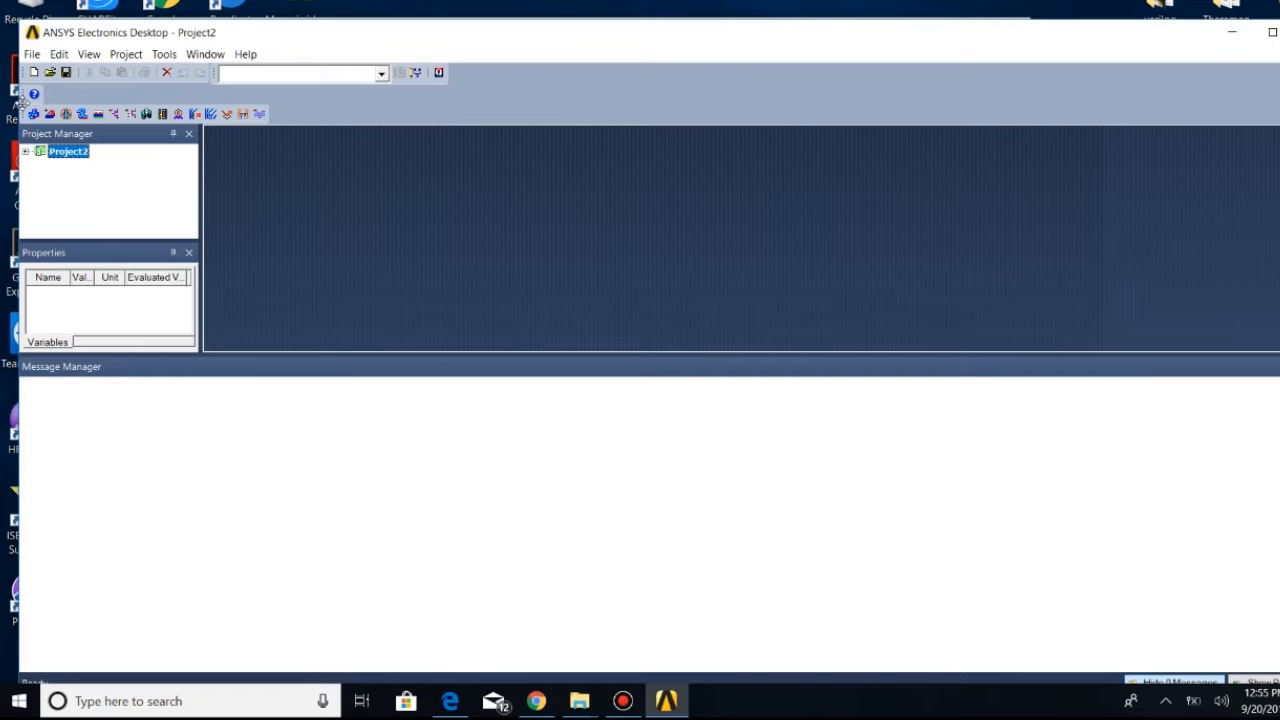
Review the HFSS-IE general and boundary assignment settings in the general options, and accept them
{"action": "left_click_drag", "start_coordinate": [18, 106], "coordinate": [1, 105]}
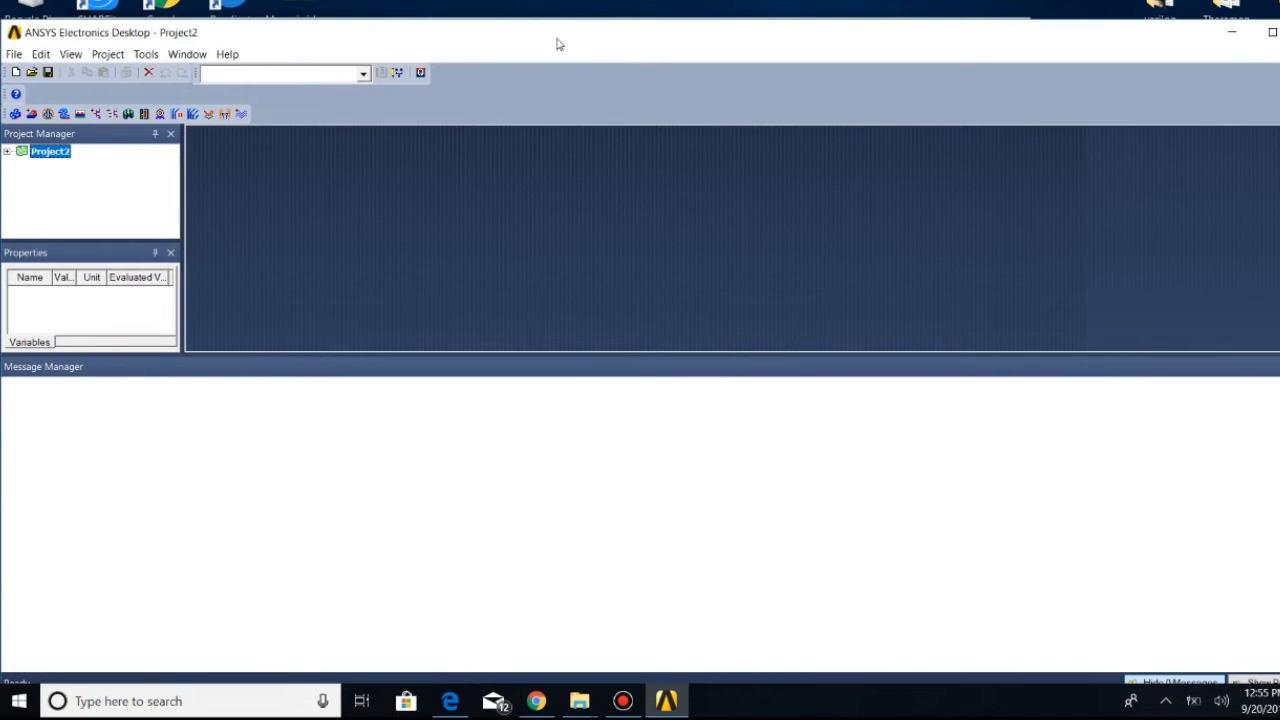
{"action": "left_click", "coordinate": [152, 58]}
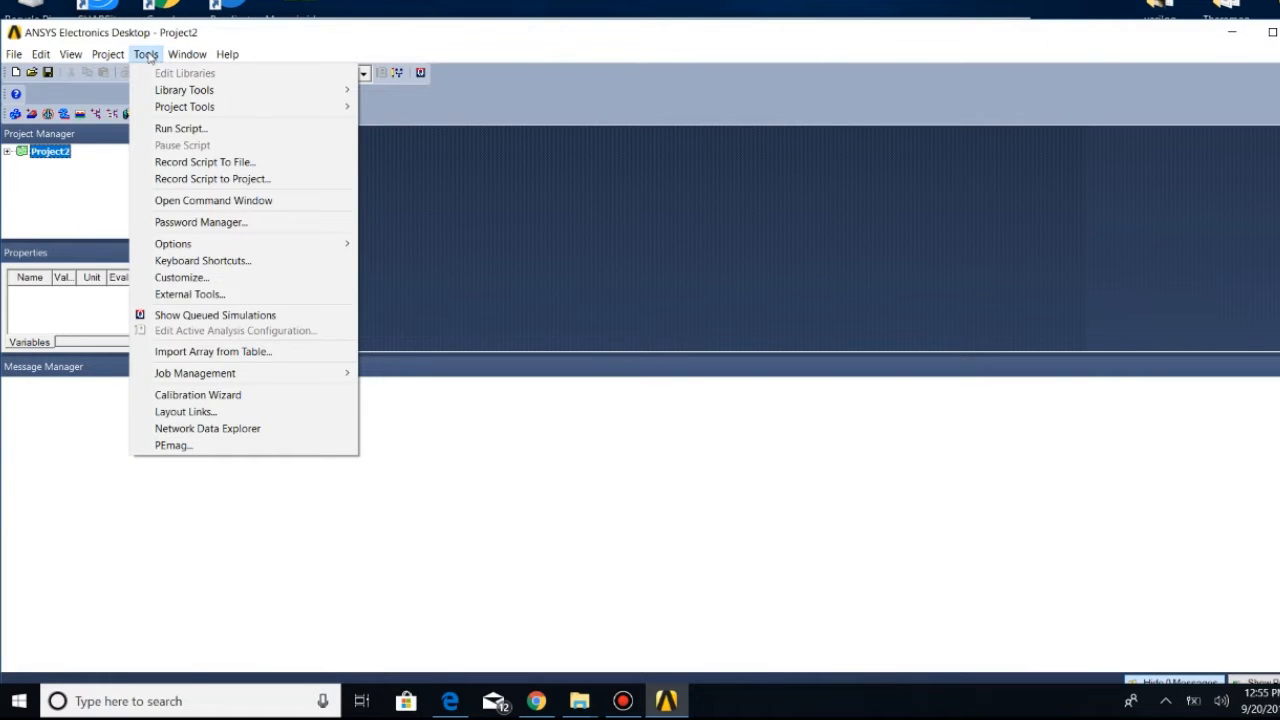
{"action": "mouse_move", "coordinate": [229, 246]}
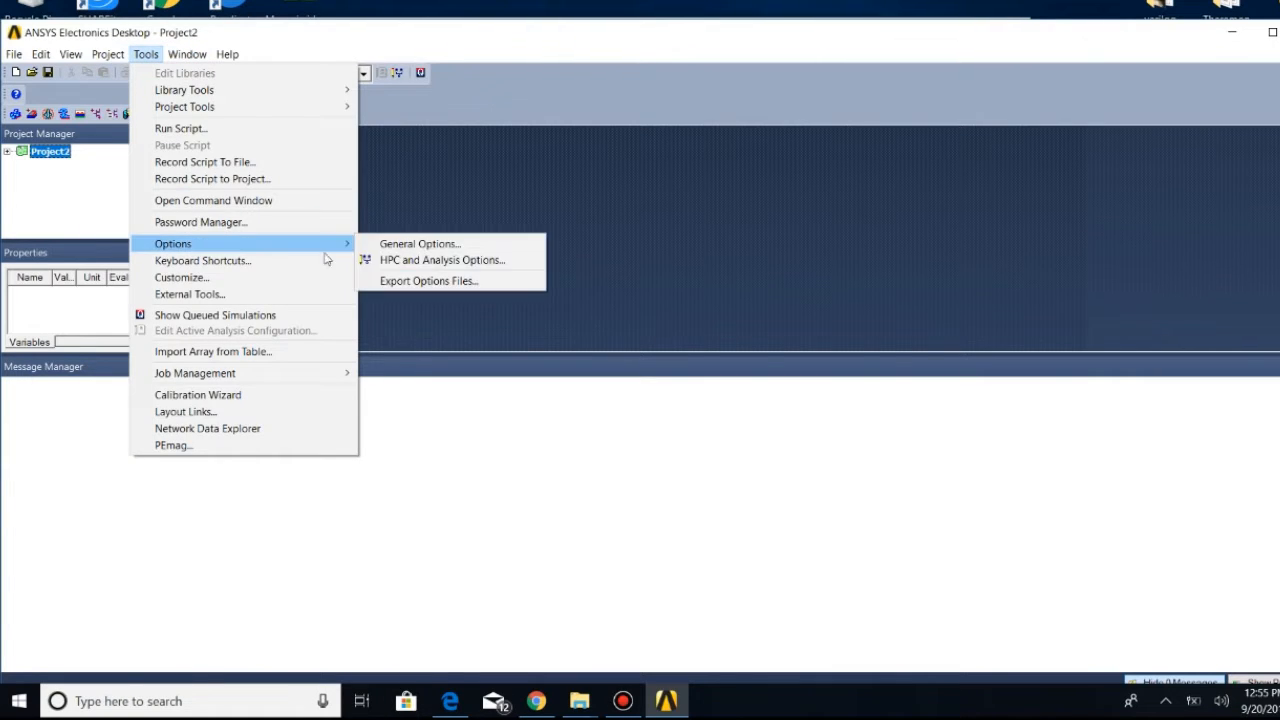
{"action": "left_click", "coordinate": [401, 247]}
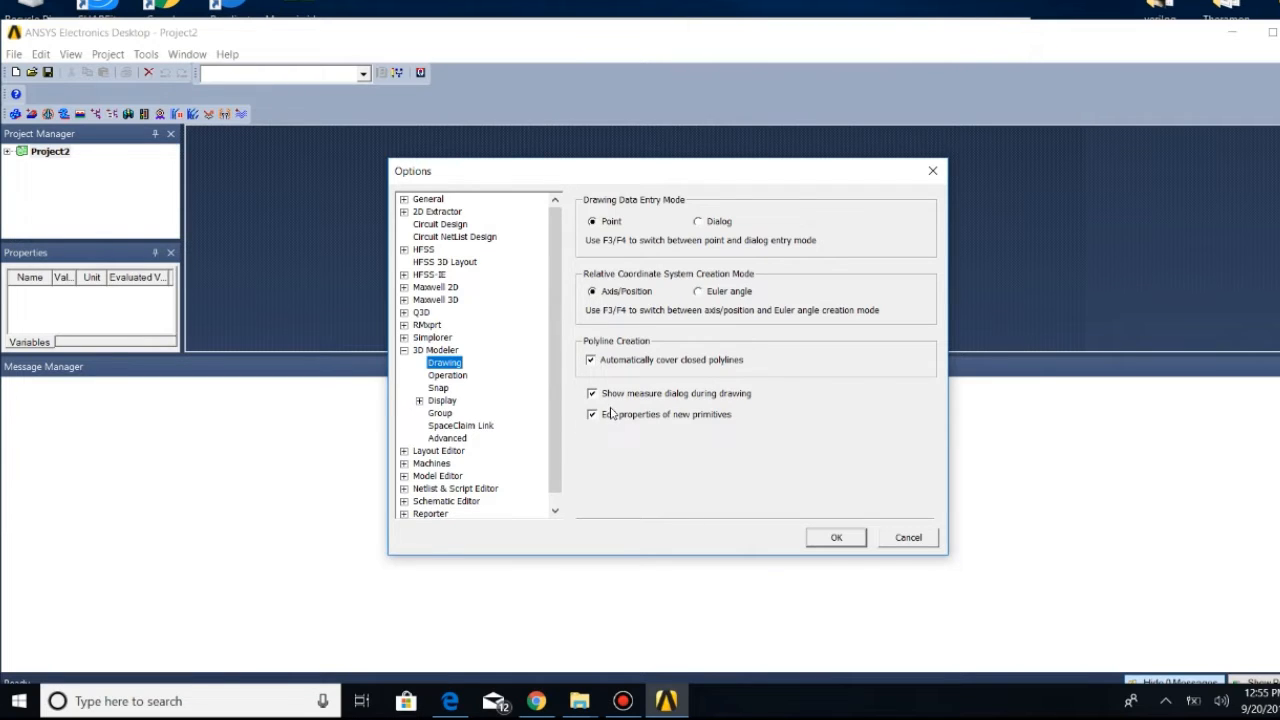
{"action": "left_click", "coordinate": [428, 277]}
{"action": "double_click", "coordinate": [422, 276]}
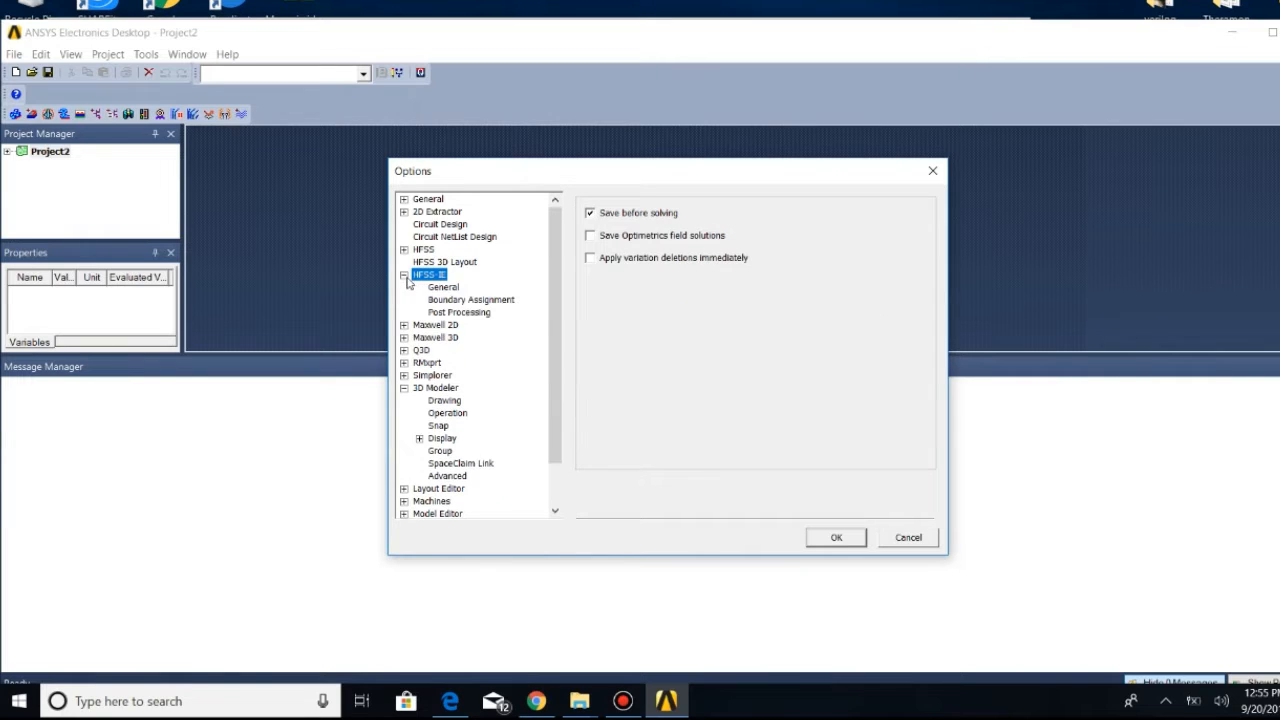
{"action": "left_click", "coordinate": [454, 290]}
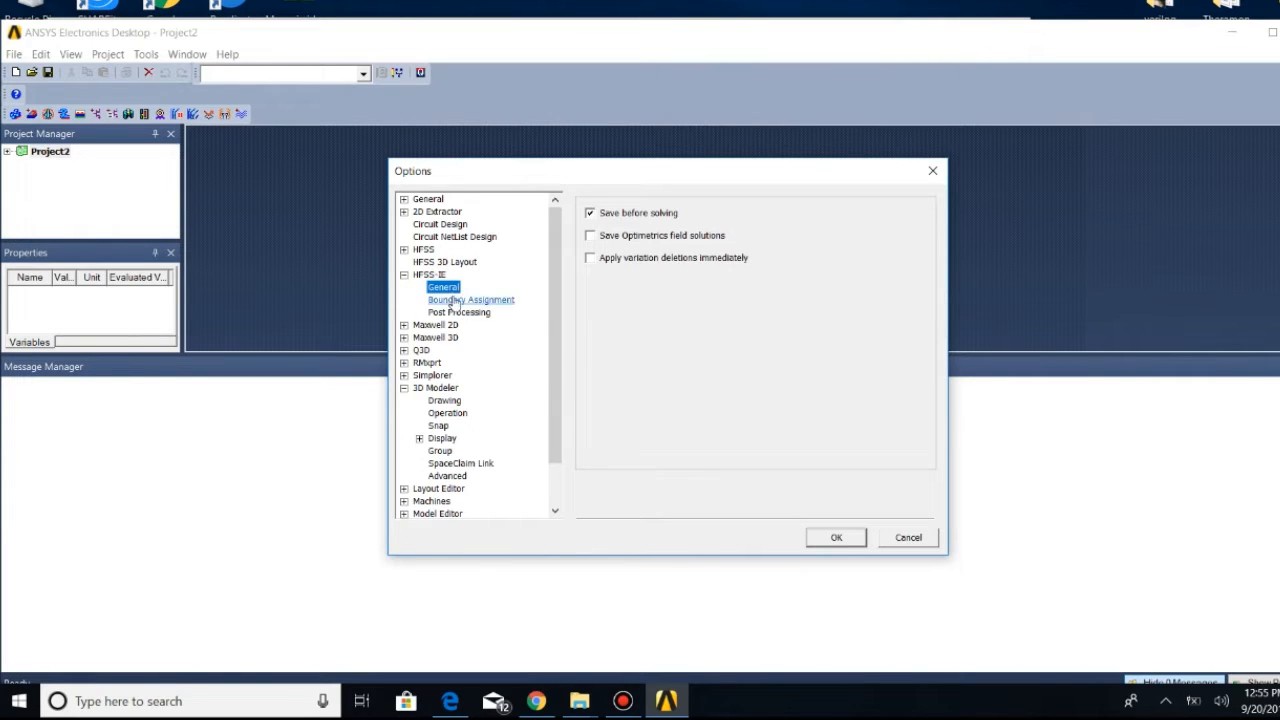
{"action": "left_click", "coordinate": [456, 299]}
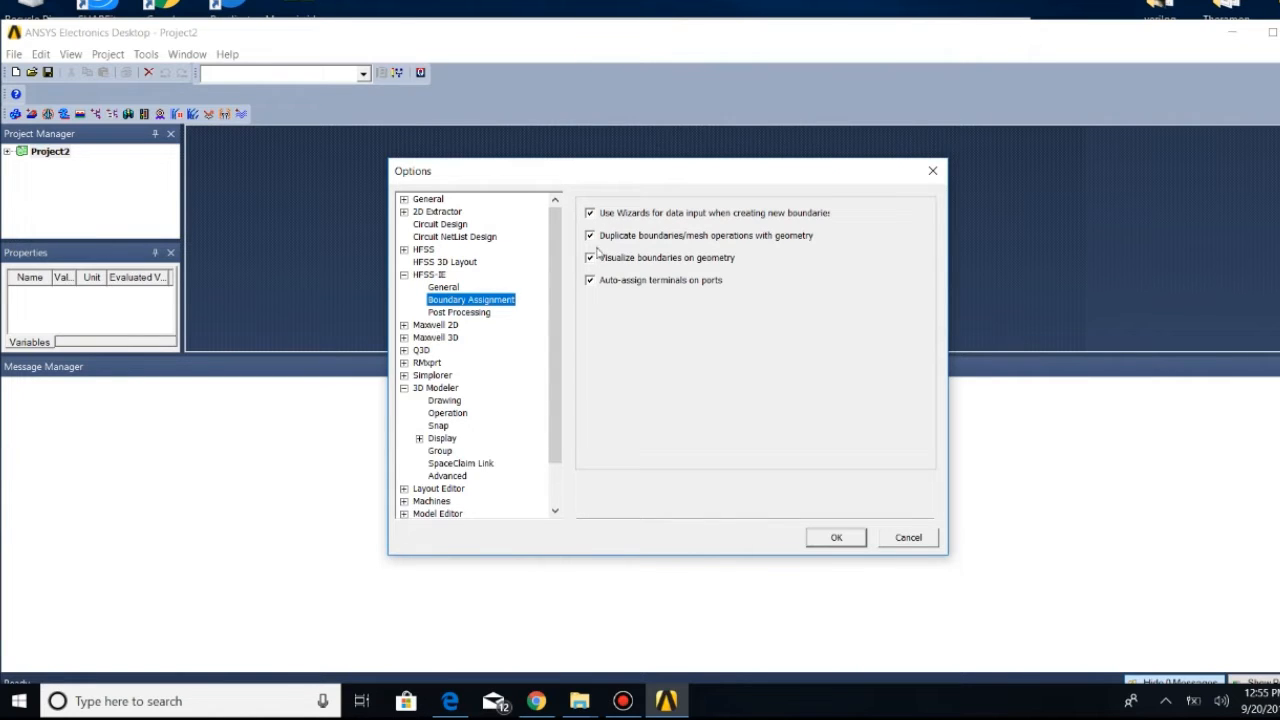
{"action": "left_click", "coordinate": [833, 538]}
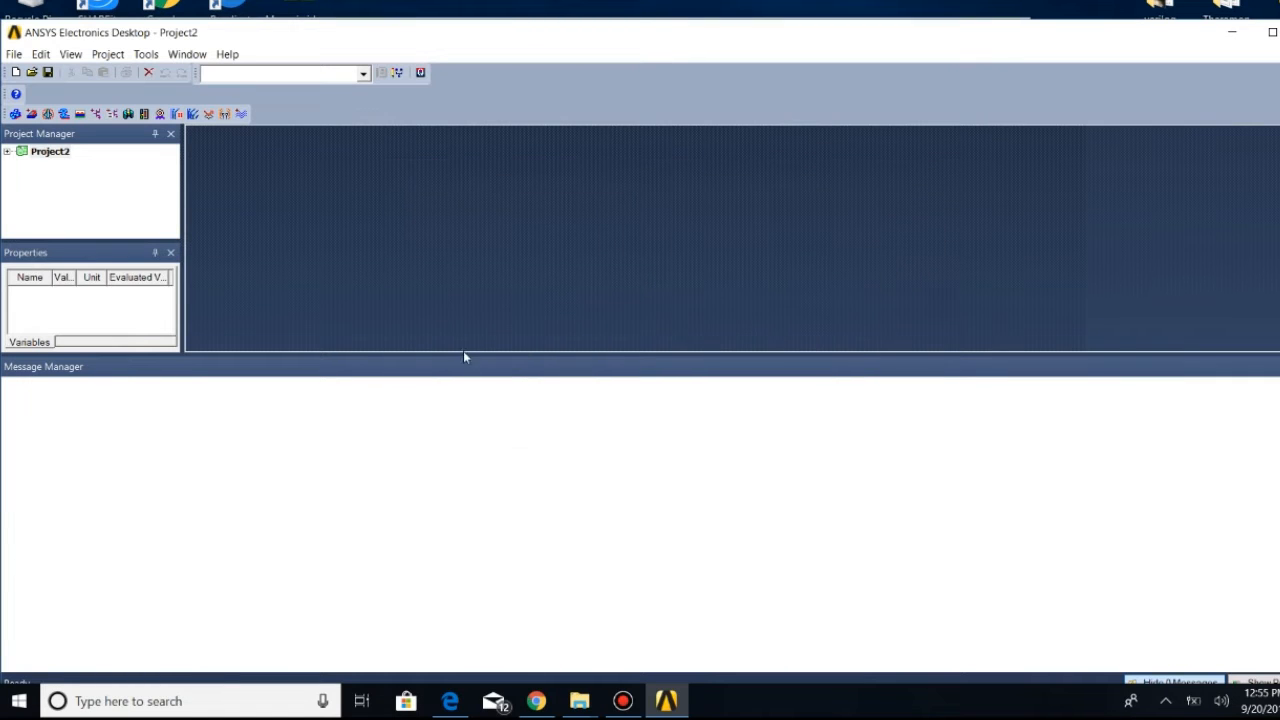
Insert an HFSS design into the project and enlarge the modeling area above the message manager
{"action": "left_click_drag", "start_coordinate": [464, 356], "coordinate": [469, 497]}
{"action": "left_click", "coordinate": [145, 54]}
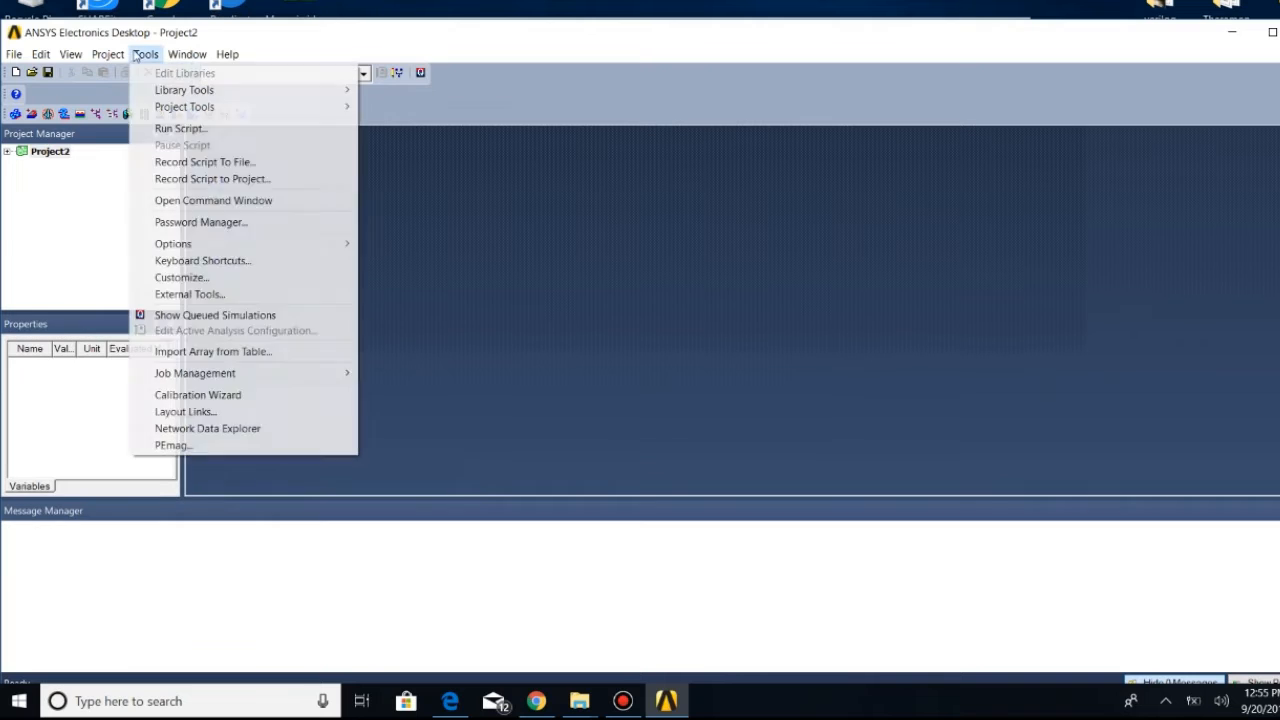
{"action": "left_click", "coordinate": [108, 54]}
{"action": "left_click", "coordinate": [108, 54]}
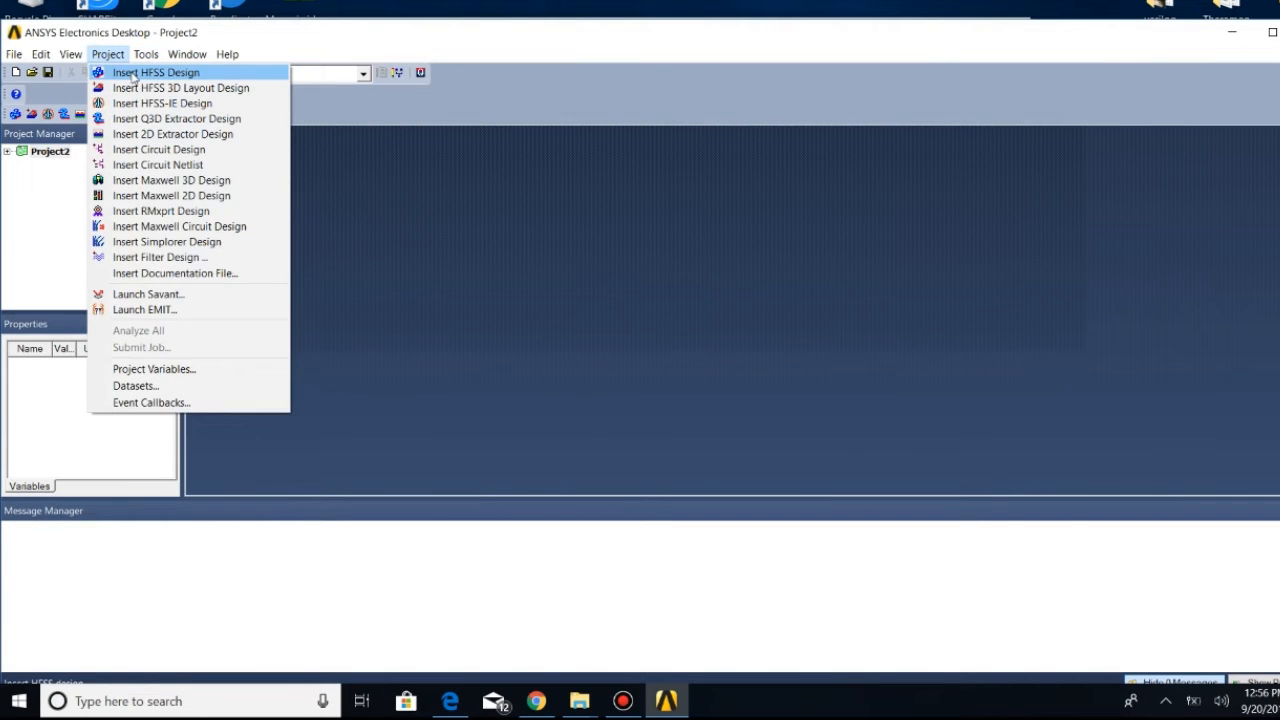
{"action": "left_click", "coordinate": [133, 75]}
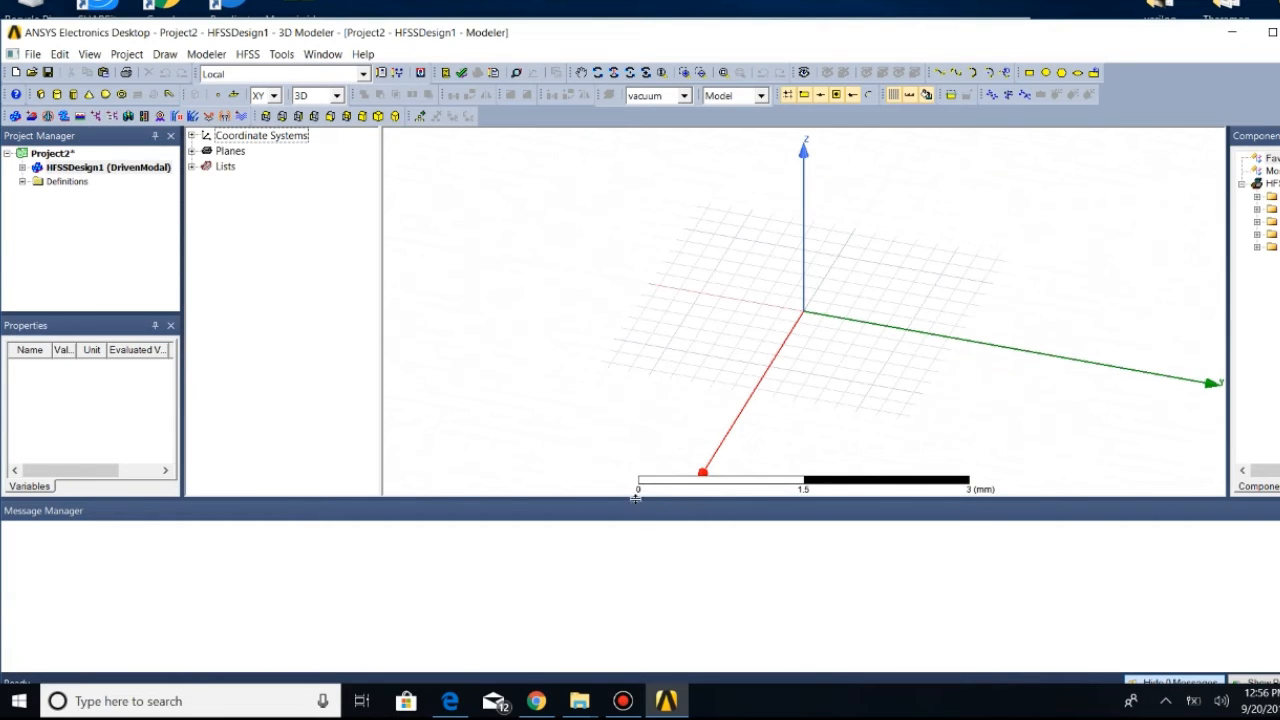
{"action": "left_click_drag", "start_coordinate": [636, 500], "coordinate": [642, 529]}
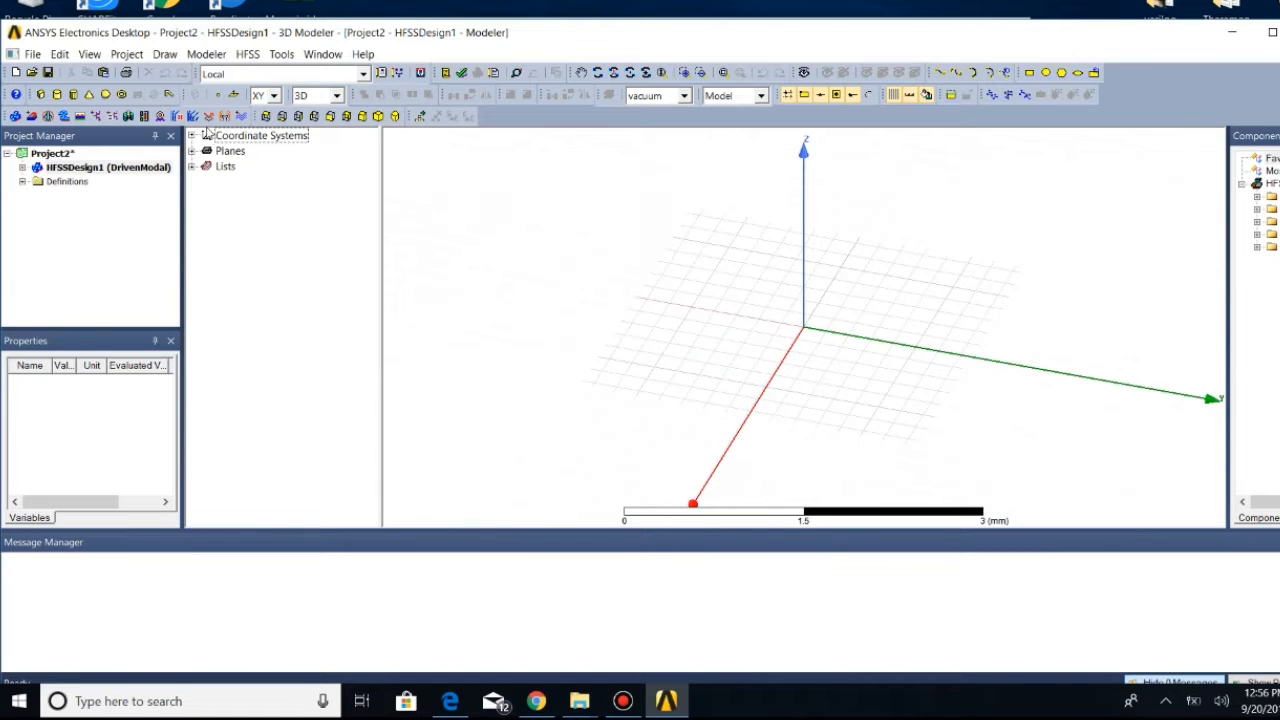
Examine the model space in the top and right orientations, return to the top view, and look through the available orientations
{"action": "left_click", "coordinate": [267, 118]}
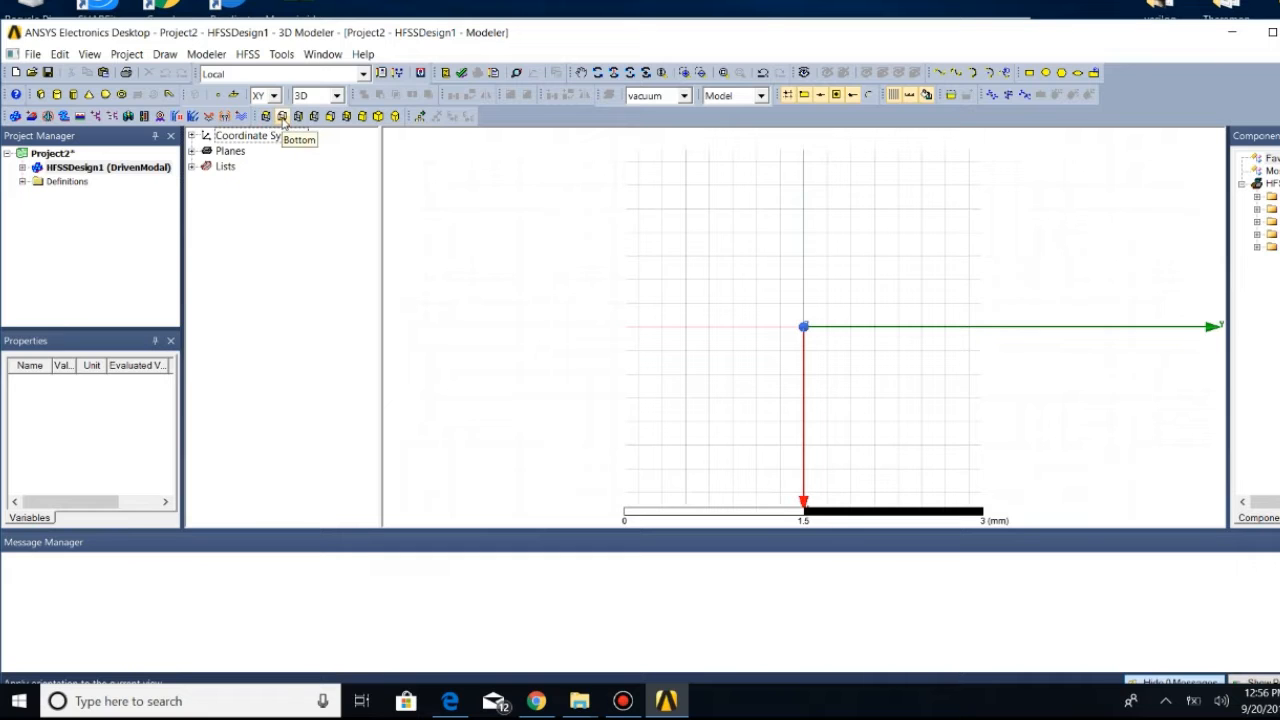
{"action": "left_click", "coordinate": [297, 117]}
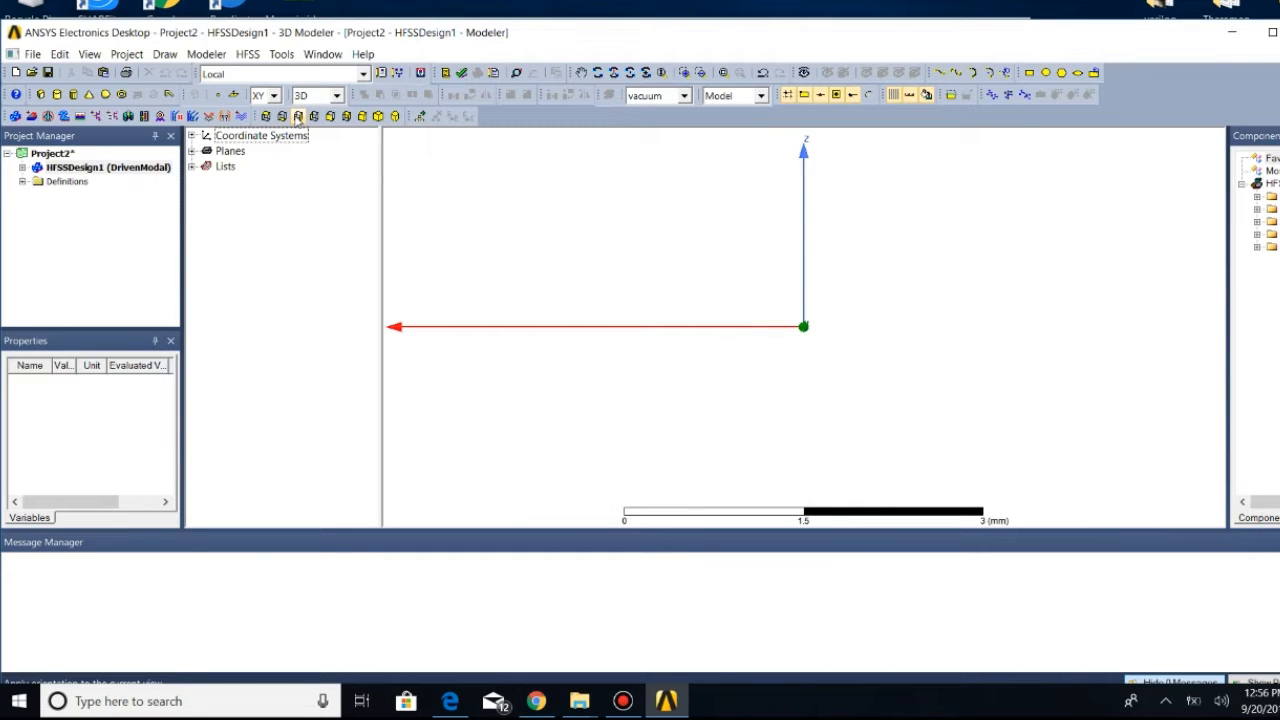
{"action": "left_click", "coordinate": [266, 118]}
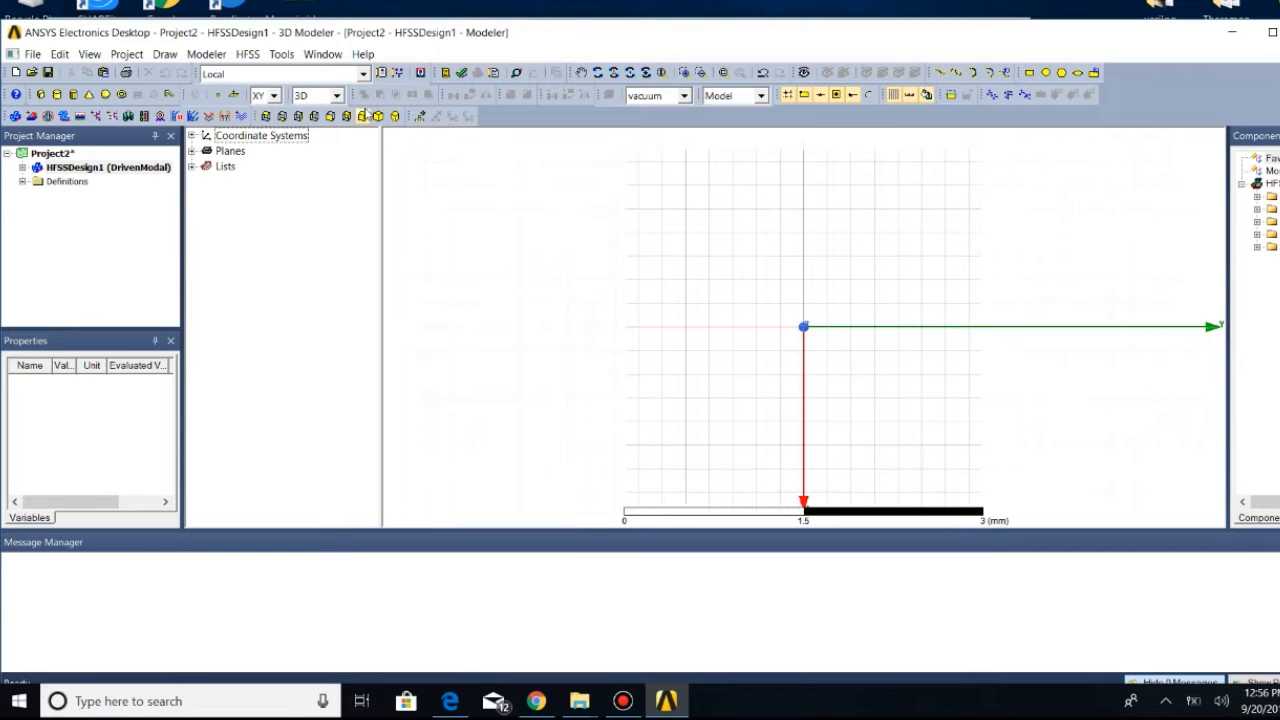
{"action": "right_click", "coordinate": [537, 233]}
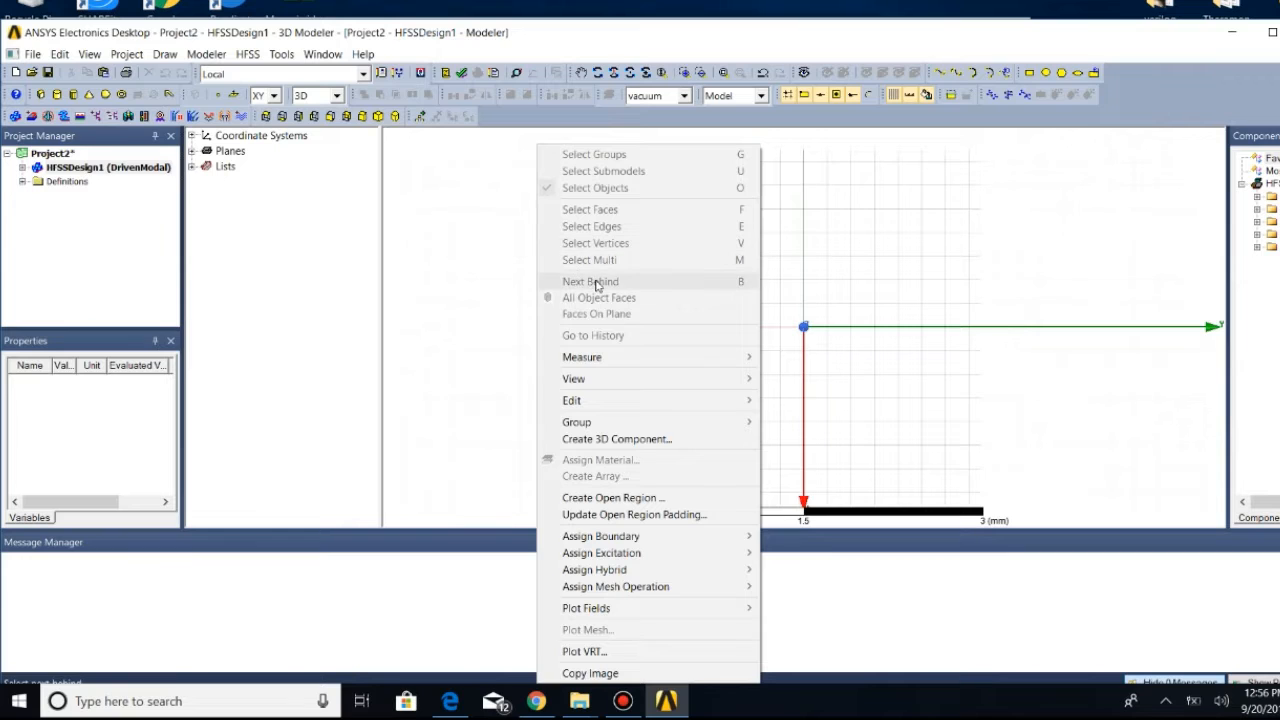
{"action": "mouse_move", "coordinate": [677, 380]}
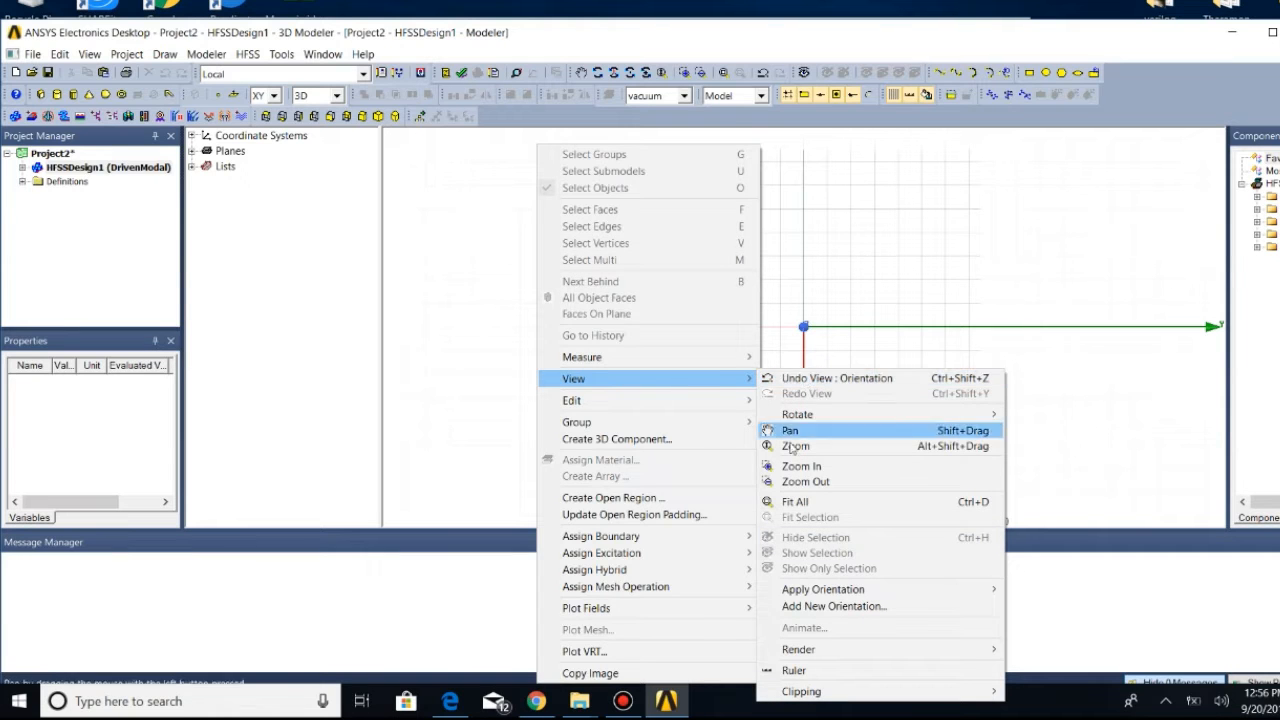
{"action": "mouse_move", "coordinate": [926, 593]}
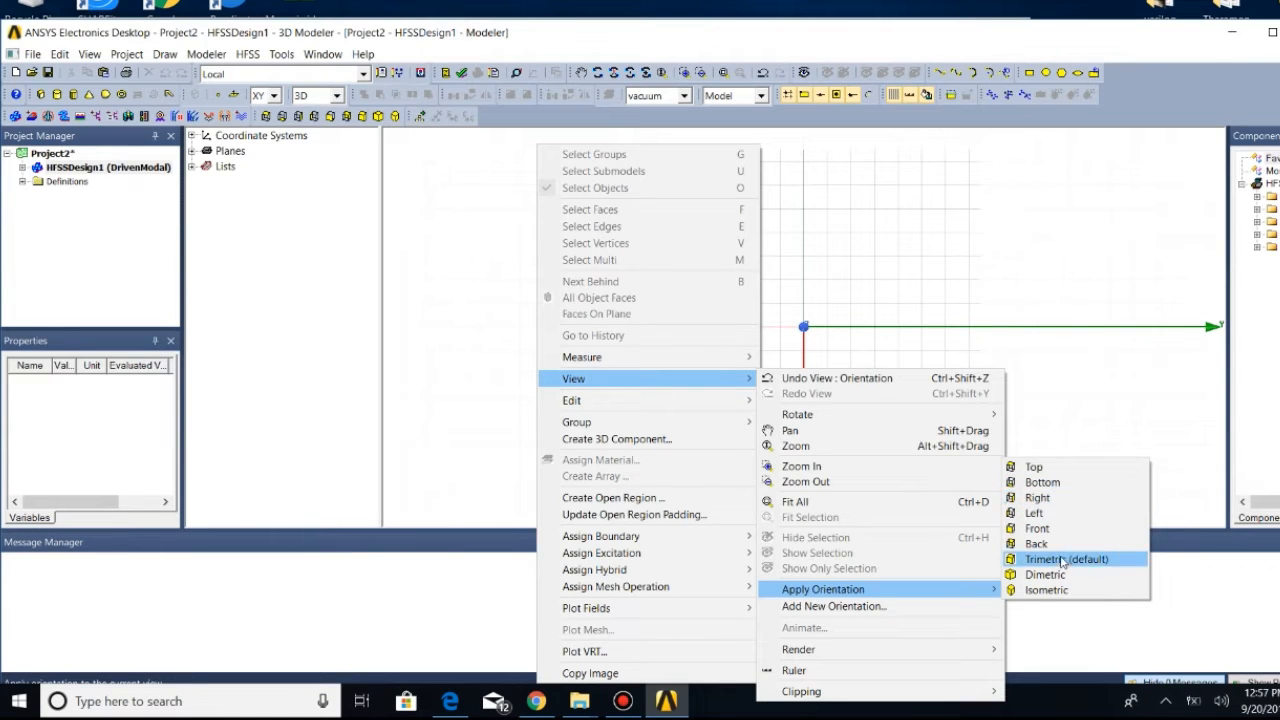
{"action": "left_click", "coordinate": [435, 243]}
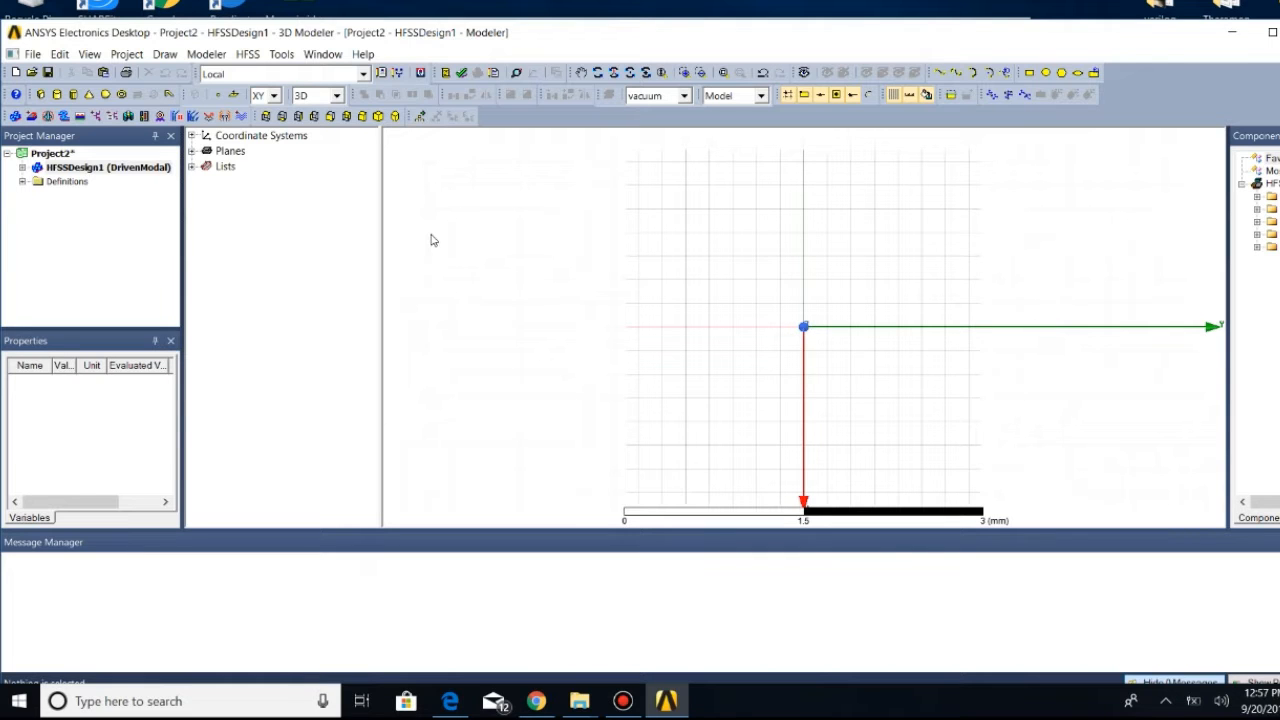
Look through the material definitions, keeping vacuum as the default material
{"action": "left_click", "coordinate": [684, 97]}
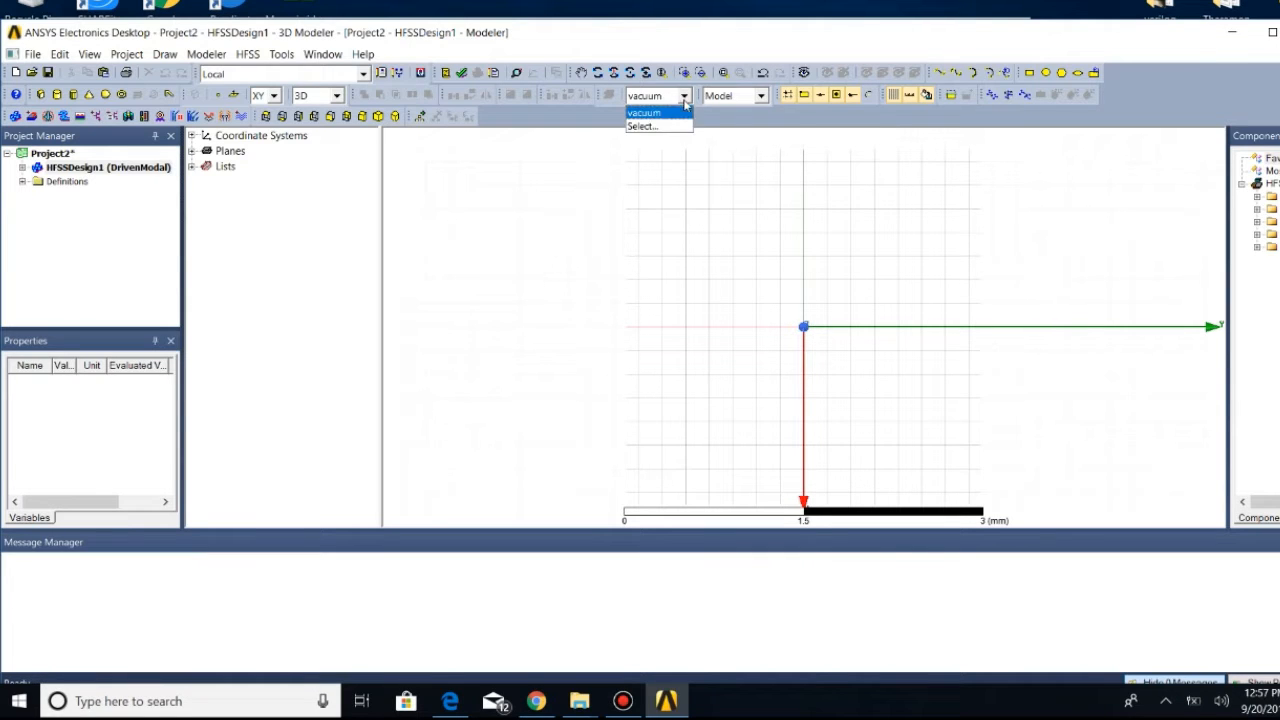
{"action": "left_click", "coordinate": [650, 127]}
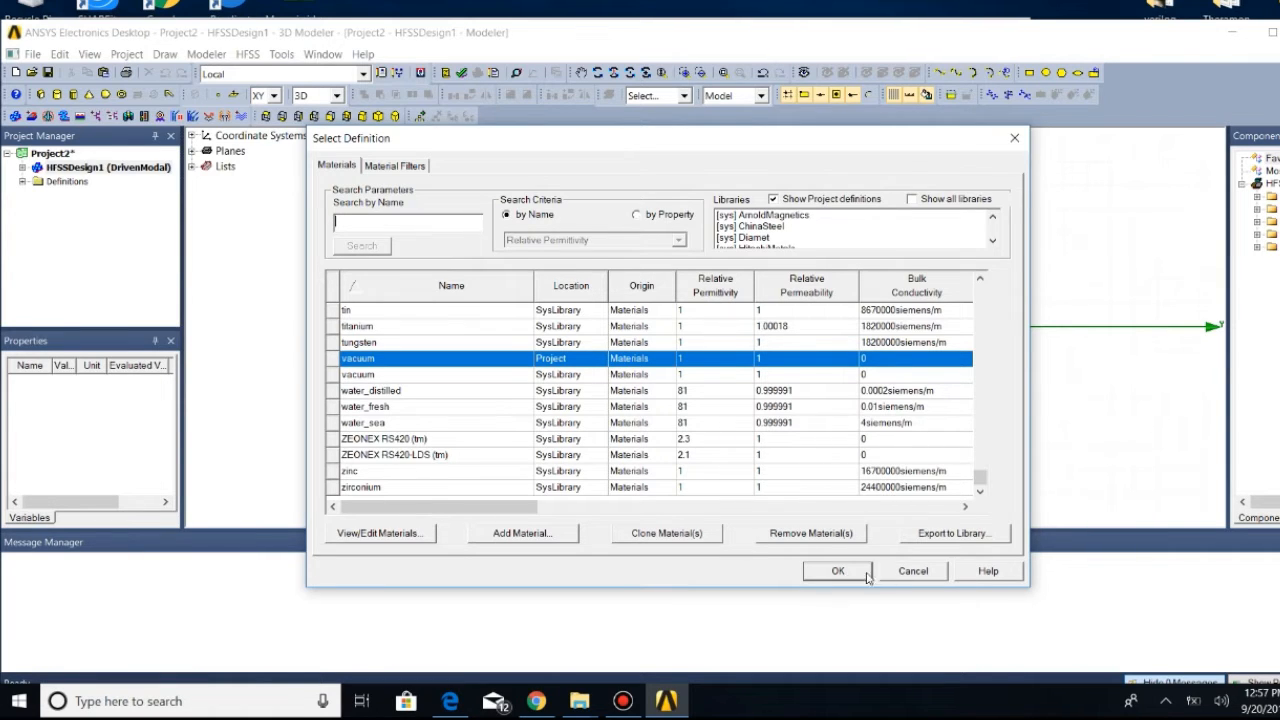
{"action": "left_click", "coordinate": [838, 571]}
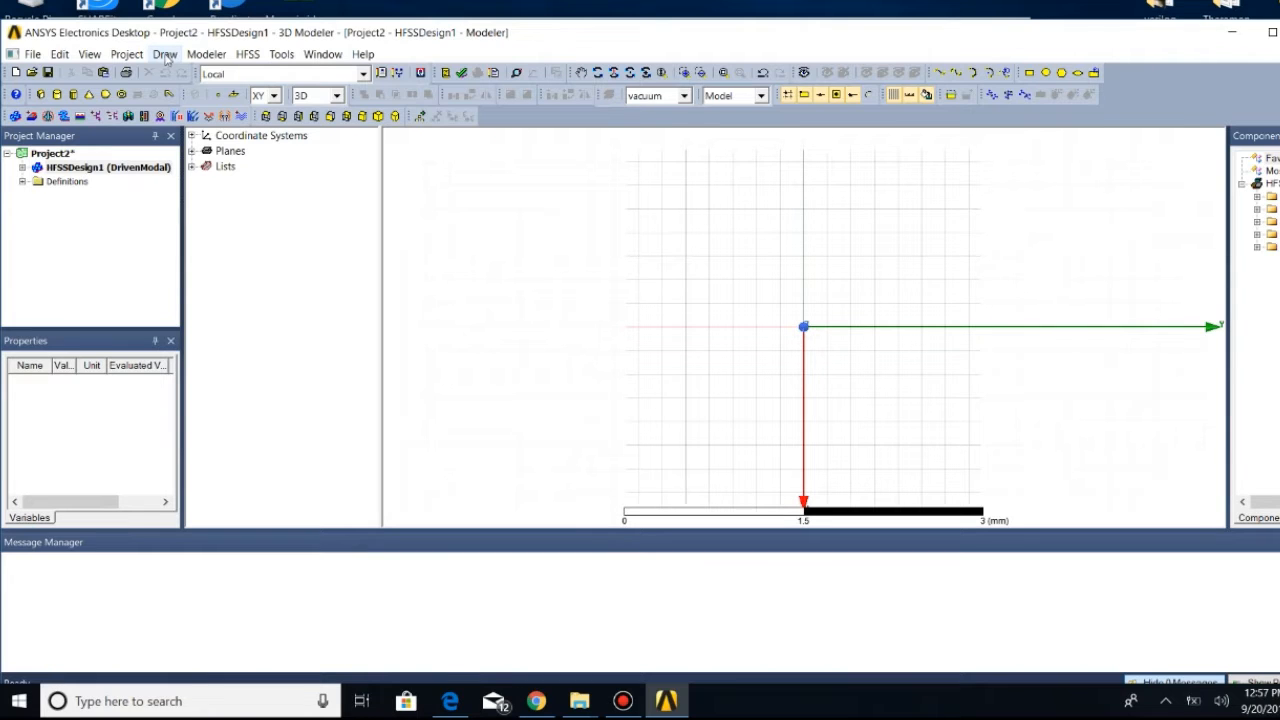
Add a new material definition for the default material and name it sub
{"action": "left_click", "coordinate": [685, 96]}
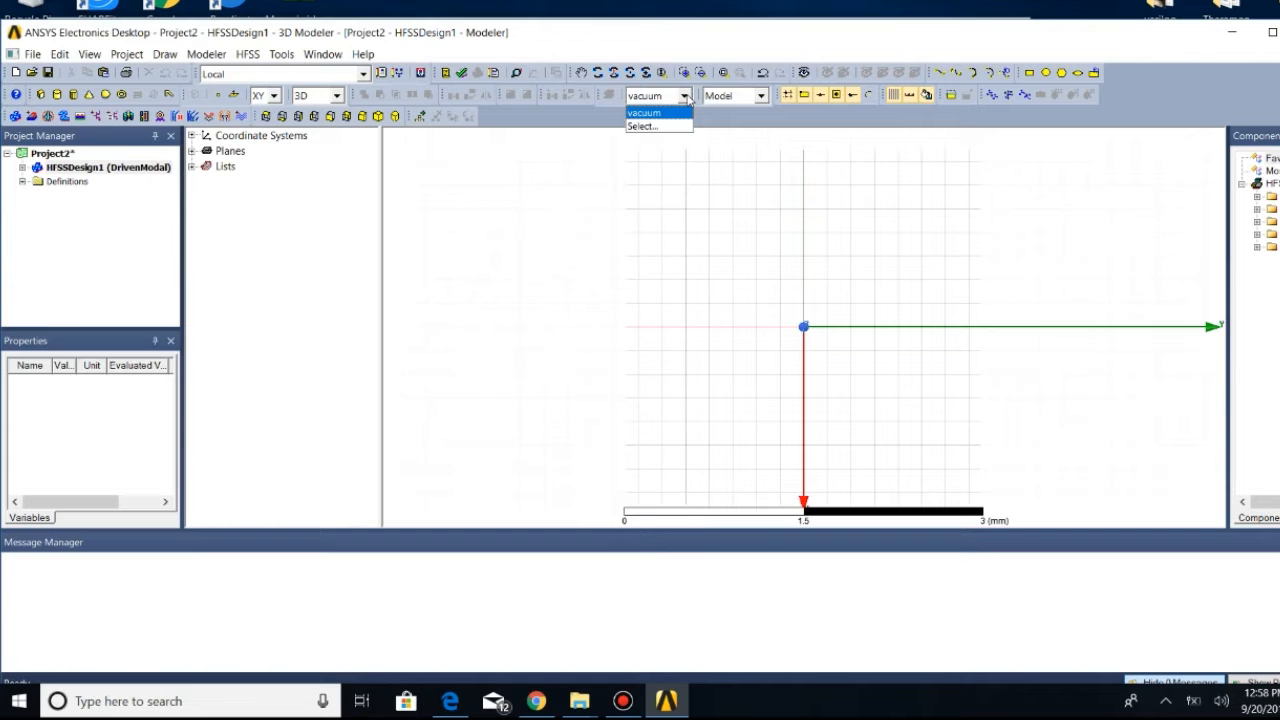
{"action": "left_click", "coordinate": [645, 127]}
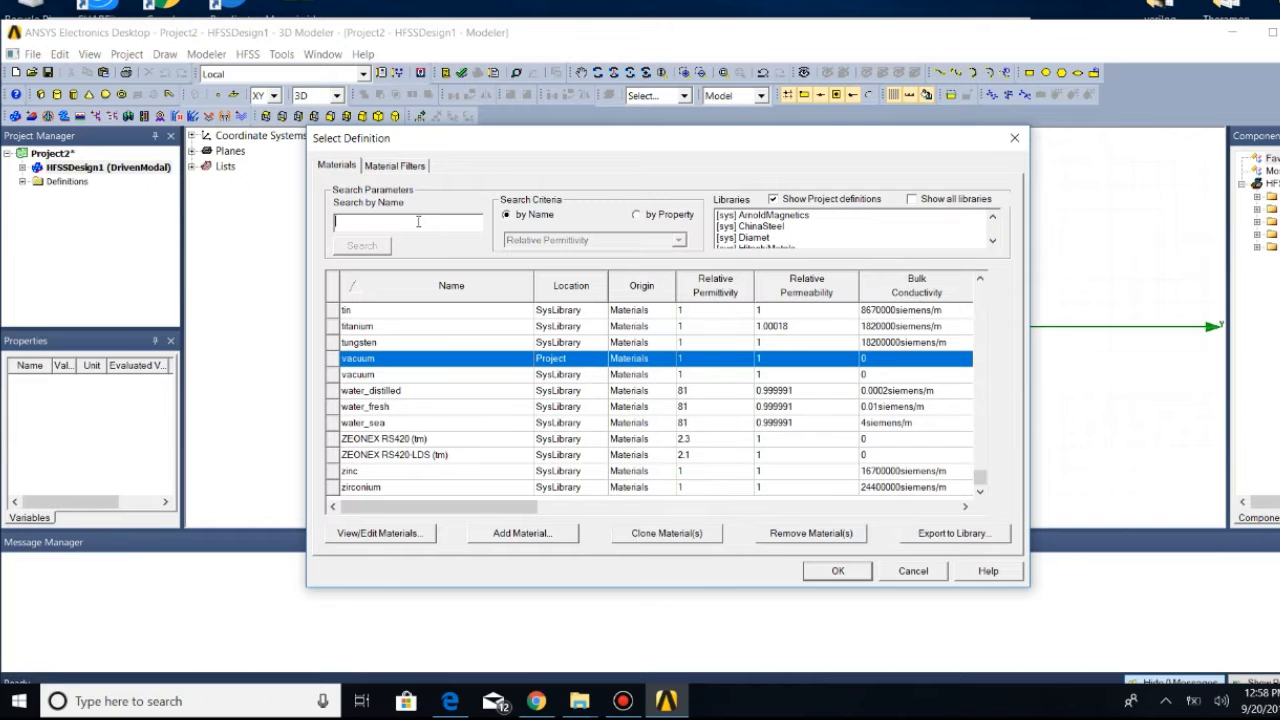
{"action": "left_click", "coordinate": [521, 533]}
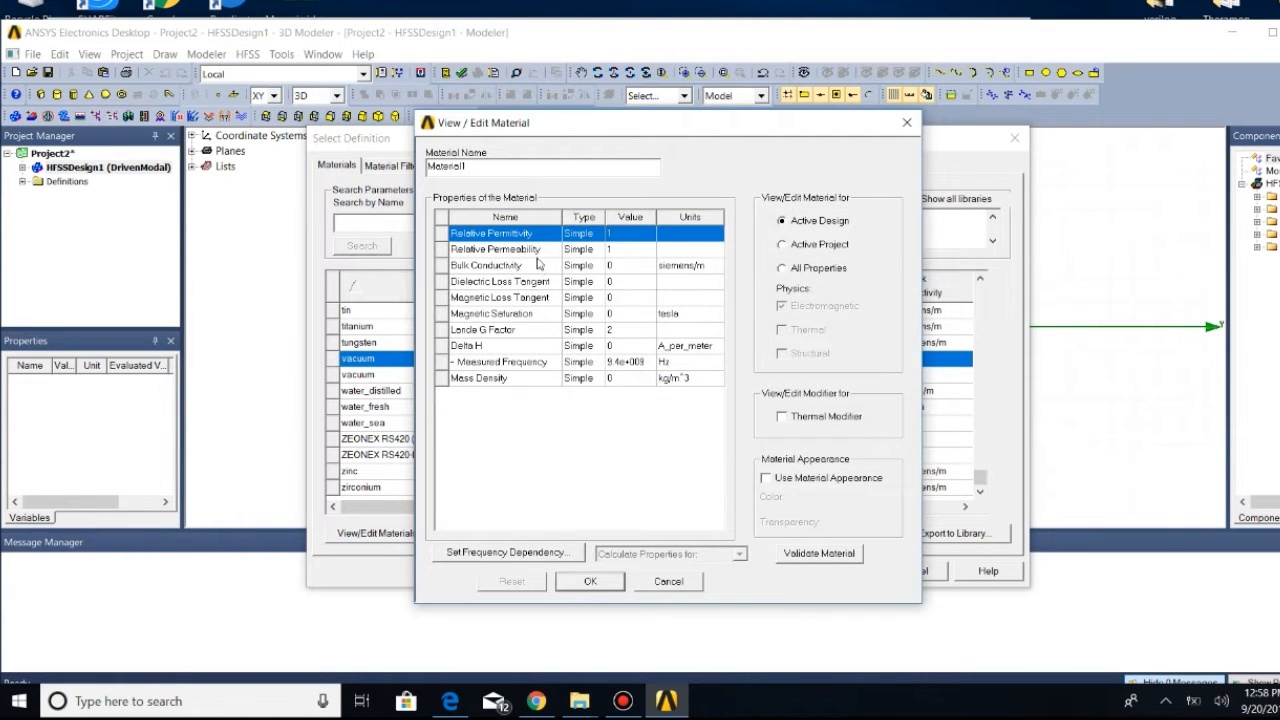
{"action": "double_click", "coordinate": [500, 168]}
{"action": "key", "text": "BackSpace"}
{"action": "type", "text": "substrate"}
{"action": "key", "text": "BackSpace"}
{"action": "key", "text": "BackSpace"}
{"action": "key", "text": "BackSpace"}
Set the new material's relative permittivity to 11.9 and bulk conductivity to 10 siemens/m, and make it the default material
{"action": "left_click", "coordinate": [625, 233]}
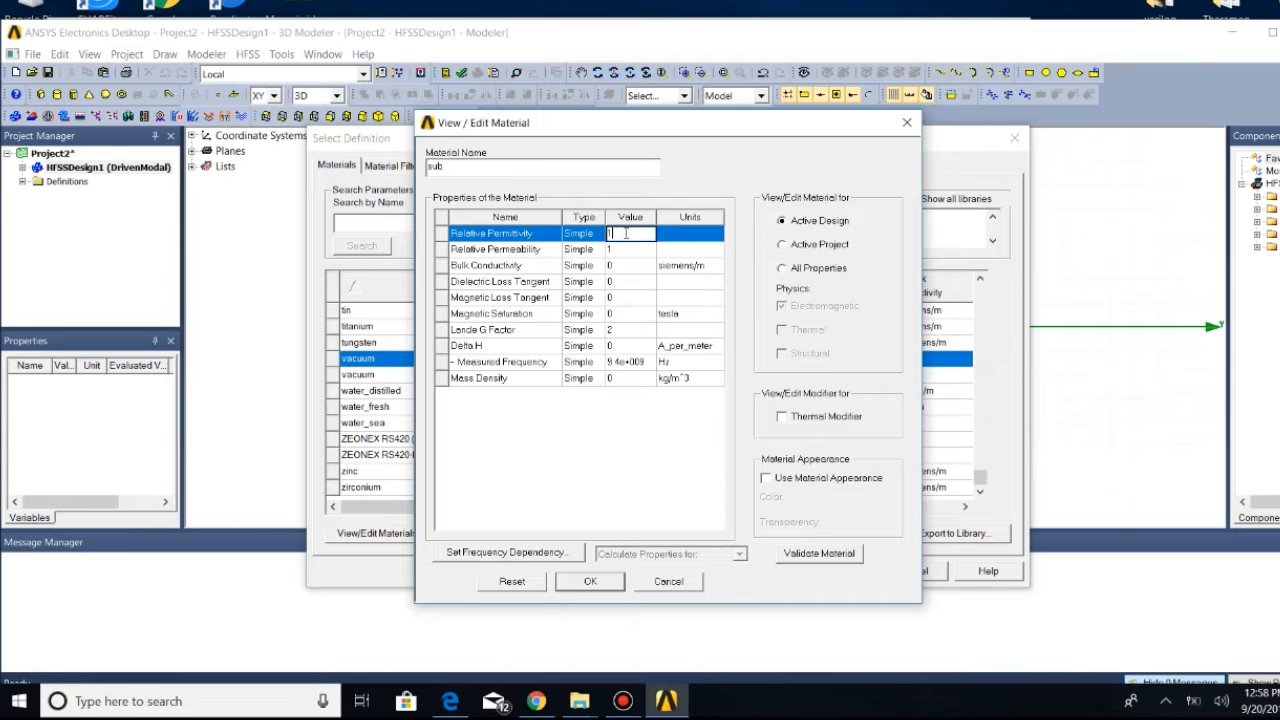
{"action": "type", "text": "1.9"}
{"action": "key", "text": "Down"}
{"action": "key", "text": "Down"}
{"action": "type", "text": "10"}
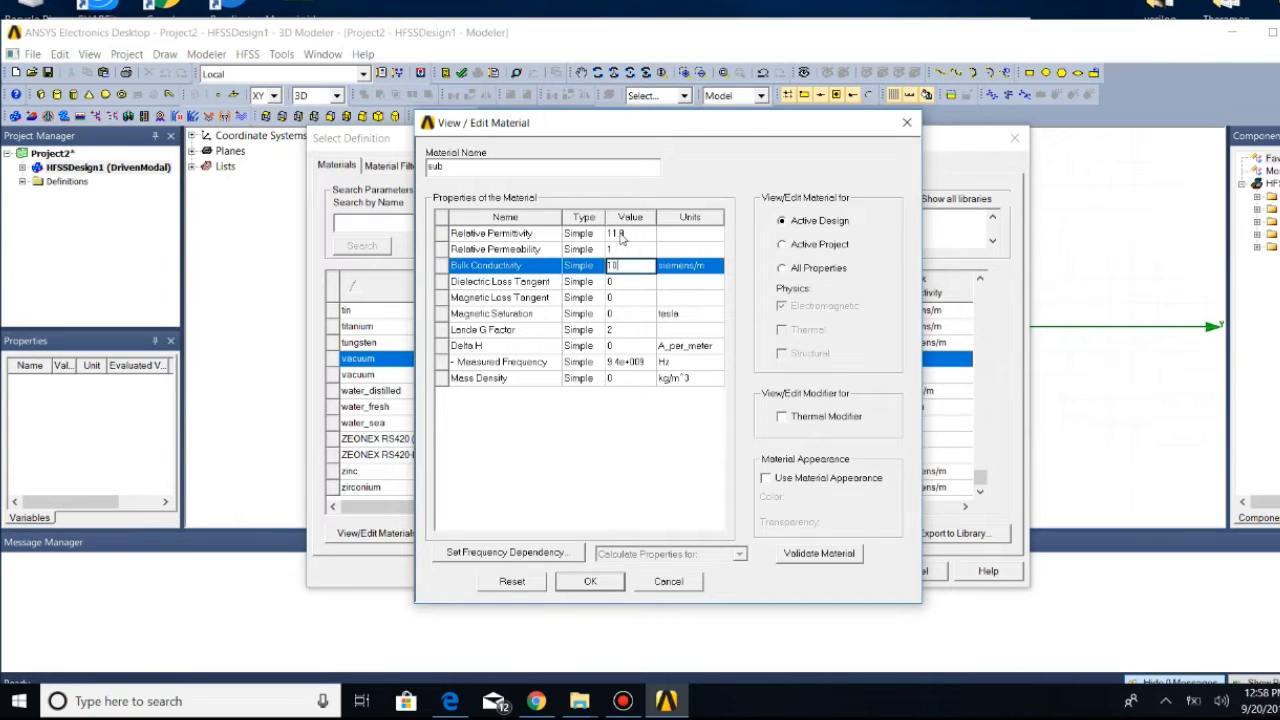
{"action": "left_click", "coordinate": [598, 586]}
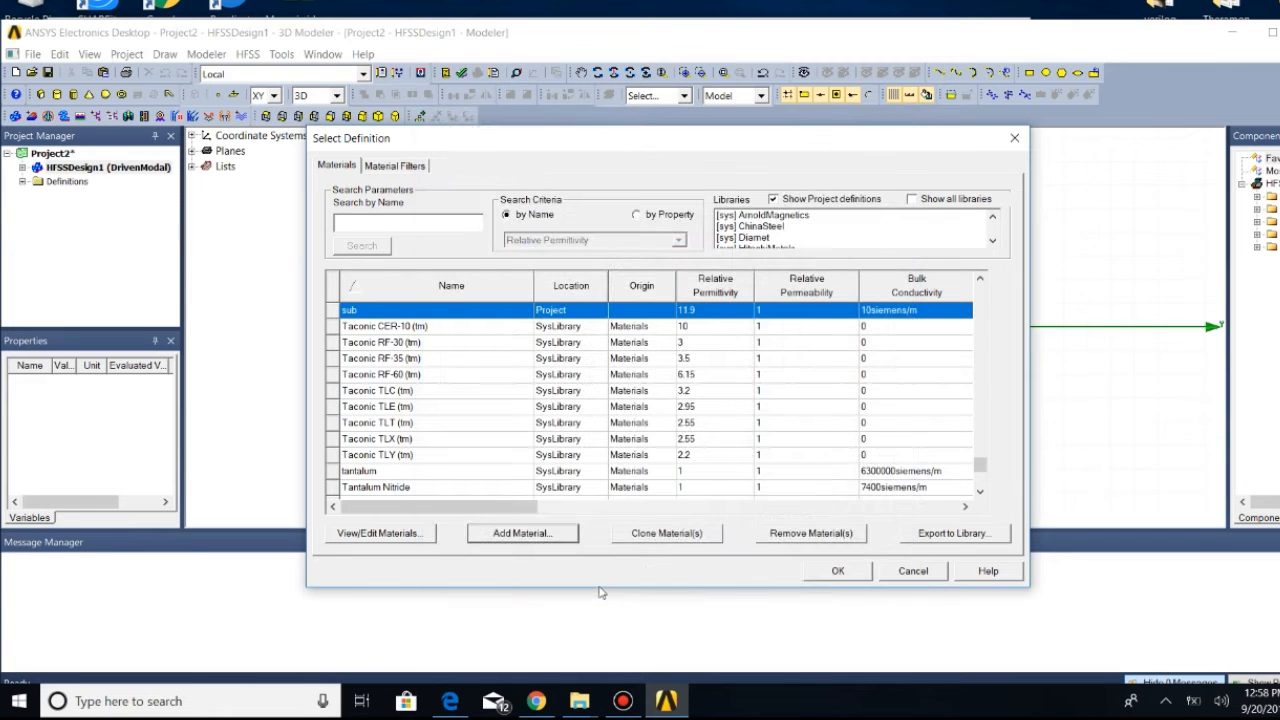
{"action": "left_click", "coordinate": [836, 571]}
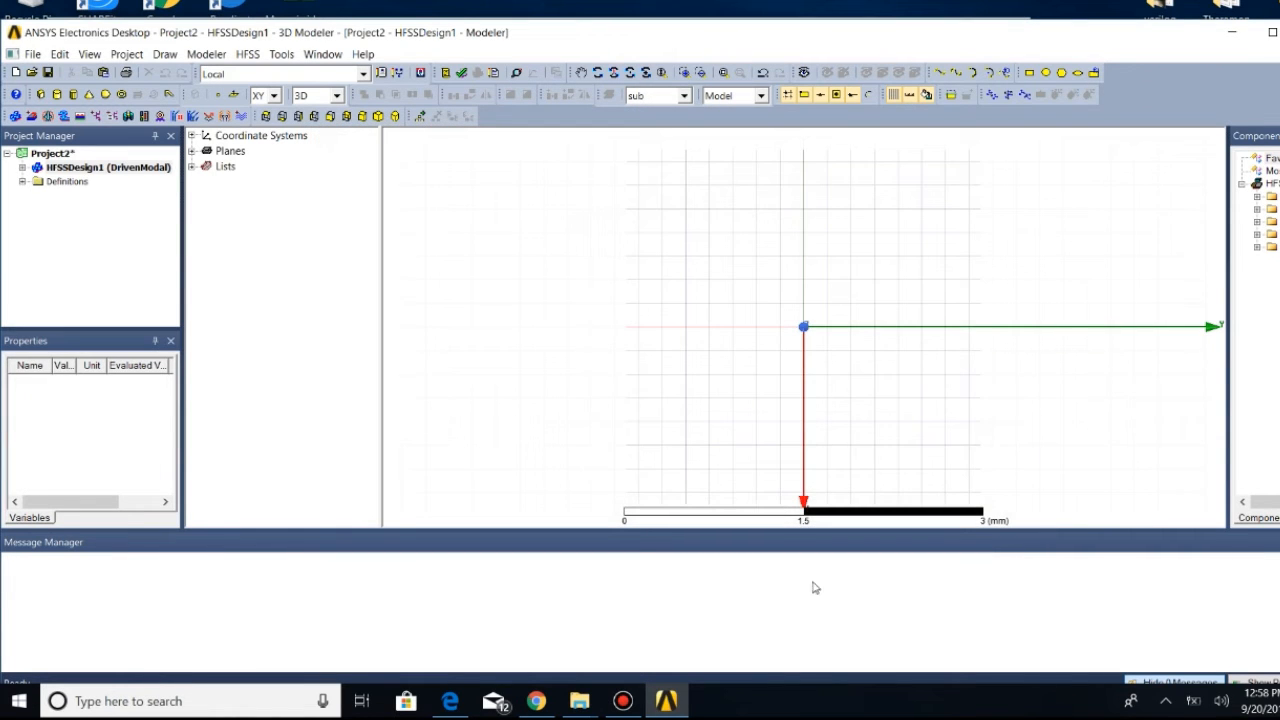
Draw a box with zero height on the XY plane, about 0.8 mm in X by 0.6 mm in Y
{"action": "left_click", "coordinate": [166, 54]}
{"action": "left_click", "coordinate": [222, 220]}
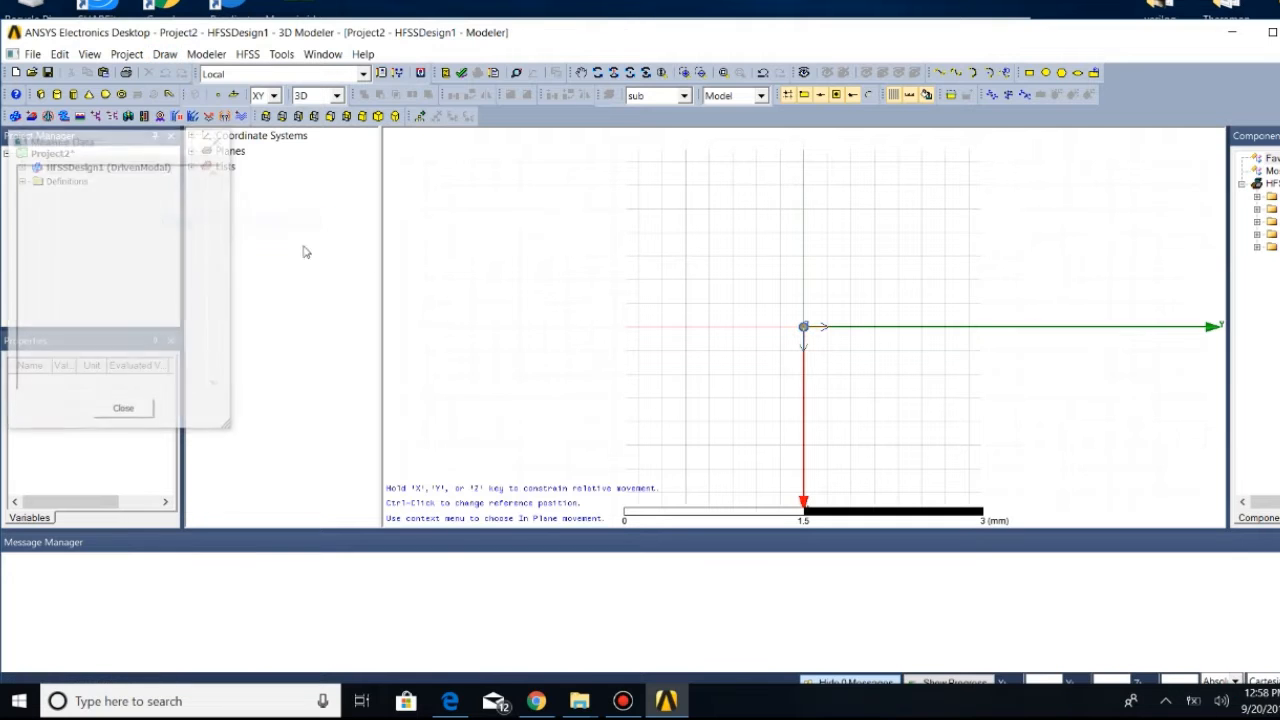
{"action": "left_click", "coordinate": [497, 232]}
{"action": "left_click", "coordinate": [572, 326]}
{"action": "left_click", "coordinate": [583, 305]}
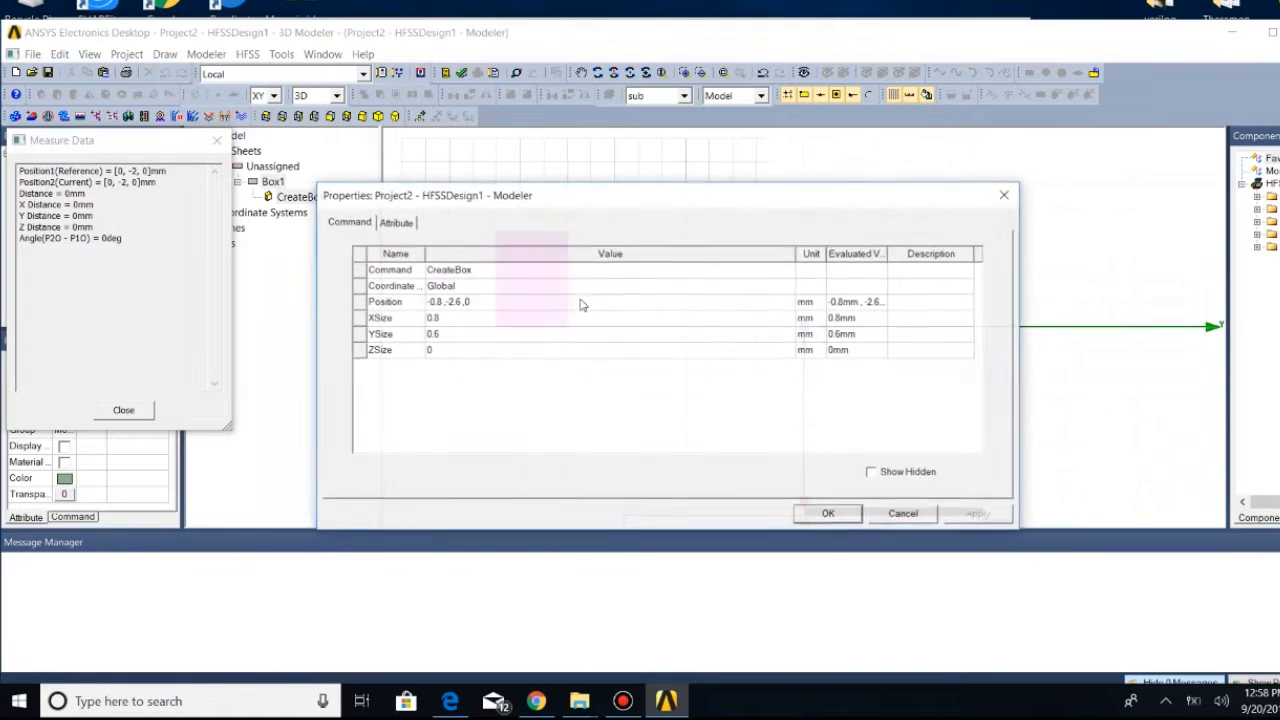
Set the box's position to -150, -150, -250 mm
{"action": "left_click", "coordinate": [491, 301]}
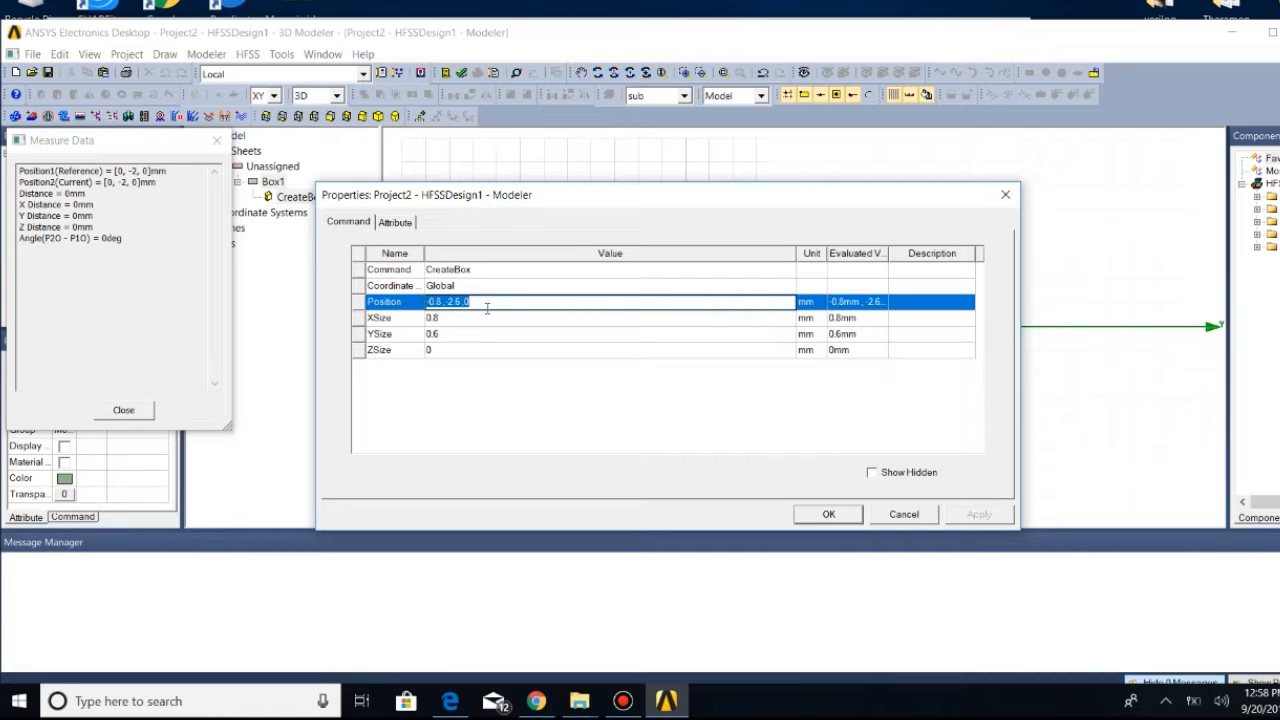
{"action": "key", "text": "BackSpace"}
{"action": "type", "text": "-150,-150"}
{"action": "key", "text": "BackSpace"}
{"action": "key", "text": "BackSpace"}
{"action": "key", "text": "BackSpace"}
{"action": "key", "text": "BackSpace"}
{"action": "key", "text": "BackSpace"}
{"action": "key", "text": "BackSpace"}
{"action": "key", "text": "BackSpace"}
{"action": "key", "text": "BackSpace"}
{"action": "key", "text": "BackSpace"}
{"action": "type", "text": "-250"}
{"action": "key", "text": "BackSpace"}
{"action": "key", "text": "BackSpace"}
{"action": "key", "text": "BackSpace"}
{"action": "key", "text": "BackSpace"}
{"action": "key", "text": "BackSpace"}
{"action": "type", "text": "150,-150,-250"}
Set the box's X size and Y size to 300 mm each
{"action": "left_click", "coordinate": [491, 317]}
{"action": "key", "text": "BackSpace"}
{"action": "type", "text": "300"}
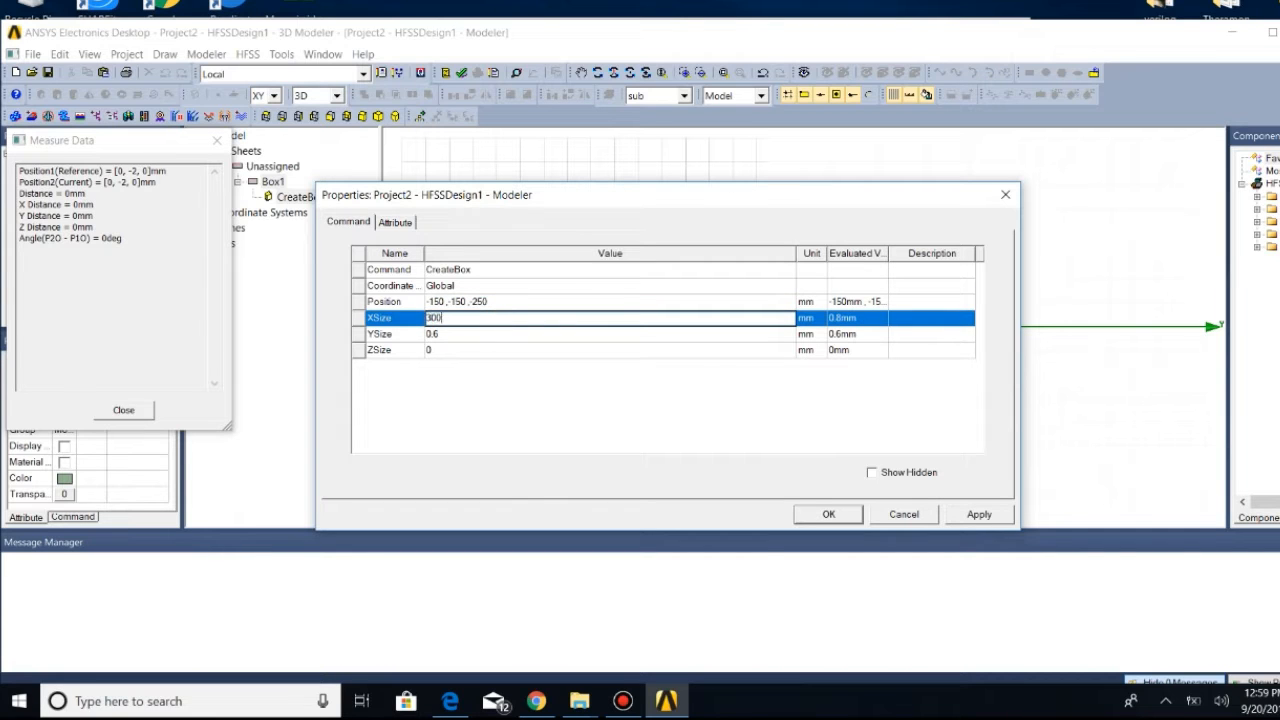
{"action": "key", "text": "Tab"}
{"action": "key", "text": "BackSpace"}
{"action": "type", "text": "300"}
Set the box's Z size to 240 mm and apply the box properties
{"action": "key", "text": "Tab"}
{"action": "key", "text": "BackSpace"}
{"action": "type", "text": "300"}
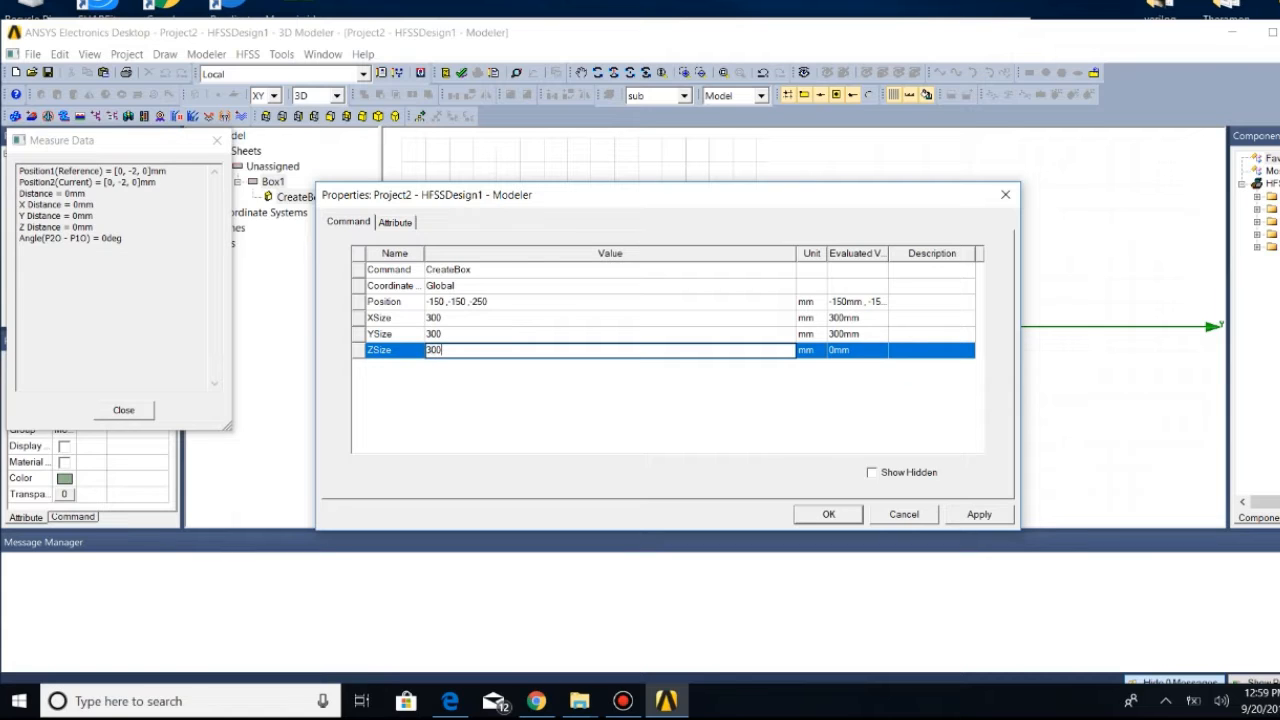
{"action": "key", "text": "BackSpace"}
{"action": "key", "text": "BackSpace"}
{"action": "key", "text": "BackSpace"}
{"action": "type", "text": "400"}
{"action": "key", "text": "BackSpace"}
{"action": "key", "text": "BackSpace"}
{"action": "key", "text": "BackSpace"}
{"action": "type", "text": "240"}
{"action": "left_click", "coordinate": [832, 513]}
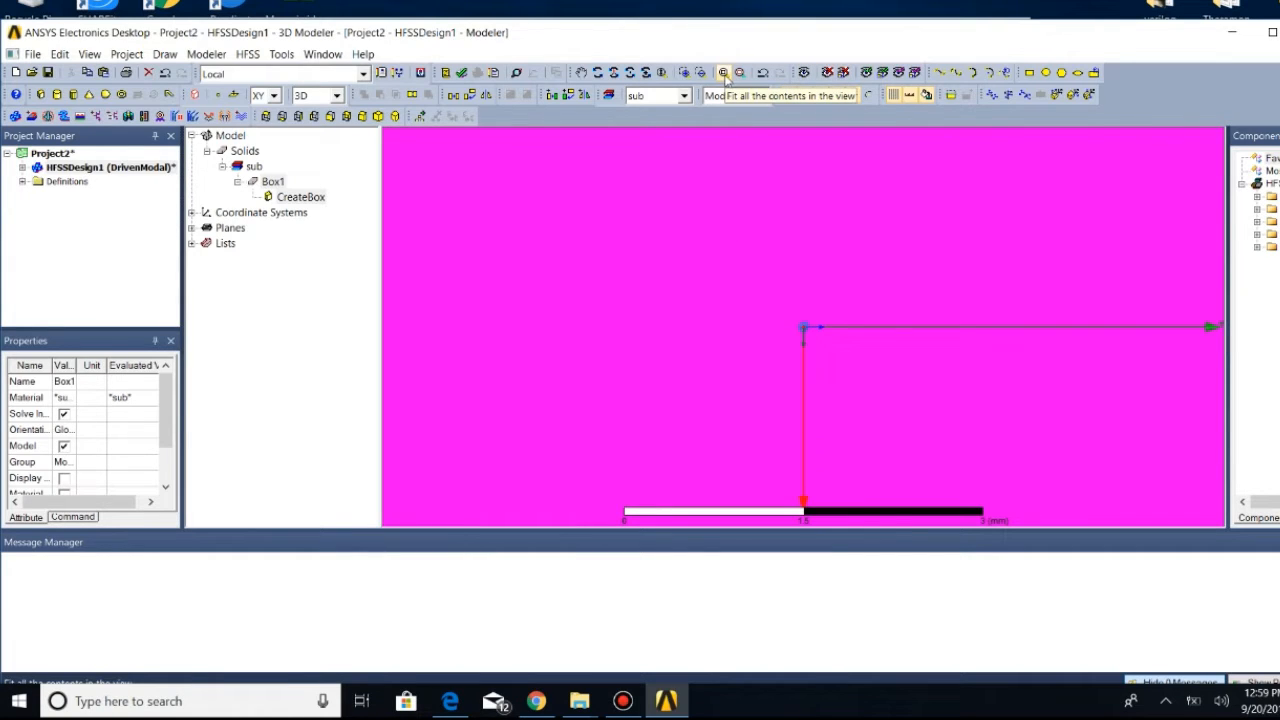
Set the model units to um without rescaling the geometry to the new units
{"action": "left_click", "coordinate": [723, 74]}
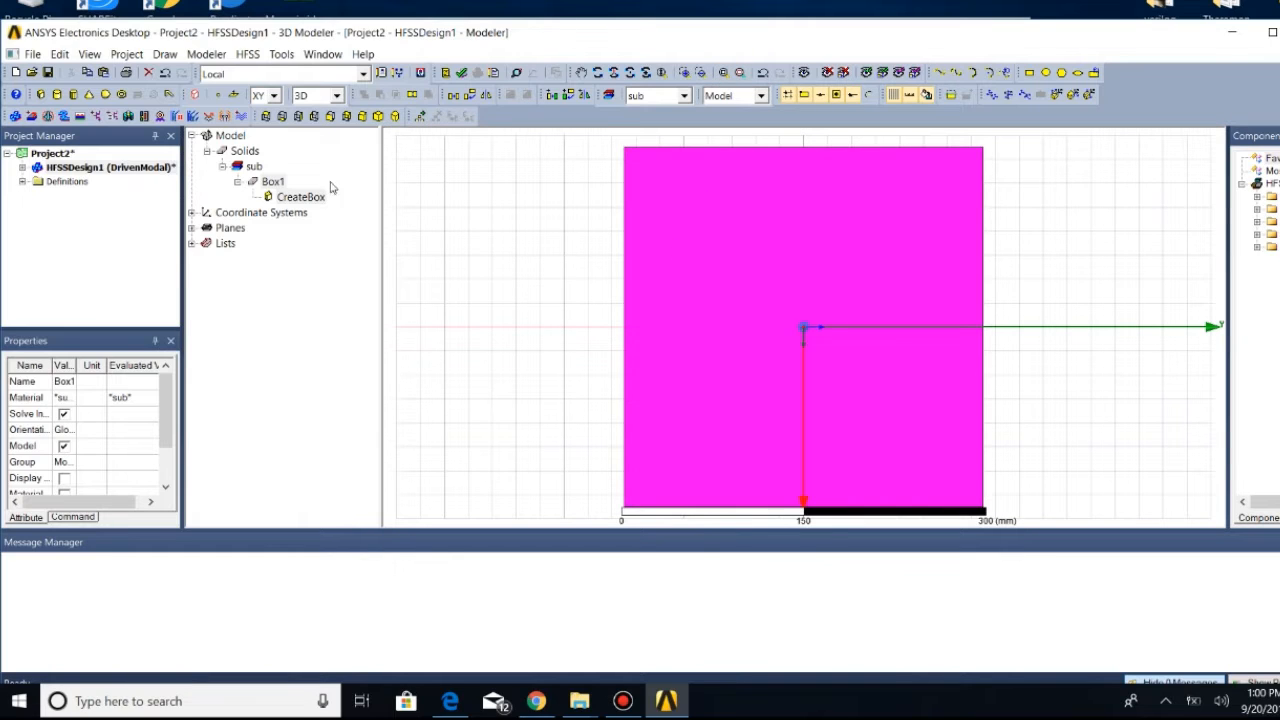
{"action": "left_click", "coordinate": [297, 116]}
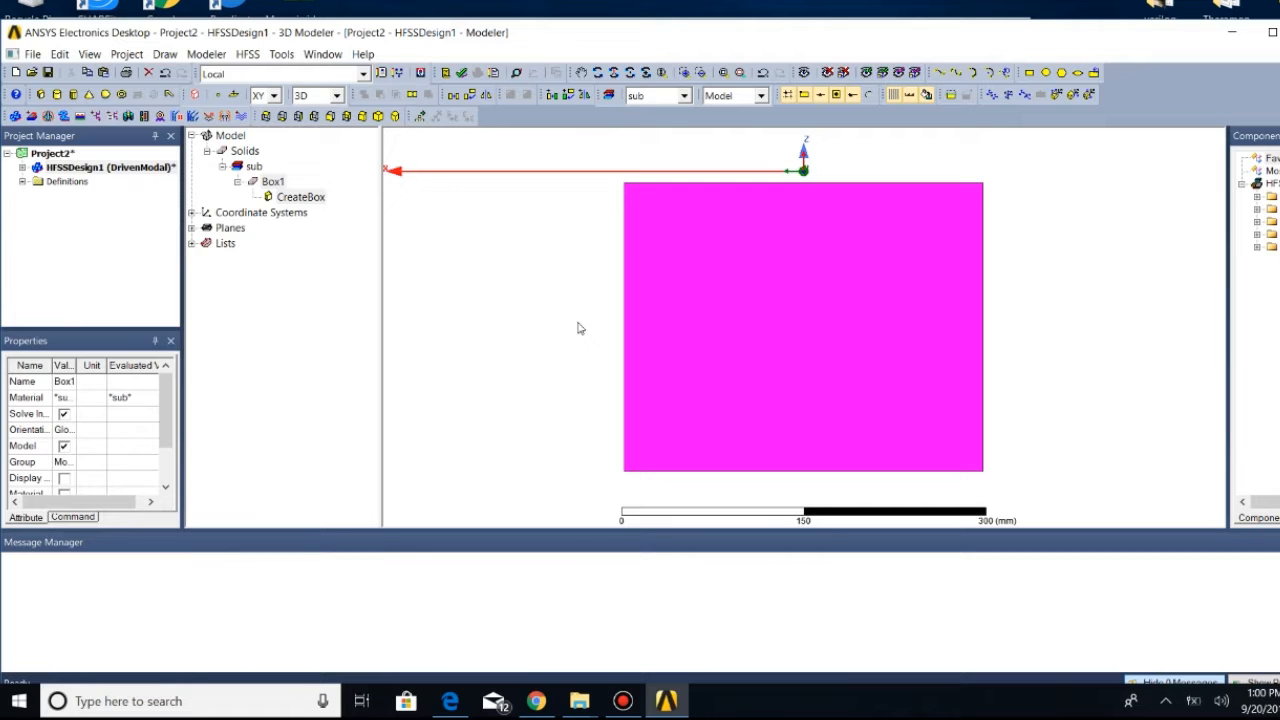
{"action": "left_click", "coordinate": [204, 55]}
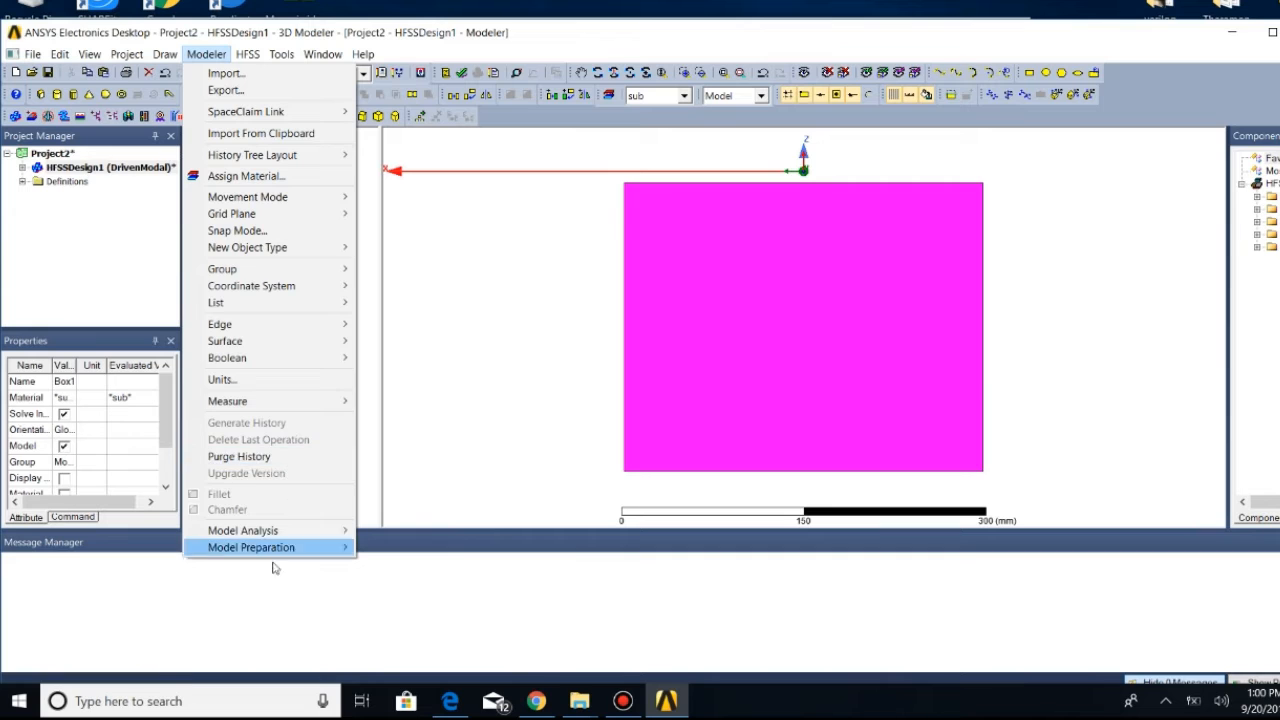
{"action": "left_click", "coordinate": [253, 380]}
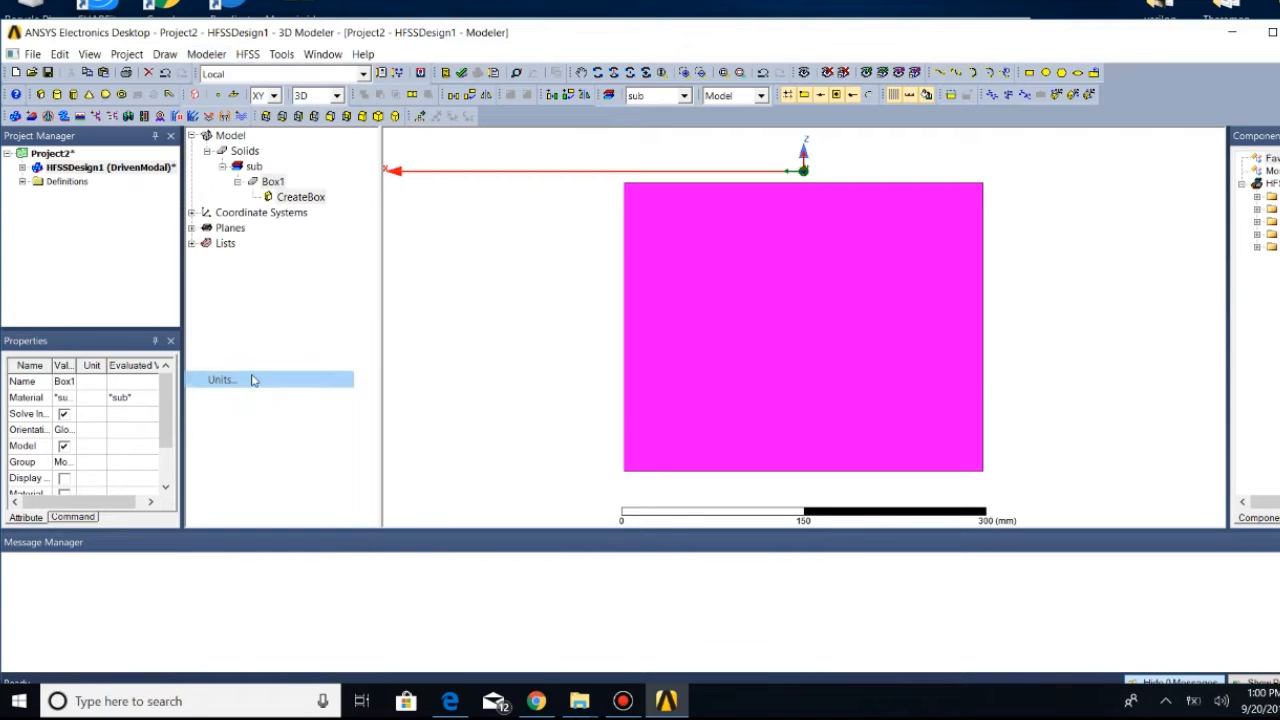
{"action": "left_click", "coordinate": [699, 341]}
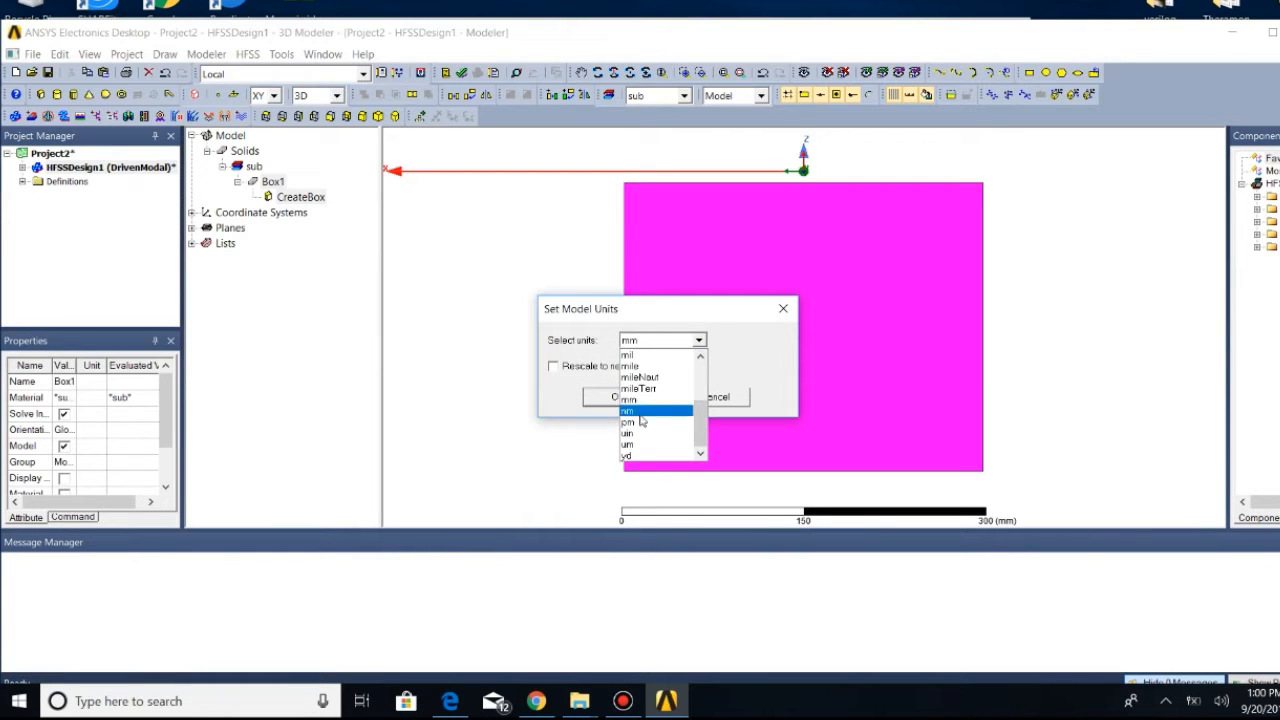
{"action": "left_click", "coordinate": [631, 446]}
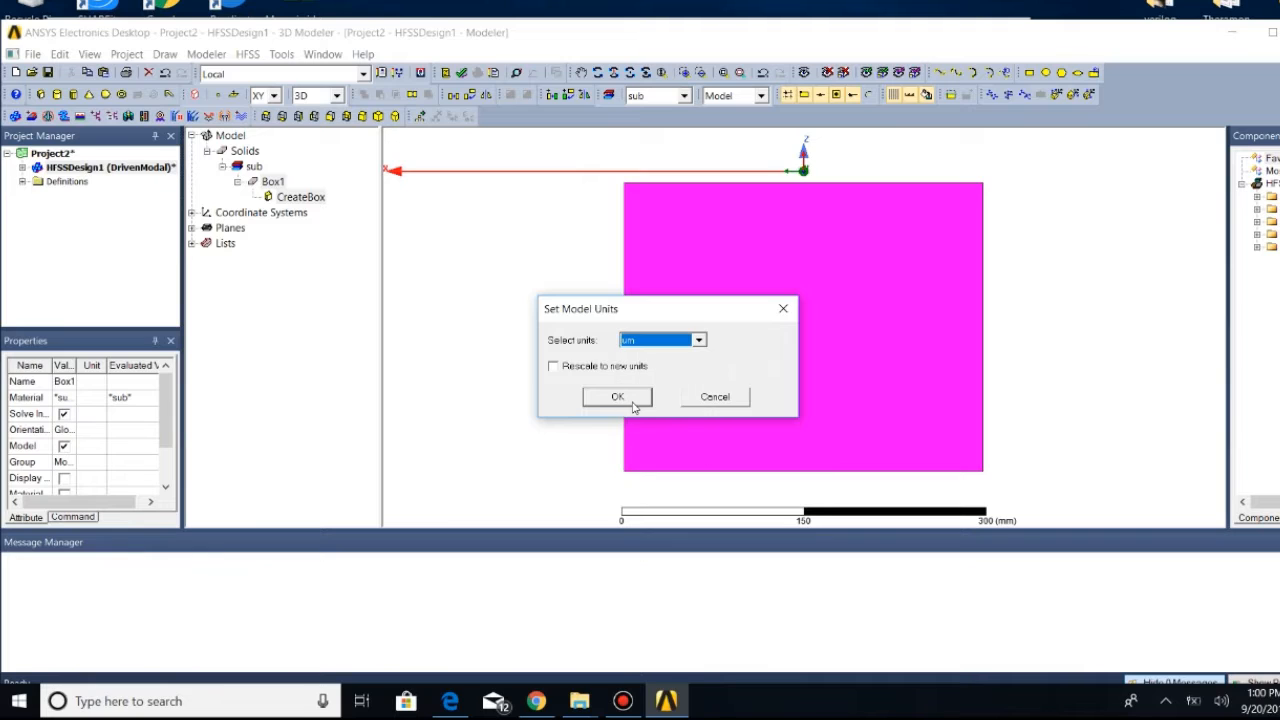
{"action": "left_click", "coordinate": [630, 396]}
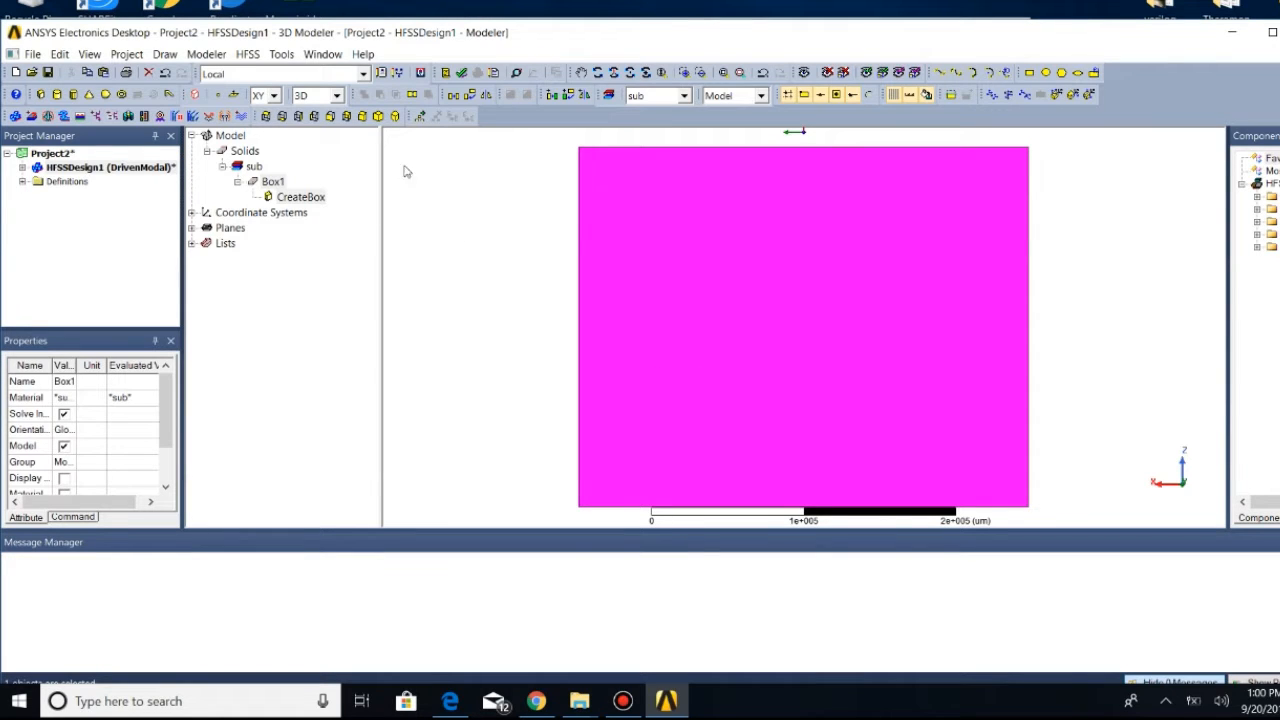
Set the substrate box's position to -150, -150, -250 um
{"action": "right_click", "coordinate": [318, 197]}
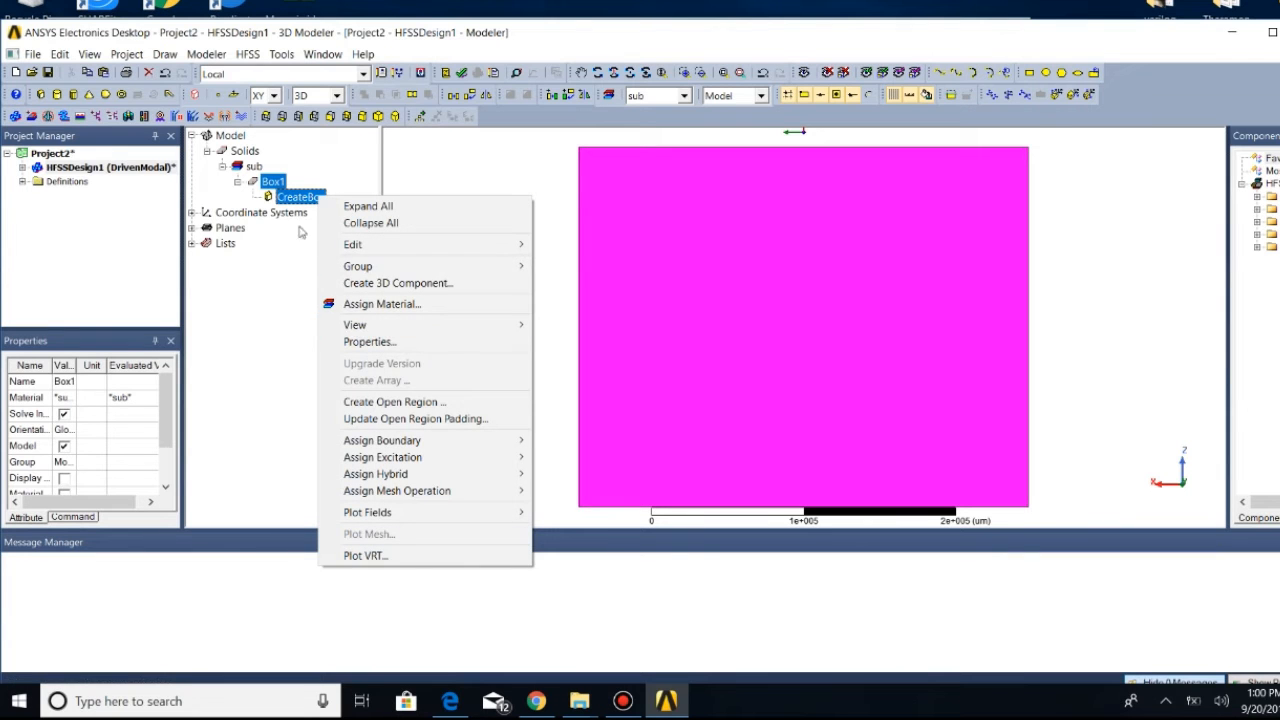
{"action": "left_click", "coordinate": [392, 344]}
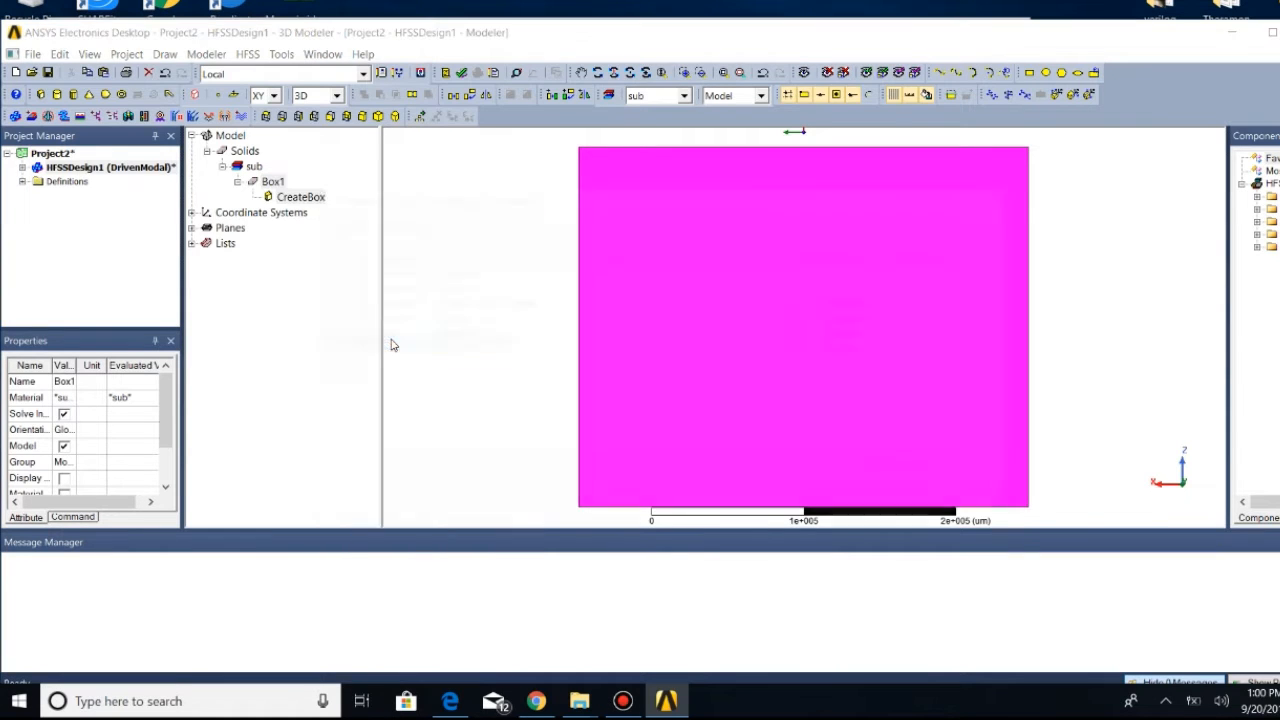
{"action": "left_click", "coordinate": [460, 304]}
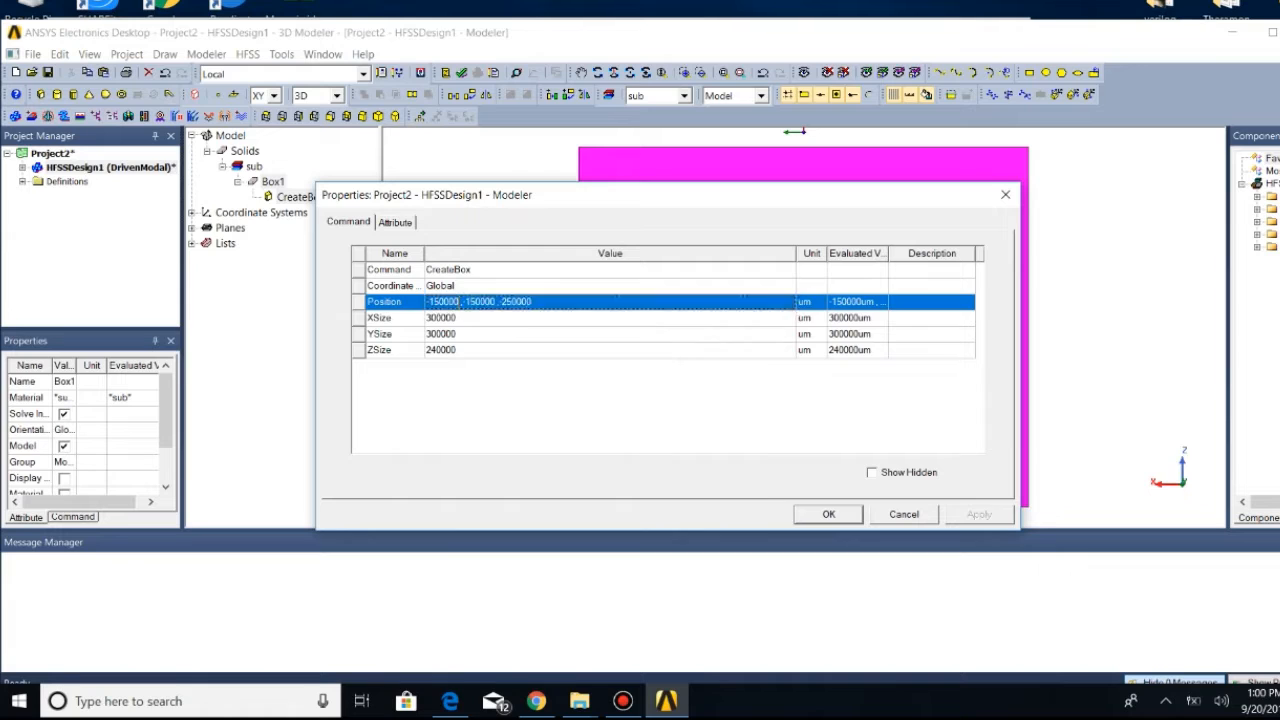
{"action": "key", "text": "BackSpace"}
{"action": "key", "text": "BackSpace"}
{"action": "key", "text": "BackSpace"}
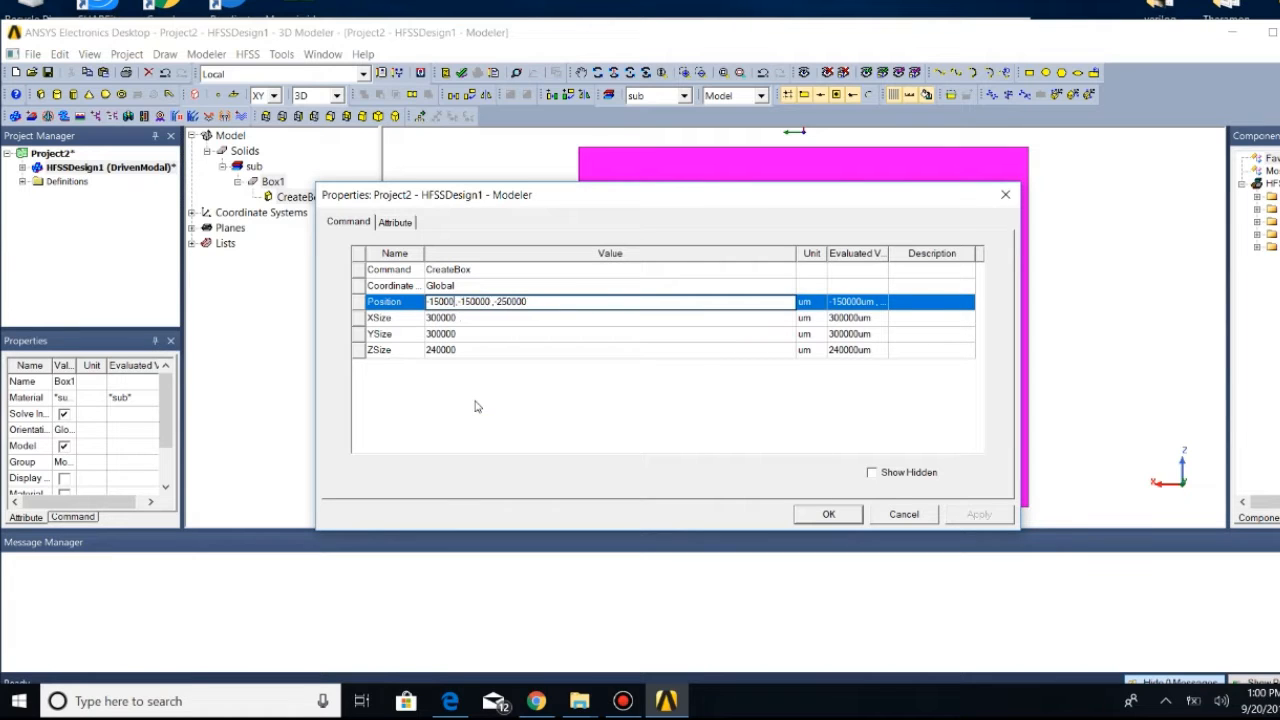
{"action": "key", "text": "Right"}
{"action": "key", "text": "Right"}
{"action": "key", "text": "Right"}
{"action": "key", "text": "BackSpace"}
{"action": "key", "text": "BackSpace"}
{"action": "key", "text": "BackSpace"}
{"action": "key", "text": "BackSpace"}
{"action": "key", "text": "BackSpace"}
{"action": "key", "text": "BackSpace"}
{"action": "key", "text": "BackSpace"}
{"action": "type", "text": "0"}
{"action": "key", "text": "Tab"}
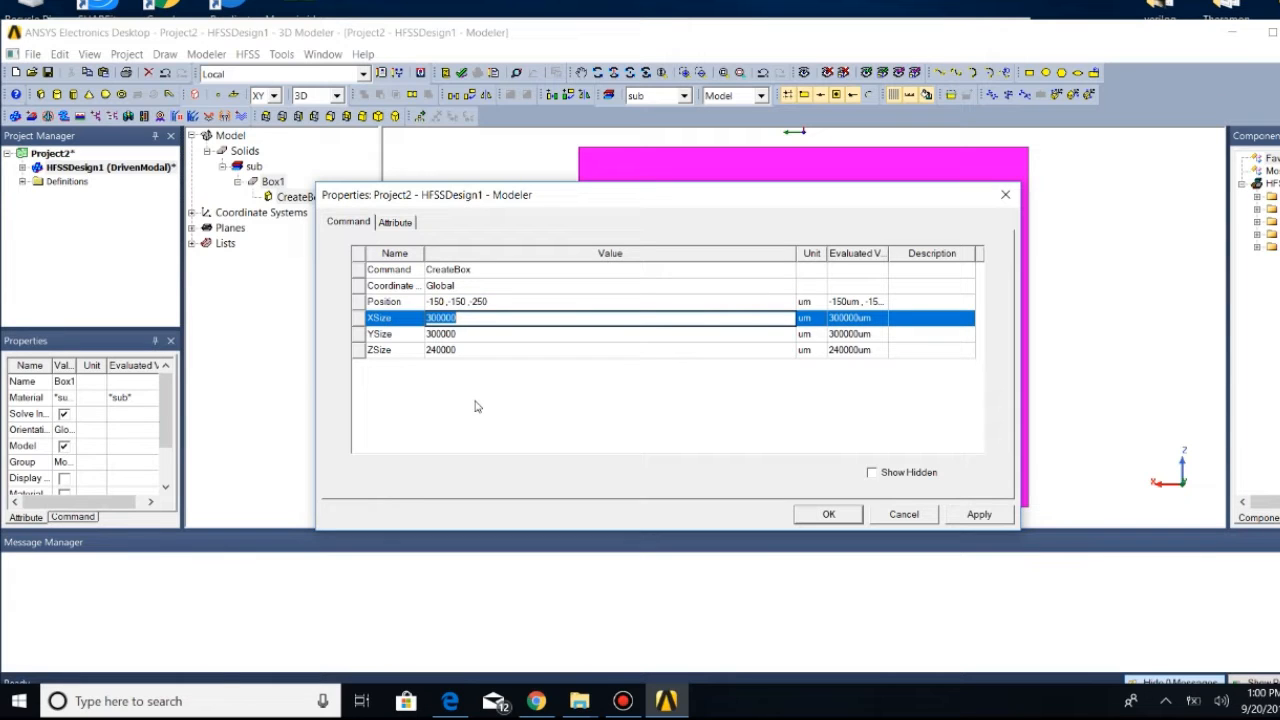
Set the substrate box's X and Y sizes to 300 um and its Z size to 240 um
{"action": "key", "text": "BackSpace"}
{"action": "type", "text": "300"}
{"action": "key", "text": "Tab"}
{"action": "type", "text": "300"}
{"action": "key", "text": "Tab"}
{"action": "type", "text": "240"}
{"action": "left_click", "coordinate": [827, 516]}
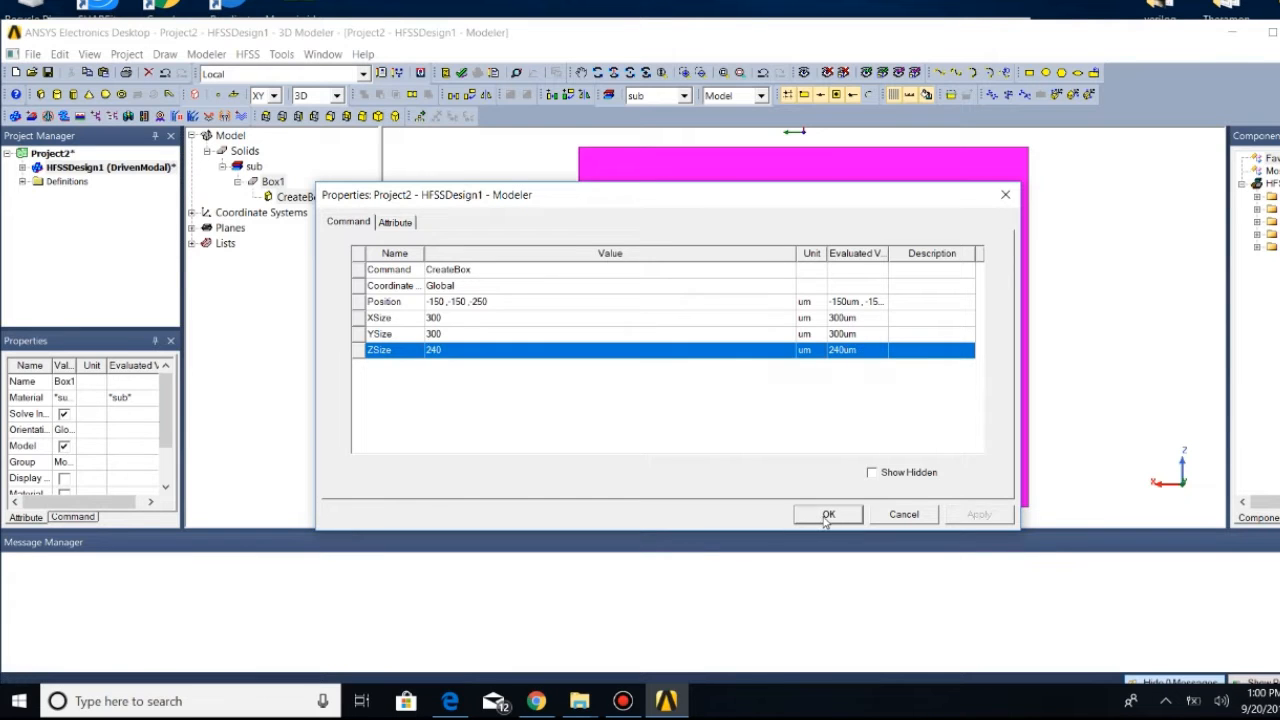
{"action": "left_click", "coordinate": [724, 73]}
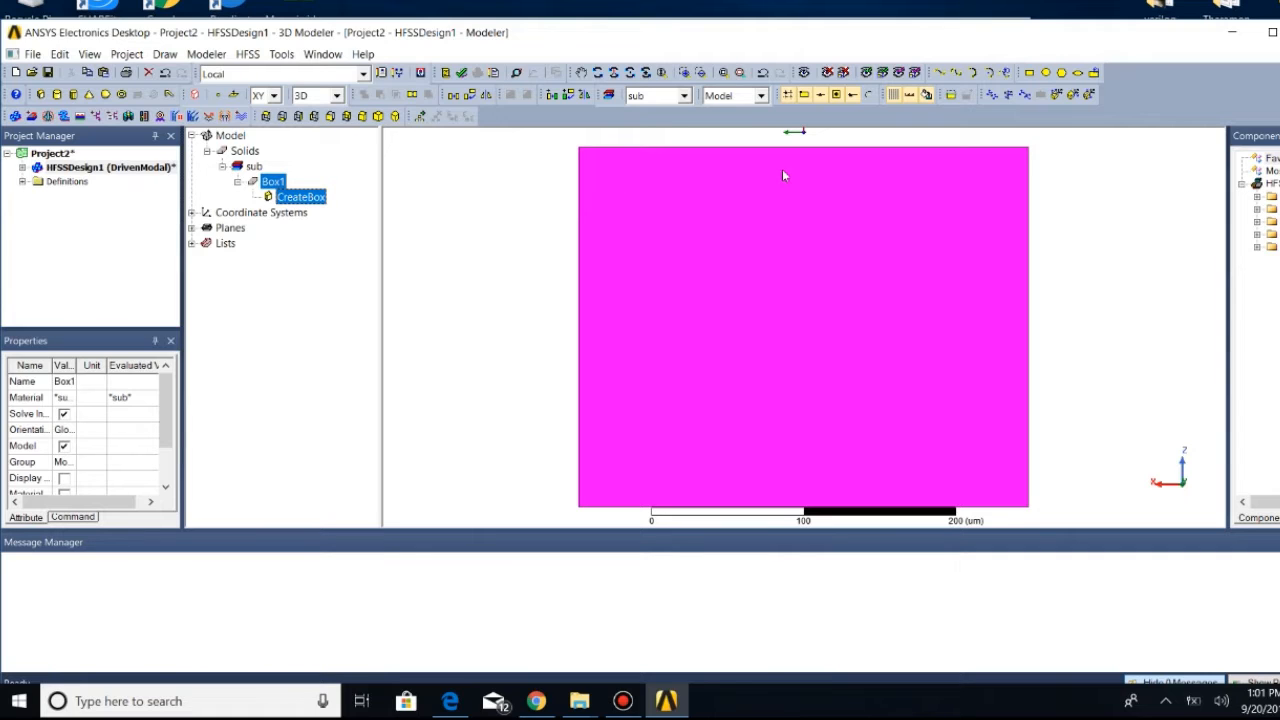
Add a new material definition and name it Sio2
{"action": "left_click", "coordinate": [685, 95]}
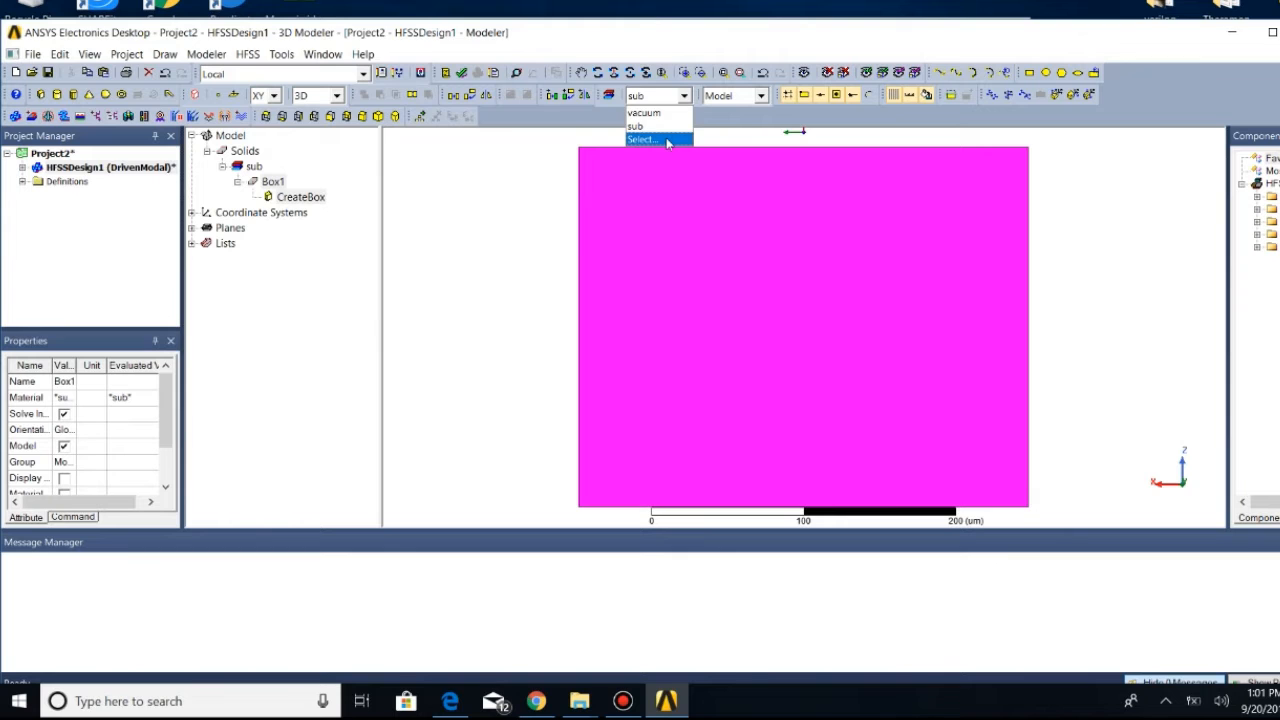
{"action": "left_click", "coordinate": [668, 140]}
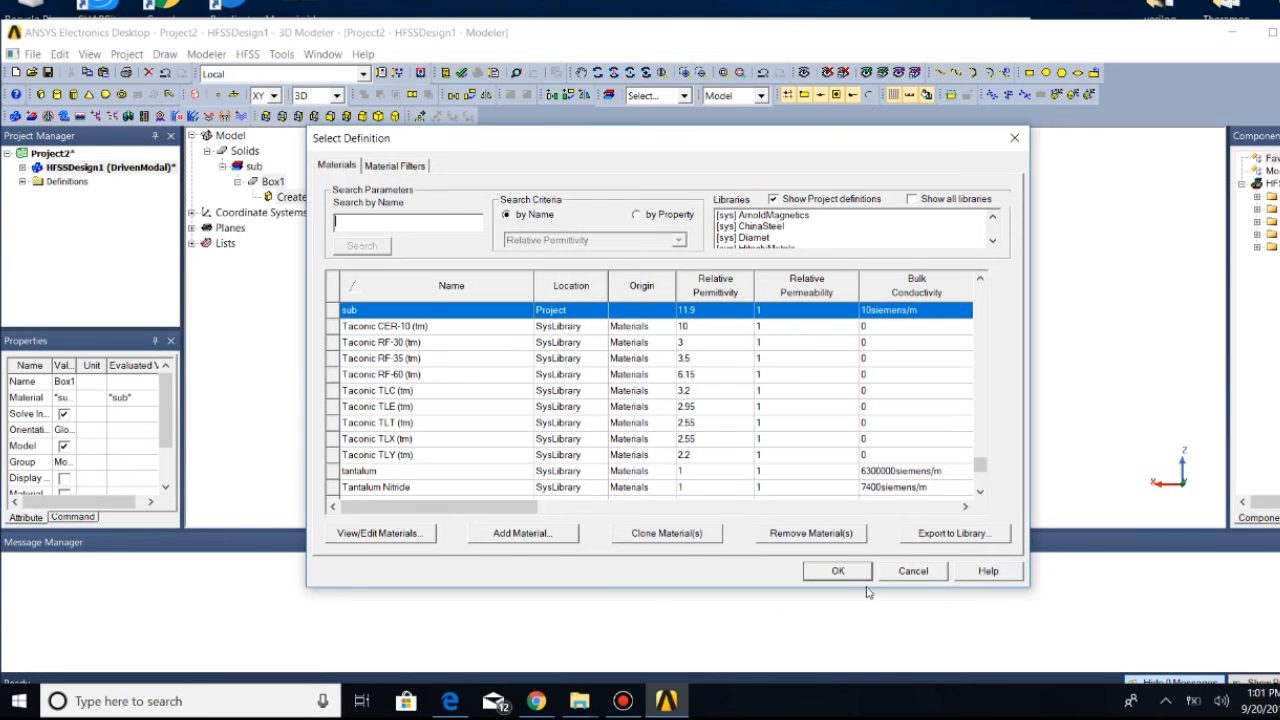
{"action": "left_click", "coordinate": [565, 535]}
{"action": "left_click", "coordinate": [492, 168]}
{"action": "key", "text": "BackSpace"}
{"action": "key", "text": "BackSpace"}
{"action": "key", "text": "BackSpace"}
{"action": "key", "text": "BackSpace"}
{"action": "key", "text": "BackSpace"}
{"action": "key", "text": "BackSpace"}
{"action": "key", "text": "BackSpace"}
{"action": "key", "text": "BackSpace"}
{"action": "key", "text": "BackSpace"}
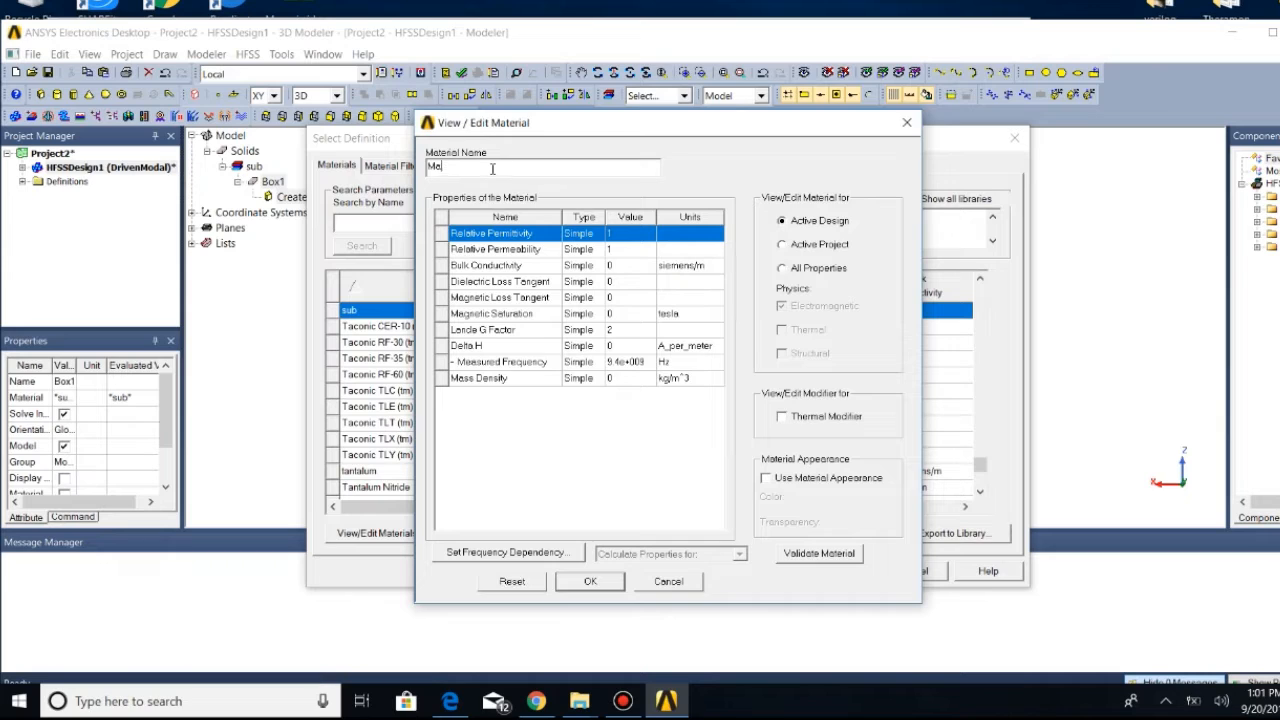
{"action": "type", "text": "SiO2"}
Give Sio2 a relative permittivity of 3.9 and make it the material for new objects
{"action": "left_click", "coordinate": [633, 234]}
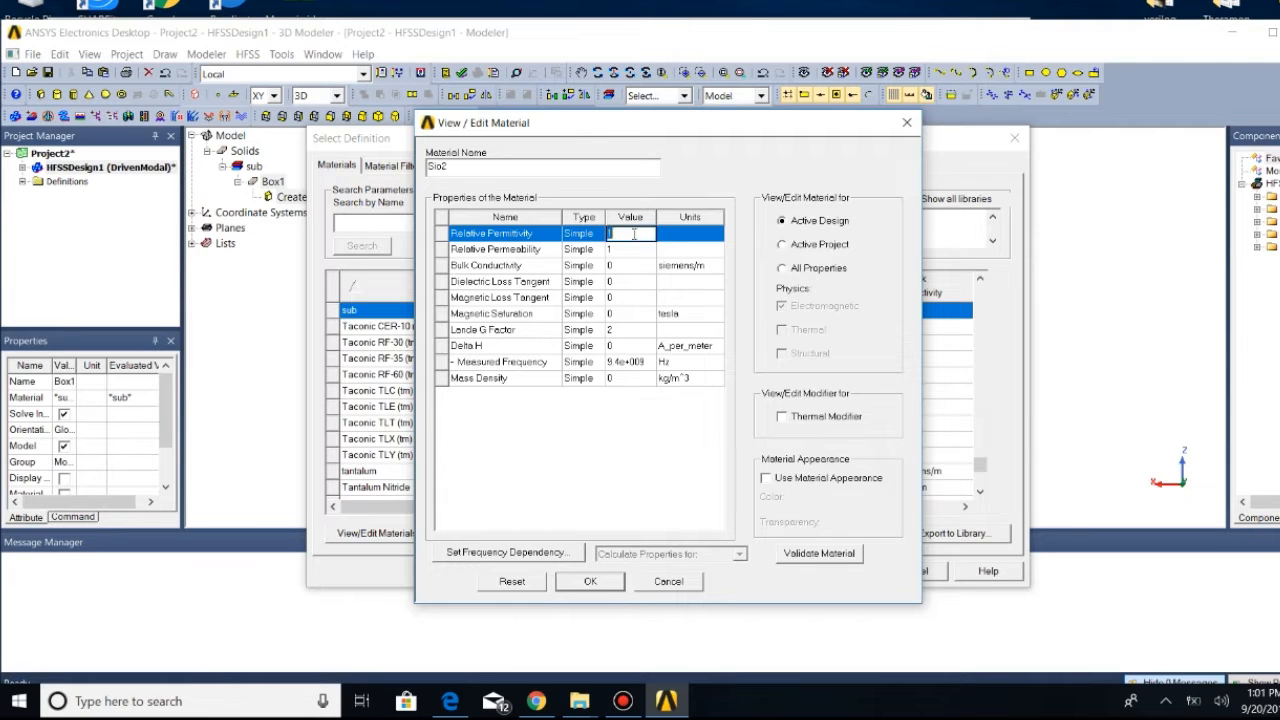
{"action": "type", "text": "3.9"}
{"action": "left_click", "coordinate": [590, 583]}
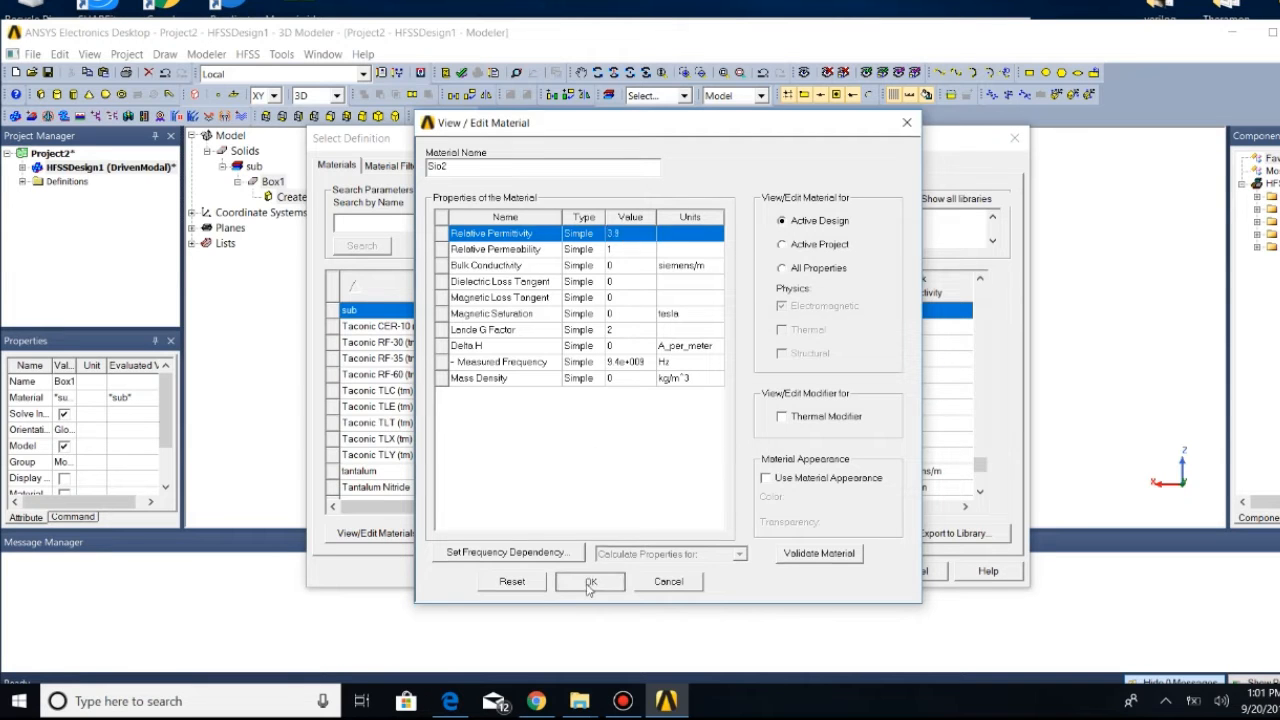
{"action": "left_click", "coordinate": [818, 573]}
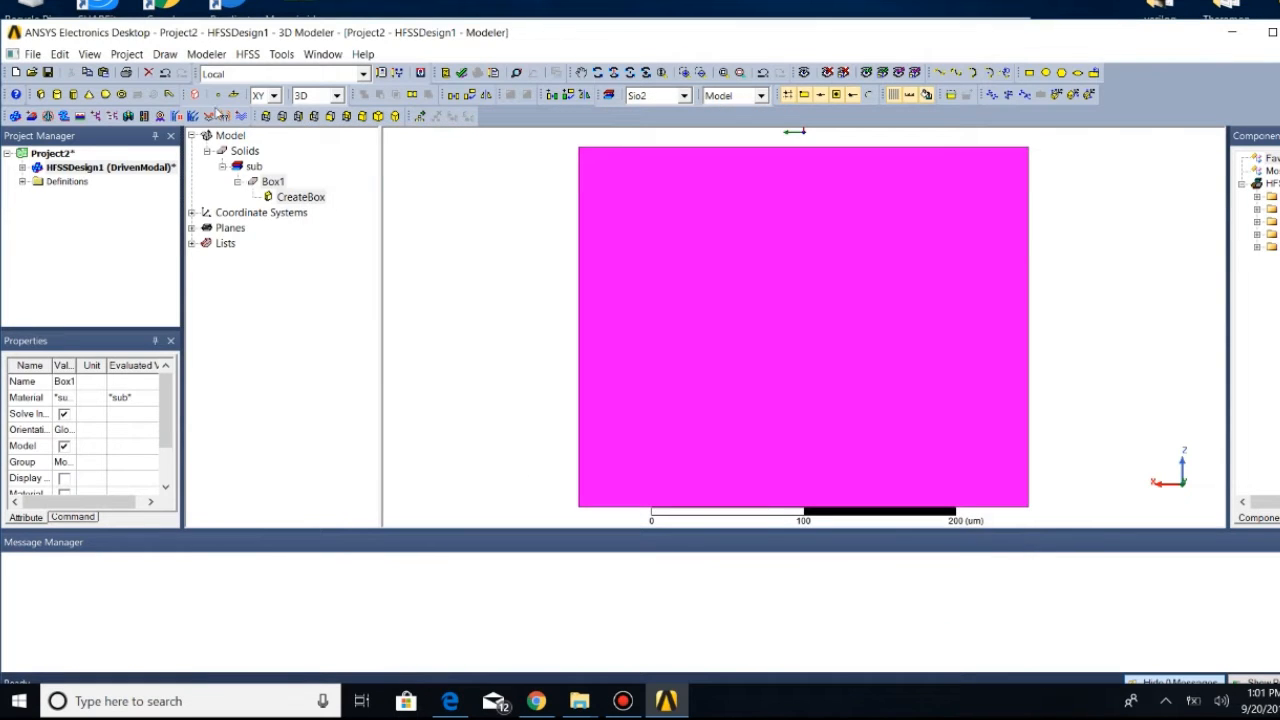
Try to draw a box beside the substrate in the side view
{"action": "left_click", "coordinate": [165, 54]}
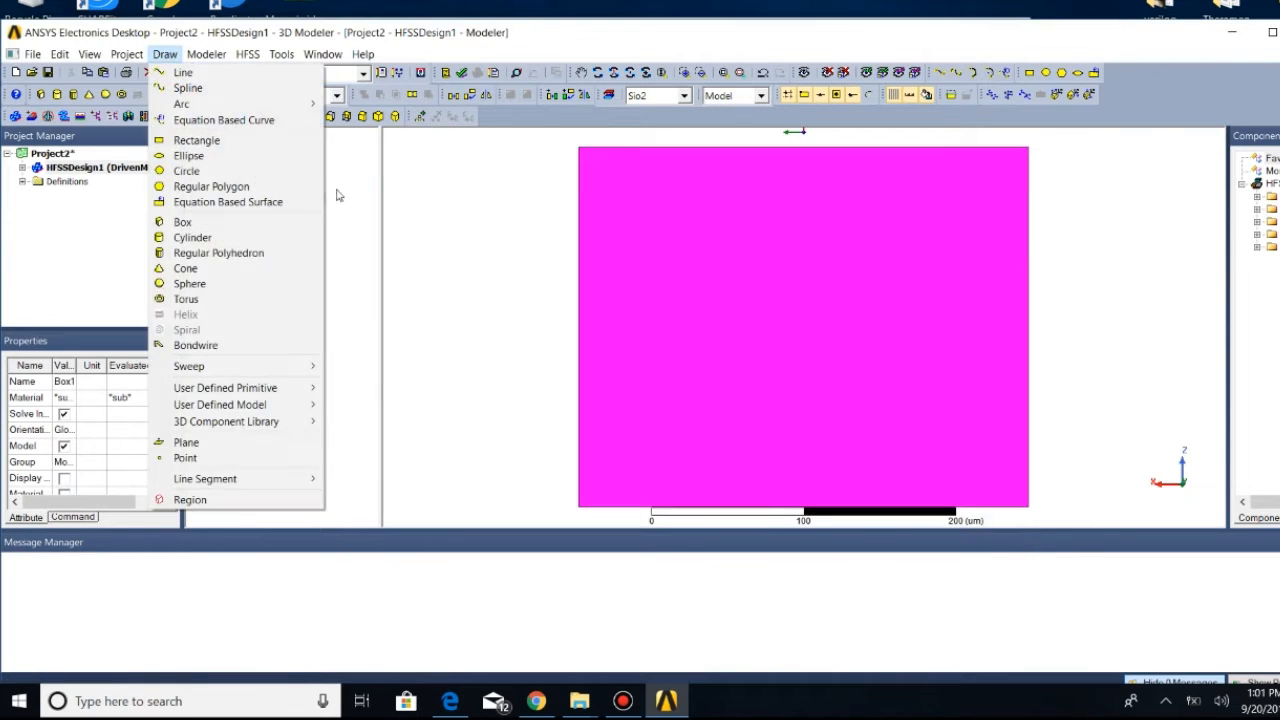
{"action": "left_click", "coordinate": [216, 222]}
{"action": "left_click", "coordinate": [432, 245]}
{"action": "left_click", "coordinate": [459, 242]}
{"action": "left_click", "coordinate": [459, 247]}
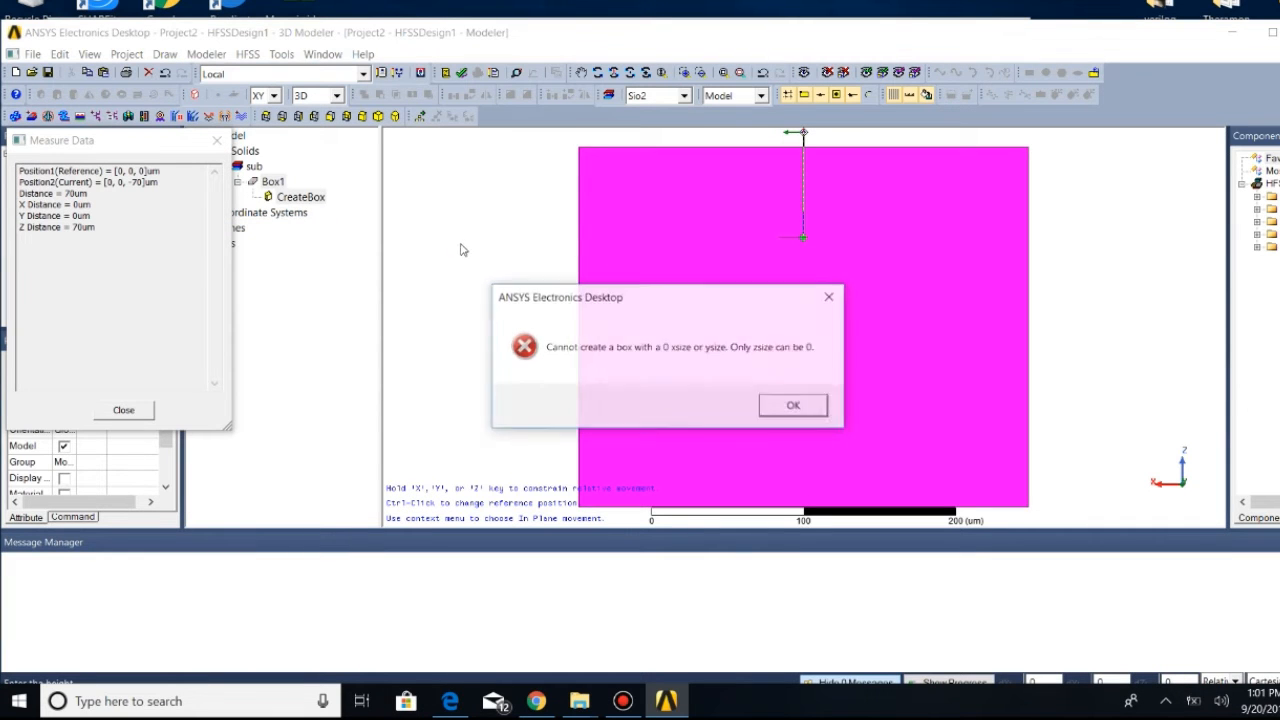
{"action": "left_click", "coordinate": [788, 409]}
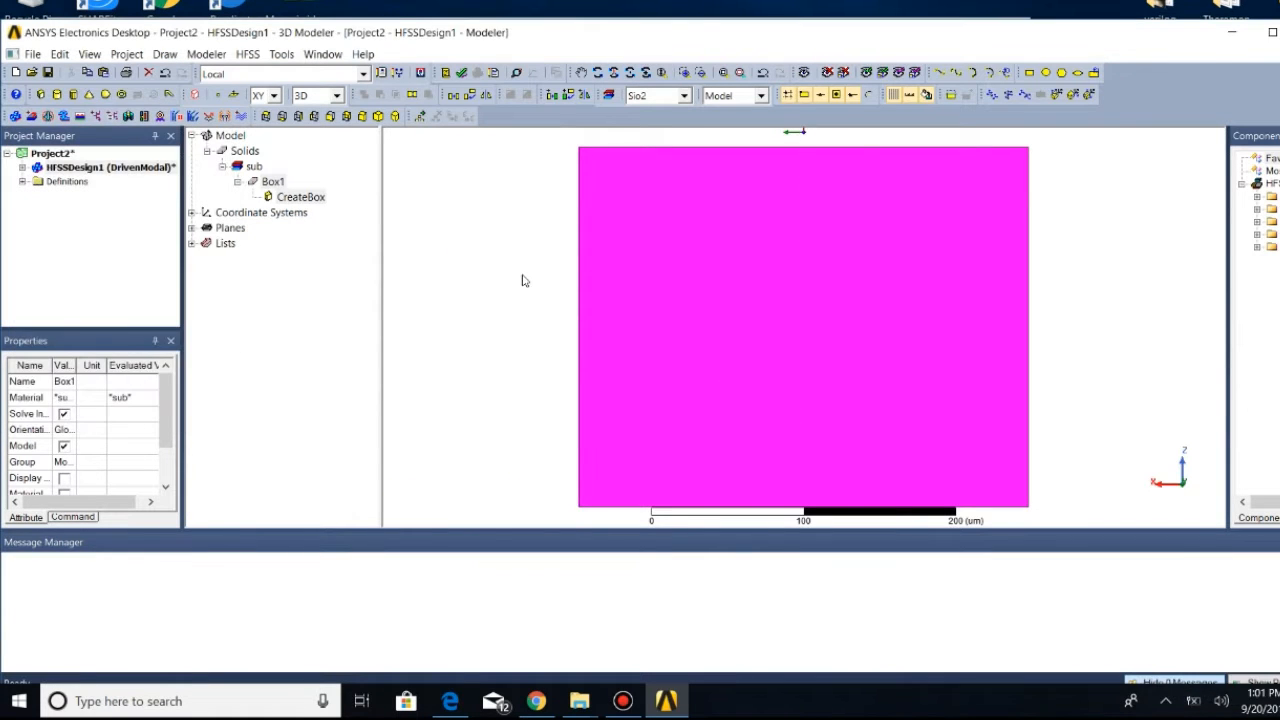
Draw a zero-height box on the XY plane beside the substrate in top view, about 30 um in X by 20 um in Y
{"action": "left_click", "coordinate": [268, 117]}
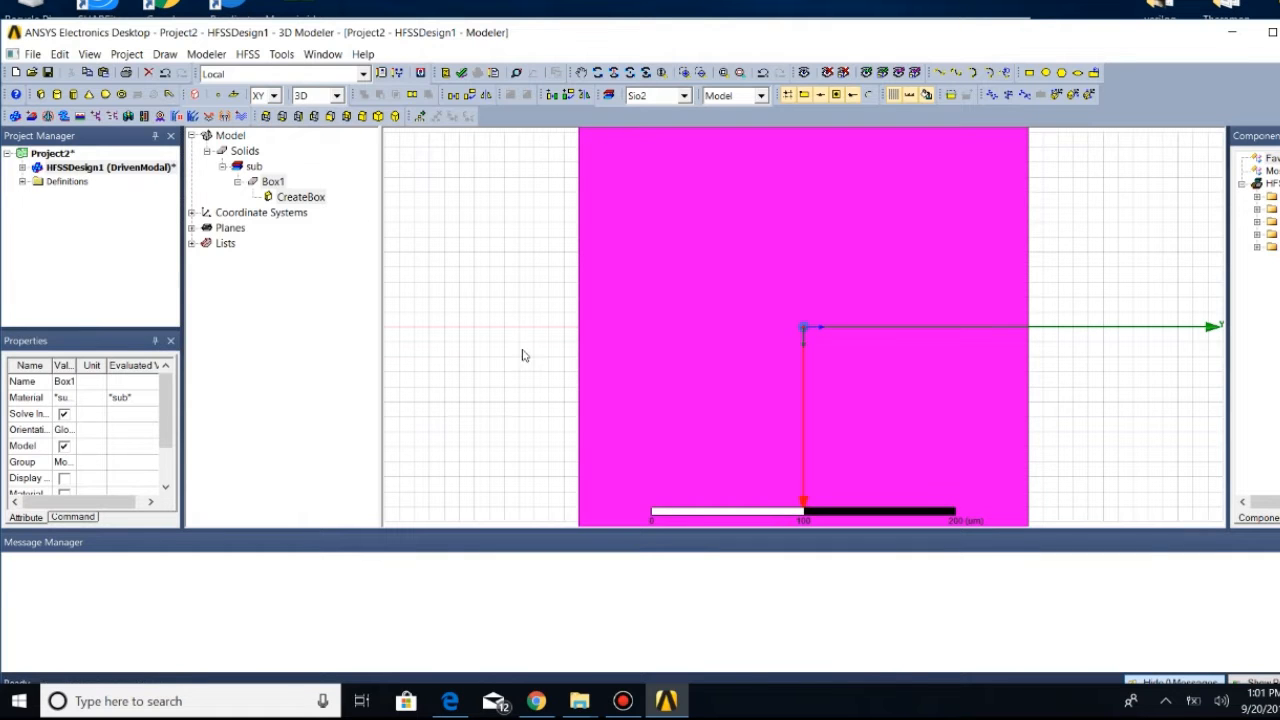
{"action": "left_click", "coordinate": [166, 56]}
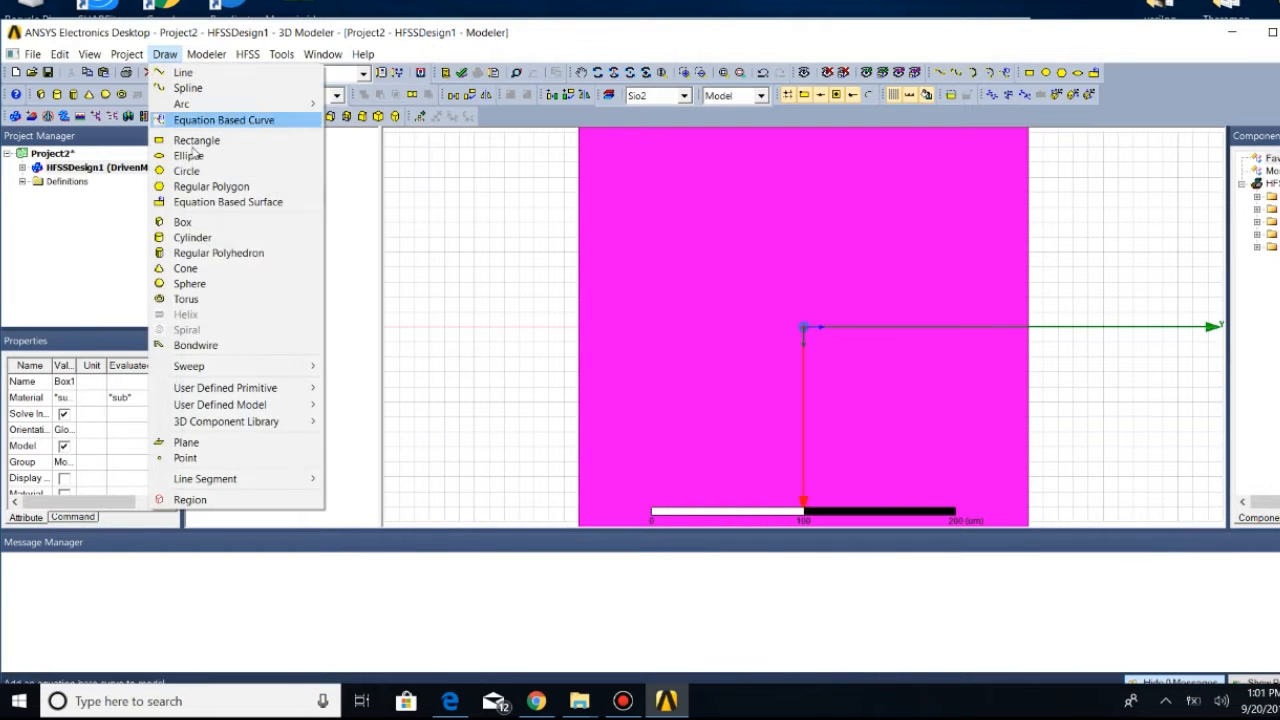
{"action": "left_click", "coordinate": [216, 224]}
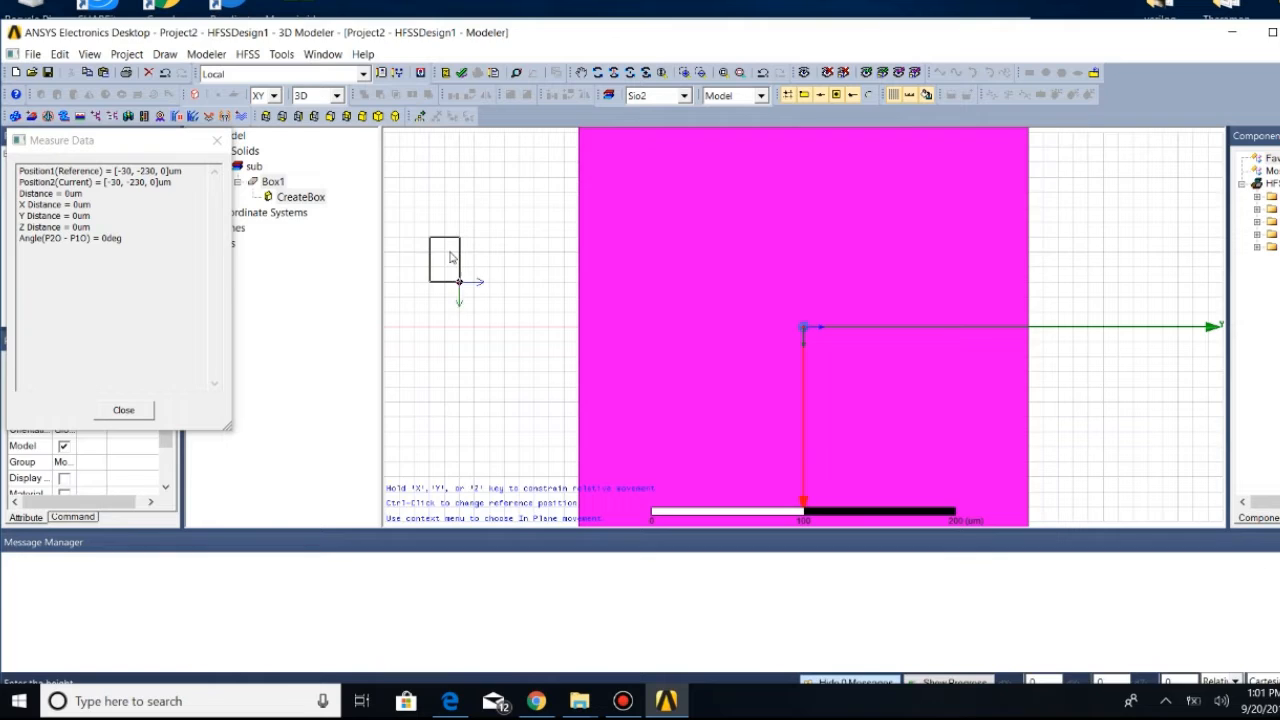
{"action": "double_click", "coordinate": [468, 298]}
Set the new box's position to -150, -150, -10 um
{"action": "left_click", "coordinate": [480, 303]}
{"action": "left_click", "coordinate": [480, 303]}
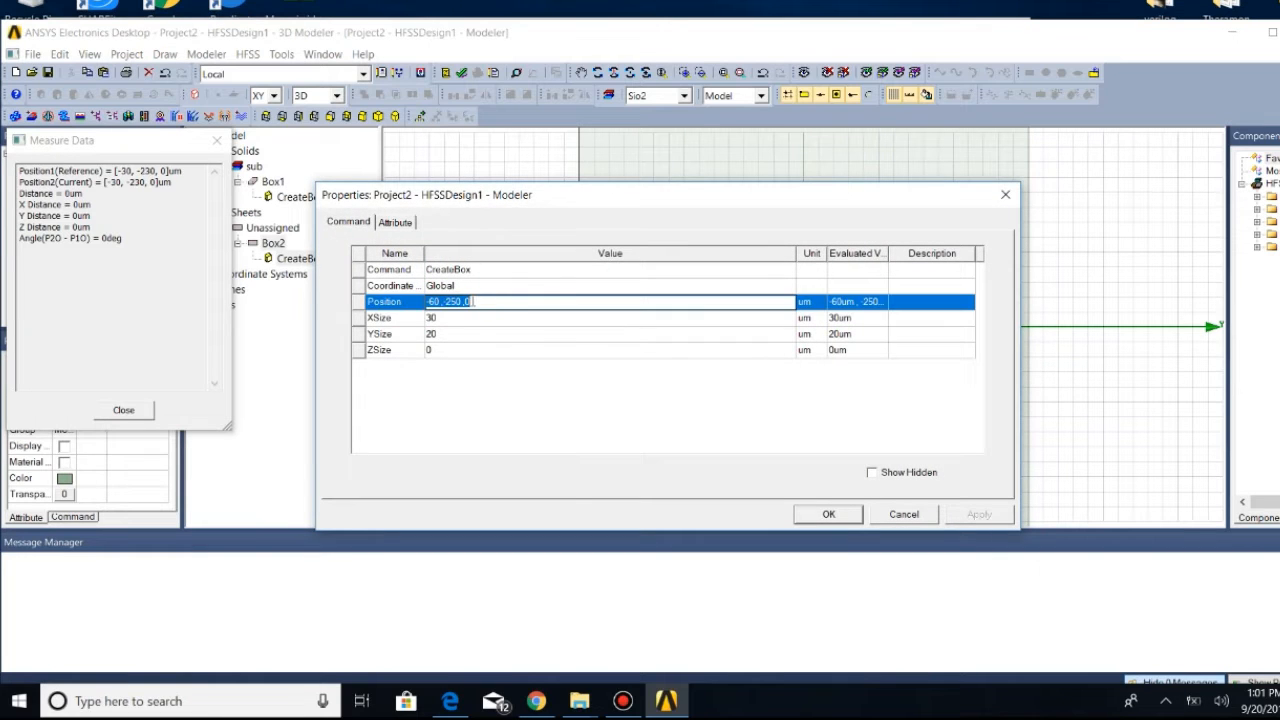
{"action": "key", "text": "BackSpace"}
{"action": "type", "text": "150 ,-150 ,-10"}
{"action": "key", "text": "Tab"}
Set the new box's X and Y sizes to 300 um and its Z size to 10 um
{"action": "key", "text": "BackSpace"}
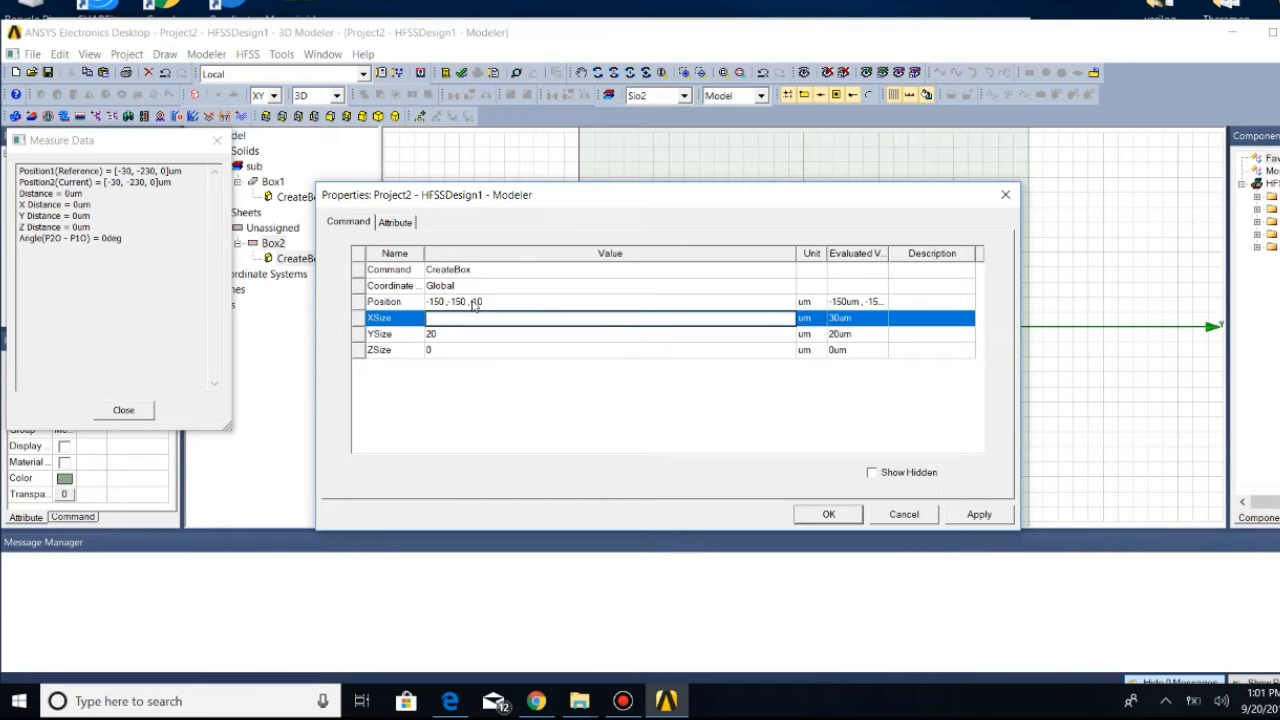
{"action": "type", "text": "300"}
{"action": "key", "text": "Tab"}
{"action": "key", "text": "BackSpace"}
{"action": "type", "text": "300"}
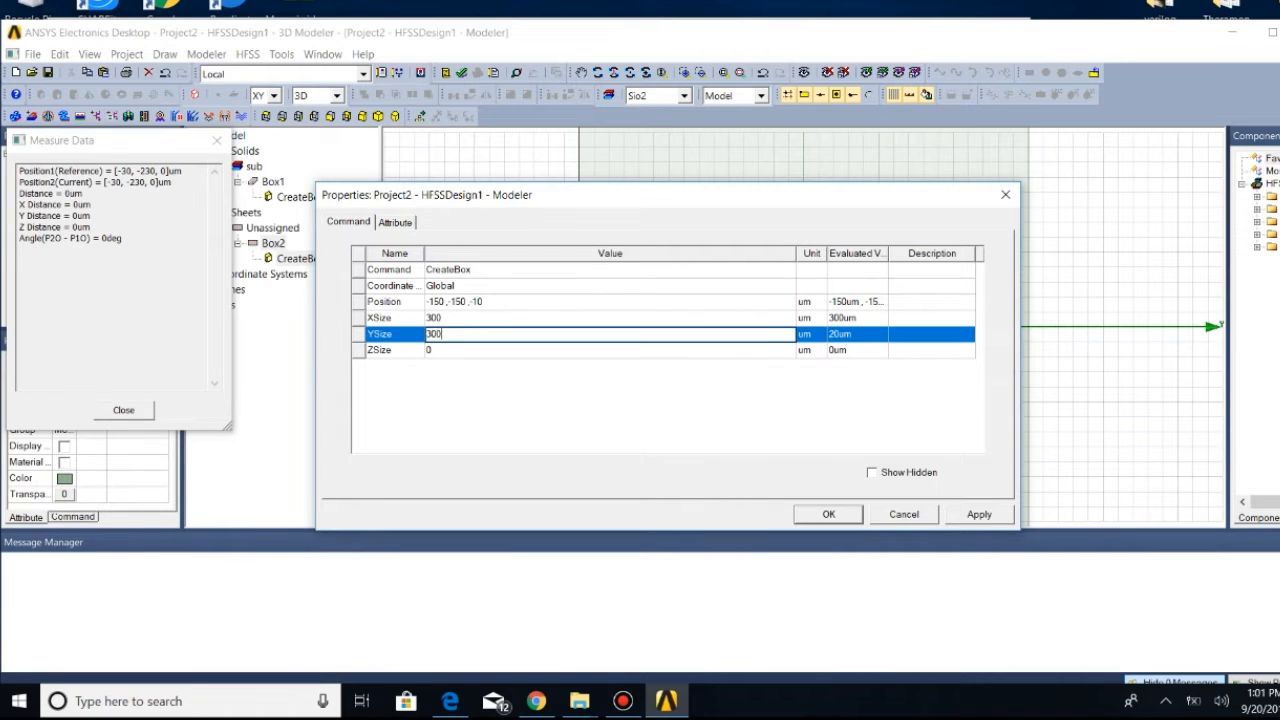
{"action": "key", "text": "Tab"}
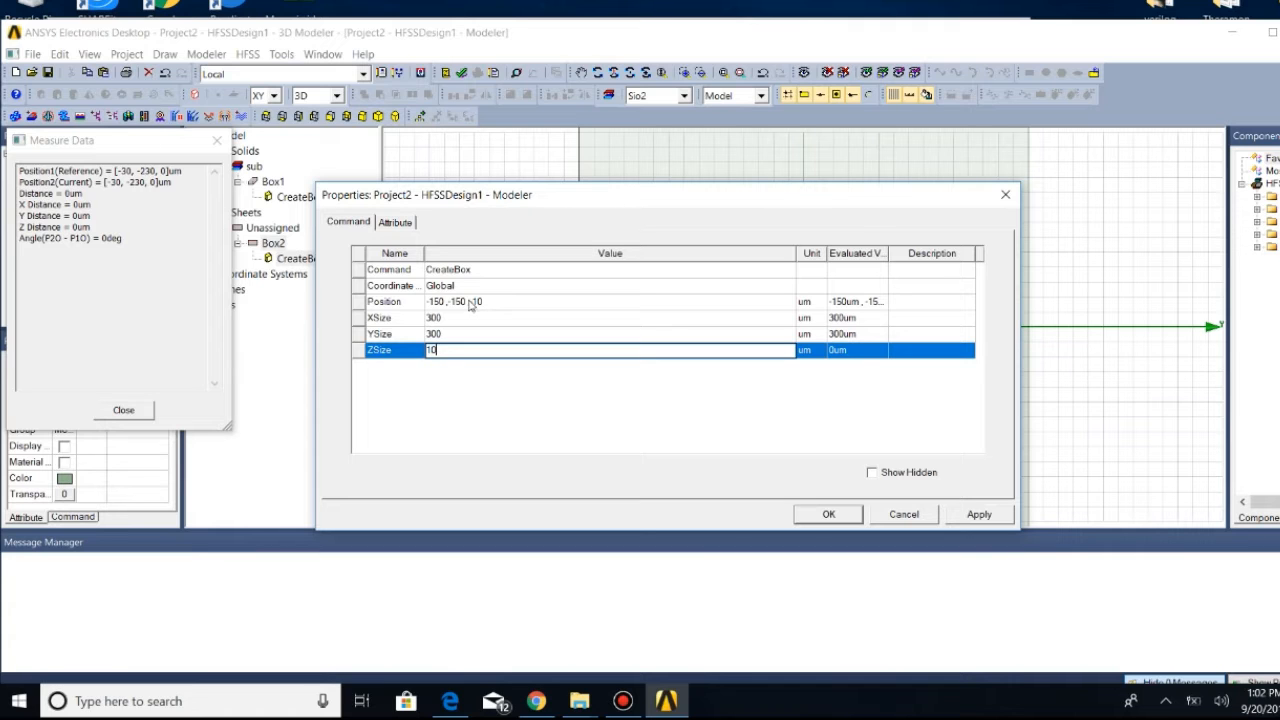
{"action": "left_click", "coordinate": [829, 514]}
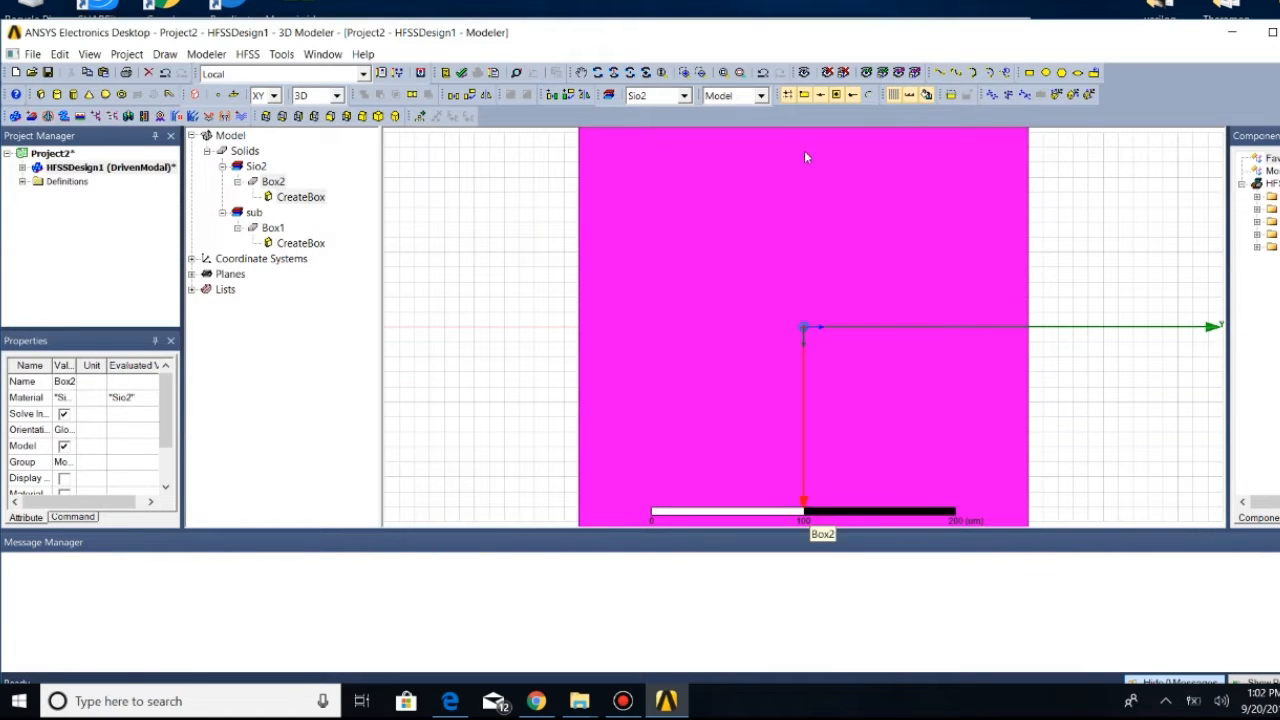
Inspect the stacked Sio2 and substrate boxes from the side and select the Sio2 group in the model tree
{"action": "left_click", "coordinate": [724, 76]}
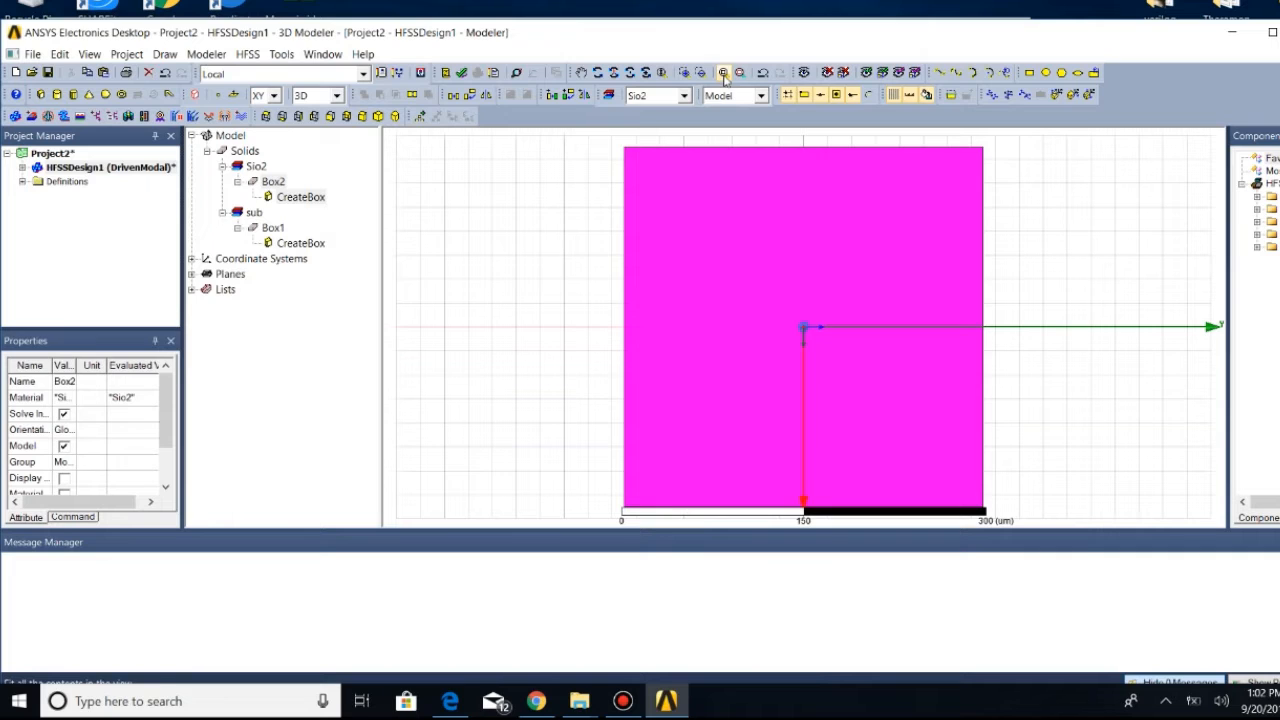
{"action": "left_click", "coordinate": [298, 116]}
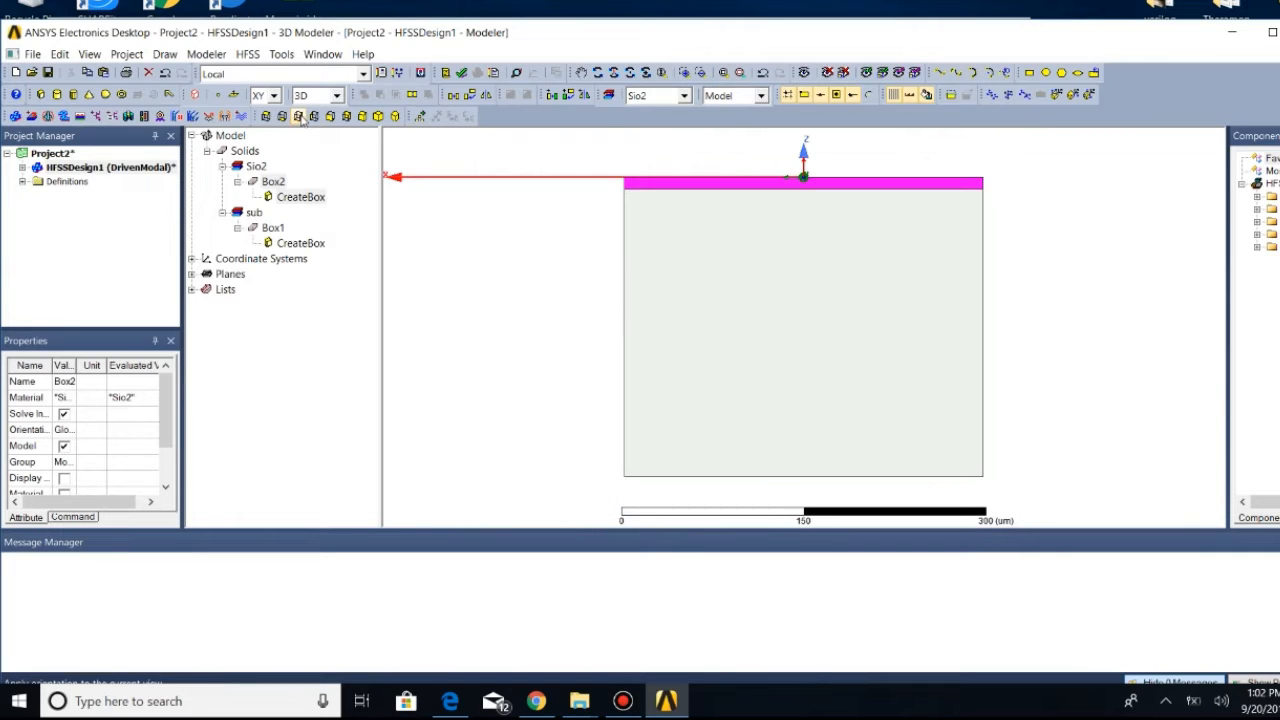
{"action": "left_click", "coordinate": [646, 194]}
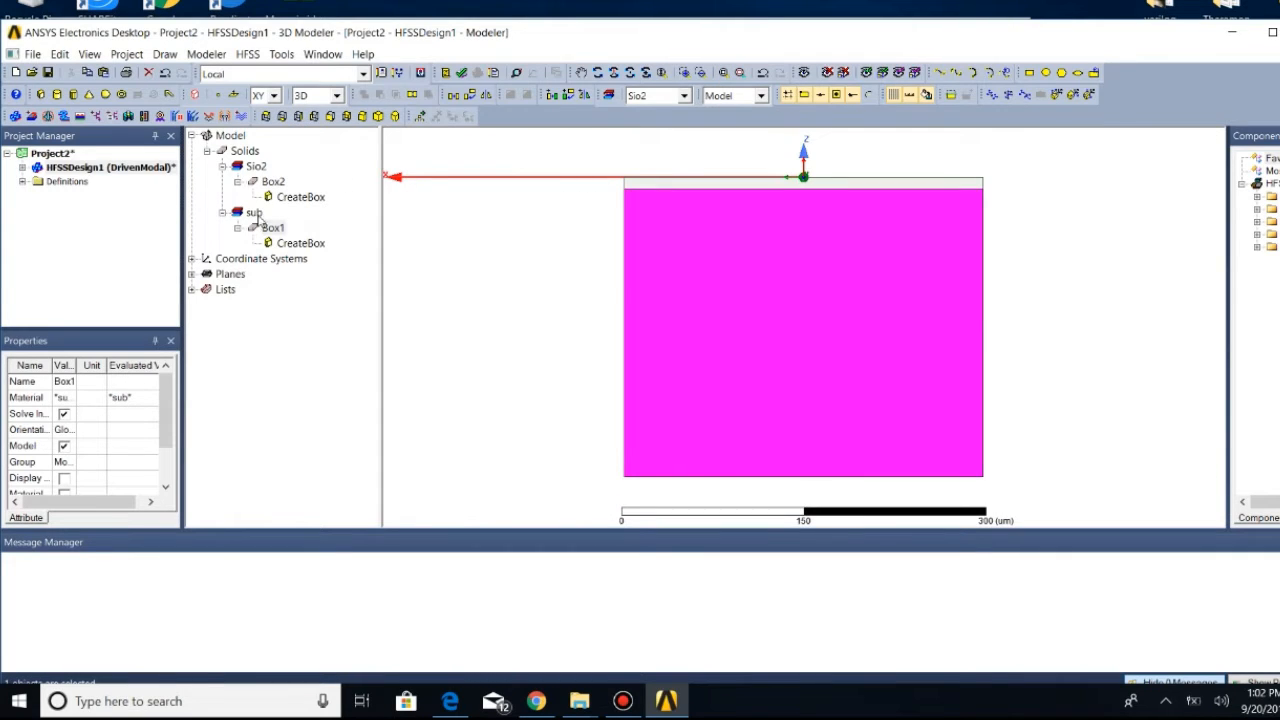
{"action": "left_click", "coordinate": [256, 166]}
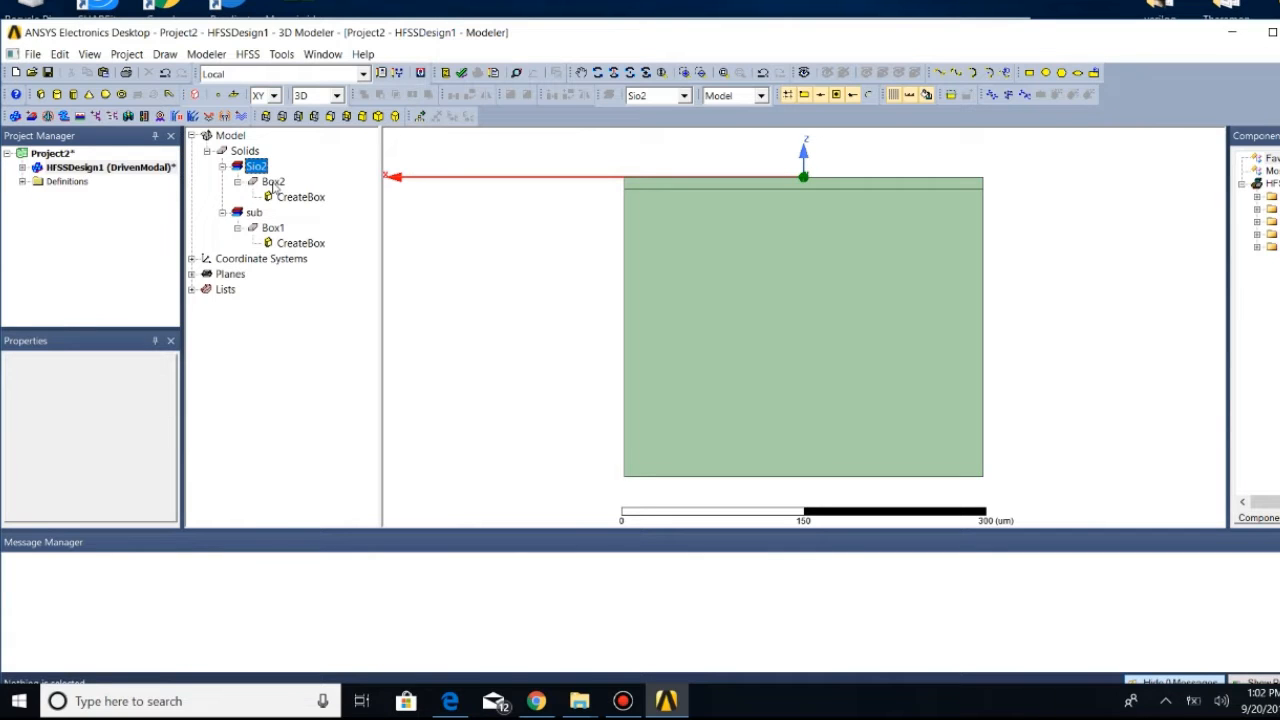
Set the default material for new objects to air from the system library
{"action": "left_click", "coordinate": [272, 181]}
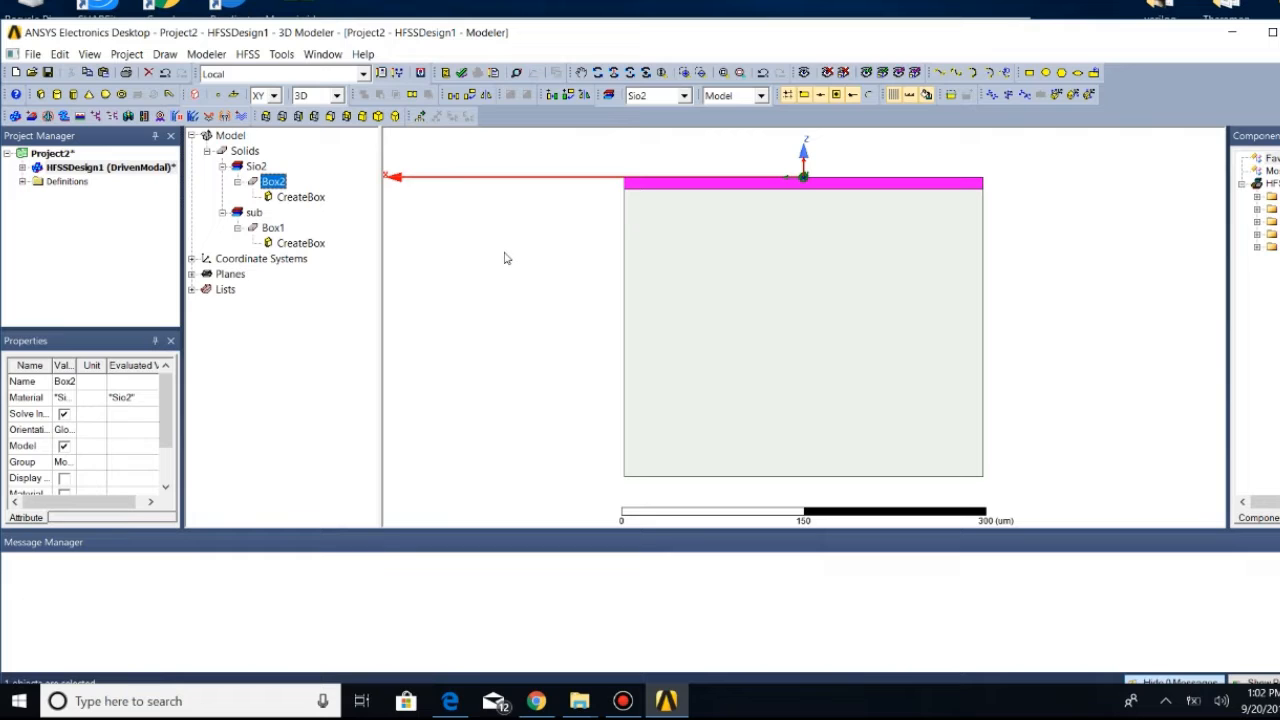
{"action": "left_click", "coordinate": [222, 167]}
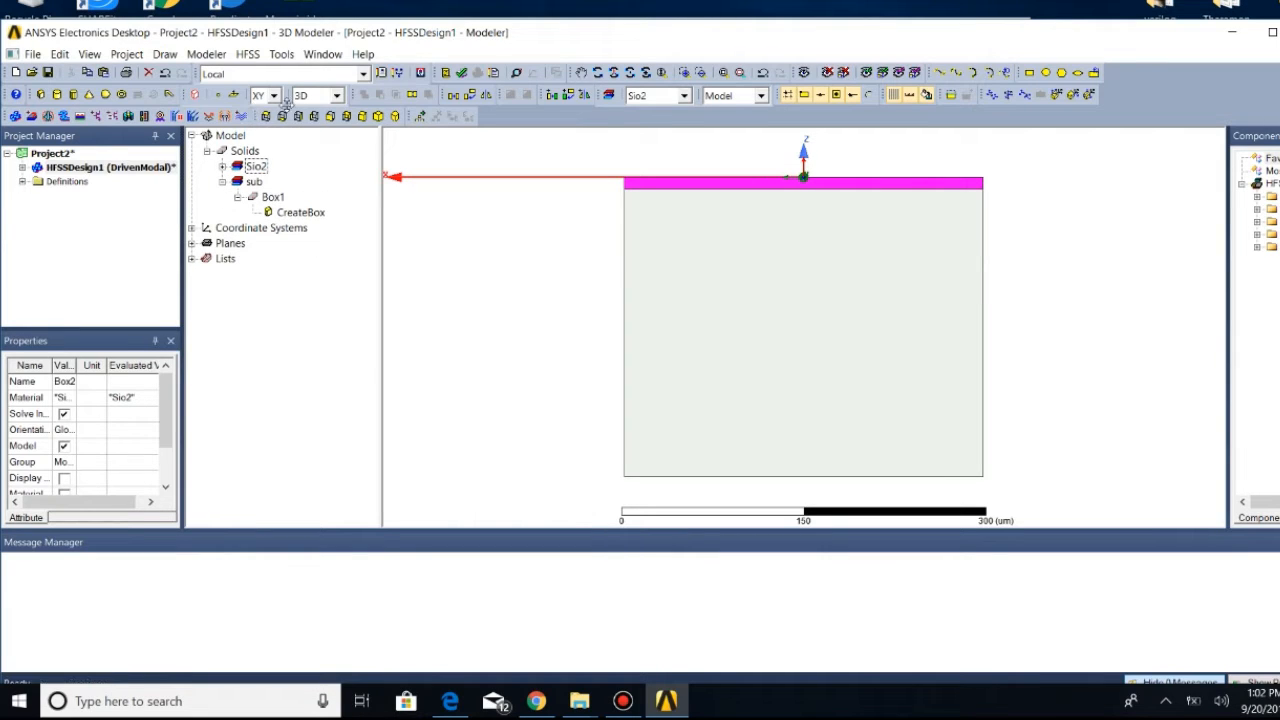
{"action": "left_click", "coordinate": [684, 95]}
{"action": "left_click", "coordinate": [655, 152]}
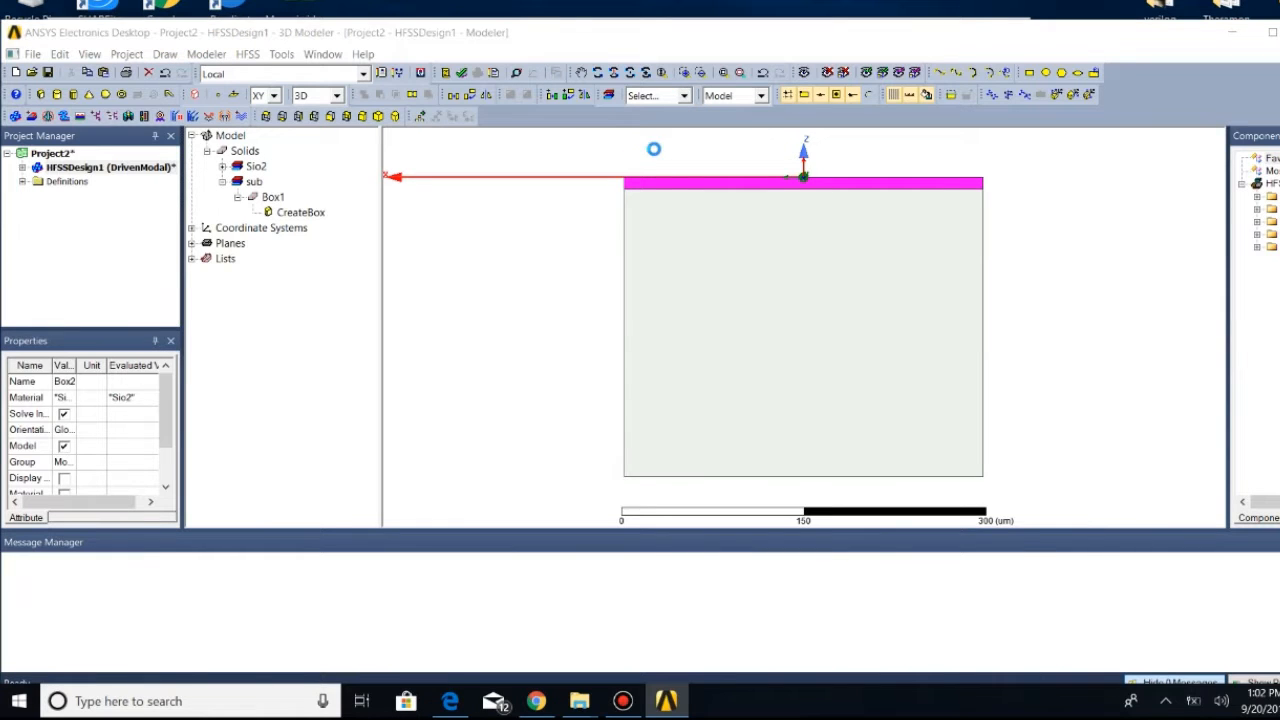
{"action": "scroll", "coordinate": [395, 393], "scroll_direction": "up", "scroll_amount": 20}
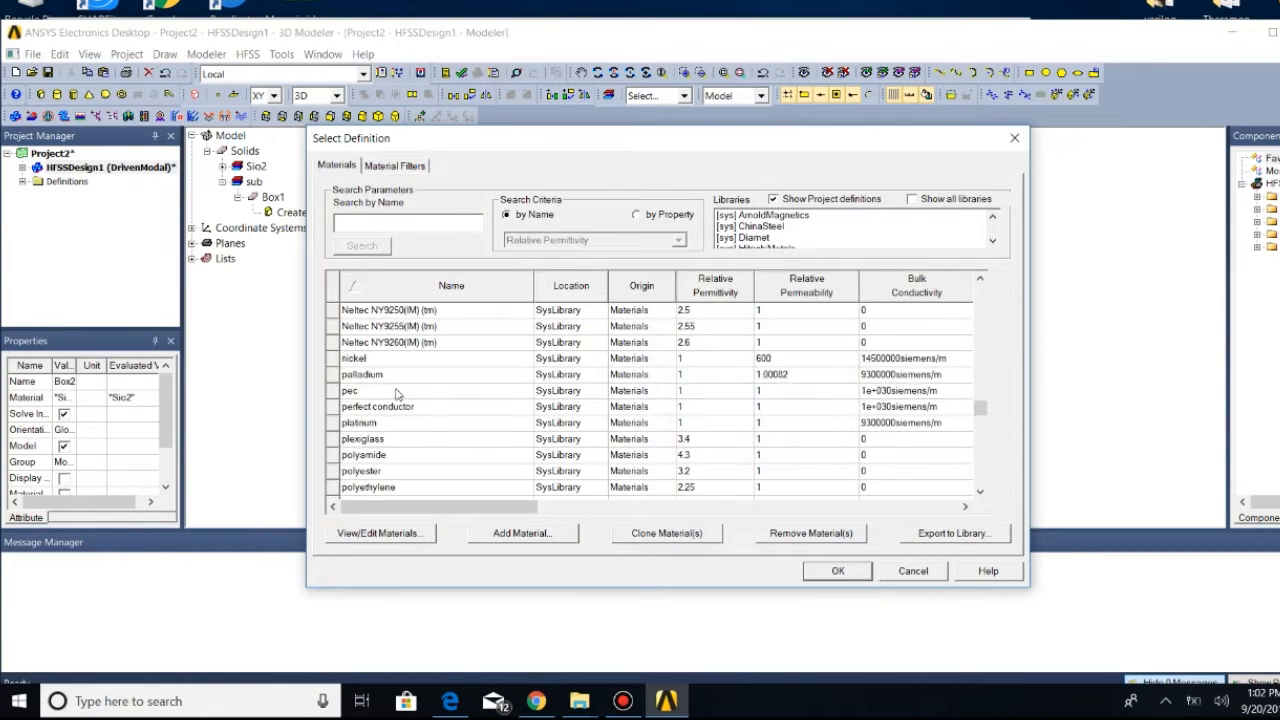
{"action": "scroll", "coordinate": [400, 390], "scroll_direction": "up", "scroll_amount": 4}
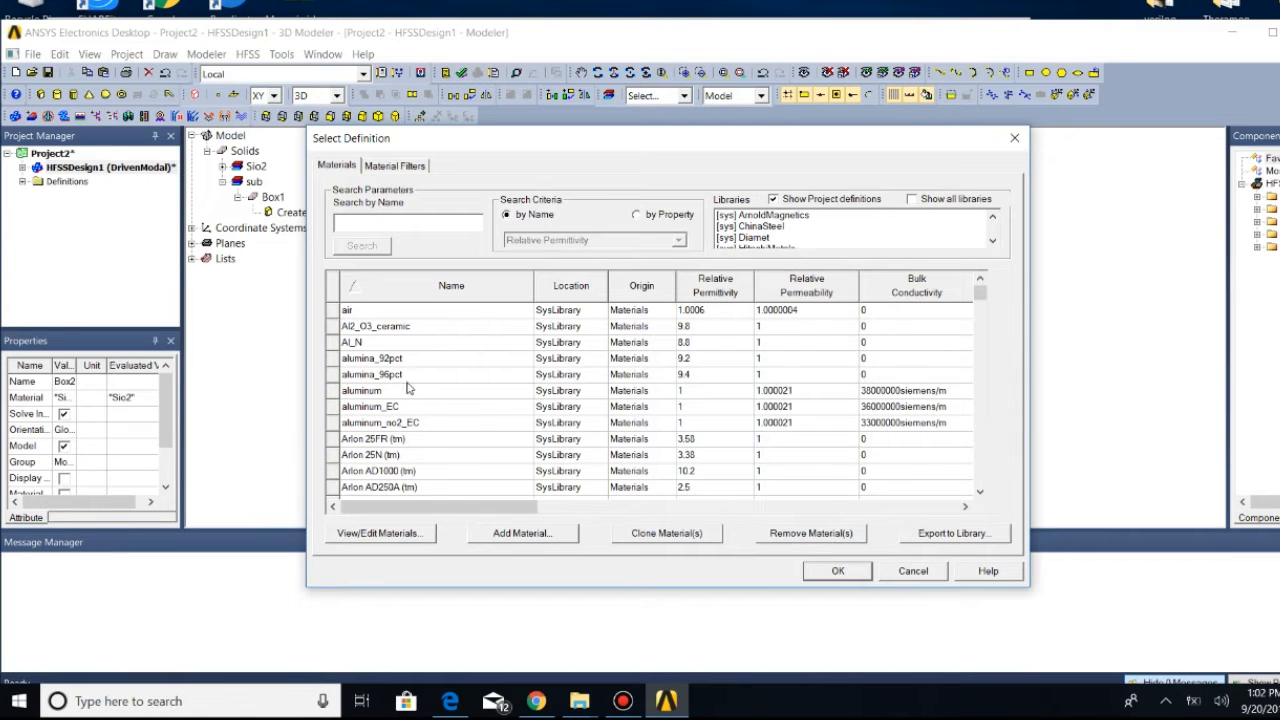
{"action": "left_click", "coordinate": [378, 316]}
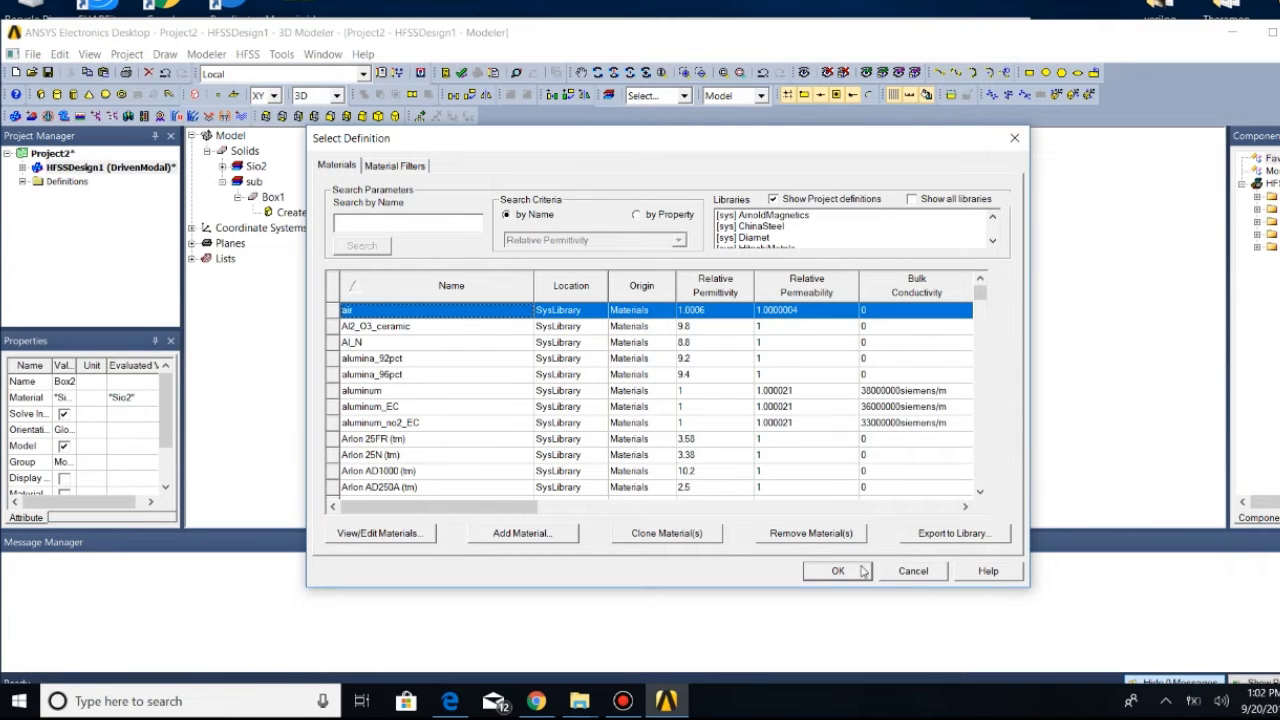
{"action": "left_click", "coordinate": [838, 571]}
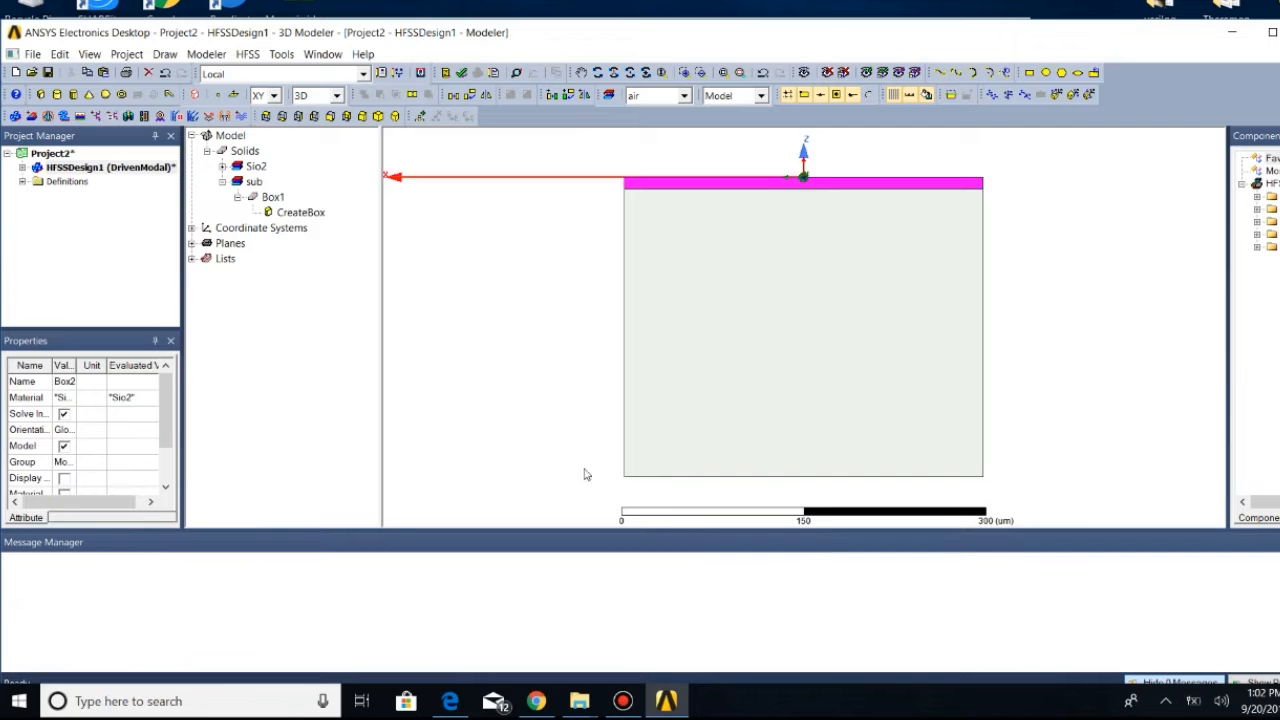
{"action": "left_click", "coordinate": [170, 55]}
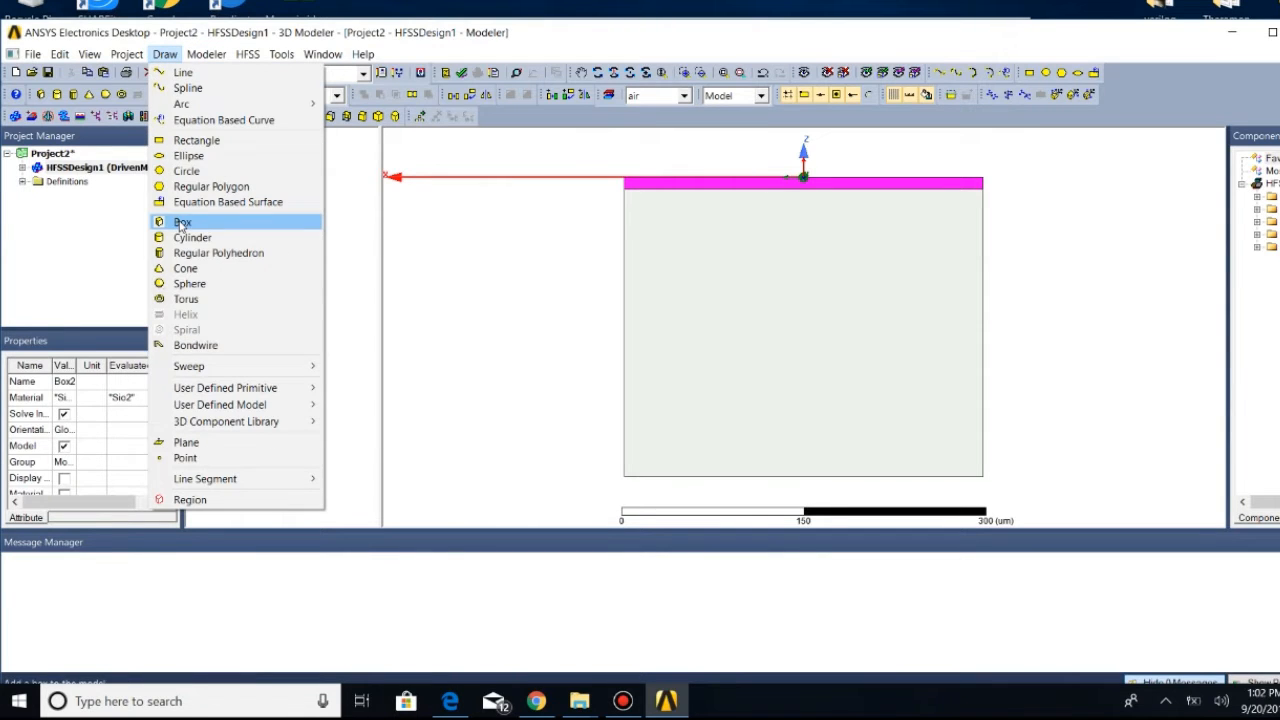
{"action": "left_click", "coordinate": [183, 221]}
{"action": "left_click", "coordinate": [503, 346]}
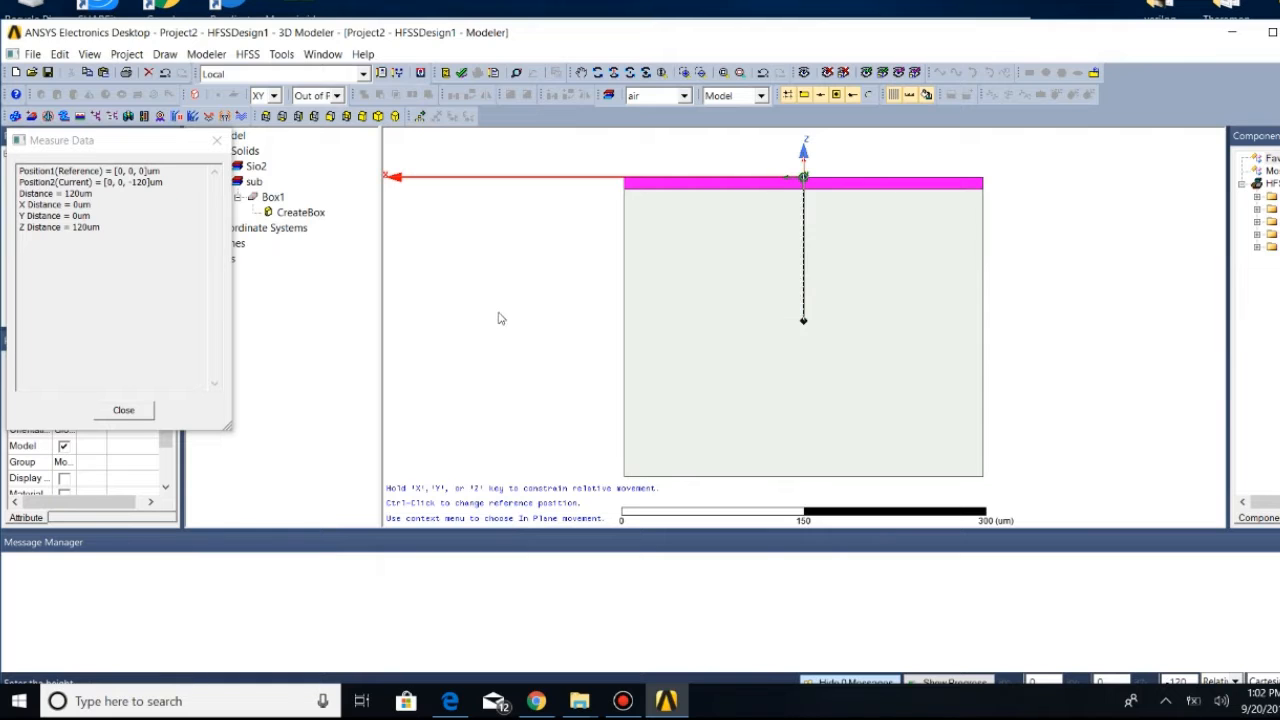
{"action": "left_click", "coordinate": [500, 318]}
{"action": "left_click", "coordinate": [794, 406]}
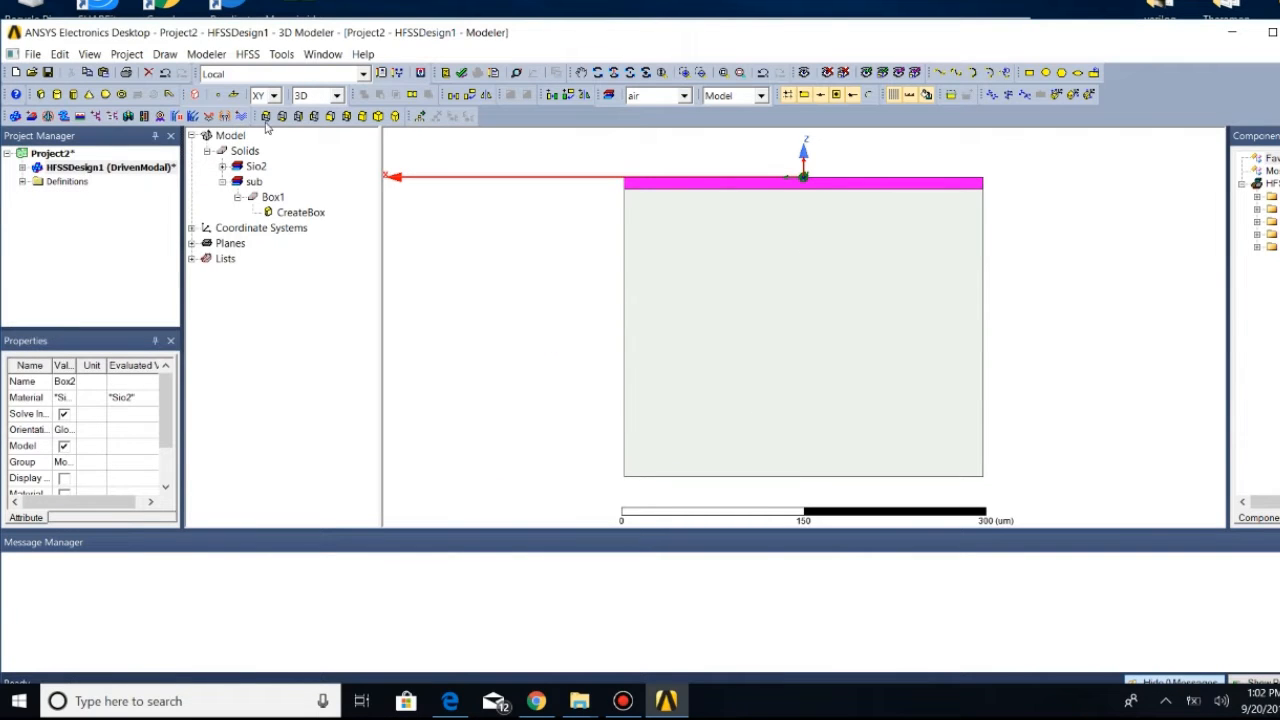
Draw a zero-height box on the XY plane beside the stack in top view, about 60 um in X by 40 um in Y
{"action": "left_click", "coordinate": [165, 54]}
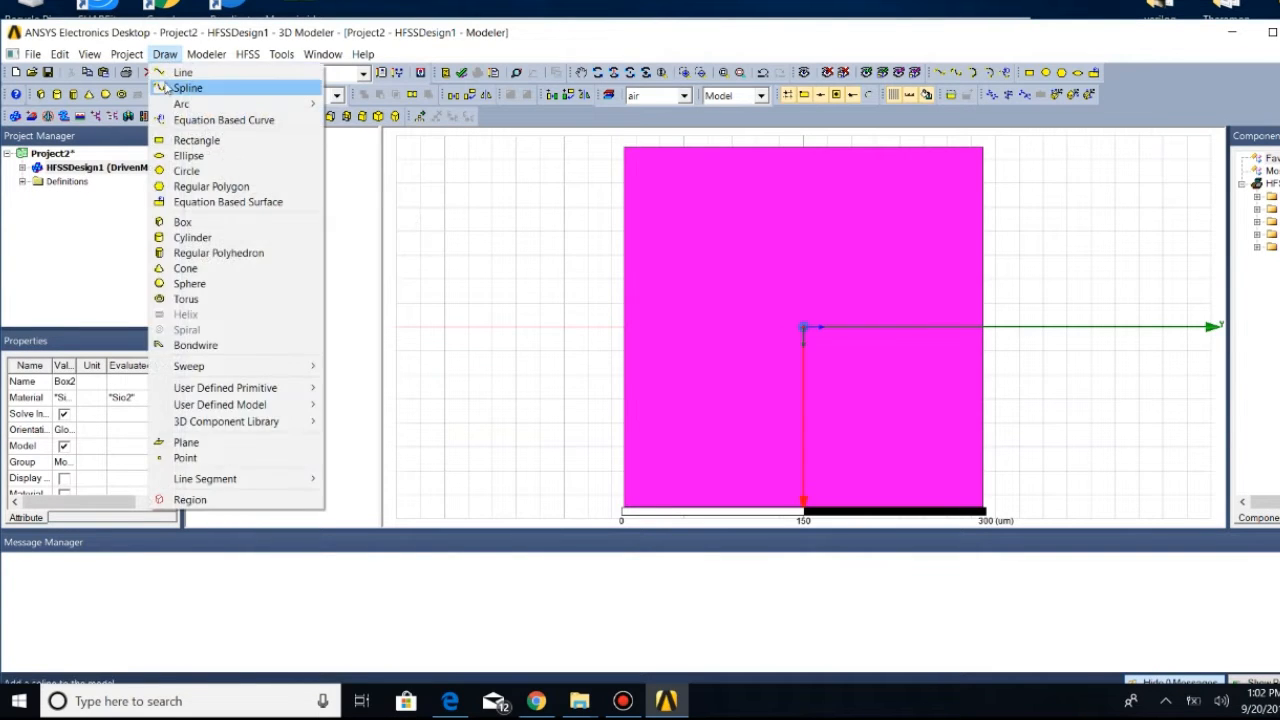
{"action": "left_click", "coordinate": [180, 221]}
{"action": "left_click", "coordinate": [444, 207]}
{"action": "left_click", "coordinate": [492, 279]}
{"action": "left_click", "coordinate": [487, 258]}
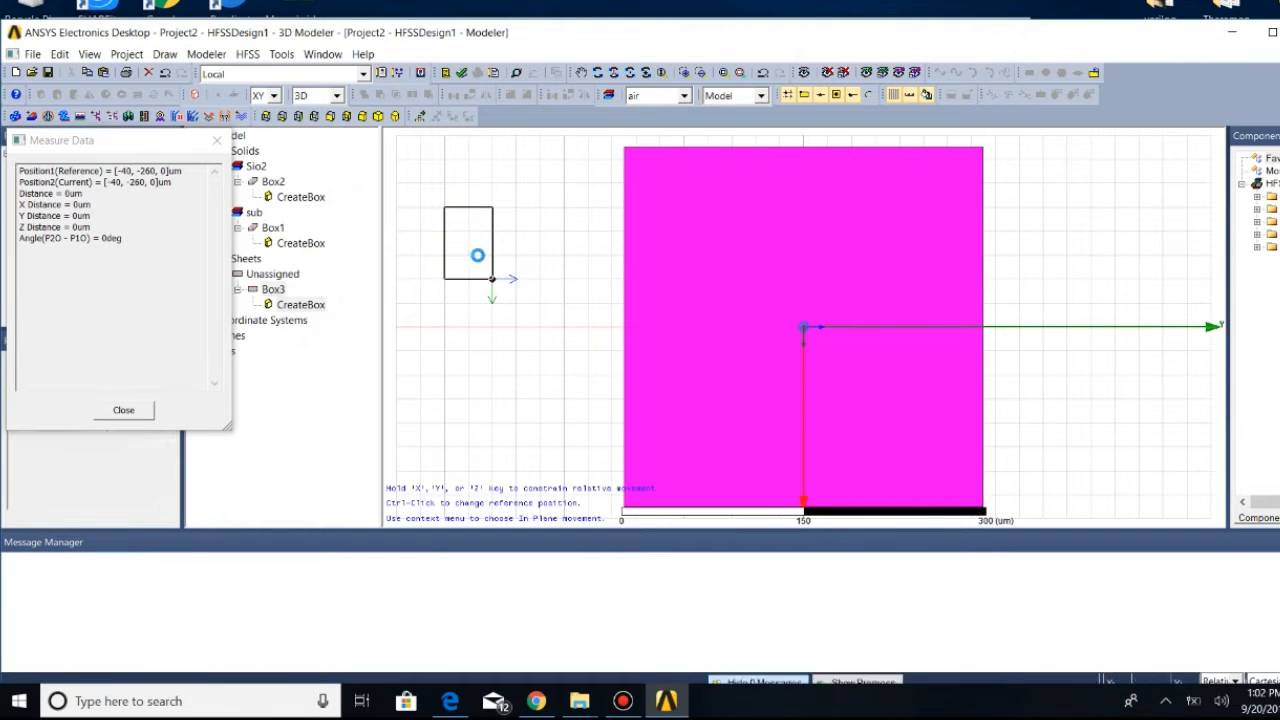
Set the new air box's position to -150, -150, -300 um
{"action": "left_click", "coordinate": [496, 304]}
{"action": "type", "text": "-150,-1"}
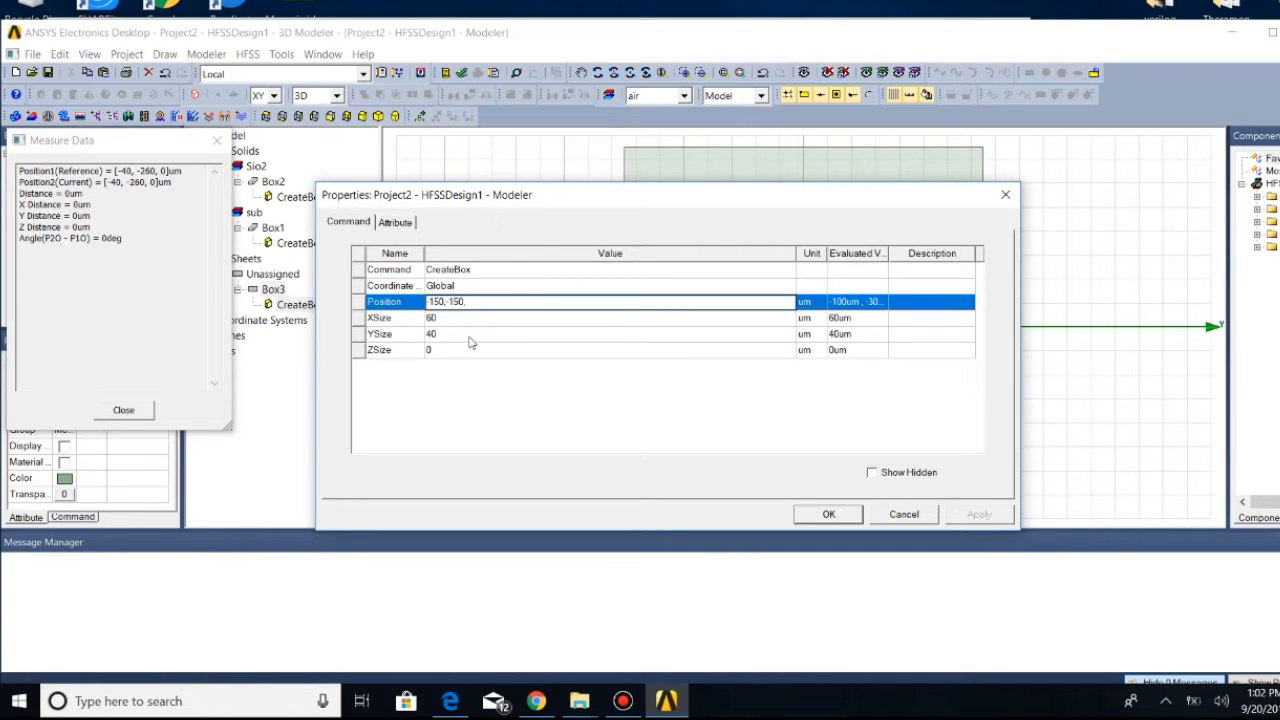
{"action": "type", "text": "50,"}
{"action": "key", "text": "Tab"}
Set the air box's X and Y sizes to 300 um and its Z size to 400 um
{"action": "key", "text": "BackSpace"}
{"action": "type", "text": "3"}
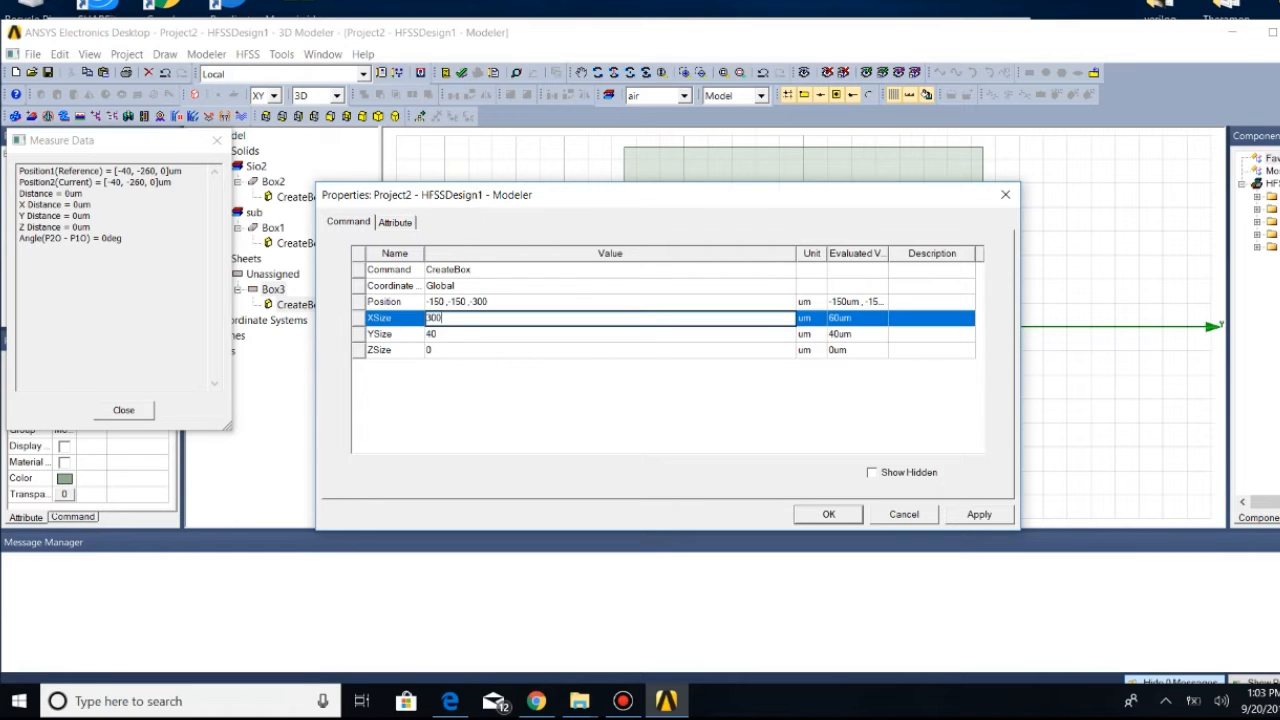
{"action": "type", "text": "00"}
{"action": "key", "text": "Tab"}
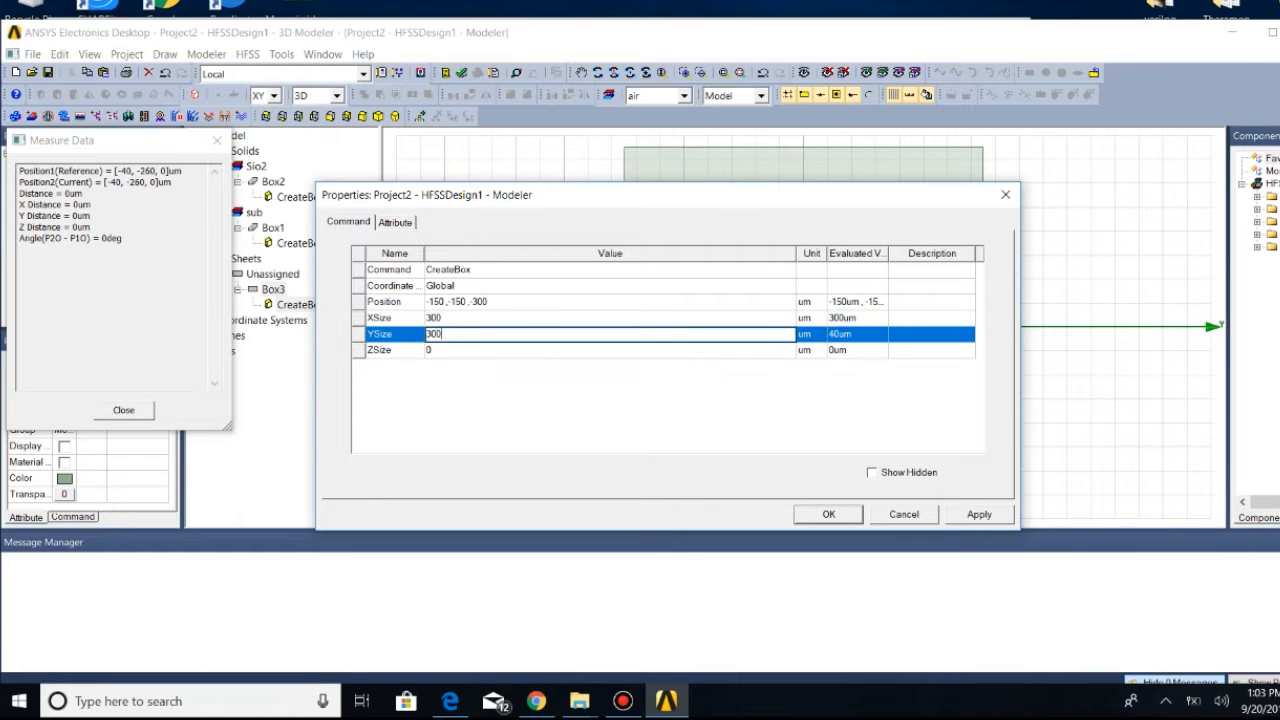
{"action": "key", "text": "Tab"}
{"action": "key", "text": "BackSpace"}
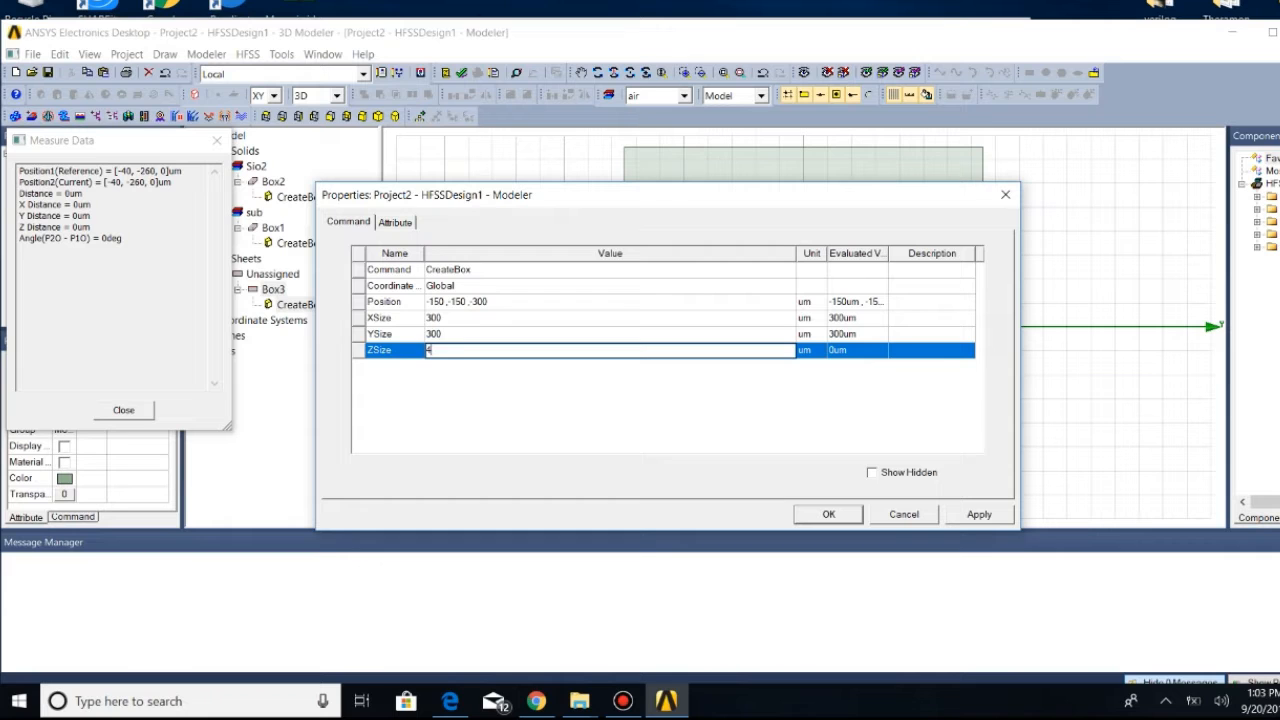
{"action": "left_click", "coordinate": [828, 514]}
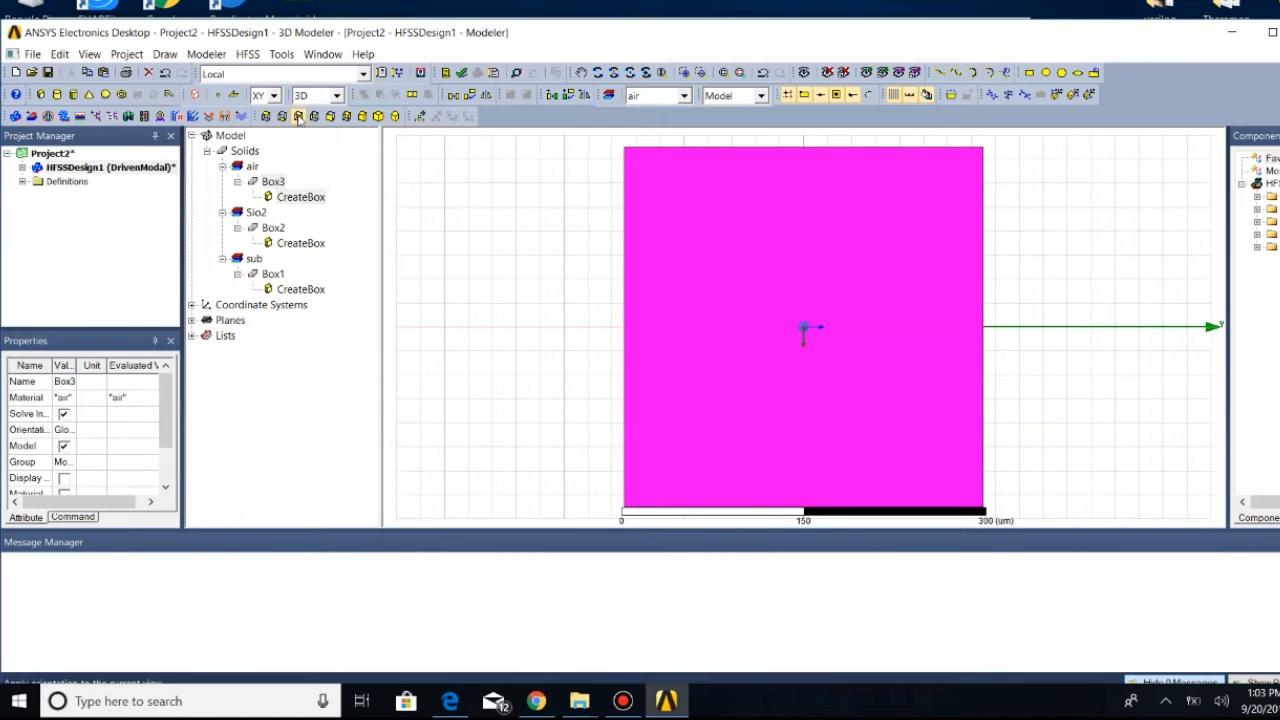
Inspect the air box and the Sio2 box in the fitted side view by highlighting each one
{"action": "left_click", "coordinate": [298, 117]}
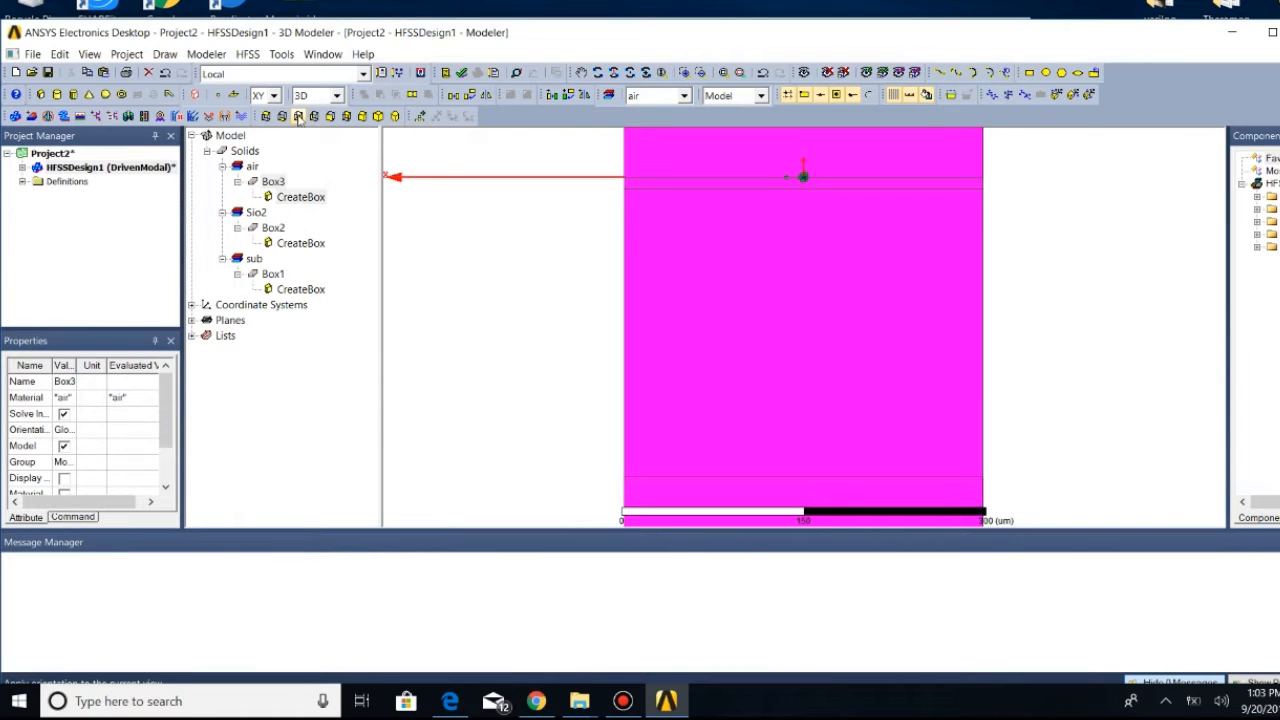
{"action": "left_click", "coordinate": [722, 76]}
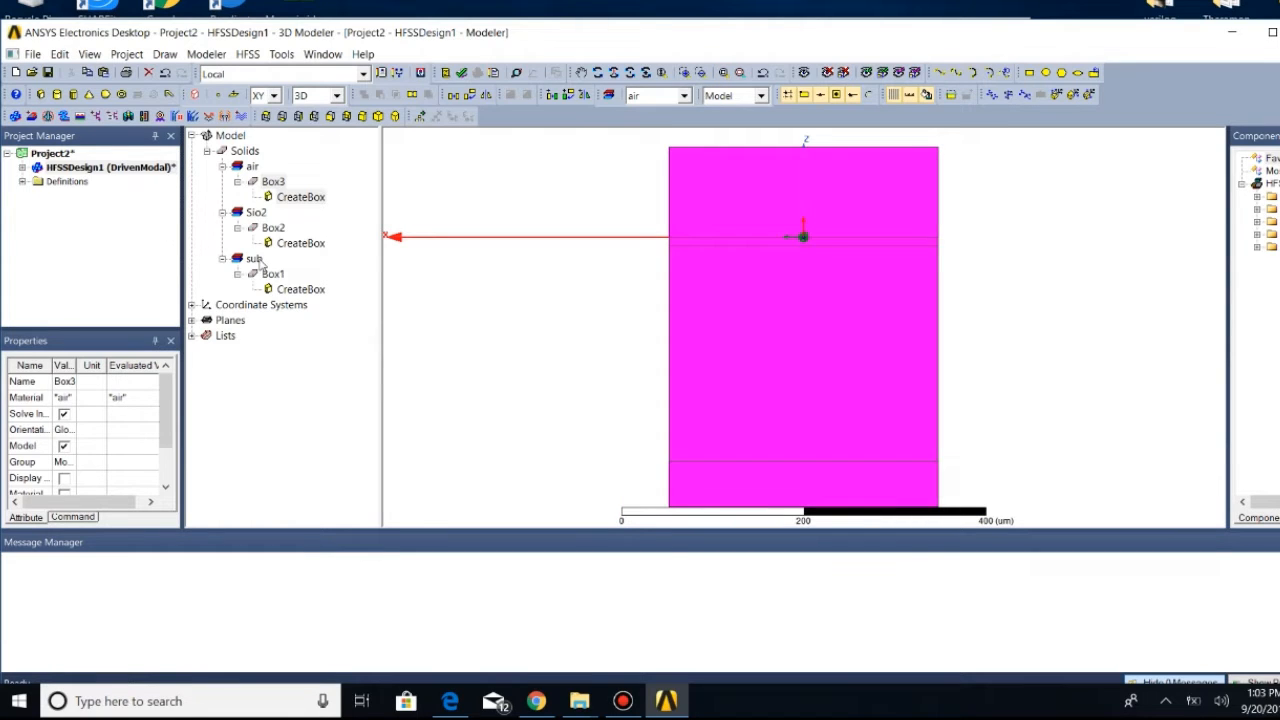
{"action": "left_click", "coordinate": [274, 183]}
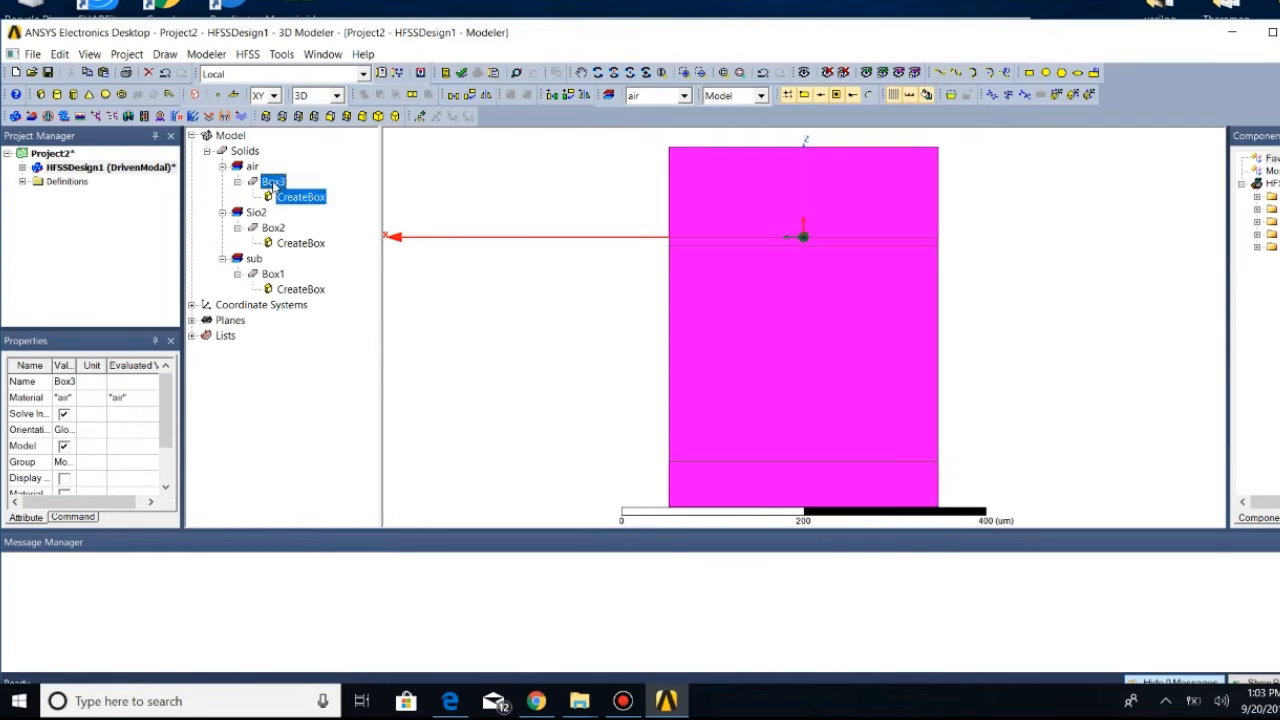
{"action": "left_click", "coordinate": [274, 230]}
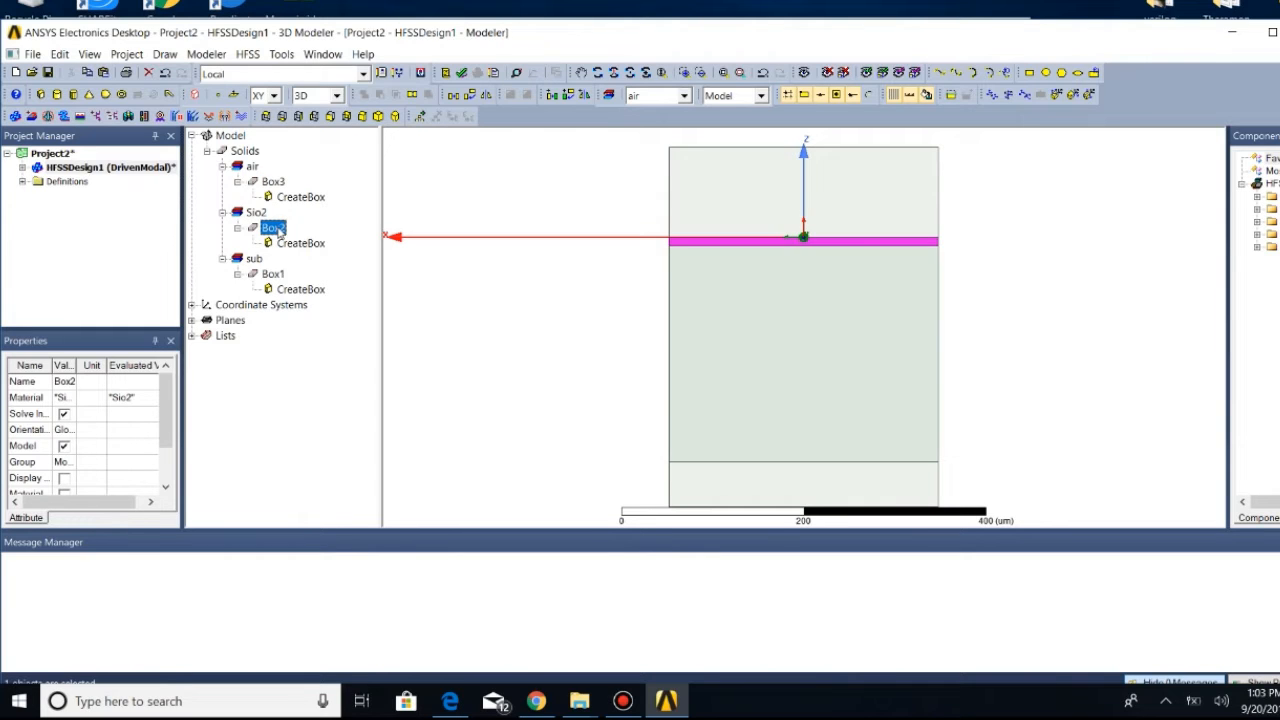
Rename the air-material box Box3 as air
{"action": "left_click", "coordinate": [279, 183]}
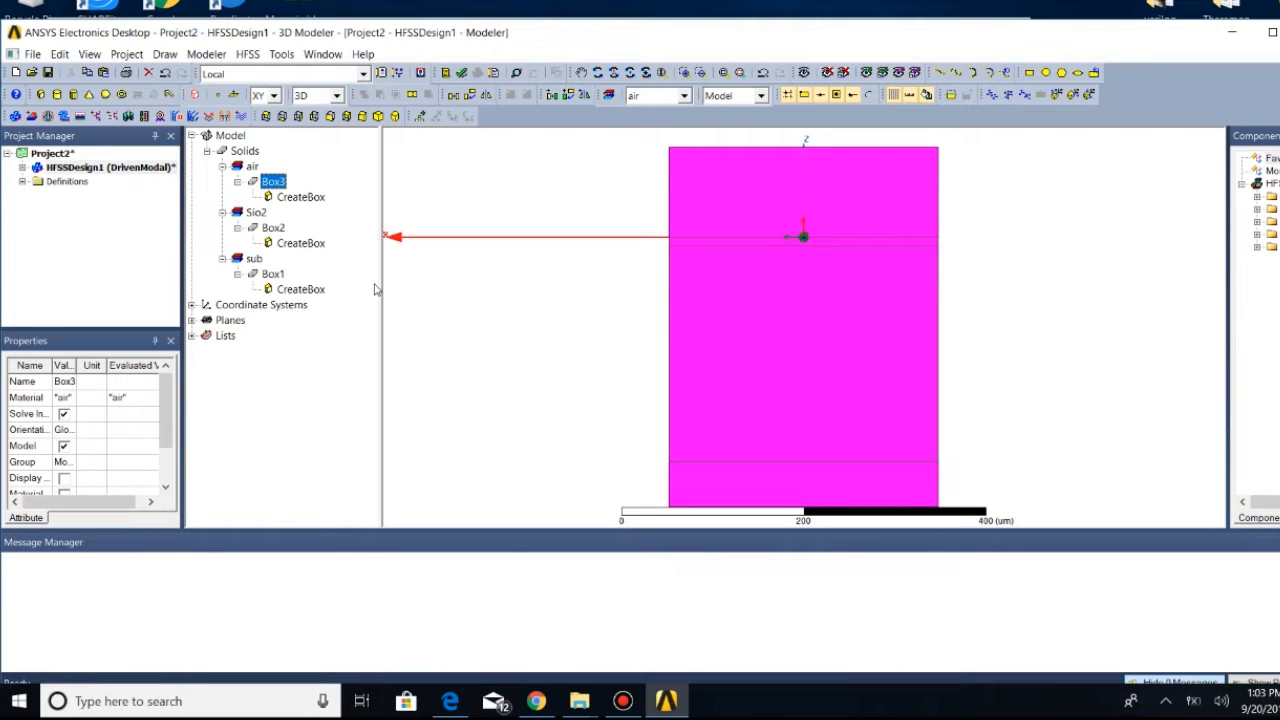
{"action": "right_click", "coordinate": [275, 183]}
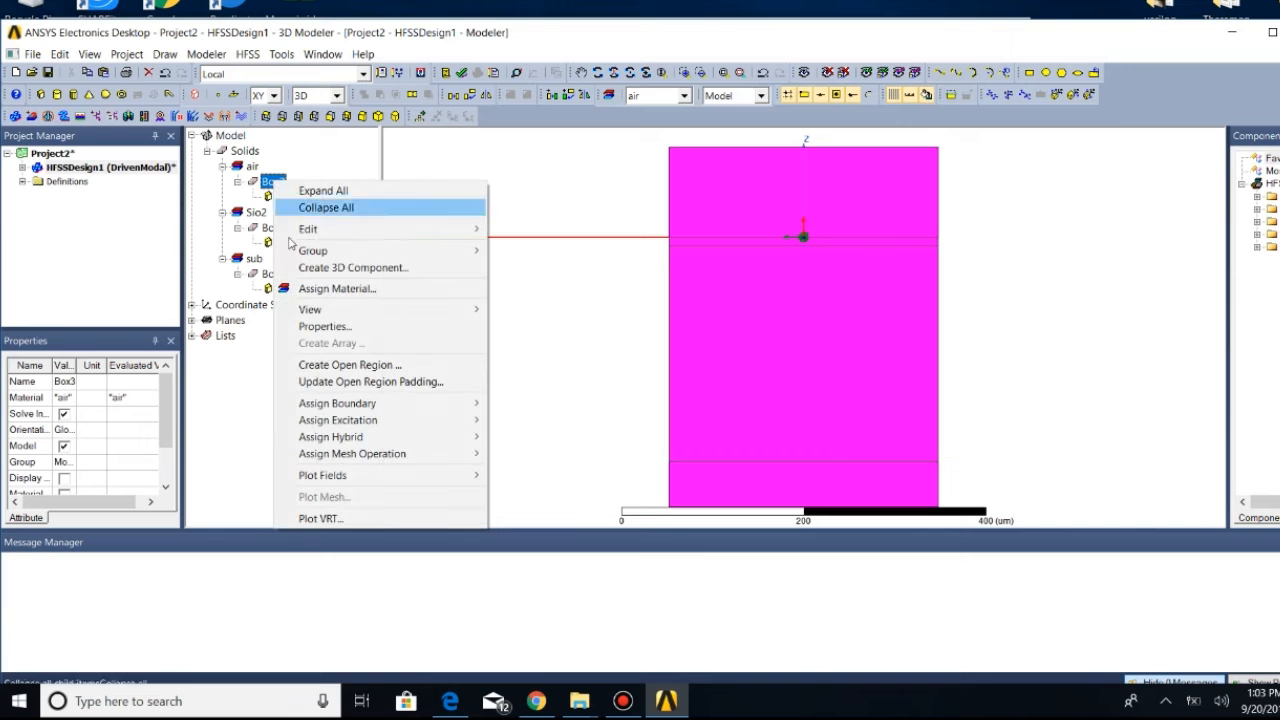
{"action": "left_click", "coordinate": [330, 327]}
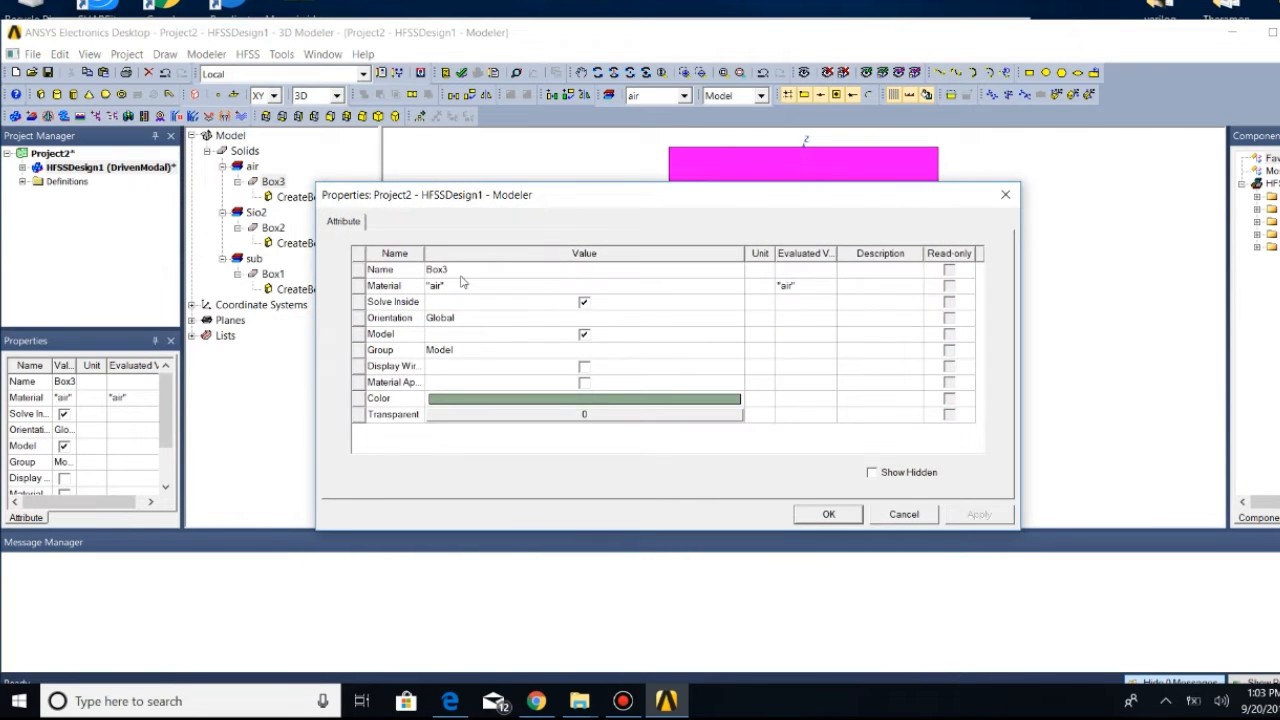
{"action": "key", "text": "BackSpace"}
{"action": "type", "text": "air"}
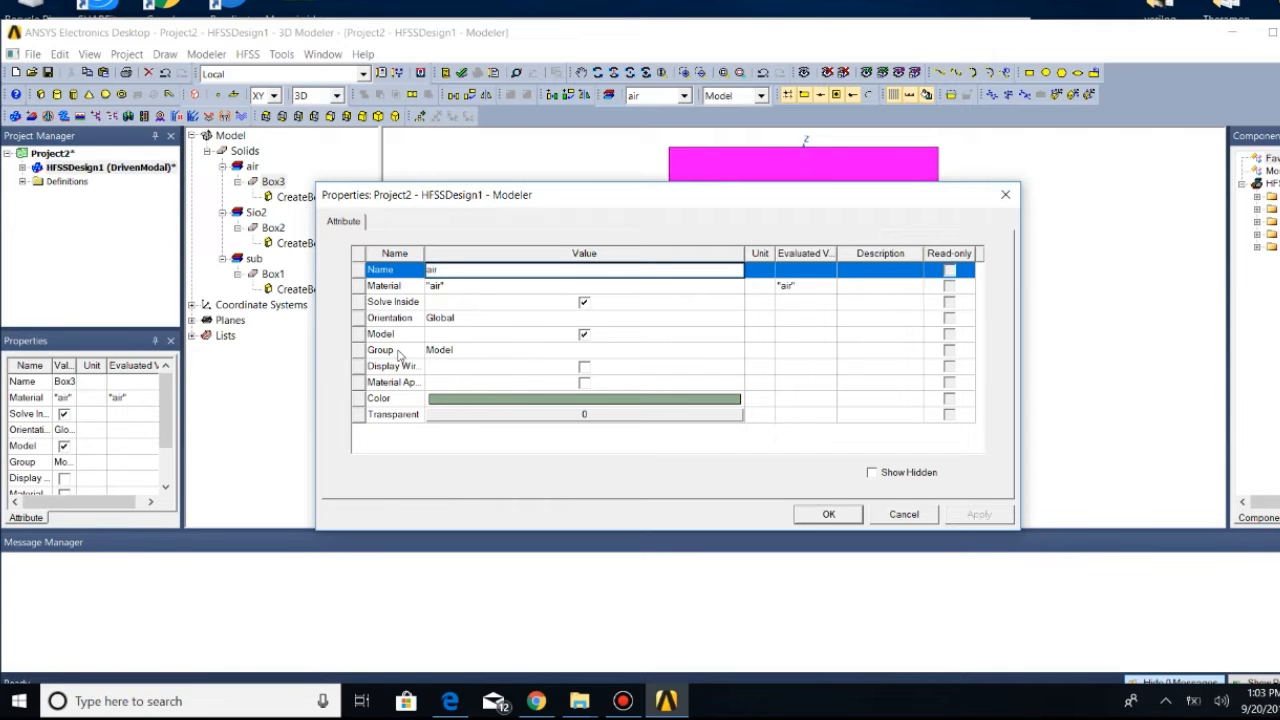
{"action": "left_click", "coordinate": [829, 514]}
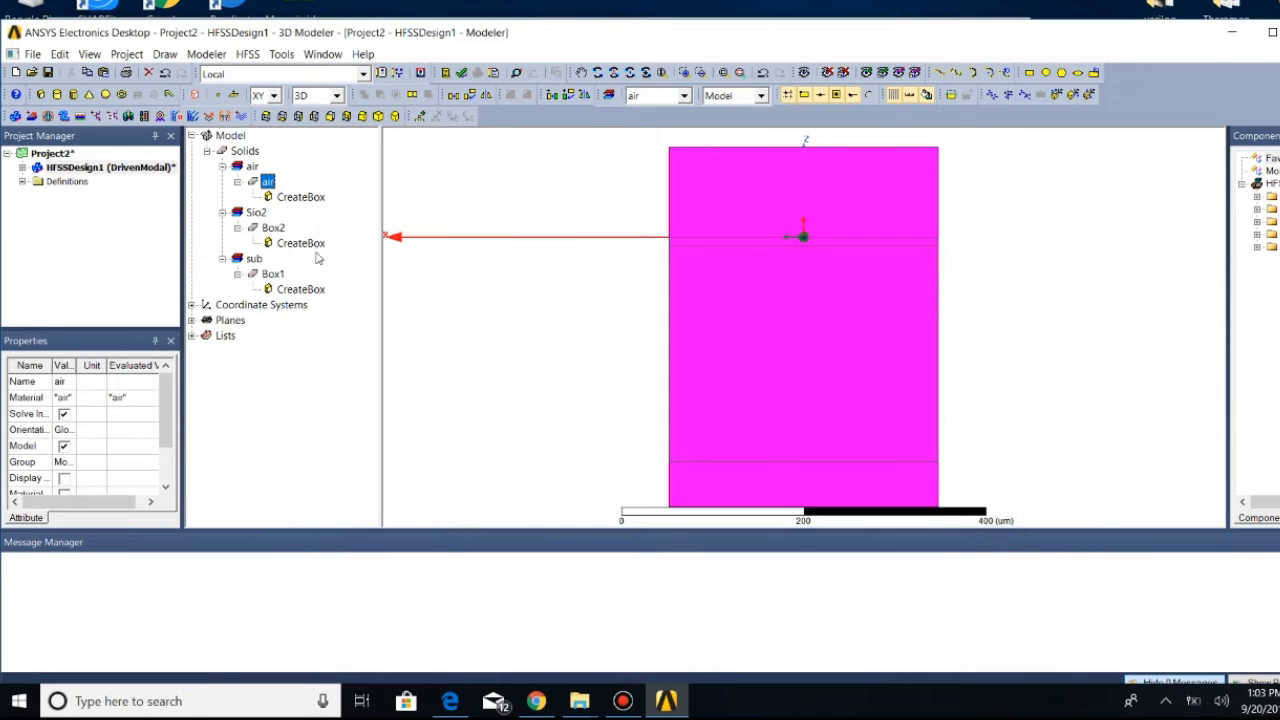
Rename the oxide box Box2 as sio2
{"action": "left_click", "coordinate": [271, 228]}
{"action": "right_click", "coordinate": [272, 229]}
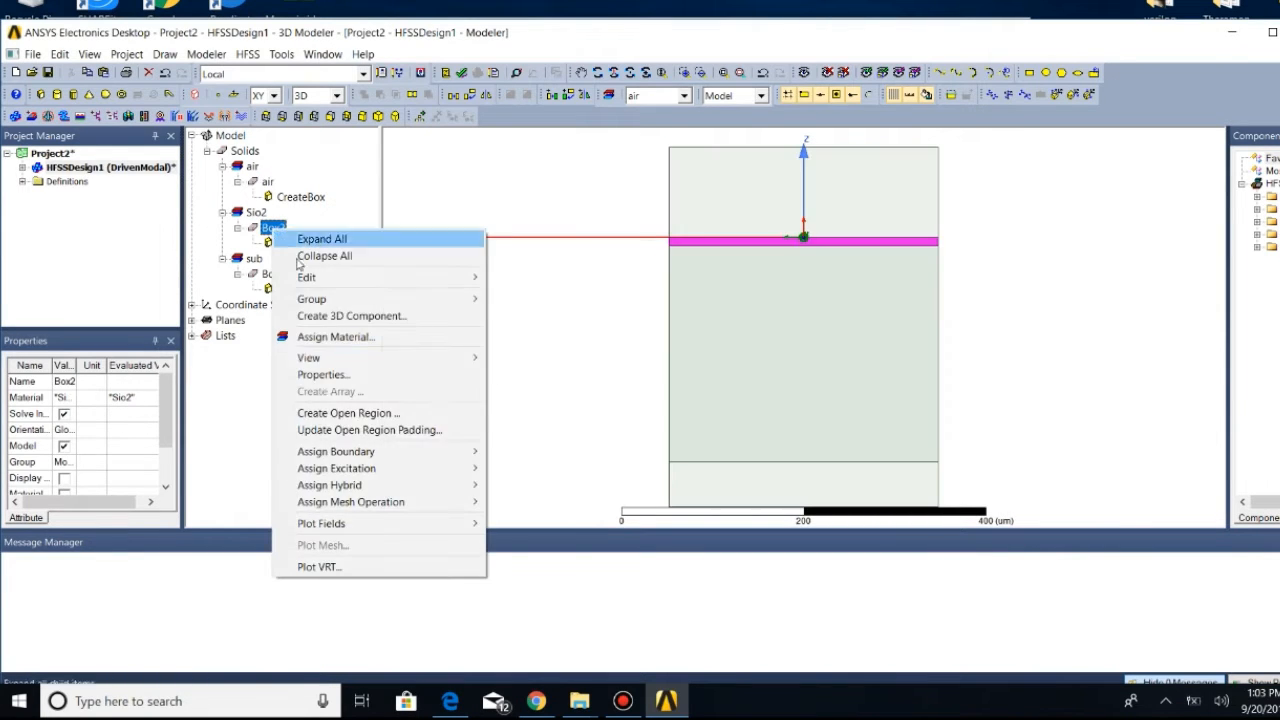
{"action": "left_click", "coordinate": [326, 374]}
{"action": "left_click", "coordinate": [455, 271]}
{"action": "key", "text": "BackSpace"}
{"action": "type", "text": "sio"}
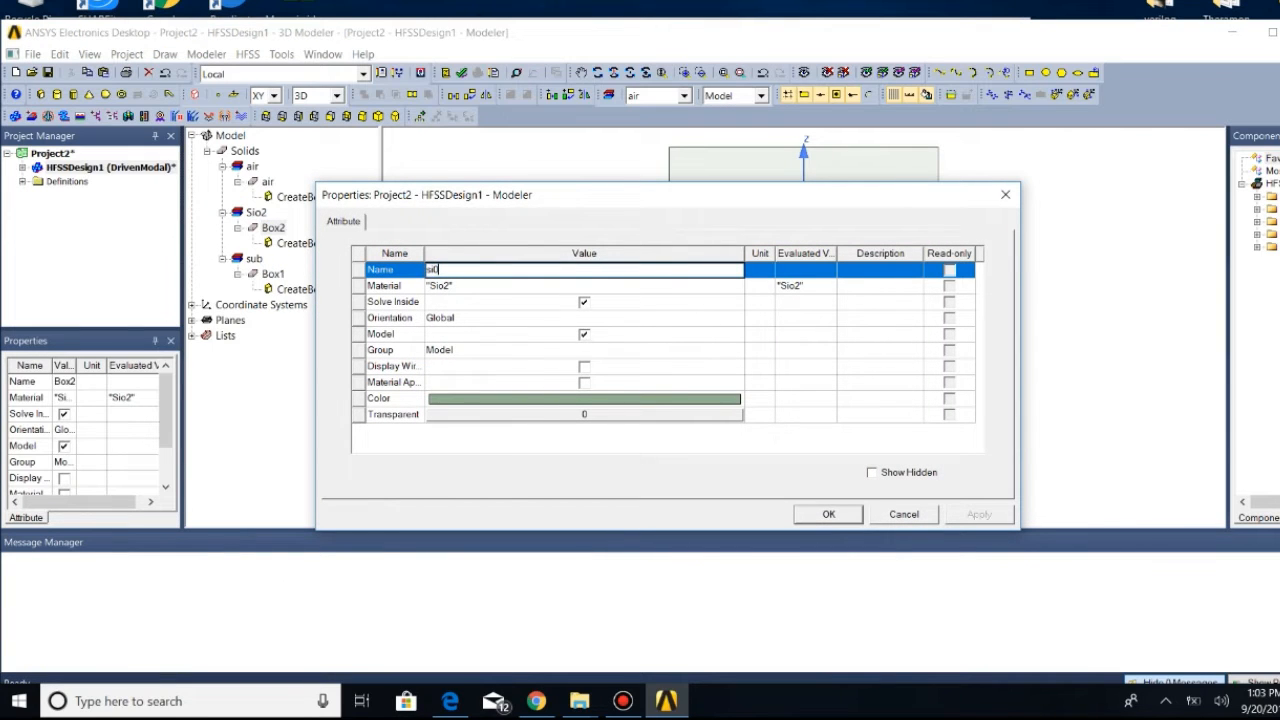
{"action": "type", "text": "s"}
{"action": "type", "text": "2"}
{"action": "left_click", "coordinate": [826, 516]}
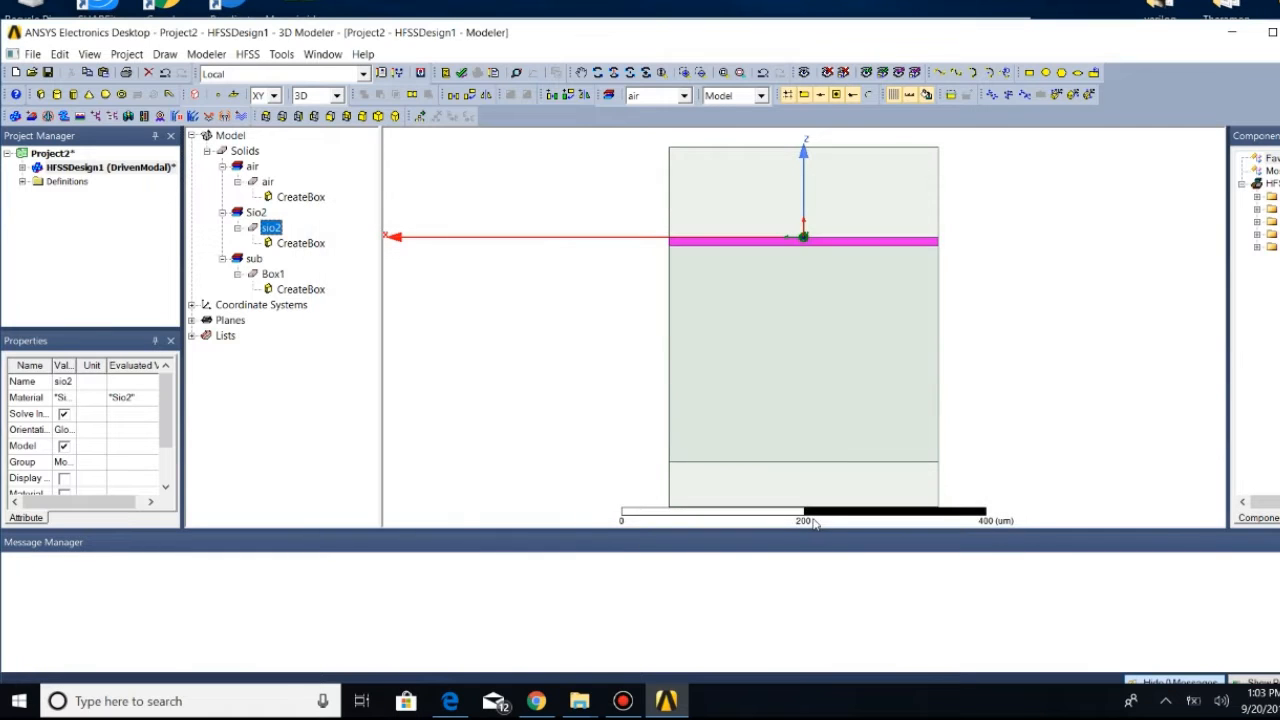
Review the property values of the project's air material without changing them
{"action": "left_click", "coordinate": [252, 167]}
{"action": "right_click", "coordinate": [252, 167]}
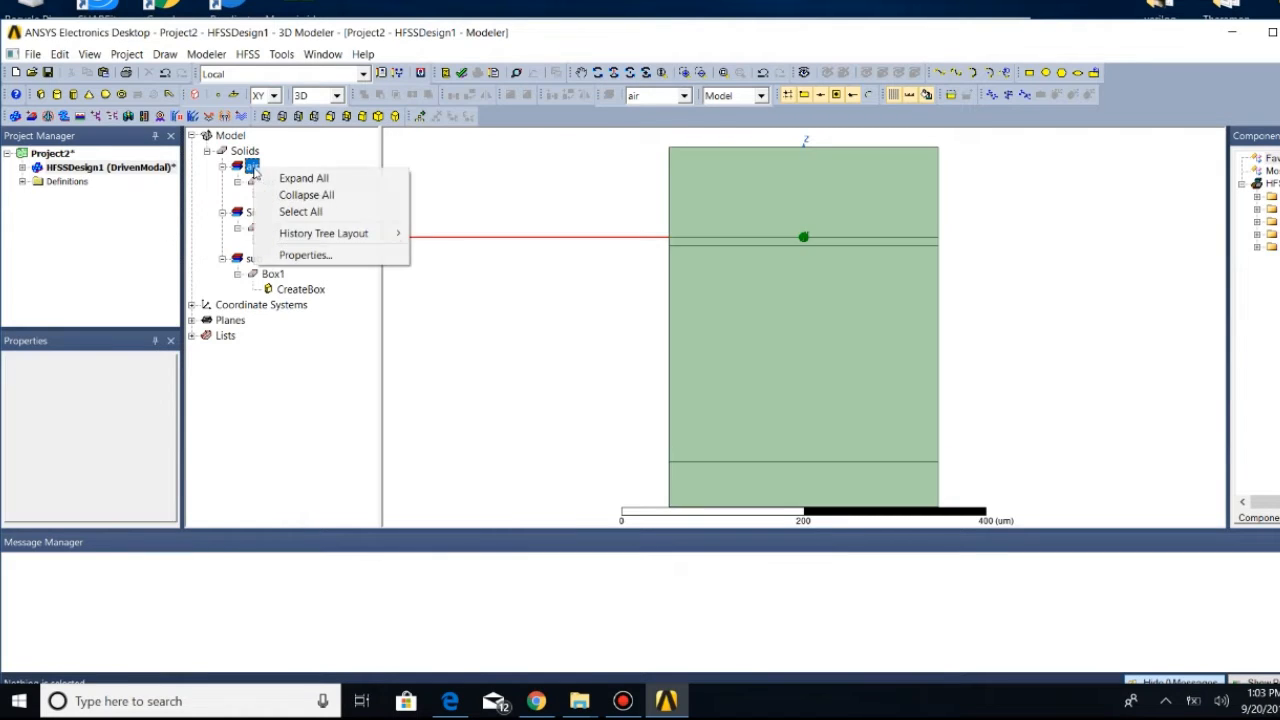
{"action": "left_click", "coordinate": [291, 256]}
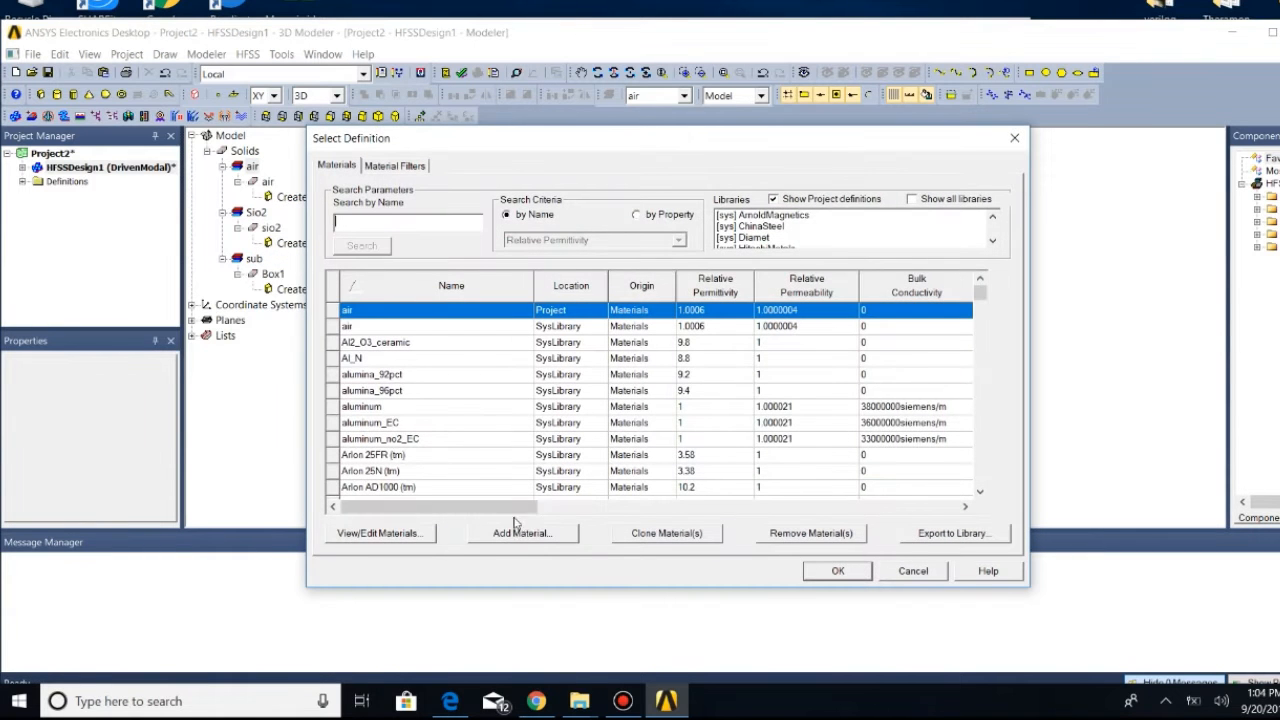
{"action": "left_click", "coordinate": [379, 535]}
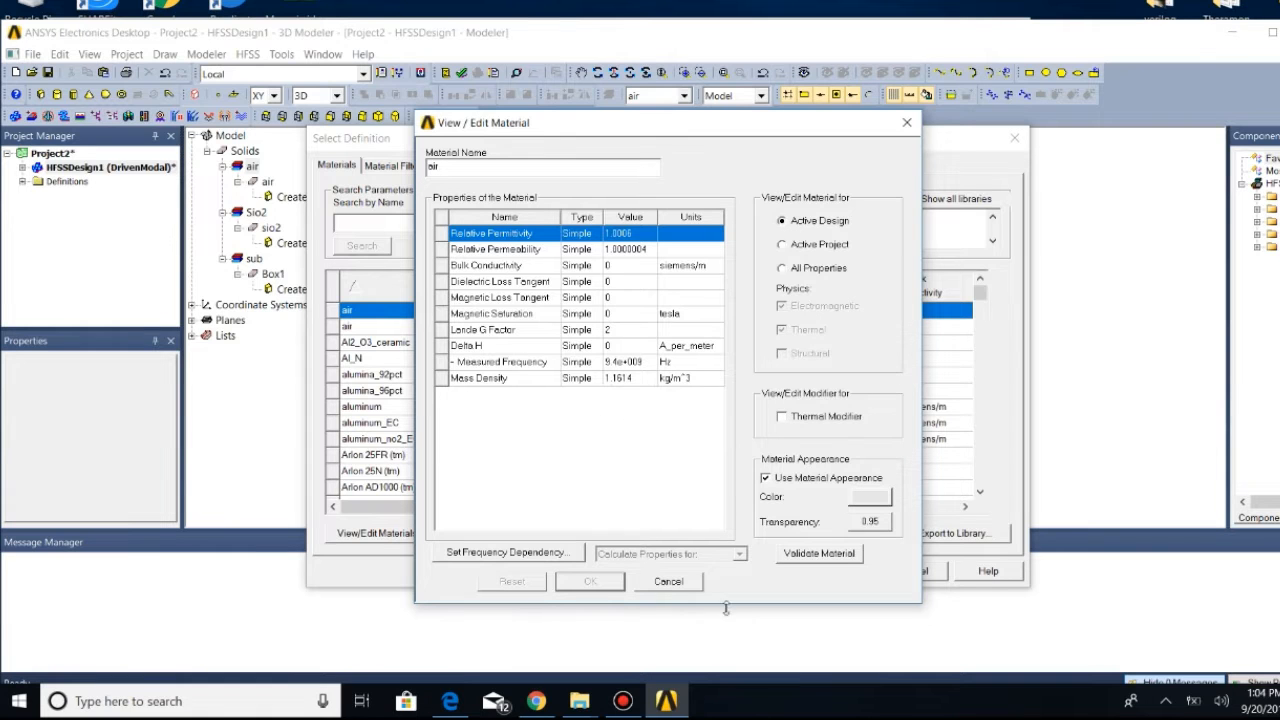
{"action": "left_click", "coordinate": [686, 584]}
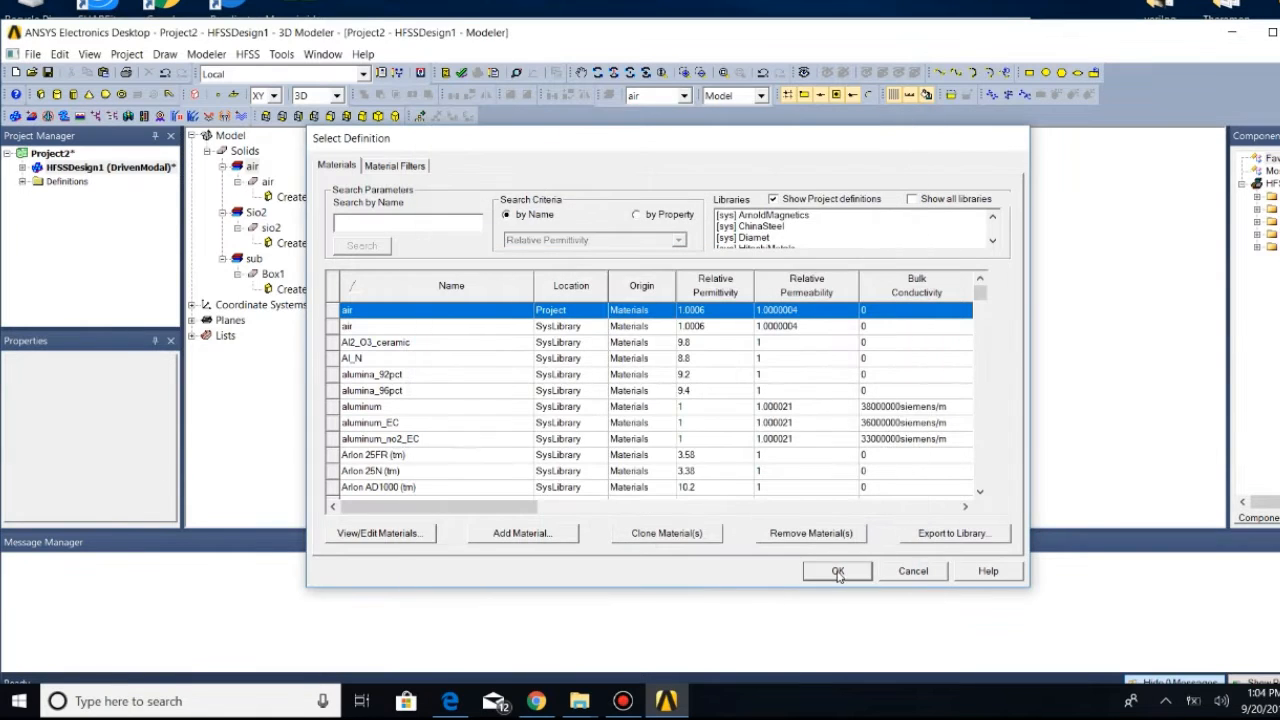
{"action": "left_click", "coordinate": [838, 571]}
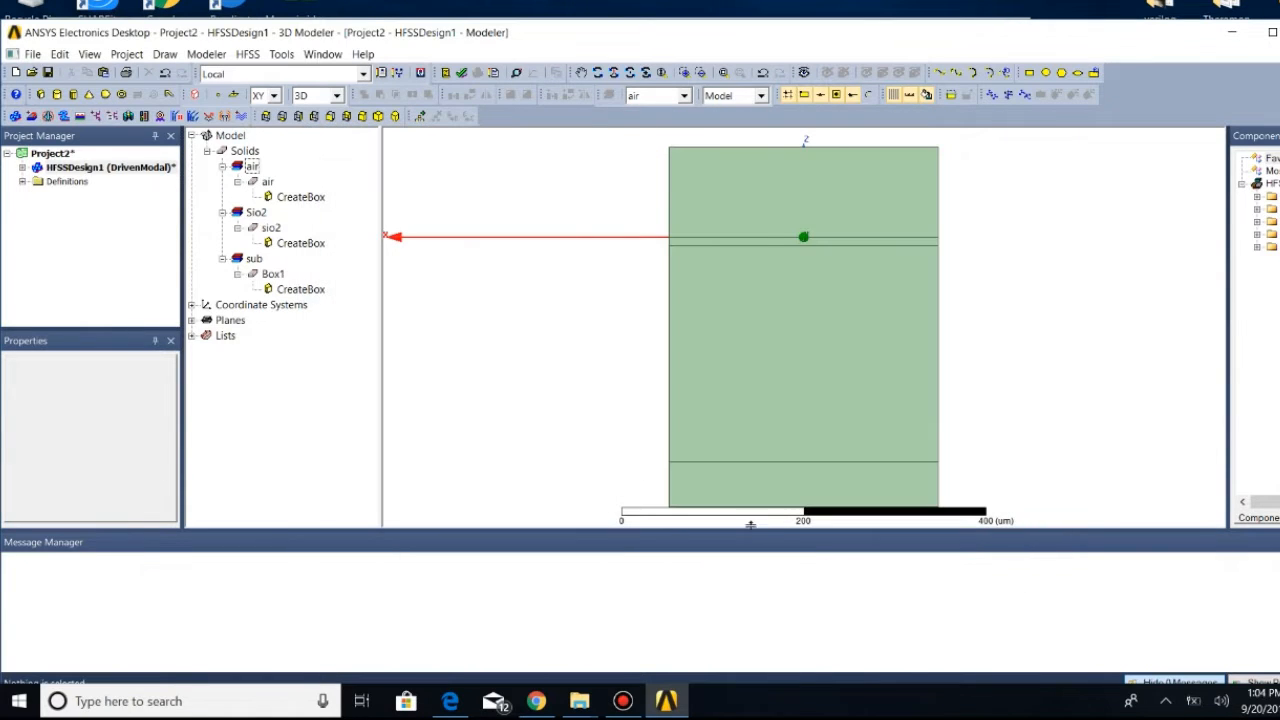
{"action": "left_click", "coordinate": [266, 116]}
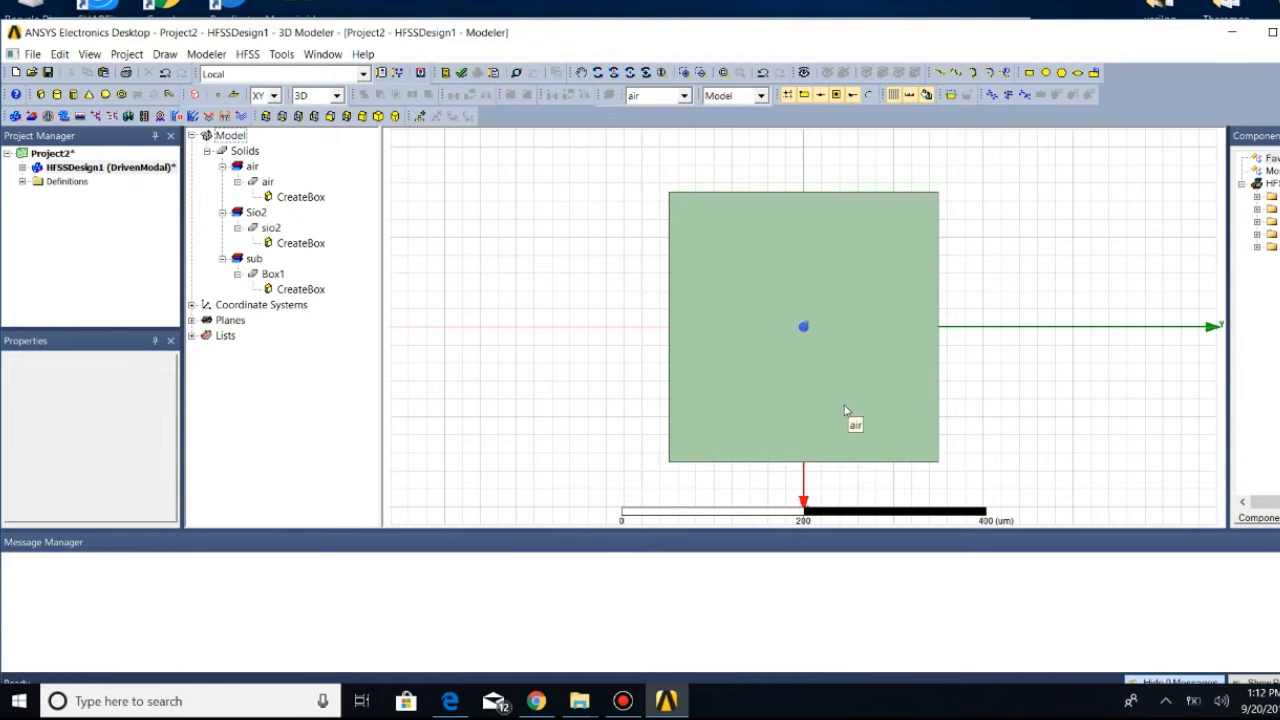
Select the air, Box1 and sio2 boxes by name and hide them in all views
{"action": "left_click", "coordinate": [59, 56]}
{"action": "mouse_move", "coordinate": [140, 302]}
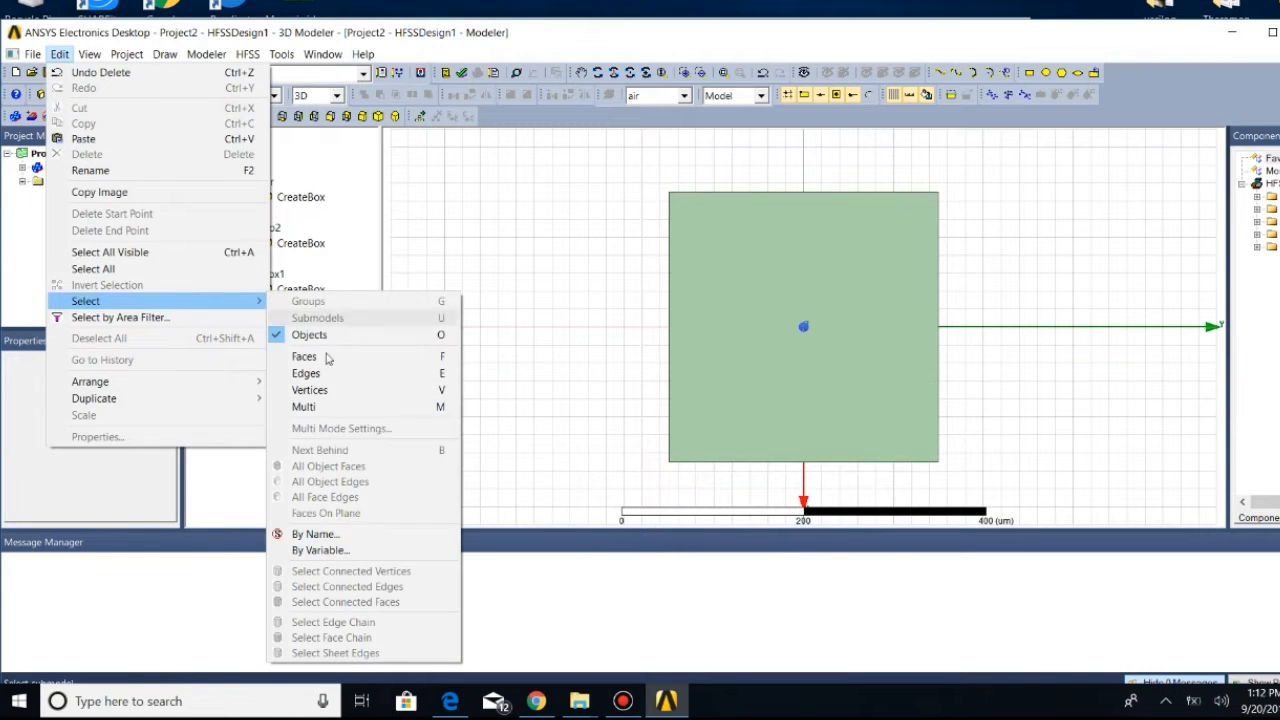
{"action": "left_click", "coordinate": [333, 534]}
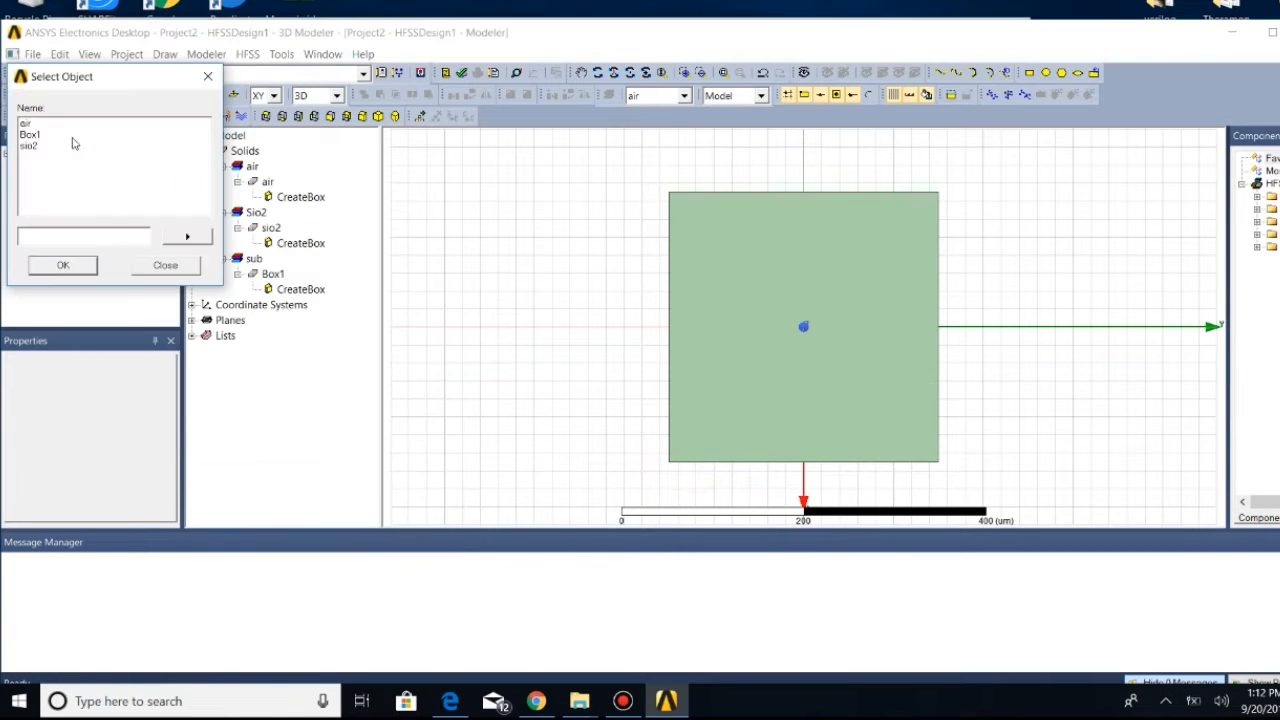
{"action": "left_click", "coordinate": [41, 124]}
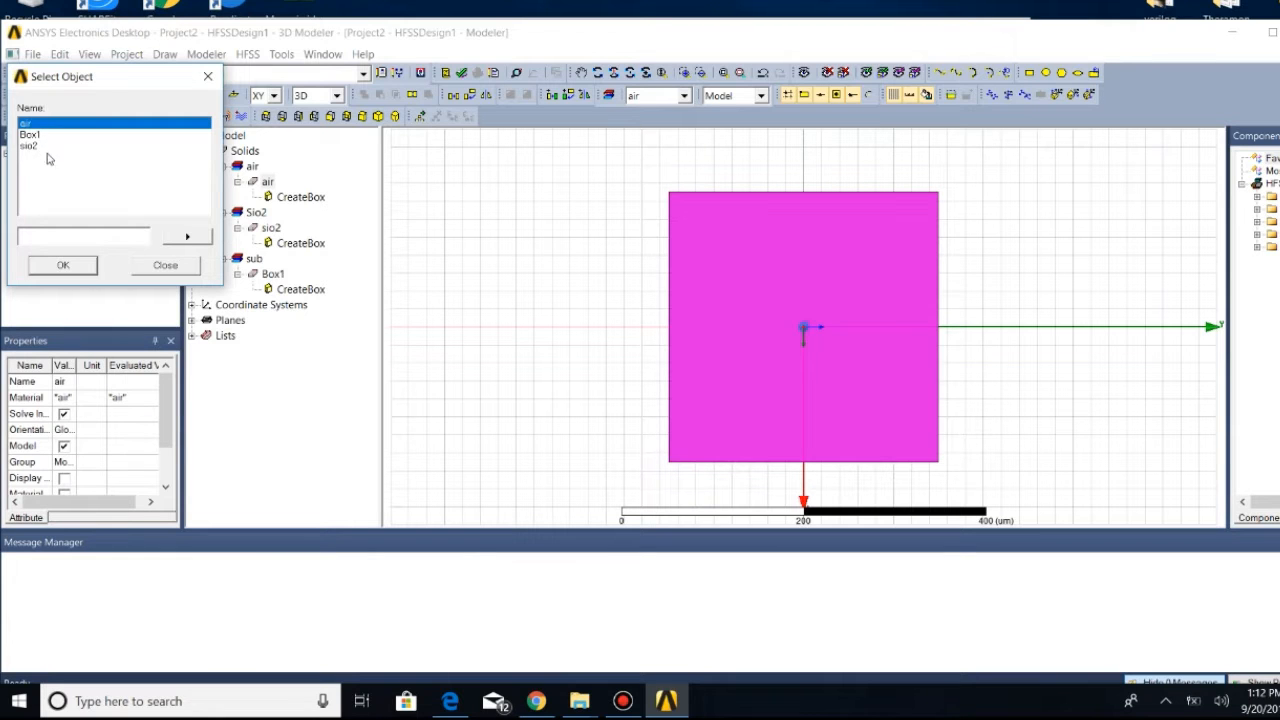
{"action": "left_click", "coordinate": [32, 134], "text": "ctrl"}
{"action": "left_click", "coordinate": [30, 146], "text": "ctrl"}
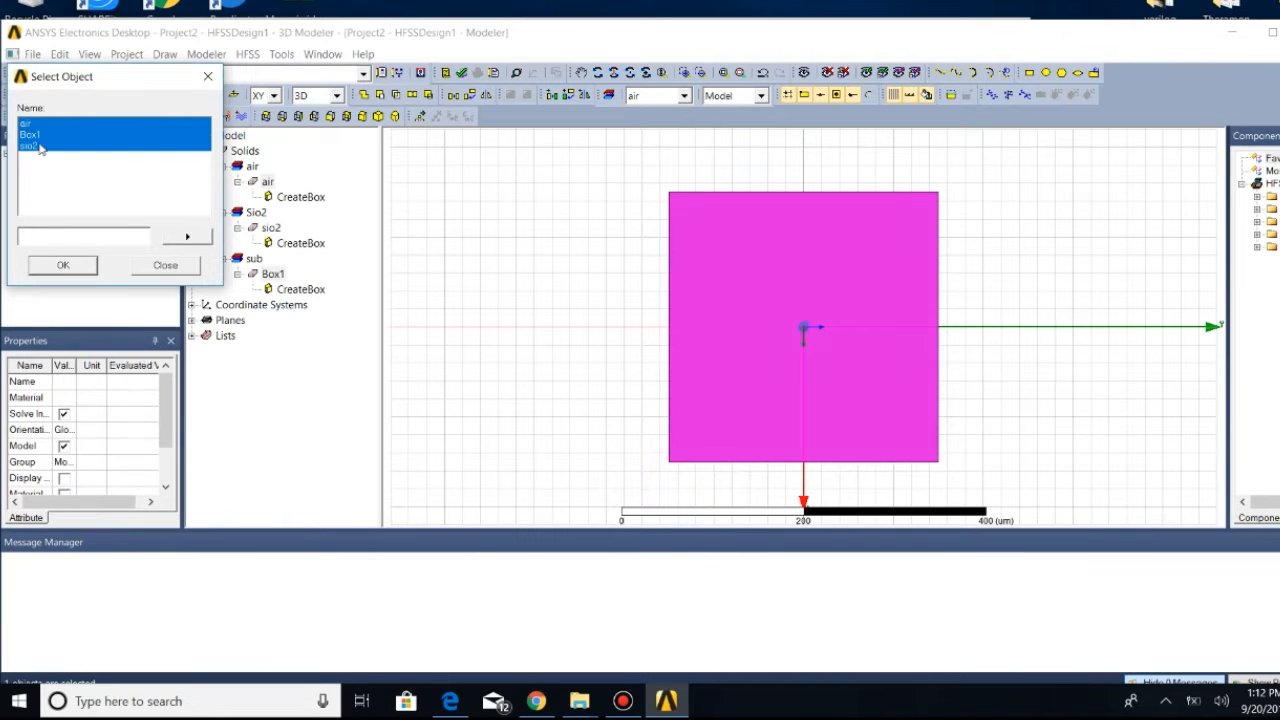
{"action": "left_click", "coordinate": [66, 266]}
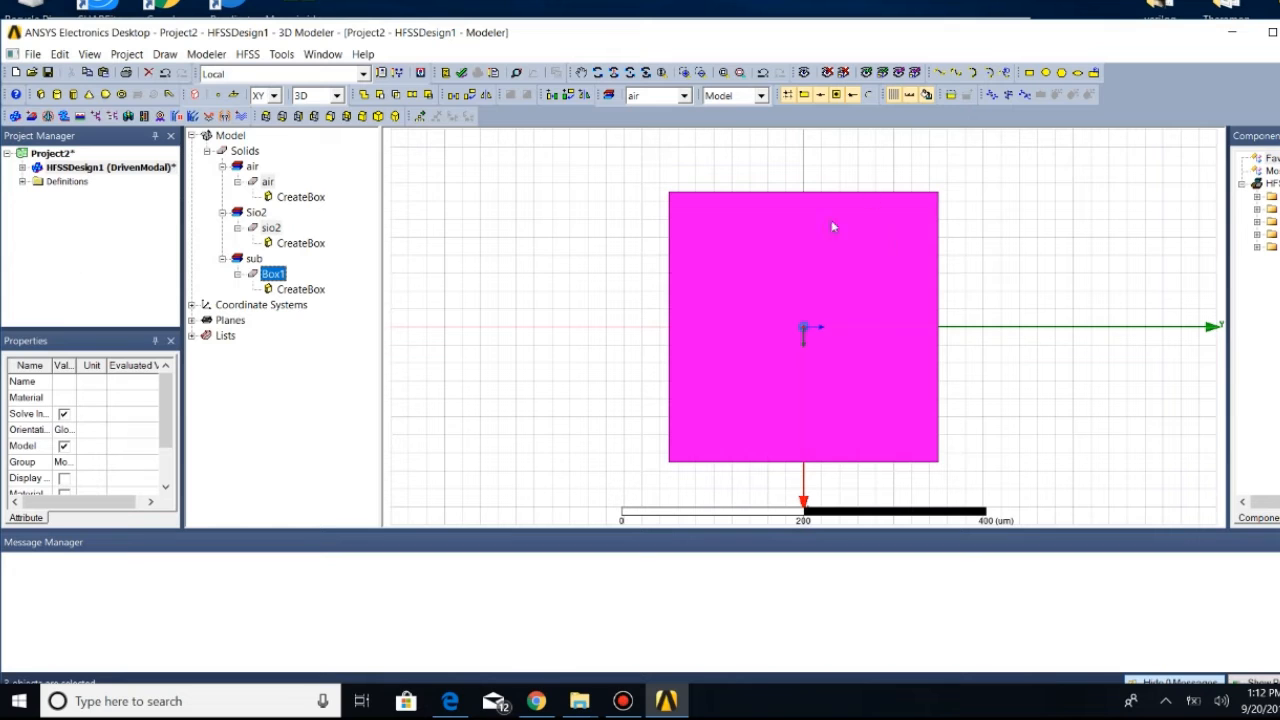
{"action": "left_click", "coordinate": [89, 54]}
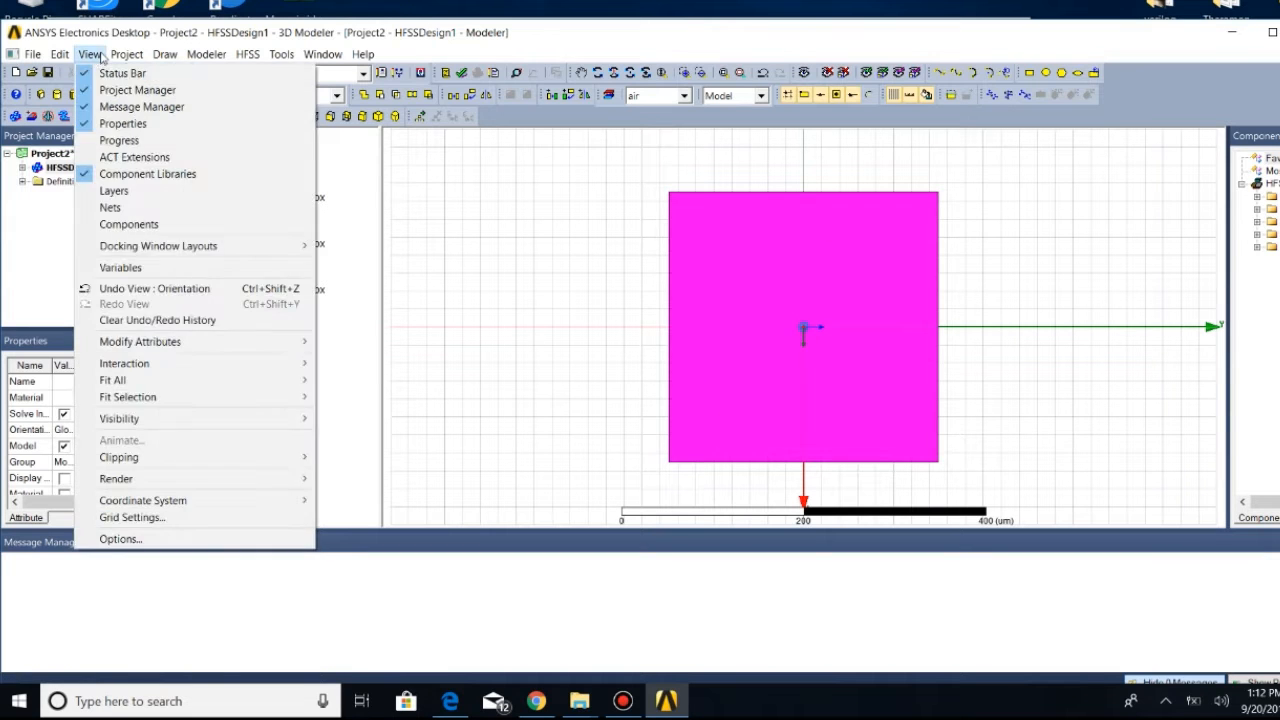
{"action": "mouse_move", "coordinate": [200, 418]}
{"action": "mouse_move", "coordinate": [400, 420]}
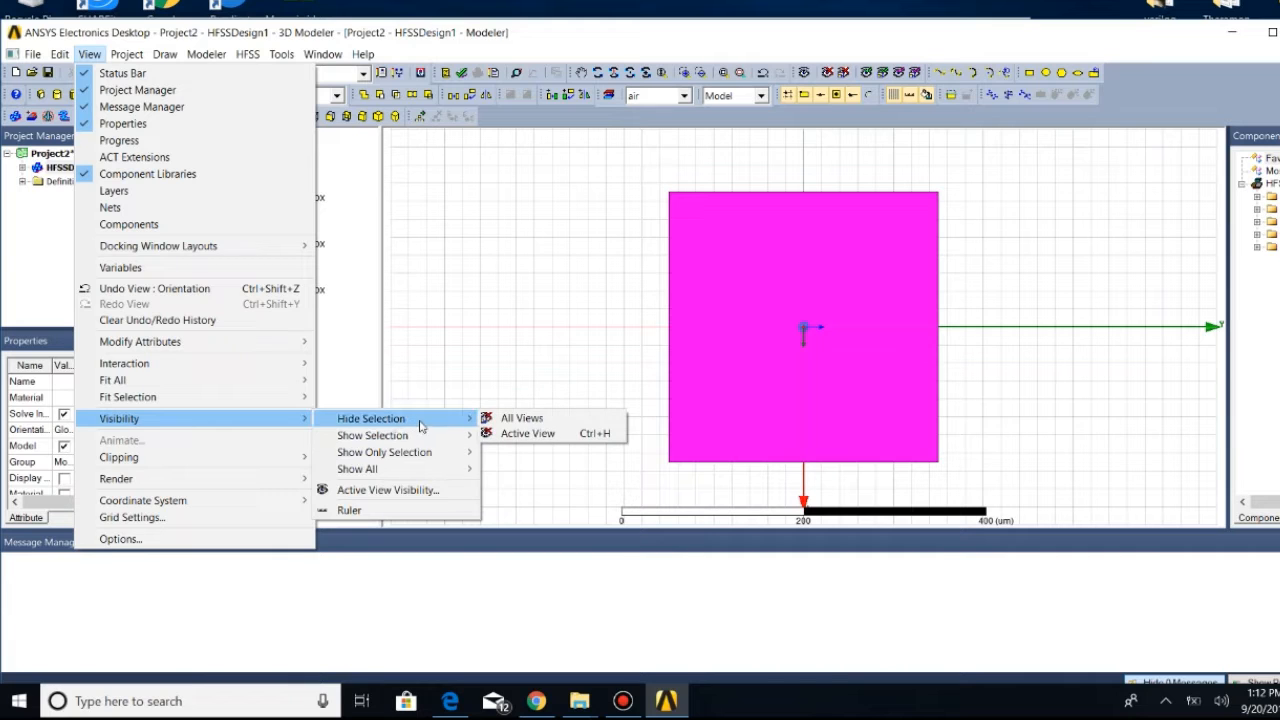
{"action": "left_click", "coordinate": [514, 420]}
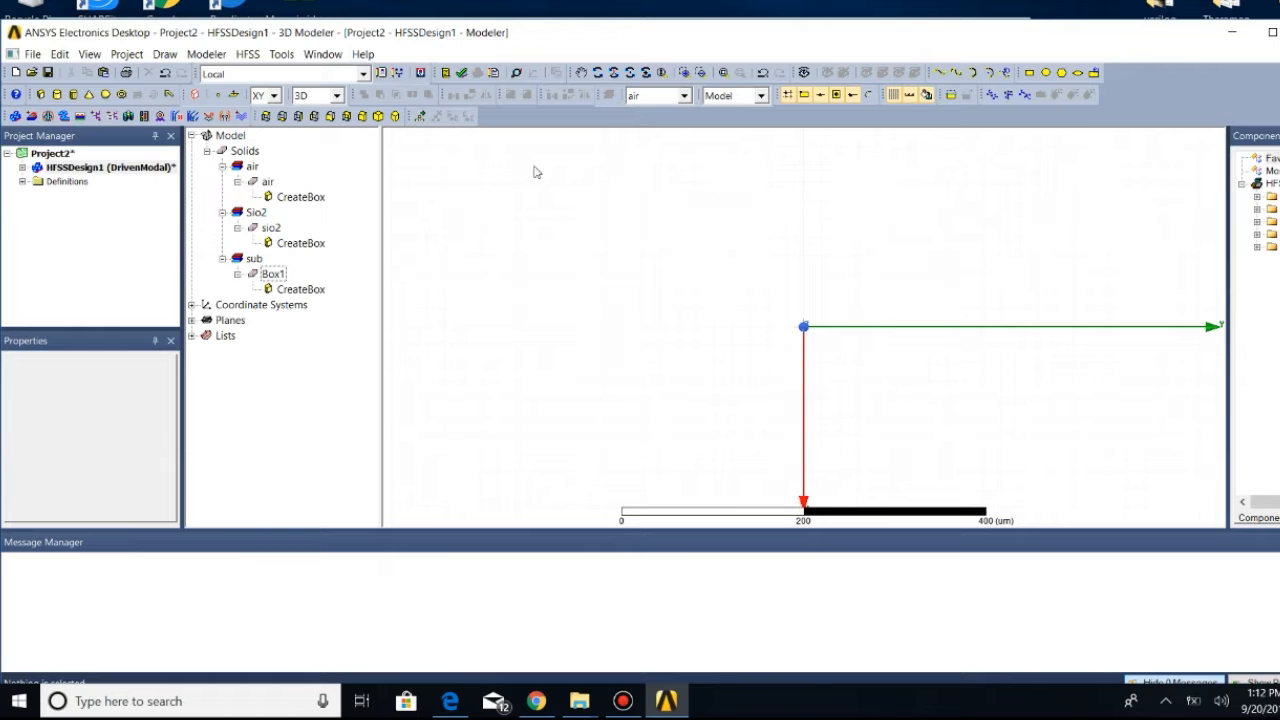
Set the default material for new objects to aluminum from the system library
{"action": "left_click", "coordinate": [685, 96]}
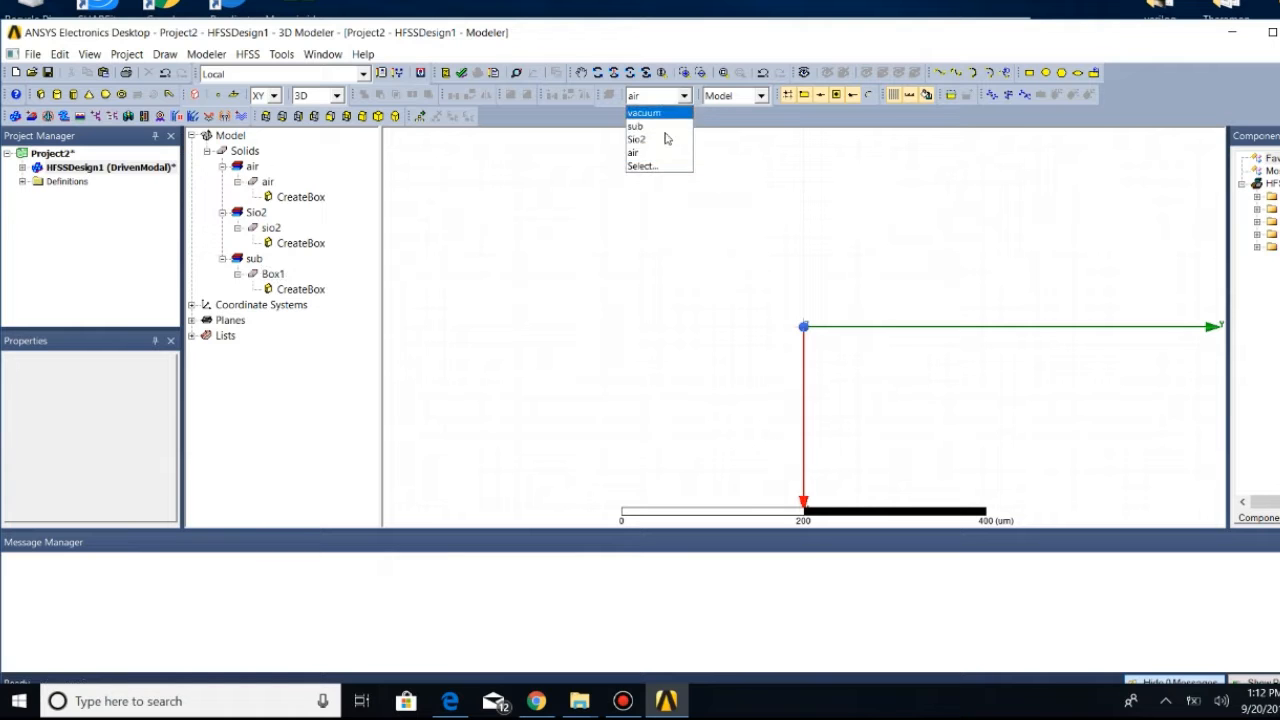
{"action": "left_click", "coordinate": [651, 166]}
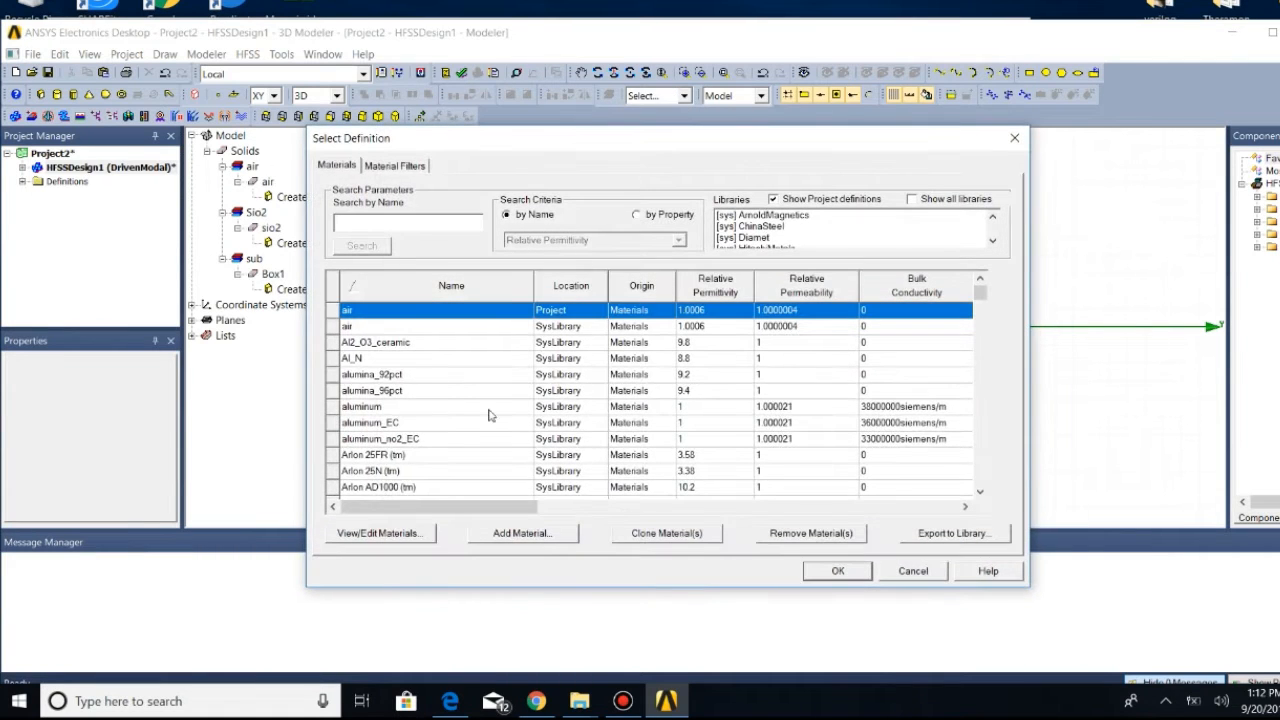
{"action": "left_click", "coordinate": [388, 407]}
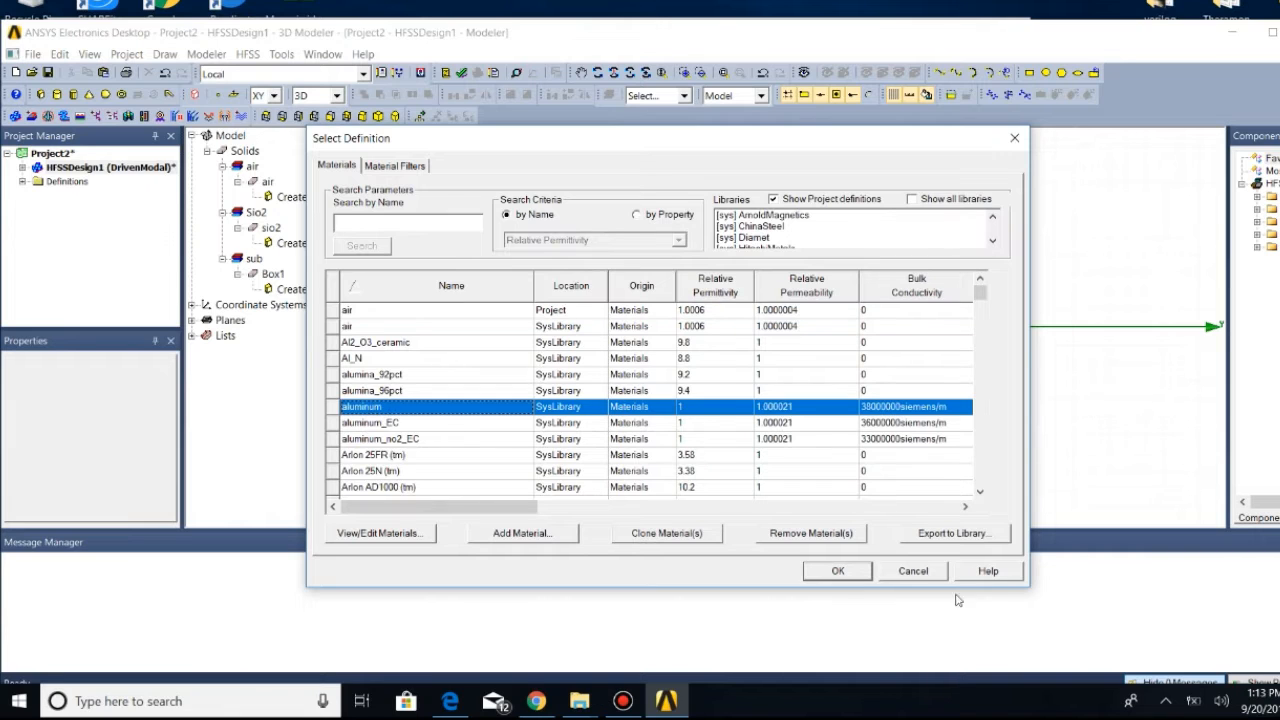
{"action": "left_click", "coordinate": [826, 574]}
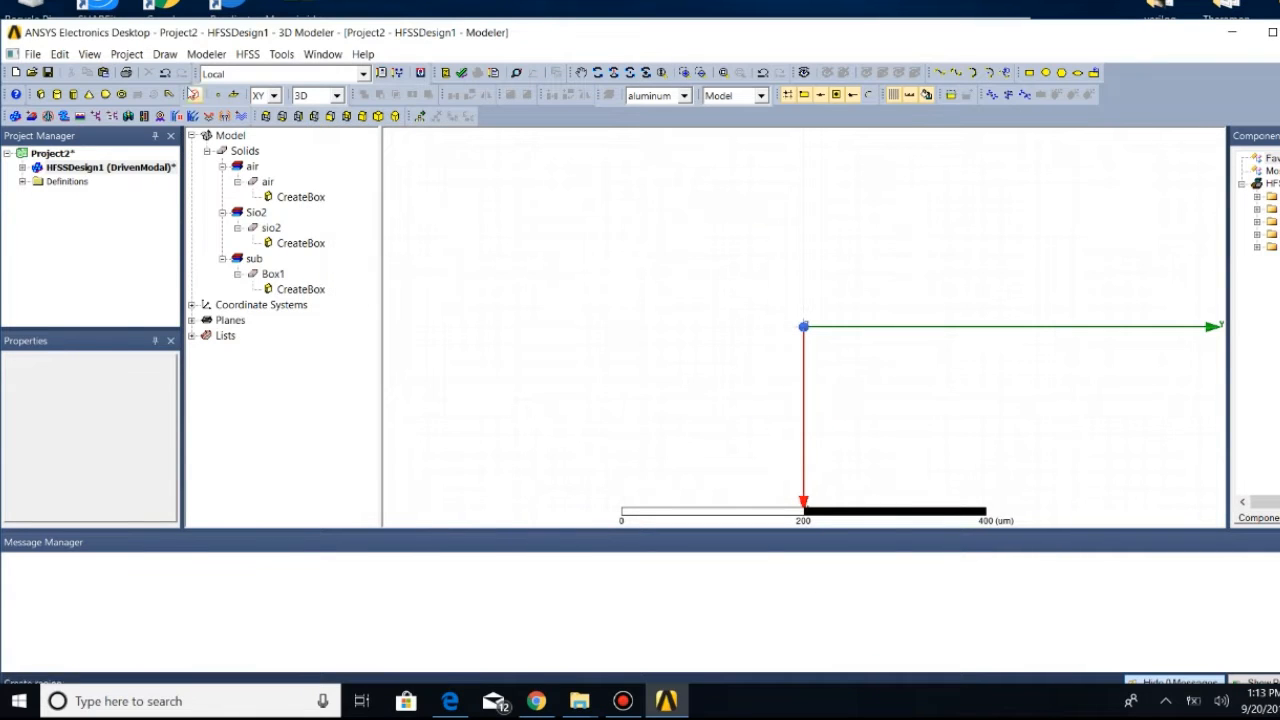
Draw a zero-height regular polyhedron with 8 segments, centered at about -120,-160,0 um and starting at about 0,-120,0 um
{"action": "left_click", "coordinate": [165, 54]}
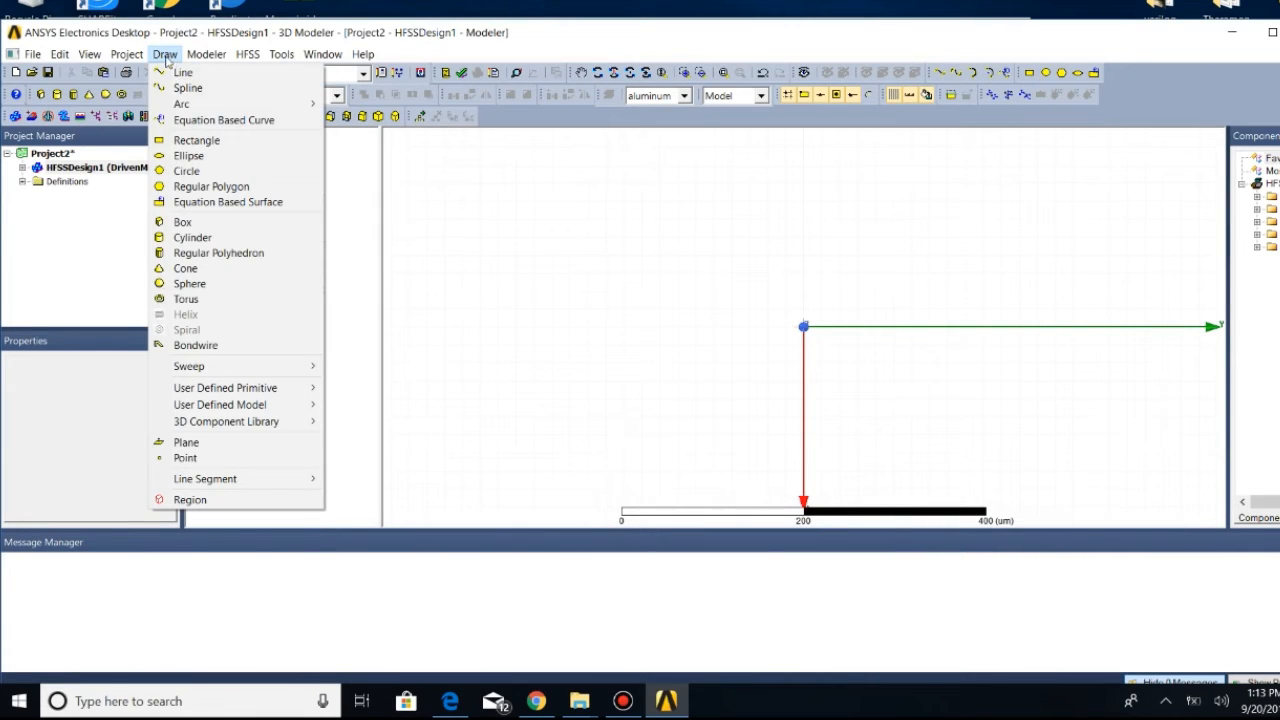
{"action": "left_click", "coordinate": [200, 253]}
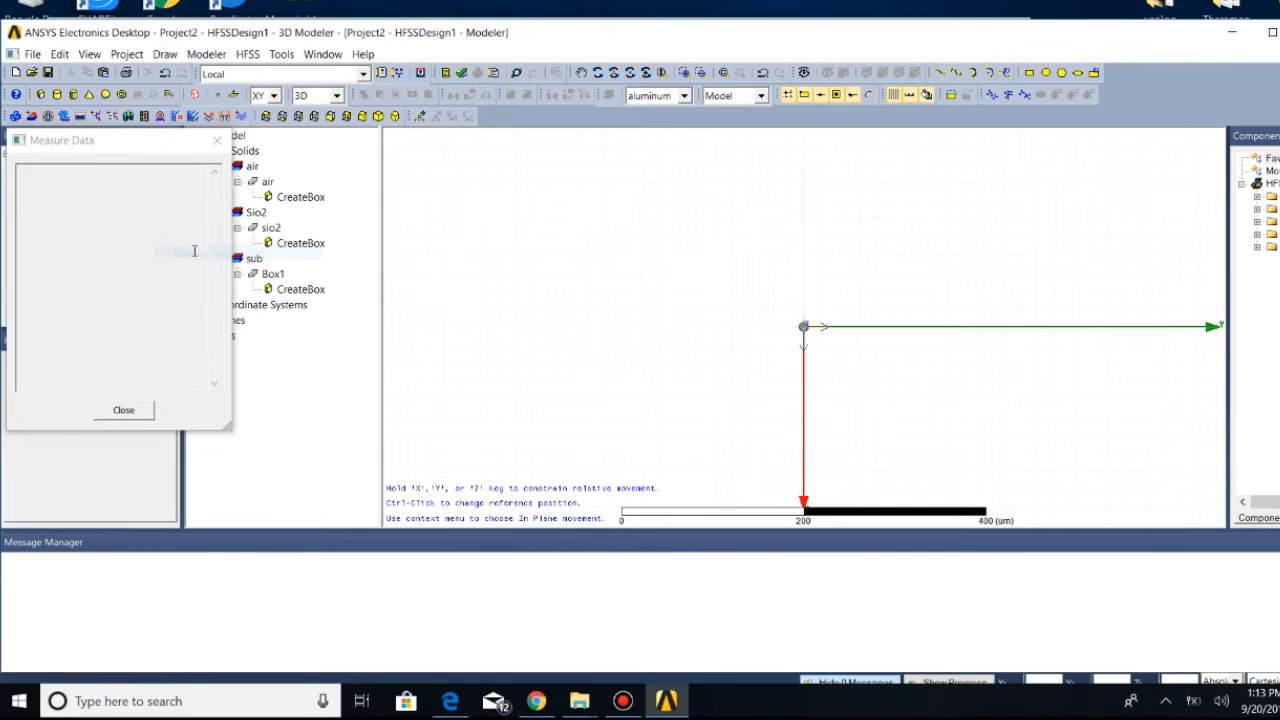
{"action": "left_click", "coordinate": [660, 219]}
{"action": "left_click", "coordinate": [700, 326]}
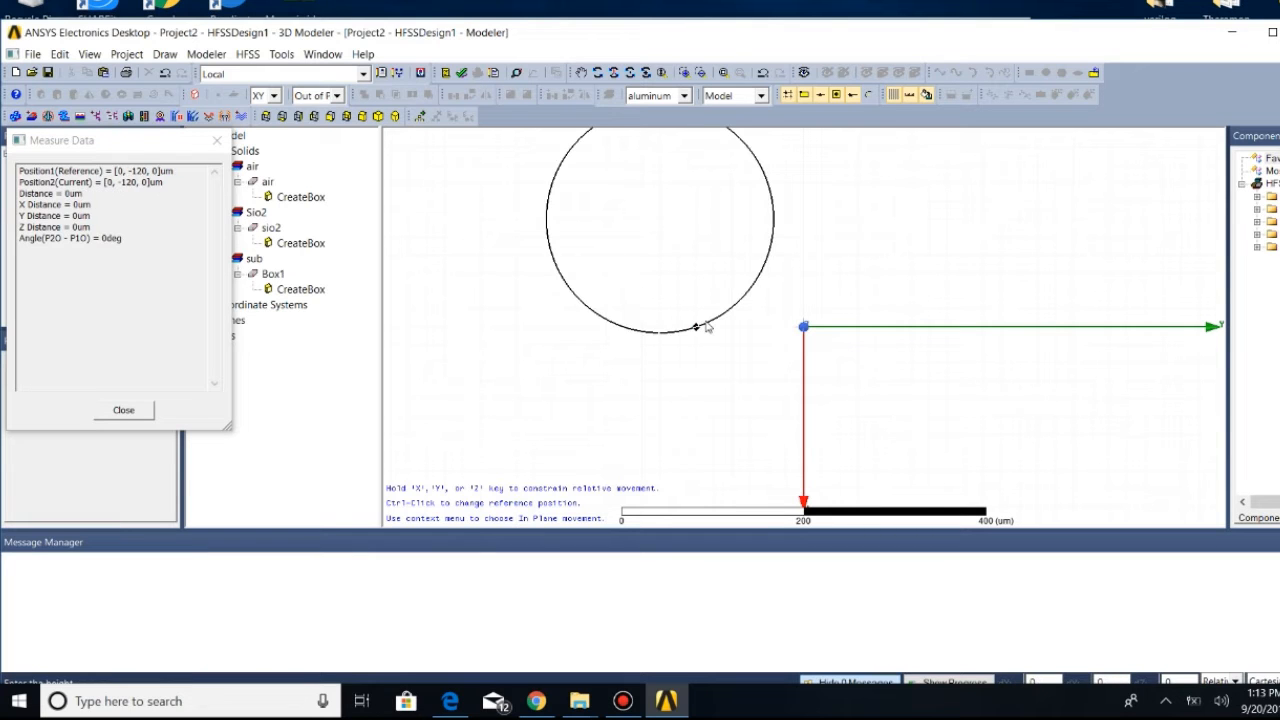
{"action": "left_click", "coordinate": [705, 326]}
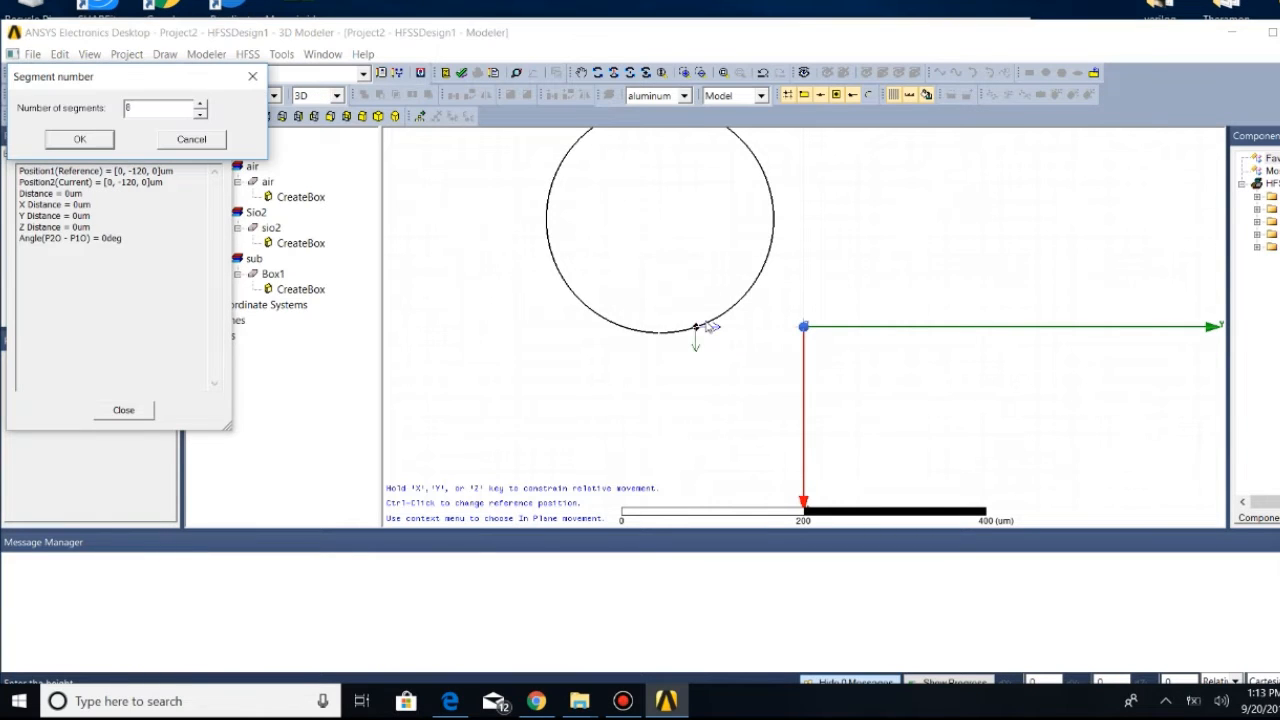
{"action": "left_click", "coordinate": [98, 140]}
Try to set the polyhedron's center to 0,0,0, its start position to -85,-35.208,0 and its number of segments to 0.85
{"action": "left_click", "coordinate": [493, 302]}
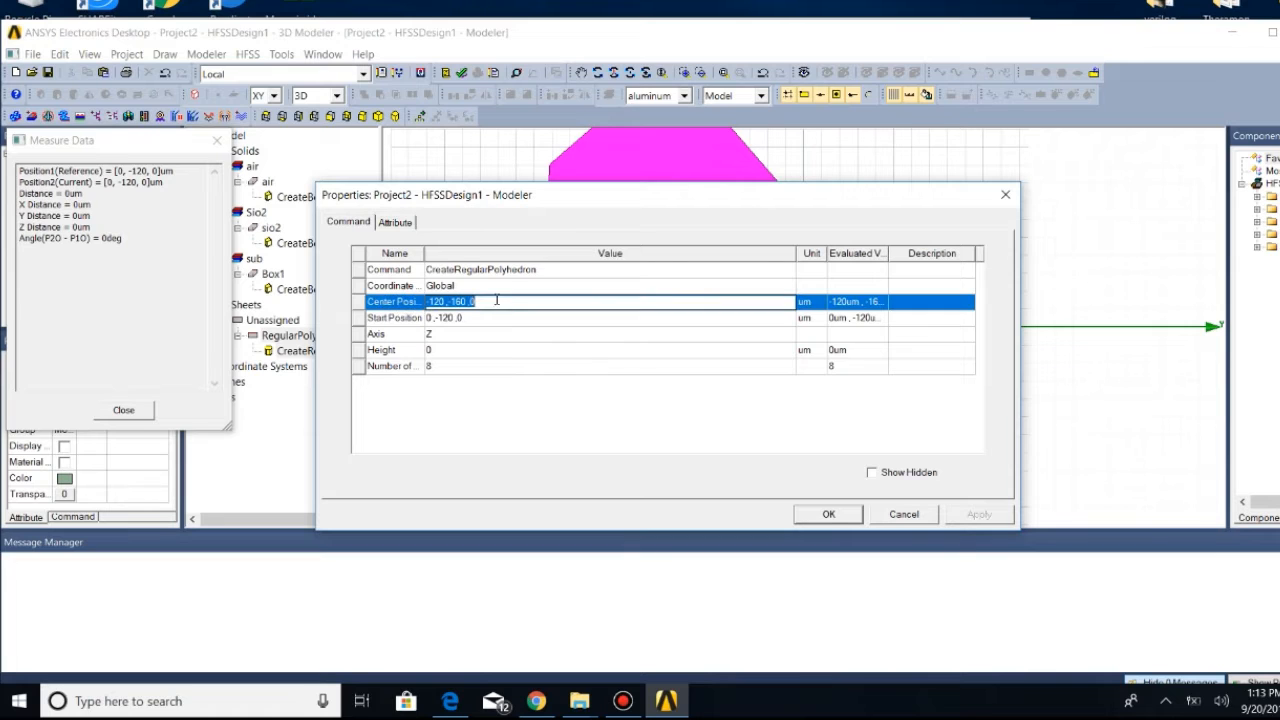
{"action": "key", "text": "BackSpace"}
{"action": "type", "text": "0,0,0"}
{"action": "key", "text": "Tab"}
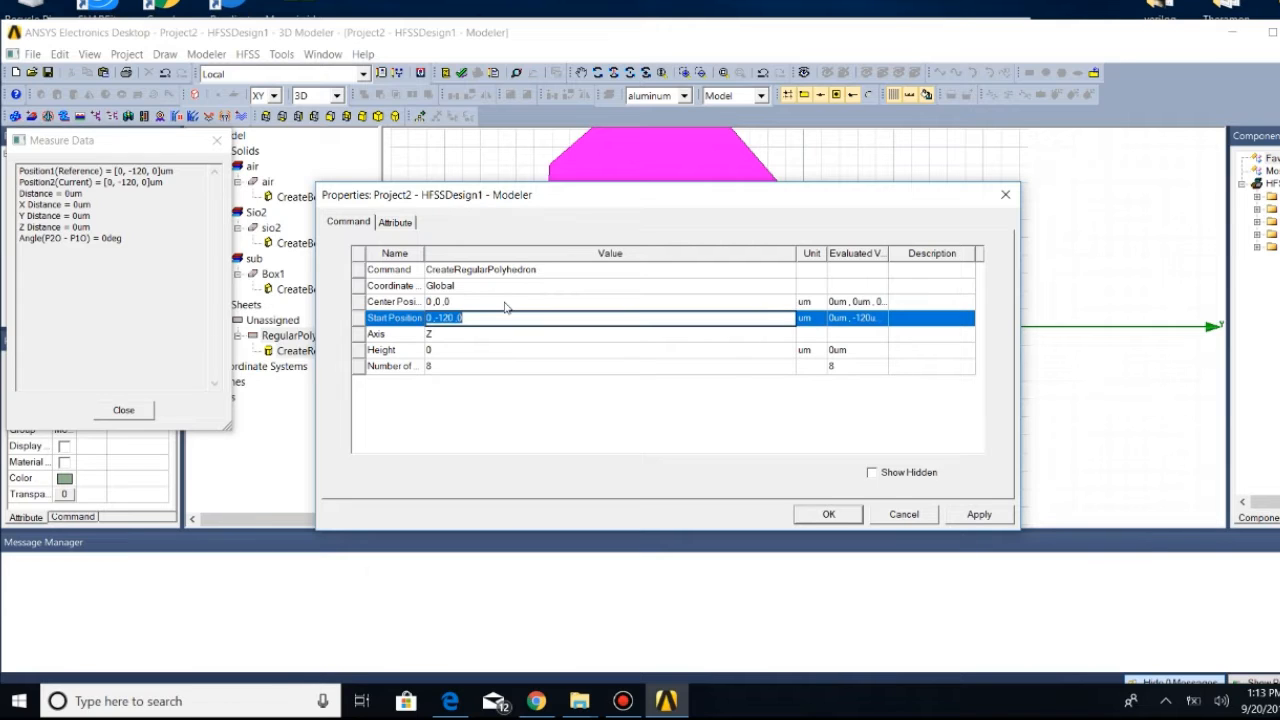
{"action": "key", "text": "BackSpace"}
{"action": "type", "text": "-85"}
{"action": "type", "text": ",-35.208"}
{"action": "key", "text": "Down"}
{"action": "key", "text": "Down"}
{"action": "key", "text": "Down"}
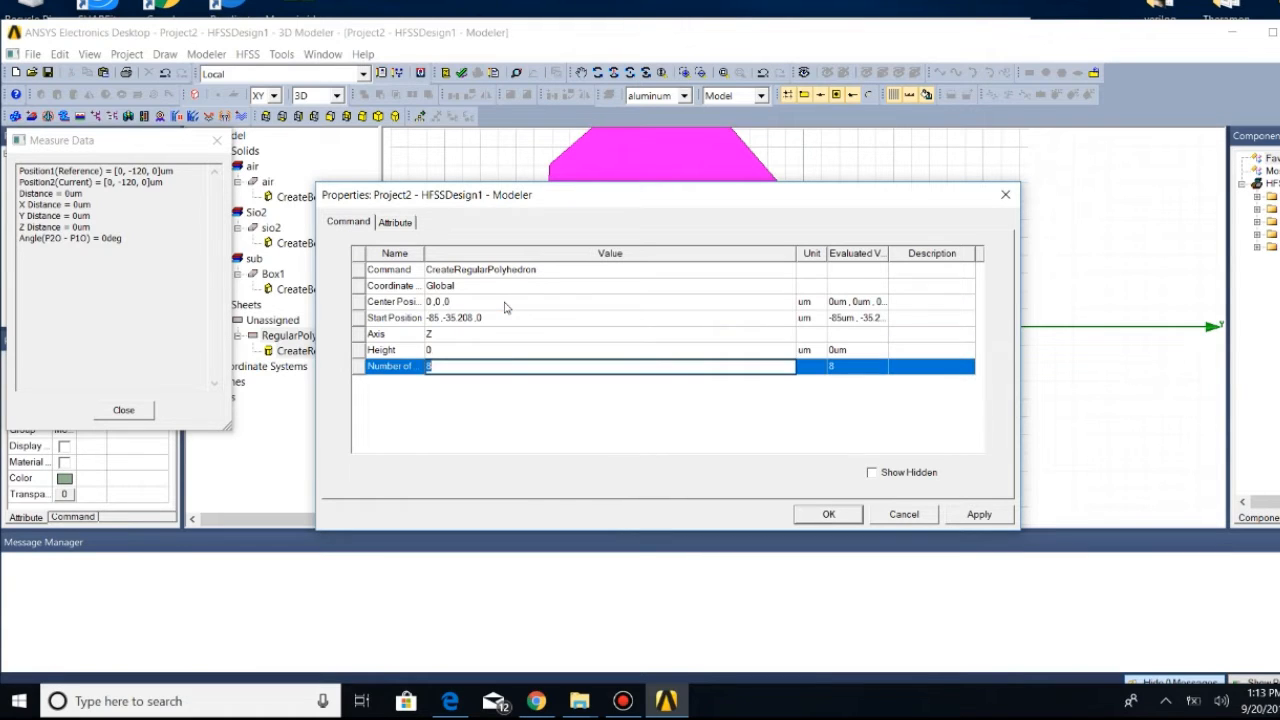
{"action": "type", "text": "0.85"}
{"action": "left_click", "coordinate": [829, 515]}
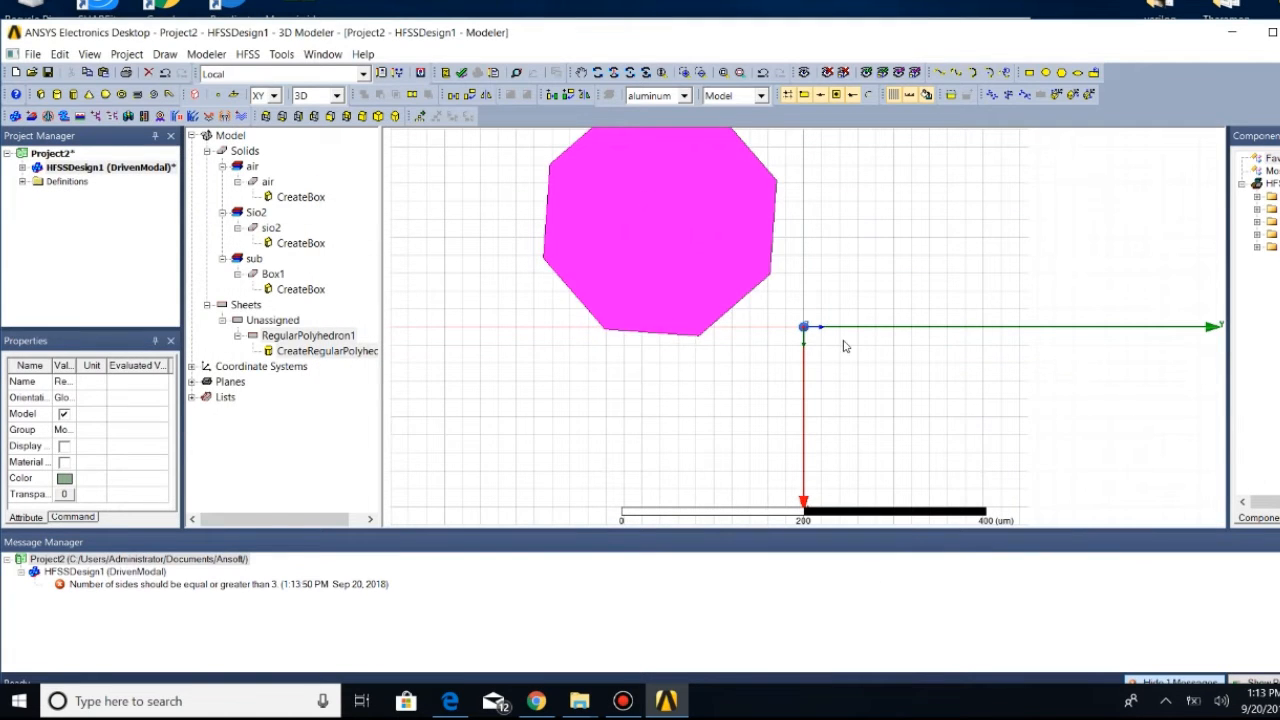
Reopen the regular polyhedron's creation properties and set its center position to 0,0,0 um
{"action": "scroll", "coordinate": [843, 345], "scroll_direction": "down", "scroll_amount": 1}
{"action": "scroll", "coordinate": [848, 345], "scroll_direction": "down", "scroll_amount": 2}
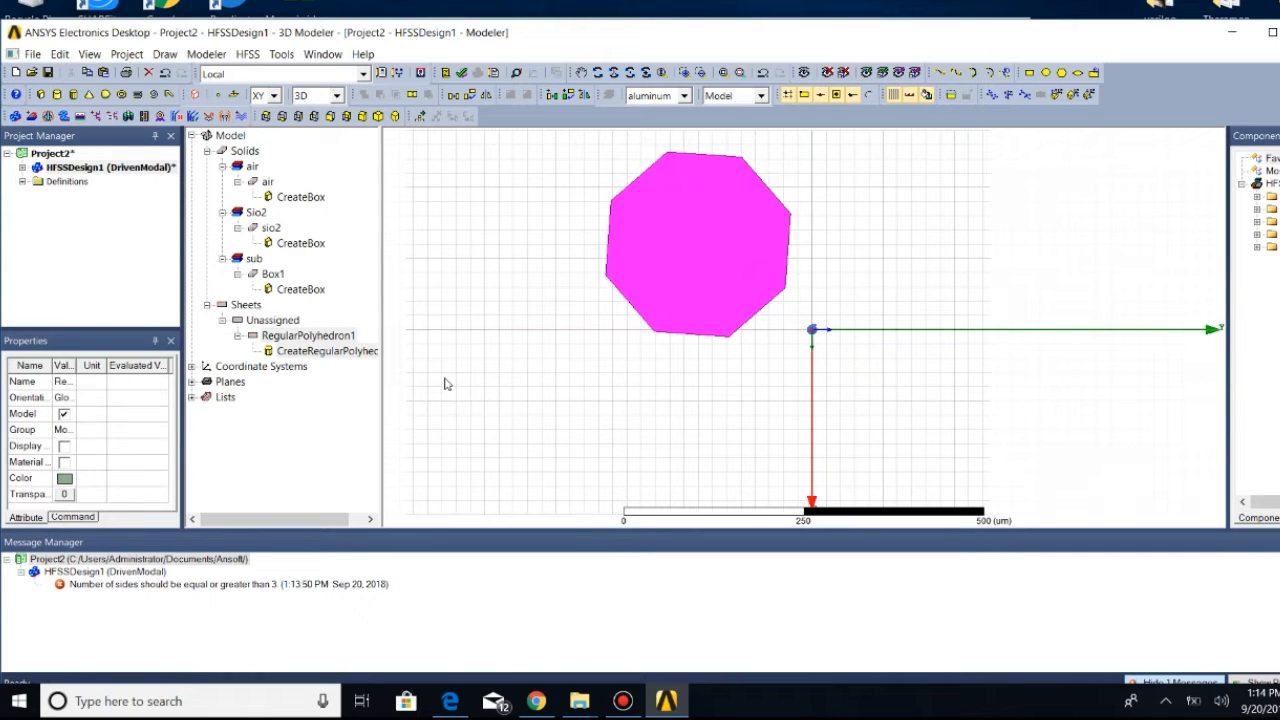
{"action": "left_click", "coordinate": [300, 336]}
{"action": "right_click", "coordinate": [304, 336]}
{"action": "left_click", "coordinate": [390, 118]}
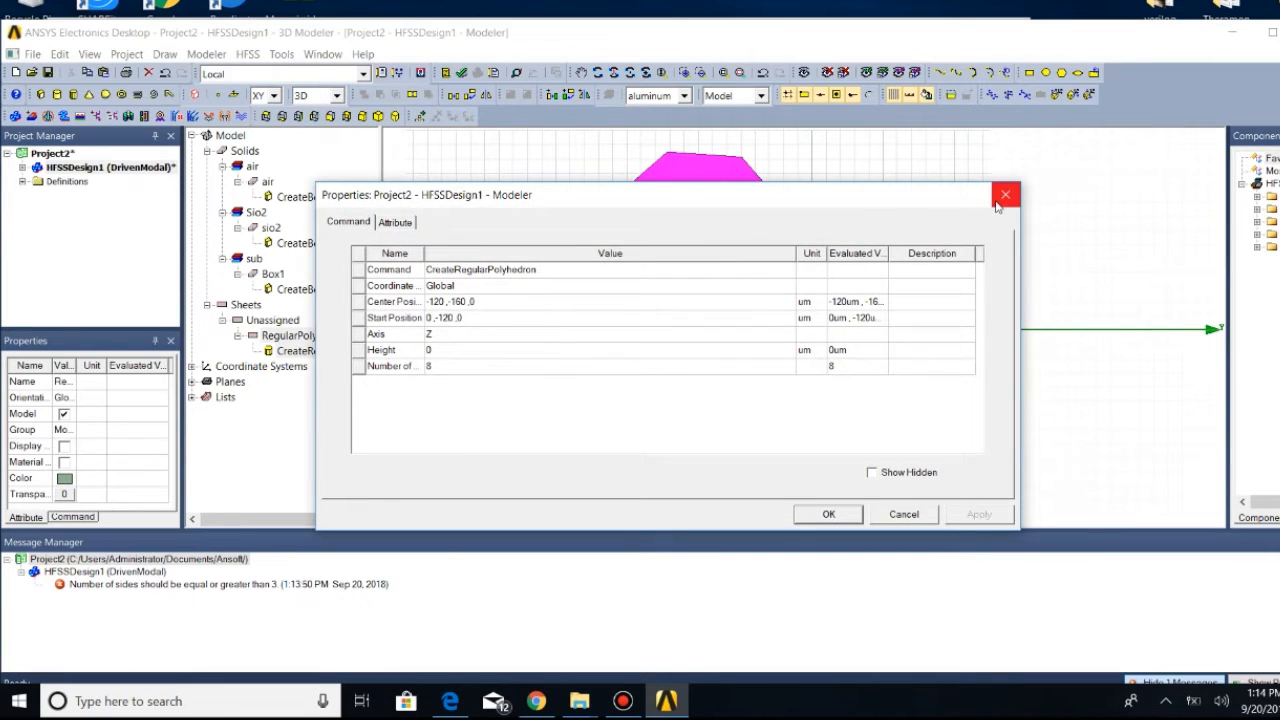
{"action": "left_click", "coordinate": [468, 303]}
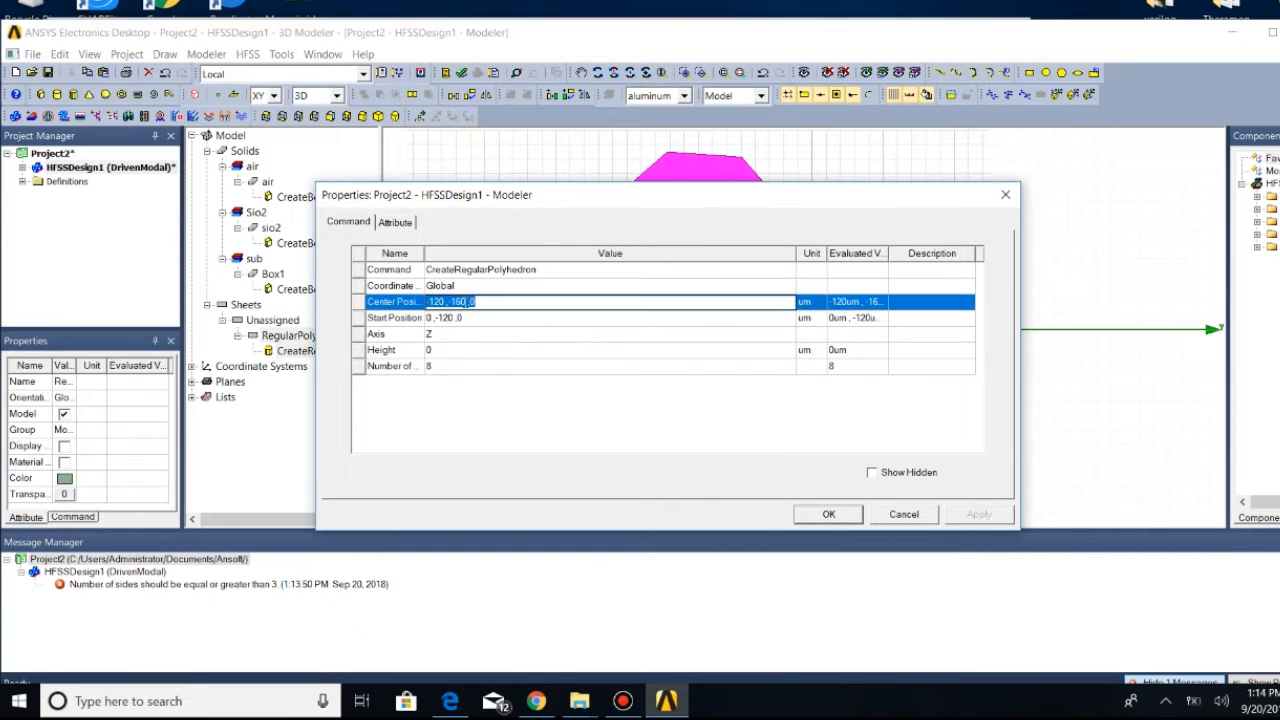
{"action": "key", "text": "BackSpace"}
{"action": "type", "text": "0,0,0"}
{"action": "key", "text": "Tab"}
Set the polyhedron's start position to -85,-35,208 um and its height to 0.85 um
{"action": "key", "text": "BackSpace"}
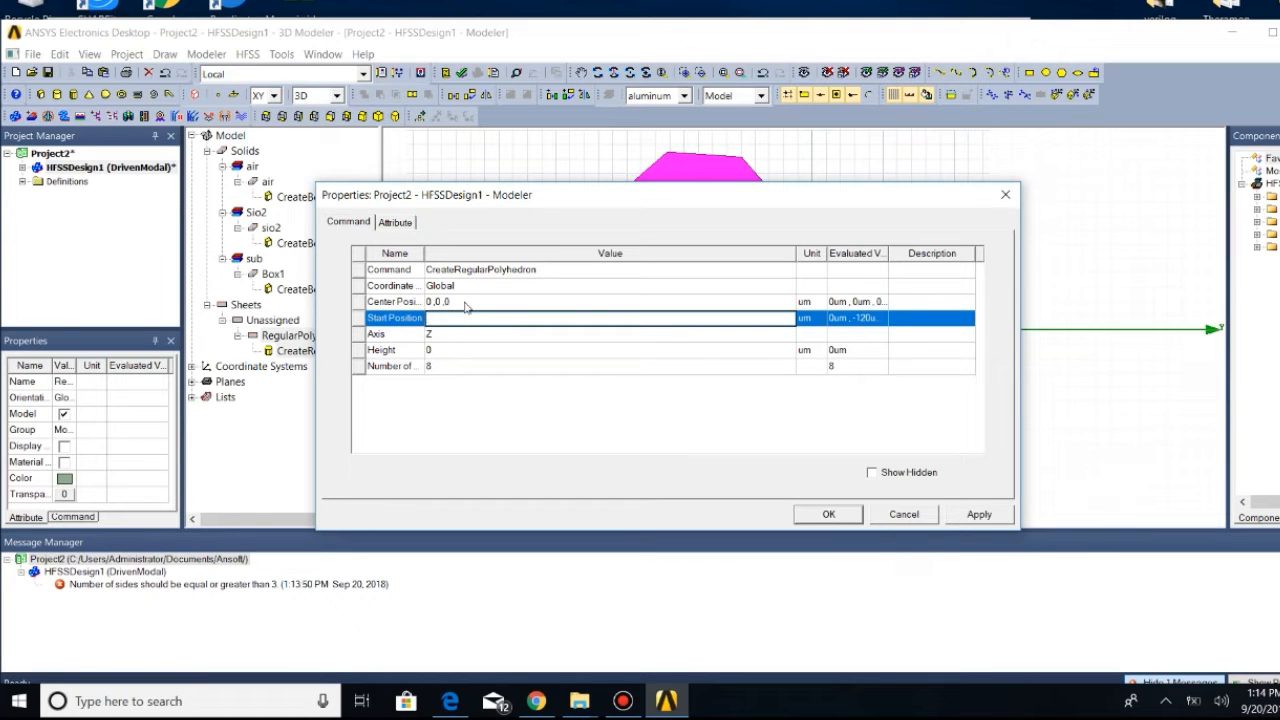
{"action": "type", "text": "0,"}
{"action": "key", "text": "BackSpace"}
{"action": "type", "text": "-85"}
{"action": "type", "text": "-35.208"}
{"action": "key", "text": "Return"}
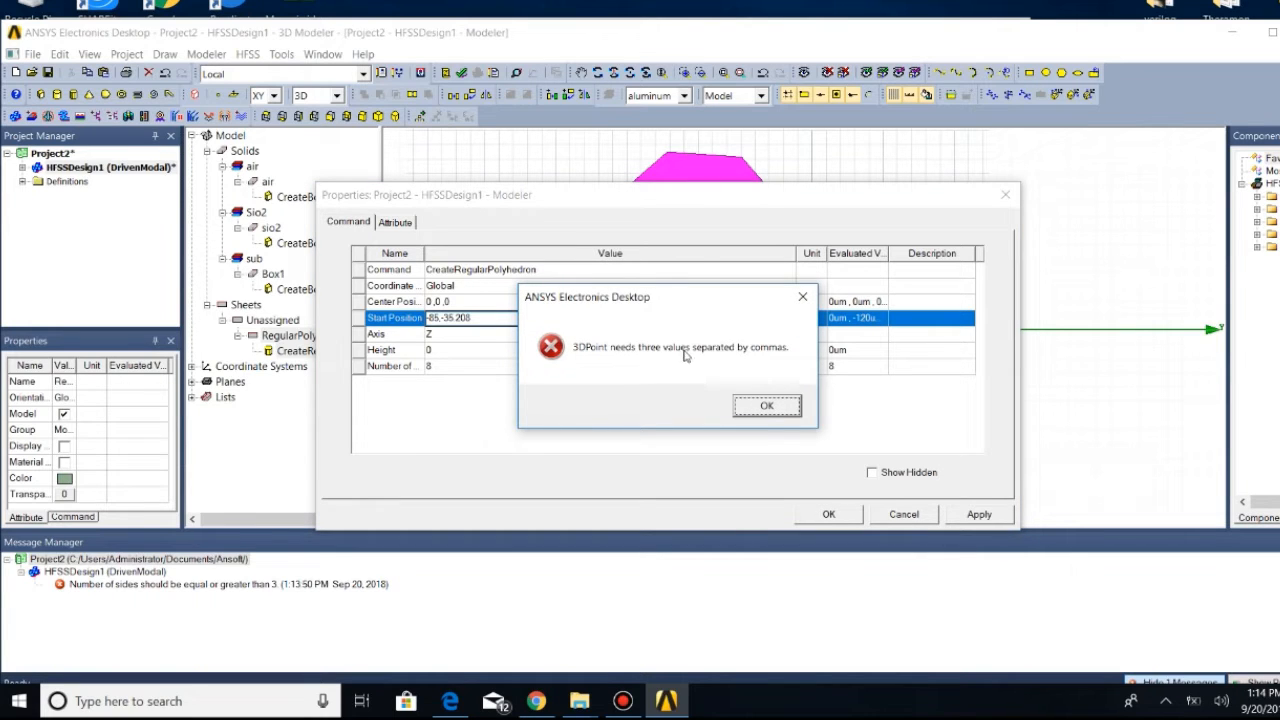
{"action": "left_click", "coordinate": [766, 408]}
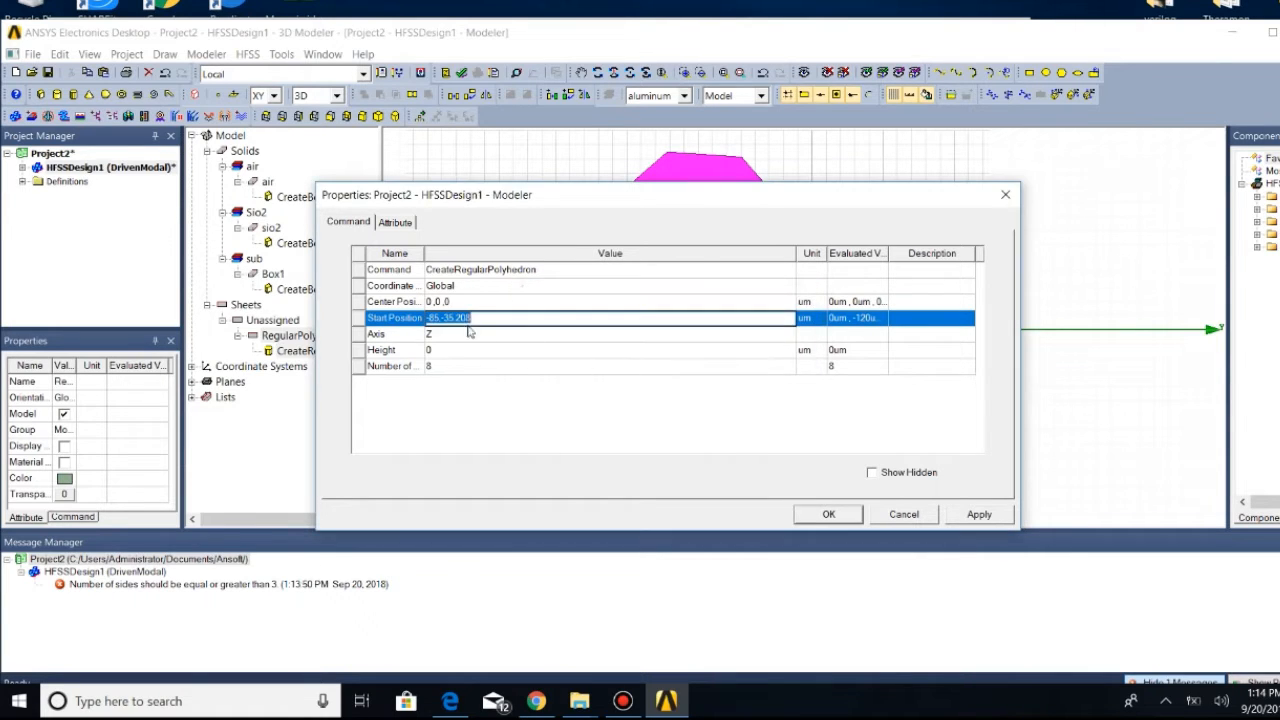
{"action": "key", "text": "BackSpace"}
{"action": "type", "text": ","}
{"action": "key", "text": "Tab"}
{"action": "key", "text": "Tab"}
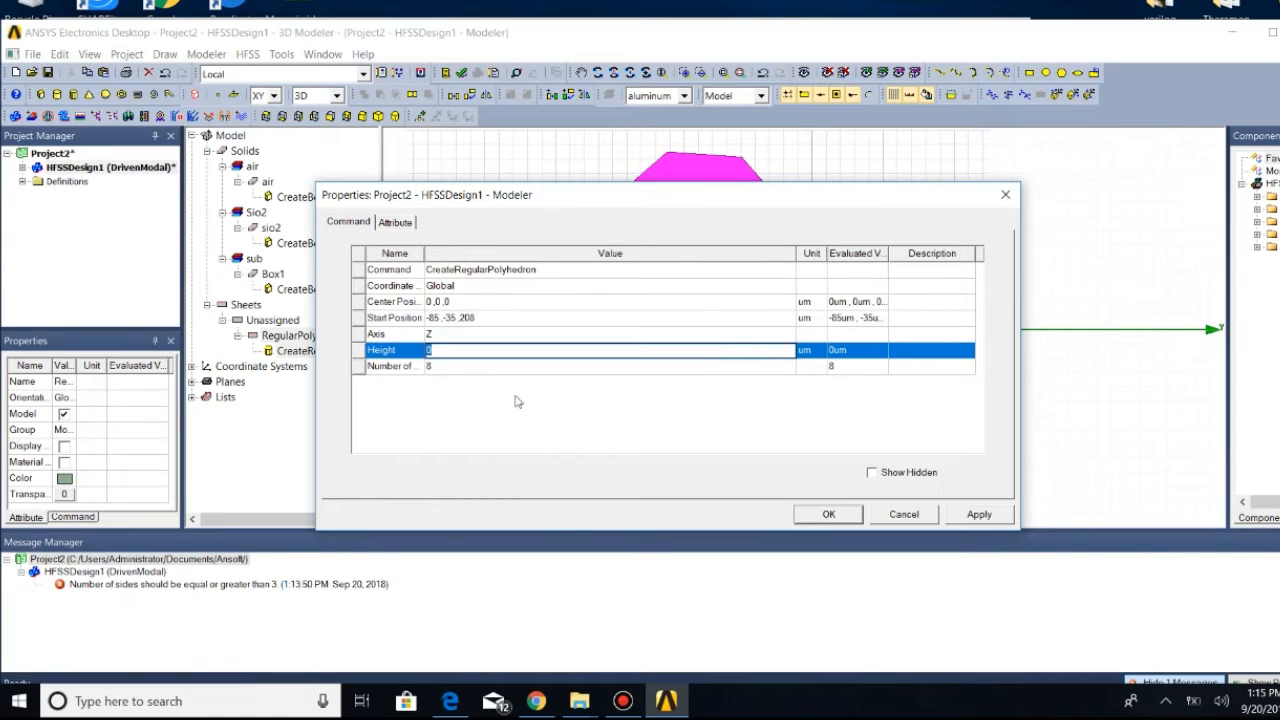
{"action": "type", "text": "0.85"}
{"action": "left_click", "coordinate": [822, 513]}
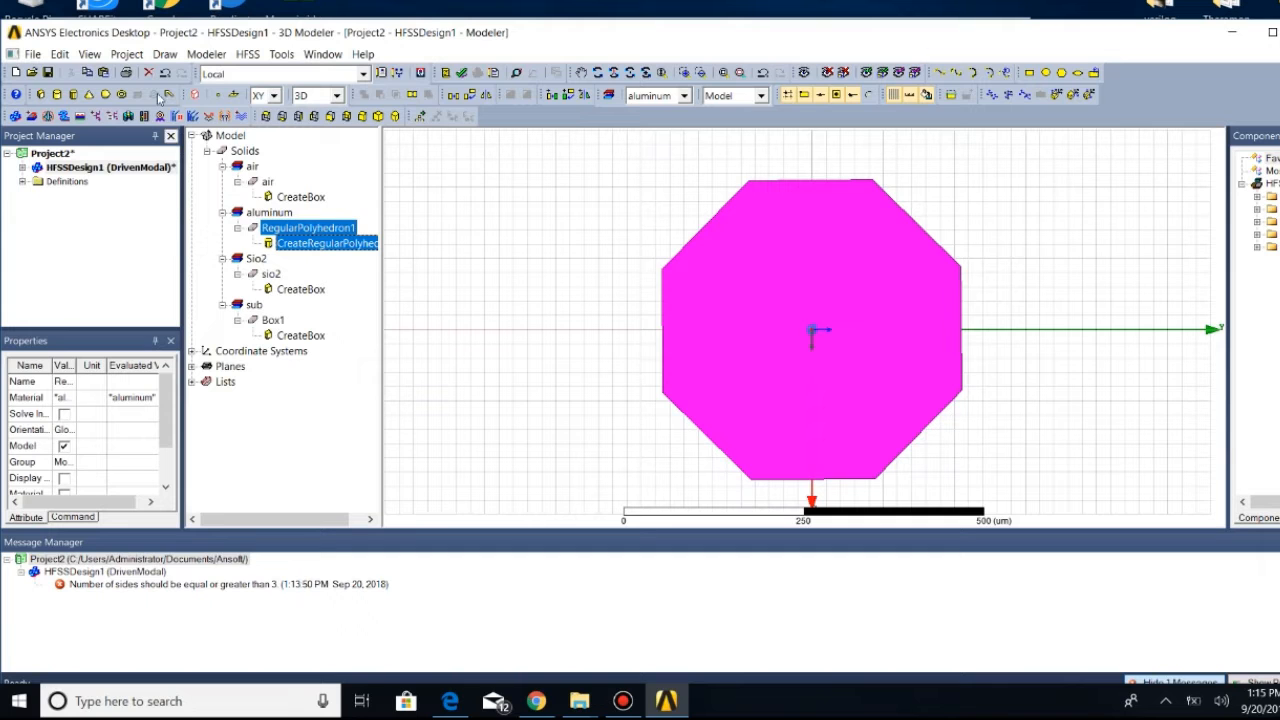
Draw a second zero-height regular polyhedron with 8 segments, centered at about -160,-440,0 um and starting at about -60,-400,0 um
{"action": "left_click", "coordinate": [165, 54]}
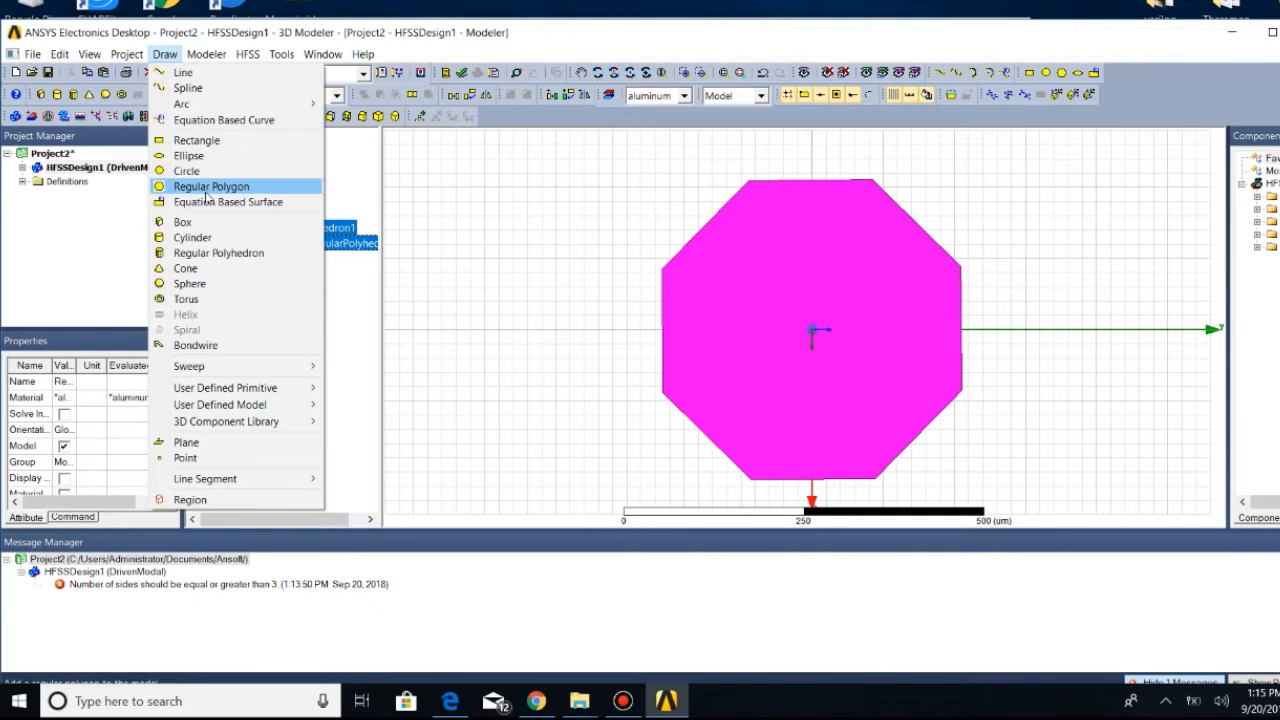
{"action": "left_click", "coordinate": [200, 253]}
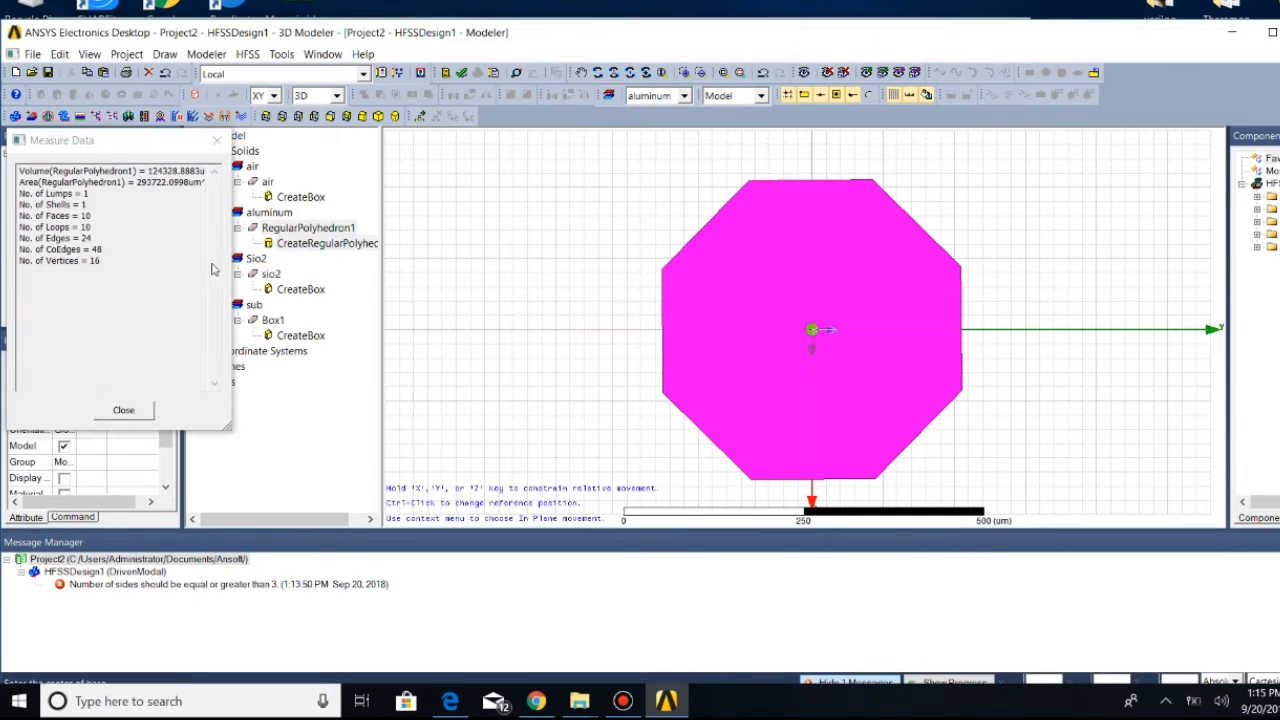
{"action": "left_click", "coordinate": [498, 216]}
{"action": "left_click", "coordinate": [533, 284]}
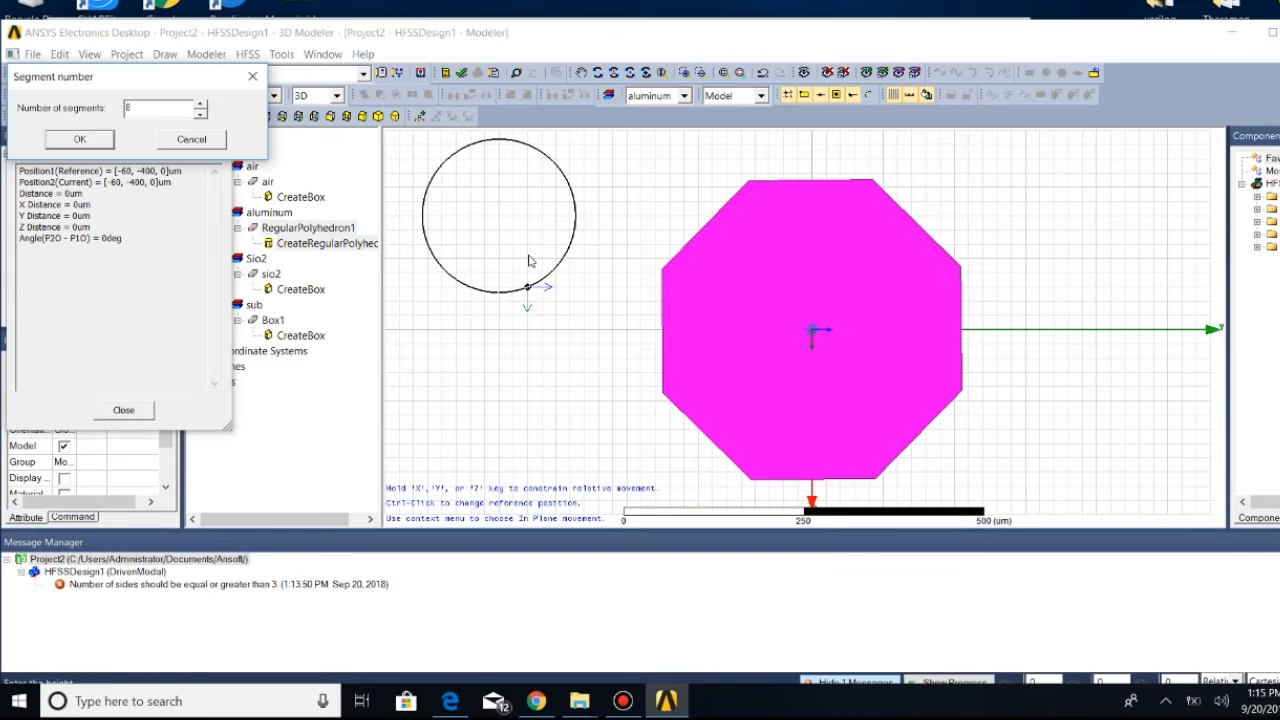
{"action": "left_click", "coordinate": [66, 140]}
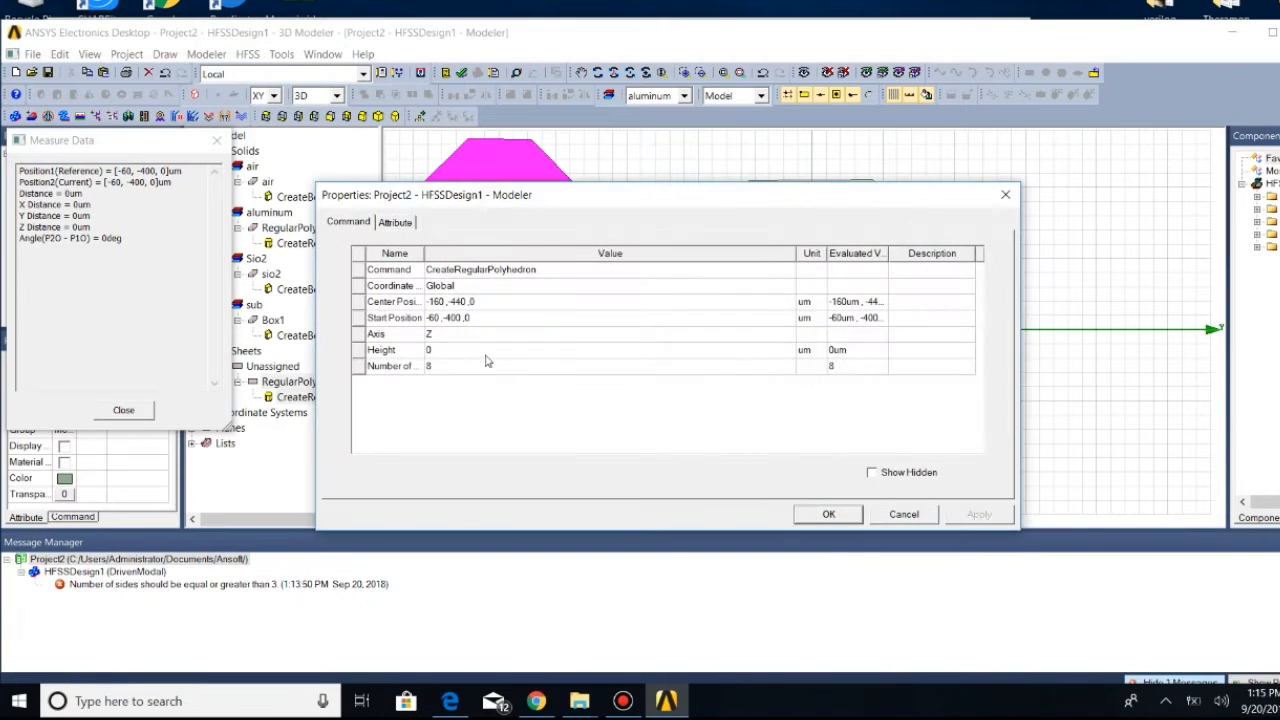
Set the second regular polyhedron's center position to 0,0,0 um
{"action": "left_click", "coordinate": [472, 302]}
{"action": "key", "text": "BackSpace"}
{"action": "type", "text": "0,0,0"}
Set the second polyhedron's start position to -79,-32.723,0 um and its height to 0.85 um
{"action": "left_click", "coordinate": [467, 317]}
{"action": "key", "text": "BackSpace"}
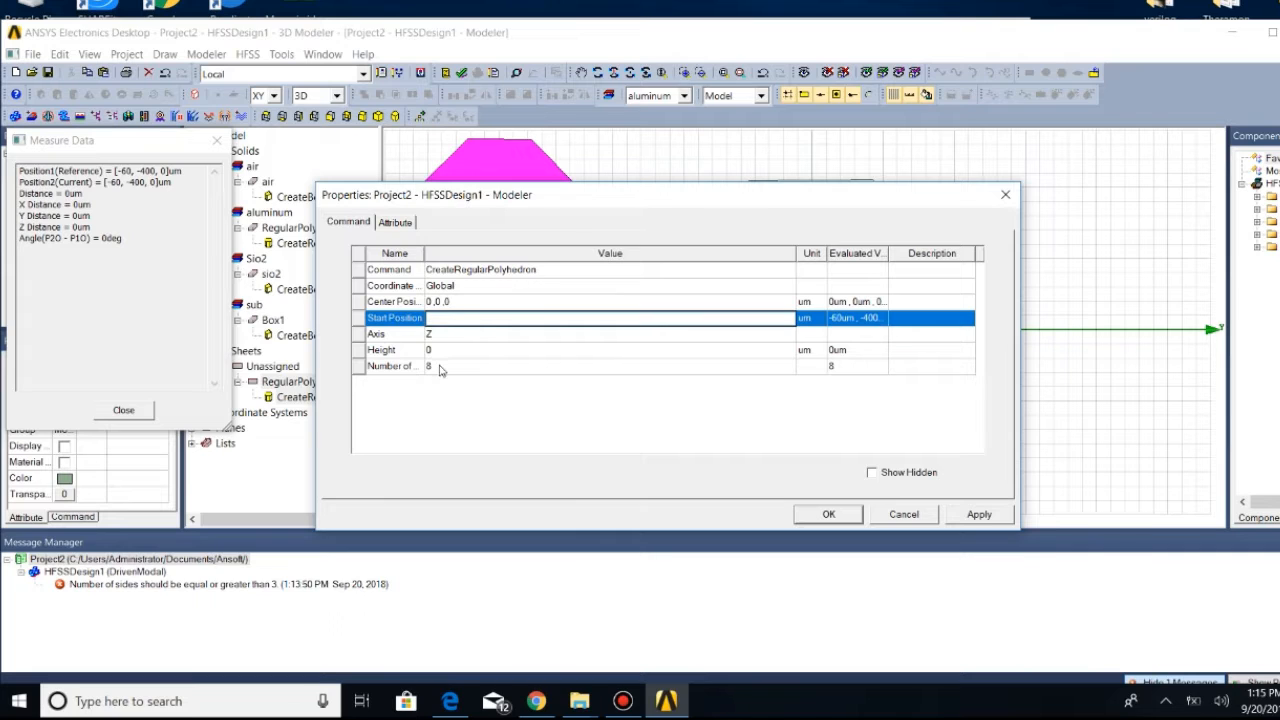
{"action": "type", "text": "-79,-32,723"}
{"action": "key", "text": "Tab"}
{"action": "key", "text": "Tab"}
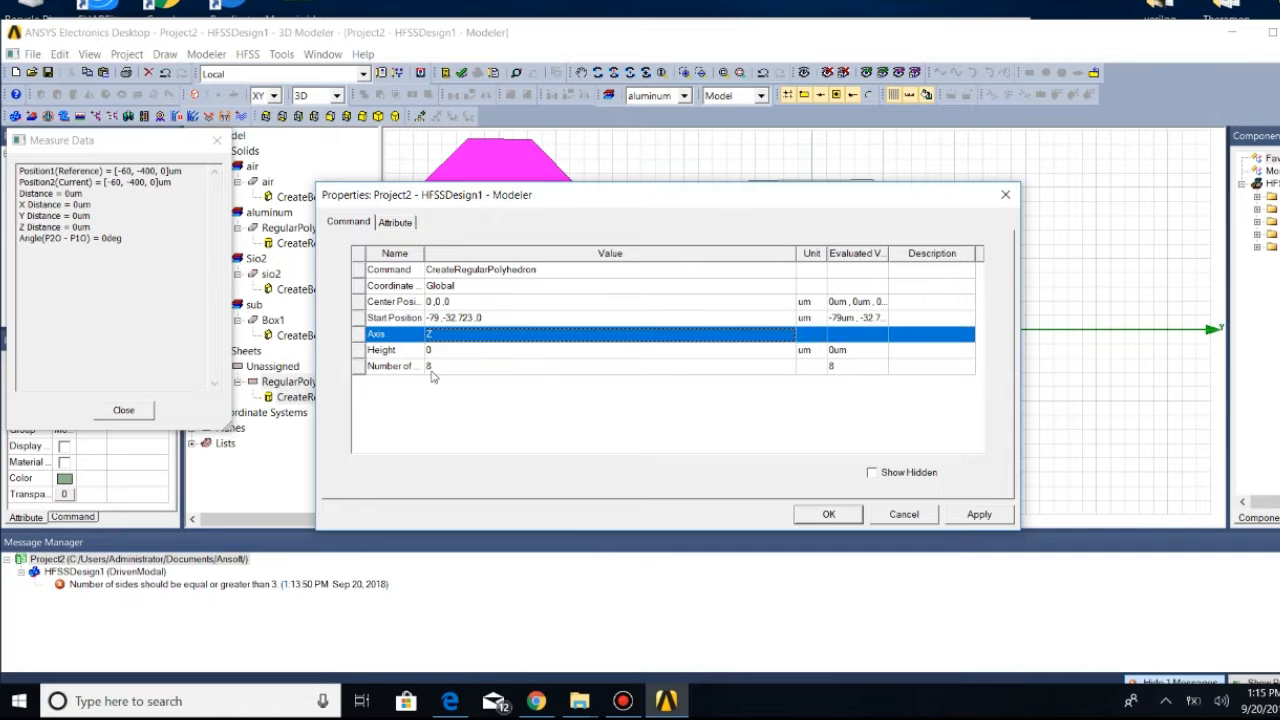
{"action": "type", "text": "0.85"}
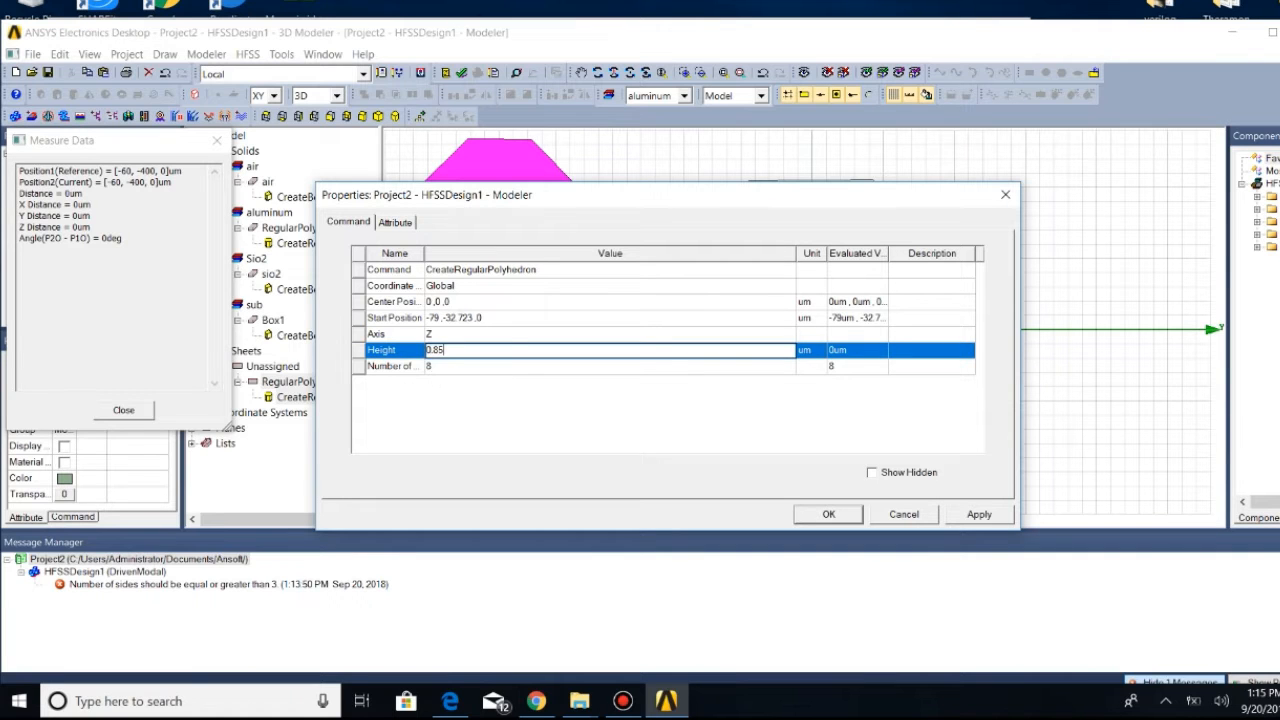
{"action": "left_click", "coordinate": [824, 514]}
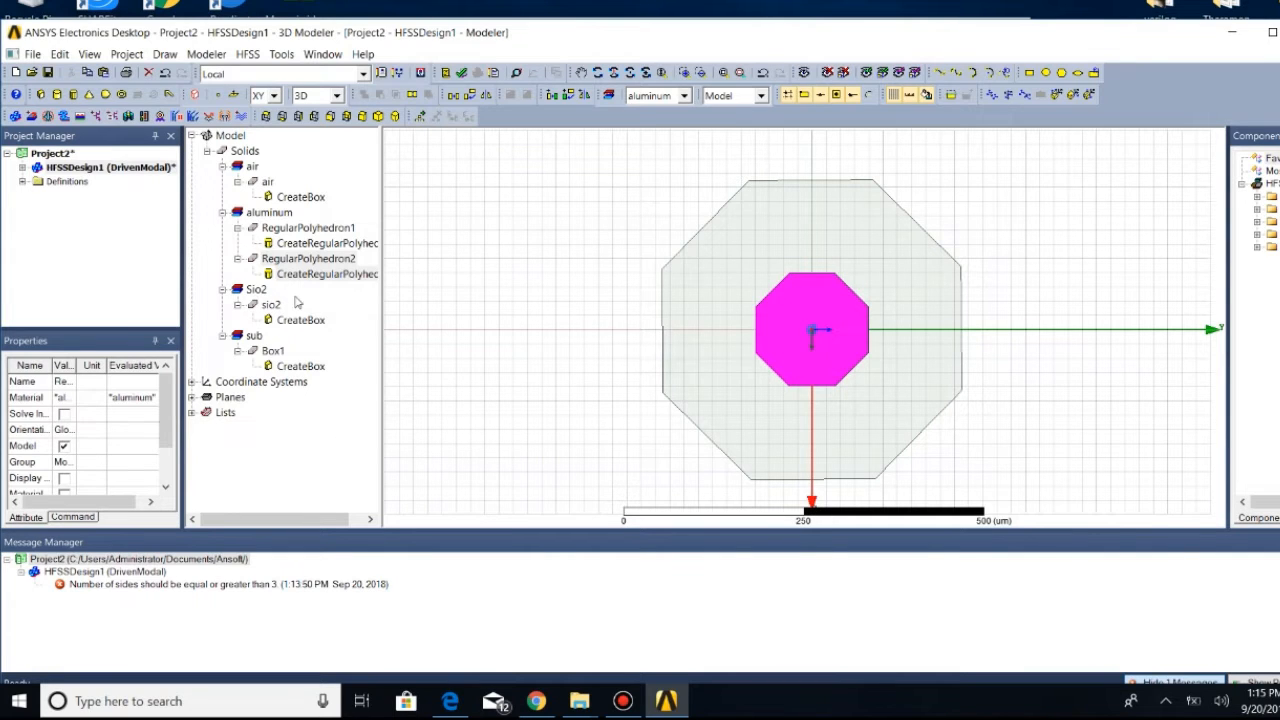
Review the creation parameters of RegularPolyhedron2, checking its start position
{"action": "right_click", "coordinate": [315, 261]}
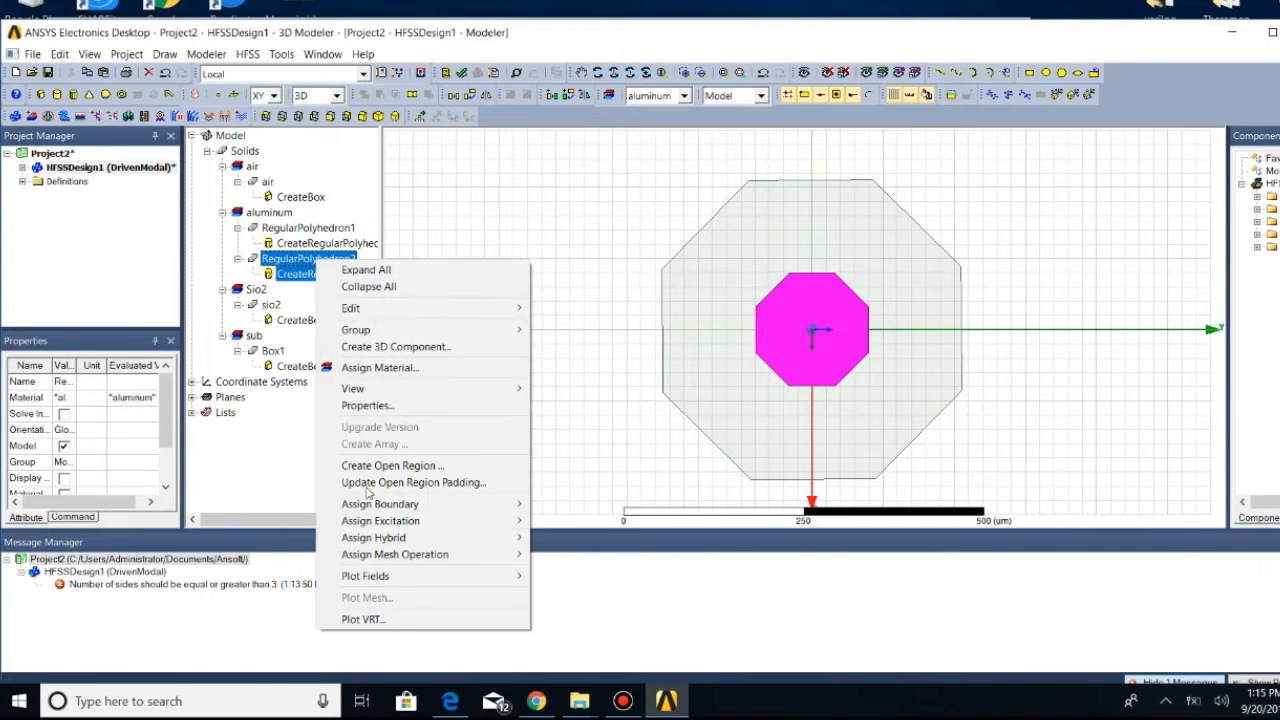
{"action": "mouse_move", "coordinate": [386, 563]}
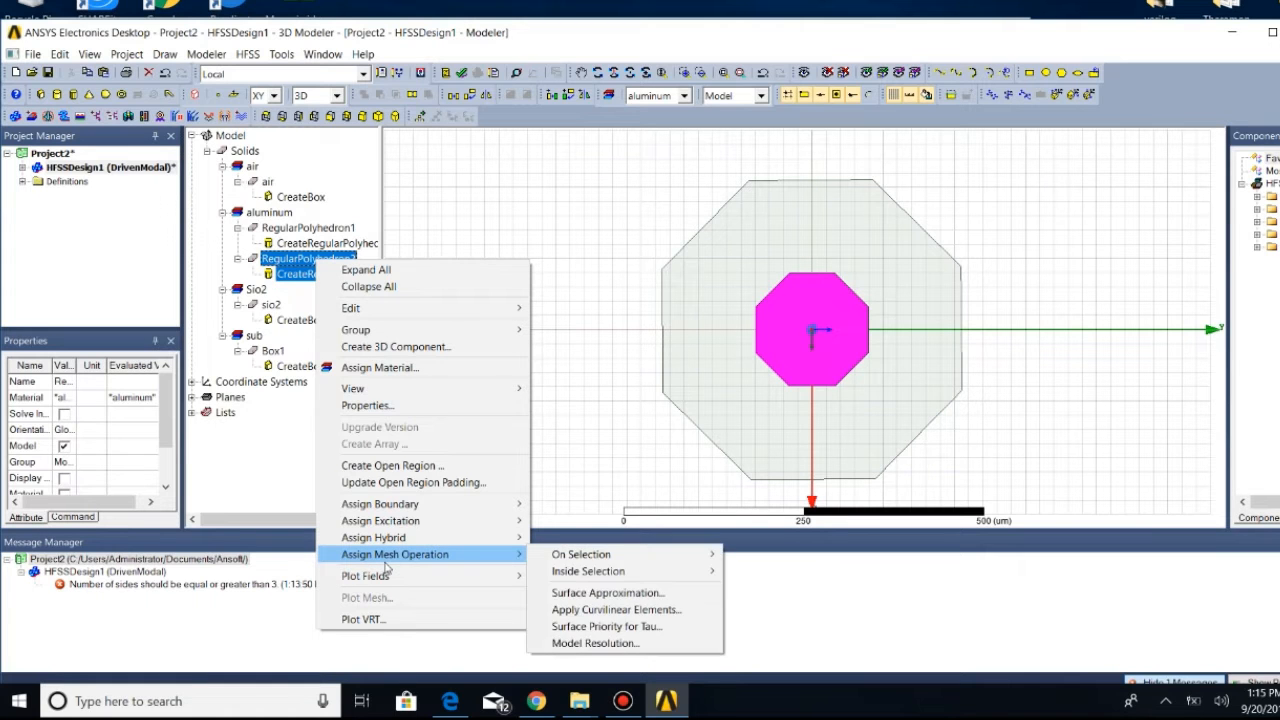
{"action": "left_click", "coordinate": [392, 405]}
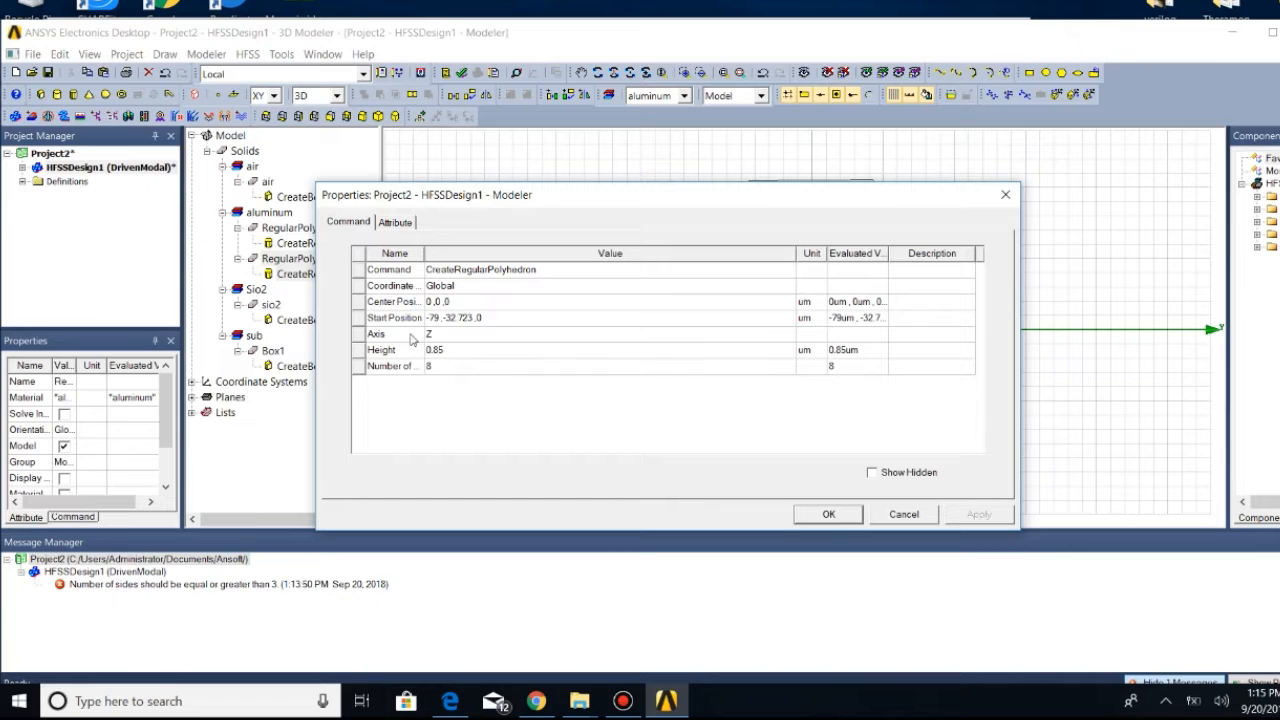
{"action": "left_click", "coordinate": [440, 319]}
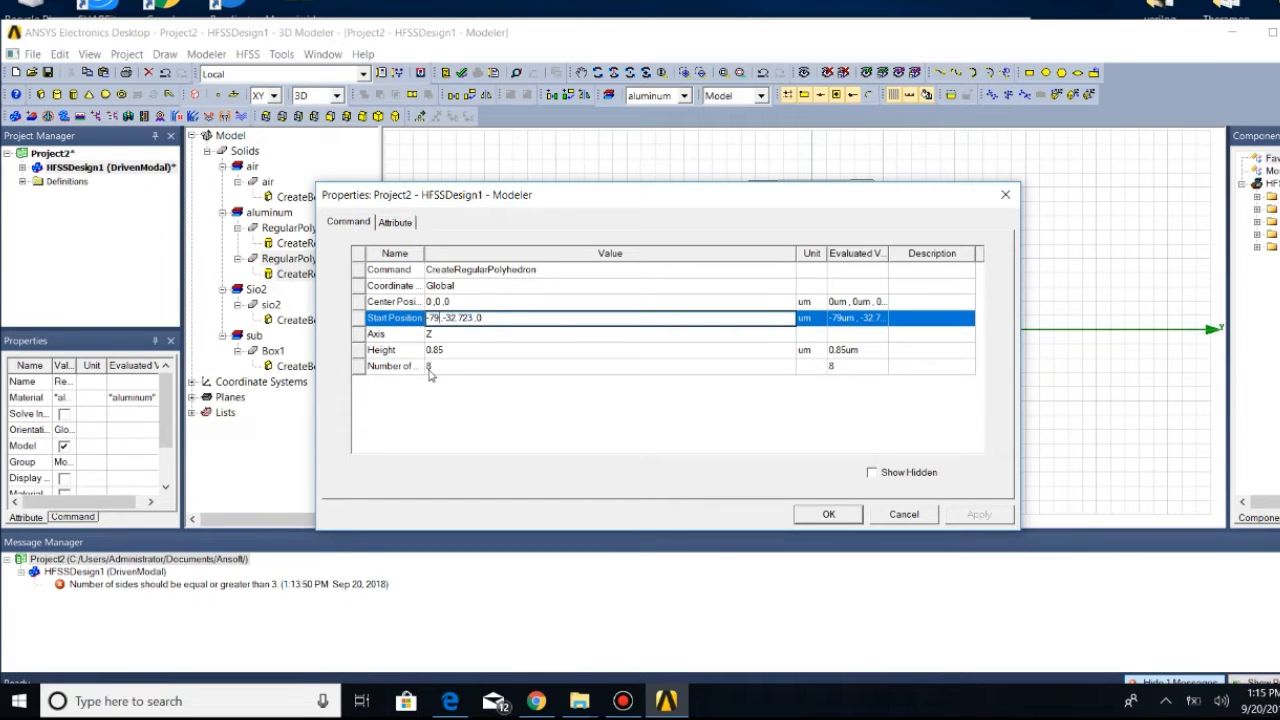
{"action": "left_click", "coordinate": [829, 515]}
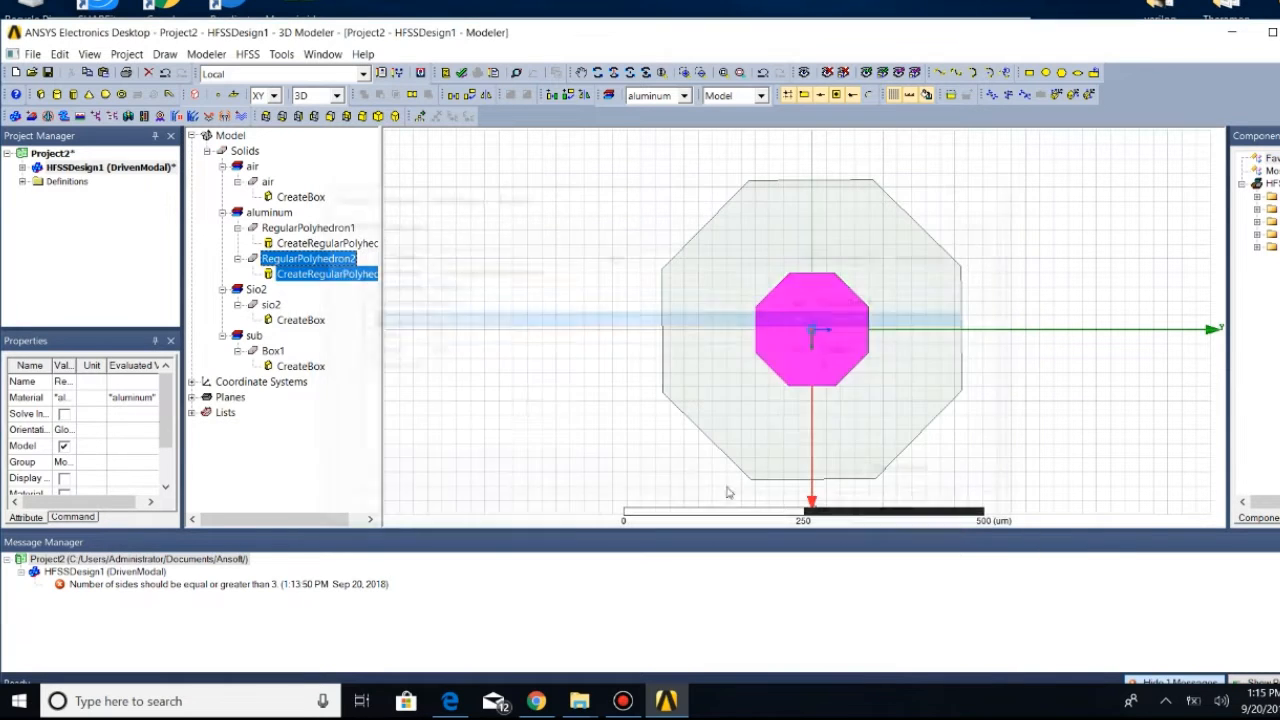
{"action": "left_click", "coordinate": [330, 228]}
{"action": "right_click", "coordinate": [335, 228]}
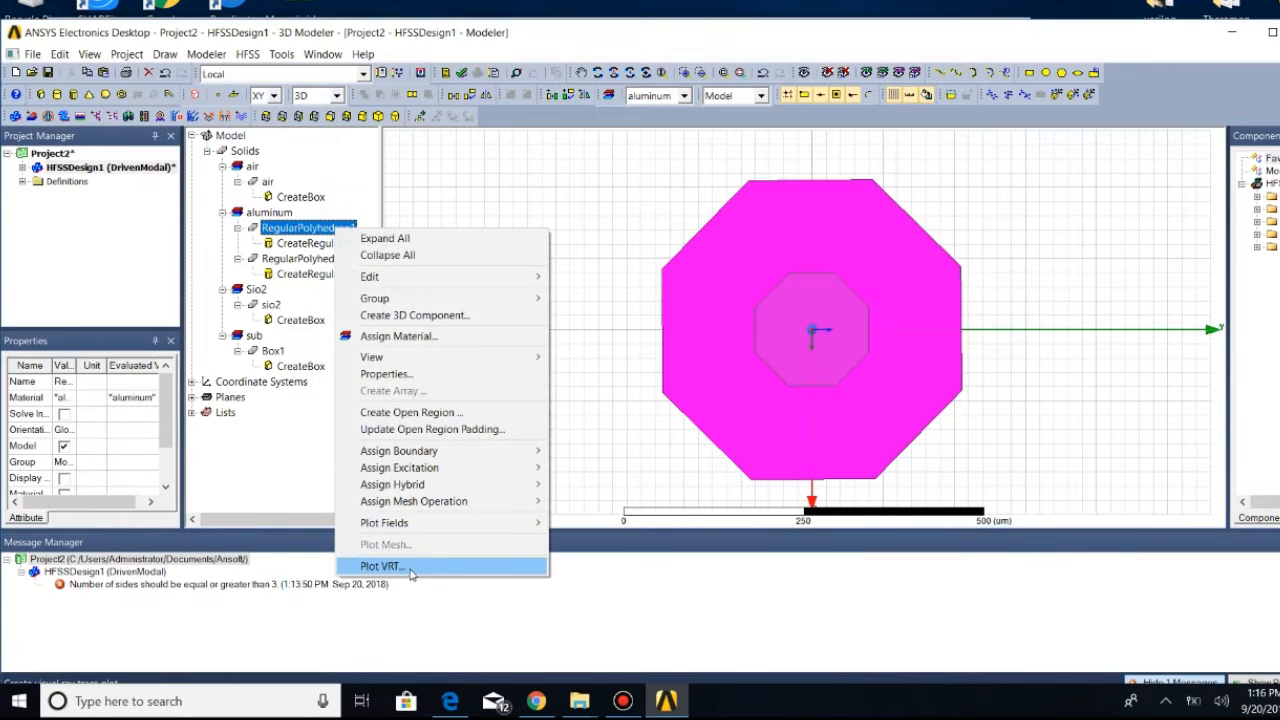
{"action": "left_click", "coordinate": [423, 376]}
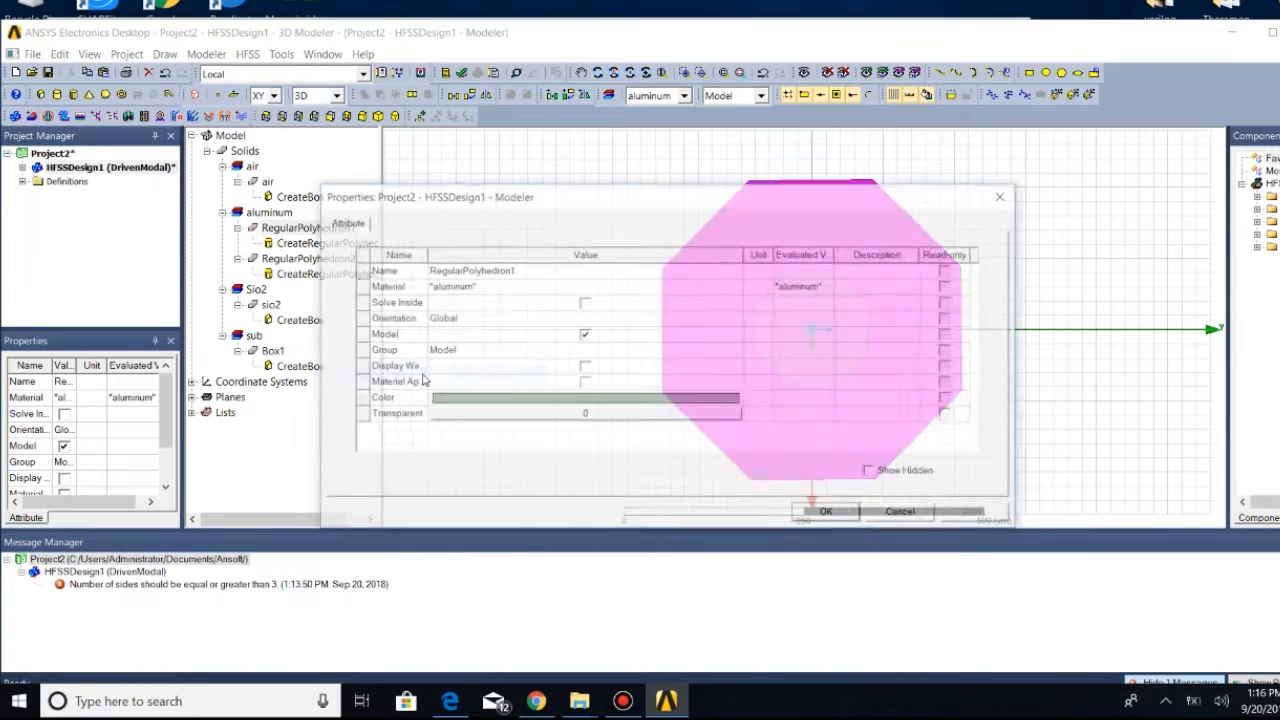
{"action": "left_click", "coordinate": [903, 516]}
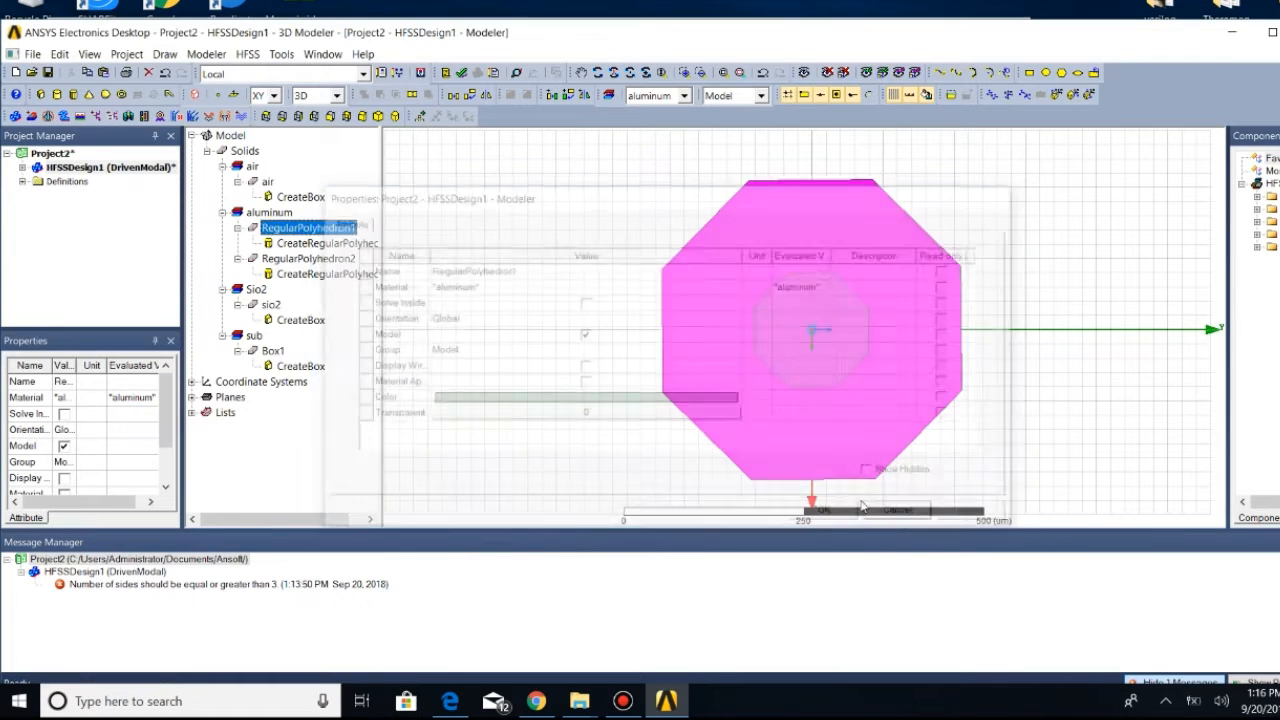
Correct the start position of RegularPolyhedron1 to -85,-35.208,0 um in its creation properties
{"action": "left_click", "coordinate": [343, 244]}
{"action": "right_click", "coordinate": [343, 244]}
{"action": "left_click", "coordinate": [376, 295]}
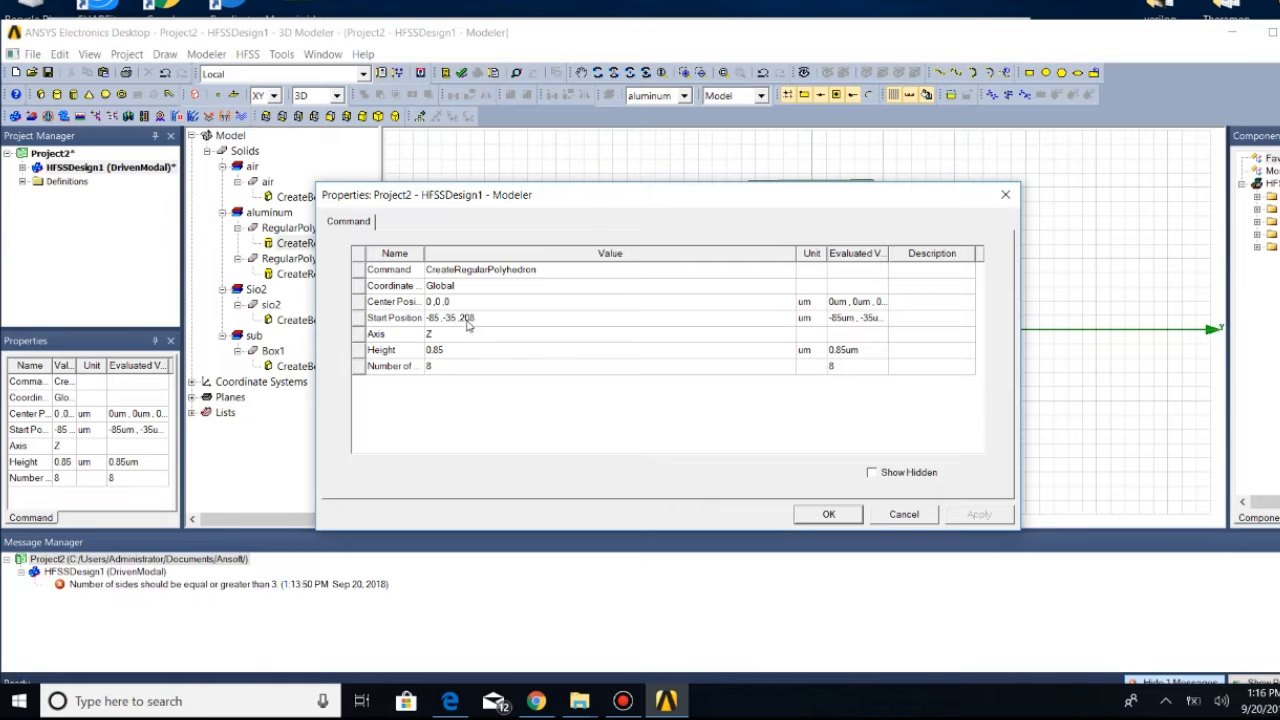
{"action": "left_click", "coordinate": [464, 320]}
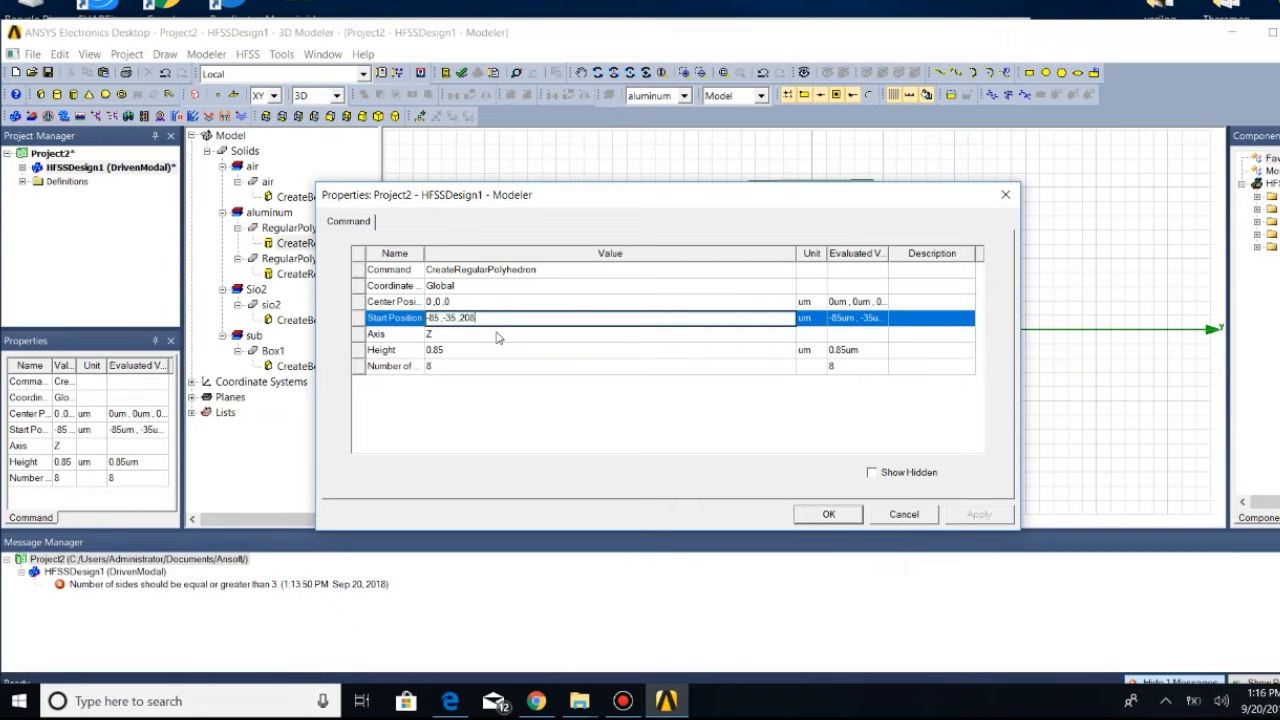
{"action": "key", "text": "BackSpace"}
{"action": "key", "text": "BackSpace"}
{"action": "key", "text": "BackSpace"}
{"action": "type", "text": ","}
{"action": "left_click", "coordinate": [822, 515]}
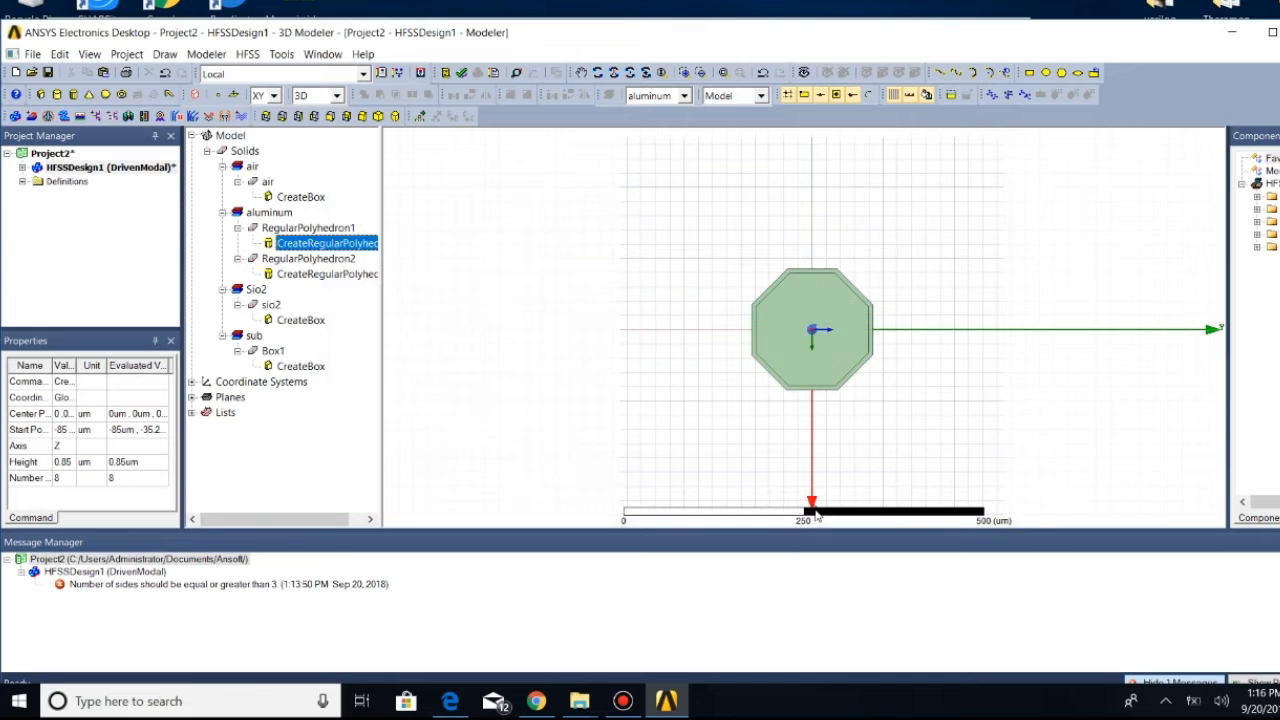
Subtract RegularPolyhedron2 from RegularPolyhedron1 without cloning the tool object, forming an octagonal ring
{"action": "left_click", "coordinate": [723, 72]}
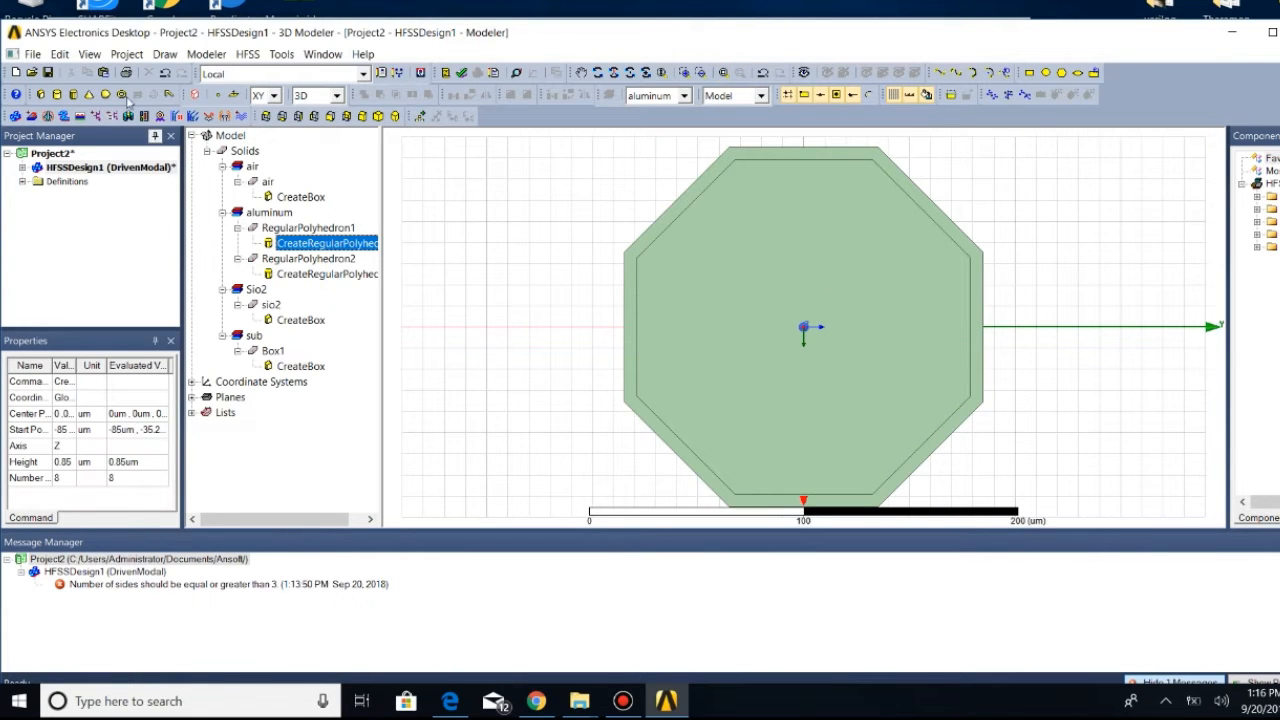
{"action": "left_click", "coordinate": [60, 54]}
{"action": "mouse_move", "coordinate": [180, 301]}
{"action": "left_click", "coordinate": [321, 534]}
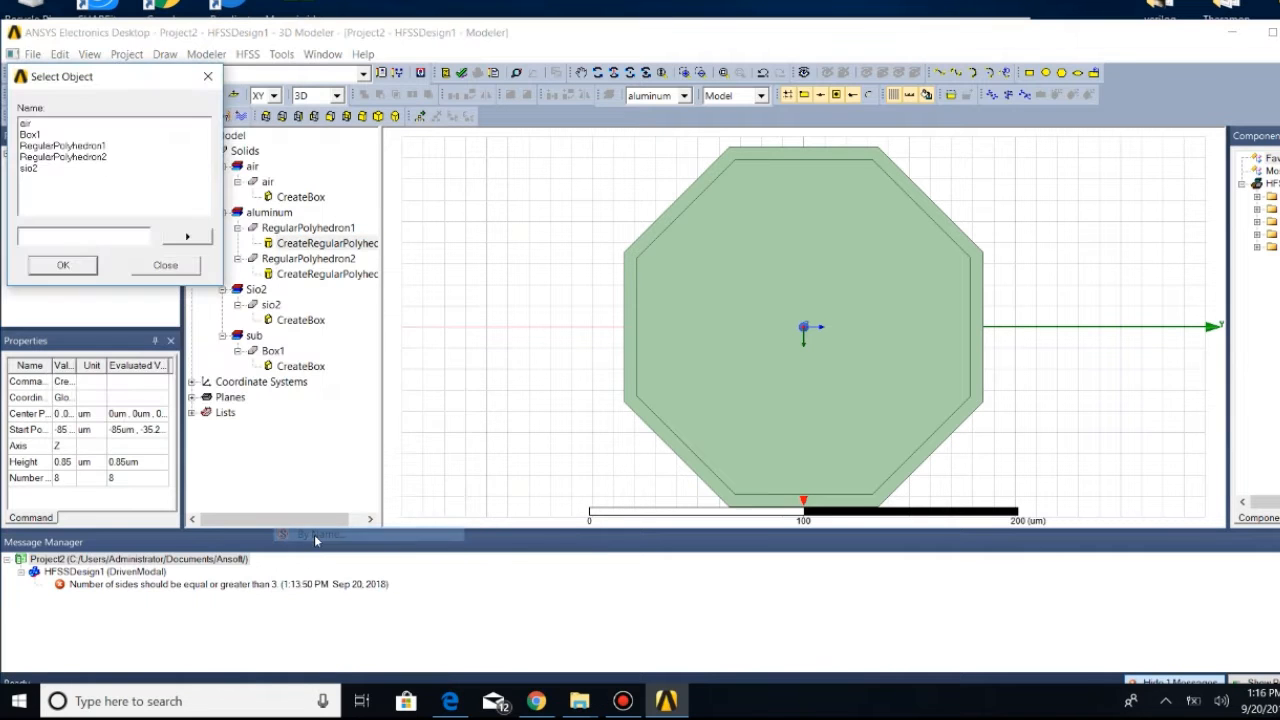
{"action": "left_click", "coordinate": [78, 147]}
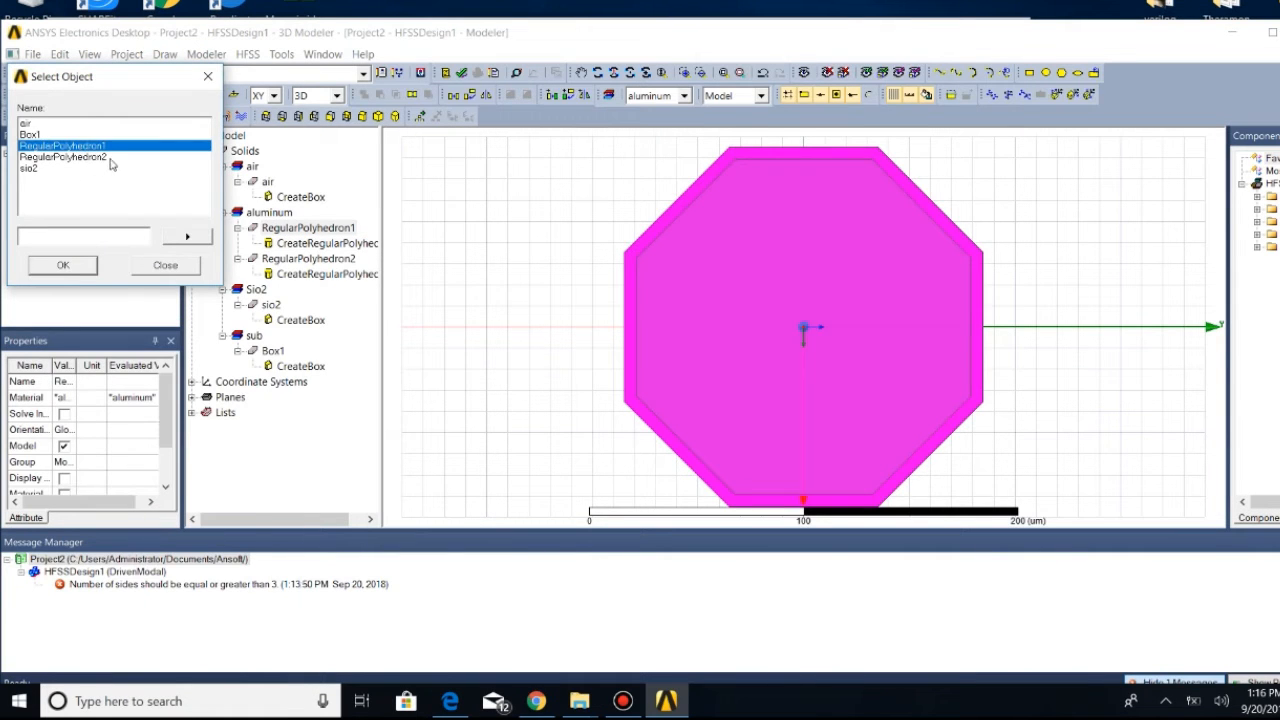
{"action": "left_click", "coordinate": [62, 157], "text": "ctrl"}
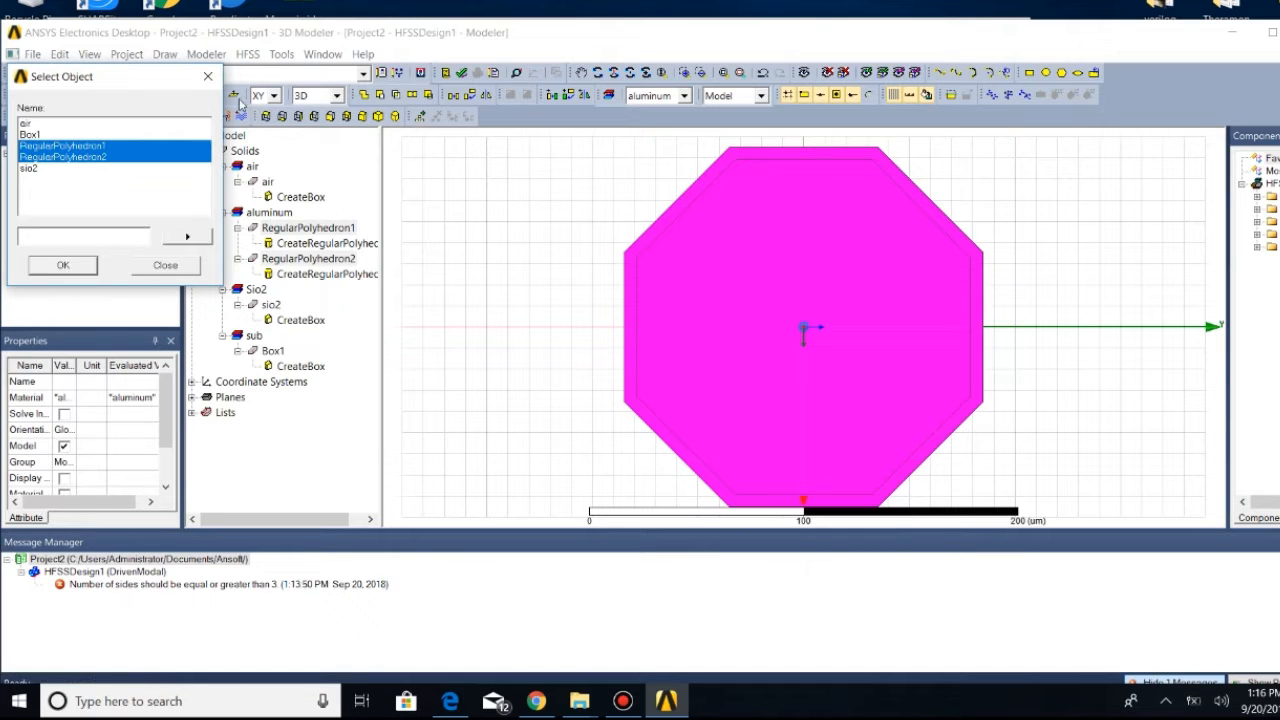
{"action": "left_click", "coordinate": [88, 272]}
{"action": "left_click", "coordinate": [206, 54]}
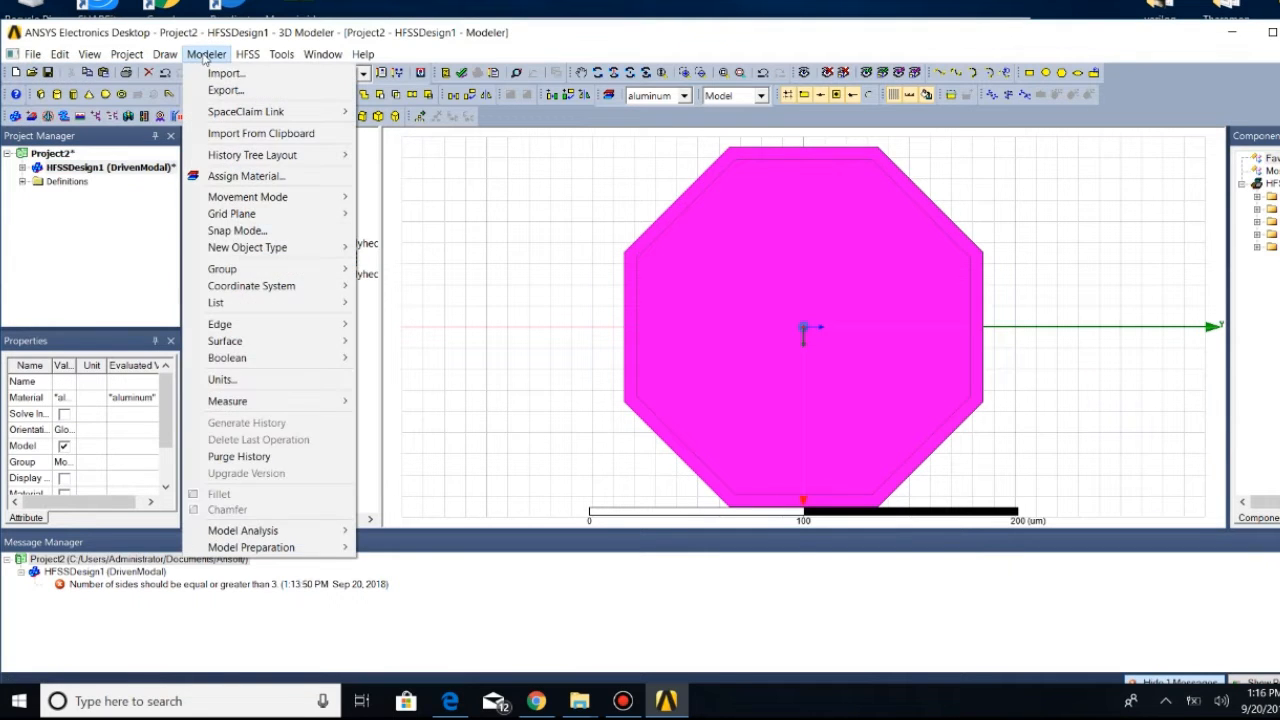
{"action": "mouse_move", "coordinate": [331, 367]}
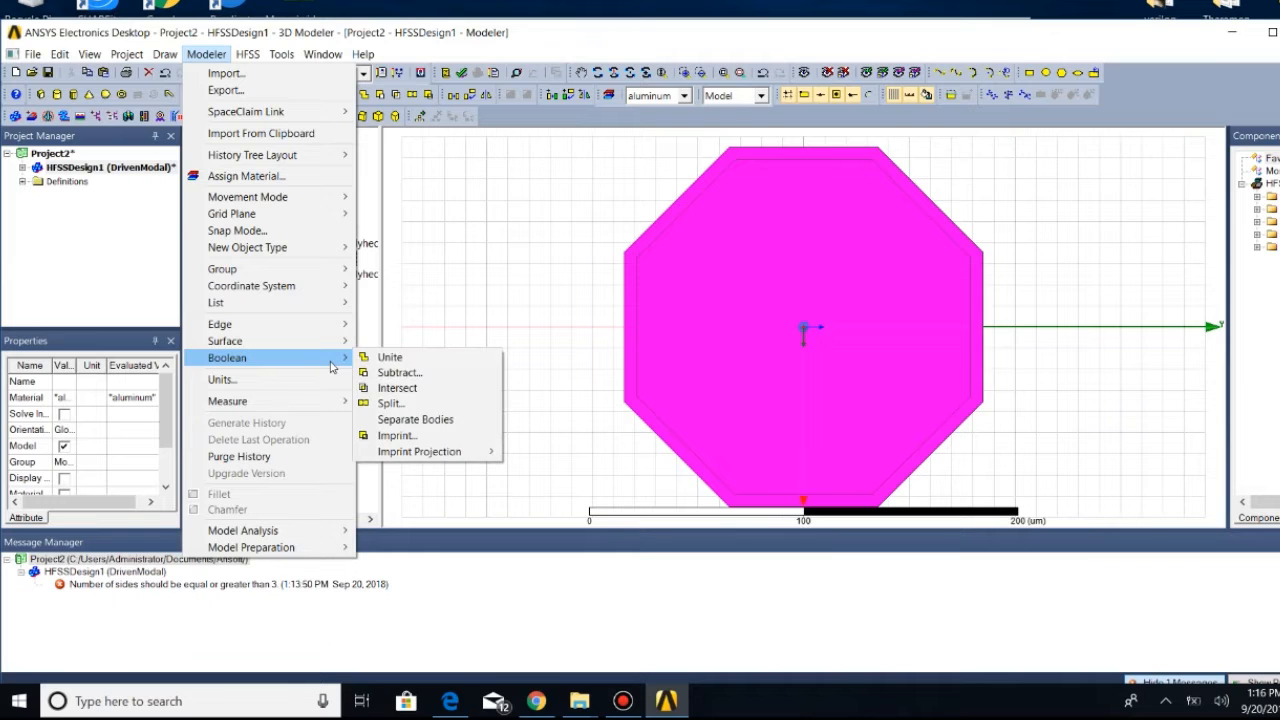
{"action": "left_click", "coordinate": [400, 373]}
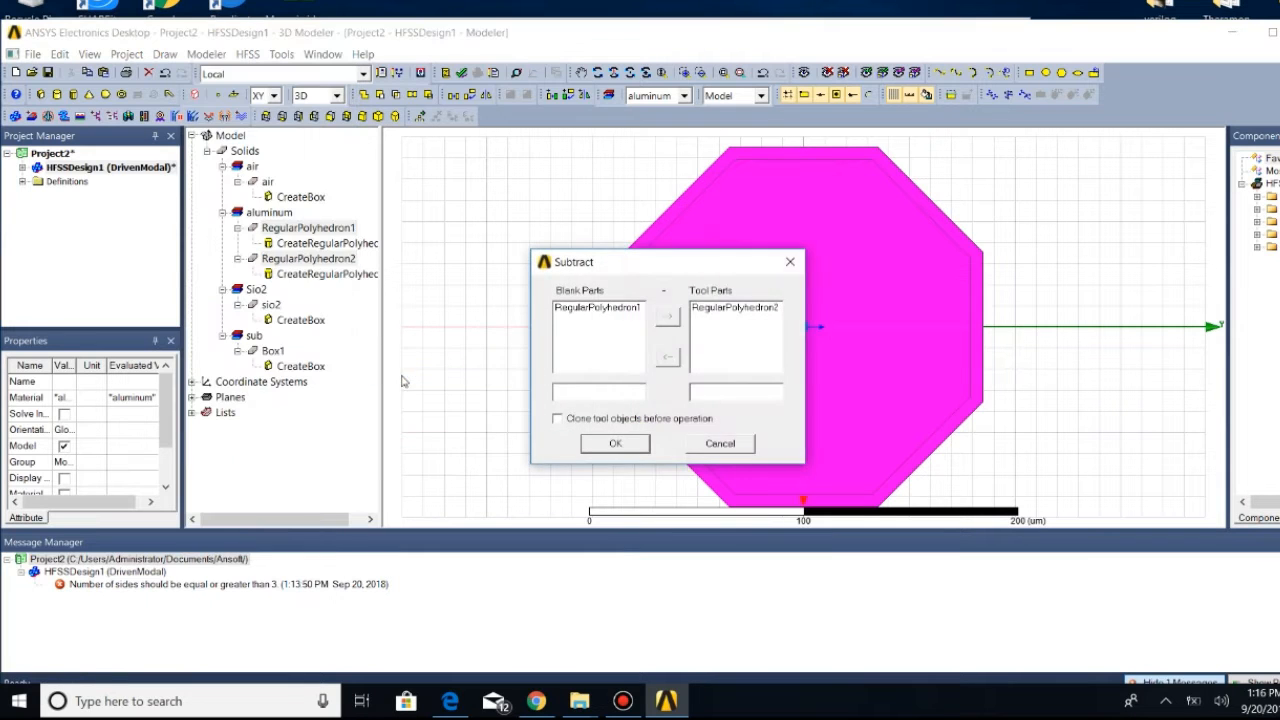
{"action": "left_click", "coordinate": [640, 445]}
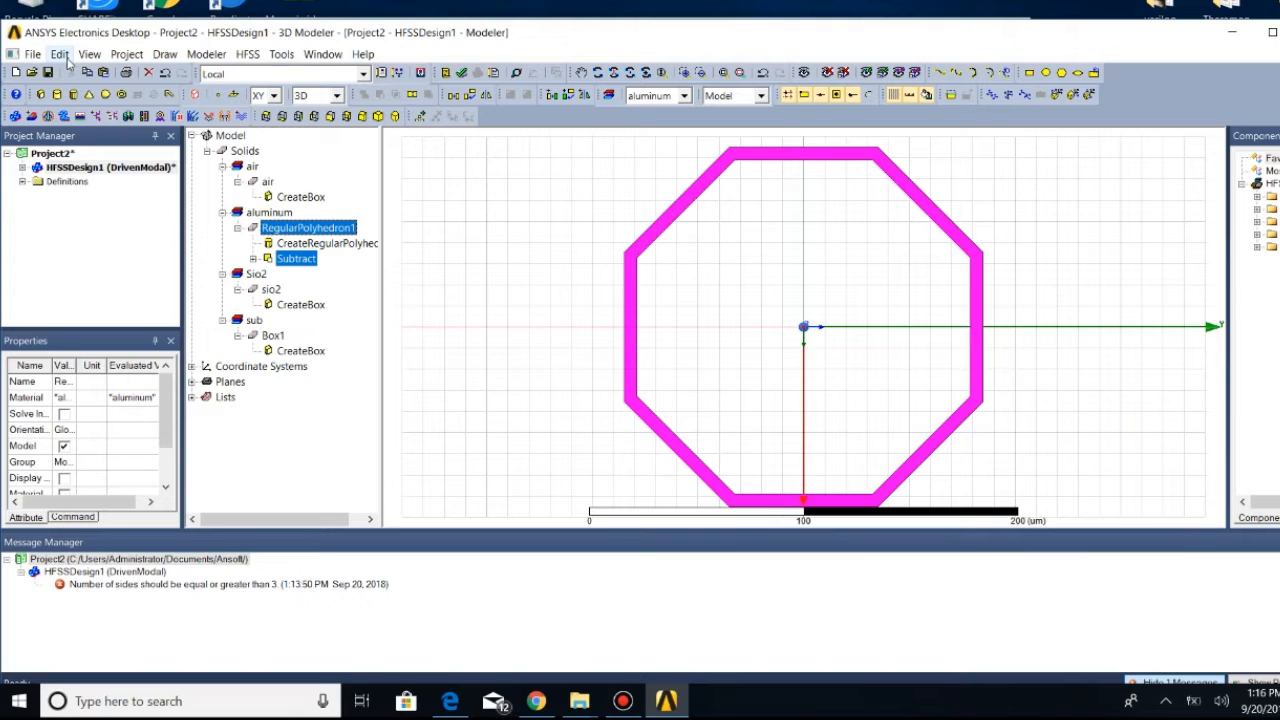
{"action": "left_click", "coordinate": [253, 259]}
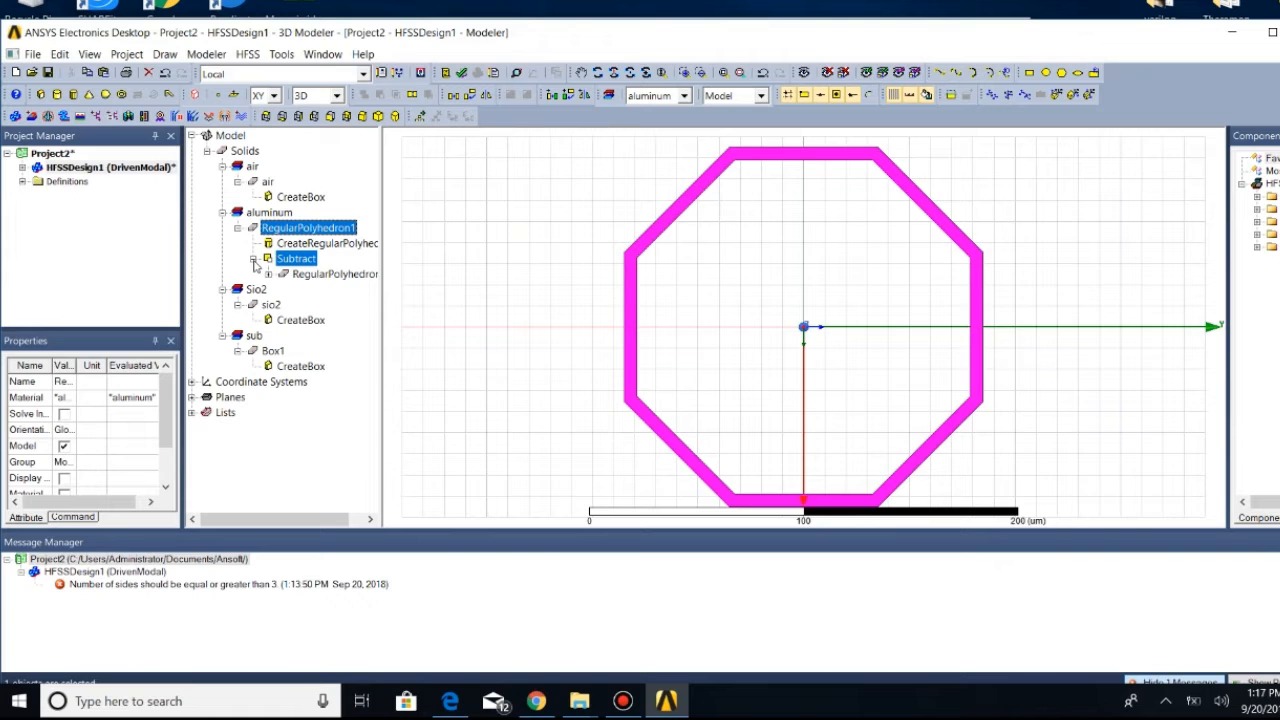
{"action": "left_click", "coordinate": [253, 259]}
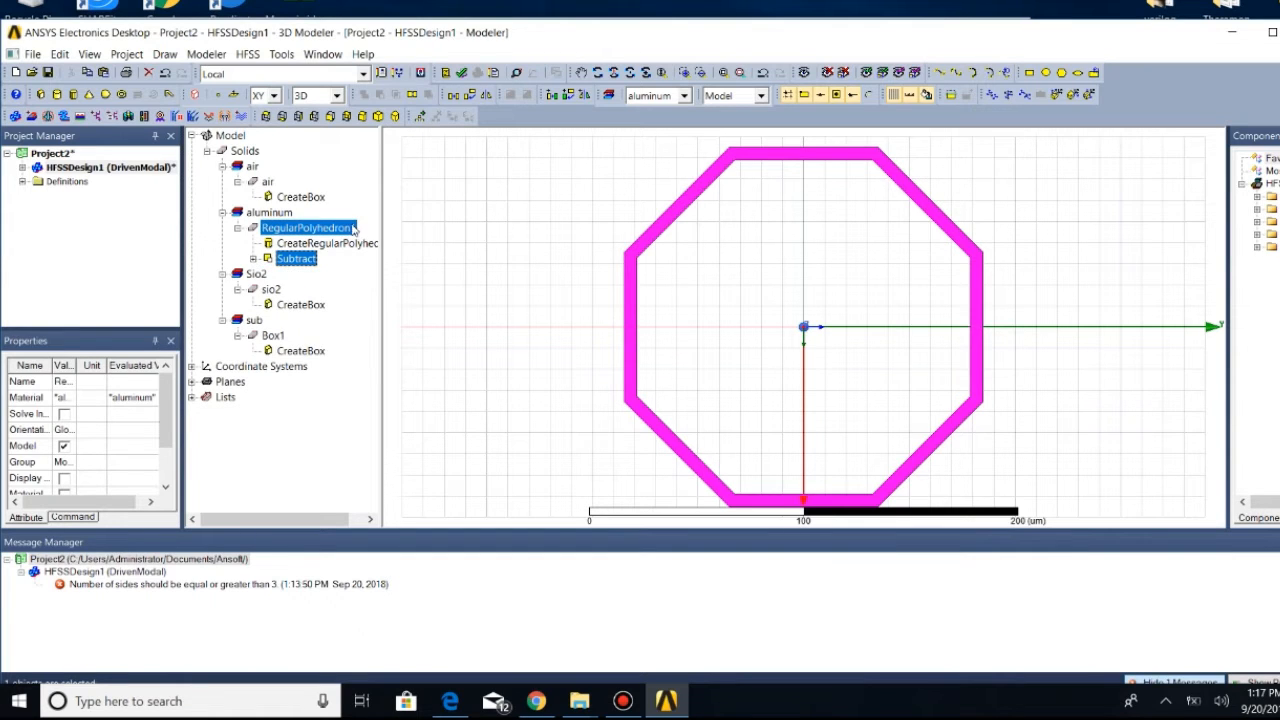
{"action": "left_click", "coordinate": [305, 260]}
Rename the subtracted aluminum octagonal ring as outerring
{"action": "left_click", "coordinate": [311, 232]}
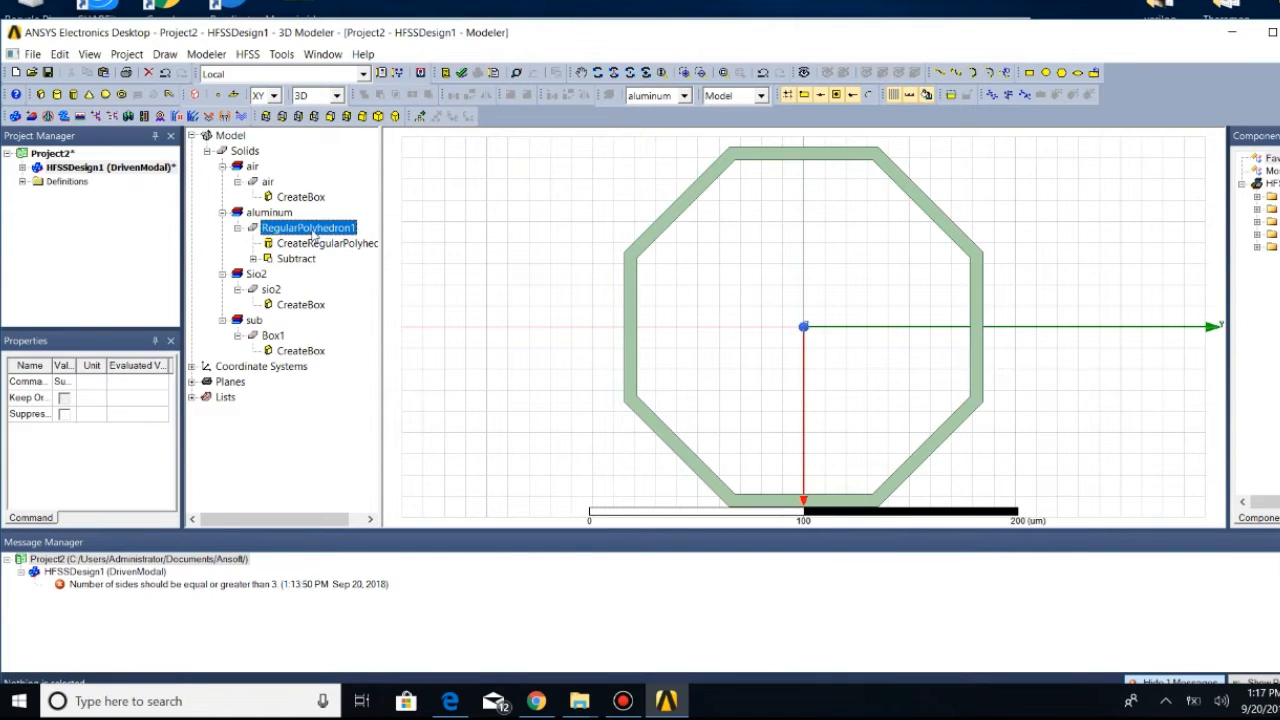
{"action": "right_click", "coordinate": [313, 232]}
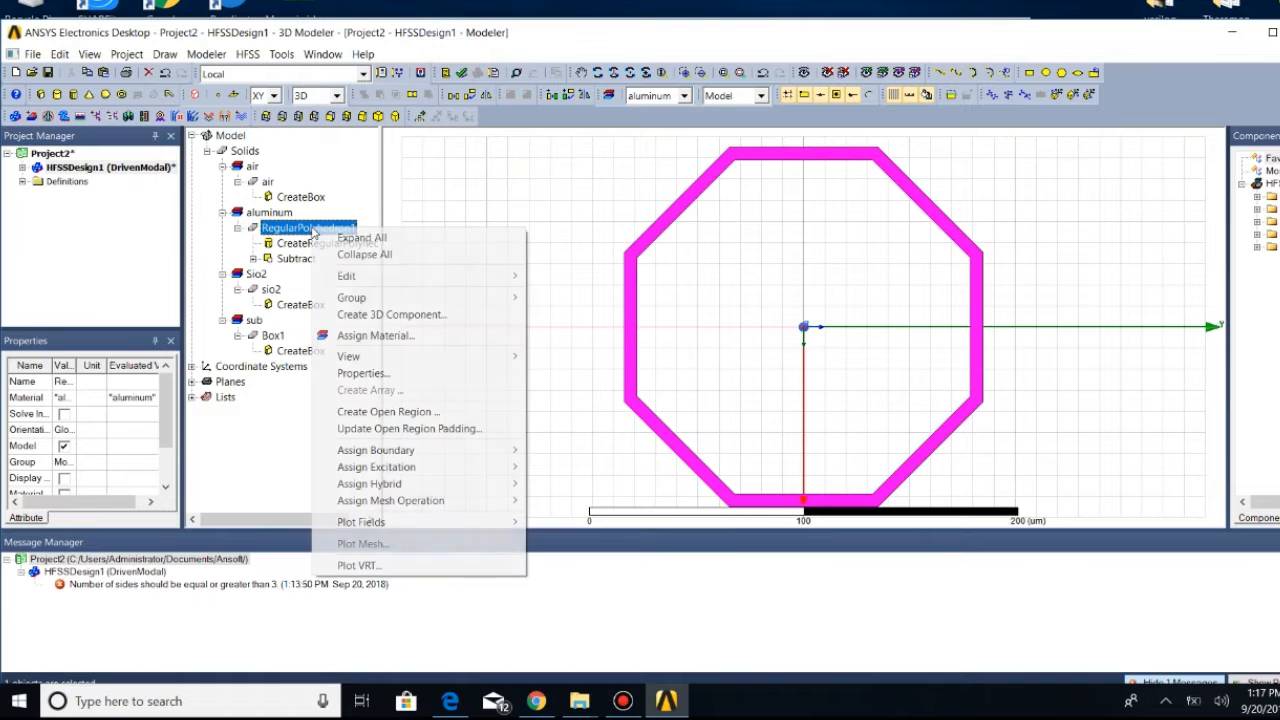
{"action": "left_click", "coordinate": [374, 373]}
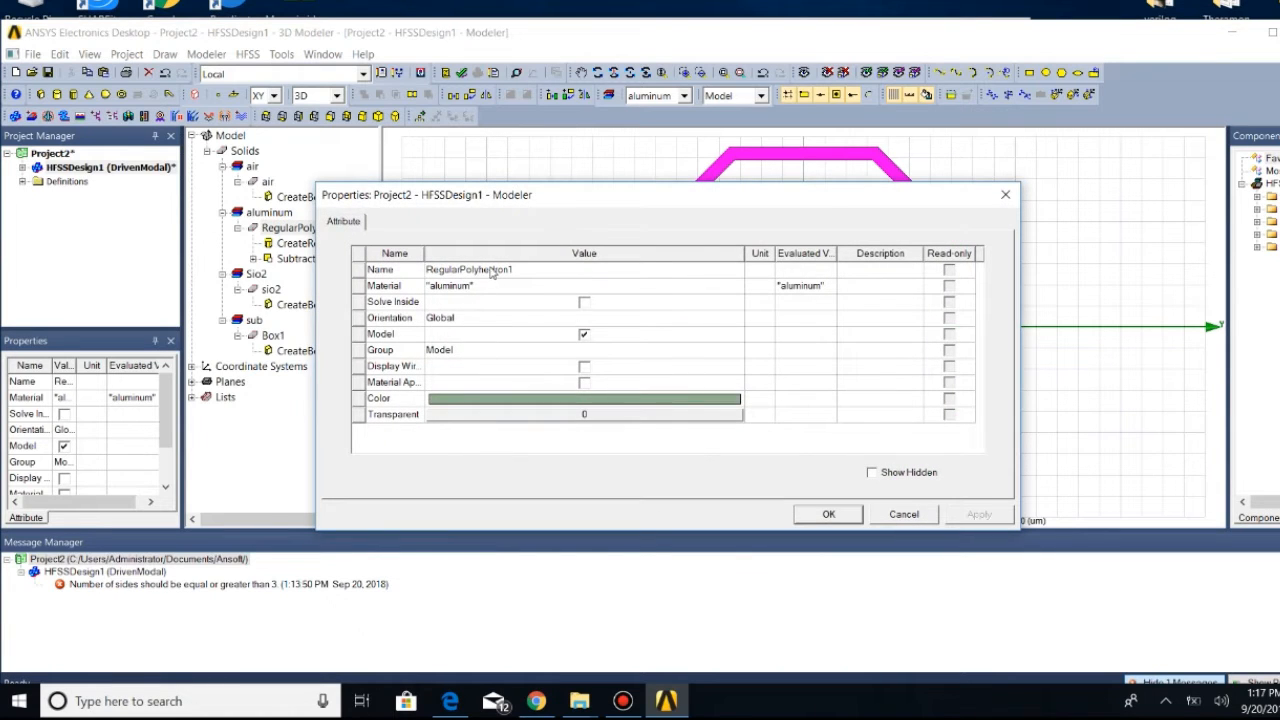
{"action": "left_click", "coordinate": [490, 271]}
{"action": "type", "text": "ou"}
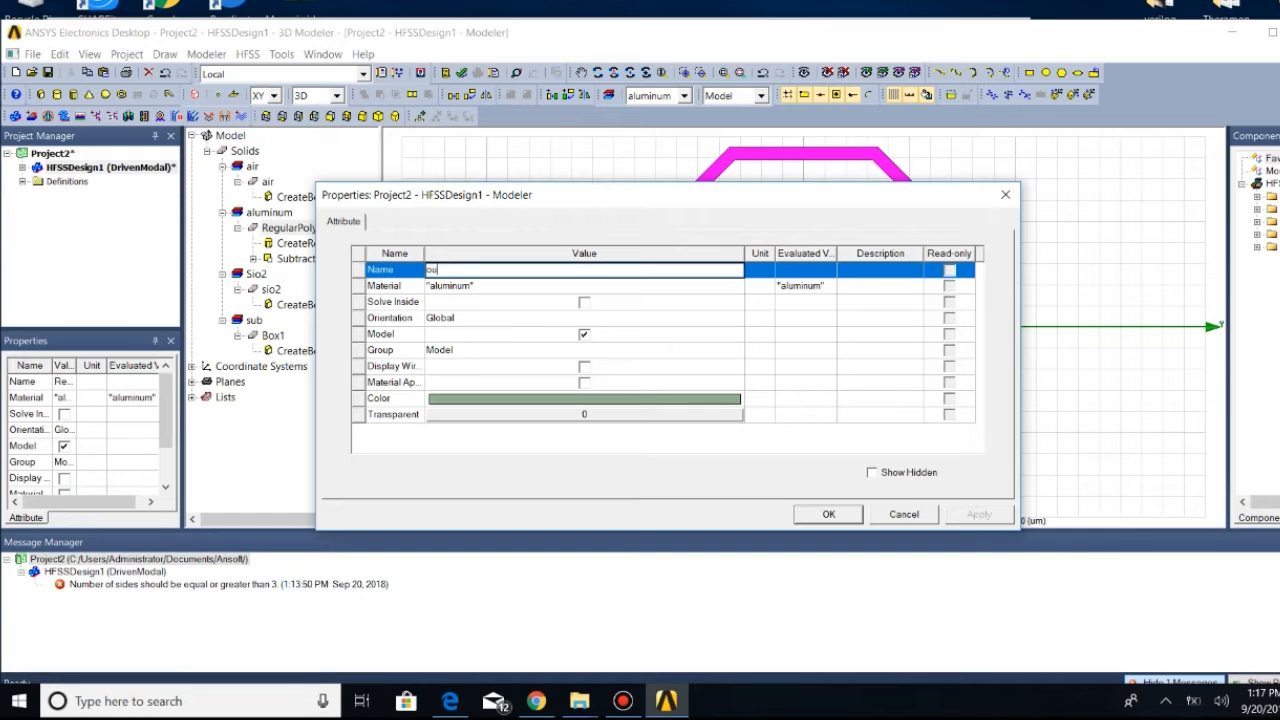
{"action": "type", "text": "terring"}
{"action": "left_click", "coordinate": [829, 514]}
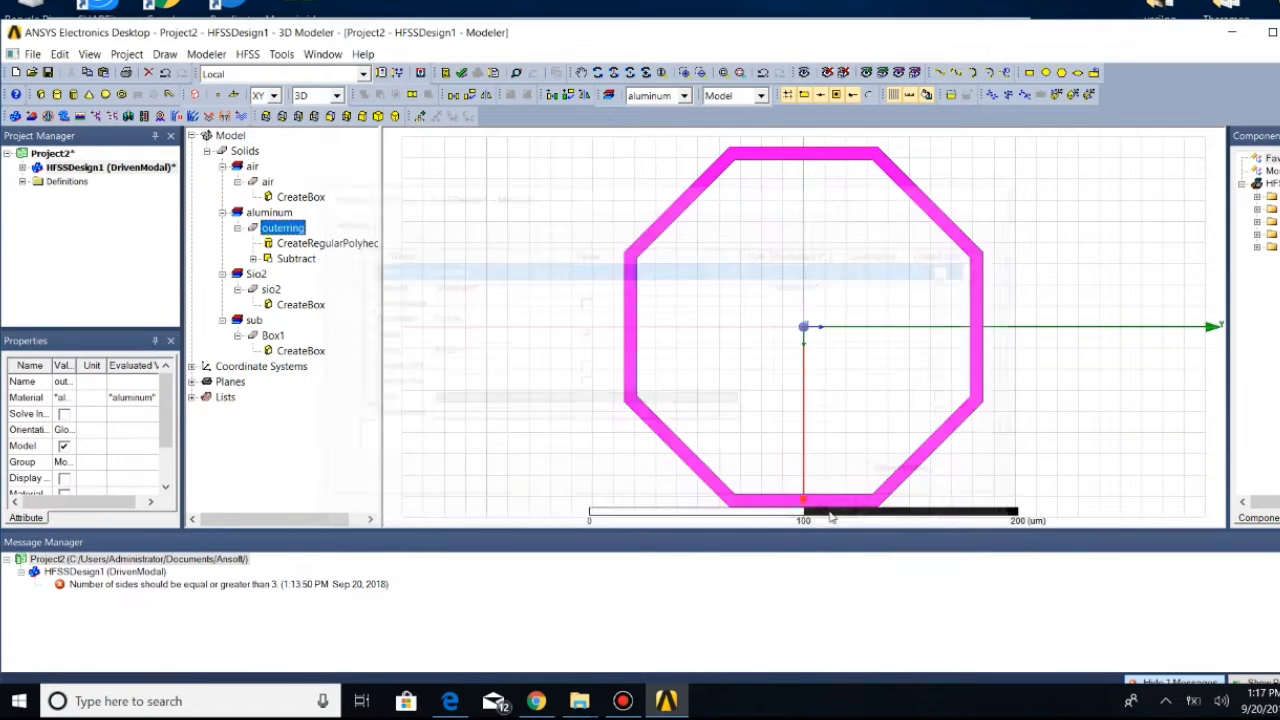
Draw another zero-height regular polyhedron with 8 segments, centered at about -60,-160,0 um and starting at about -20,-130,0 um
{"action": "left_click", "coordinate": [164, 55]}
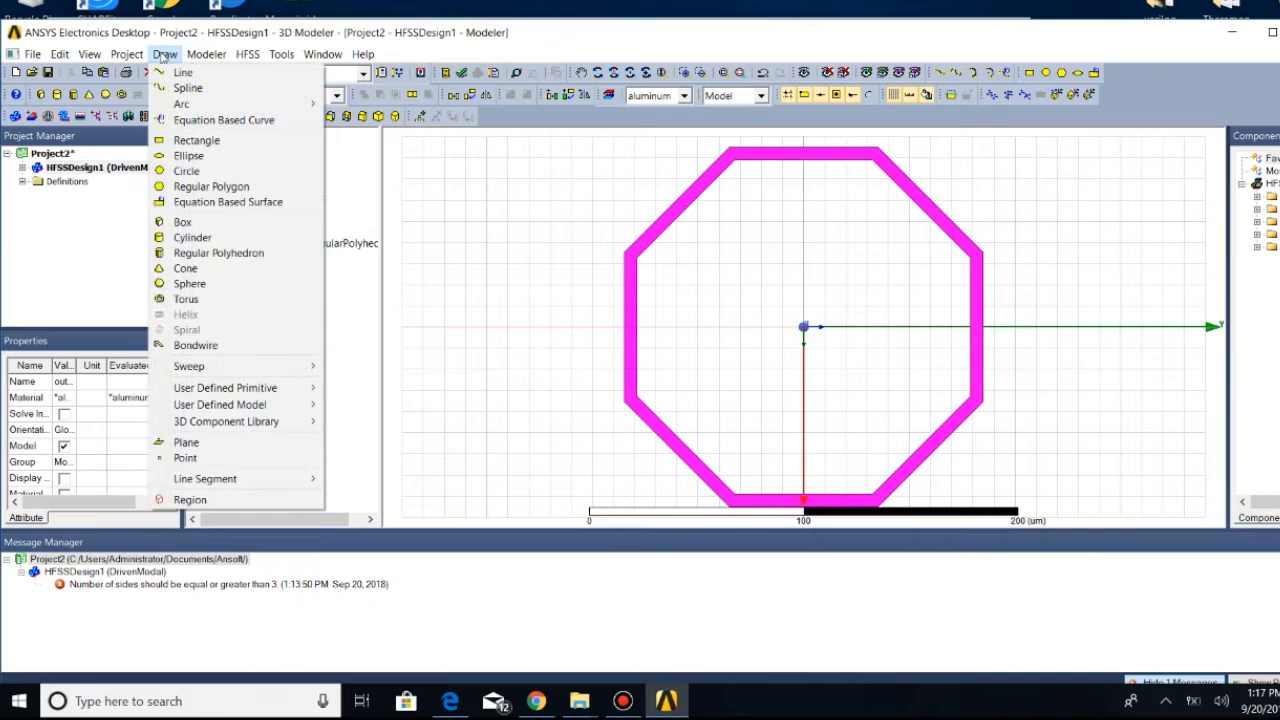
{"action": "left_click", "coordinate": [218, 253]}
{"action": "left_click", "coordinate": [465, 203]}
{"action": "left_click", "coordinate": [520, 280]}
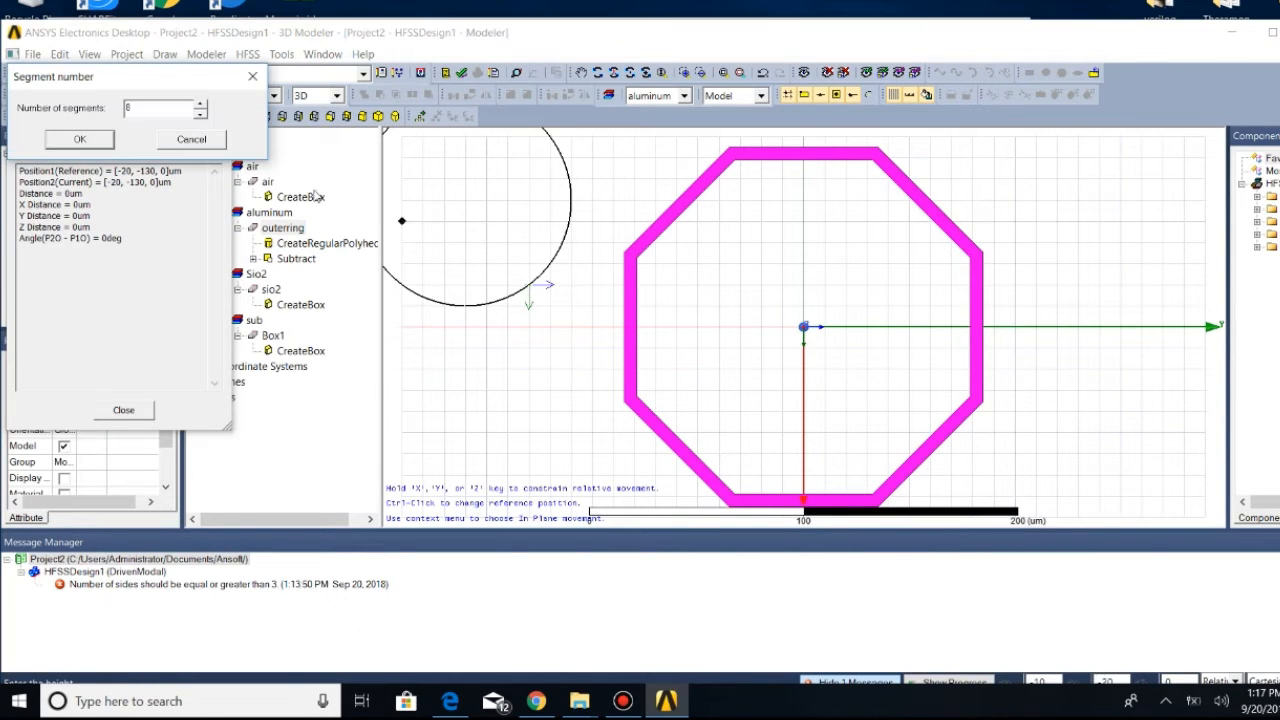
{"action": "left_click", "coordinate": [90, 139]}
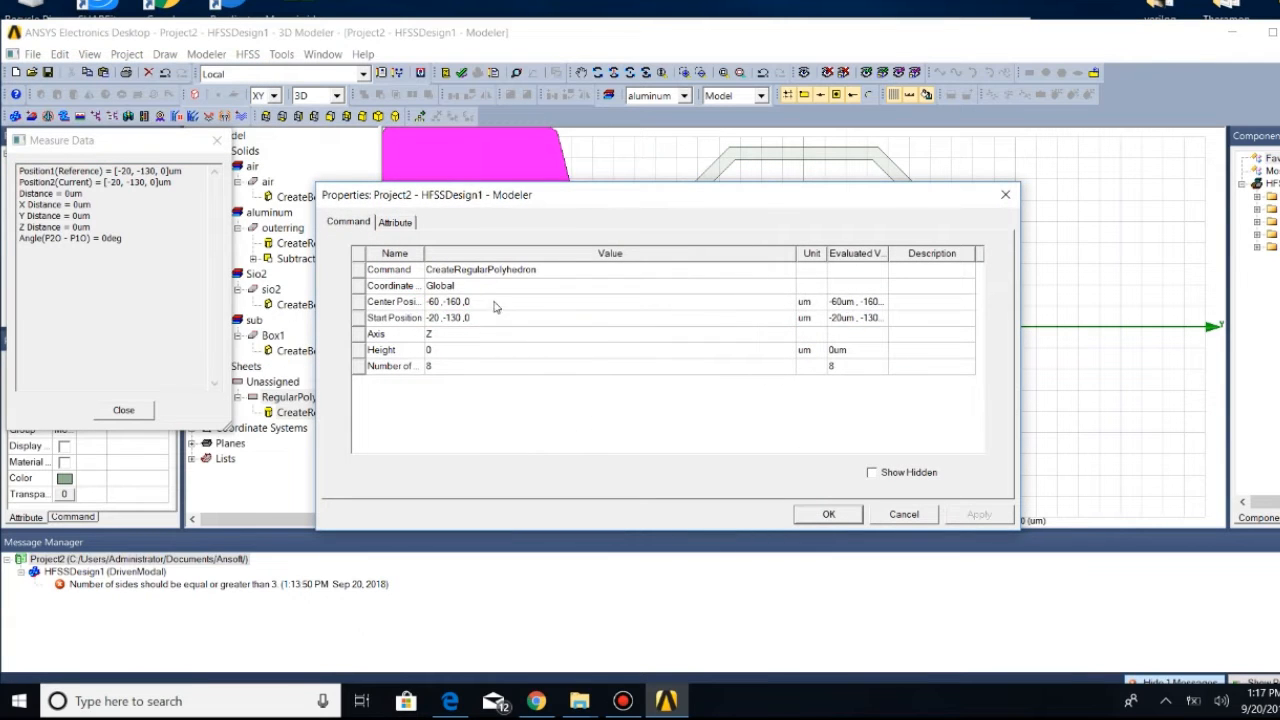
Set the new polyhedron's center position to 0,0,0 um, start position to -76,-31.48,0 um and height to 0.85 um
{"action": "left_click", "coordinate": [491, 303]}
{"action": "key", "text": "BackSpace"}
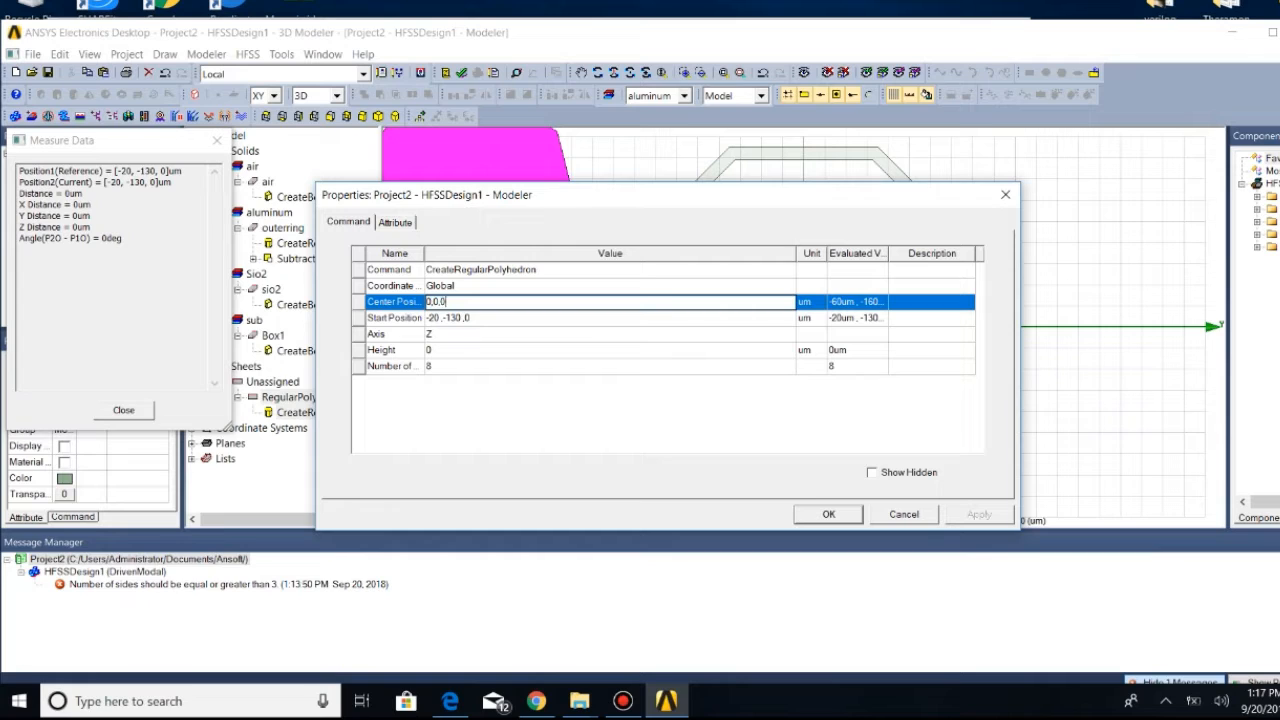
{"action": "type", "text": "0,0,0"}
{"action": "left_click", "coordinate": [491, 313]}
{"action": "key", "text": "BackSpace"}
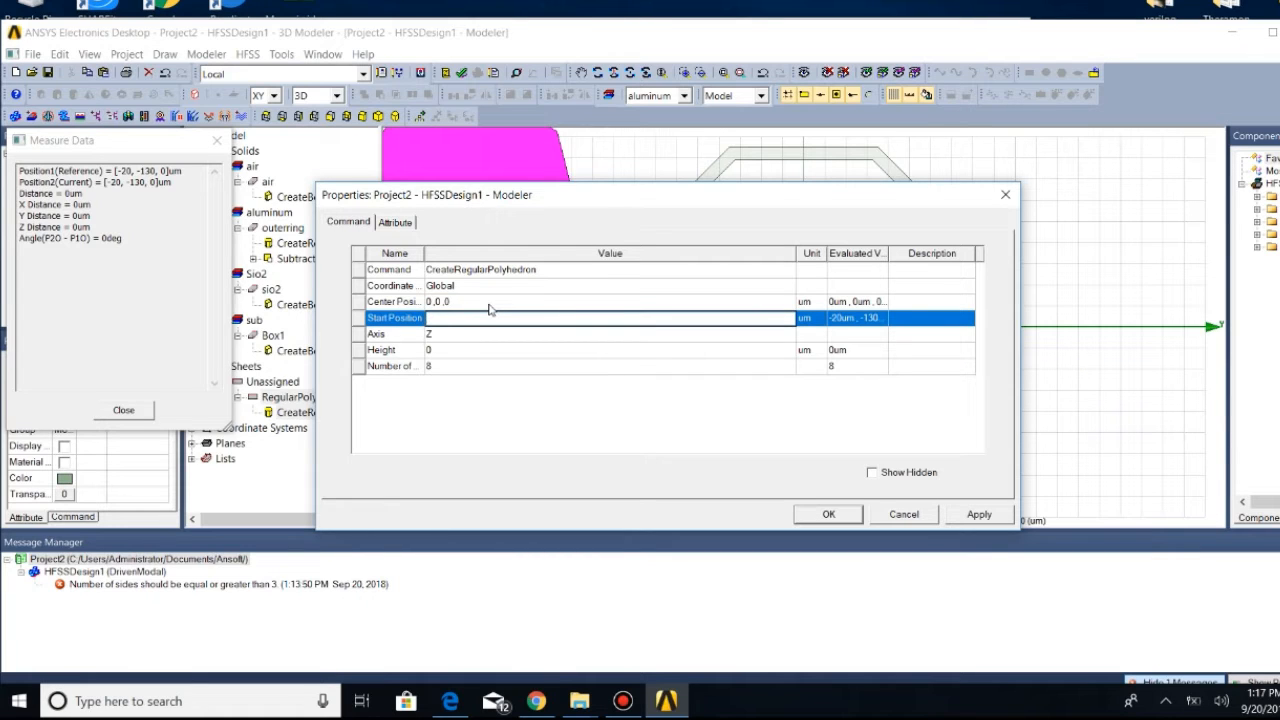
{"action": "type", "text": "-76,-31.48"}
{"action": "key", "text": "Tab"}
{"action": "key", "text": "Tab"}
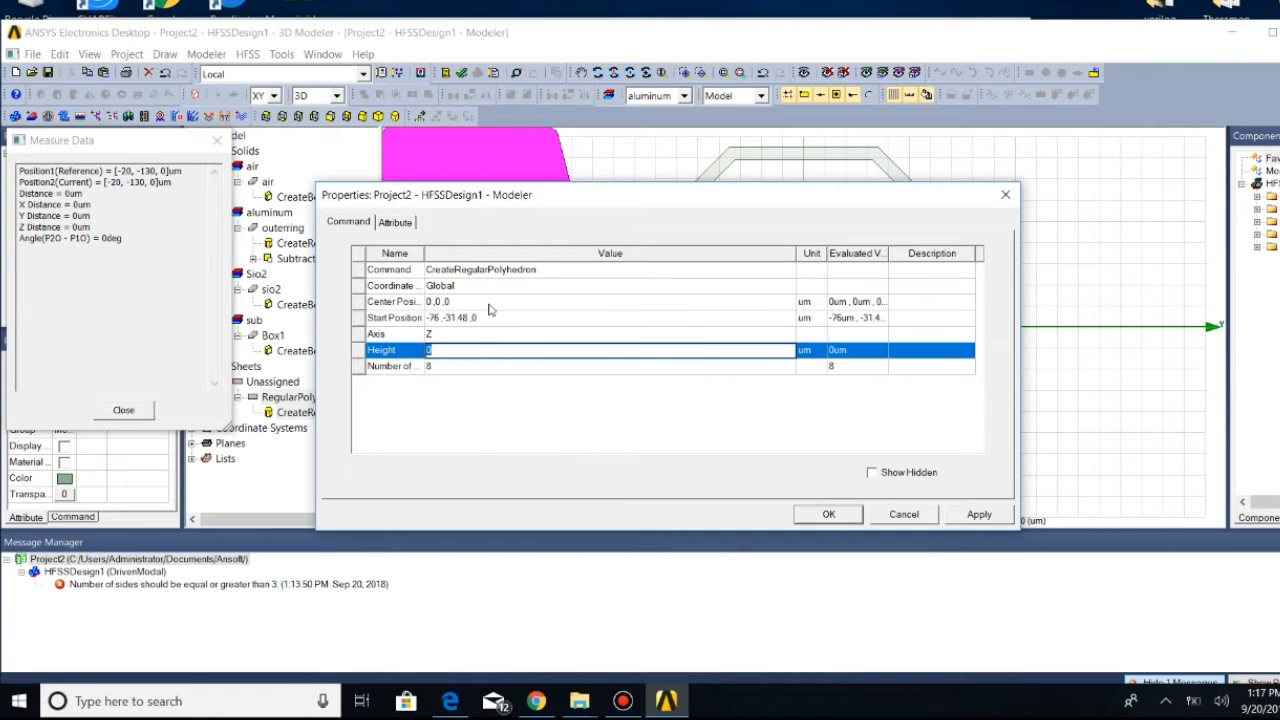
{"action": "type", "text": "0.85"}
{"action": "left_click", "coordinate": [838, 516]}
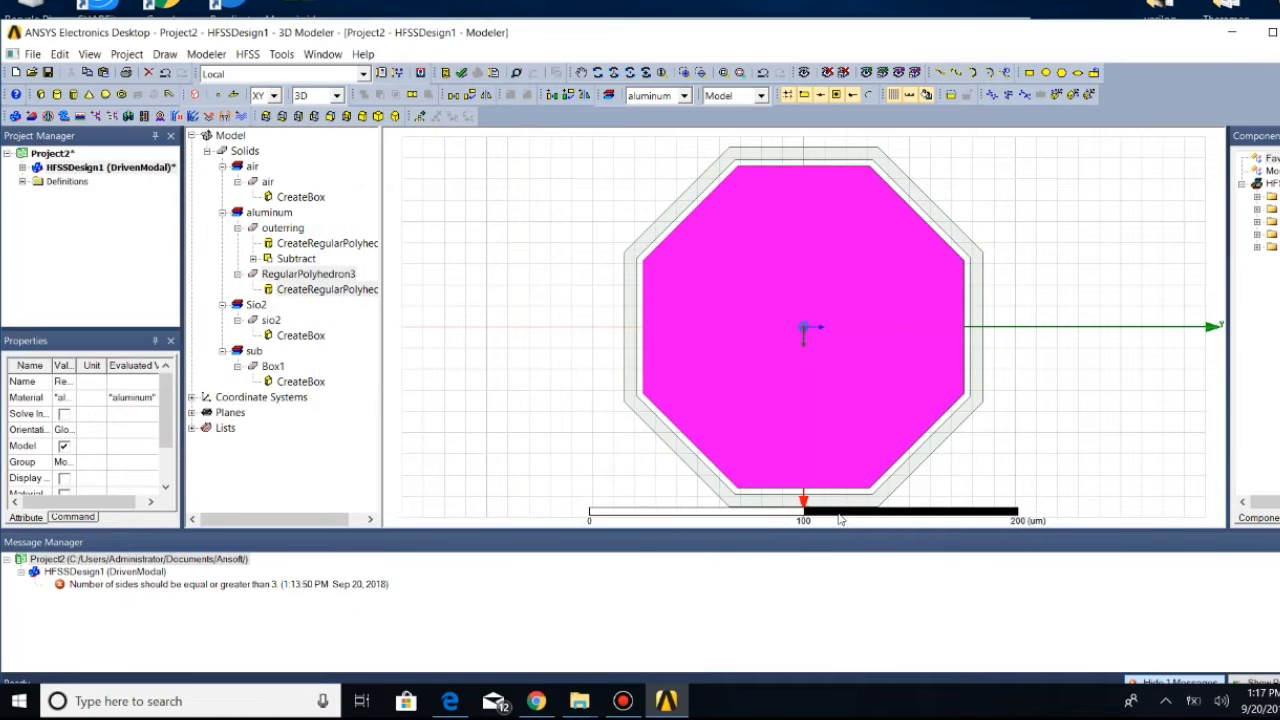
{"action": "left_click", "coordinate": [165, 54]}
{"action": "left_click", "coordinate": [205, 183]}
{"action": "left_click", "coordinate": [445, 244]}
{"action": "left_click", "coordinate": [507, 327]}
{"action": "left_click", "coordinate": [86, 139]}
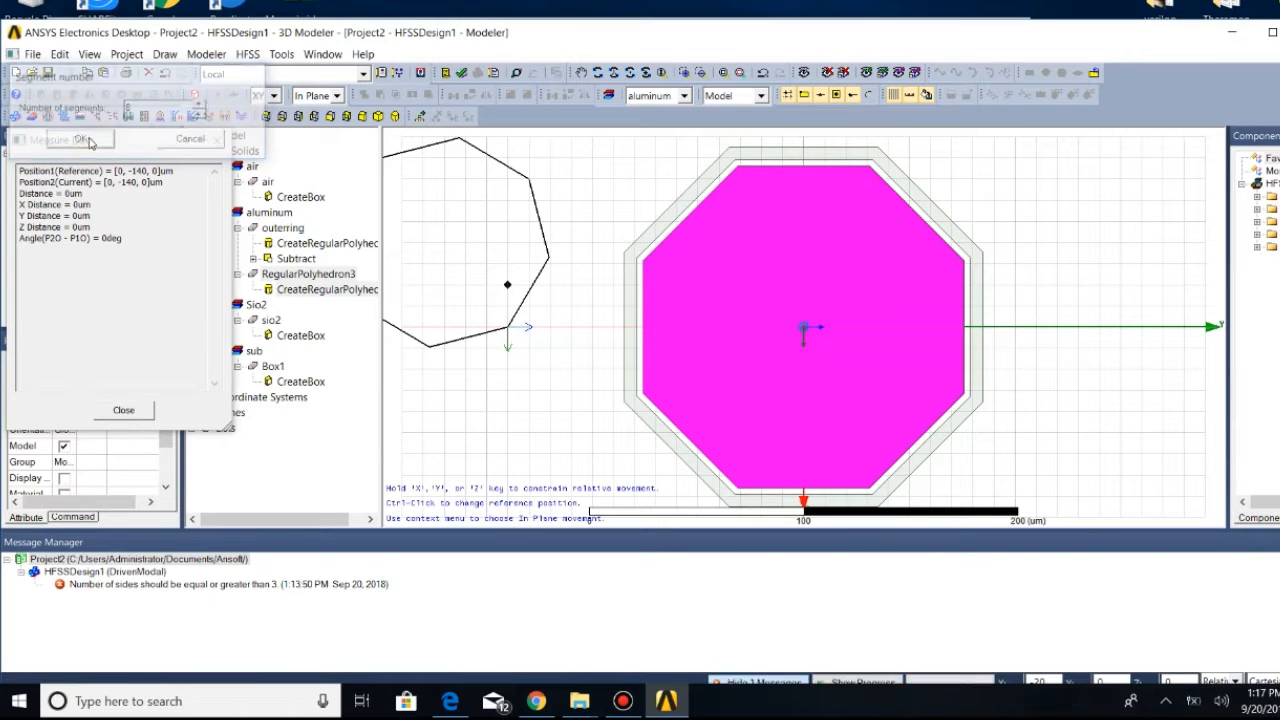
{"action": "left_click", "coordinate": [466, 302]}
{"action": "key", "text": "BackSpace"}
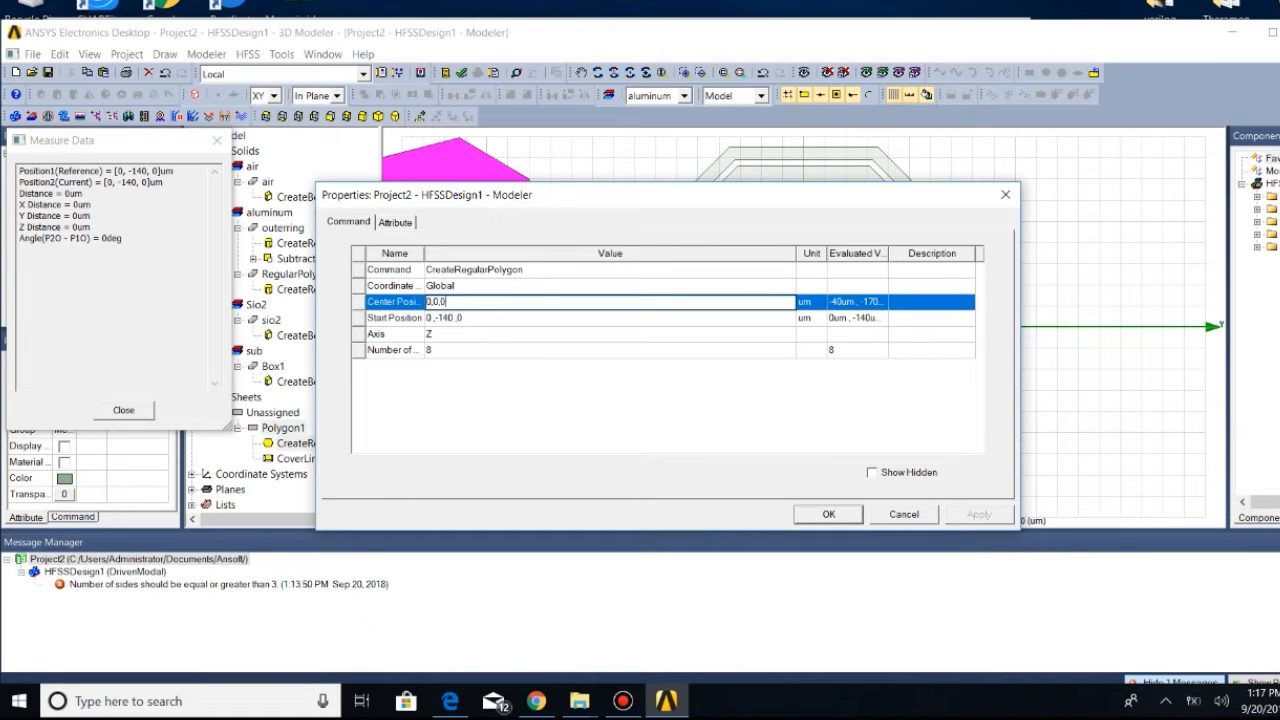
{"action": "key", "text": "Tab"}
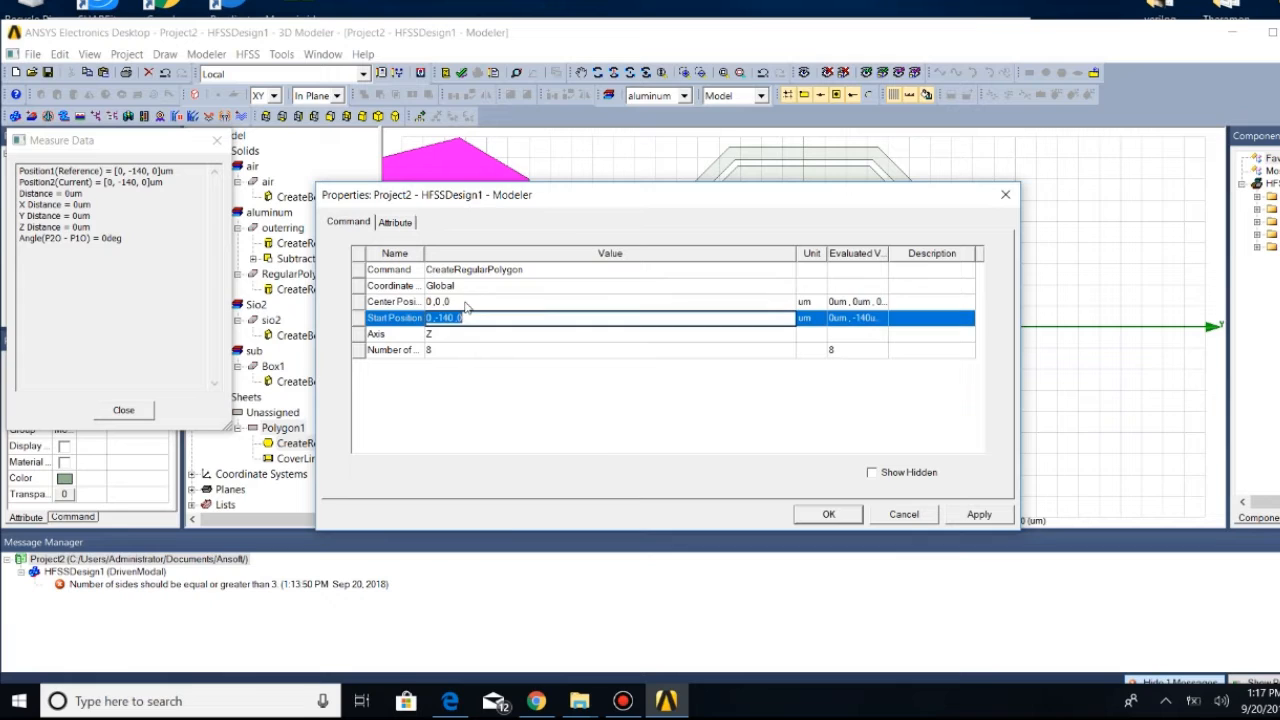
{"action": "key", "text": "BackSpace"}
{"action": "key", "text": "Return"}
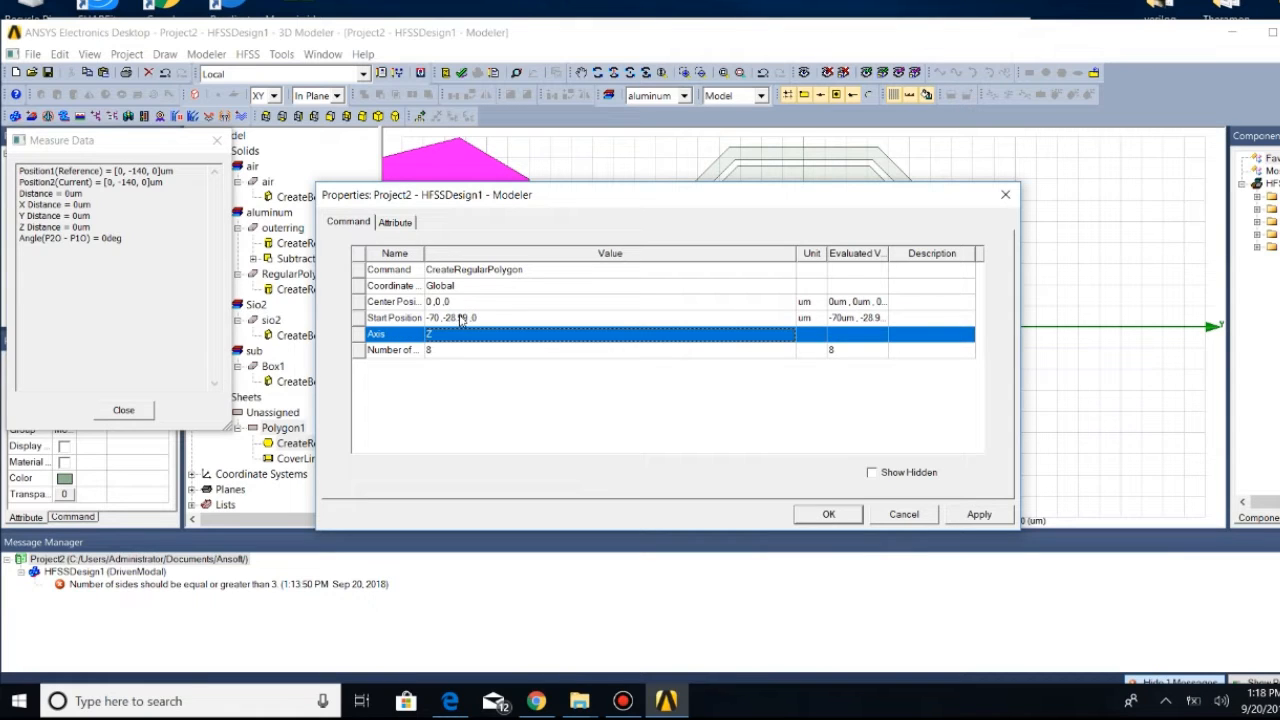
{"action": "key", "text": "Return"}
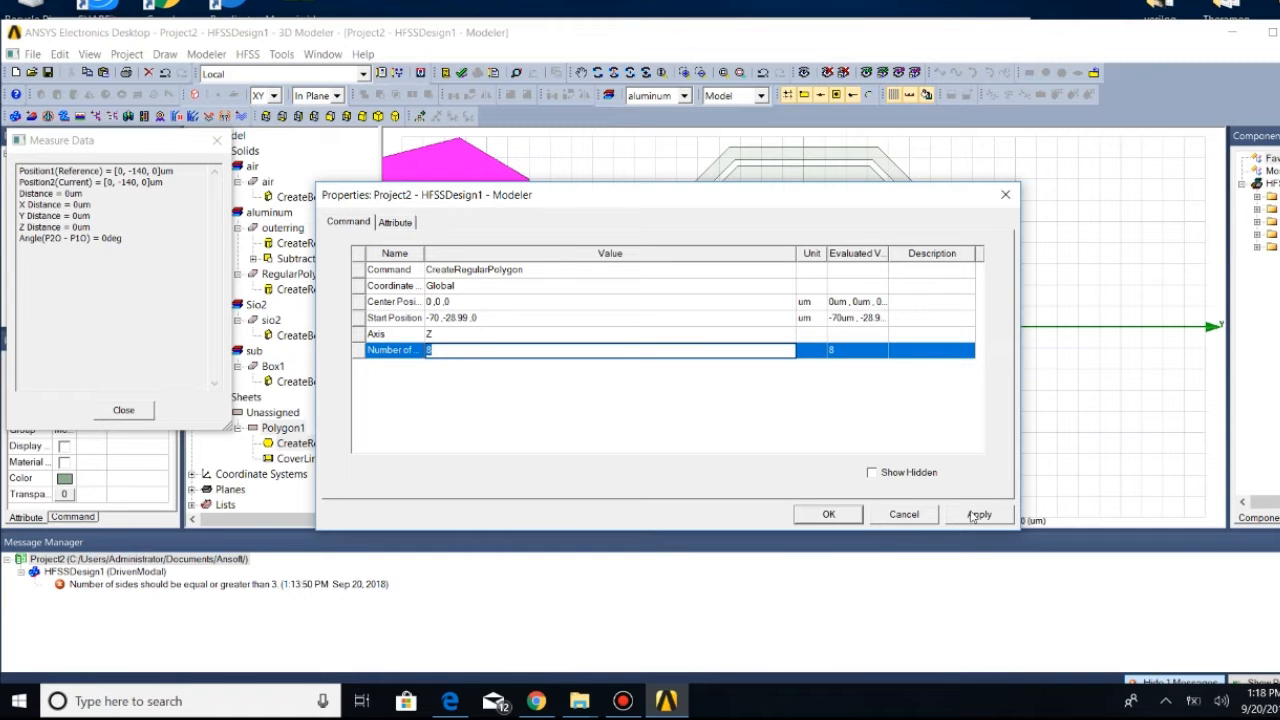
{"action": "left_click_drag", "start_coordinate": [486, 196], "coordinate": [372, 158]}
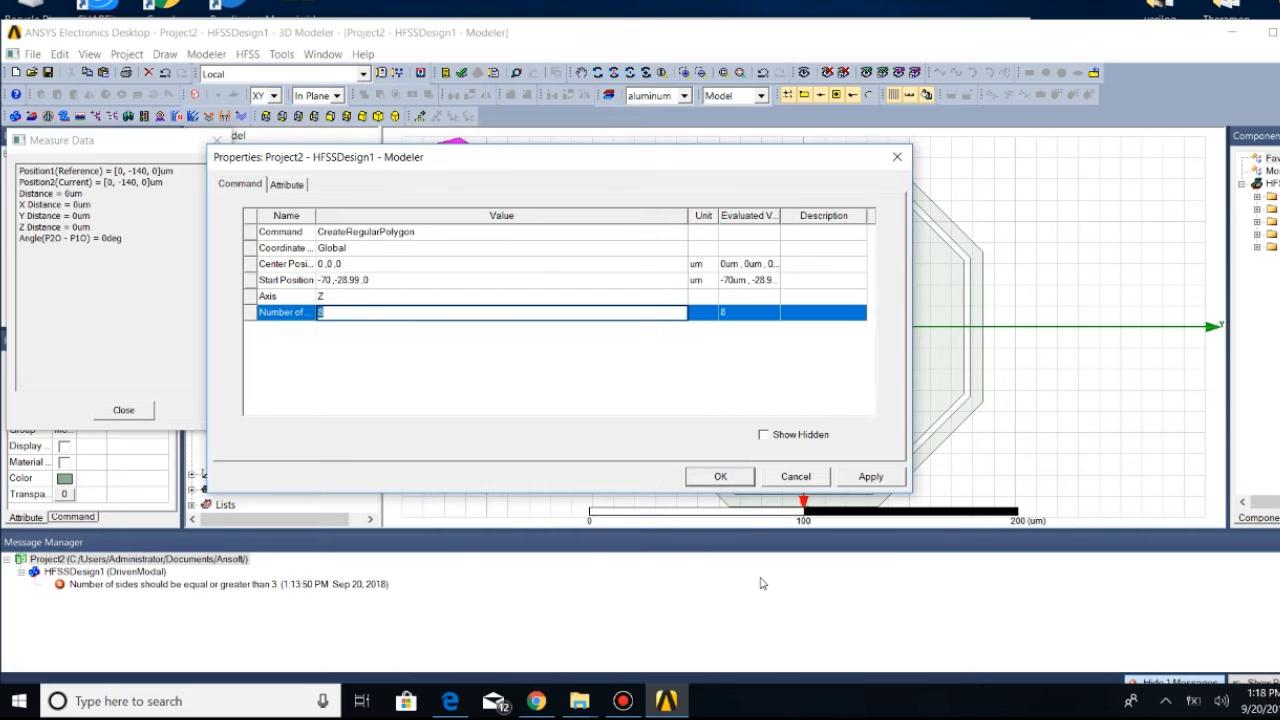
{"action": "left_click", "coordinate": [790, 478]}
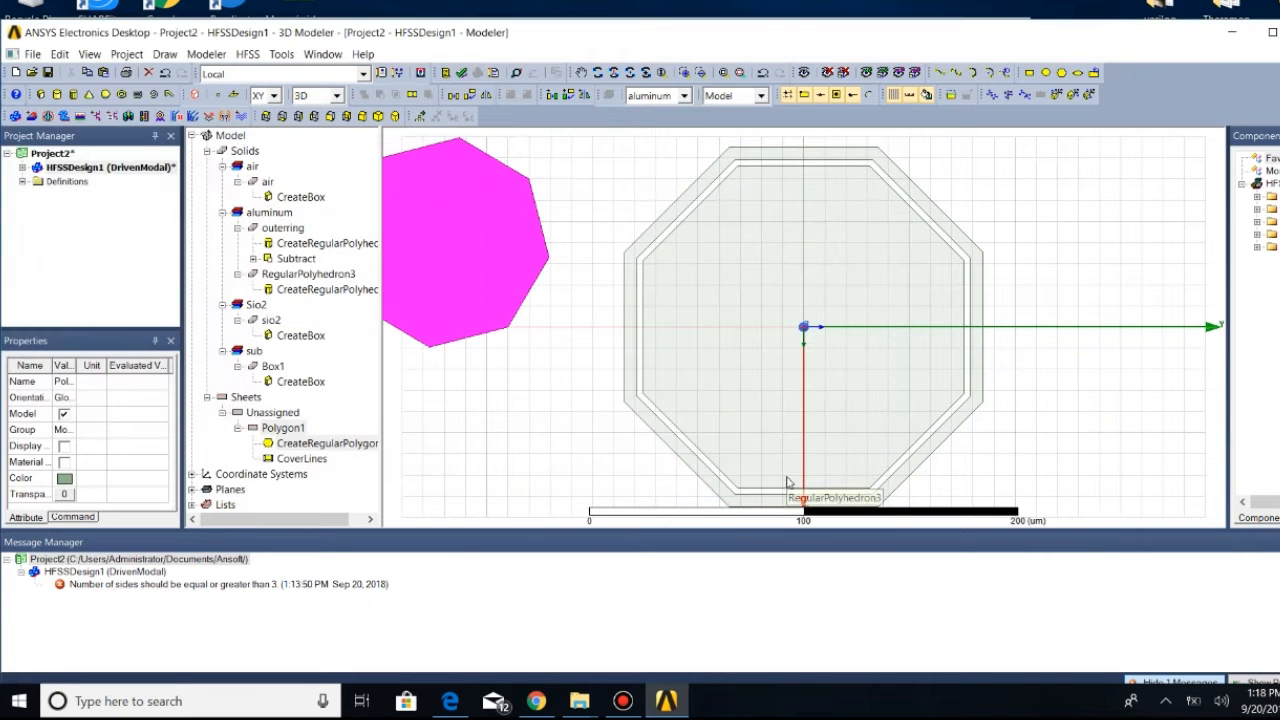
{"action": "right_click", "coordinate": [431, 287]}
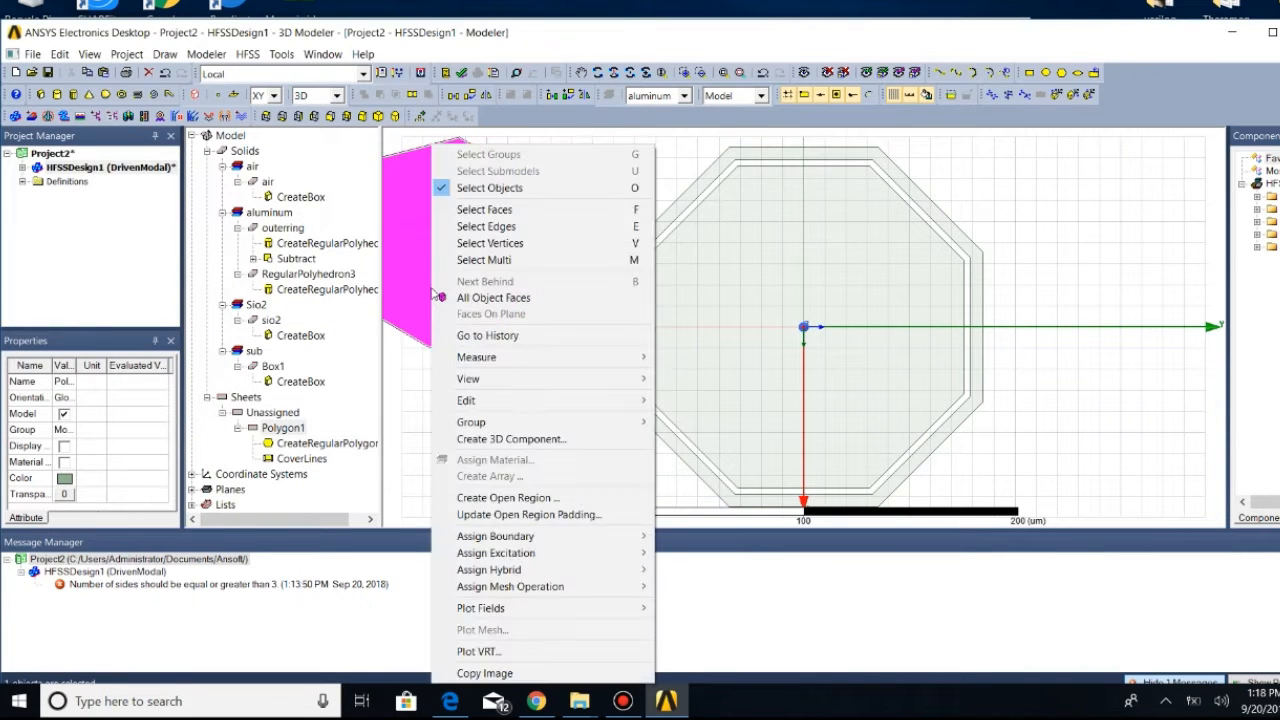
{"action": "left_click", "coordinate": [403, 379]}
{"action": "left_click", "coordinate": [445, 323]}
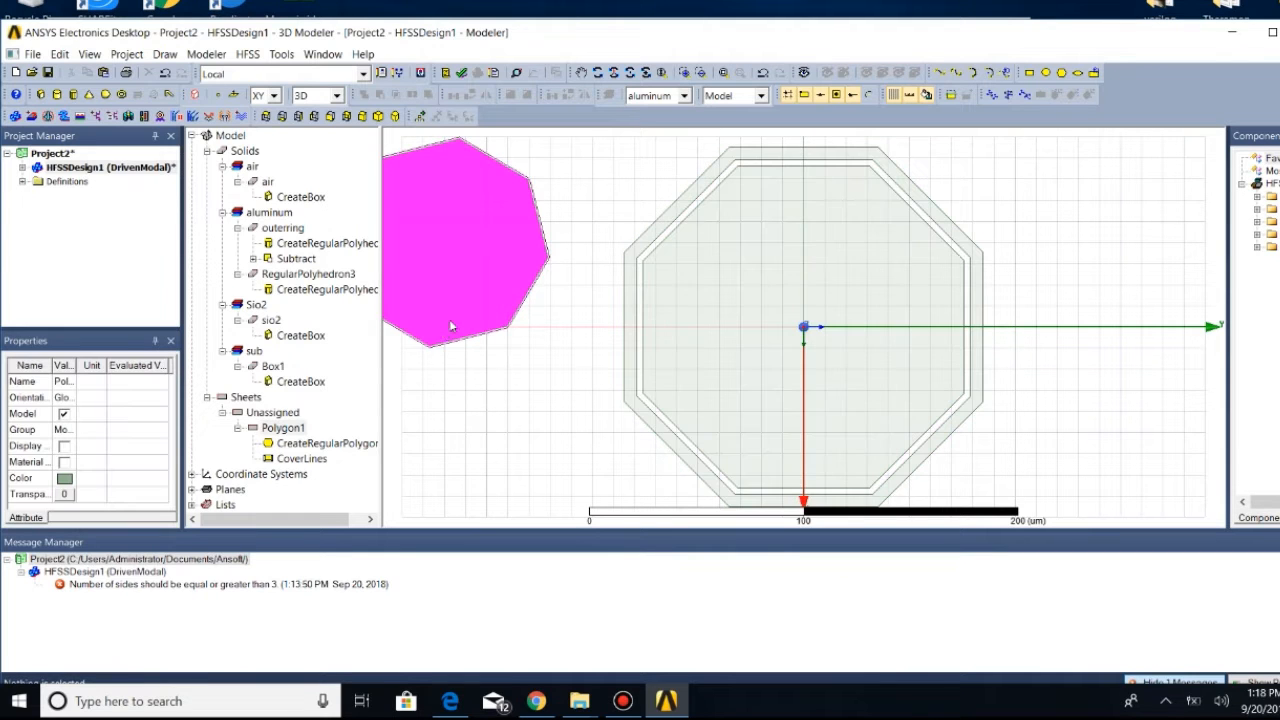
{"action": "key", "text": "Delete"}
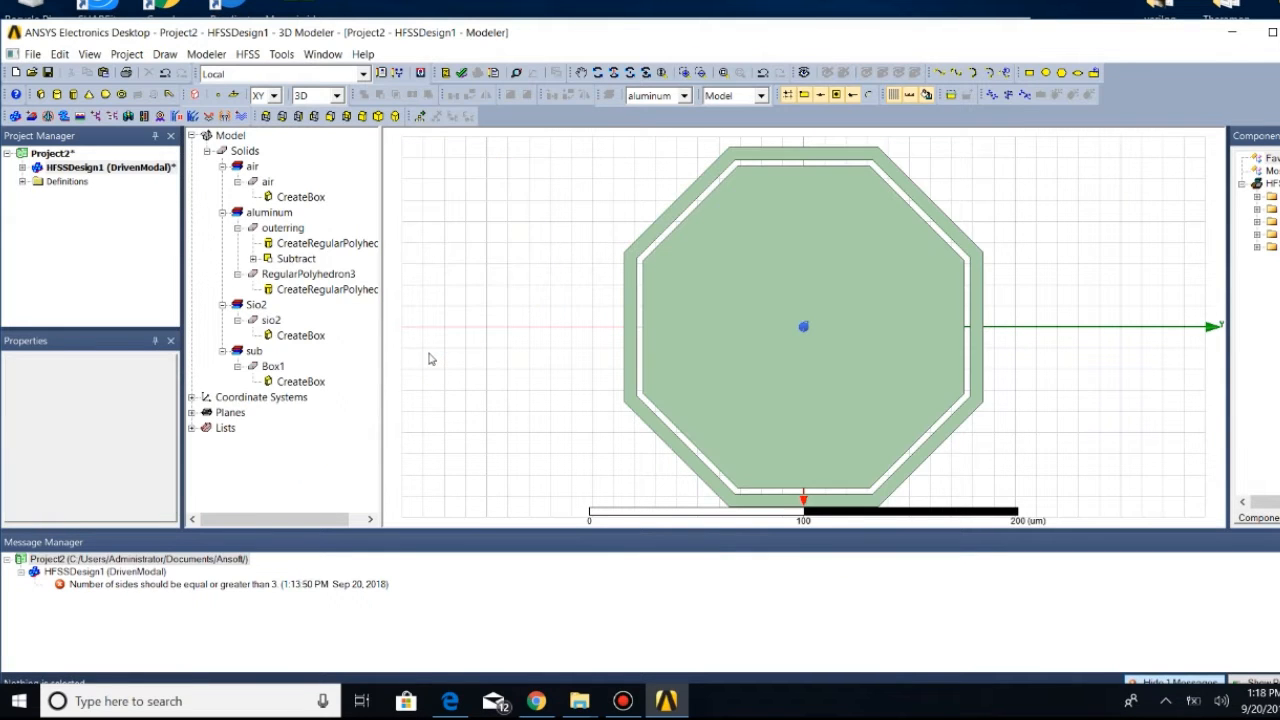
Draw a zero-height regular polyhedron with 8 segments, centered at about -50,-160,0 um and starting at about -10,-140,0 um
{"action": "left_click", "coordinate": [163, 55]}
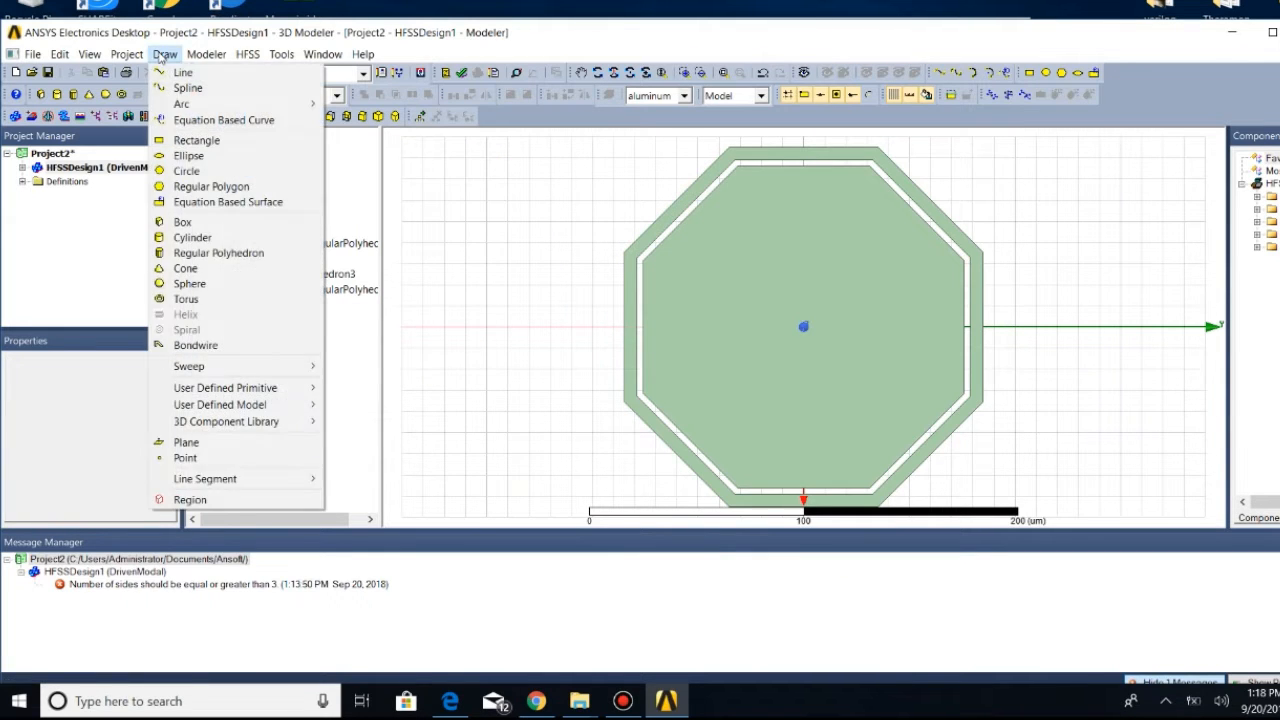
{"action": "left_click", "coordinate": [205, 253]}
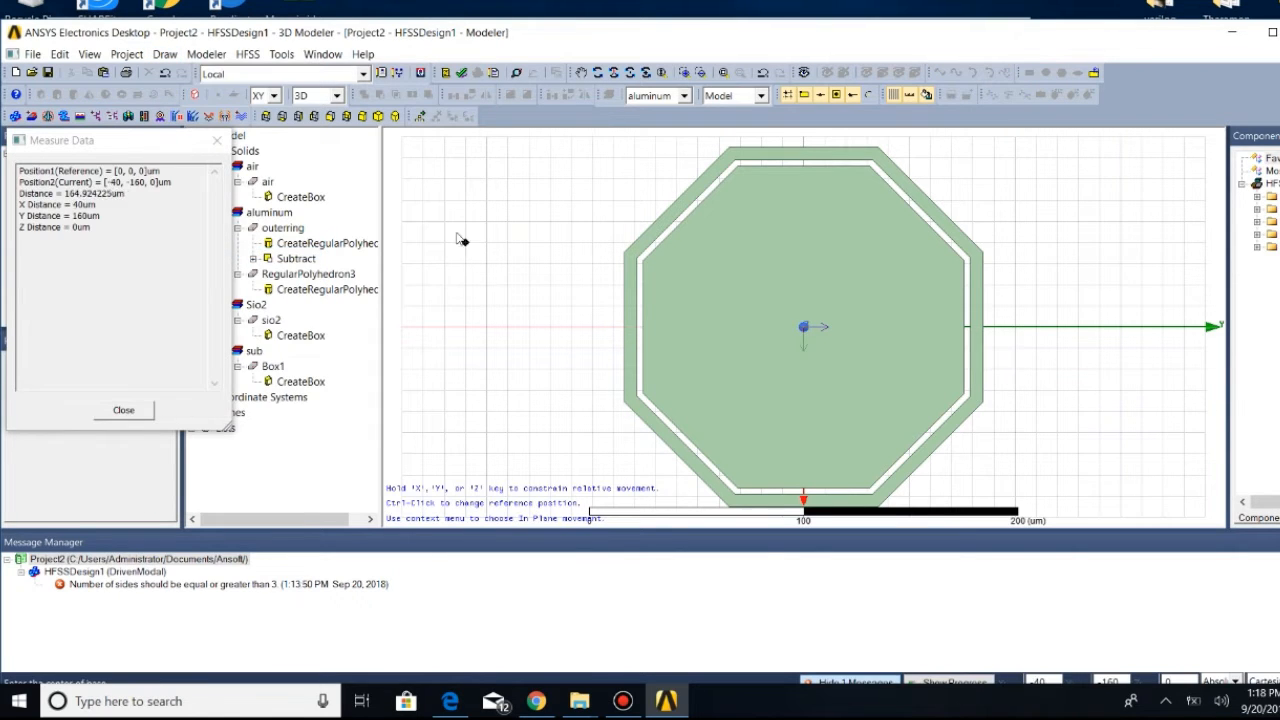
{"action": "left_click", "coordinate": [508, 305]}
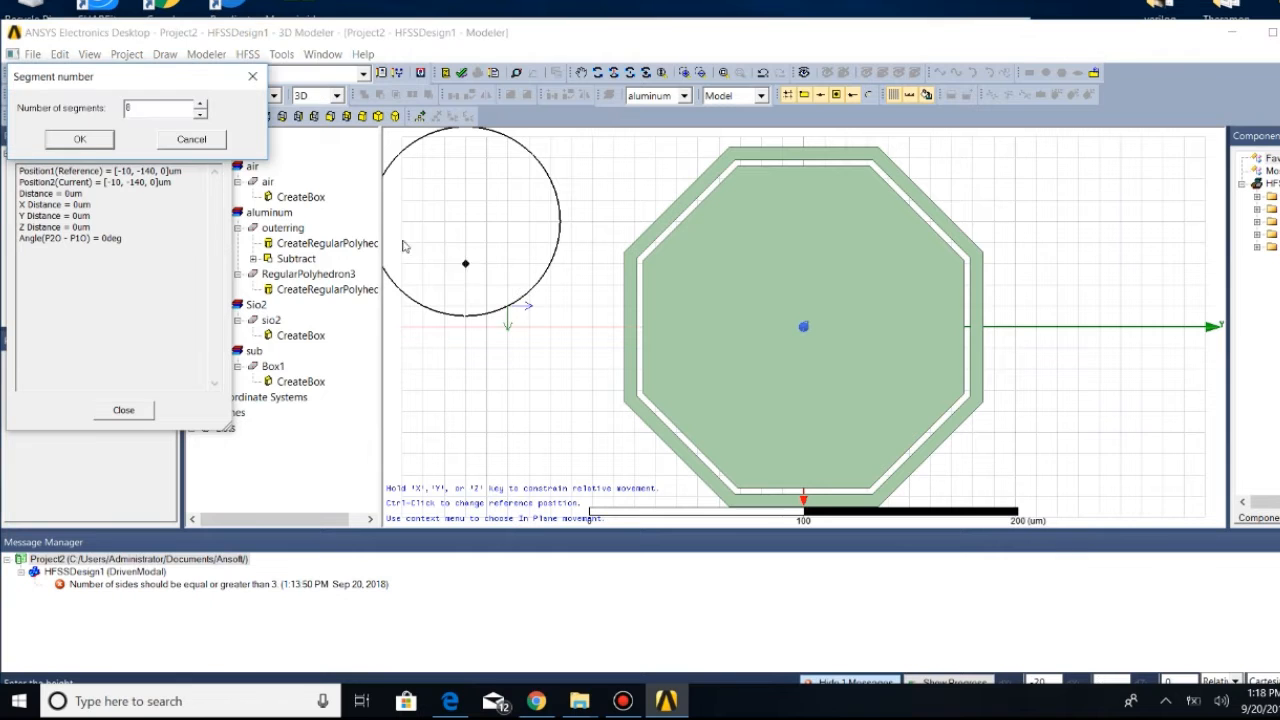
{"action": "left_click", "coordinate": [72, 145]}
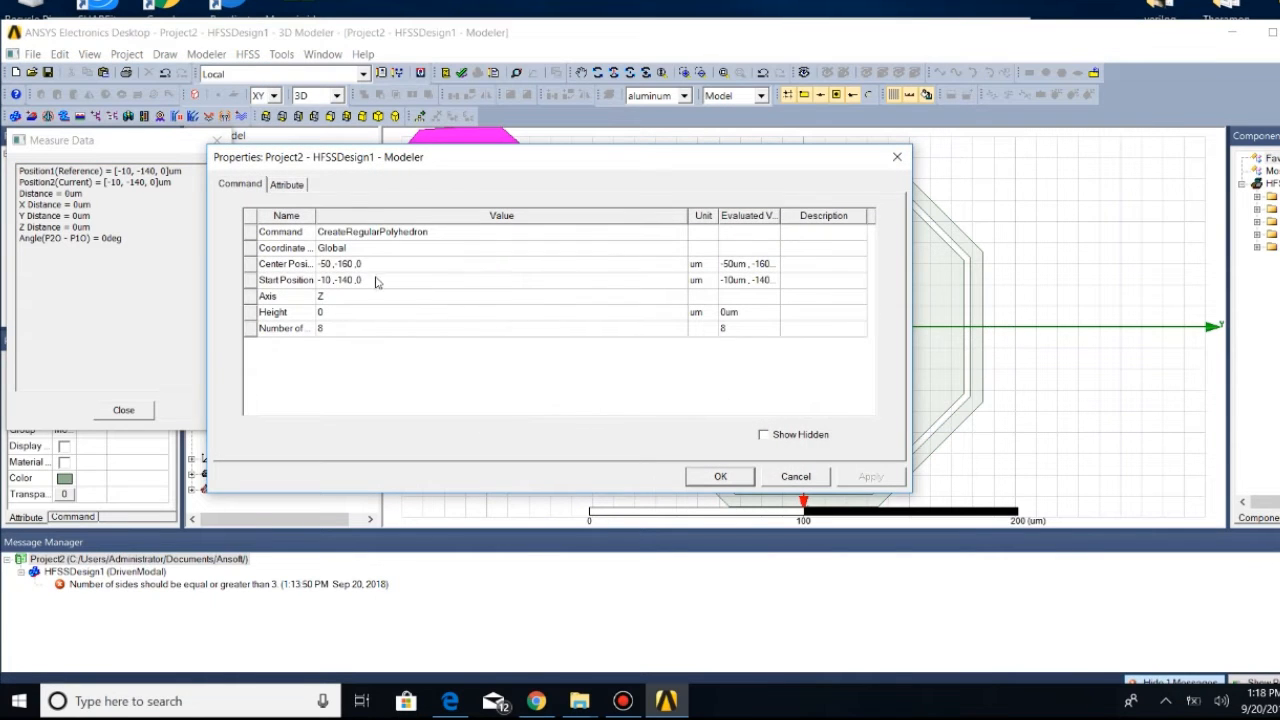
Set this polyhedron's center position to 0,0,0 um and start position to -70,-28.99,0 um, and enter its height
{"action": "left_click", "coordinate": [375, 268]}
{"action": "type", "text": "0"}
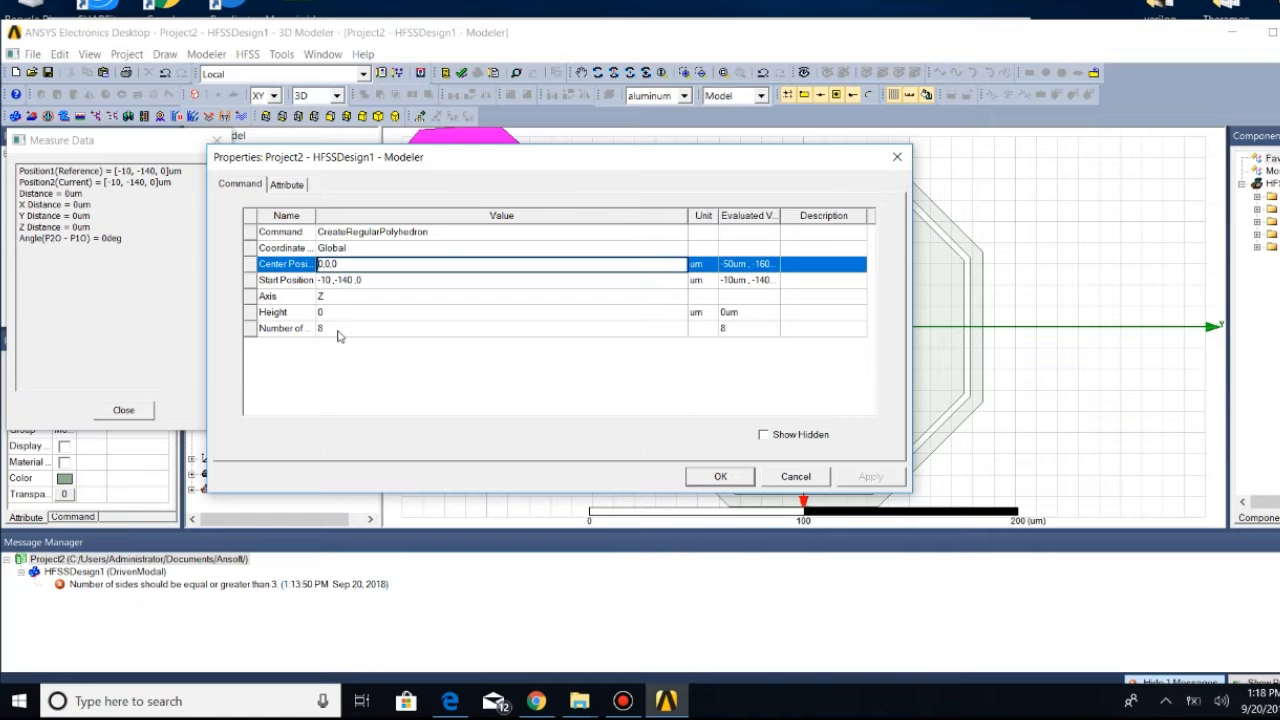
{"action": "key", "text": "Tab"}
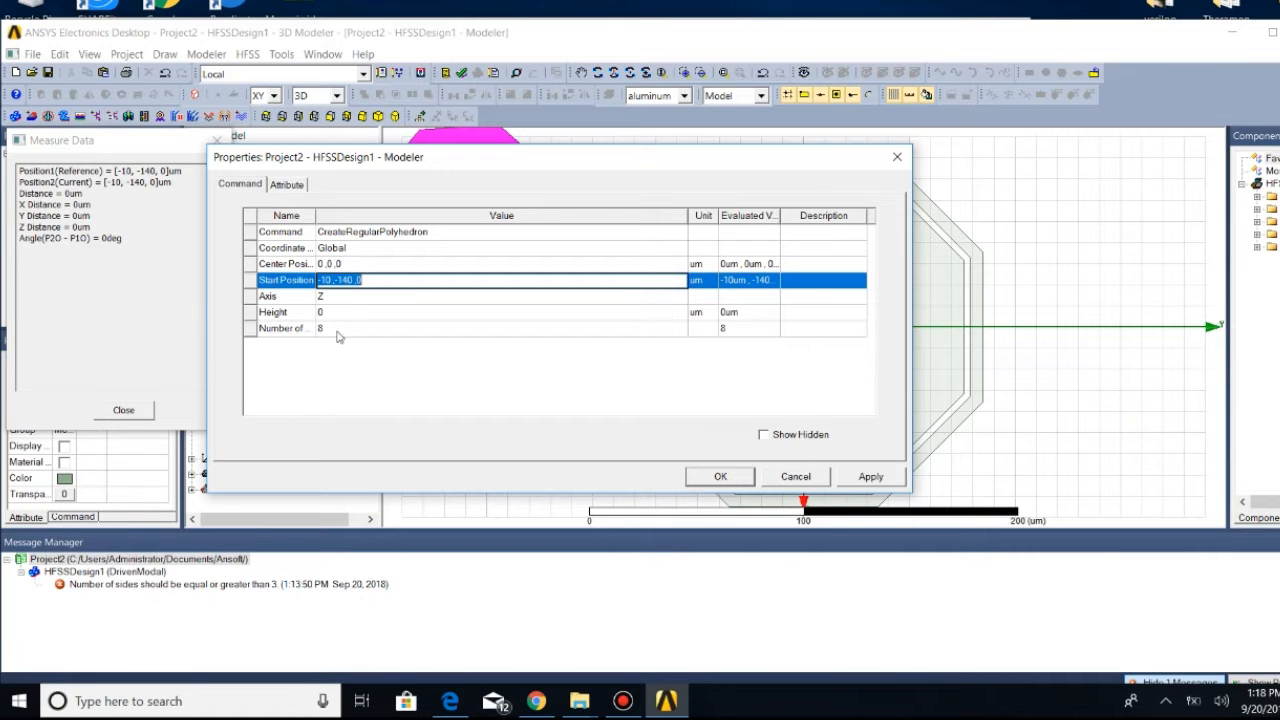
{"action": "key", "text": "BackSpace"}
{"action": "type", "text": "-70,-"}
{"action": "key", "text": "Down"}
{"action": "key", "text": "Down"}
{"action": "key", "text": "Down"}
{"action": "key", "text": "Up"}
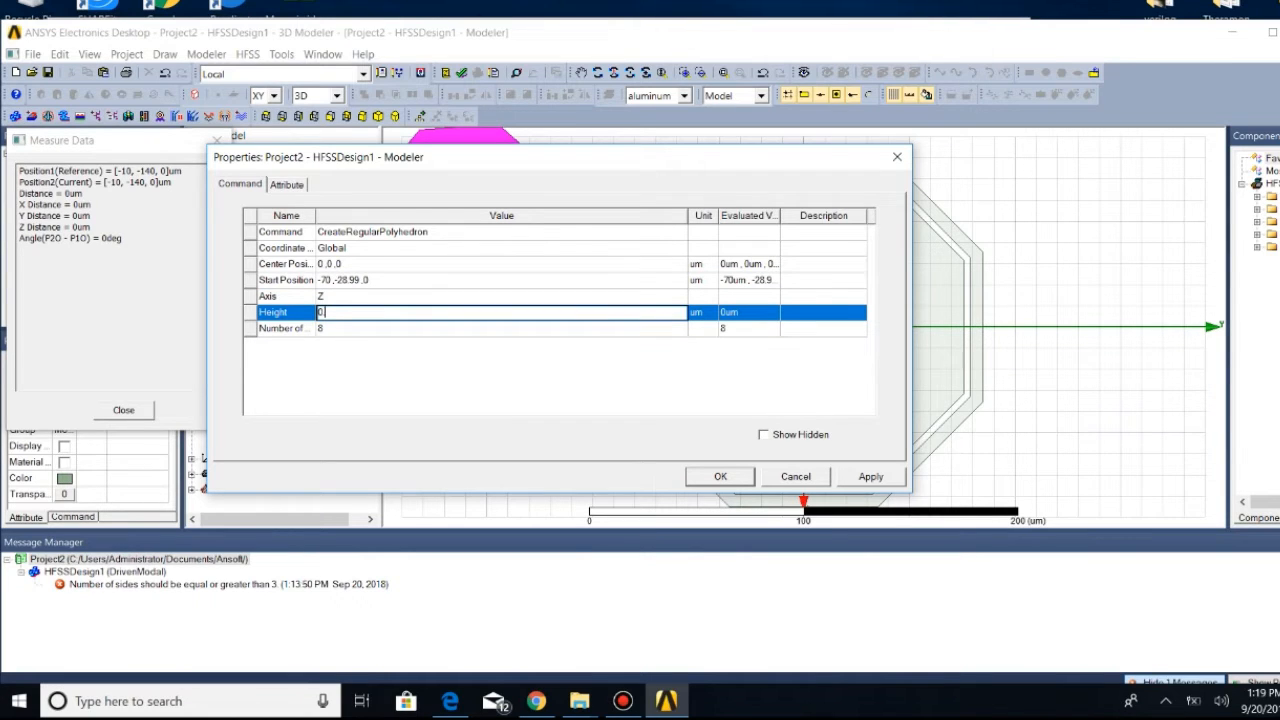
{"action": "left_click", "coordinate": [726, 478]}
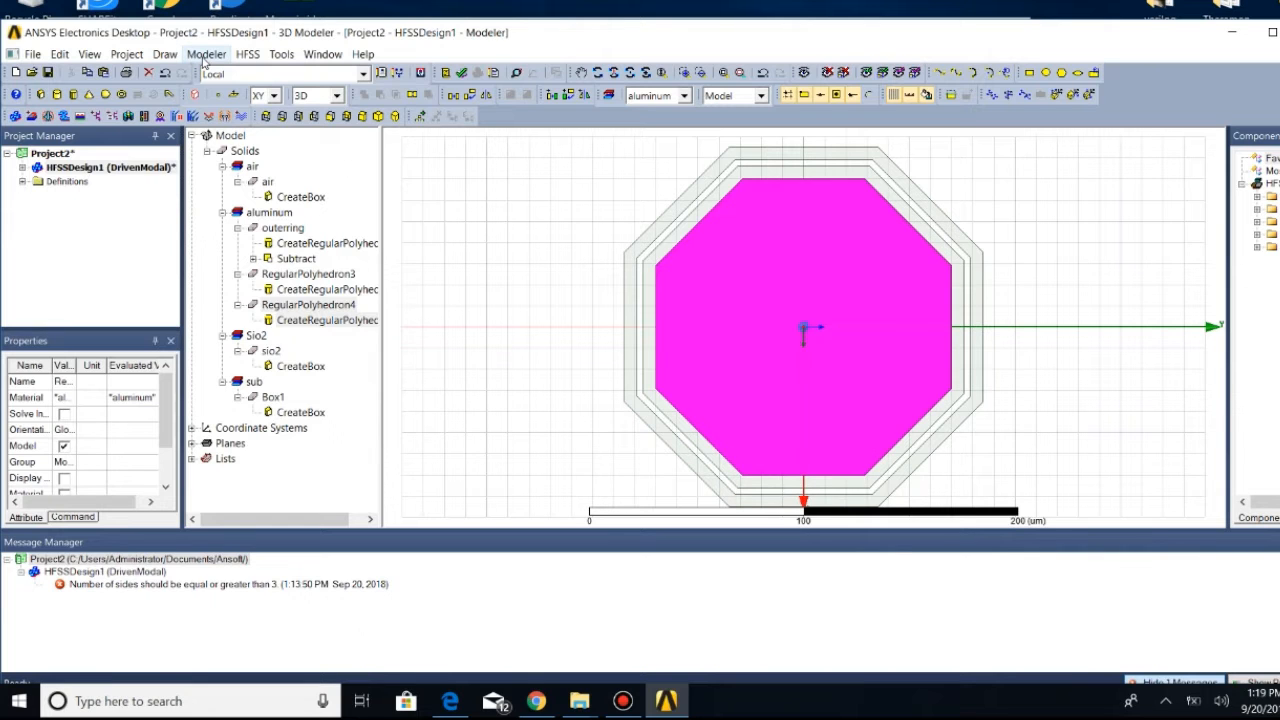
Subtract RegularPolyhedron4 from RegularPolyhedron3 without cloning the tool object, forming the inner octagonal ring
{"action": "left_click", "coordinate": [60, 54]}
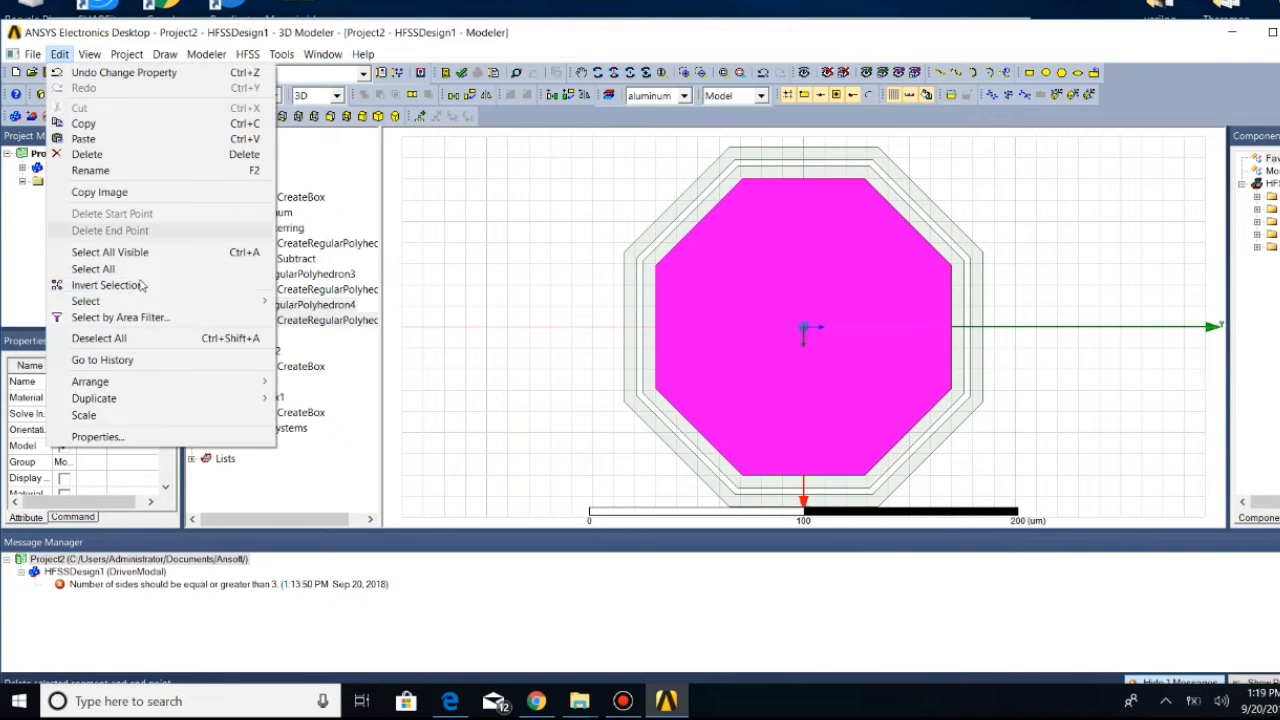
{"action": "mouse_move", "coordinate": [100, 301]}
{"action": "left_click", "coordinate": [335, 527]}
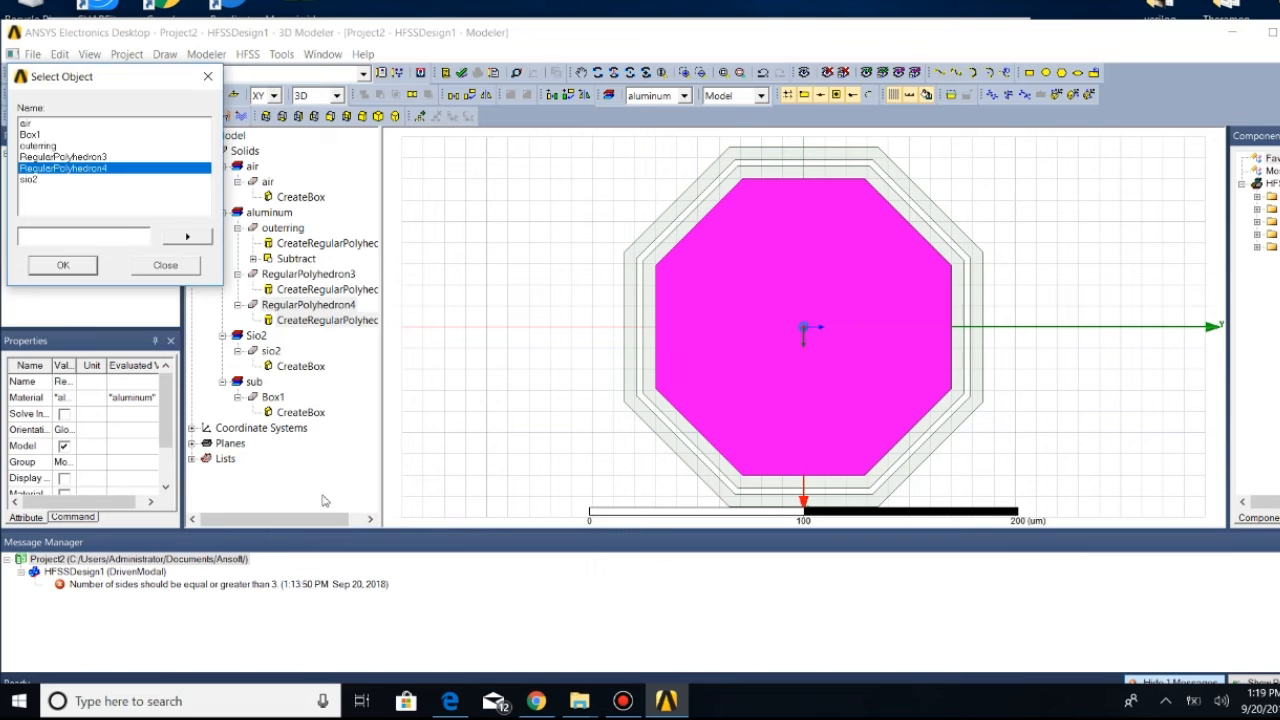
{"action": "left_click", "coordinate": [84, 160], "text": "ctrl"}
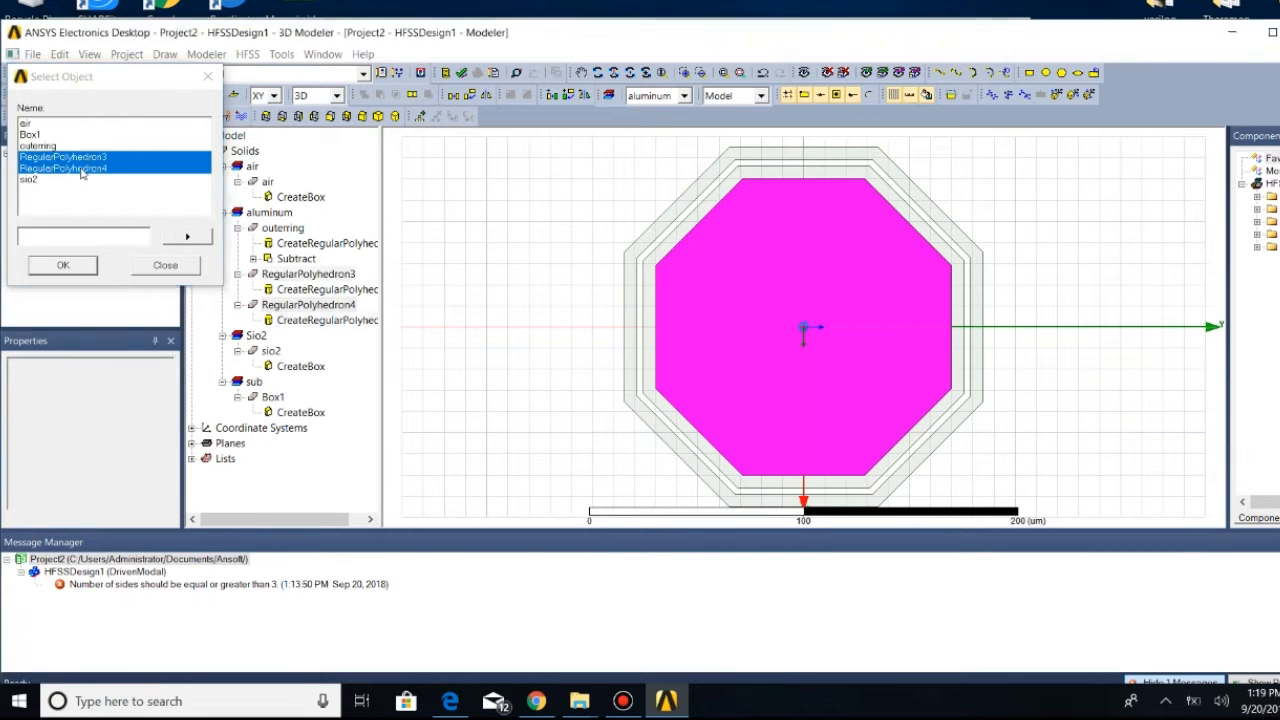
{"action": "left_click", "coordinate": [63, 266]}
{"action": "left_click", "coordinate": [206, 54]}
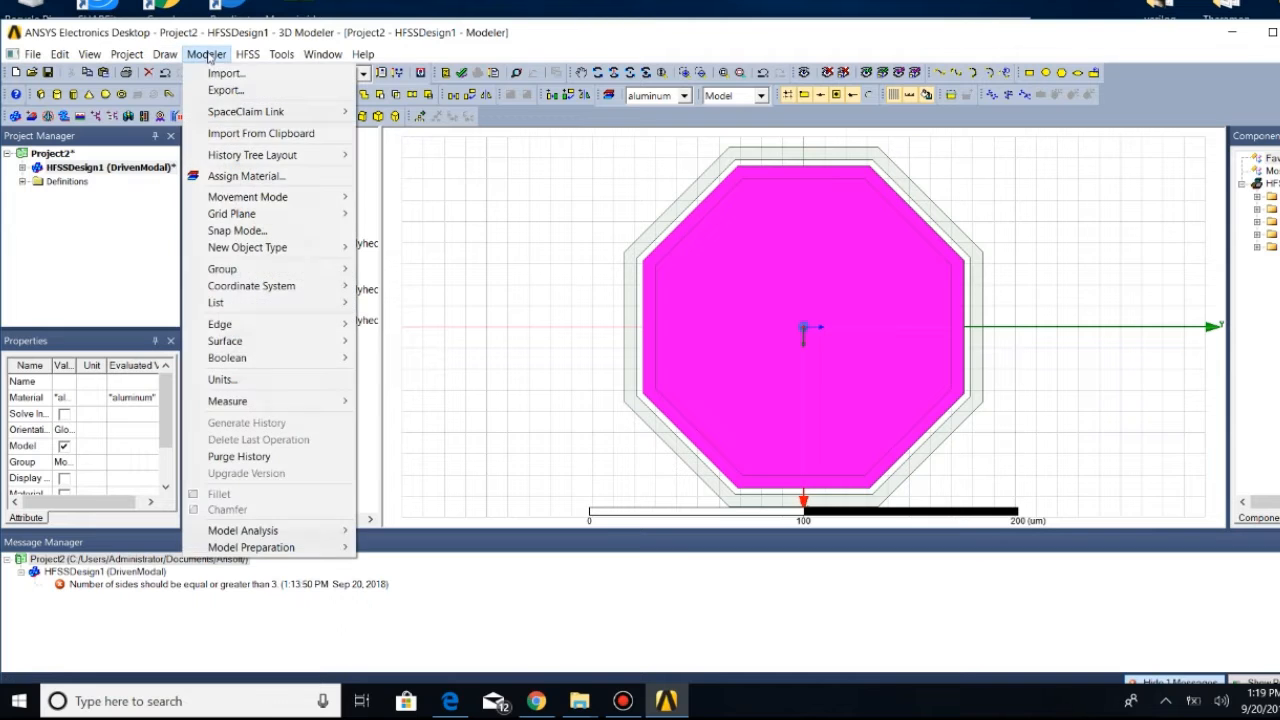
{"action": "mouse_move", "coordinate": [300, 341]}
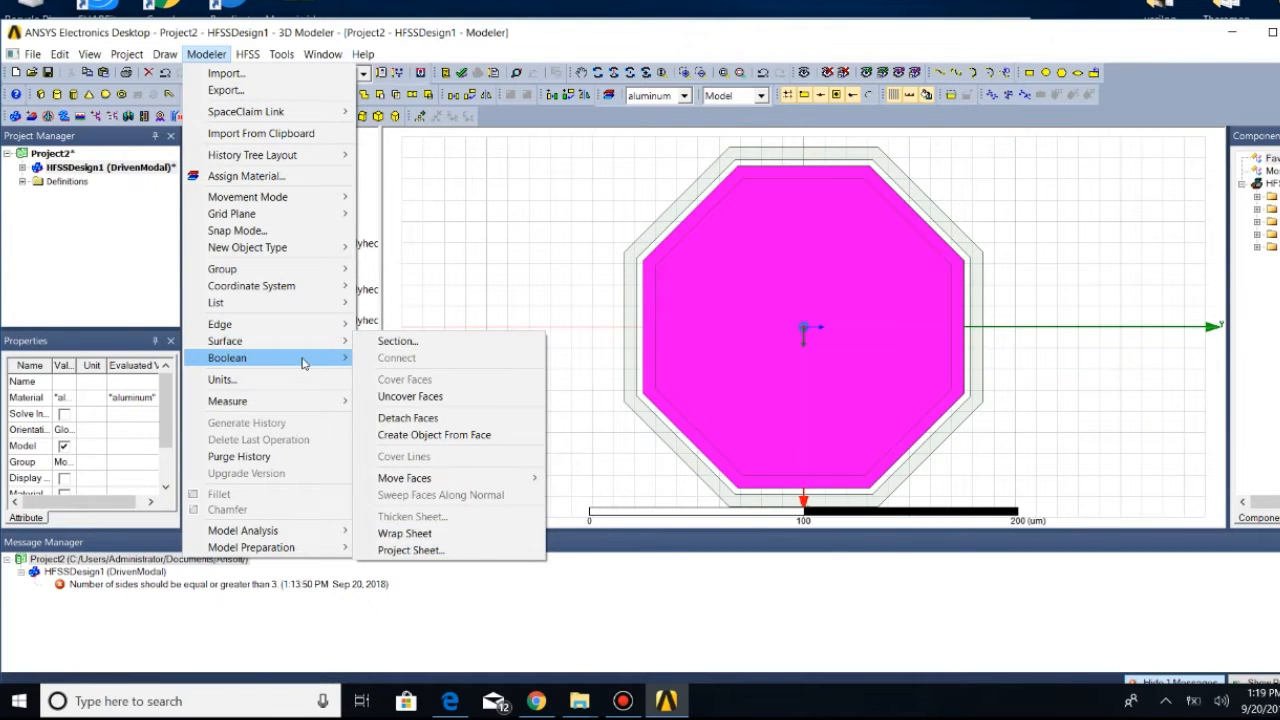
{"action": "left_click", "coordinate": [399, 376]}
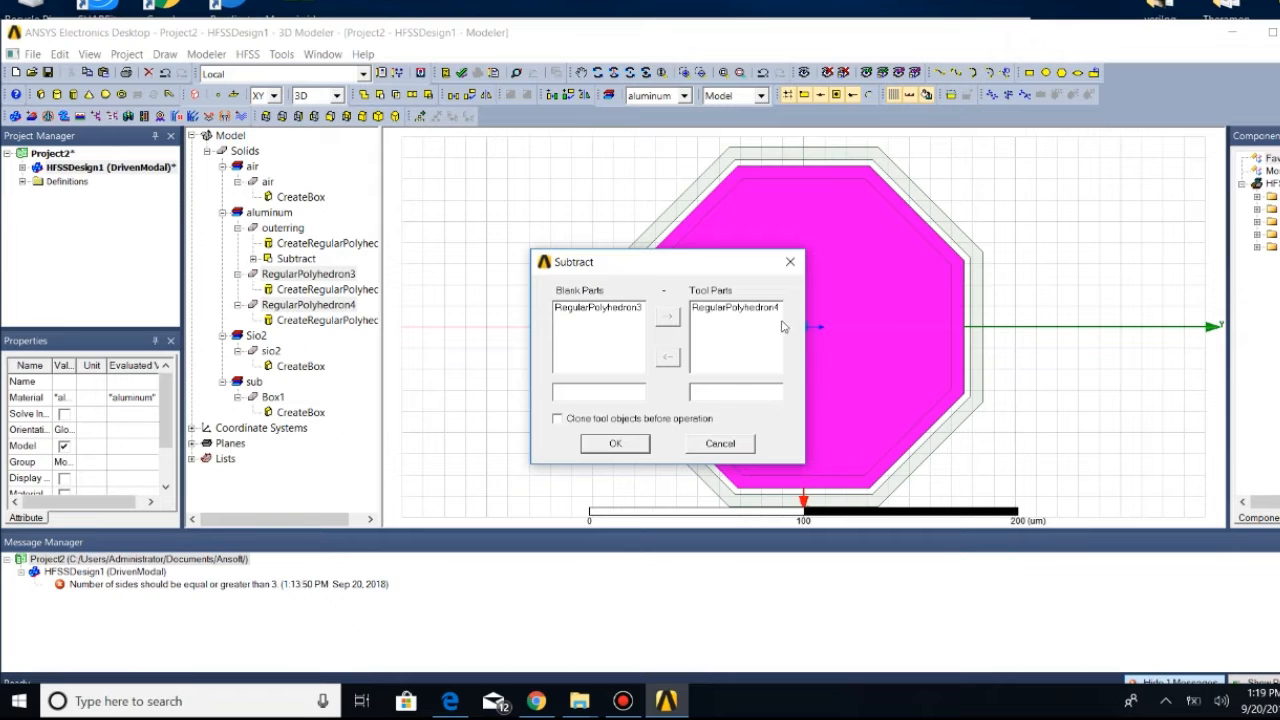
{"action": "left_click", "coordinate": [616, 444]}
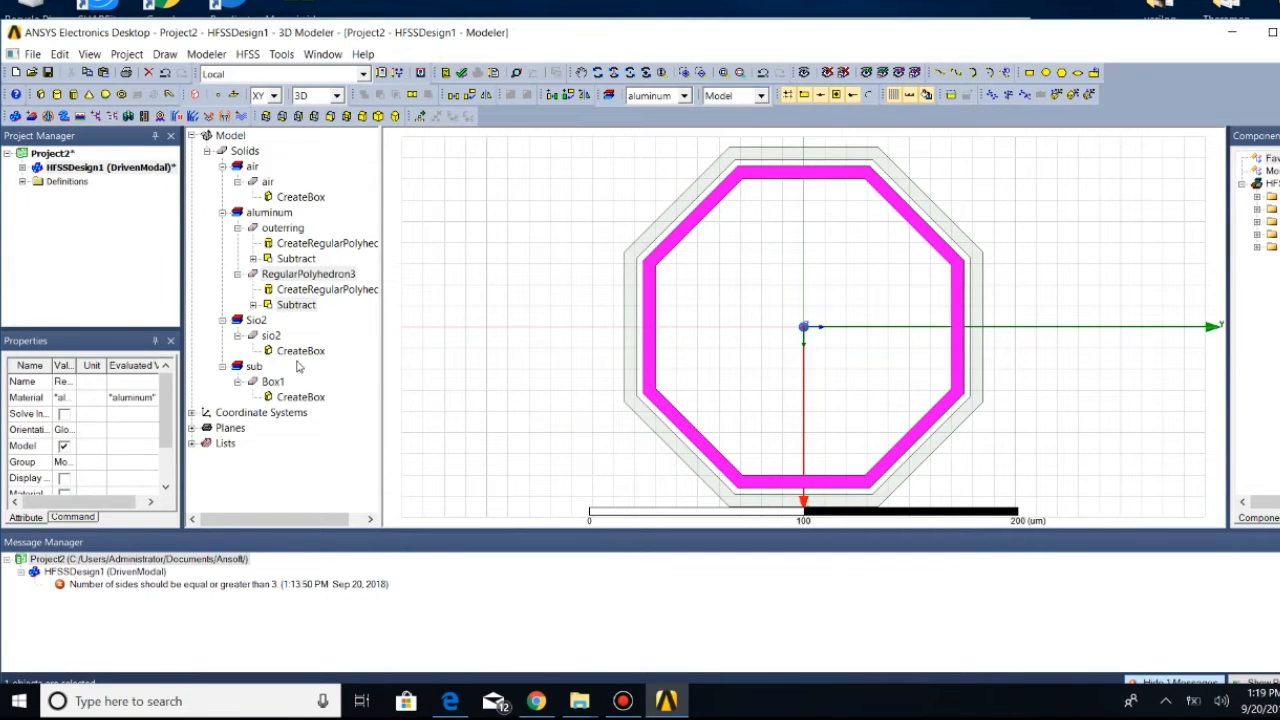
{"action": "right_click", "coordinate": [318, 279]}
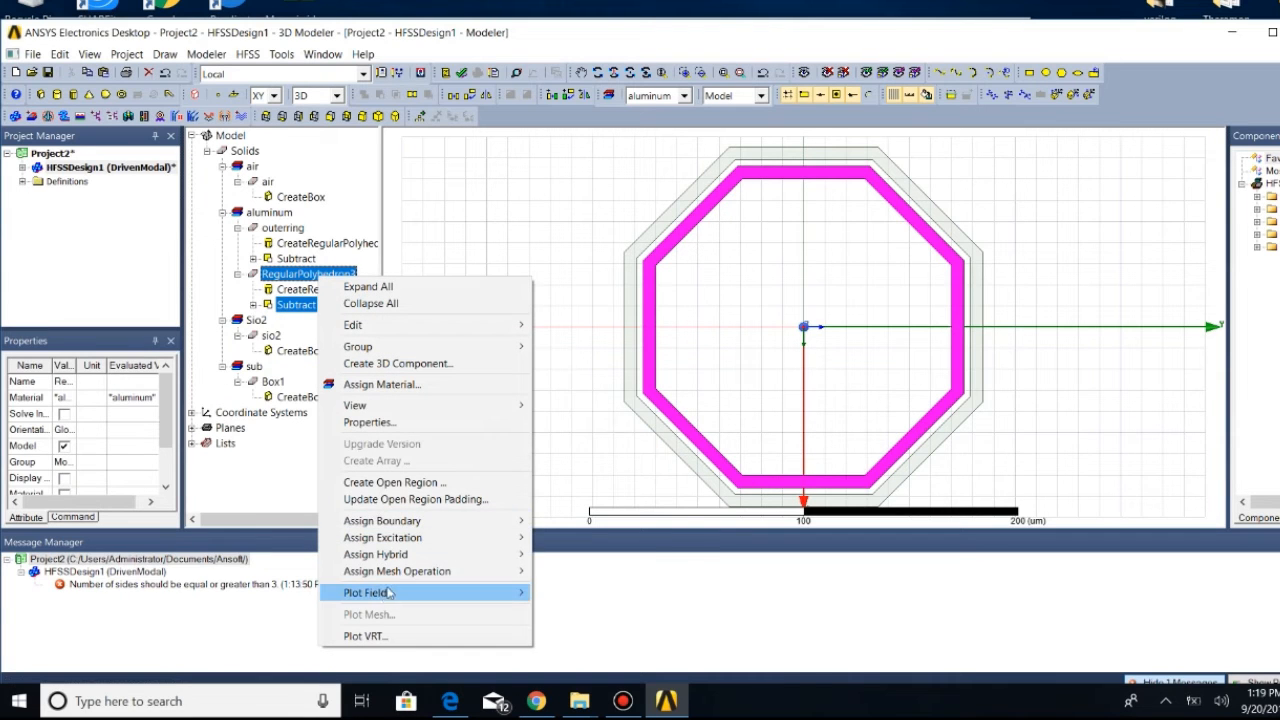
{"action": "mouse_move", "coordinate": [390, 592]}
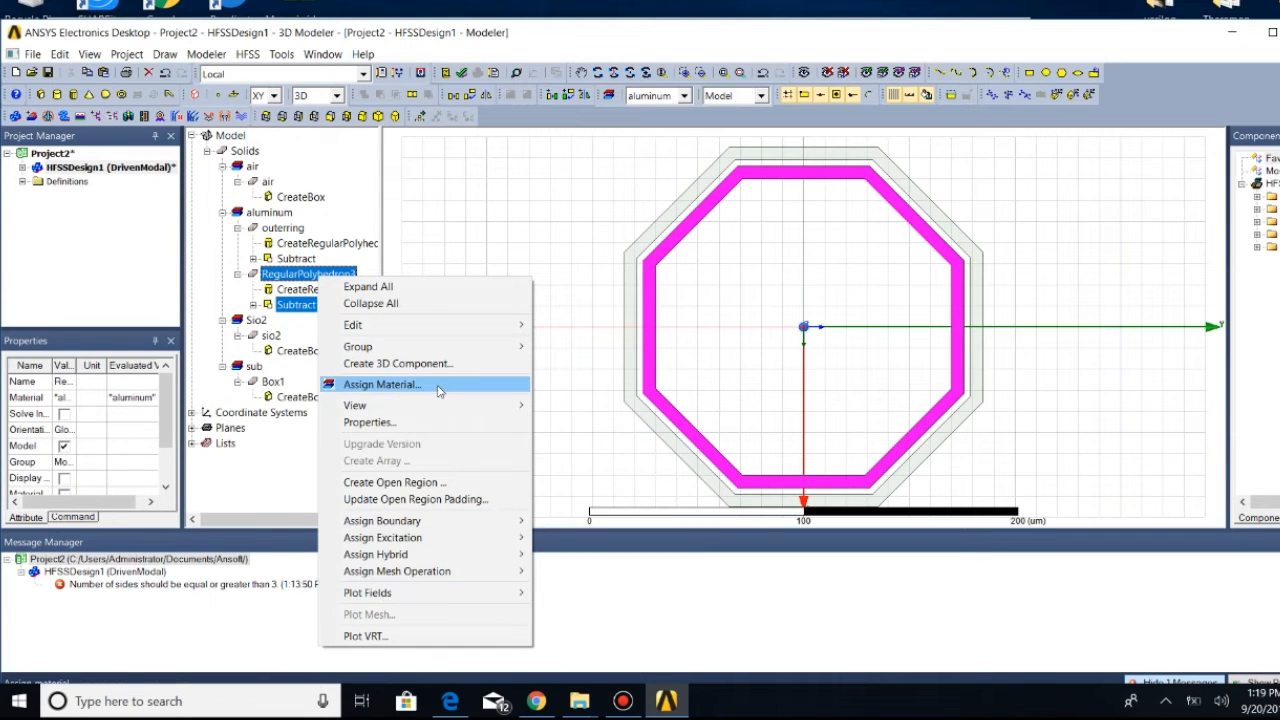
{"action": "left_click", "coordinate": [393, 423]}
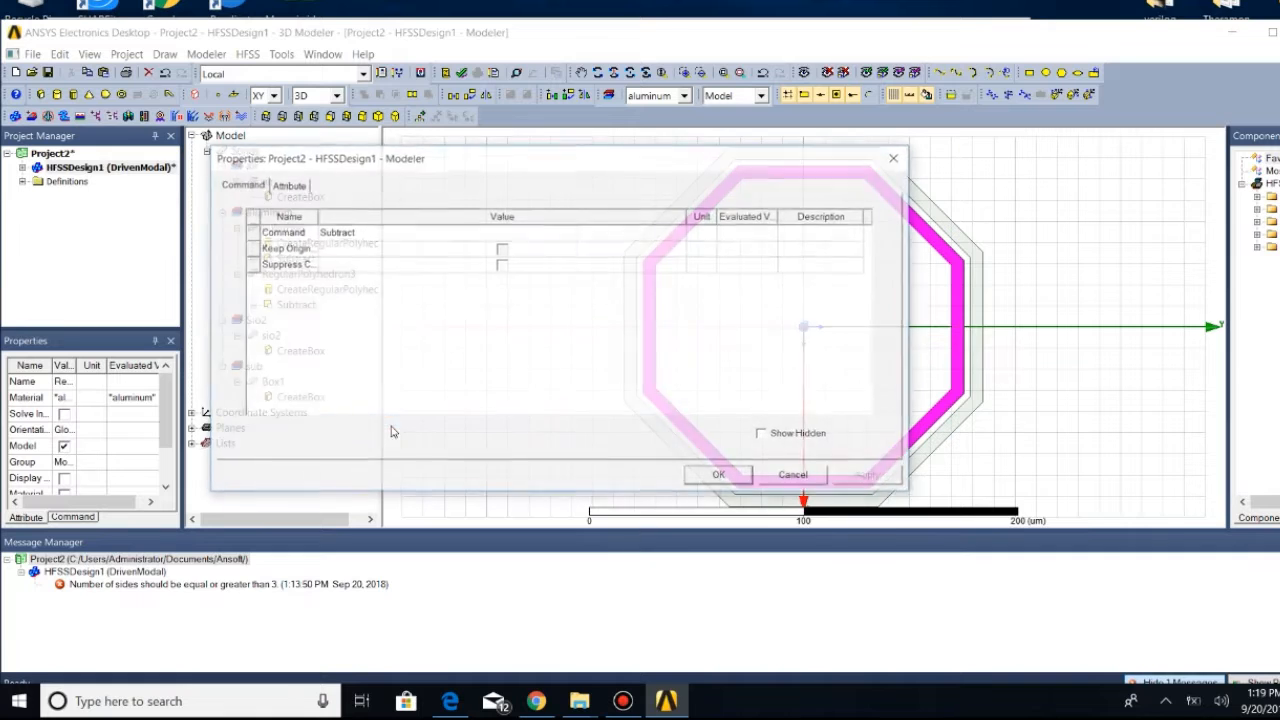
{"action": "left_click", "coordinate": [897, 157]}
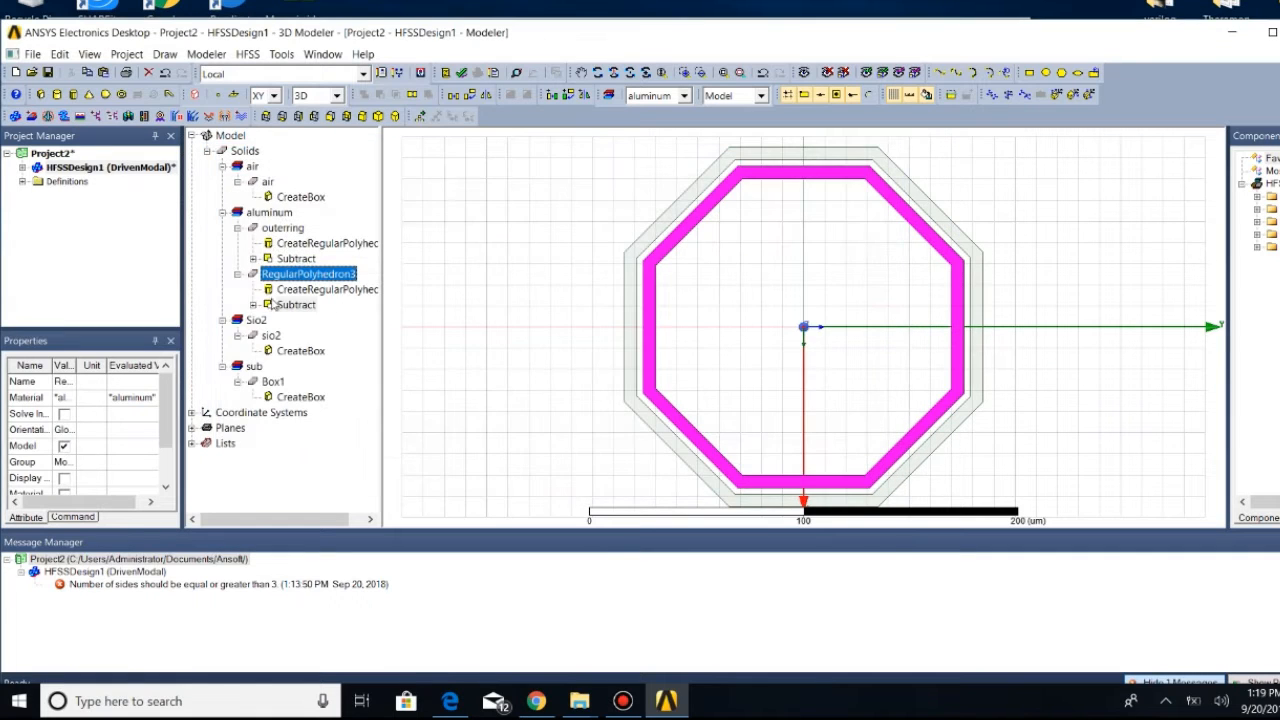
{"action": "left_click", "coordinate": [237, 275]}
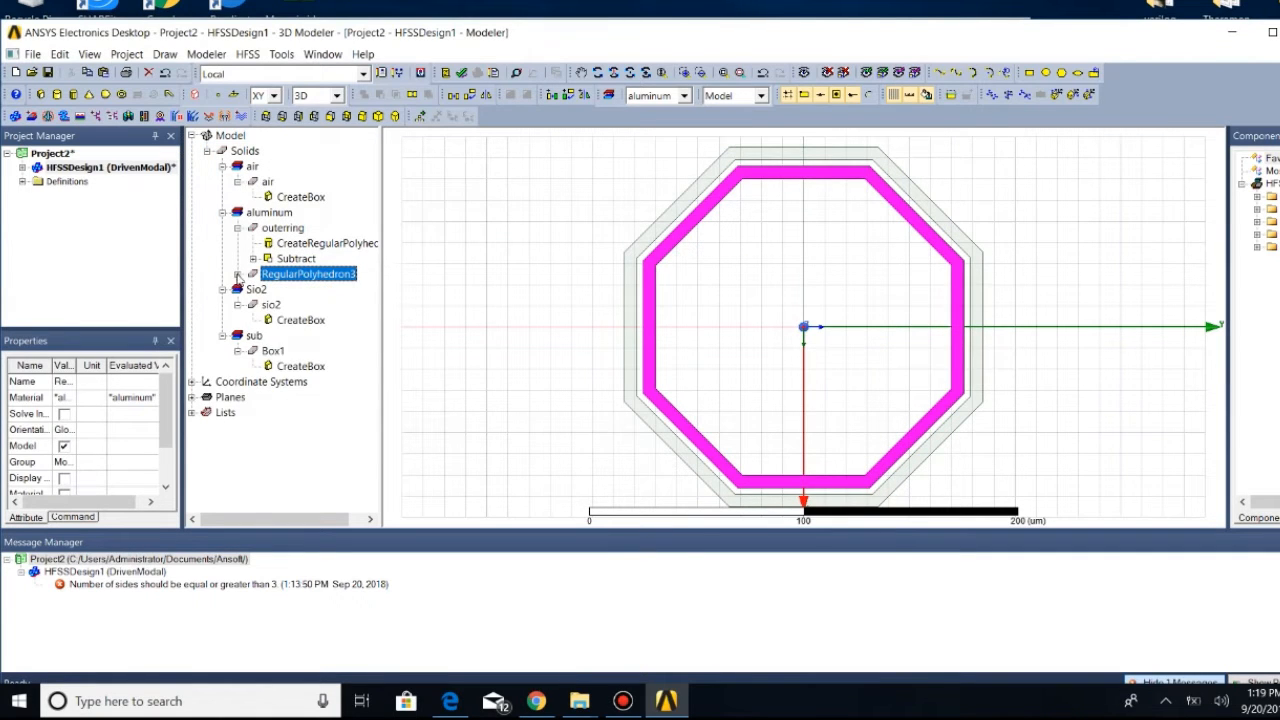
{"action": "left_click", "coordinate": [237, 275]}
Try to rename the aluminum ring RegularPolyhedron3 as "2nd ring"
{"action": "right_click", "coordinate": [332, 276]}
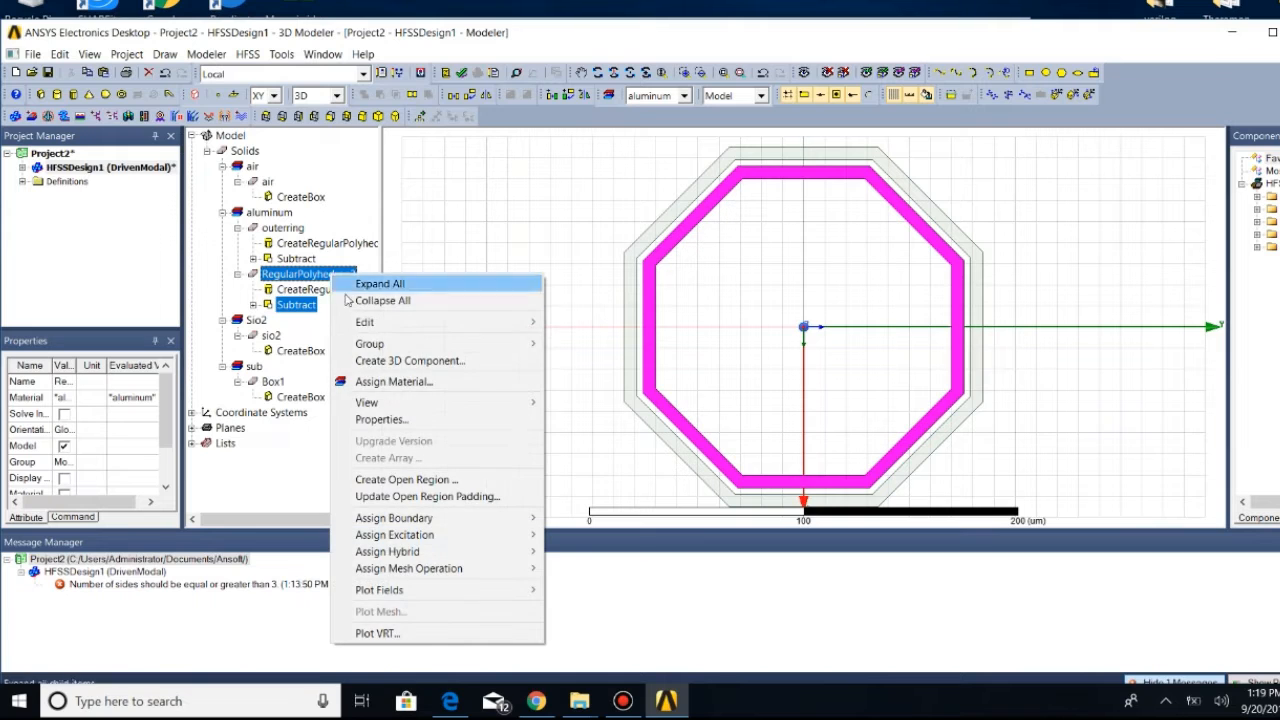
{"action": "left_click", "coordinate": [373, 419]}
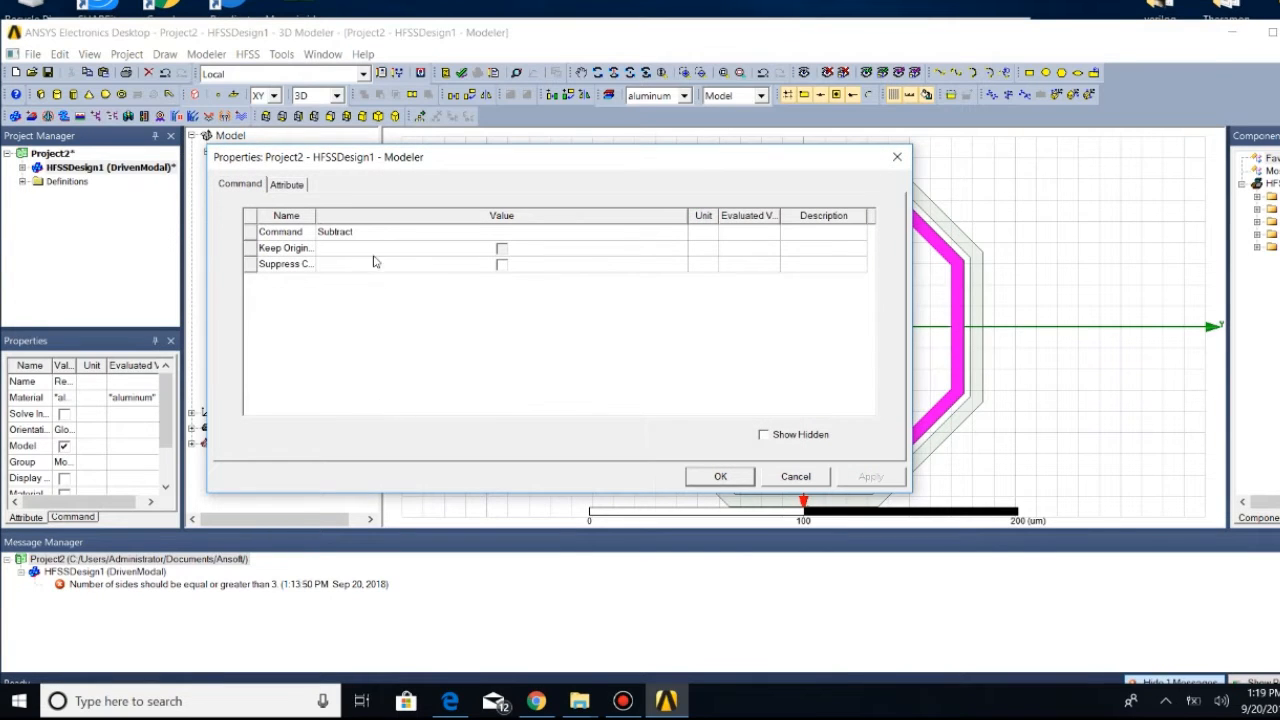
{"action": "left_click", "coordinate": [295, 187]}
{"action": "left_click", "coordinate": [331, 234]}
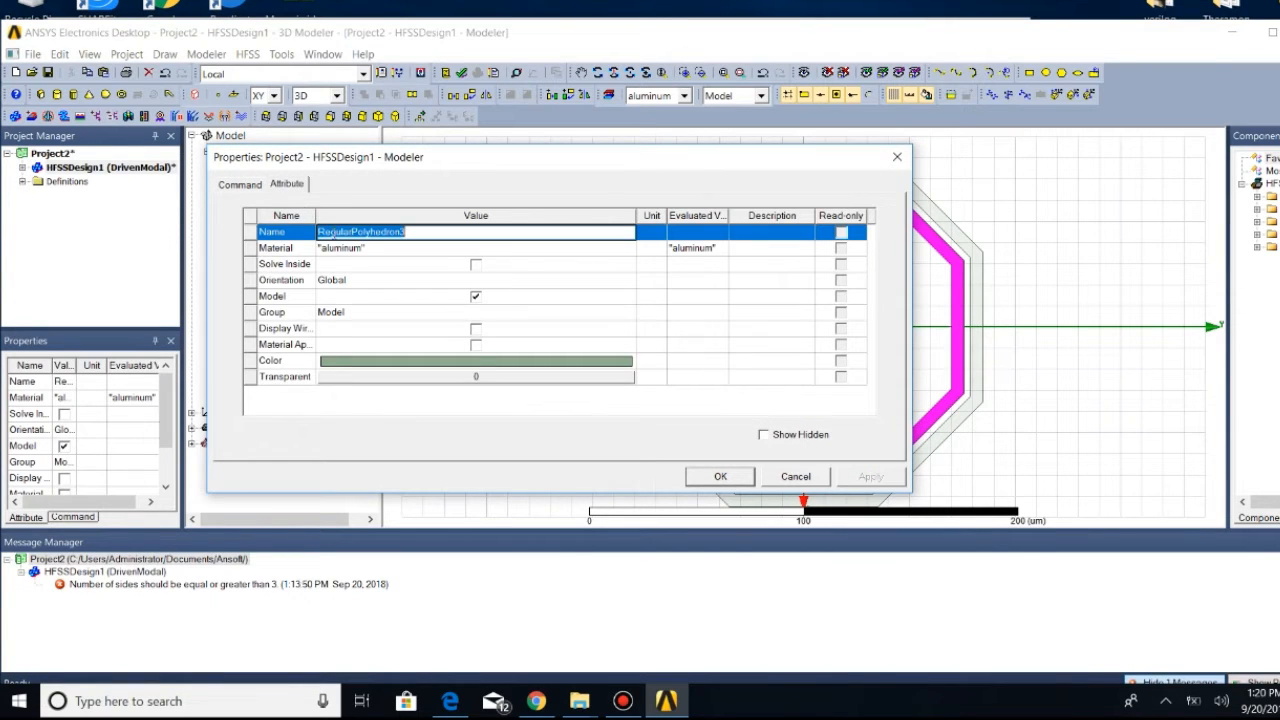
{"action": "key", "text": "BackSpace"}
{"action": "type", "text": "2nd"}
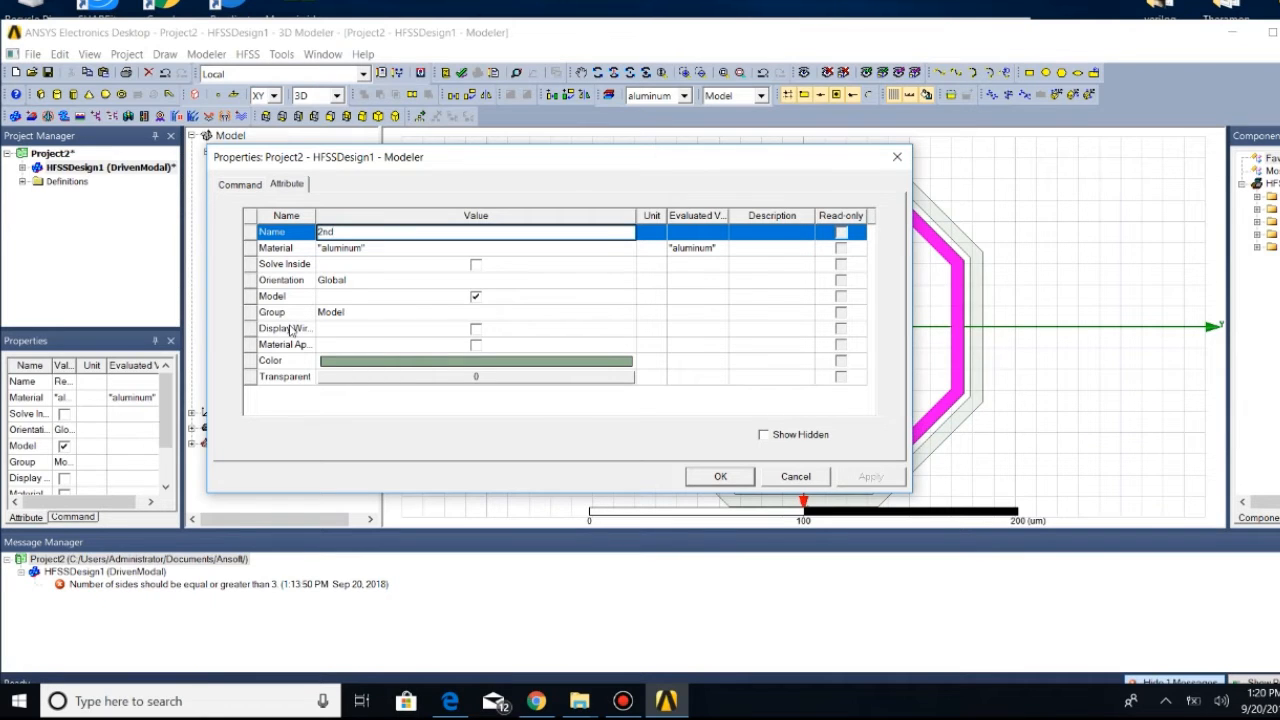
{"action": "type", "text": " ring"}
{"action": "left_click", "coordinate": [727, 477]}
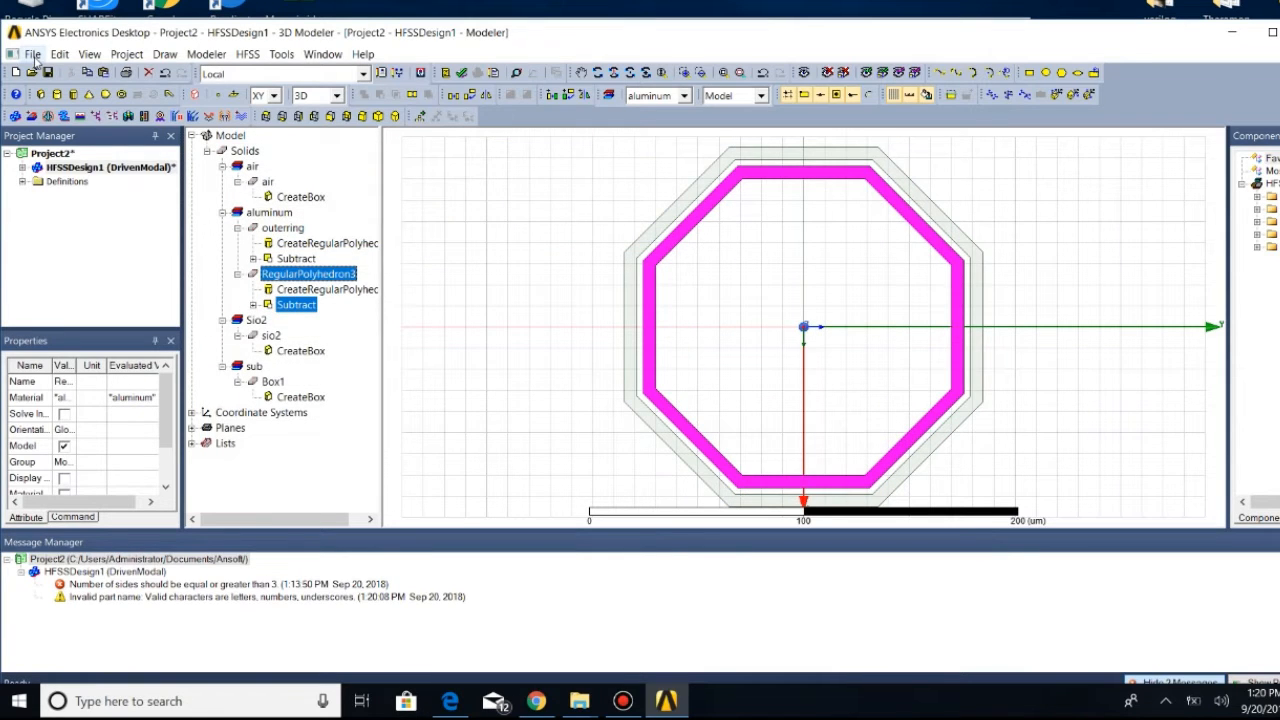
Draw a zero-height regular polyhedron with 8 segments, centered at -50,-160,0 um and starting at -10,-140,0 um
{"action": "left_click", "coordinate": [164, 54]}
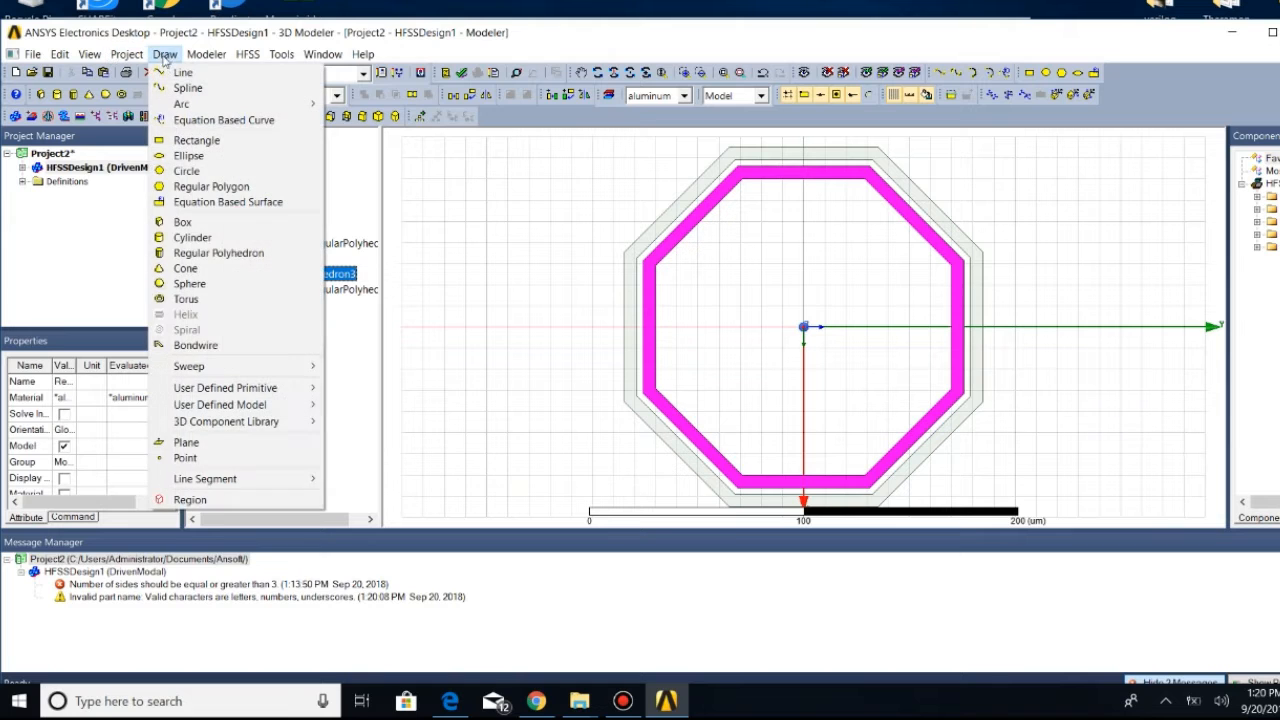
{"action": "left_click", "coordinate": [217, 257]}
{"action": "left_click", "coordinate": [466, 221]}
{"action": "left_click", "coordinate": [508, 304]}
{"action": "left_click", "coordinate": [508, 259]}
{"action": "left_click", "coordinate": [72, 142]}
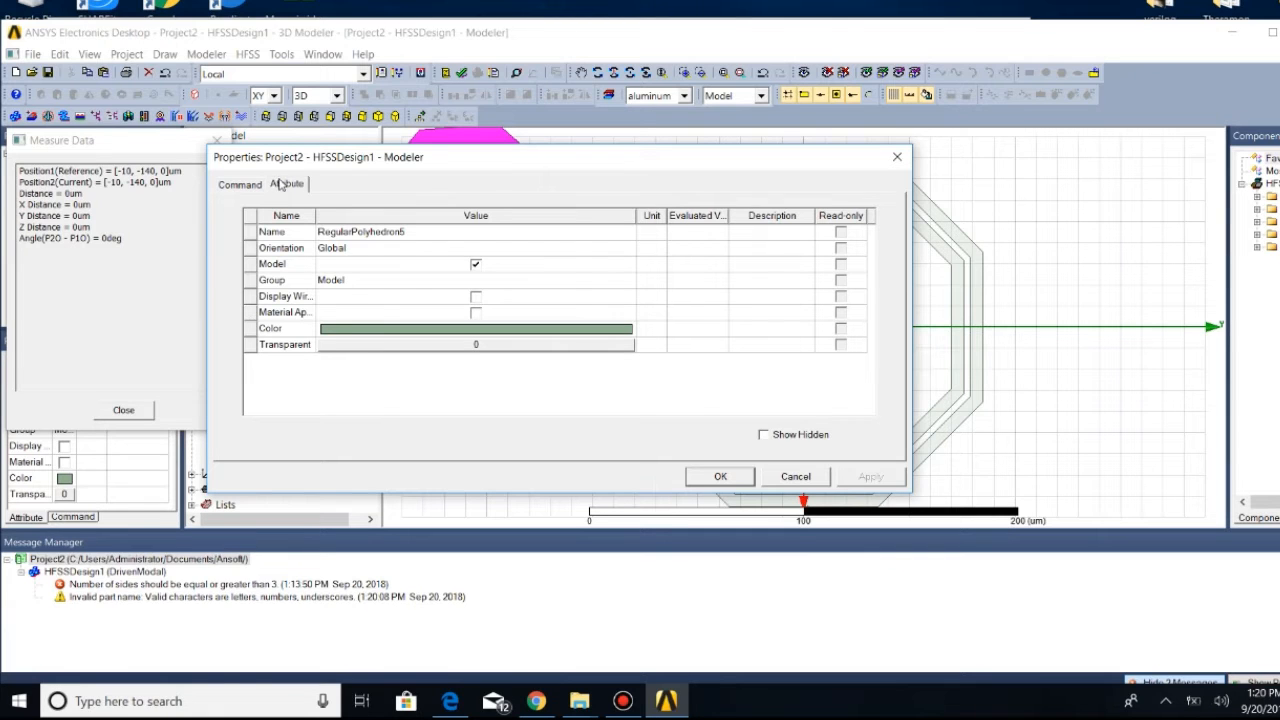
Set this polyhedron's center position to 0,0,0 um, start position to -67,-27.75,0 um and height to 0.85 um
{"action": "left_click", "coordinate": [240, 184]}
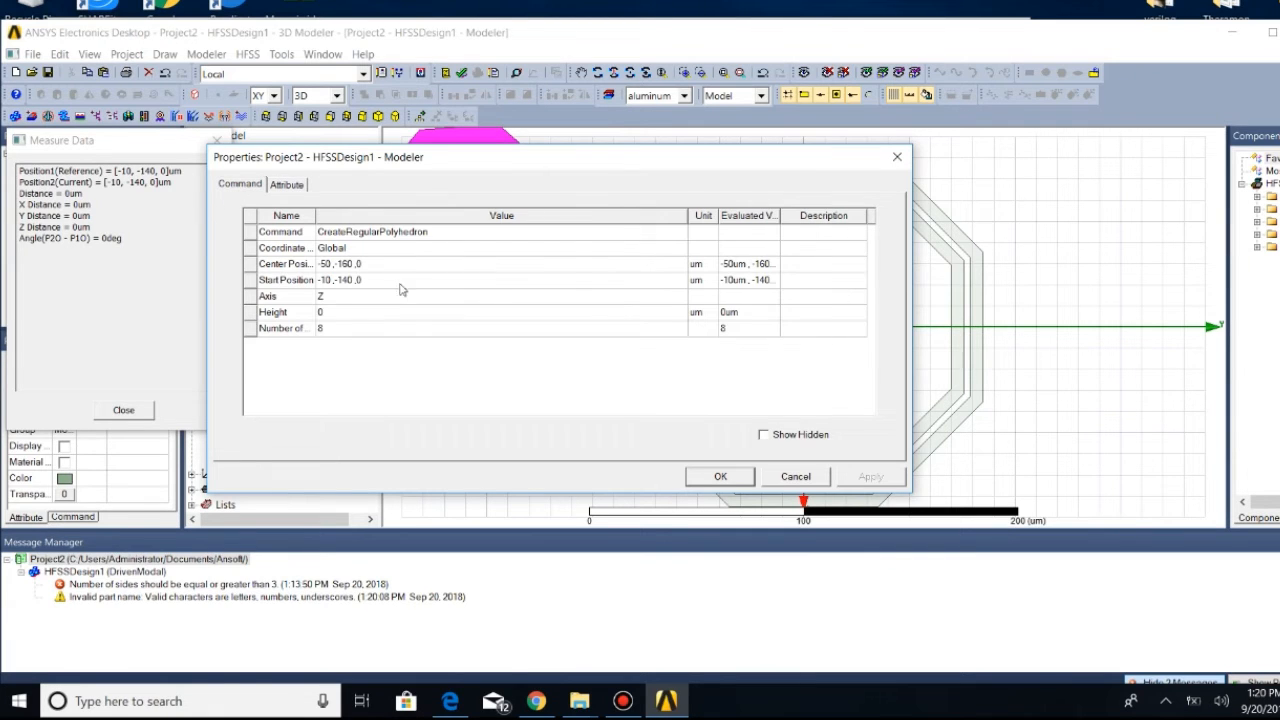
{"action": "left_click", "coordinate": [381, 266]}
{"action": "key", "text": "BackSpace"}
{"action": "type", "text": "0"}
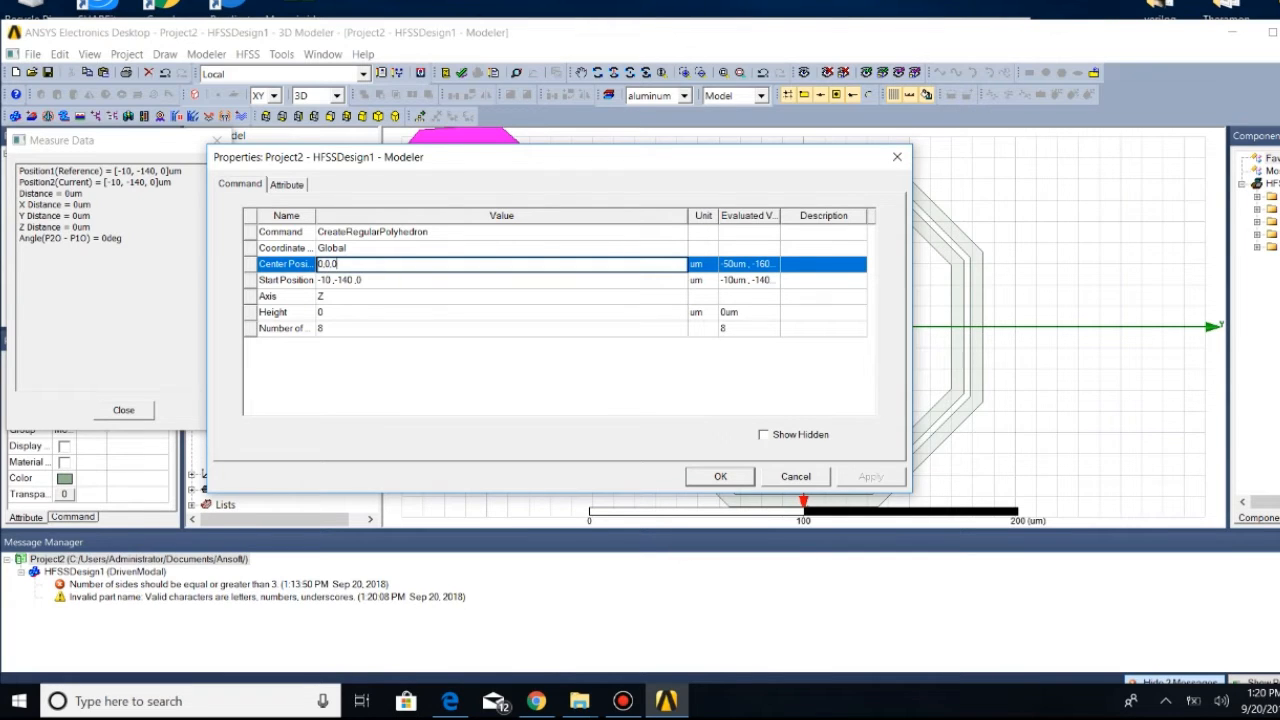
{"action": "left_click", "coordinate": [376, 283]}
{"action": "key", "text": "BackSpace"}
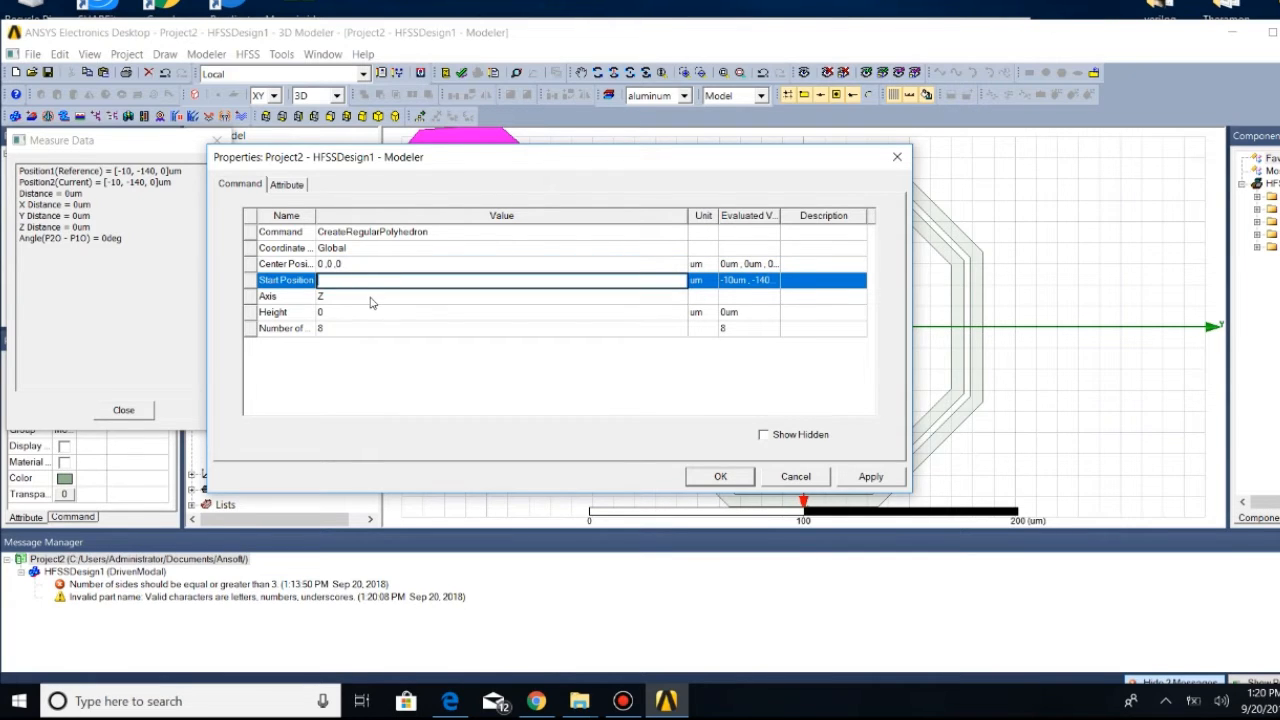
{"action": "type", "text": "-67,-27.7"}
{"action": "type", "text": "5,0"}
{"action": "left_click", "coordinate": [367, 310]}
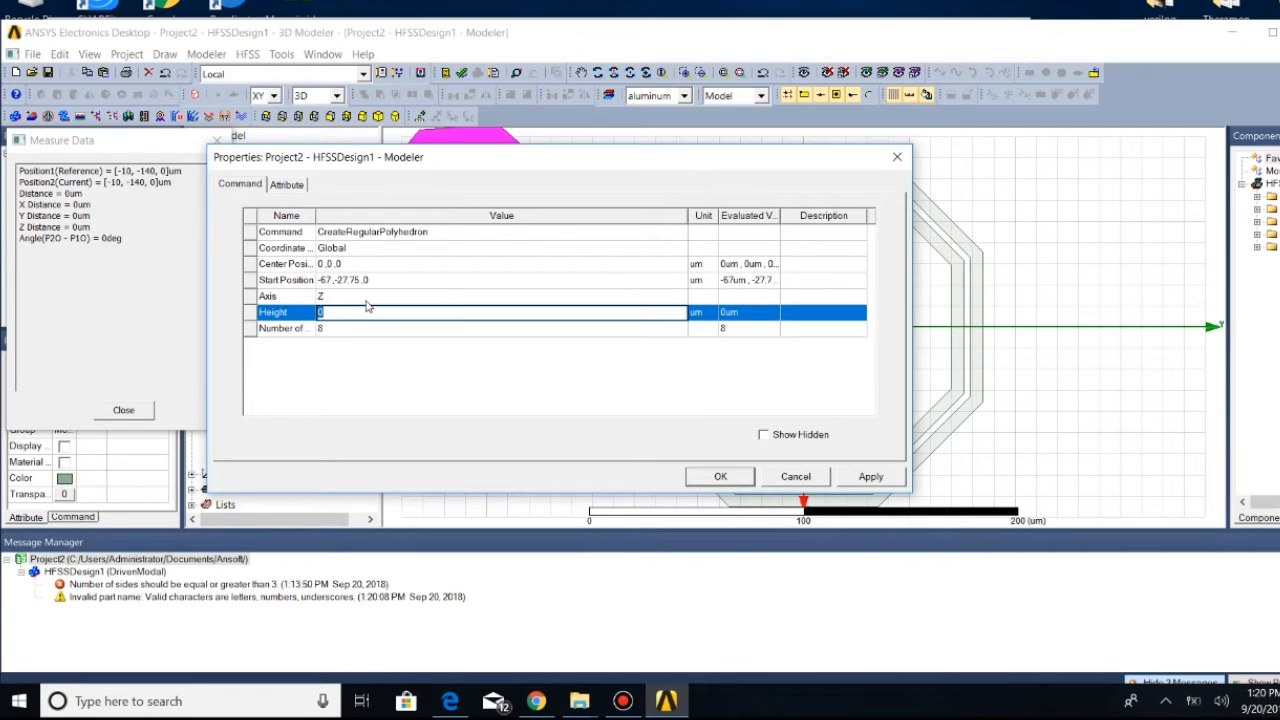
{"action": "key", "text": "BackSpace"}
{"action": "type", "text": "0.85"}
{"action": "left_click", "coordinate": [720, 477]}
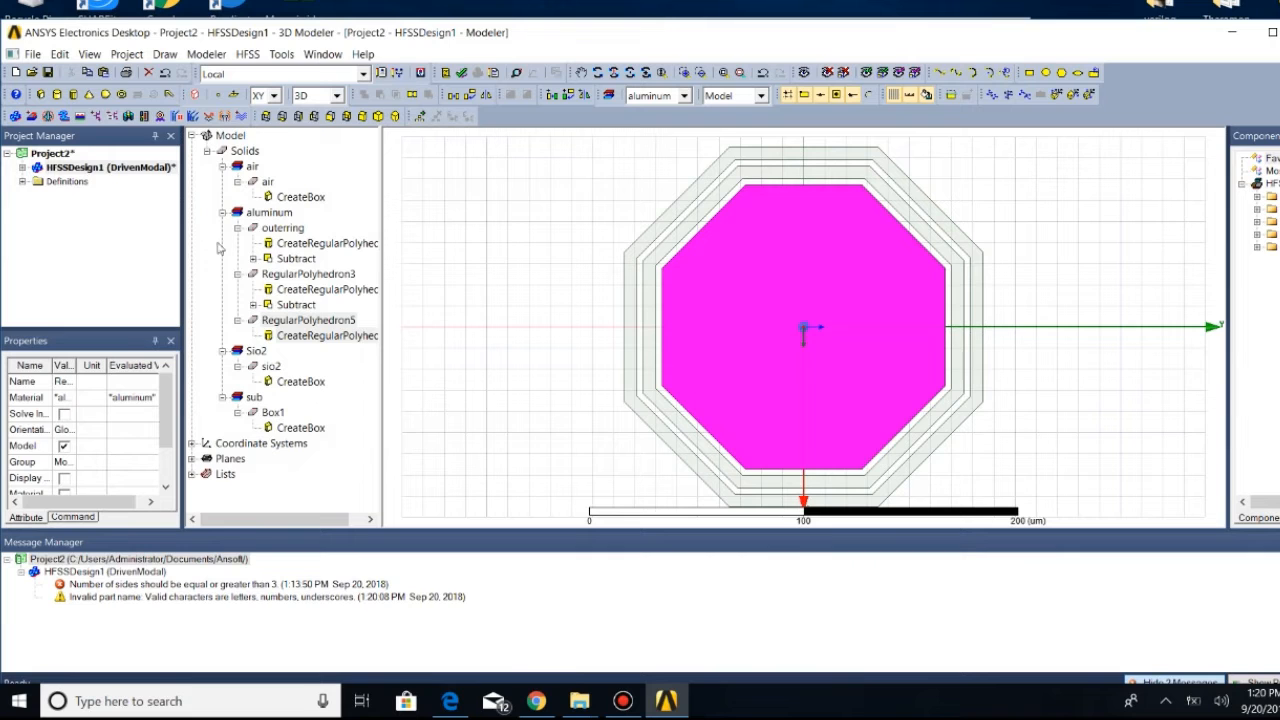
Draw another zero-height regular polyhedron with 8 segments, centered at -40,-150,0 um and starting at -20,-140,0 um
{"action": "left_click", "coordinate": [166, 55]}
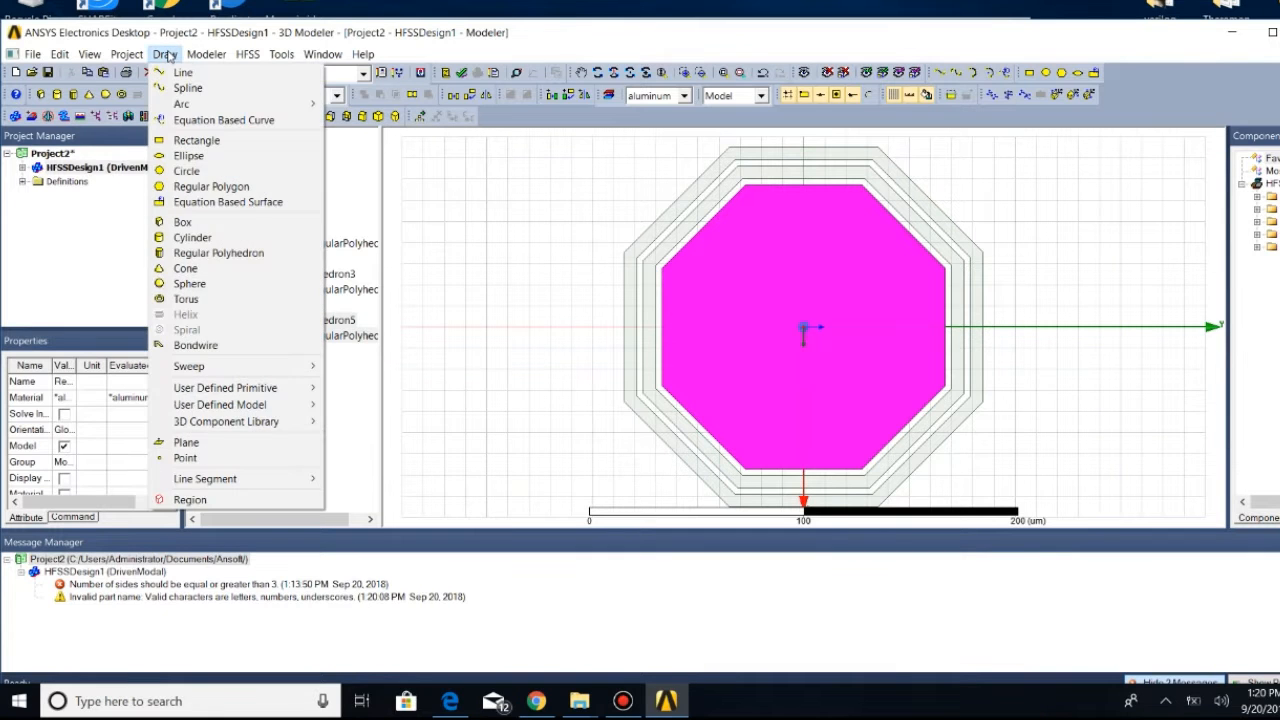
{"action": "left_click", "coordinate": [233, 257]}
{"action": "left_click", "coordinate": [487, 243]}
{"action": "left_click", "coordinate": [508, 286]}
{"action": "left_click", "coordinate": [482, 262]}
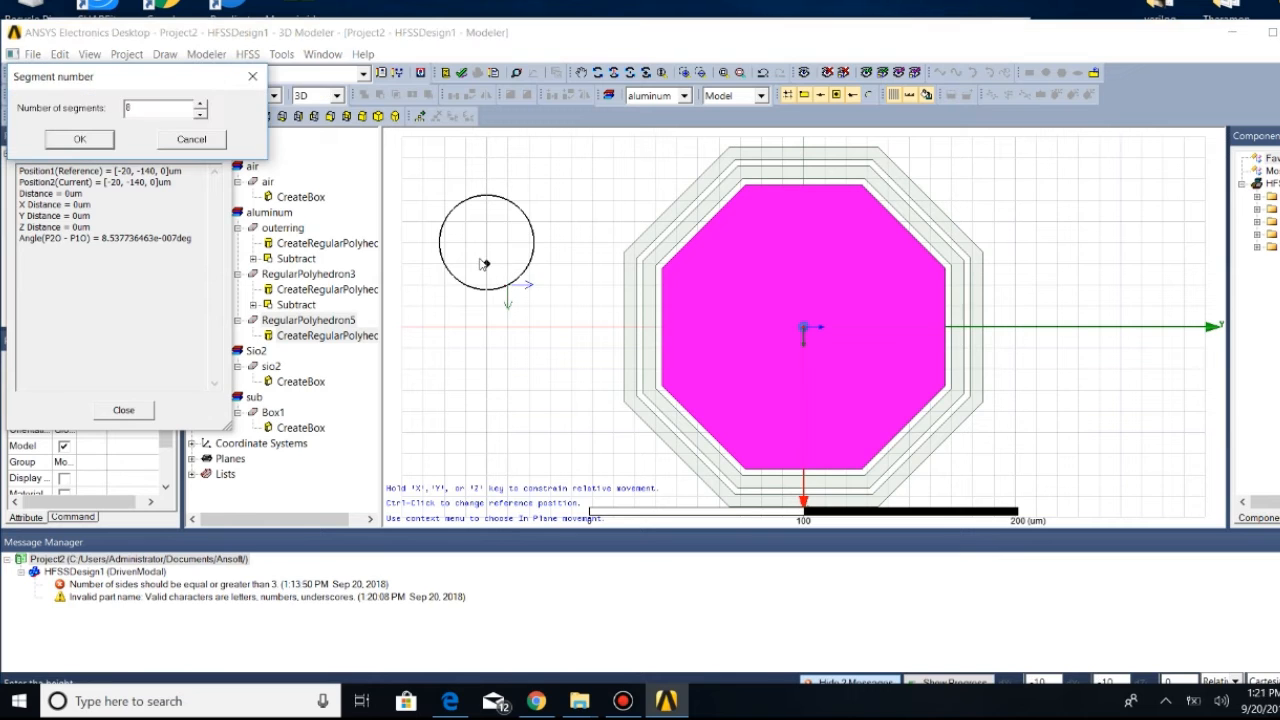
{"action": "left_click", "coordinate": [82, 139]}
Set the new polyhedron's center position to 0,0,0 um, start position to -61,-25.27,0 um and height to 0.85 um
{"action": "left_click", "coordinate": [384, 265]}
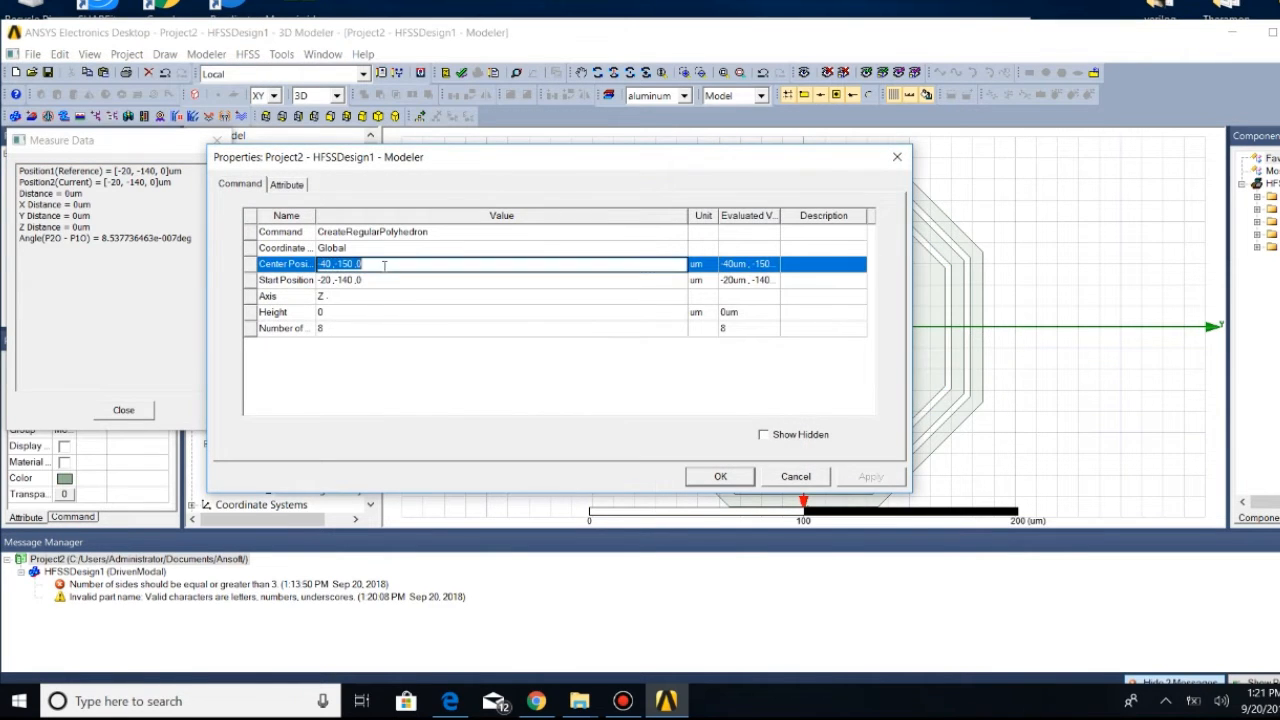
{"action": "type", "text": "0,0"}
{"action": "key", "text": "Tab"}
{"action": "key", "text": "BackSpace"}
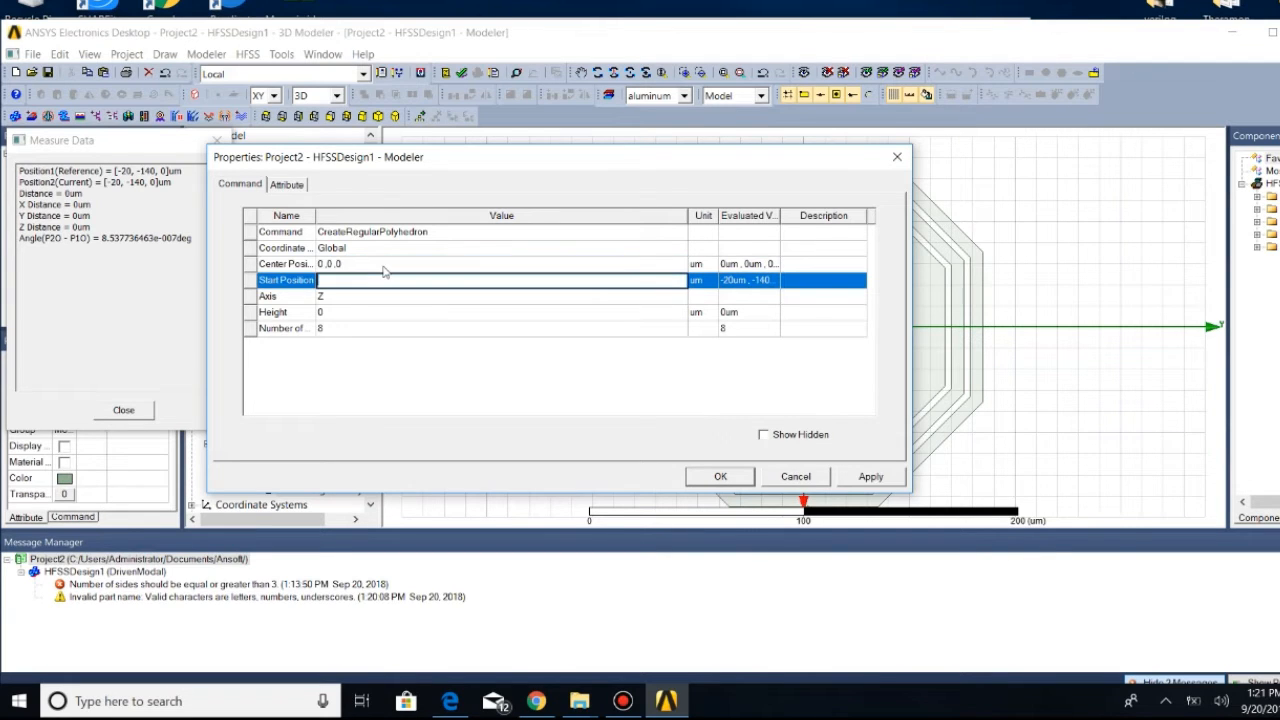
{"action": "type", "text": "-61,-25.27,0"}
{"action": "key", "text": "Tab"}
{"action": "key", "text": "Tab"}
{"action": "type", "text": ".85"}
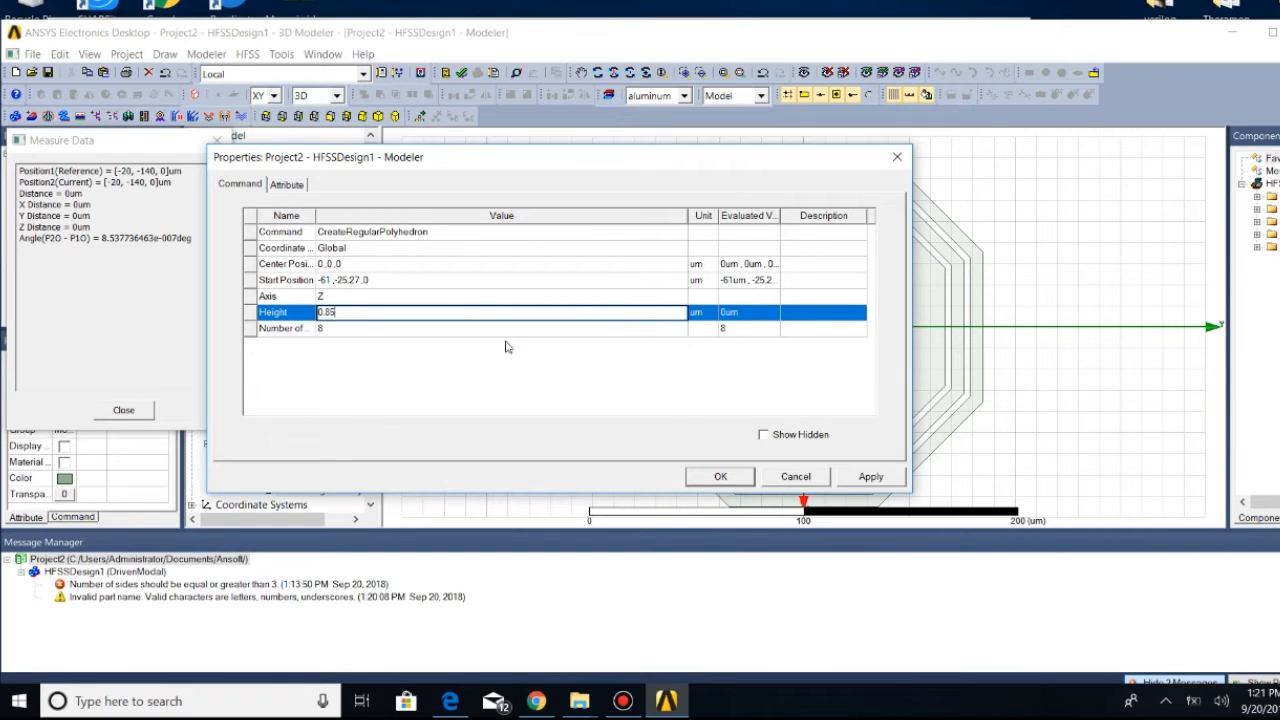
{"action": "left_click", "coordinate": [720, 477]}
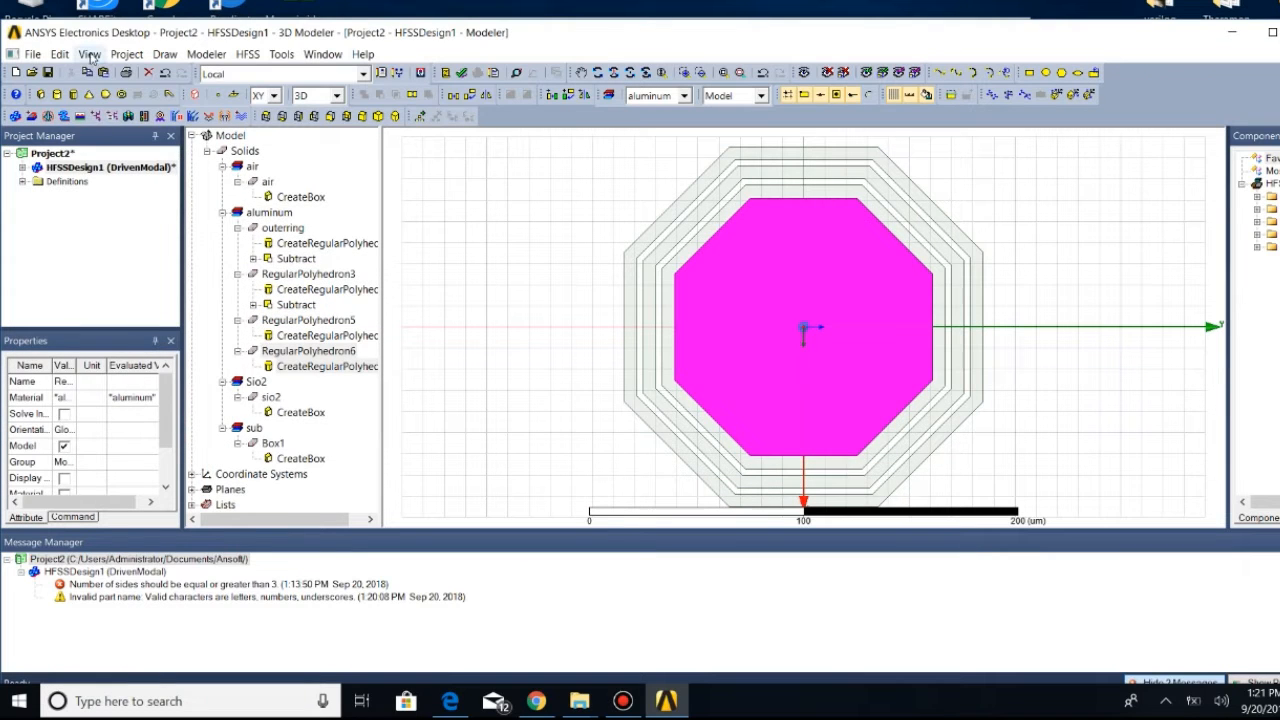
Subtract RegularPolyhedron6 from RegularPolyhedron5 without cloning the tool object, forming the third octagonal ring, and clear the selection
{"action": "left_click", "coordinate": [60, 54]}
{"action": "mouse_move", "coordinate": [87, 299]}
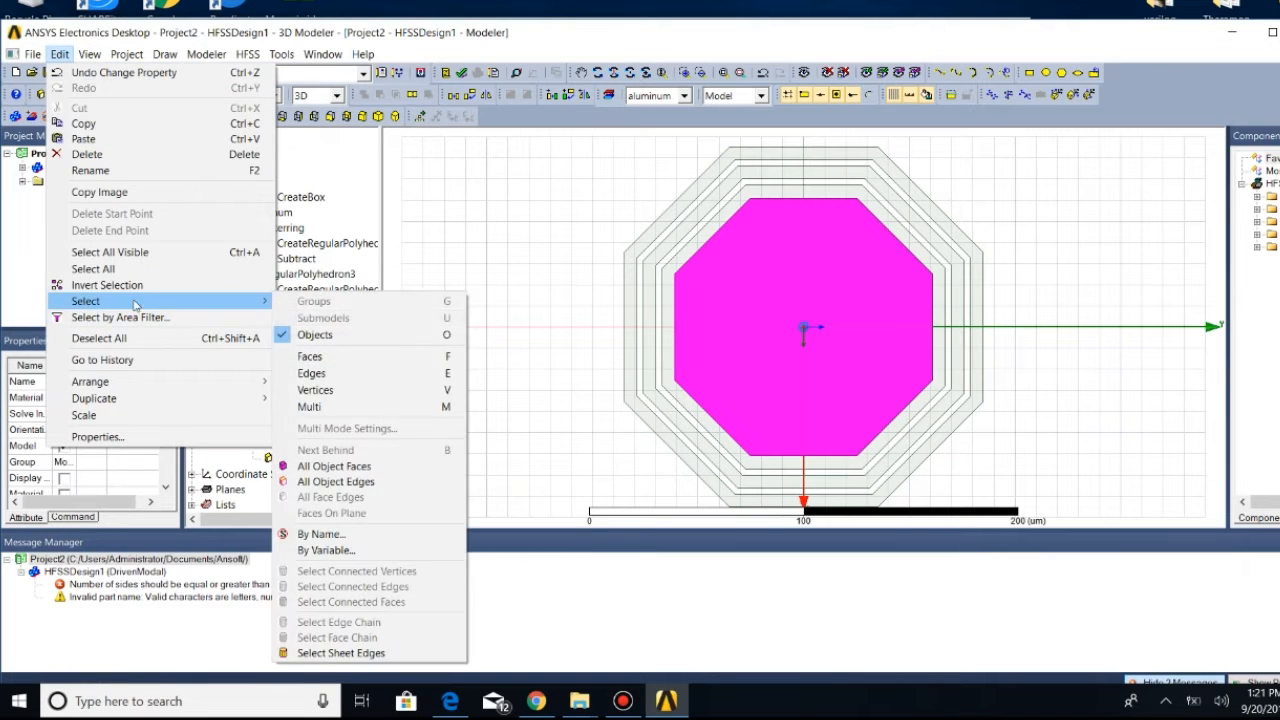
{"action": "left_click", "coordinate": [345, 533]}
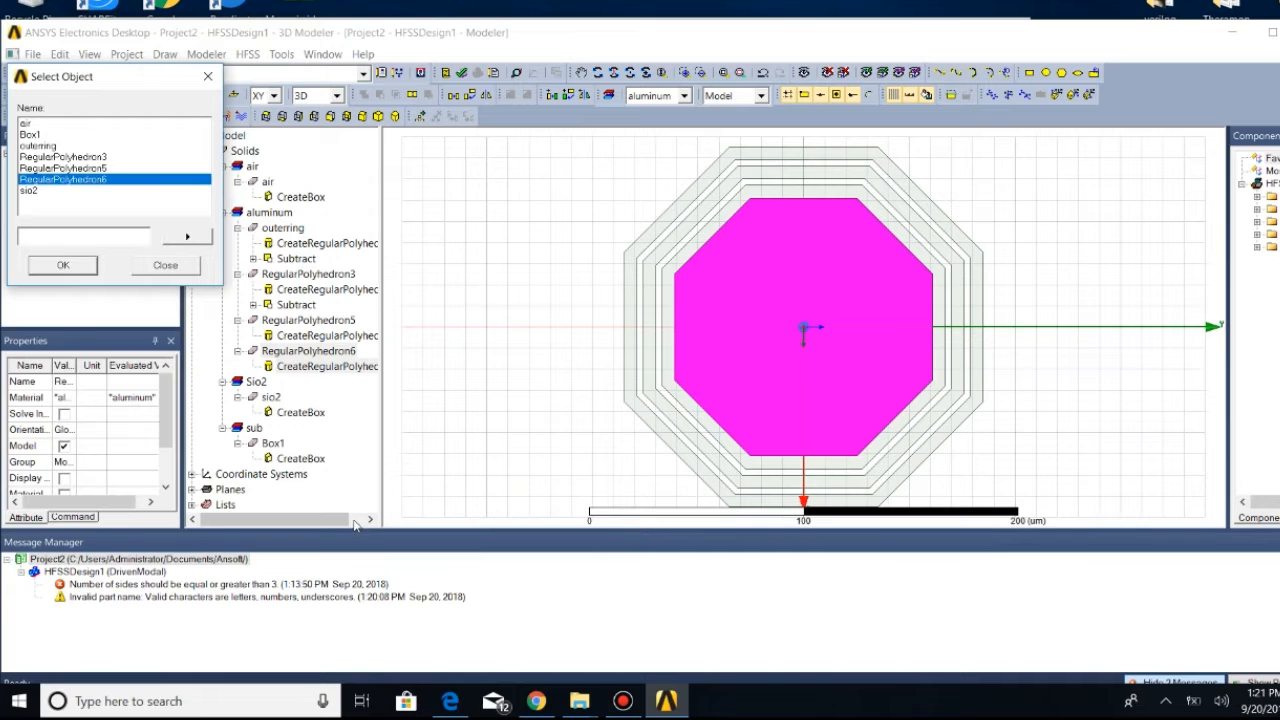
{"action": "left_click", "coordinate": [100, 168], "text": "ctrl"}
{"action": "left_click", "coordinate": [68, 267]}
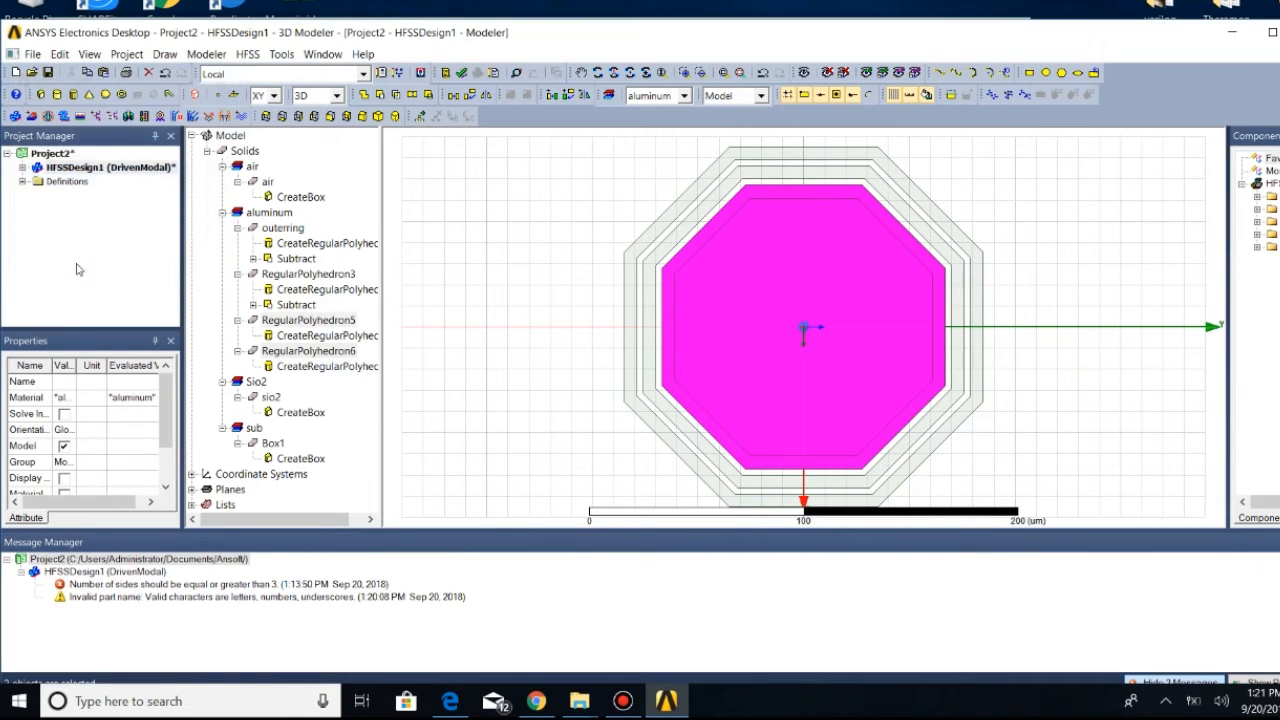
{"action": "left_click", "coordinate": [207, 55]}
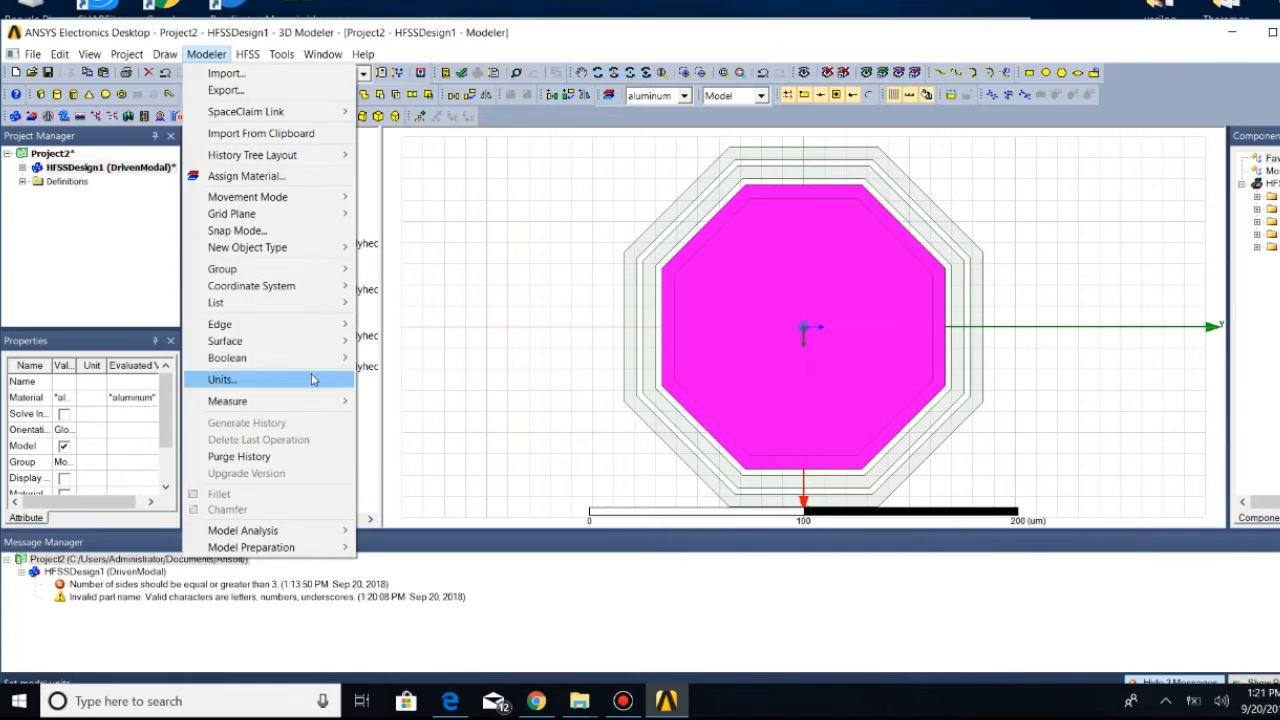
{"action": "mouse_move", "coordinate": [330, 357]}
{"action": "left_click", "coordinate": [416, 372]}
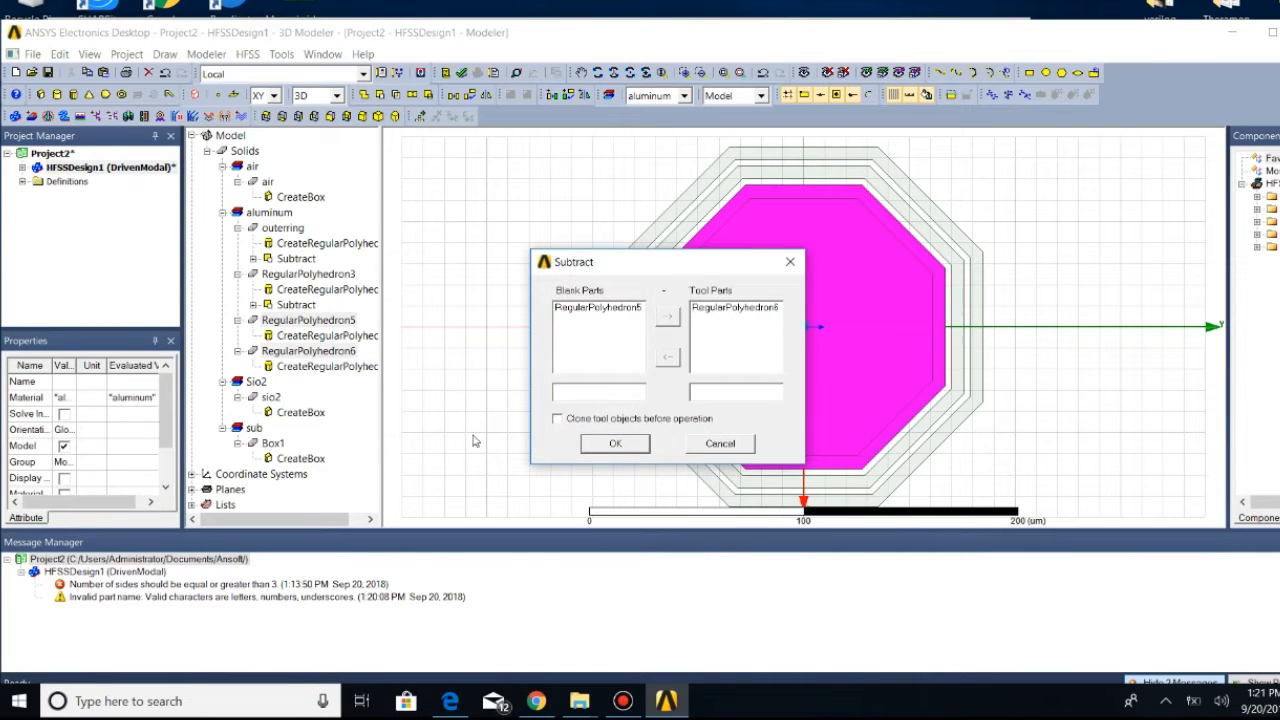
{"action": "left_click", "coordinate": [622, 443]}
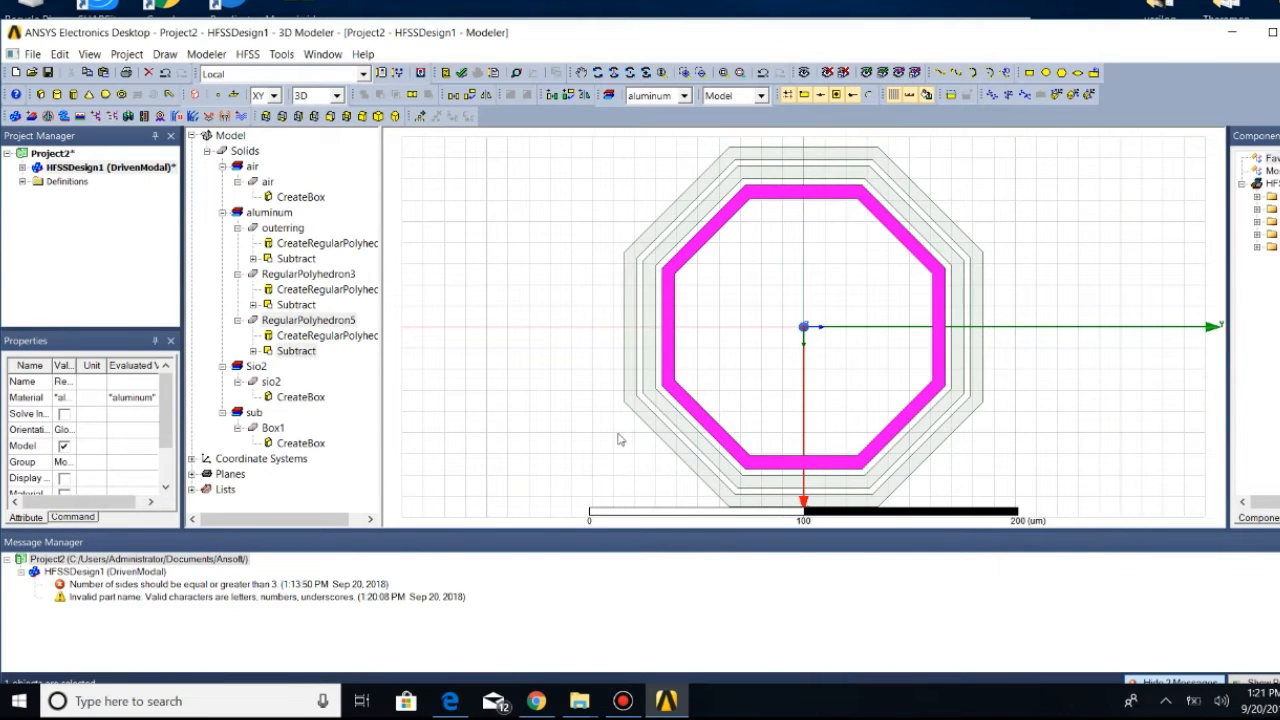
{"action": "left_click", "coordinate": [527, 307]}
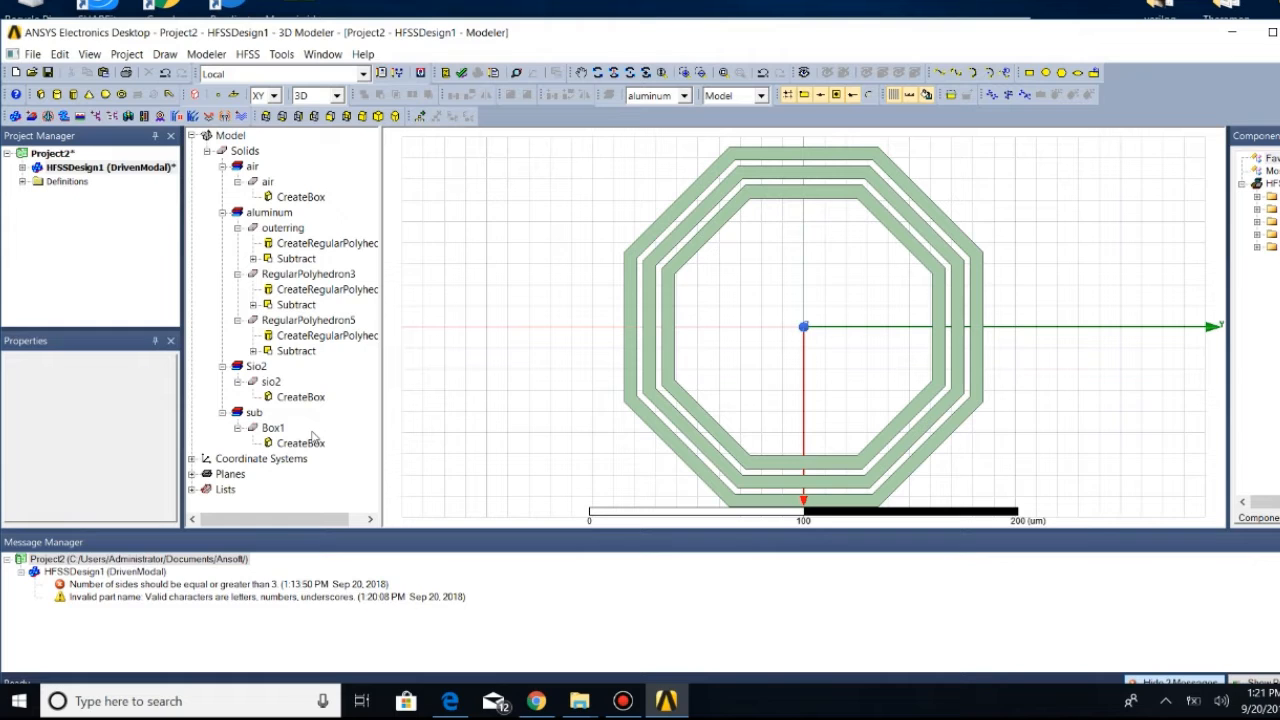
Clear the error and warning messages logged for the project
{"action": "left_click", "coordinate": [300, 584]}
{"action": "right_click", "coordinate": [300, 583]}
{"action": "left_click", "coordinate": [340, 591]}
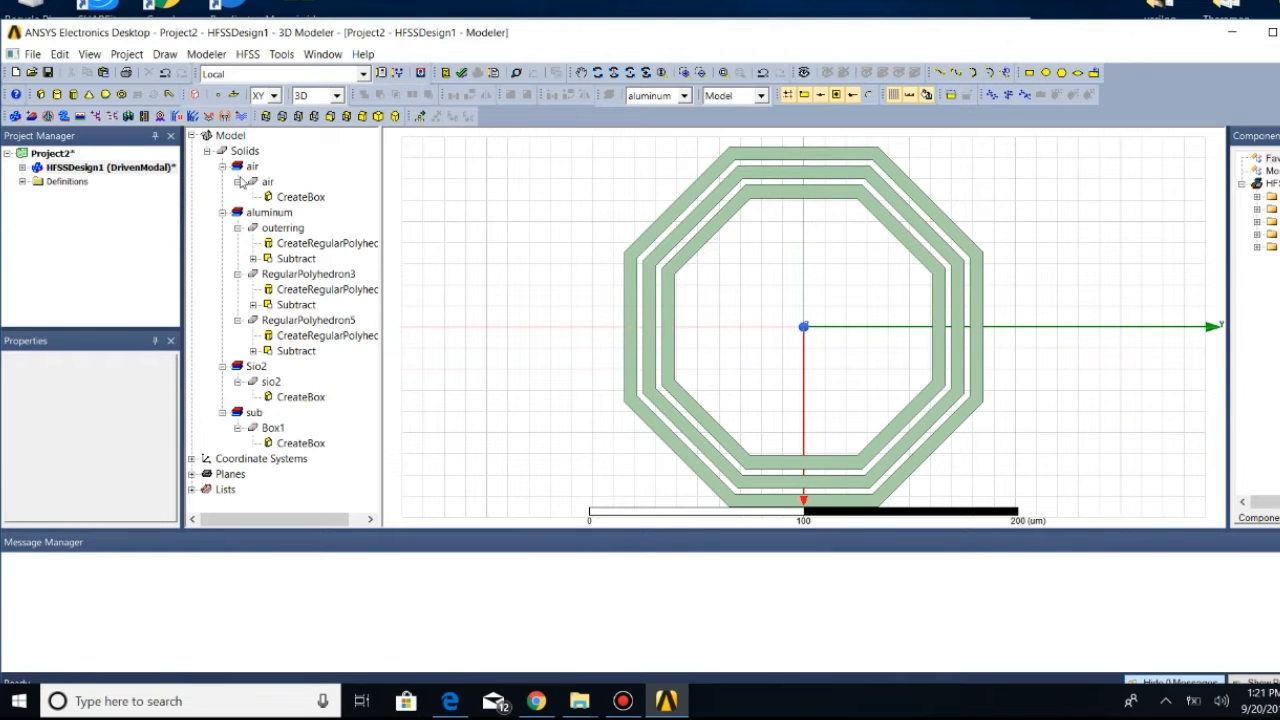
{"action": "mouse_move", "coordinate": [666, 703]}
{"action": "scroll", "coordinate": [573, 254], "scroll_direction": "down", "scroll_amount": 1}
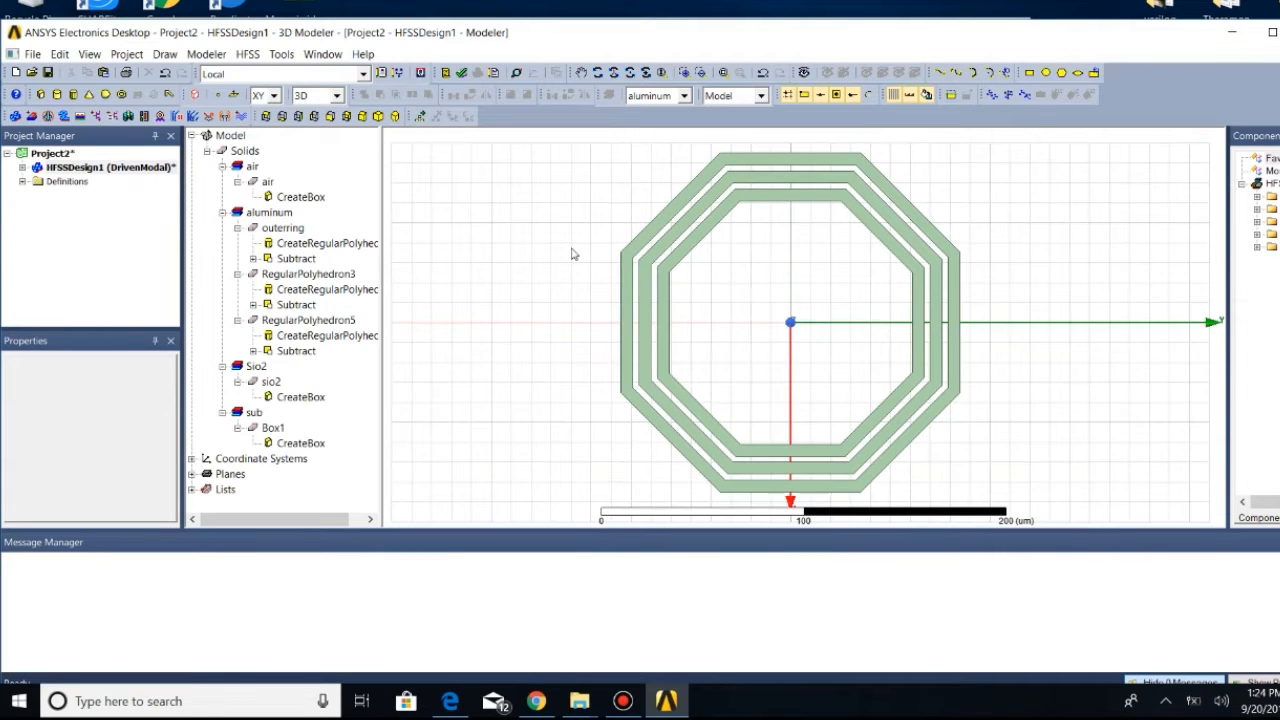
{"action": "left_click", "coordinate": [166, 55]}
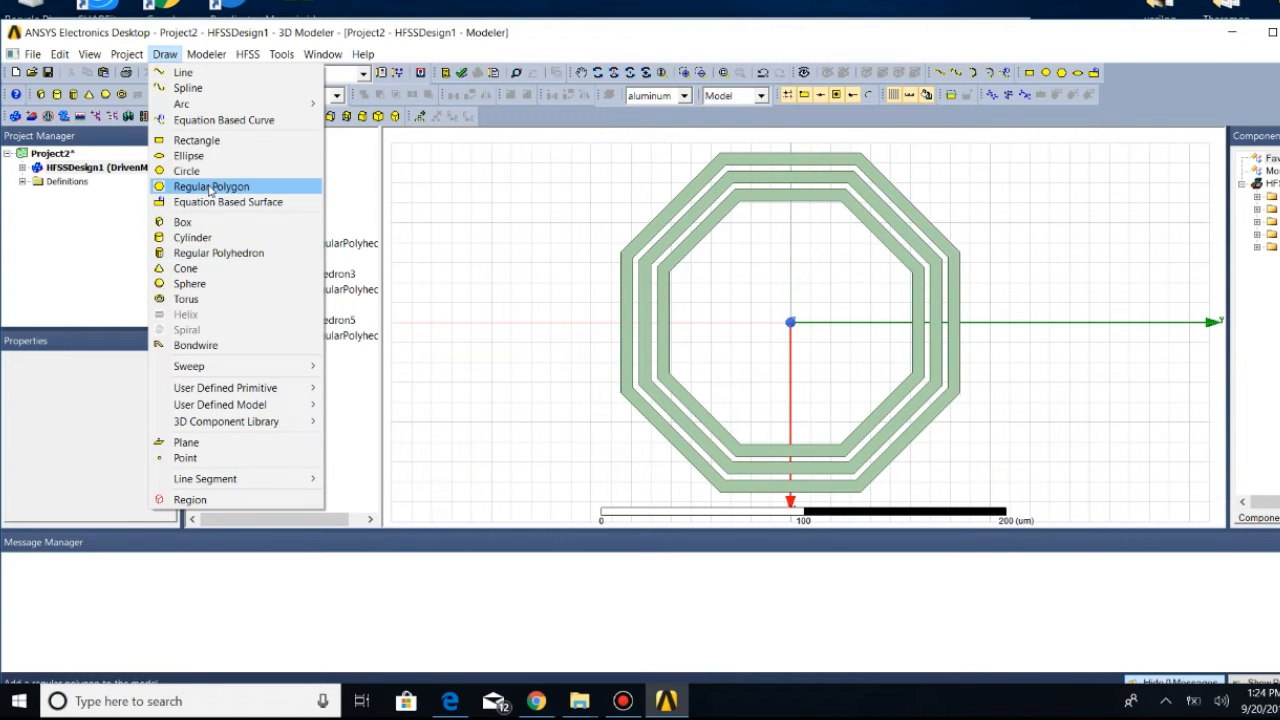
{"action": "left_click", "coordinate": [197, 224]}
{"action": "left_click", "coordinate": [471, 222]}
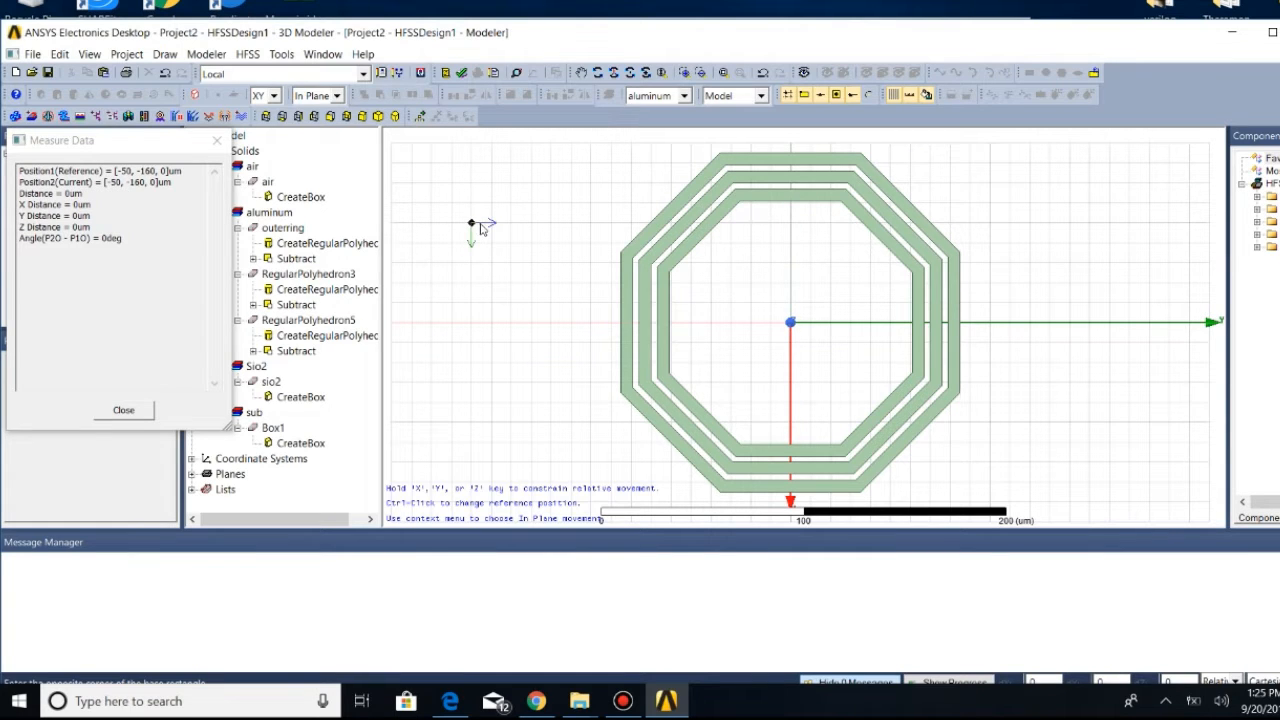
{"action": "key", "text": "Escape"}
Draw a zero-height box across the two outer rings on the positive Y side, starting at -10,70,0 um and measuring 15 by 15 um
{"action": "left_click", "coordinate": [165, 54]}
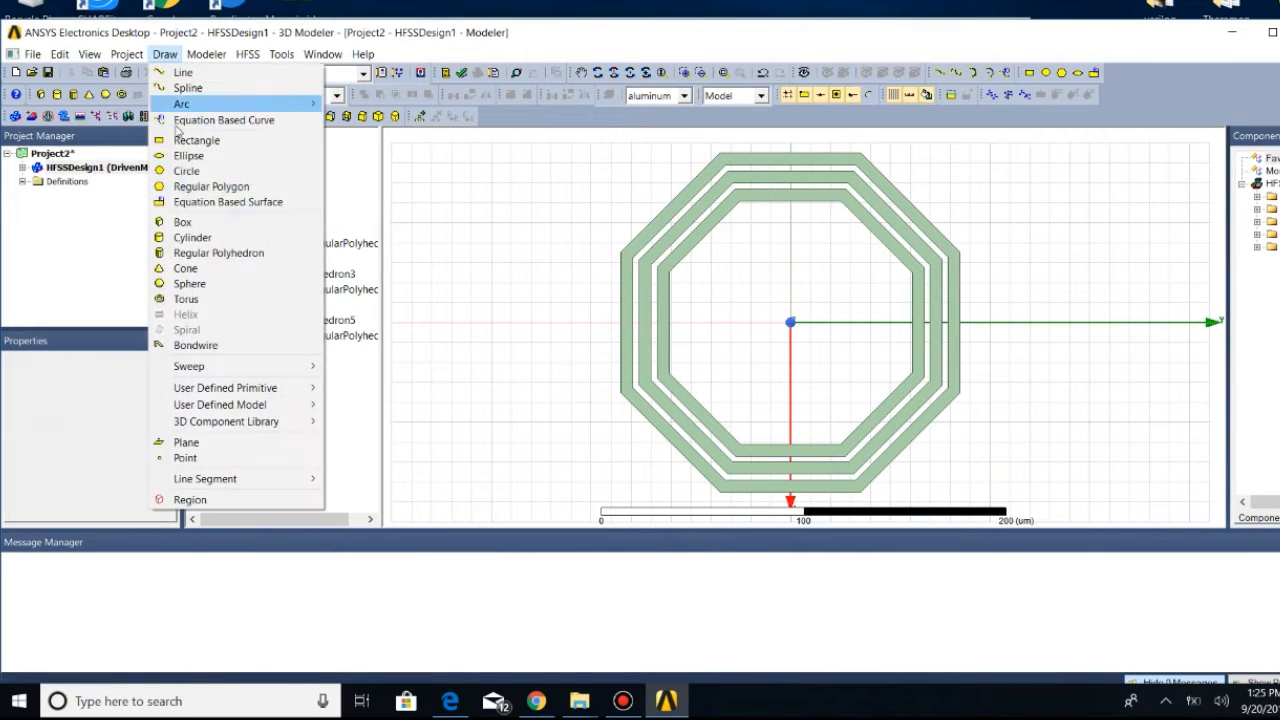
{"action": "left_click", "coordinate": [182, 221]}
{"action": "scroll", "coordinate": [955, 310], "scroll_direction": "up", "scroll_amount": 3}
{"action": "scroll", "coordinate": [955, 310], "scroll_direction": "up", "scroll_amount": 1}
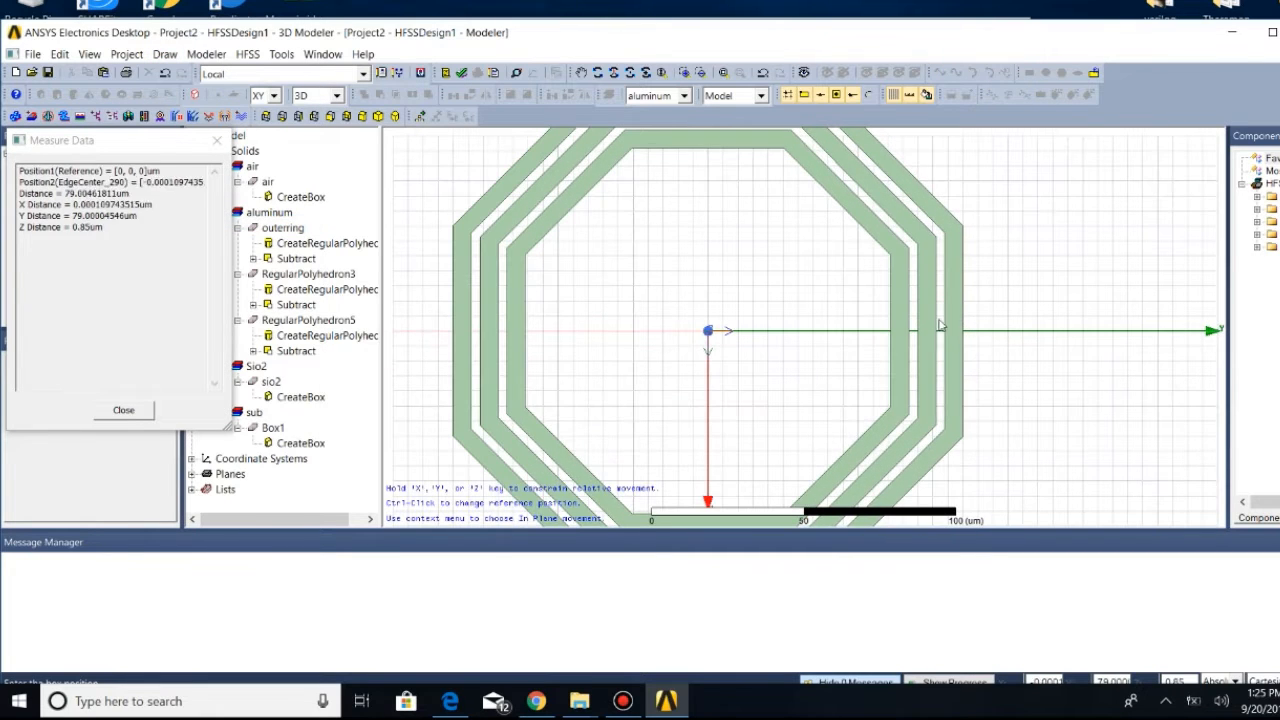
{"action": "left_click", "coordinate": [920, 301]}
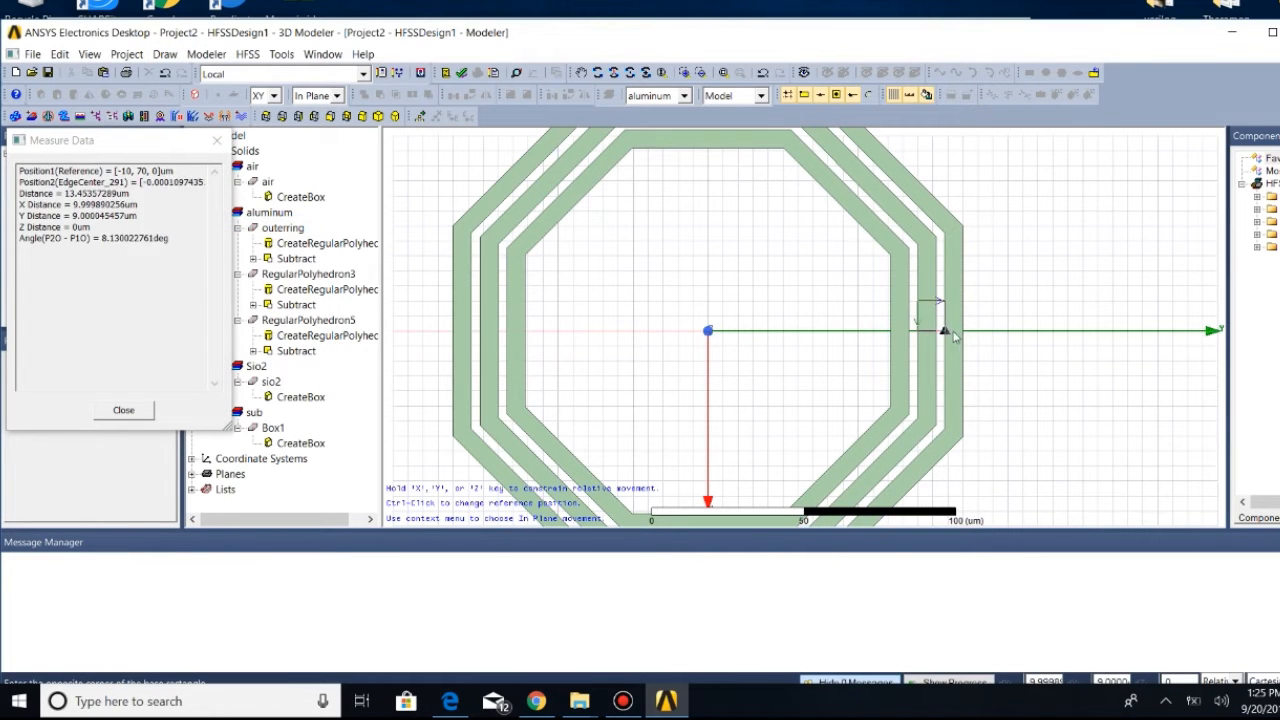
{"action": "left_click", "coordinate": [961, 348]}
{"action": "left_click", "coordinate": [961, 348]}
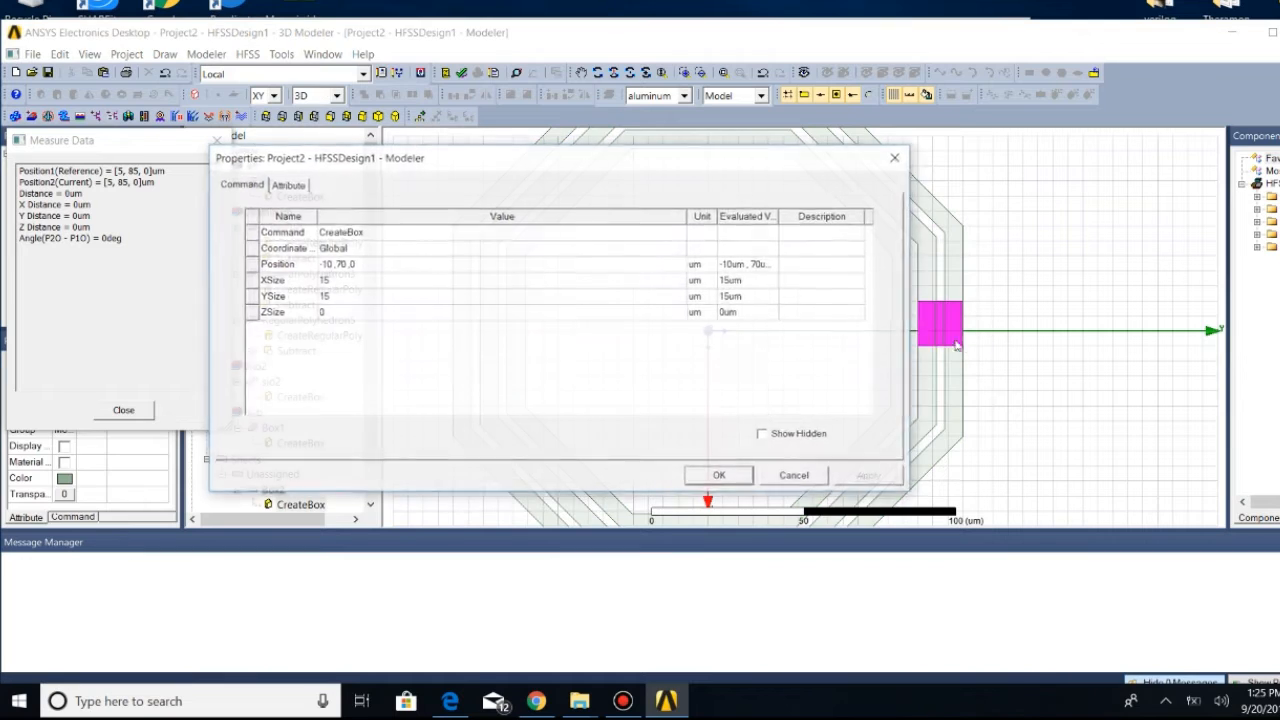
Set the new box's Z size to 0.85 um and its position to -14,70,0 um
{"action": "left_click", "coordinate": [338, 312]}
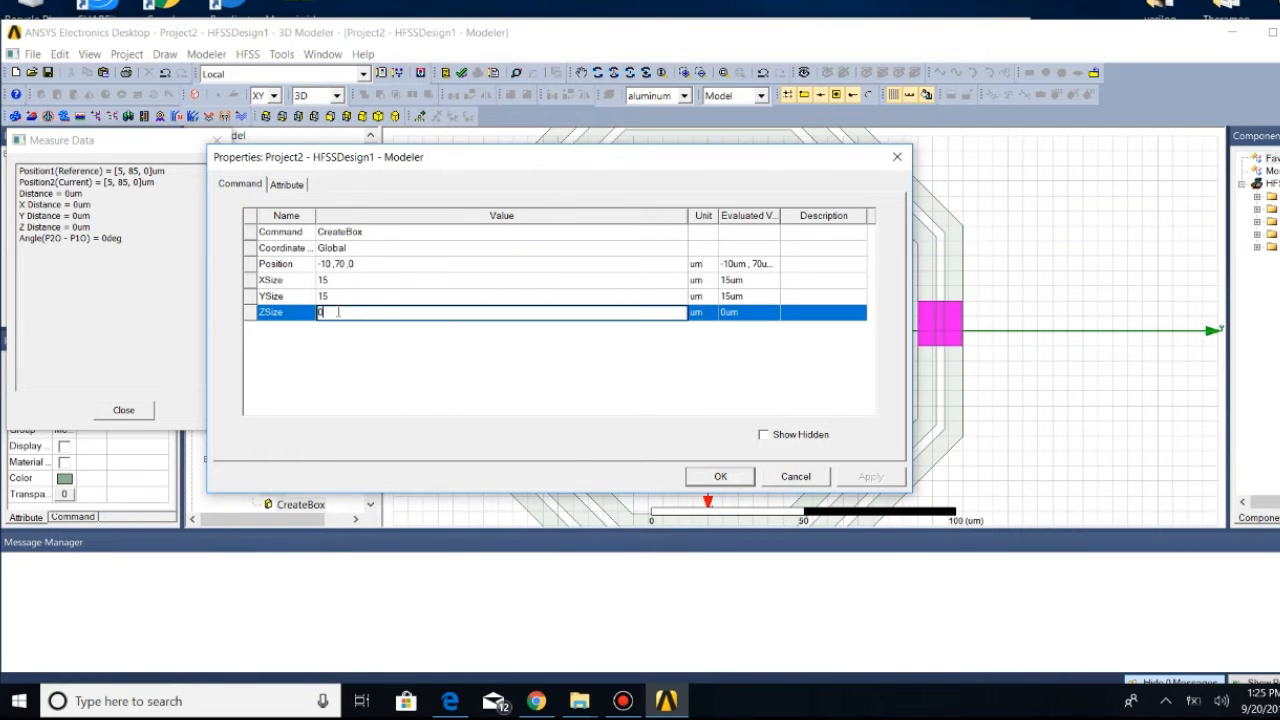
{"action": "type", "text": ".85"}
{"action": "left_click", "coordinate": [343, 280]}
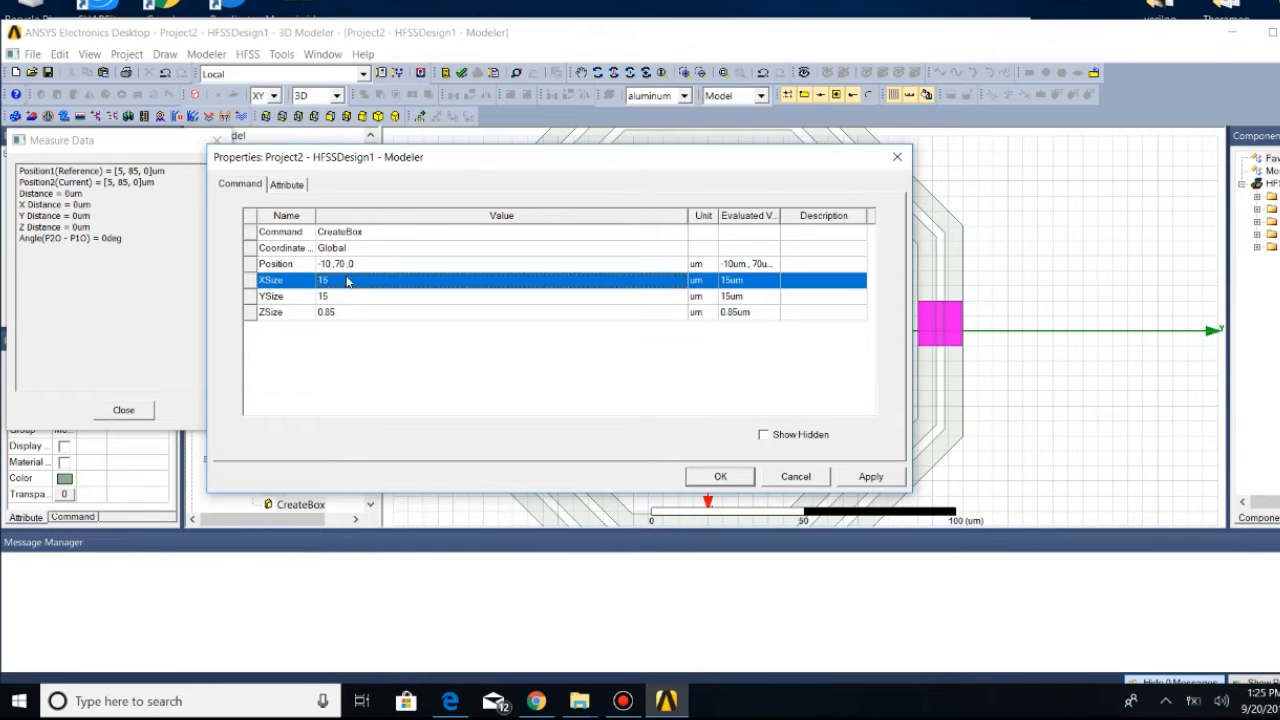
{"action": "left_click", "coordinate": [367, 264]}
{"action": "left_click", "coordinate": [367, 264]}
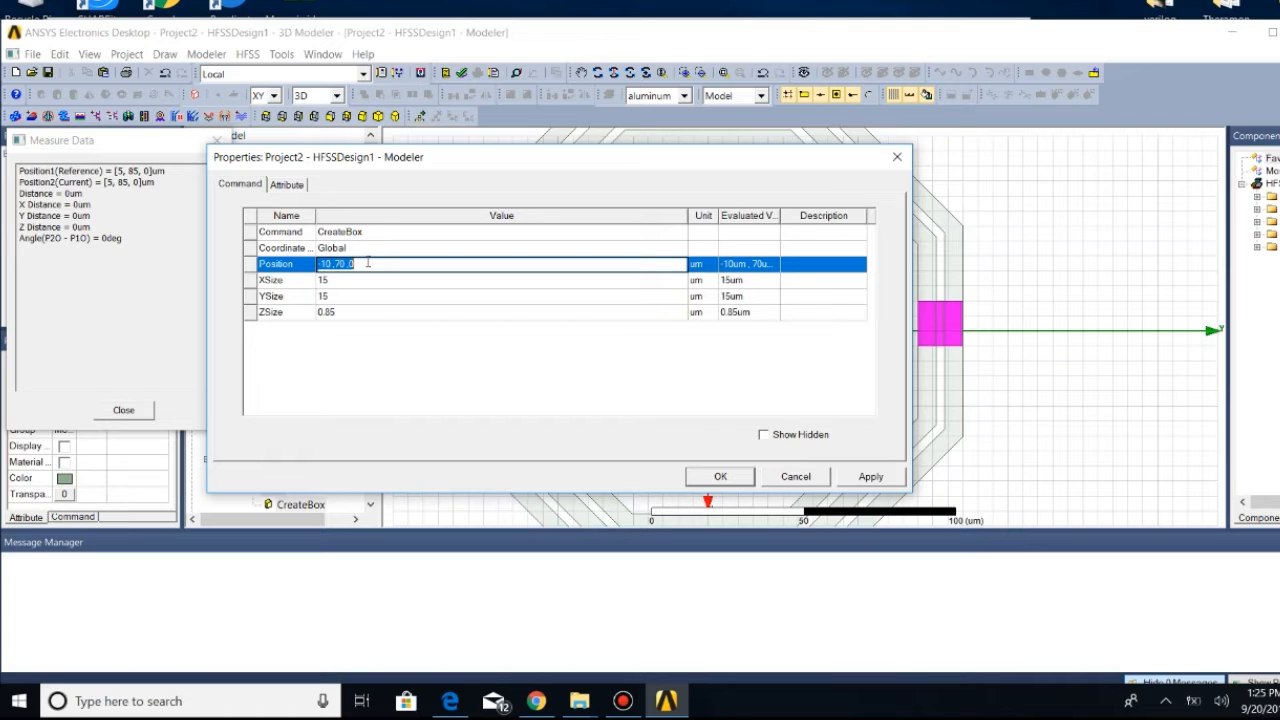
{"action": "key", "text": "BackSpace"}
{"action": "left_click_drag", "start_coordinate": [490, 160], "coordinate": [308, 153]}
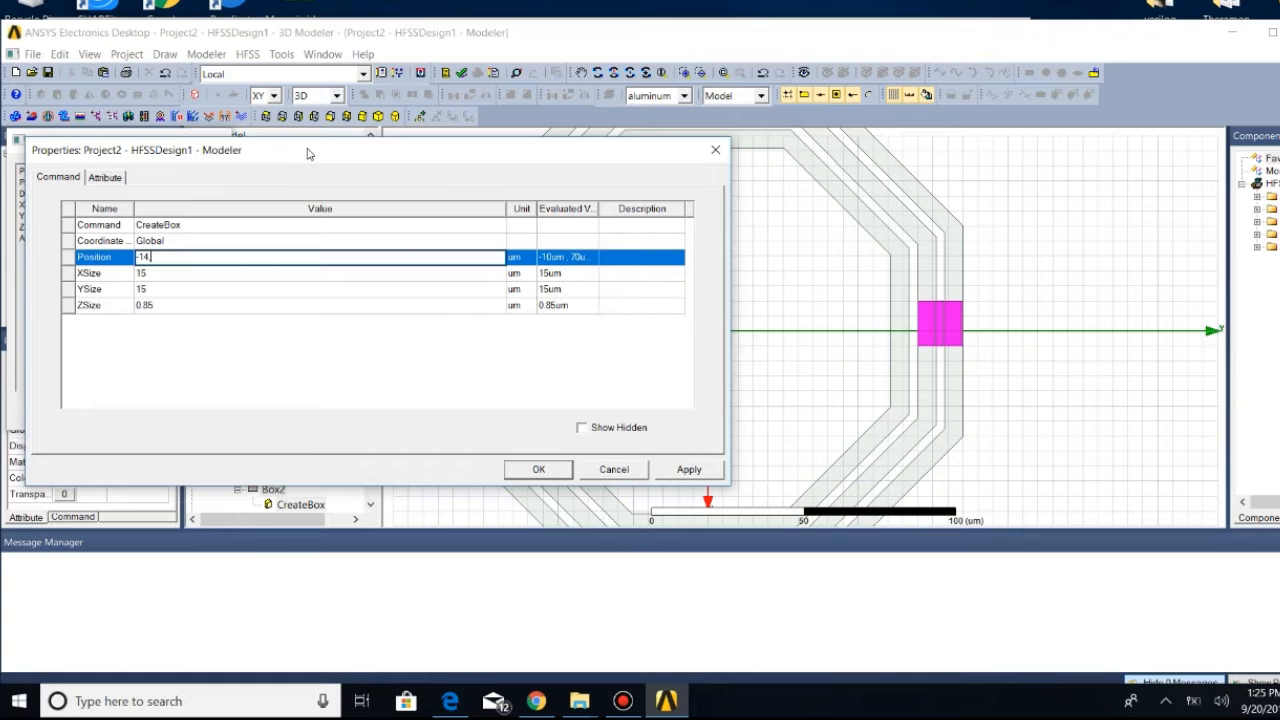
{"action": "type", "text": ",-"}
Set the new box's X and Y sizes to 20 um each and apply the properties
{"action": "left_click", "coordinate": [151, 276]}
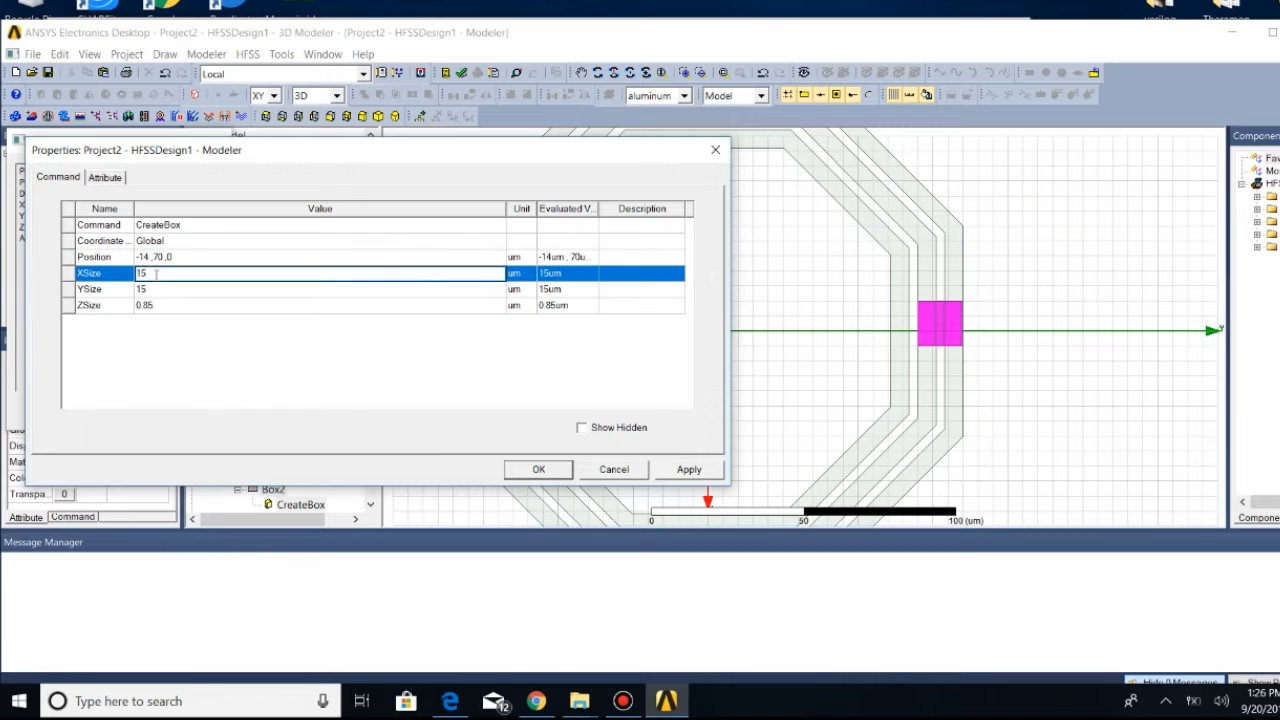
{"action": "type", "text": "20"}
{"action": "key", "text": "Tab"}
{"action": "key", "text": "BackSpace"}
{"action": "type", "text": "2"}
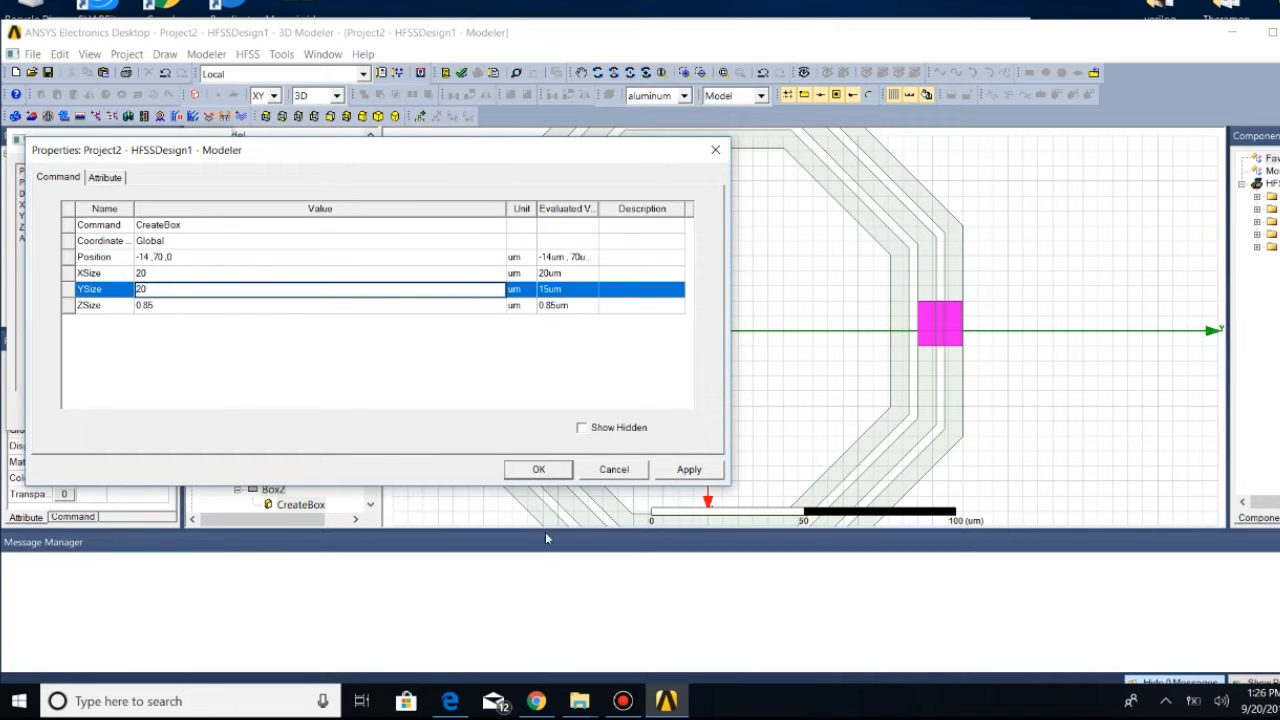
{"action": "left_click", "coordinate": [548, 474]}
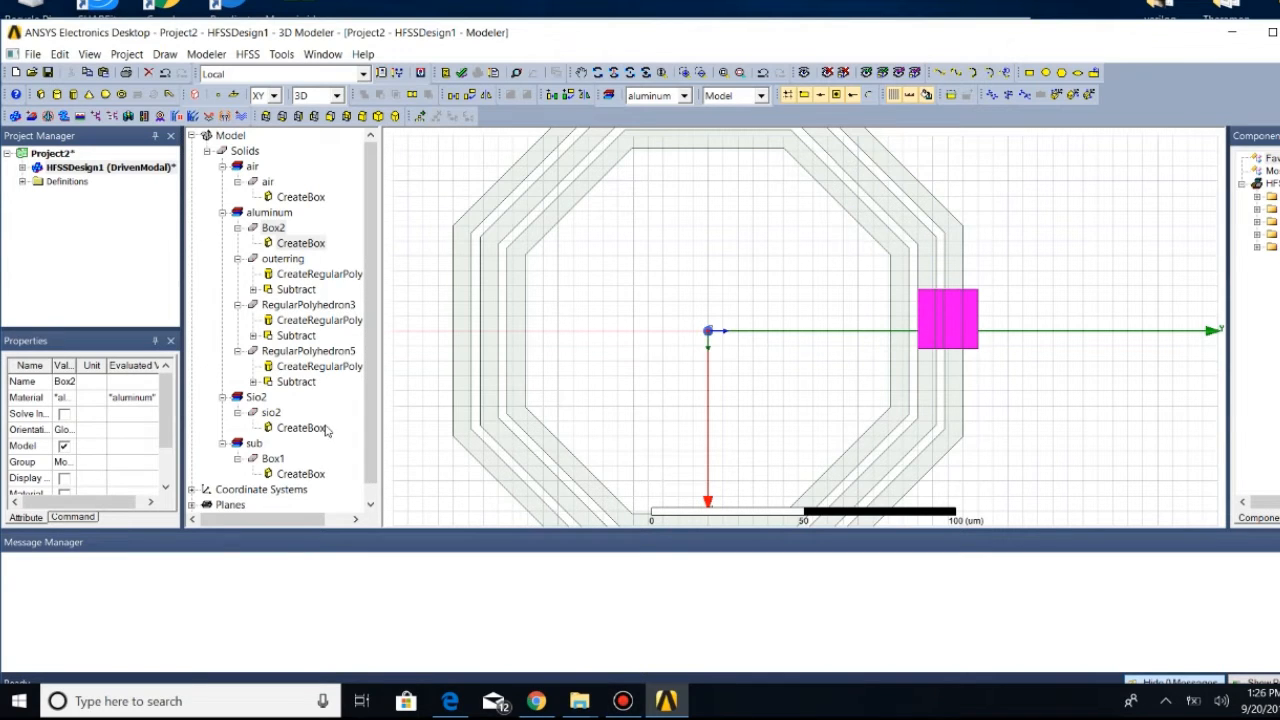
Change the Y size of Box2 to 28 um
{"action": "right_click", "coordinate": [311, 243]}
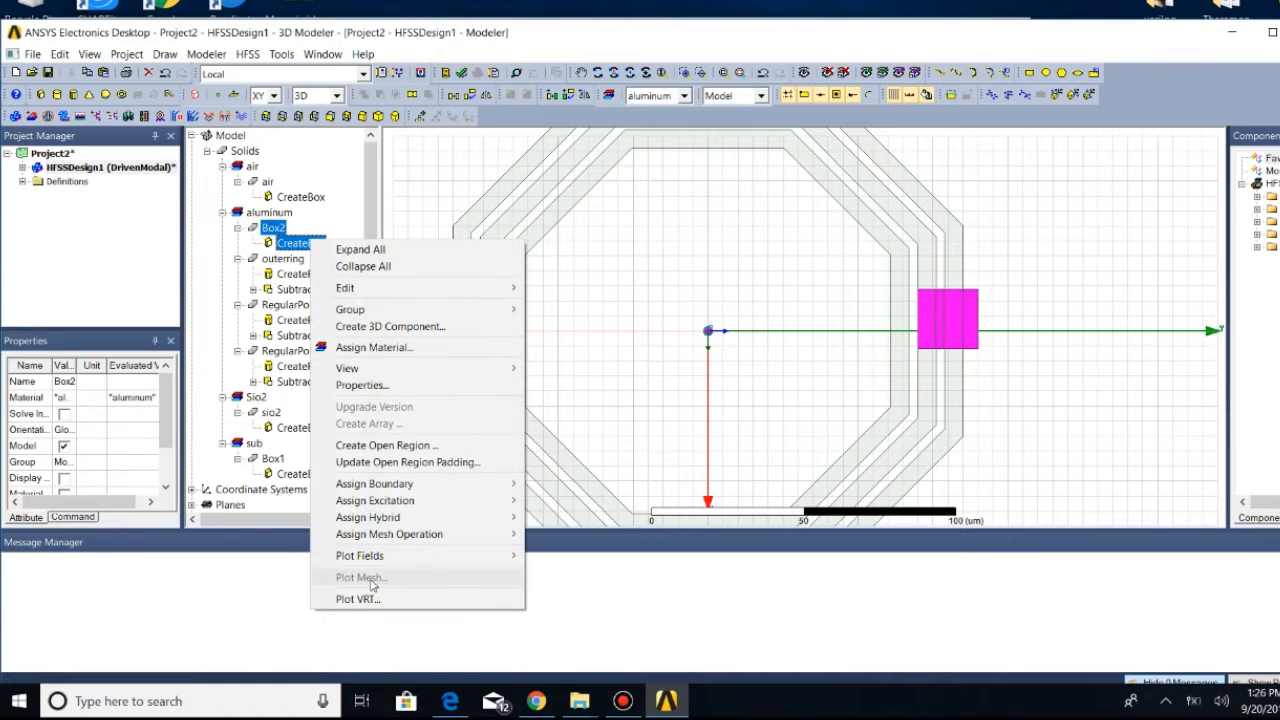
{"action": "left_click", "coordinate": [362, 385]}
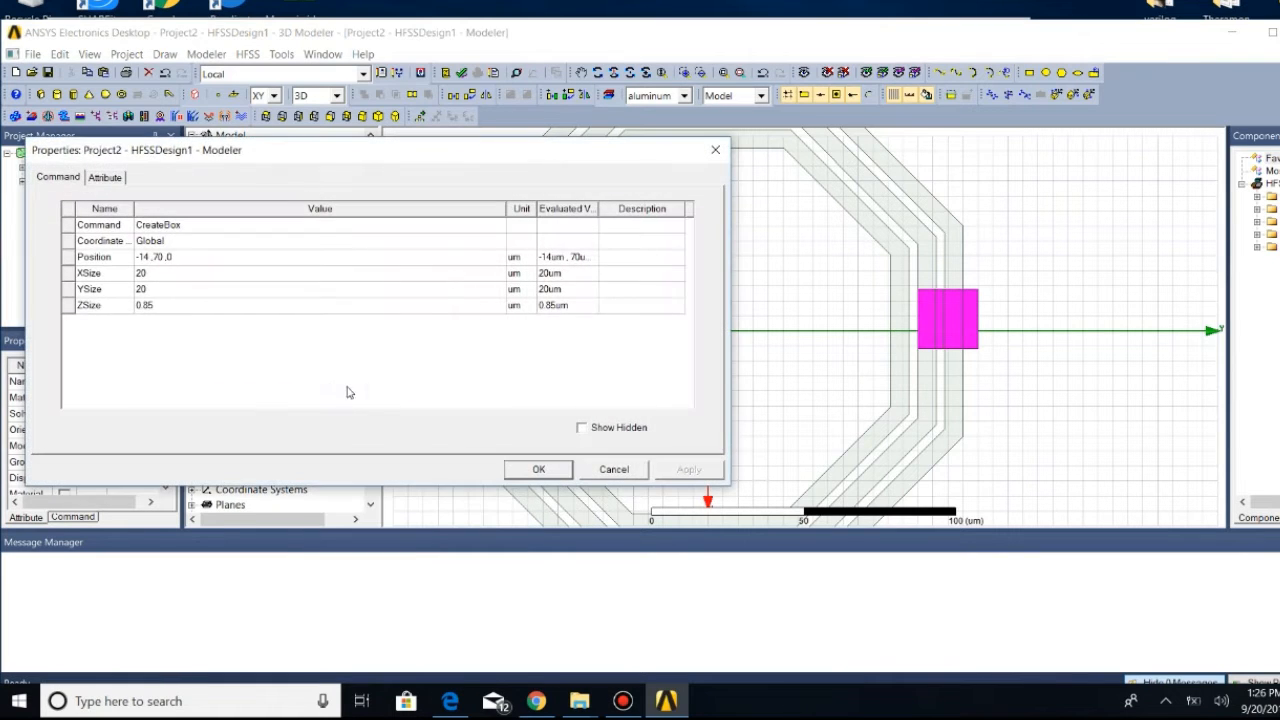
{"action": "left_click", "coordinate": [160, 292]}
{"action": "left_click", "coordinate": [161, 290]}
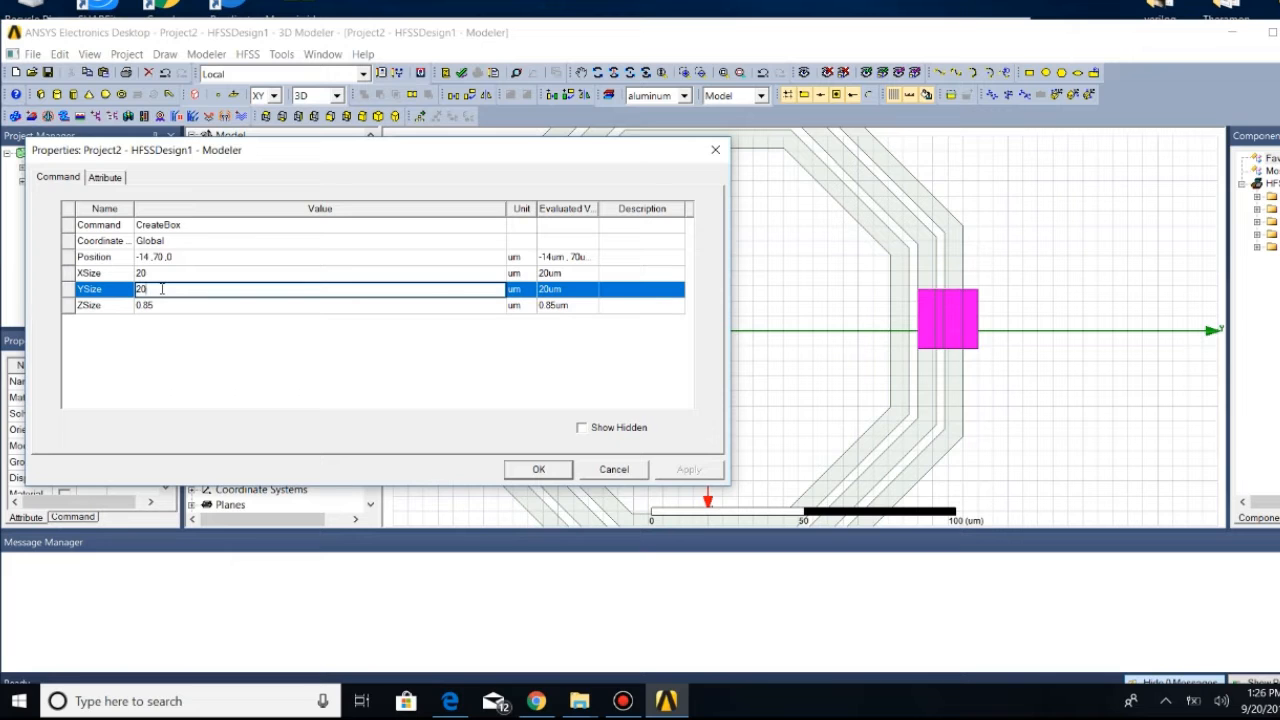
{"action": "left_click", "coordinate": [556, 472]}
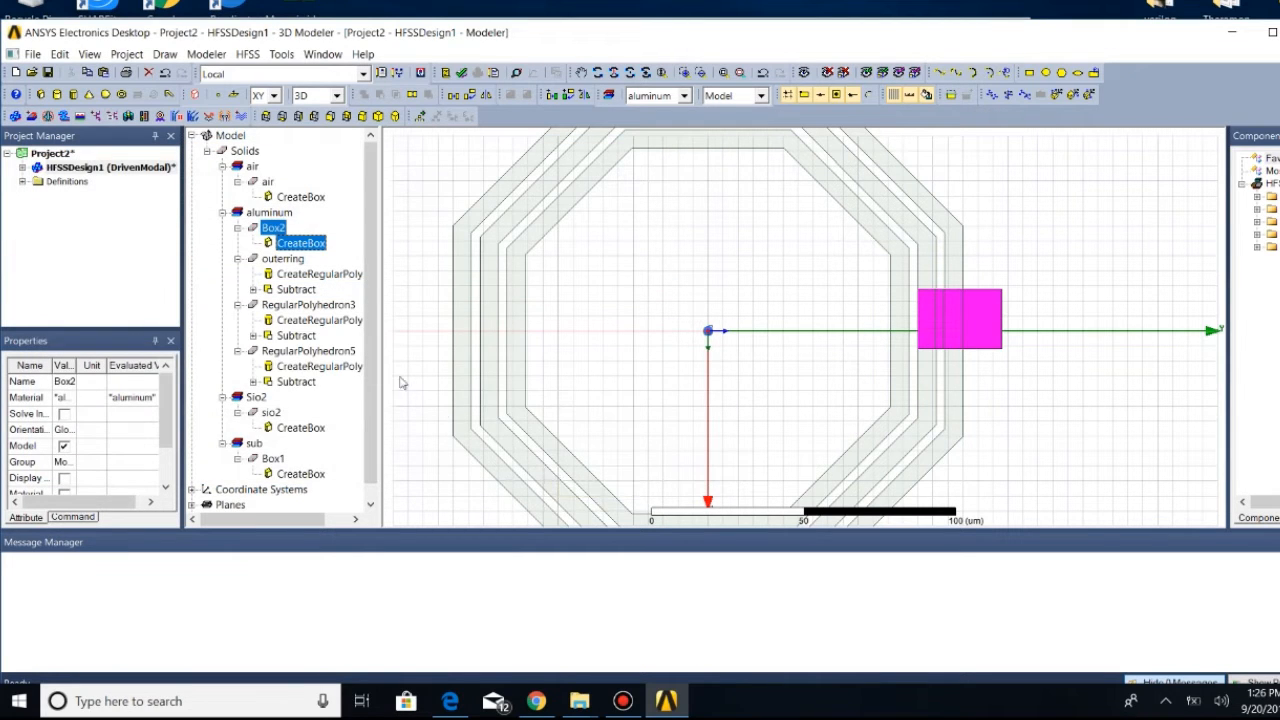
Set the X size of Box2 to 28 um and its Y size to 20 um
{"action": "right_click", "coordinate": [299, 243]}
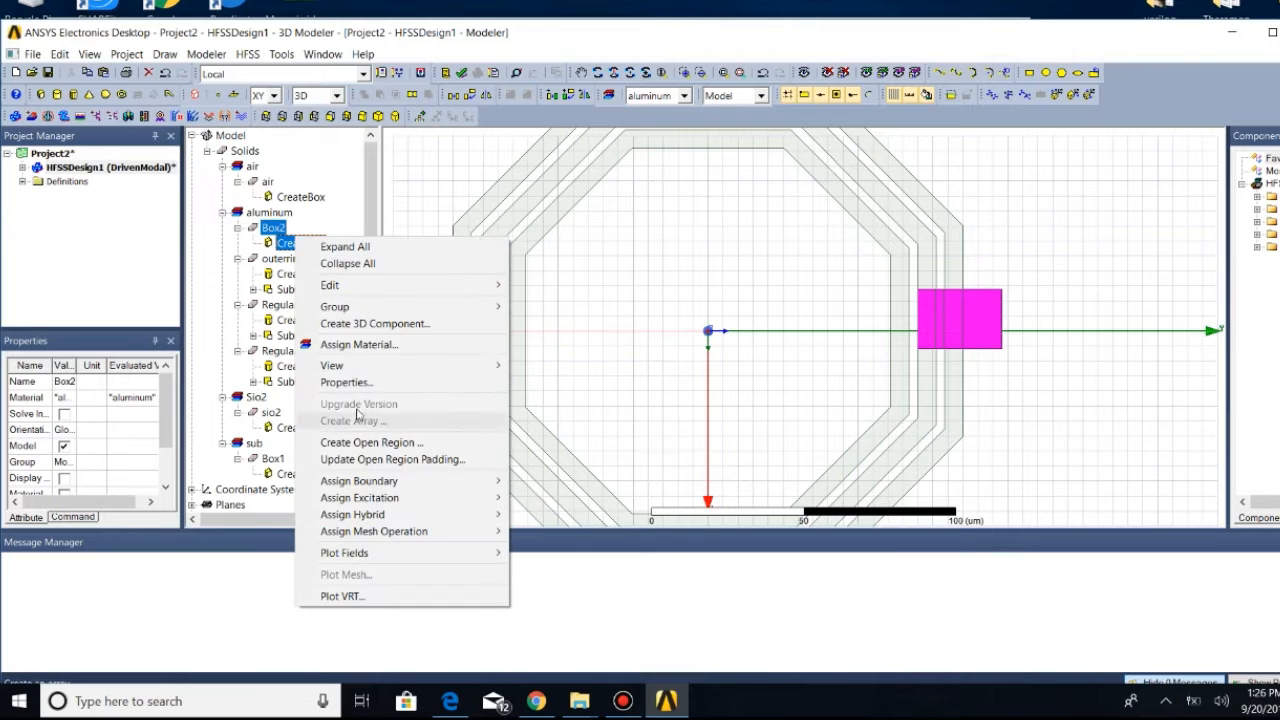
{"action": "left_click", "coordinate": [346, 382]}
{"action": "left_click", "coordinate": [157, 272]}
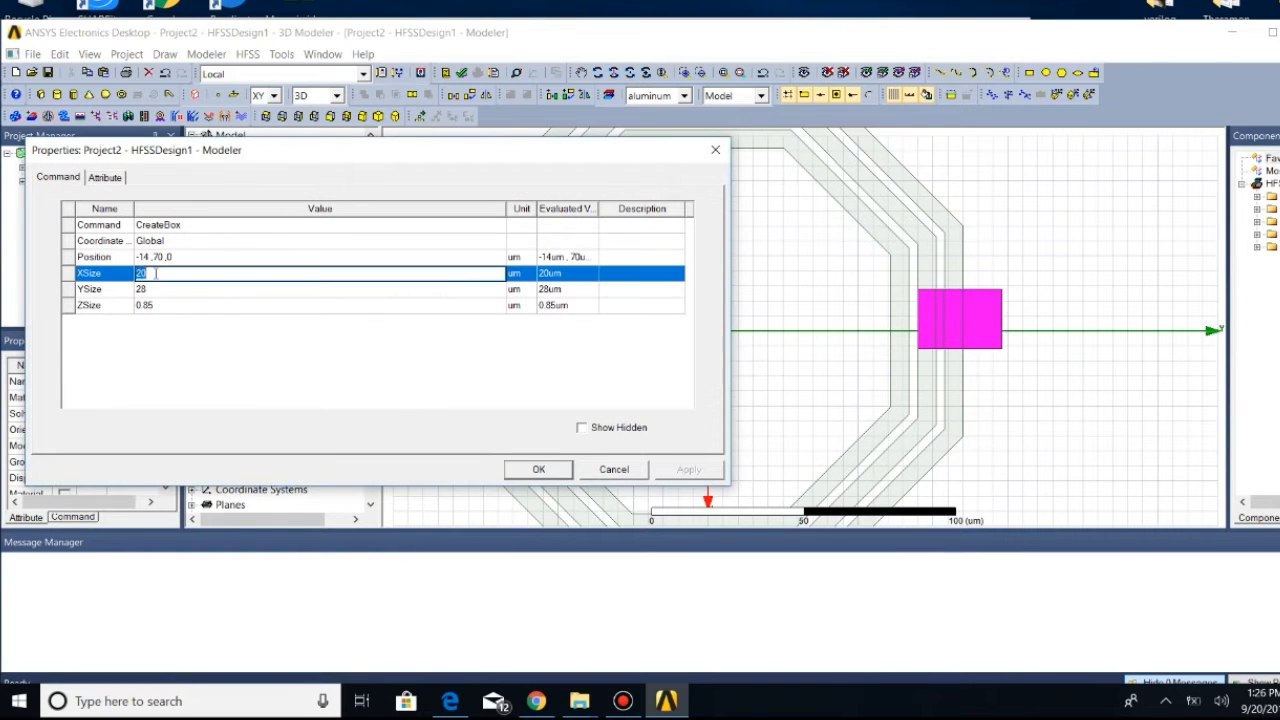
{"action": "key", "text": "BackSpace"}
{"action": "type", "text": "8"}
{"action": "key", "text": "Tab"}
{"action": "key", "text": "BackSpace"}
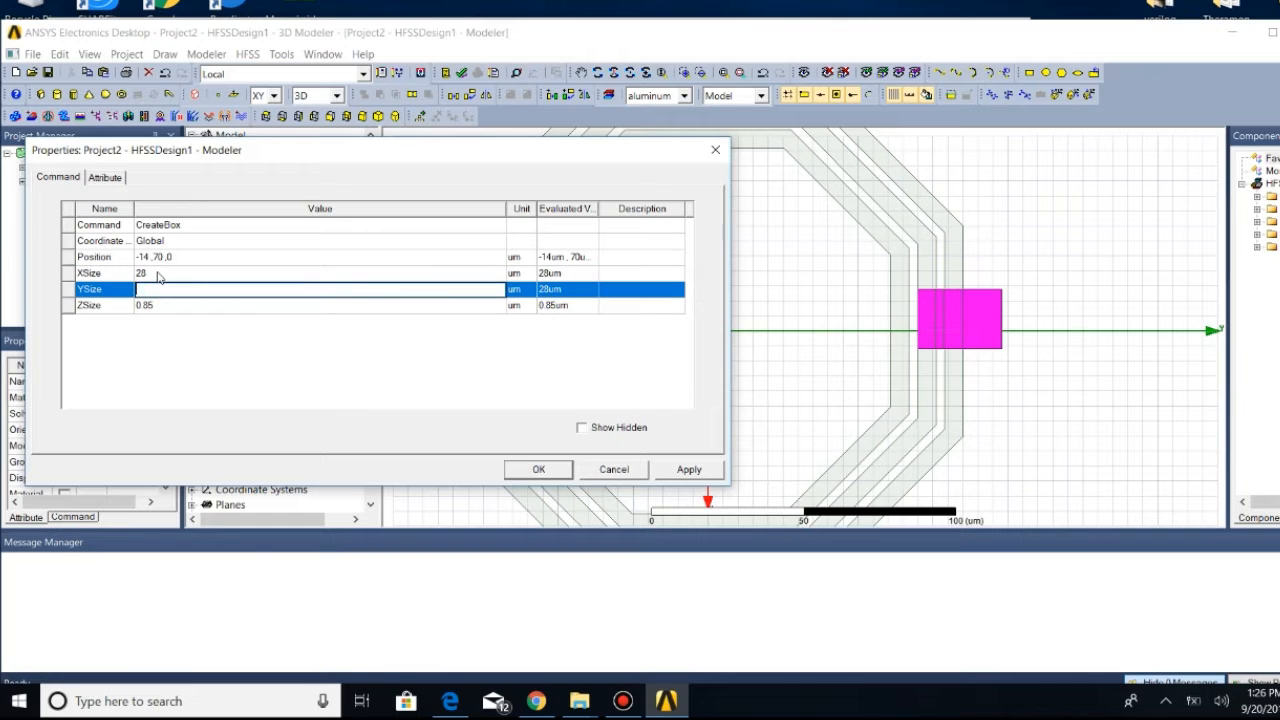
{"action": "type", "text": "20"}
{"action": "left_click", "coordinate": [535, 475]}
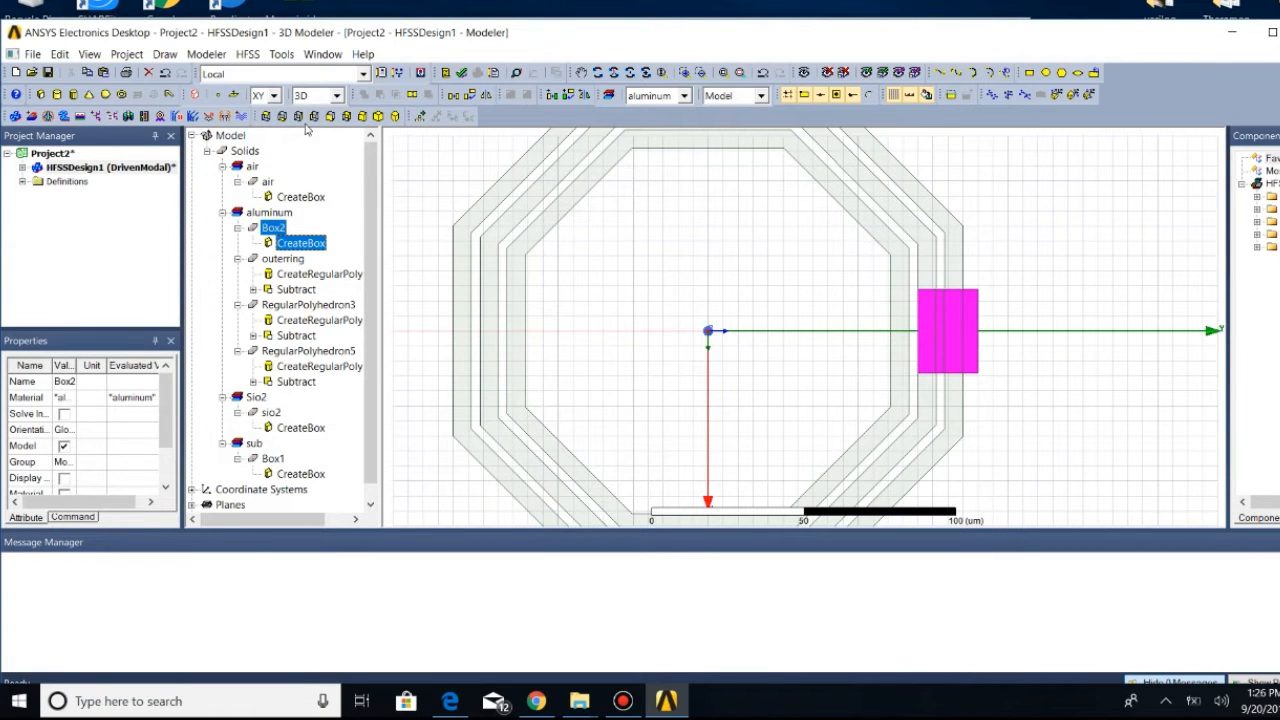
Select Box2, outerring and RegularPolyhedron3 together by name
{"action": "left_click", "coordinate": [60, 57]}
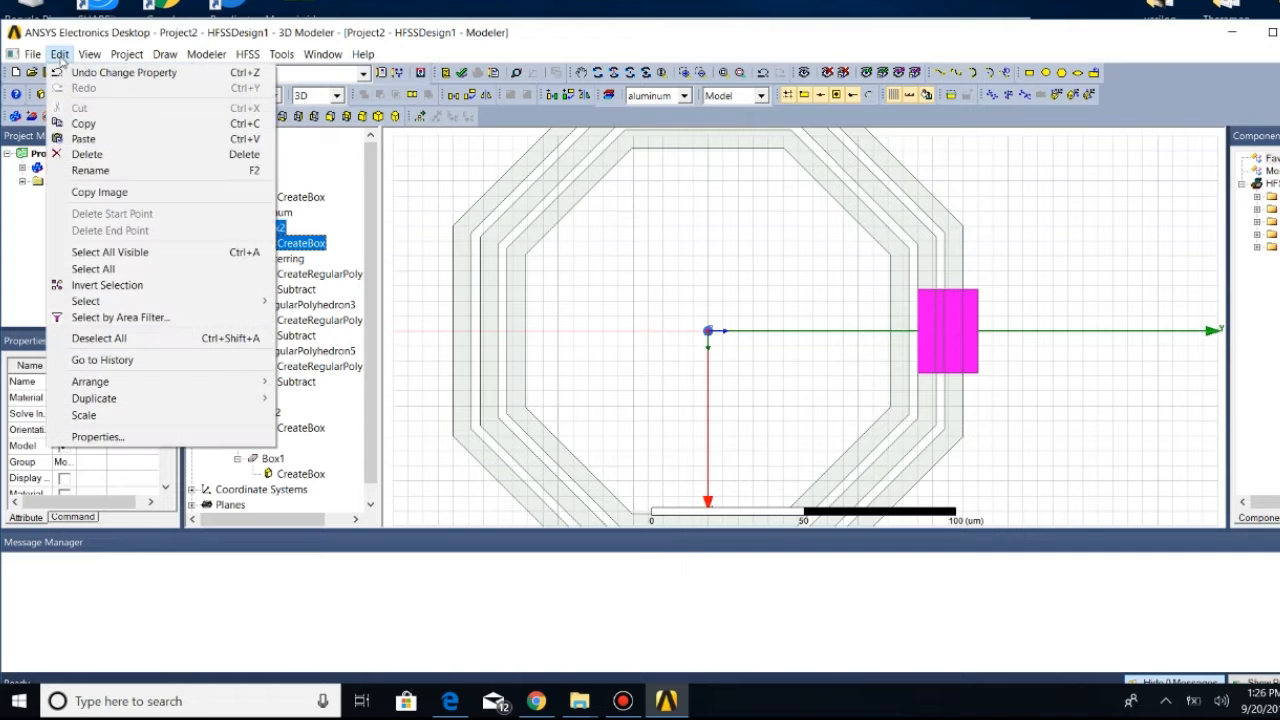
{"action": "mouse_move", "coordinate": [95, 304]}
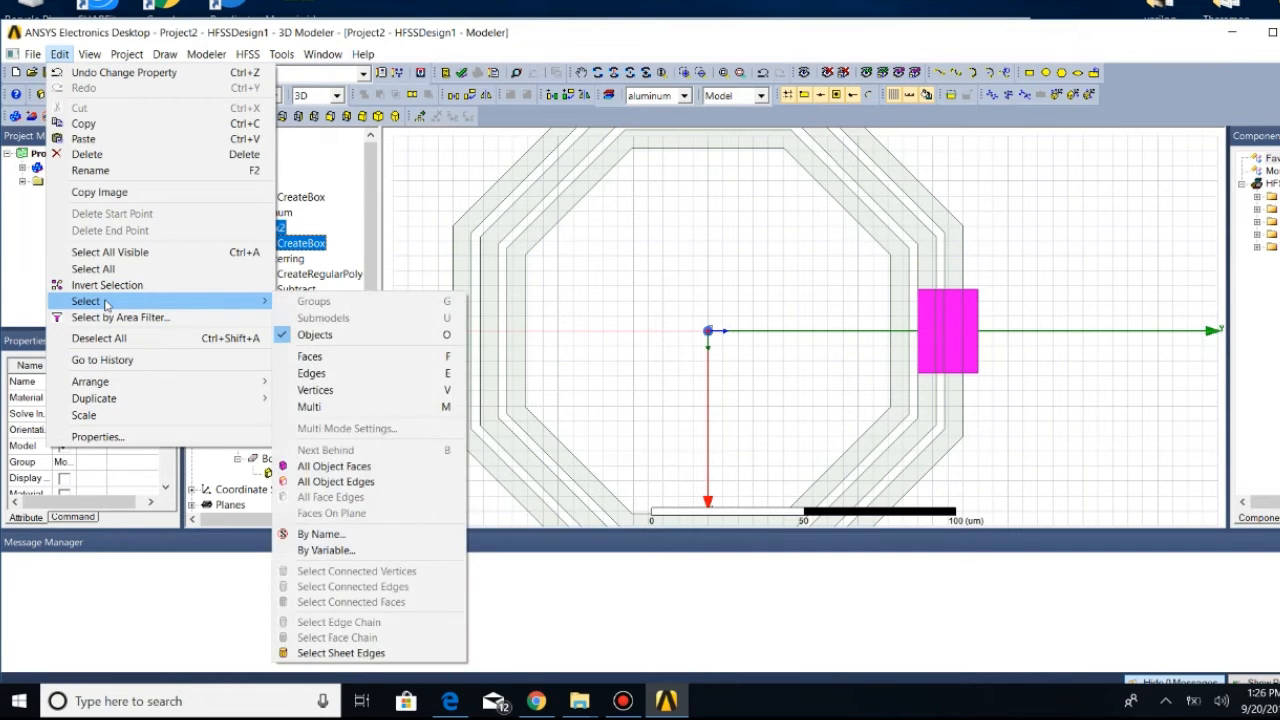
{"action": "left_click", "coordinate": [322, 533]}
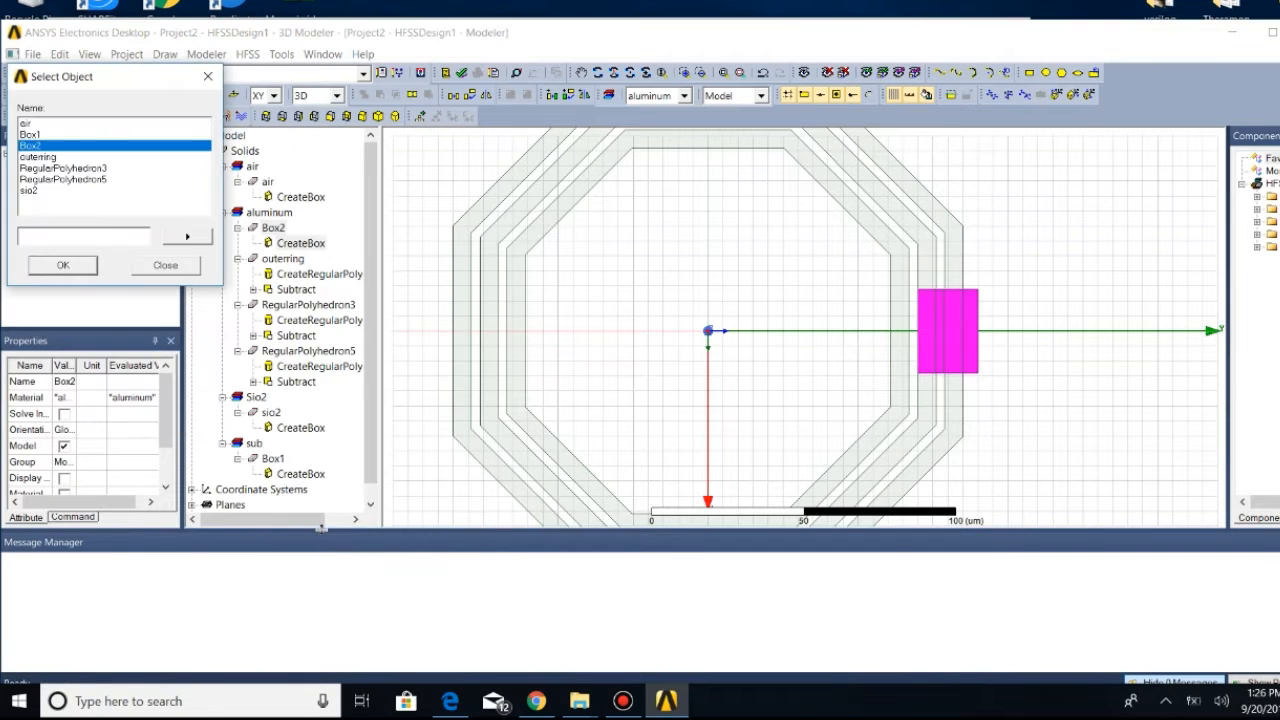
{"action": "left_click", "coordinate": [60, 157], "text": "ctrl"}
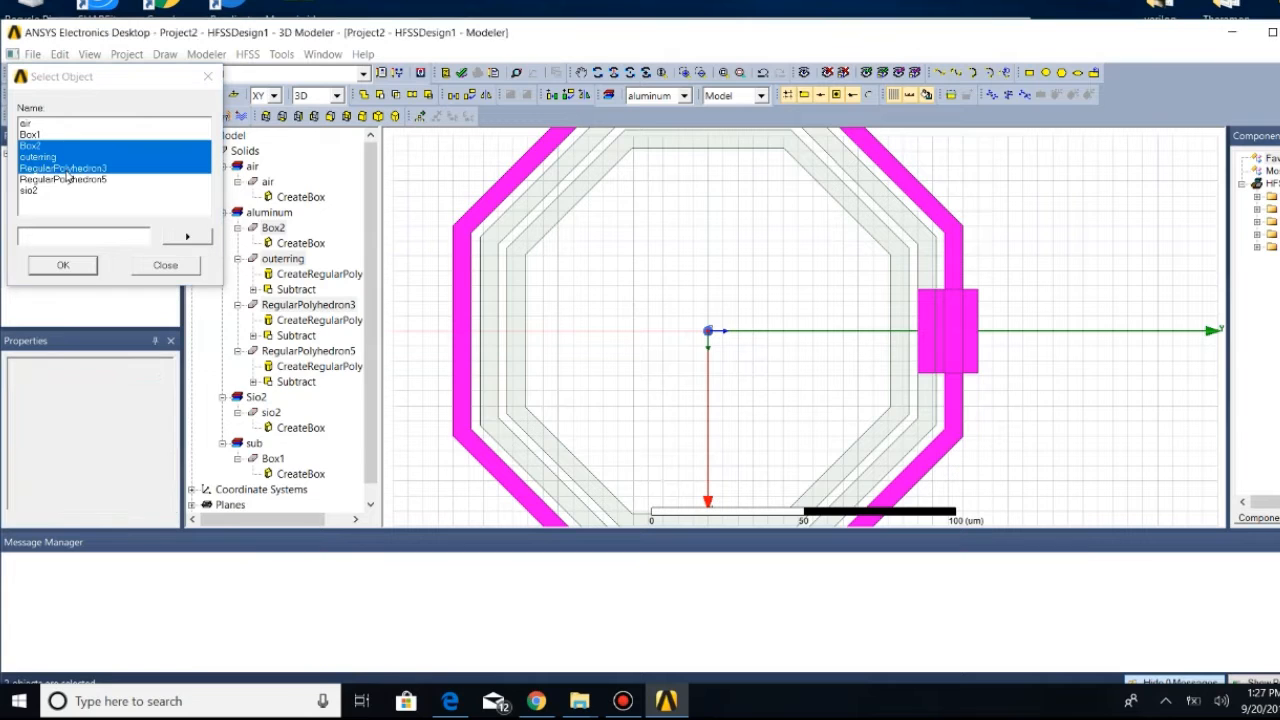
{"action": "left_click", "coordinate": [66, 170], "text": "ctrl"}
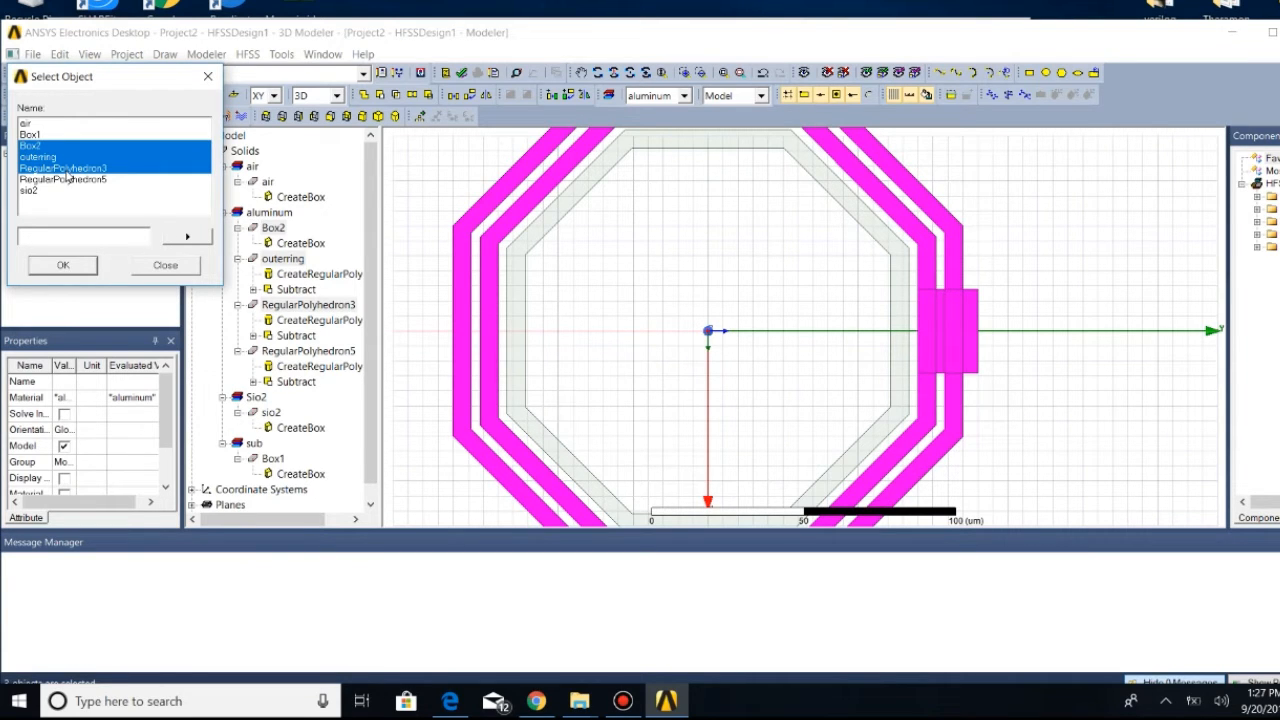
{"action": "left_click", "coordinate": [66, 268]}
Try subtracting outerring and RegularPolyhedron3 from Box2 without cloning the tool objects, and undo that subtraction
{"action": "left_click", "coordinate": [166, 55]}
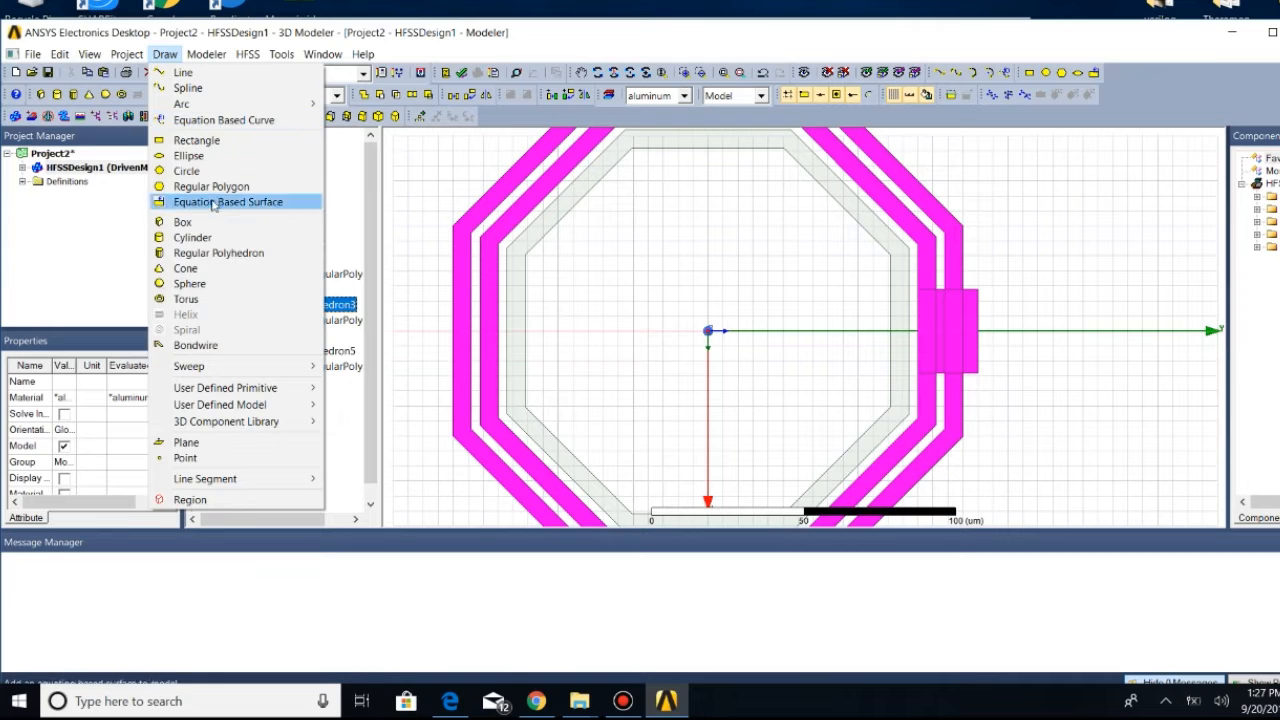
{"action": "mouse_move", "coordinate": [206, 54]}
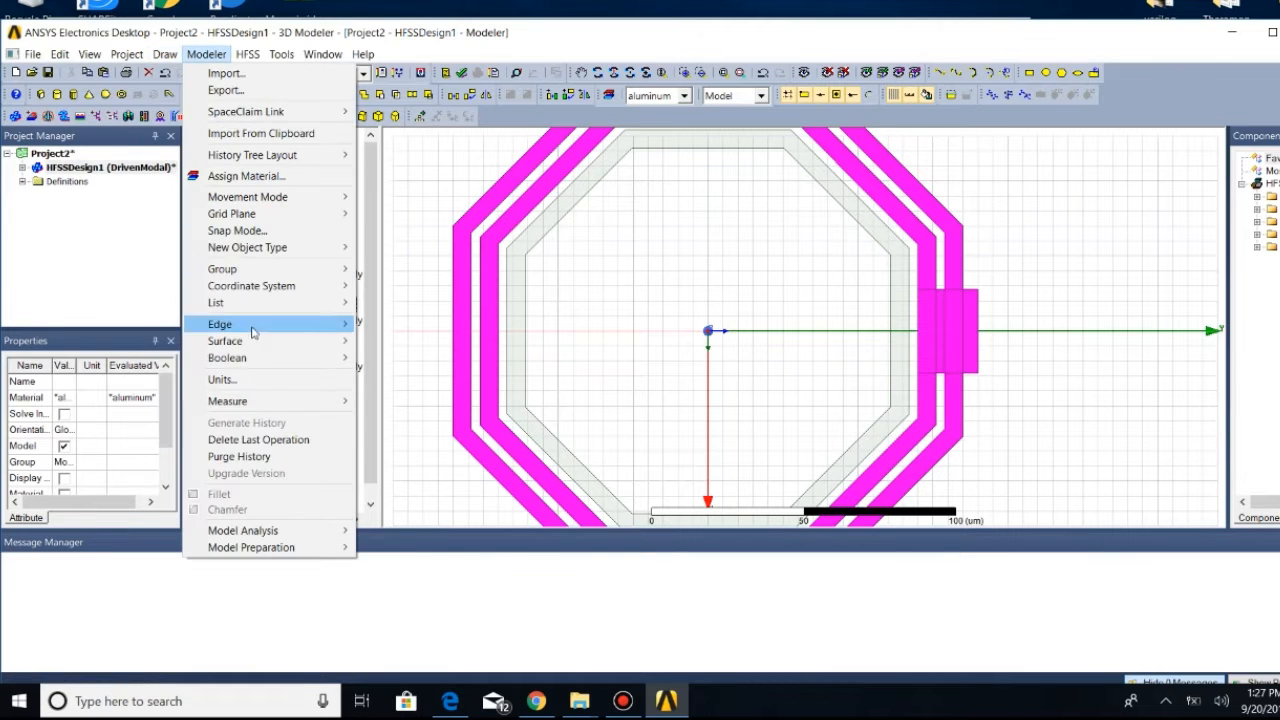
{"action": "mouse_move", "coordinate": [260, 357]}
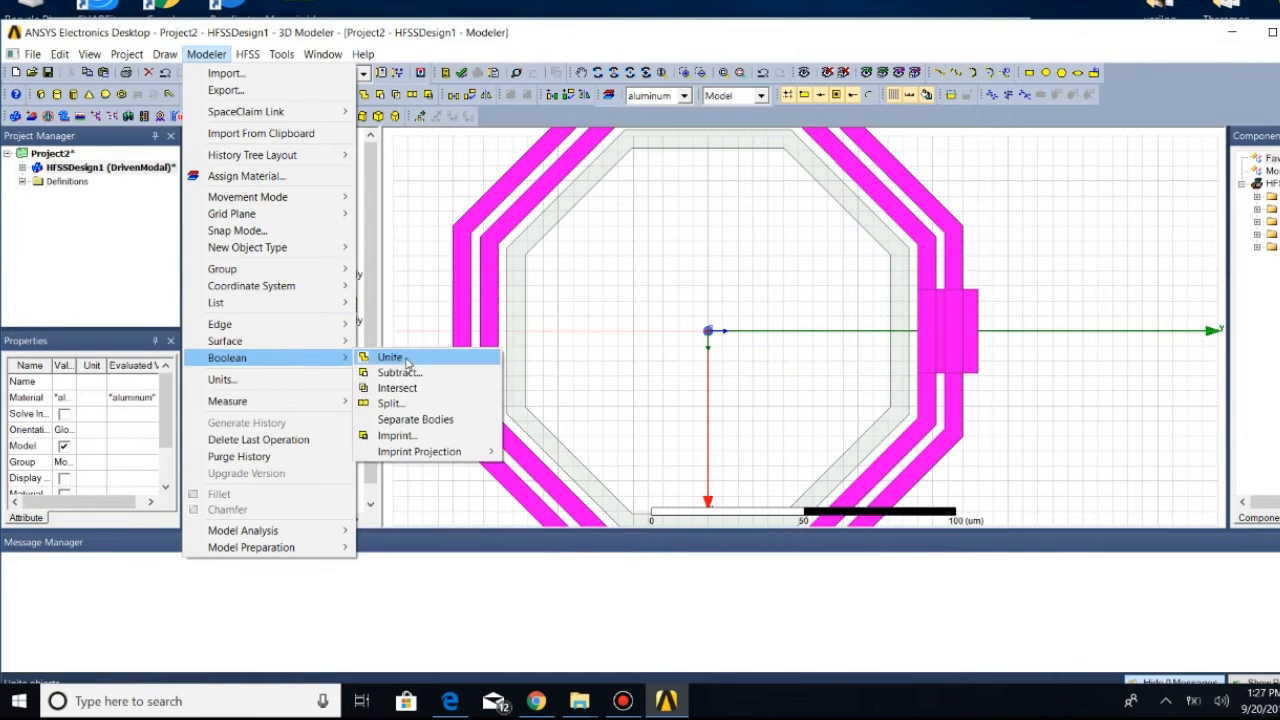
{"action": "left_click", "coordinate": [409, 379]}
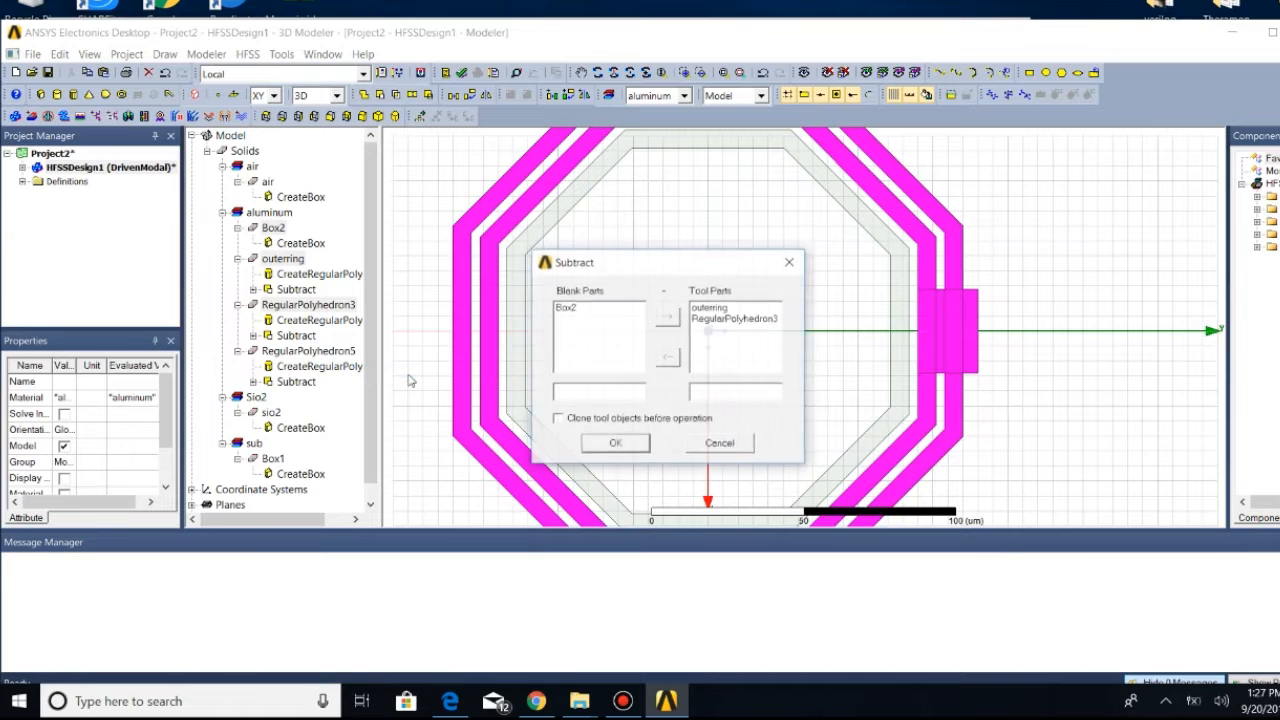
{"action": "left_click", "coordinate": [615, 447]}
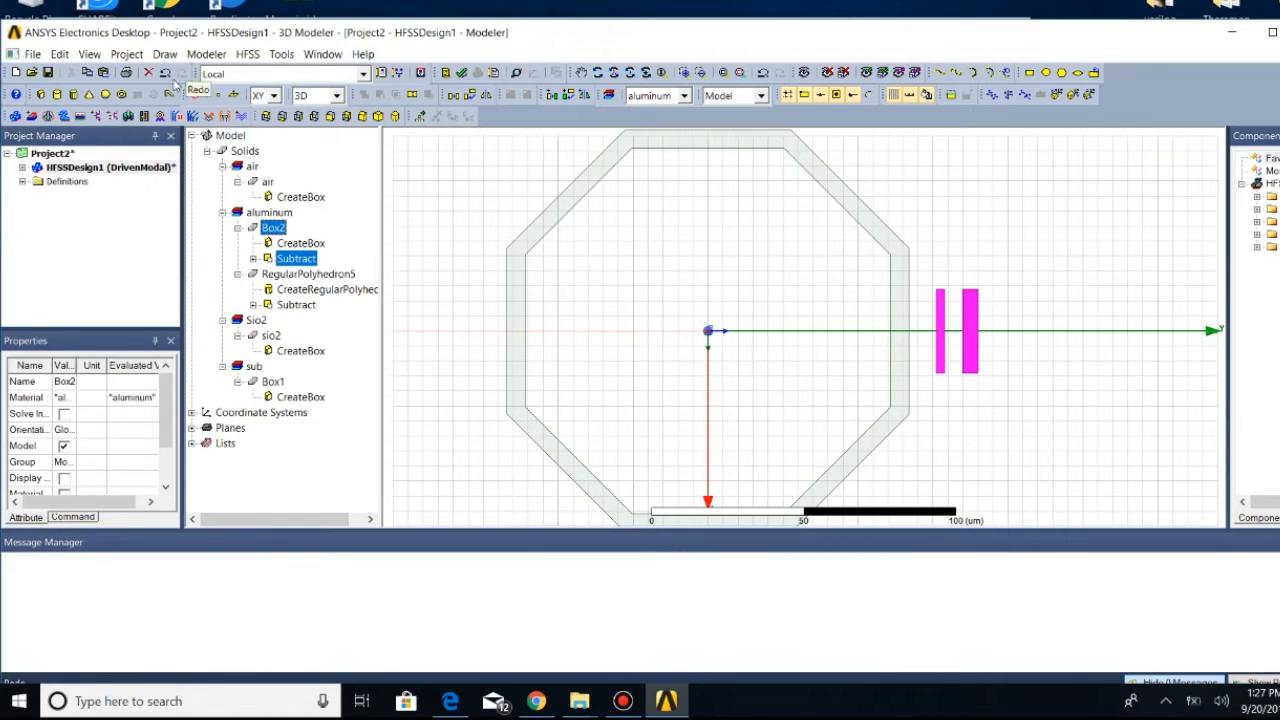
{"action": "left_click", "coordinate": [165, 73]}
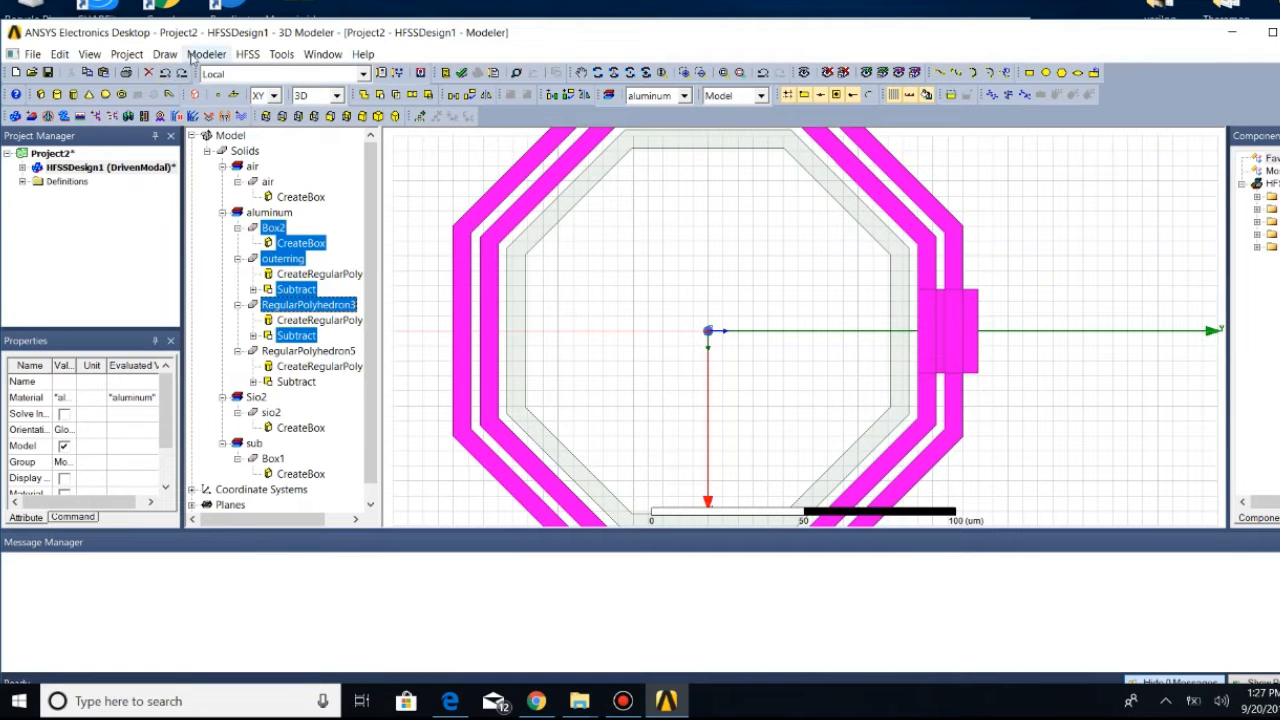
Subtract Box2 from outerring and RegularPolyhedron3, with the rings as blank parts and Box2 as the tool part without cloning
{"action": "left_click", "coordinate": [166, 54]}
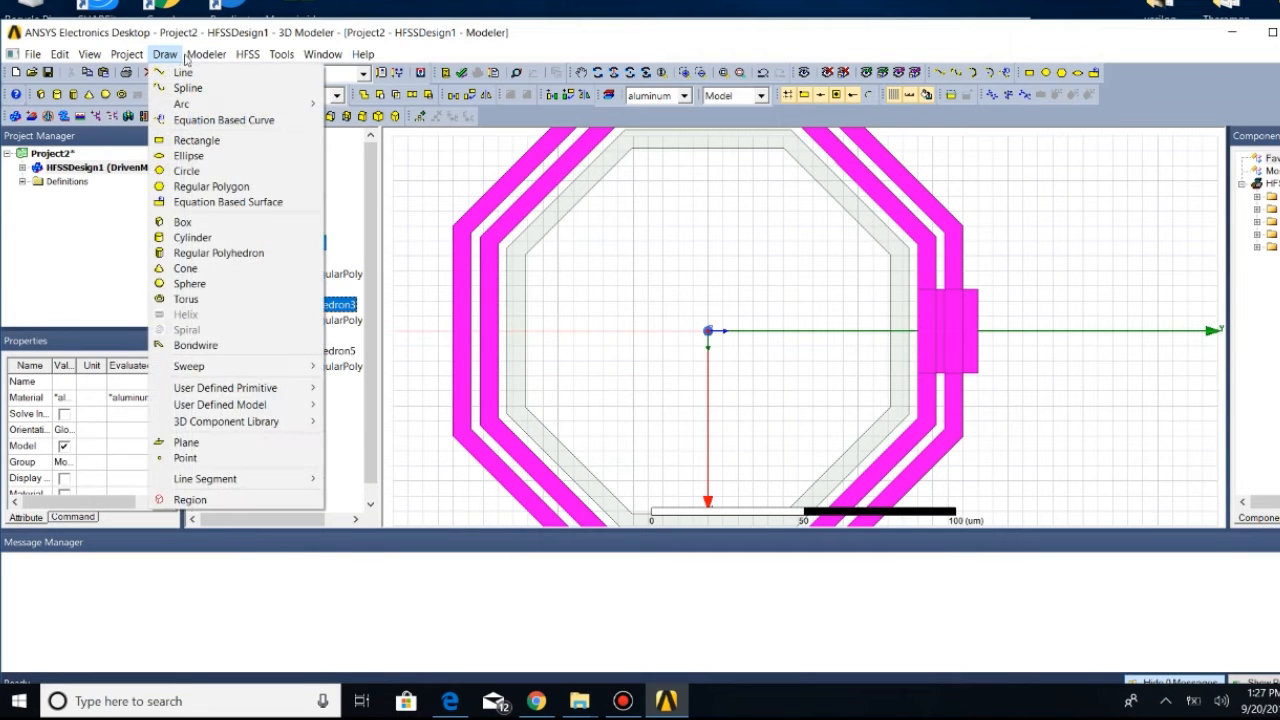
{"action": "mouse_move", "coordinate": [206, 54]}
{"action": "mouse_move", "coordinate": [274, 345]}
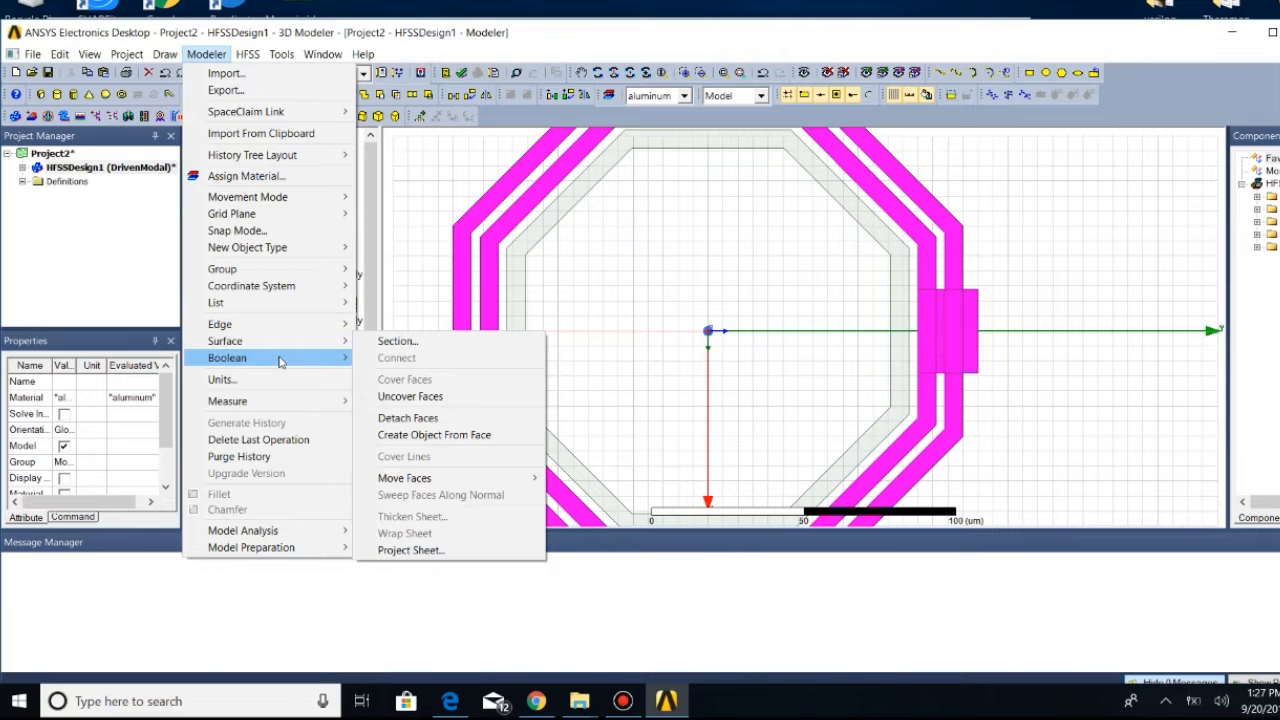
{"action": "left_click", "coordinate": [385, 372]}
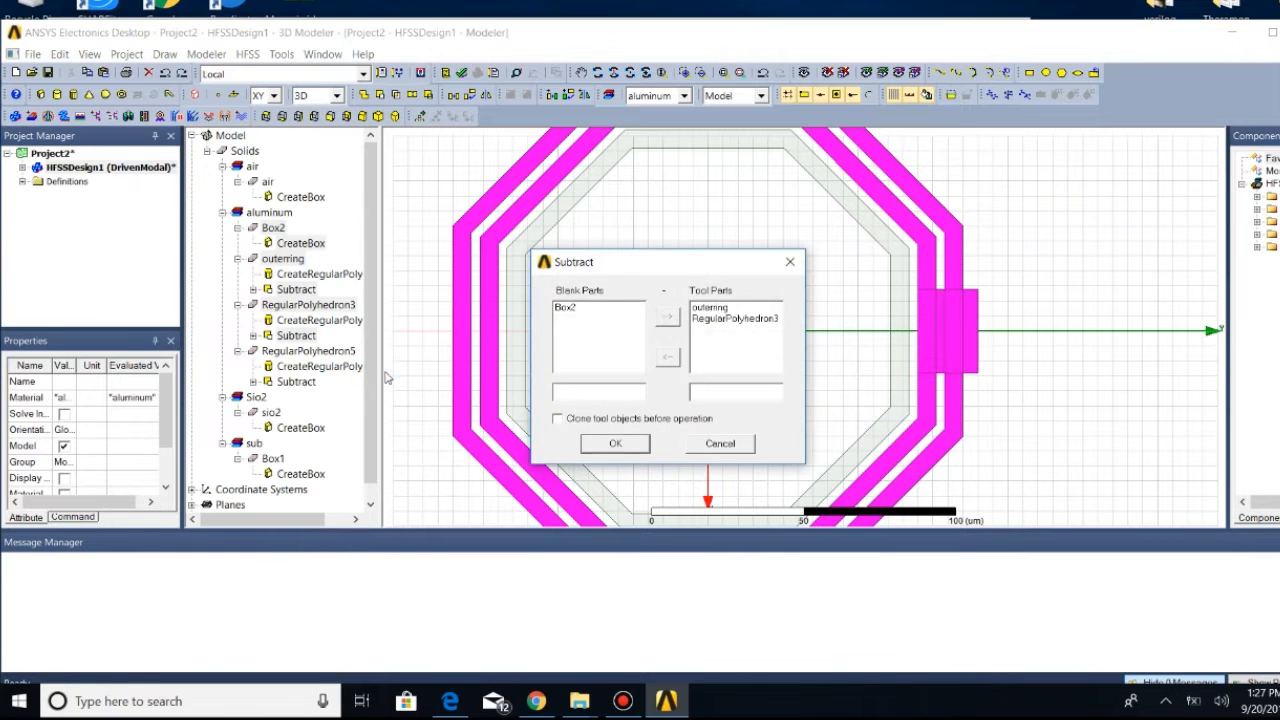
{"action": "left_click", "coordinate": [569, 310]}
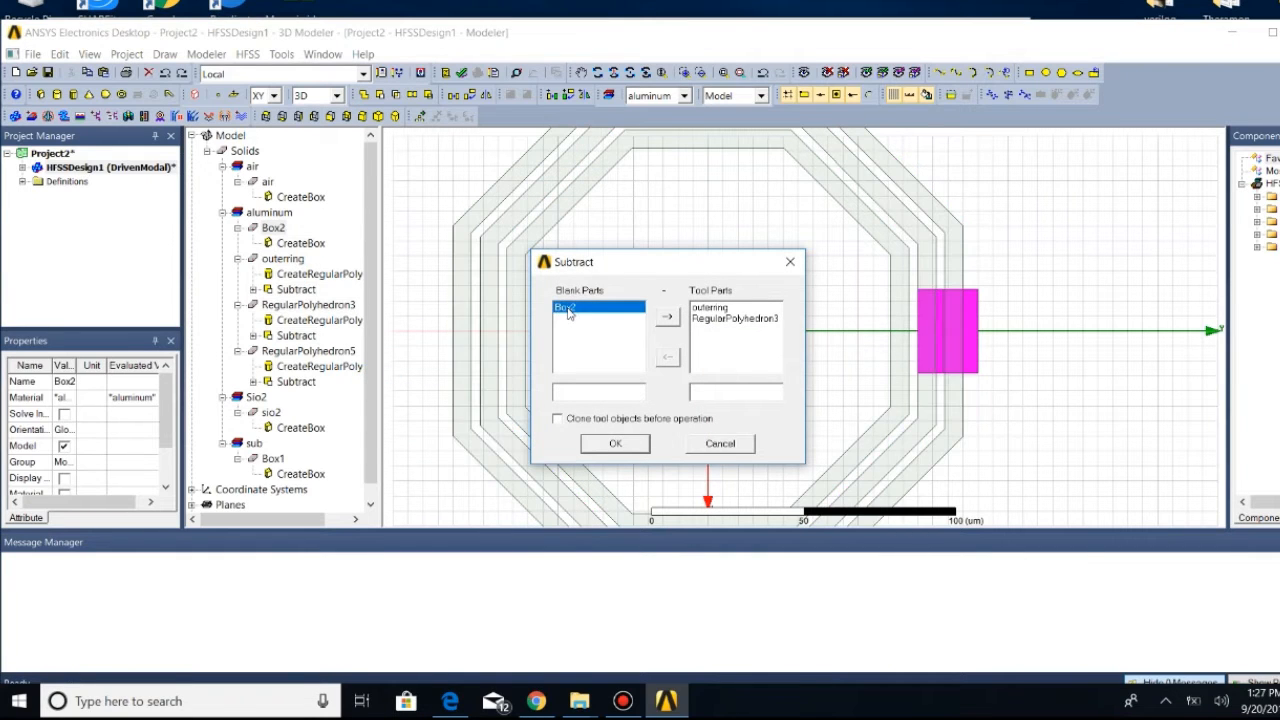
{"action": "left_click", "coordinate": [672, 319]}
{"action": "left_click", "coordinate": [708, 318]}
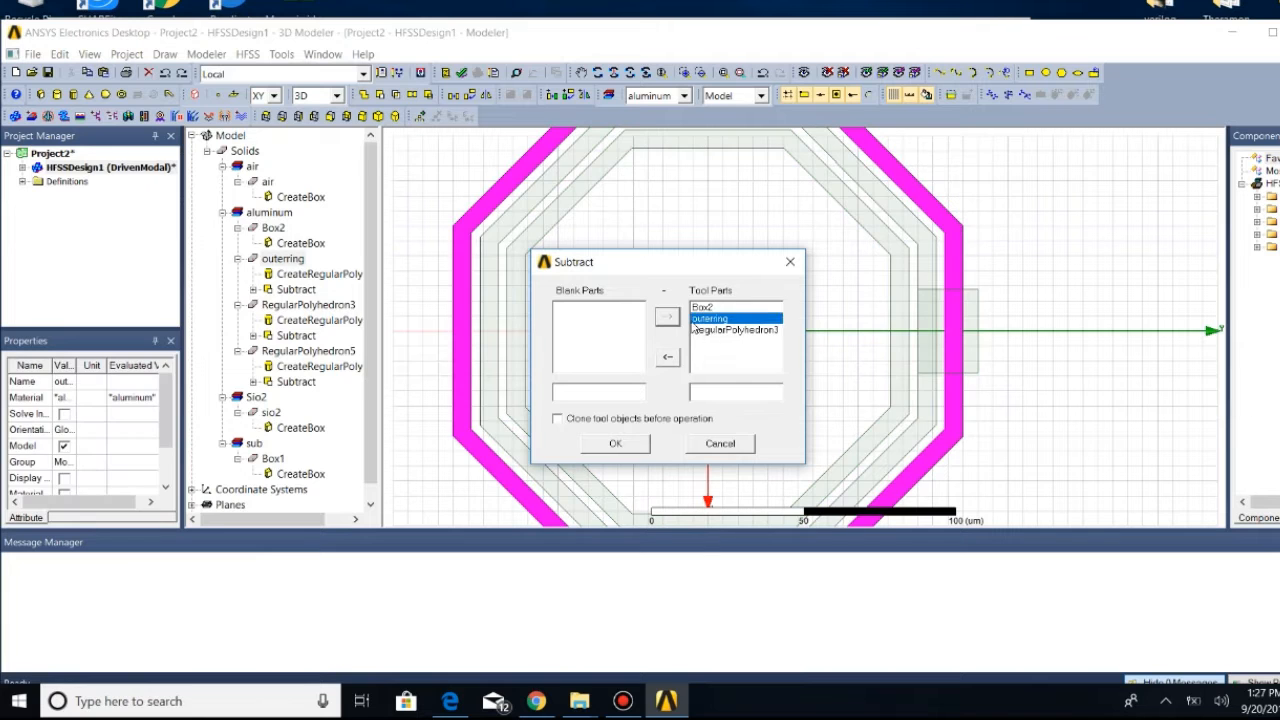
{"action": "left_click", "coordinate": [667, 357]}
{"action": "left_click", "coordinate": [720, 318]}
{"action": "left_click", "coordinate": [667, 357]}
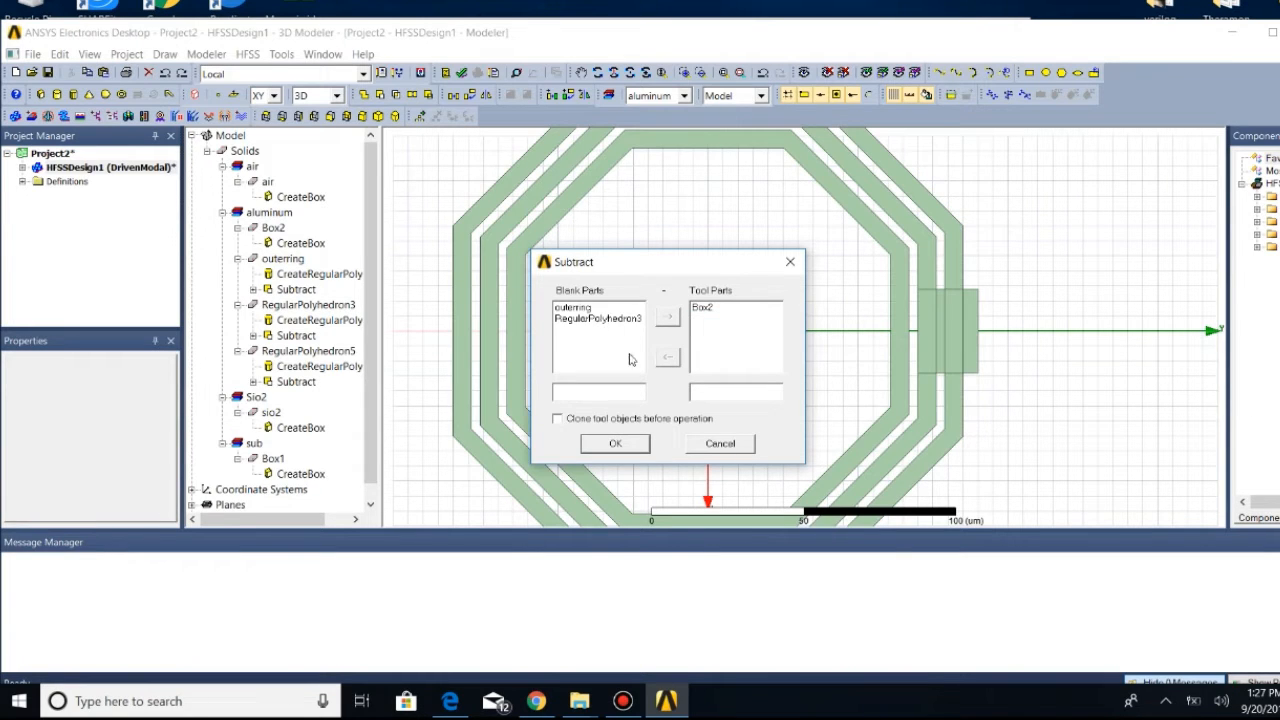
{"action": "left_click", "coordinate": [616, 444]}
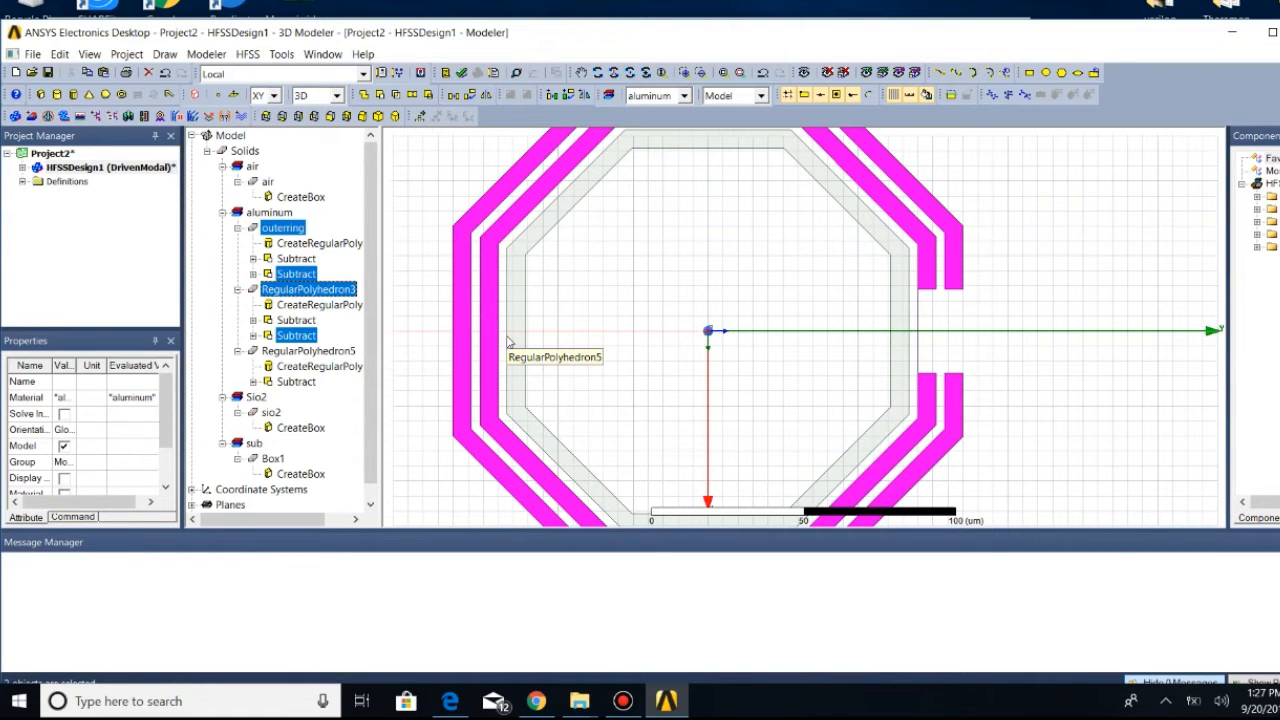
Expand outerring's second subtraction in the model history down to the creation command of the original Box2
{"action": "scroll", "coordinate": [936, 334], "scroll_direction": "up", "scroll_amount": 5}
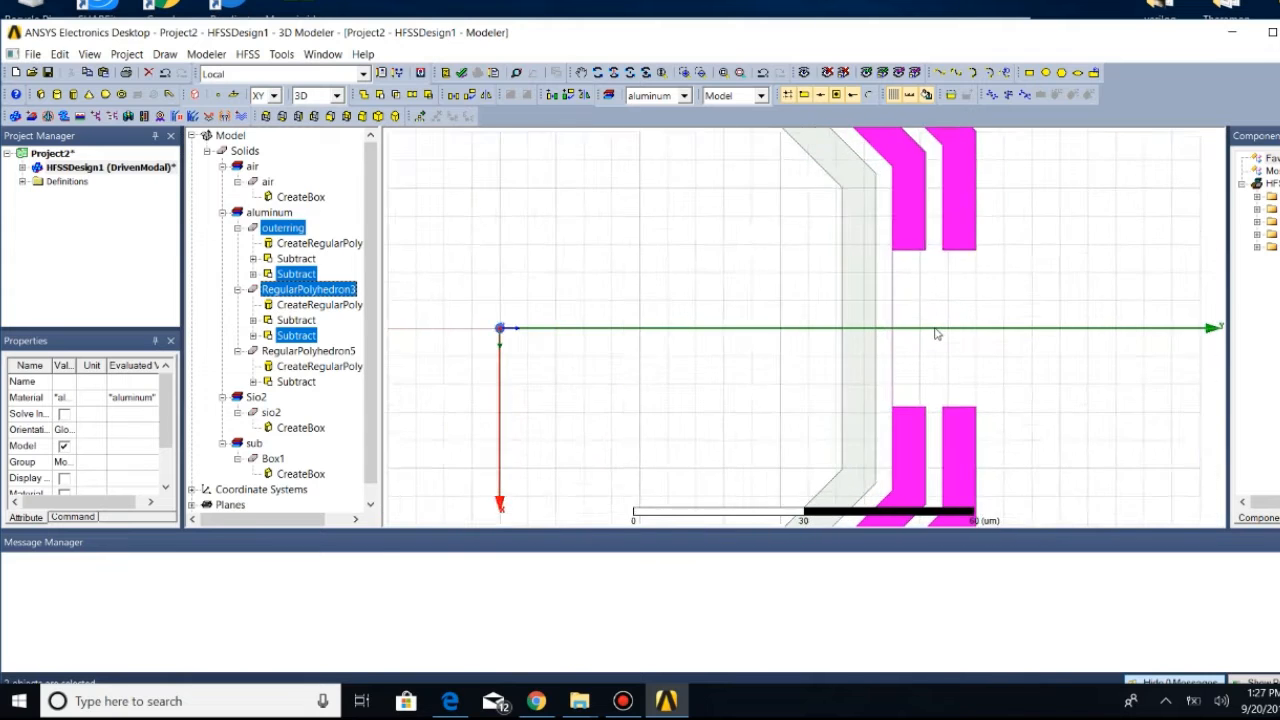
{"action": "scroll", "coordinate": [936, 334], "scroll_direction": "up", "scroll_amount": 2}
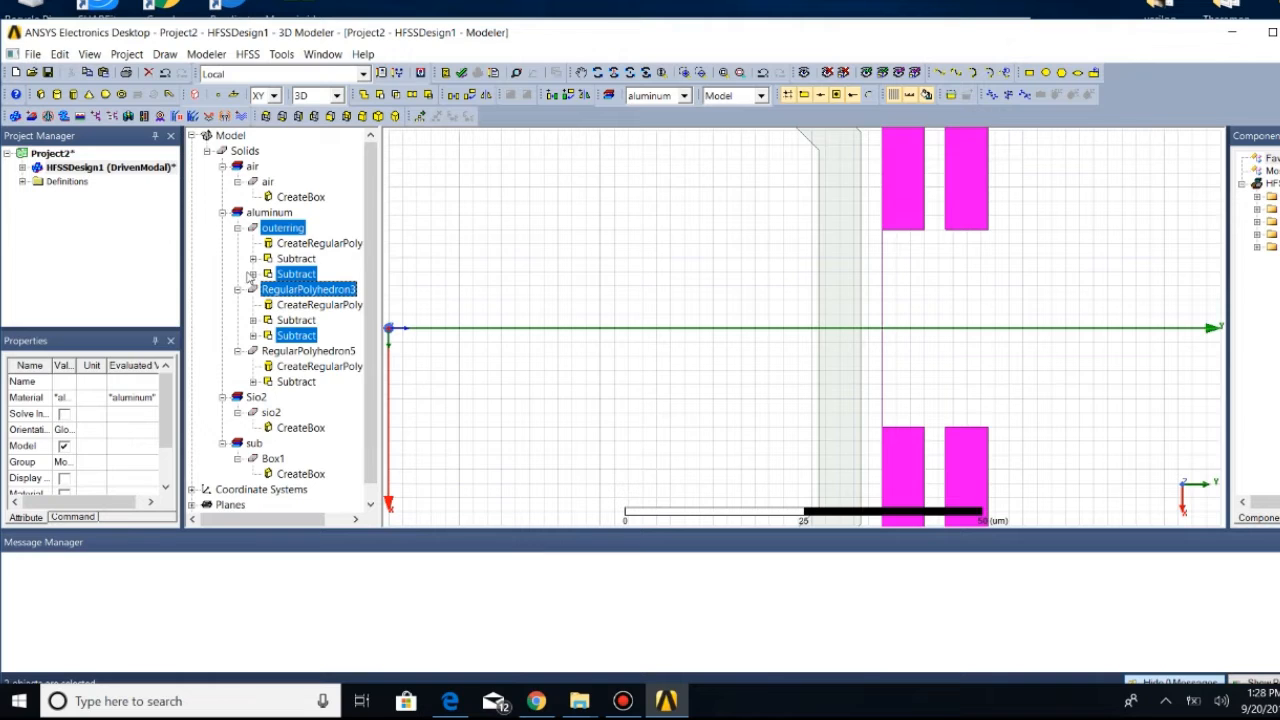
{"action": "left_click", "coordinate": [250, 280]}
{"action": "left_click", "coordinate": [253, 274]}
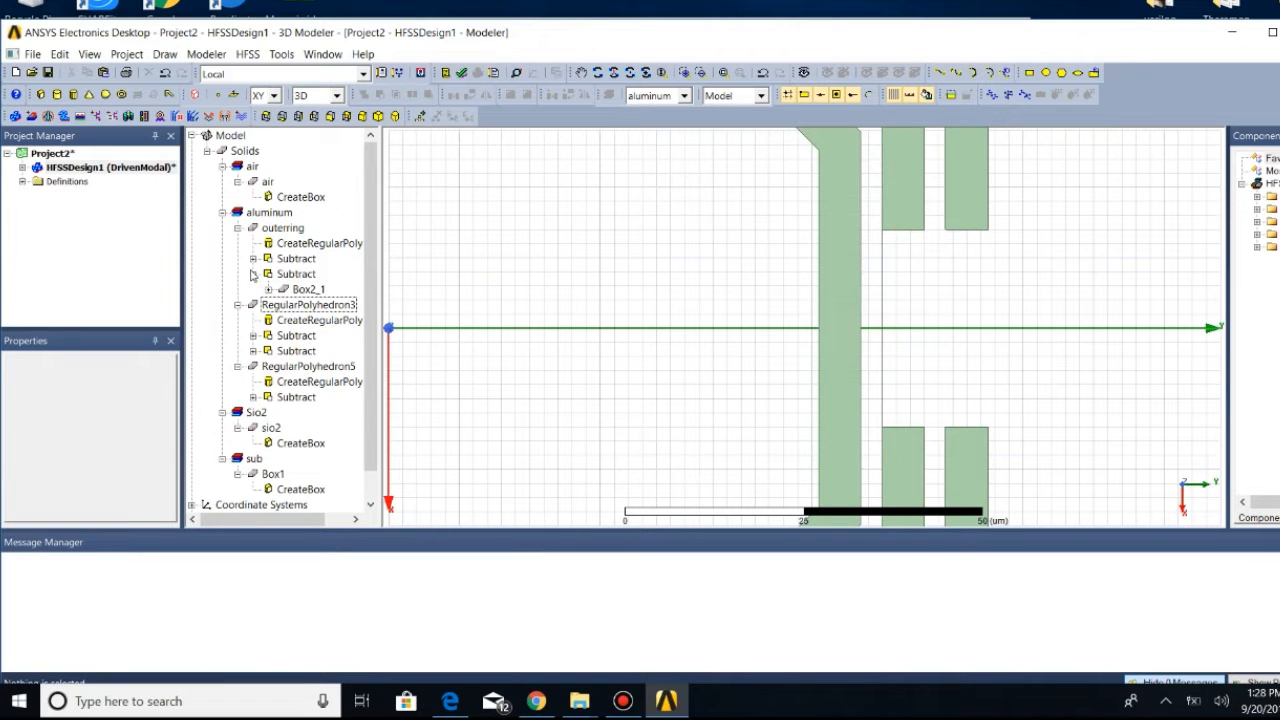
{"action": "left_click", "coordinate": [268, 289]}
{"action": "right_click", "coordinate": [316, 291]}
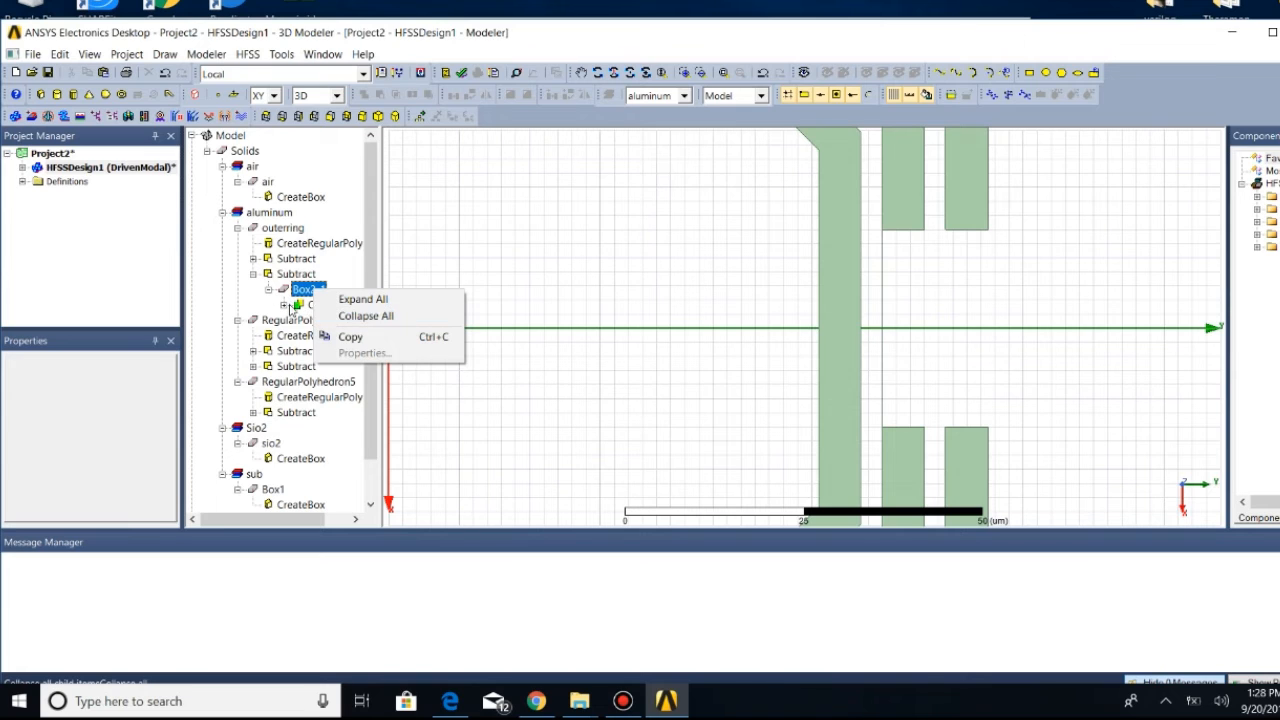
{"action": "left_click", "coordinate": [284, 304]}
{"action": "left_click", "coordinate": [299, 320]}
{"action": "right_click", "coordinate": [330, 322]}
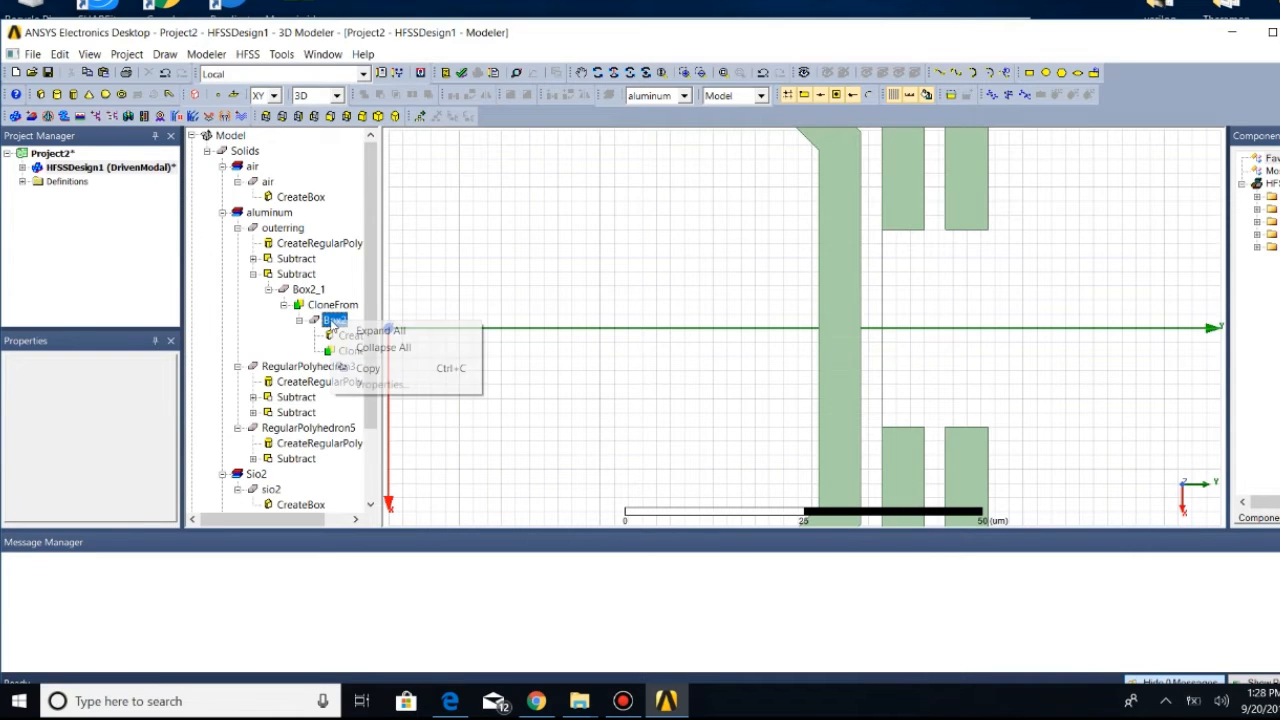
{"action": "left_click", "coordinate": [298, 342]}
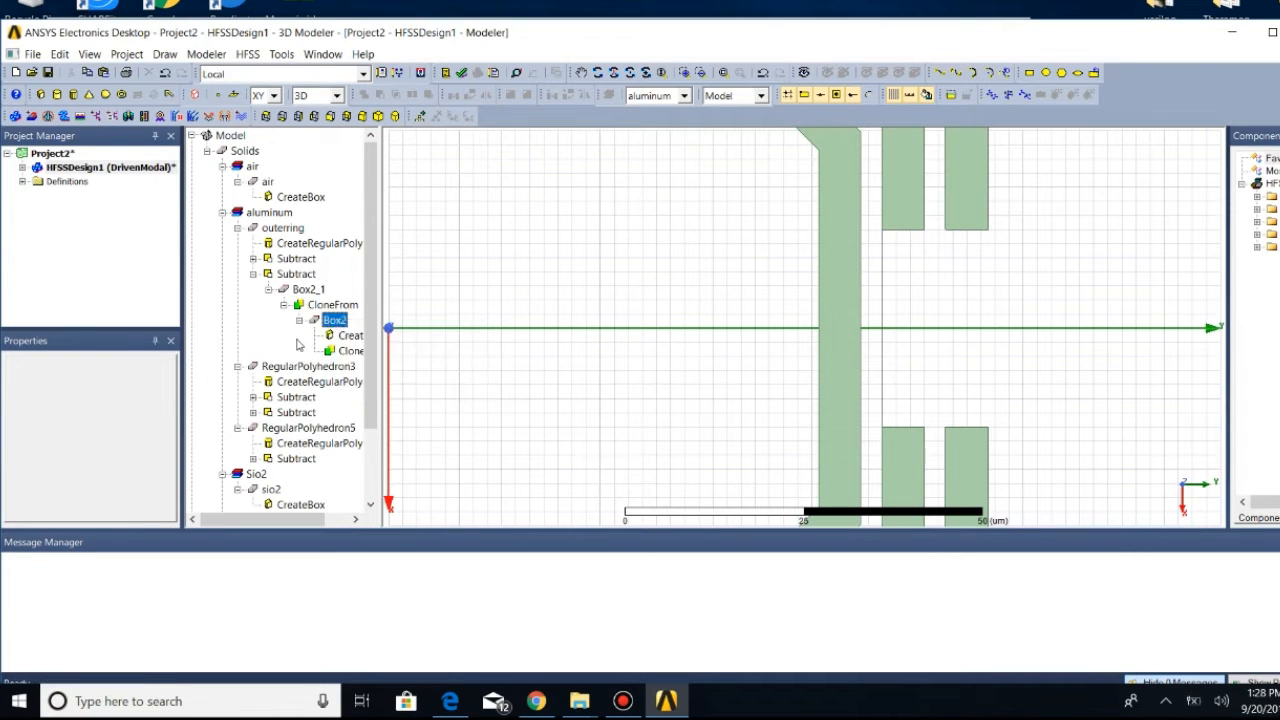
Set the position of Box2 to -14, 65, 0 um in its creation properties
{"action": "right_click", "coordinate": [354, 337]}
{"action": "left_click", "coordinate": [395, 387]}
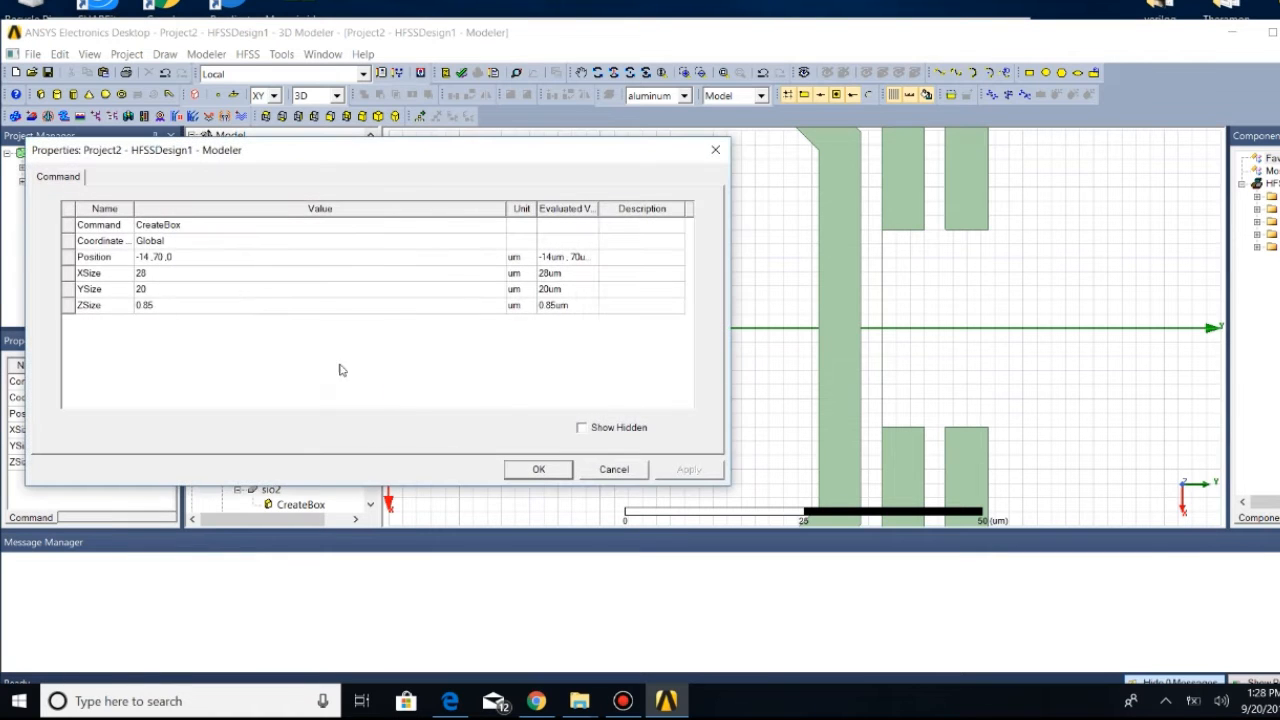
{"action": "left_click", "coordinate": [152, 290]}
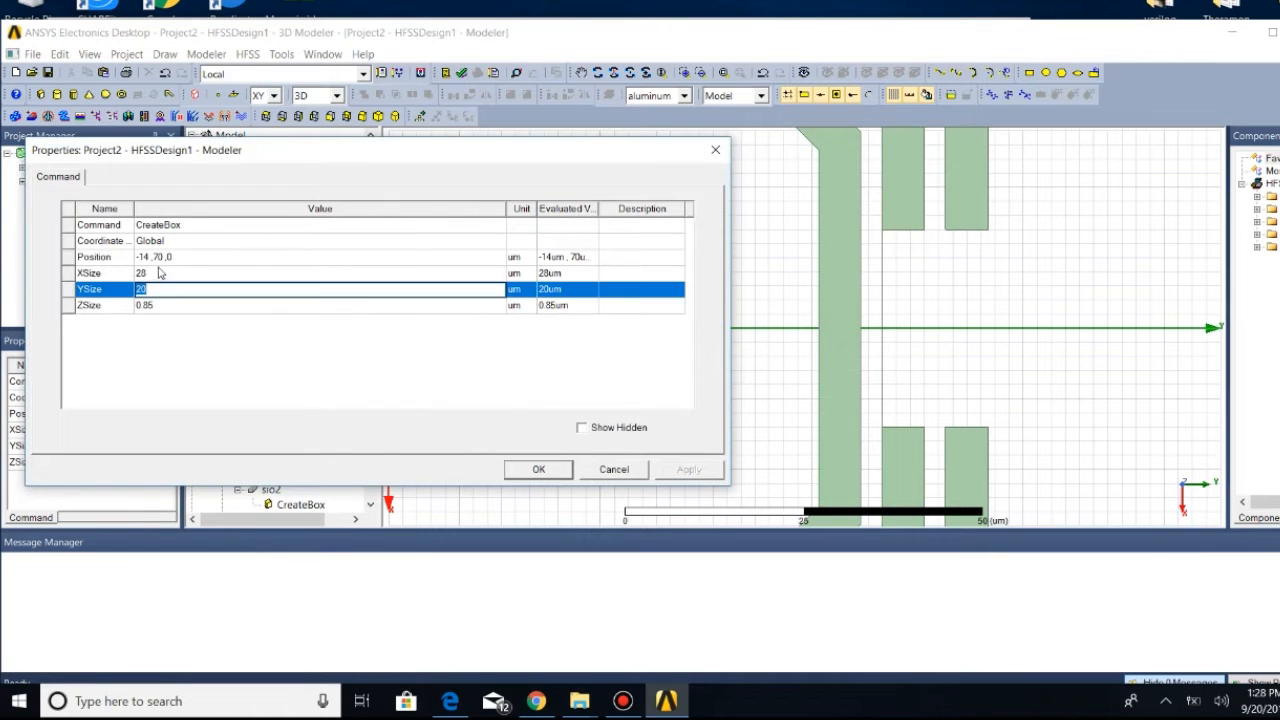
{"action": "left_click", "coordinate": [150, 257]}
{"action": "left_click", "coordinate": [152, 257]}
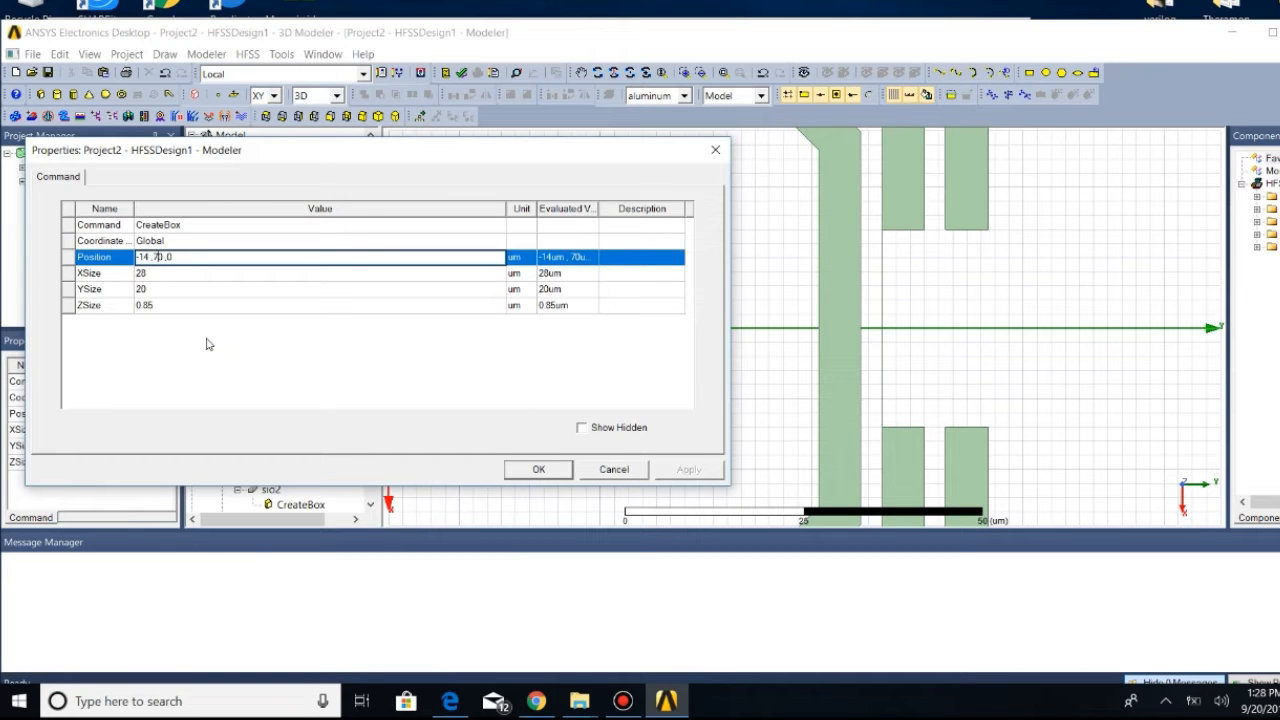
{"action": "key", "text": "BackSpace"}
{"action": "type", "text": "6"}
{"action": "key", "text": "Delete"}
{"action": "type", "text": "5"}
{"action": "left_click", "coordinate": [549, 469]}
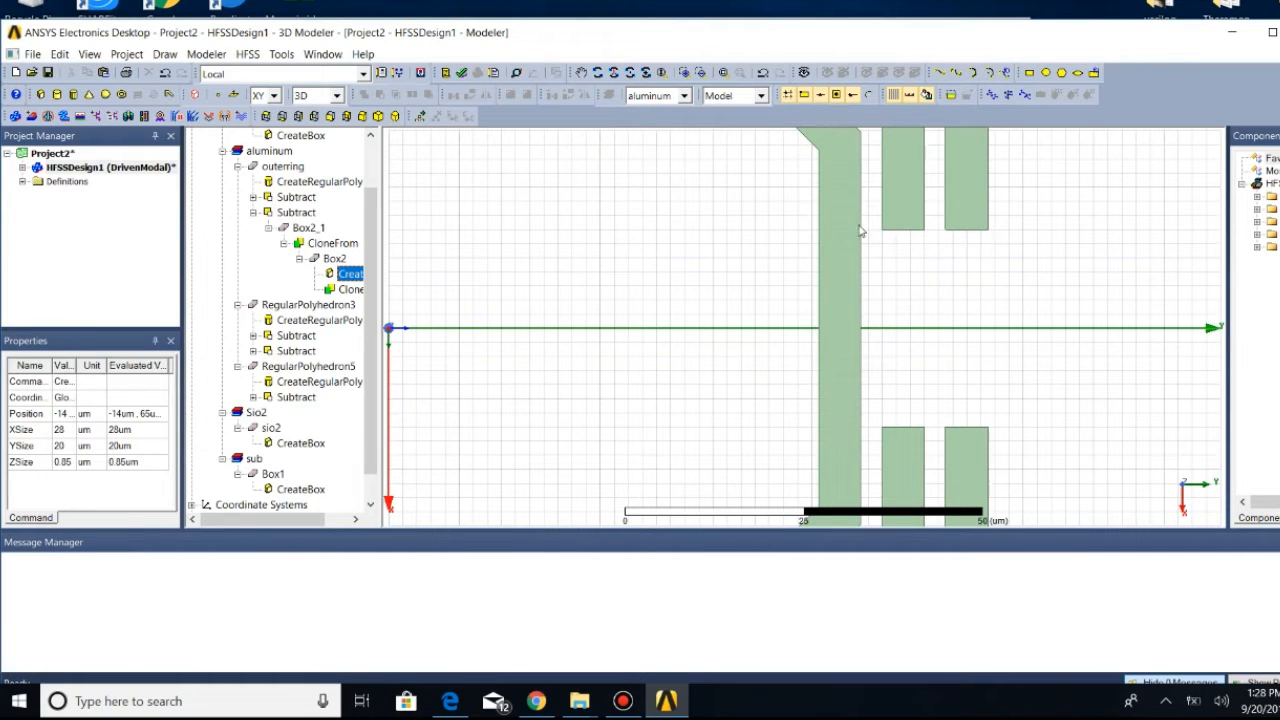
{"action": "scroll", "coordinate": [711, 378], "scroll_direction": "down", "scroll_amount": 5}
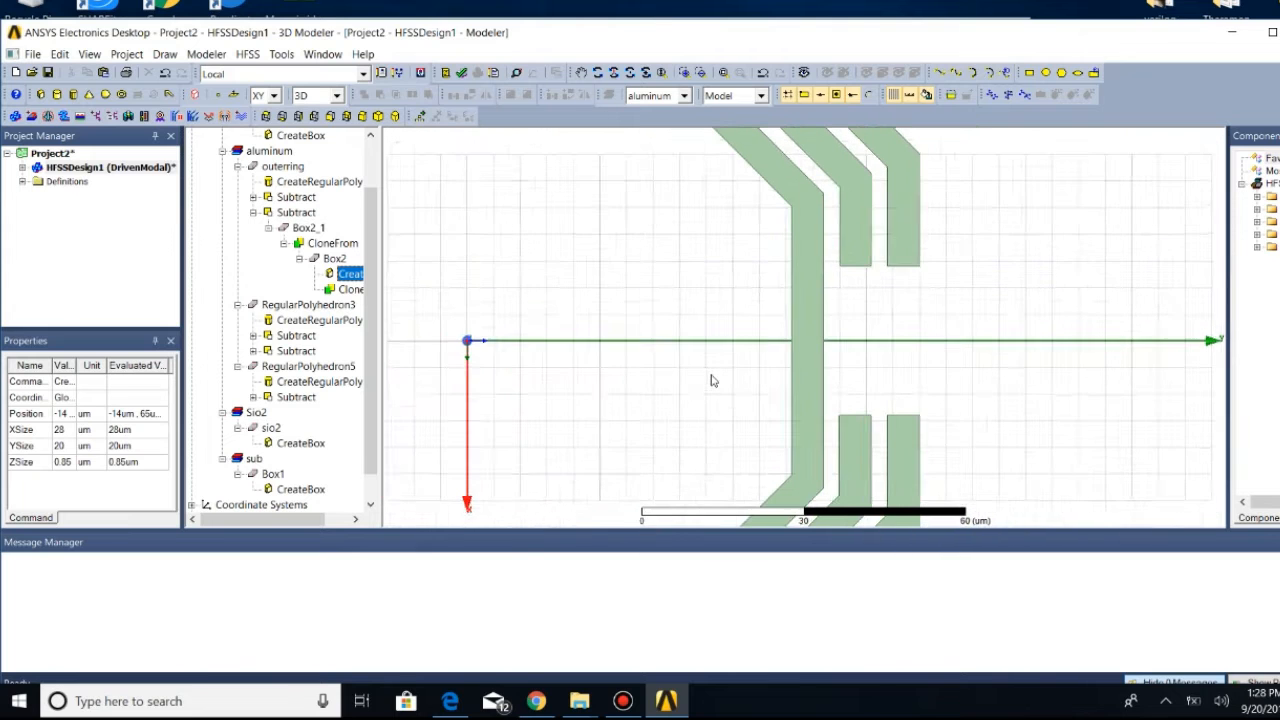
{"action": "left_click", "coordinate": [723, 72]}
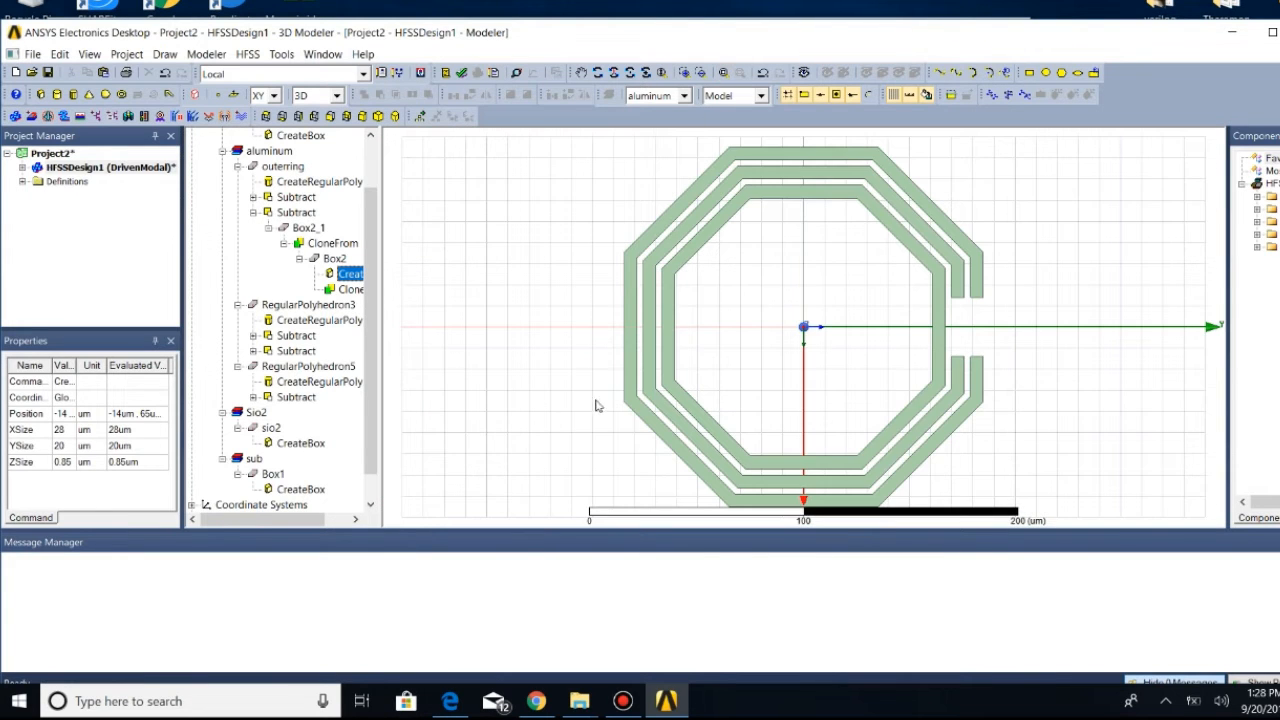
{"action": "scroll", "coordinate": [640, 320], "scroll_direction": "up", "scroll_amount": 3}
{"action": "scroll", "coordinate": [650, 322], "scroll_direction": "up", "scroll_amount": 2}
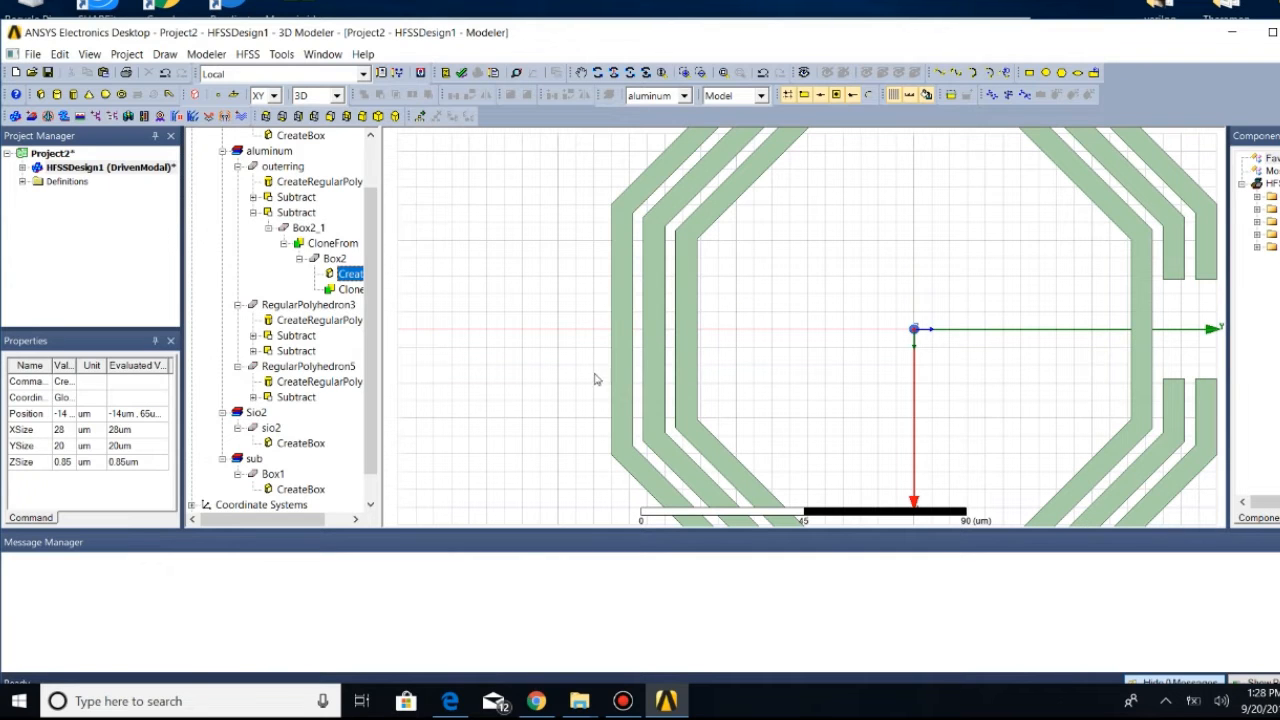
{"action": "left_click", "coordinate": [164, 55]}
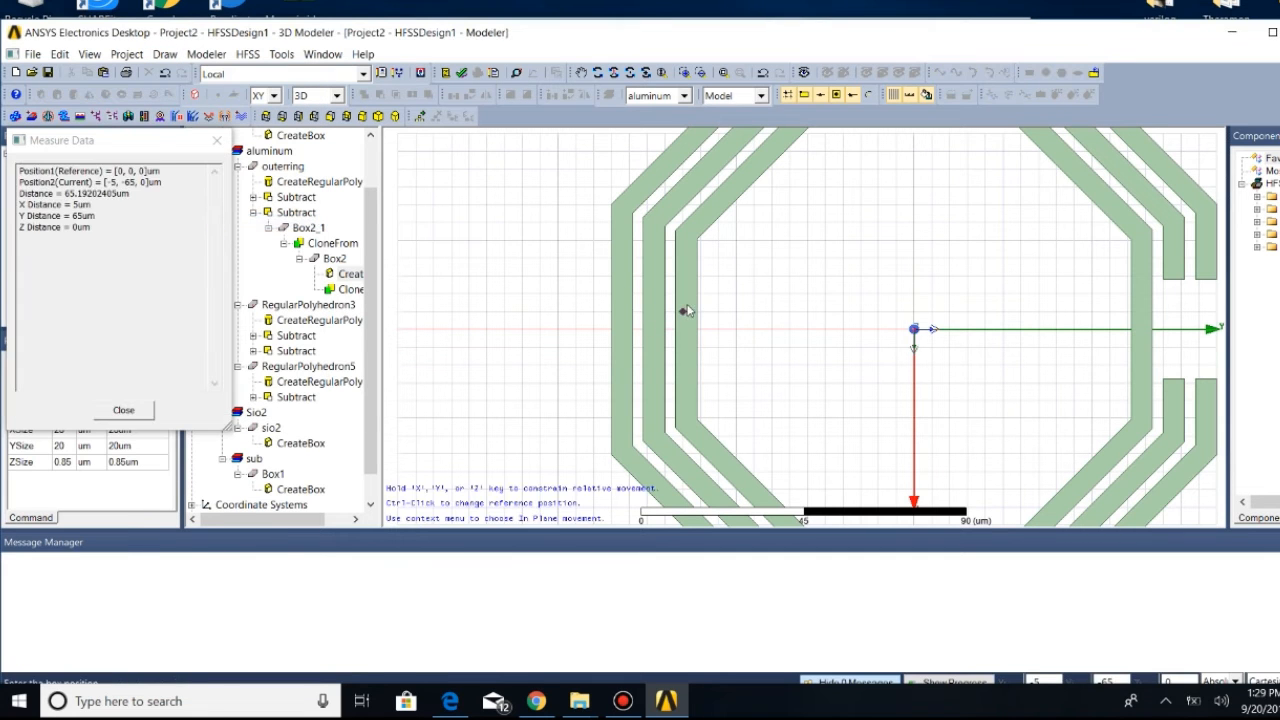
{"action": "scroll", "coordinate": [686, 311], "scroll_direction": "up", "scroll_amount": 1}
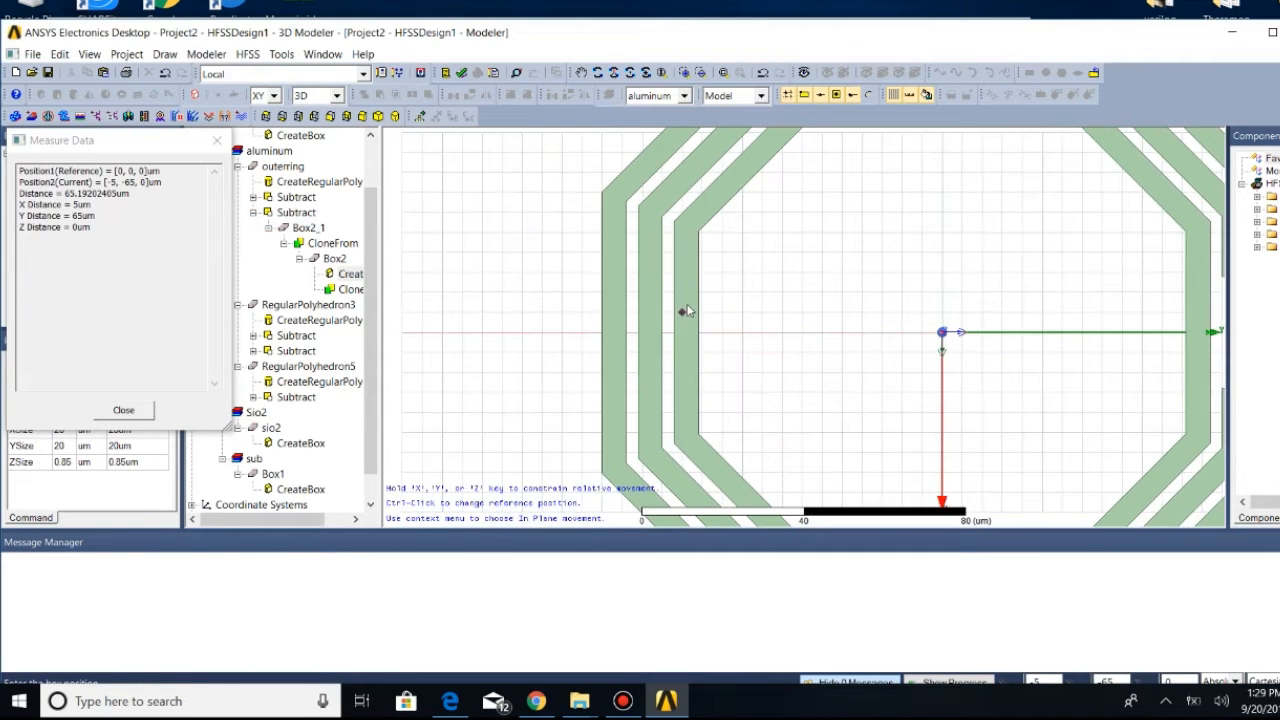
{"action": "scroll", "coordinate": [686, 311], "scroll_direction": "up", "scroll_amount": 1}
{"action": "left_click", "coordinate": [720, 293]}
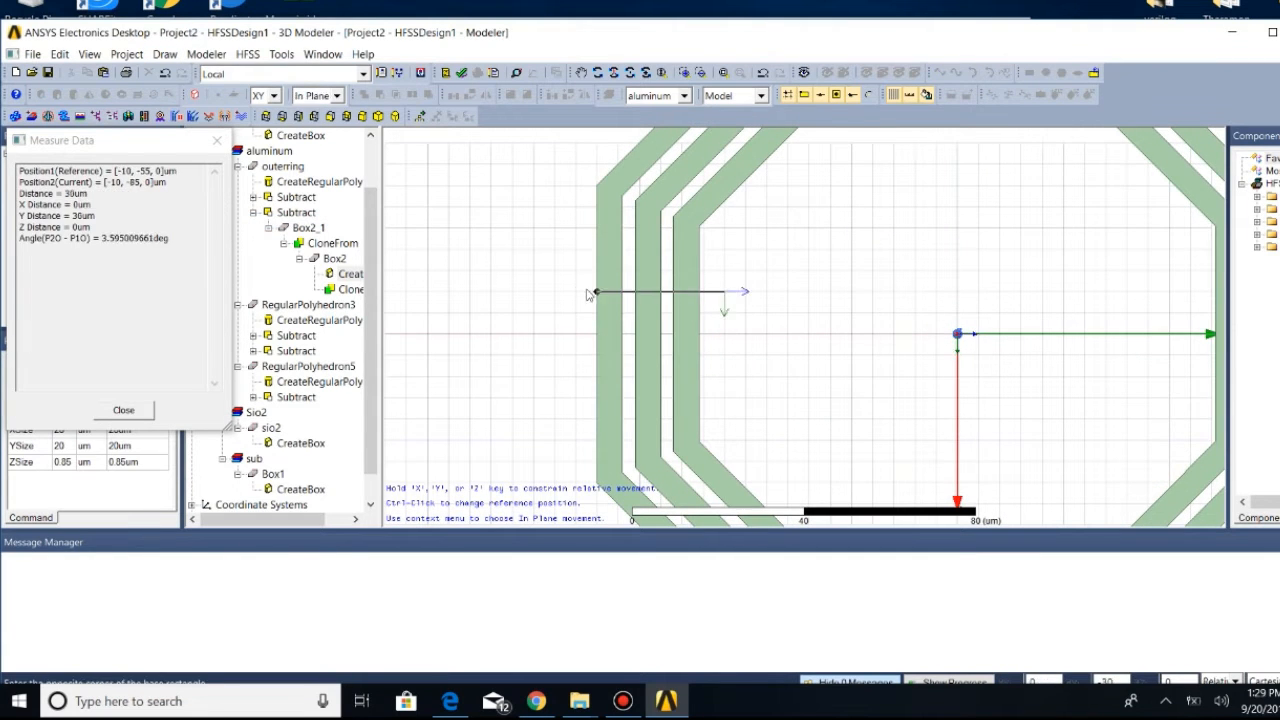
{"action": "left_click", "coordinate": [578, 292]}
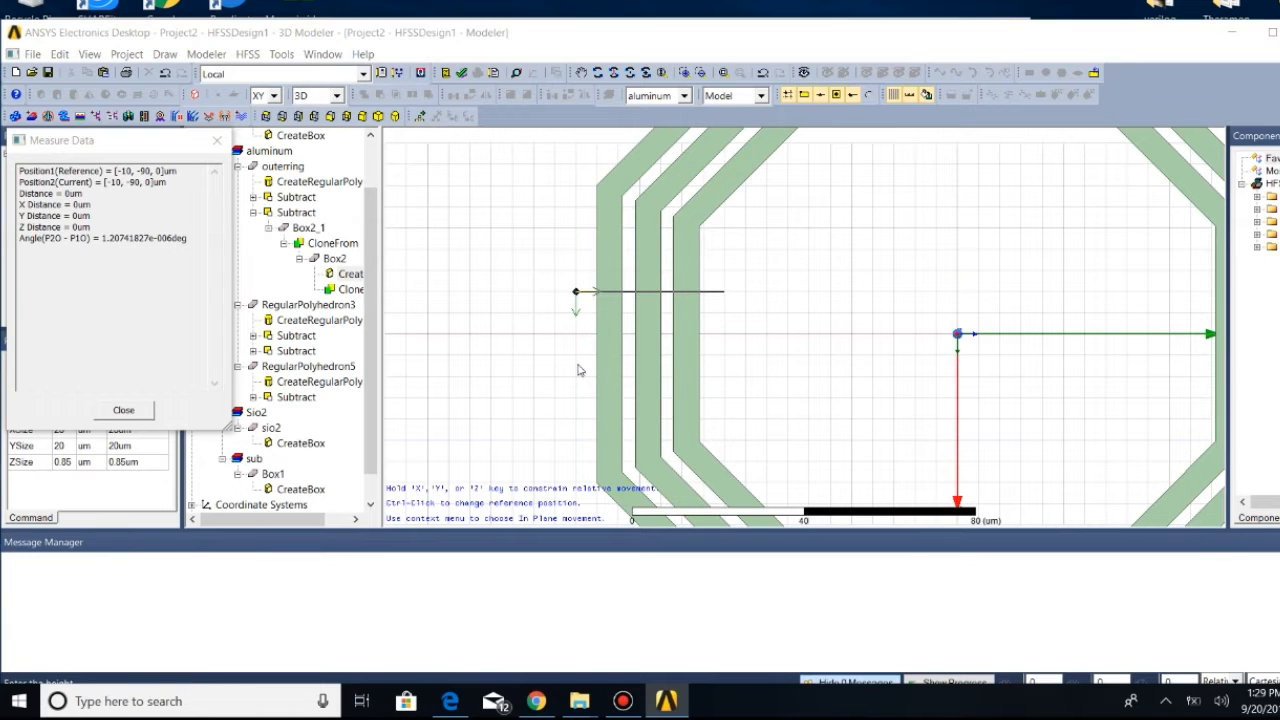
{"action": "left_click", "coordinate": [577, 363]}
{"action": "left_click", "coordinate": [800, 403]}
Draw a box about 20 by 35 um across all three rings on the negative Y side, starting at -10, -90, 0
{"action": "left_click", "coordinate": [165, 54]}
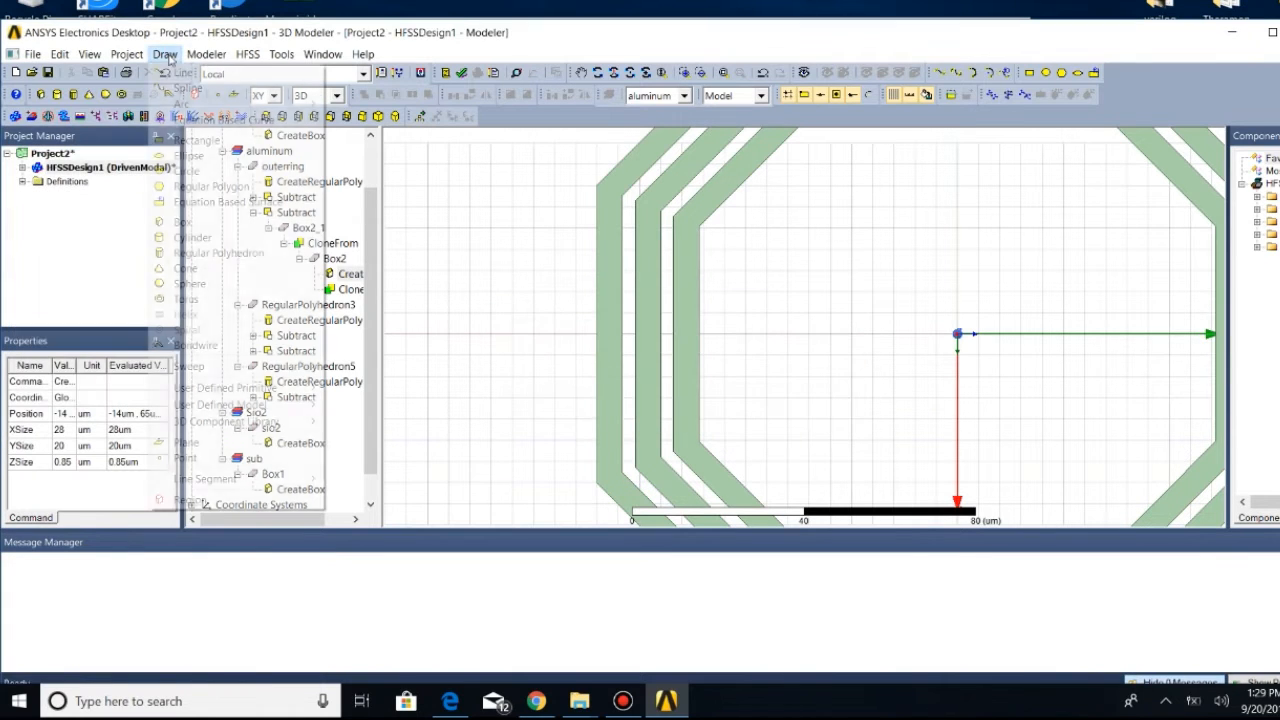
{"action": "left_click", "coordinate": [183, 222]}
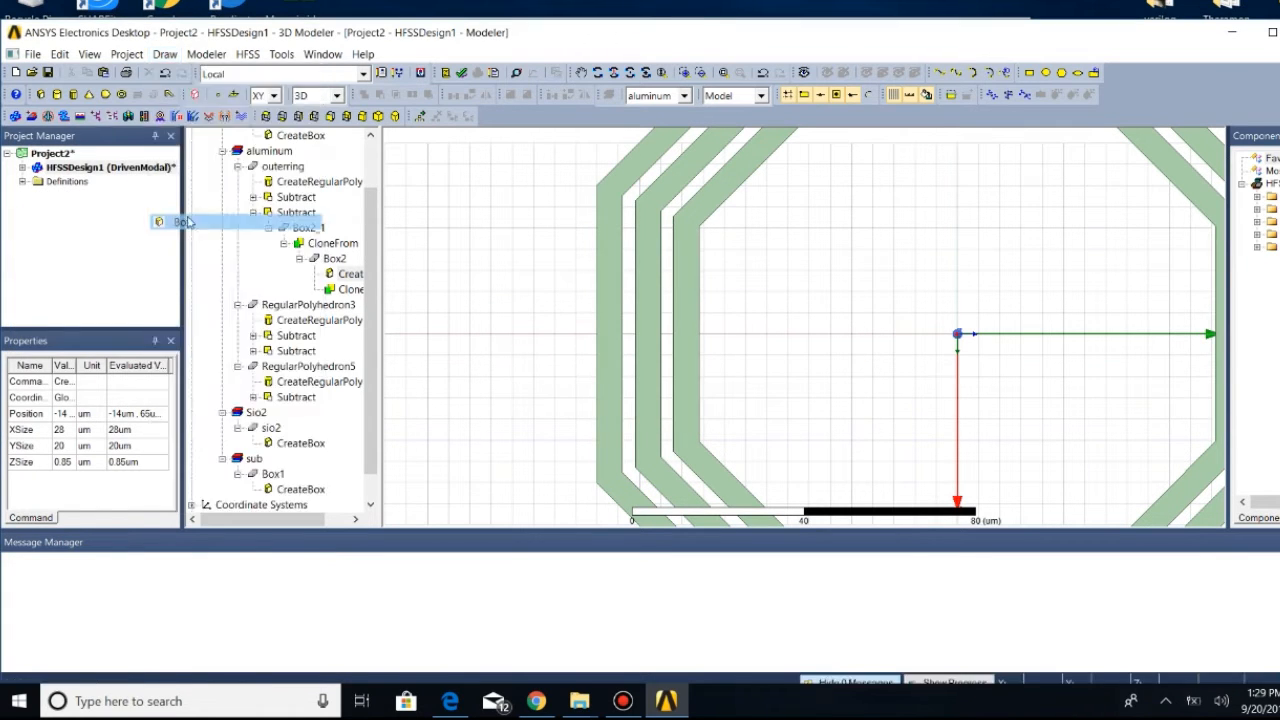
{"action": "left_click", "coordinate": [577, 292]}
{"action": "left_click", "coordinate": [729, 378]}
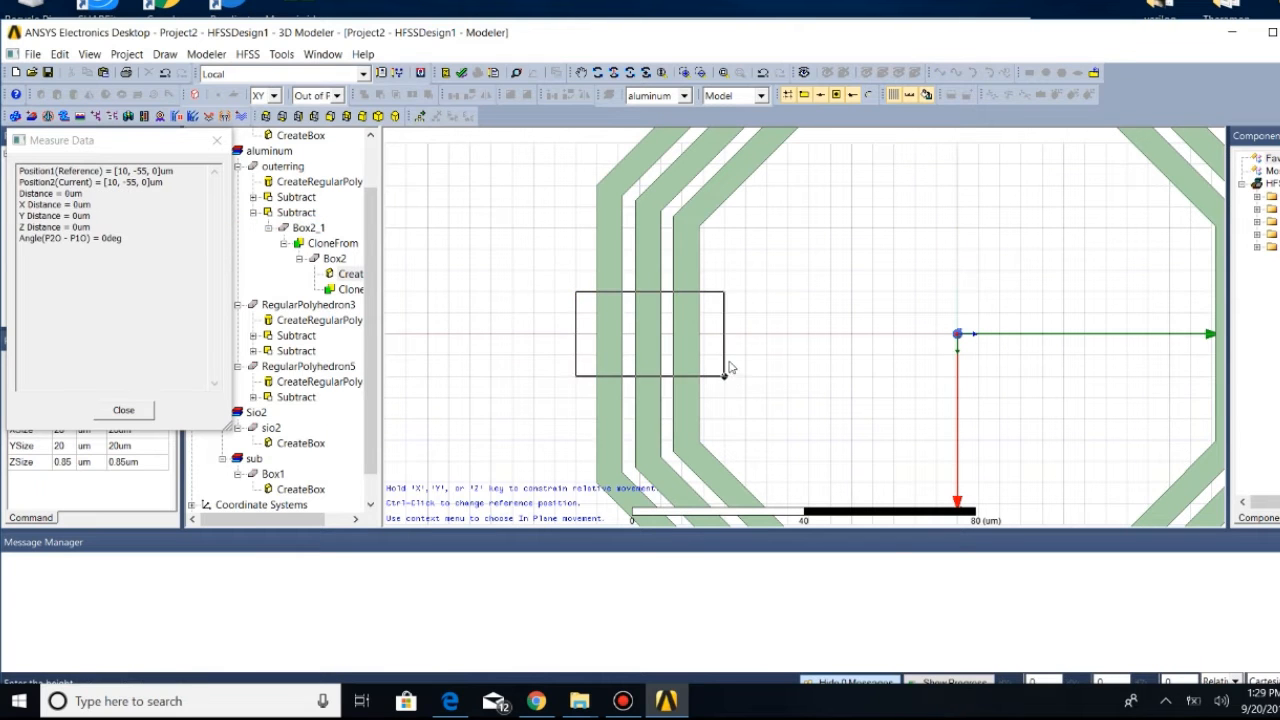
{"action": "left_click", "coordinate": [729, 368]}
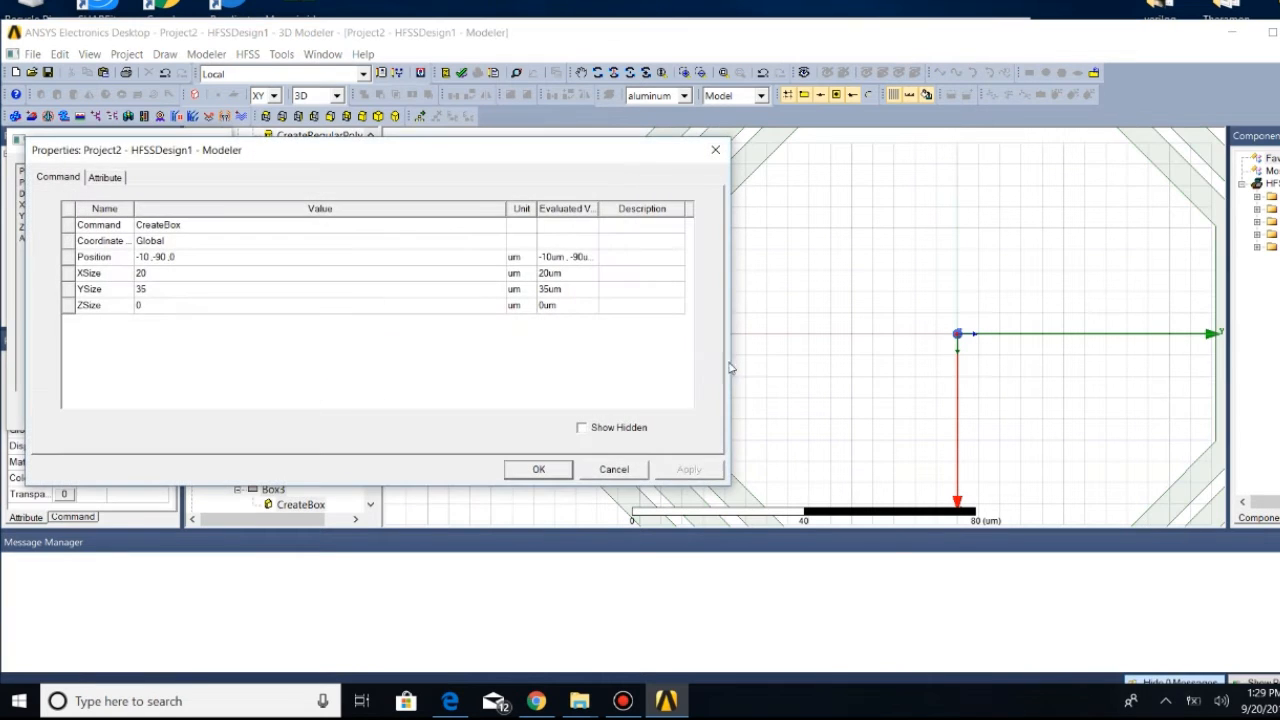
Set the new box's Z size to 0.85 um, its X size to 28 um and its position to -14, -90, 0 um
{"action": "left_click", "coordinate": [152, 305]}
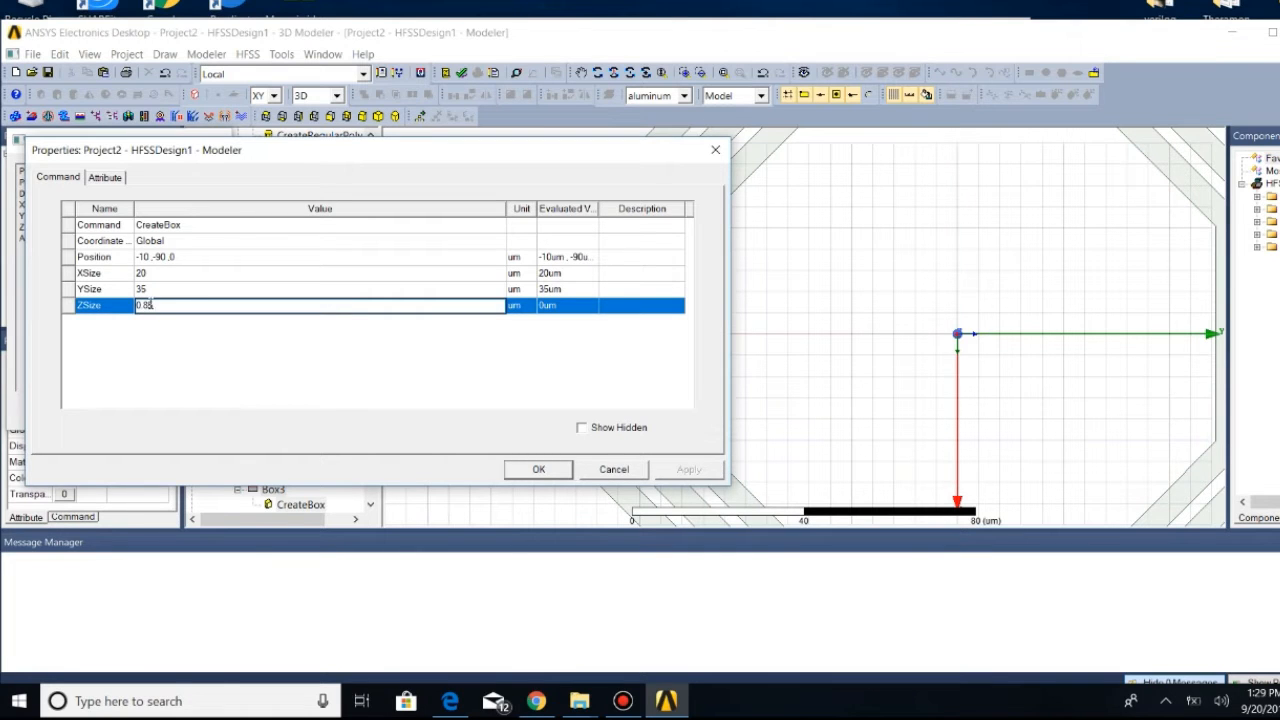
{"action": "left_click", "coordinate": [178, 257]}
{"action": "left_click_drag", "start_coordinate": [267, 153], "coordinate": [1010, 163]}
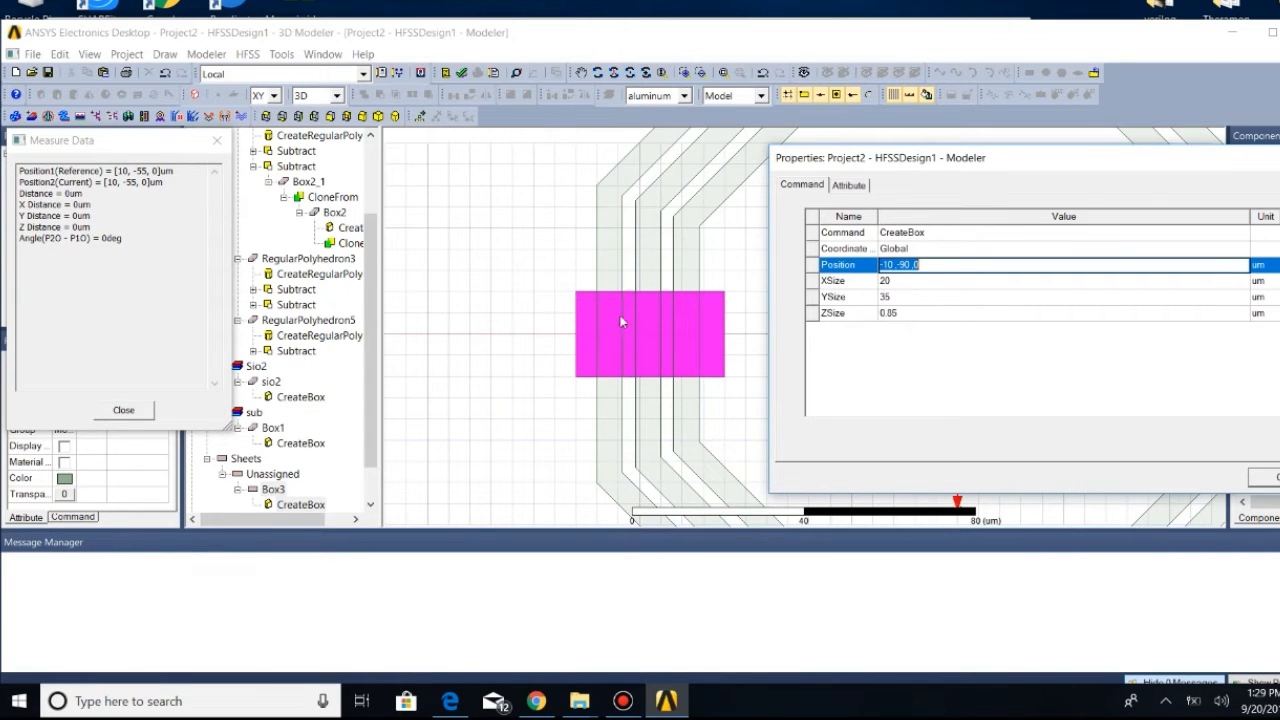
{"action": "left_click", "coordinate": [909, 282]}
{"action": "left_click", "coordinate": [909, 282]}
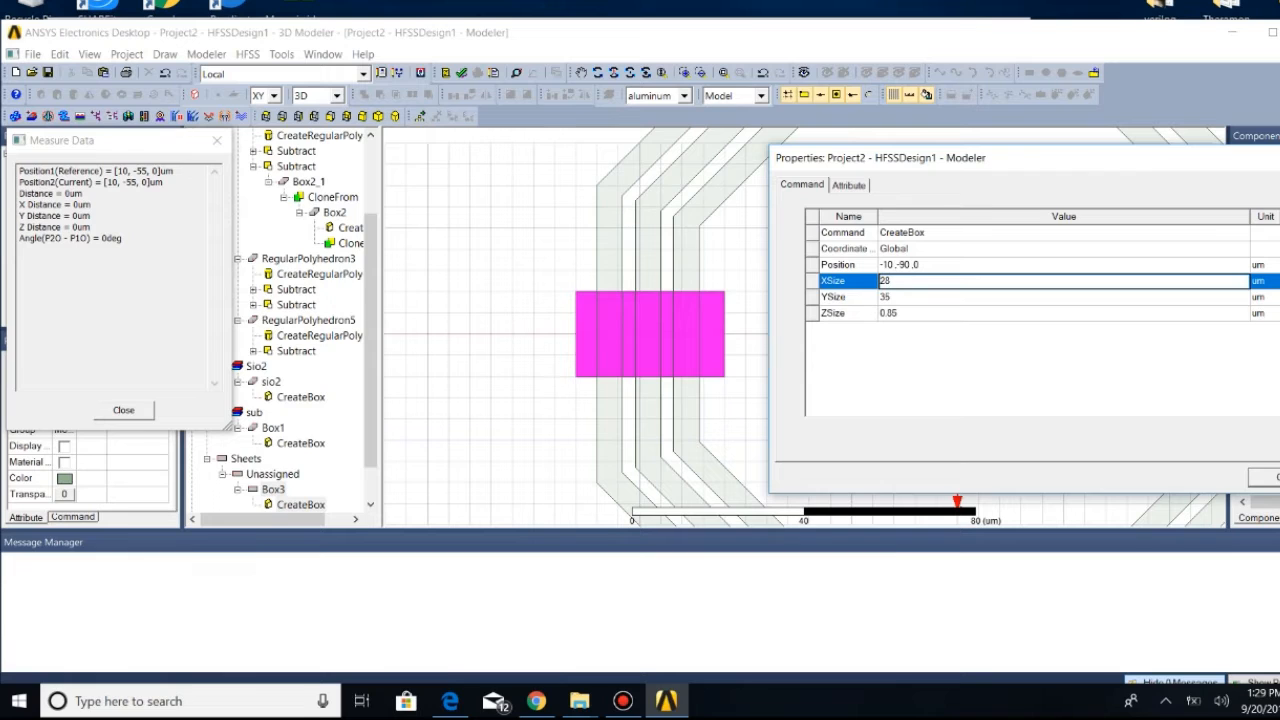
{"action": "left_click", "coordinate": [893, 264]}
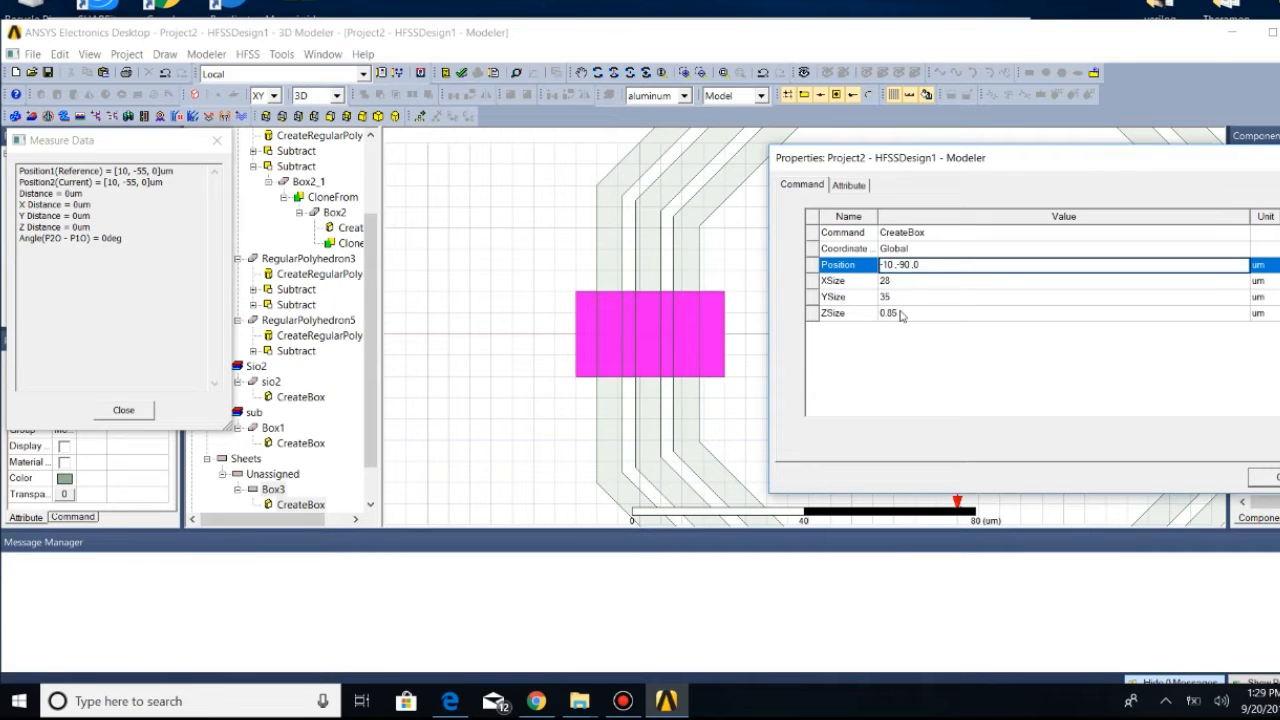
{"action": "key", "text": "BackSpace"}
{"action": "type", "text": "4"}
{"action": "left_click", "coordinate": [1265, 480]}
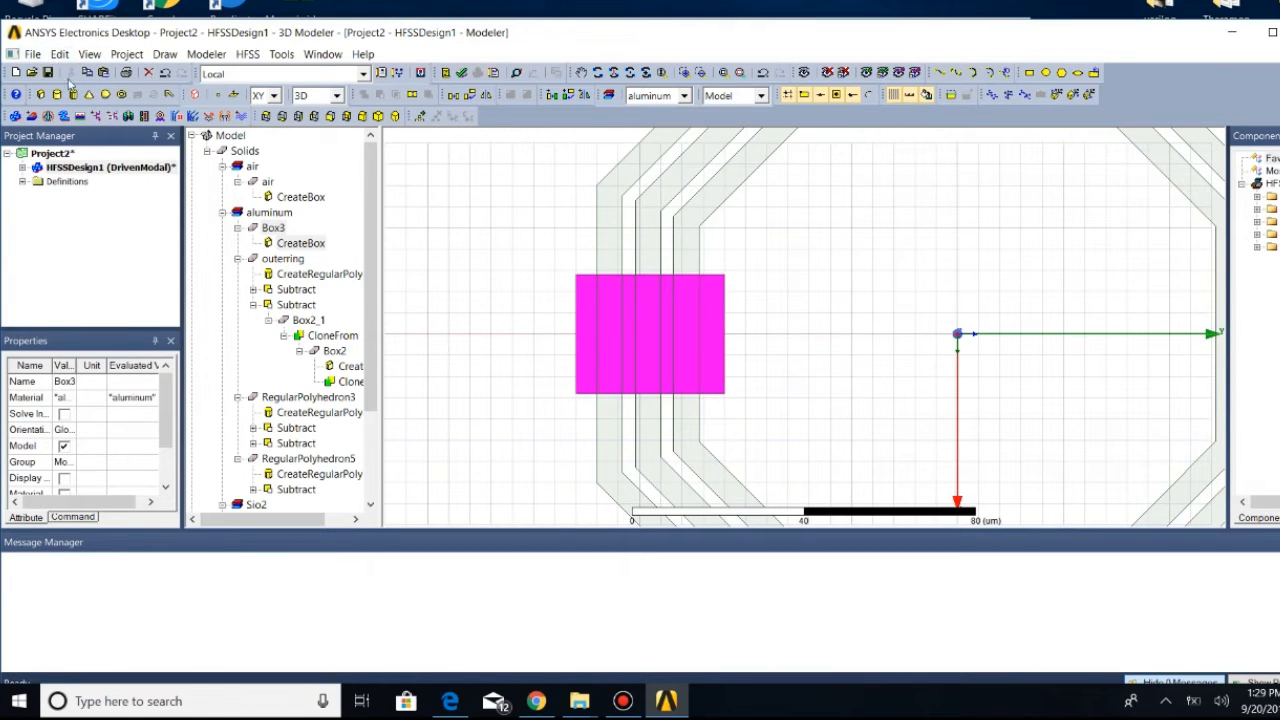
Collapse outerring's second subtraction in the model history and try to rename the middle ring, RegularPolyhedron3, as "2 nd ring"
{"action": "left_click", "coordinate": [253, 304]}
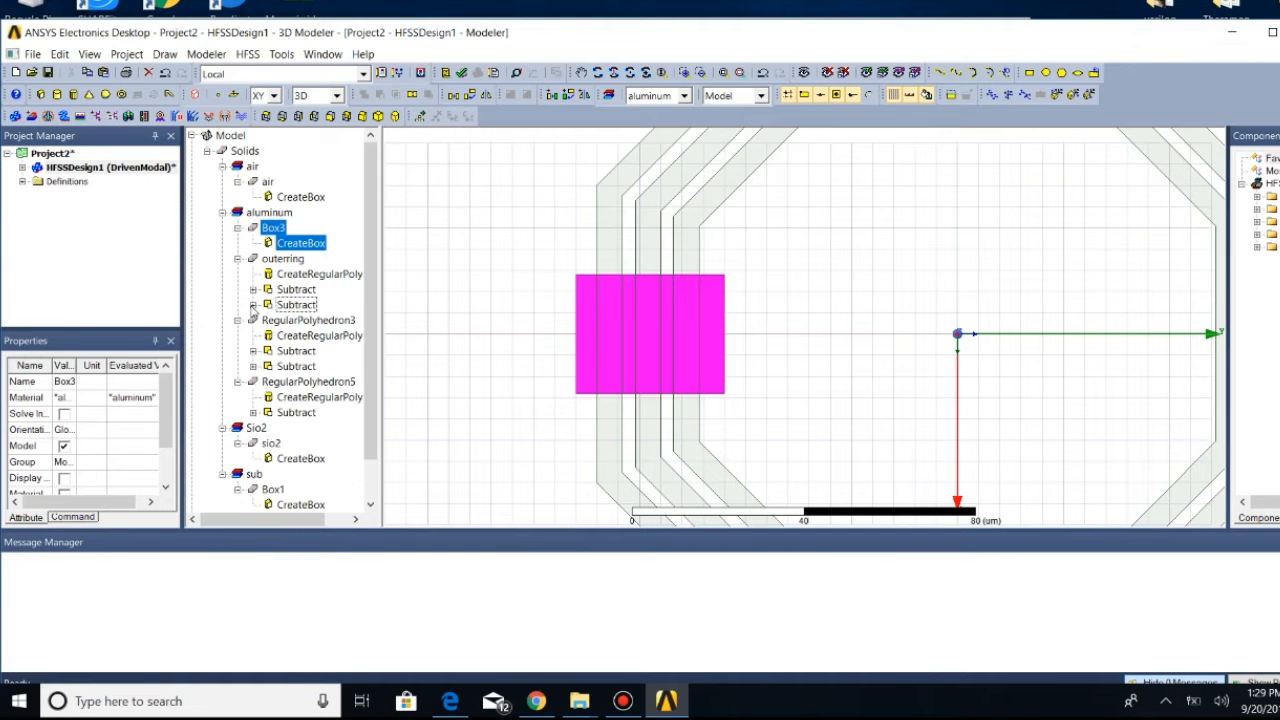
{"action": "right_click", "coordinate": [295, 320]}
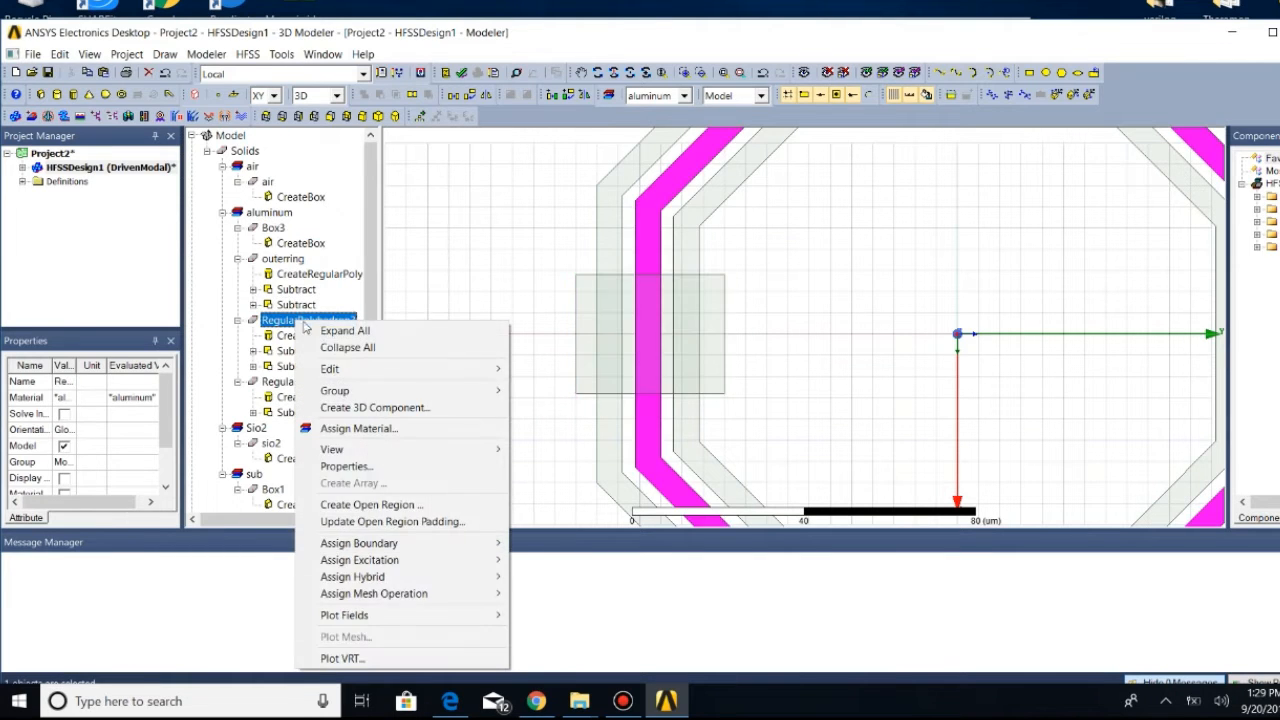
{"action": "left_click", "coordinate": [346, 466]}
{"action": "left_click", "coordinate": [907, 237]}
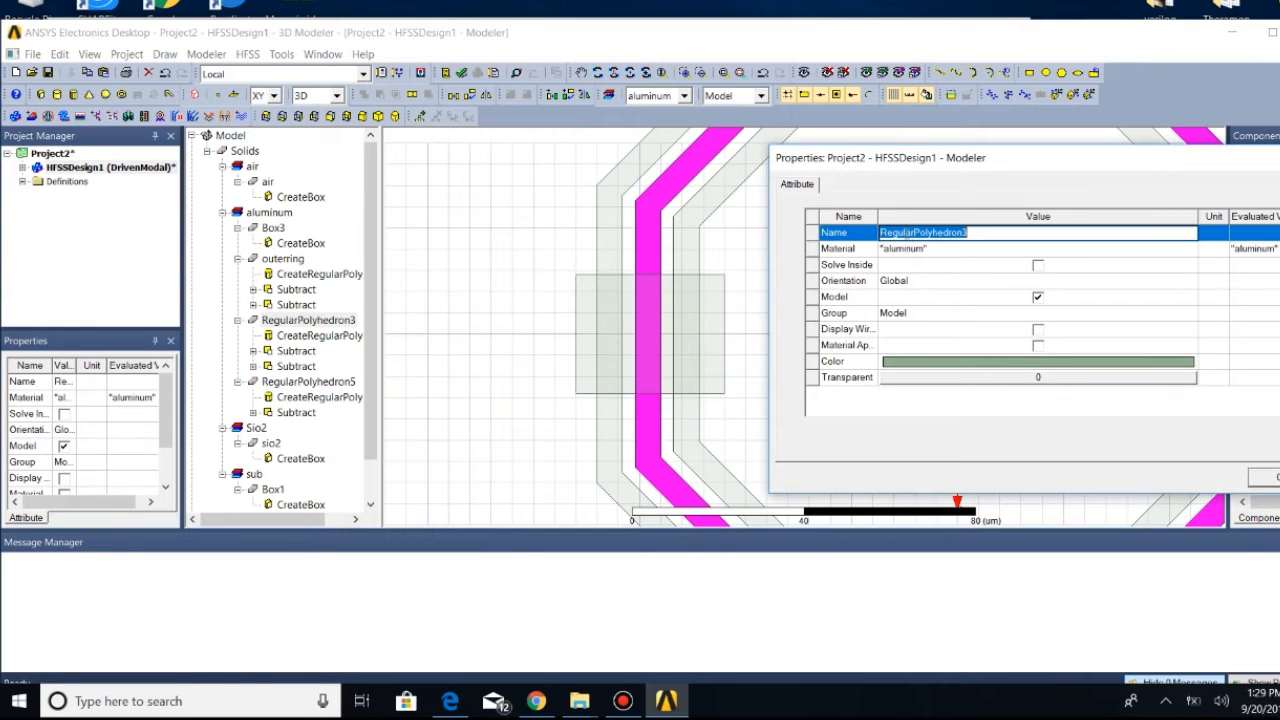
{"action": "key", "text": "BackSpace"}
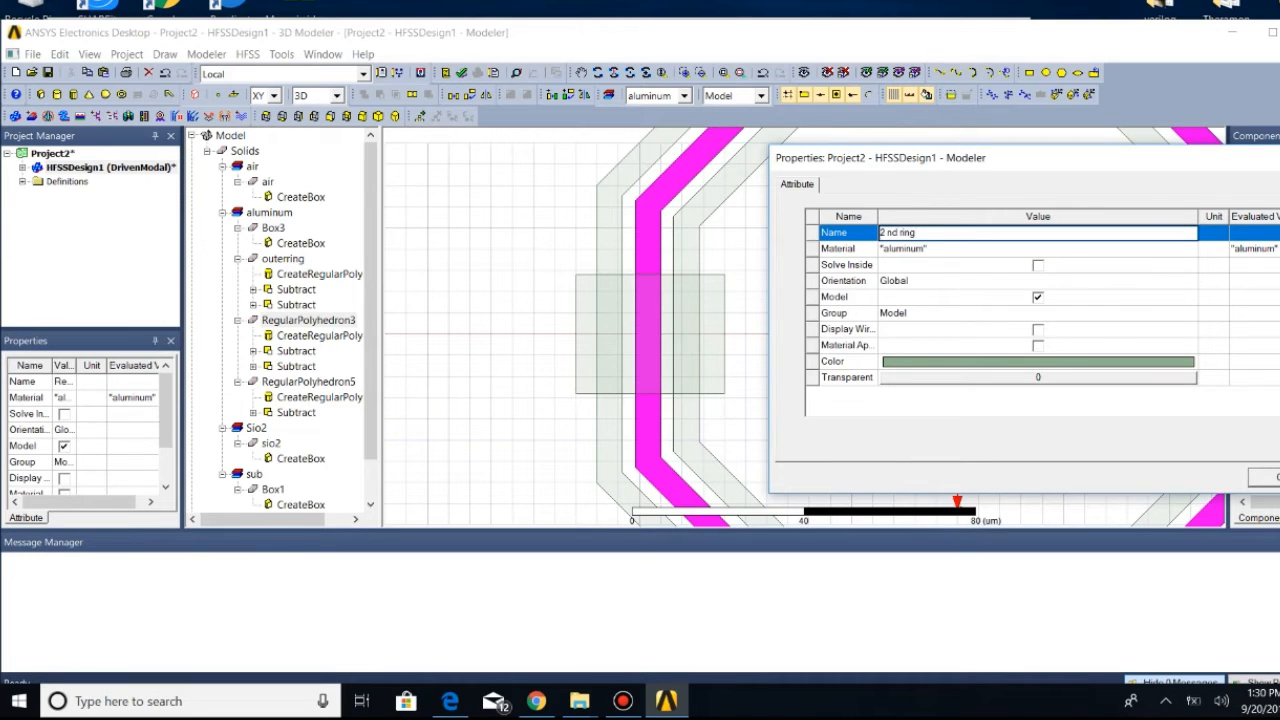
{"action": "type", "text": "2 nd ring"}
{"action": "left_click", "coordinate": [1262, 478]}
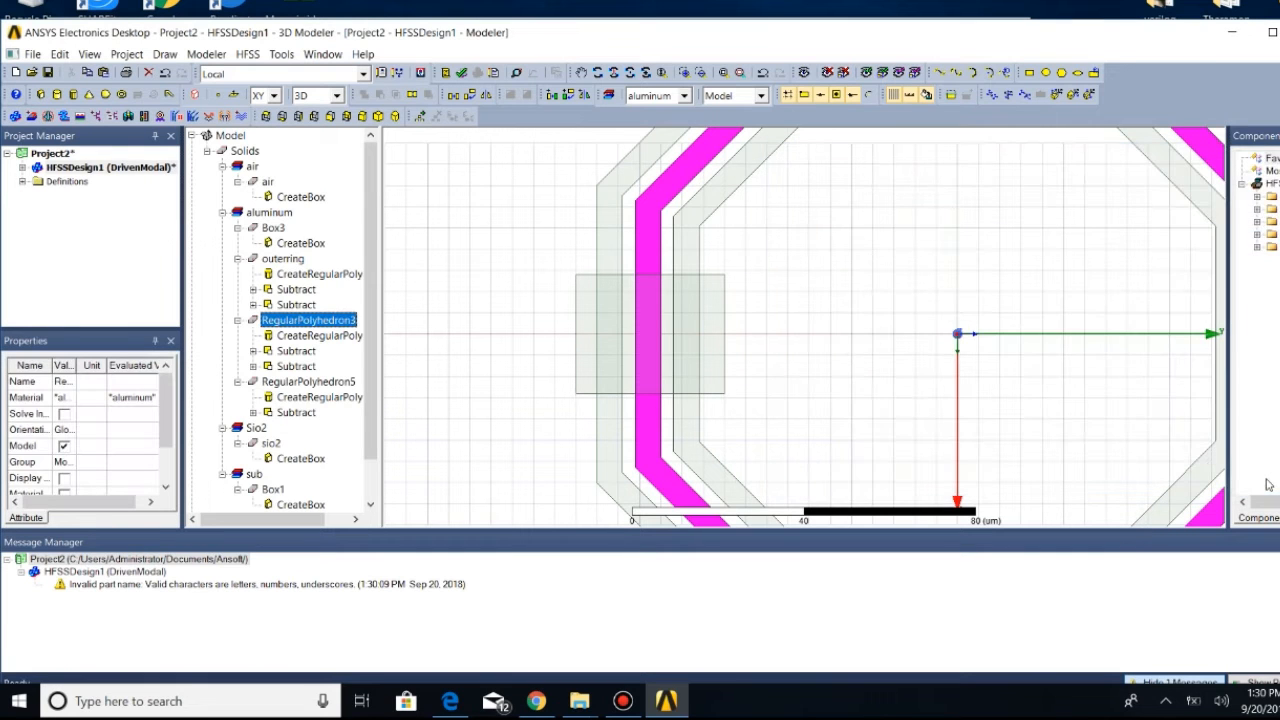
Try to rename the middle ring, RegularPolyhedron3, as "ring two" in its attribute properties
{"action": "right_click", "coordinate": [338, 326]}
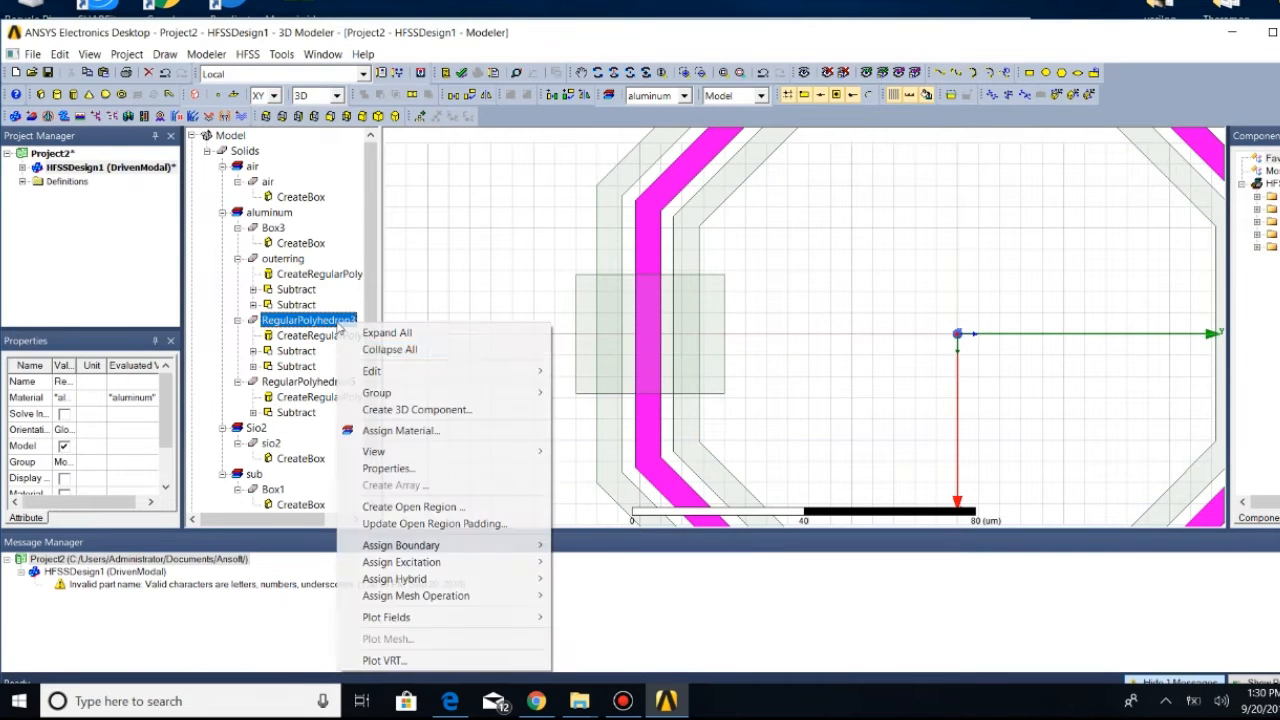
{"action": "left_click", "coordinate": [393, 469]}
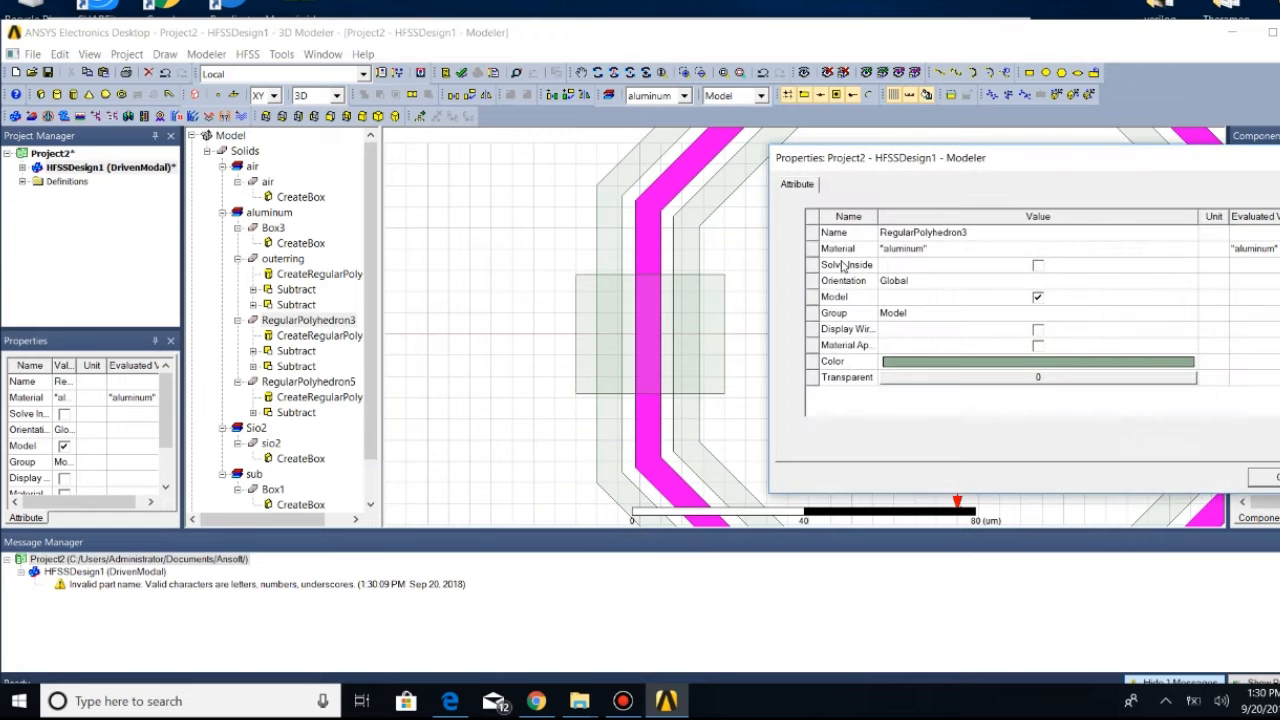
{"action": "left_click", "coordinate": [966, 232]}
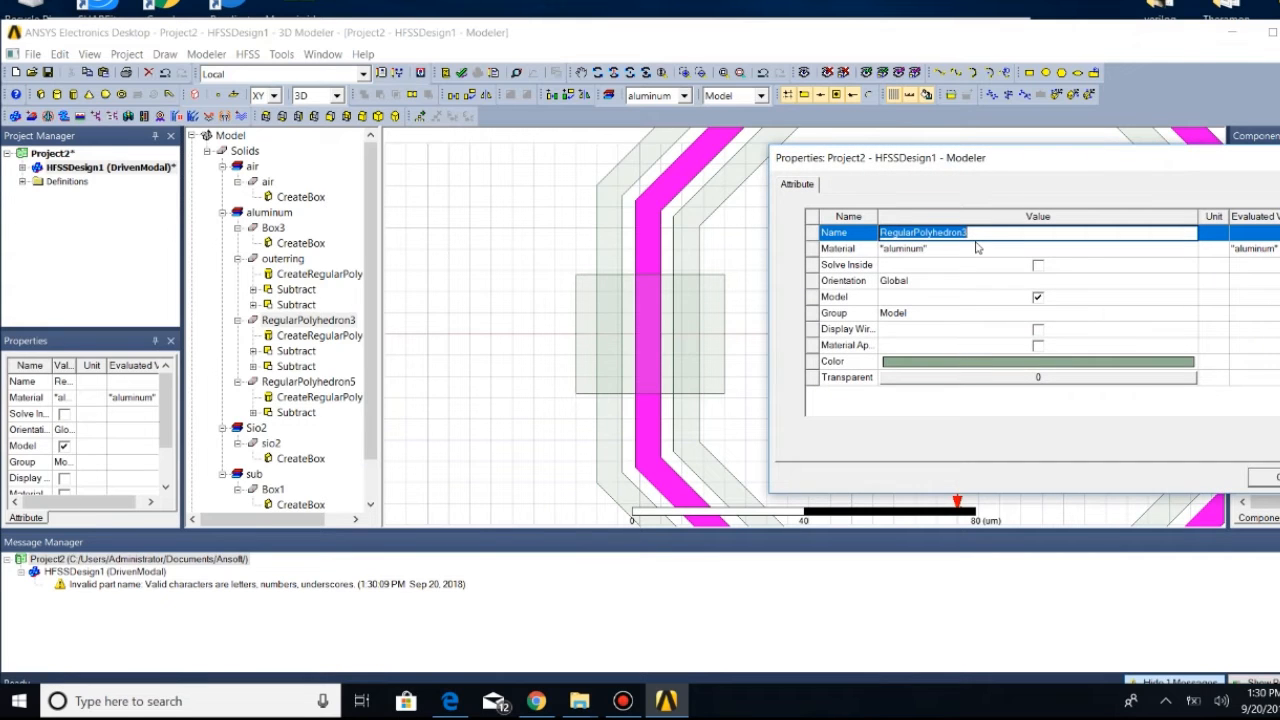
{"action": "key", "text": "BackSpace"}
{"action": "type", "text": "ring two"}
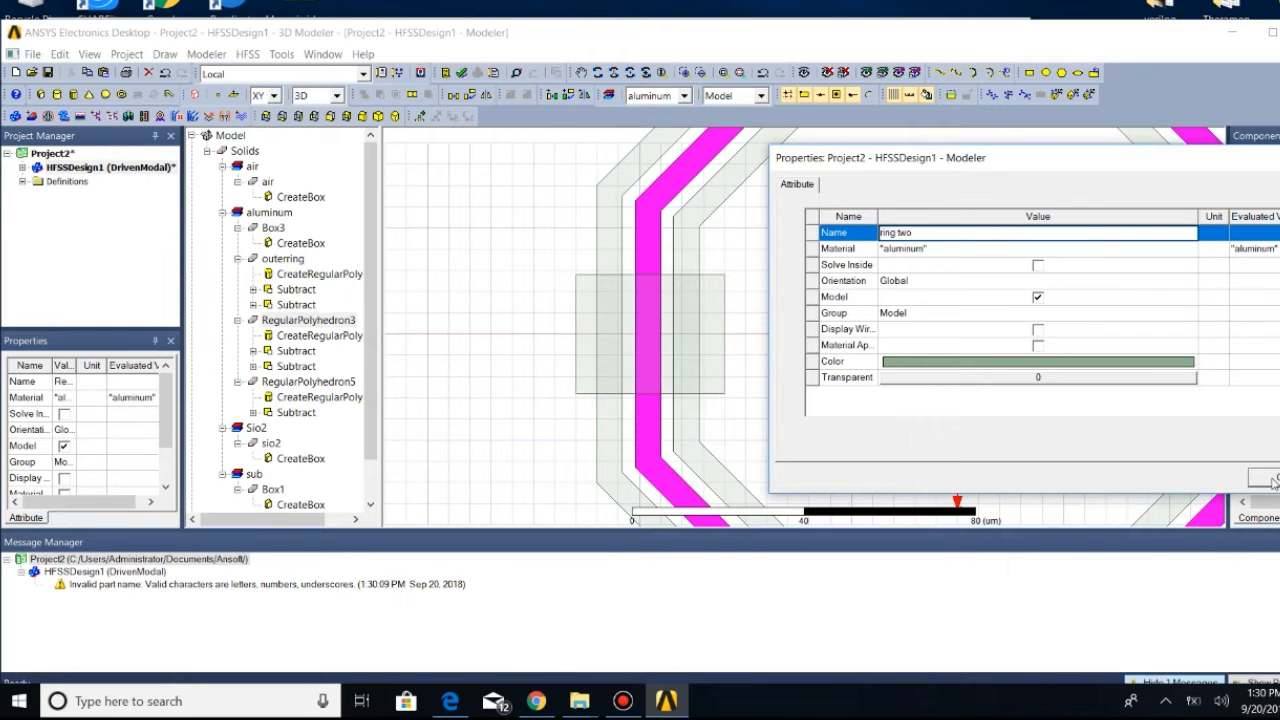
{"action": "left_click", "coordinate": [1265, 477]}
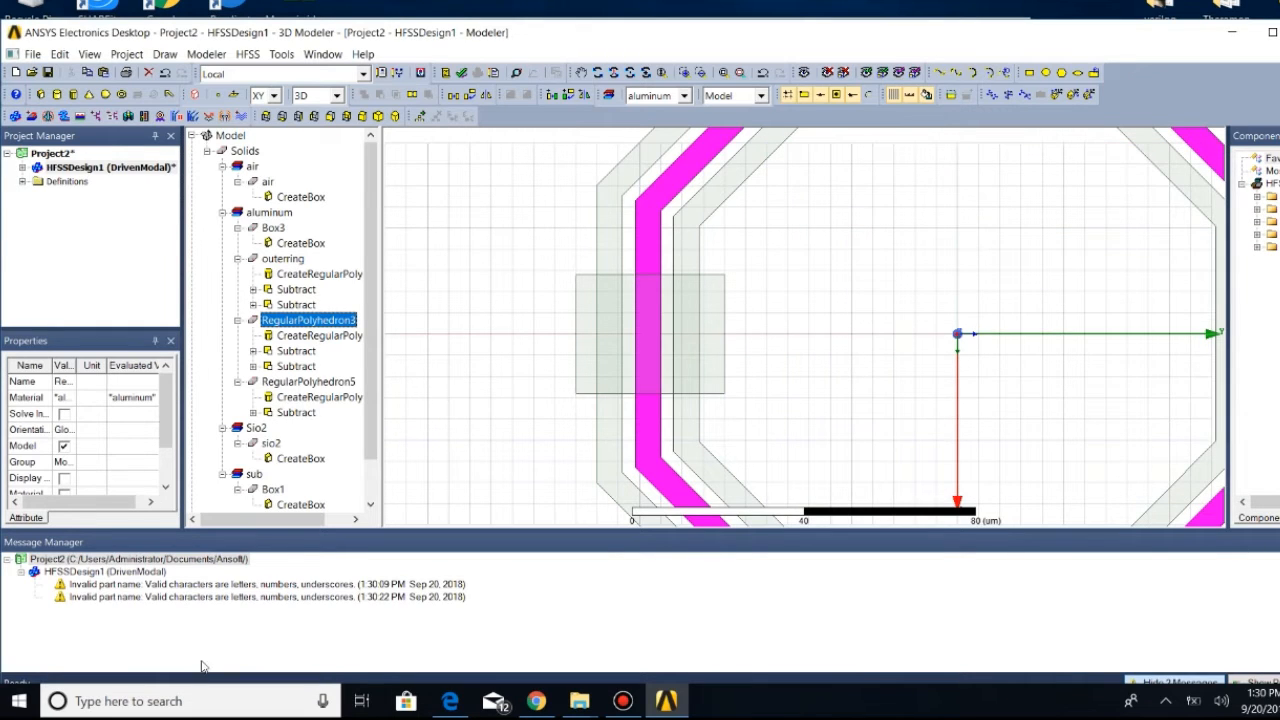
{"action": "left_click", "coordinate": [214, 599]}
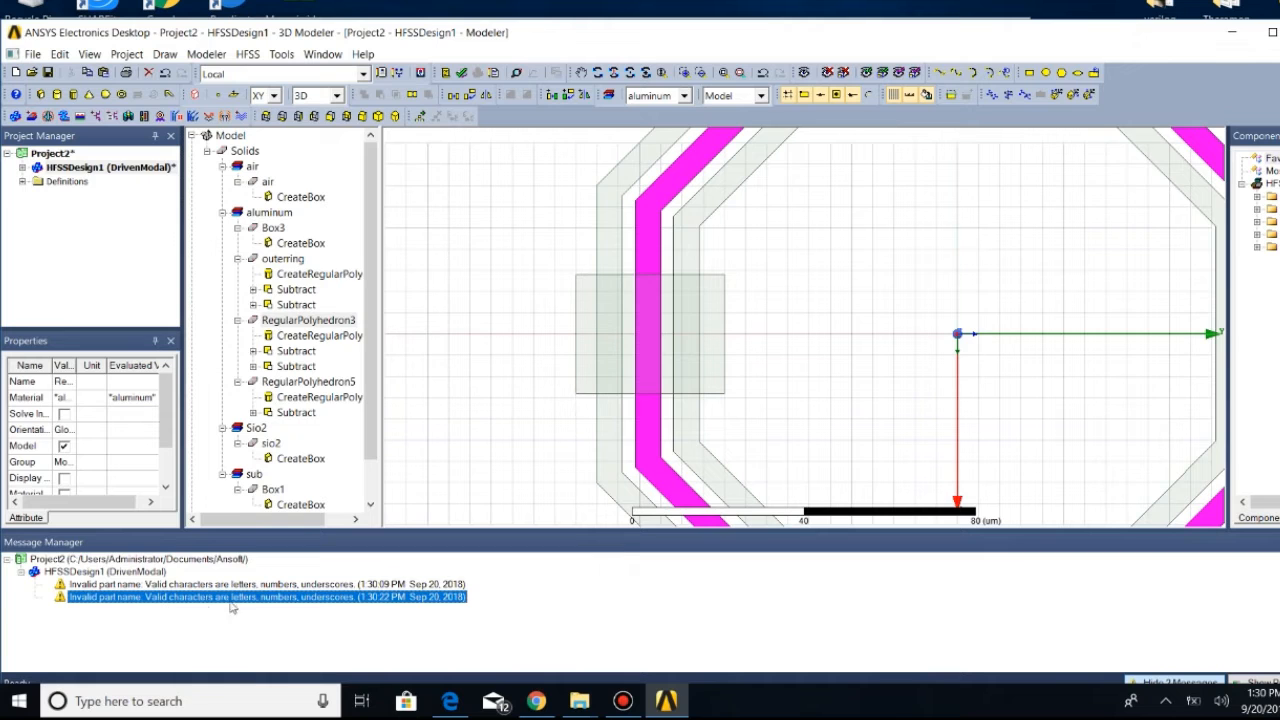
Open the attribute properties of the middle ring, RegularPolyhedron3, and start editing its name
{"action": "right_click", "coordinate": [318, 325]}
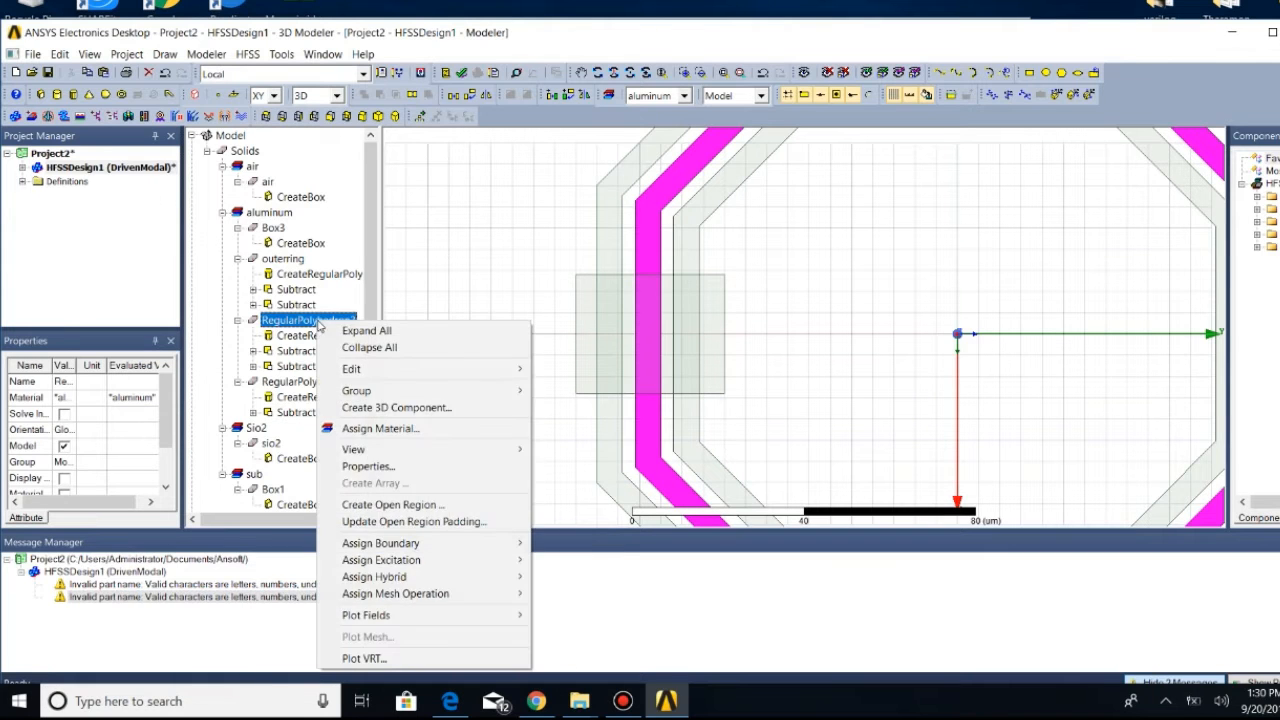
{"action": "left_click", "coordinate": [408, 468]}
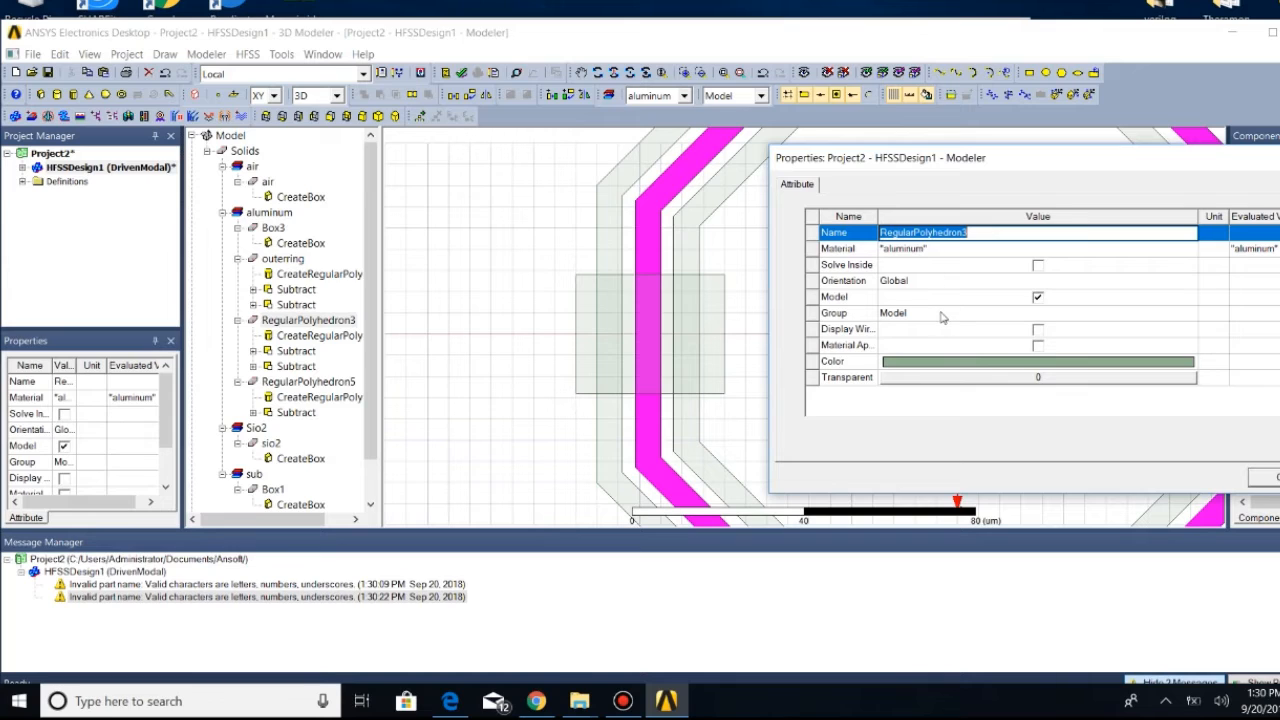
Rename the aluminum solid RegularPolyhedron3 as 2nd_ring
{"action": "key", "text": "BackSpace"}
{"action": "type", "text": "2nd"}
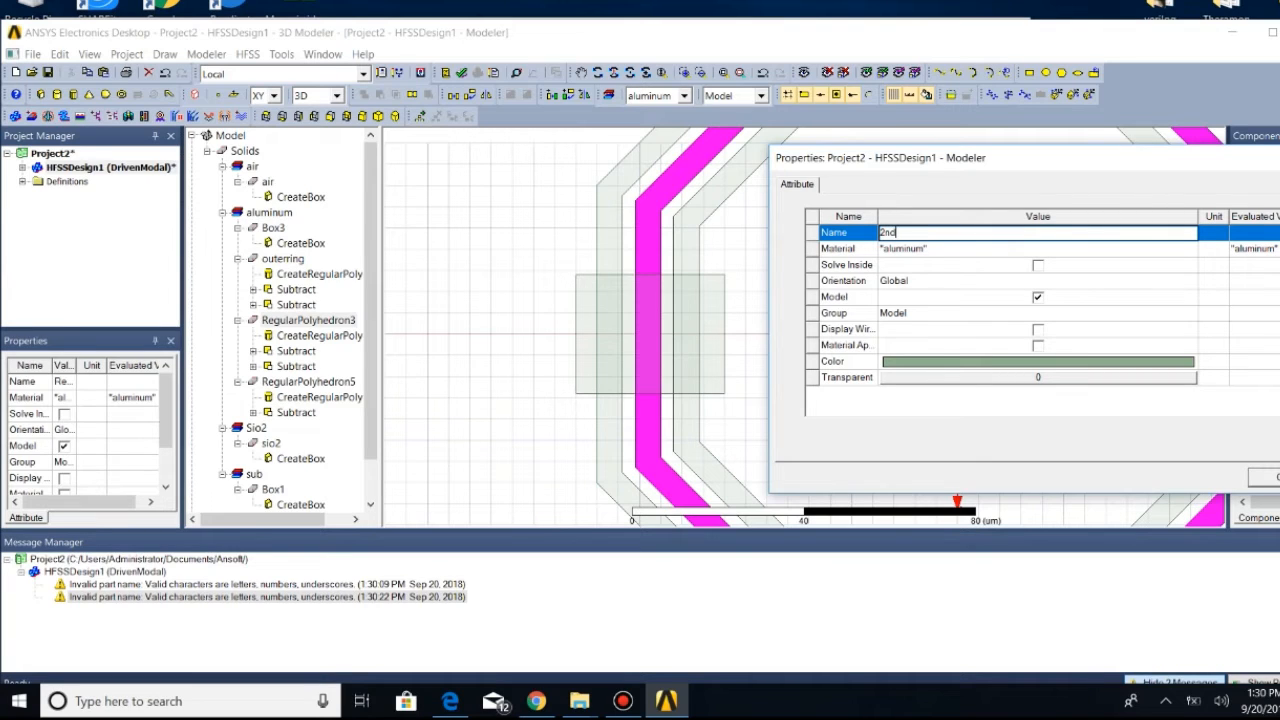
{"action": "type", "text": "_ring"}
{"action": "key", "text": "Return"}
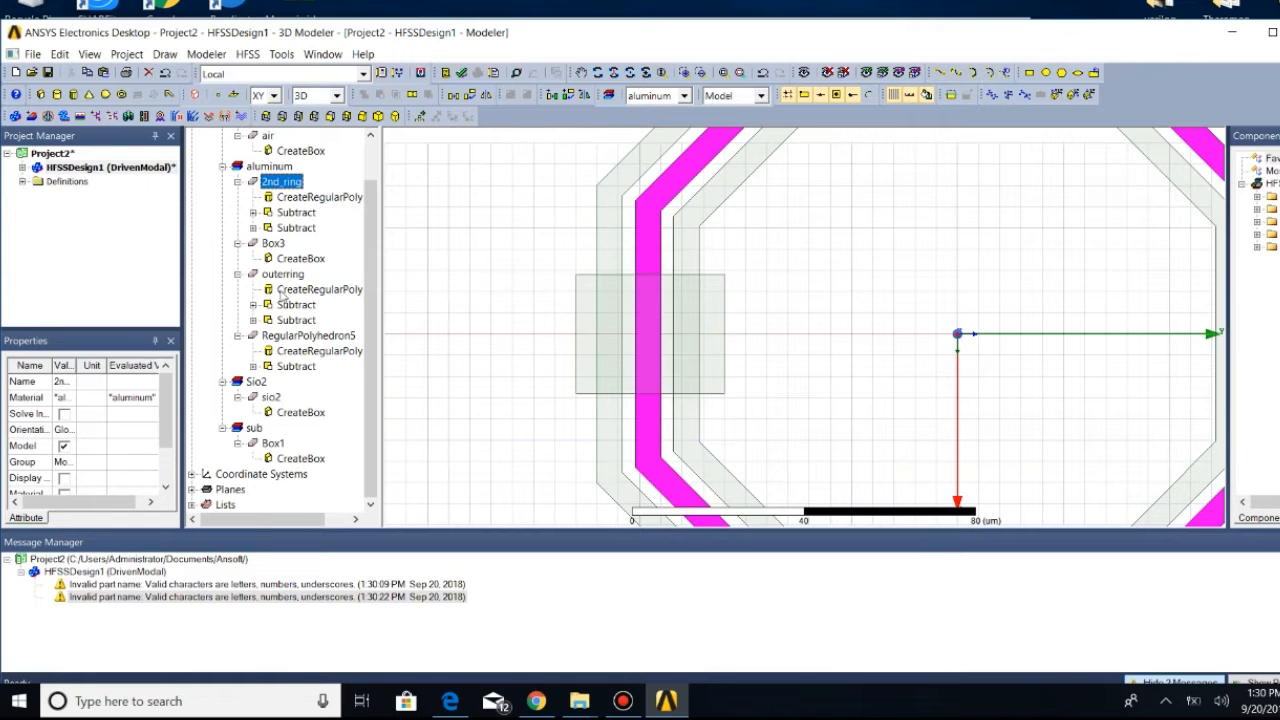
Rename the aluminum solid RegularPolyhedron5 as inner_ring
{"action": "right_click", "coordinate": [310, 336]}
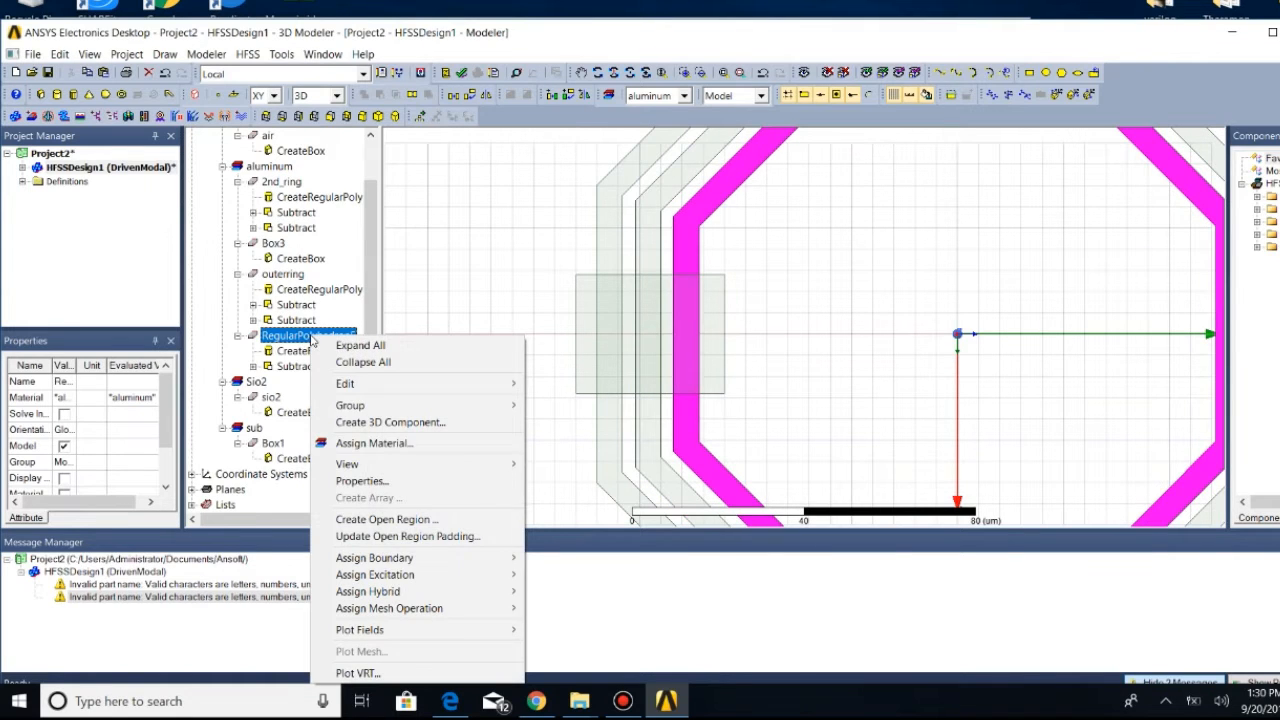
{"action": "left_click", "coordinate": [350, 481]}
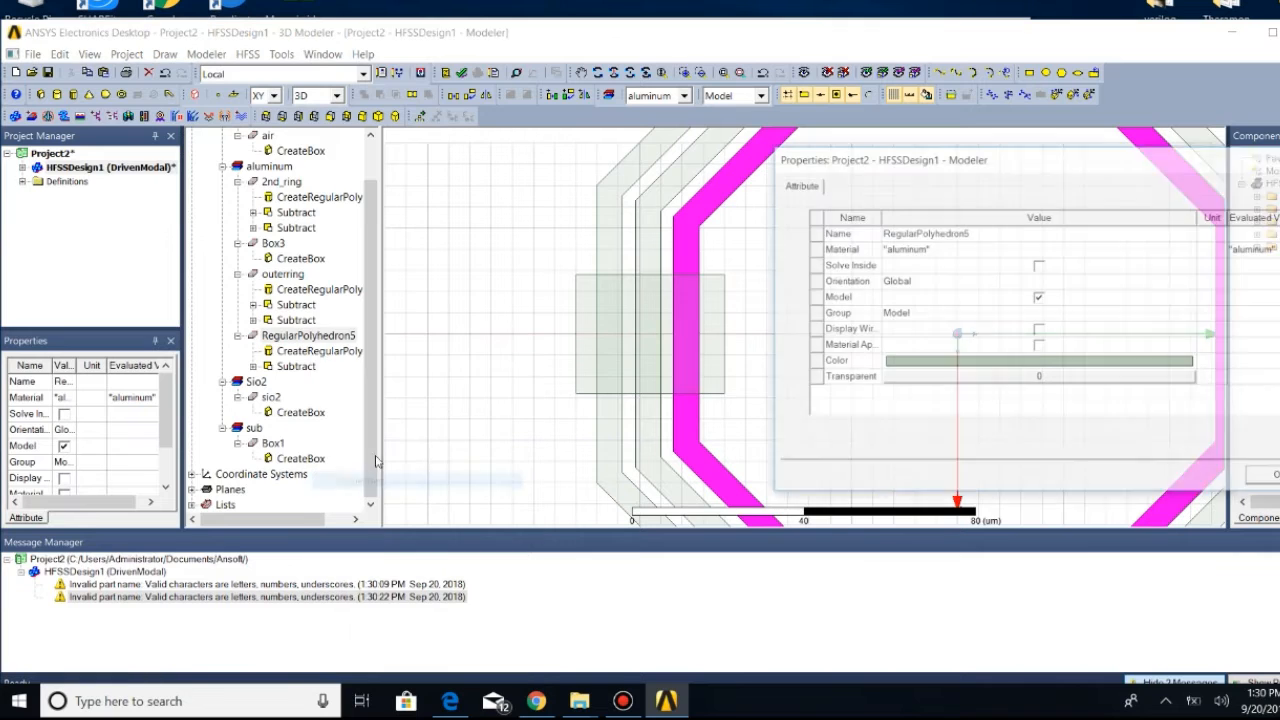
{"action": "left_click", "coordinate": [952, 234]}
{"action": "type", "text": "in"}
{"action": "type", "text": "er_ring"}
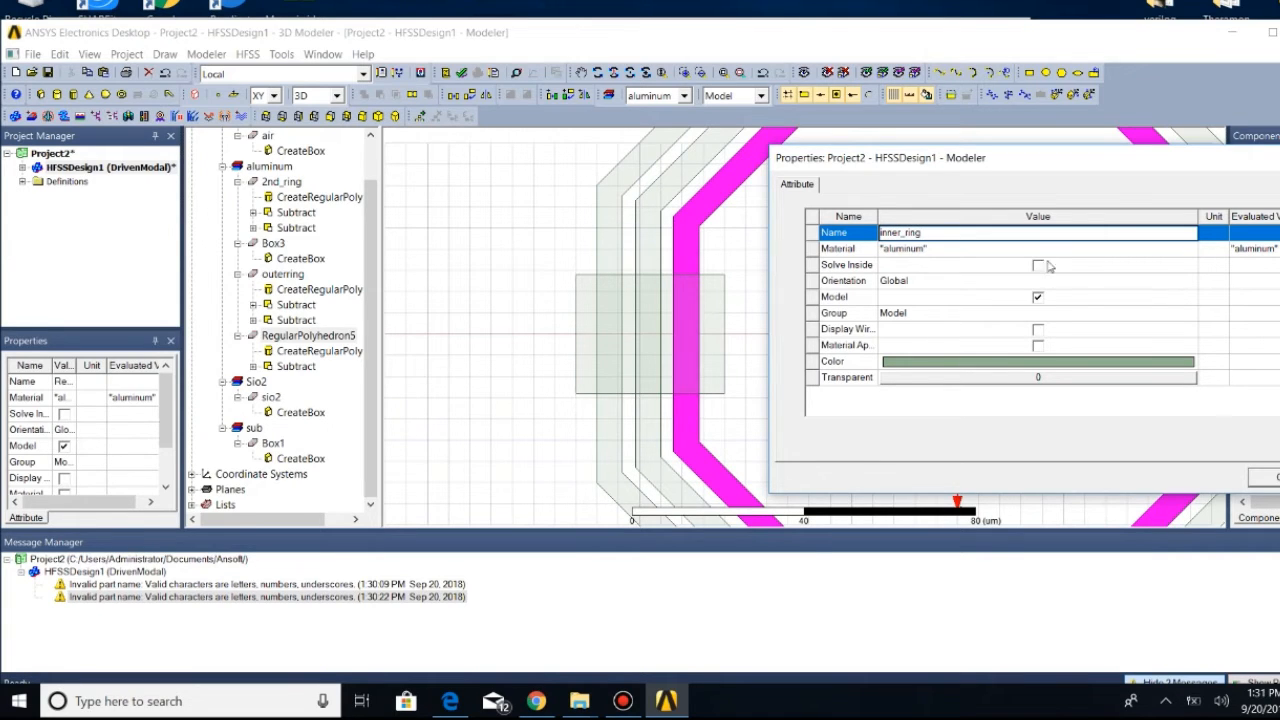
{"action": "left_click", "coordinate": [1266, 477]}
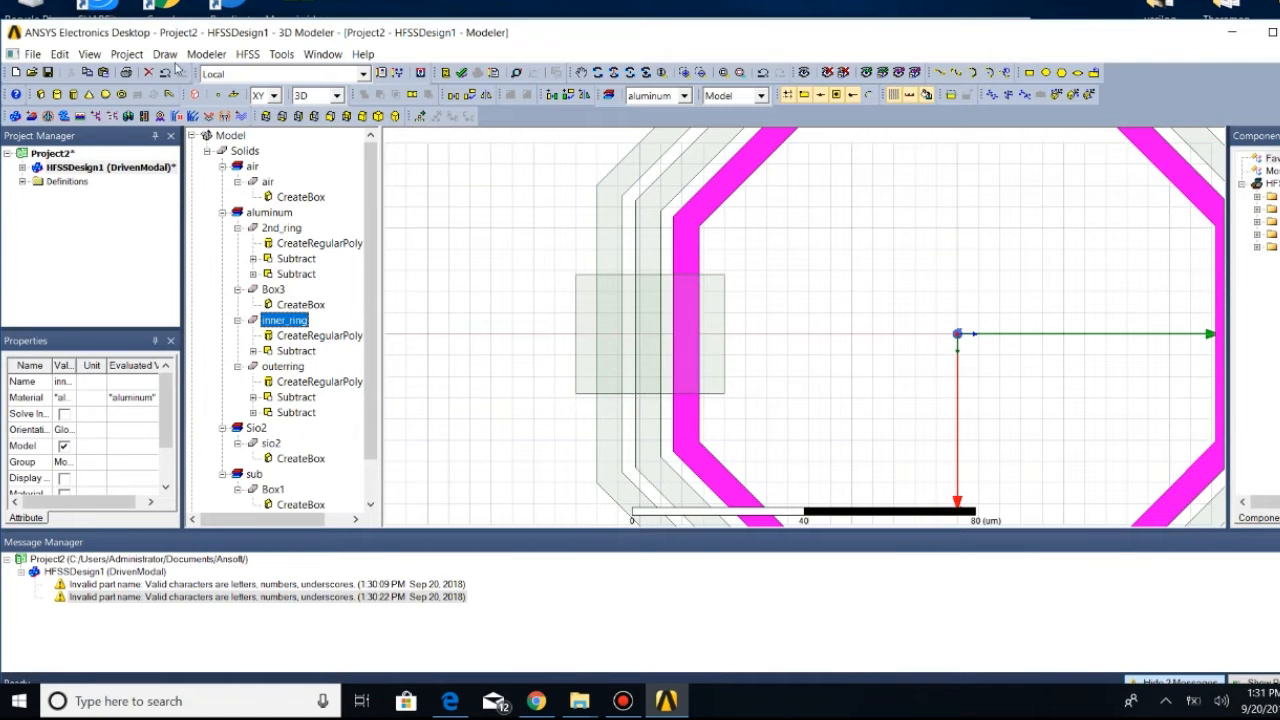
{"action": "left_click", "coordinate": [60, 54]}
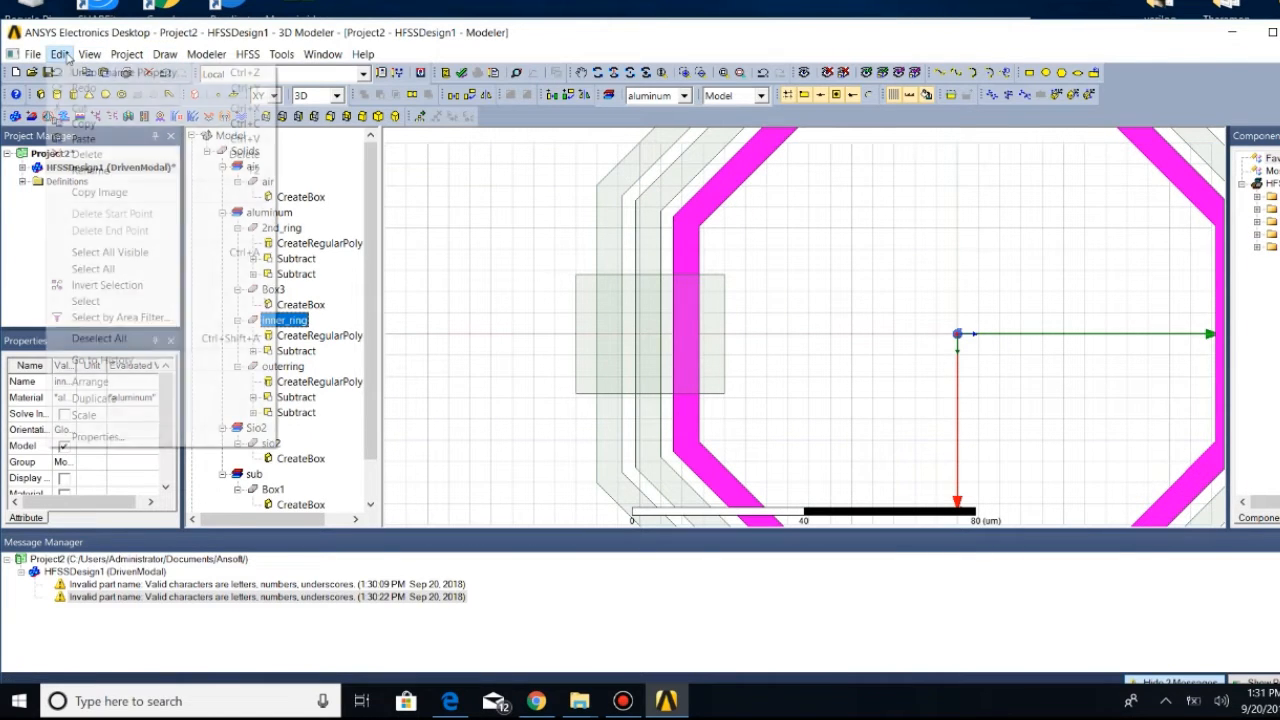
{"action": "mouse_move", "coordinate": [120, 302]}
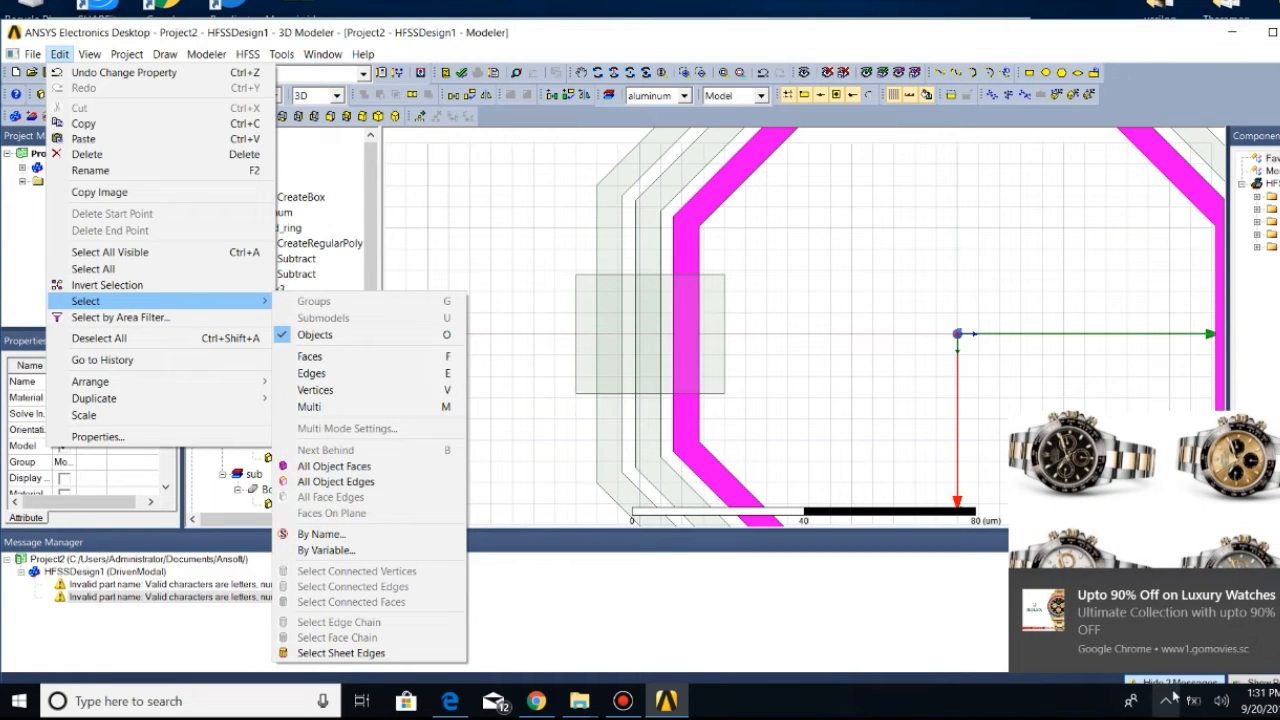
{"action": "left_click", "coordinate": [1274, 584]}
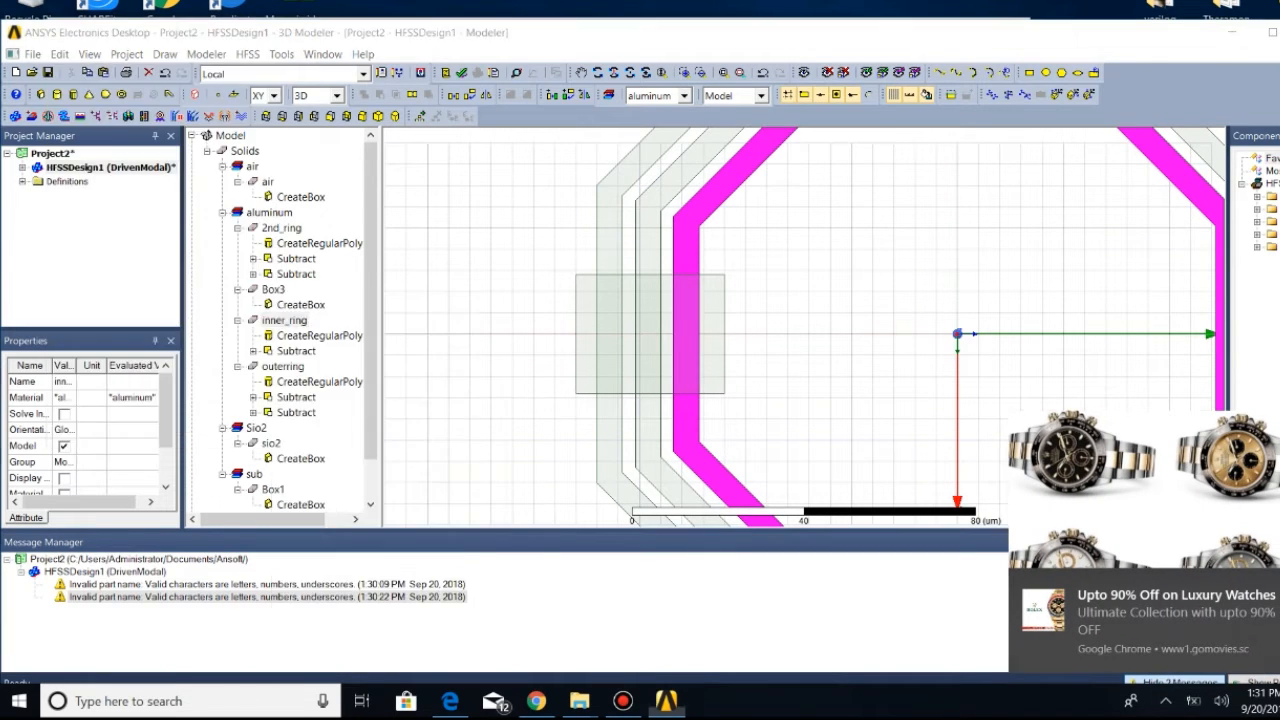
Select the objects 2nd_ring, Box3, inner_ring and outerring by name
{"action": "left_click", "coordinate": [60, 54]}
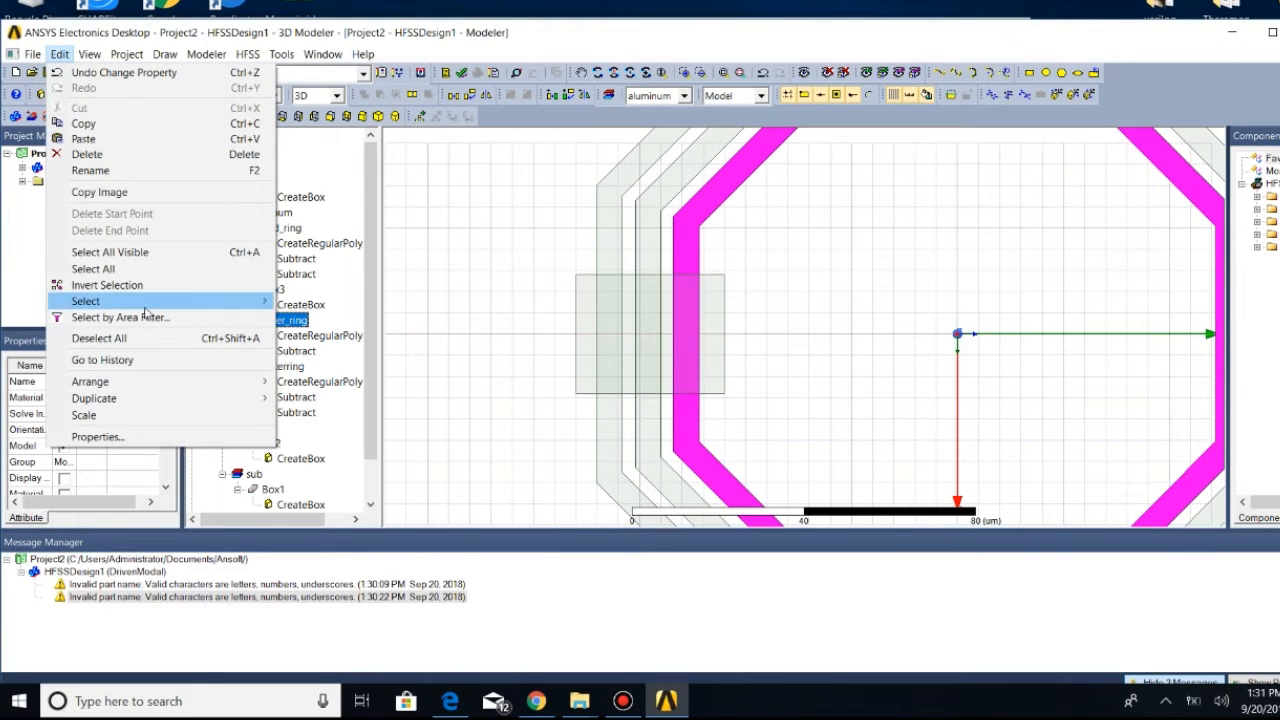
{"action": "mouse_move", "coordinate": [85, 301]}
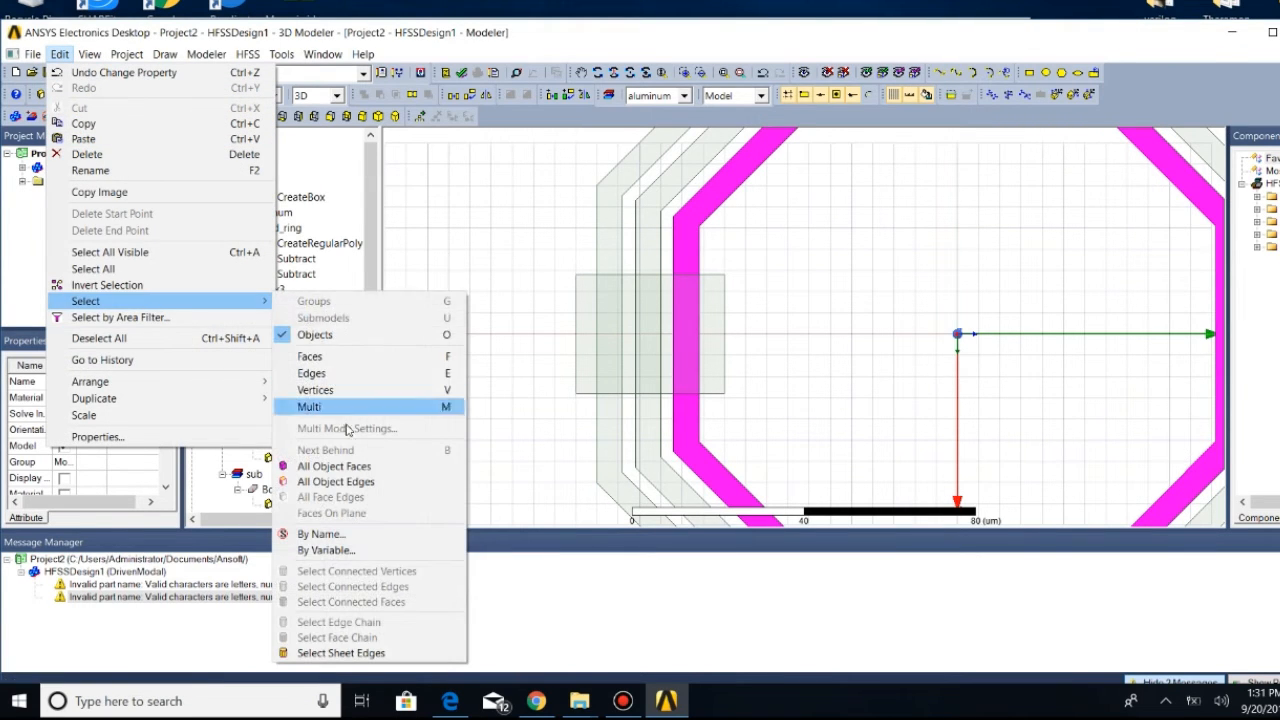
{"action": "left_click", "coordinate": [322, 534]}
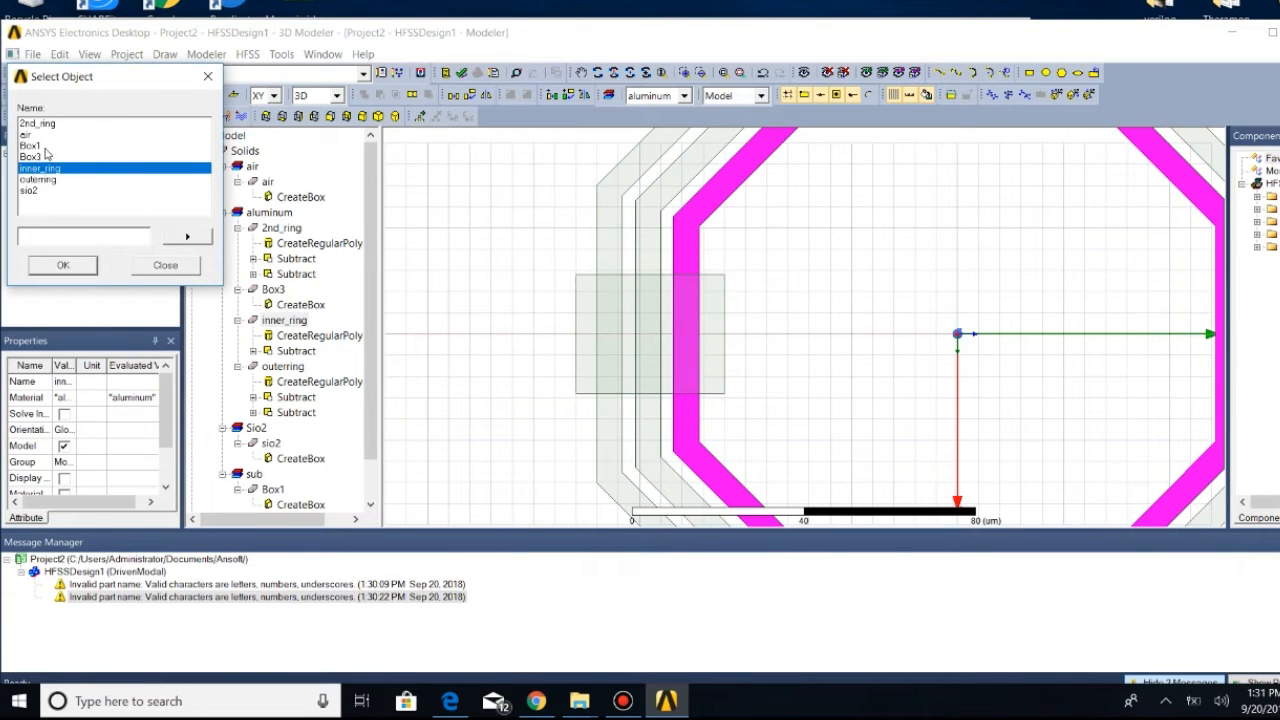
{"action": "left_click", "coordinate": [40, 123], "text": "ctrl"}
{"action": "left_click", "coordinate": [33, 180], "text": "ctrl"}
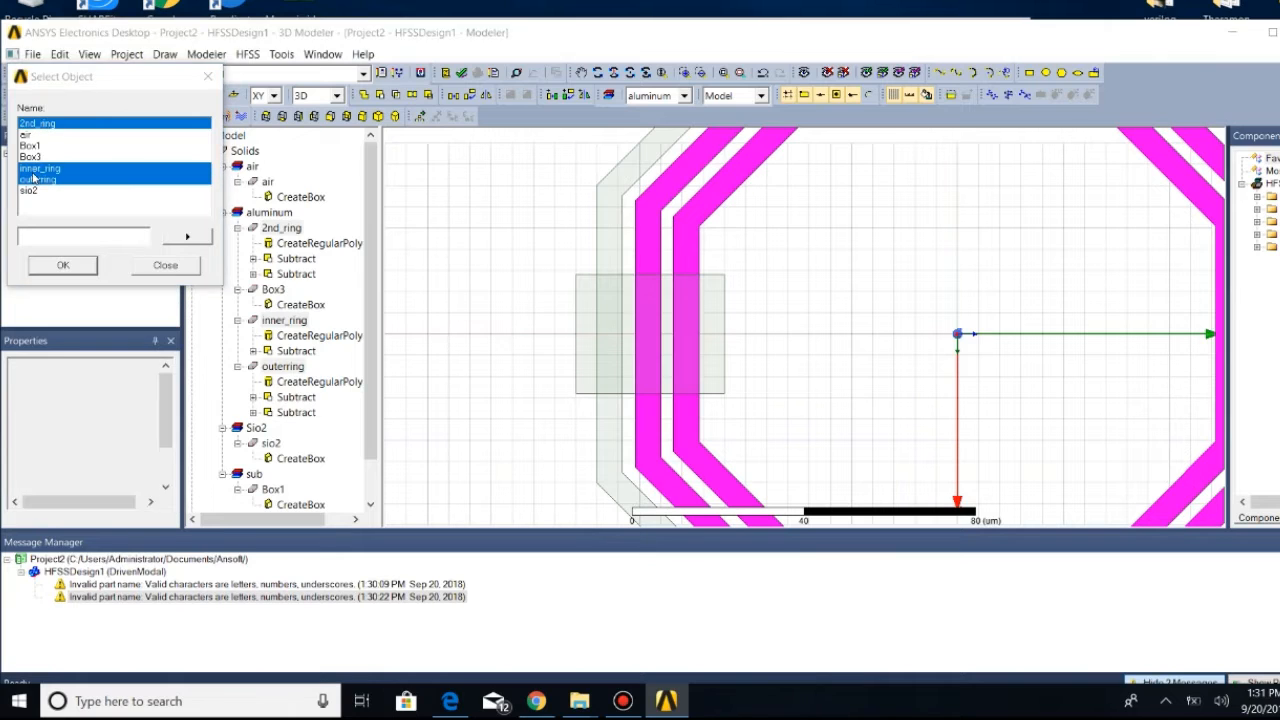
{"action": "left_click", "coordinate": [30, 157], "text": "ctrl"}
{"action": "left_click", "coordinate": [47, 266]}
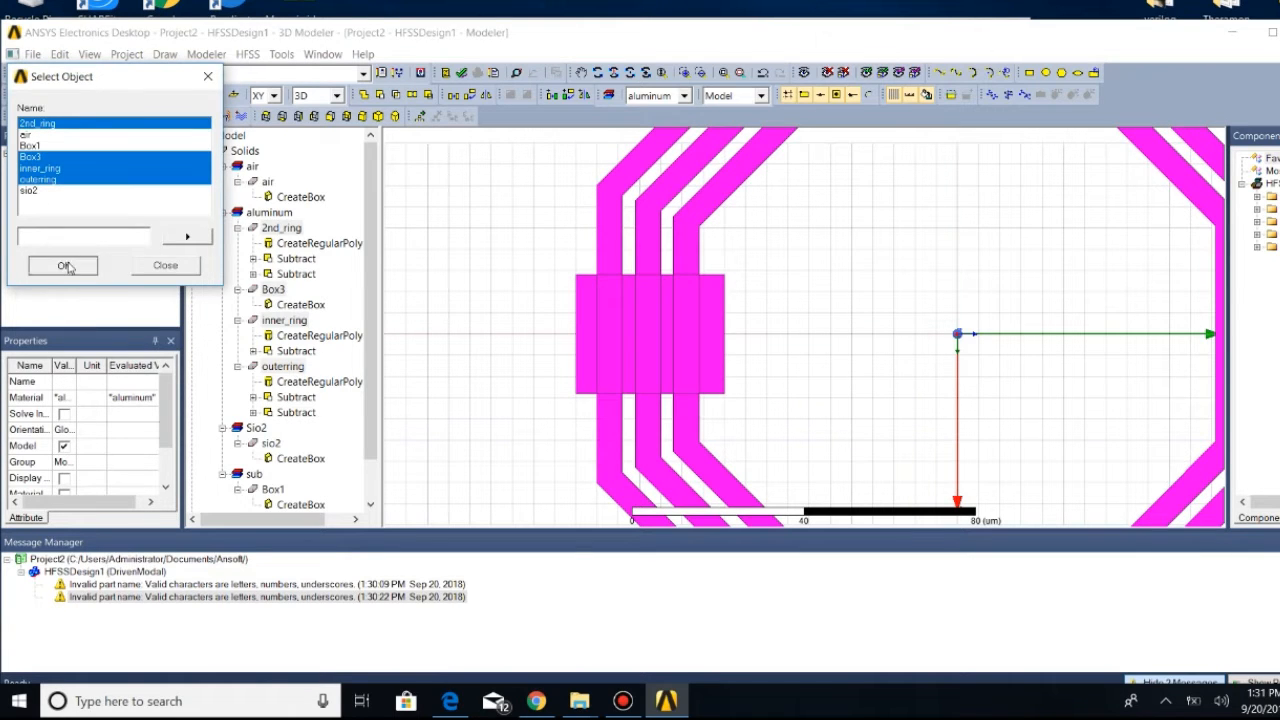
Subtract Box3 from 2nd_ring, inner_ring and outerring without cloning the tool object
{"action": "left_click", "coordinate": [200, 56]}
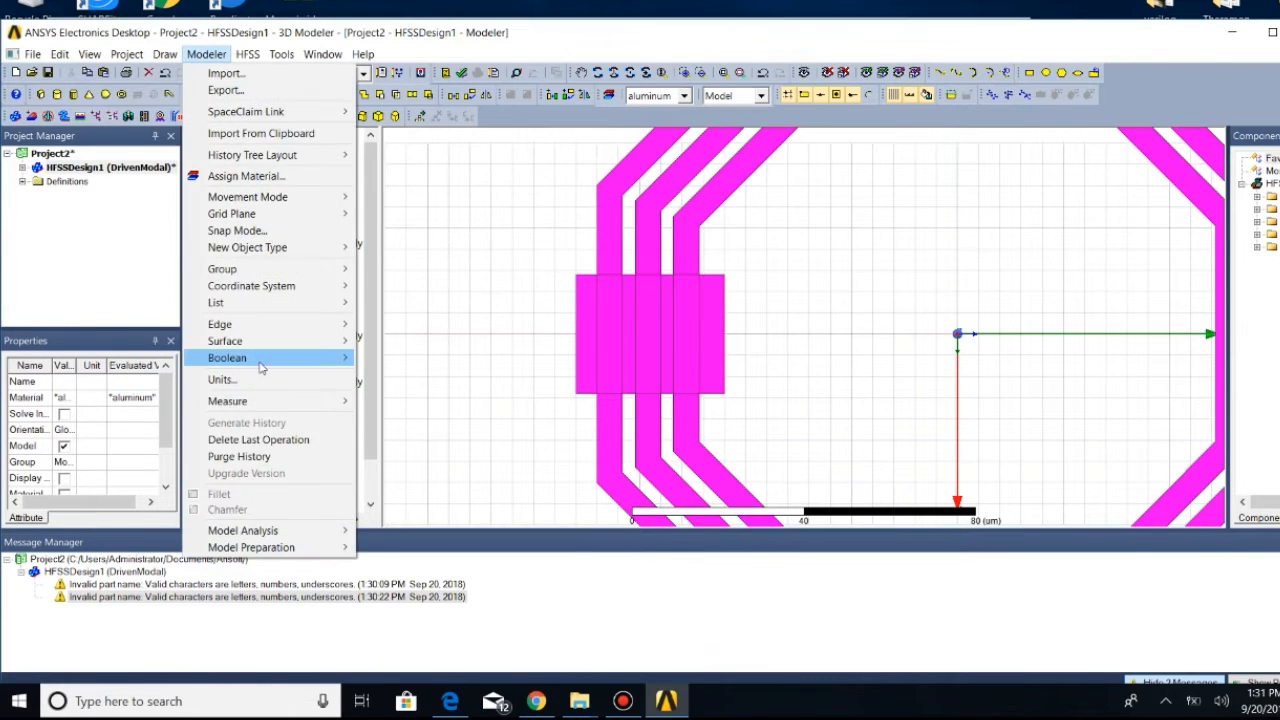
{"action": "mouse_move", "coordinate": [257, 358]}
{"action": "left_click", "coordinate": [372, 372]}
{"action": "left_click", "coordinate": [583, 309]}
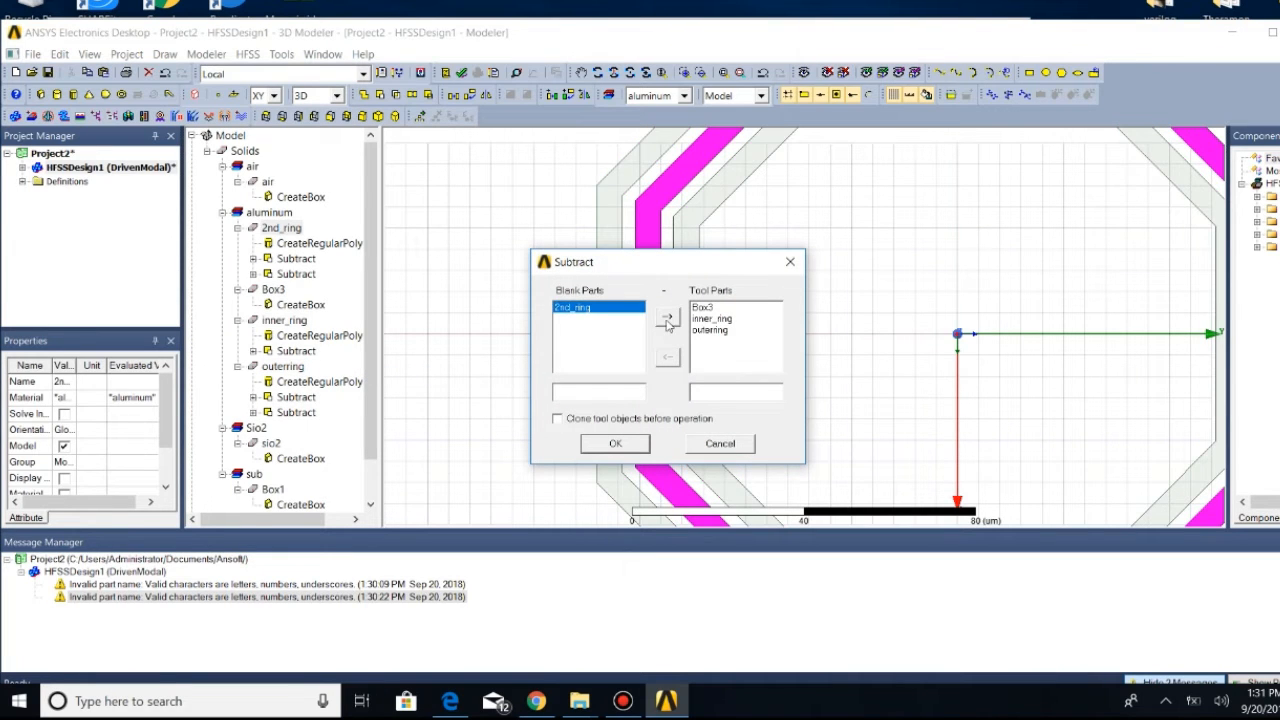
{"action": "left_click", "coordinate": [712, 319]}
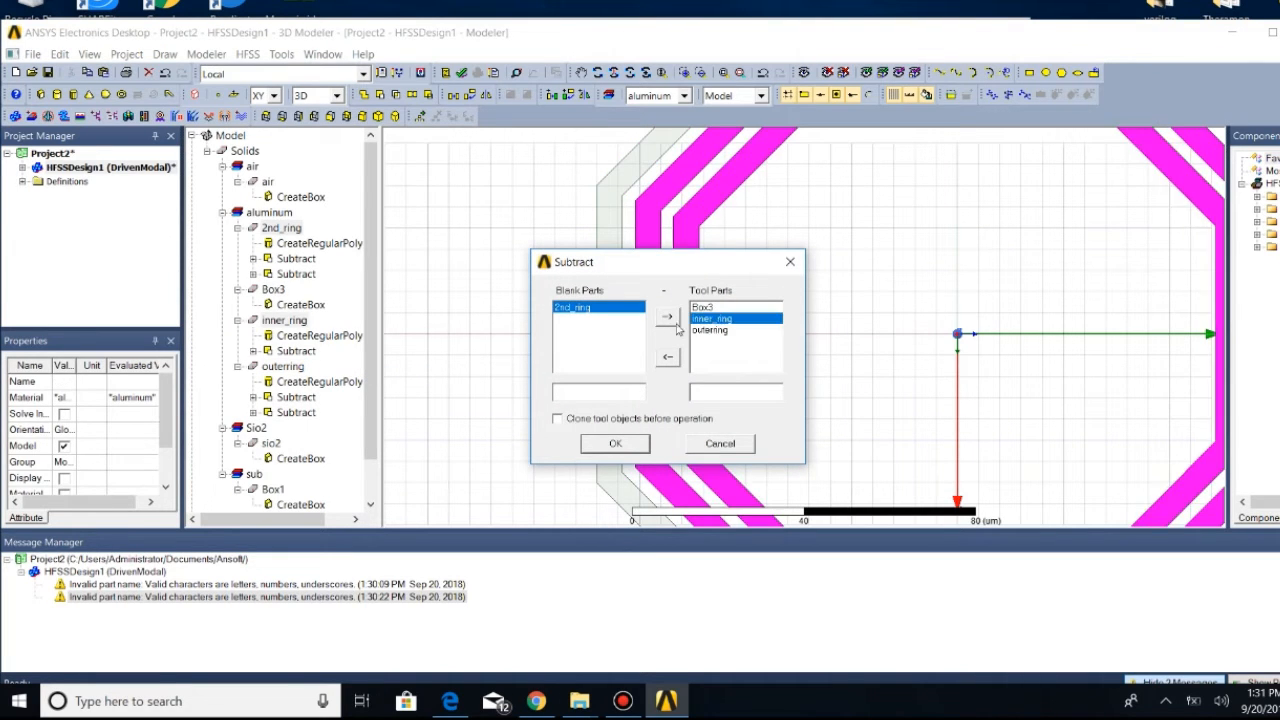
{"action": "left_click", "coordinate": [667, 358]}
{"action": "left_click", "coordinate": [712, 330]}
{"action": "left_click", "coordinate": [667, 358]}
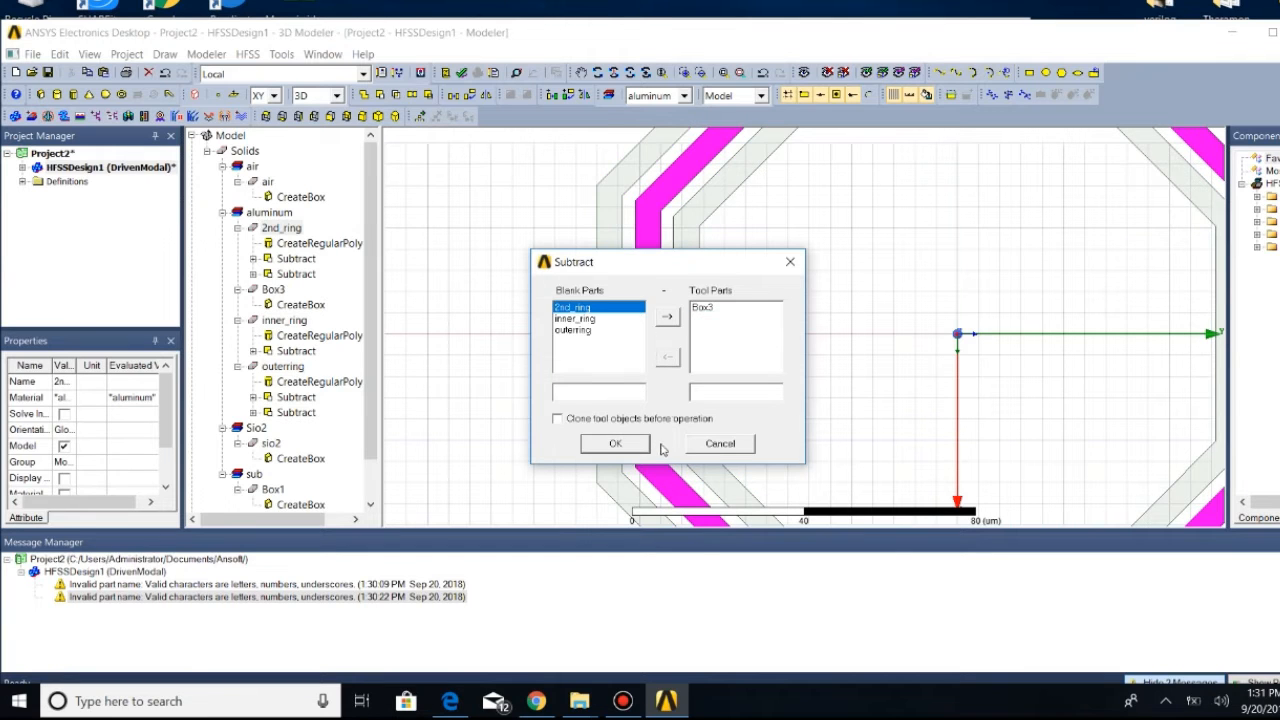
{"action": "left_click", "coordinate": [616, 444]}
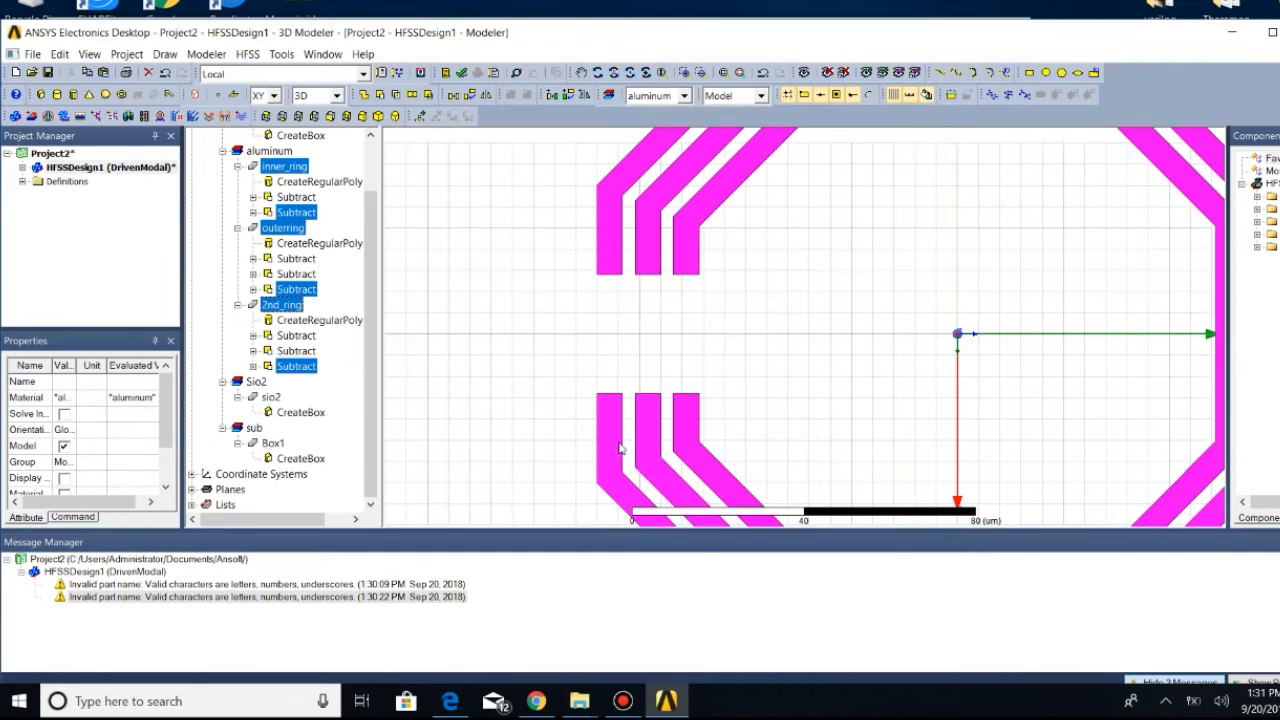
Collapse the operation histories of inner_ring, outerring and 2nd_ring in the model tree
{"action": "left_click", "coordinate": [724, 74]}
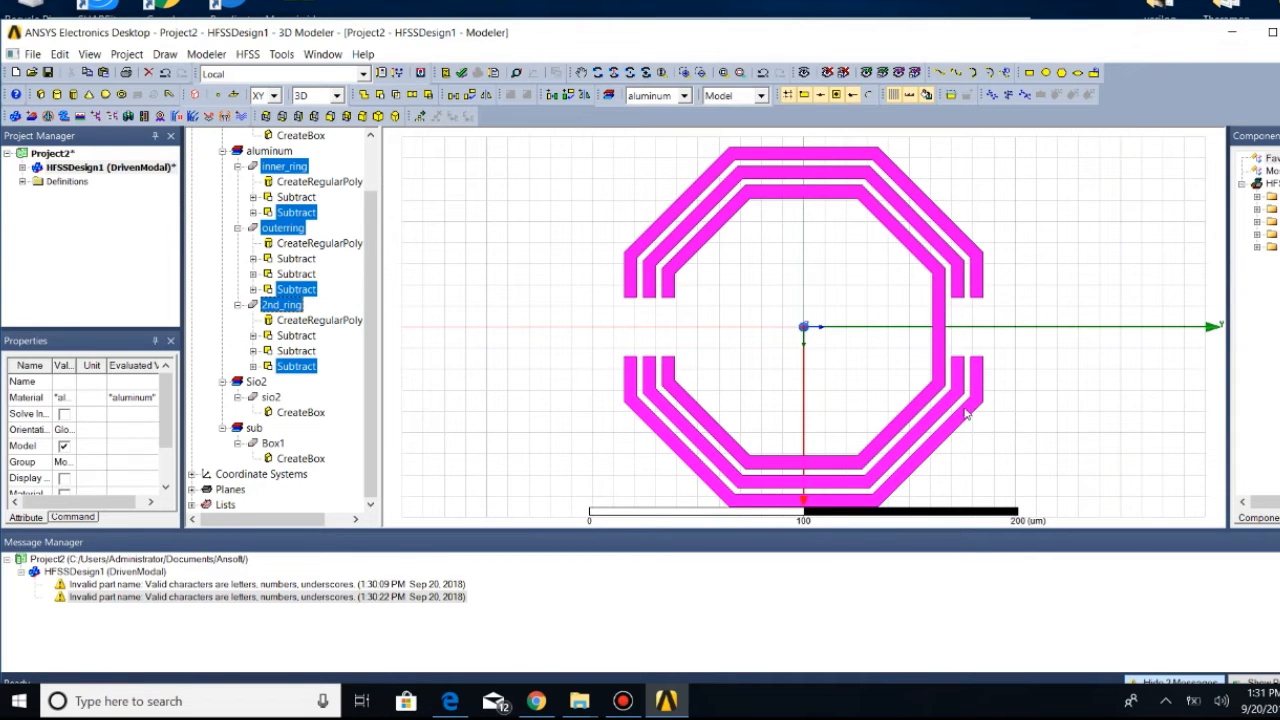
{"action": "scroll", "coordinate": [674, 343], "scroll_direction": "up", "scroll_amount": 2}
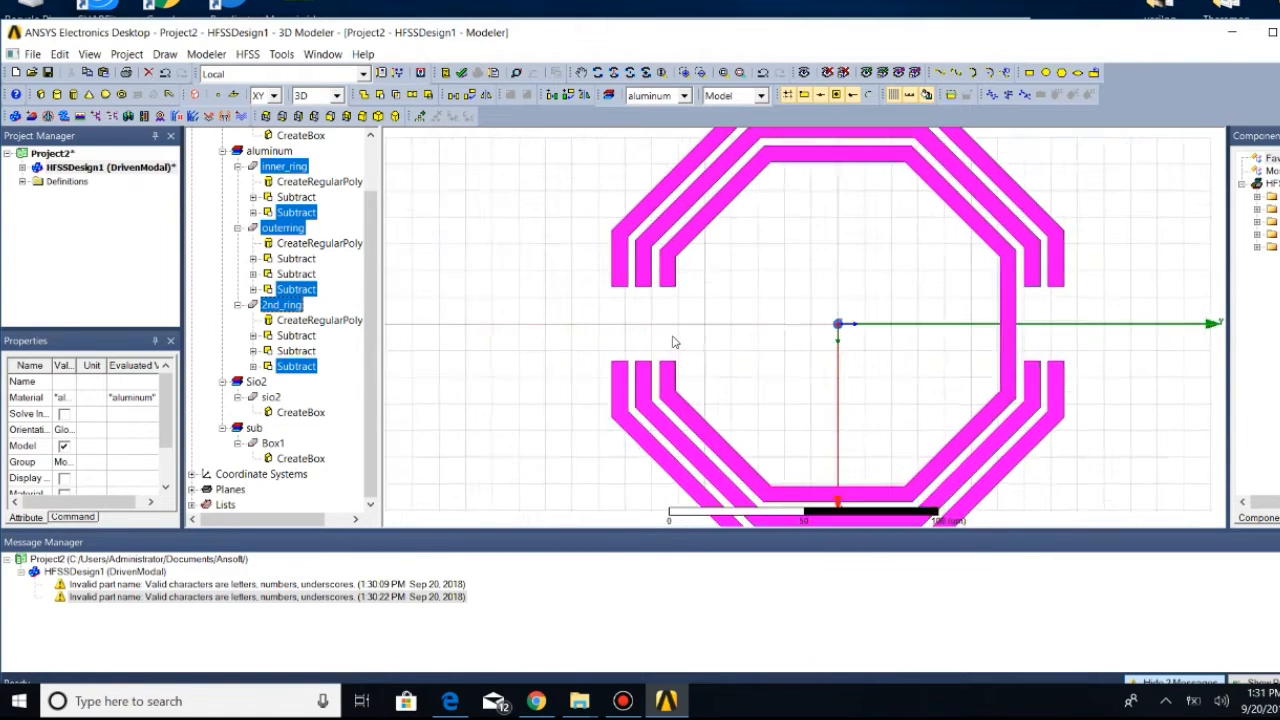
{"action": "scroll", "coordinate": [673, 343], "scroll_direction": "down", "scroll_amount": 2}
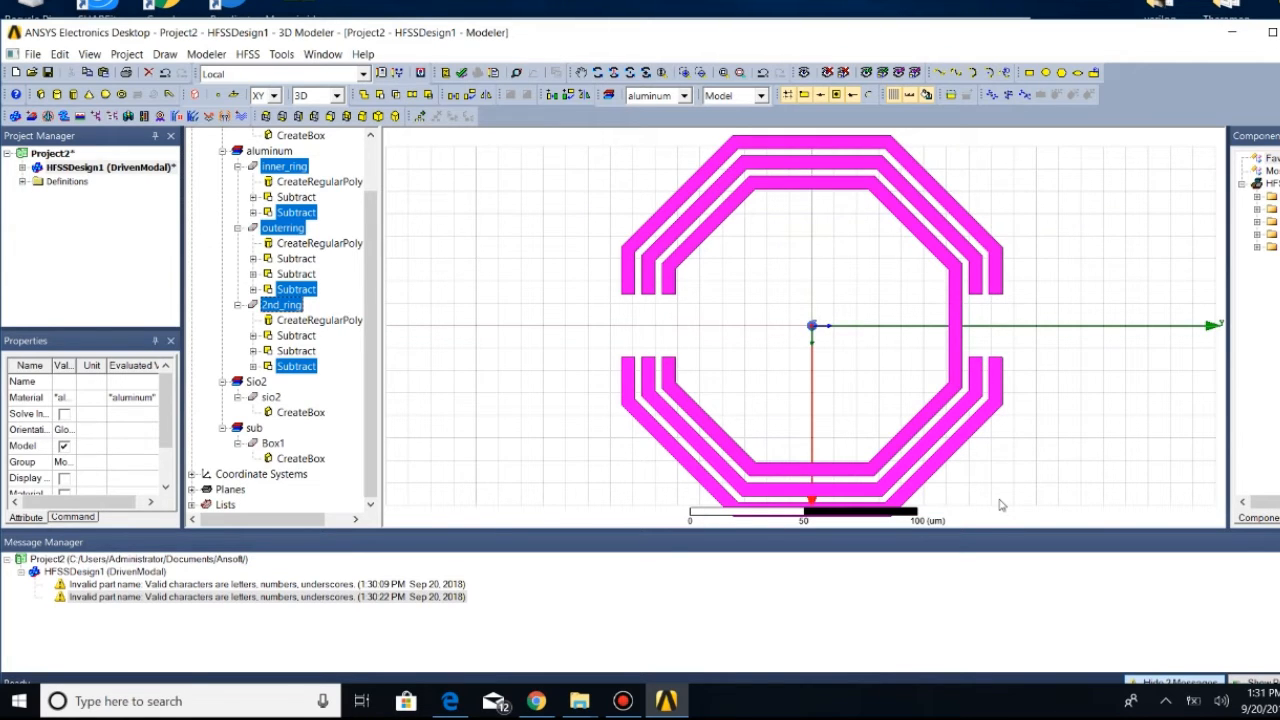
{"action": "scroll", "coordinate": [652, 297], "scroll_direction": "up", "scroll_amount": 2}
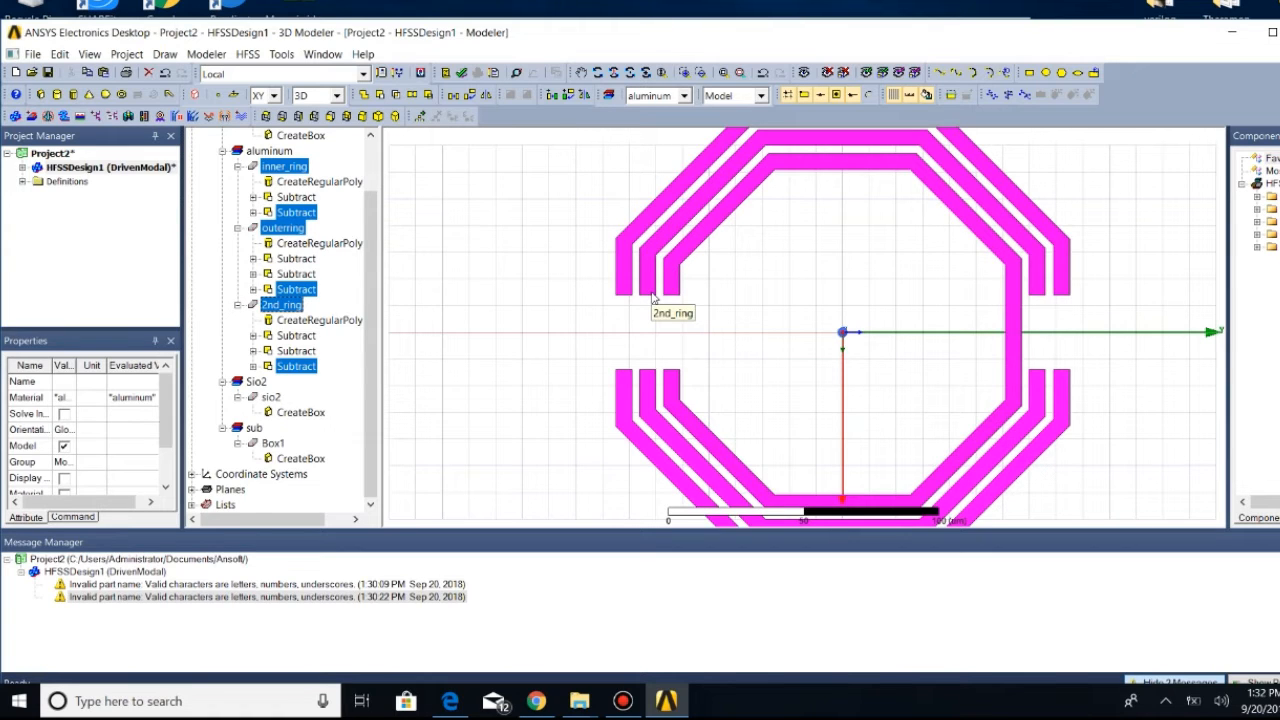
{"action": "left_click", "coordinate": [238, 305]}
{"action": "left_click", "coordinate": [238, 228]}
{"action": "left_click", "coordinate": [238, 243]}
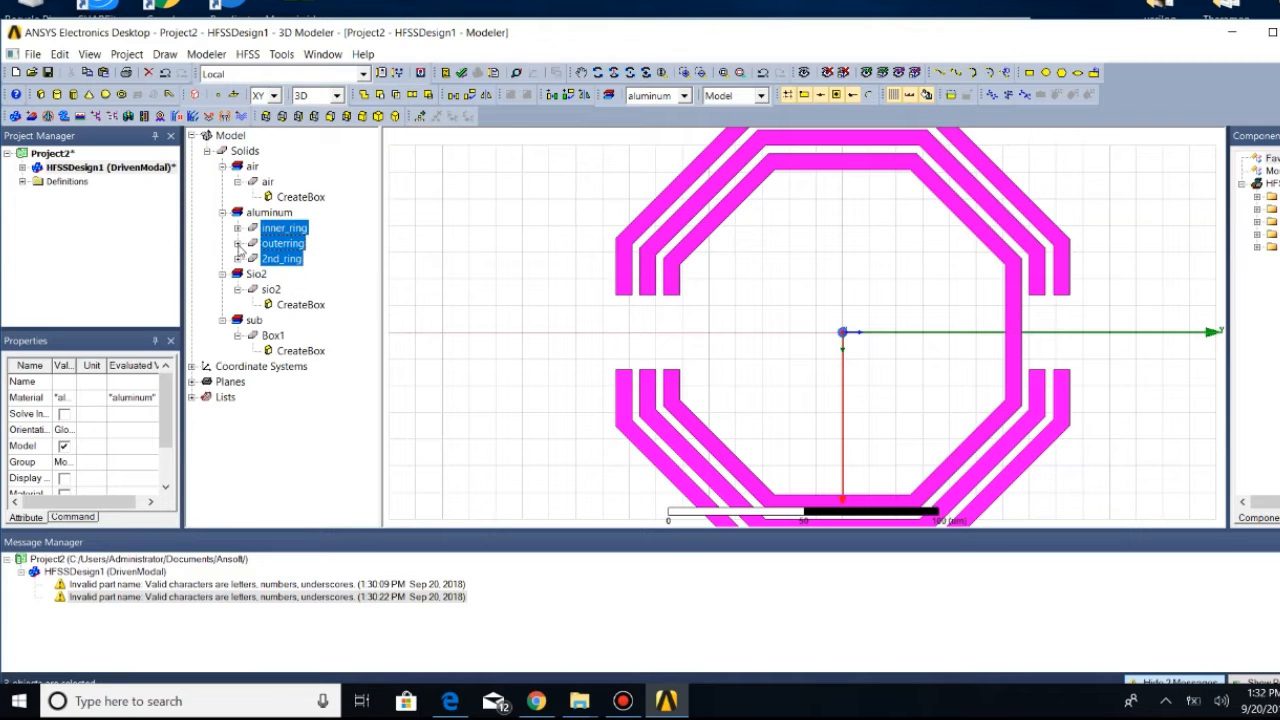
Draw a zero-height box of about 4 by 6 um at -18, -76, 0, over the cut end of 2nd_ring on the negative Y side
{"action": "left_click", "coordinate": [160, 56]}
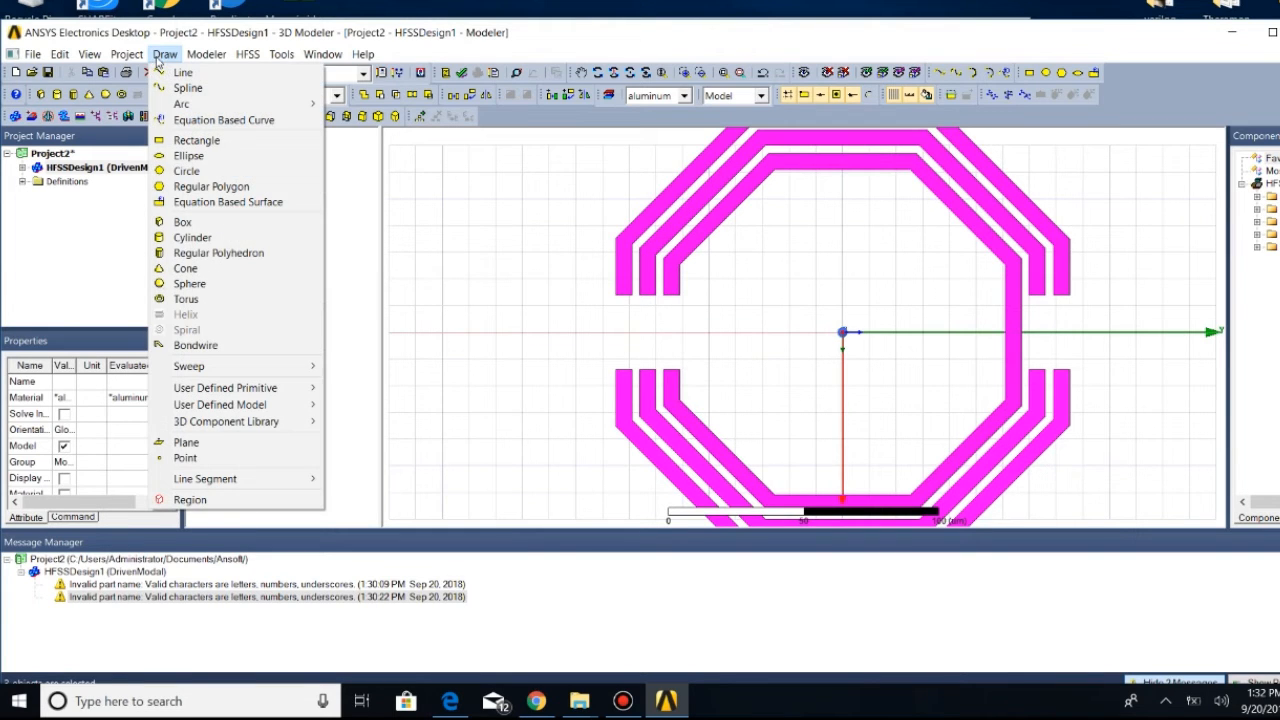
{"action": "left_click", "coordinate": [215, 224]}
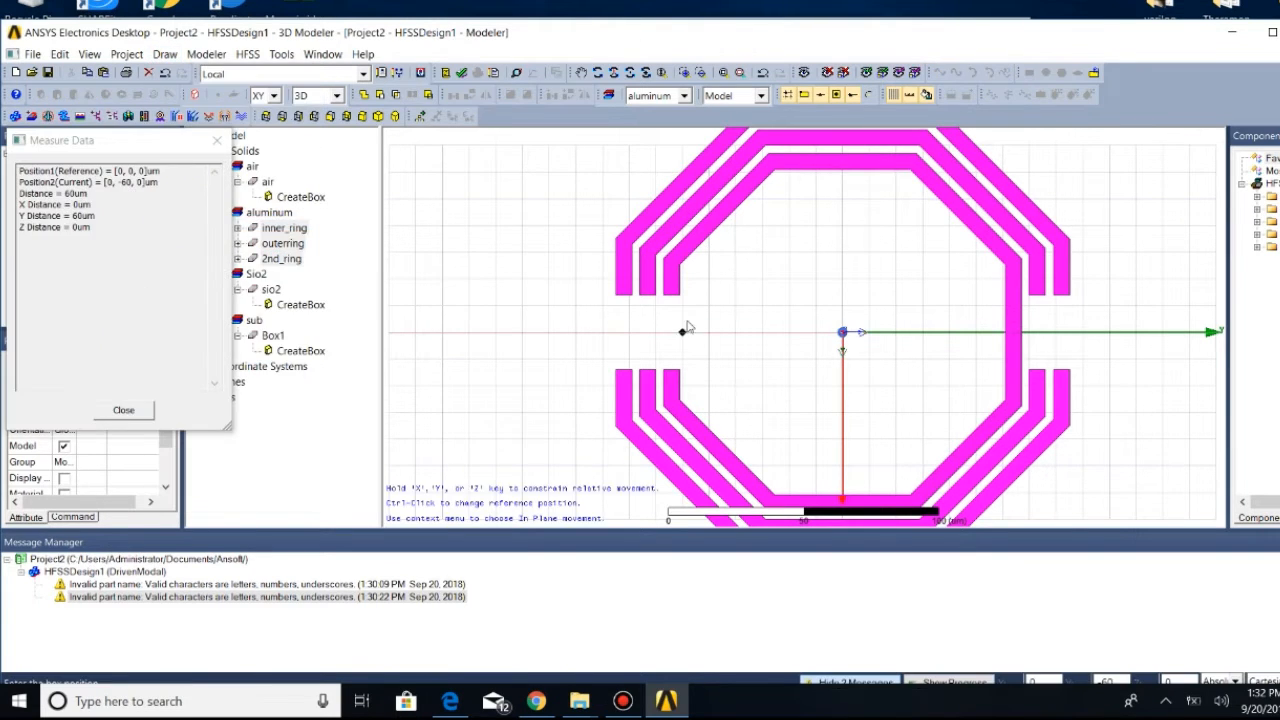
{"action": "scroll", "coordinate": [660, 290], "scroll_direction": "up", "scroll_amount": 3}
{"action": "scroll", "coordinate": [656, 290], "scroll_direction": "up", "scroll_amount": 2}
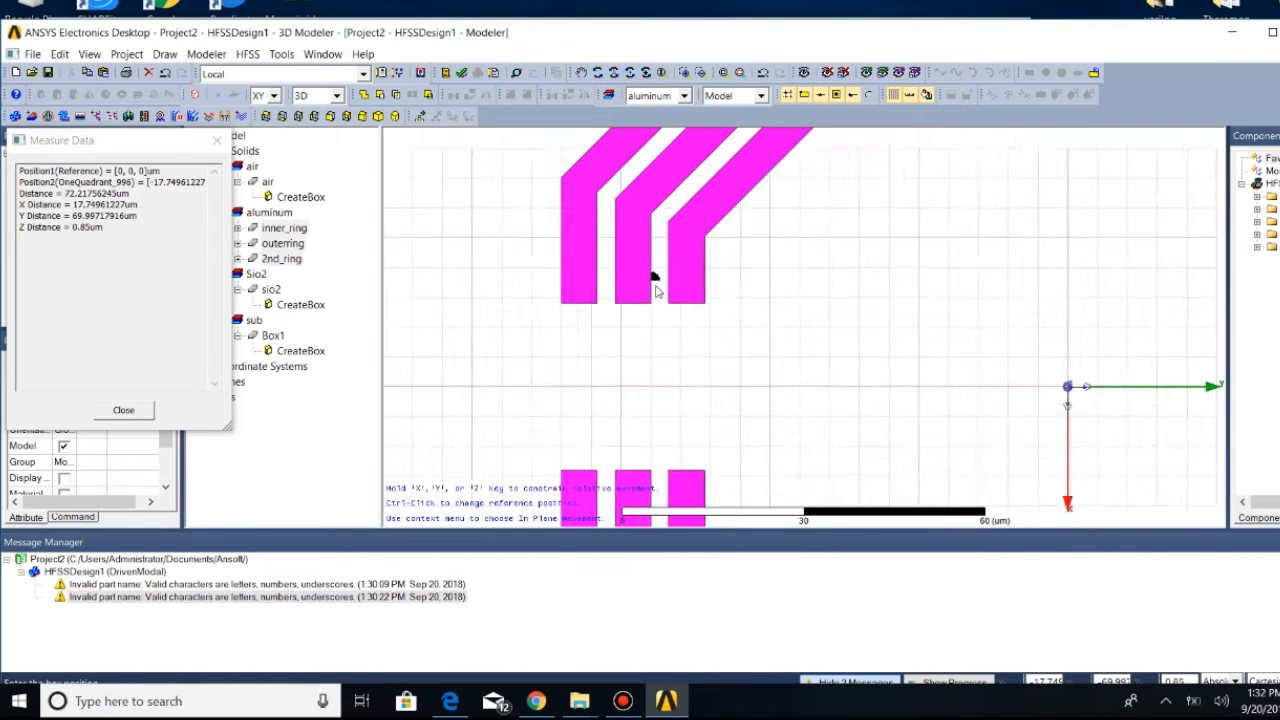
{"action": "left_click", "coordinate": [613, 284]}
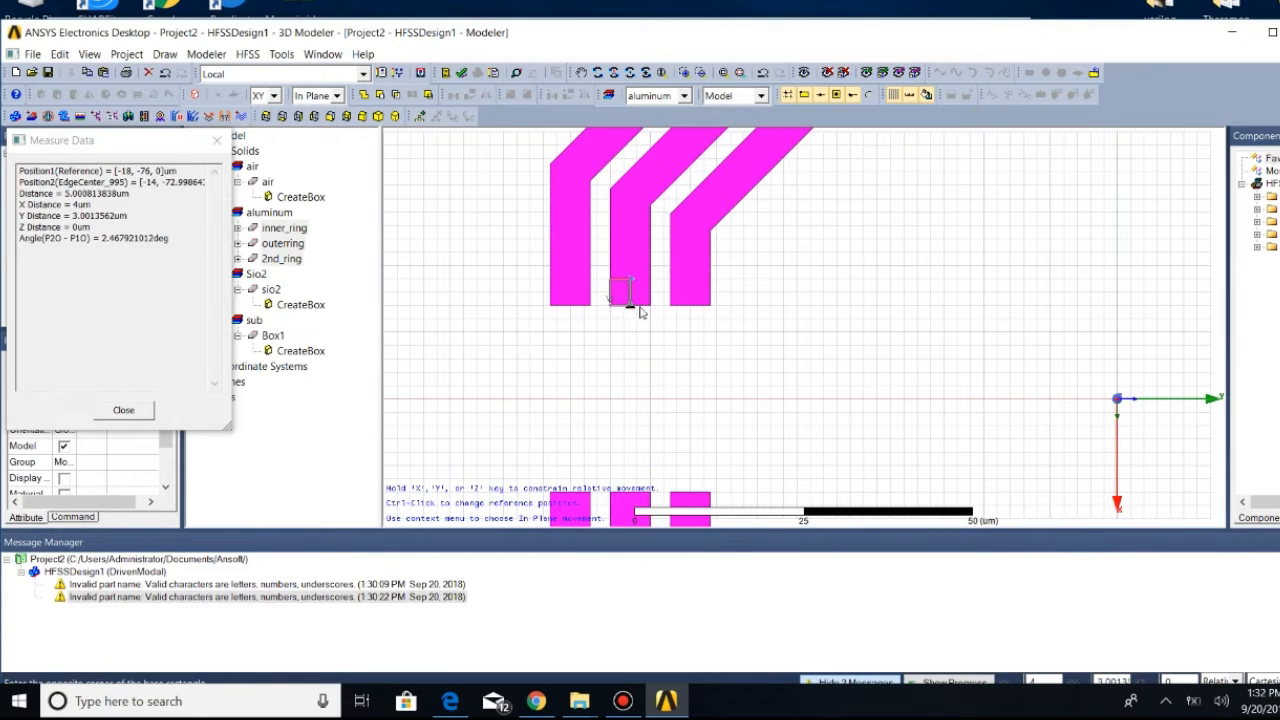
{"action": "left_click", "coordinate": [648, 306]}
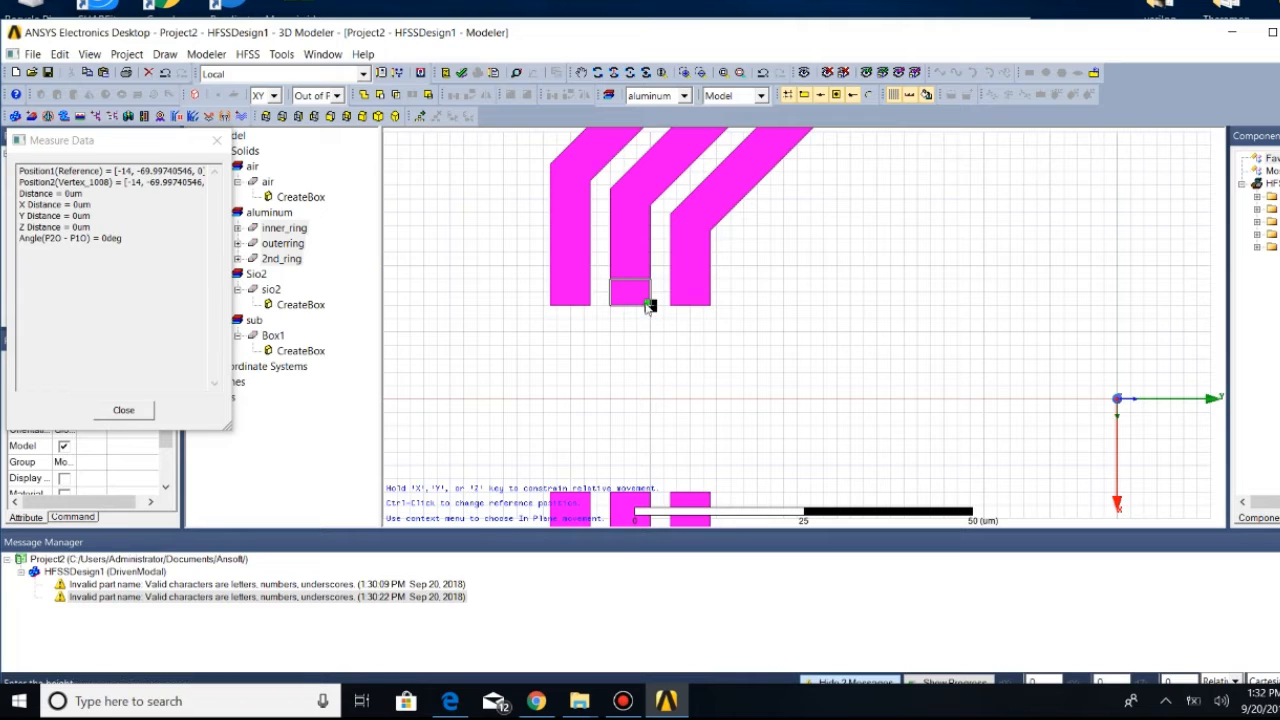
{"action": "left_click", "coordinate": [650, 305]}
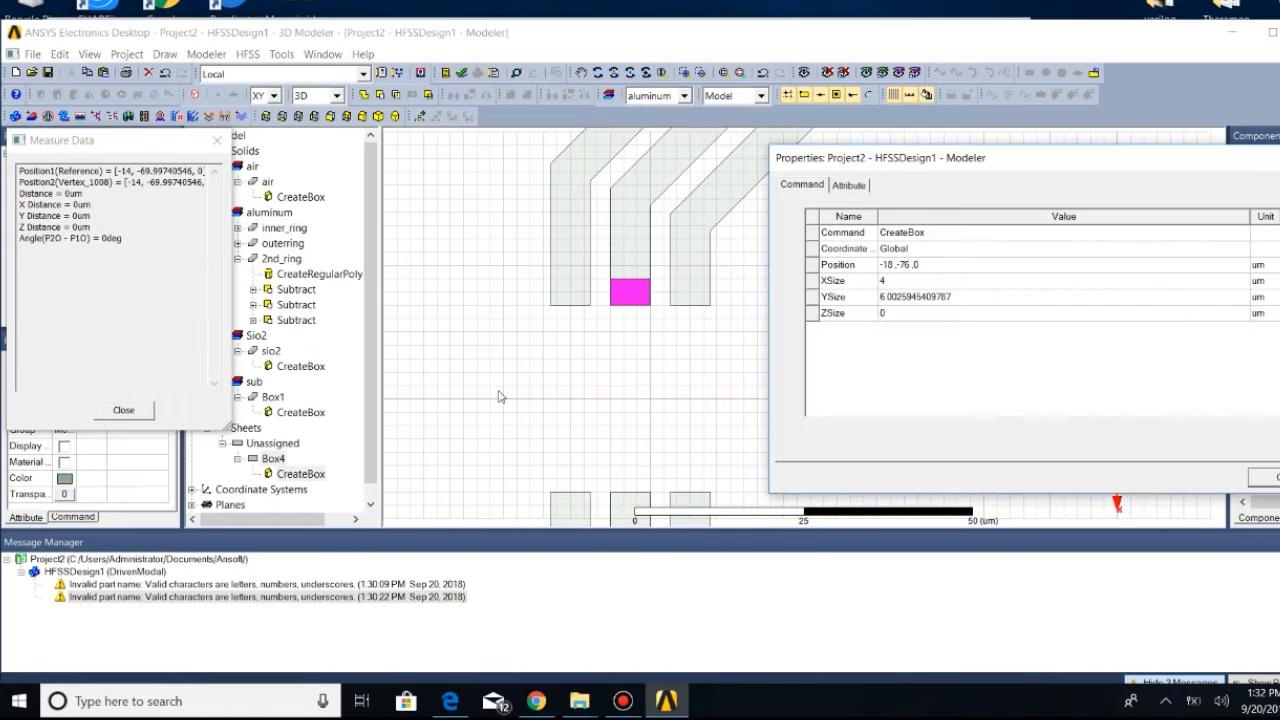
{"action": "left_click", "coordinate": [897, 266]}
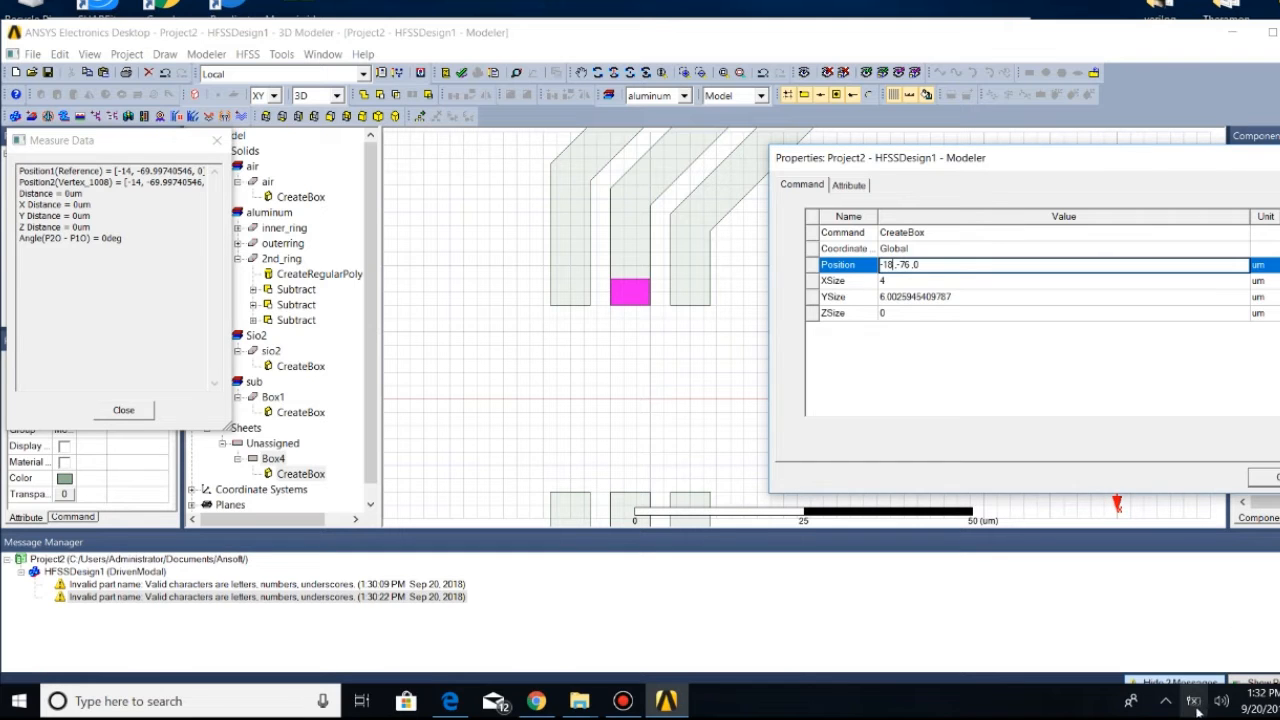
{"action": "left_click", "coordinate": [1165, 701]}
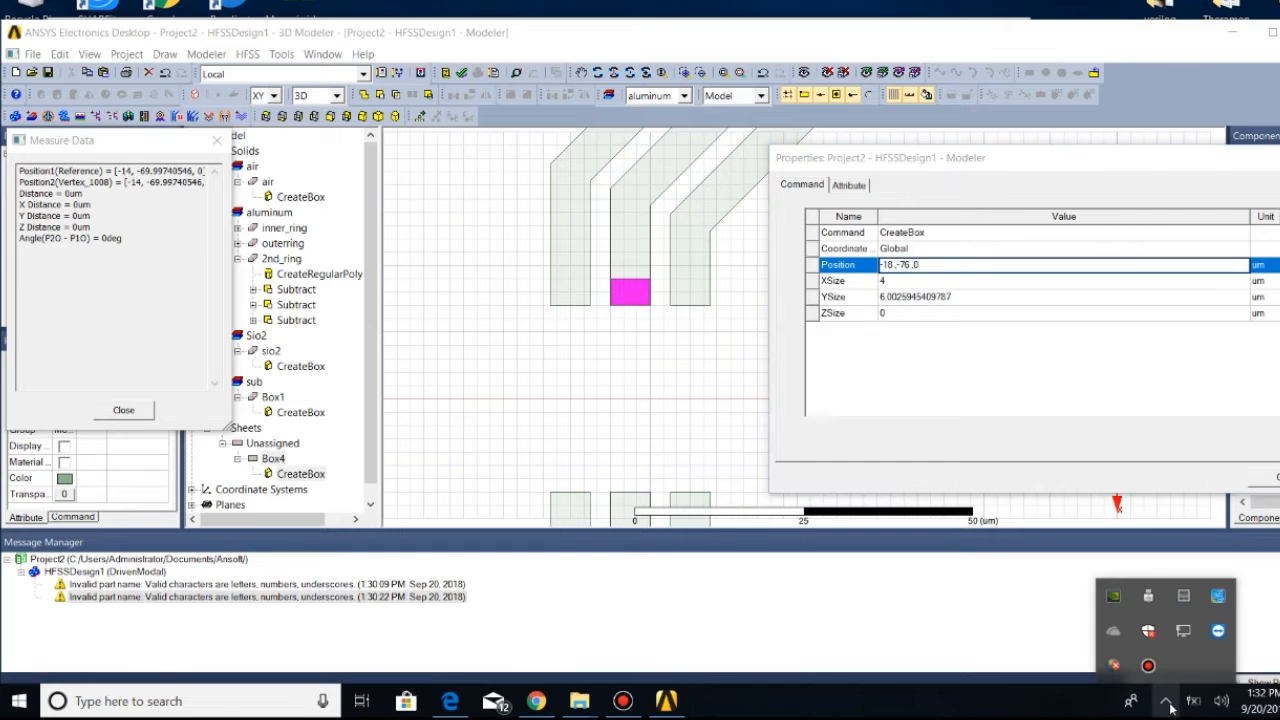
{"action": "left_click", "coordinate": [1191, 634]}
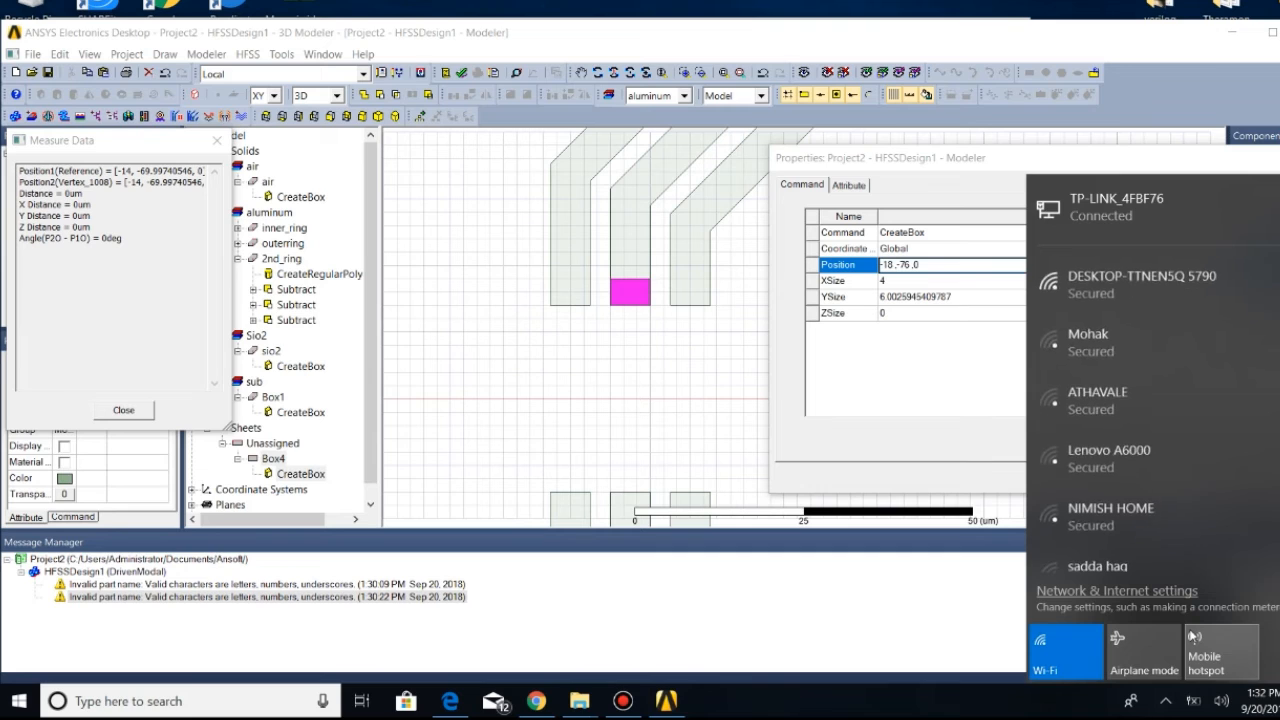
{"action": "left_click", "coordinate": [871, 620]}
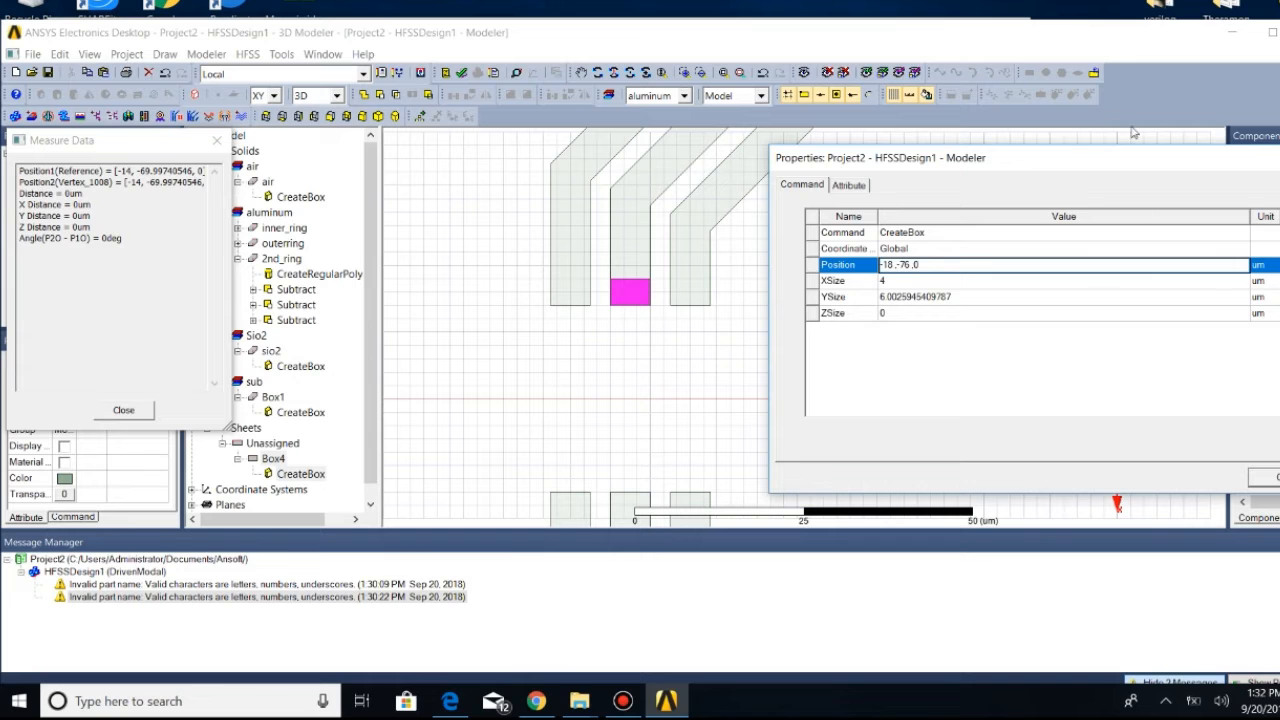
{"action": "left_click_drag", "start_coordinate": [1062, 160], "coordinate": [997, 169]}
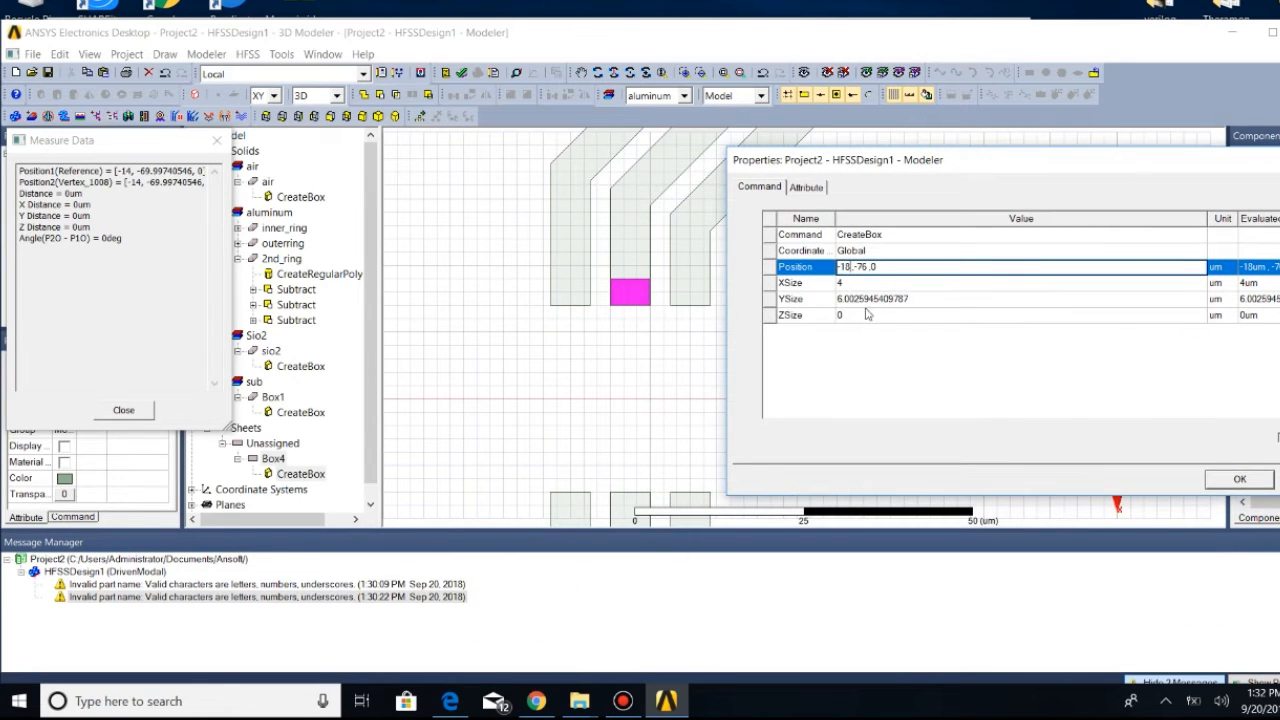
Try to set the new box's Y size to 6 um and its Z size to -0.1 um
{"action": "left_click", "coordinate": [863, 283]}
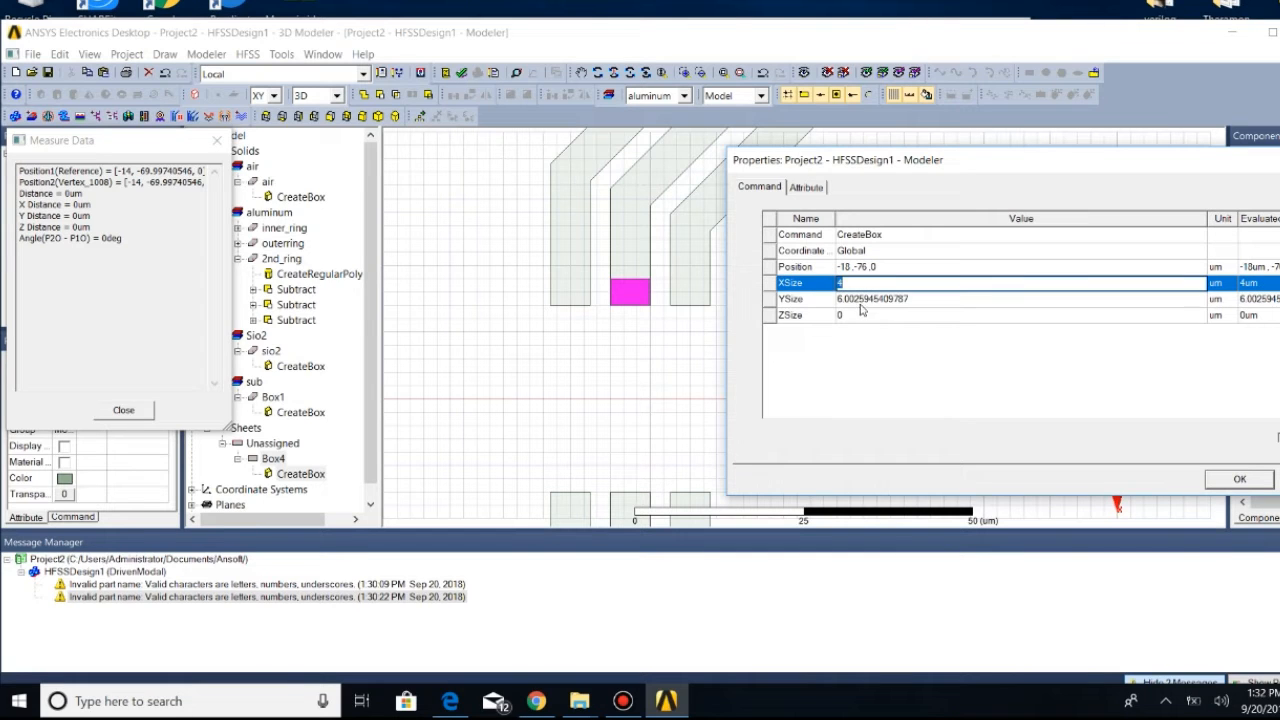
{"action": "left_click", "coordinate": [936, 299]}
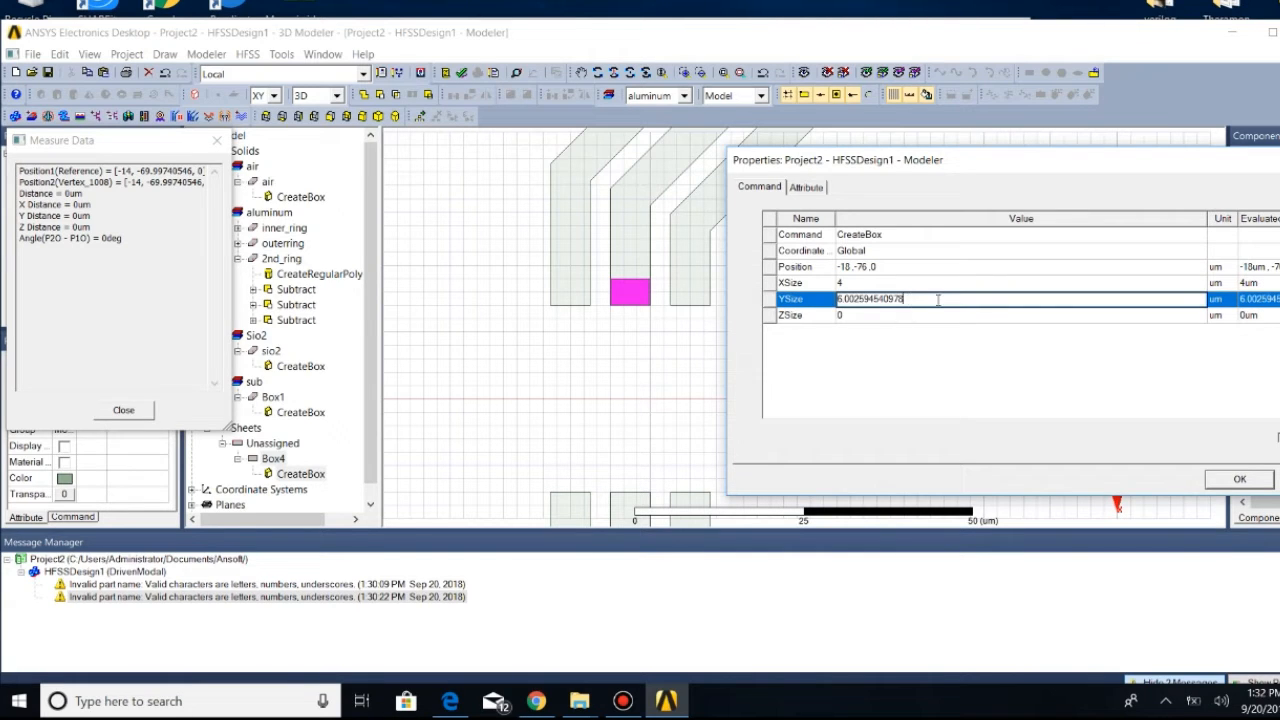
{"action": "key", "text": "BackSpace"}
{"action": "key", "text": "BackSpace"}
{"action": "key", "text": "BackSpace"}
{"action": "key", "text": "BackSpace"}
{"action": "key", "text": "BackSpace"}
{"action": "key", "text": "BackSpace"}
{"action": "key", "text": "BackSpace"}
{"action": "key", "text": "BackSpace"}
{"action": "key", "text": "BackSpace"}
{"action": "key", "text": "Tab"}
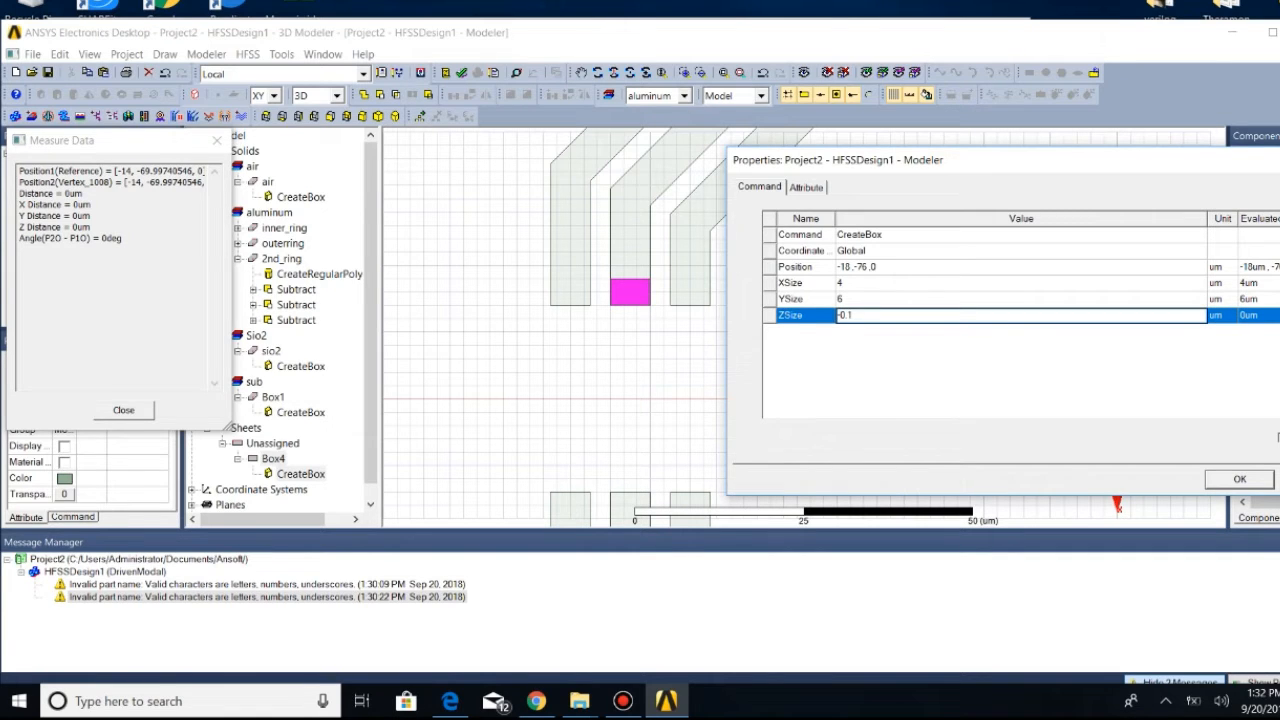
{"action": "left_click", "coordinate": [938, 299]}
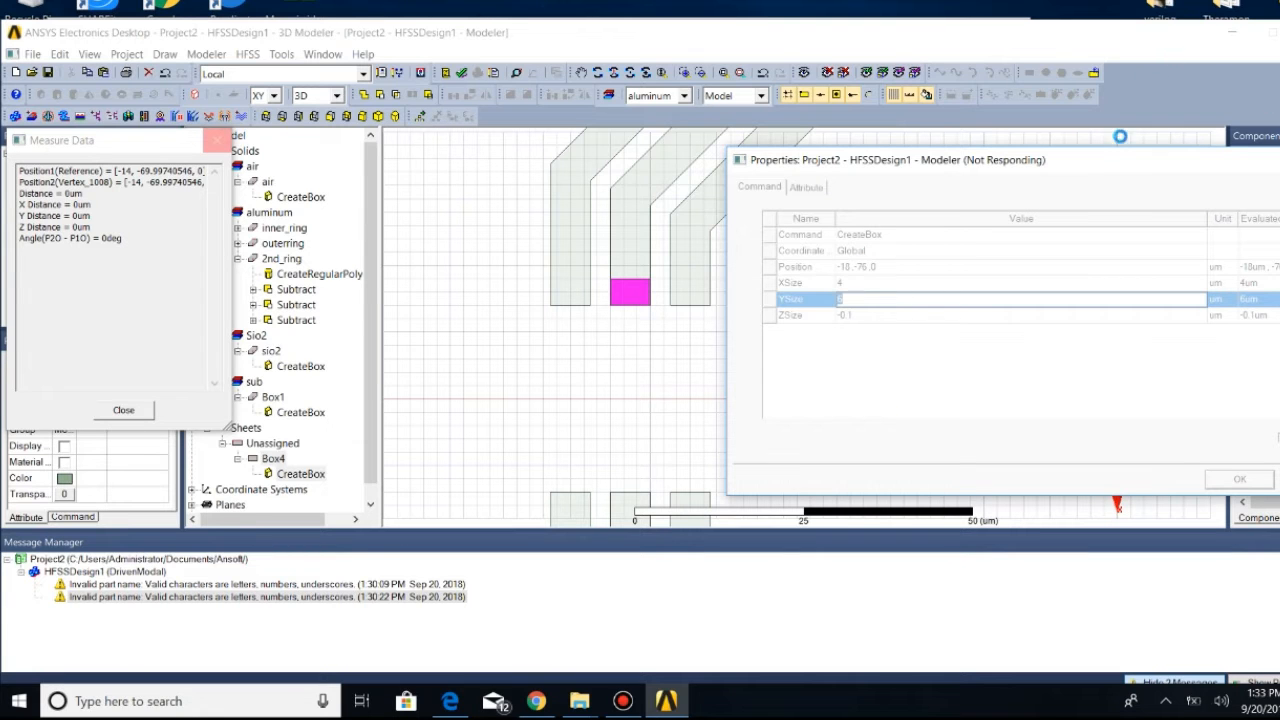
{"action": "left_click", "coordinate": [629, 709]}
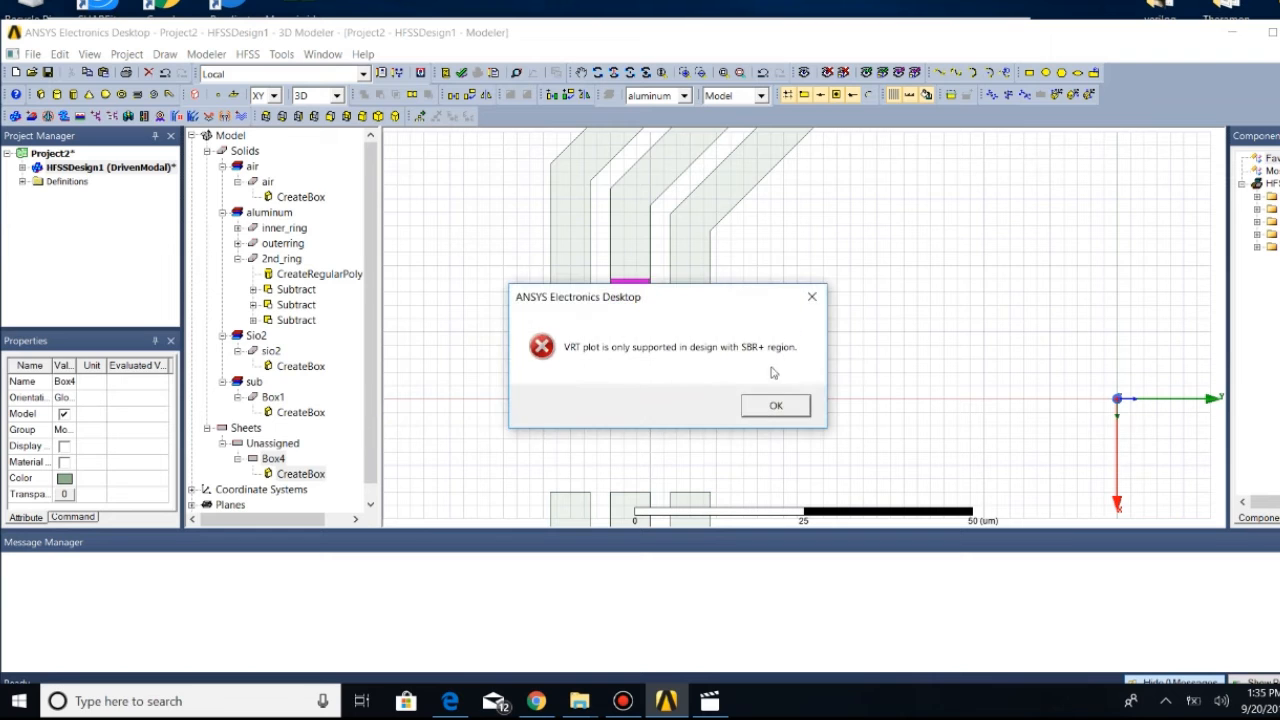
Dismiss the VRT plot error and set Box4's Y size to 6 um in its CreateBox properties
{"action": "left_click", "coordinate": [785, 405]}
{"action": "left_click", "coordinate": [273, 459]}
{"action": "right_click", "coordinate": [280, 460]}
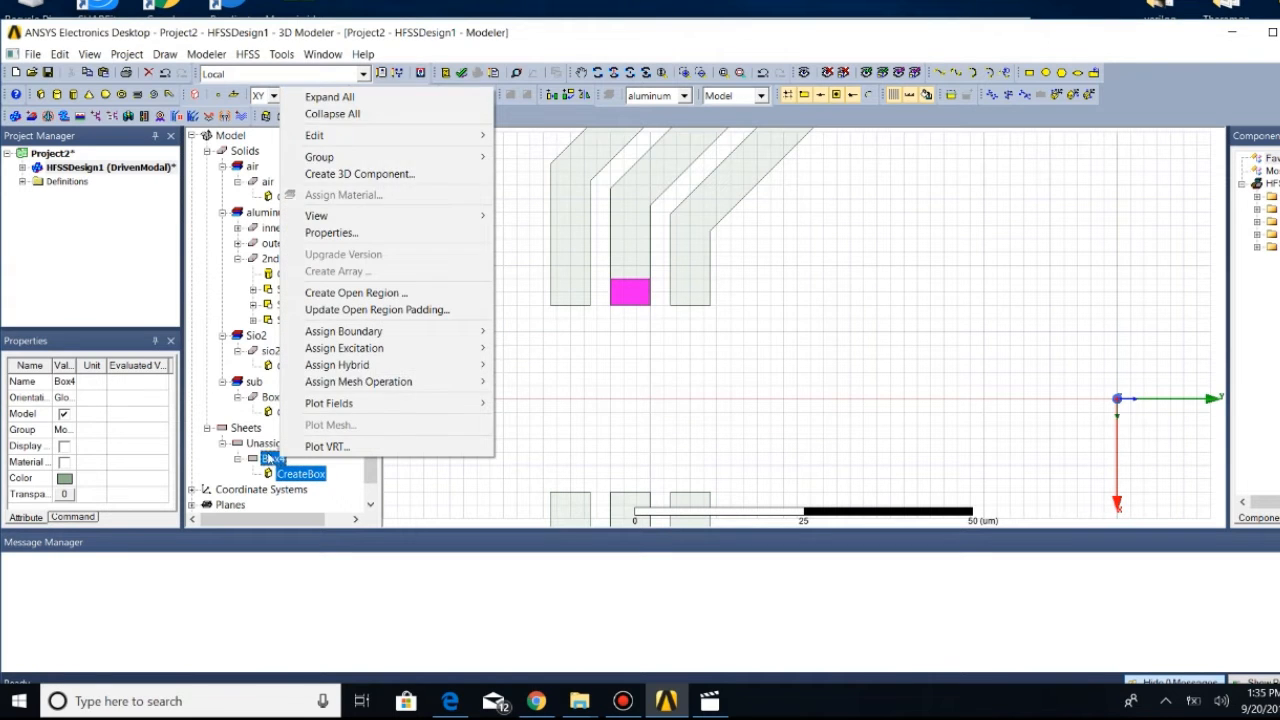
{"action": "left_click", "coordinate": [383, 238]}
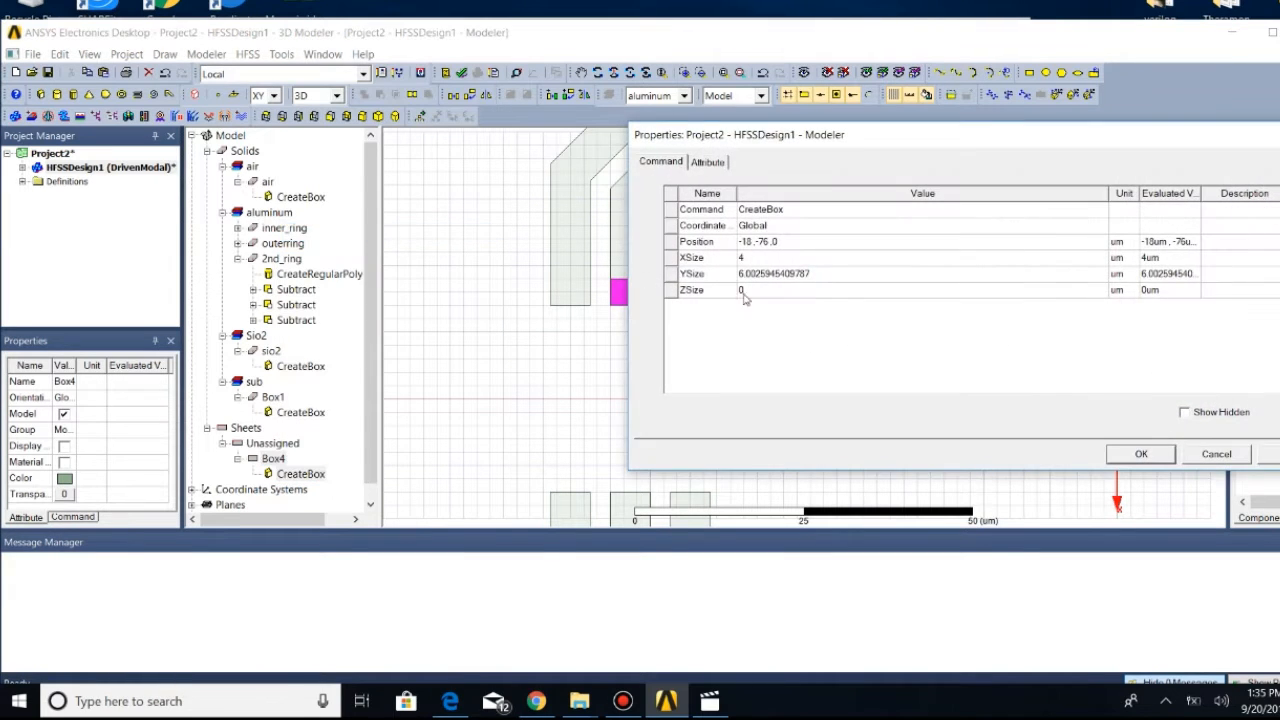
{"action": "left_click", "coordinate": [758, 258]}
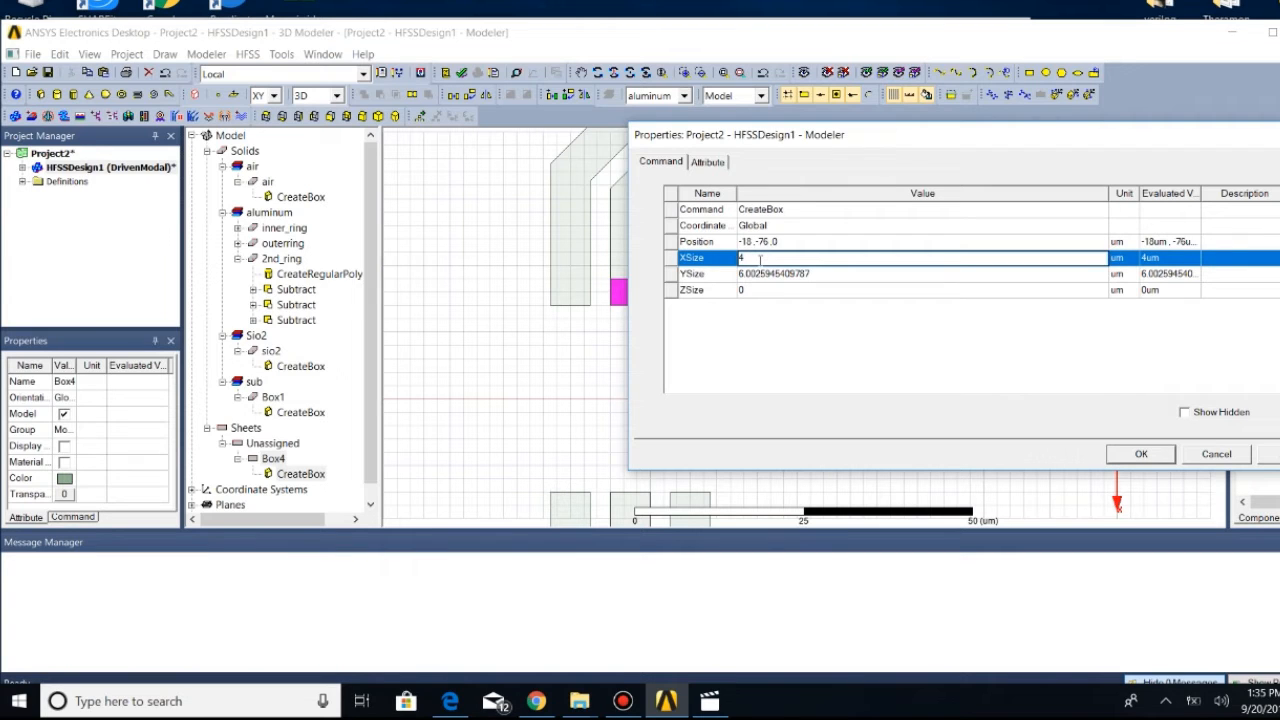
{"action": "left_click", "coordinate": [822, 276]}
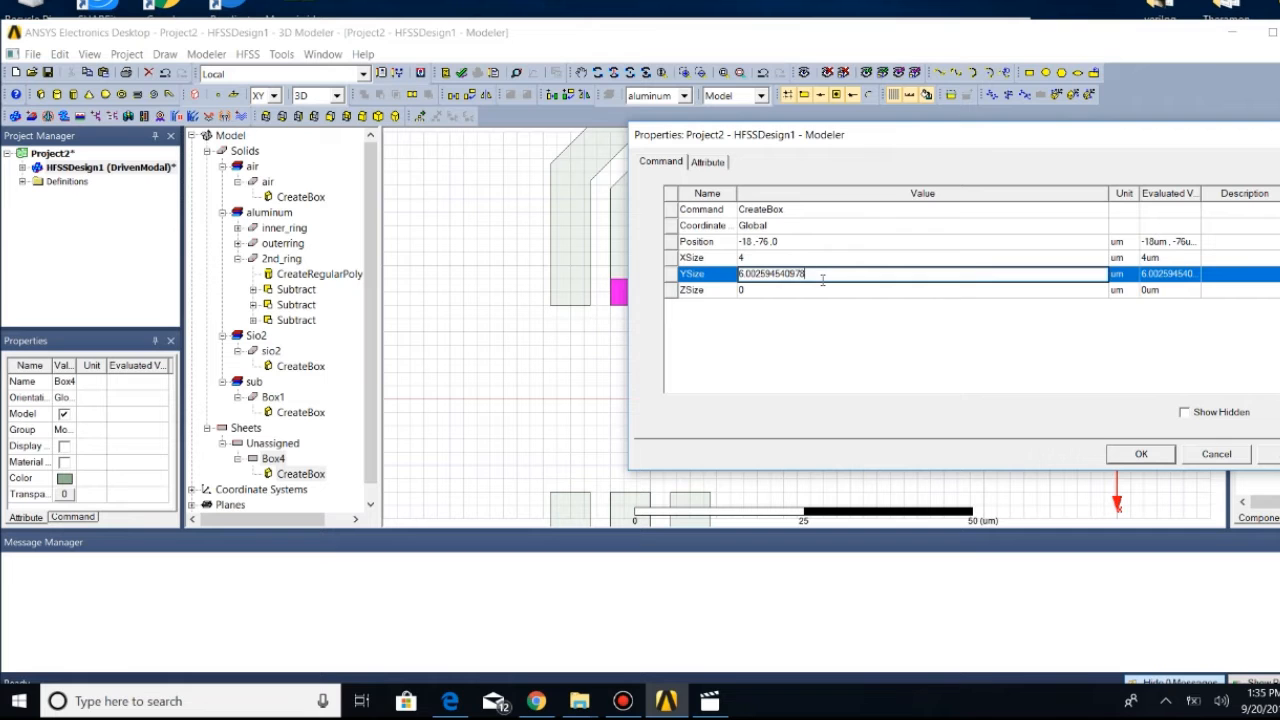
{"action": "key", "text": "BackSpace"}
{"action": "key", "text": "BackSpace"}
{"action": "key", "text": "BackSpace"}
{"action": "key", "text": "BackSpace"}
{"action": "key", "text": "BackSpace"}
{"action": "key", "text": "BackSpace"}
{"action": "key", "text": "BackSpace"}
{"action": "key", "text": "BackSpace"}
{"action": "key", "text": "BackSpace"}
{"action": "key", "text": "BackSpace"}
{"action": "key", "text": "BackSpace"}
{"action": "key", "text": "BackSpace"}
{"action": "key", "text": "BackSpace"}
{"action": "left_click_drag", "start_coordinate": [1015, 143], "coordinate": [1061, 134]}
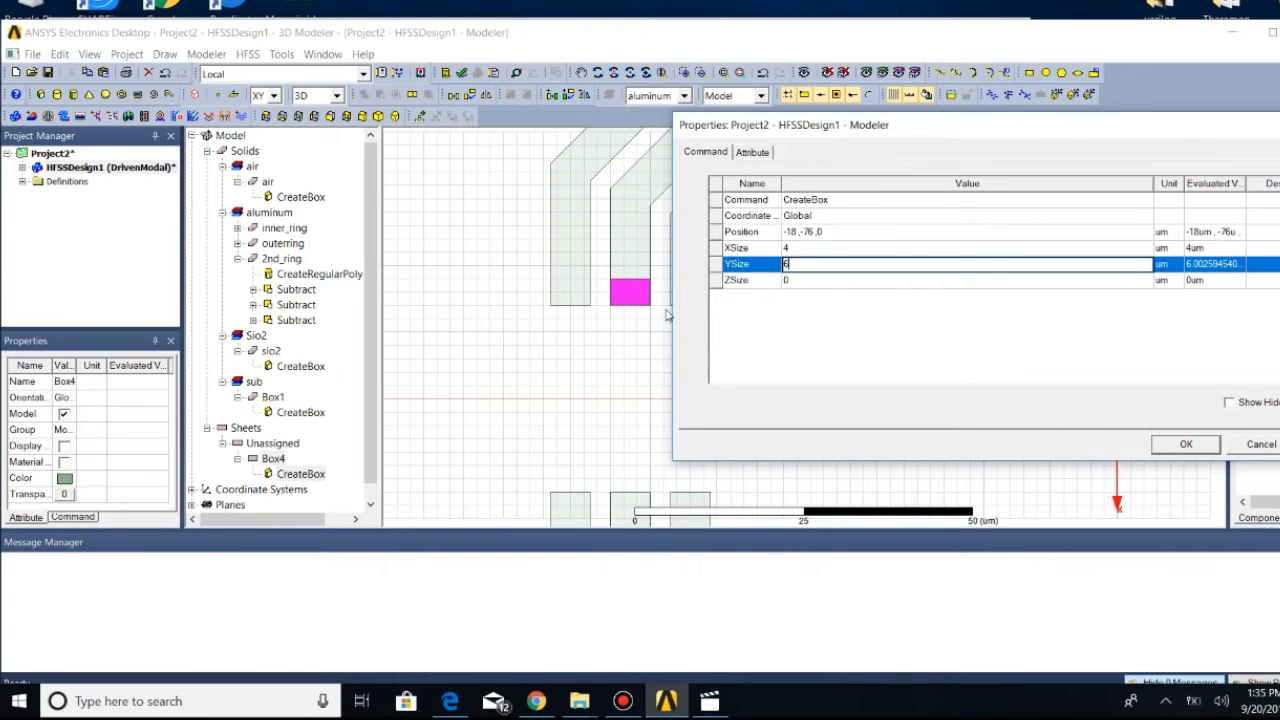
{"action": "left_click", "coordinate": [798, 232]}
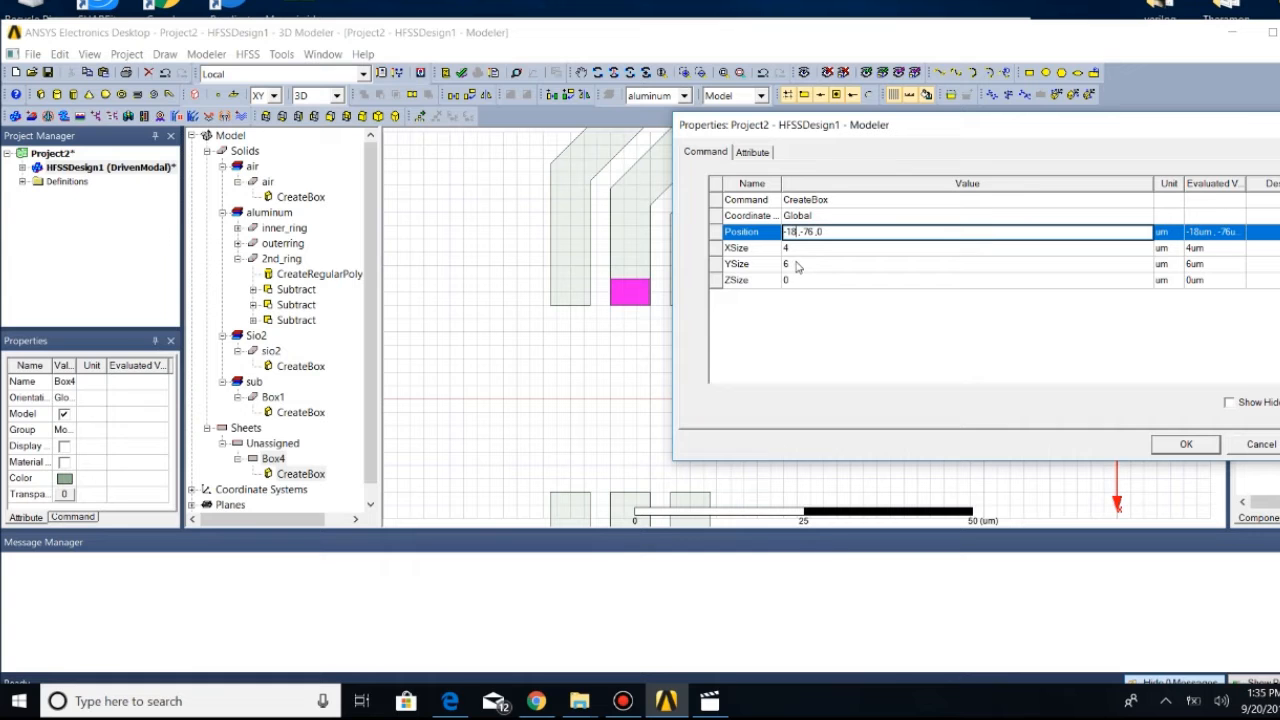
{"action": "left_click", "coordinate": [1185, 446]}
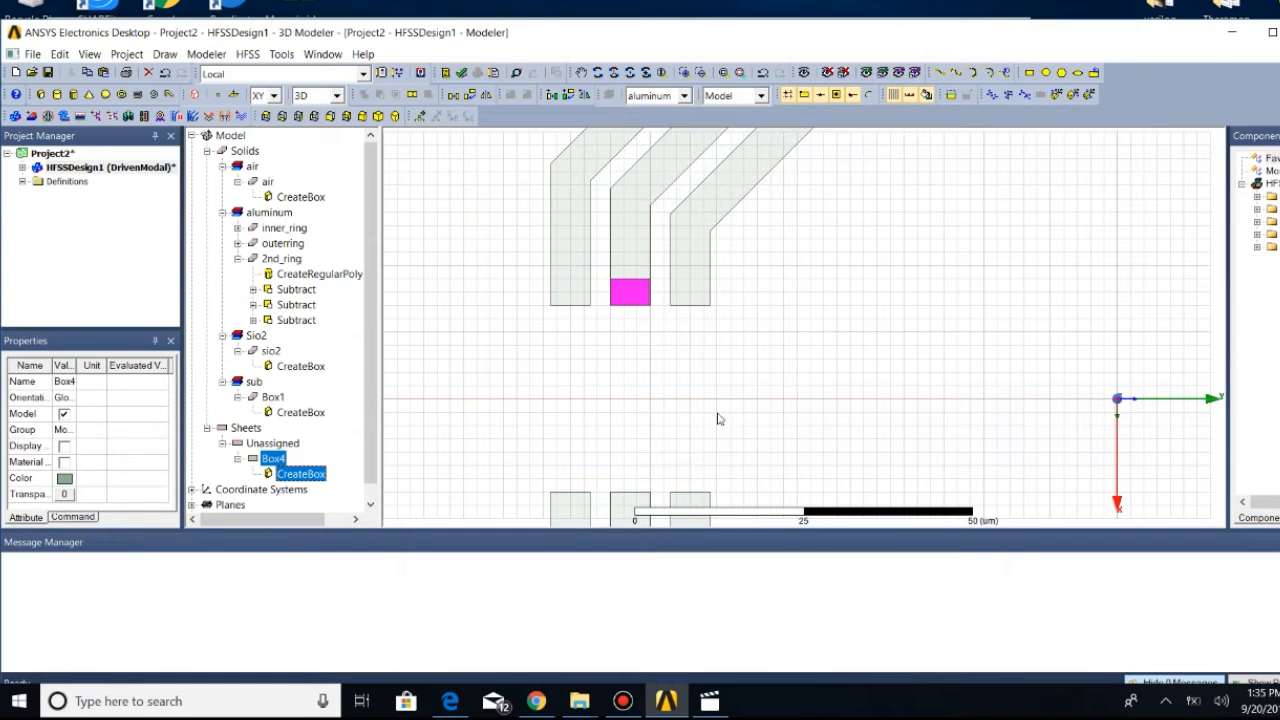
Rename Box4, at the cut end of 2nd_ring, as via1
{"action": "left_click", "coordinate": [726, 74]}
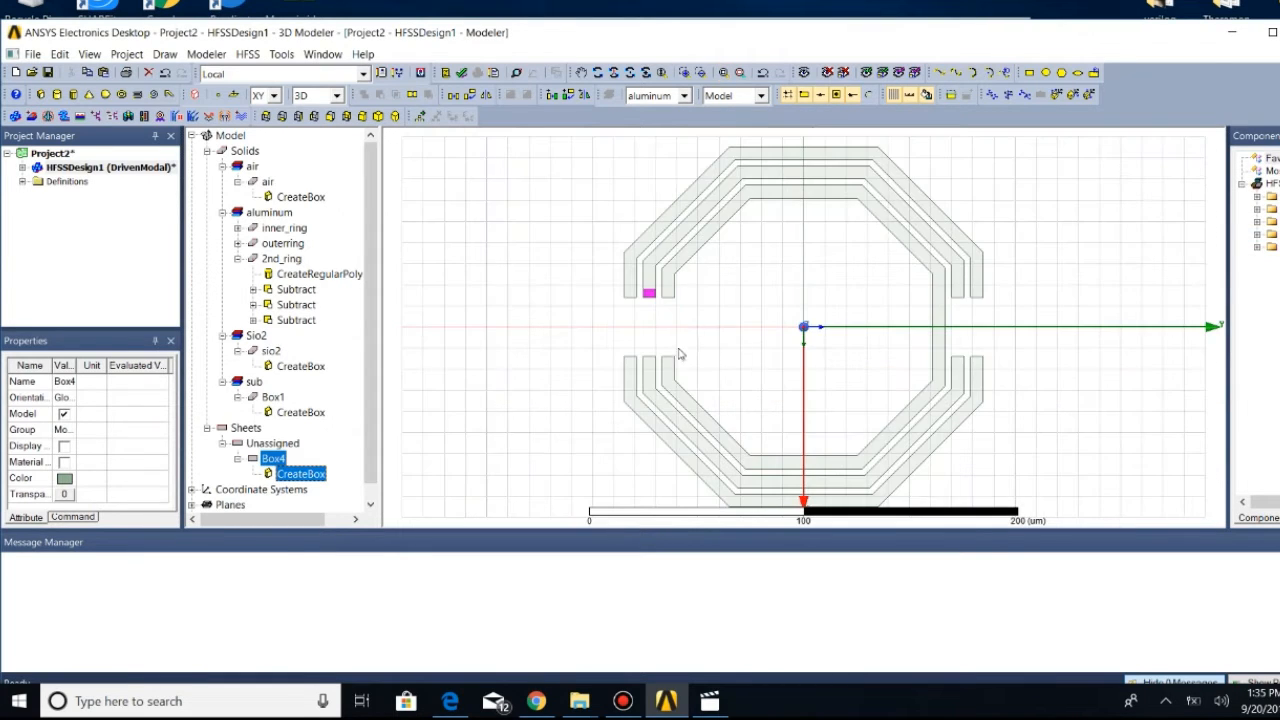
{"action": "scroll", "coordinate": [670, 350], "scroll_direction": "up", "scroll_amount": 8}
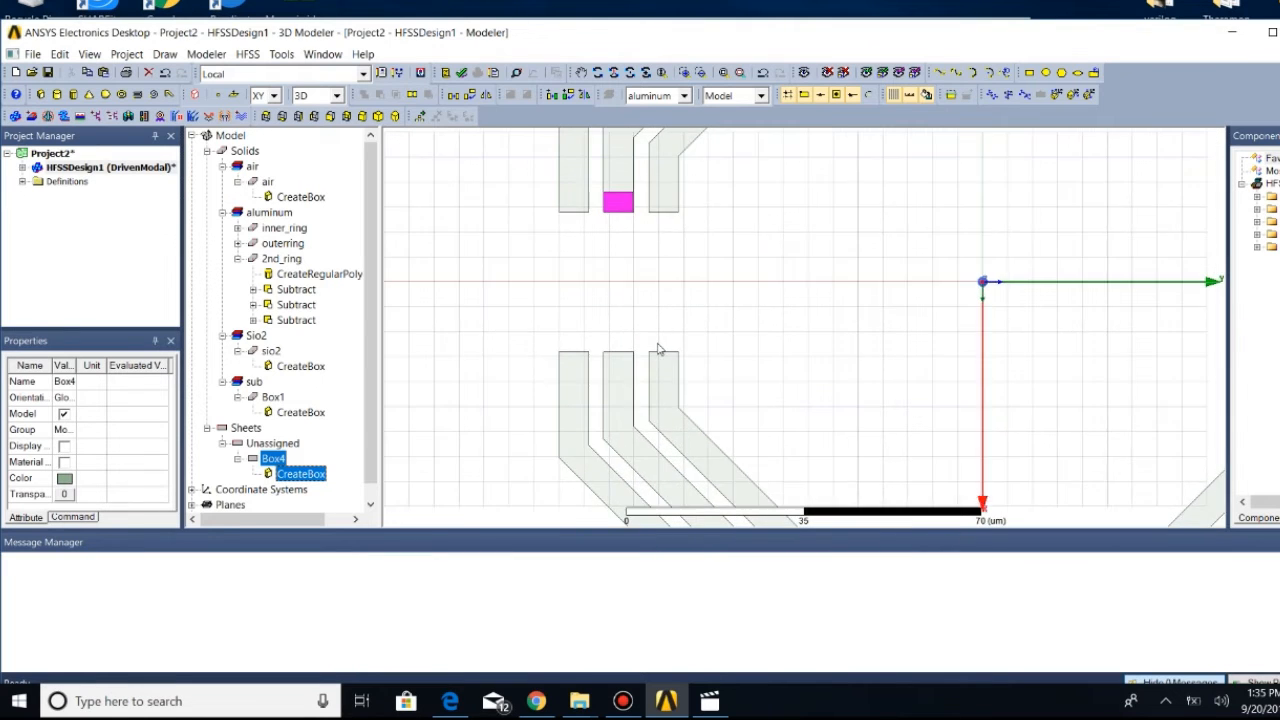
{"action": "scroll", "coordinate": [658, 350], "scroll_direction": "up", "scroll_amount": 2}
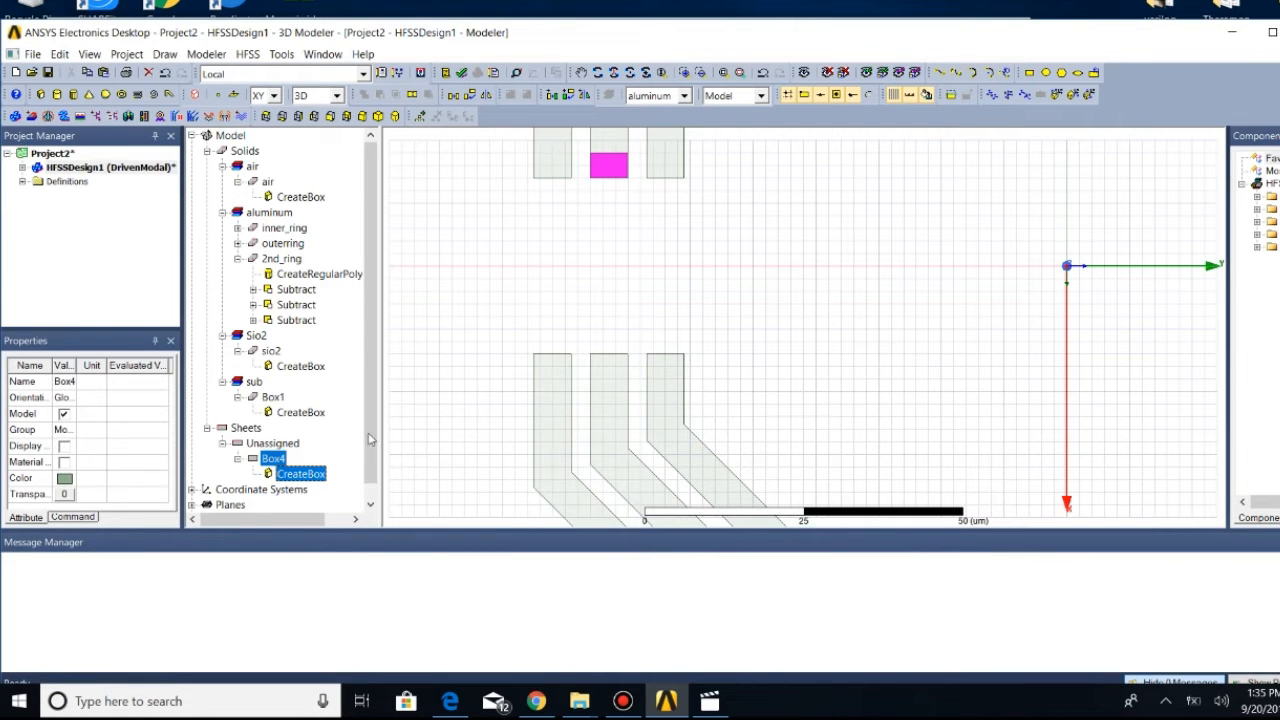
{"action": "right_click", "coordinate": [281, 460]}
{"action": "left_click", "coordinate": [281, 460]}
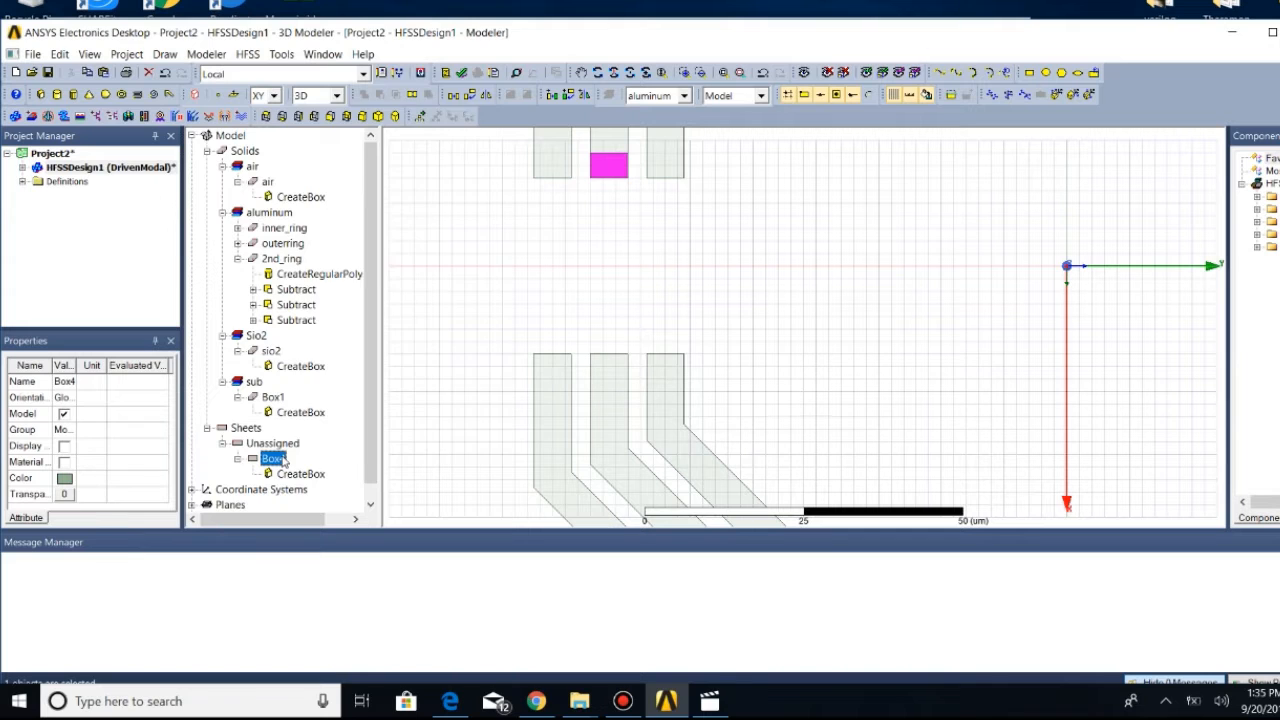
{"action": "right_click", "coordinate": [281, 460]}
{"action": "left_click", "coordinate": [340, 252]}
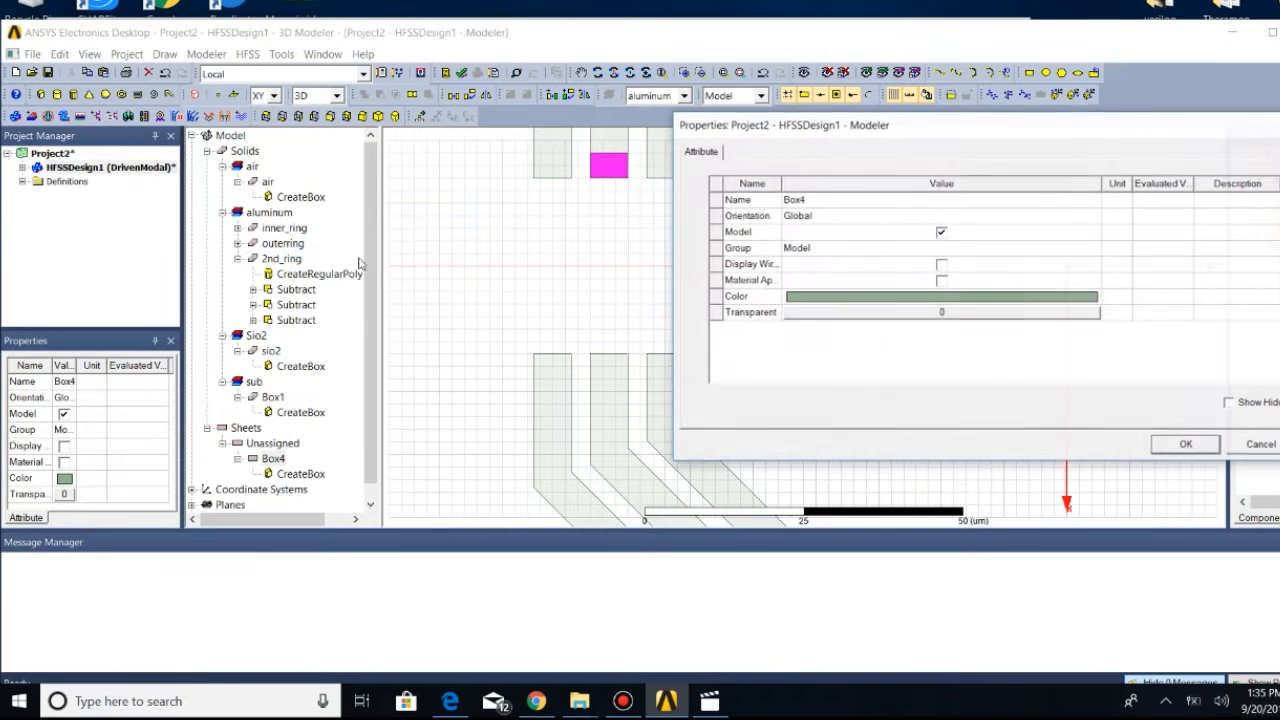
{"action": "left_click", "coordinate": [815, 207]}
{"action": "key", "text": "BackSpace"}
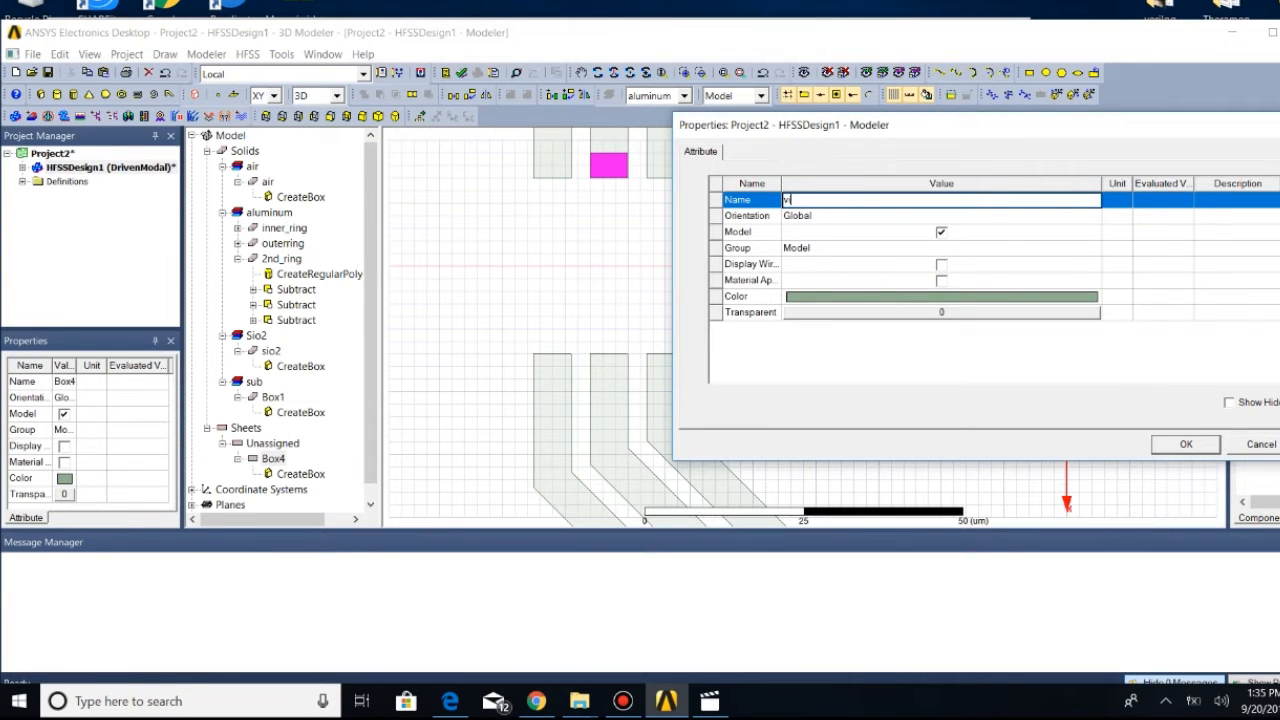
{"action": "left_click", "coordinate": [1186, 444]}
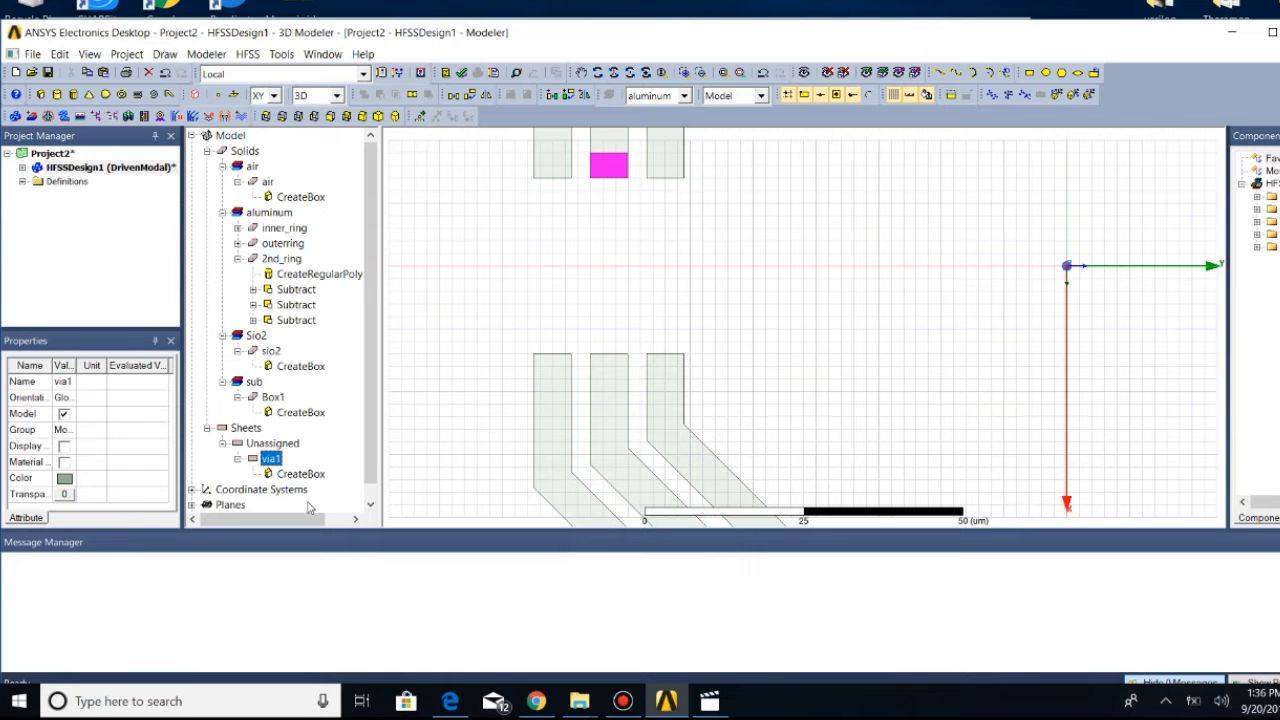
{"action": "left_click", "coordinate": [301, 474]}
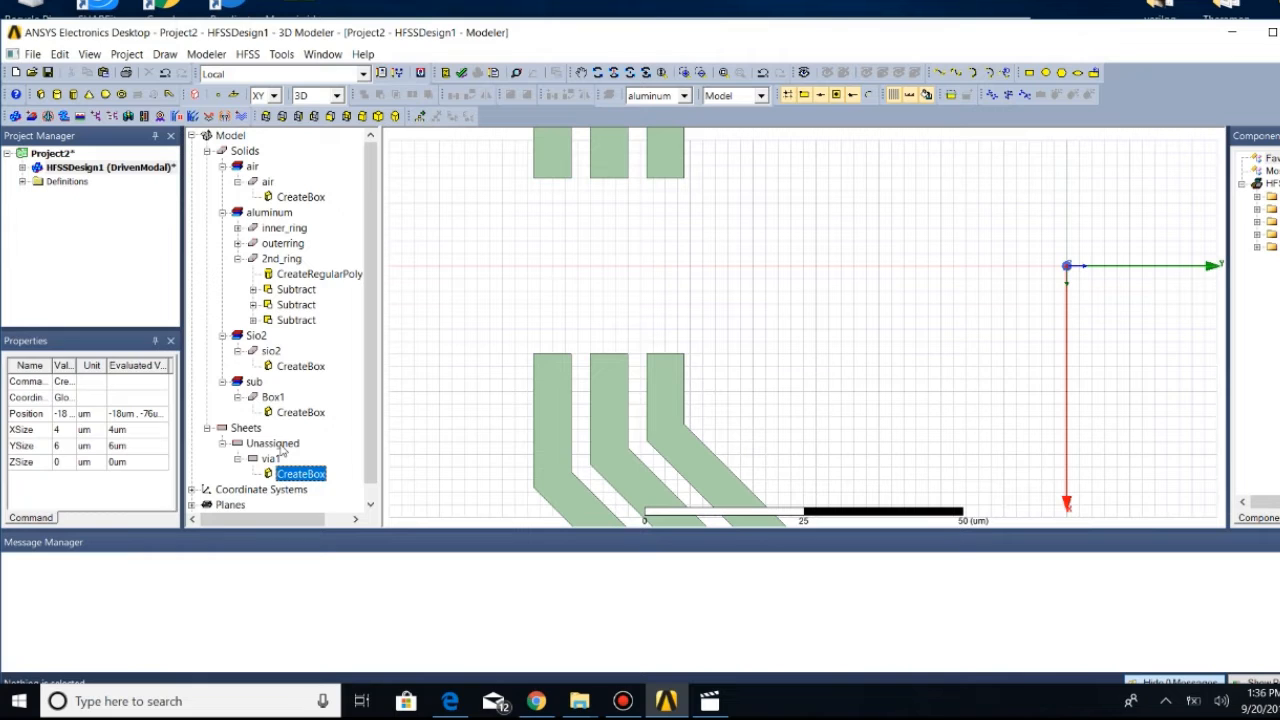
{"action": "left_click", "coordinate": [282, 445]}
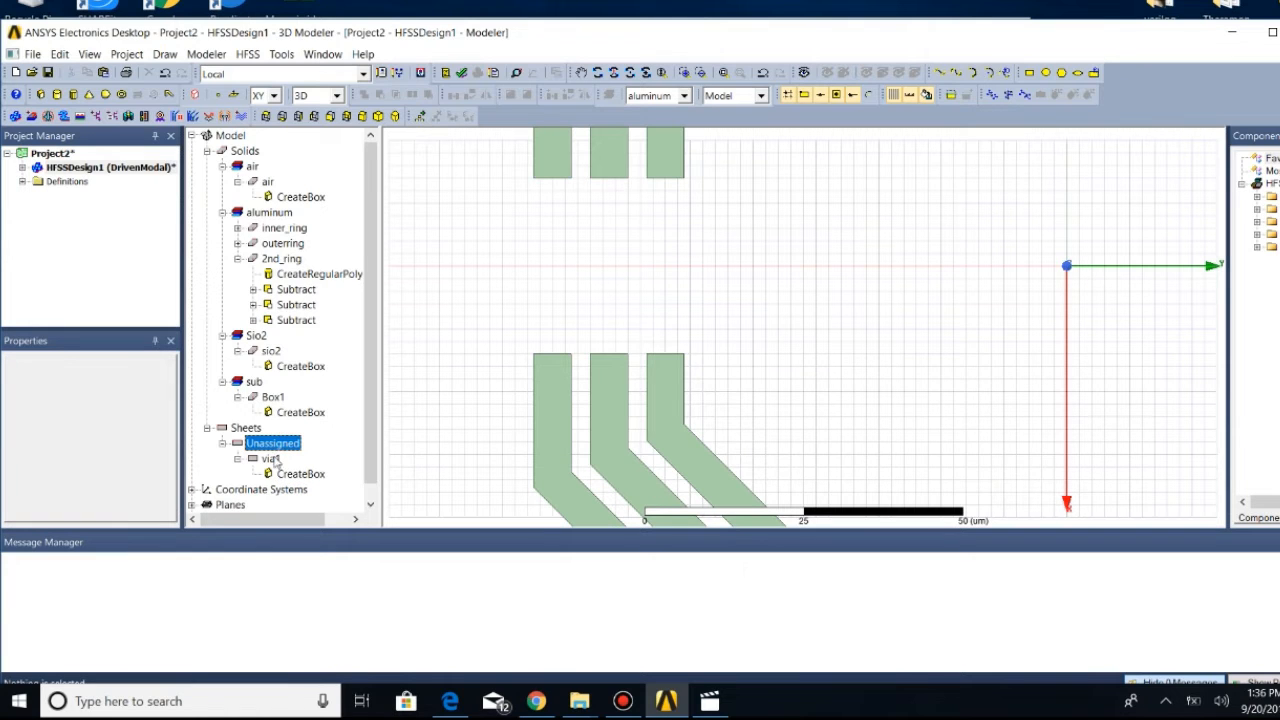
{"action": "right_click", "coordinate": [279, 445]}
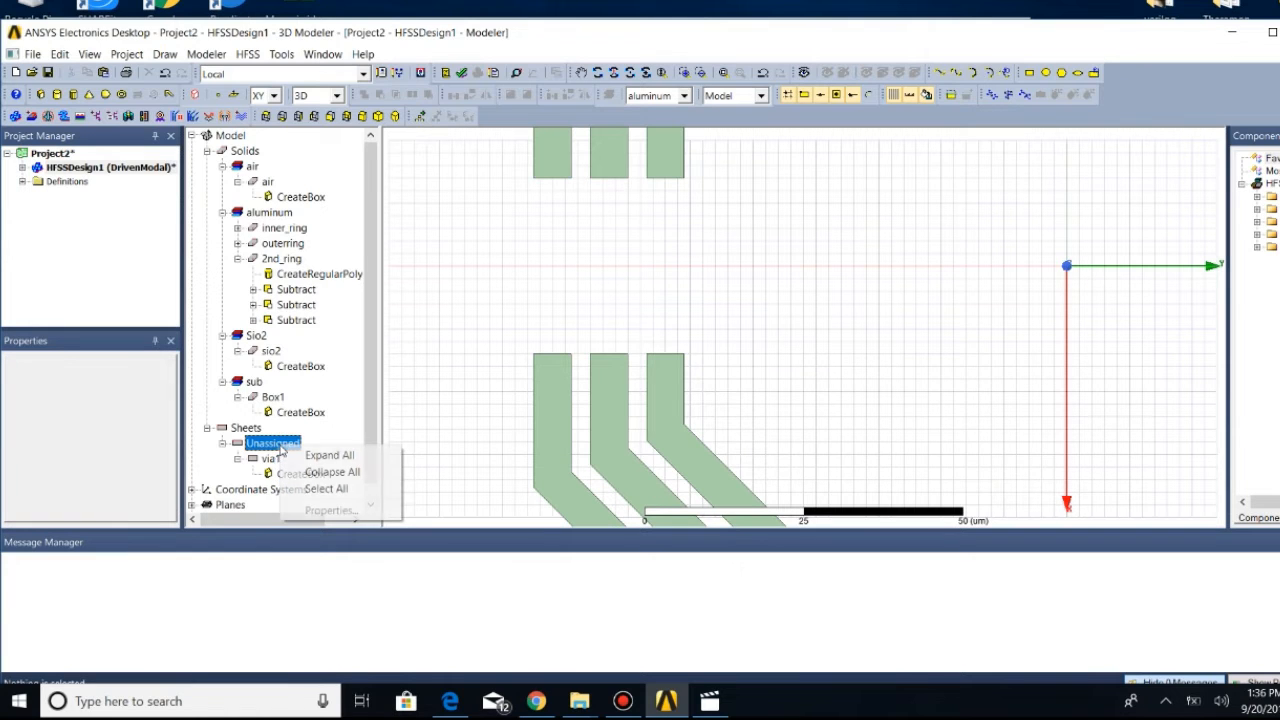
{"action": "left_click", "coordinate": [340, 428]}
{"action": "right_click", "coordinate": [272, 460]}
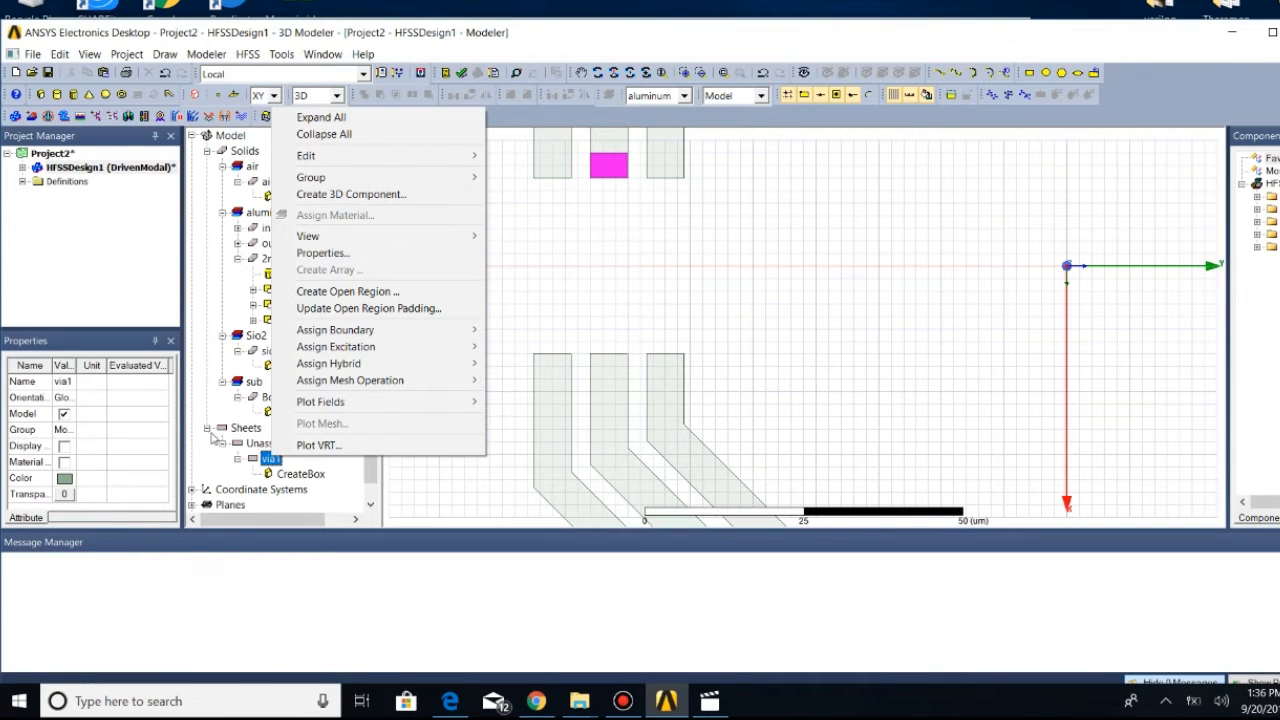
{"action": "left_click", "coordinate": [366, 258]}
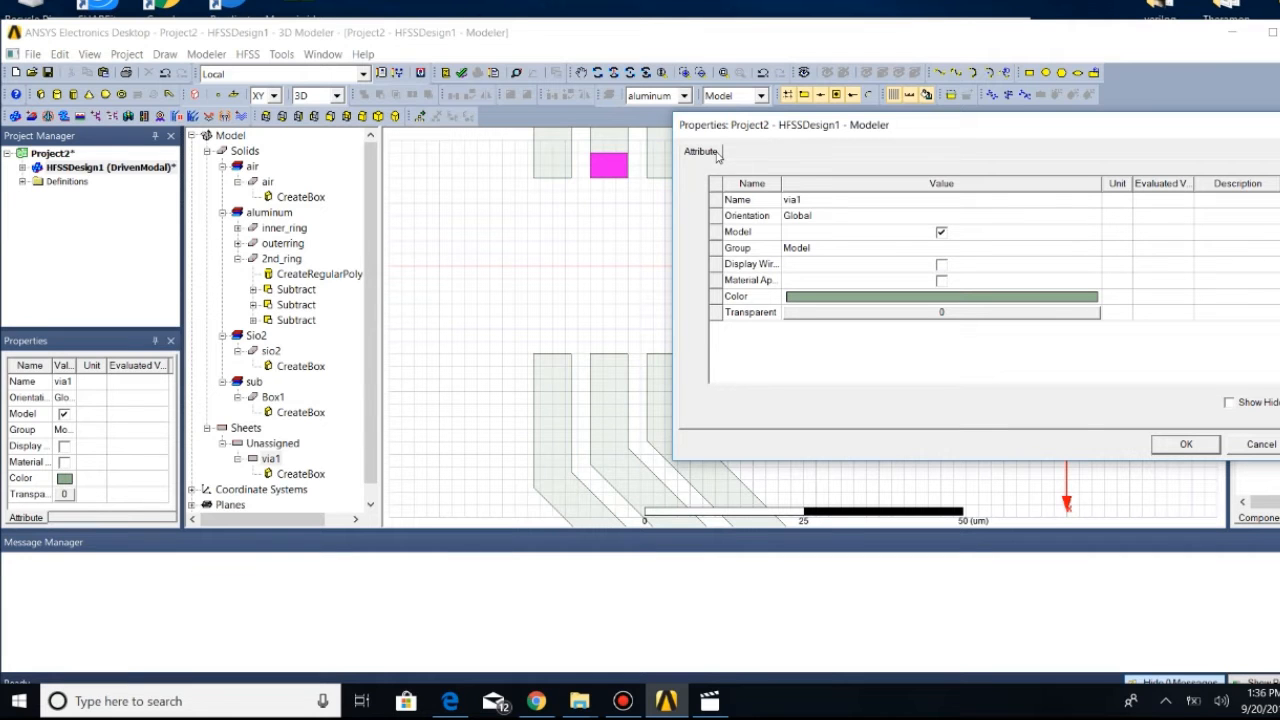
{"action": "left_click_drag", "start_coordinate": [1278, 133], "coordinate": [1160, 142]}
{"action": "left_click", "coordinate": [1248, 134]}
Set the Z size of via1 to 0.1 um in its CreateBox properties
{"action": "left_click", "coordinate": [300, 474]}
{"action": "right_click", "coordinate": [300, 474]}
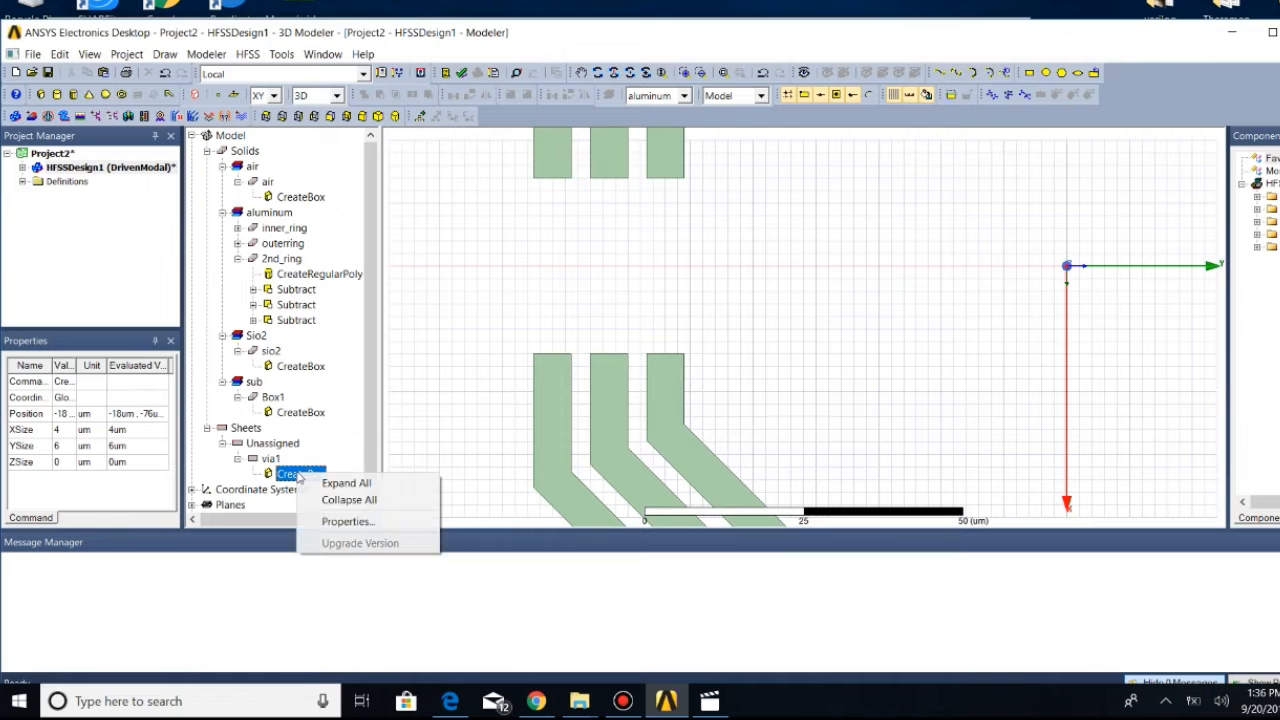
{"action": "left_click", "coordinate": [318, 524]}
{"action": "left_click", "coordinate": [817, 280]}
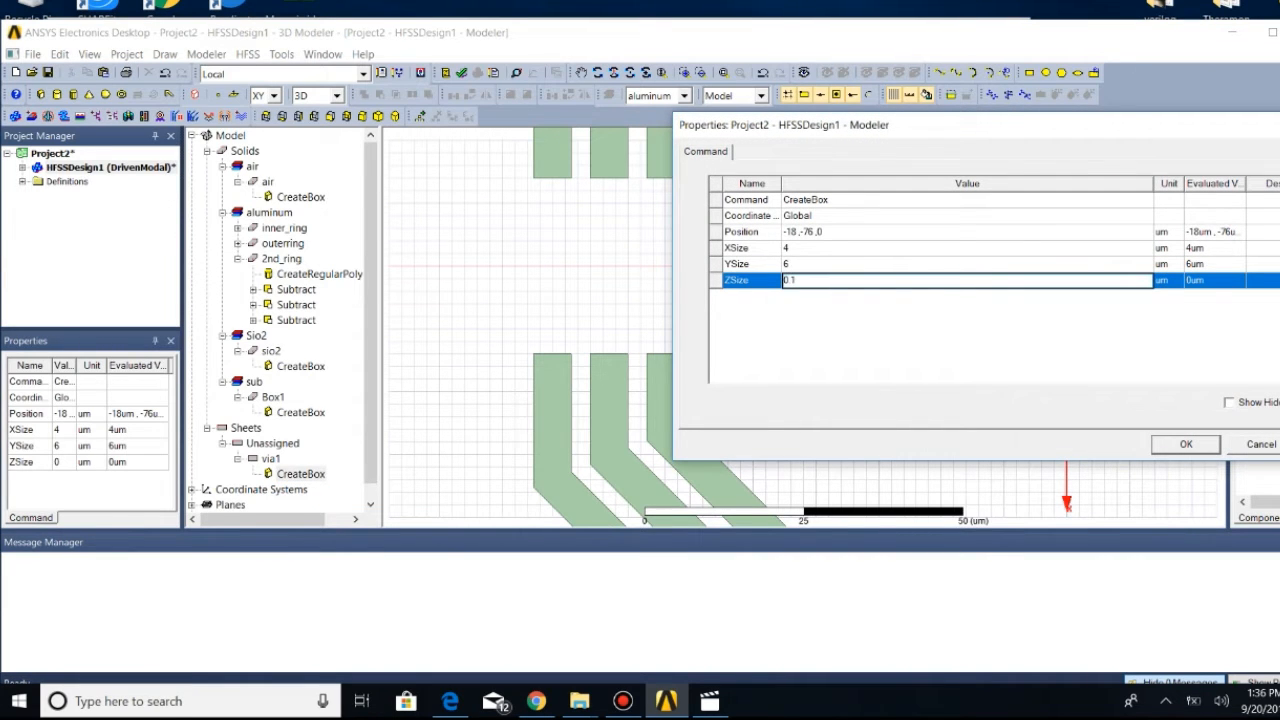
{"action": "left_click", "coordinate": [1170, 444]}
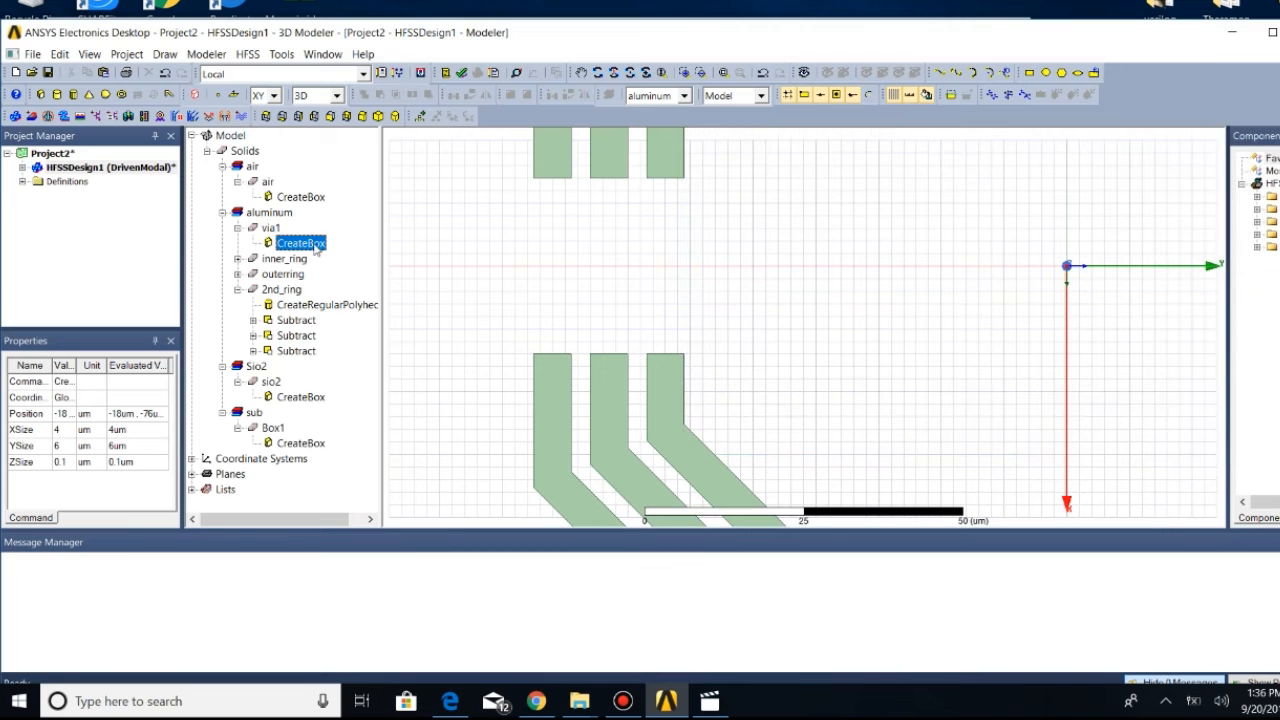
Draw a zero-height box of about 4 by 4 um at -4, -102, 0, outside the rings on the negative Y side
{"action": "left_click", "coordinate": [165, 54]}
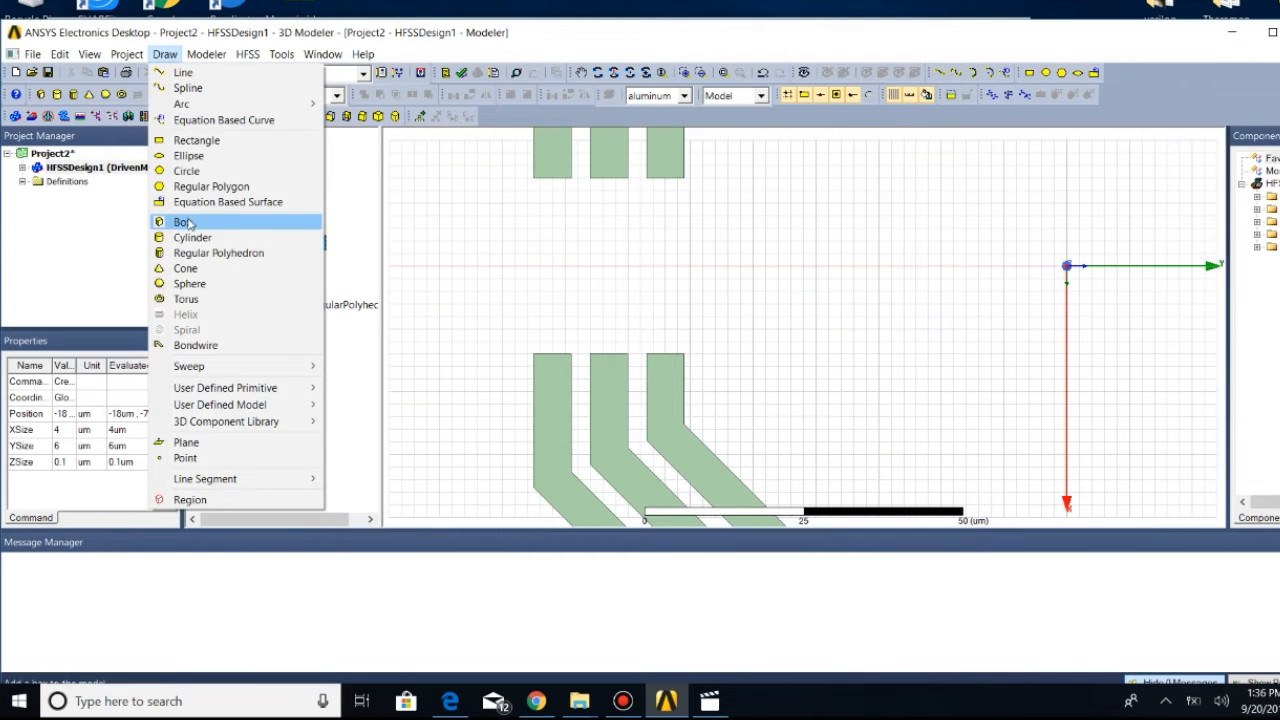
{"action": "left_click", "coordinate": [190, 223]}
{"action": "left_click", "coordinate": [427, 241]}
{"action": "left_click", "coordinate": [452, 265]}
{"action": "left_click", "coordinate": [452, 265]}
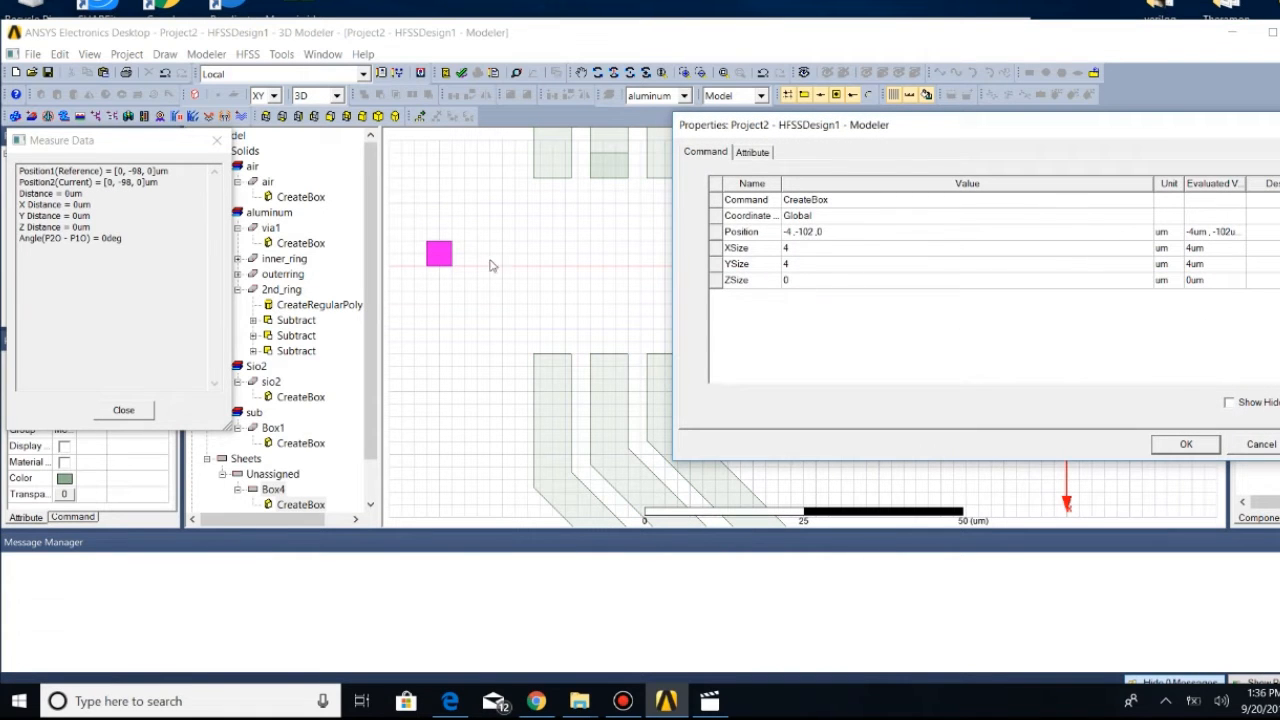
{"action": "left_click", "coordinate": [1259, 445]}
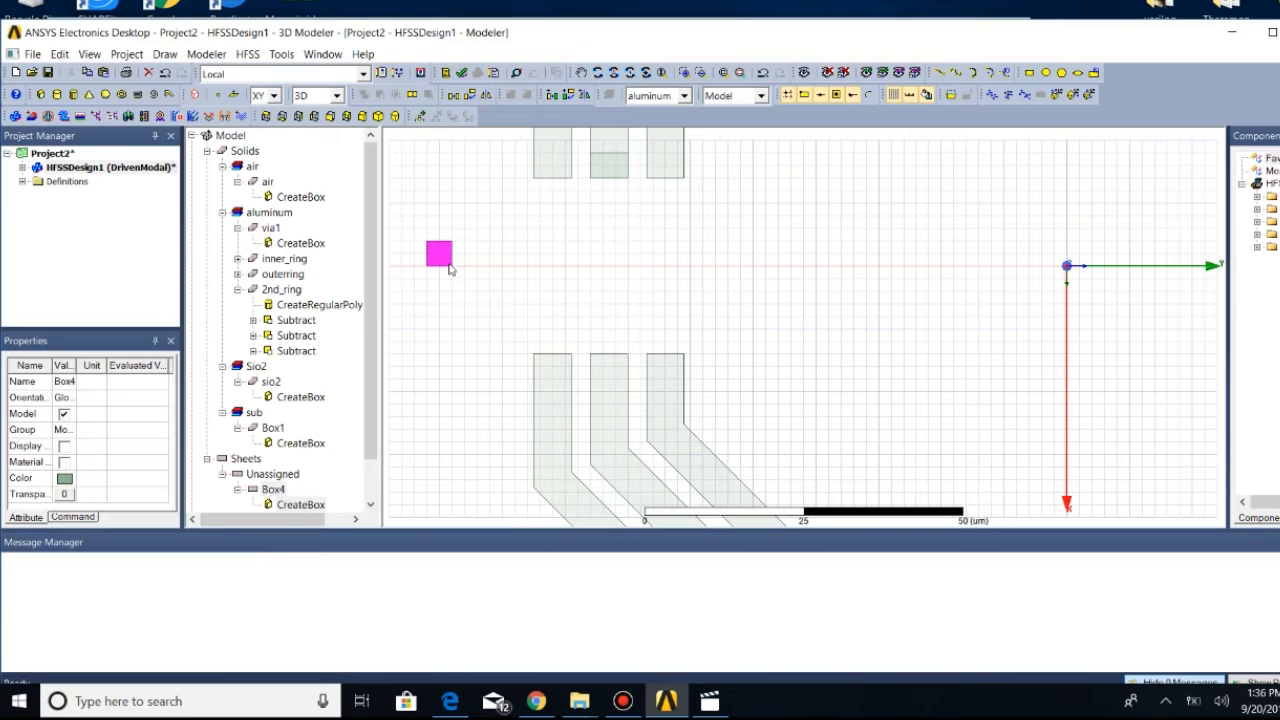
Delete the stray box outside the rings and draw a flat box about 6 by 6 um at inner_ring's positive-X cut end, starting from its inner corner
{"action": "key", "text": "Delete"}
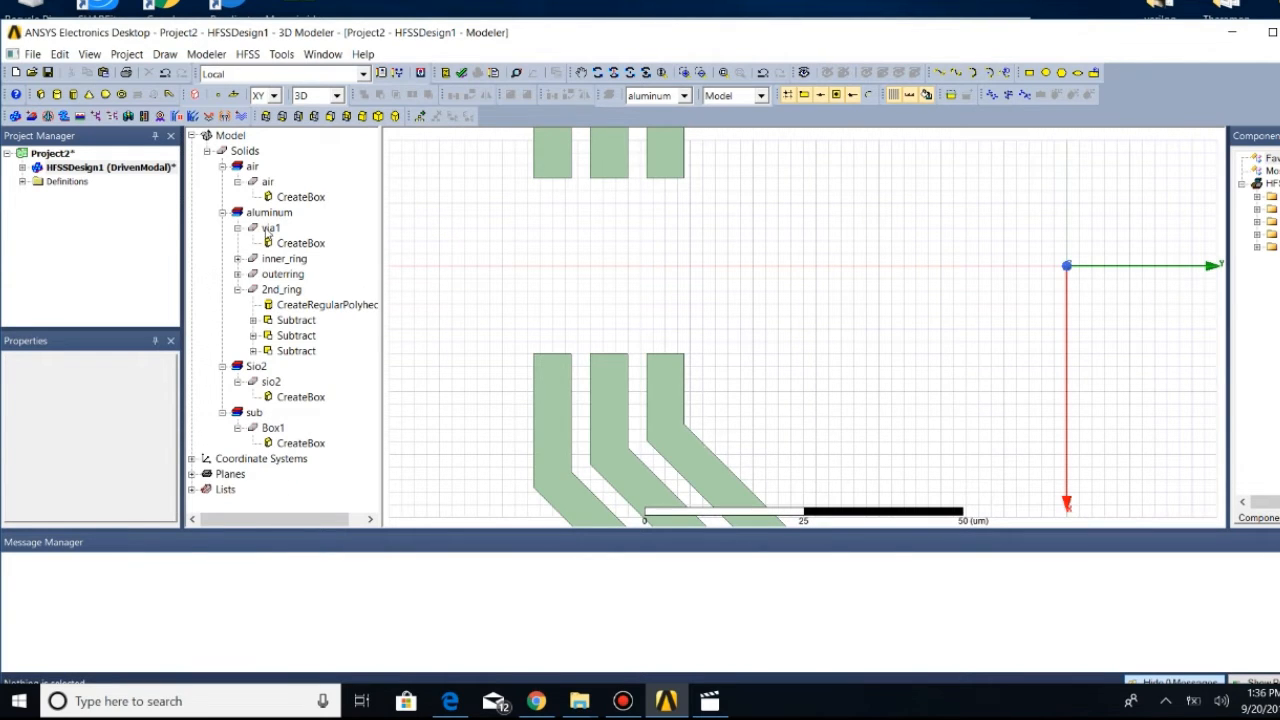
{"action": "left_click", "coordinate": [269, 228]}
{"action": "left_click", "coordinate": [165, 54]}
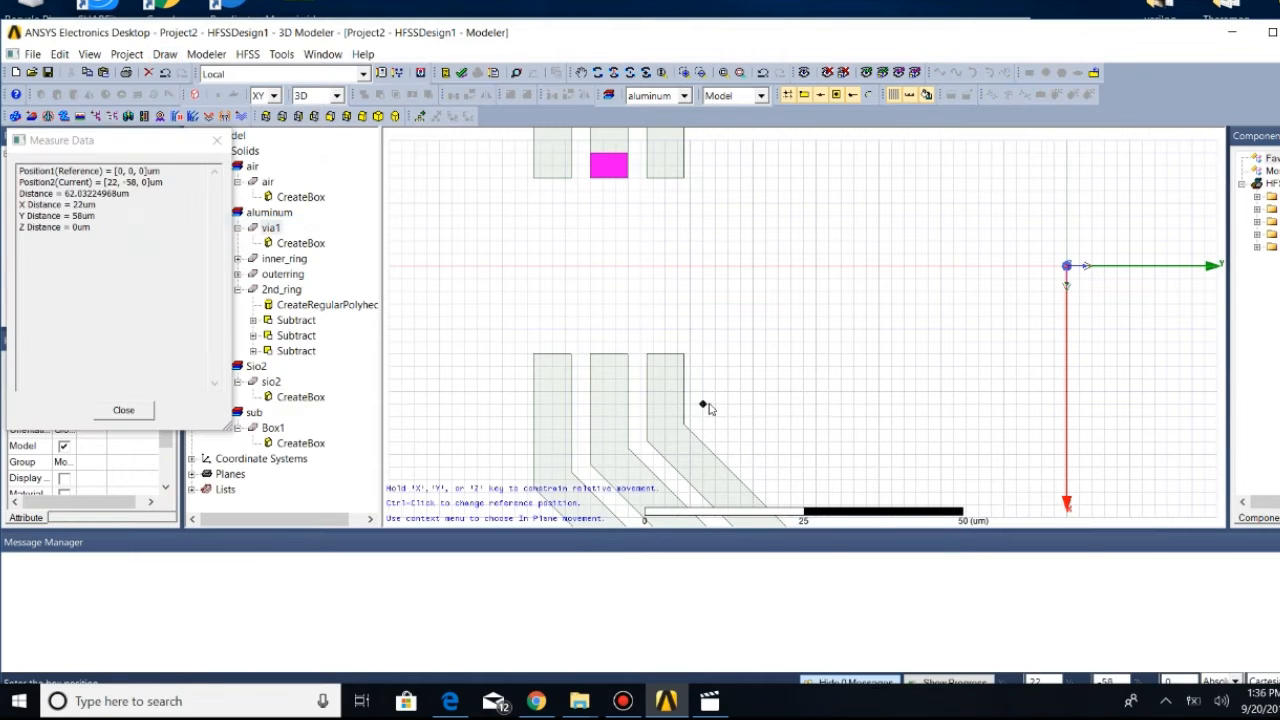
{"action": "scroll", "coordinate": [697, 385], "scroll_direction": "up", "scroll_amount": 1}
{"action": "scroll", "coordinate": [693, 382], "scroll_direction": "up", "scroll_amount": 1}
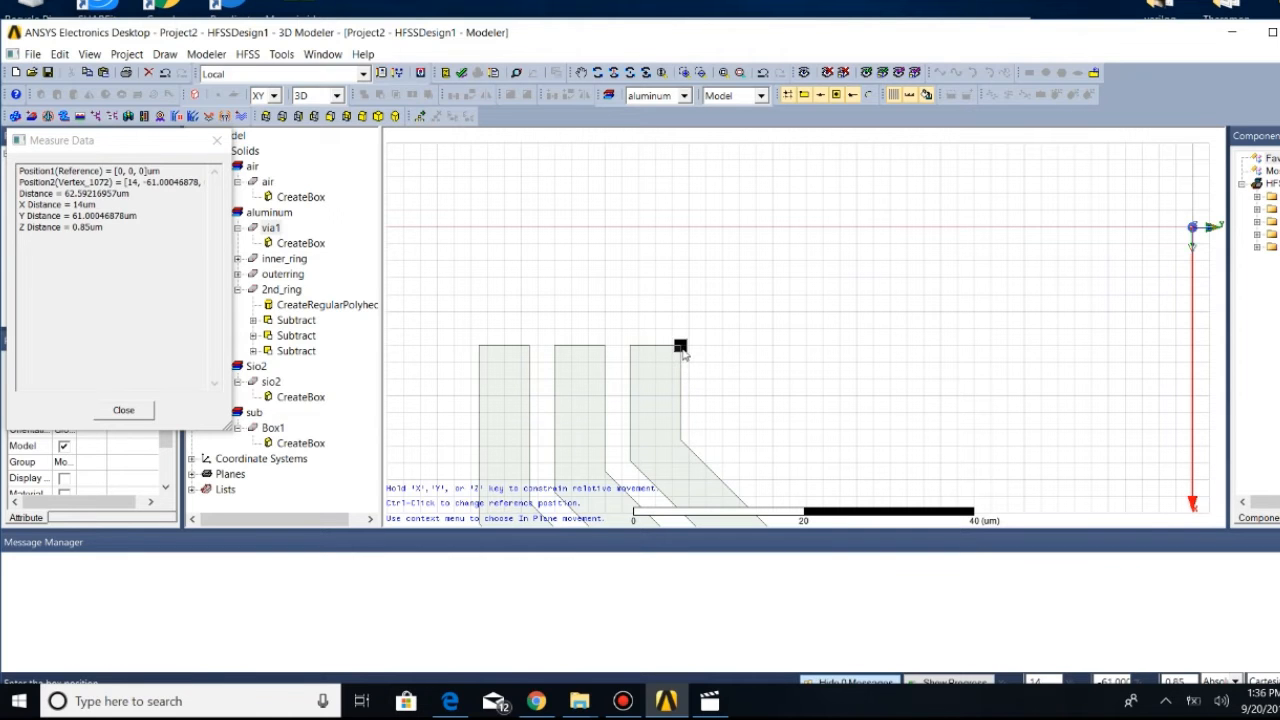
{"action": "left_click", "coordinate": [680, 347]}
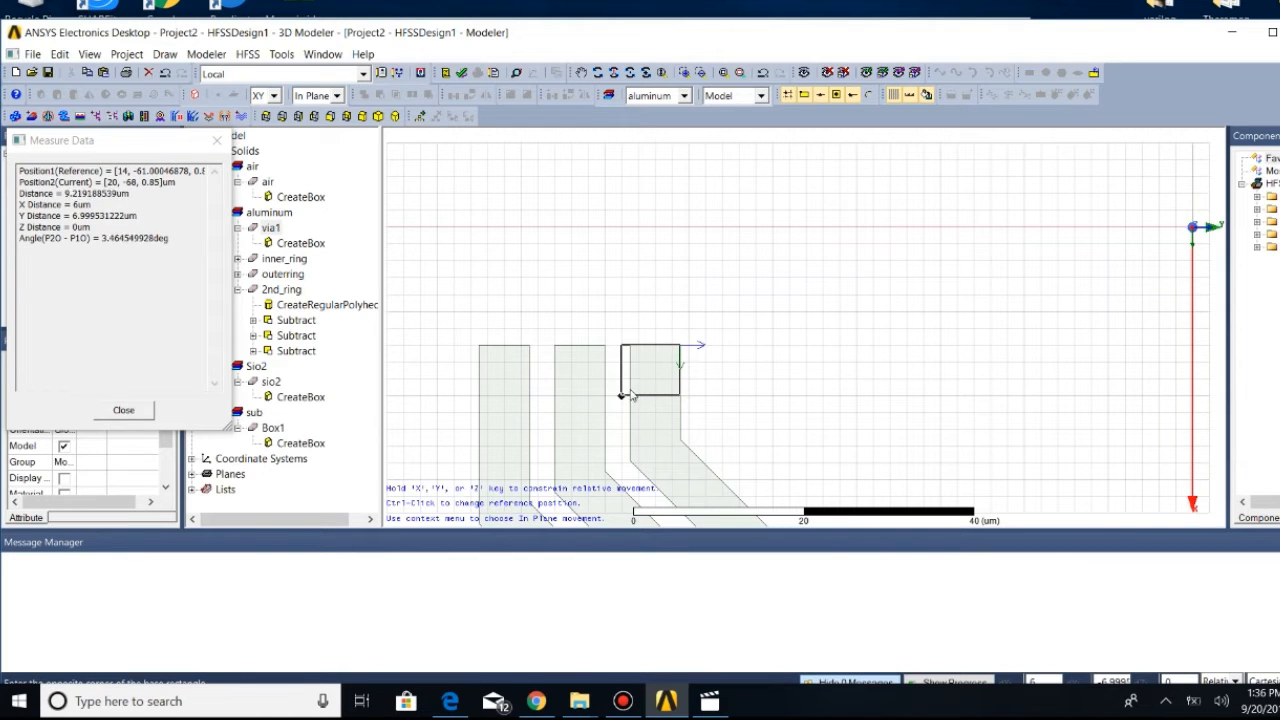
{"action": "scroll", "coordinate": [632, 397], "scroll_direction": "up", "scroll_amount": 2}
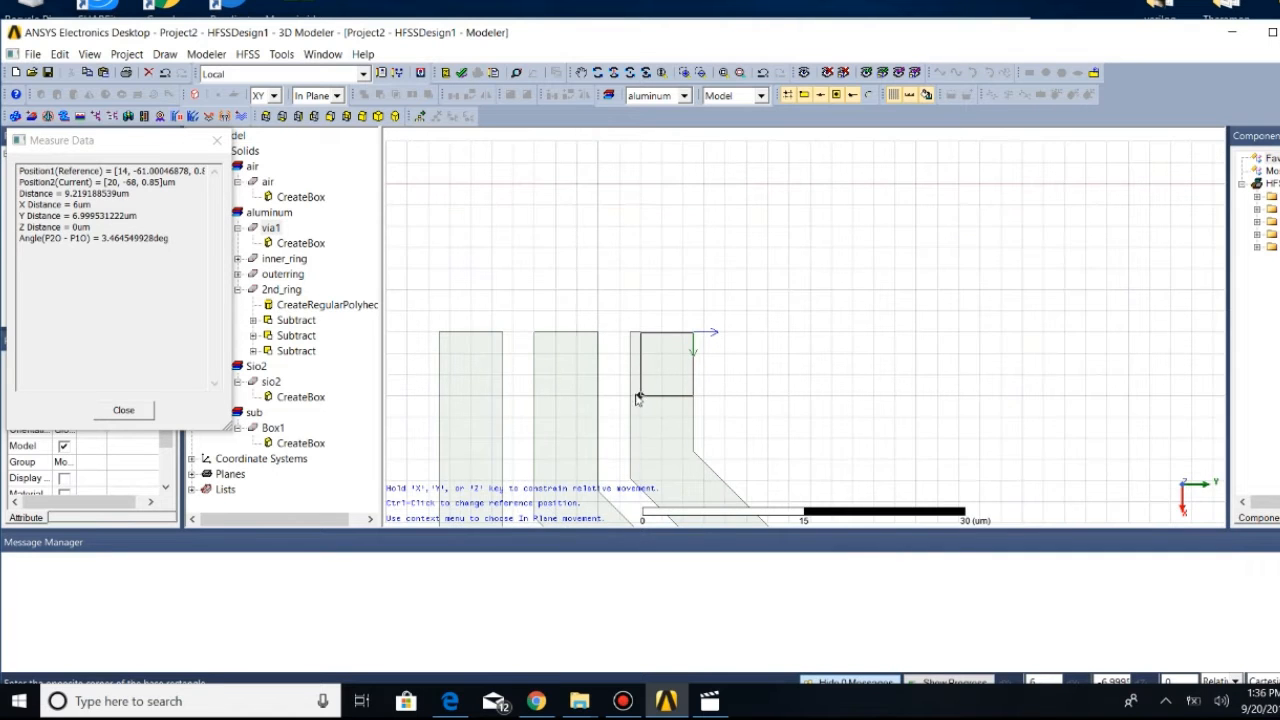
{"action": "scroll", "coordinate": [636, 397], "scroll_direction": "up", "scroll_amount": 2}
{"action": "scroll", "coordinate": [636, 397], "scroll_direction": "up", "scroll_amount": 2}
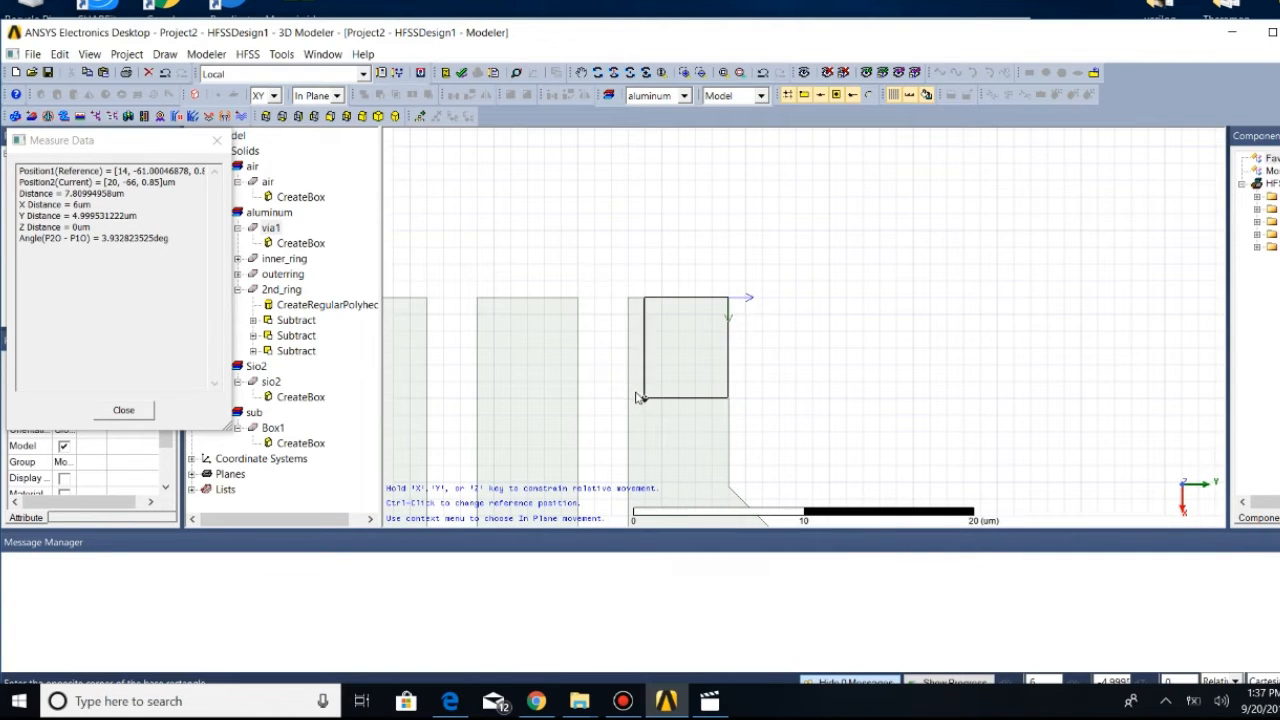
{"action": "left_click", "coordinate": [629, 398]}
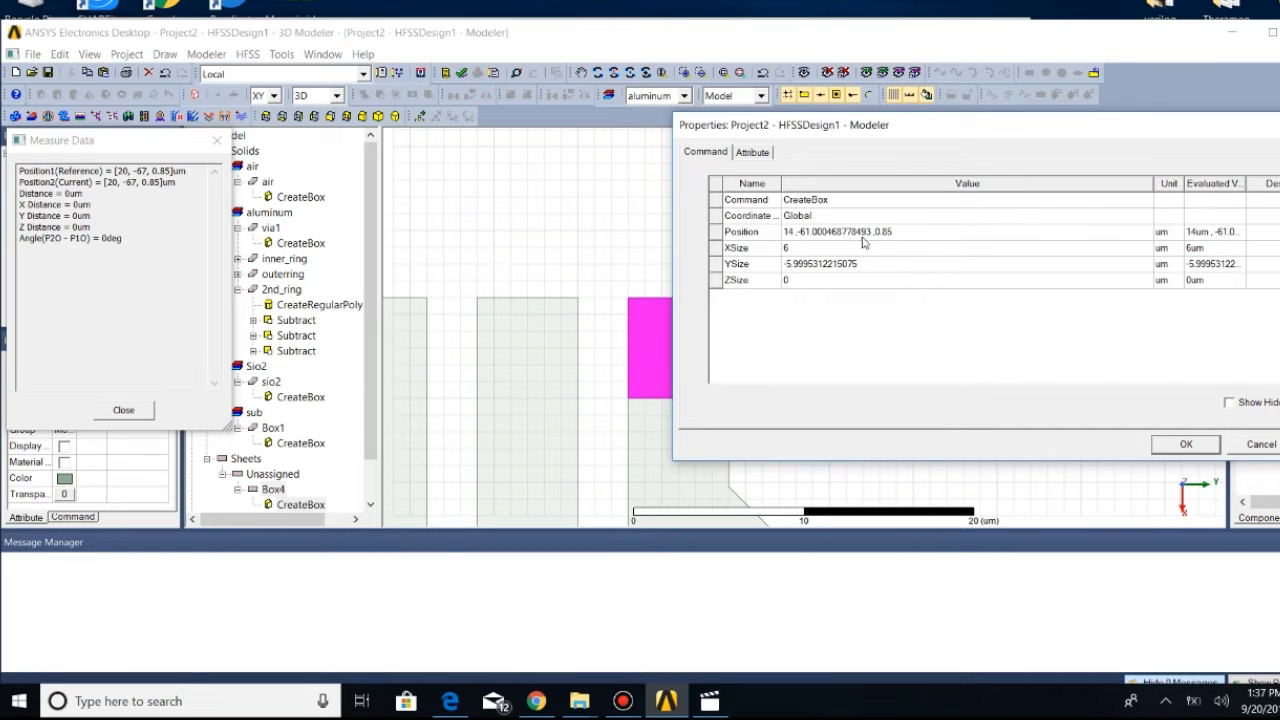
Set the new inner_ring box's position to 14, -61, 0 um in its CreateBox properties
{"action": "left_click", "coordinate": [910, 238]}
{"action": "left_click", "coordinate": [910, 238]}
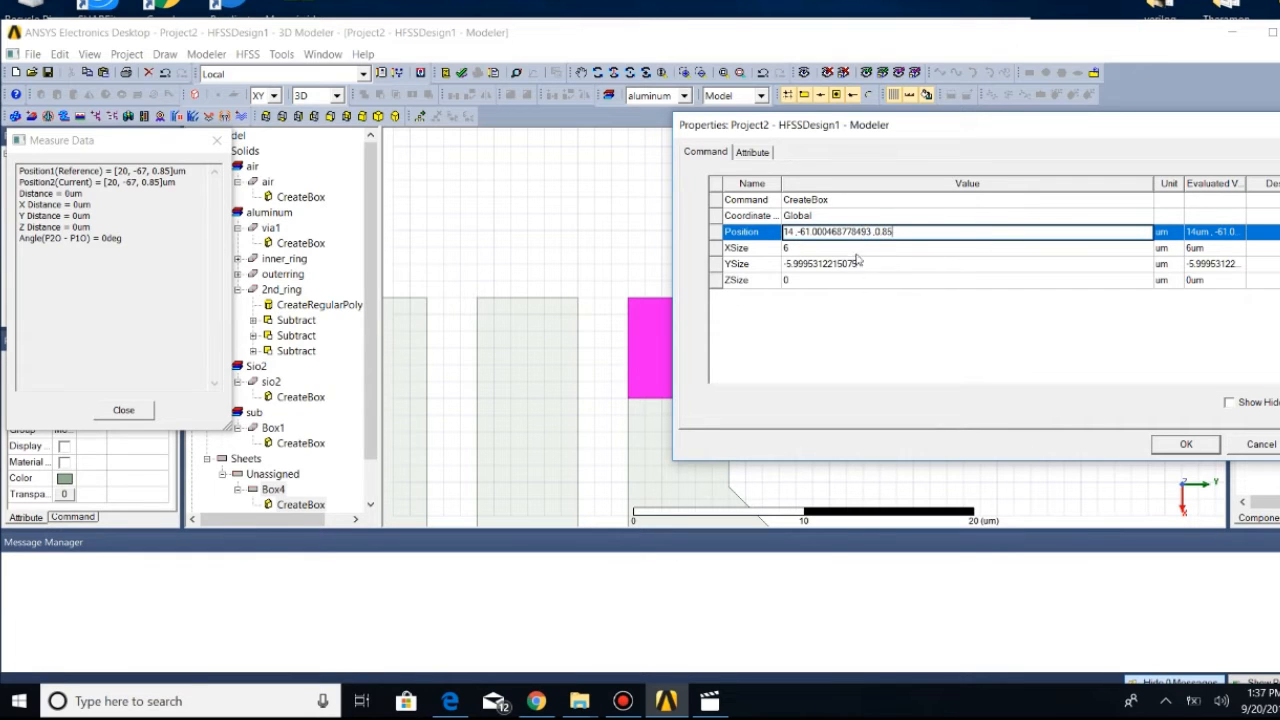
{"action": "key", "text": "BackSpace"}
{"action": "key", "text": "BackSpace"}
{"action": "key", "text": "BackSpace"}
{"action": "key", "text": "BackSpace"}
{"action": "key", "text": "BackSpace"}
{"action": "key", "text": "BackSpace"}
{"action": "key", "text": "BackSpace"}
{"action": "key", "text": "BackSpace"}
{"action": "key", "text": "BackSpace"}
{"action": "key", "text": "BackSpace"}
{"action": "key", "text": "BackSpace"}
{"action": "key", "text": "BackSpace"}
{"action": "key", "text": "BackSpace"}
Set the inner_ring box's Z size to -0.1 um, Y size to -6 um and X size to 4 um
{"action": "left_click", "coordinate": [873, 281]}
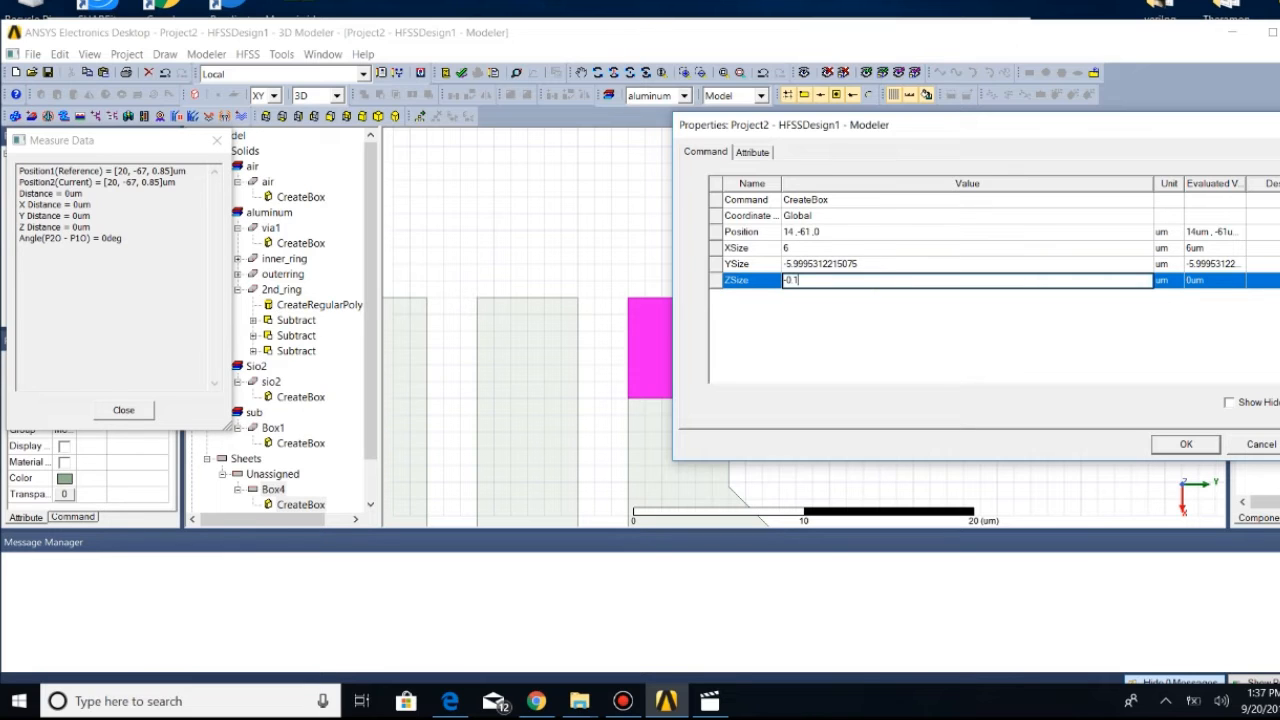
{"action": "key", "text": "Up"}
{"action": "key", "text": "BackSpace"}
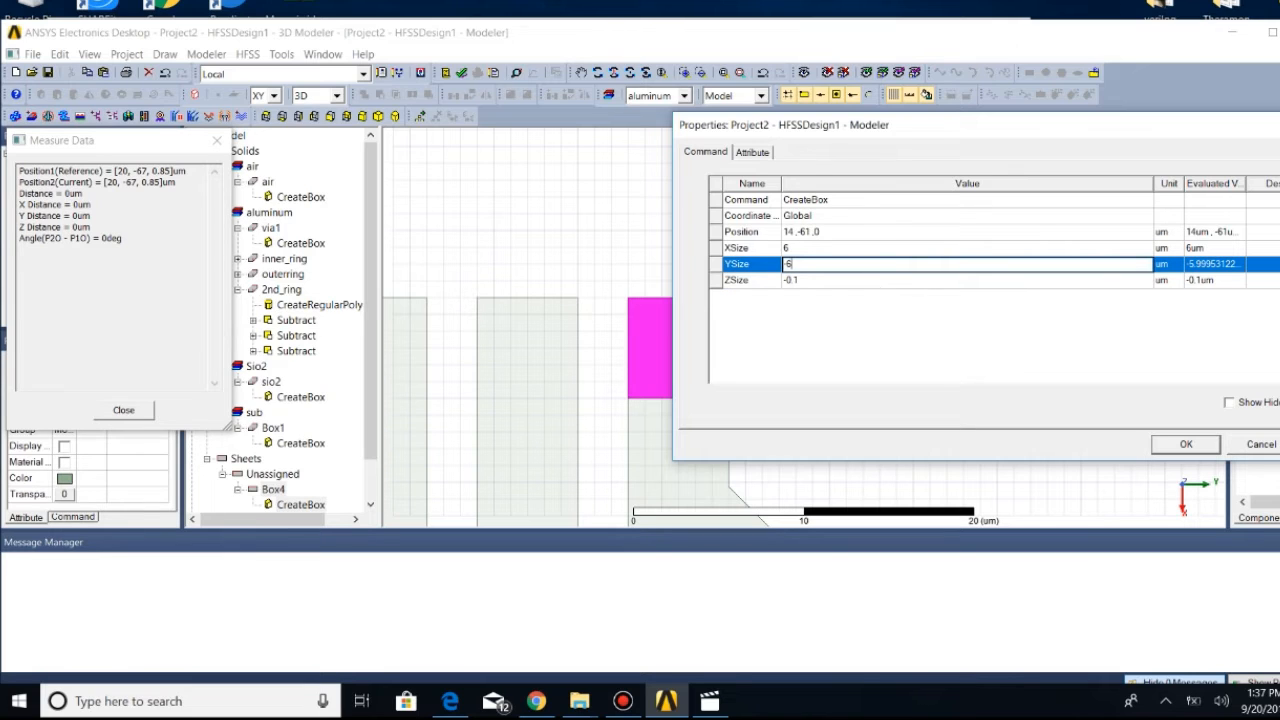
{"action": "key", "text": "Up"}
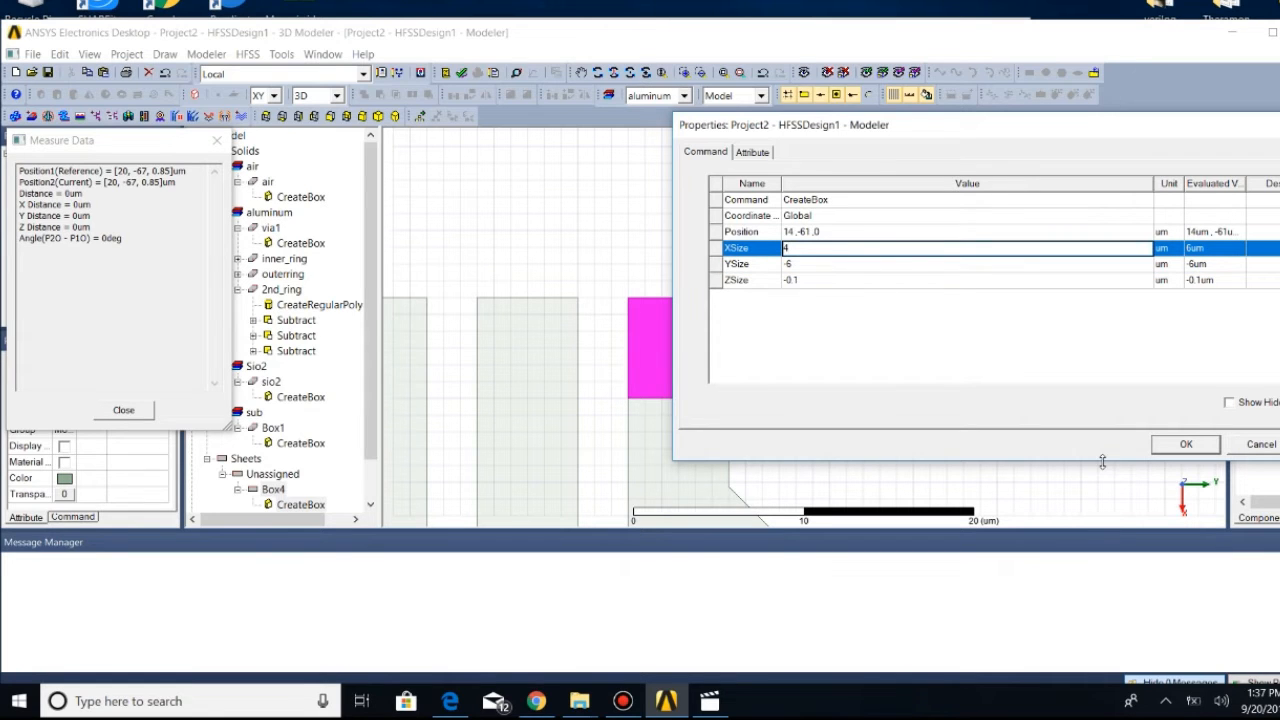
{"action": "left_click", "coordinate": [1186, 444]}
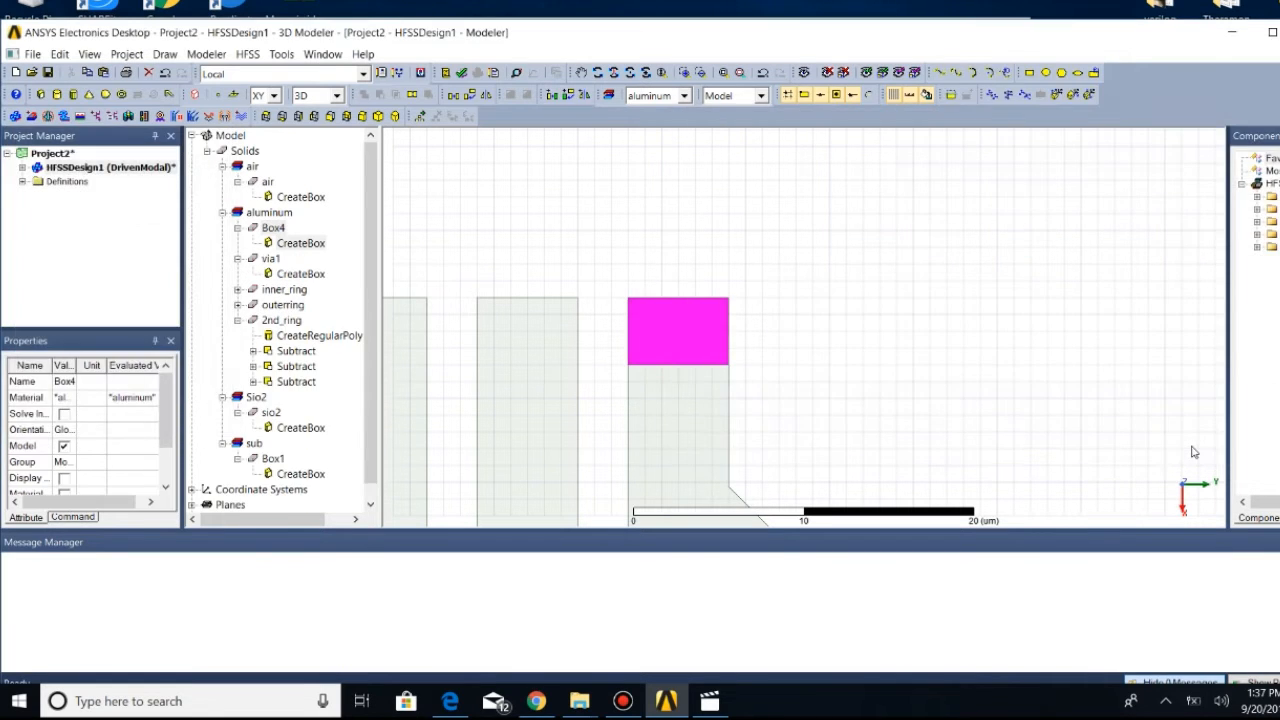
Rename Box4, at the cut end of inner_ring, as via2
{"action": "left_click", "coordinate": [726, 73]}
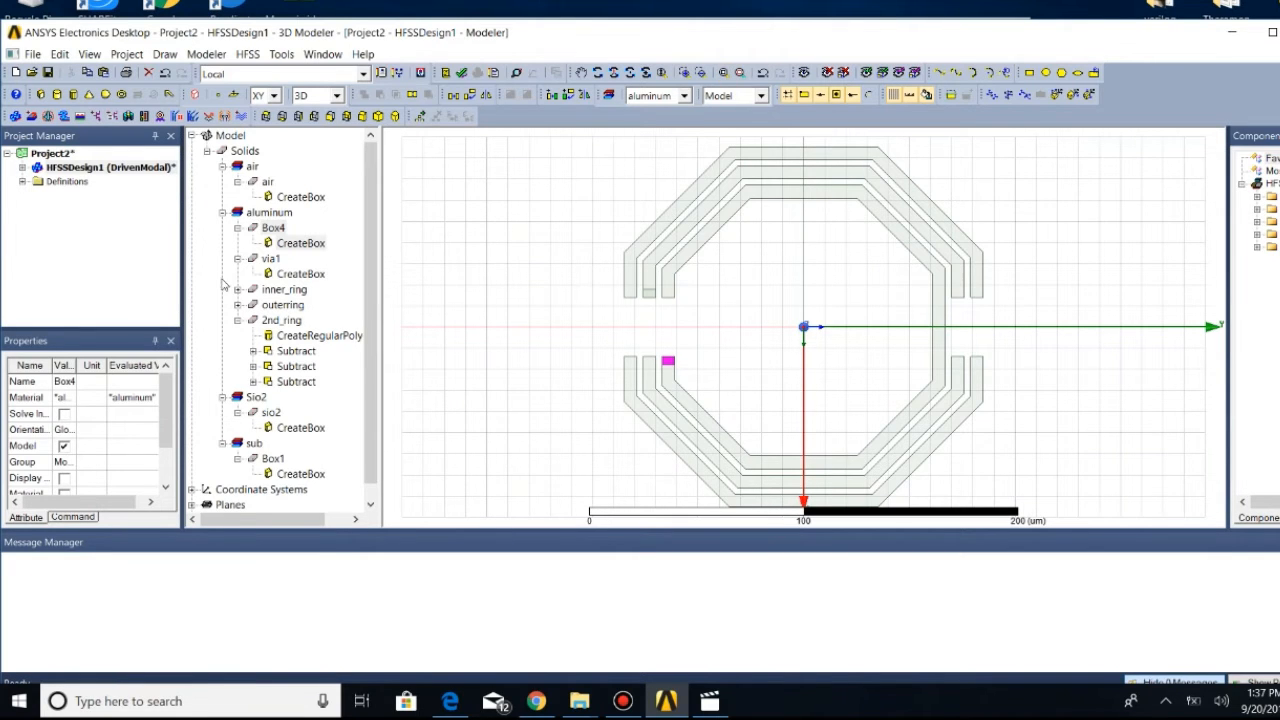
{"action": "right_click", "coordinate": [276, 228]}
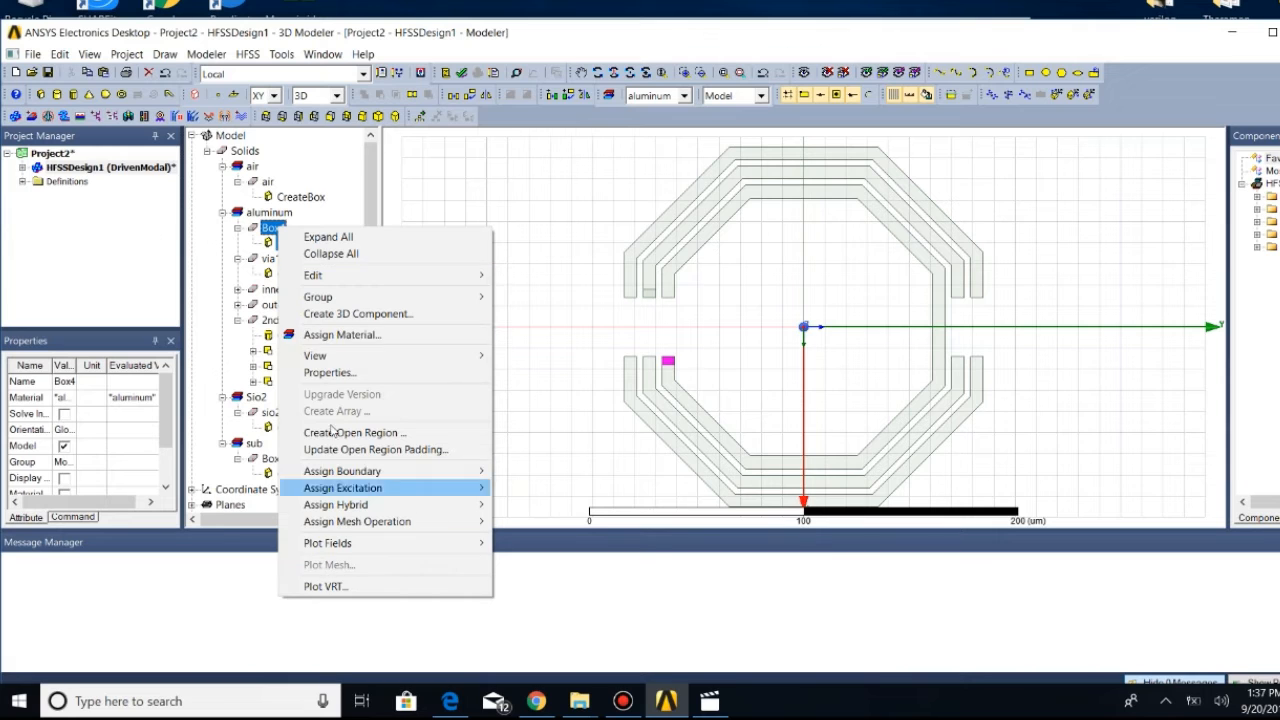
{"action": "left_click", "coordinate": [329, 374]}
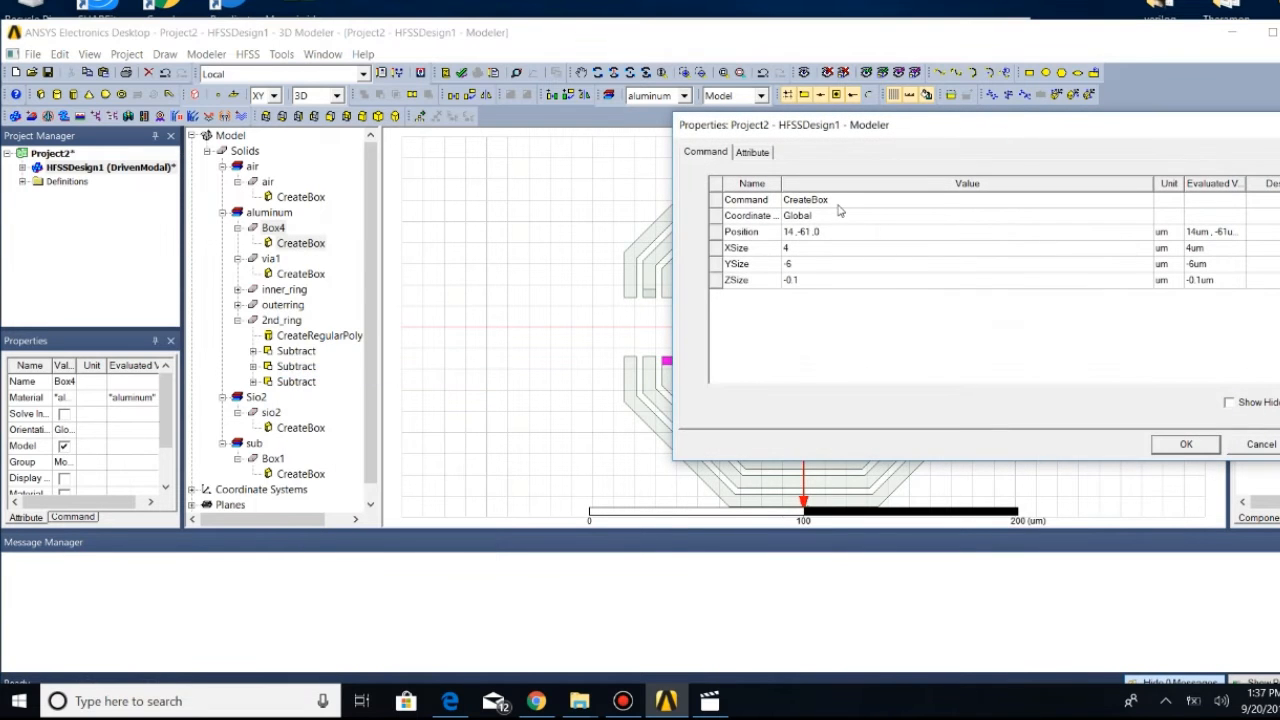
{"action": "left_click", "coordinate": [752, 152]}
{"action": "left_click", "coordinate": [805, 200]}
{"action": "key", "text": "BackSpace"}
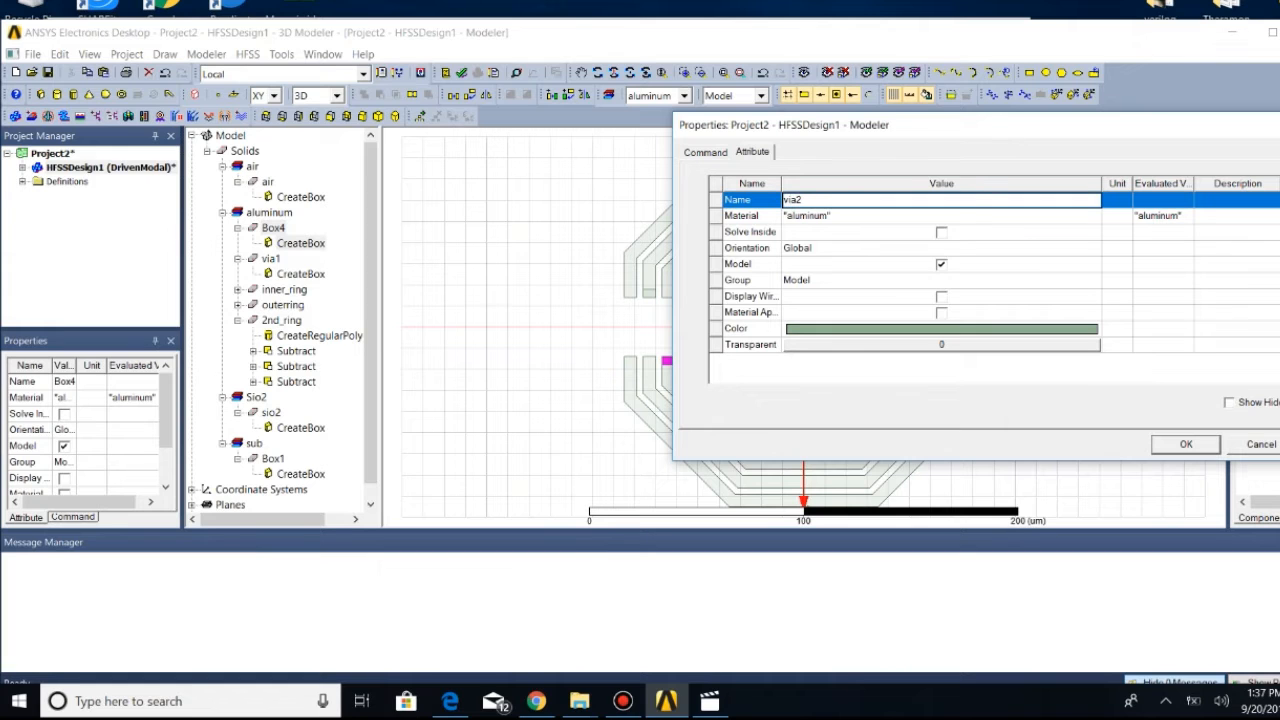
{"action": "left_click", "coordinate": [1182, 445]}
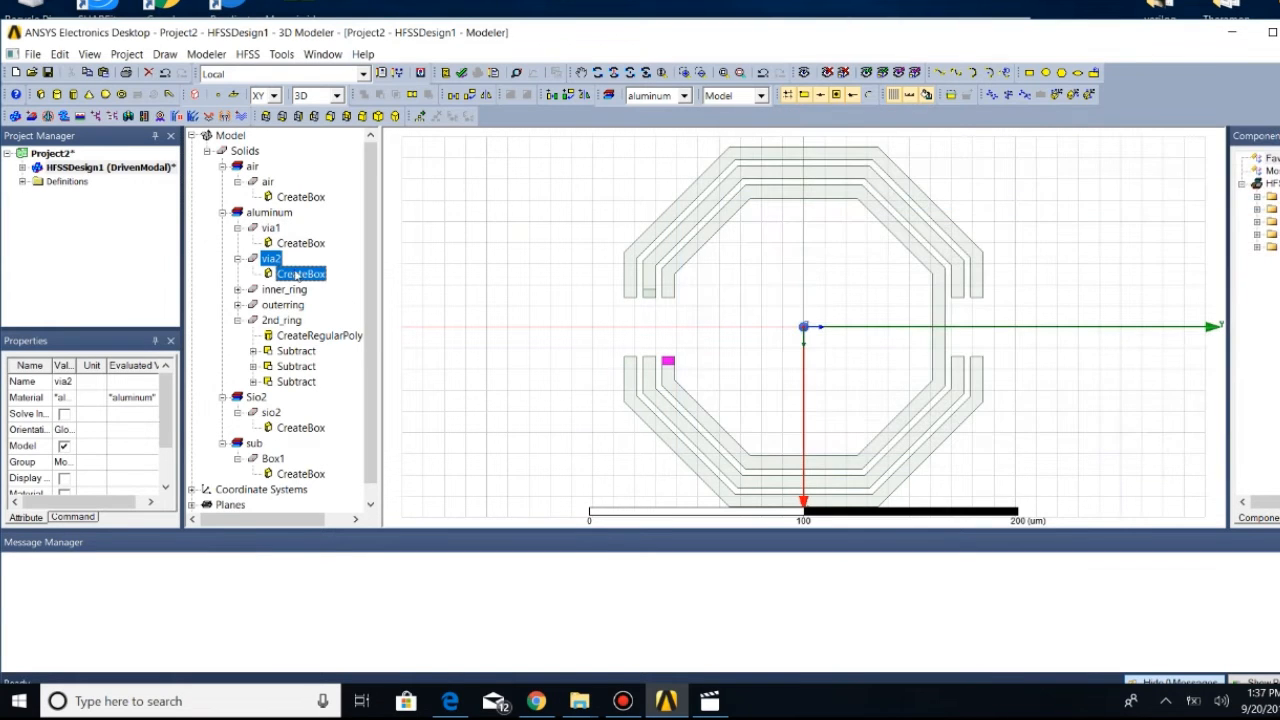
Set the Z size of via1 to -0.1 um in its CreateBox properties
{"action": "left_click", "coordinate": [290, 242]}
{"action": "right_click", "coordinate": [296, 244]}
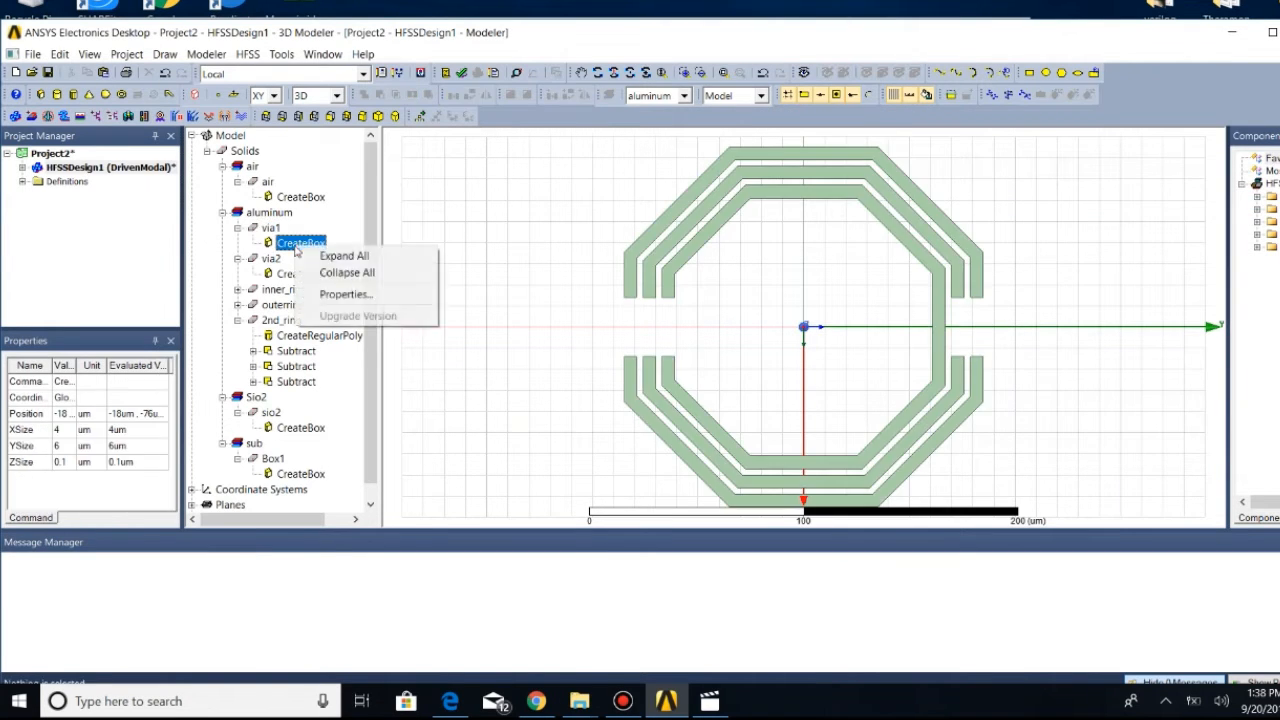
{"action": "left_click", "coordinate": [338, 295]}
{"action": "left_click", "coordinate": [785, 283]}
{"action": "left_click", "coordinate": [785, 283]}
{"action": "left_click", "coordinate": [801, 282]}
{"action": "left_click", "coordinate": [785, 281]}
{"action": "type", "text": "-0.1"}
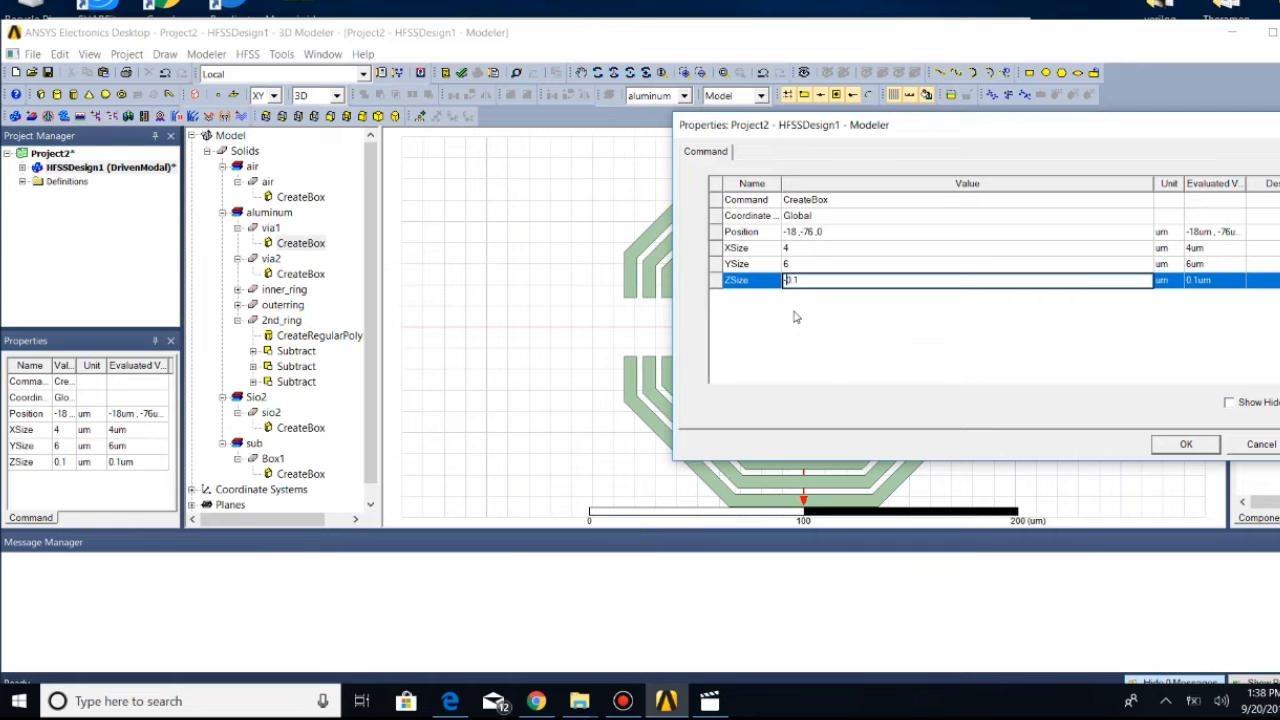
{"action": "left_click", "coordinate": [1201, 445]}
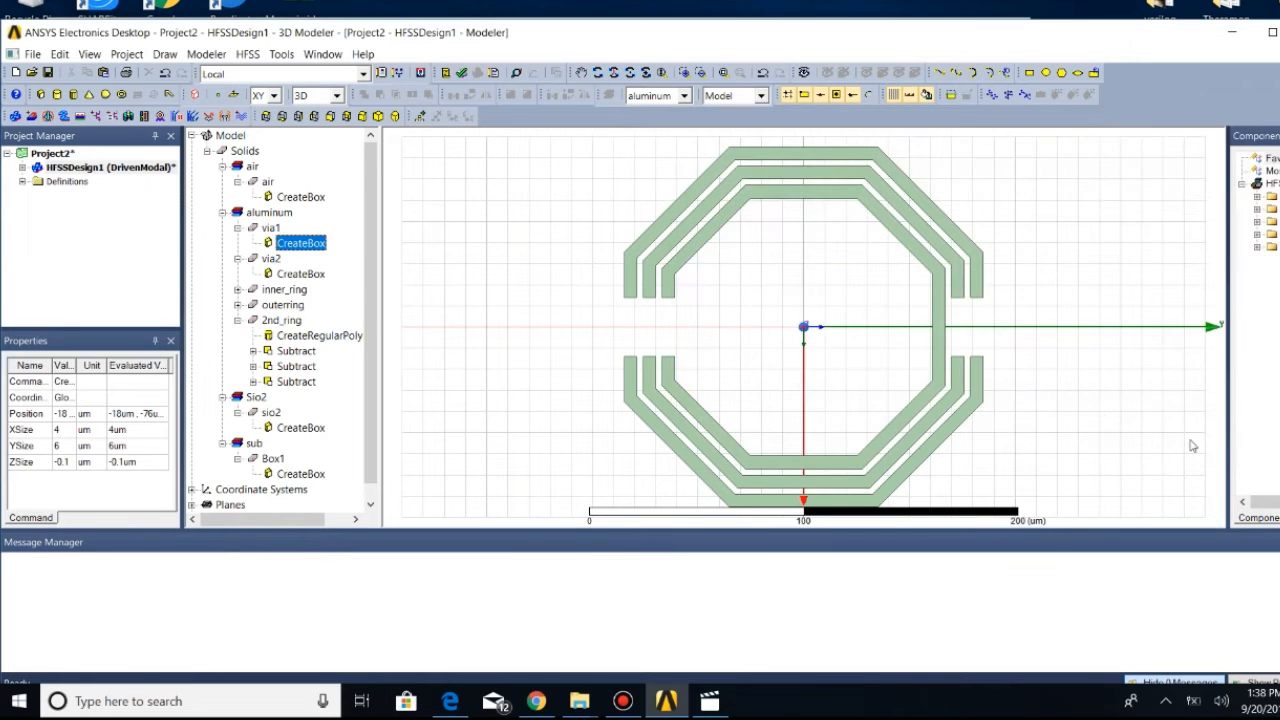
Examine from an oblique close-up how via1 sits against the cut end of 2nd_ring, and return to the fitted top view
{"action": "left_click", "coordinate": [270, 228]}
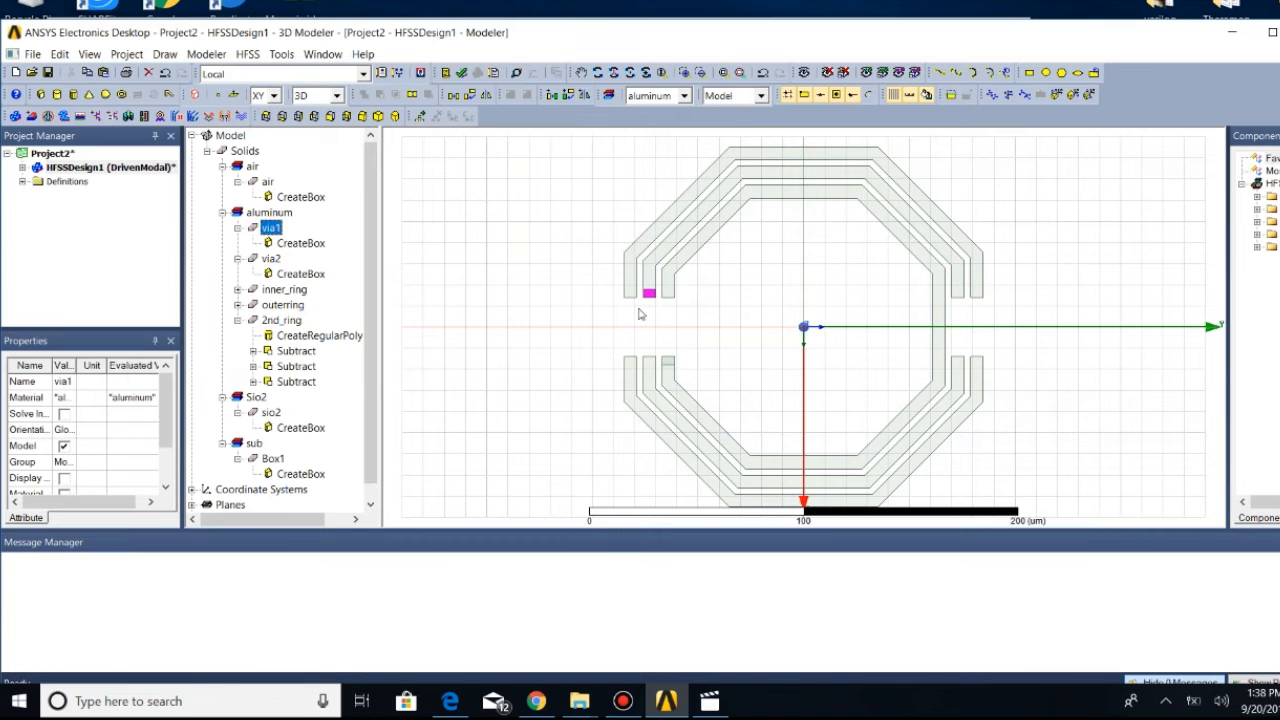
{"action": "left_click", "coordinate": [646, 72]}
{"action": "left_click_drag", "start_coordinate": [606, 314], "coordinate": [651, 318]}
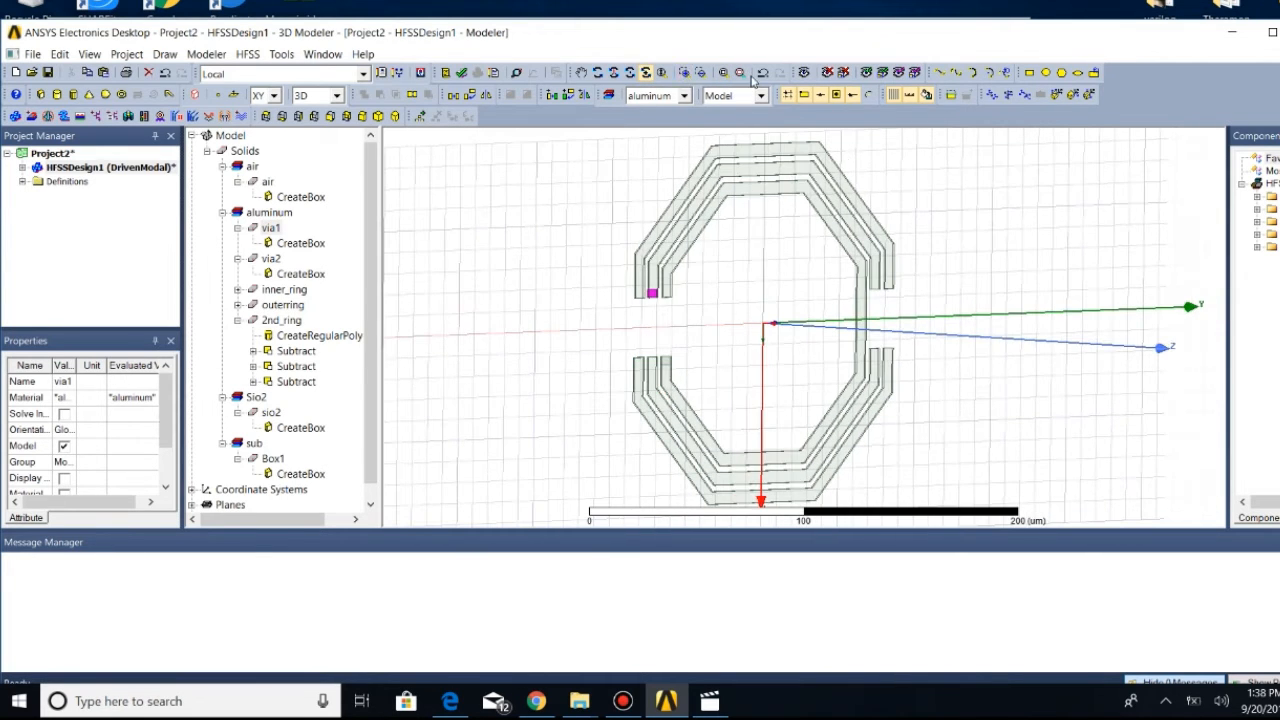
{"action": "scroll", "coordinate": [651, 289], "scroll_direction": "up", "scroll_amount": 5}
{"action": "scroll", "coordinate": [651, 289], "scroll_direction": "up", "scroll_amount": 8}
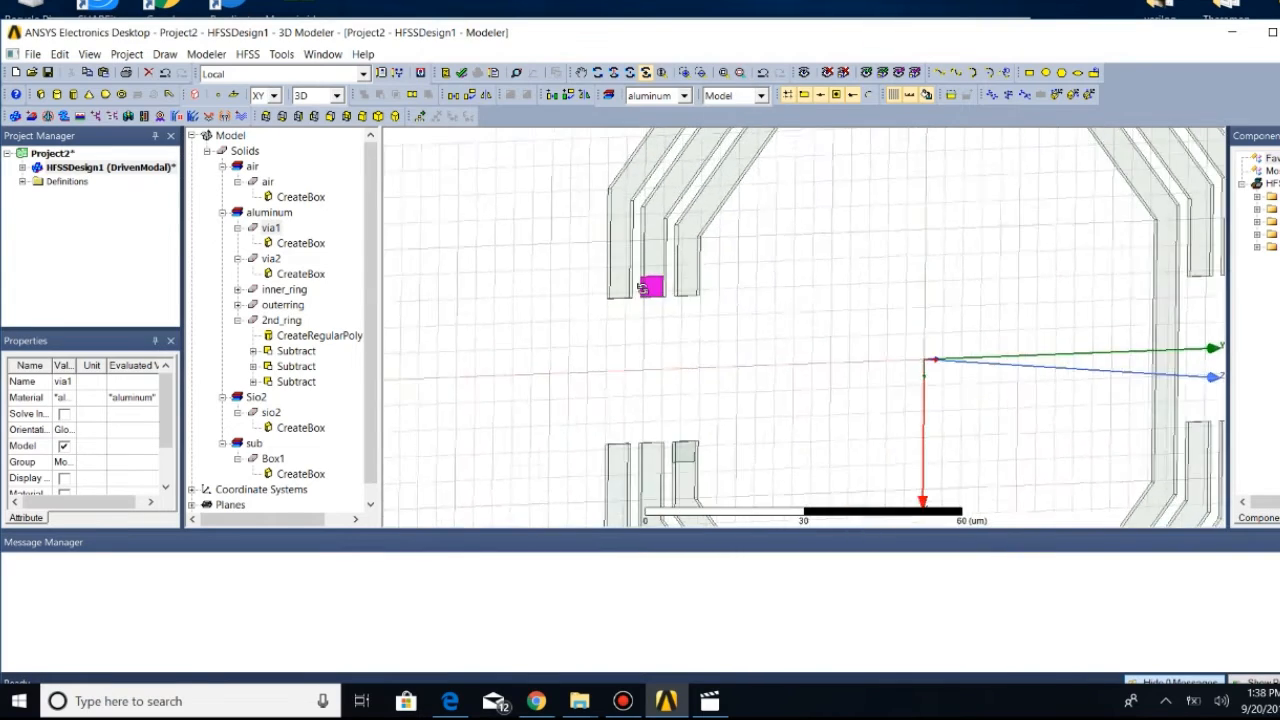
{"action": "scroll", "coordinate": [642, 287], "scroll_direction": "up", "scroll_amount": 6}
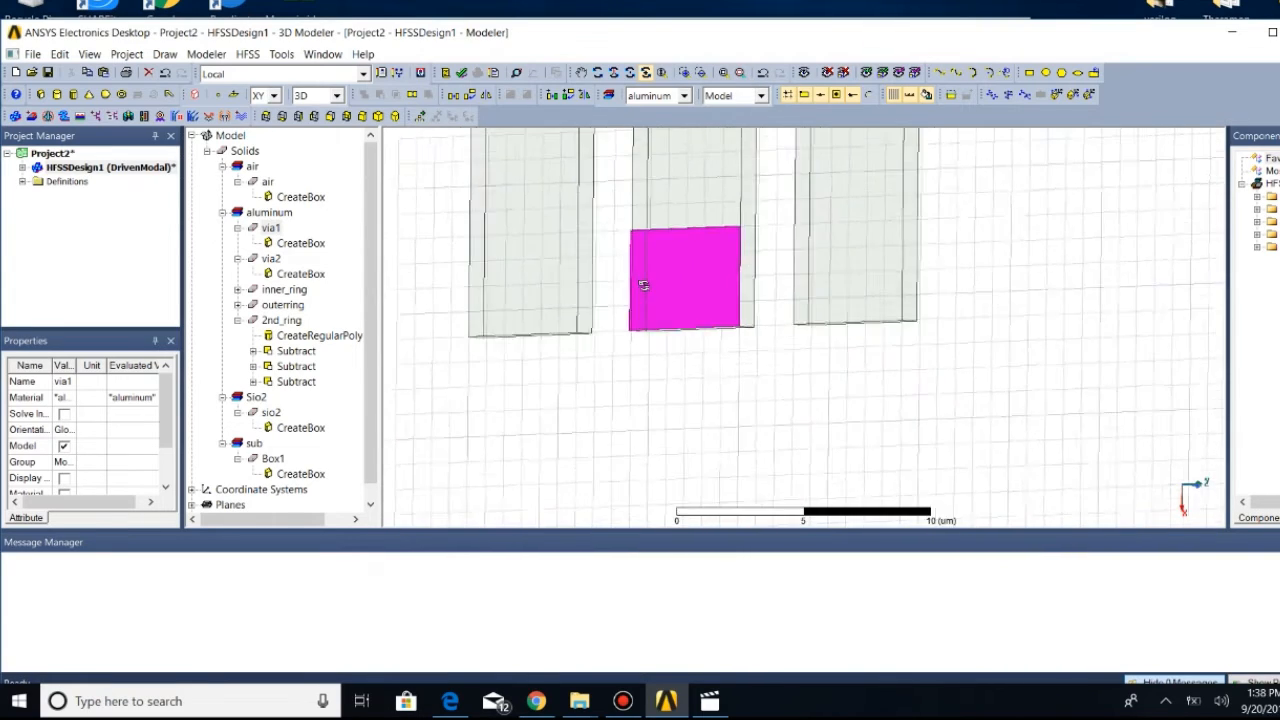
{"action": "left_click_drag", "start_coordinate": [601, 180], "coordinate": [612, 184]}
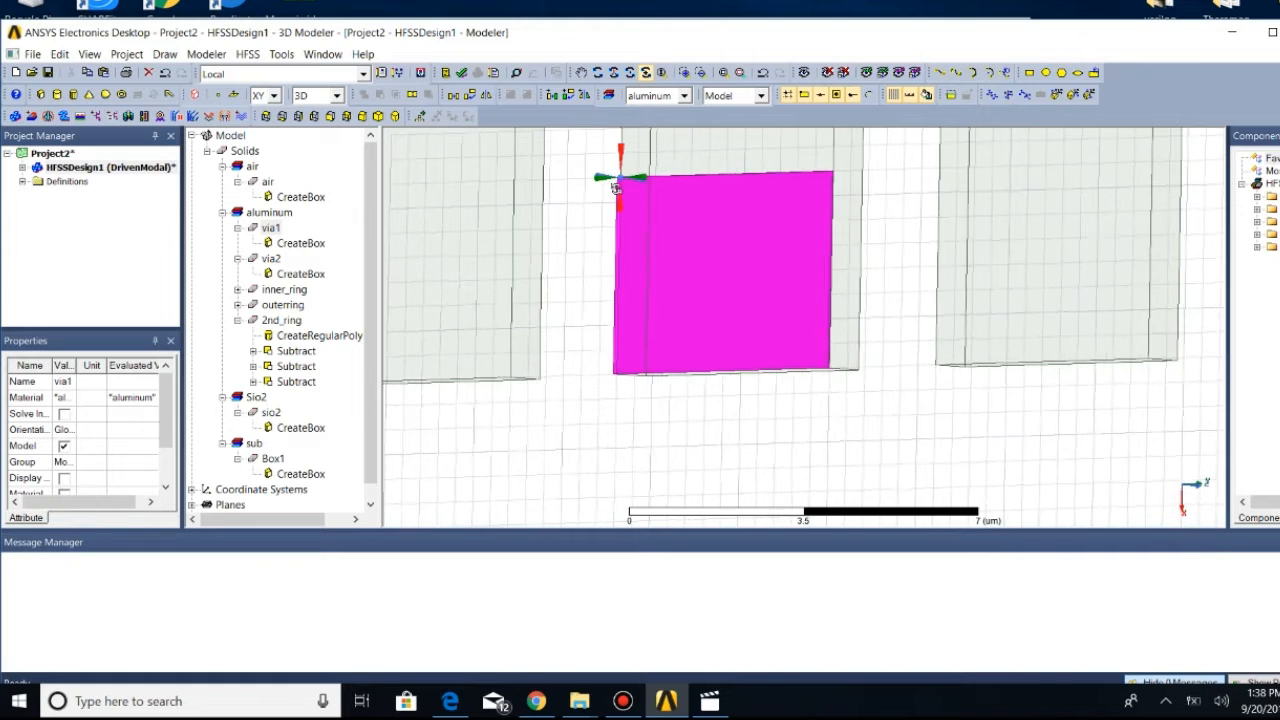
{"action": "left_click_drag", "start_coordinate": [582, 264], "coordinate": [619, 160]}
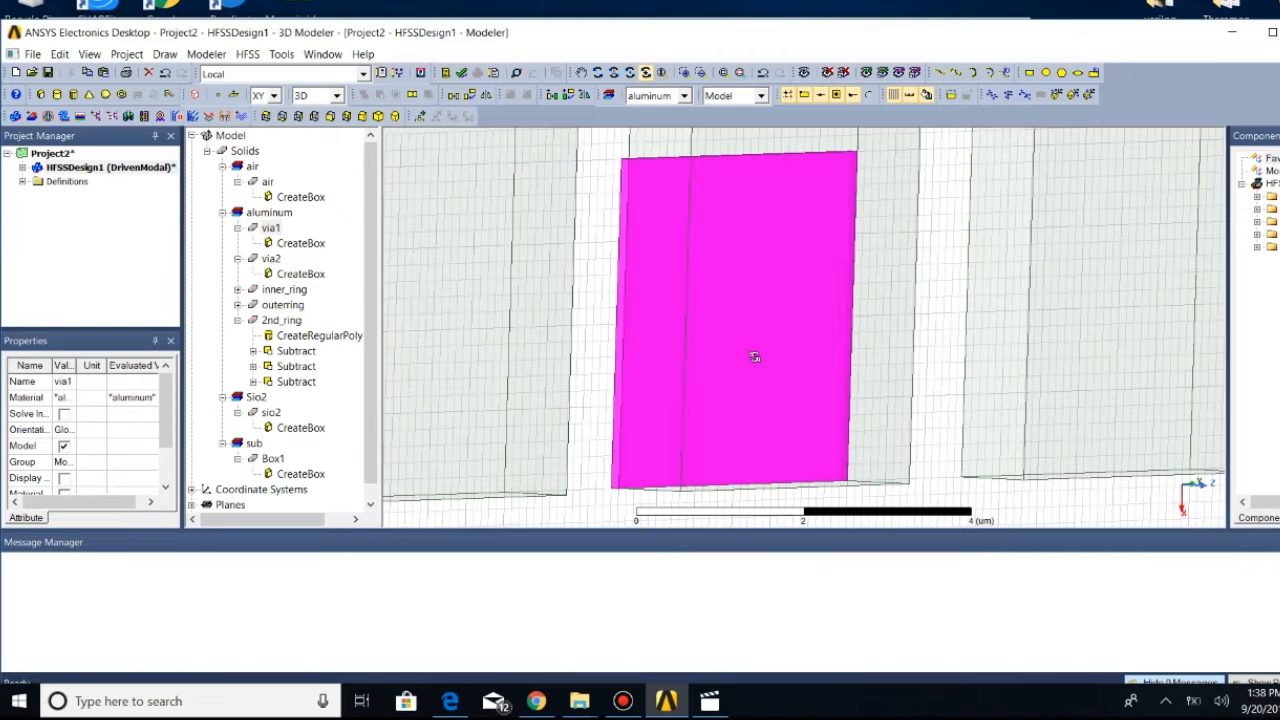
{"action": "scroll", "coordinate": [754, 357], "scroll_direction": "down", "scroll_amount": 2}
{"action": "scroll", "coordinate": [646, 212], "scroll_direction": "up", "scroll_amount": 1}
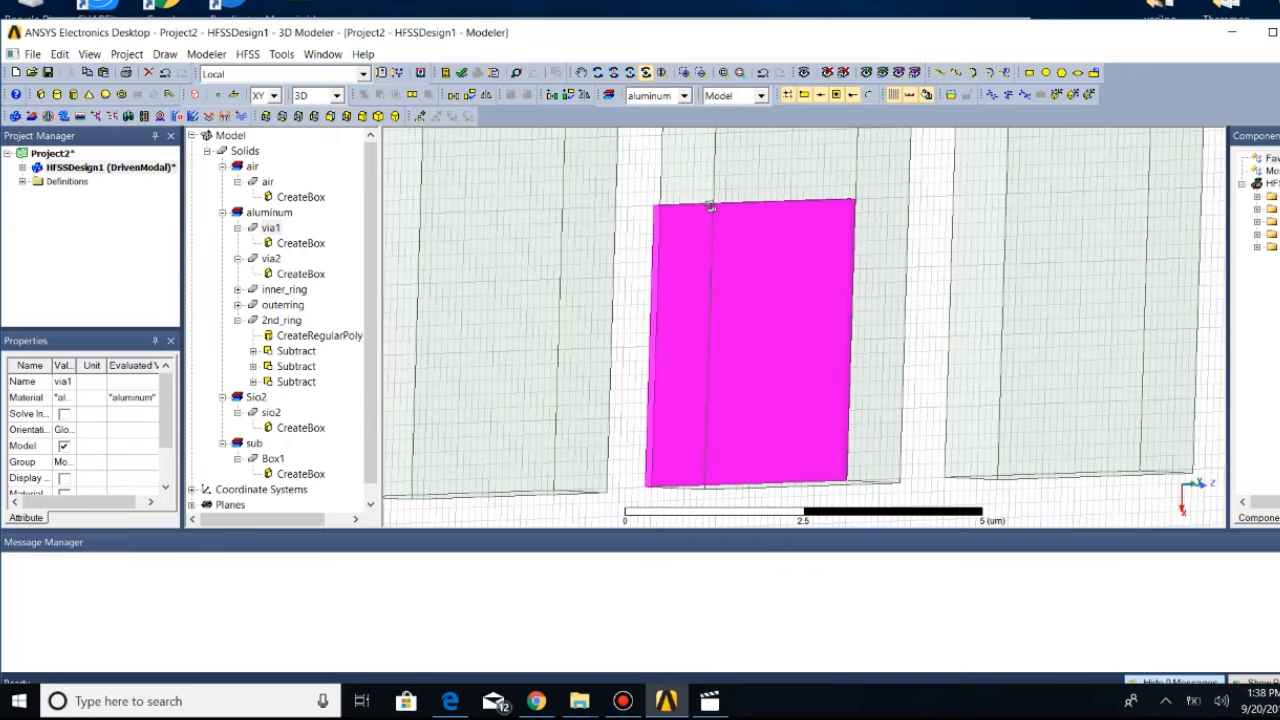
{"action": "left_click", "coordinate": [724, 73]}
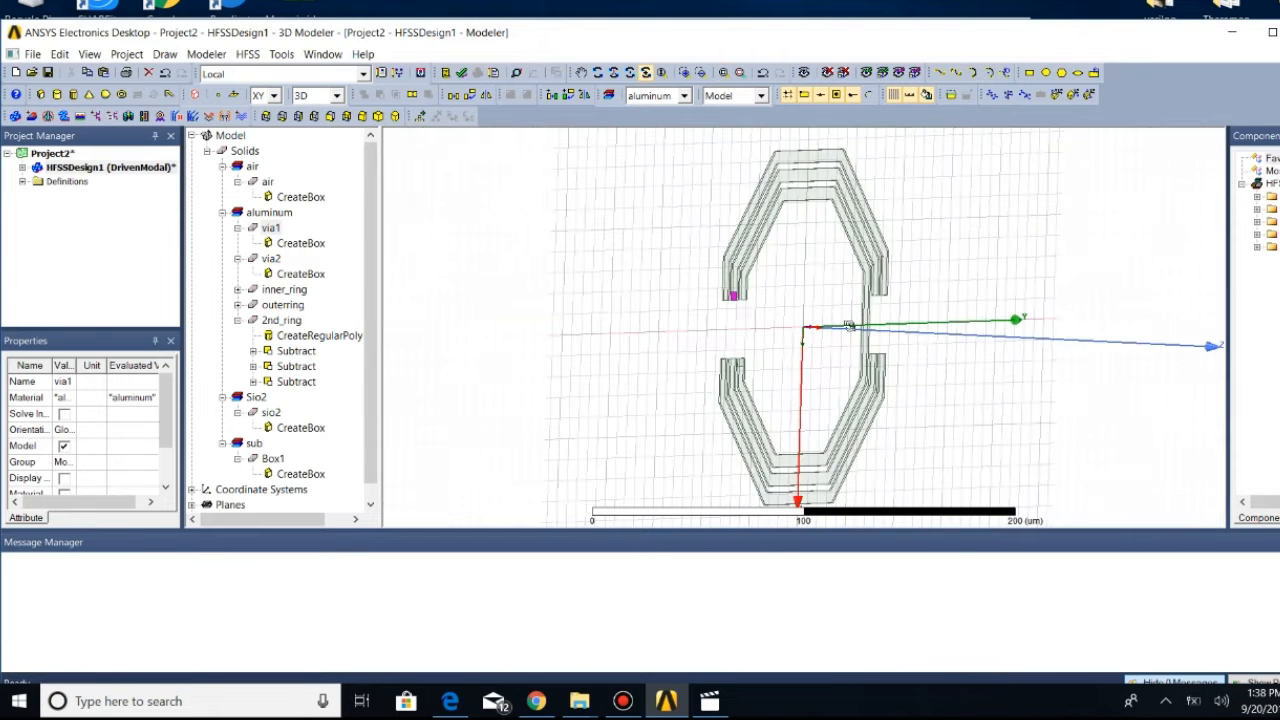
{"action": "left_click_drag", "start_coordinate": [757, 329], "coordinate": [680, 331]}
{"action": "left_click_drag", "start_coordinate": [875, 330], "coordinate": [872, 330]}
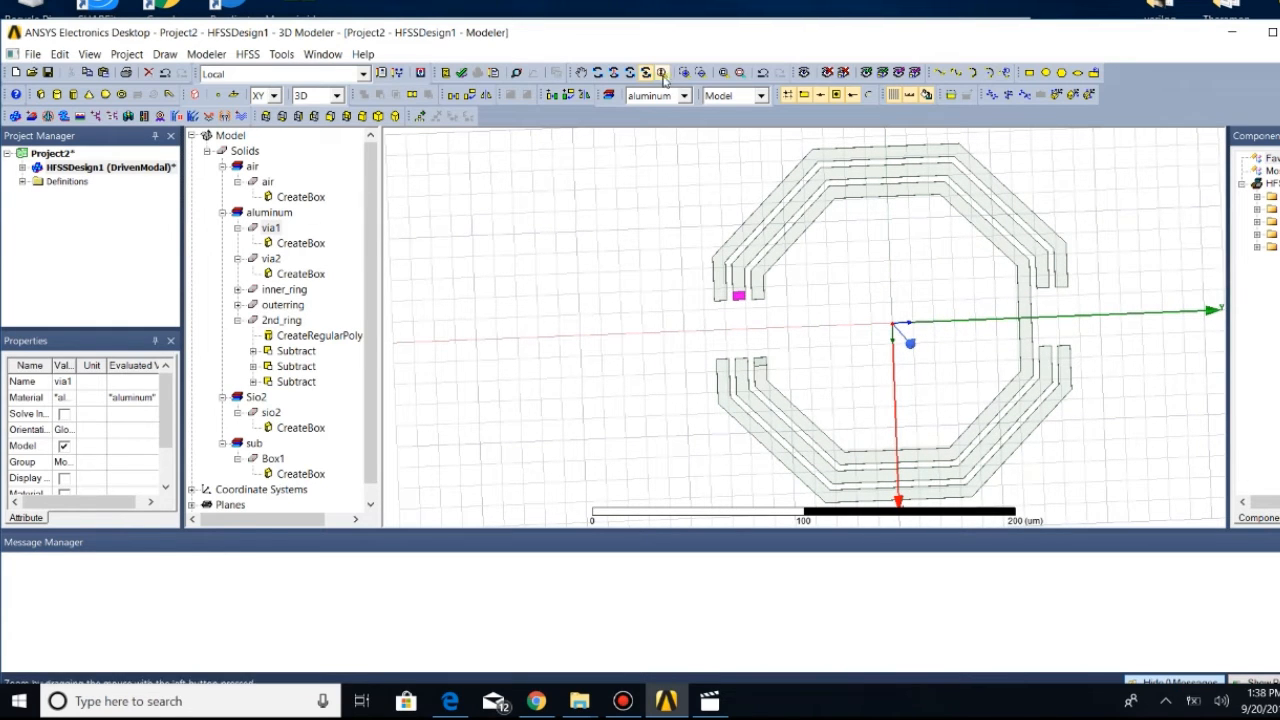
{"action": "left_click", "coordinate": [267, 117]}
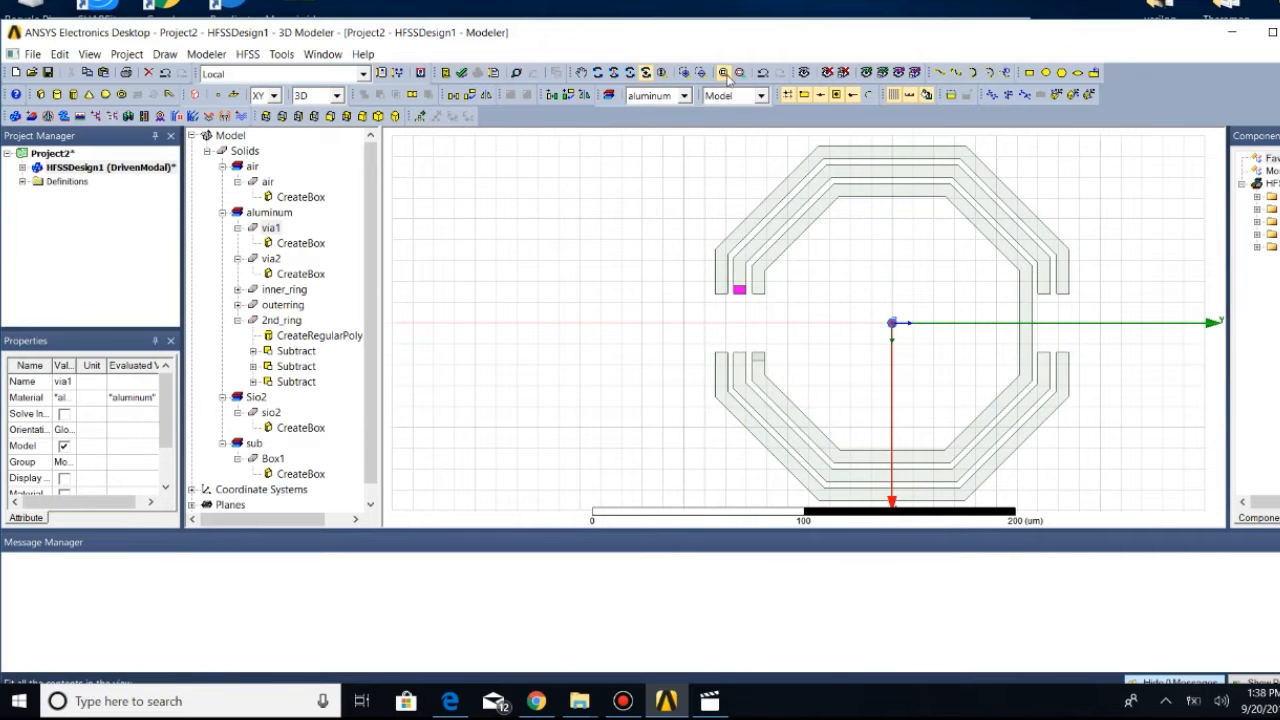
{"action": "left_click", "coordinate": [727, 77]}
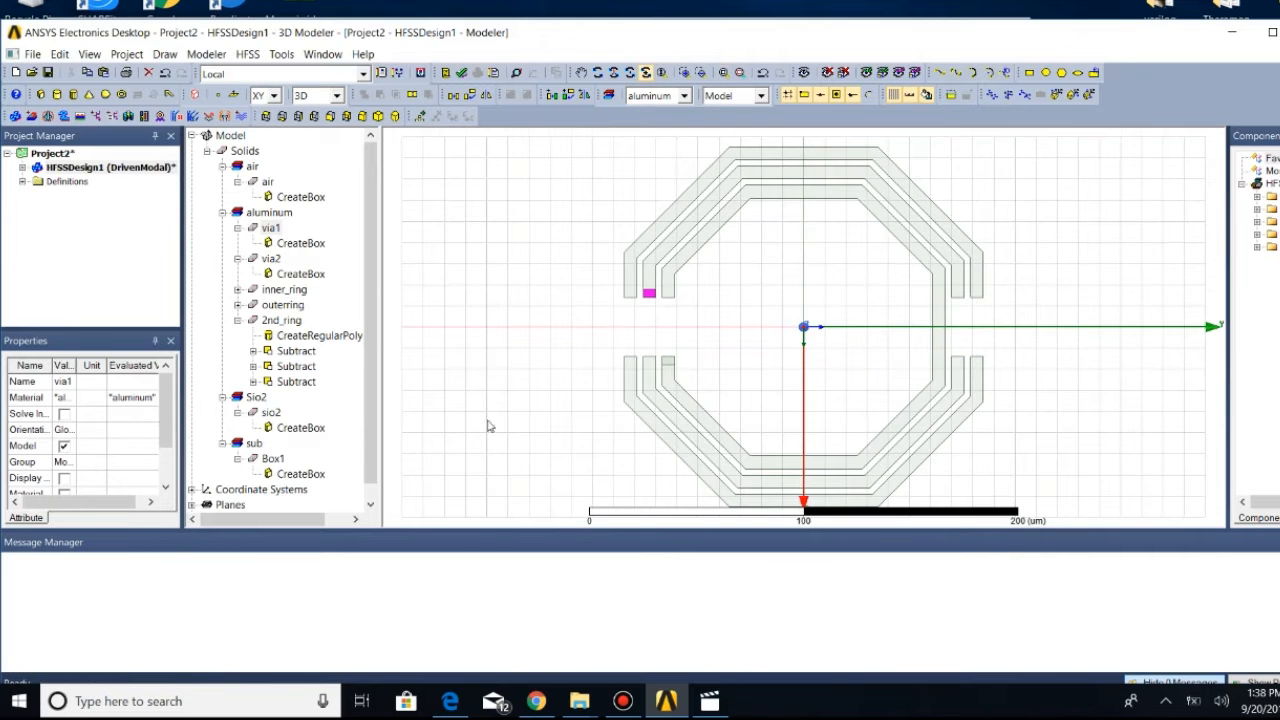
Draw a flat box about 5.3 by 6 um on outerring's cut end at the negative X, positive Y side
{"action": "left_click", "coordinate": [165, 55]}
{"action": "left_click", "coordinate": [200, 219]}
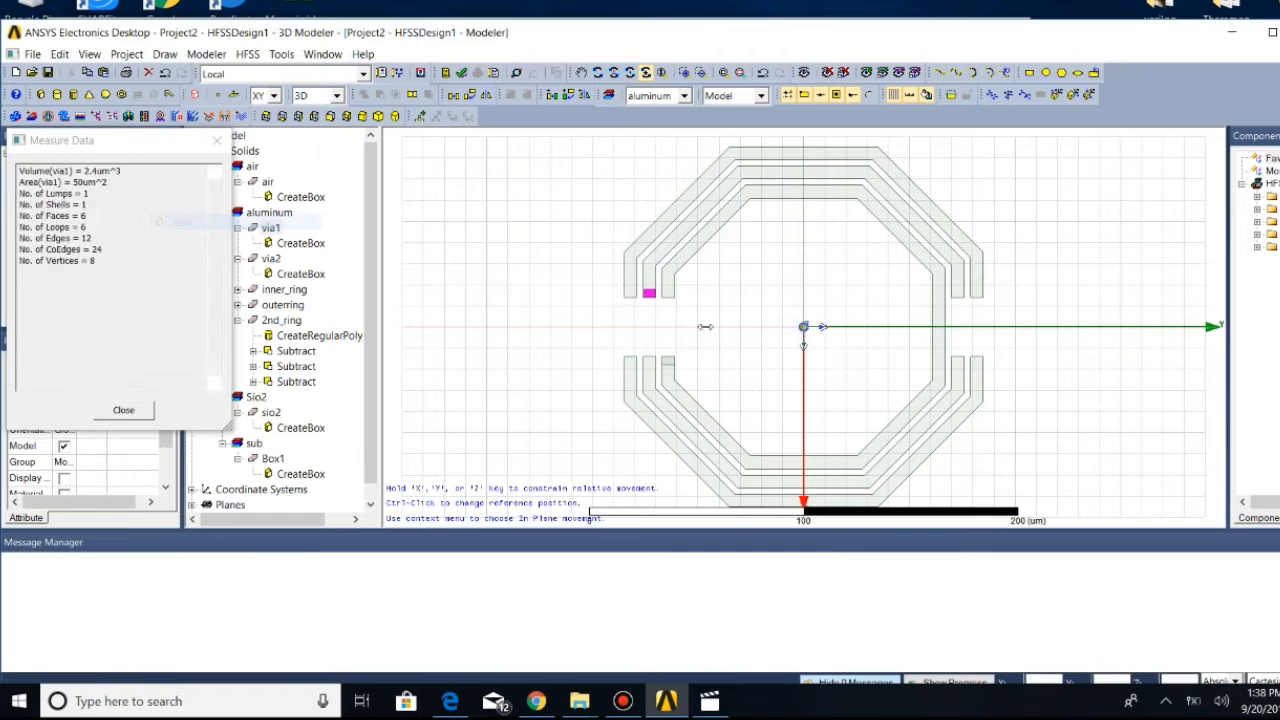
{"action": "scroll", "coordinate": [957, 314], "scroll_direction": "up", "scroll_amount": 4}
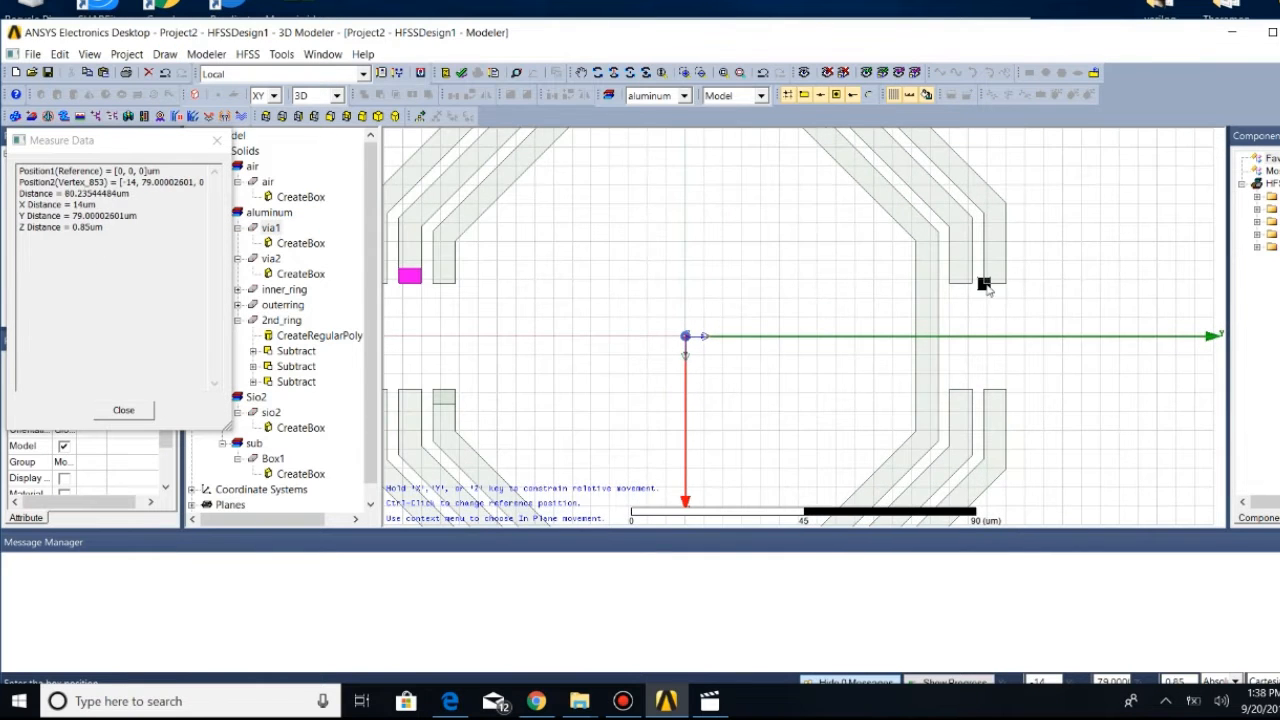
{"action": "left_click", "coordinate": [984, 285]}
{"action": "left_click", "coordinate": [1007, 264]}
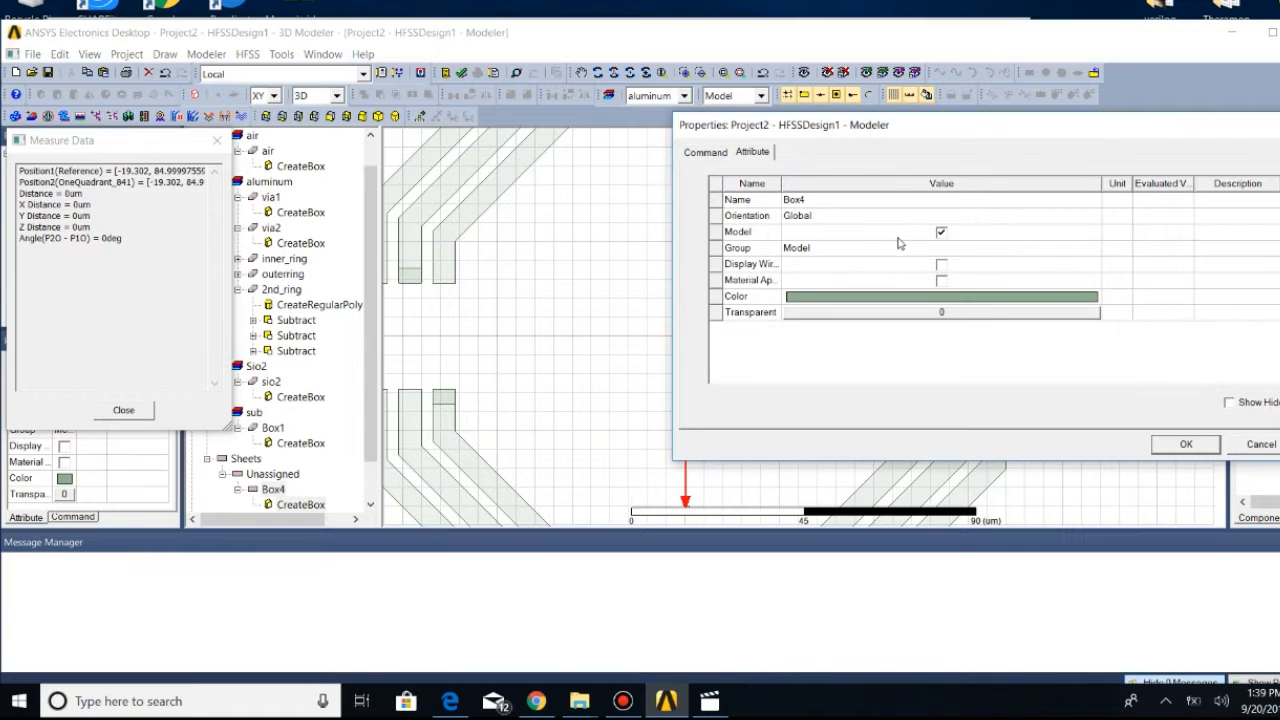
{"action": "left_click", "coordinate": [706, 152]}
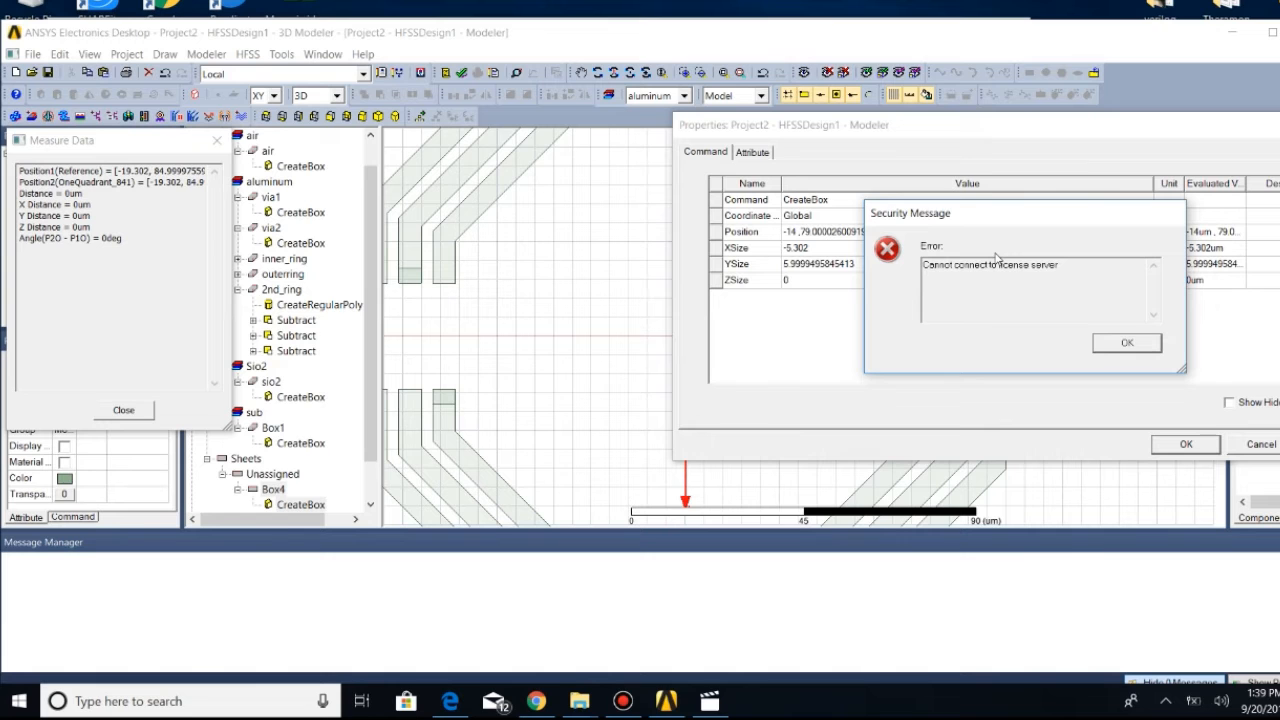
{"action": "left_click", "coordinate": [1127, 344]}
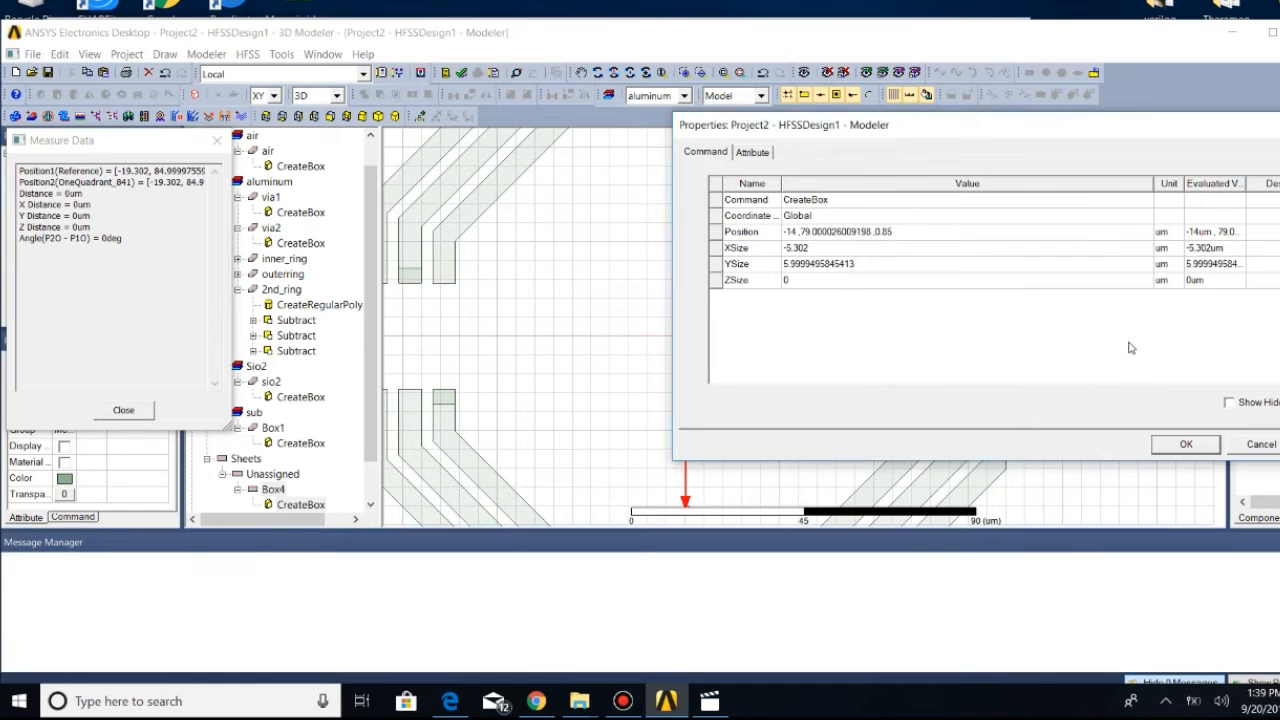
{"action": "left_click_drag", "start_coordinate": [1119, 133], "coordinate": [659, 128]}
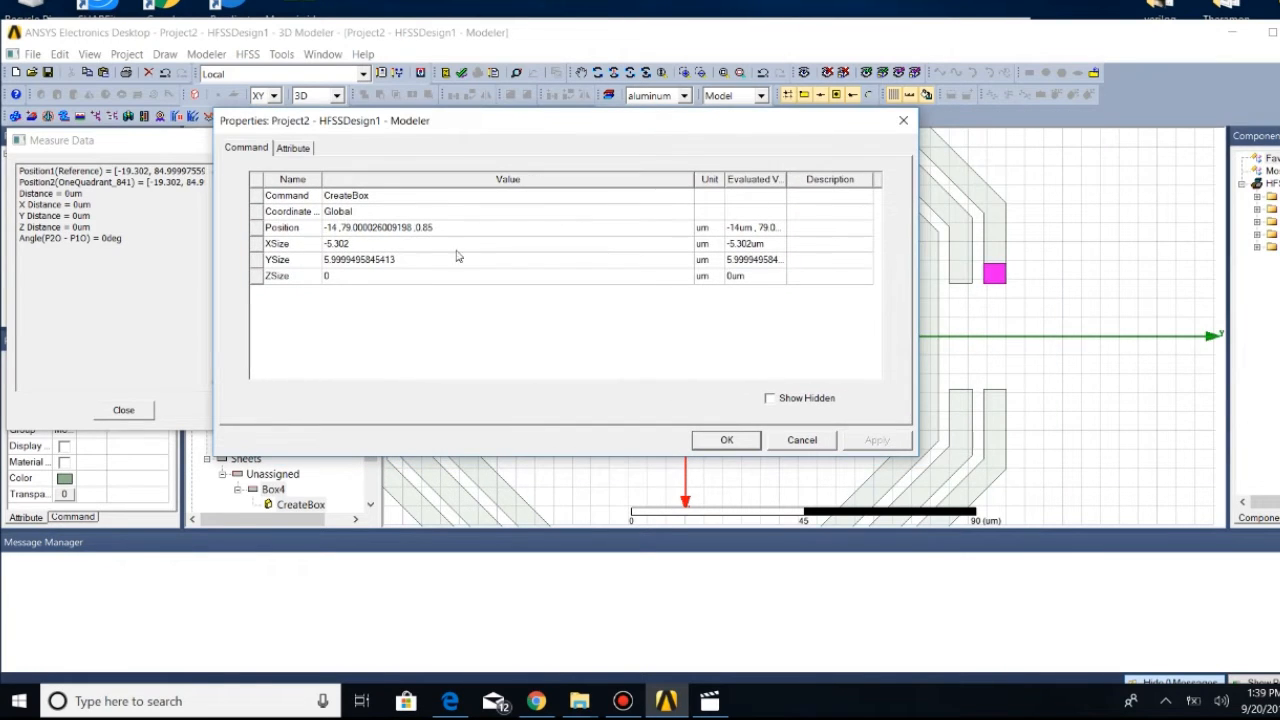
{"action": "left_click", "coordinate": [1167, 704]}
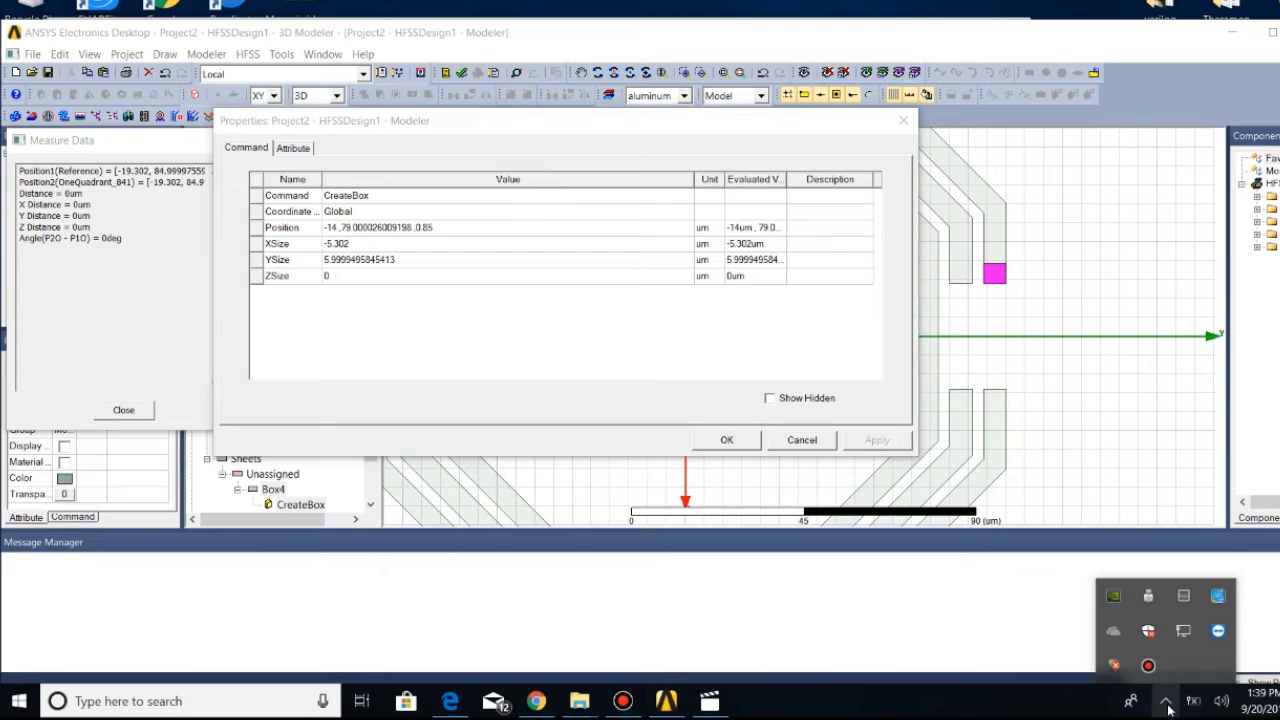
{"action": "left_click", "coordinate": [1167, 704]}
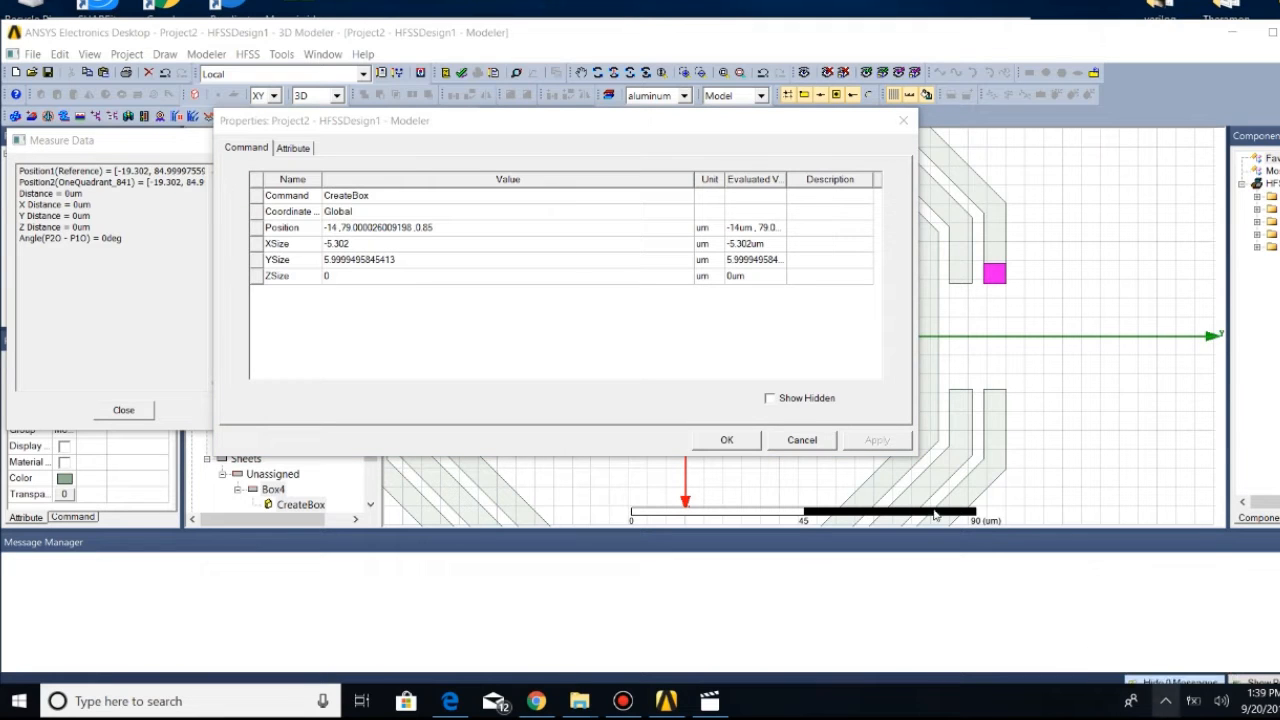
Set the position of the new outerring box to -14, 79, 0 um
{"action": "left_click", "coordinate": [409, 236]}
{"action": "left_click", "coordinate": [412, 230]}
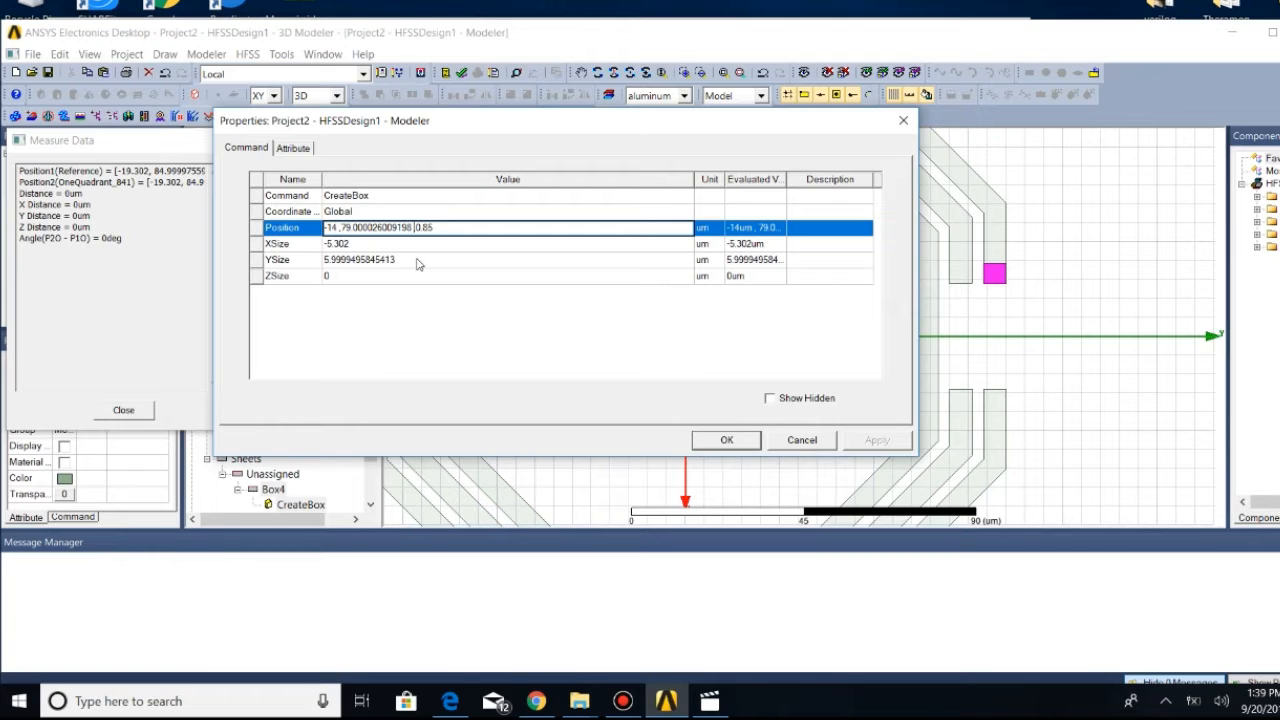
{"action": "key", "text": "BackSpace"}
{"action": "key", "text": "BackSpace"}
{"action": "key", "text": "BackSpace"}
{"action": "key", "text": "BackSpace"}
{"action": "key", "text": "BackSpace"}
{"action": "key", "text": "BackSpace"}
{"action": "key", "text": "BackSpace"}
{"action": "key", "text": "BackSpace"}
{"action": "key", "text": "BackSpace"}
{"action": "key", "text": "BackSpace"}
{"action": "key", "text": "BackSpace"}
{"action": "key", "text": "BackSpace"}
{"action": "key", "text": "BackSpace"}
{"action": "key", "text": "Right"}
Set the outerring box's X size to -4 um and Y size to 6 um
{"action": "left_click", "coordinate": [415, 245]}
{"action": "key", "text": "BackSpace"}
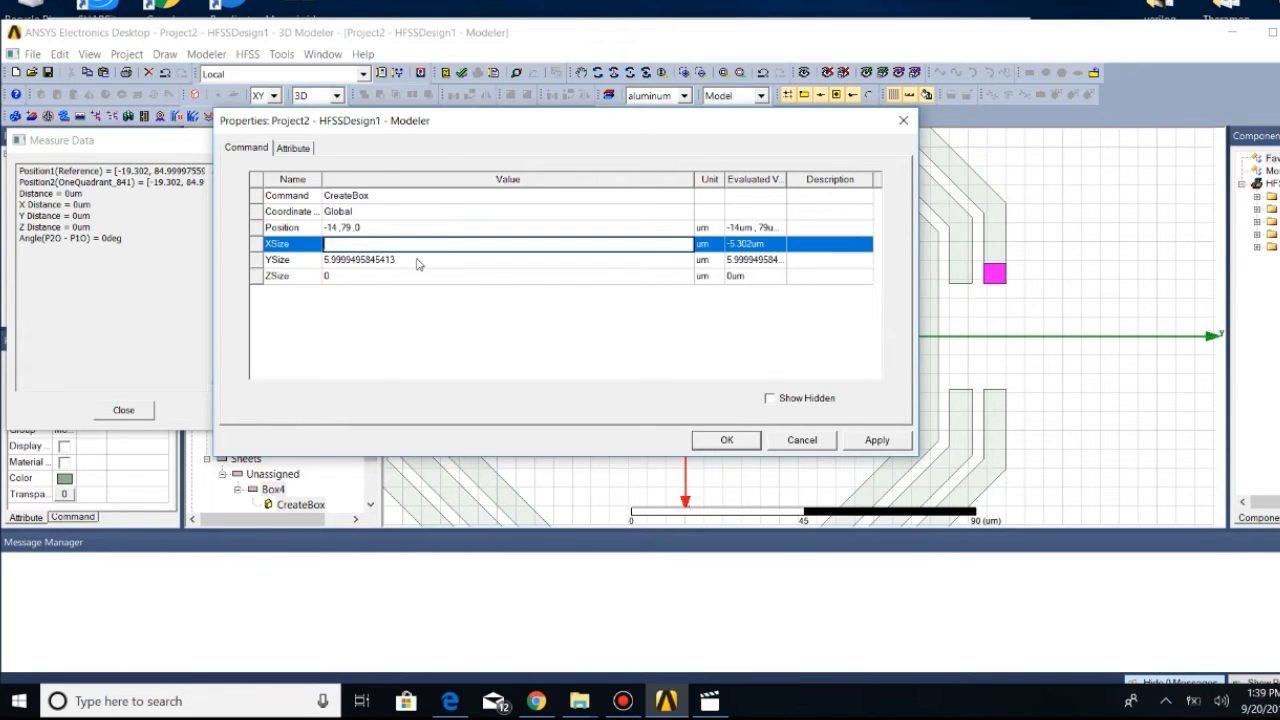
{"action": "type", "text": "-4"}
{"action": "left_click", "coordinate": [418, 259]}
{"action": "key", "text": "BackSpace"}
{"action": "type", "text": "6"}
{"action": "left_click", "coordinate": [721, 441]}
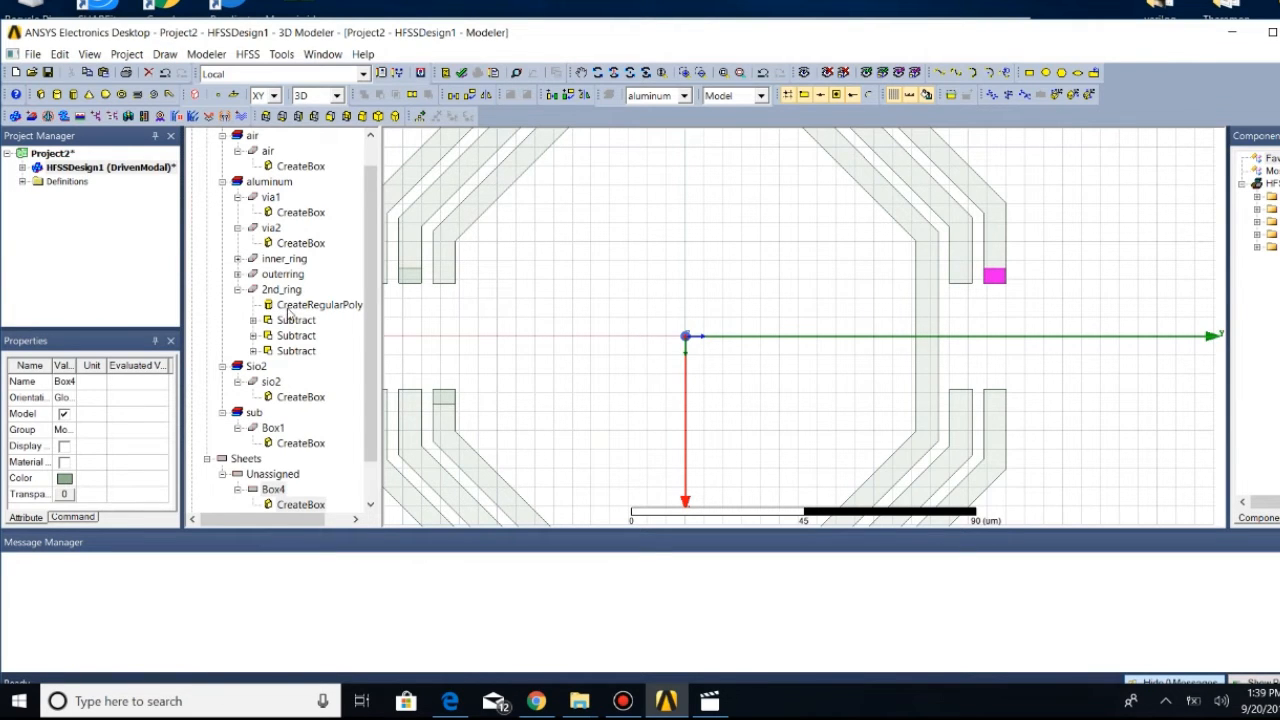
Set the Z size of Box4 on outerring to -0.1 um in its CreateBox properties
{"action": "left_click", "coordinate": [271, 428]}
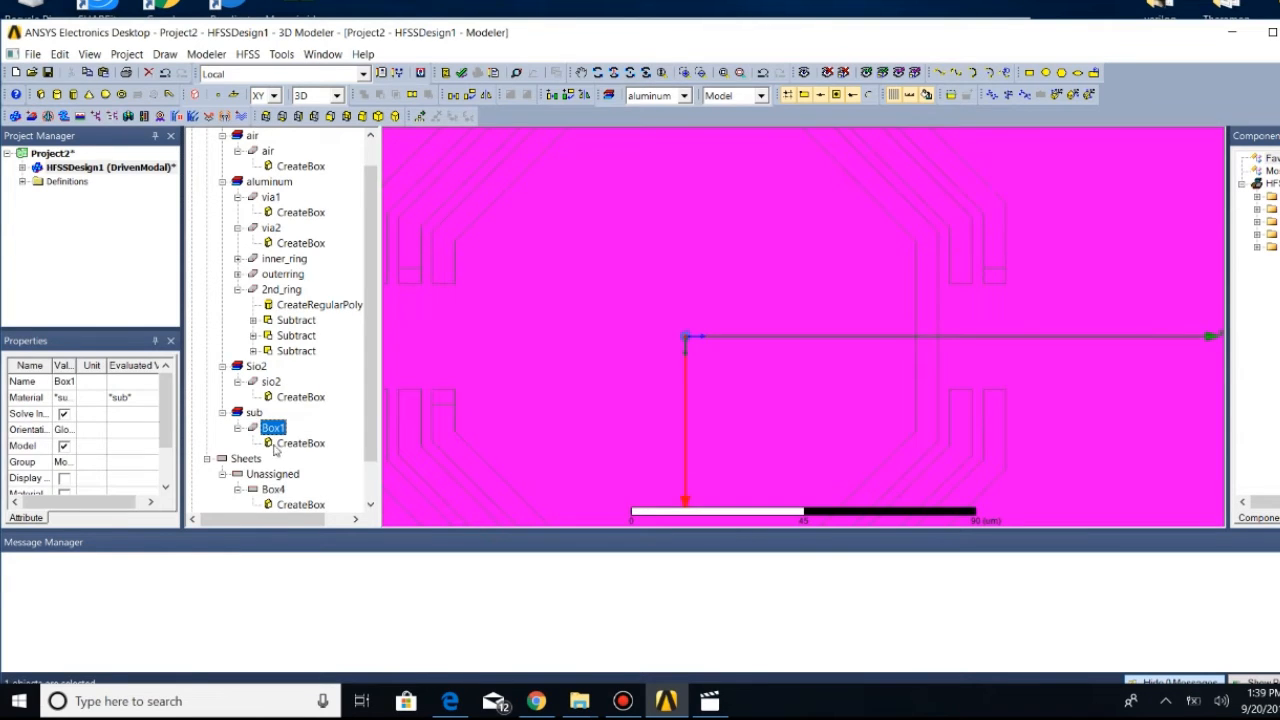
{"action": "scroll", "coordinate": [282, 451], "scroll_direction": "down", "scroll_amount": 1}
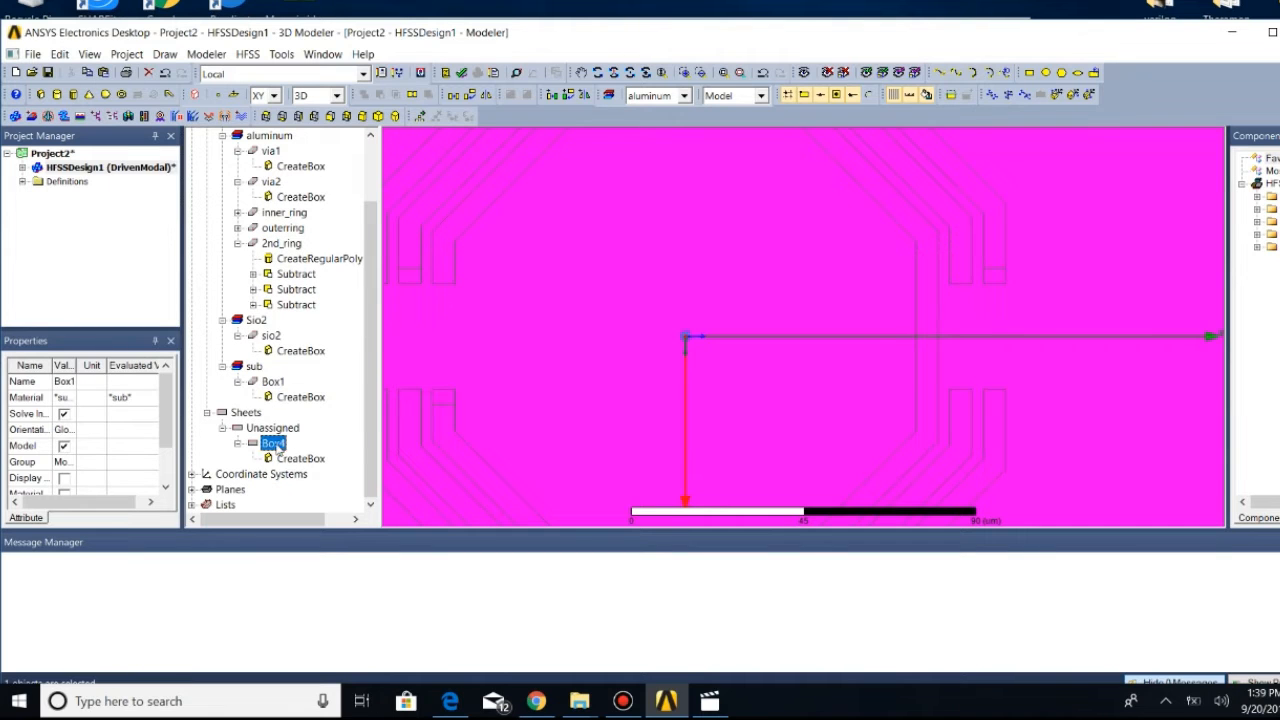
{"action": "left_click", "coordinate": [280, 445]}
{"action": "left_click", "coordinate": [290, 459]}
{"action": "right_click", "coordinate": [290, 459]}
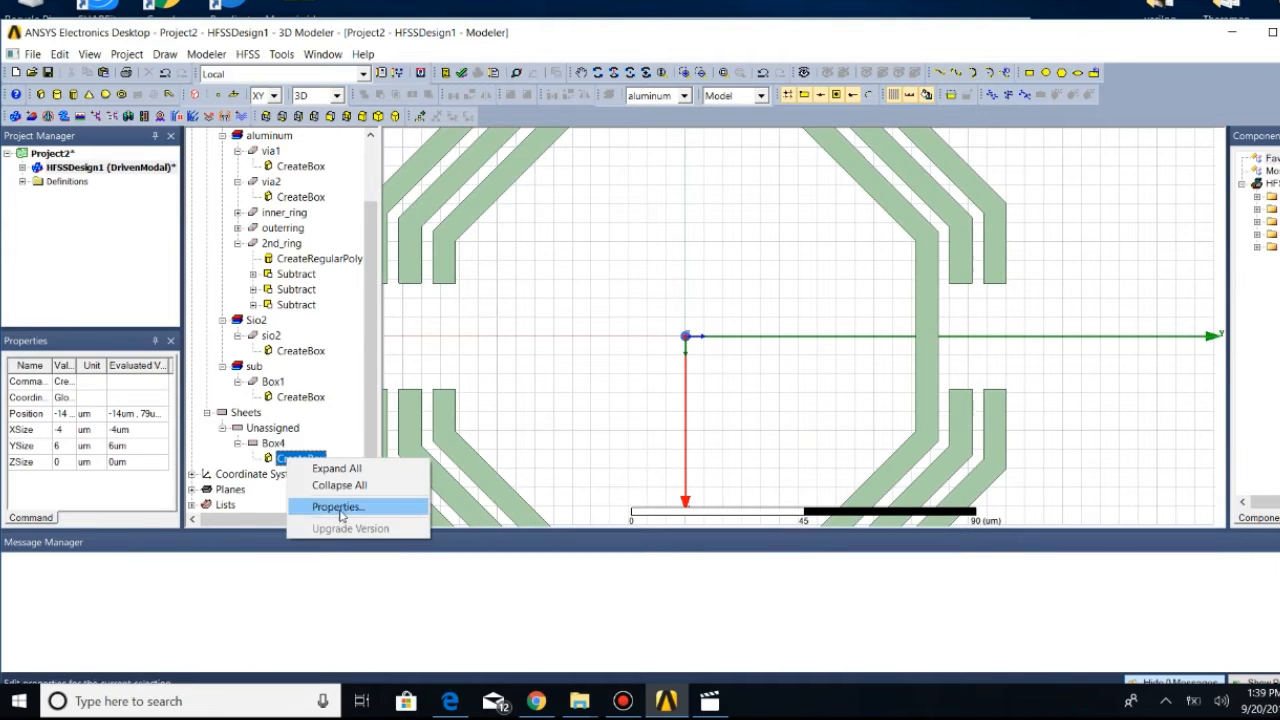
{"action": "left_click", "coordinate": [338, 507]}
{"action": "left_click", "coordinate": [362, 279]}
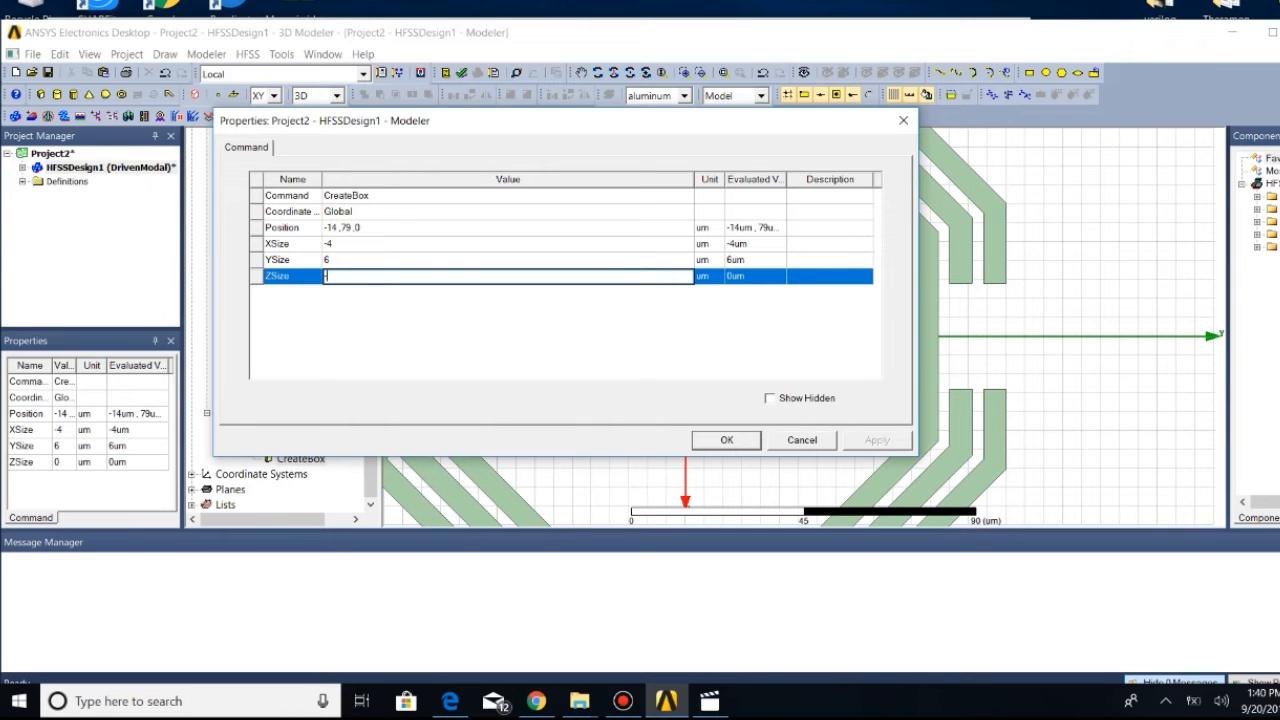
{"action": "left_click", "coordinate": [727, 440]}
{"action": "right_click", "coordinate": [310, 247]}
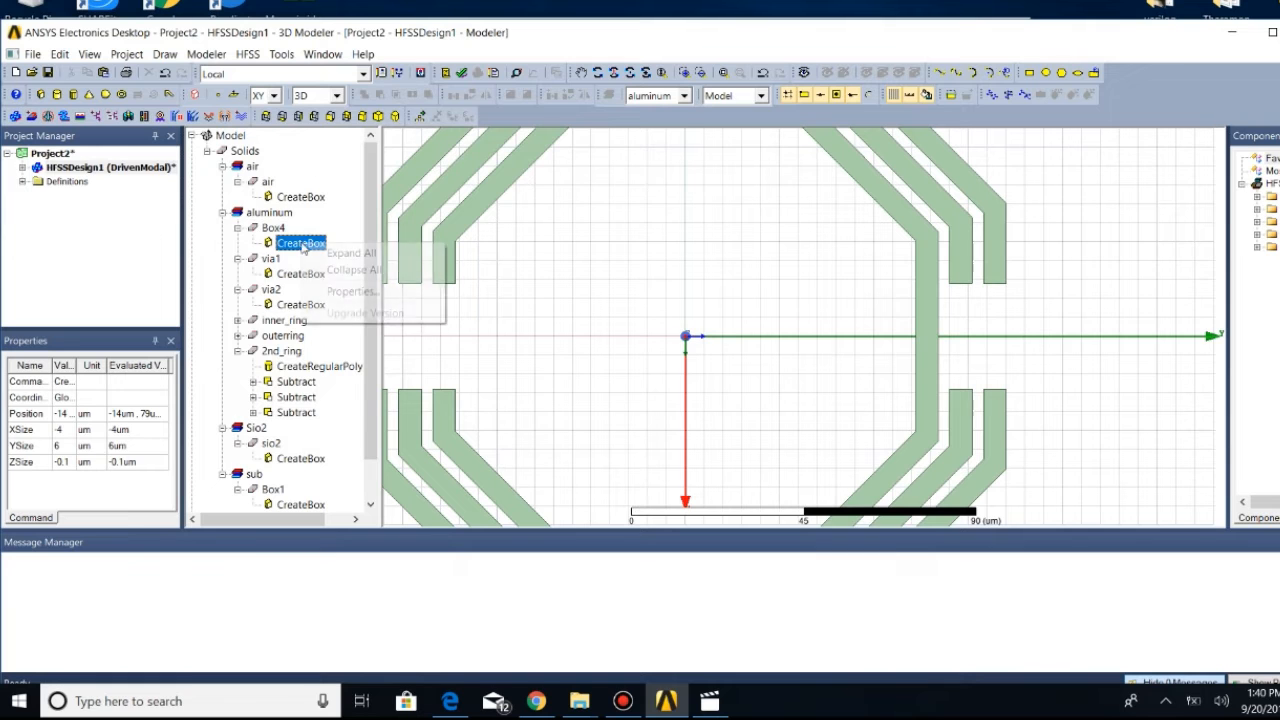
{"action": "left_click", "coordinate": [338, 292]}
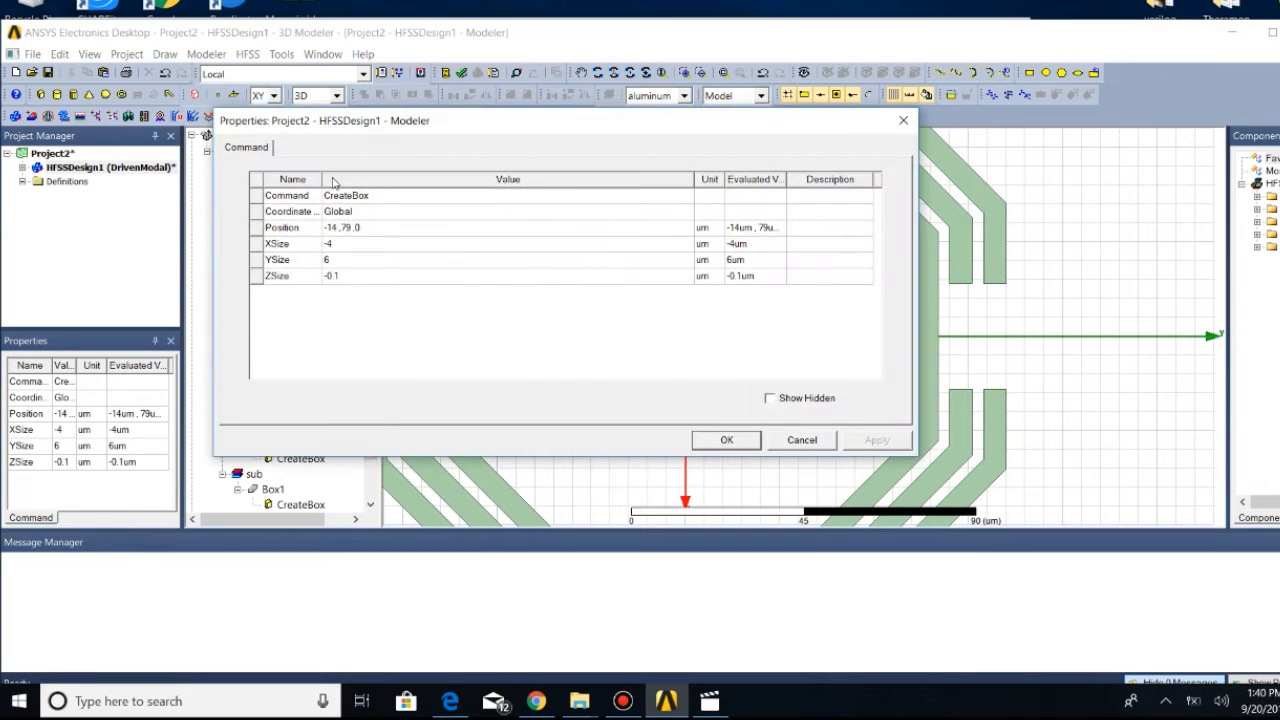
{"action": "left_click", "coordinate": [360, 199]}
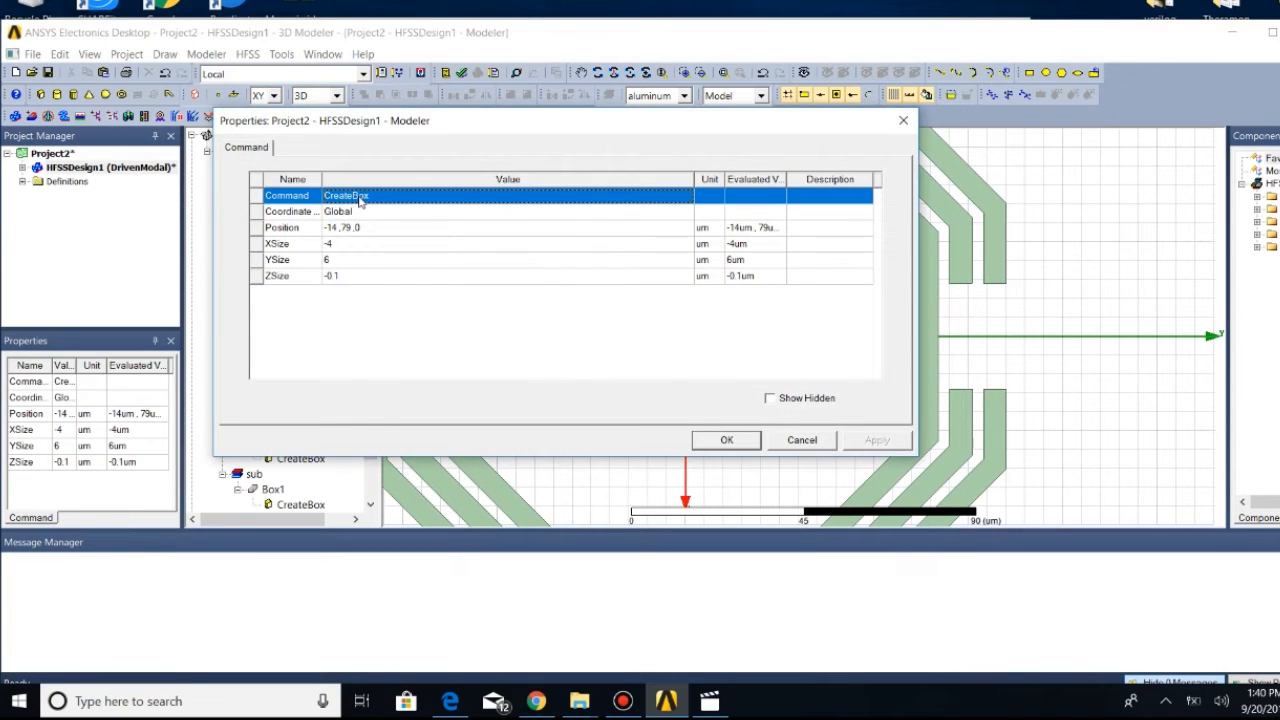
{"action": "left_click", "coordinate": [810, 447]}
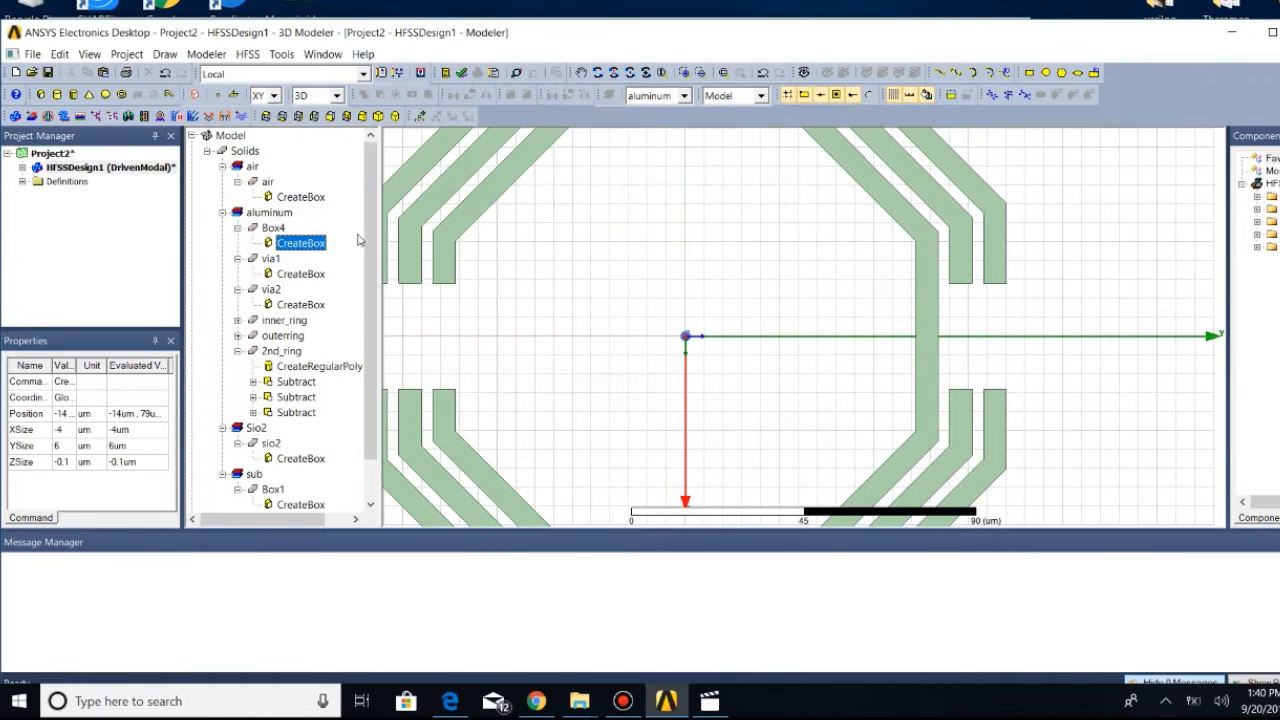
Rename Box4, at the cut end of outerring, as via3
{"action": "left_click", "coordinate": [274, 229]}
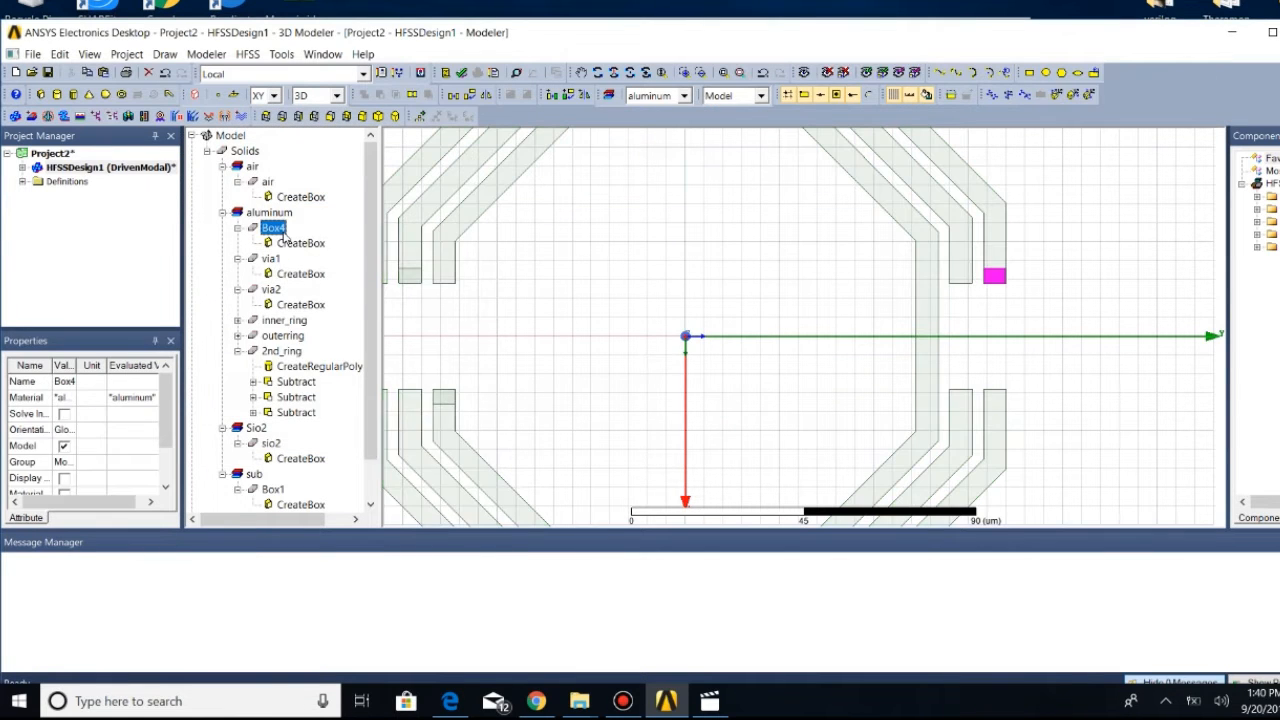
{"action": "right_click", "coordinate": [280, 231]}
{"action": "left_click", "coordinate": [330, 374]}
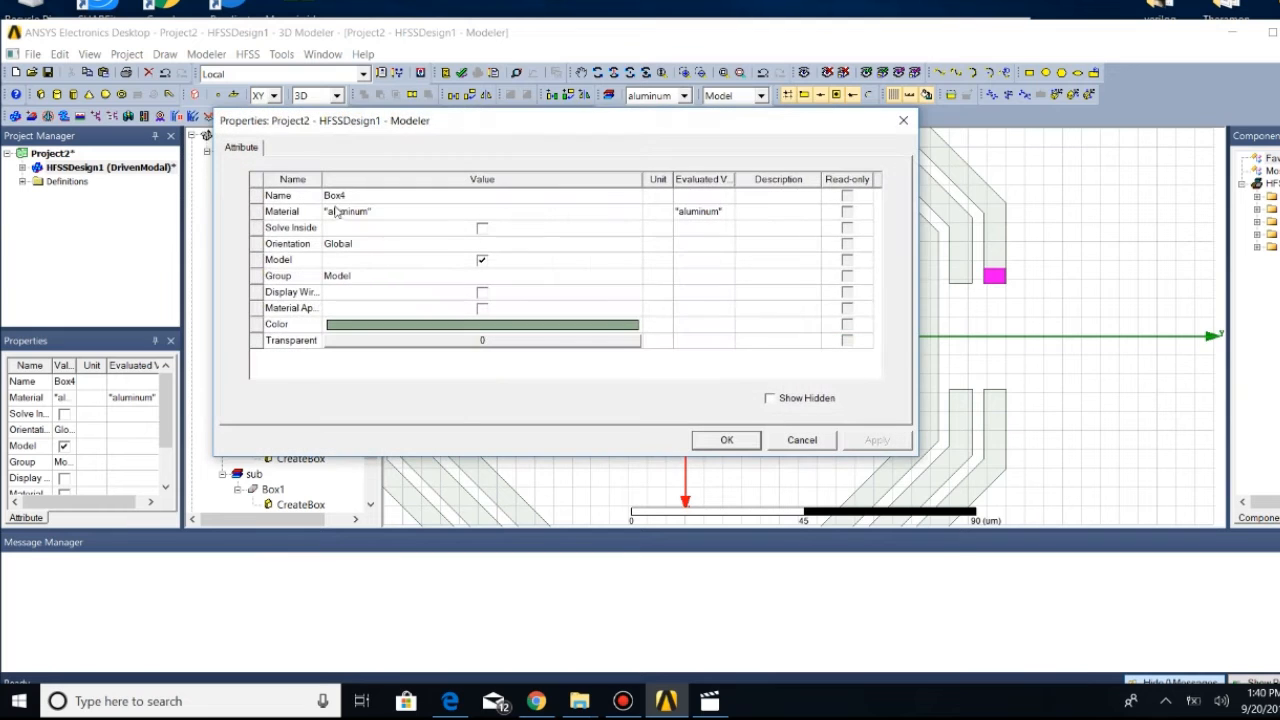
{"action": "left_click", "coordinate": [334, 197]}
{"action": "key", "text": "BackSpace"}
{"action": "type", "text": "via3"}
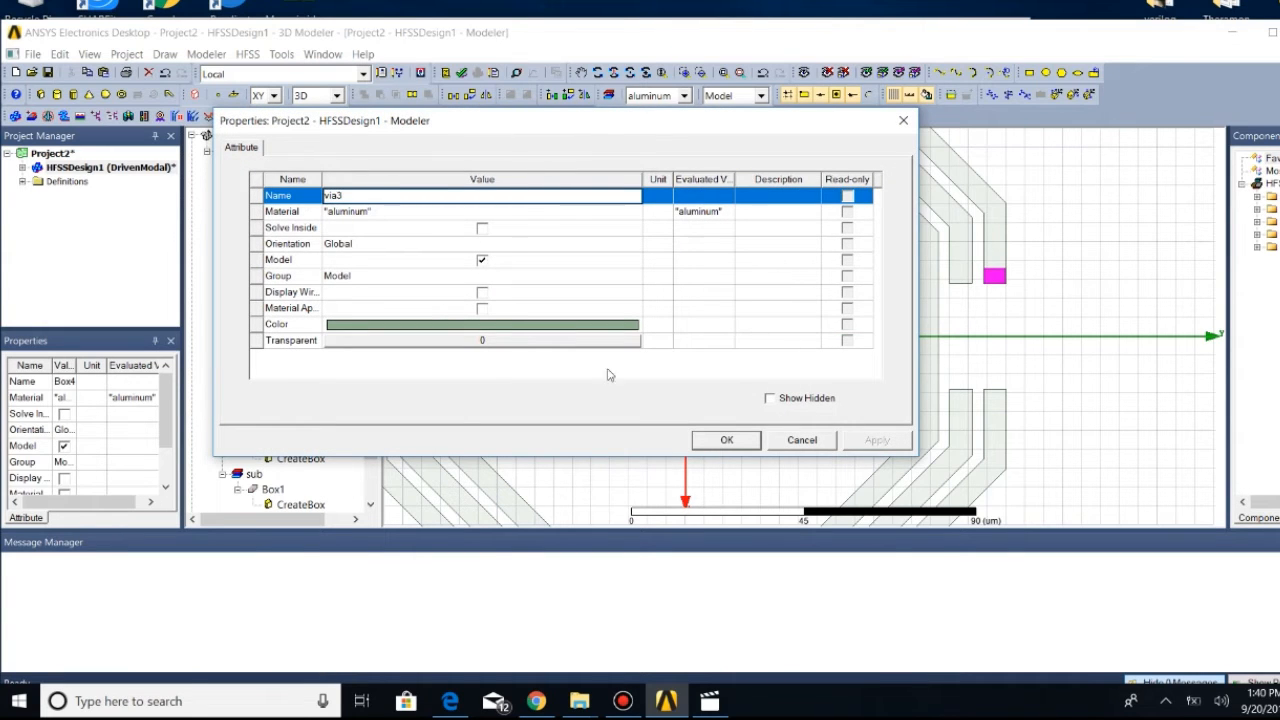
{"action": "left_click", "coordinate": [721, 441]}
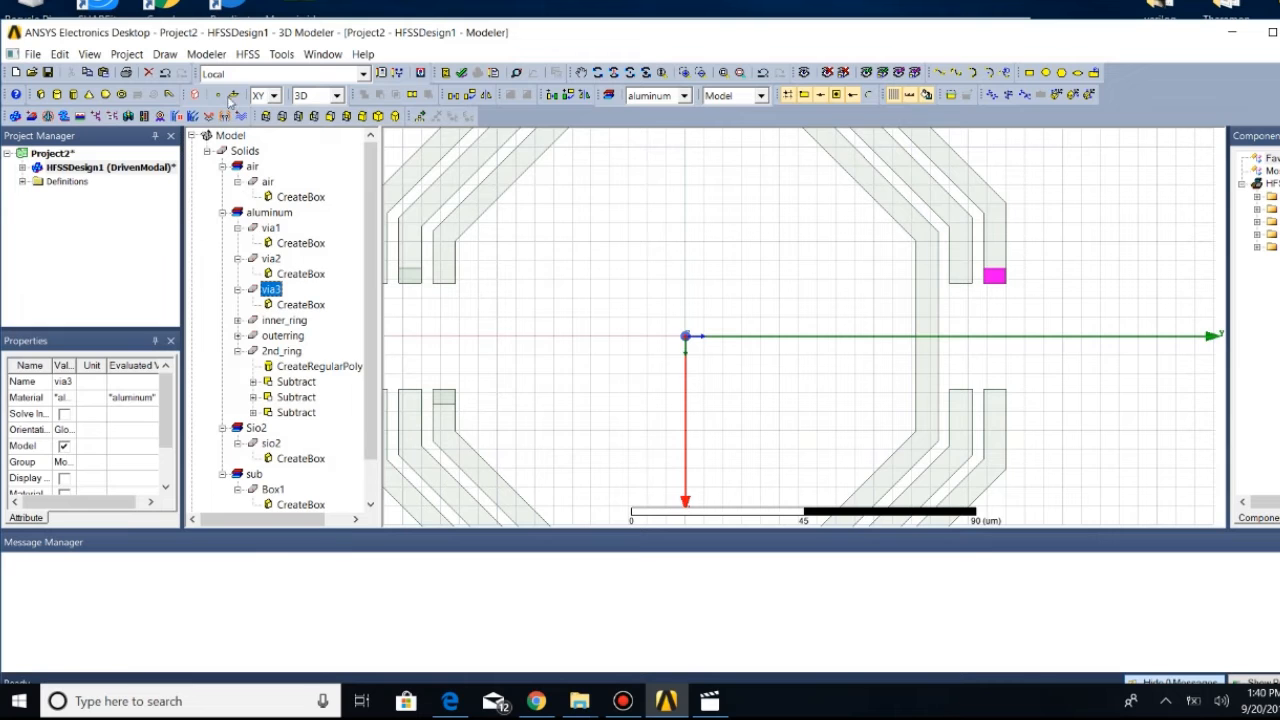
Draw a flat box about 4.4 by 6 um on 2nd_ring's cut end at the positive X, positive Y side
{"action": "left_click", "coordinate": [165, 54]}
{"action": "left_click", "coordinate": [191, 223]}
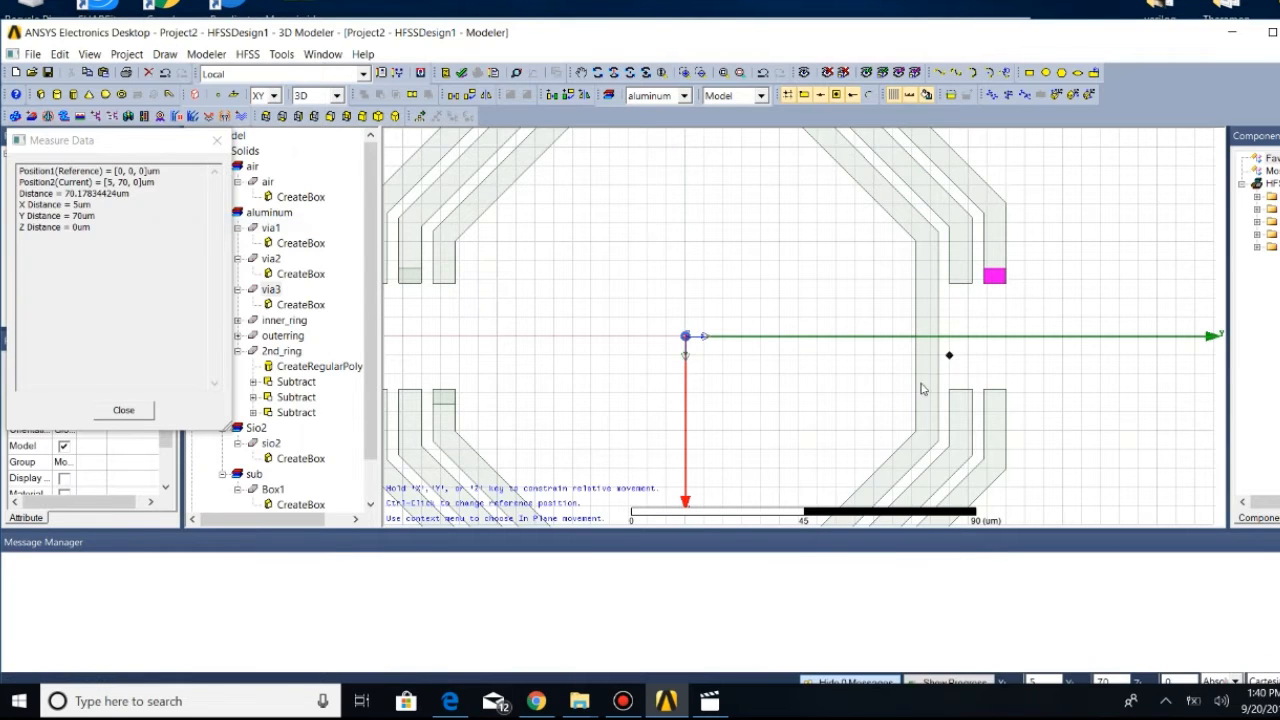
{"action": "left_click", "coordinate": [950, 394]}
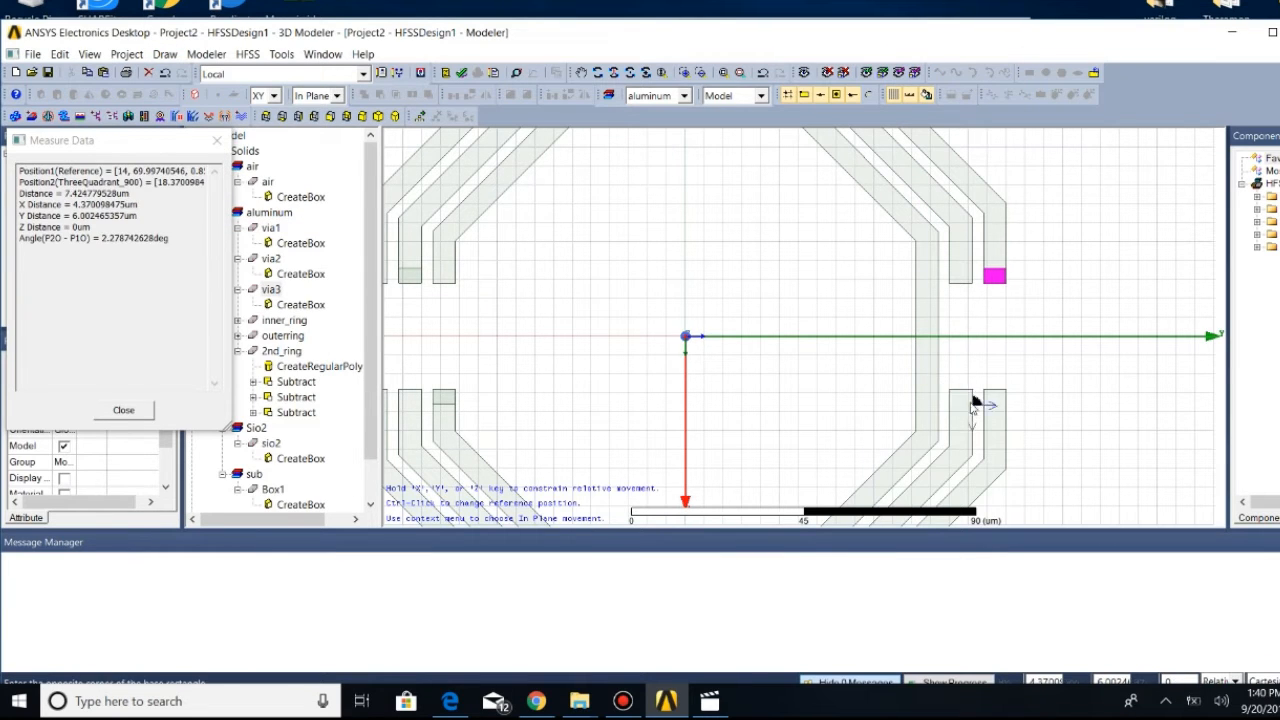
{"action": "left_click", "coordinate": [969, 401]}
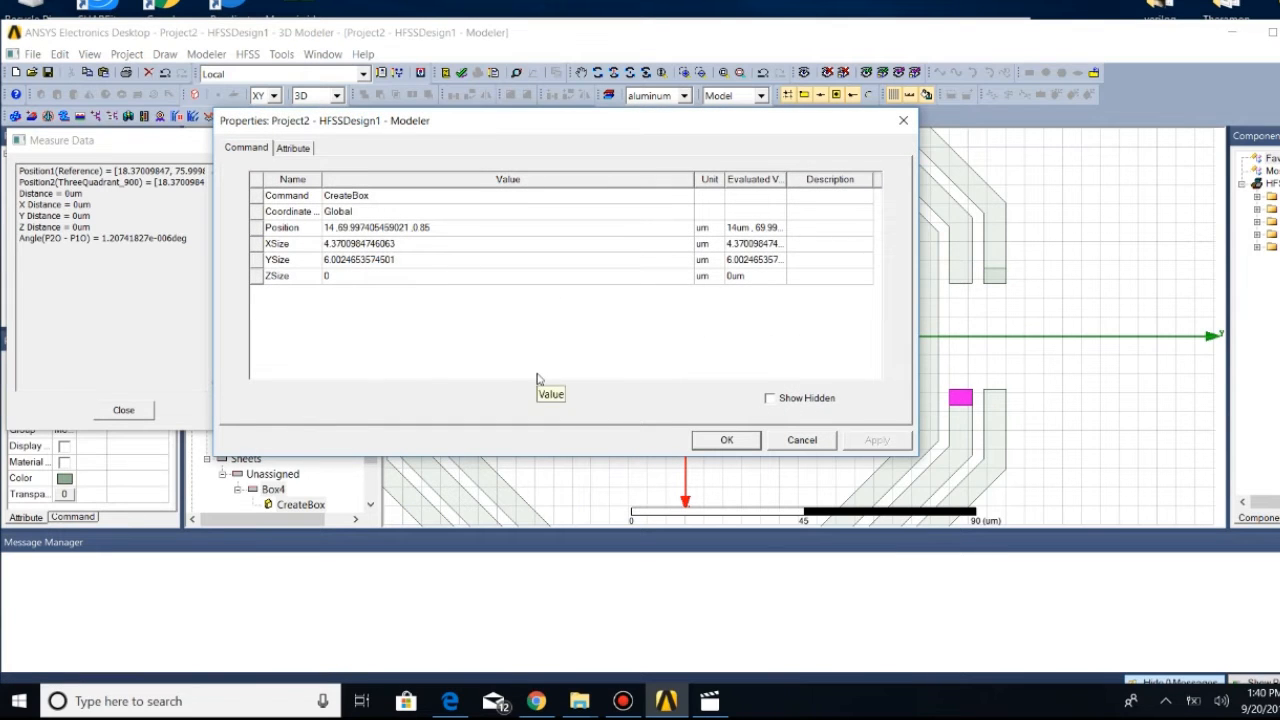
Set the position of the new 2nd_ring box to 14, 70, 0 um
{"action": "left_click", "coordinate": [412, 230]}
{"action": "left_click", "coordinate": [438, 228]}
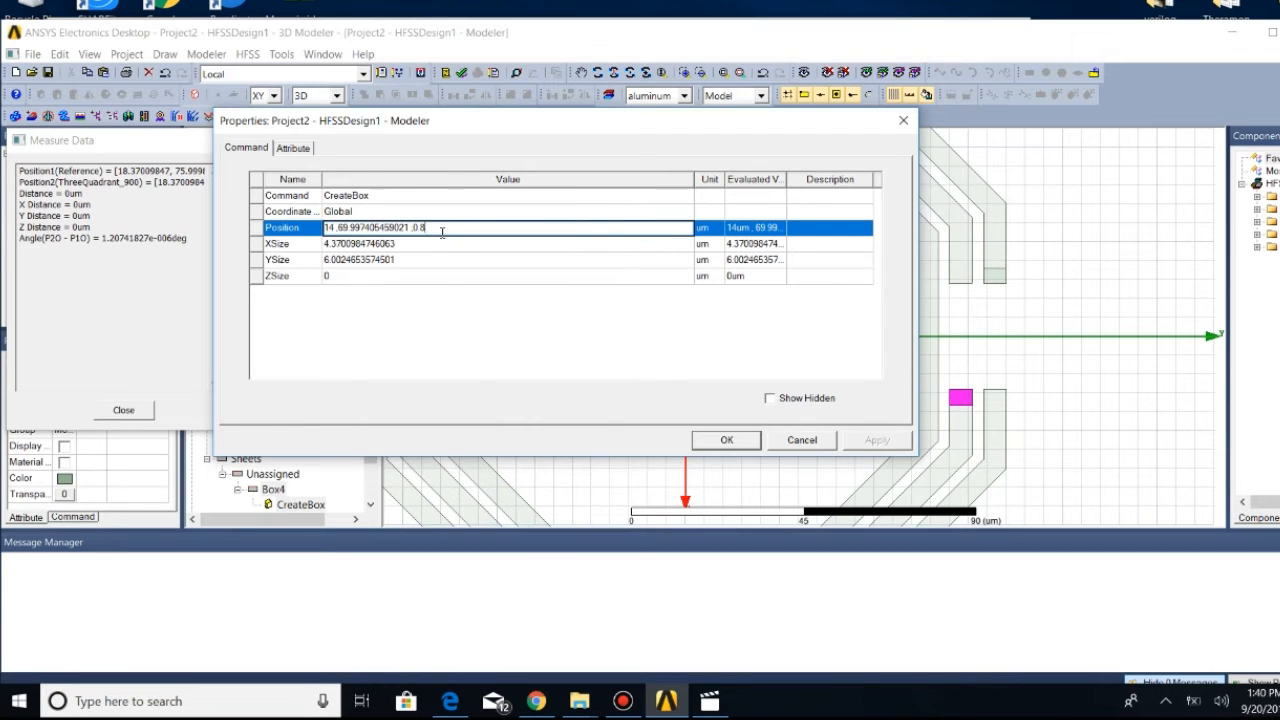
{"action": "type", "text": ","}
{"action": "key", "text": "BackSpace"}
{"action": "key", "text": "BackSpace"}
{"action": "key", "text": "BackSpace"}
{"action": "key", "text": "BackSpace"}
{"action": "key", "text": "BackSpace"}
{"action": "key", "text": "BackSpace"}
{"action": "key", "text": "BackSpace"}
{"action": "key", "text": "BackSpace"}
{"action": "key", "text": "BackSpace"}
{"action": "key", "text": "BackSpace"}
{"action": "key", "text": "BackSpace"}
{"action": "key", "text": "BackSpace"}
{"action": "type", "text": "70"}
Set the new 2nd_ring box's X size to 4 um and Y size to 6 um
{"action": "key", "text": "Tab"}
{"action": "type", "text": "4"}
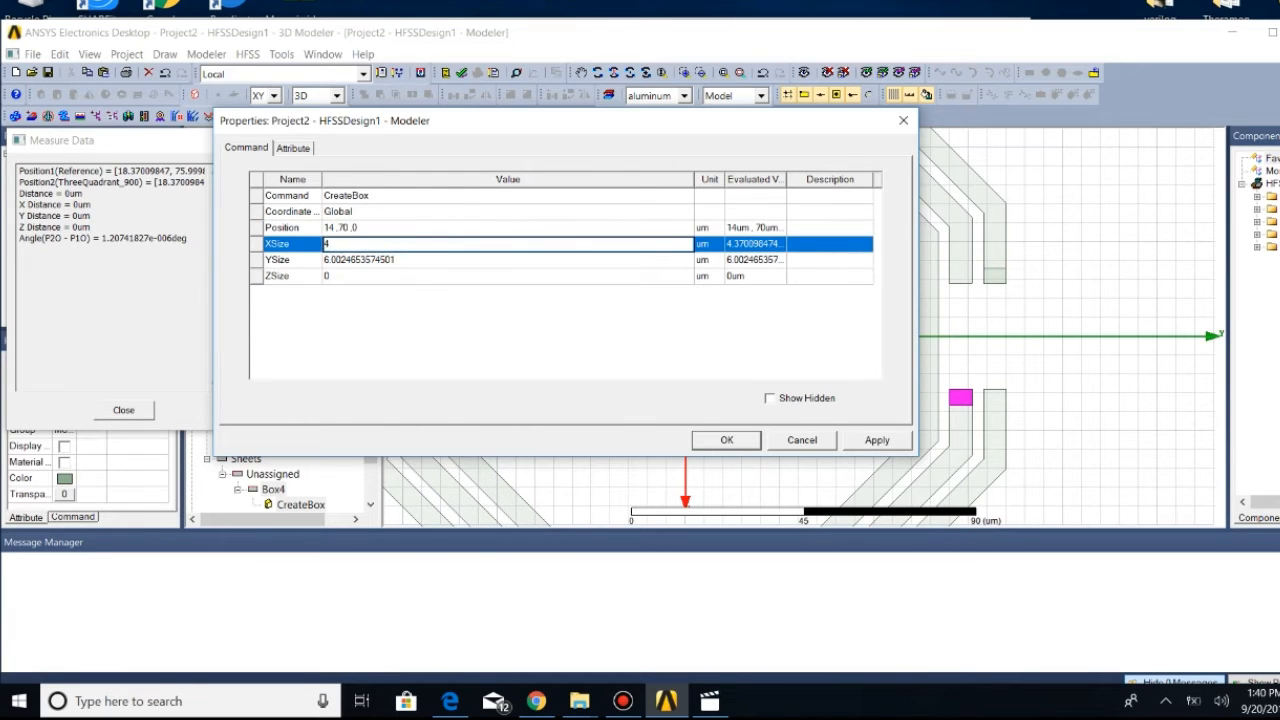
{"action": "key", "text": "Tab"}
{"action": "key", "text": "BackSpace"}
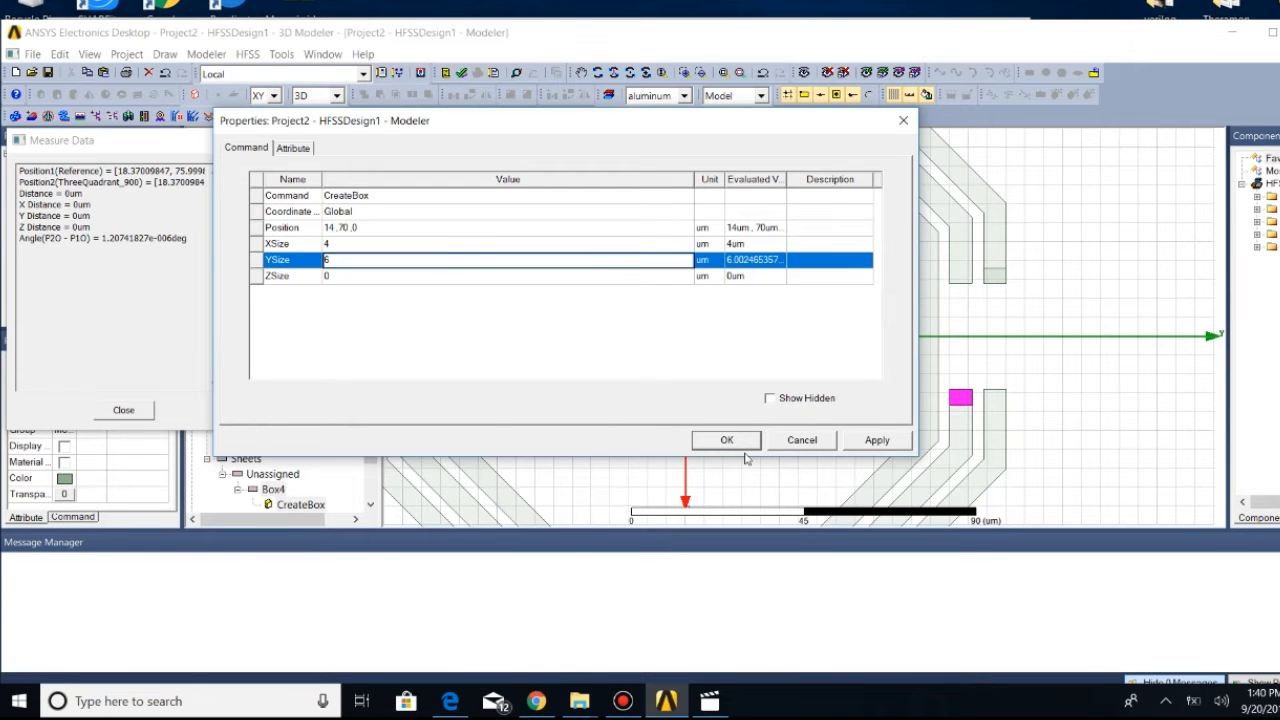
{"action": "type", "text": "6"}
{"action": "left_click", "coordinate": [729, 440]}
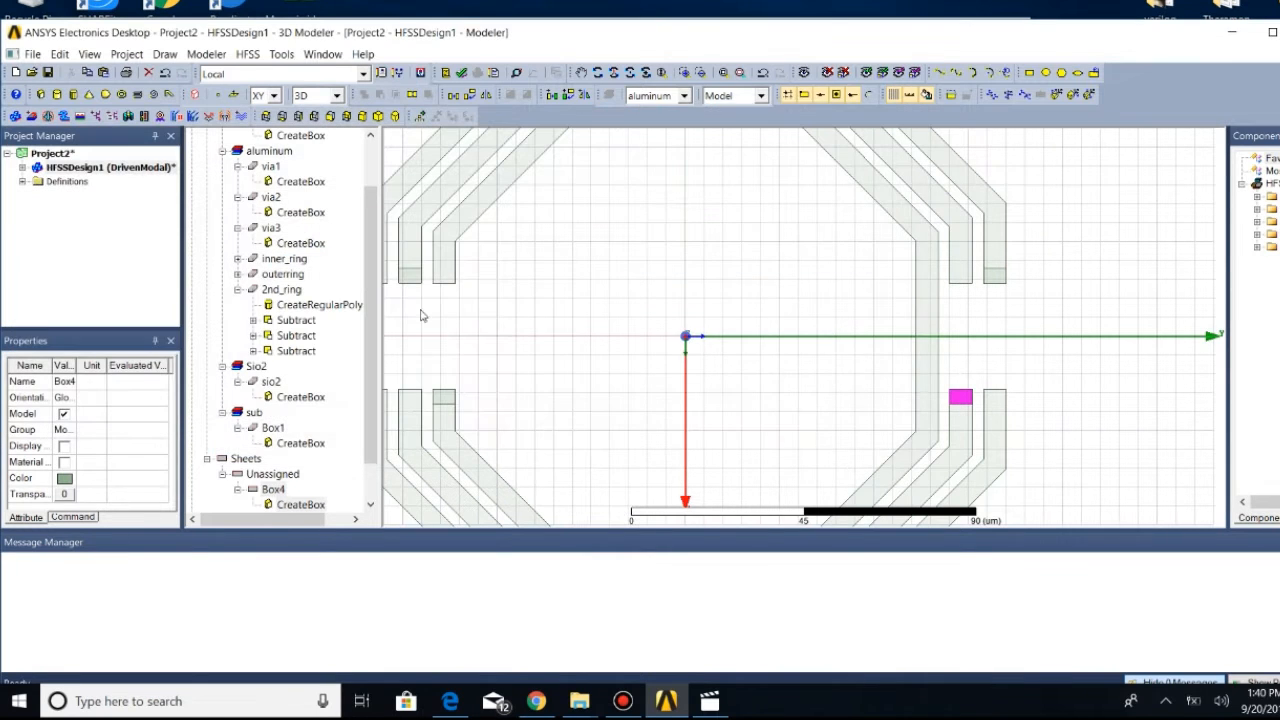
Give Box4 on 2nd_ring a negative Z size in its CreateBox properties
{"action": "scroll", "coordinate": [300, 474], "scroll_direction": "down", "scroll_amount": 1}
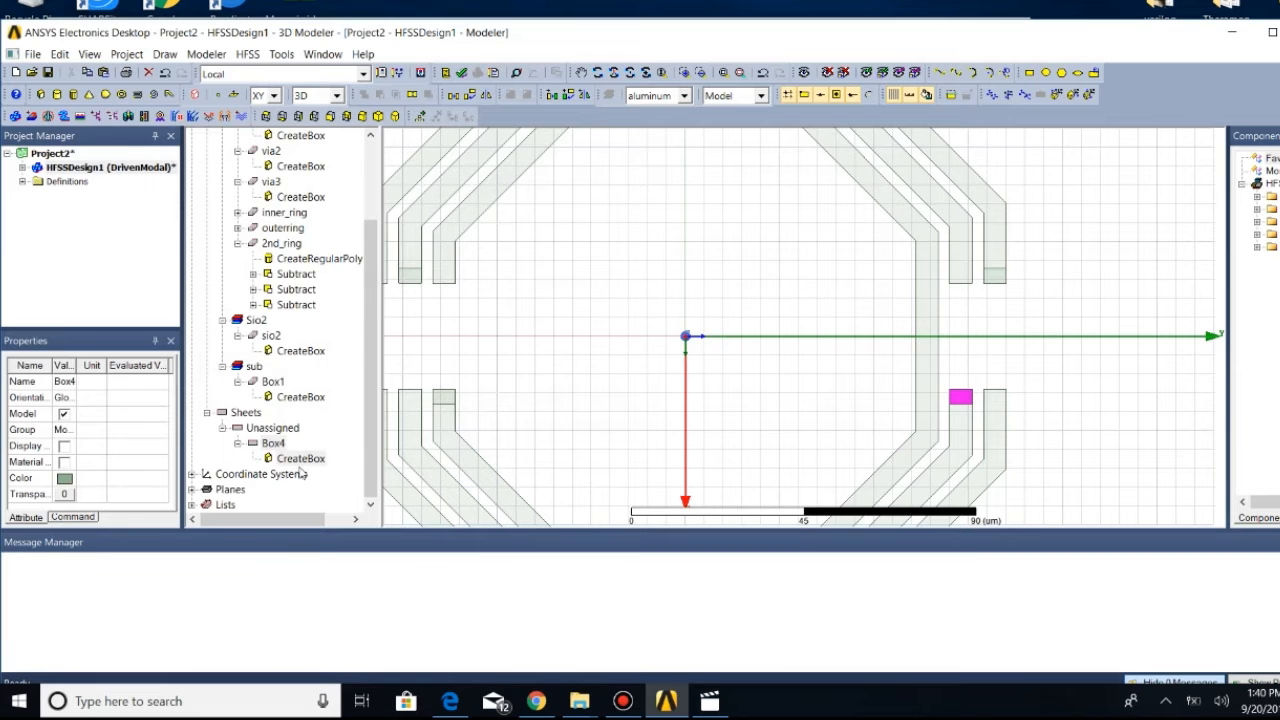
{"action": "left_click", "coordinate": [298, 462]}
{"action": "right_click", "coordinate": [298, 462]}
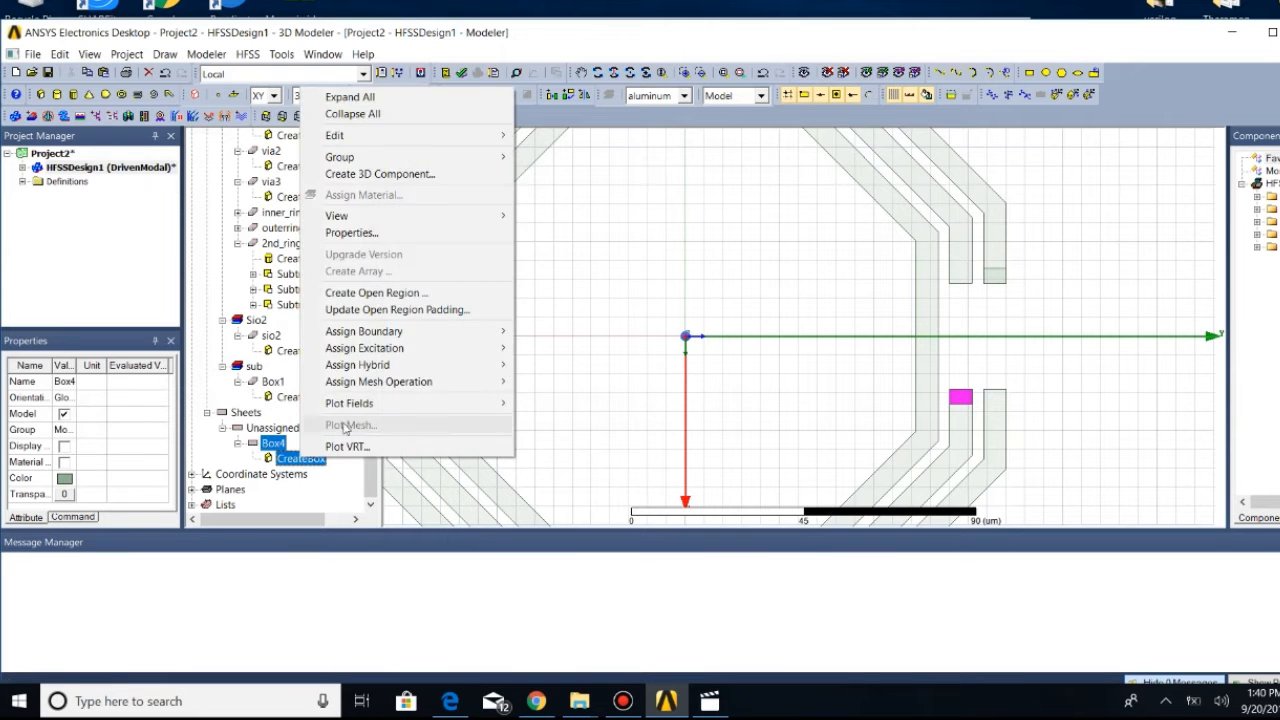
{"action": "left_click", "coordinate": [367, 237]}
{"action": "left_click", "coordinate": [346, 276]}
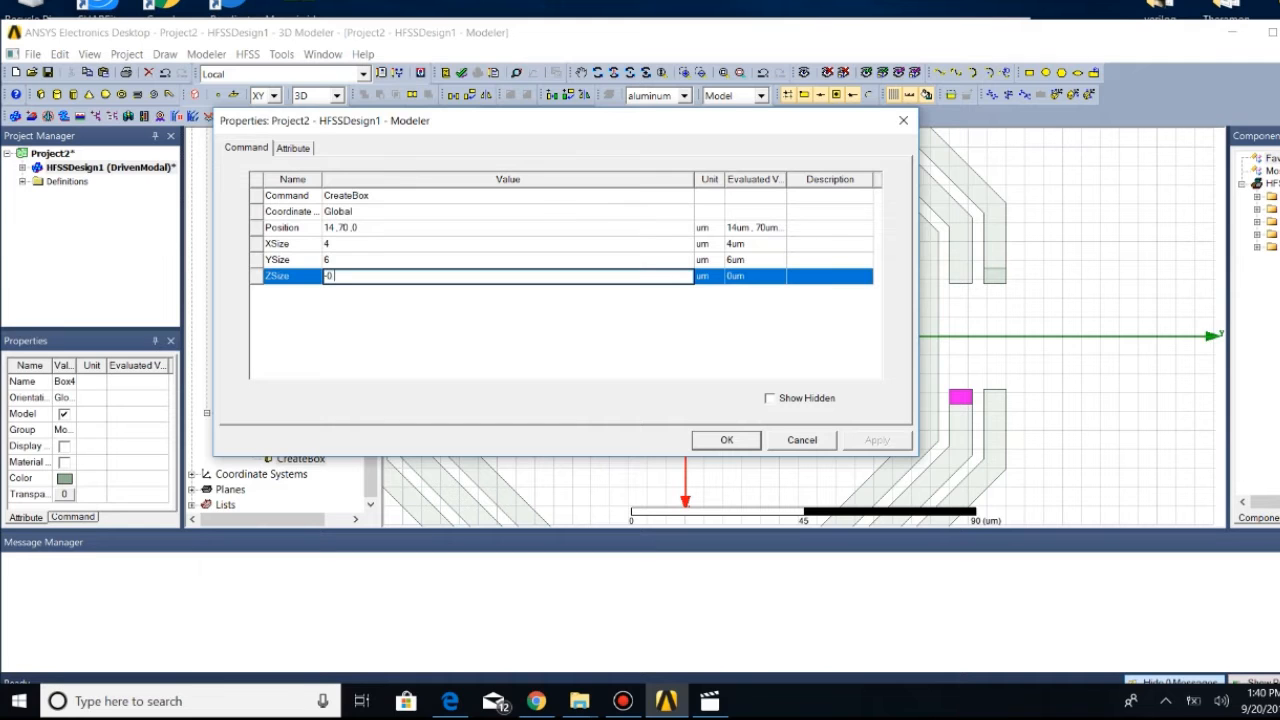
{"action": "left_click", "coordinate": [726, 440]}
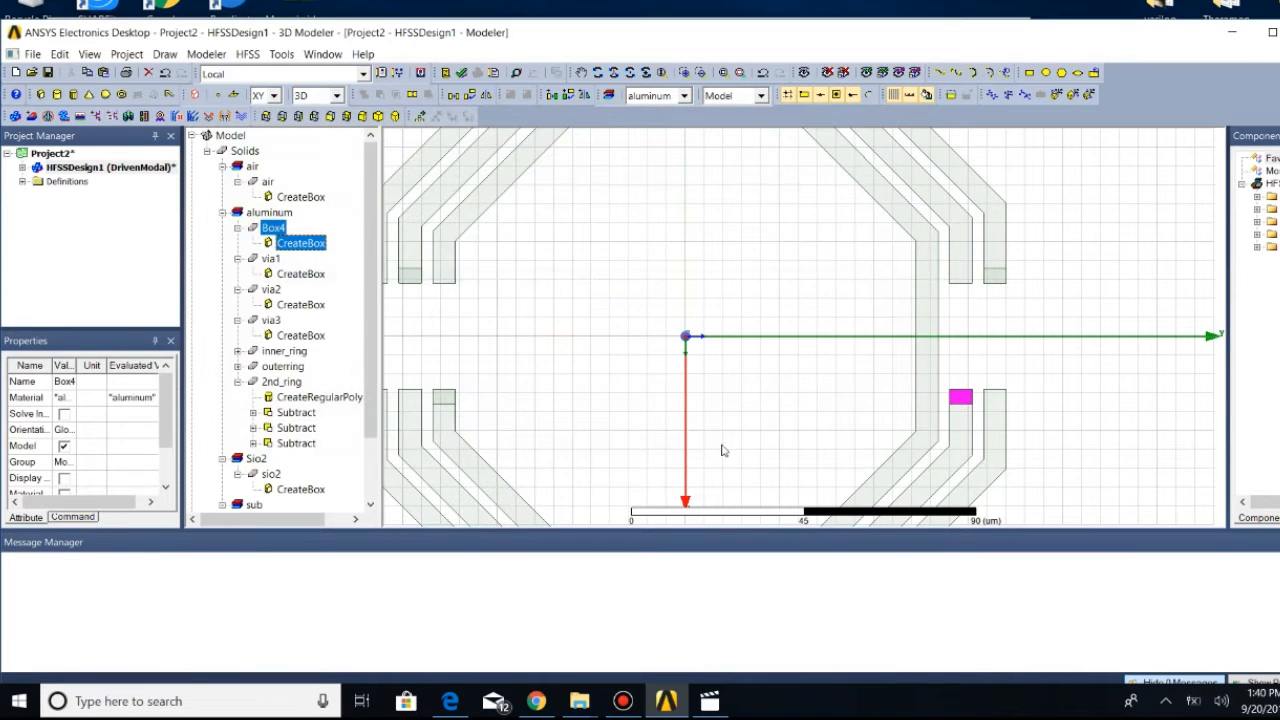
Rename Box4 on 2nd_ring as via4
{"action": "right_click", "coordinate": [272, 229]}
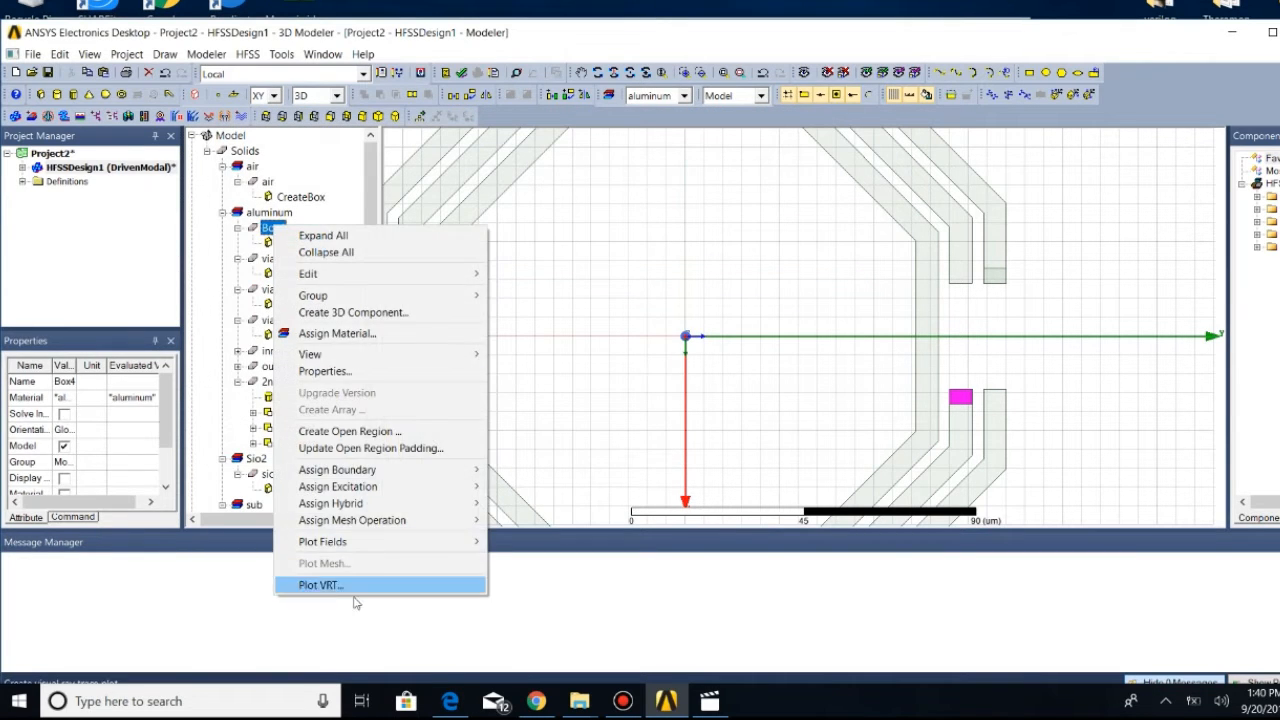
{"action": "left_click", "coordinate": [345, 376]}
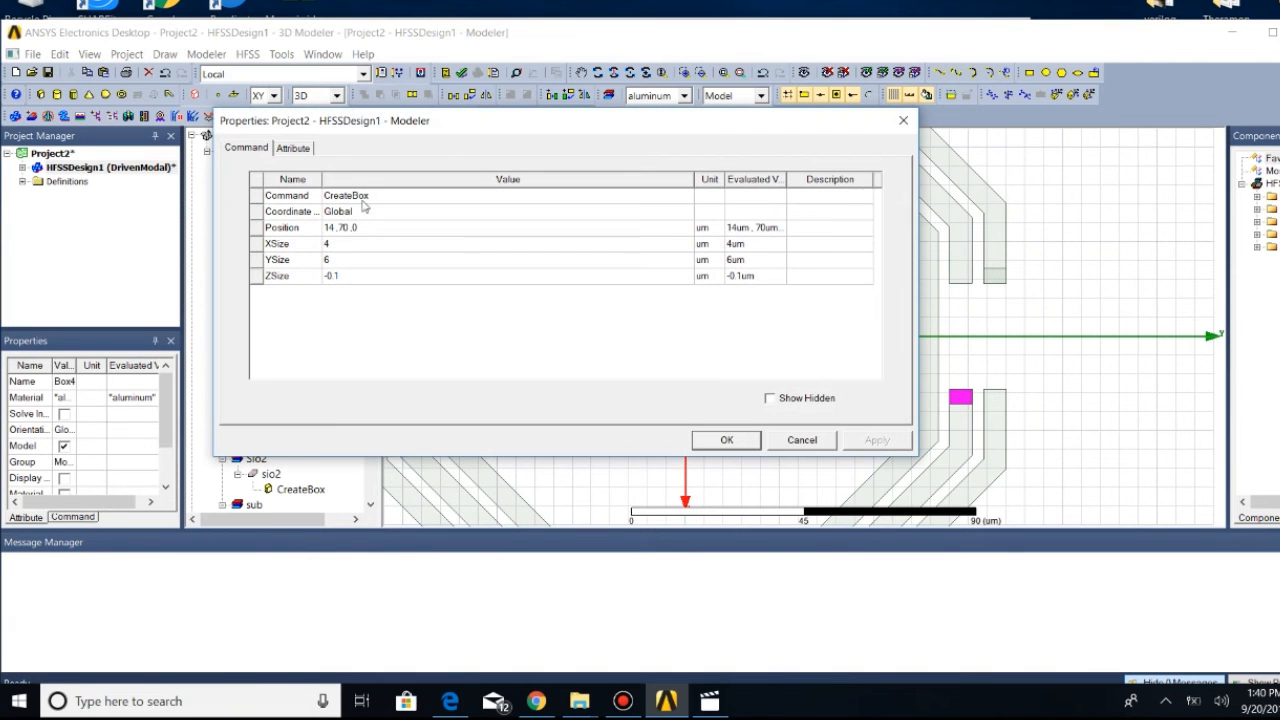
{"action": "left_click", "coordinate": [295, 148]}
{"action": "double_click", "coordinate": [340, 195]}
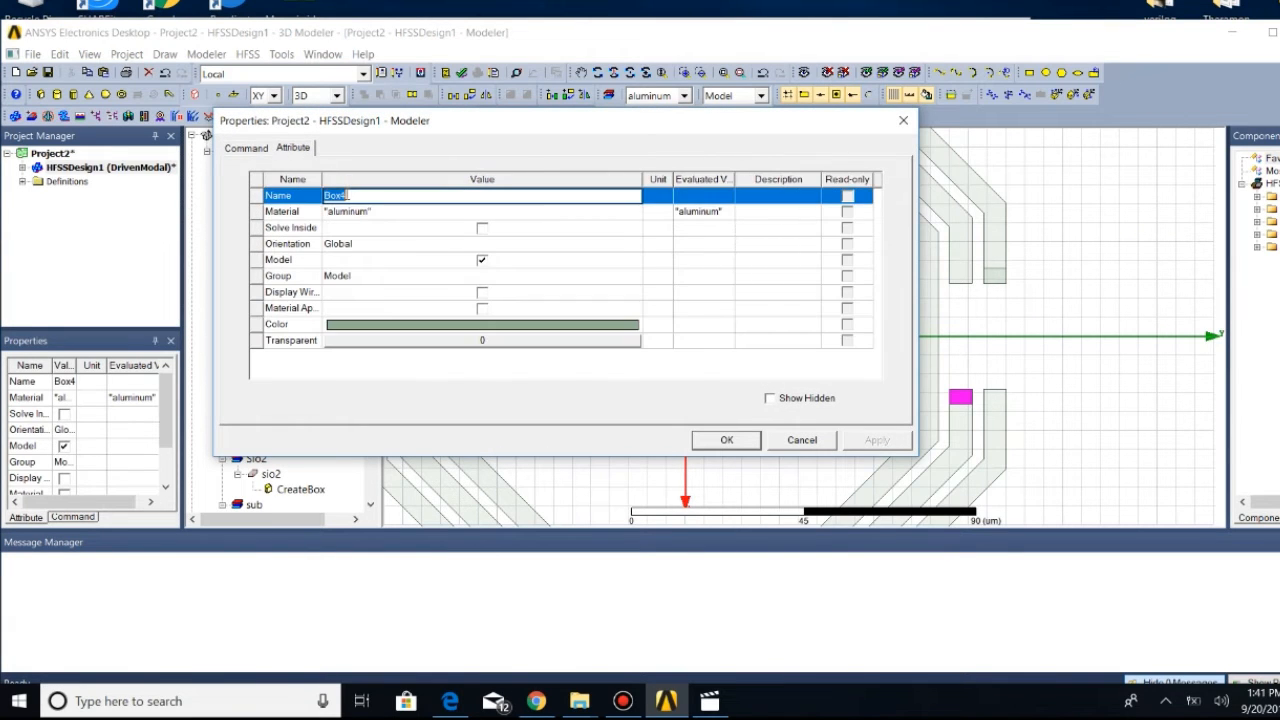
{"action": "key", "text": "BackSpace"}
{"action": "type", "text": "vi"}
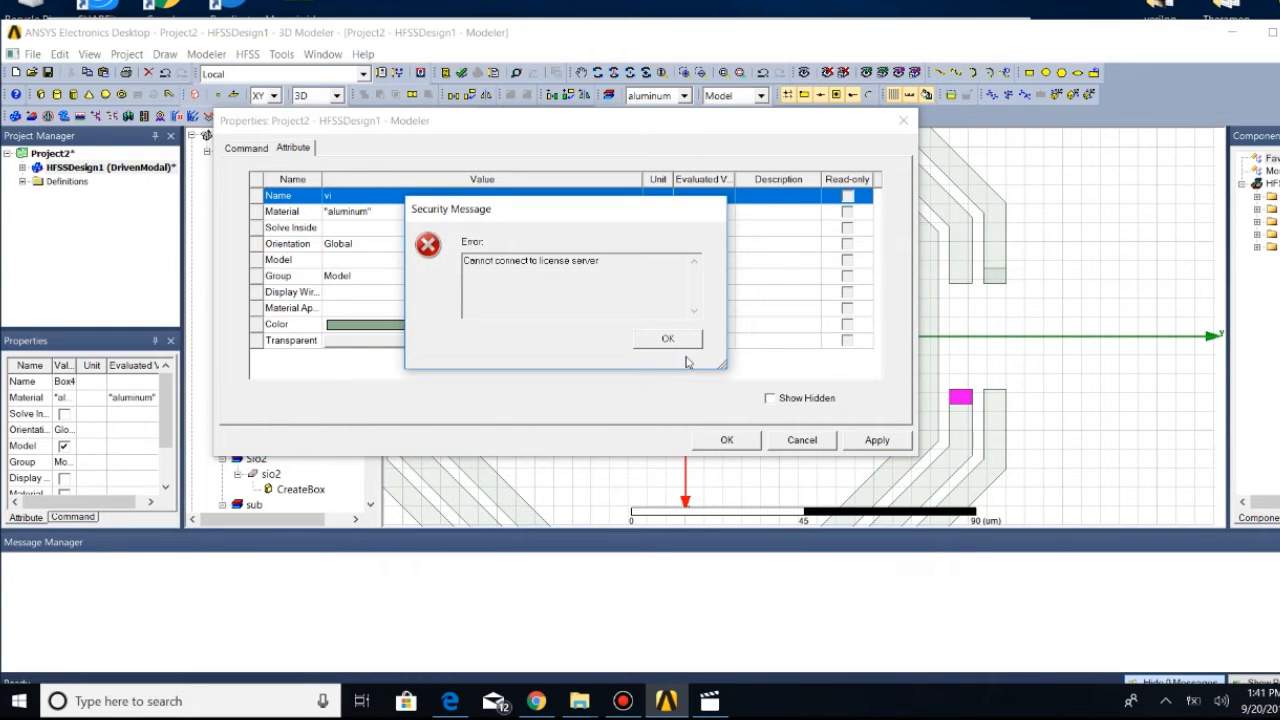
{"action": "left_click", "coordinate": [681, 346]}
{"action": "left_click", "coordinate": [359, 200]}
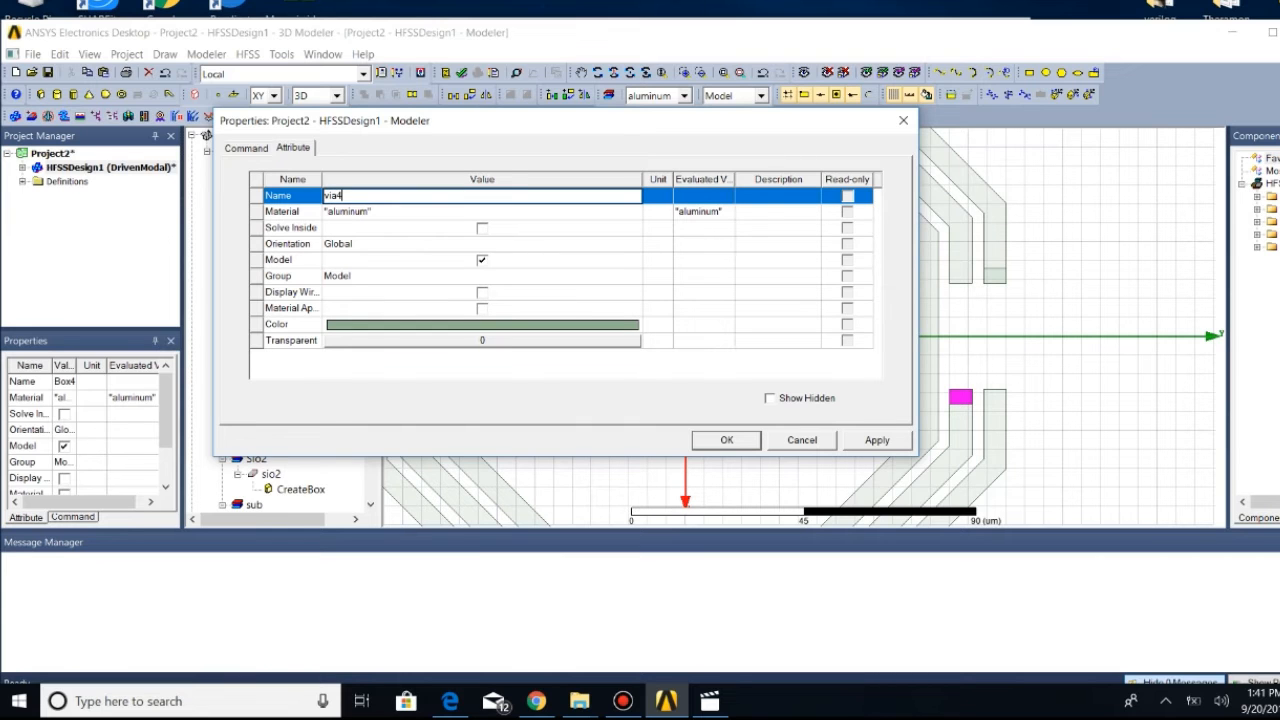
{"action": "type", "text": "a4"}
{"action": "key", "text": "Return"}
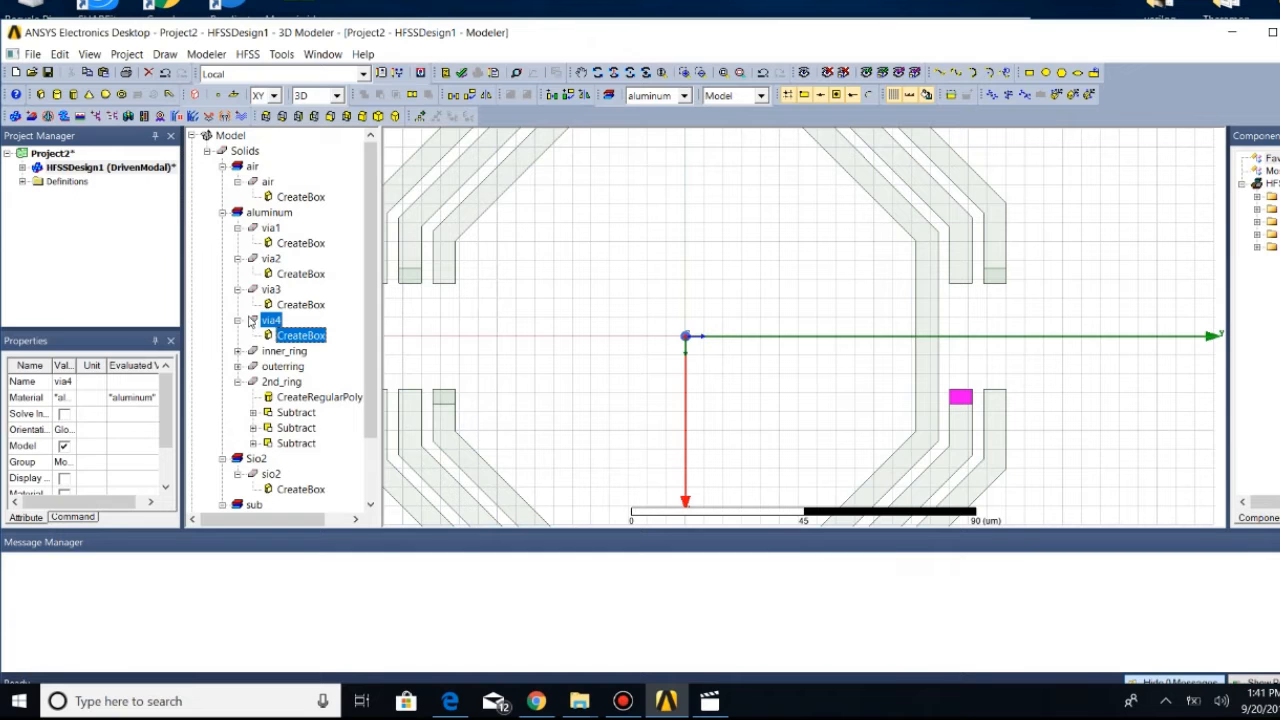
Save the project as ex in the HFSS folder on the Desktop
{"action": "left_click", "coordinate": [47, 72]}
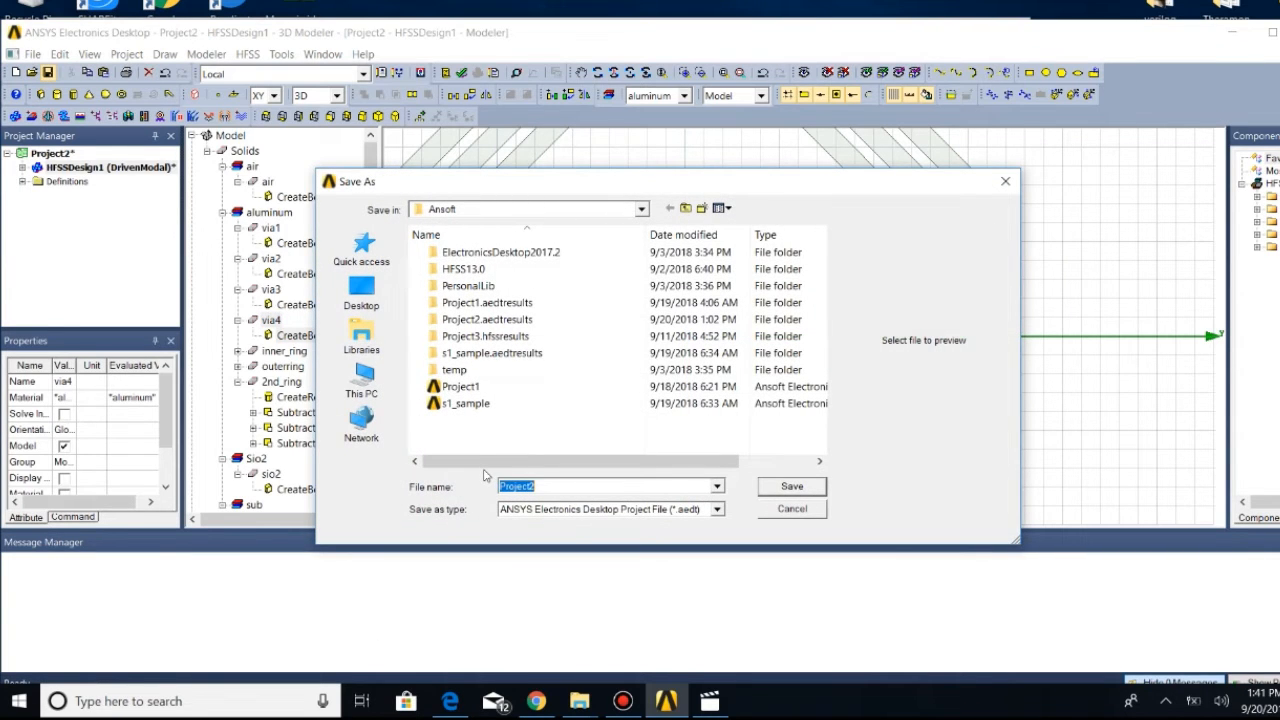
{"action": "key", "text": "BackSpace"}
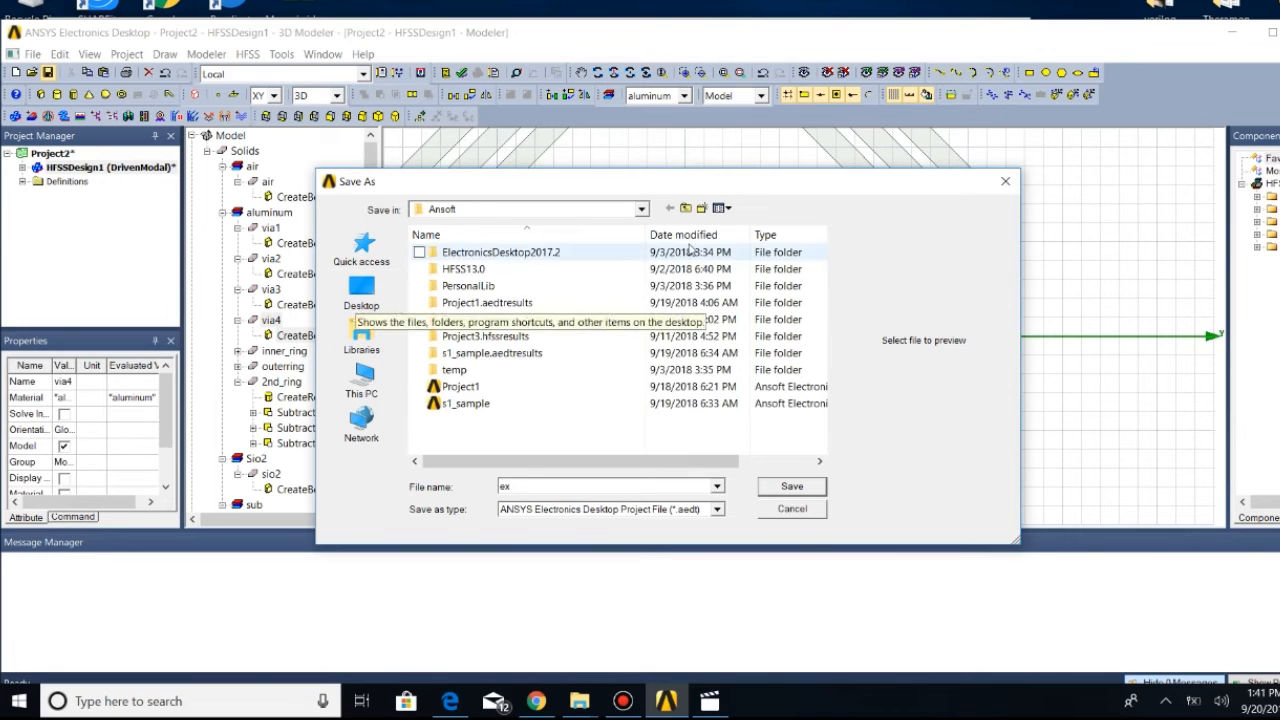
{"action": "left_click", "coordinate": [686, 207]}
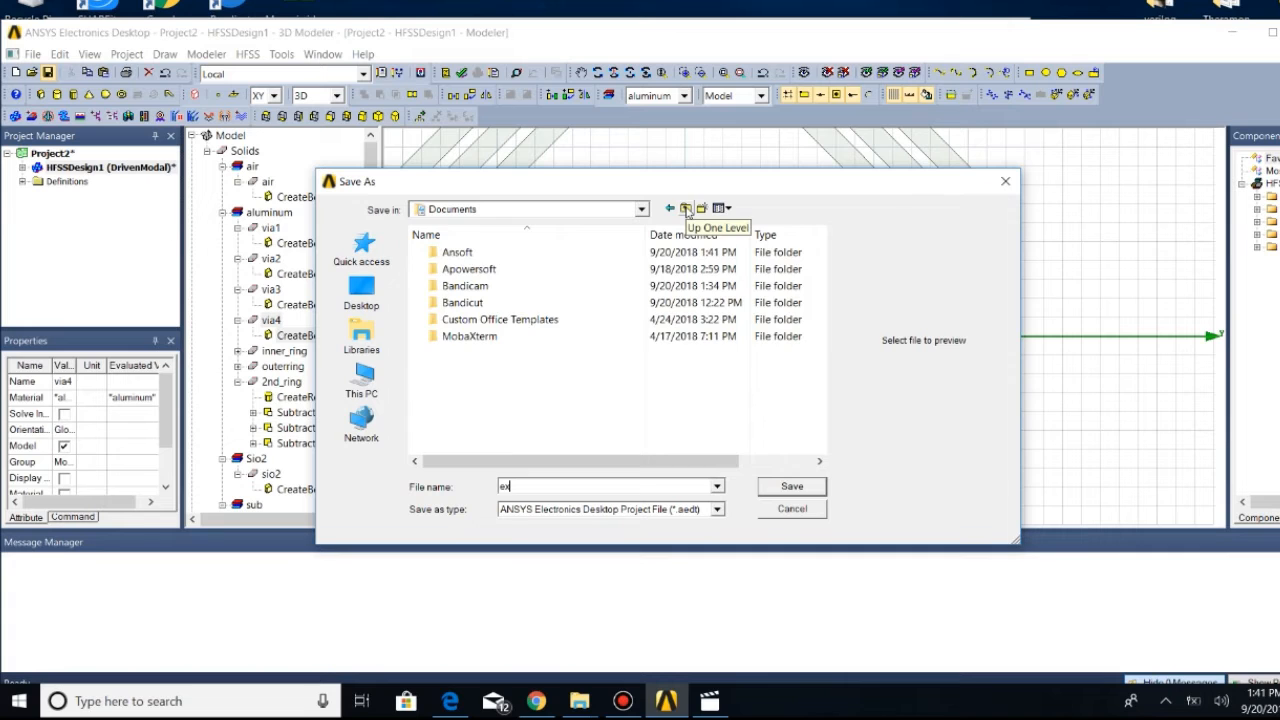
{"action": "left_click", "coordinate": [686, 208]}
{"action": "left_click", "coordinate": [659, 277]}
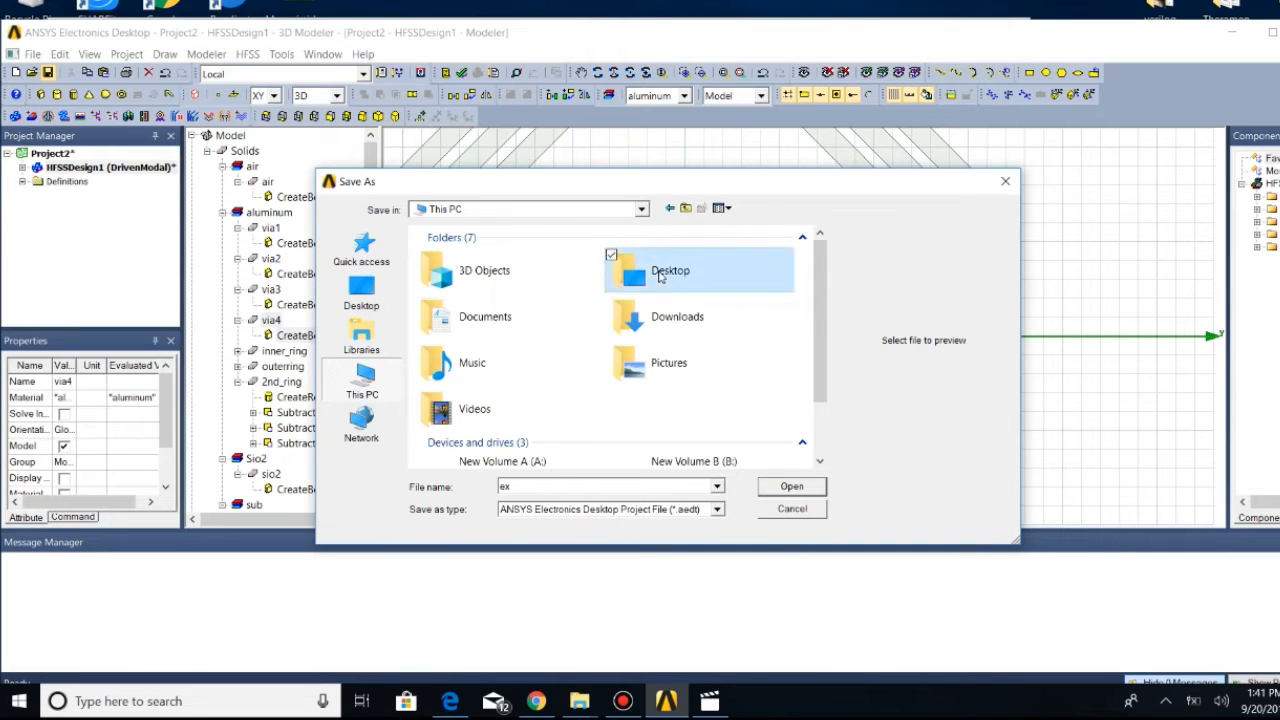
{"action": "double_click", "coordinate": [659, 277]}
{"action": "double_click", "coordinate": [490, 290]}
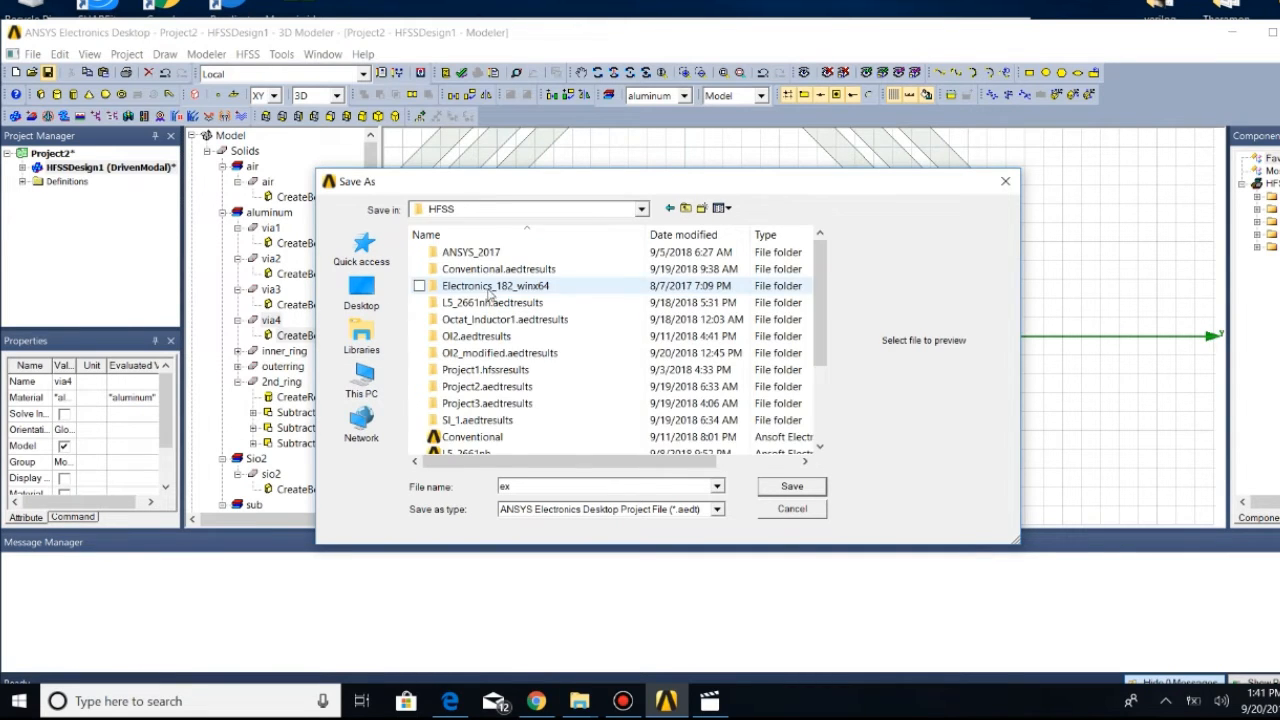
{"action": "left_click", "coordinate": [772, 486]}
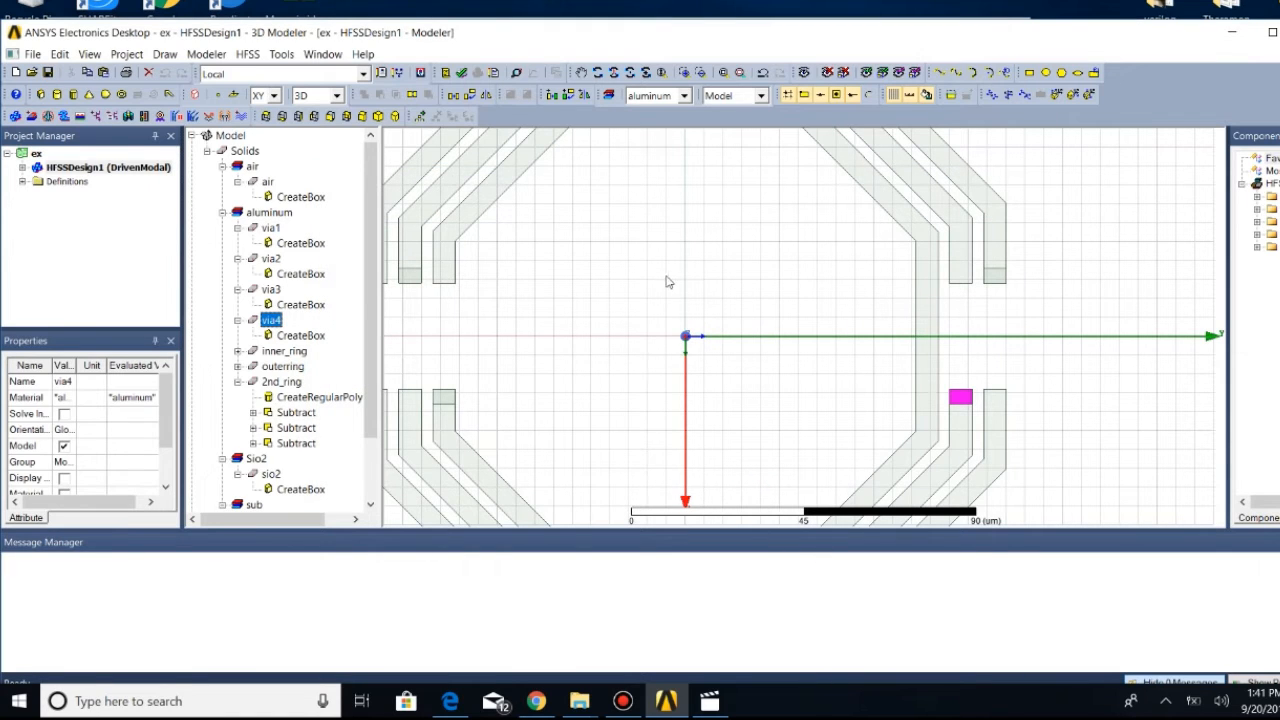
Draw a diagonal line about 29.4 um long across the negative Y gap, joining the innermost strip's inner corner to the middle strip's inner corner
{"action": "left_click", "coordinate": [724, 72]}
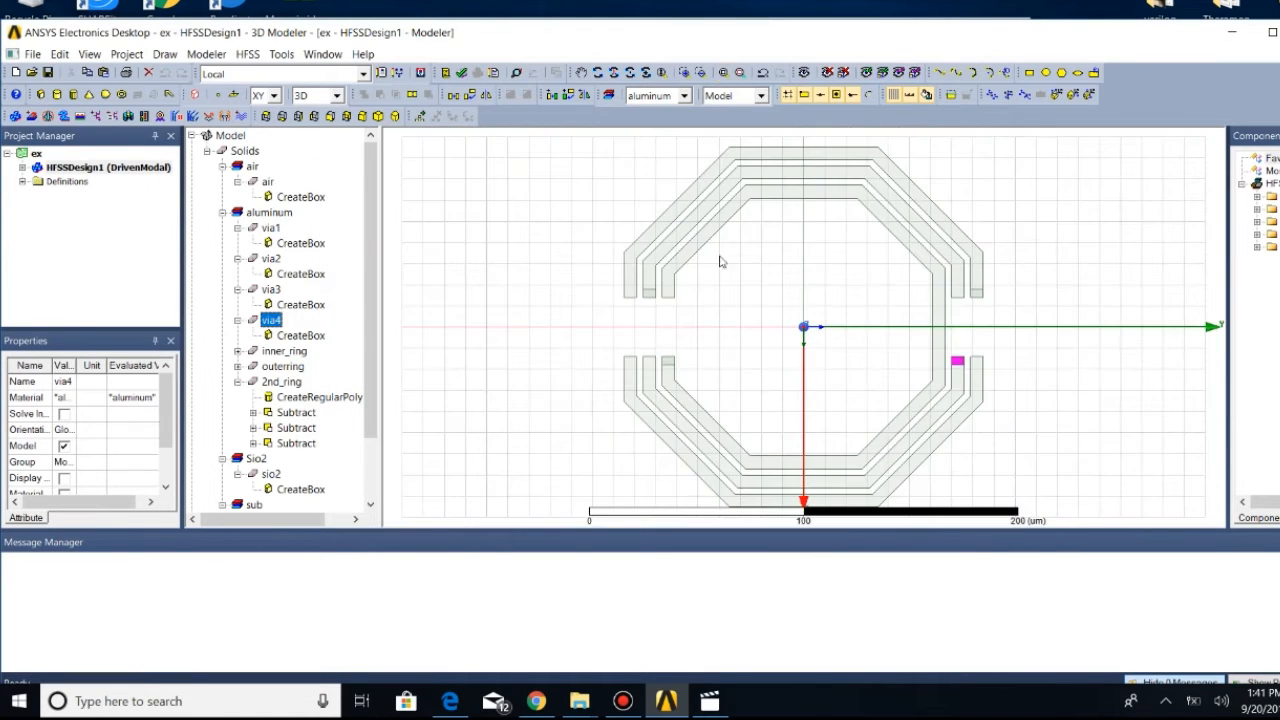
{"action": "scroll", "coordinate": [660, 300], "scroll_direction": "up", "scroll_amount": 3}
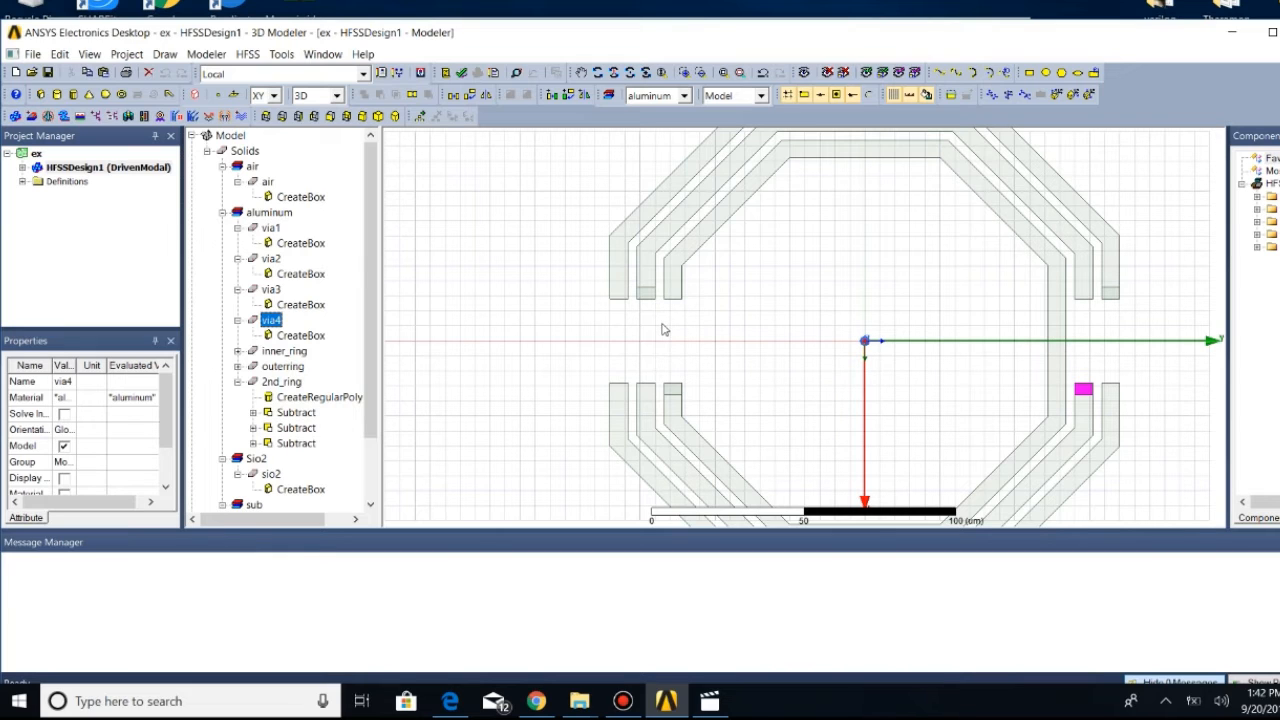
{"action": "scroll", "coordinate": [661, 329], "scroll_direction": "up", "scroll_amount": 5}
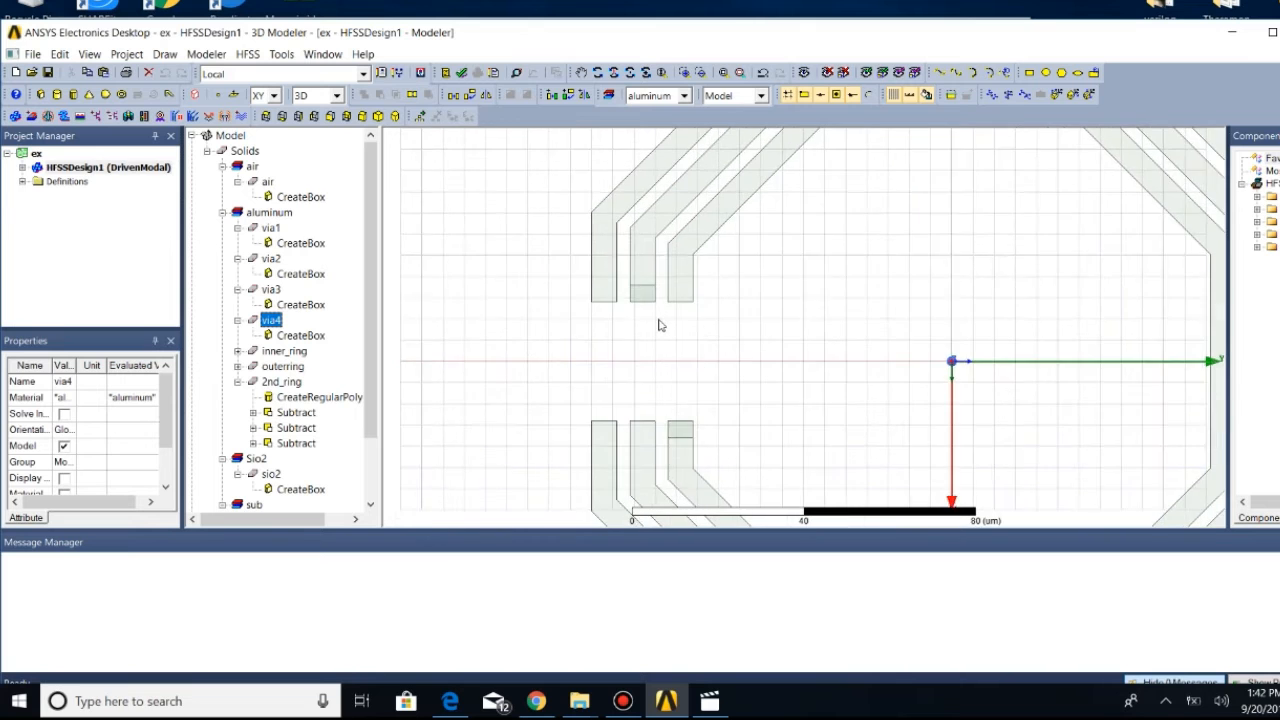
{"action": "scroll", "coordinate": [661, 324], "scroll_direction": "up", "scroll_amount": 2}
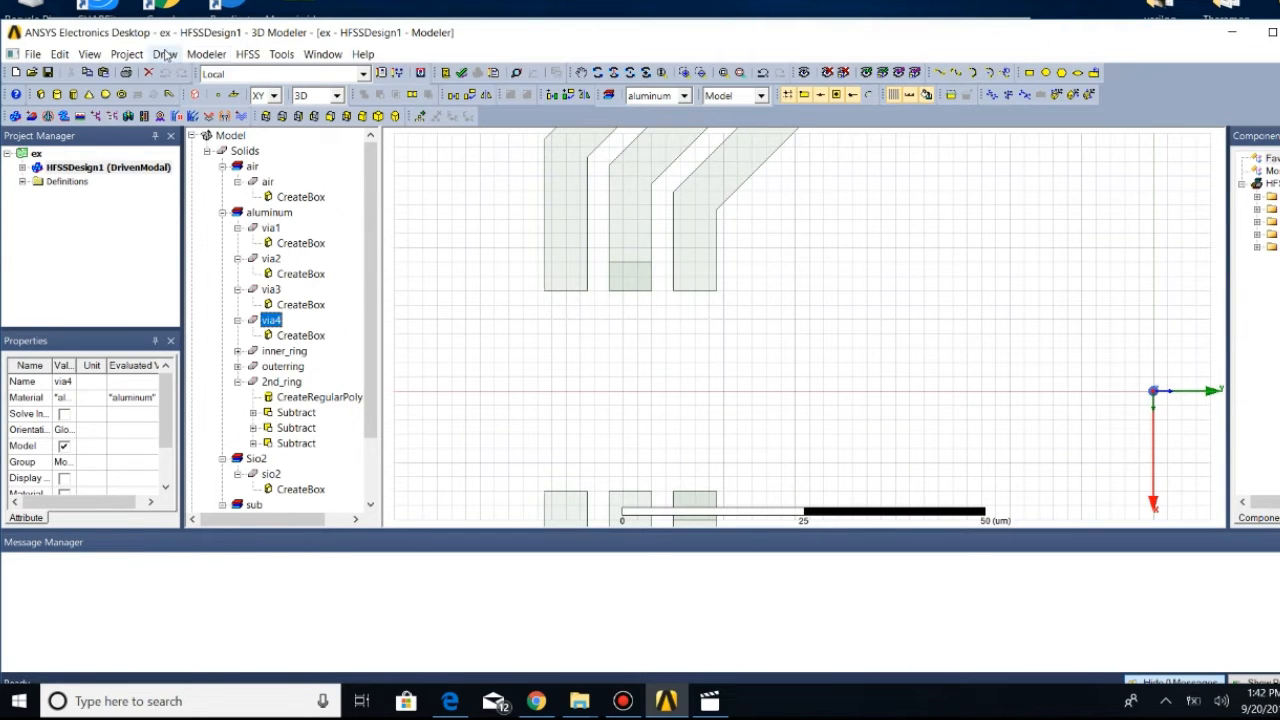
{"action": "left_click", "coordinate": [164, 54]}
{"action": "left_click", "coordinate": [174, 73]}
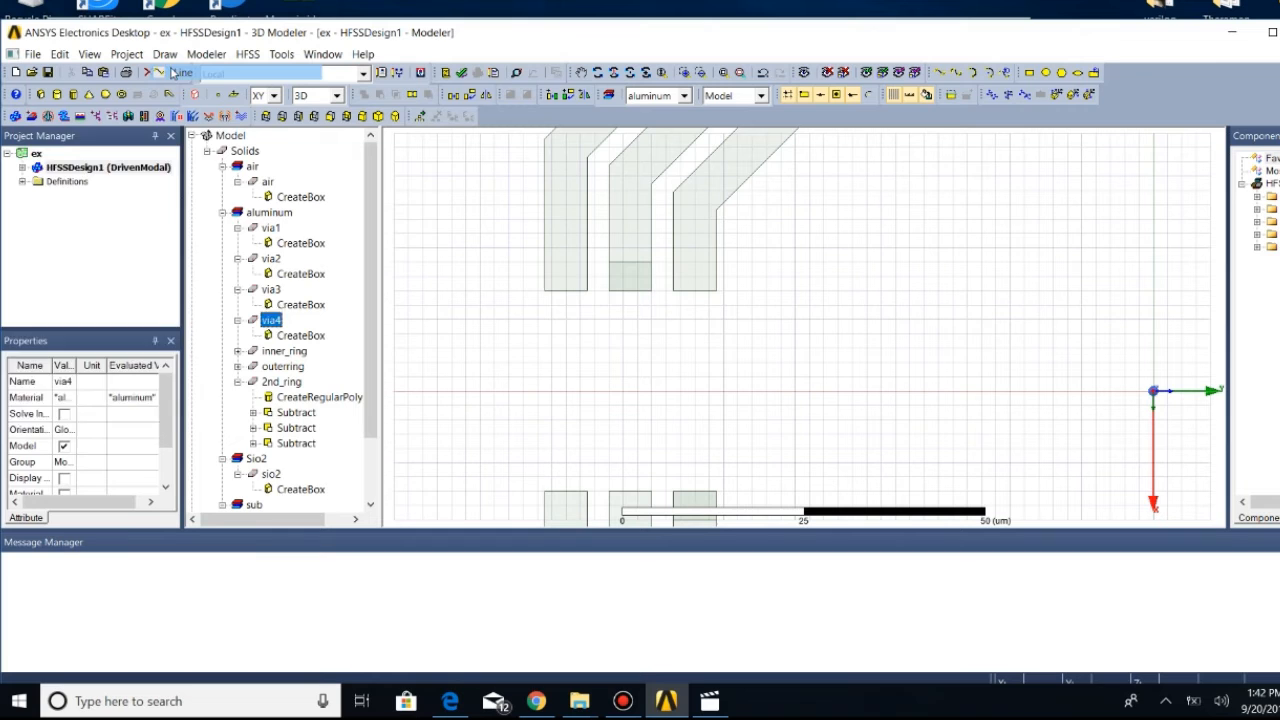
{"action": "left_click", "coordinate": [716, 291]}
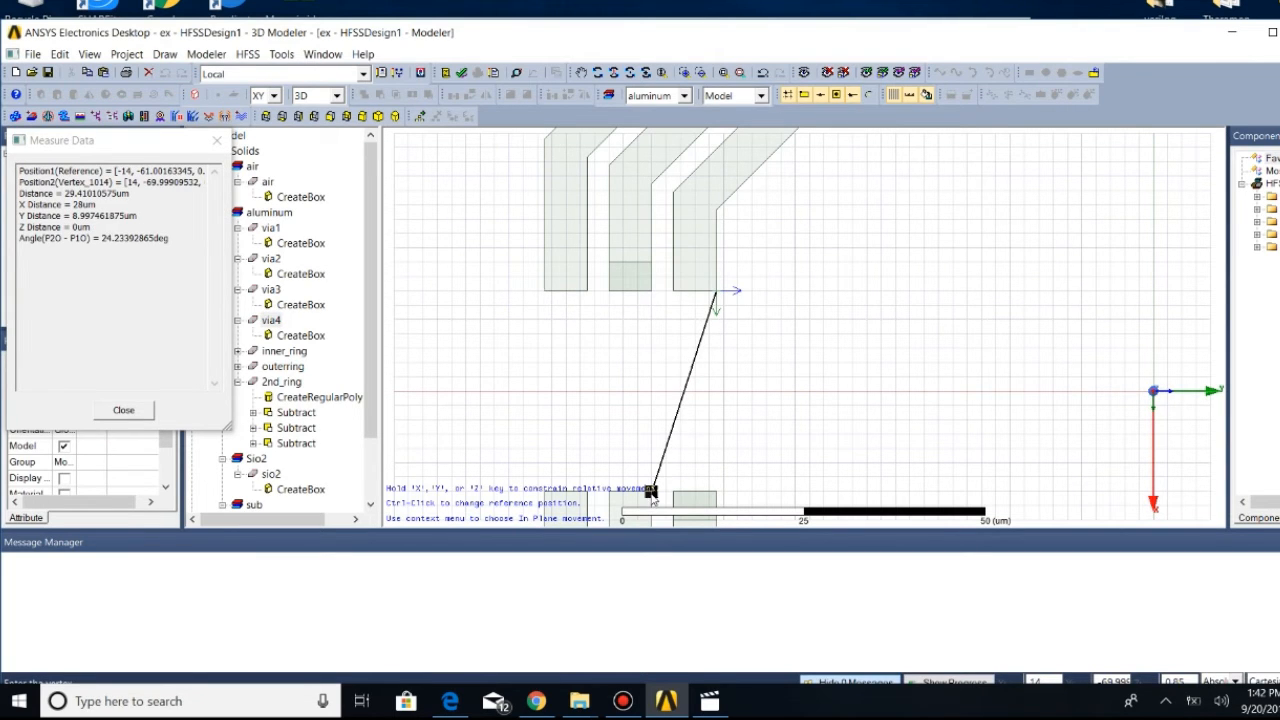
{"action": "left_click", "coordinate": [650, 490]}
{"action": "double_click", "coordinate": [650, 490]}
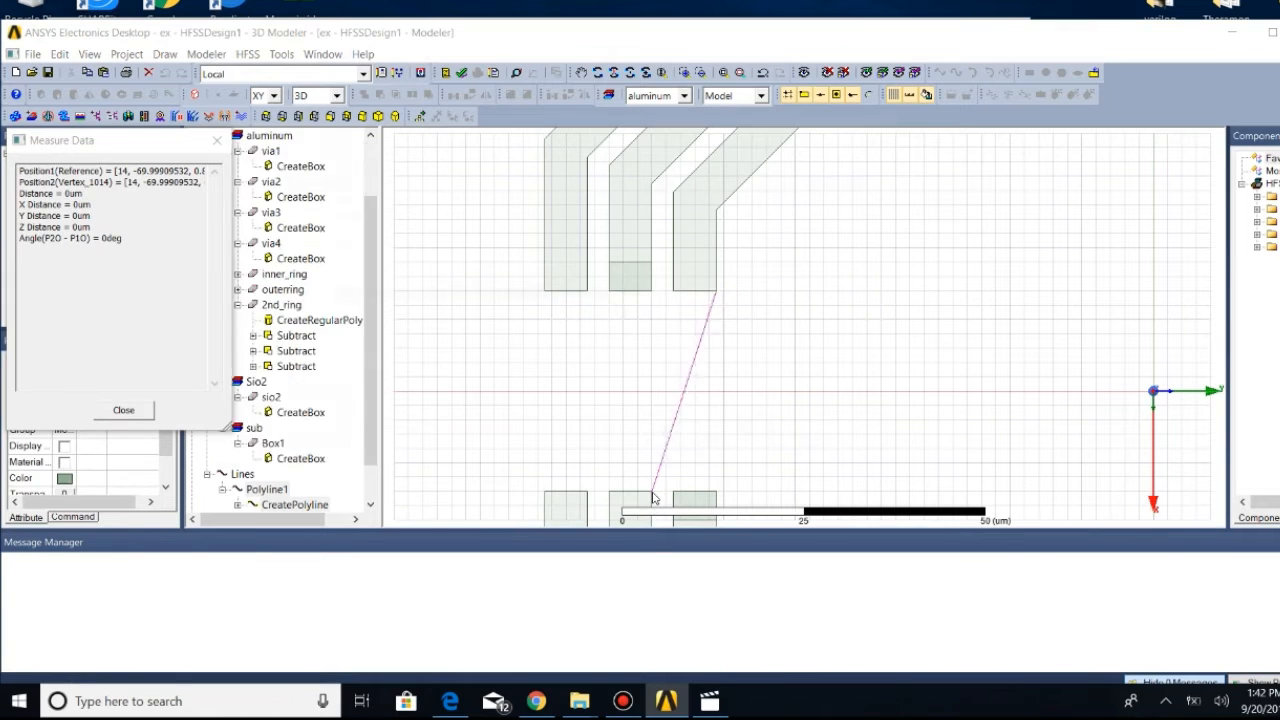
{"action": "left_click", "coordinate": [257, 150]}
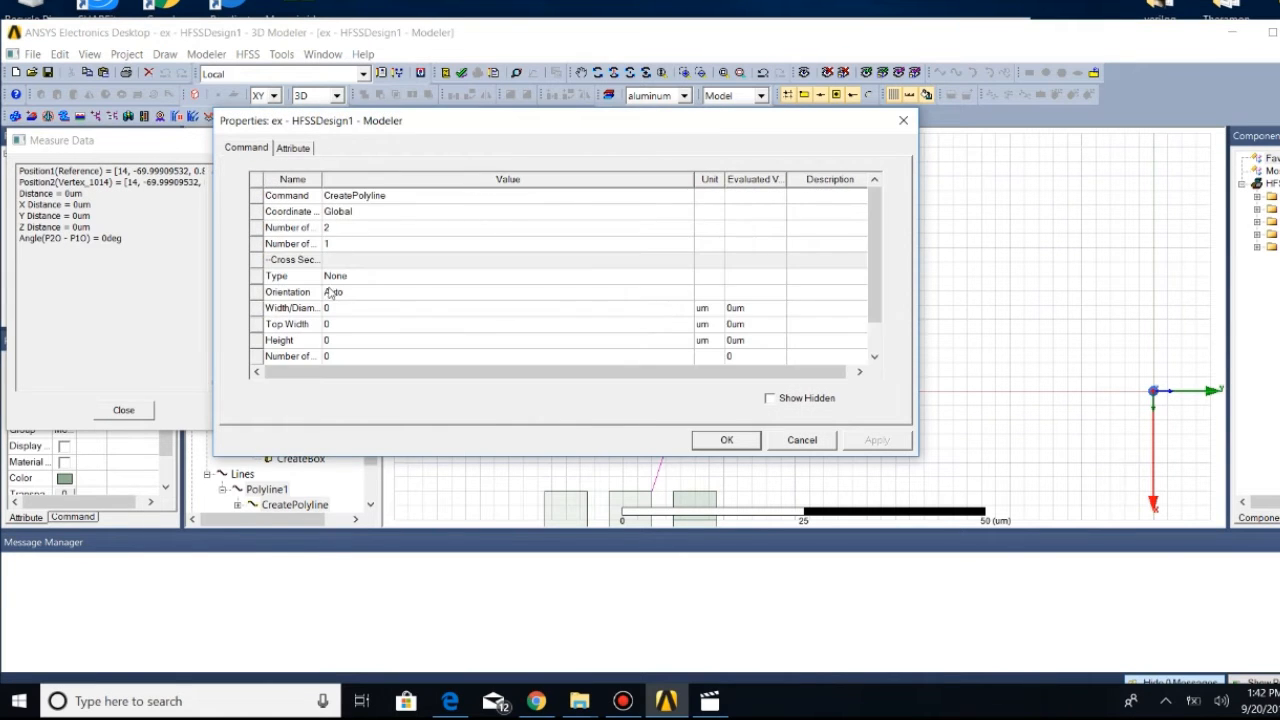
{"action": "scroll", "coordinate": [371, 319], "scroll_direction": "down", "scroll_amount": 1}
{"action": "scroll", "coordinate": [371, 319], "scroll_direction": "up", "scroll_amount": 1}
{"action": "left_click", "coordinate": [737, 444]}
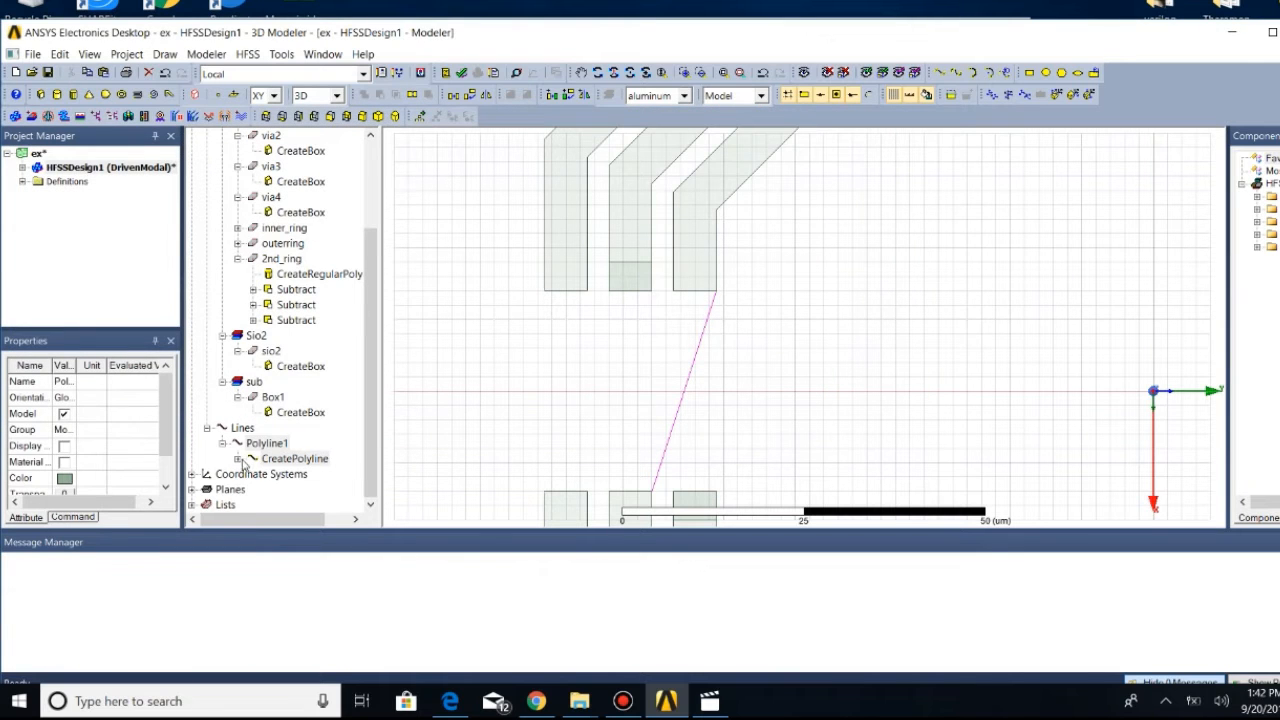
Set Point1 of the new line segment to -14, -61, 0 um
{"action": "left_click", "coordinate": [238, 459]}
{"action": "left_click", "coordinate": [300, 474]}
{"action": "right_click", "coordinate": [310, 479]}
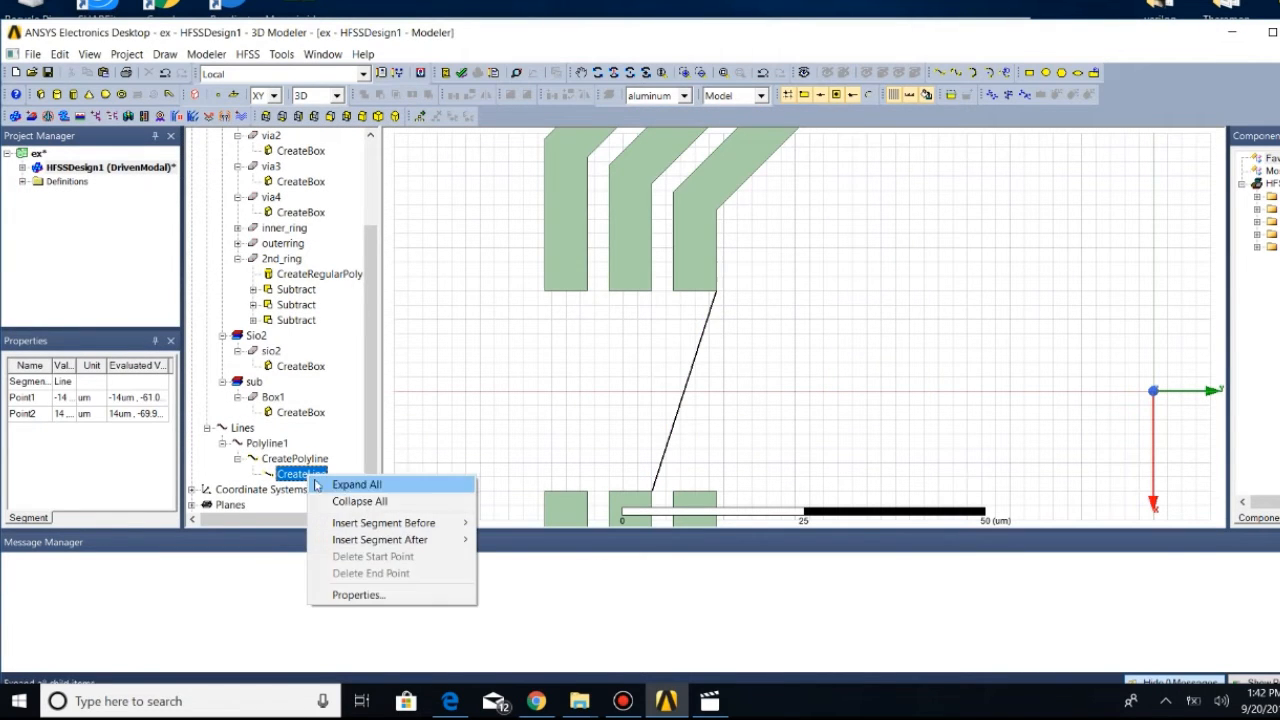
{"action": "left_click", "coordinate": [387, 596]}
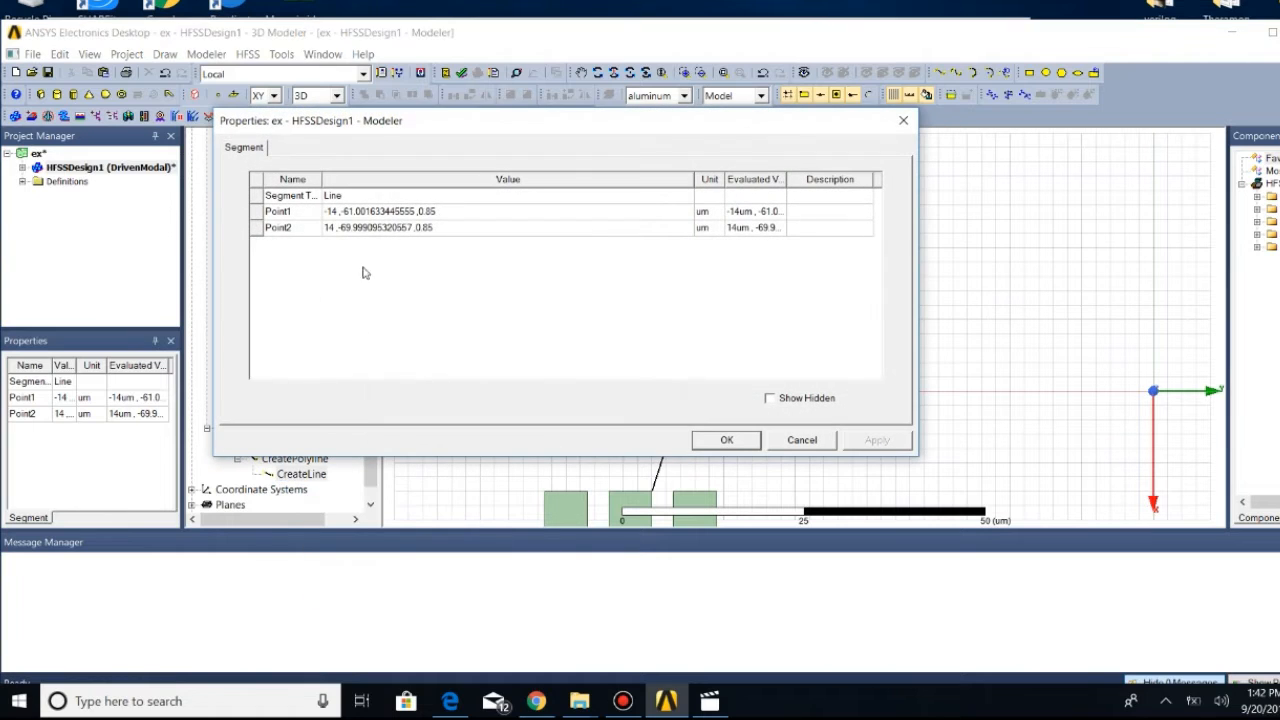
{"action": "left_click", "coordinate": [418, 213]}
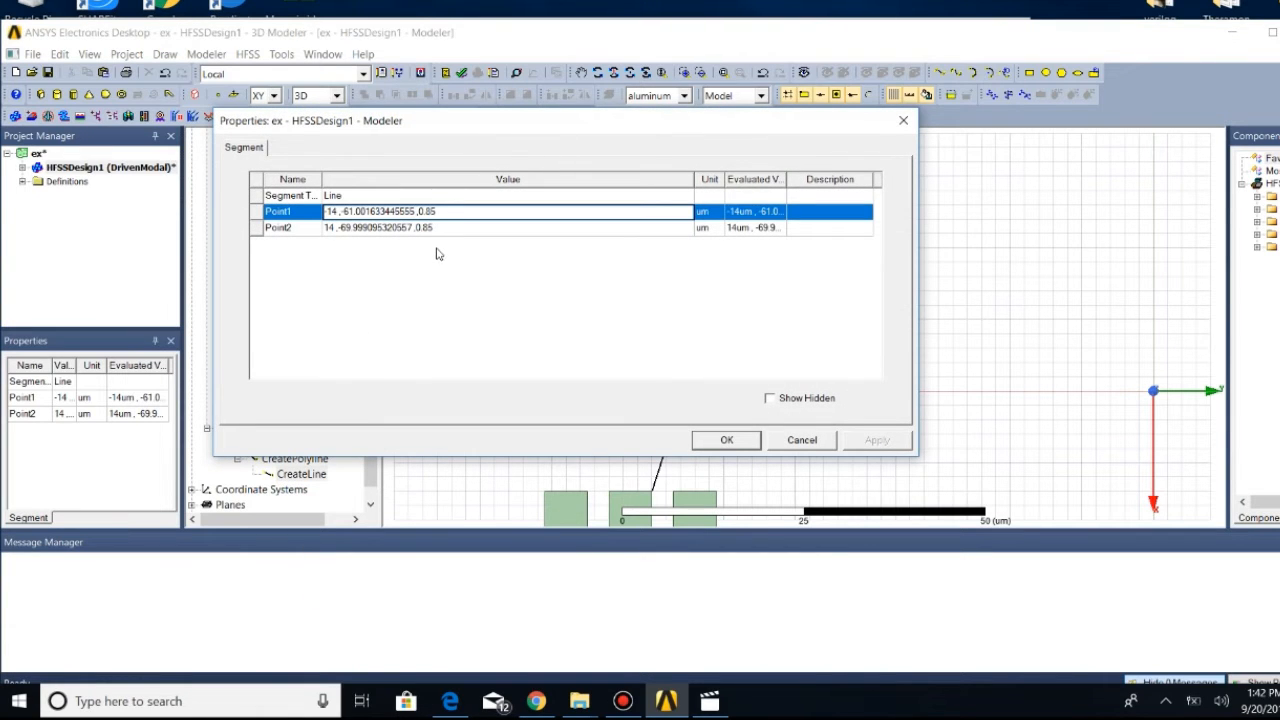
{"action": "key", "text": "BackSpace"}
{"action": "key", "text": "BackSpace"}
{"action": "key", "text": "BackSpace"}
{"action": "key", "text": "BackSpace"}
{"action": "key", "text": "BackSpace"}
{"action": "key", "text": "BackSpace"}
{"action": "key", "text": "BackSpace"}
{"action": "key", "text": "BackSpace"}
{"action": "key", "text": "BackSpace"}
{"action": "key", "text": "BackSpace"}
{"action": "key", "text": "BackSpace"}
{"action": "key", "text": "BackSpace"}
{"action": "key", "text": "BackSpace"}
Set Point2 of the line segment to 14, -70, 0 um and apply the segment properties
{"action": "key", "text": "Down"}
{"action": "key", "text": "End"}
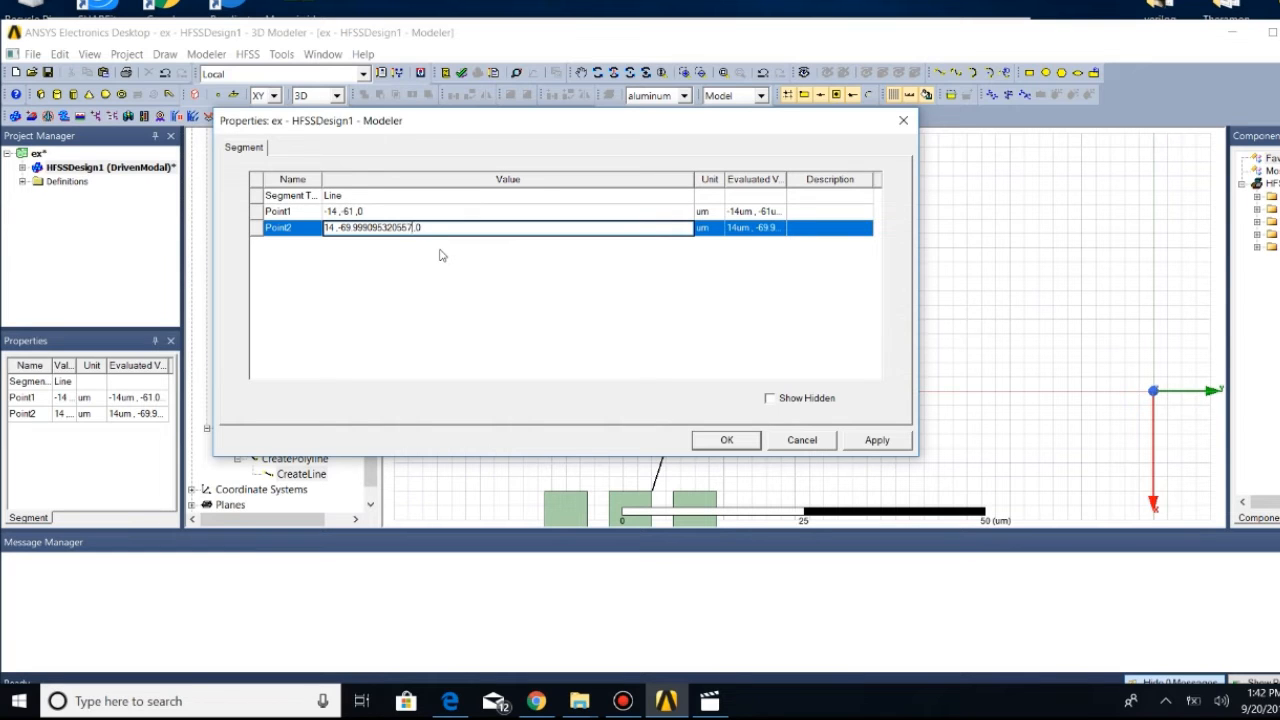
{"action": "key", "text": "BackSpace"}
{"action": "key", "text": "BackSpace"}
{"action": "key", "text": "BackSpace"}
{"action": "key", "text": "BackSpace"}
{"action": "key", "text": "BackSpace"}
{"action": "key", "text": "BackSpace"}
{"action": "key", "text": "BackSpace"}
{"action": "key", "text": "BackSpace"}
{"action": "key", "text": "BackSpace"}
{"action": "key", "text": "BackSpace"}
{"action": "type", "text": "-7"}
{"action": "key", "text": "Return"}
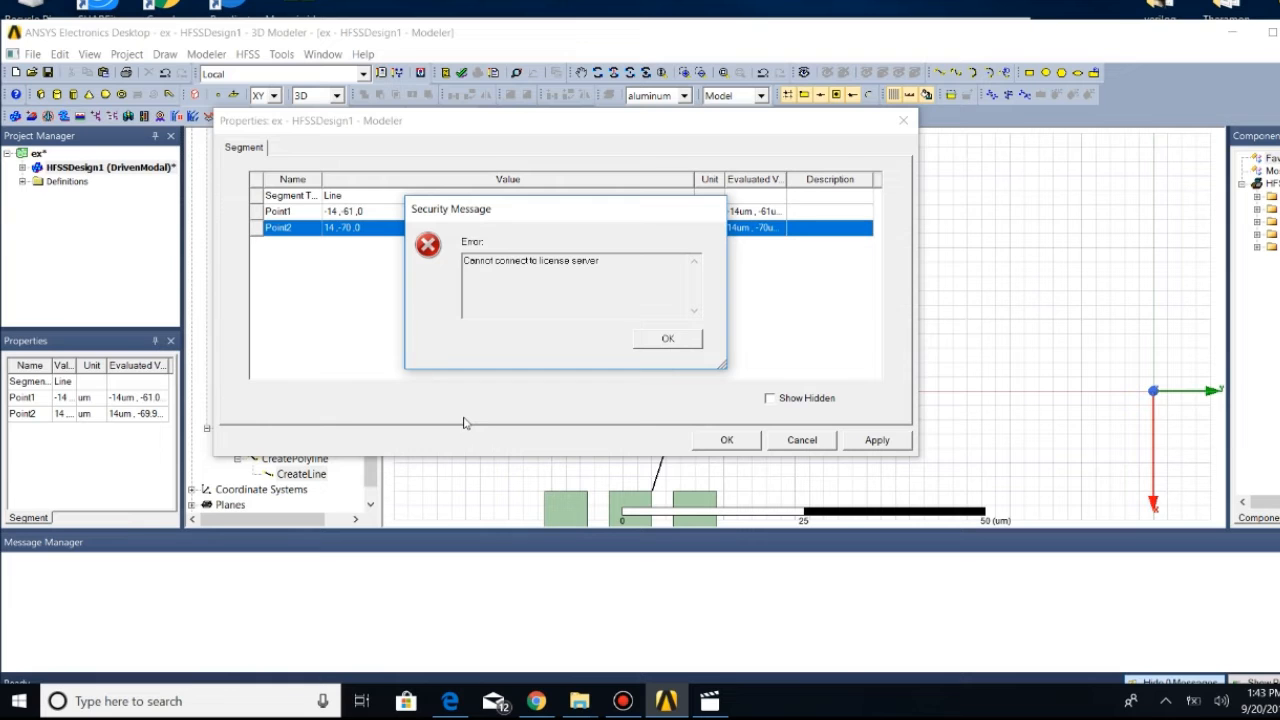
{"action": "left_click", "coordinate": [660, 340]}
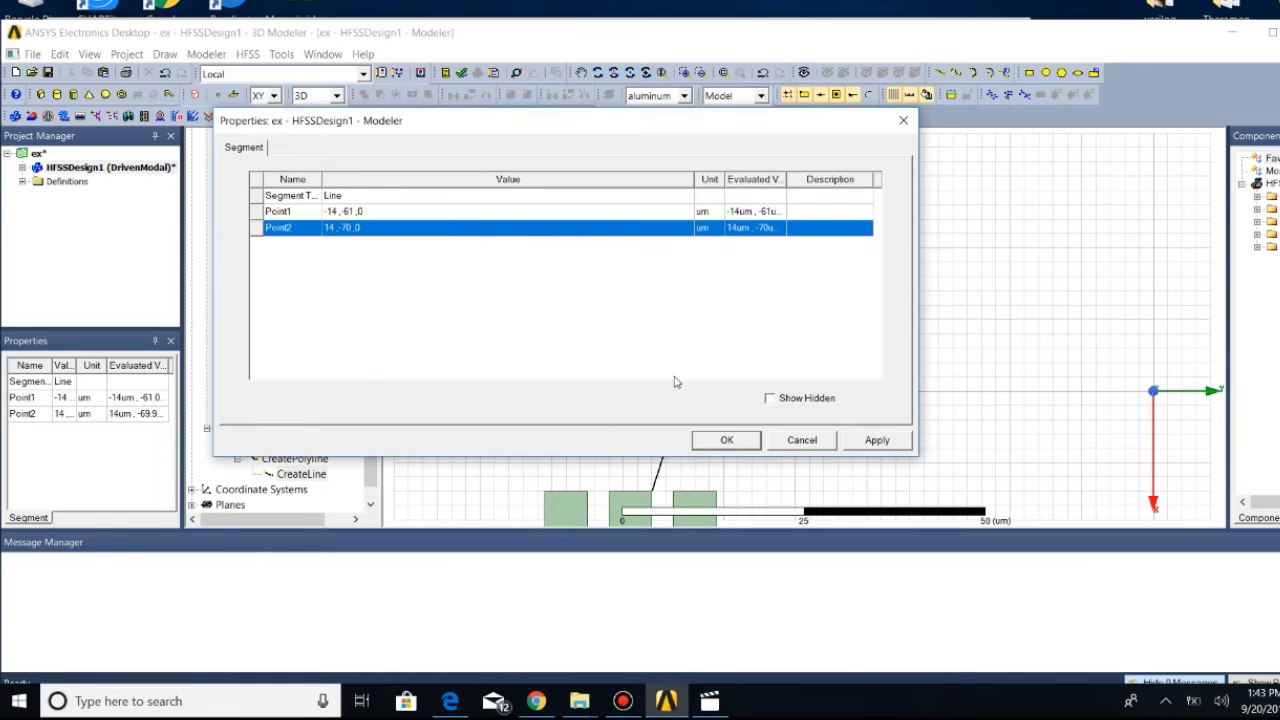
{"action": "left_click", "coordinate": [726, 440]}
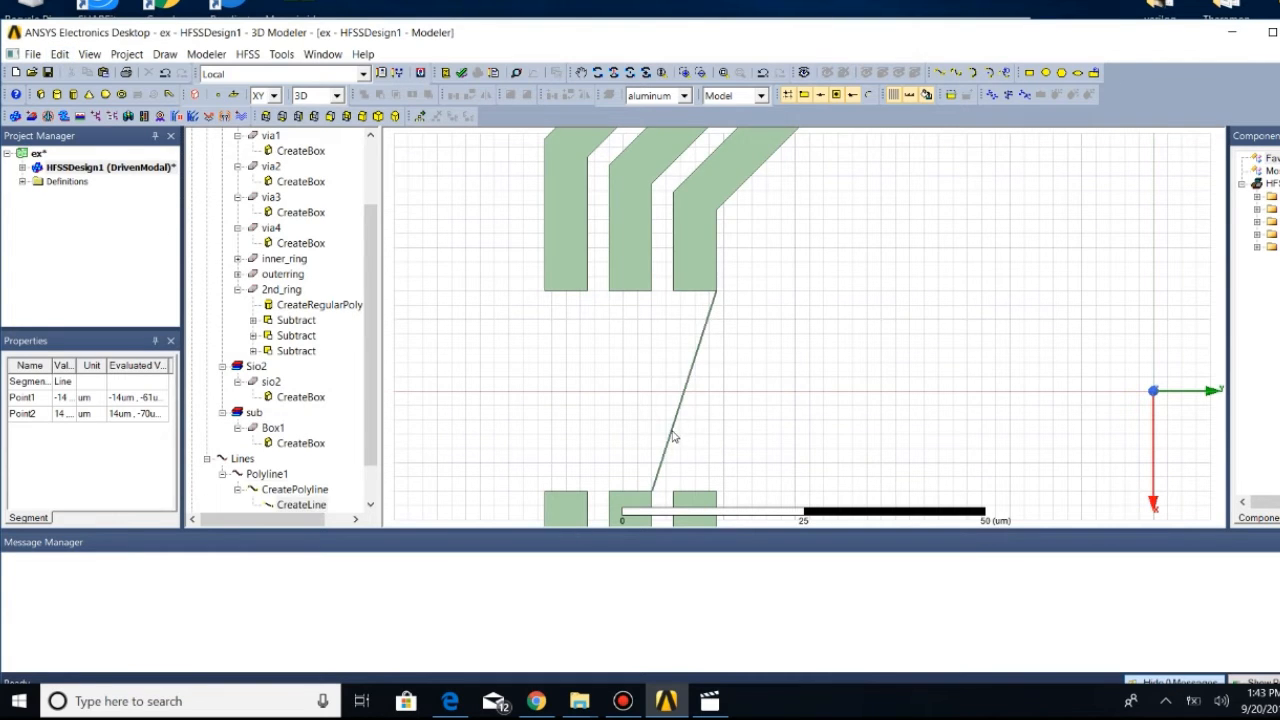
Sweep the diagonal line along a vector of about 6 um in negative Y, with a 0 deg draft angle and Round draft type
{"action": "left_click", "coordinate": [671, 435]}
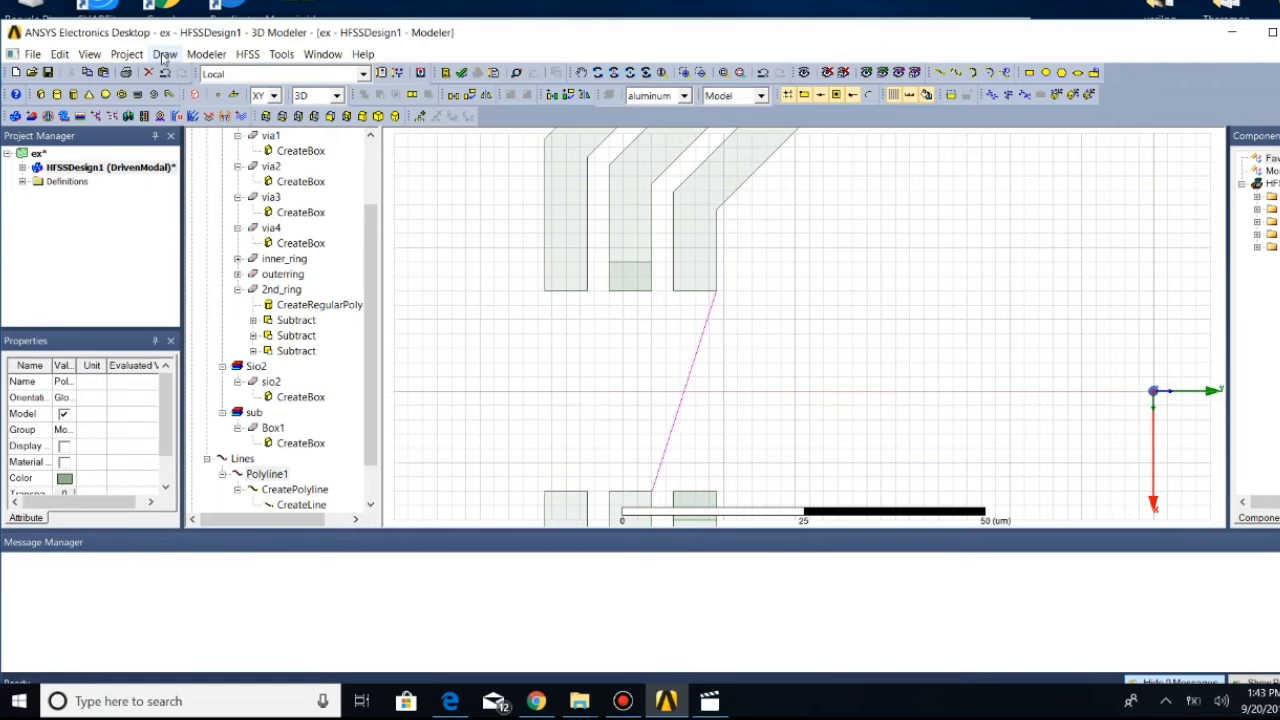
{"action": "left_click", "coordinate": [164, 55]}
{"action": "mouse_move", "coordinate": [234, 368]}
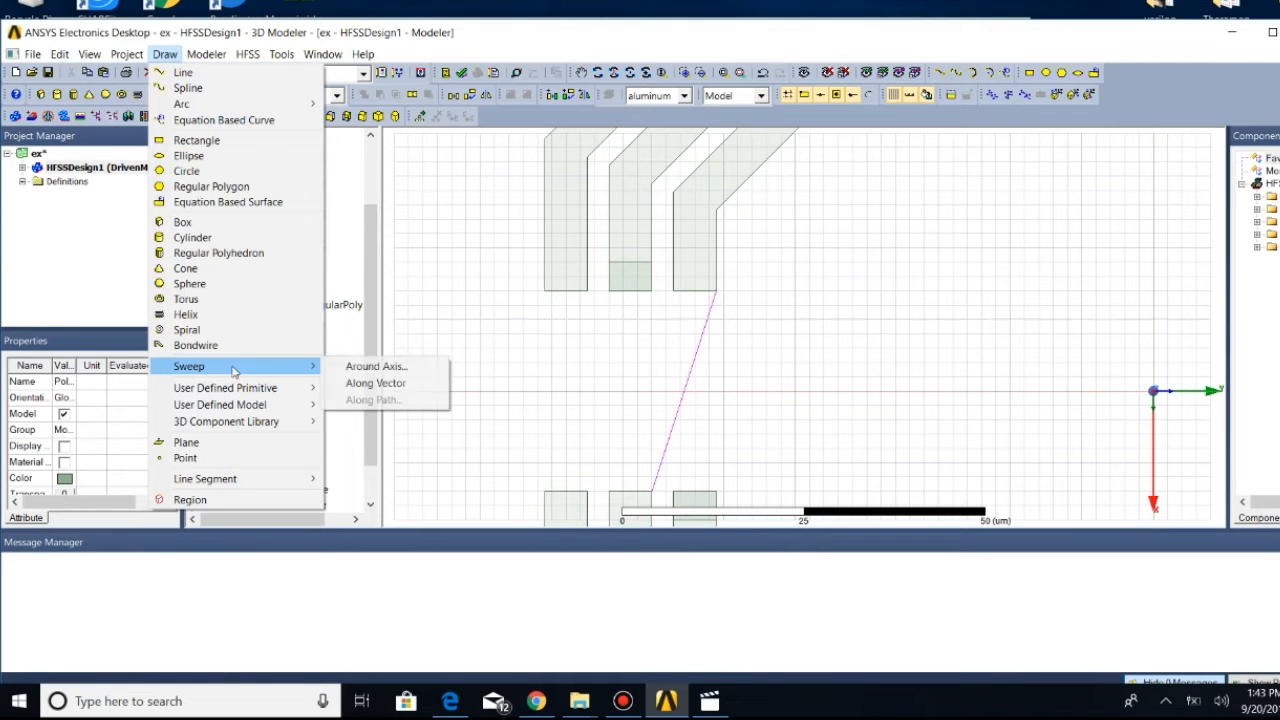
{"action": "left_click", "coordinate": [372, 383]}
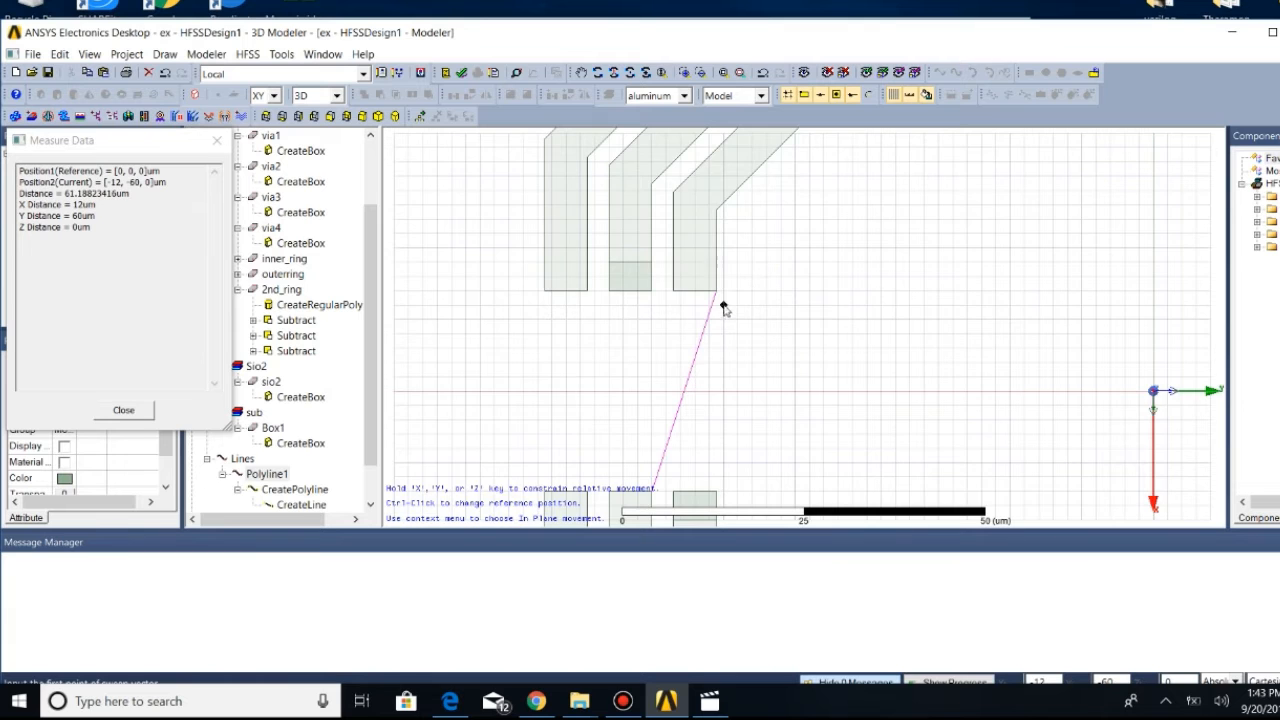
{"action": "scroll", "coordinate": [724, 309], "scroll_direction": "up", "scroll_amount": 8}
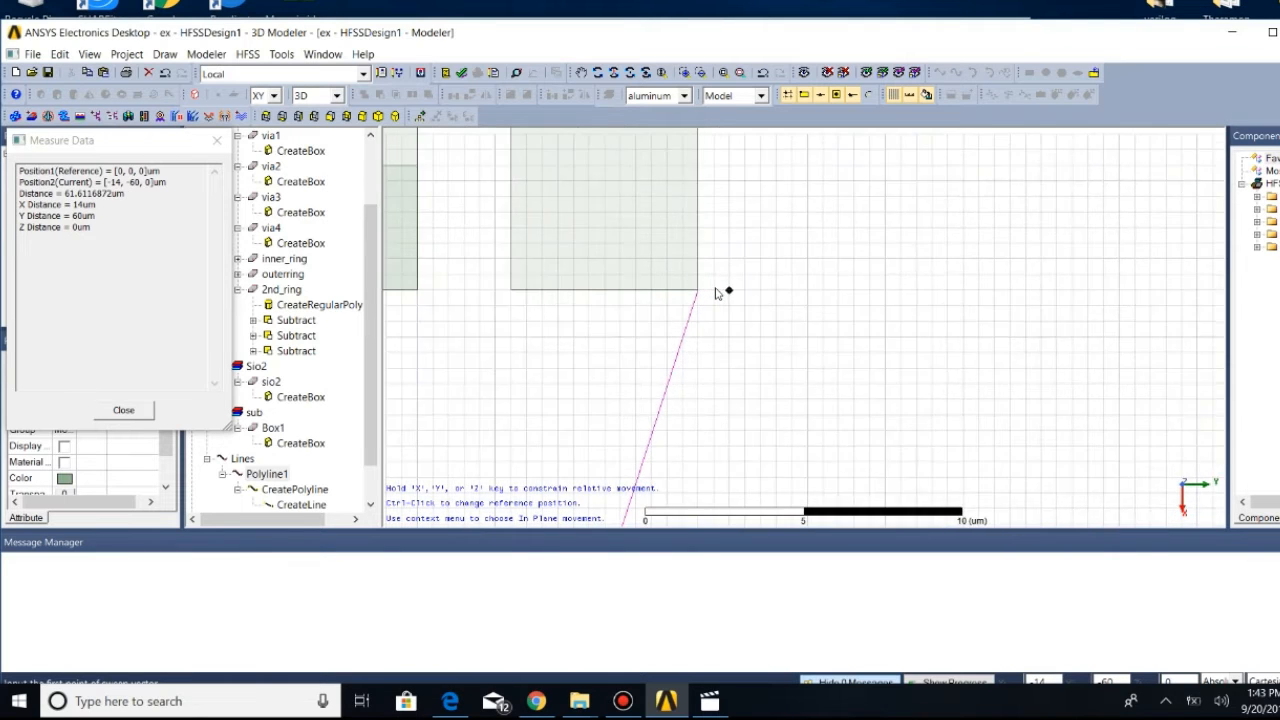
{"action": "scroll", "coordinate": [716, 293], "scroll_direction": "up", "scroll_amount": 2}
{"action": "left_click", "coordinate": [691, 291]}
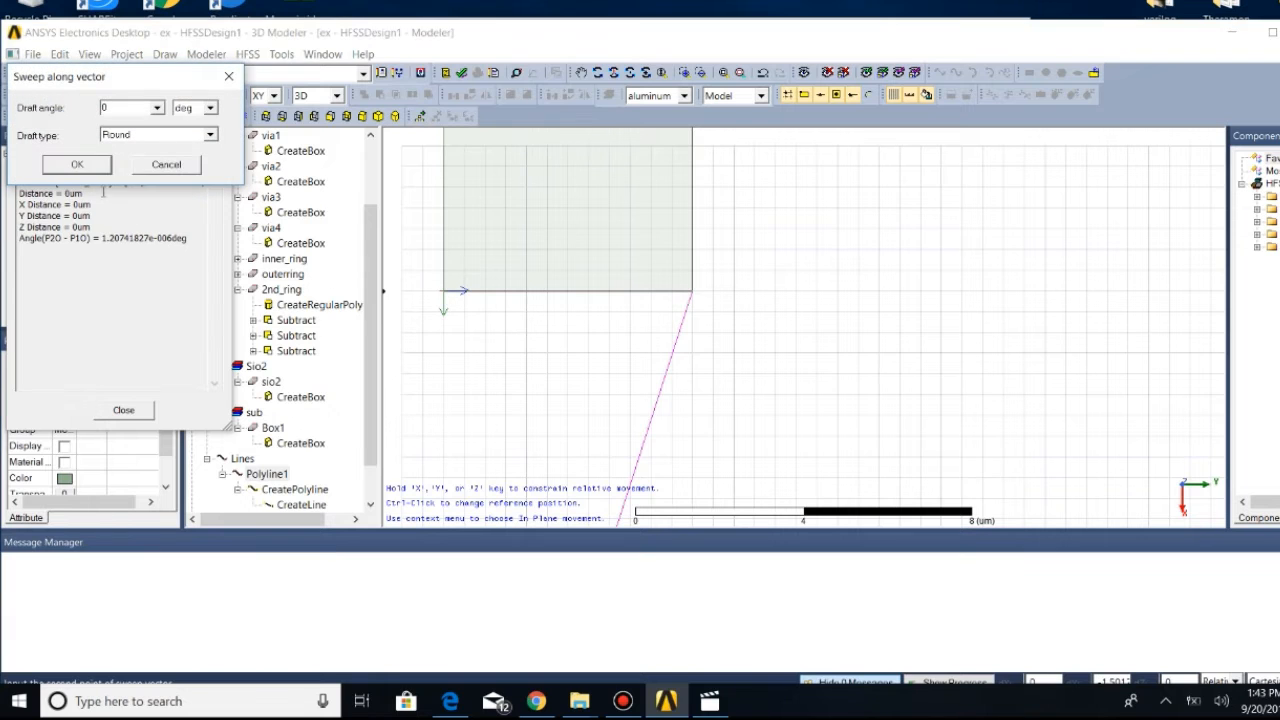
{"action": "left_click", "coordinate": [97, 168]}
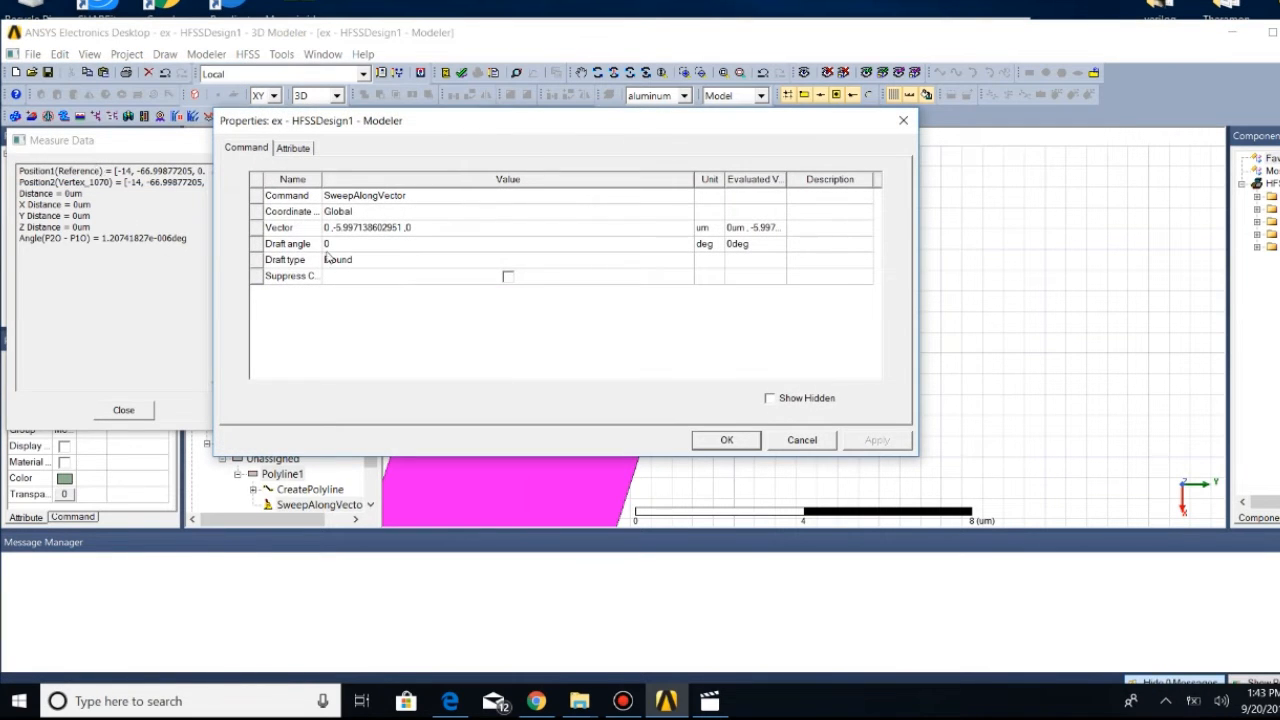
Set the crossover strip's sweep vector to 0, -6, 0 um and apply the sweep properties
{"action": "left_click", "coordinate": [405, 228]}
{"action": "key", "text": "BackSpace"}
{"action": "key", "text": "BackSpace"}
{"action": "key", "text": "BackSpace"}
{"action": "key", "text": "BackSpace"}
{"action": "key", "text": "BackSpace"}
{"action": "key", "text": "BackSpace"}
{"action": "key", "text": "BackSpace"}
{"action": "key", "text": "BackSpace"}
{"action": "key", "text": "BackSpace"}
{"action": "key", "text": "BackSpace"}
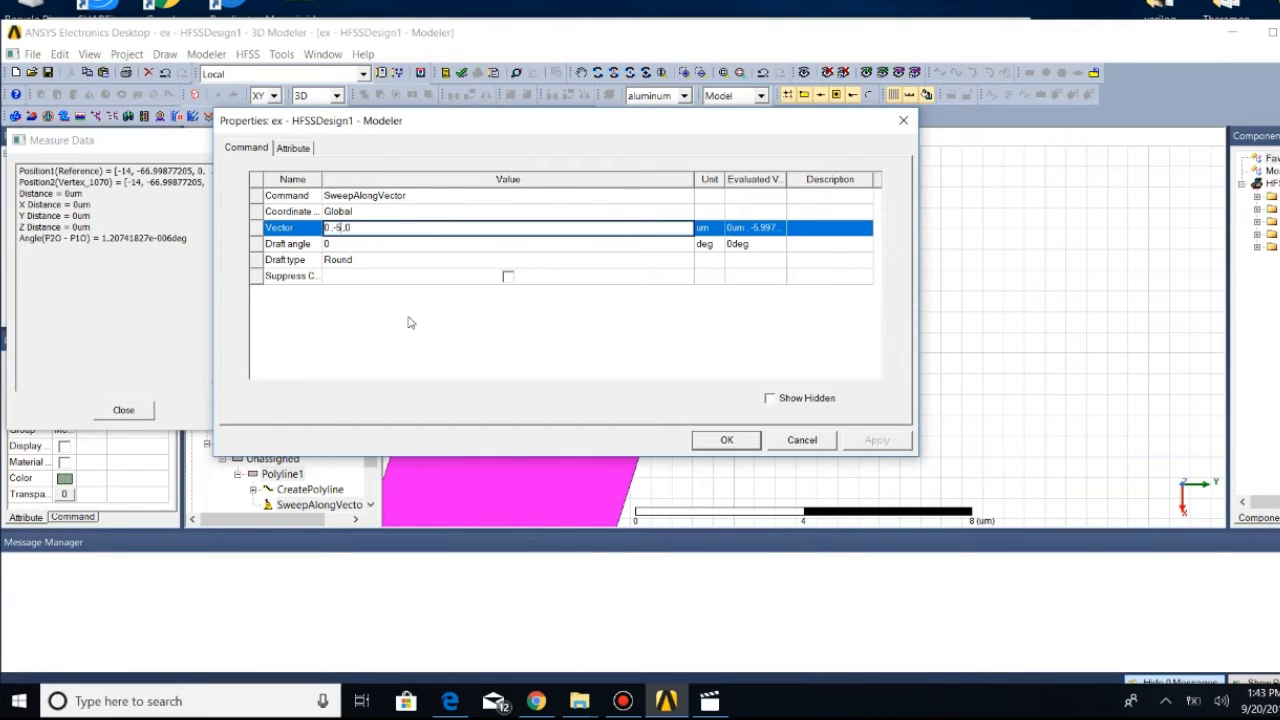
{"action": "key", "text": "BackSpace"}
{"action": "type", "text": "6"}
{"action": "left_click", "coordinate": [736, 441]}
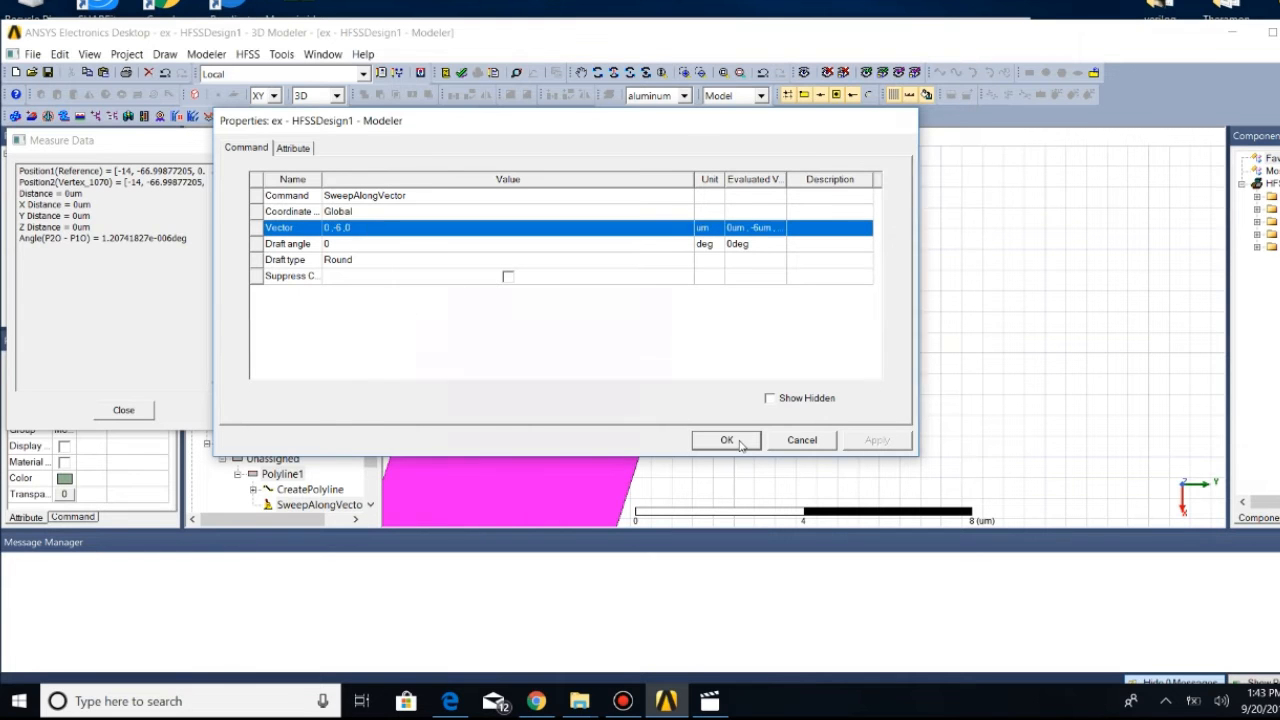
Thicken the swept crossover sheet in the negative Y gap by 0.85 um on one side only
{"action": "left_click", "coordinate": [739, 73]}
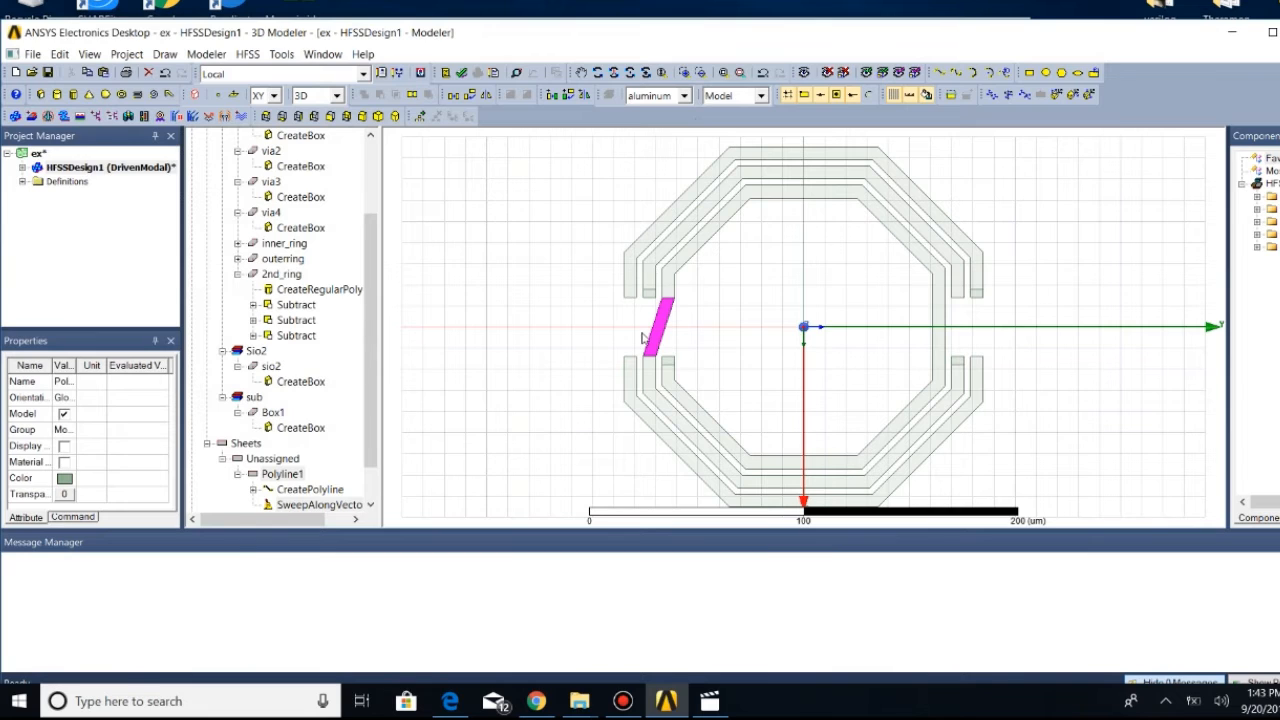
{"action": "left_click", "coordinate": [206, 54]}
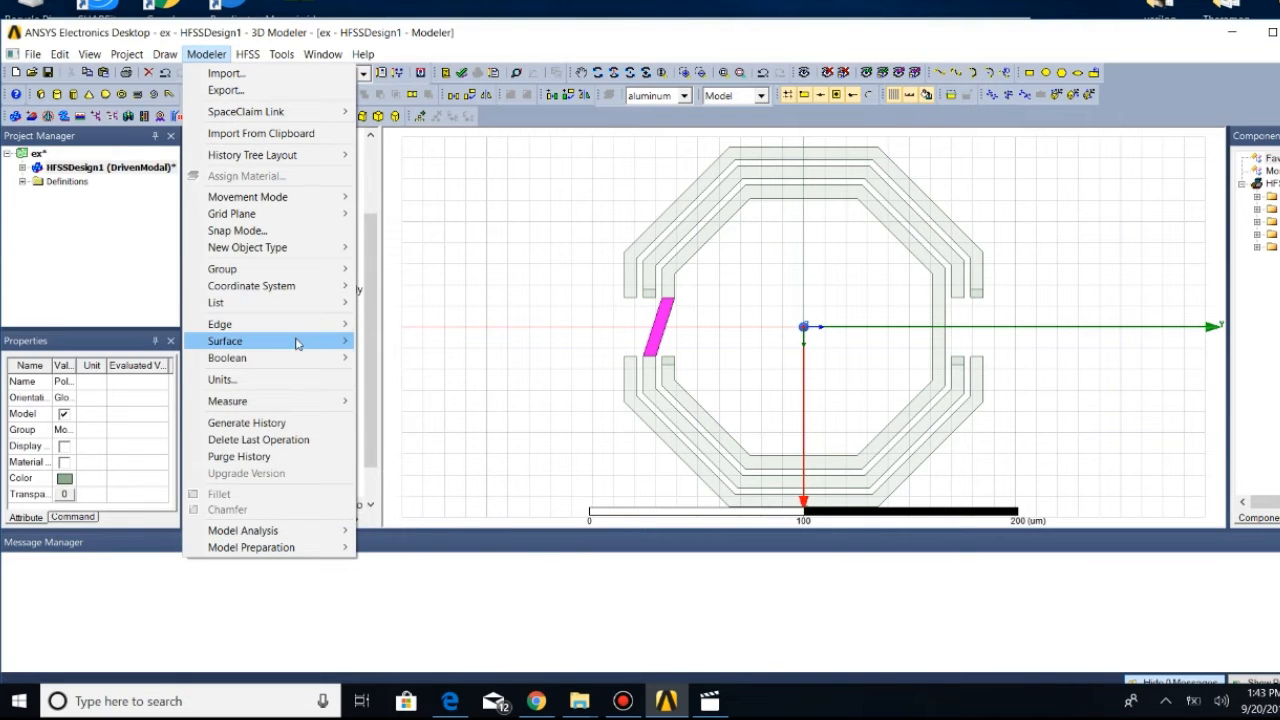
{"action": "mouse_move", "coordinate": [297, 341]}
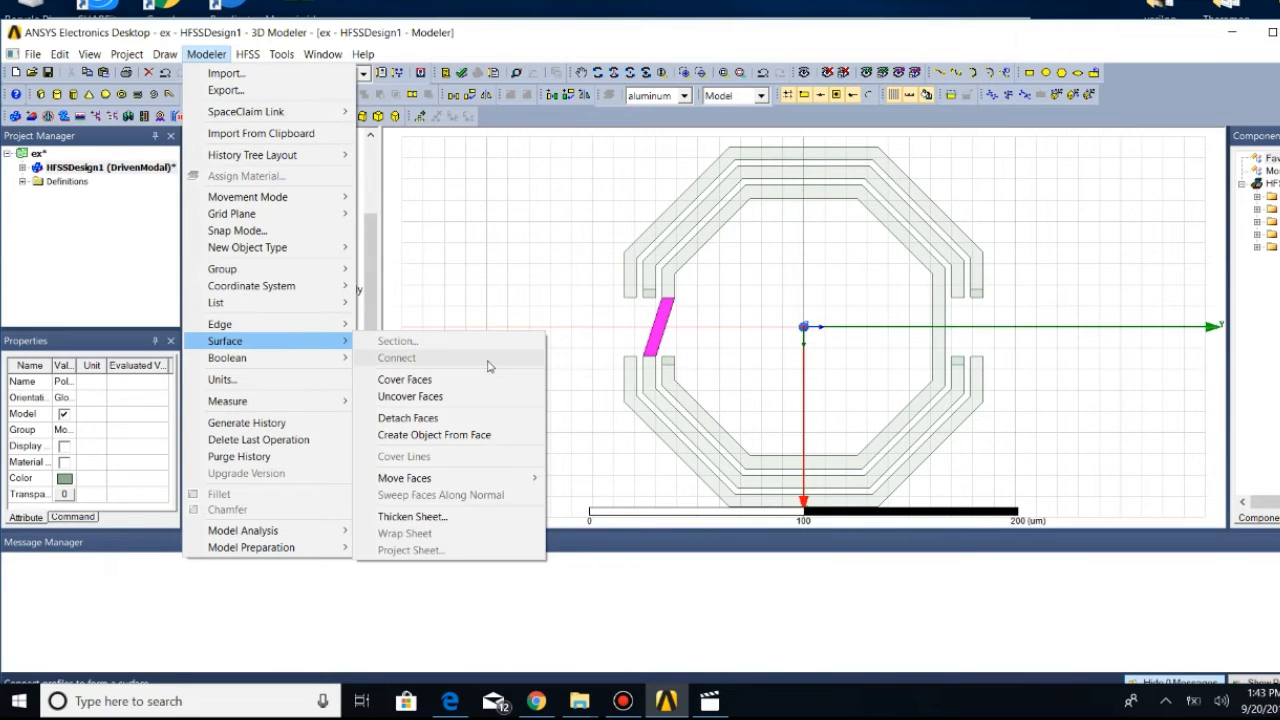
{"action": "left_click", "coordinate": [474, 516]}
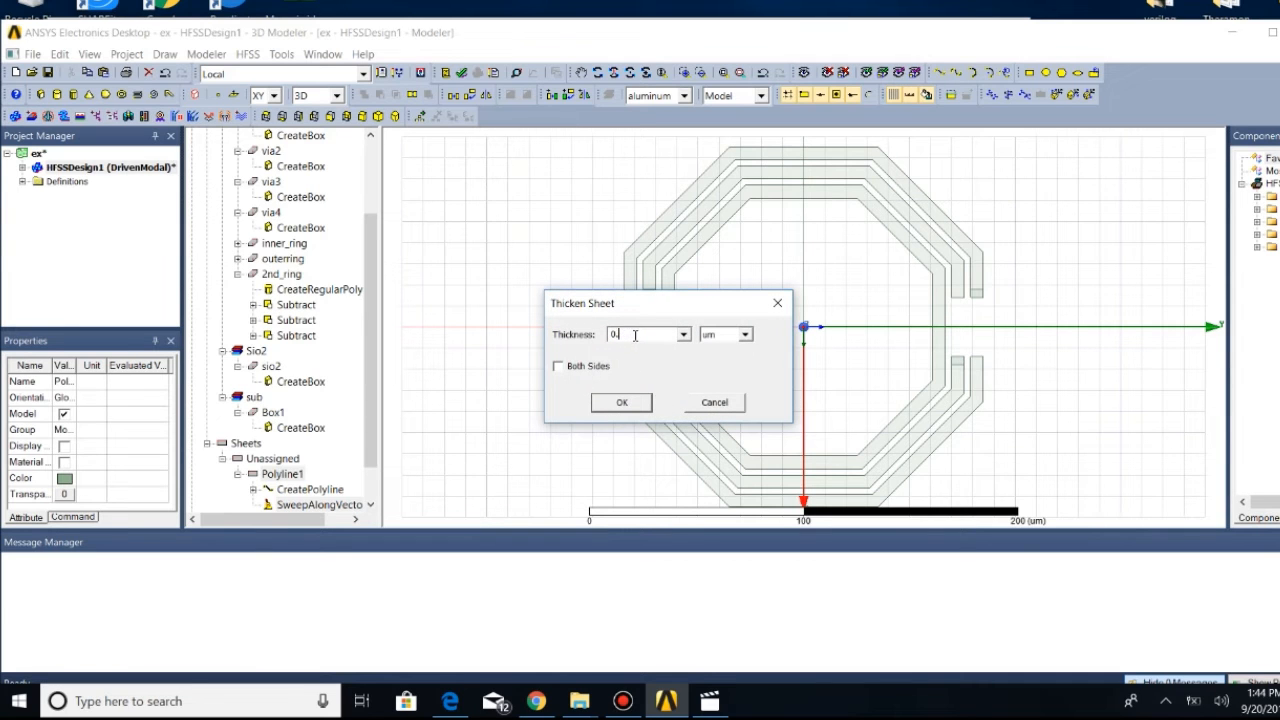
{"action": "left_click", "coordinate": [622, 402]}
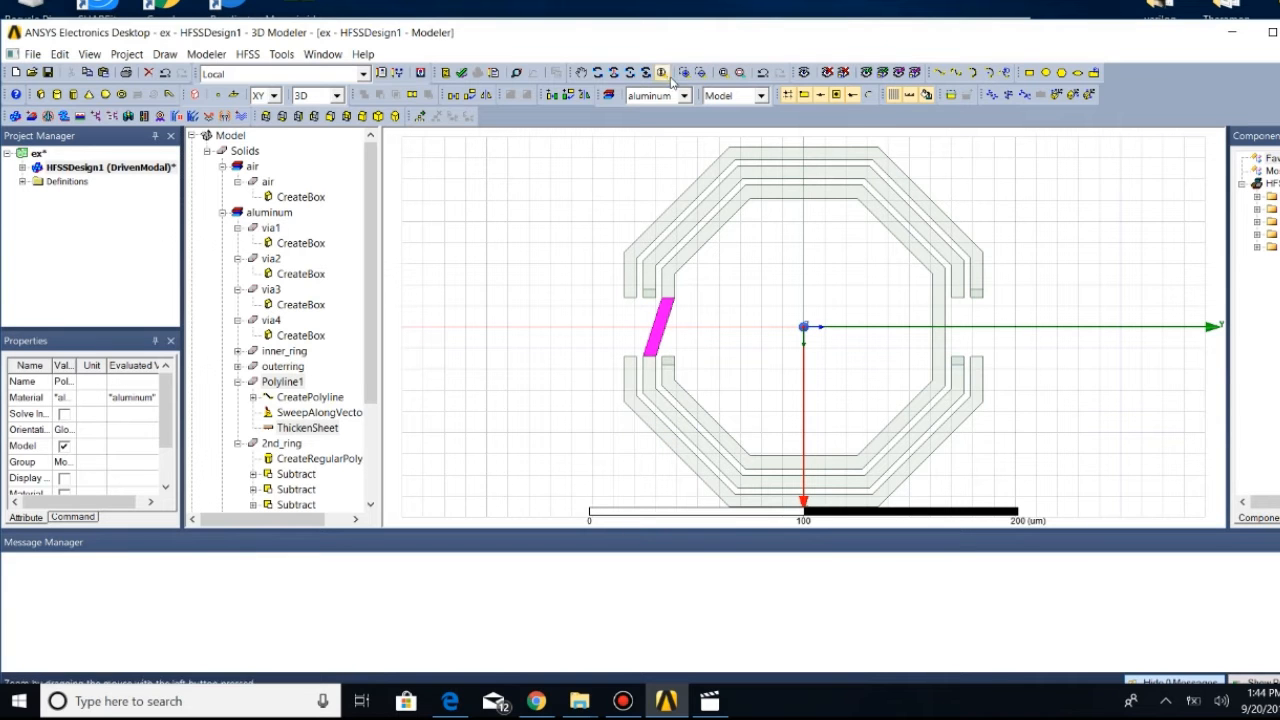
Examine the thickened crossover strip's thickness property and how its end meets the innermost ring's cut end in 3D
{"action": "left_click", "coordinate": [646, 72]}
{"action": "left_click_drag", "start_coordinate": [690, 327], "coordinate": [695, 291]}
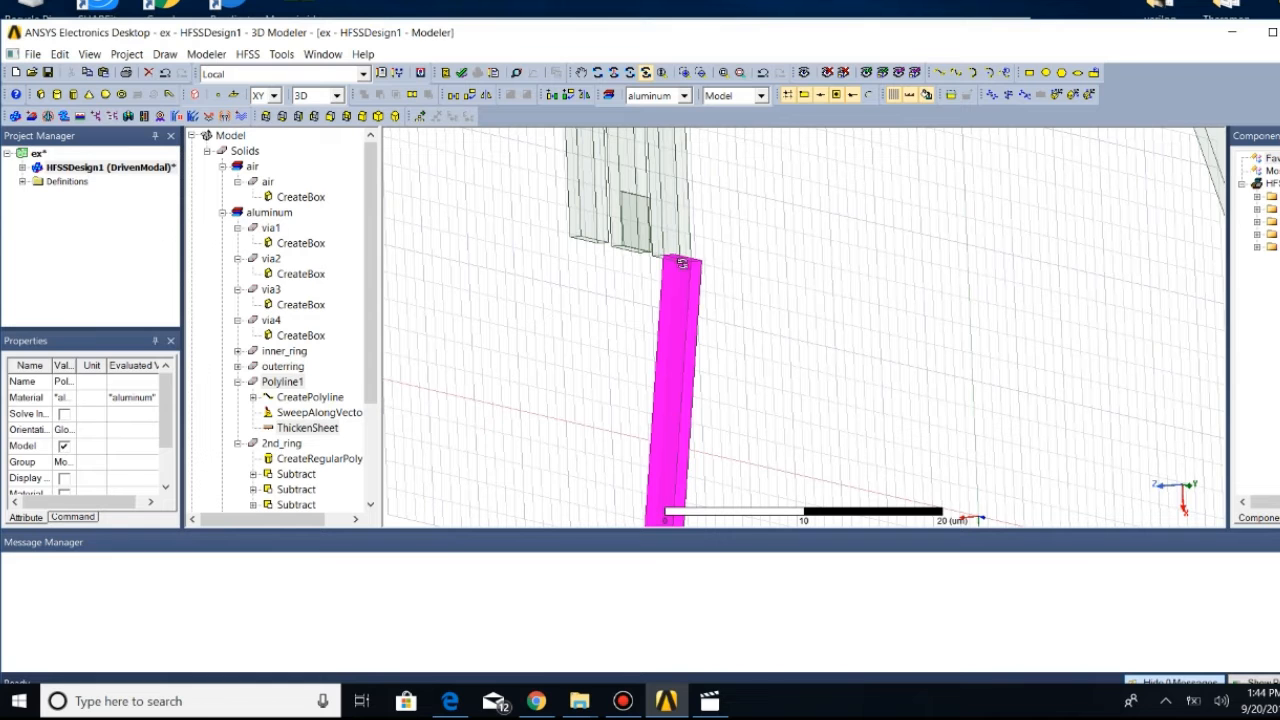
{"action": "left_click_drag", "start_coordinate": [766, 366], "coordinate": [830, 370]}
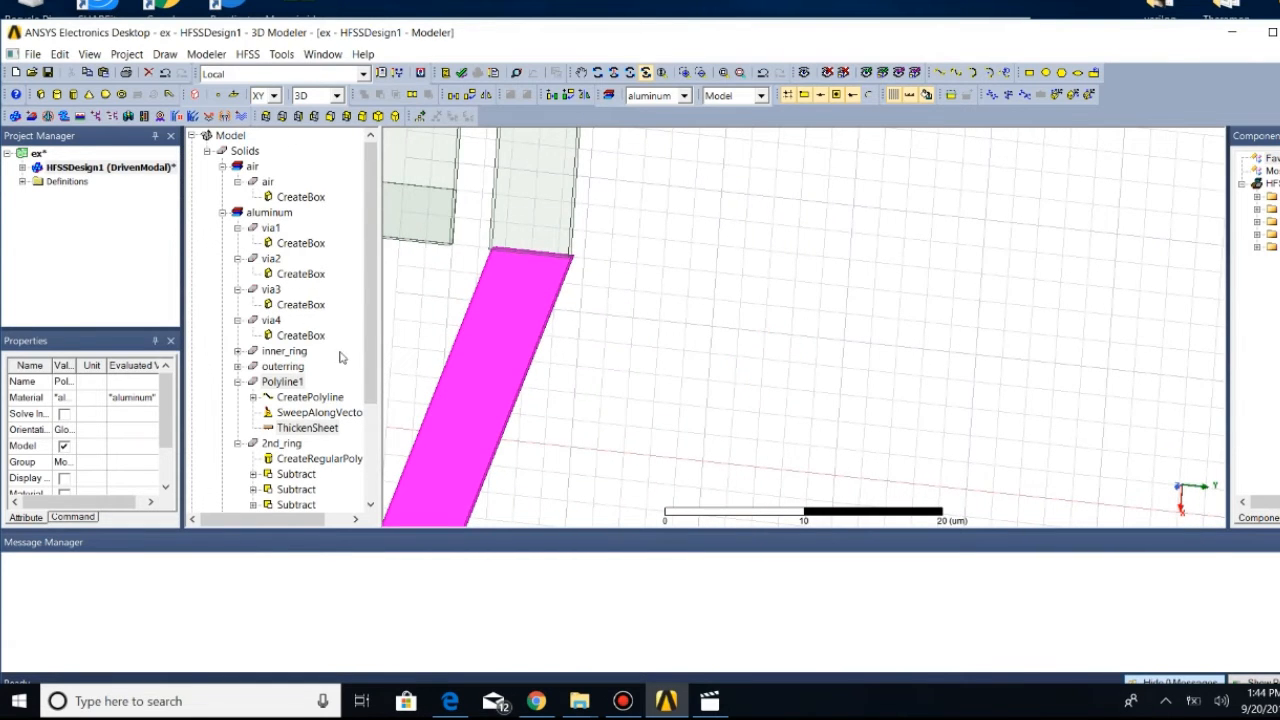
{"action": "right_click", "coordinate": [322, 432]}
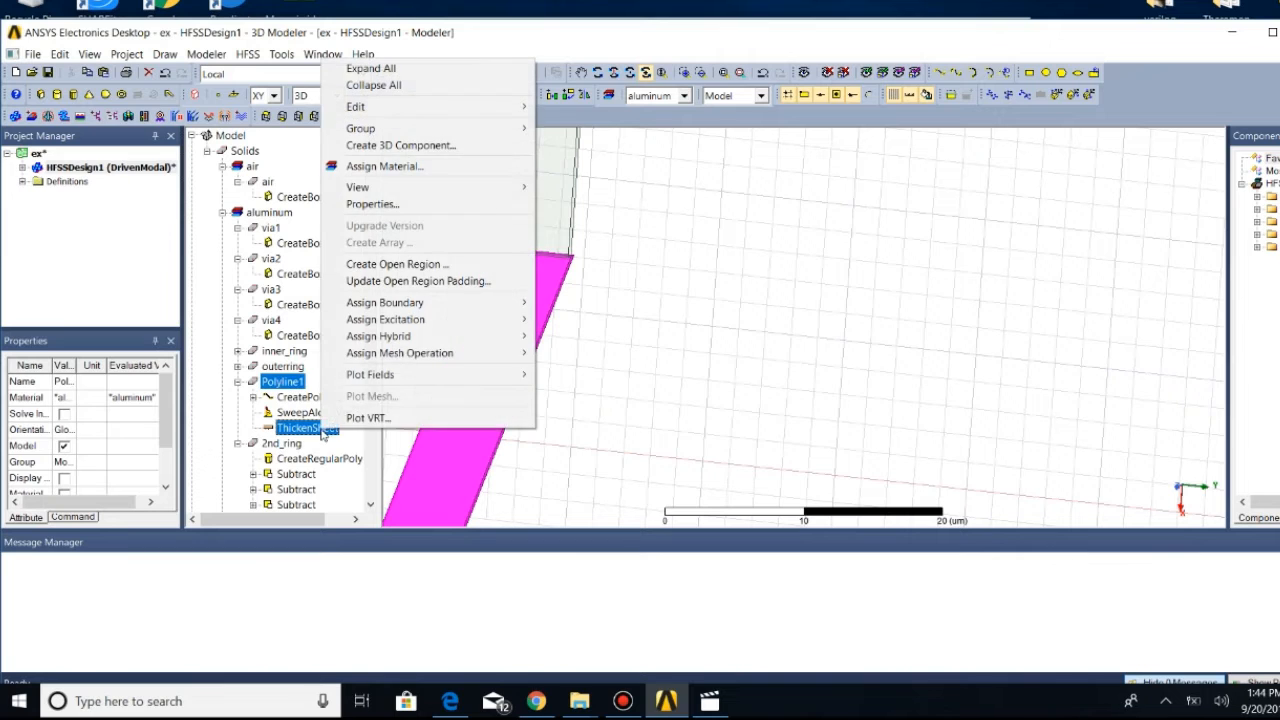
{"action": "left_click", "coordinate": [407, 208]}
{"action": "left_click", "coordinate": [330, 212]}
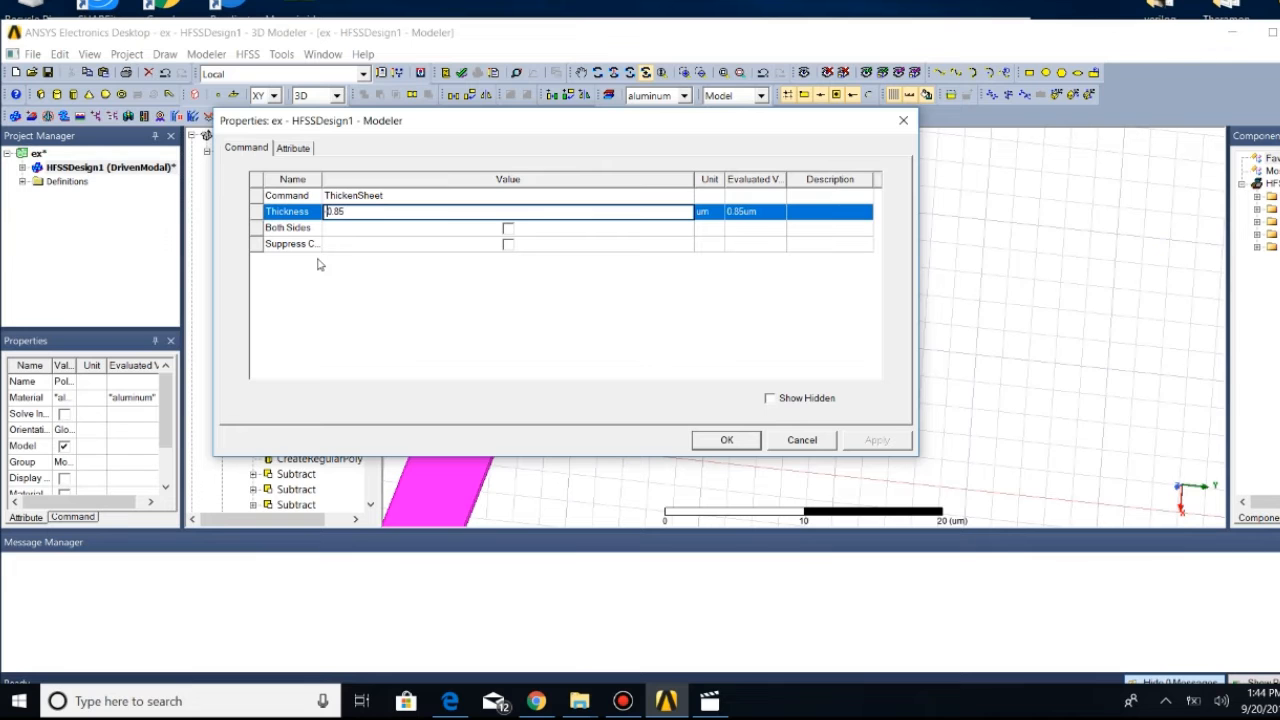
{"action": "left_click", "coordinate": [720, 440]}
{"action": "left_click_drag", "start_coordinate": [603, 329], "coordinate": [562, 255], "text": "alt"}
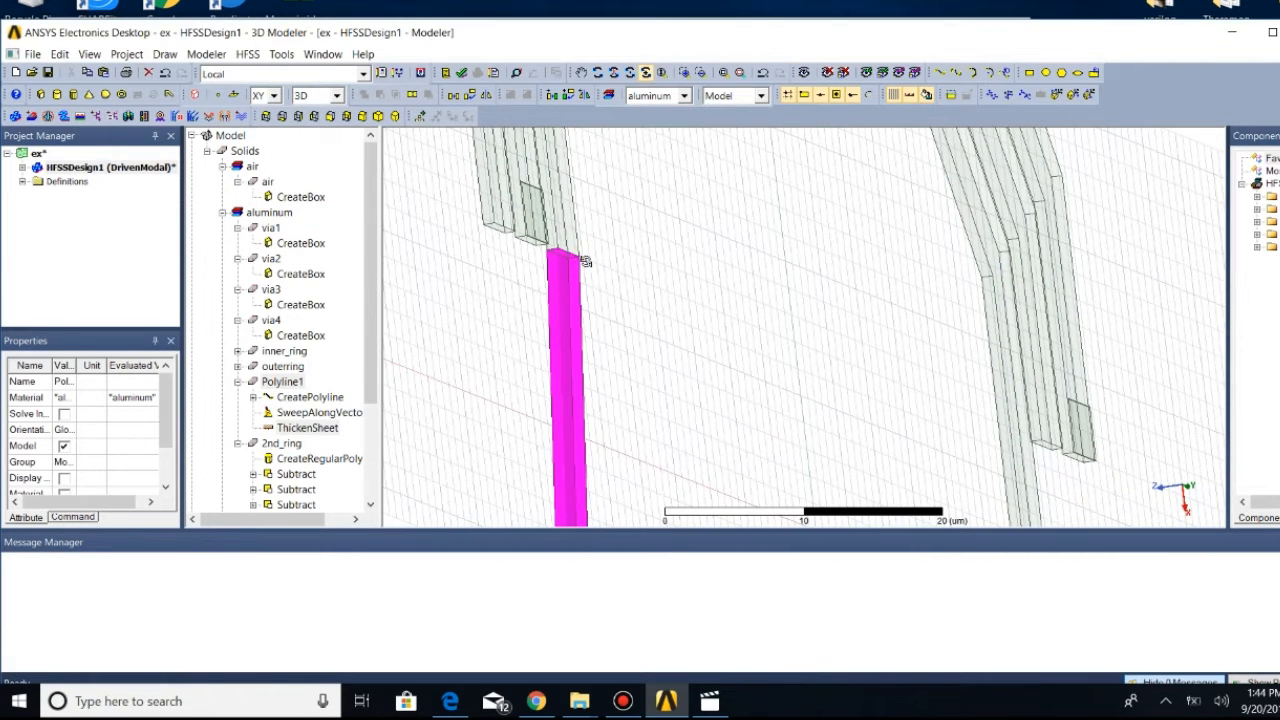
{"action": "left_click_drag", "start_coordinate": [614, 383], "coordinate": [733, 390], "text": "alt"}
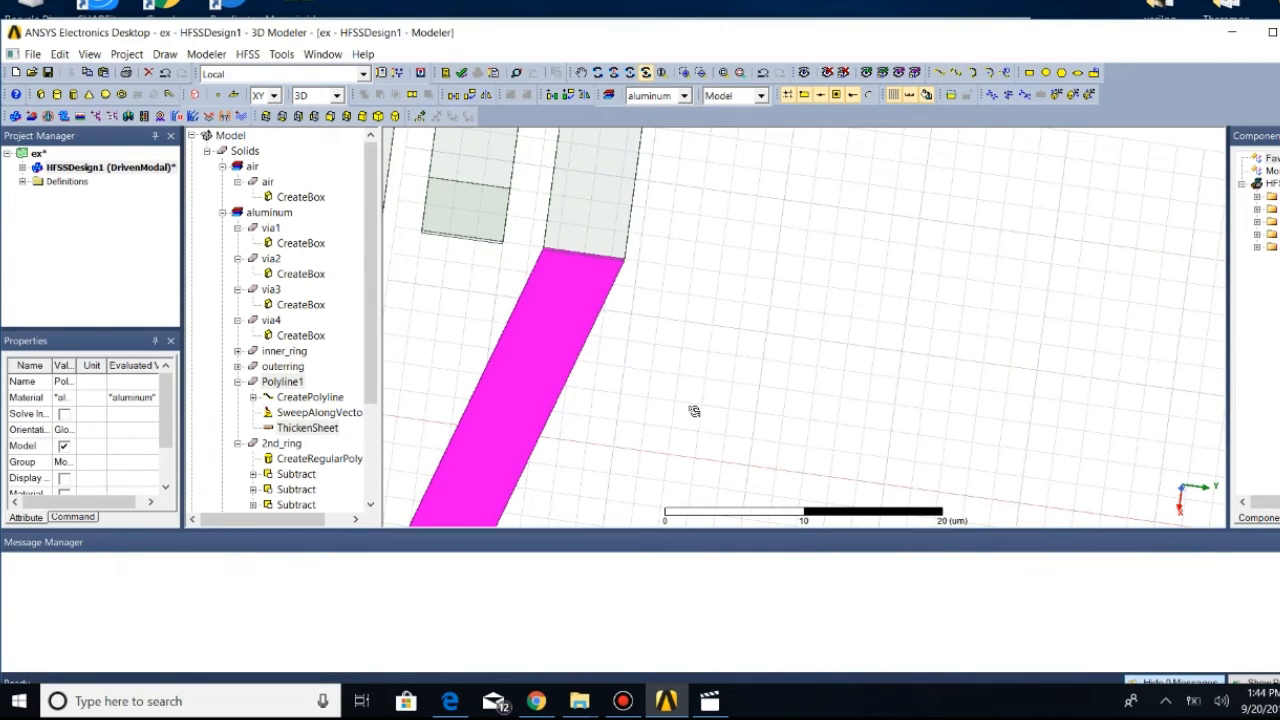
{"action": "scroll", "coordinate": [697, 406], "scroll_direction": "down", "scroll_amount": 4}
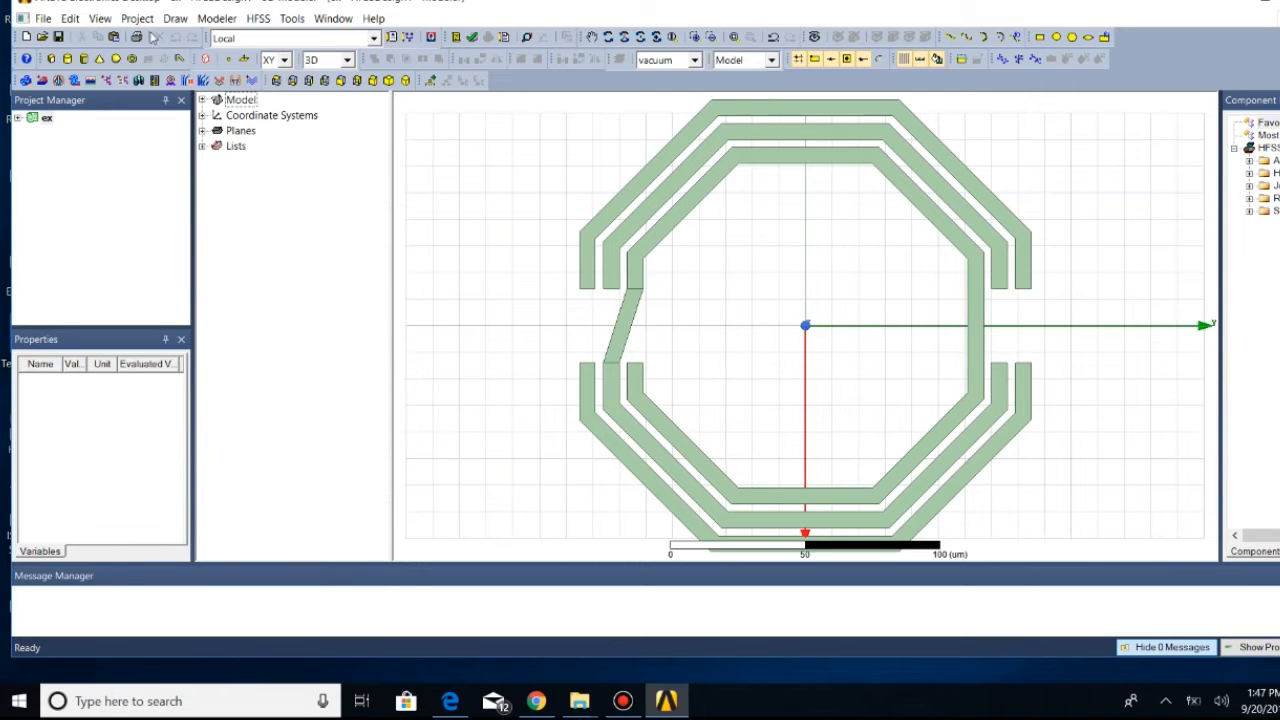
Draw a diagonal line across the positive Y gap from the middle ring's inner corner, about (-14, 70, 0.85) um, to the outer ring's, about (14, 79, 0.85) um
{"action": "left_click", "coordinate": [175, 18]}
{"action": "left_click", "coordinate": [188, 38]}
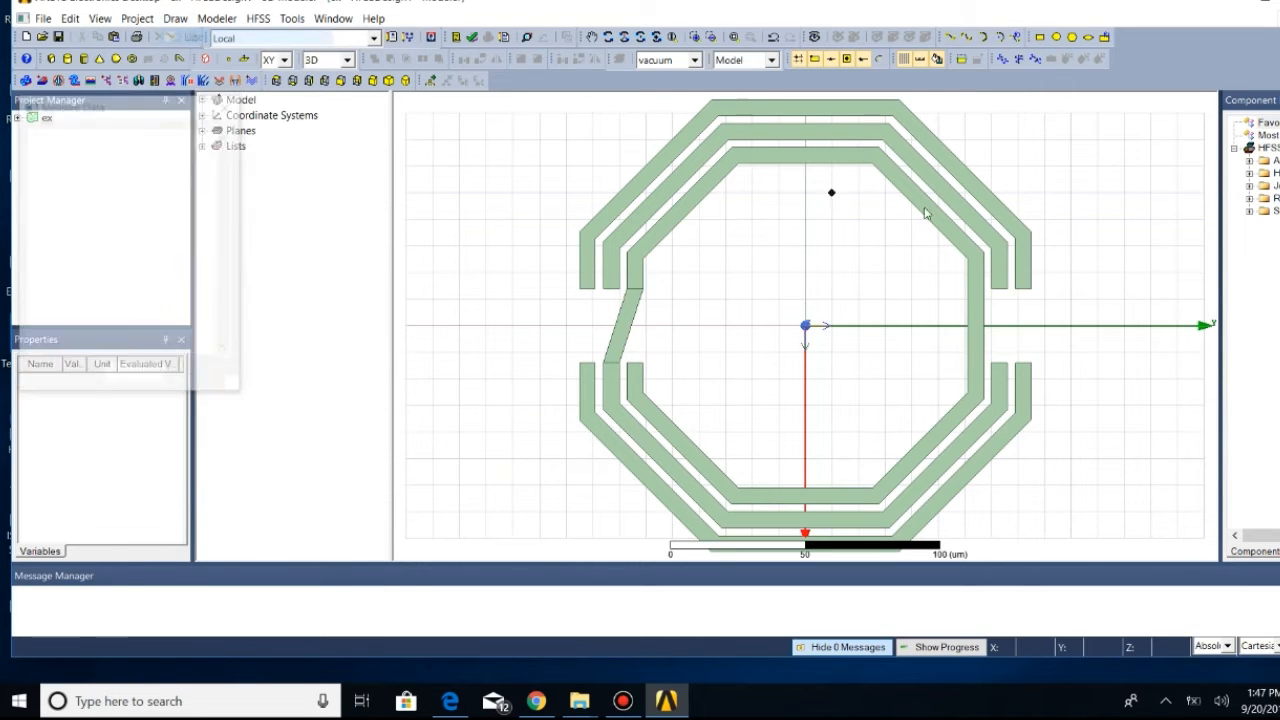
{"action": "scroll", "coordinate": [1045, 300], "scroll_direction": "up", "scroll_amount": 5}
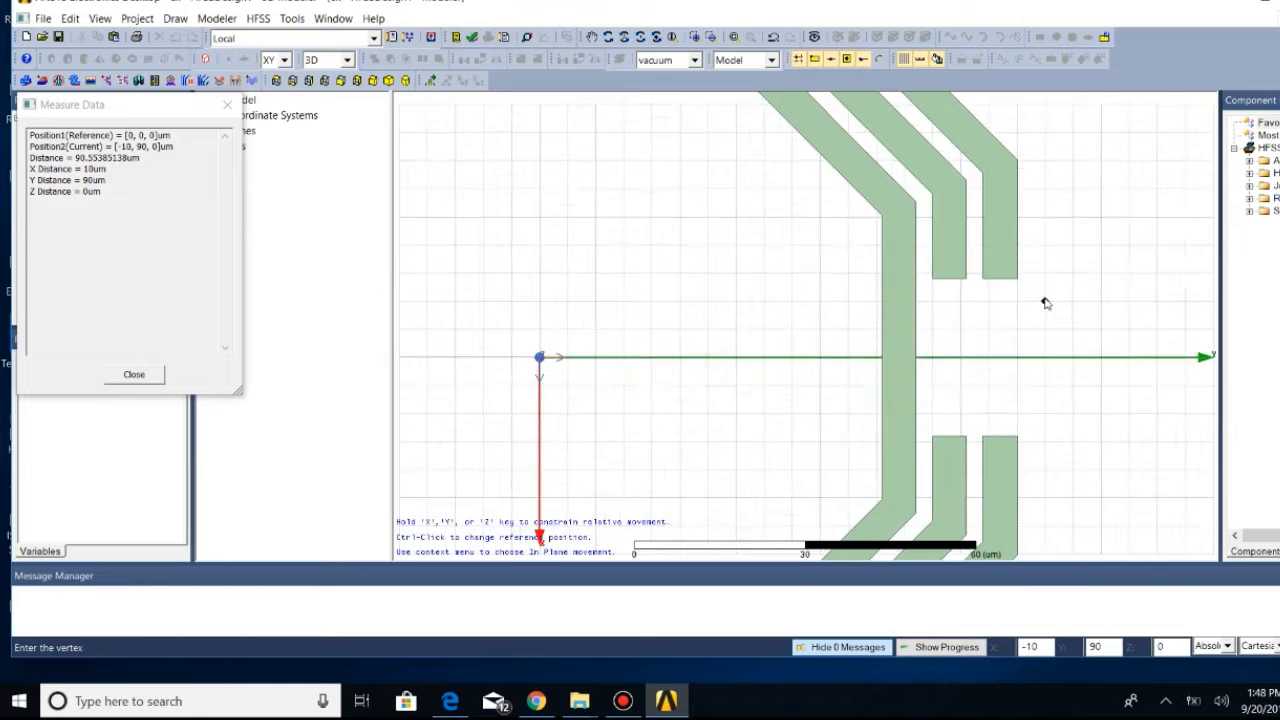
{"action": "scroll", "coordinate": [1045, 303], "scroll_direction": "up", "scroll_amount": 3}
{"action": "left_click", "coordinate": [888, 272], "text": "ctrl"}
{"action": "left_click", "coordinate": [888, 272]}
{"action": "left_click", "coordinate": [958, 492], "text": "ctrl"}
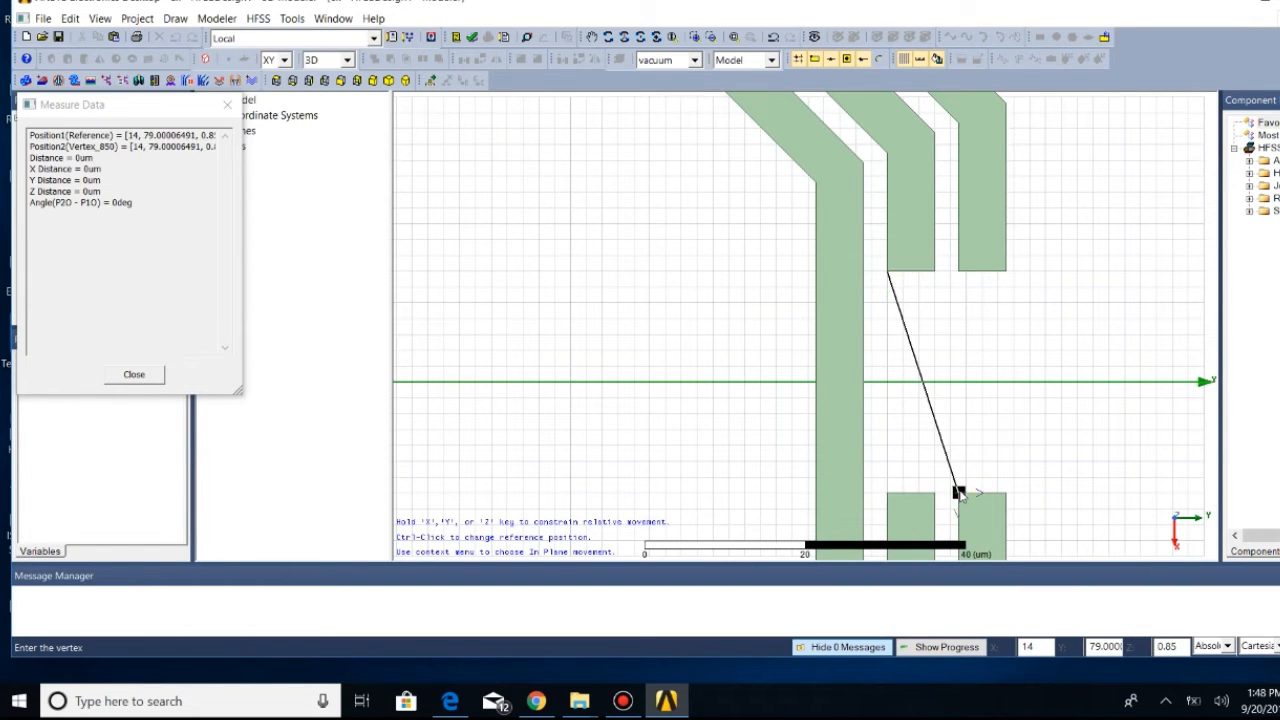
{"action": "double_click", "coordinate": [958, 492]}
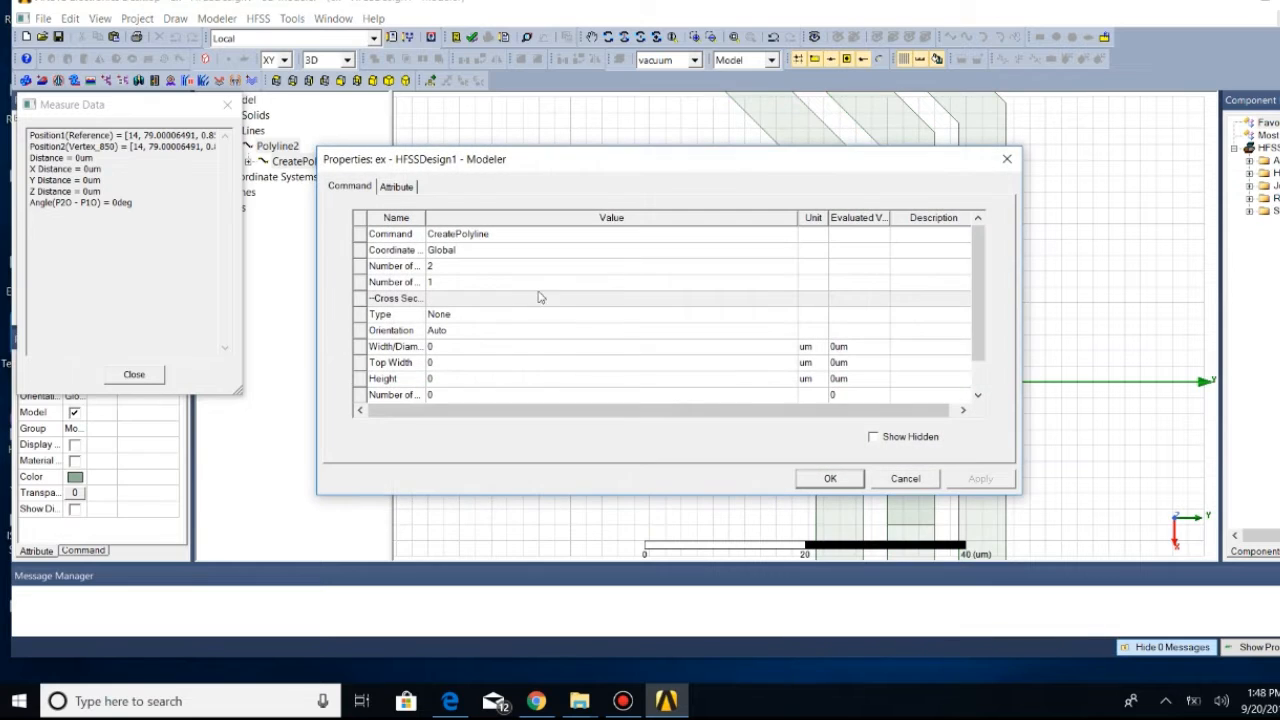
{"action": "left_click", "coordinate": [398, 187]}
{"action": "left_click", "coordinate": [360, 190]}
{"action": "scroll", "coordinate": [490, 370], "scroll_direction": "down", "scroll_amount": 2}
{"action": "left_click", "coordinate": [831, 479]}
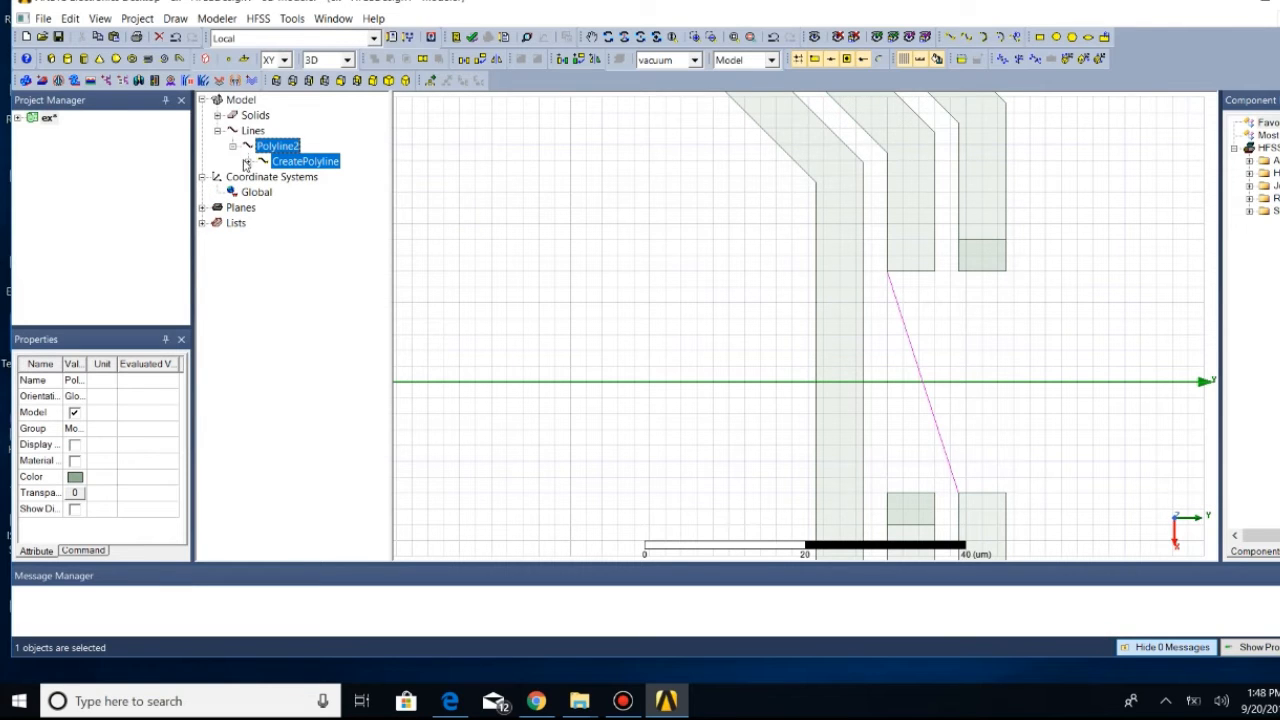
Set Point1 of the new diagonal line segment to -14, 70, 0 um
{"action": "left_click", "coordinate": [202, 177]}
{"action": "left_click", "coordinate": [248, 161]}
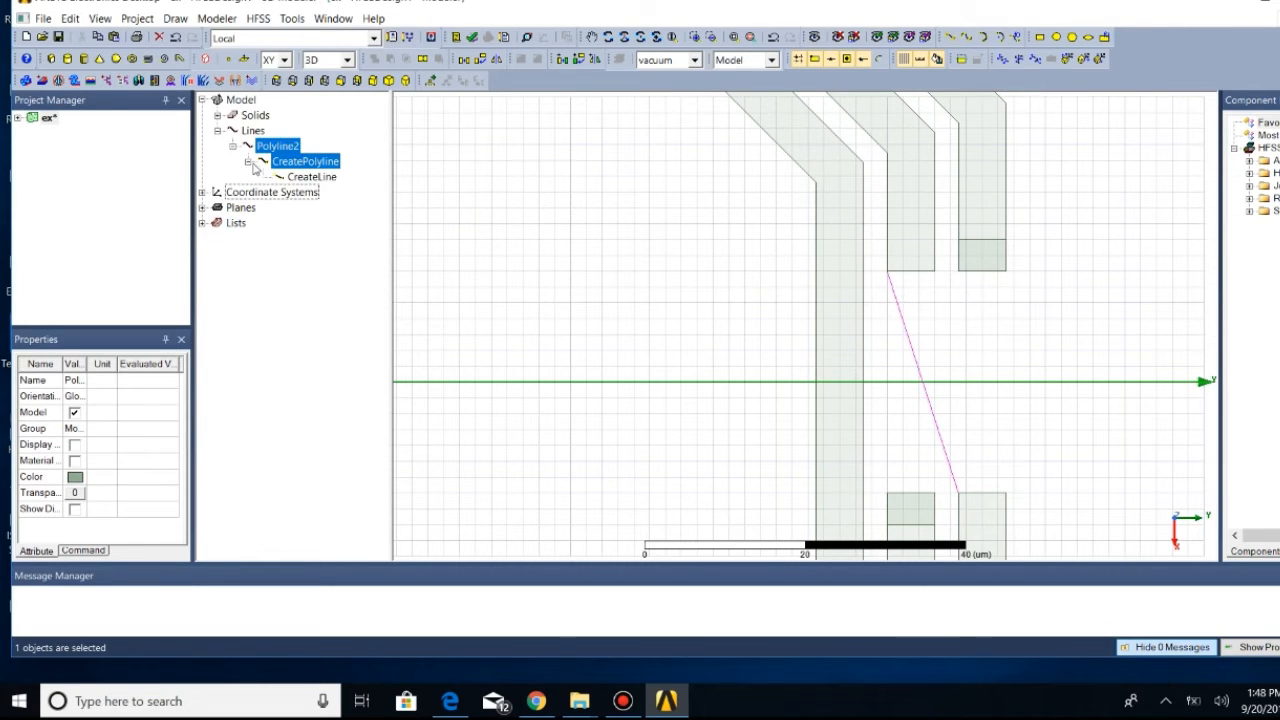
{"action": "right_click", "coordinate": [320, 179]}
{"action": "left_click", "coordinate": [400, 298]}
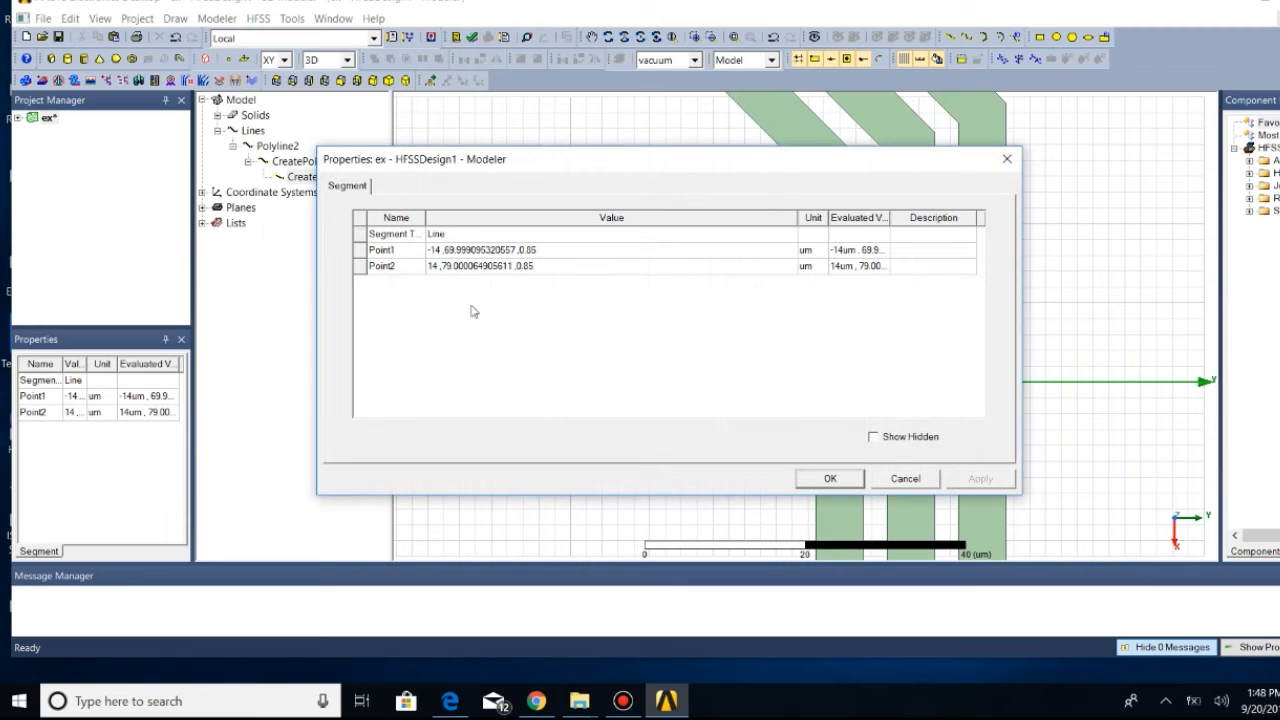
{"action": "left_click", "coordinate": [515, 255]}
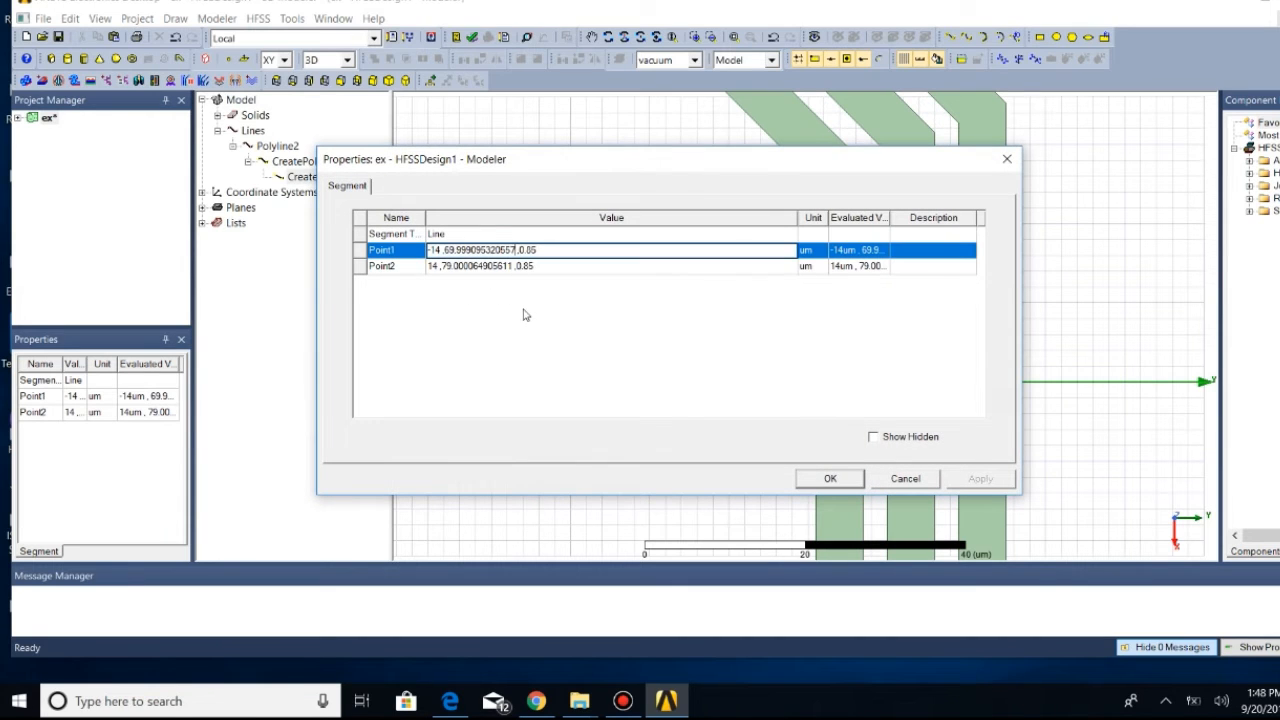
{"action": "key", "text": "BackSpace"}
{"action": "key", "text": "BackSpace"}
{"action": "key", "text": "BackSpace"}
{"action": "key", "text": "BackSpace"}
{"action": "key", "text": "BackSpace"}
{"action": "key", "text": "BackSpace"}
{"action": "key", "text": "BackSpace"}
{"action": "key", "text": "BackSpace"}
{"action": "key", "text": "BackSpace"}
{"action": "key", "text": "BackSpace"}
{"action": "key", "text": "BackSpace"}
{"action": "key", "text": "BackSpace"}
{"action": "key", "text": "BackSpace"}
{"action": "type", "text": "7"}
{"action": "key", "text": "Return"}
Set Point2 of the diagonal line segment to 14, 79, 0 um and apply the segment properties
{"action": "key", "text": "Right"}
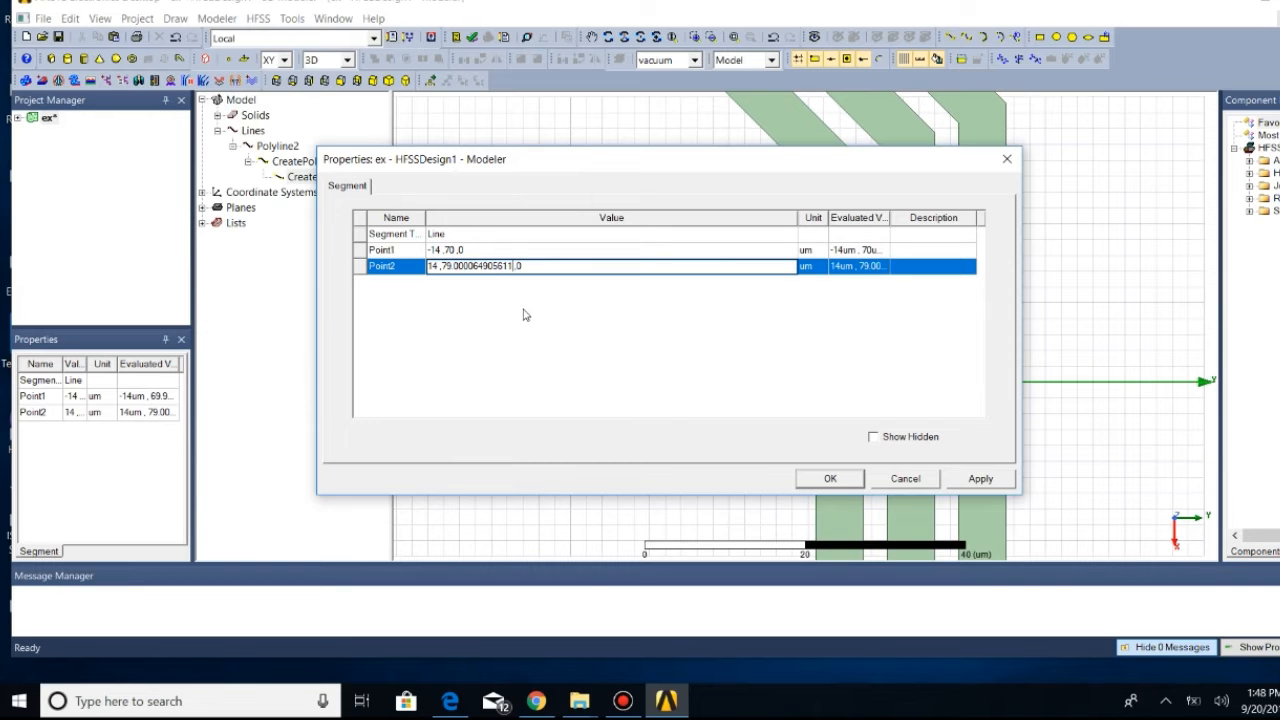
{"action": "key", "text": "BackSpace"}
{"action": "key", "text": "BackSpace"}
{"action": "key", "text": "BackSpace"}
{"action": "key", "text": "BackSpace"}
{"action": "key", "text": "BackSpace"}
{"action": "key", "text": "BackSpace"}
{"action": "key", "text": "BackSpace"}
{"action": "key", "text": "BackSpace"}
{"action": "key", "text": "BackSpace"}
{"action": "left_click", "coordinate": [830, 478]}
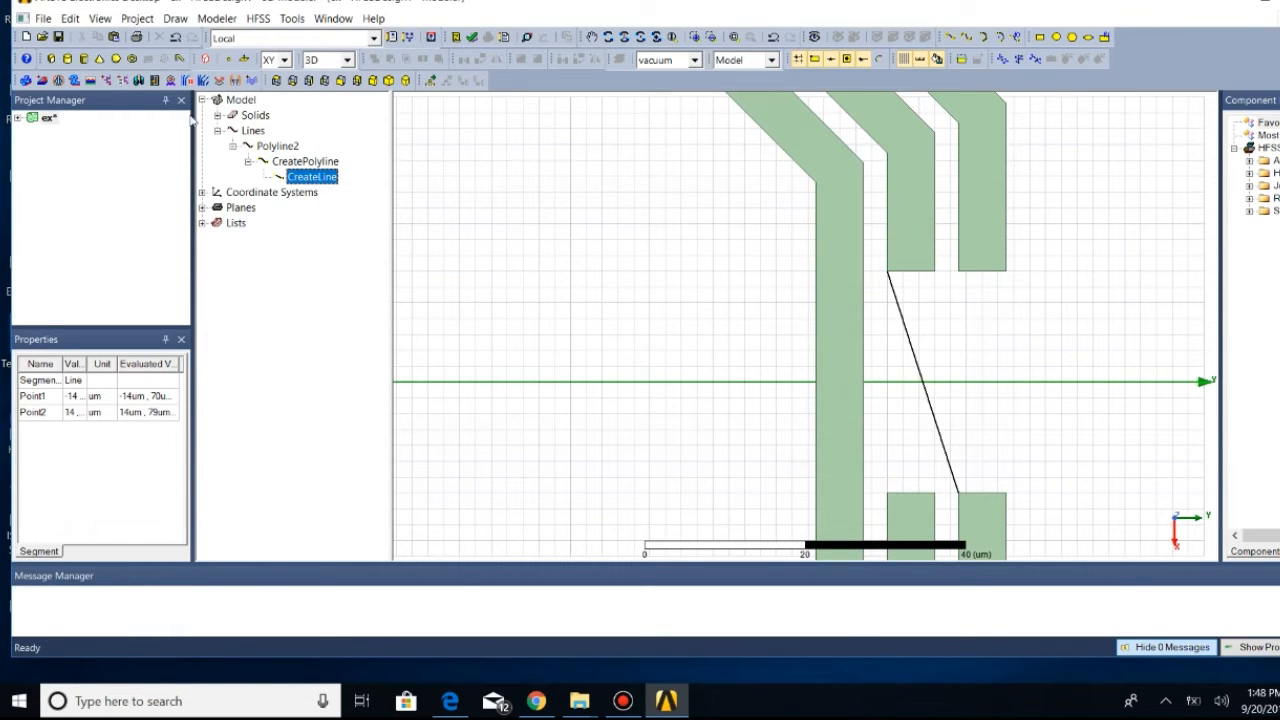
Sweep the diagonal line along a vector of about 6 um in positive Y, with a 0 deg draft angle and Round draft type
{"action": "left_click", "coordinate": [928, 398]}
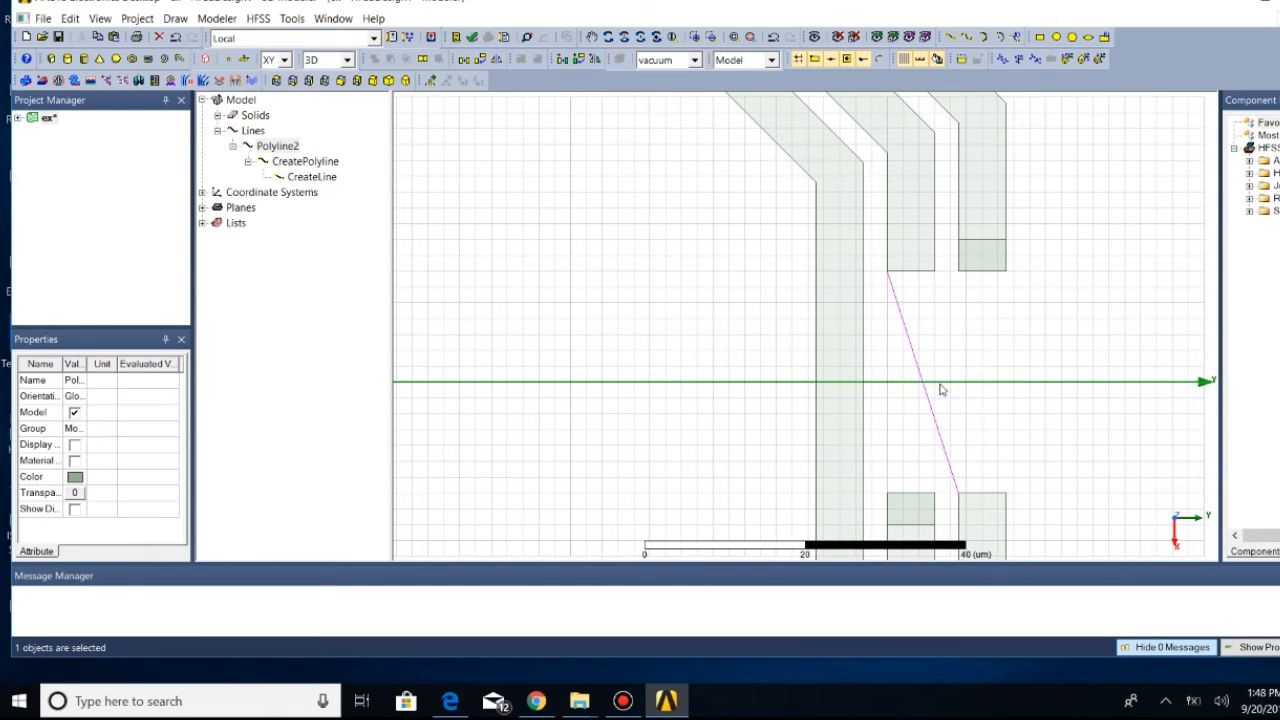
{"action": "left_click", "coordinate": [176, 19]}
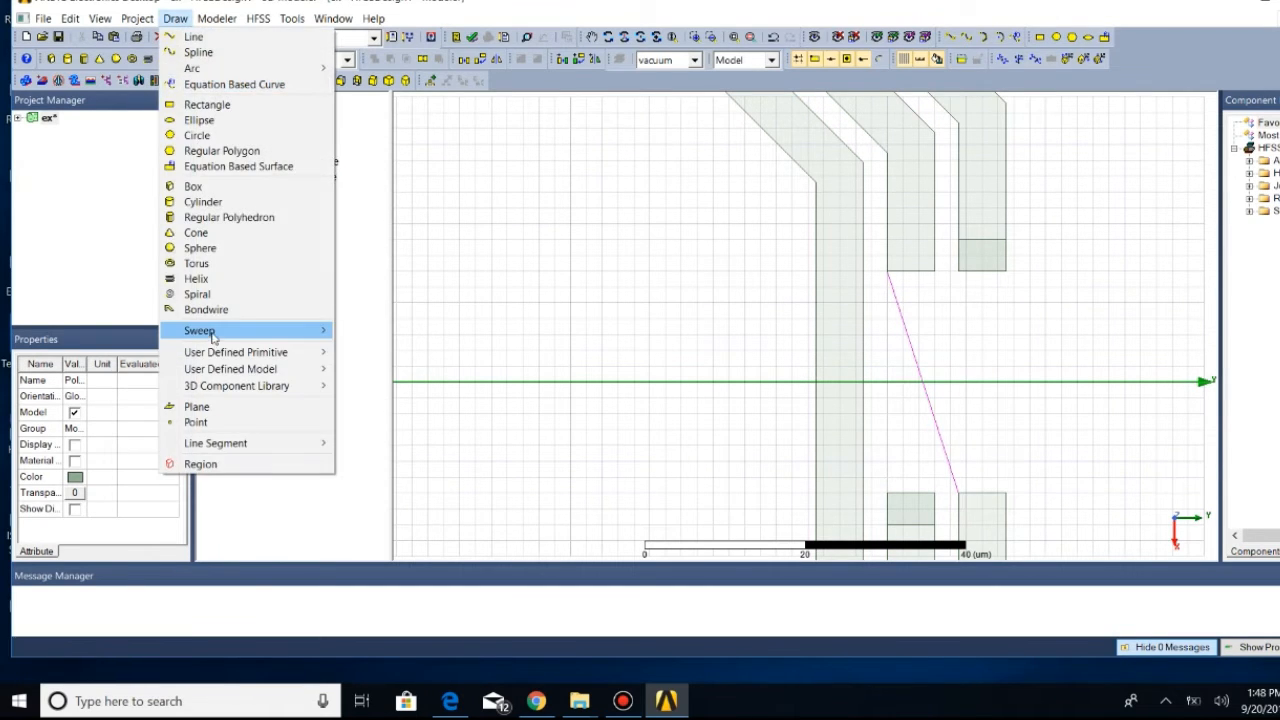
{"action": "mouse_move", "coordinate": [214, 334]}
{"action": "left_click", "coordinate": [386, 347]}
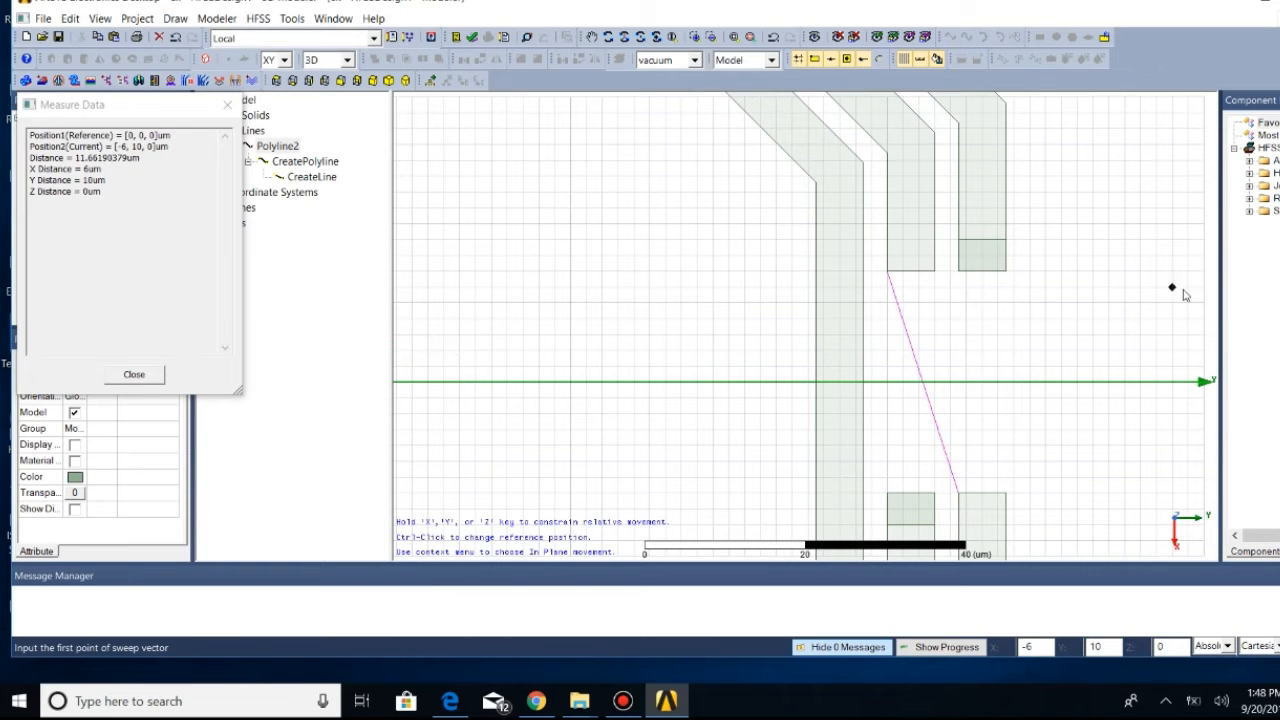
{"action": "scroll", "coordinate": [893, 266], "scroll_direction": "up", "scroll_amount": 1}
{"action": "scroll", "coordinate": [893, 266], "scroll_direction": "up", "scroll_amount": 2}
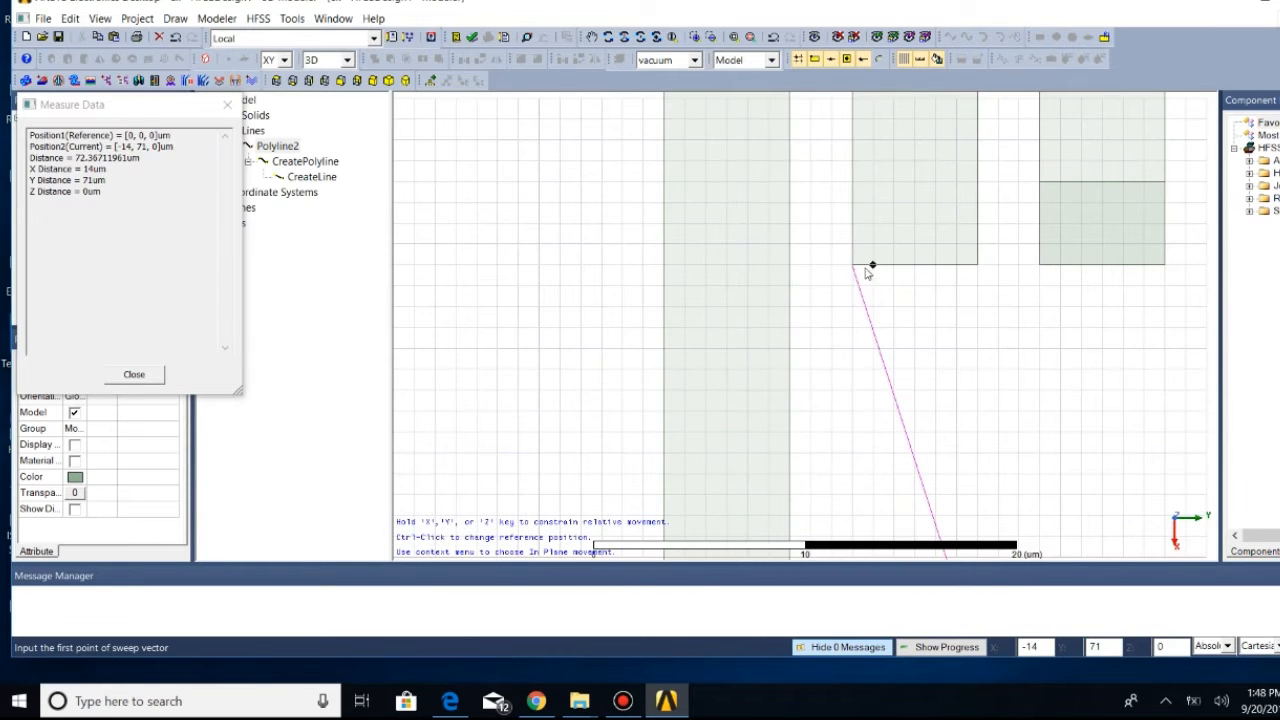
{"action": "left_click", "coordinate": [852, 265]}
{"action": "left_click", "coordinate": [977, 265]}
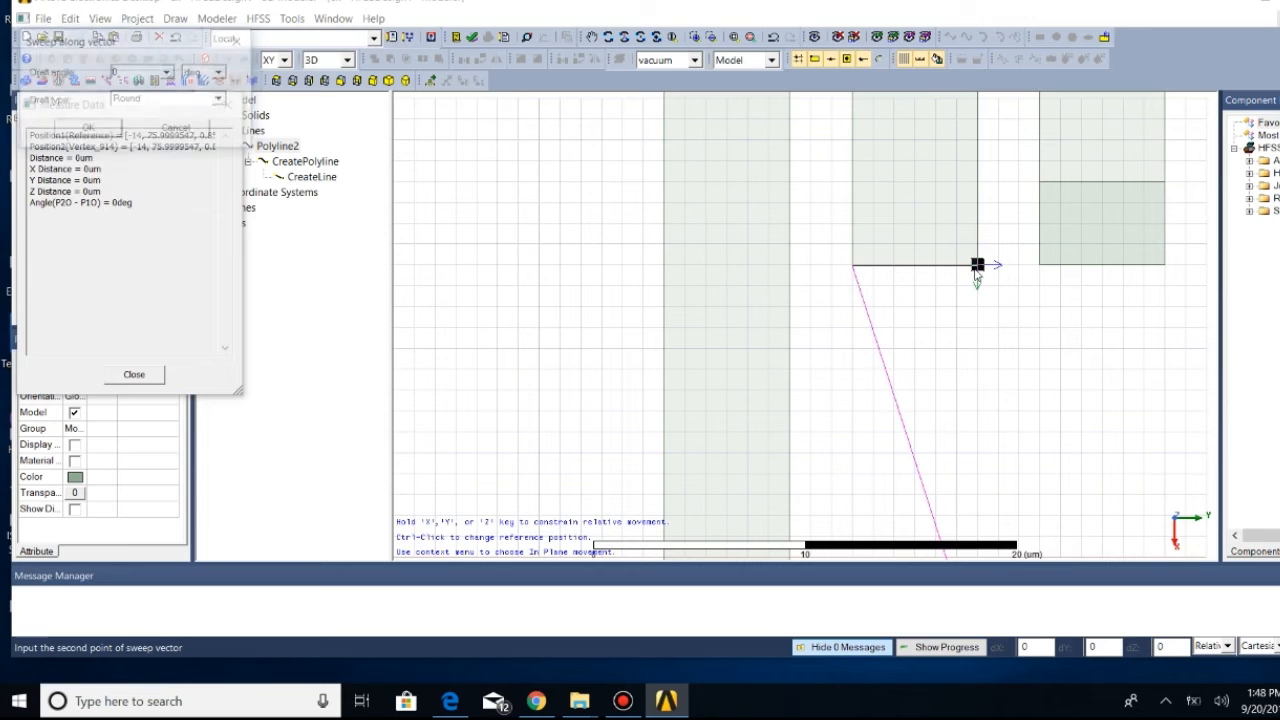
{"action": "left_click", "coordinate": [87, 129]}
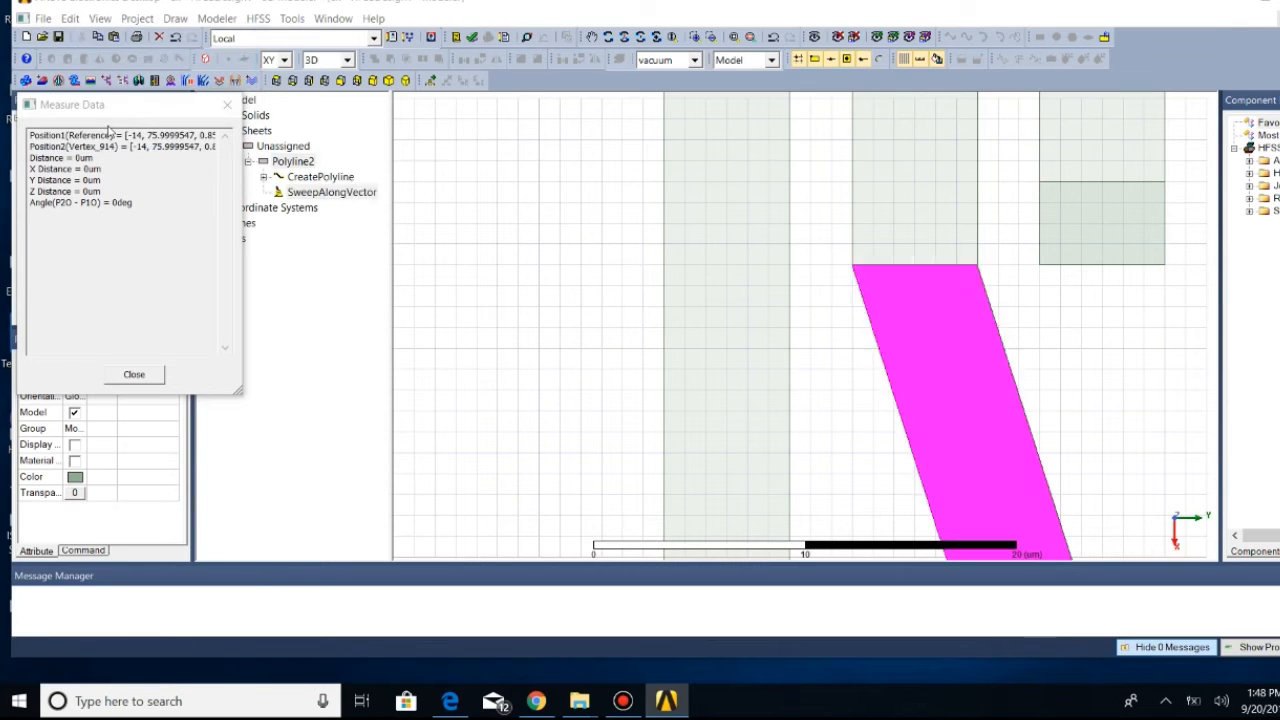
Set the new strip's sweep vector to 0, 6, 0 um and apply the sweep properties
{"action": "left_click", "coordinate": [505, 268]}
{"action": "left_click", "coordinate": [507, 267]}
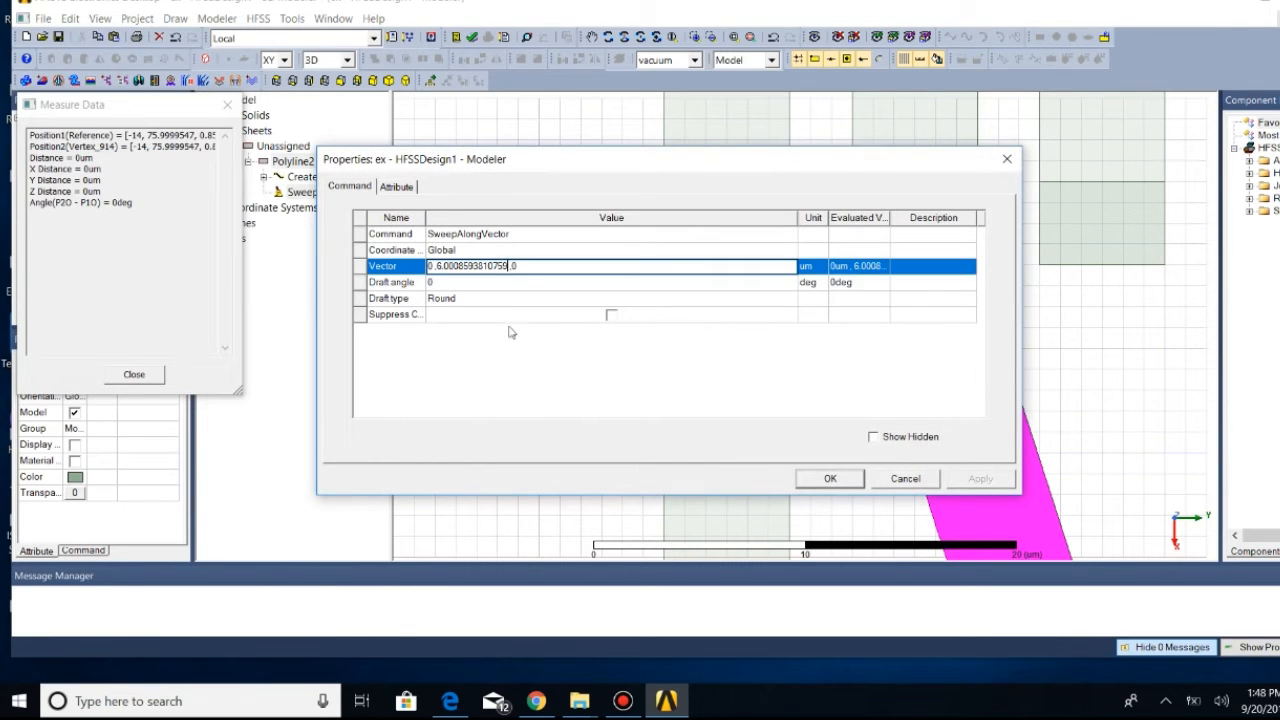
{"action": "key", "text": "BackSpace"}
{"action": "key", "text": "BackSpace"}
{"action": "key", "text": "BackSpace"}
{"action": "key", "text": "BackSpace"}
{"action": "key", "text": "BackSpace"}
{"action": "key", "text": "BackSpace"}
{"action": "key", "text": "BackSpace"}
{"action": "left_click", "coordinate": [836, 482]}
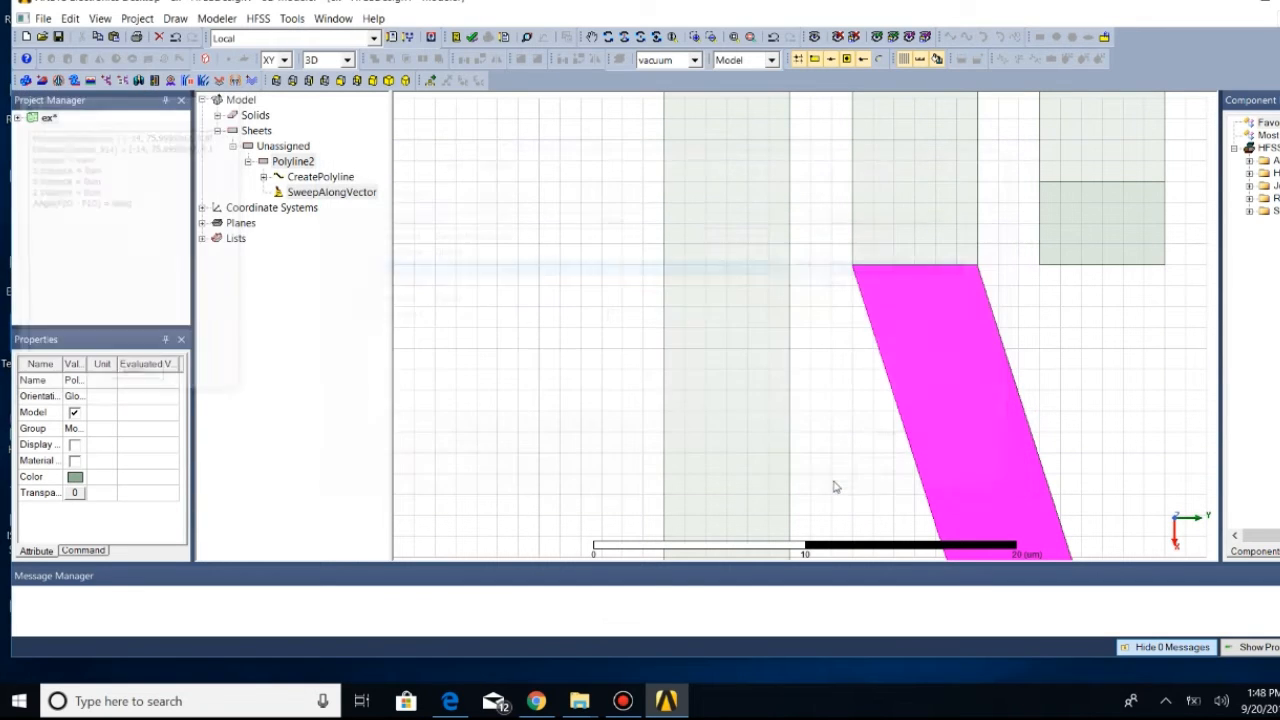
Thicken the swept crossover sheet in the positive Y gap by 0.85 um on one side only
{"action": "left_click", "coordinate": [216, 18]}
{"action": "mouse_move", "coordinate": [268, 305]}
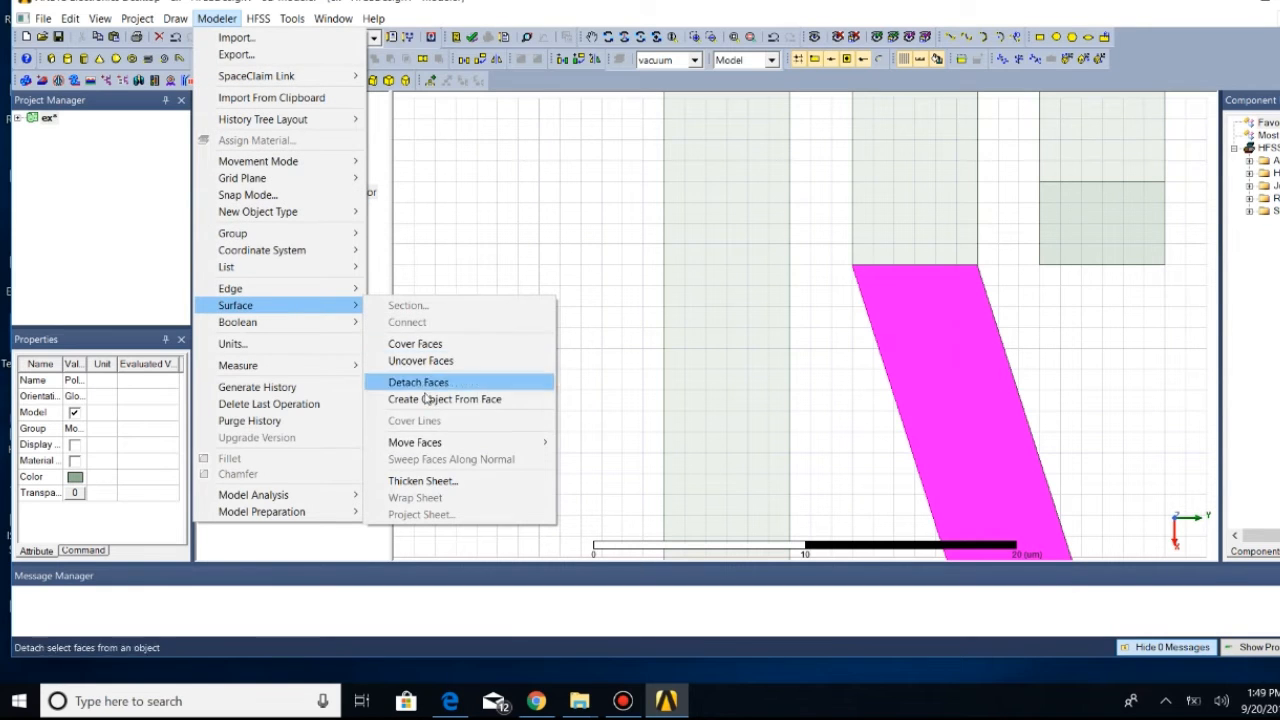
{"action": "left_click", "coordinate": [422, 481]}
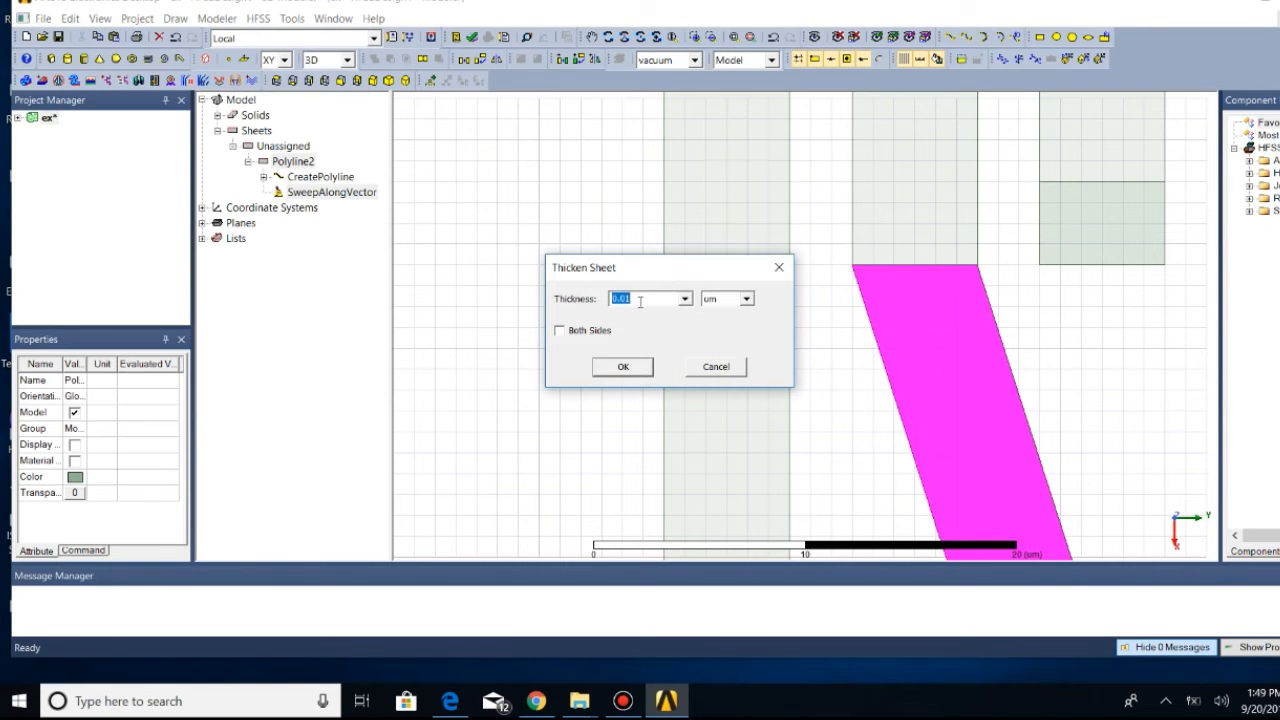
{"action": "key", "text": "BackSpace"}
{"action": "left_click", "coordinate": [612, 366]}
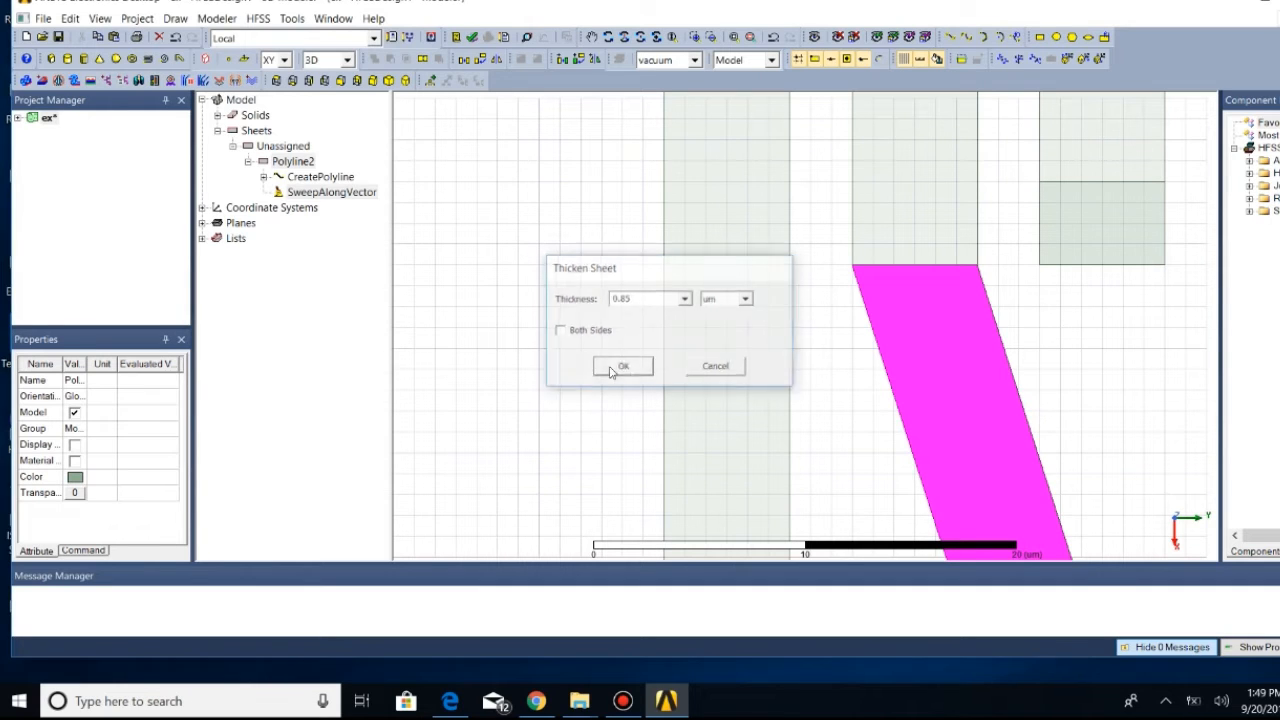
Inspect the thickened crossover strip in the positive Y gap from an angled view, and restore the full top view
{"action": "left_click", "coordinate": [655, 38]}
{"action": "mouse_move", "coordinate": [825, 271]}
{"action": "left_mouse_down"}
{"action": "mouse_move", "coordinate": [849, 269]}
{"action": "mouse_move", "coordinate": [883, 214]}
{"action": "left_mouse_up"}
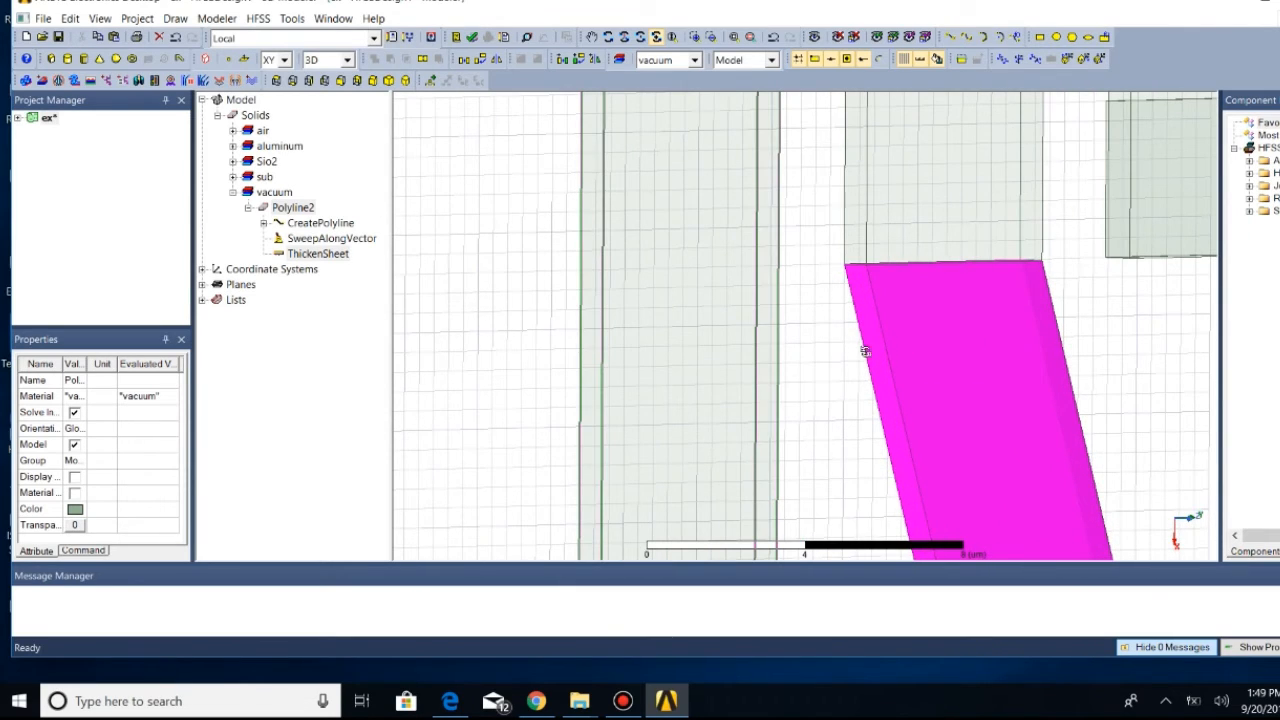
{"action": "left_click_drag", "start_coordinate": [852, 305], "coordinate": [814, 306]}
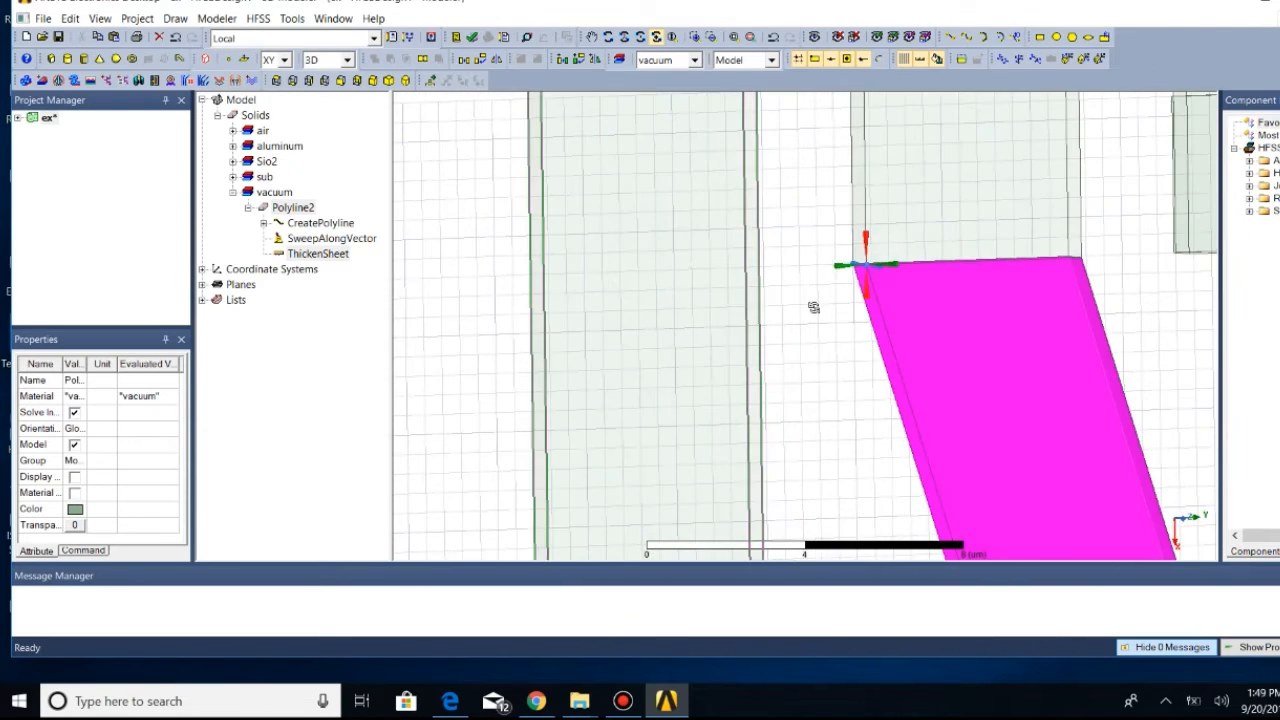
{"action": "left_click", "coordinate": [736, 38]}
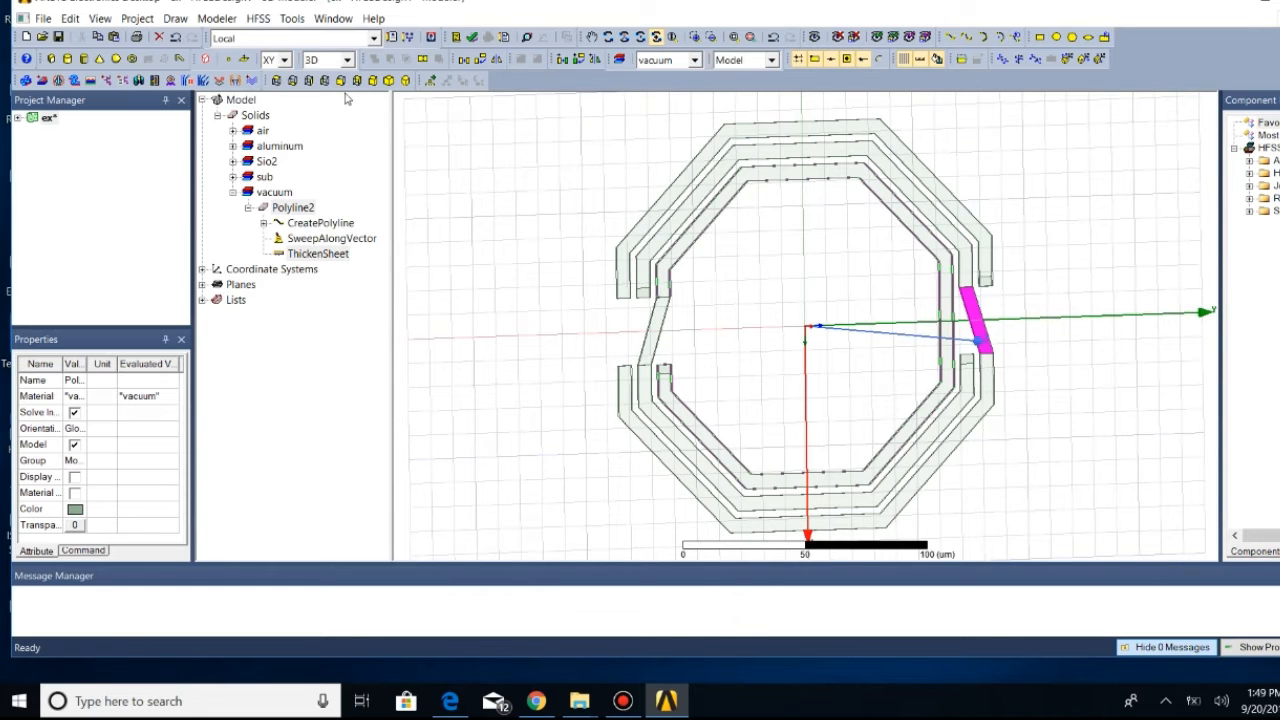
{"action": "left_click", "coordinate": [276, 80]}
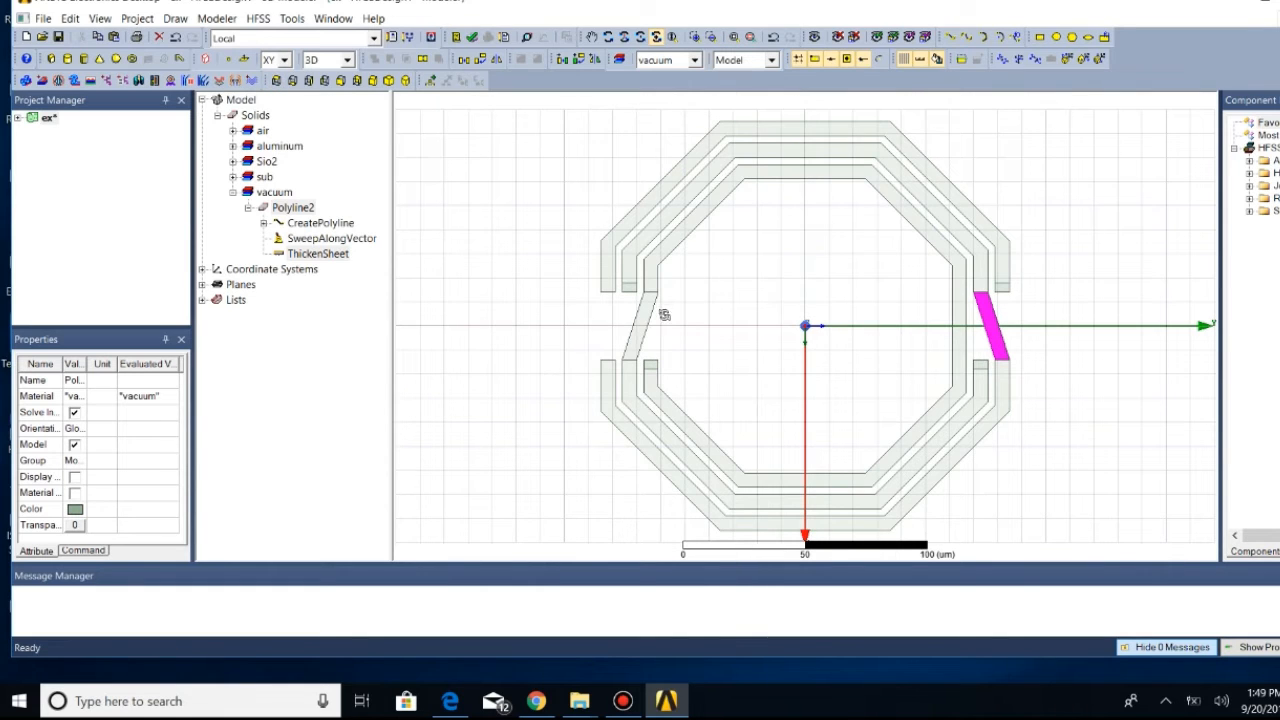
{"action": "key", "text": "Escape"}
Check which material groups the solids are sorted into, and list the solids assigned to aluminum
{"action": "left_click", "coordinate": [249, 209]}
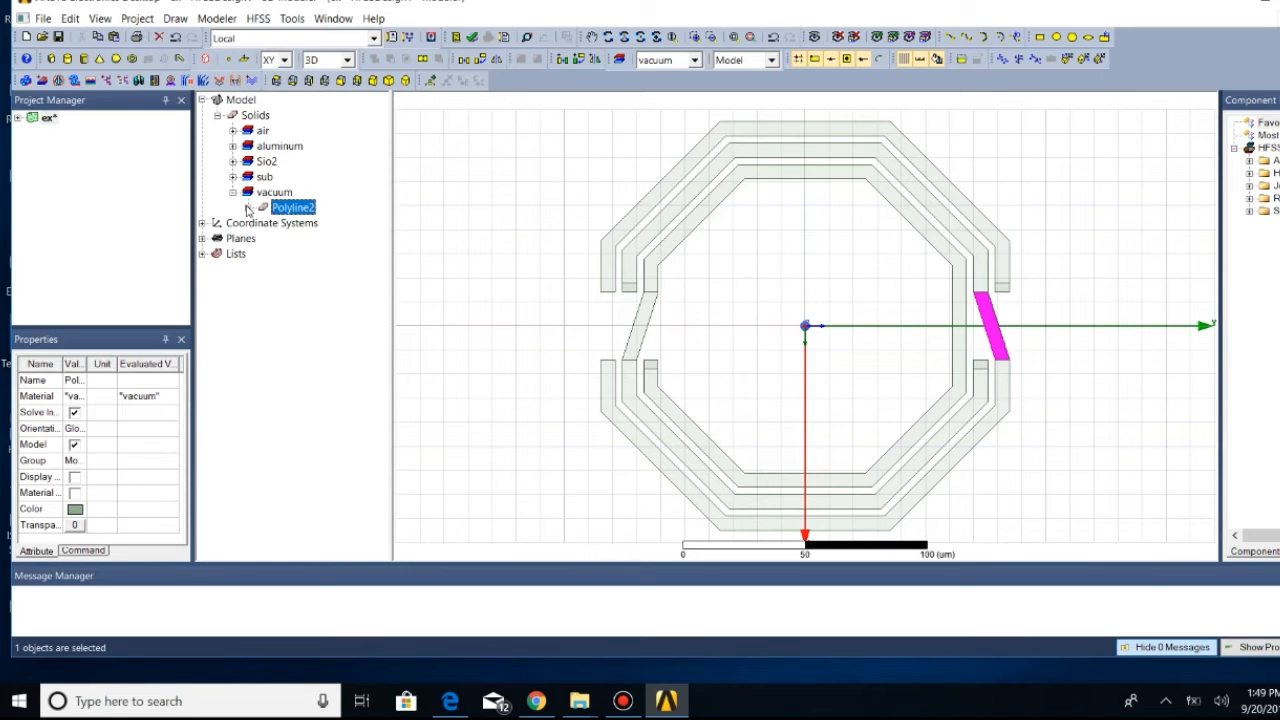
{"action": "left_click", "coordinate": [232, 193]}
{"action": "left_click", "coordinate": [232, 194]}
{"action": "left_click", "coordinate": [248, 208]}
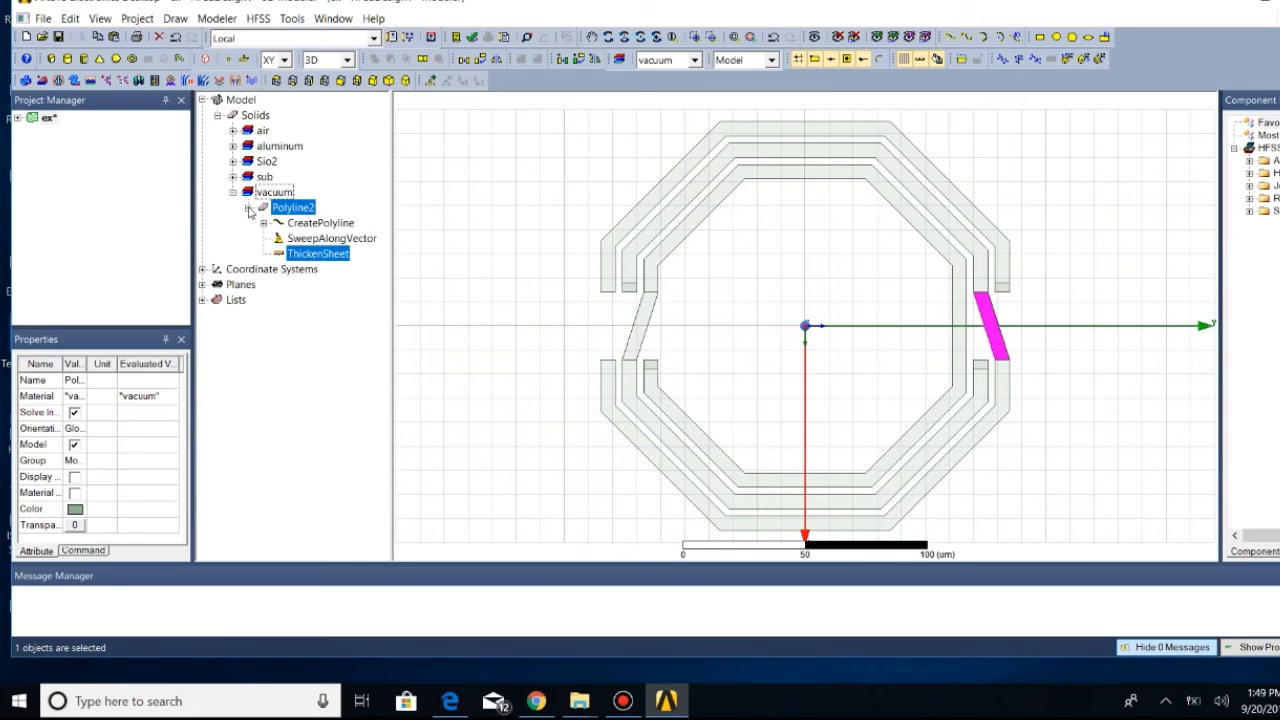
{"action": "left_click", "coordinate": [249, 208]}
{"action": "left_click", "coordinate": [232, 131]}
{"action": "left_click", "coordinate": [232, 131]}
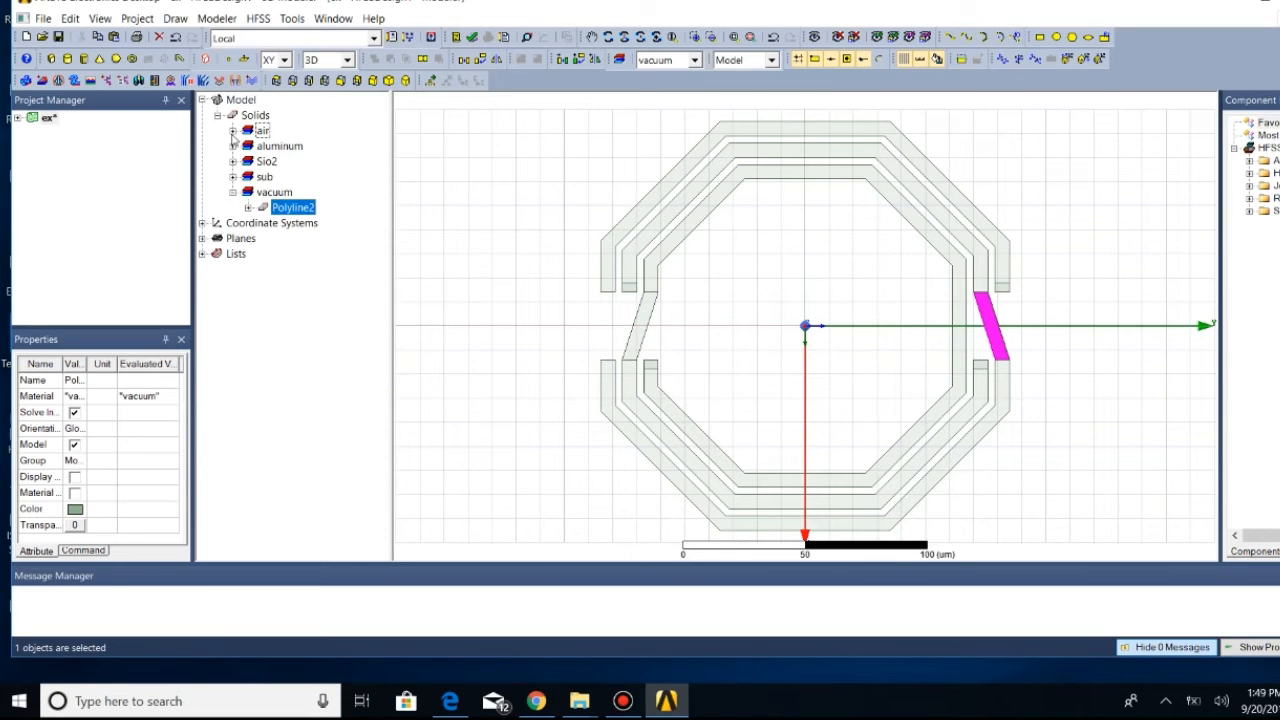
{"action": "left_click", "coordinate": [232, 146]}
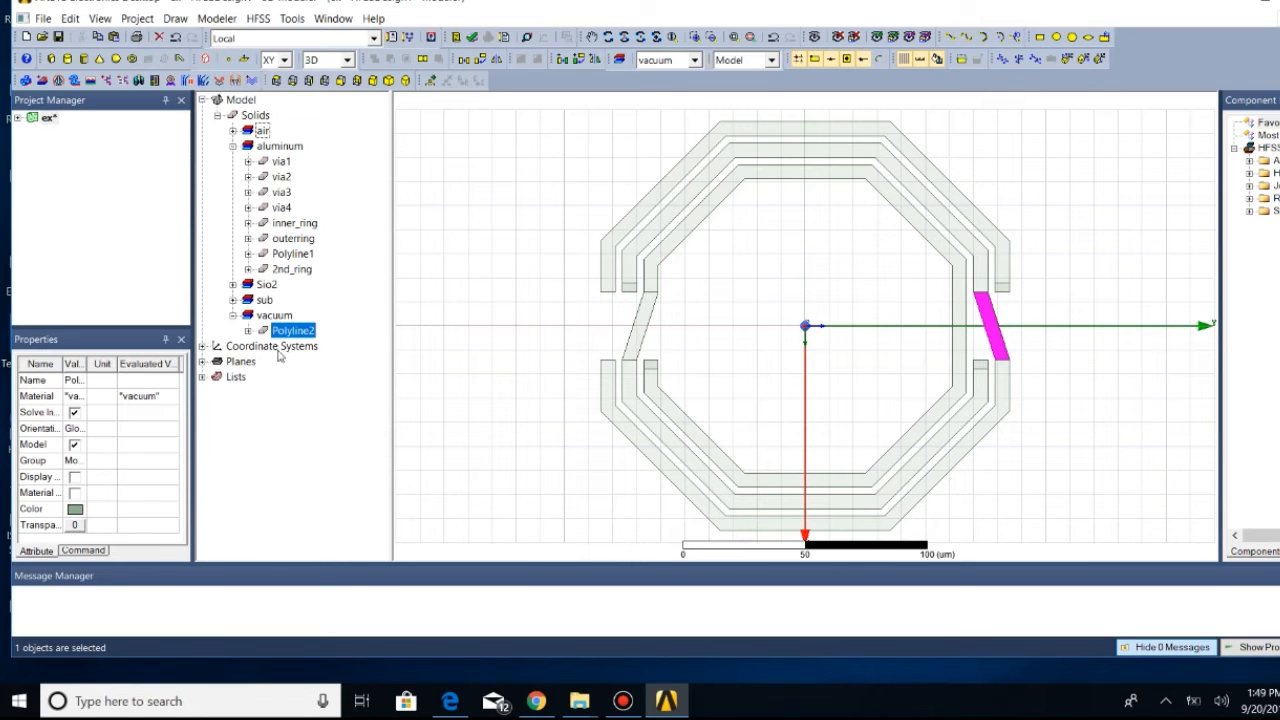
{"action": "left_click", "coordinate": [275, 315]}
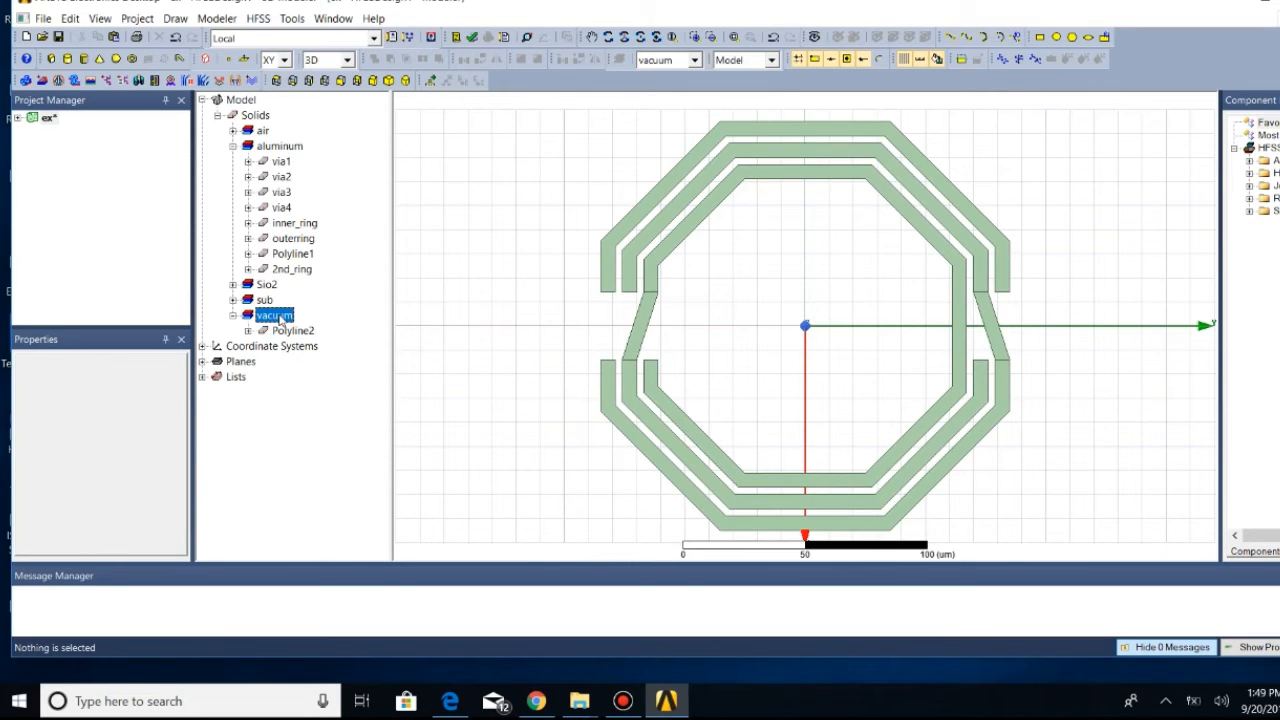
{"action": "right_click", "coordinate": [283, 318]}
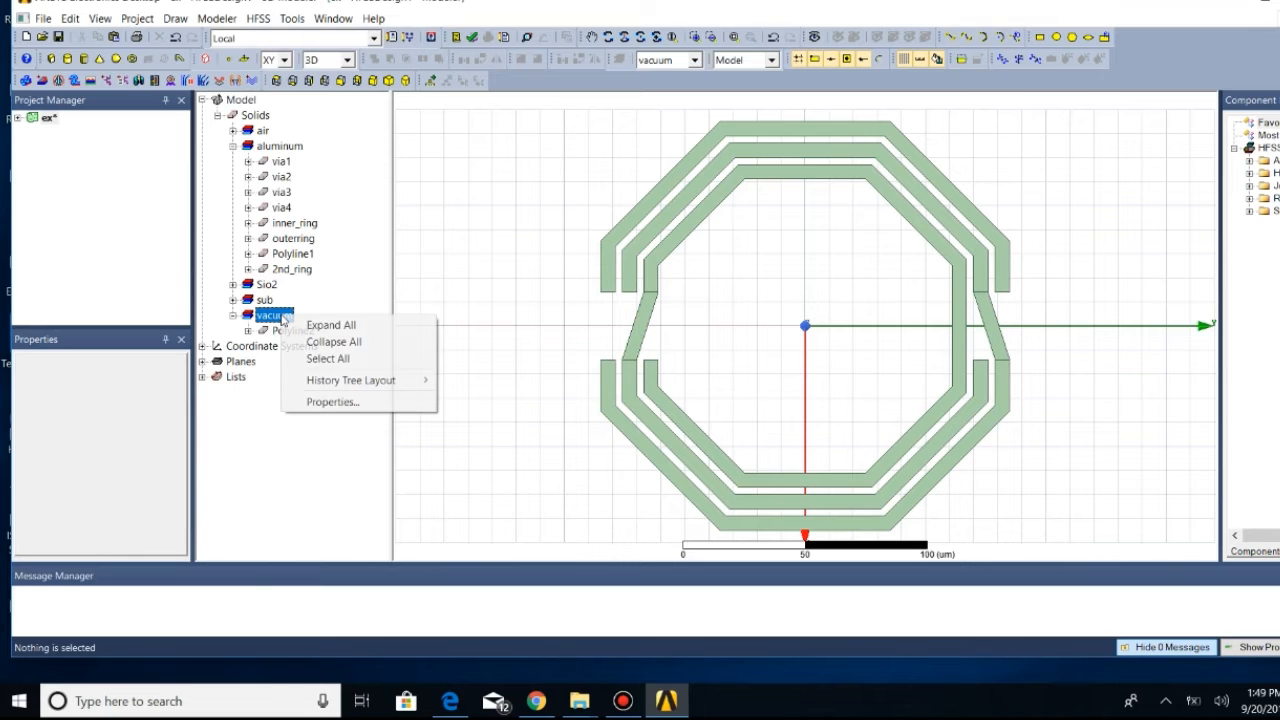
{"action": "left_click", "coordinate": [331, 402]}
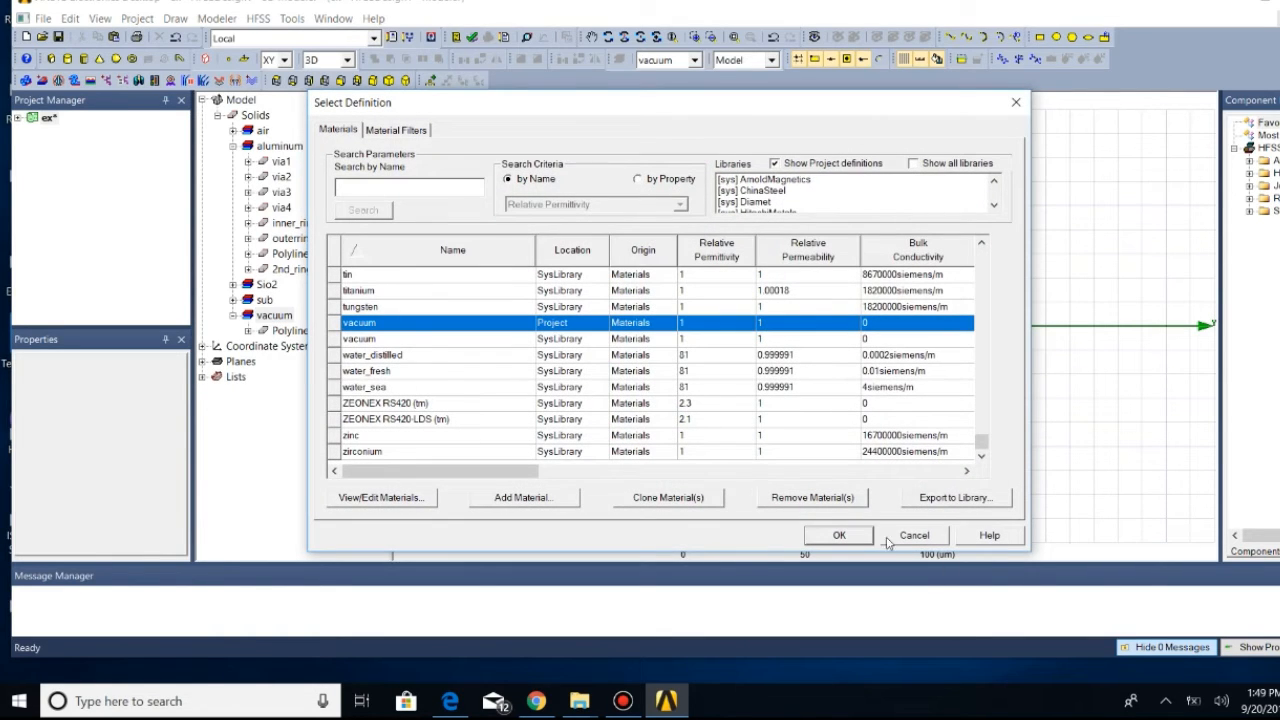
{"action": "left_click", "coordinate": [912, 535]}
Change the material of Polyline2 from vacuum to aluminum in its attribute properties
{"action": "left_click", "coordinate": [300, 332]}
{"action": "right_click", "coordinate": [304, 335]}
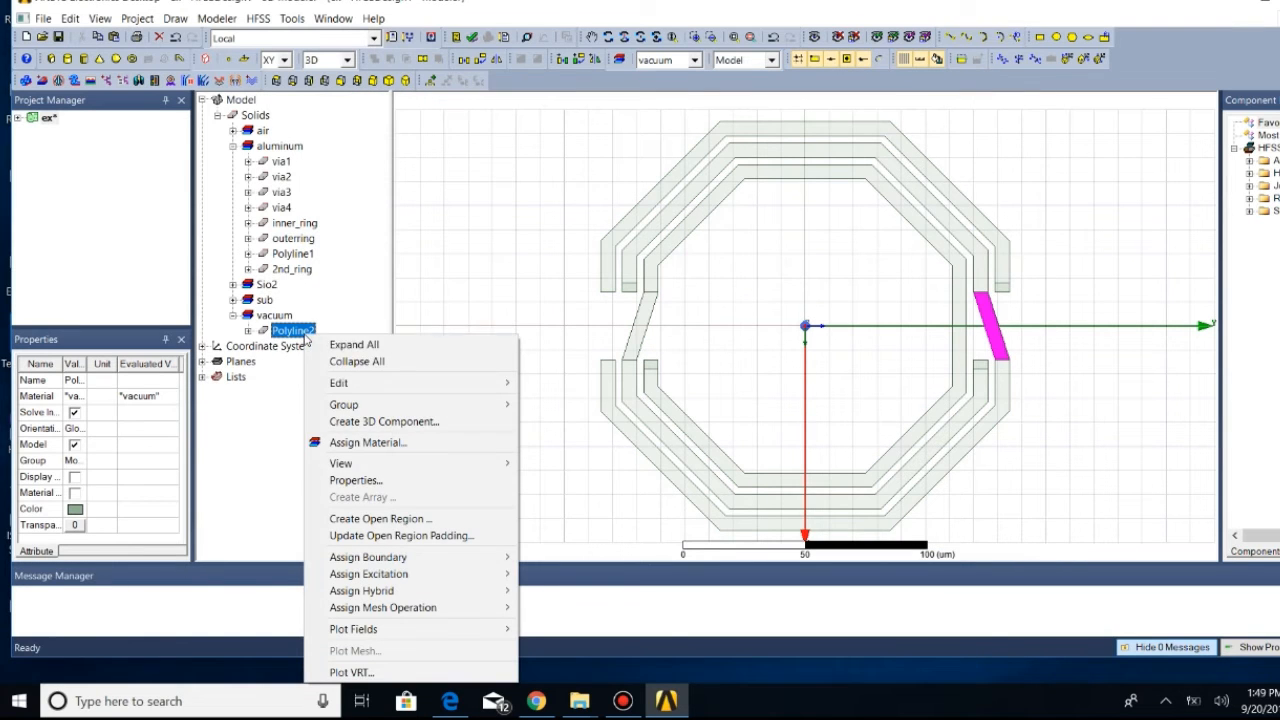
{"action": "left_click", "coordinate": [347, 480]}
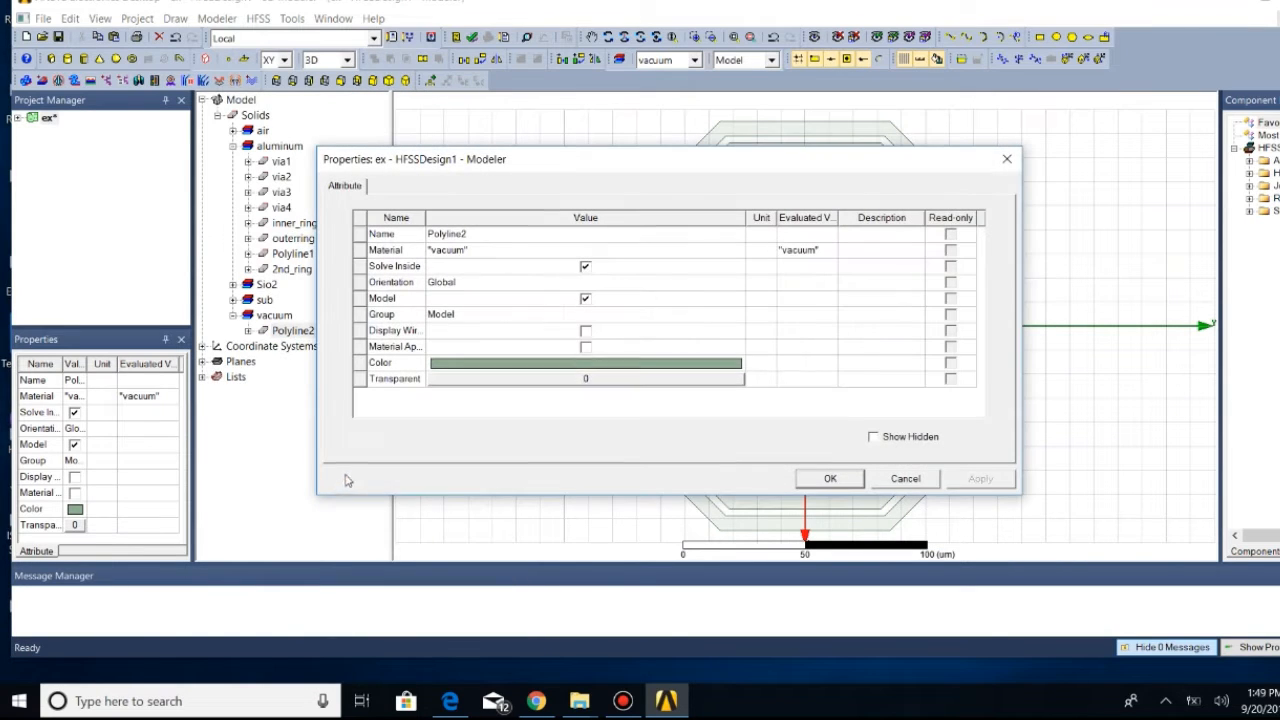
{"action": "left_click", "coordinate": [456, 254]}
{"action": "left_click", "coordinate": [456, 252]}
{"action": "left_click", "coordinate": [455, 300]}
{"action": "left_click", "coordinate": [822, 480]}
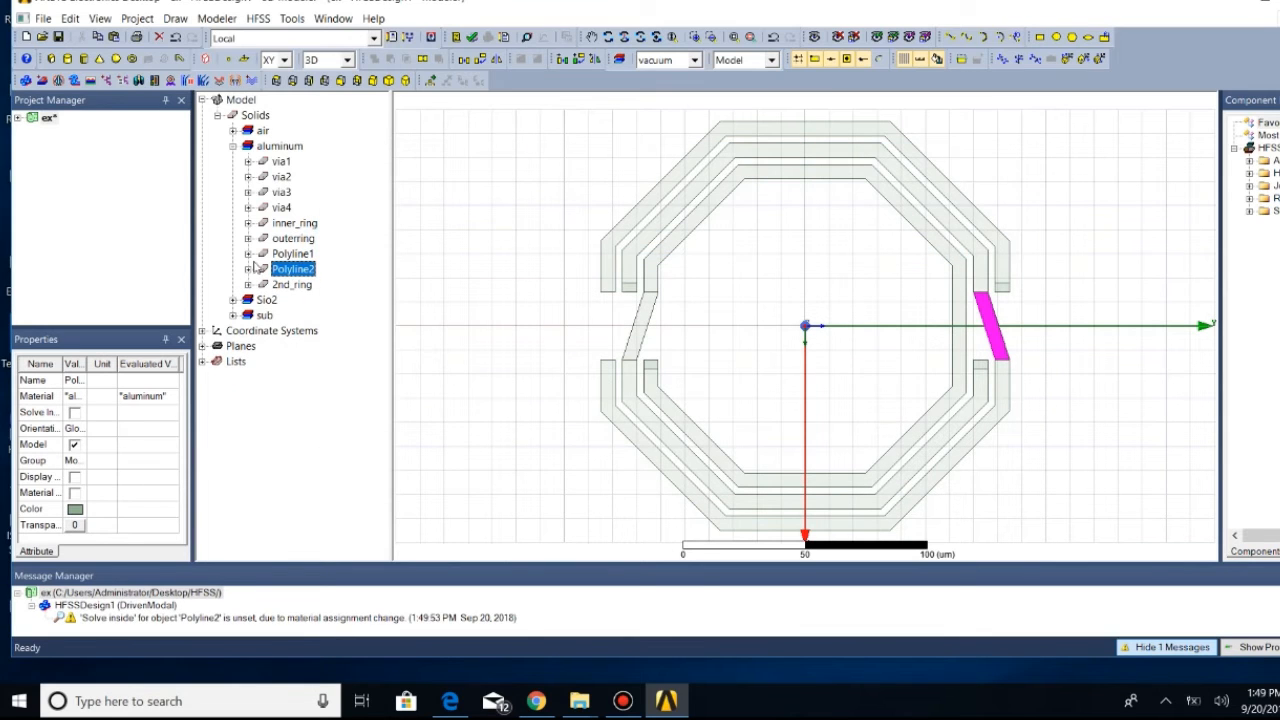
Select Polyline1, Polyline2, inner_ring, 2nd_ring and outerring by name and unite them into one aluminum solid
{"action": "left_click", "coordinate": [70, 18]}
{"action": "mouse_move", "coordinate": [96, 265]}
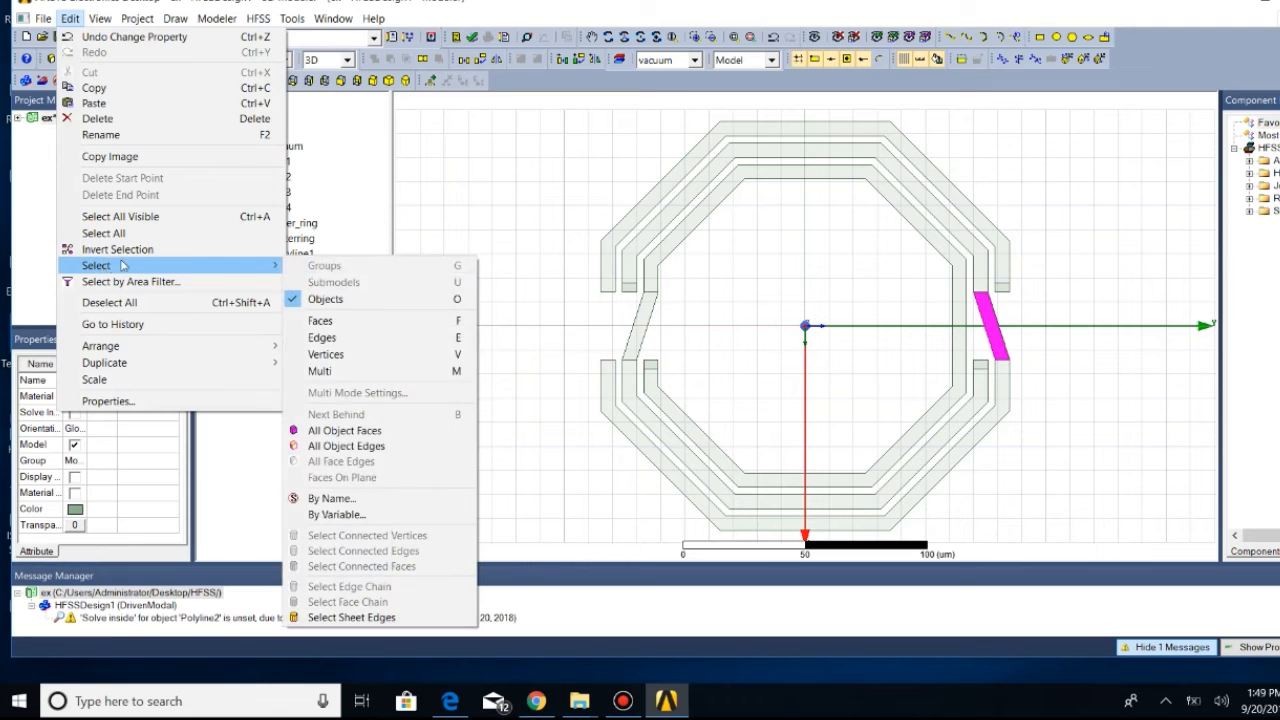
{"action": "left_click", "coordinate": [335, 499]}
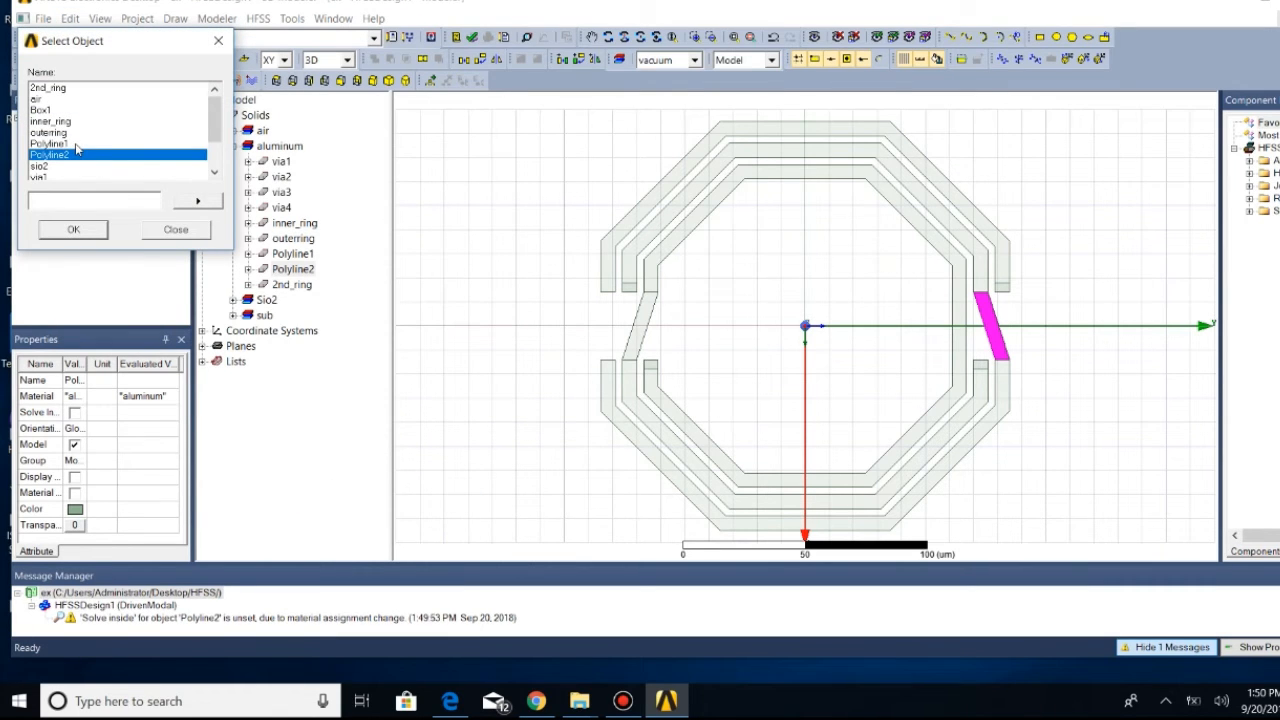
{"action": "left_click", "coordinate": [76, 146], "text": "ctrl"}
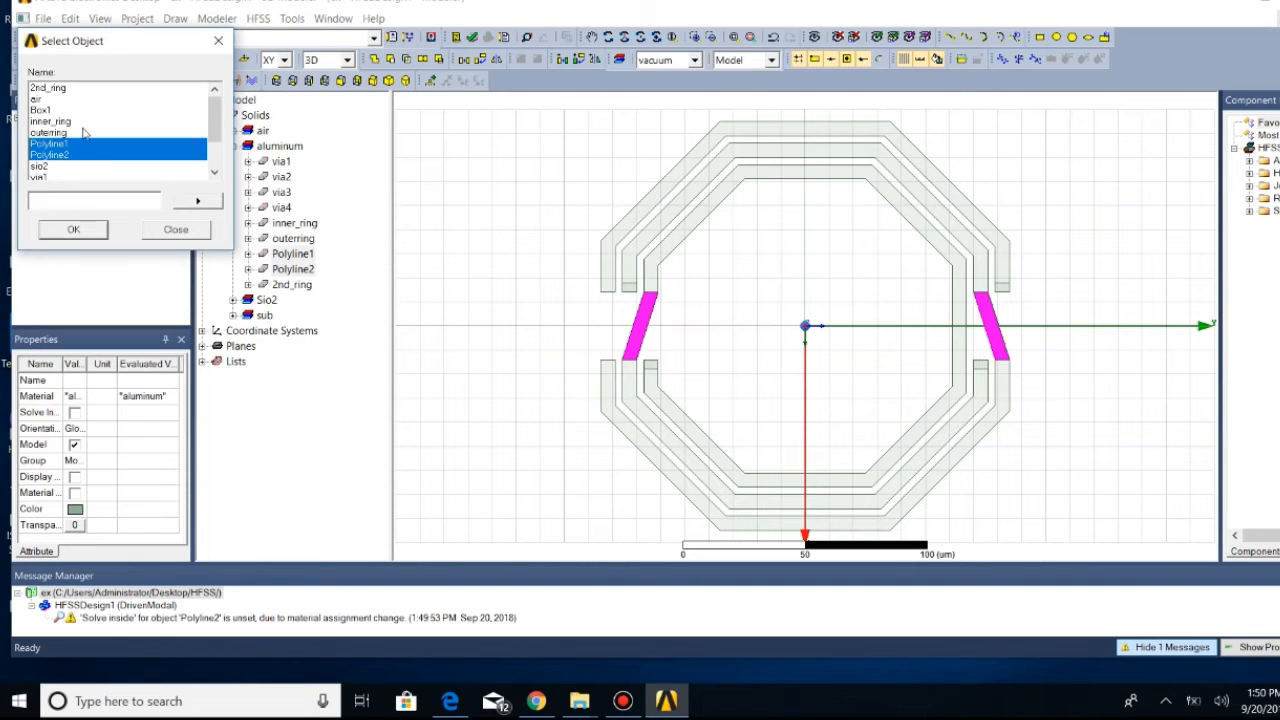
{"action": "left_click", "coordinate": [84, 122], "text": "ctrl"}
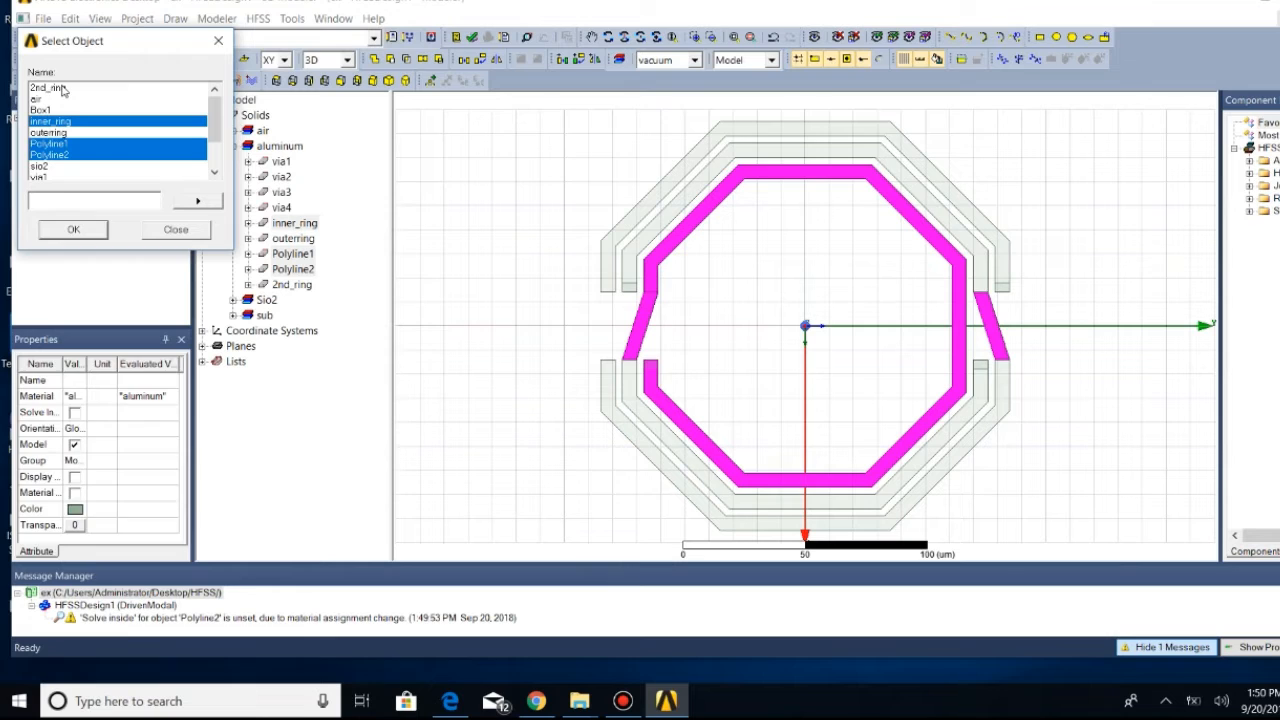
{"action": "left_click", "coordinate": [62, 88], "text": "ctrl"}
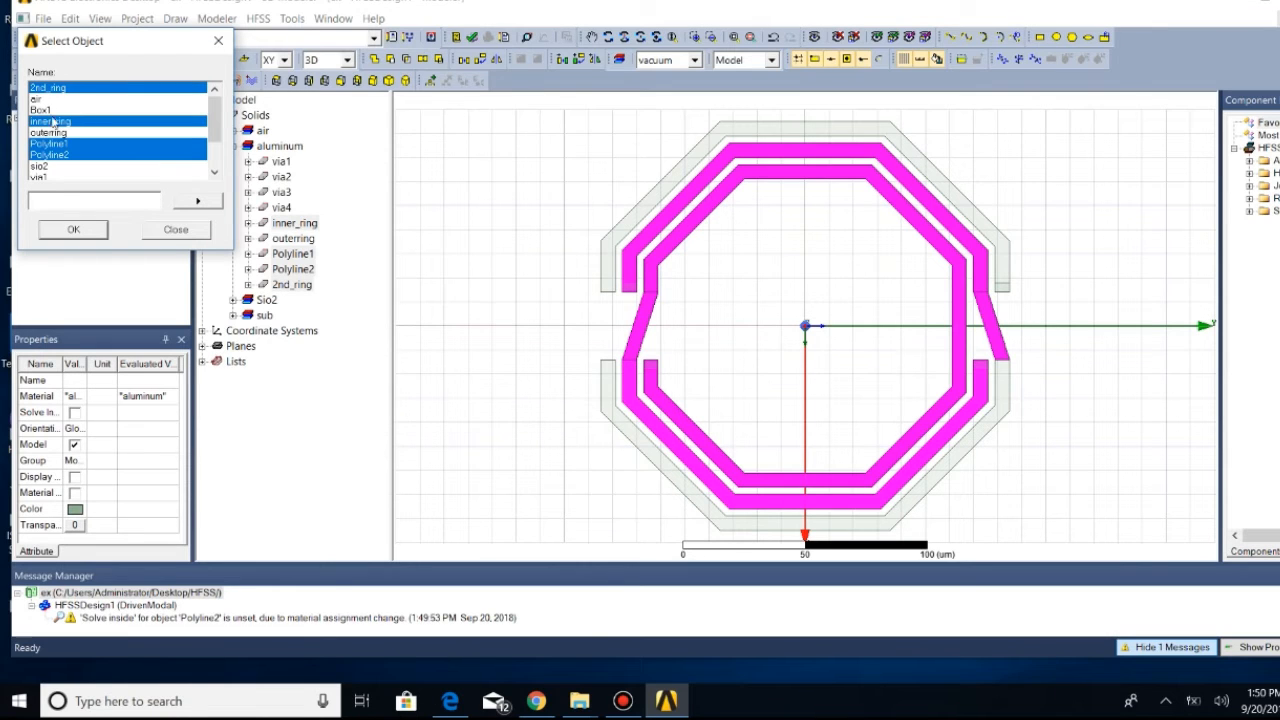
{"action": "left_click", "coordinate": [50, 133], "text": "ctrl"}
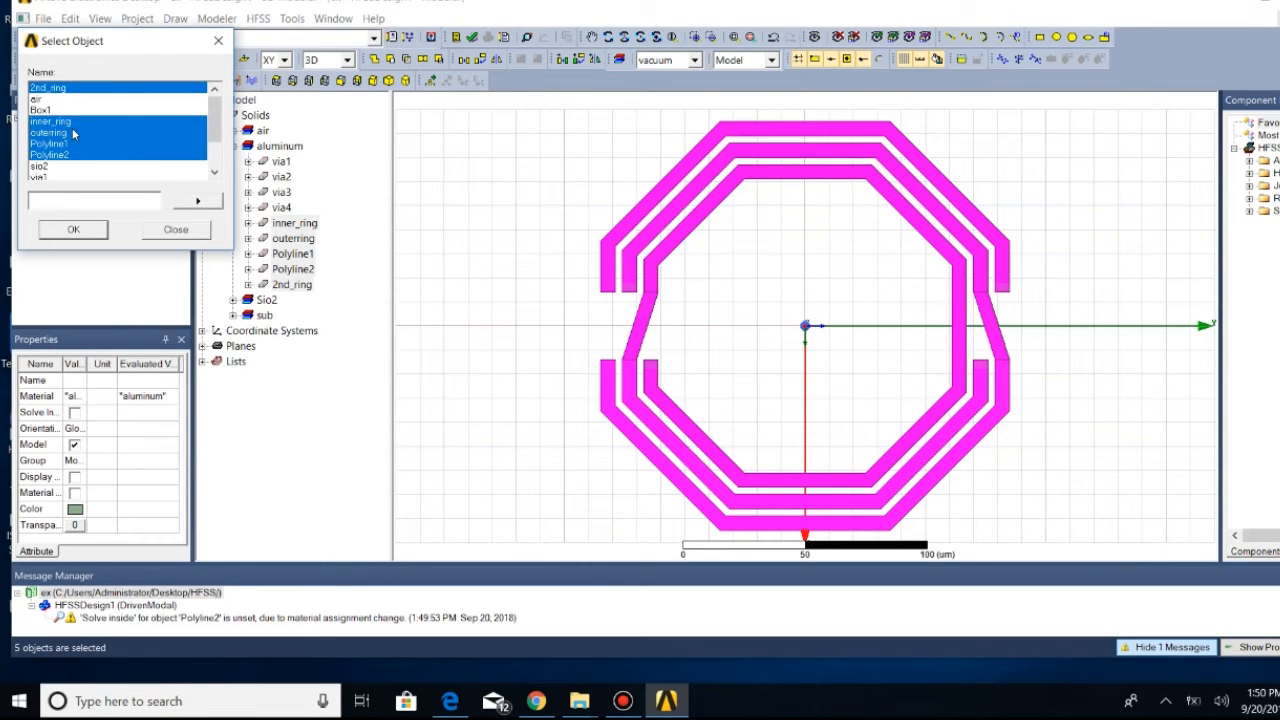
{"action": "left_click", "coordinate": [73, 230]}
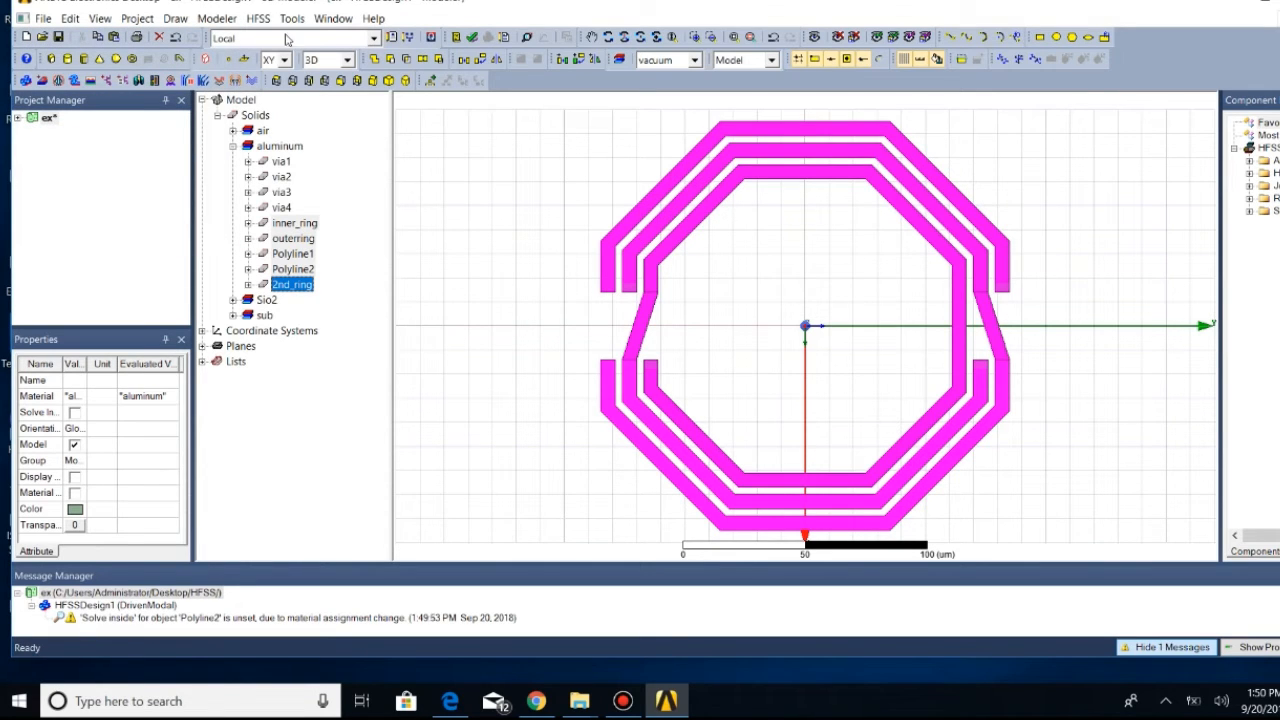
{"action": "left_click", "coordinate": [216, 18]}
{"action": "mouse_move", "coordinate": [292, 322]}
{"action": "left_click", "coordinate": [424, 322]}
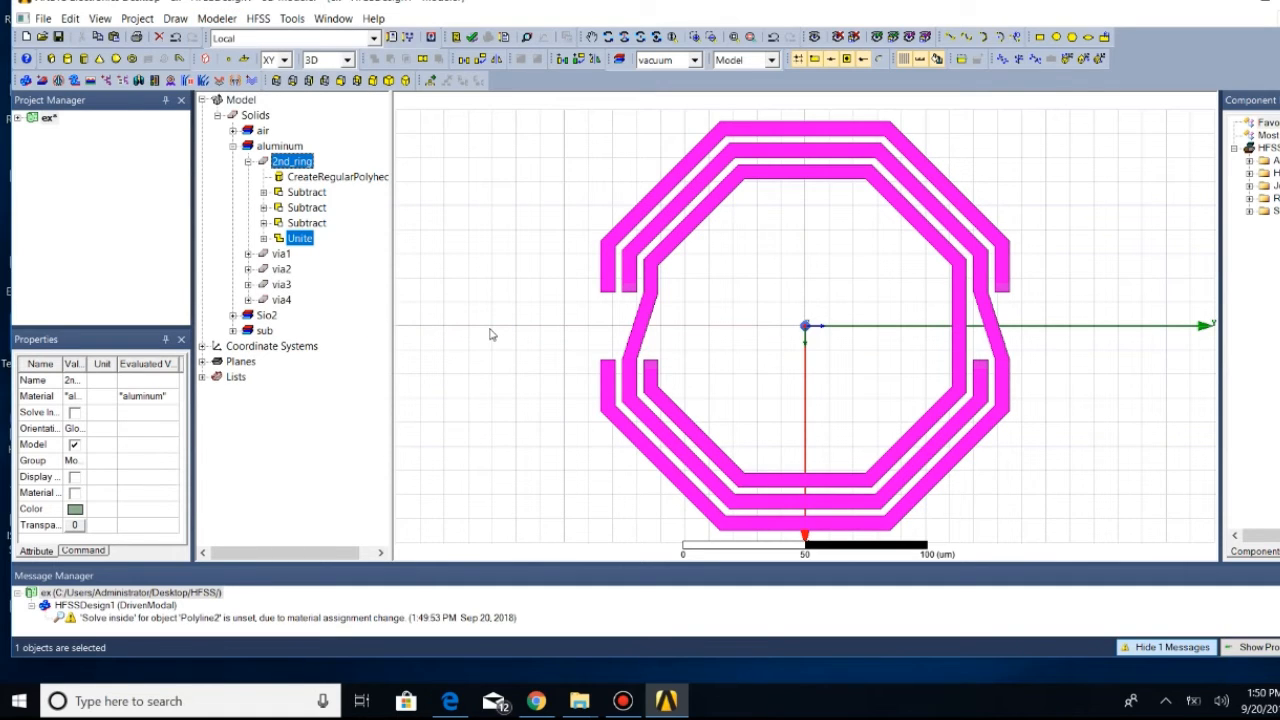
Check which parts the Unite operation on 2nd_ring contains, and clear the selection
{"action": "left_click", "coordinate": [263, 238]}
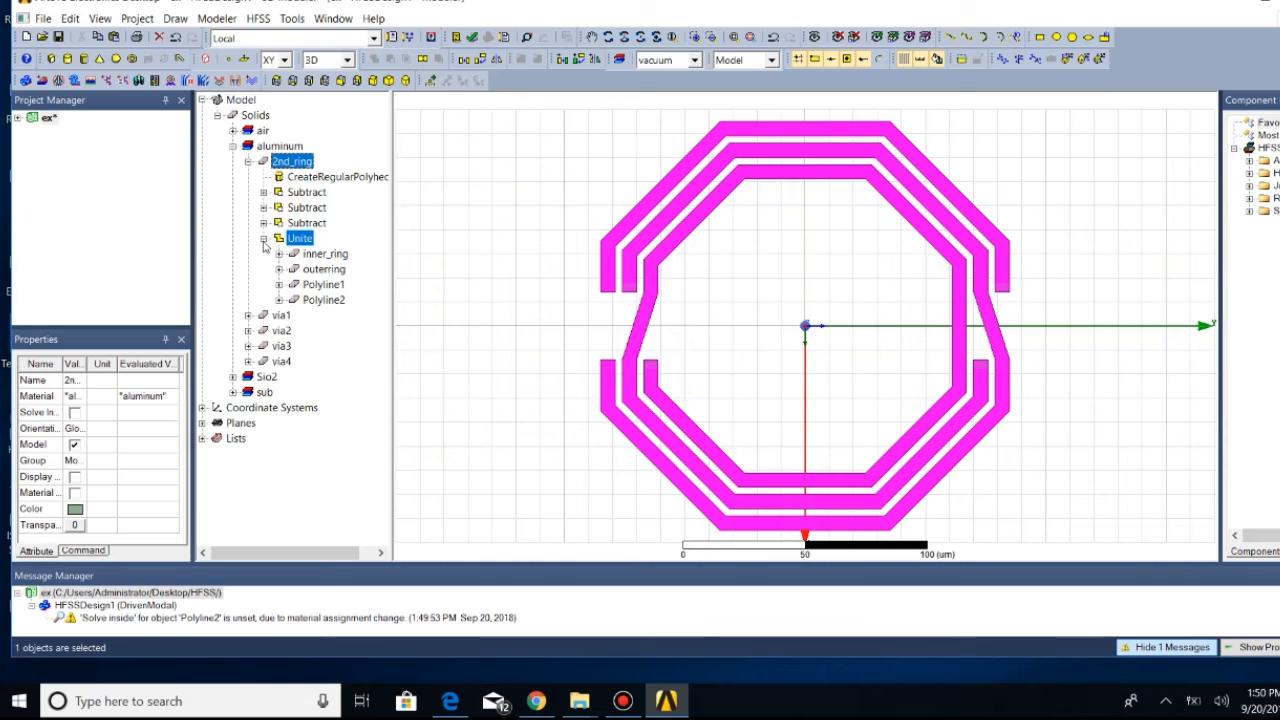
{"action": "left_click", "coordinate": [263, 239]}
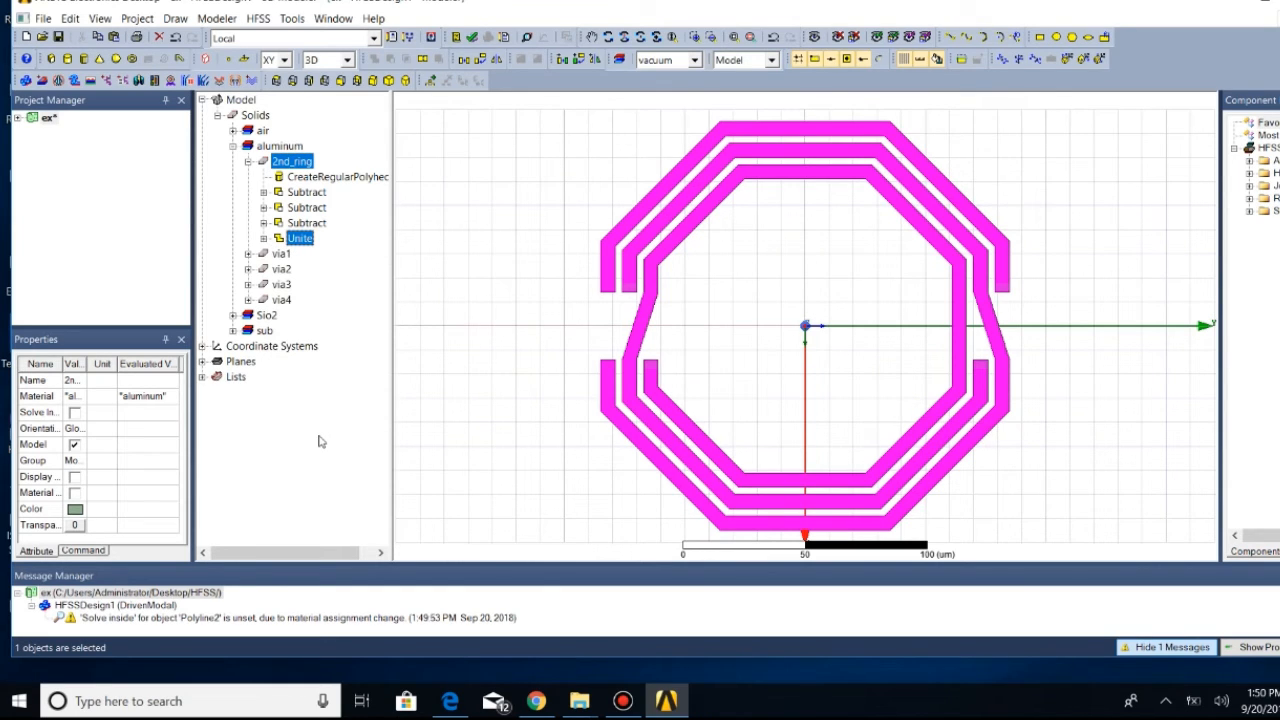
{"action": "right_click", "coordinate": [302, 243]}
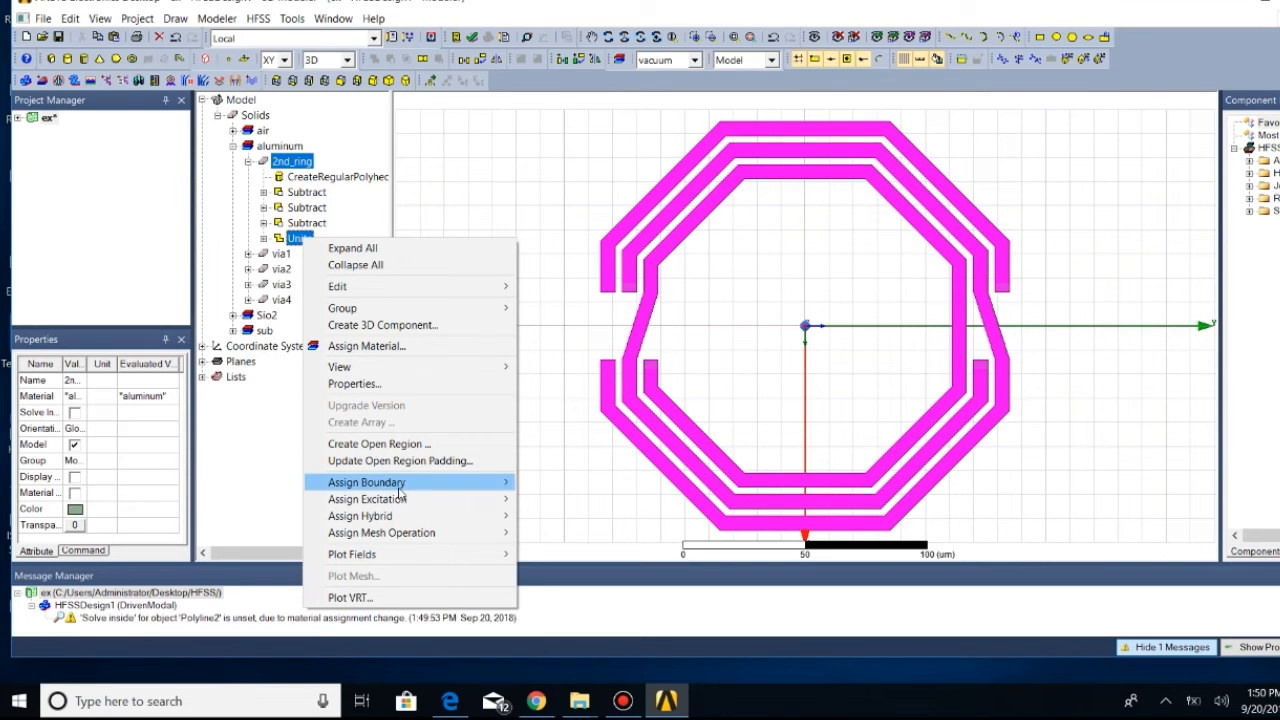
{"action": "left_click", "coordinate": [567, 250]}
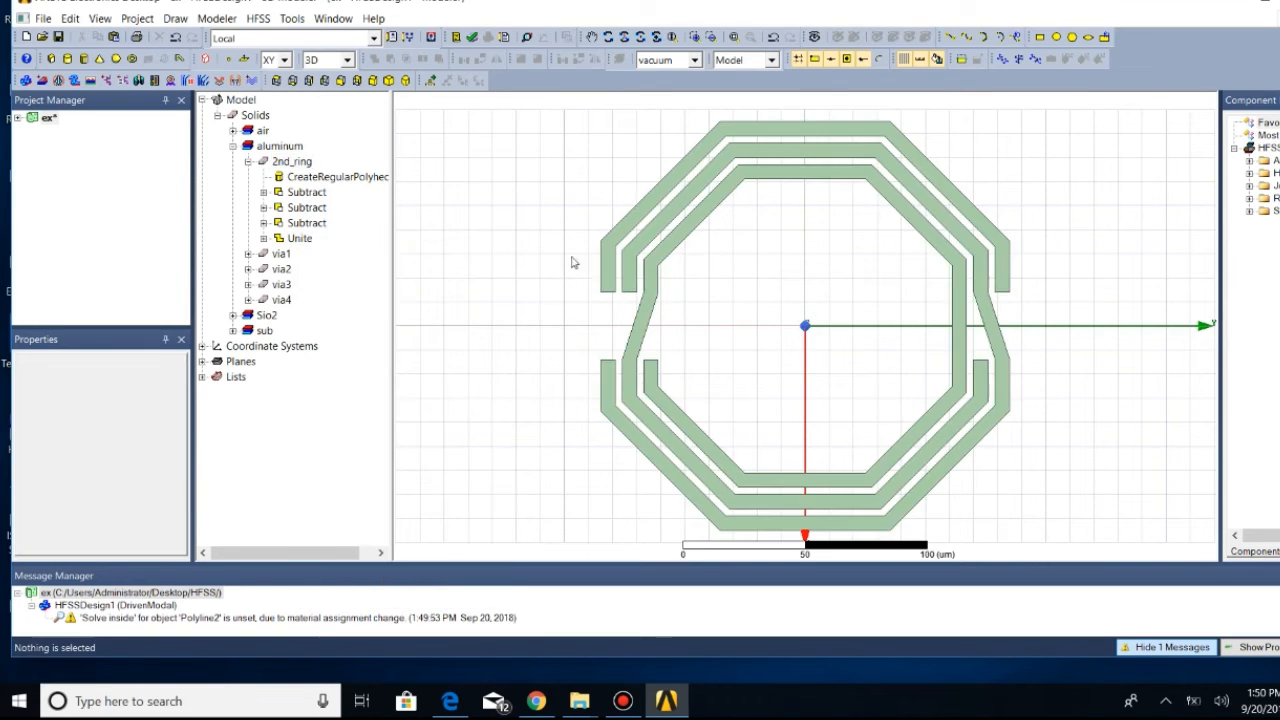
Examine via1 at the cut end of the second ring in the negative Y gap from an angled close-up
{"action": "scroll", "coordinate": [643, 285], "scroll_direction": "up", "scroll_amount": 4}
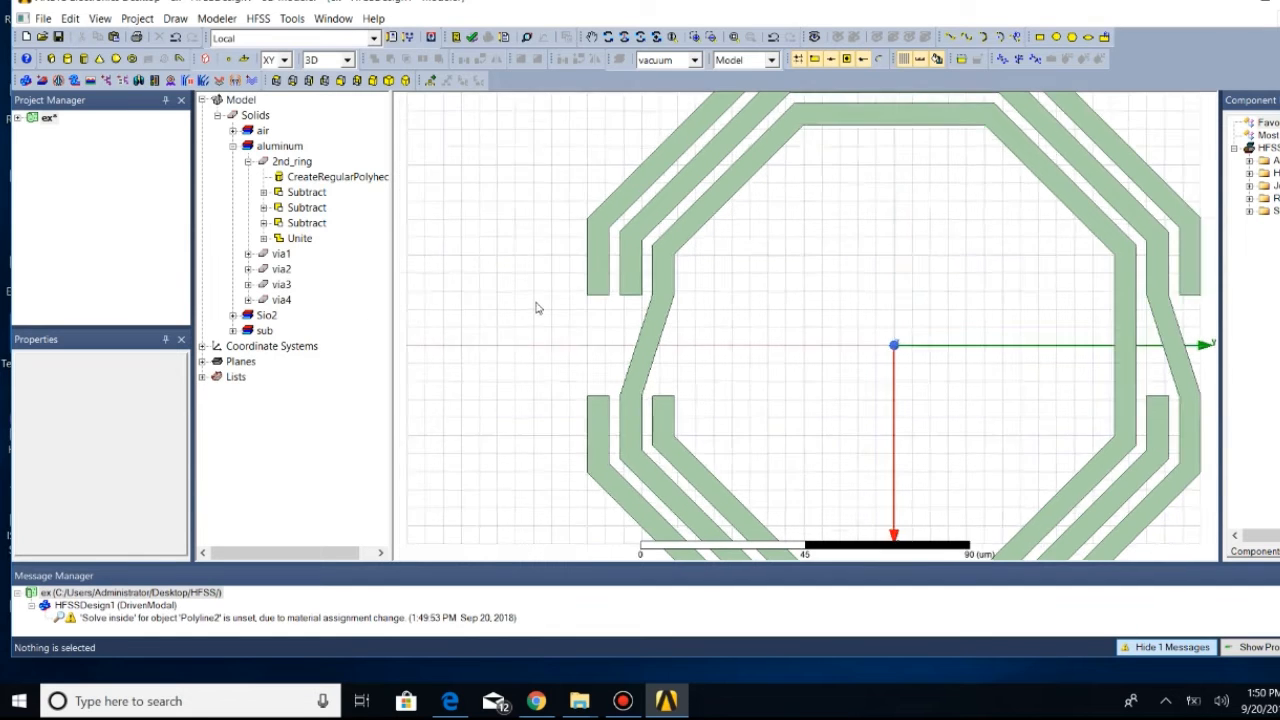
{"action": "scroll", "coordinate": [640, 300], "scroll_direction": "up", "scroll_amount": 3}
{"action": "scroll", "coordinate": [640, 275], "scroll_direction": "up", "scroll_amount": 2}
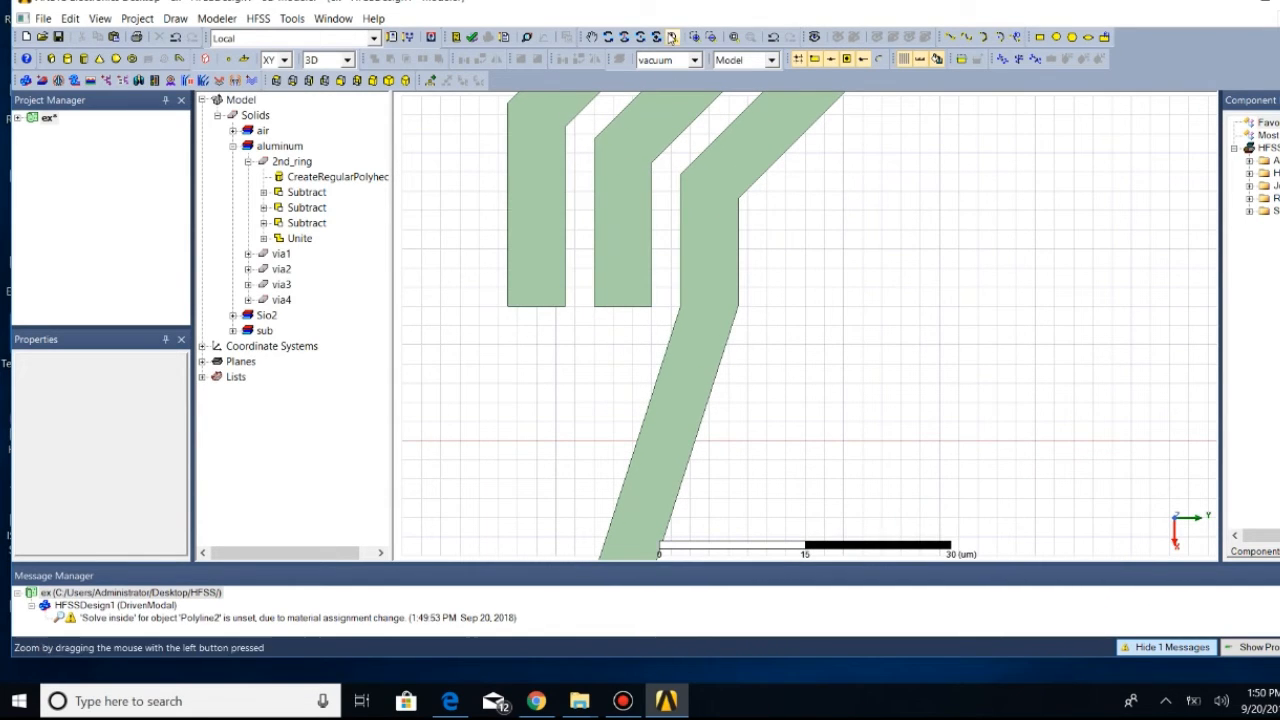
{"action": "left_click_drag", "start_coordinate": [586, 302], "coordinate": [622, 300]}
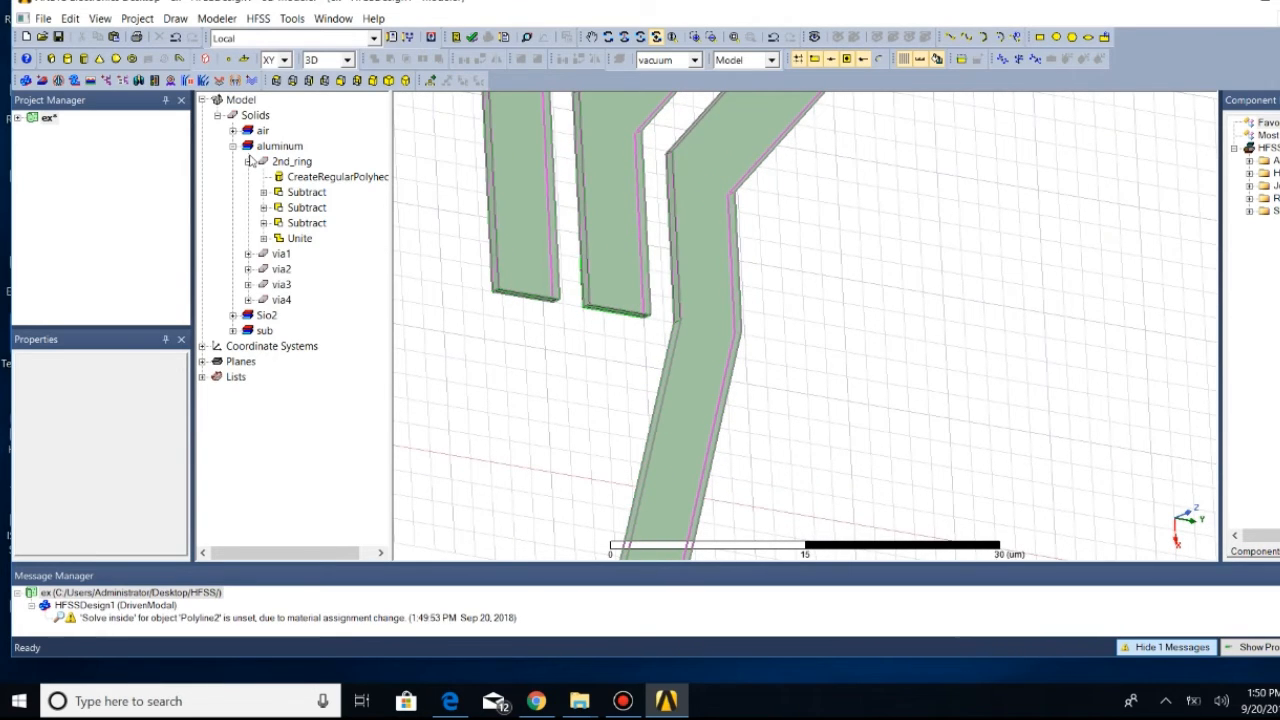
{"action": "left_click", "coordinate": [248, 161]}
{"action": "left_click", "coordinate": [281, 176]}
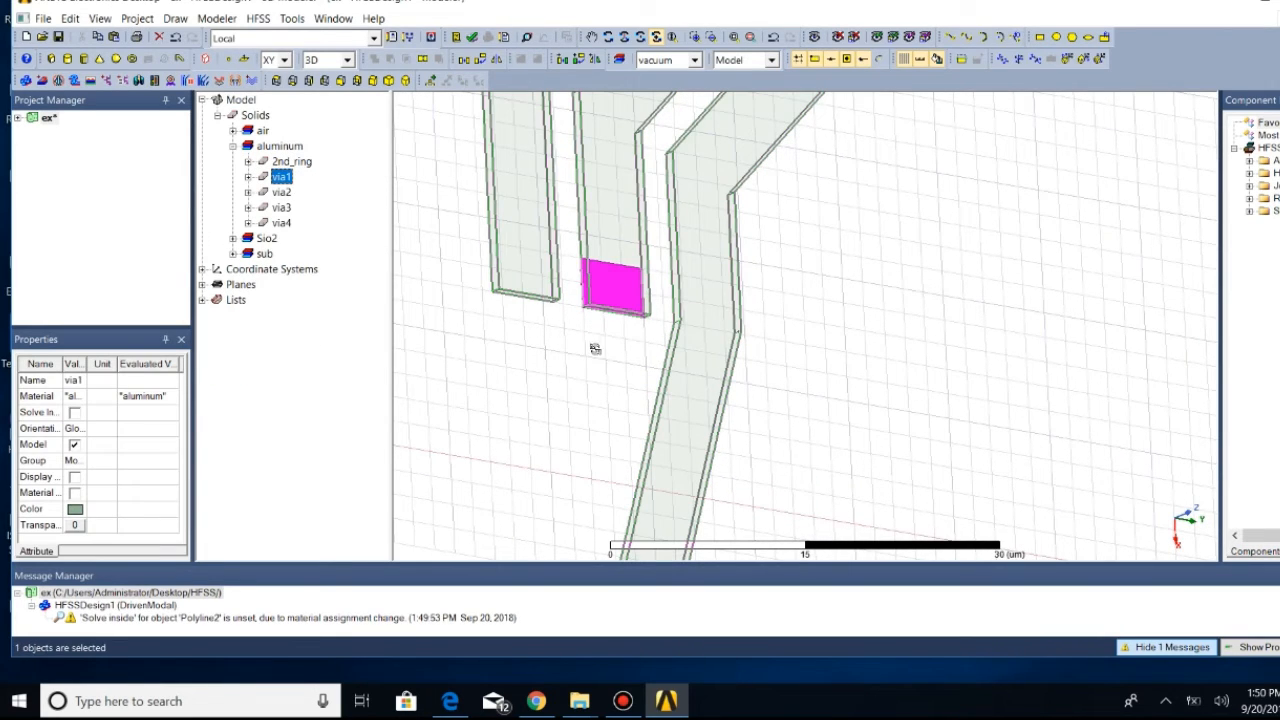
{"action": "left_click_drag", "start_coordinate": [574, 334], "coordinate": [589, 306]}
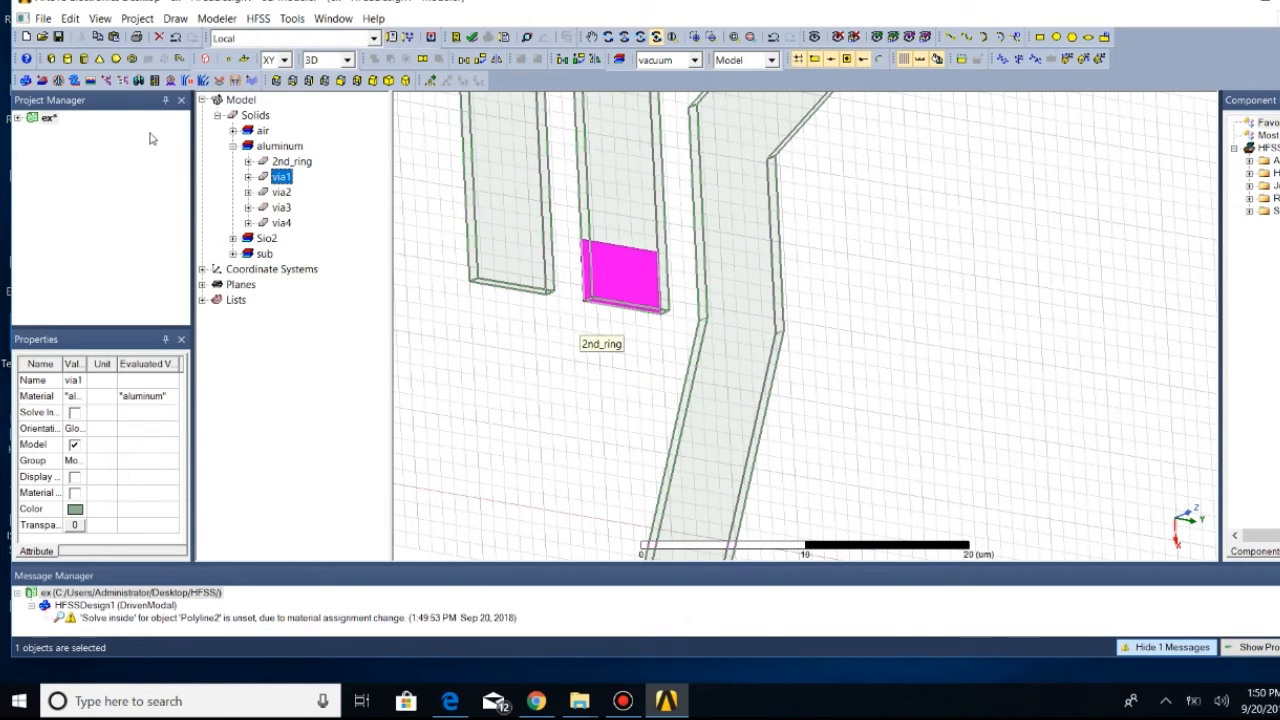
Bring via1 and the ring gap on the negative Y side into a close top view with the Line command active
{"action": "left_click", "coordinate": [734, 37]}
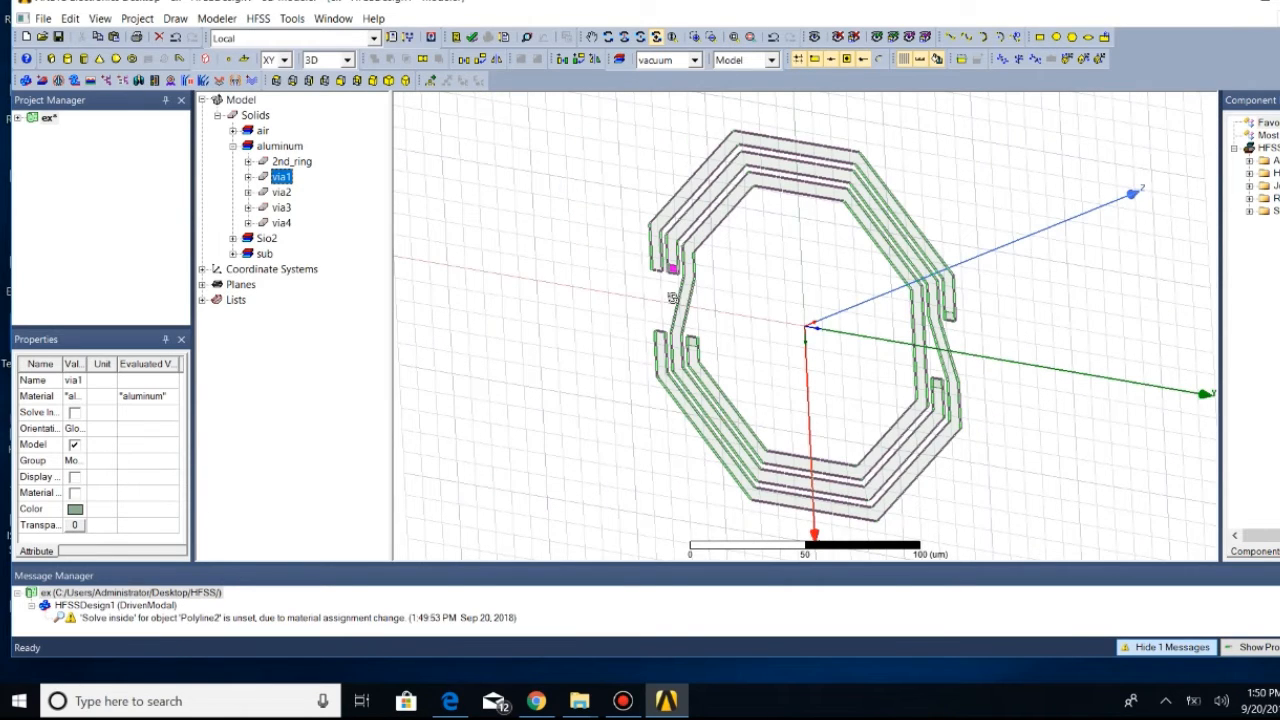
{"action": "left_click", "coordinate": [291, 80]}
{"action": "left_click", "coordinate": [176, 22]}
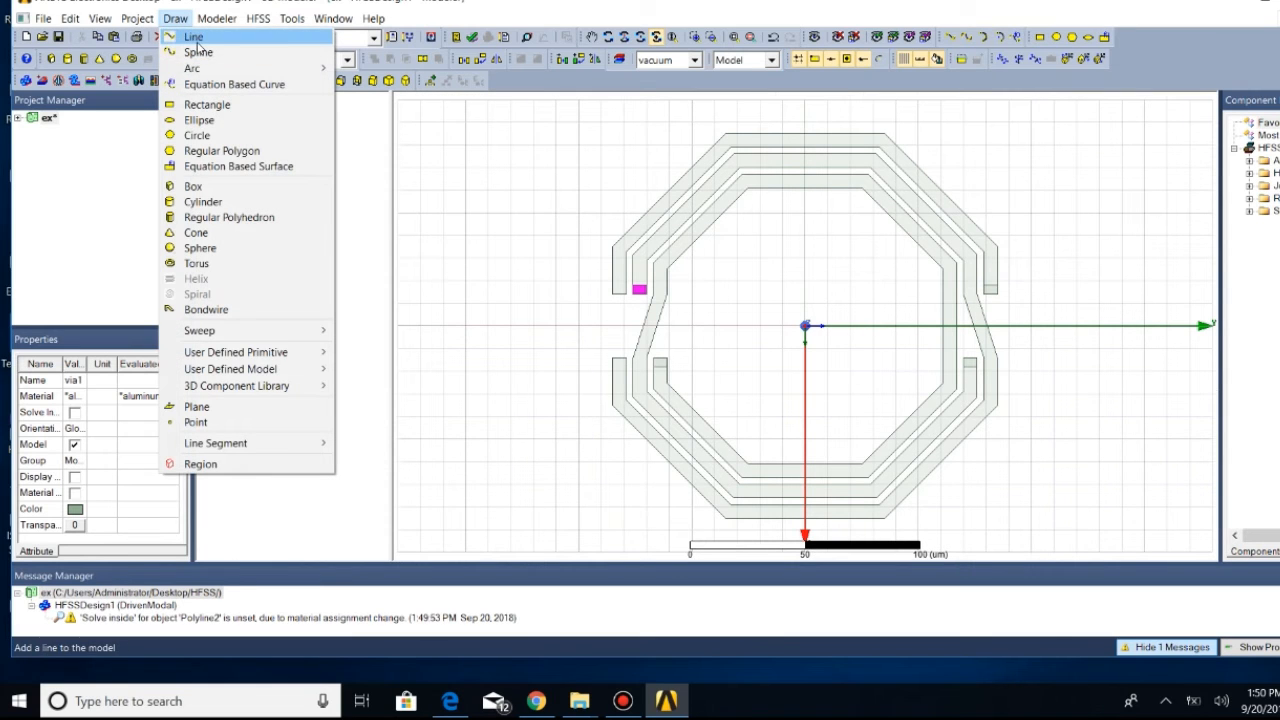
{"action": "left_click", "coordinate": [197, 40]}
{"action": "scroll", "coordinate": [645, 290], "scroll_direction": "up", "scroll_amount": 5}
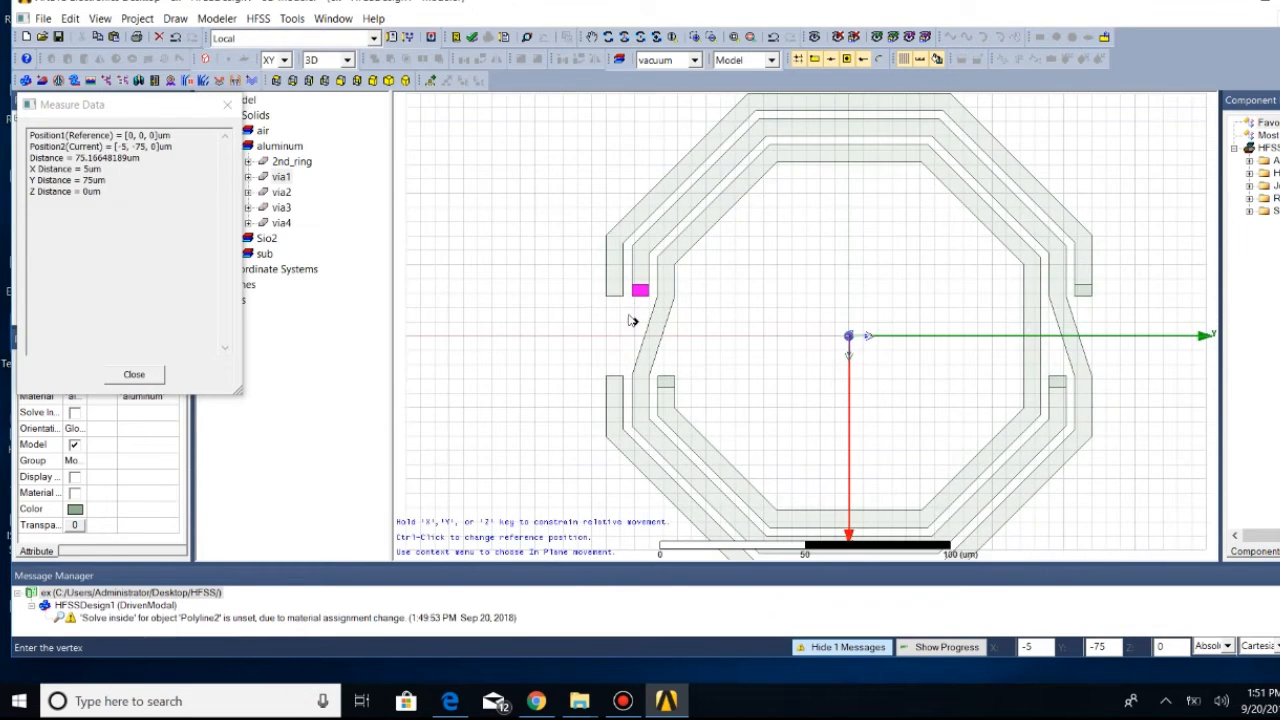
{"action": "scroll", "coordinate": [634, 298], "scroll_direction": "up", "scroll_amount": 2}
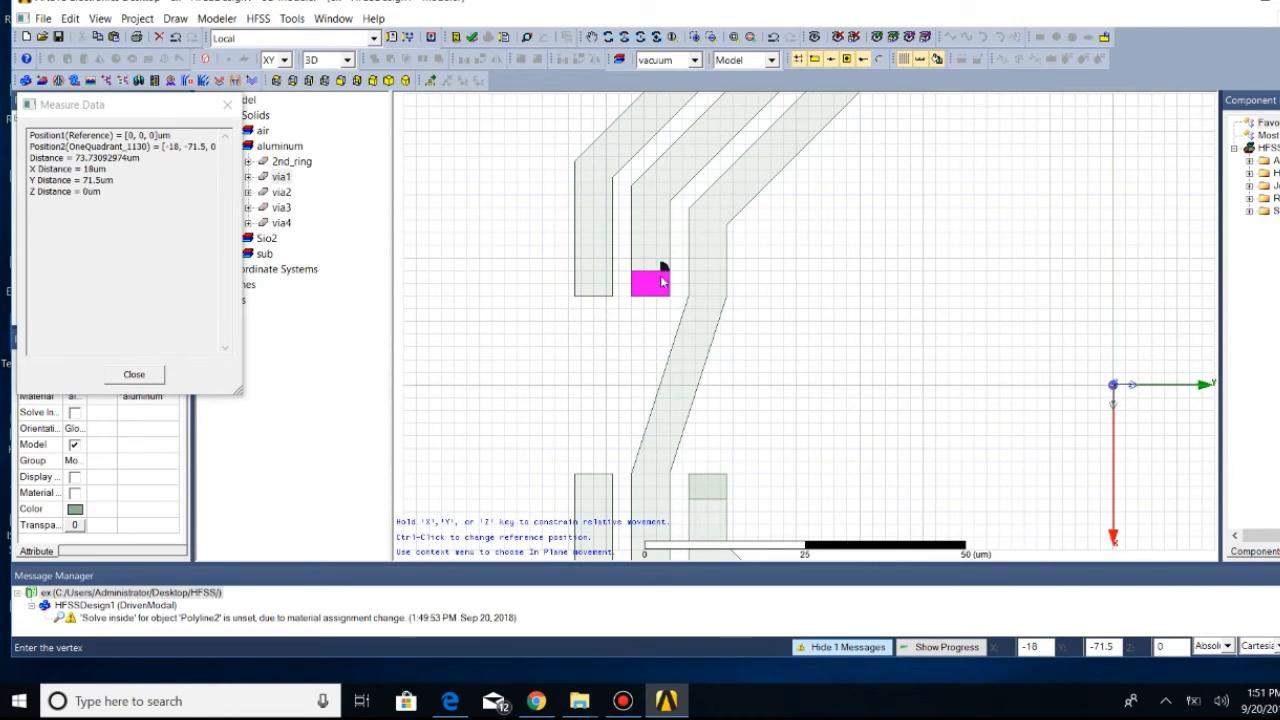
{"action": "left_click", "coordinate": [226, 105]}
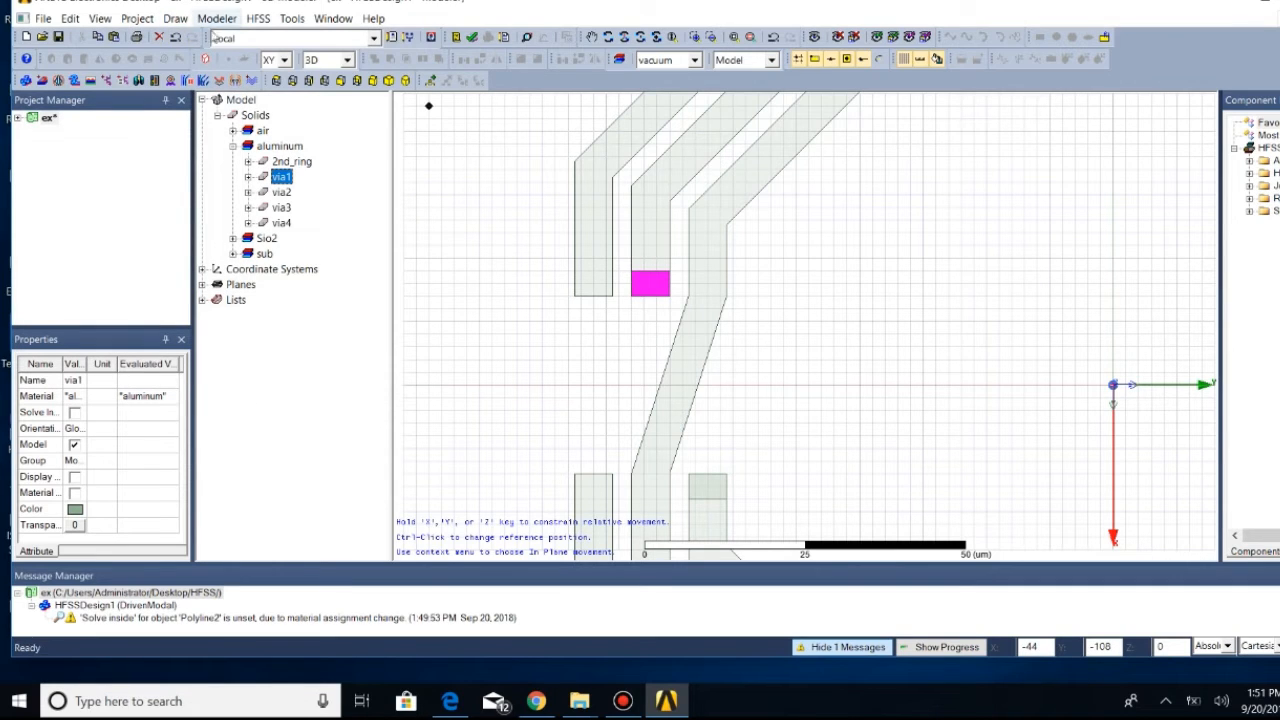
{"action": "left_click", "coordinate": [176, 19]}
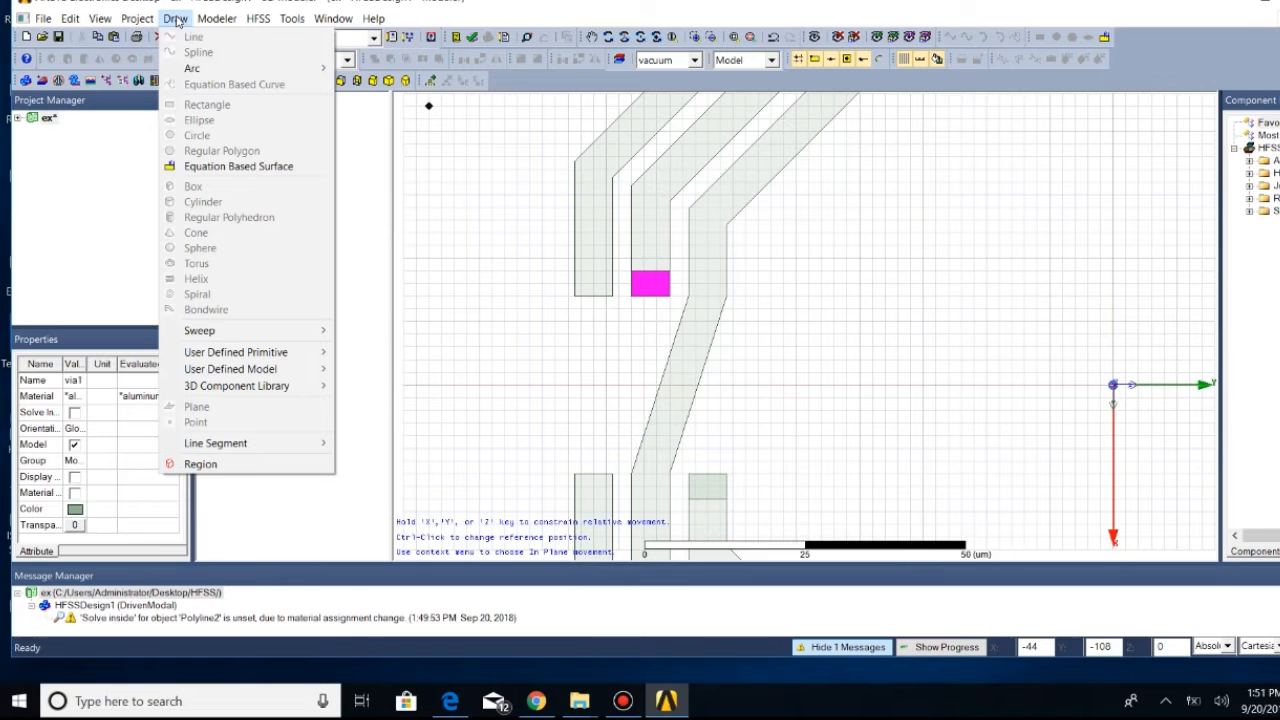
{"action": "mouse_move", "coordinate": [257, 68]}
{"action": "left_click", "coordinate": [466, 208]}
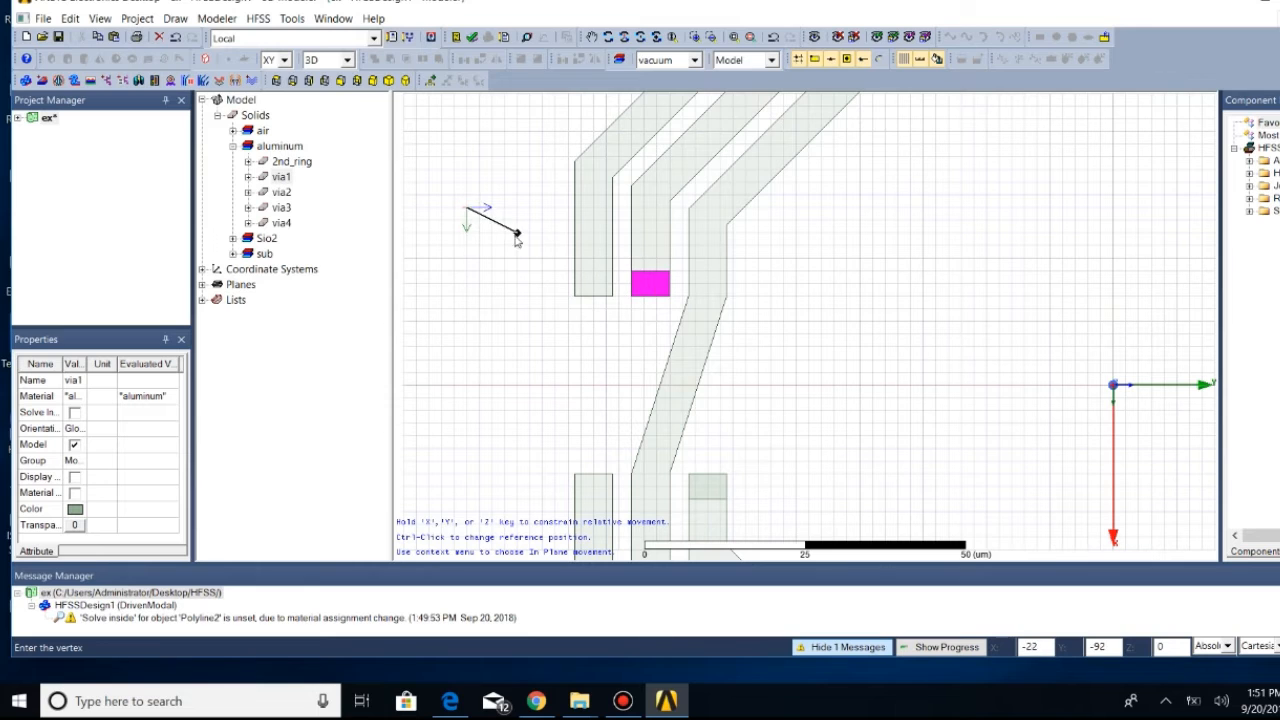
{"action": "key", "text": "Escape"}
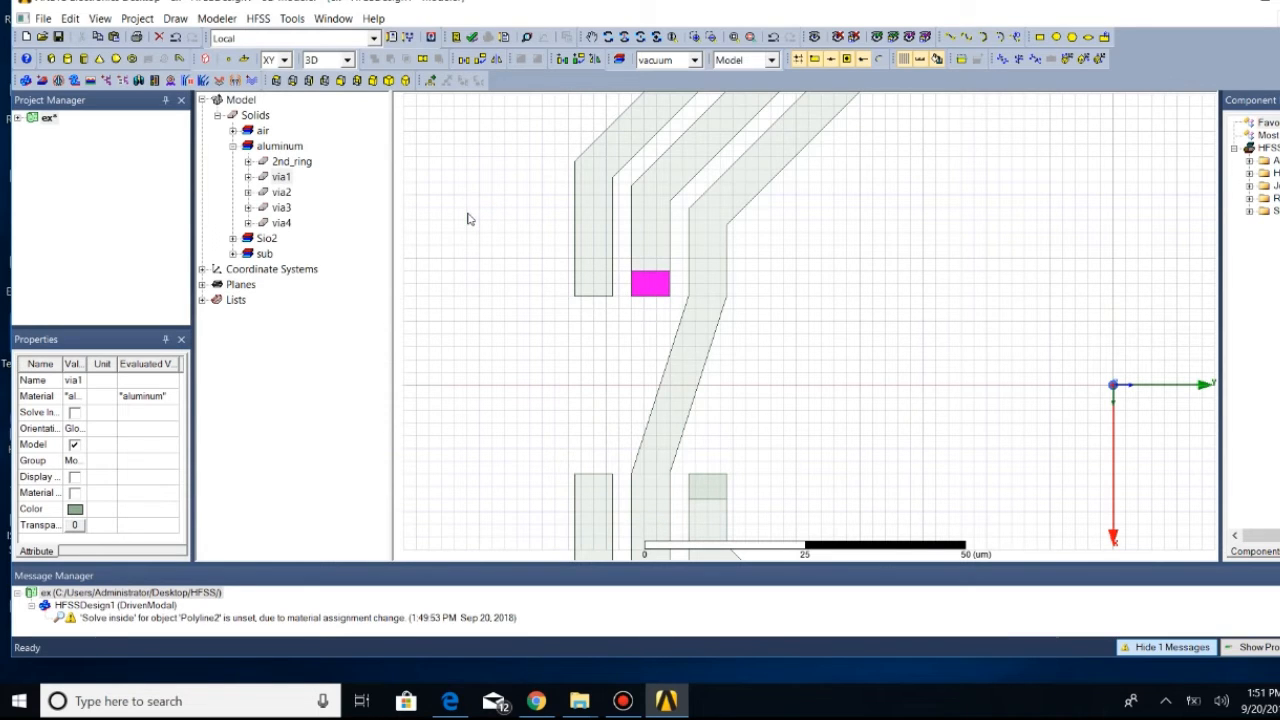
Draw a three-segment polyline along via1's outer edge, across the gap and along the inner ring via's outer edge; set the default material to aluminum
{"action": "left_click", "coordinate": [184, 22]}
{"action": "left_click", "coordinate": [190, 37]}
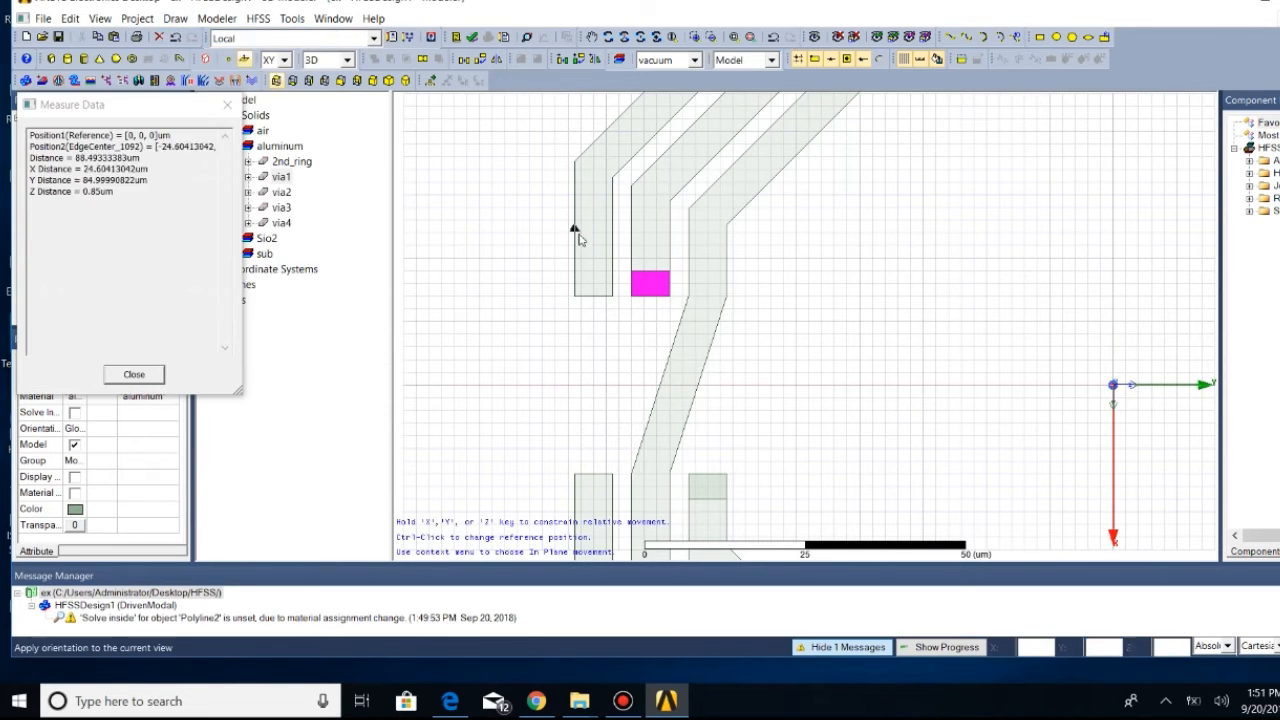
{"action": "left_click", "coordinate": [633, 274]}
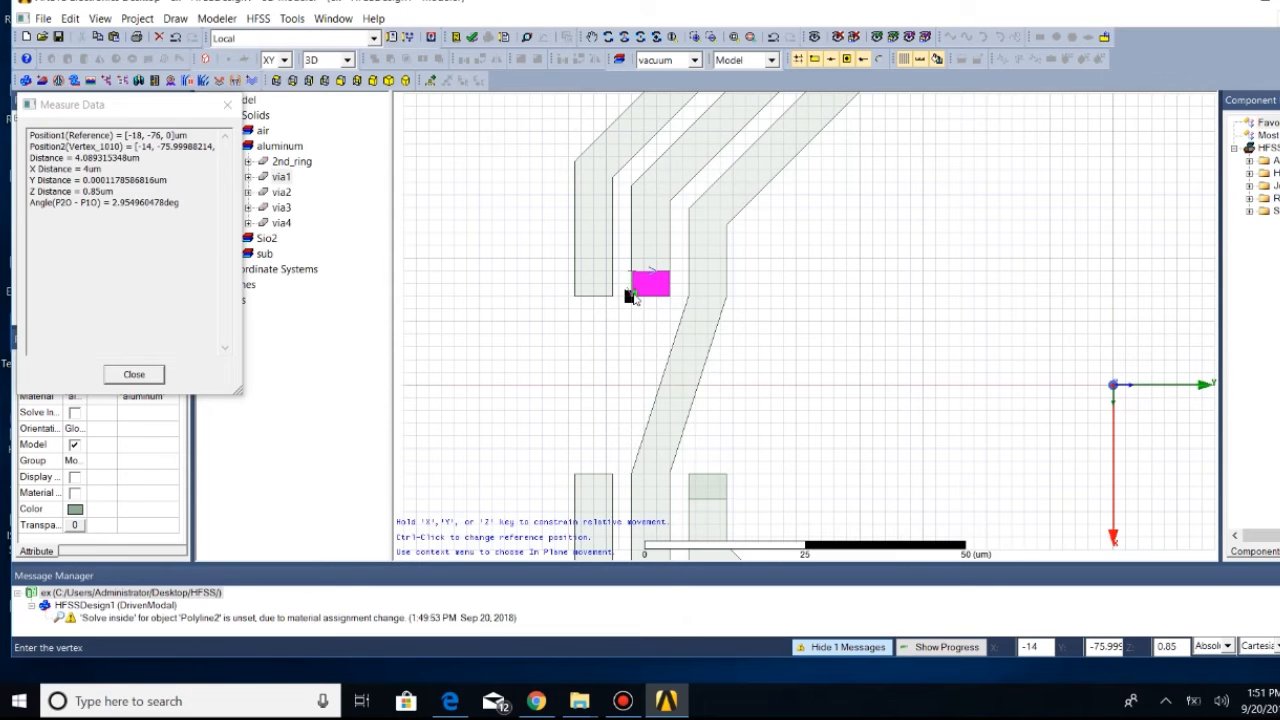
{"action": "left_click", "coordinate": [630, 296]}
{"action": "left_click", "coordinate": [689, 475]}
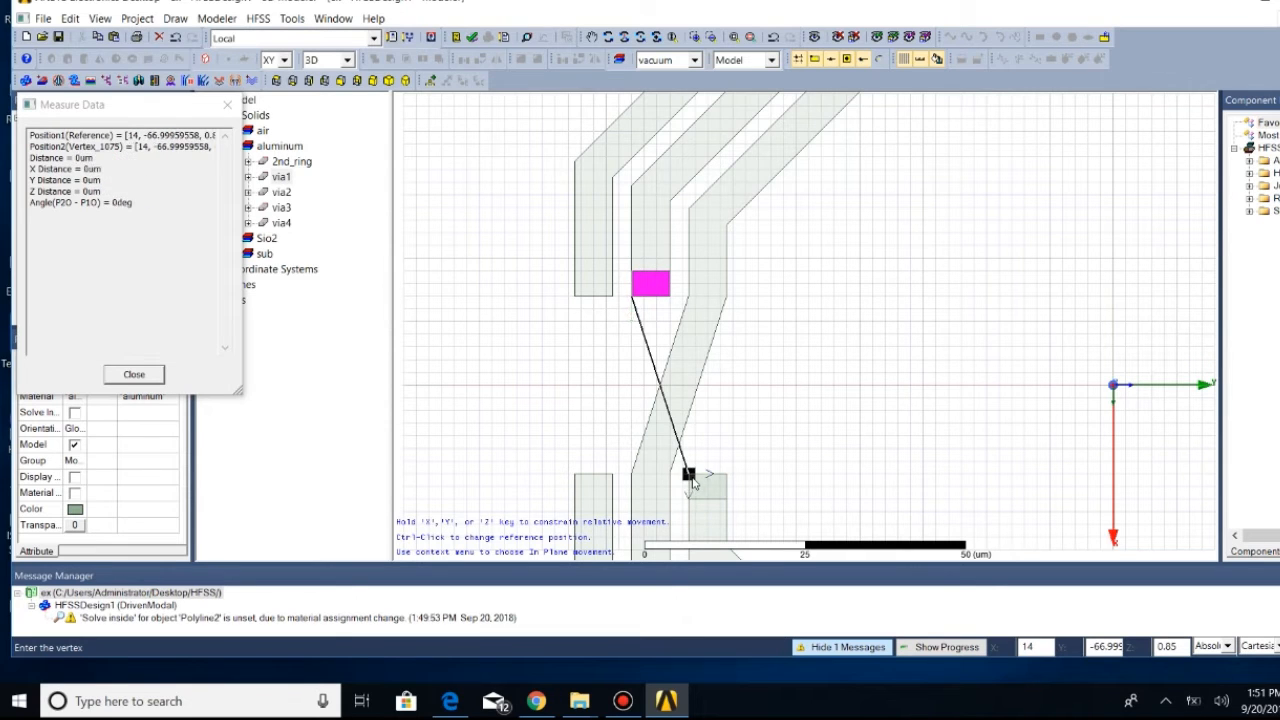
{"action": "double_click", "coordinate": [689, 499]}
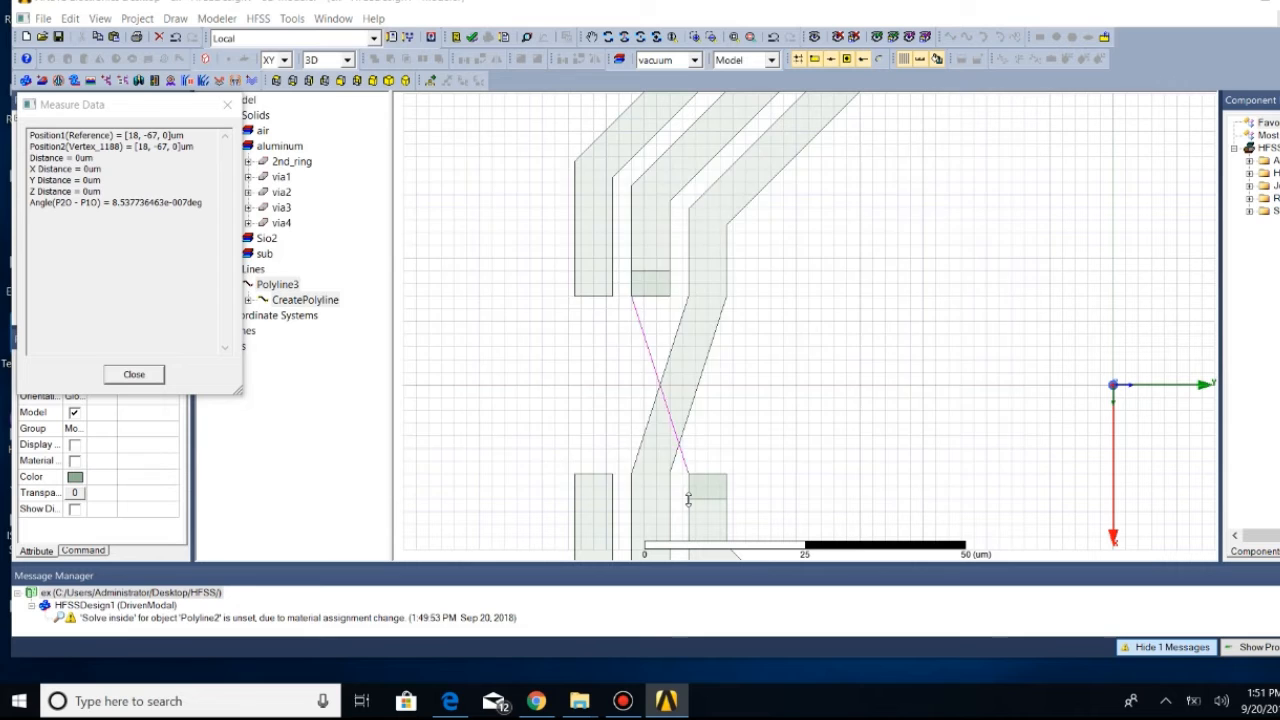
{"action": "left_click", "coordinate": [396, 187]}
{"action": "left_click", "coordinate": [362, 192]}
{"action": "left_click", "coordinate": [824, 479]}
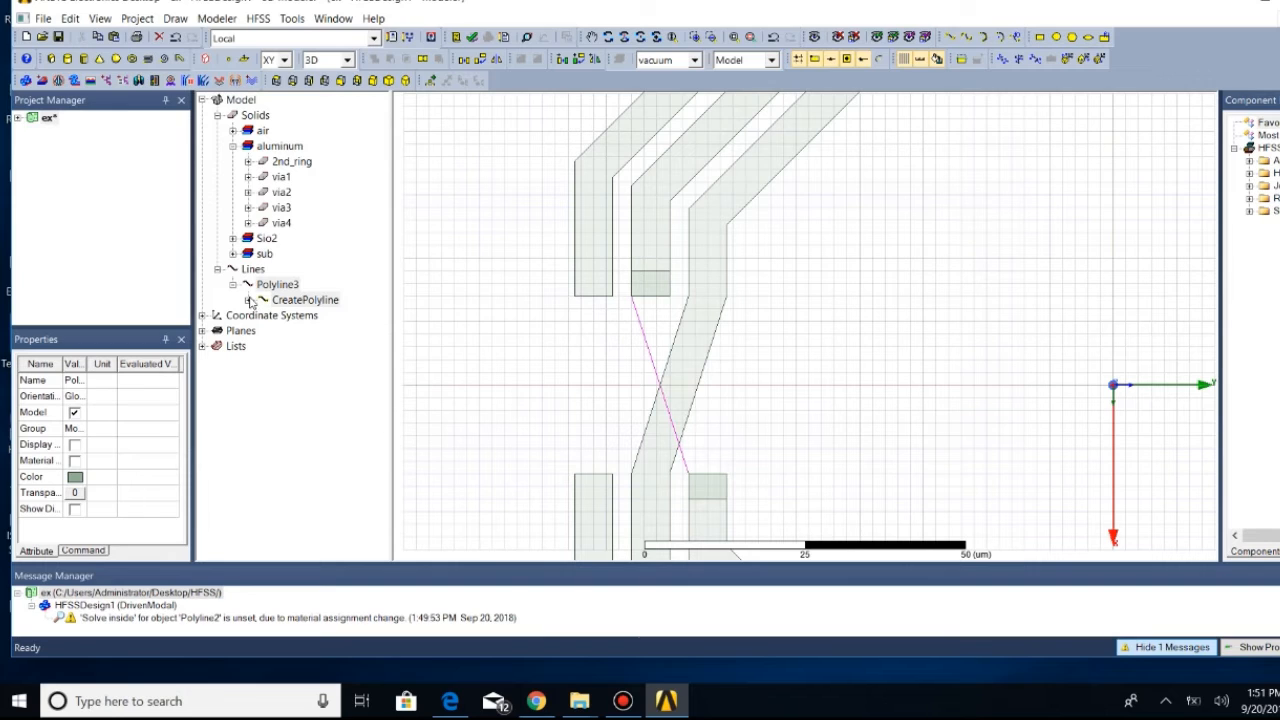
{"action": "left_click", "coordinate": [695, 62]}
{"action": "left_click", "coordinate": [676, 129]}
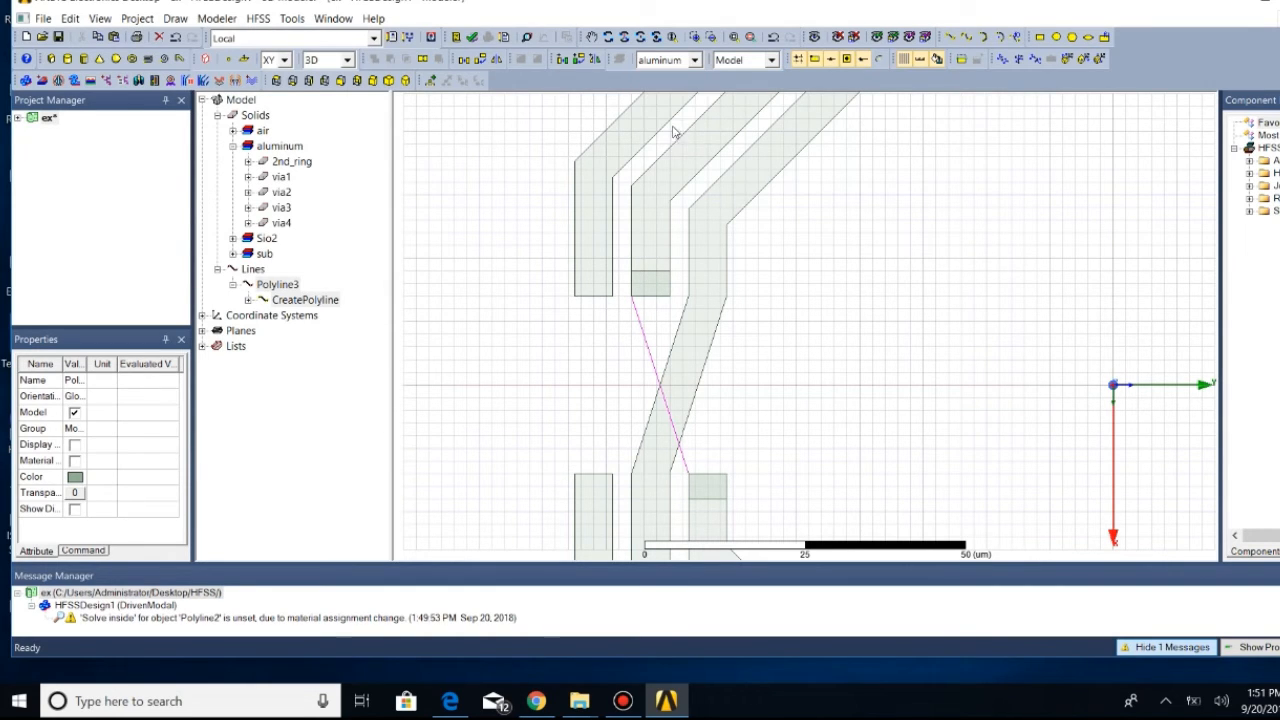
Set the Z coordinate of both points of Polyline3's first segment to -0.1 um, with Point1 at -18, -76, -0.1
{"action": "left_click", "coordinate": [248, 300]}
{"action": "left_click", "coordinate": [305, 316]}
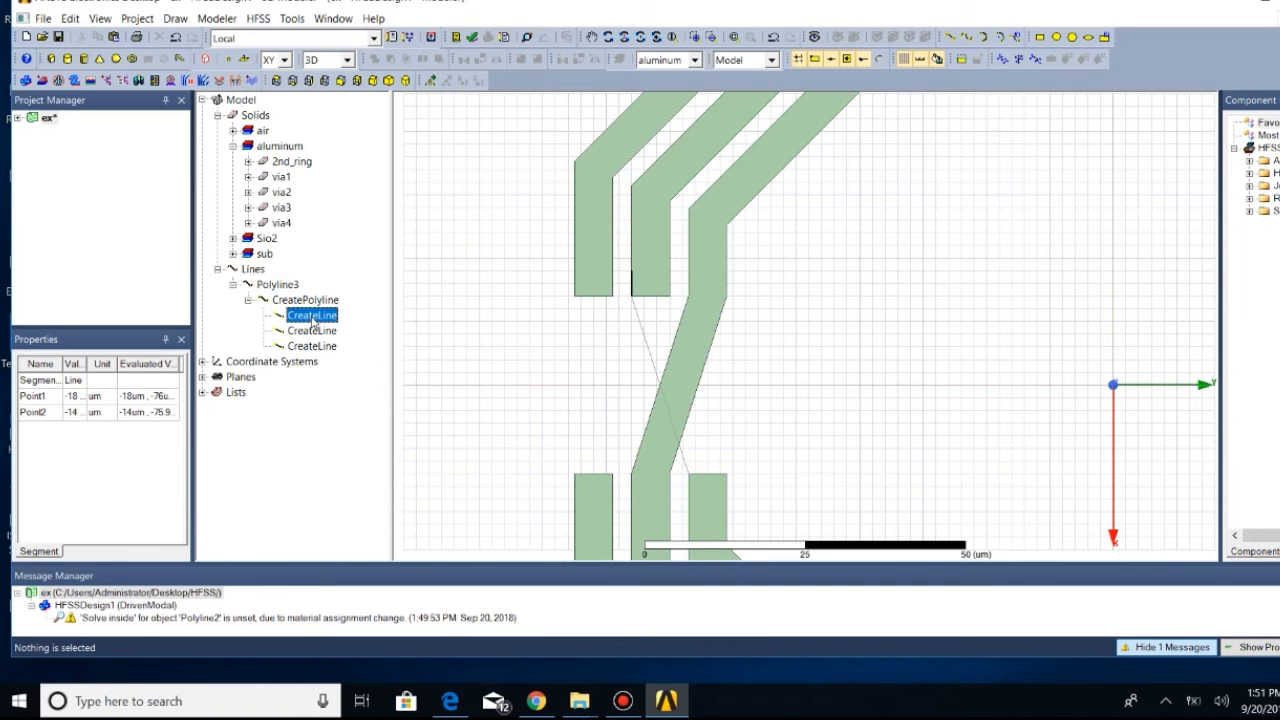
{"action": "right_click", "coordinate": [313, 318]}
{"action": "left_click", "coordinate": [368, 440]}
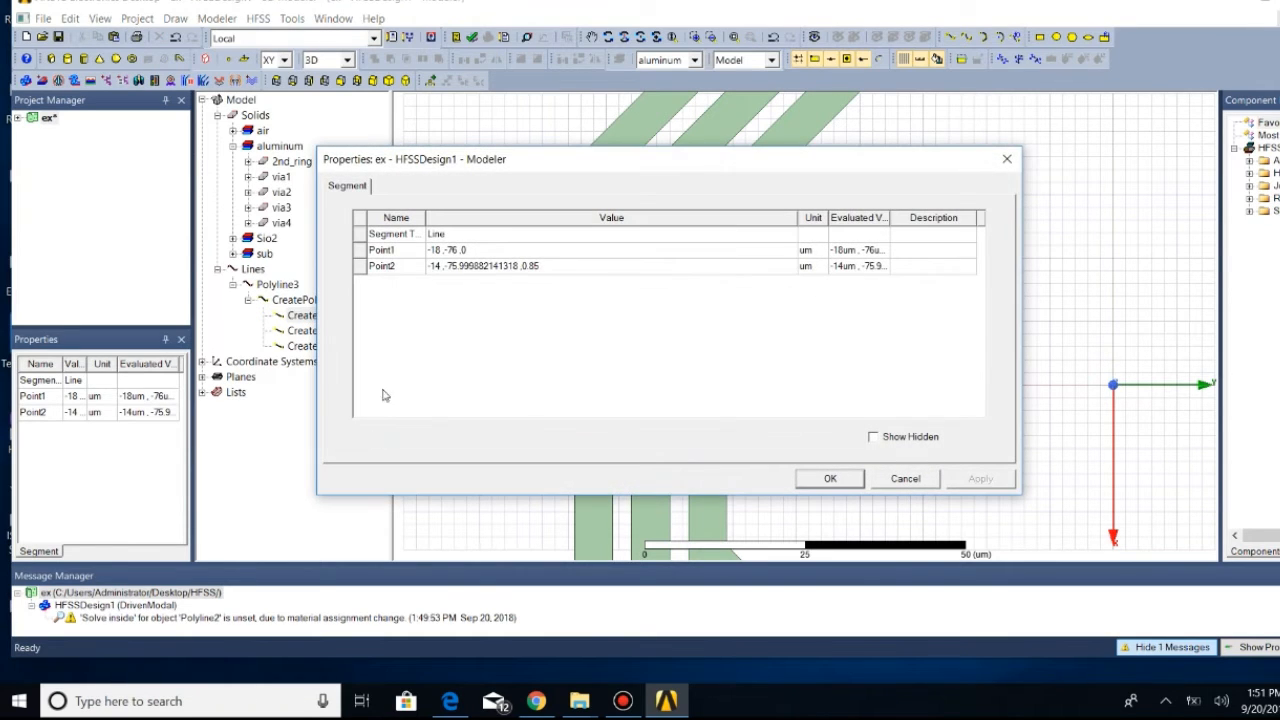
{"action": "left_click", "coordinate": [519, 266]}
{"action": "double_click", "coordinate": [565, 269]}
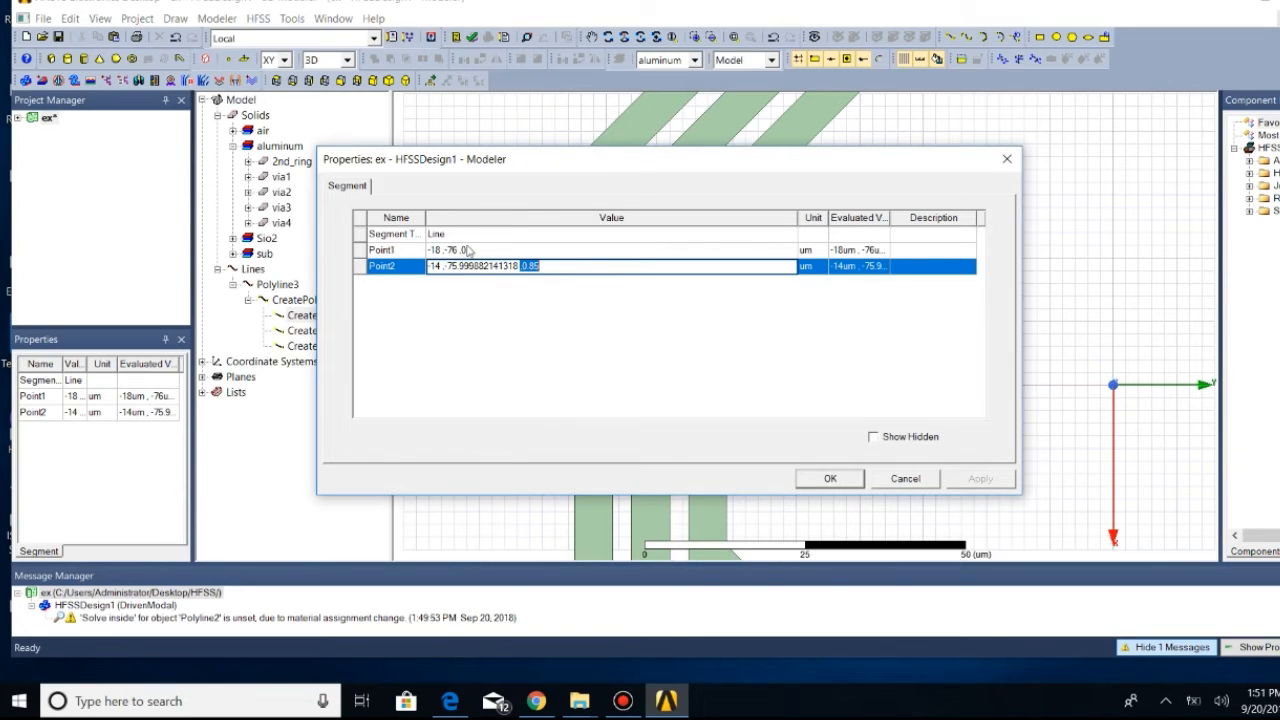
{"action": "left_click", "coordinate": [470, 250]}
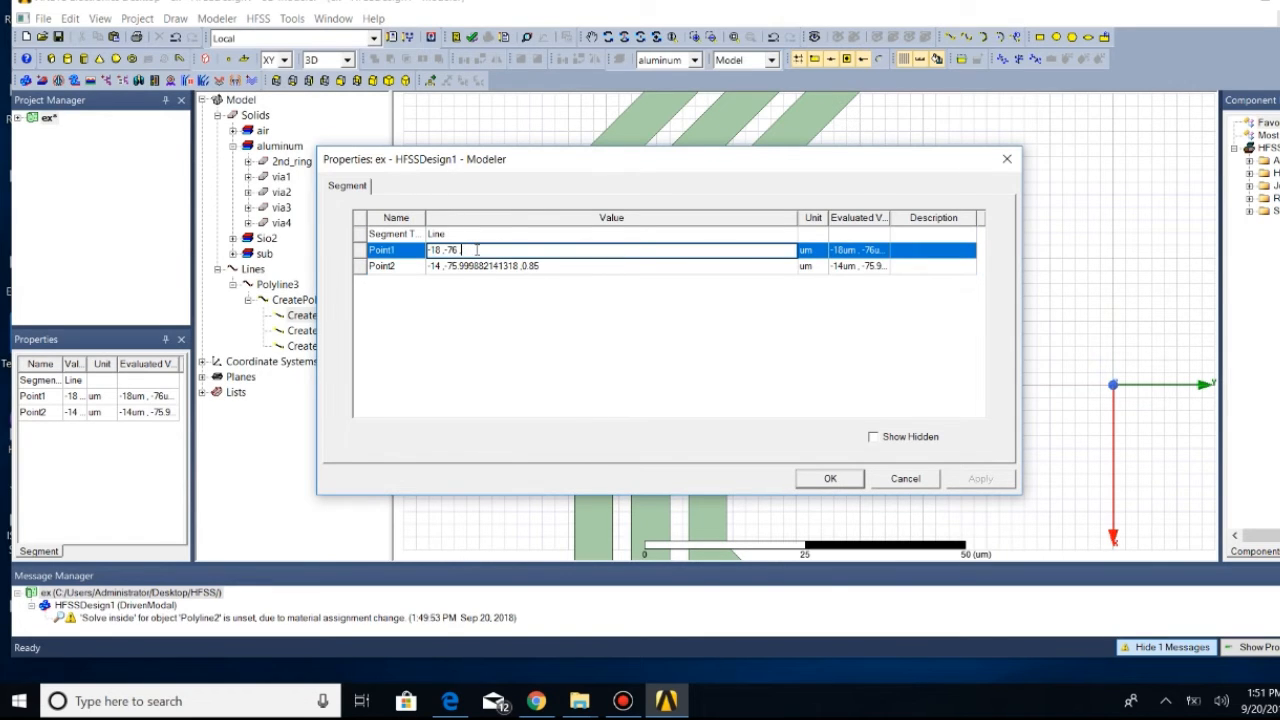
{"action": "type", "text": ".1"}
{"action": "left_click_drag", "start_coordinate": [524, 166], "coordinate": [594, 151]}
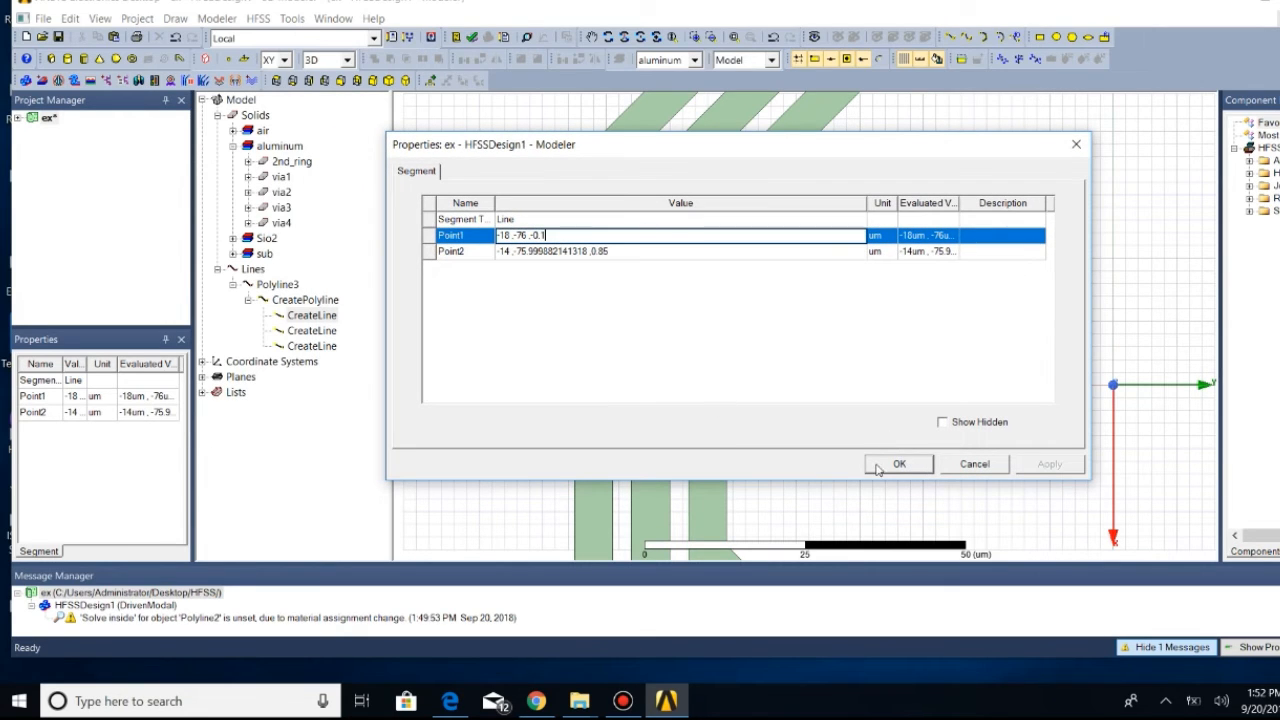
{"action": "left_click", "coordinate": [619, 251]}
{"action": "key", "text": "BackSpace"}
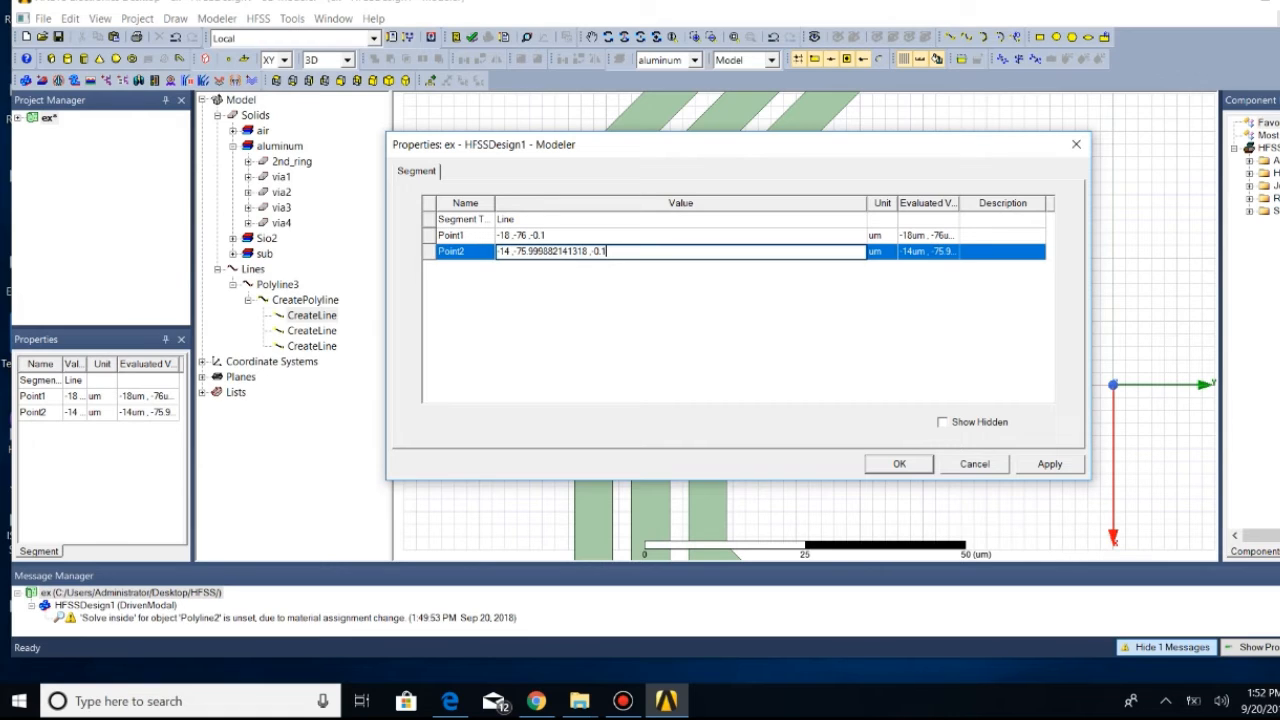
{"action": "left_click", "coordinate": [898, 470]}
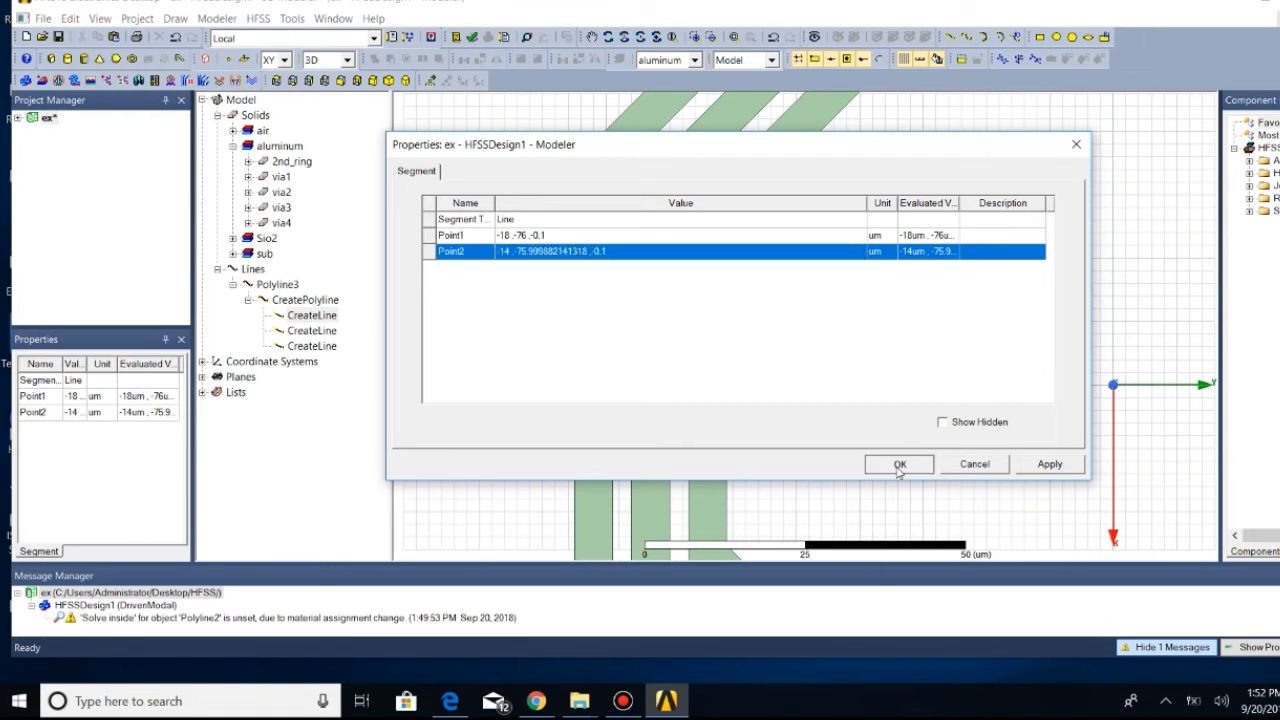
Set Point1 of Polyline3's second segment to -14, -76, -0.1 and the Z coordinate of Point2 to -0.1 um
{"action": "left_click", "coordinate": [308, 337]}
{"action": "right_click", "coordinate": [308, 337]}
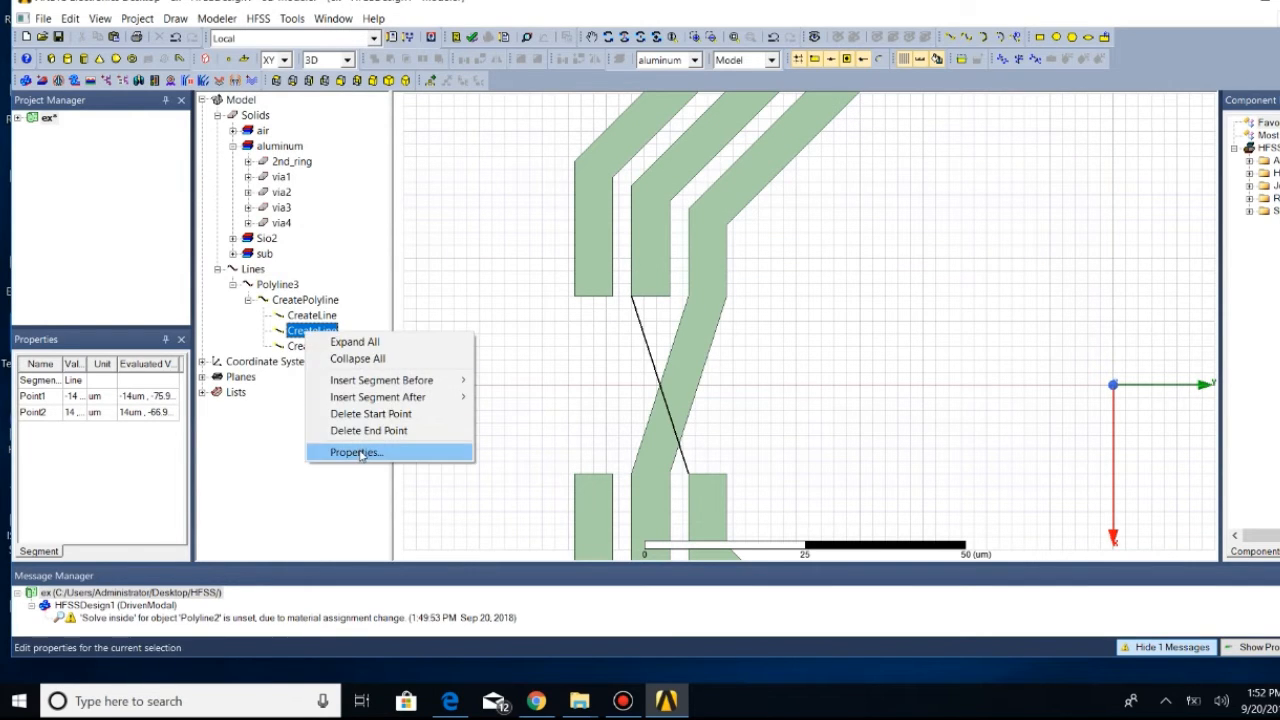
{"action": "left_click", "coordinate": [357, 450]}
{"action": "left_click", "coordinate": [640, 251]}
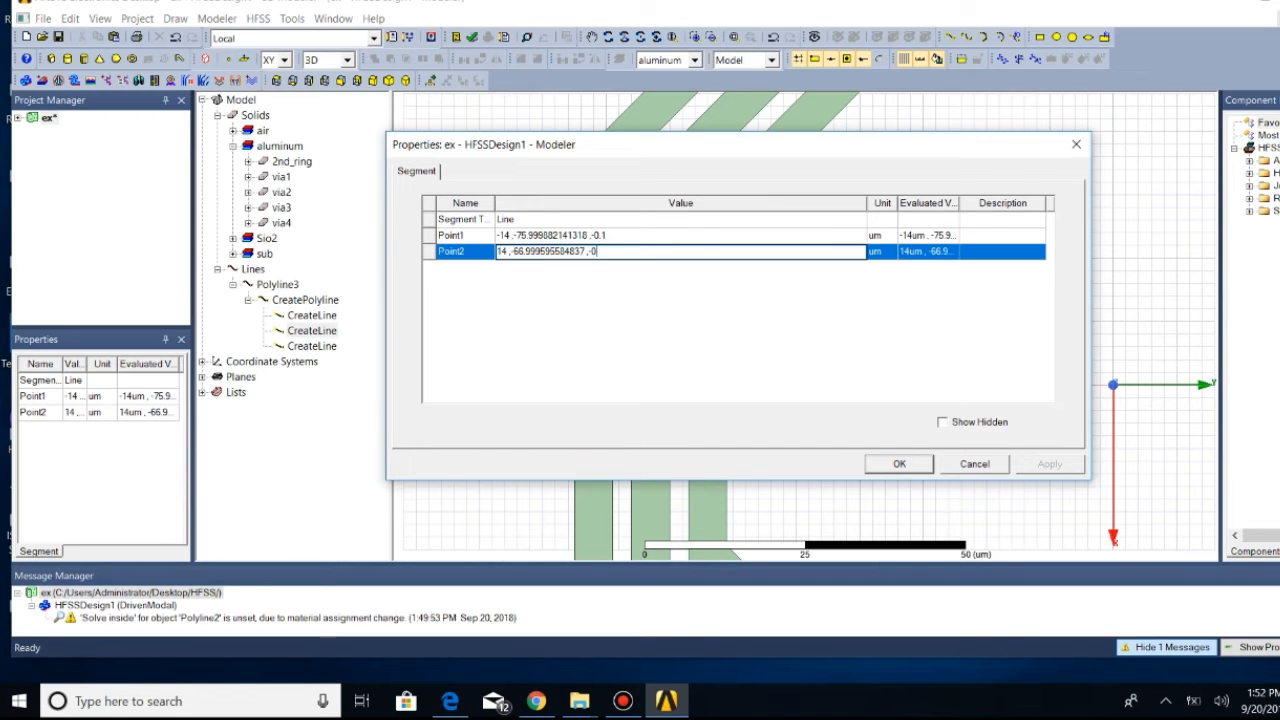
{"action": "left_click", "coordinate": [587, 237]}
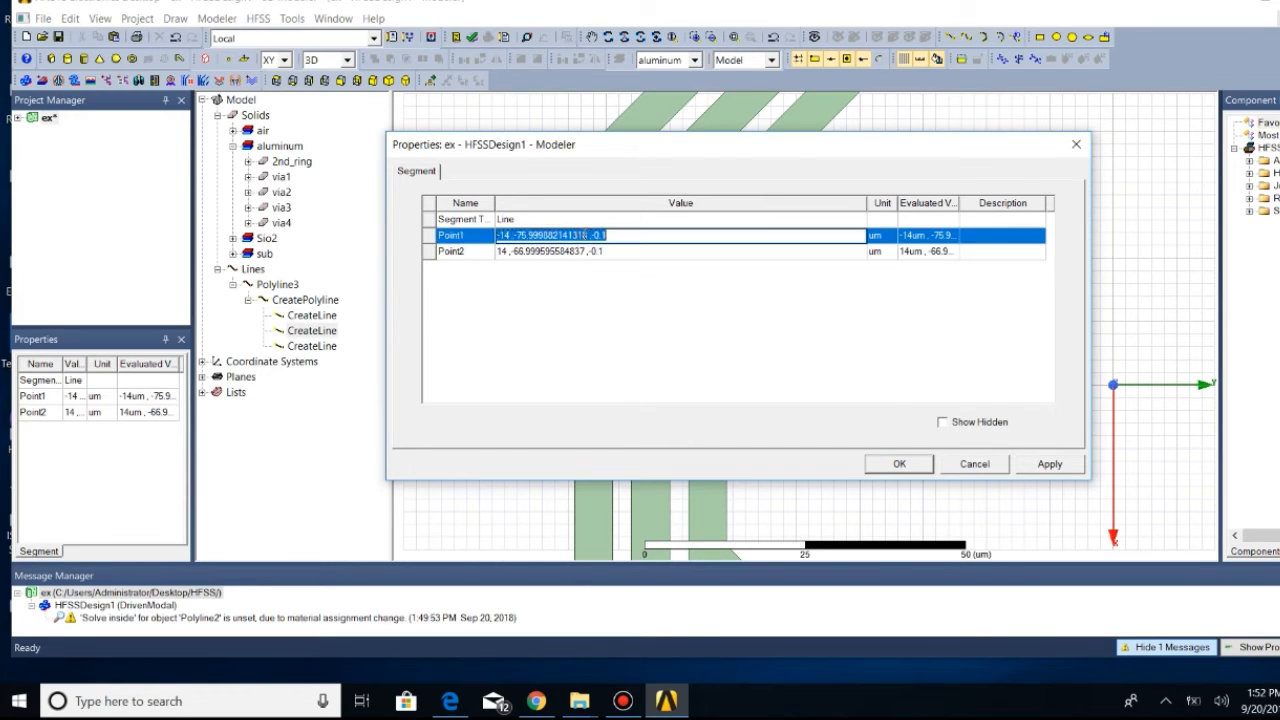
{"action": "key", "text": "BackSpace"}
{"action": "key", "text": "BackSpace"}
{"action": "key", "text": "BackSpace"}
{"action": "key", "text": "BackSpace"}
{"action": "key", "text": "BackSpace"}
{"action": "key", "text": "BackSpace"}
{"action": "key", "text": "BackSpace"}
{"action": "key", "text": "BackSpace"}
{"action": "key", "text": "BackSpace"}
{"action": "key", "text": "BackSpace"}
{"action": "key", "text": "BackSpace"}
{"action": "key", "text": "BackSpace"}
{"action": "key", "text": "BackSpace"}
{"action": "key", "text": "BackSpace"}
{"action": "key", "text": "BackSpace"}
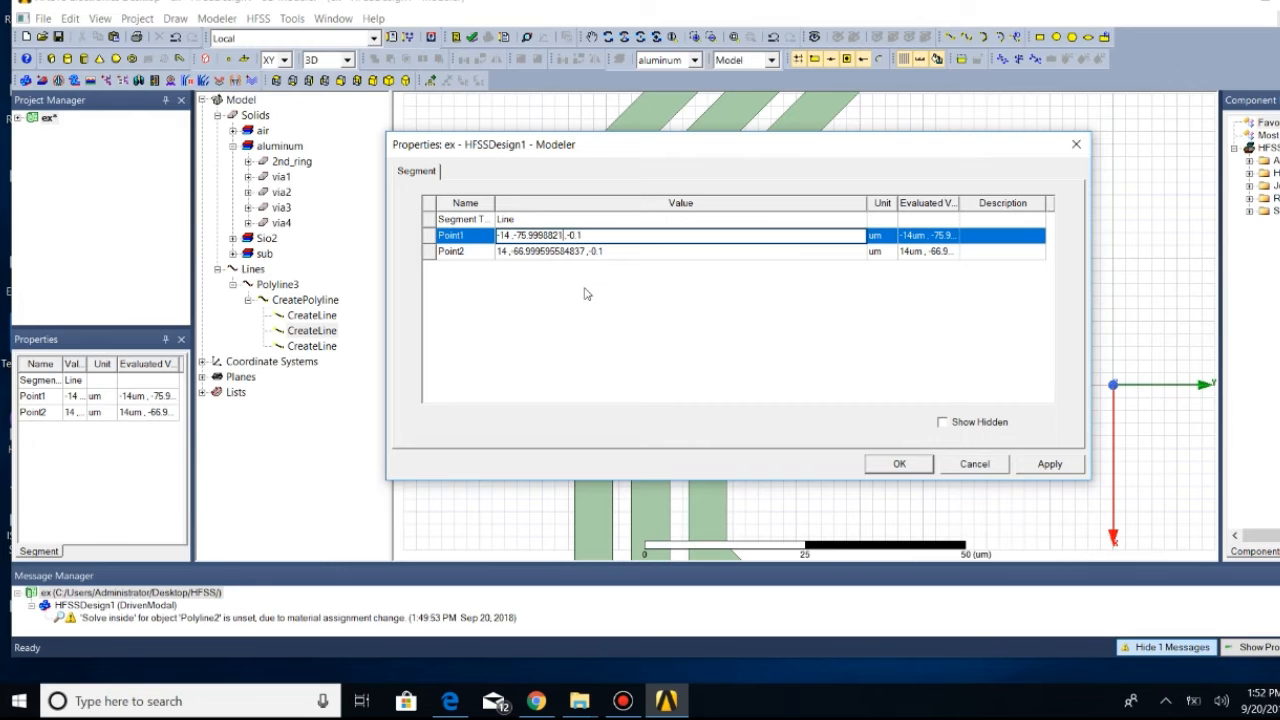
{"action": "type", "text": "6"}
Set Point2 of Polyline3's second segment to 14, -70, -0.1 and apply the segment changes
{"action": "left_click", "coordinate": [587, 251]}
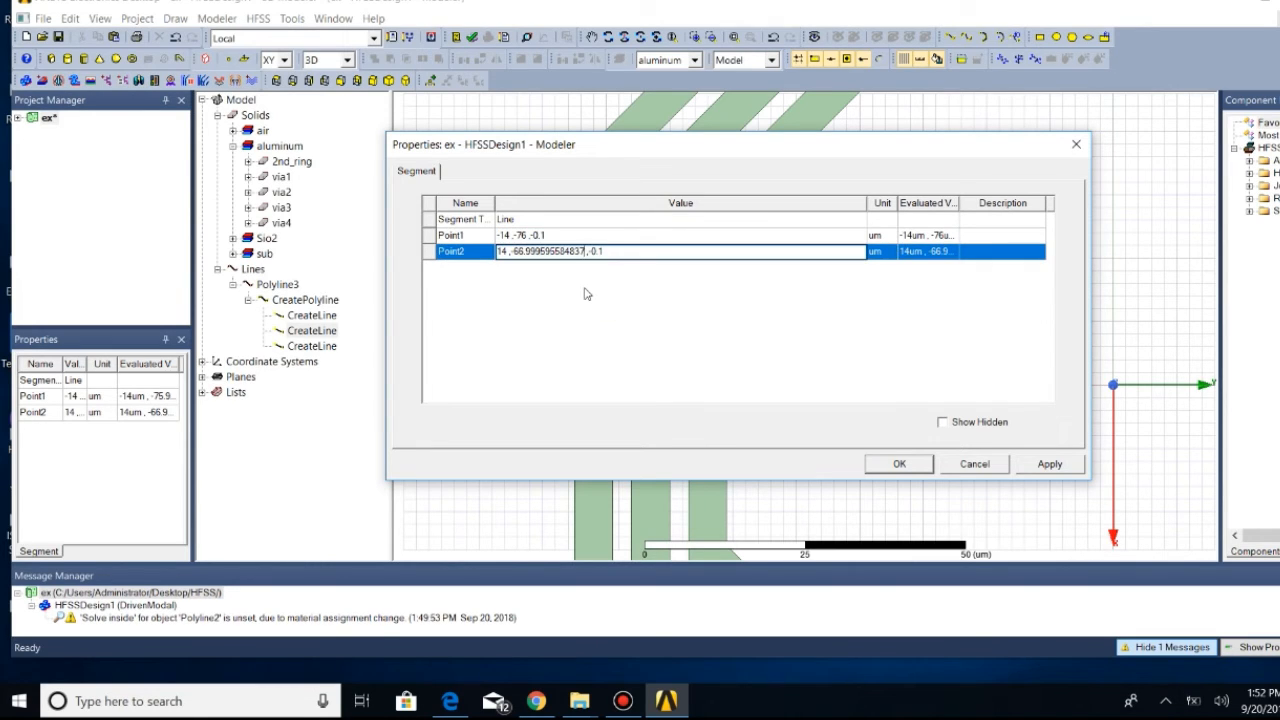
{"action": "key", "text": "BackSpace"}
{"action": "key", "text": "BackSpace"}
{"action": "key", "text": "BackSpace"}
{"action": "key", "text": "BackSpace"}
{"action": "key", "text": "BackSpace"}
{"action": "key", "text": "BackSpace"}
{"action": "key", "text": "BackSpace"}
{"action": "key", "text": "BackSpace"}
{"action": "key", "text": "BackSpace"}
{"action": "key", "text": "BackSpace"}
{"action": "key", "text": "BackSpace"}
{"action": "key", "text": "BackSpace"}
{"action": "key", "text": "BackSpace"}
{"action": "key", "text": "BackSpace"}
{"action": "key", "text": "BackSpace"}
{"action": "key", "text": "BackSpace"}
{"action": "type", "text": "70"}
{"action": "left_click", "coordinate": [900, 464]}
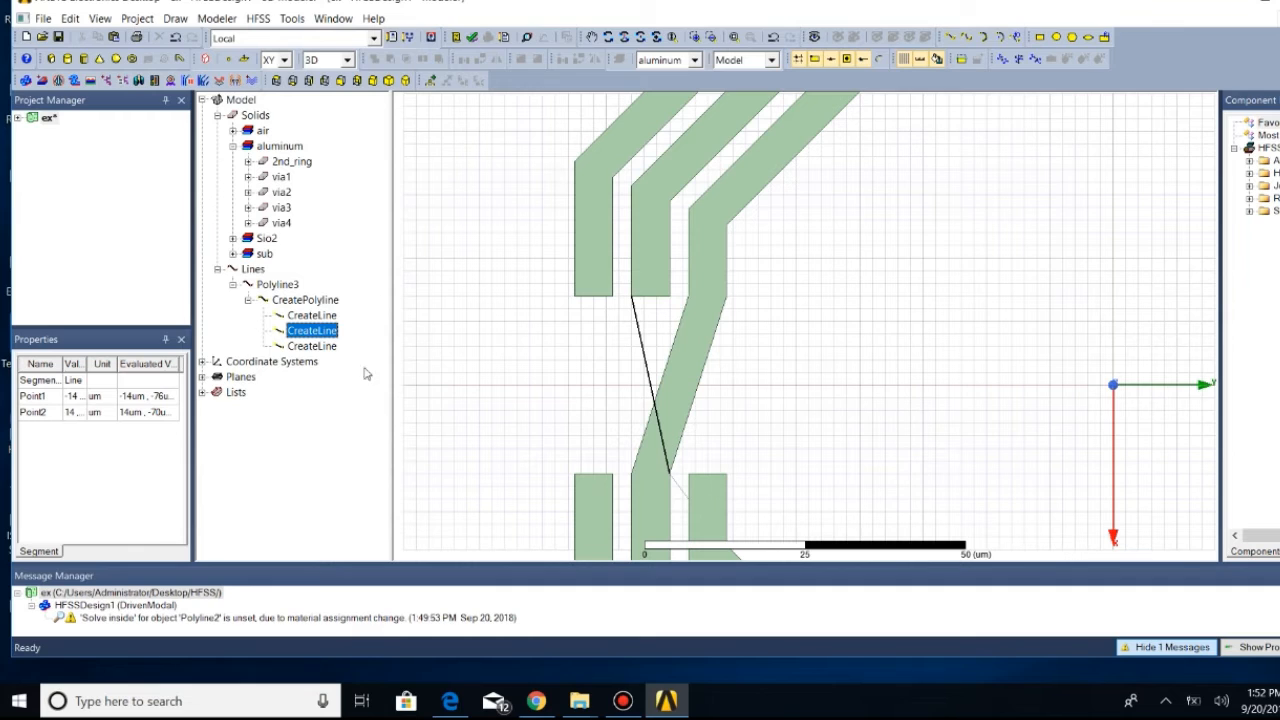
Check the course of Polyline3's third segment at the inner ring via and select the whole polyline
{"action": "left_click", "coordinate": [330, 346]}
{"action": "right_click", "coordinate": [332, 346]}
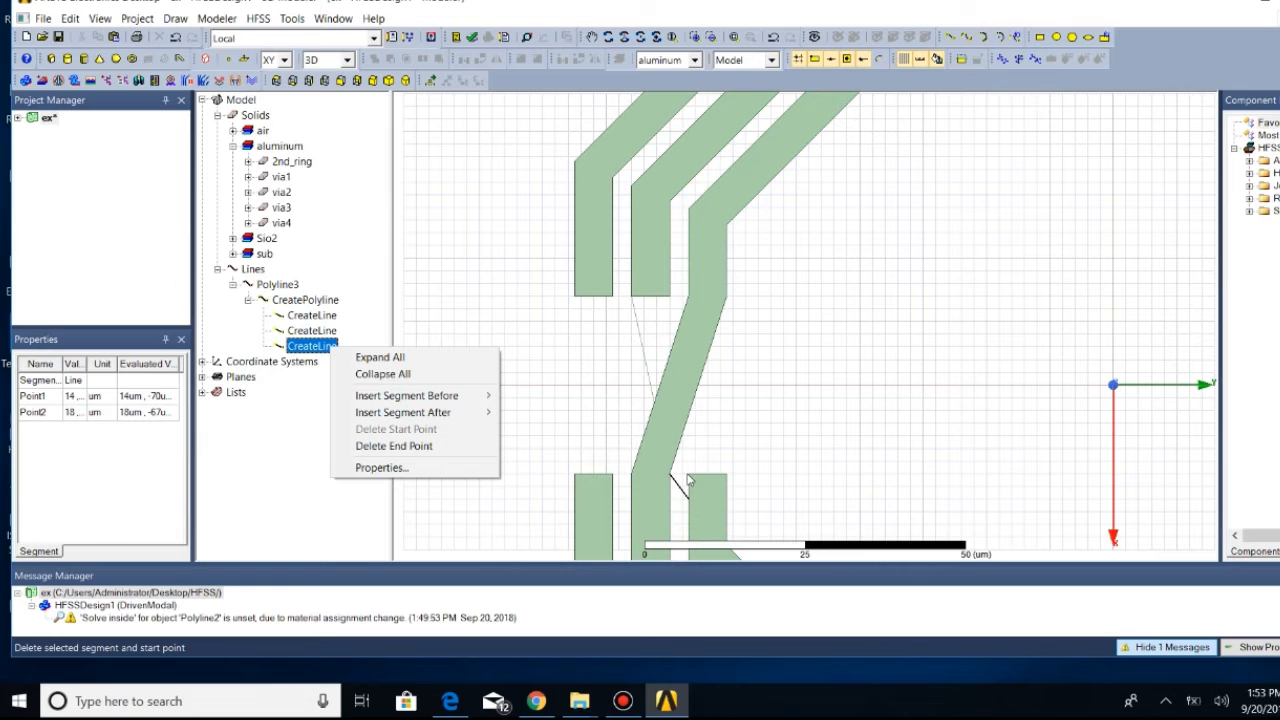
{"action": "left_click", "coordinate": [644, 362]}
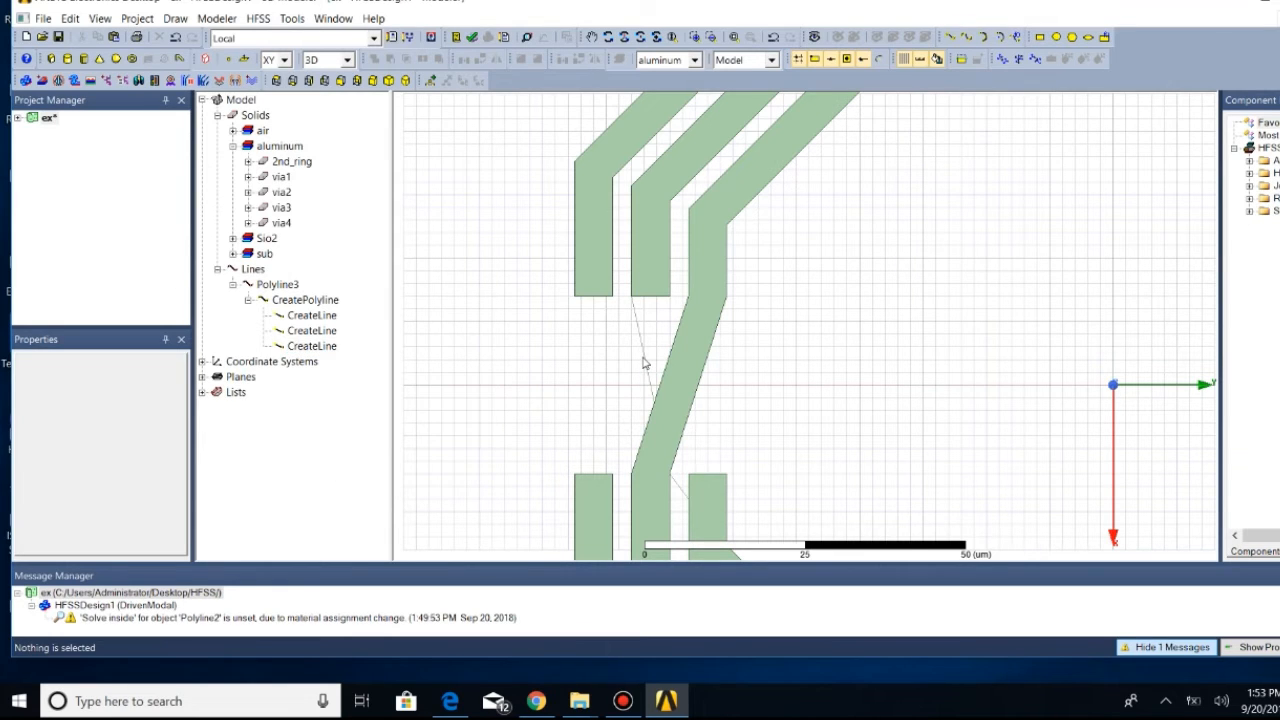
{"action": "left_click", "coordinate": [644, 362]}
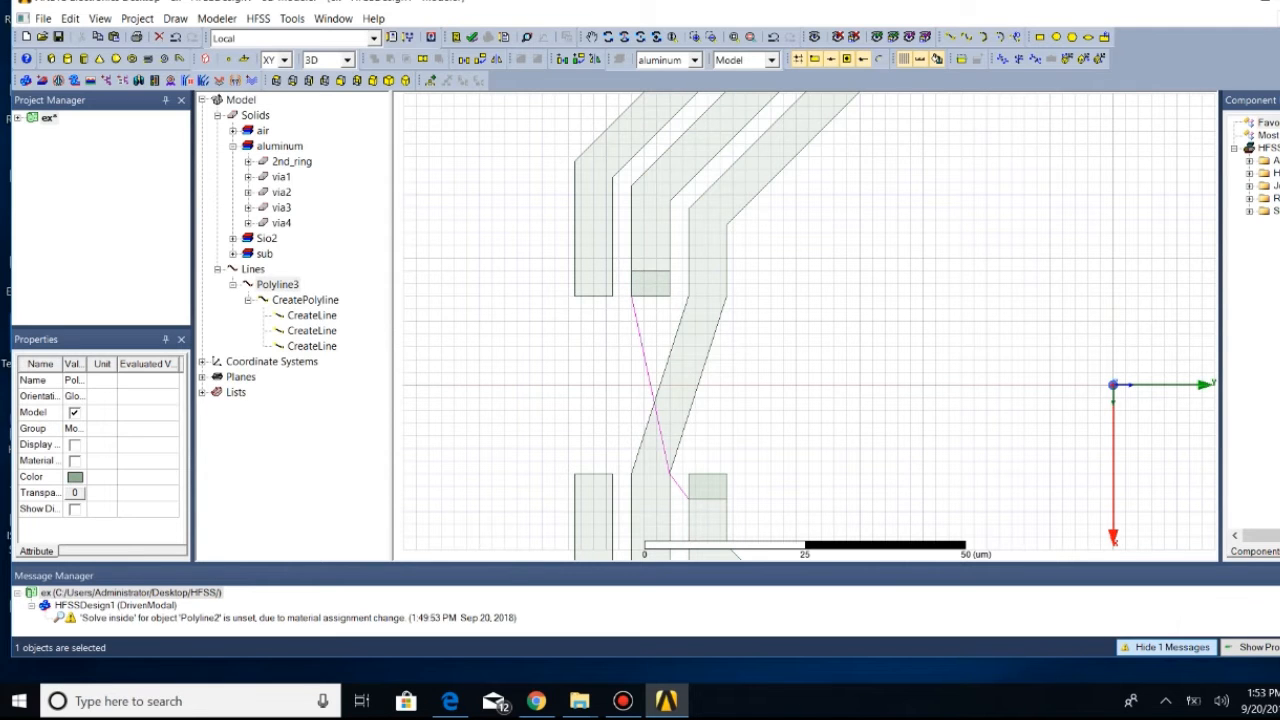
{"action": "left_click", "coordinate": [623, 701]}
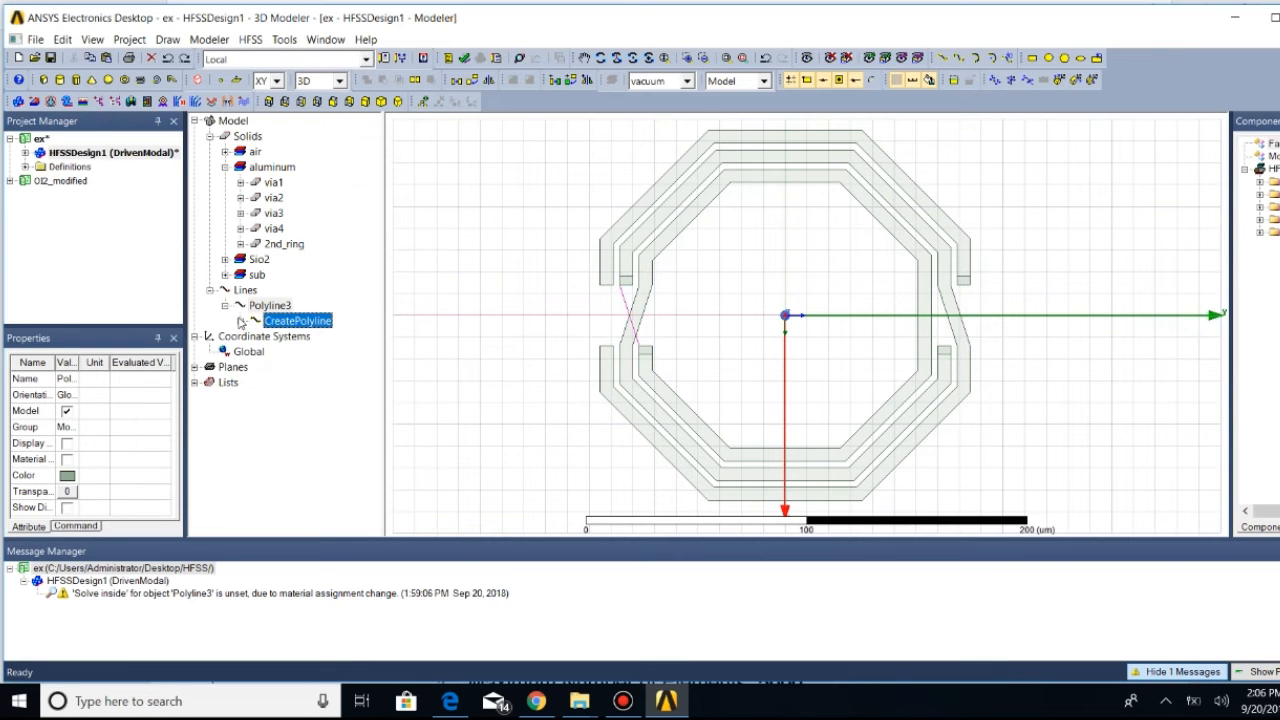
Check the point coordinates of each of Polyline3's three segments
{"action": "left_click", "coordinate": [240, 321]}
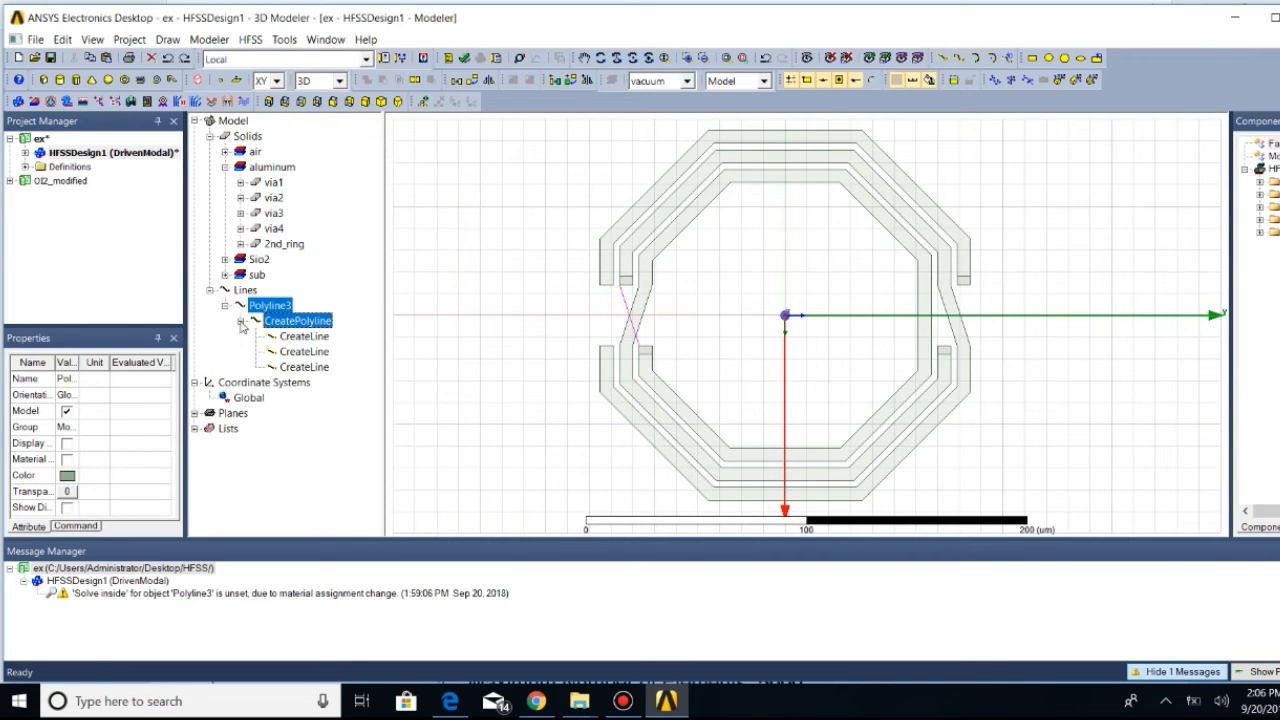
{"action": "left_click", "coordinate": [300, 336]}
{"action": "right_click", "coordinate": [298, 338]}
{"action": "left_click", "coordinate": [346, 459]}
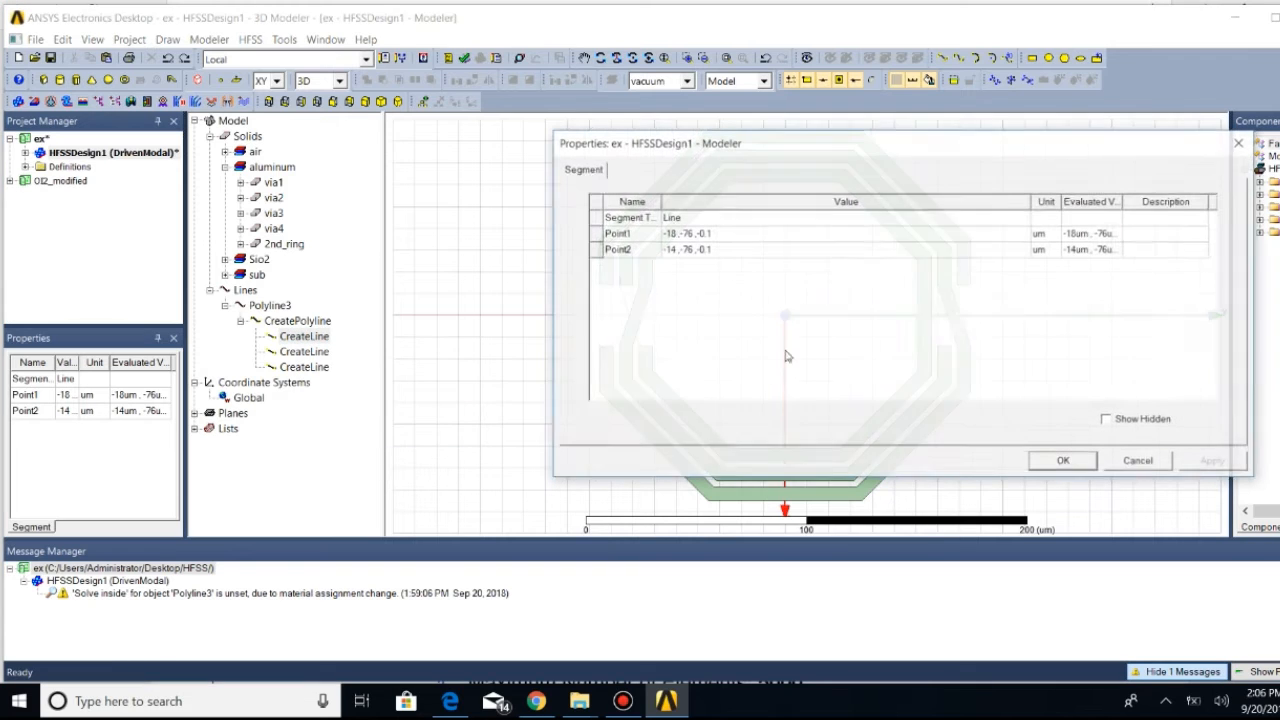
{"action": "left_click", "coordinate": [1062, 463]}
{"action": "right_click", "coordinate": [316, 352]}
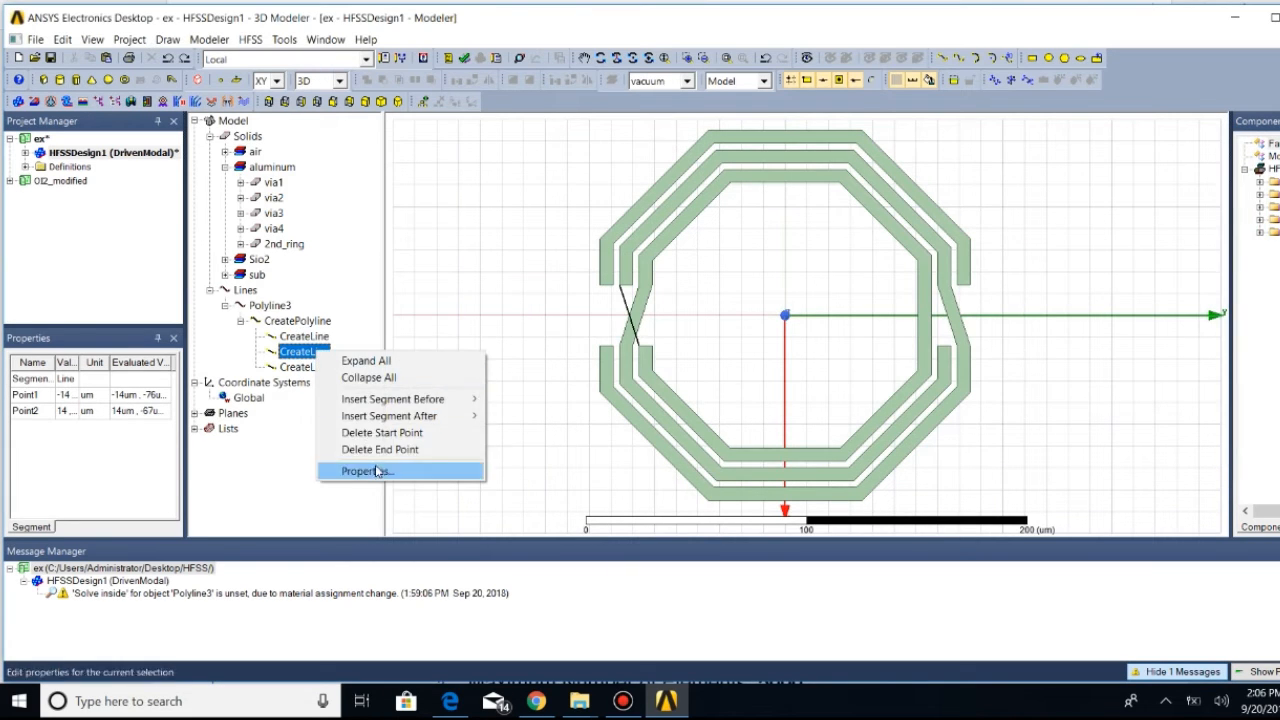
{"action": "left_click", "coordinate": [366, 470]}
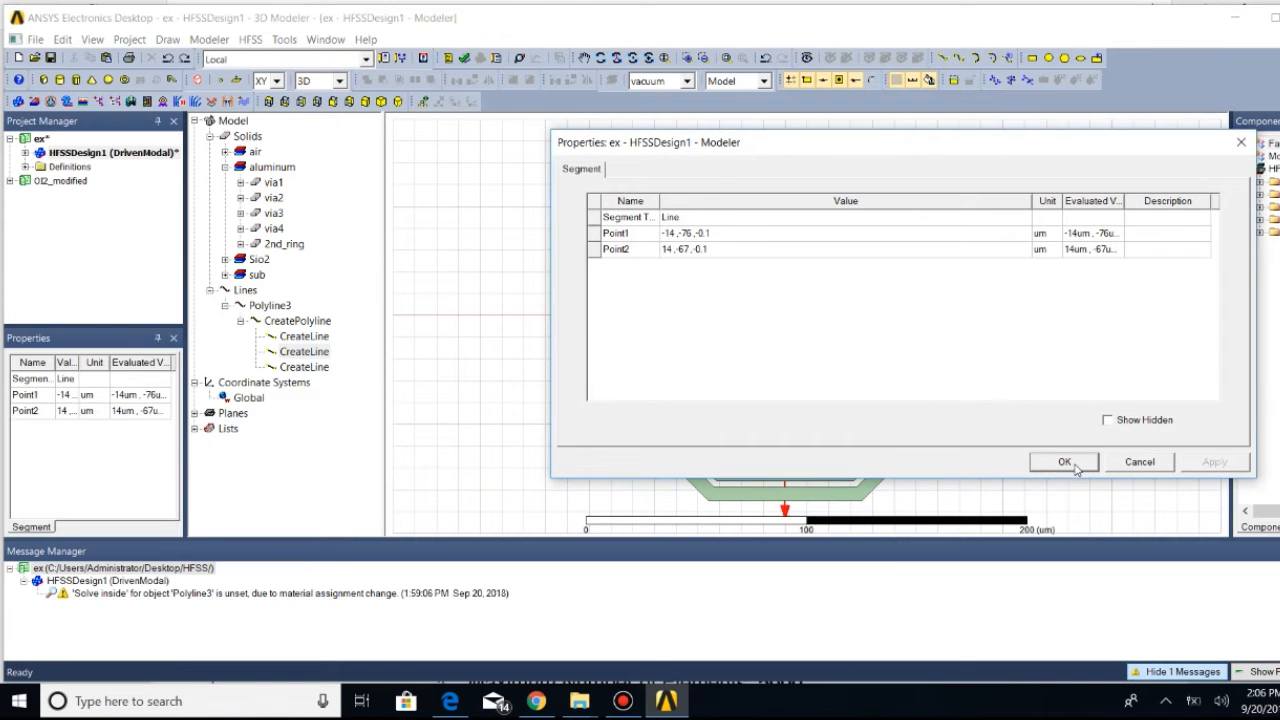
{"action": "left_click", "coordinate": [1066, 463]}
{"action": "right_click", "coordinate": [304, 367]}
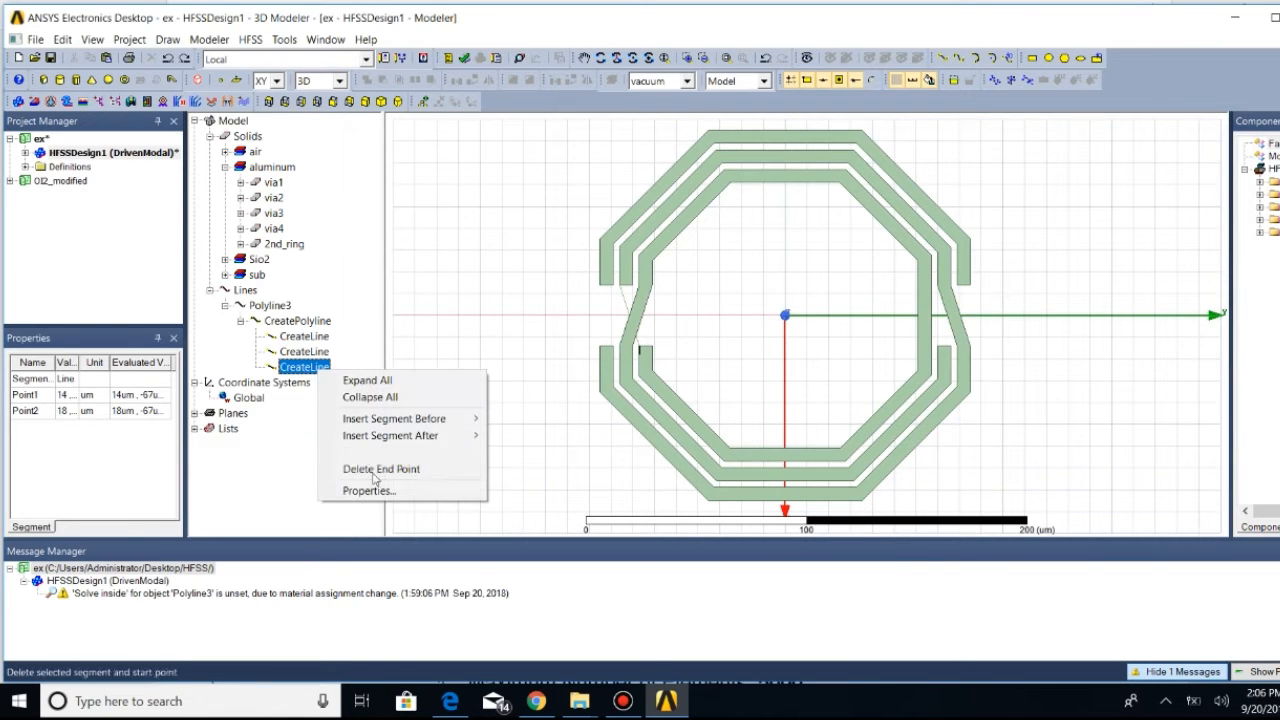
{"action": "left_click", "coordinate": [368, 492]}
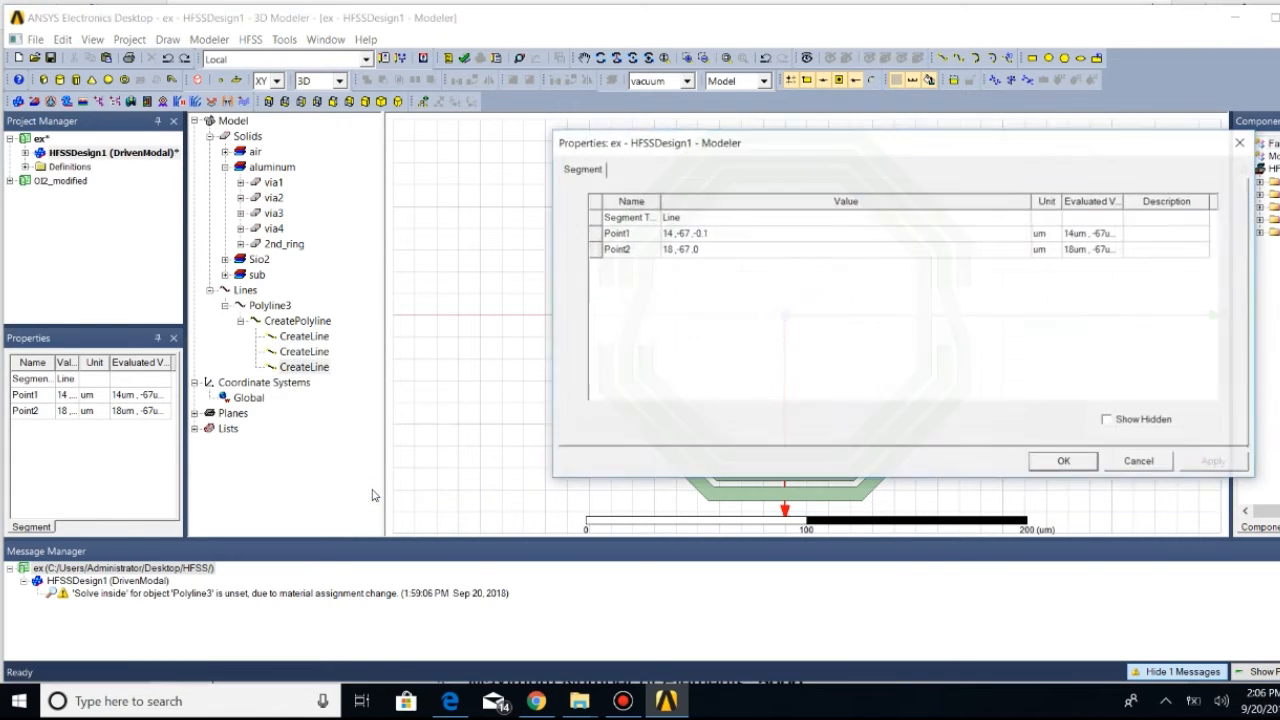
{"action": "left_click", "coordinate": [1063, 464]}
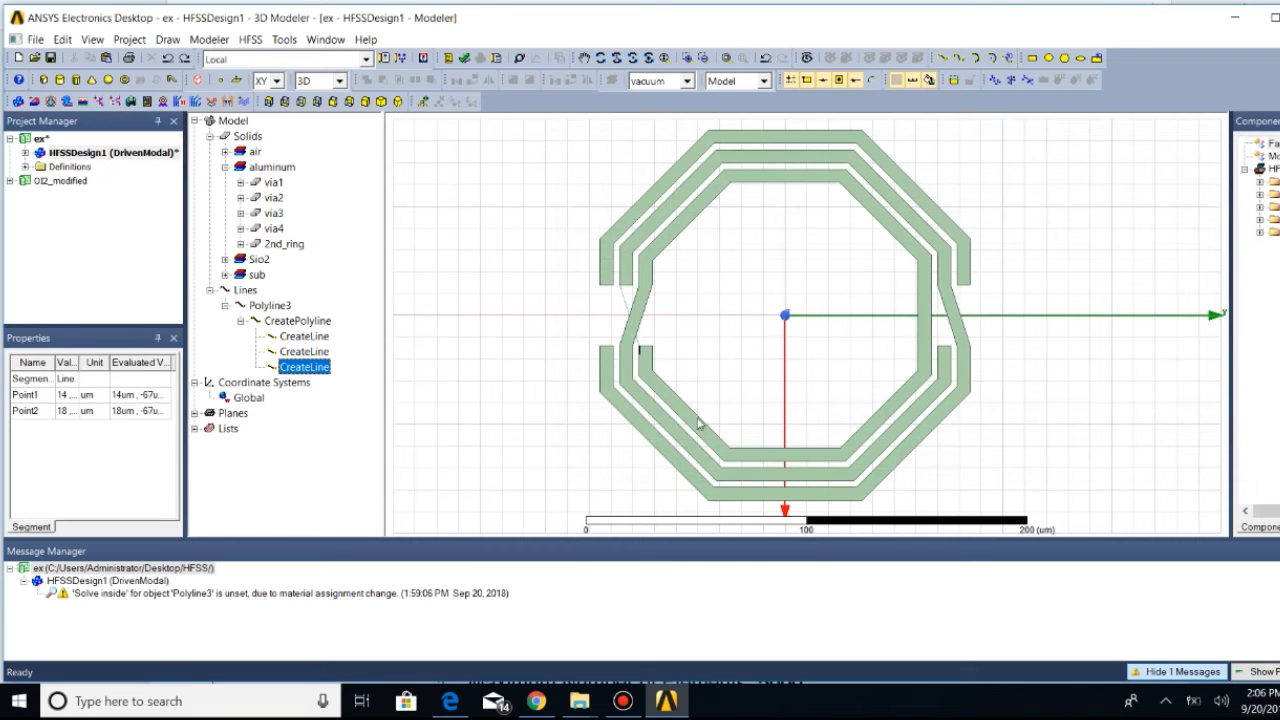
{"action": "left_click", "coordinate": [225, 306]}
{"action": "left_click", "coordinate": [633, 307]}
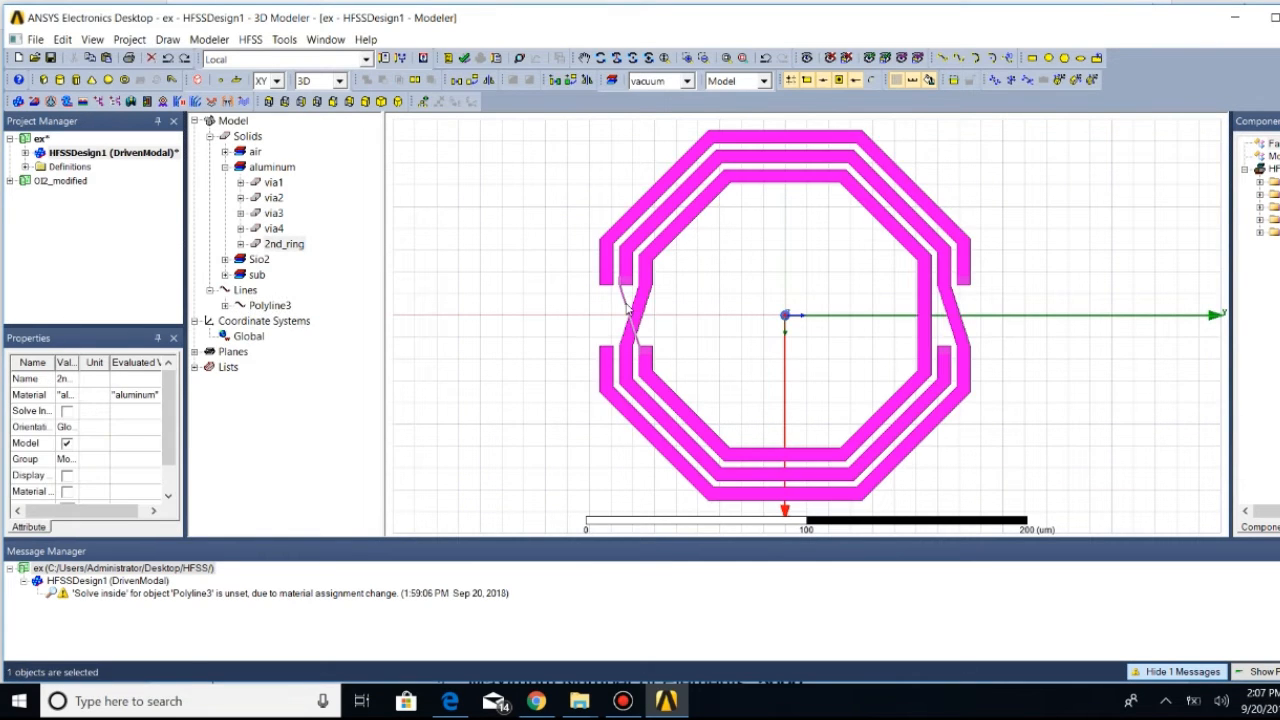
{"action": "left_click", "coordinate": [770, 345]}
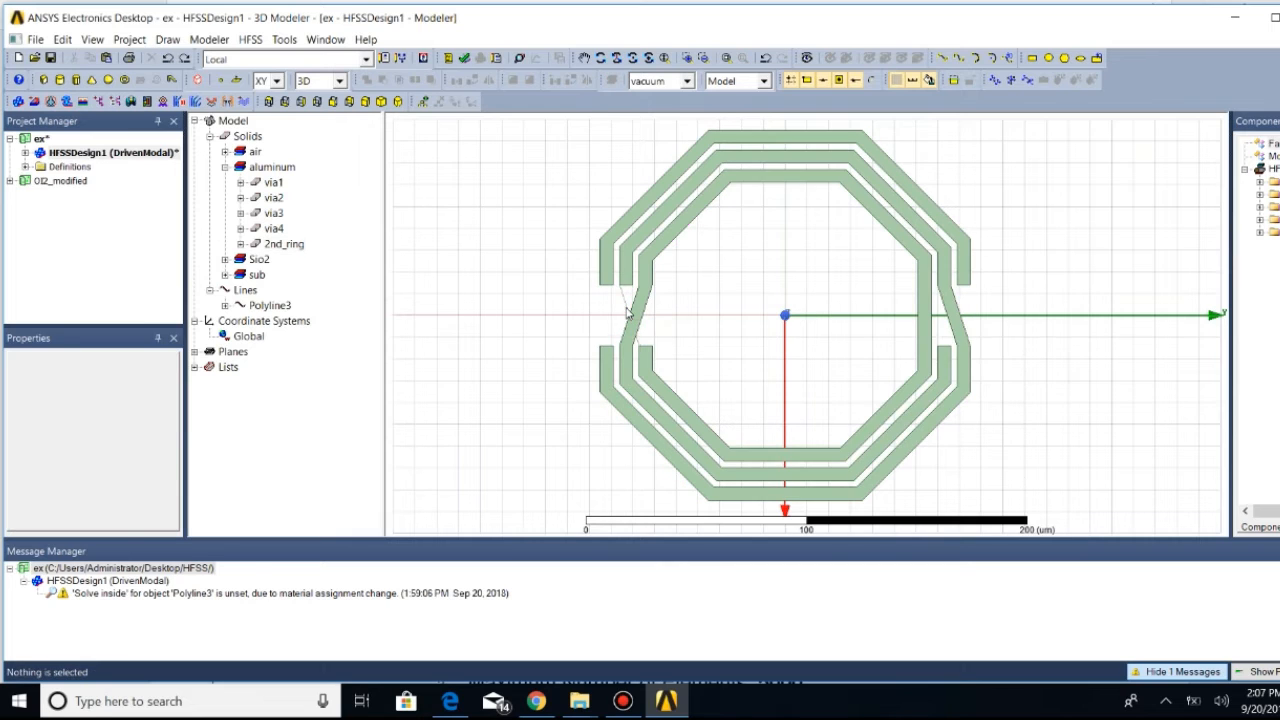
{"action": "left_click", "coordinate": [625, 310]}
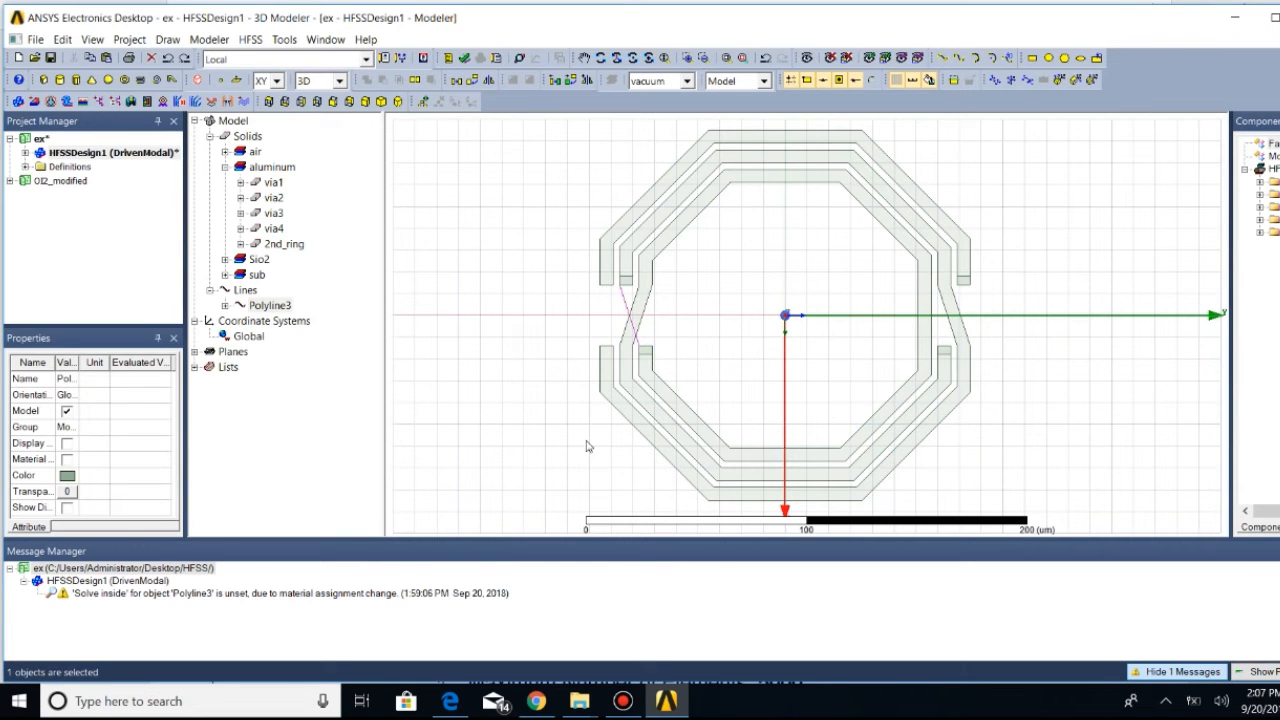
{"action": "left_click", "coordinate": [104, 41]}
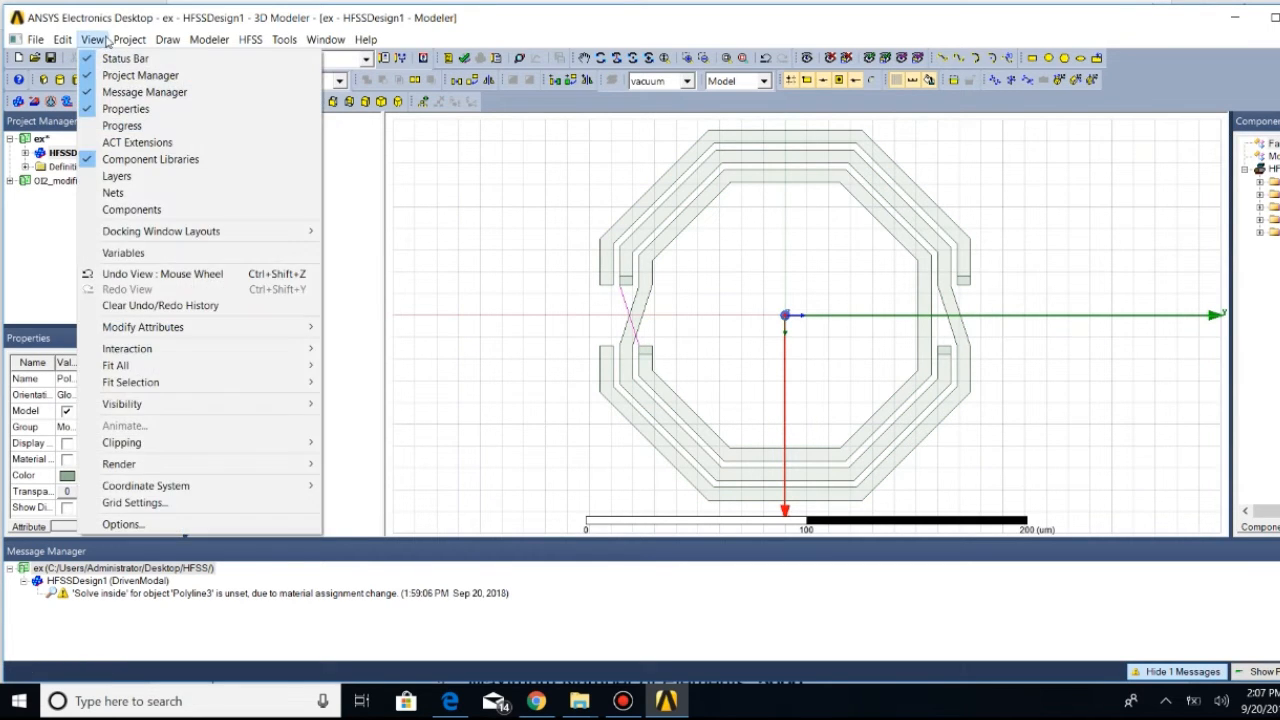
{"action": "mouse_move", "coordinate": [55, 41]}
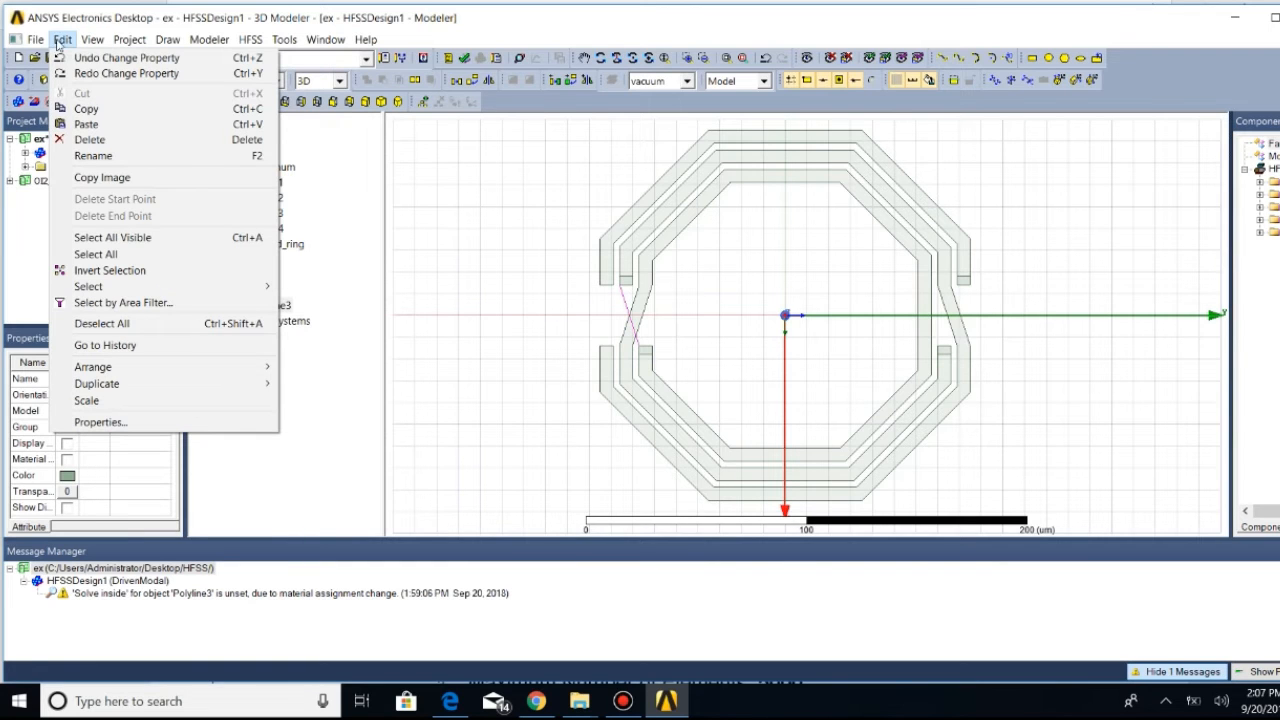
{"action": "mouse_move", "coordinate": [117, 285]}
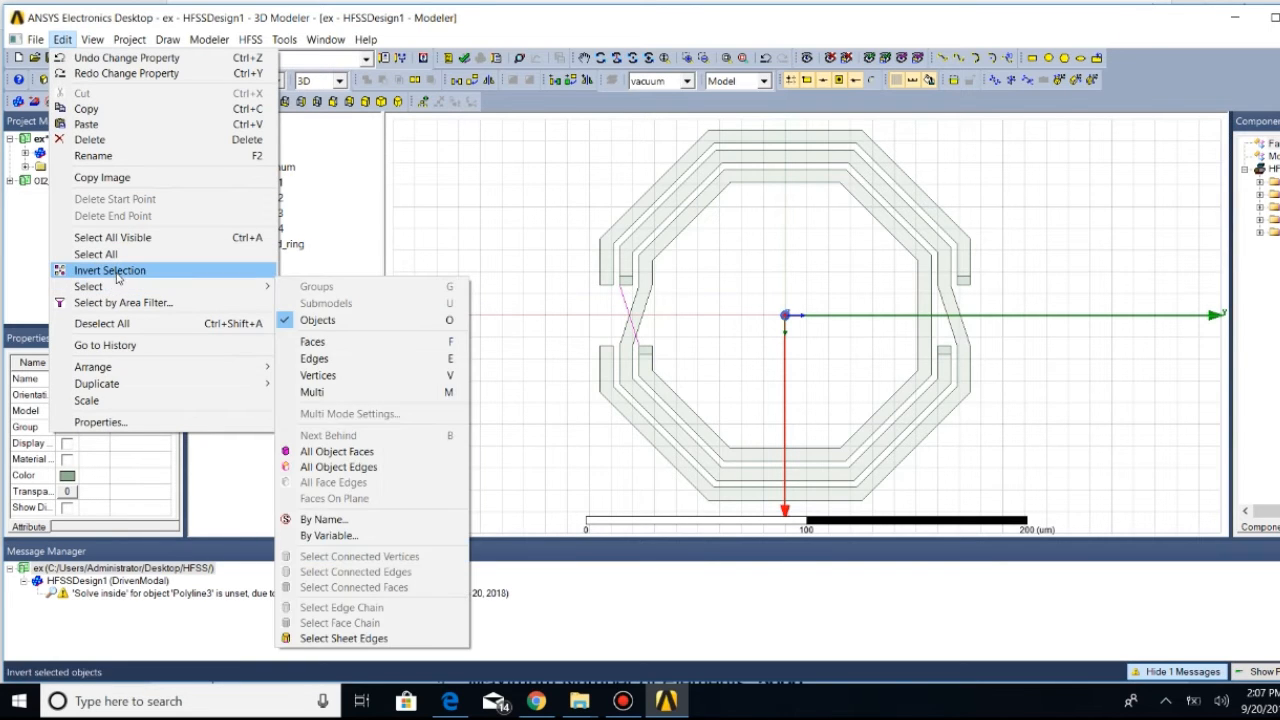
{"action": "left_click", "coordinate": [110, 270]}
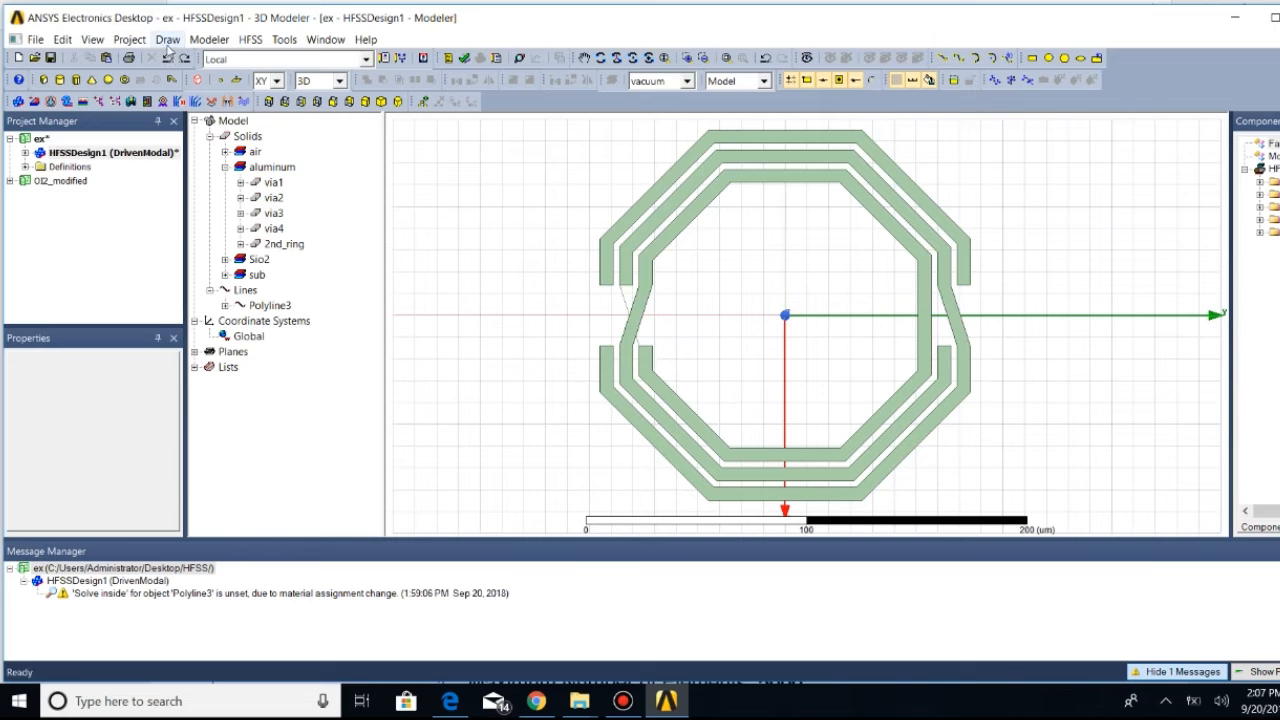
{"action": "left_click", "coordinate": [167, 40]}
{"action": "mouse_move", "coordinate": [225, 352]}
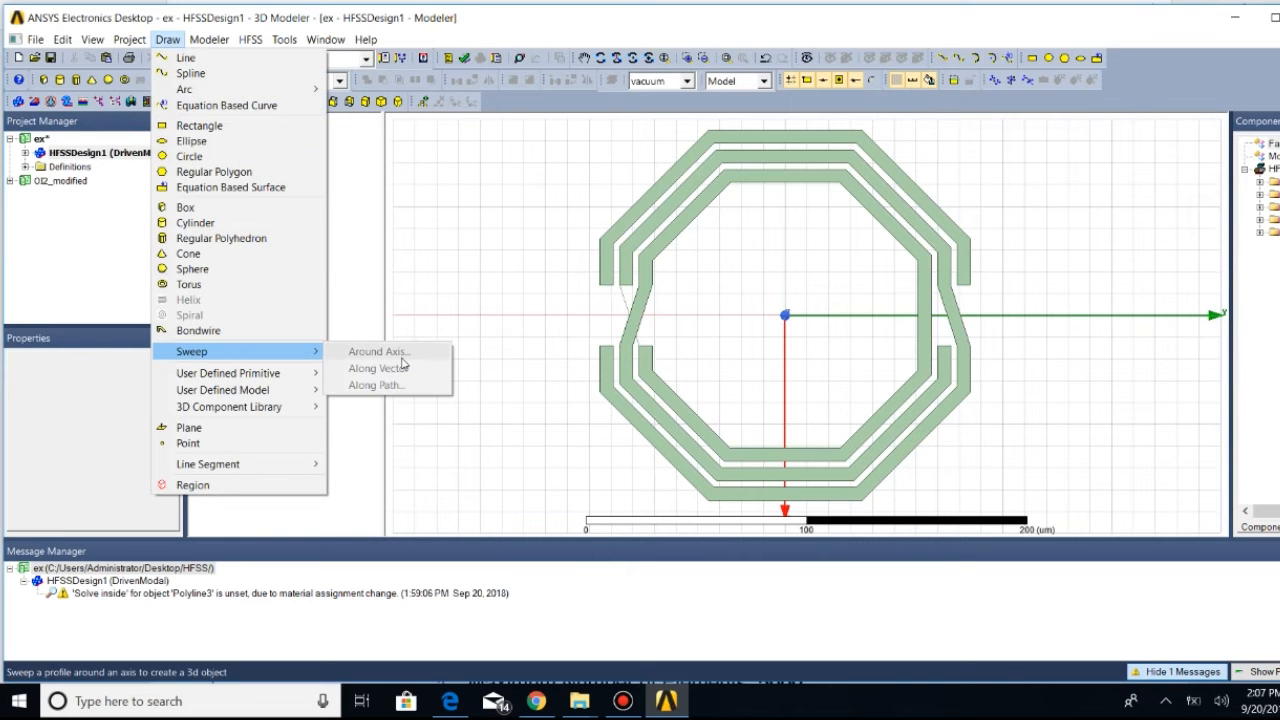
{"action": "left_click", "coordinate": [528, 397]}
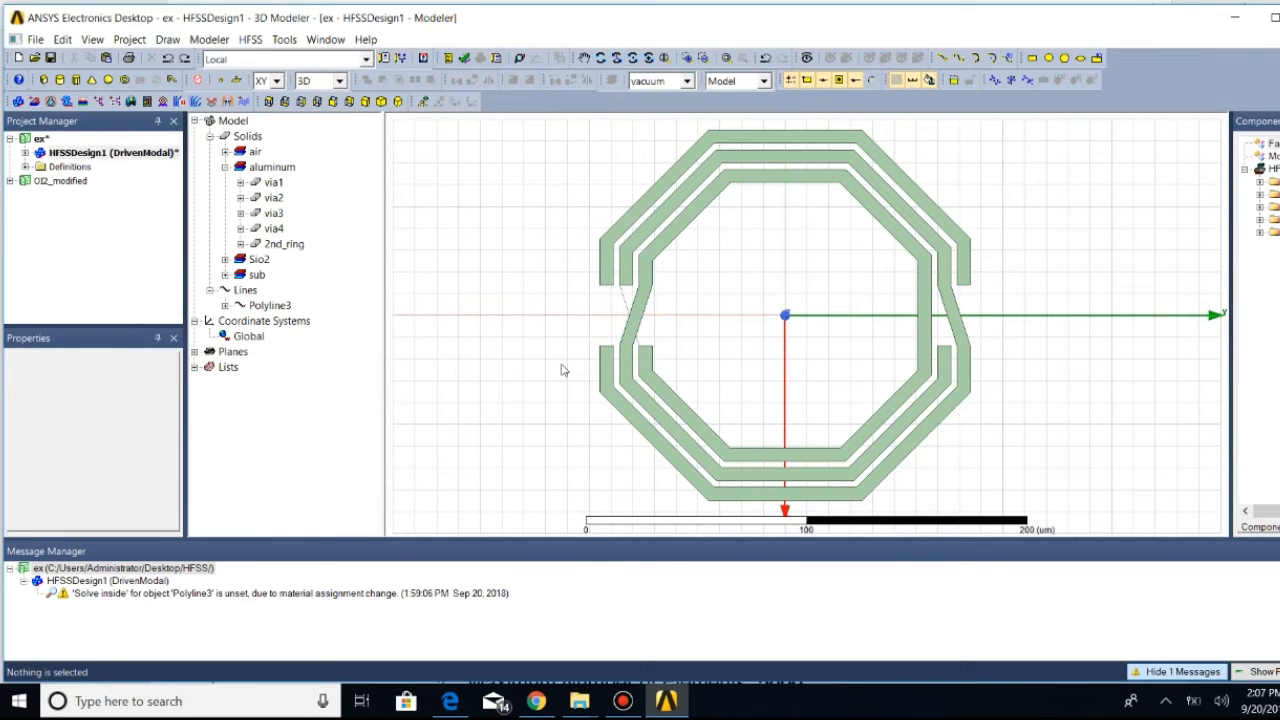
Sweep Polyline3 along the vector 0, 6, 0 um with a 0 deg draft angle and Round draft type
{"action": "scroll", "coordinate": [562, 366], "scroll_direction": "up", "scroll_amount": 2}
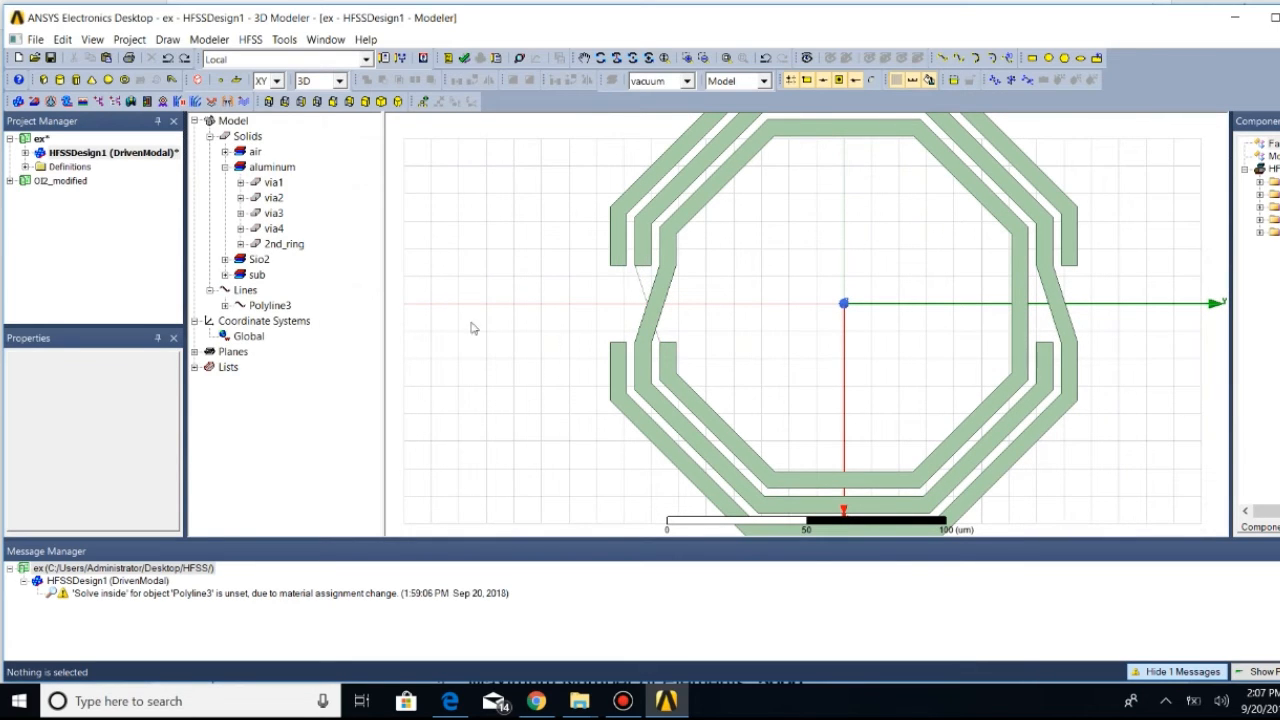
{"action": "left_click", "coordinate": [645, 296]}
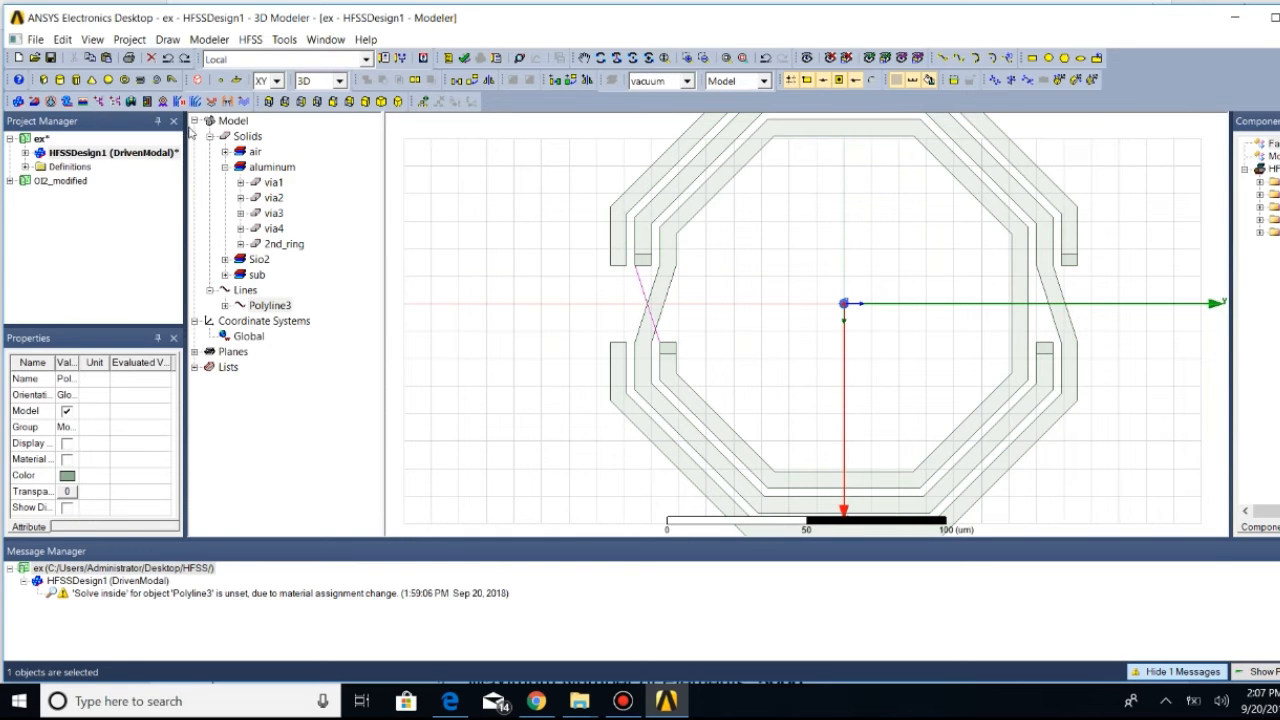
{"action": "left_click", "coordinate": [167, 39]}
{"action": "mouse_move", "coordinate": [247, 354]}
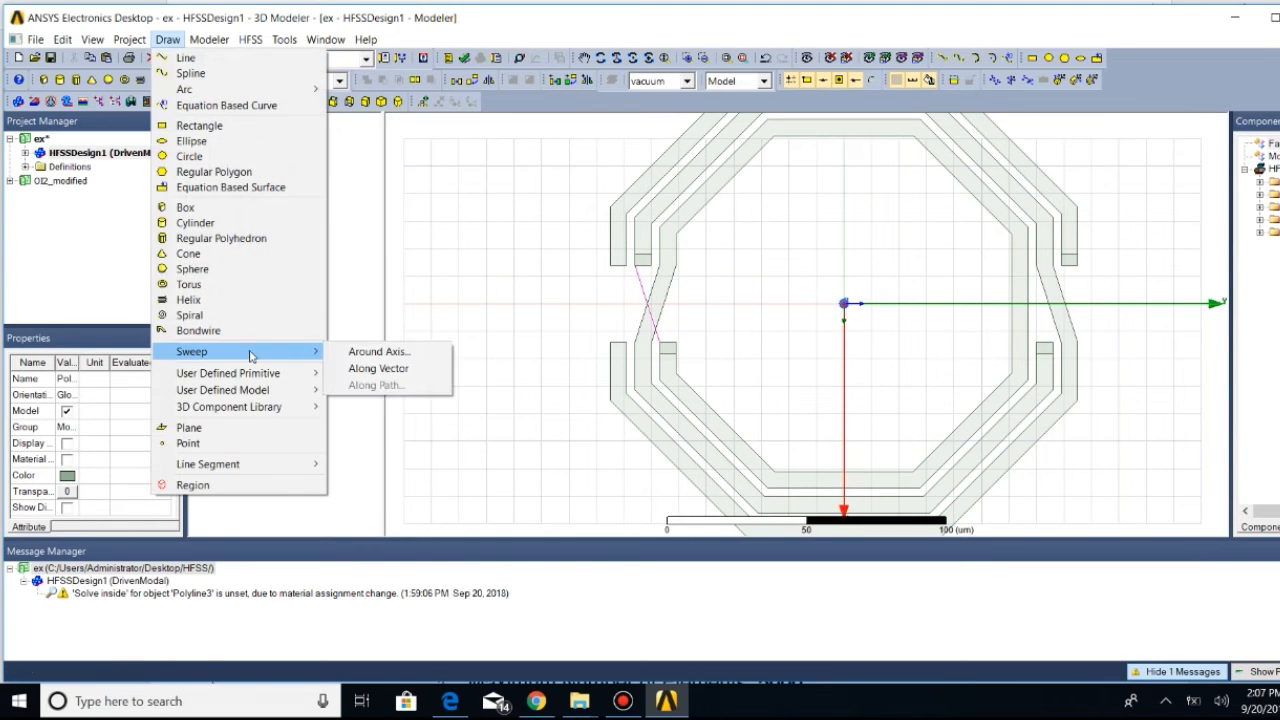
{"action": "left_click", "coordinate": [378, 368]}
{"action": "scroll", "coordinate": [630, 249], "scroll_direction": "up", "scroll_amount": 4}
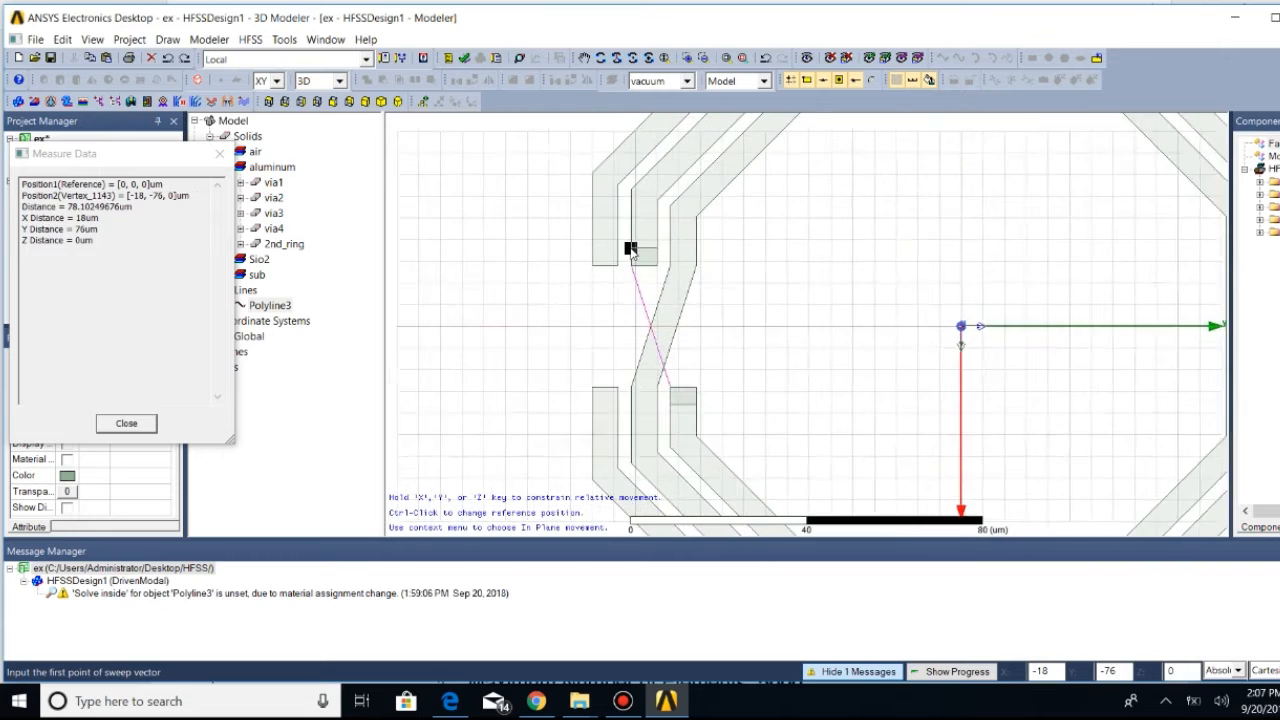
{"action": "scroll", "coordinate": [631, 249], "scroll_direction": "up", "scroll_amount": 1}
{"action": "left_click", "coordinate": [631, 250]}
{"action": "left_click", "coordinate": [662, 251]}
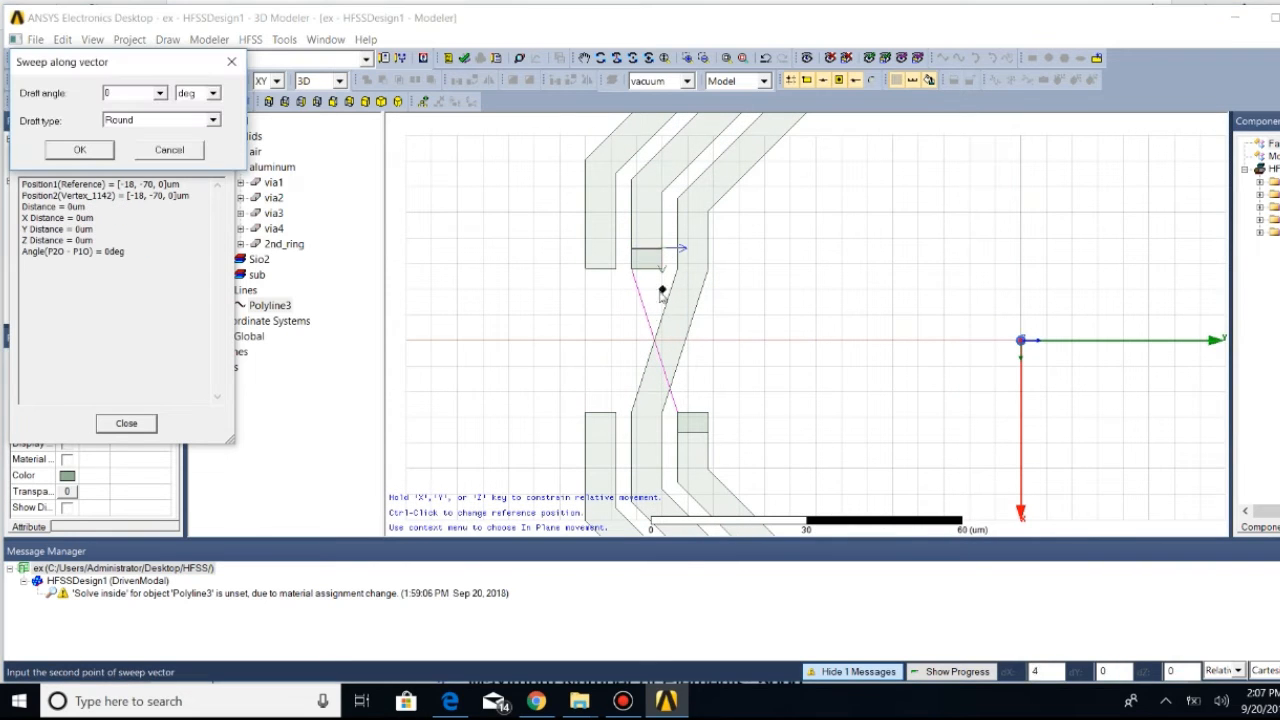
{"action": "left_click", "coordinate": [82, 150]}
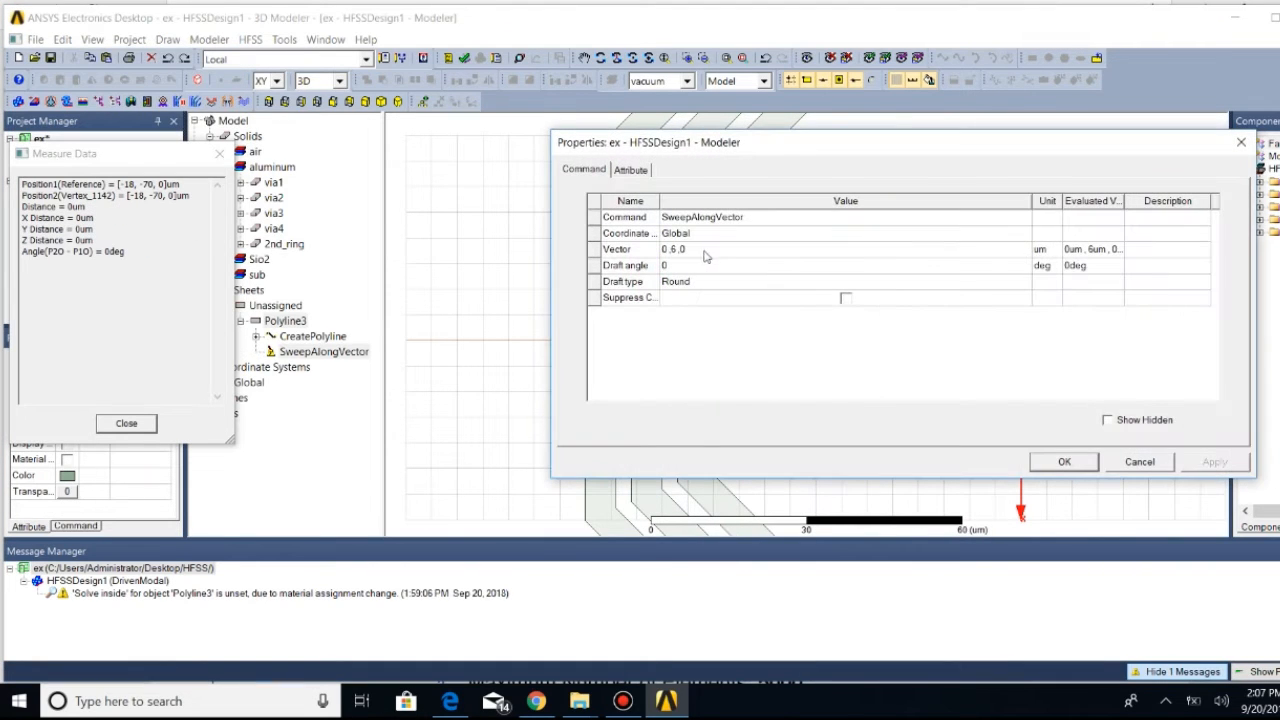
{"action": "left_click", "coordinate": [1092, 462]}
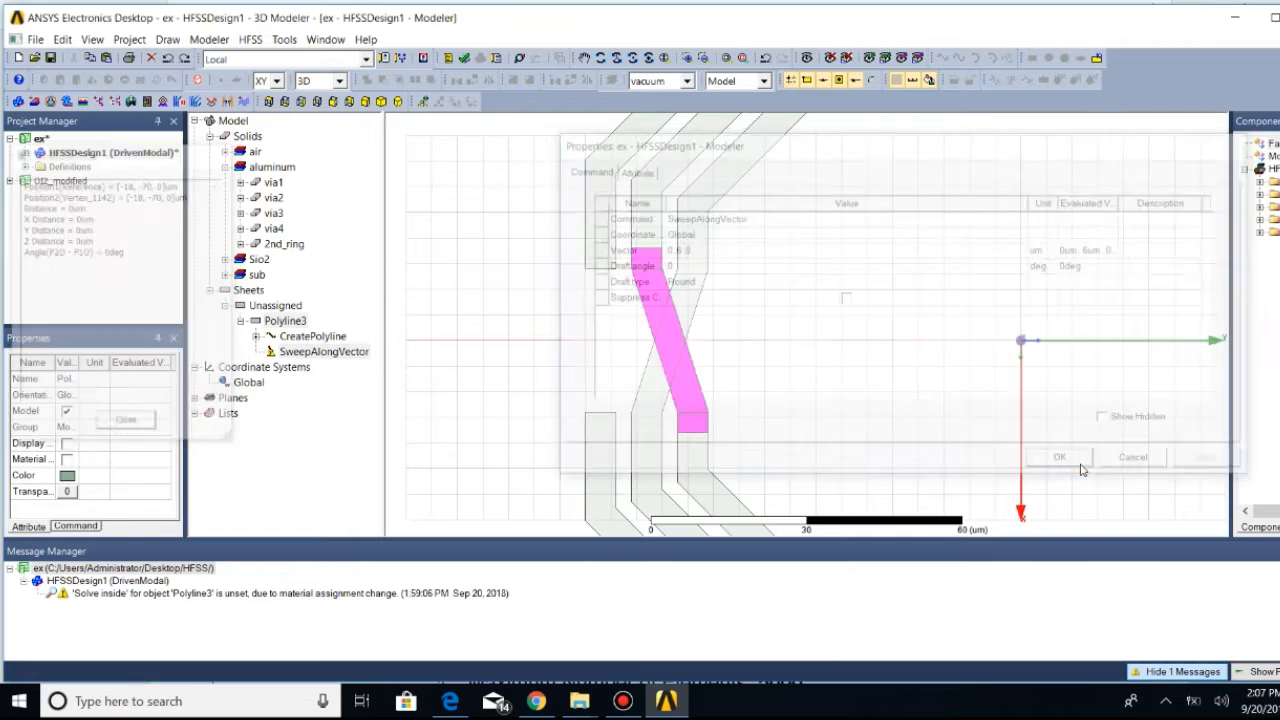
Thicken the swept Polyline3 sheet by -0.56 um on one side
{"action": "left_click", "coordinate": [170, 42]}
{"action": "left_click", "coordinate": [209, 40]}
{"action": "left_click", "coordinate": [209, 40]}
{"action": "mouse_move", "coordinate": [310, 330]}
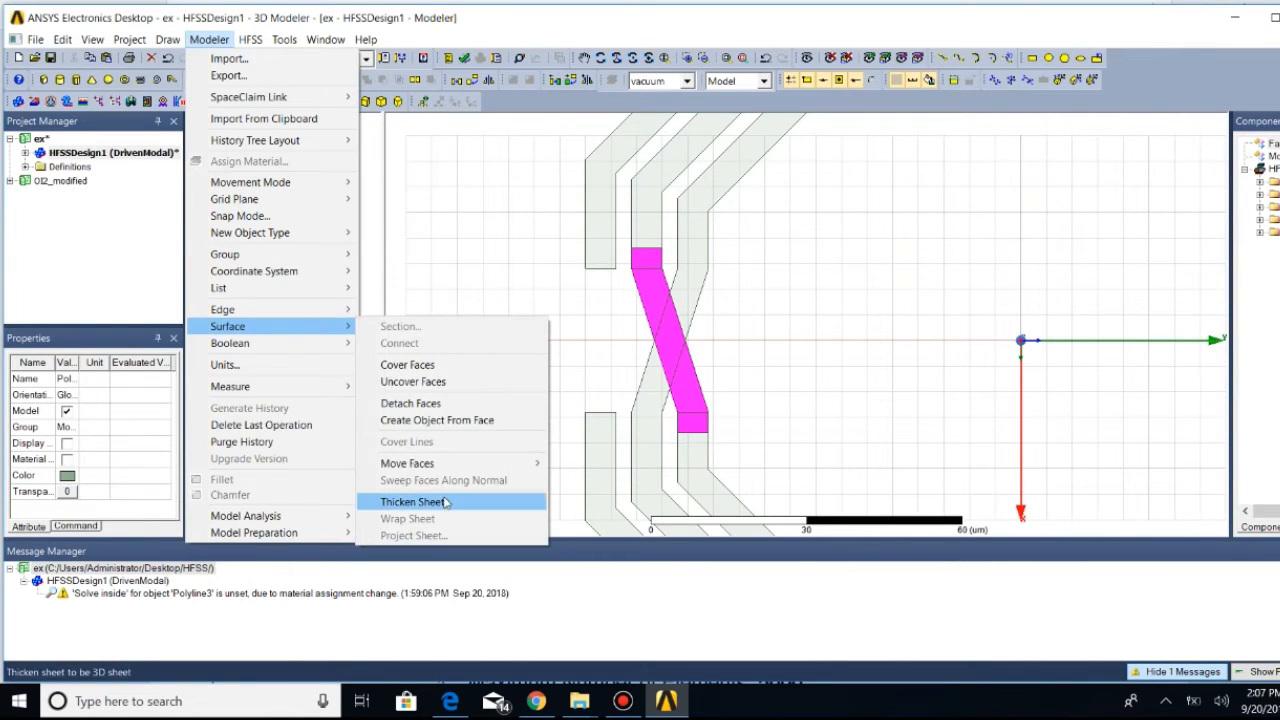
{"action": "left_click", "coordinate": [400, 502]}
{"action": "left_click", "coordinate": [637, 320]}
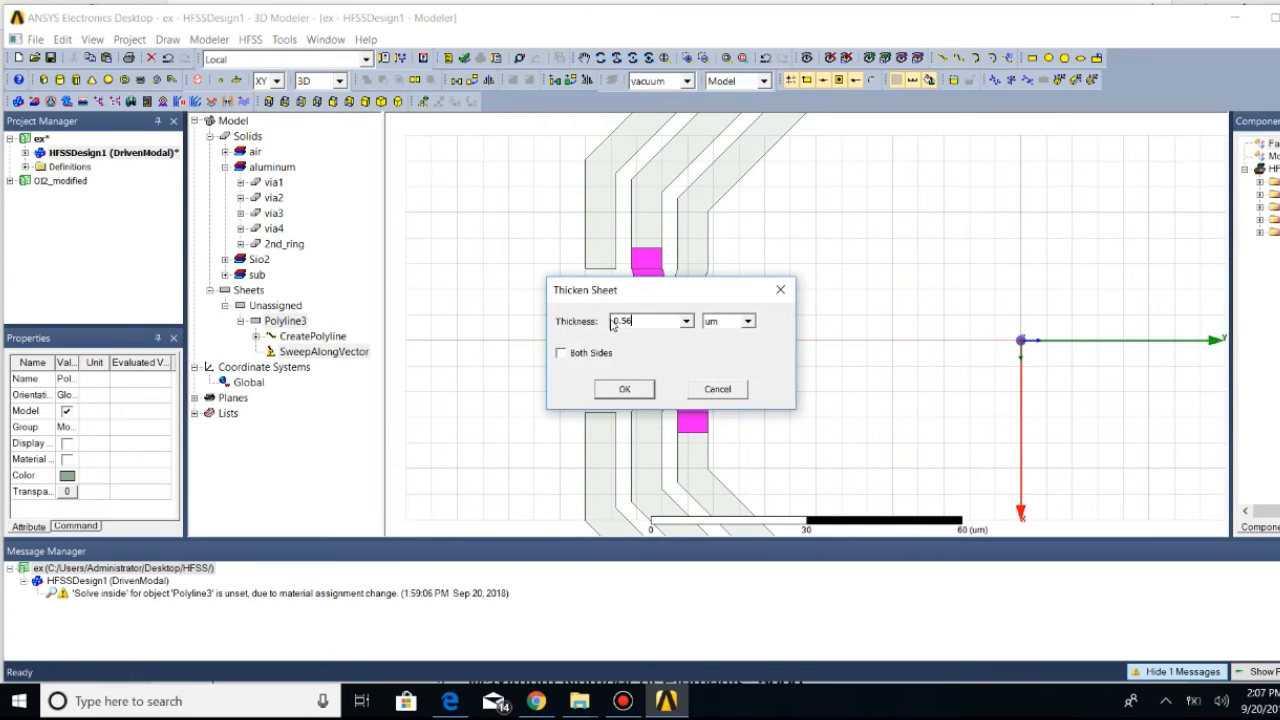
{"action": "key", "text": "Home"}
{"action": "type", "text": "-"}
{"action": "left_click", "coordinate": [624, 389]}
Examine the thickened crossover from a tilted view, along with the via pair on the opposite side of the rings
{"action": "scroll", "coordinate": [637, 258], "scroll_direction": "up", "scroll_amount": 3}
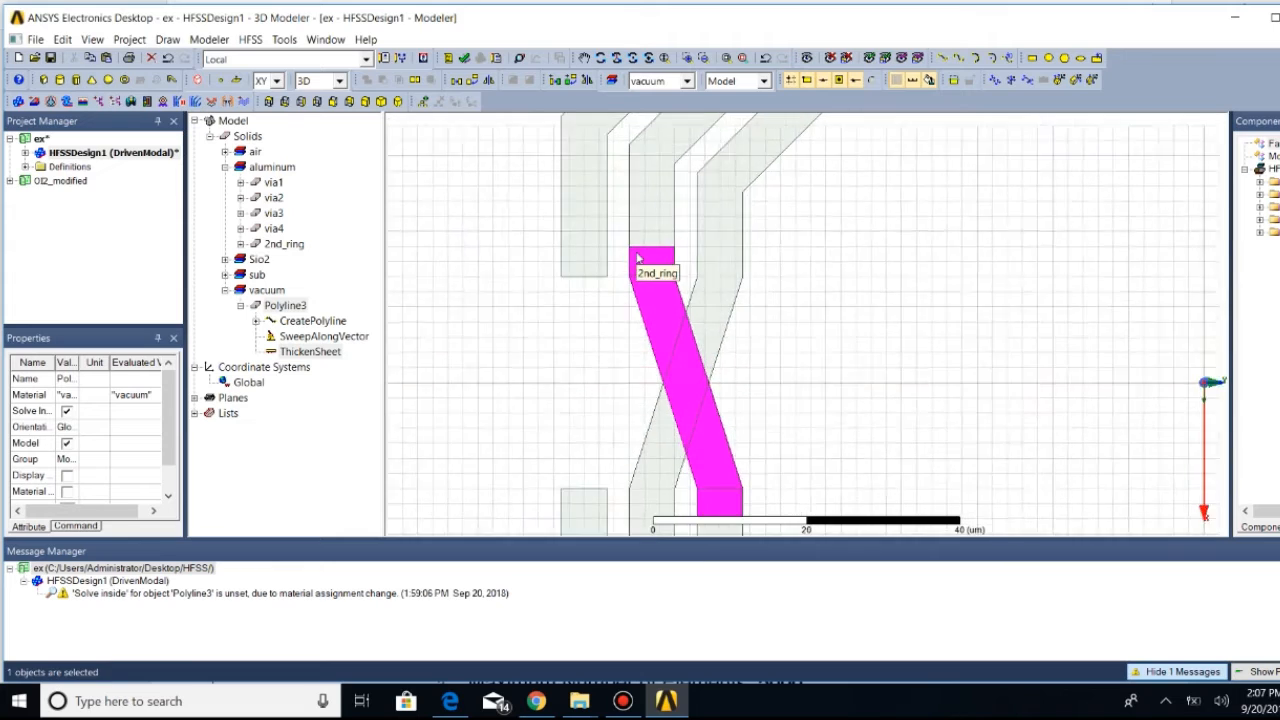
{"action": "scroll", "coordinate": [637, 253], "scroll_direction": "up", "scroll_amount": 4}
{"action": "left_click", "coordinate": [650, 60]}
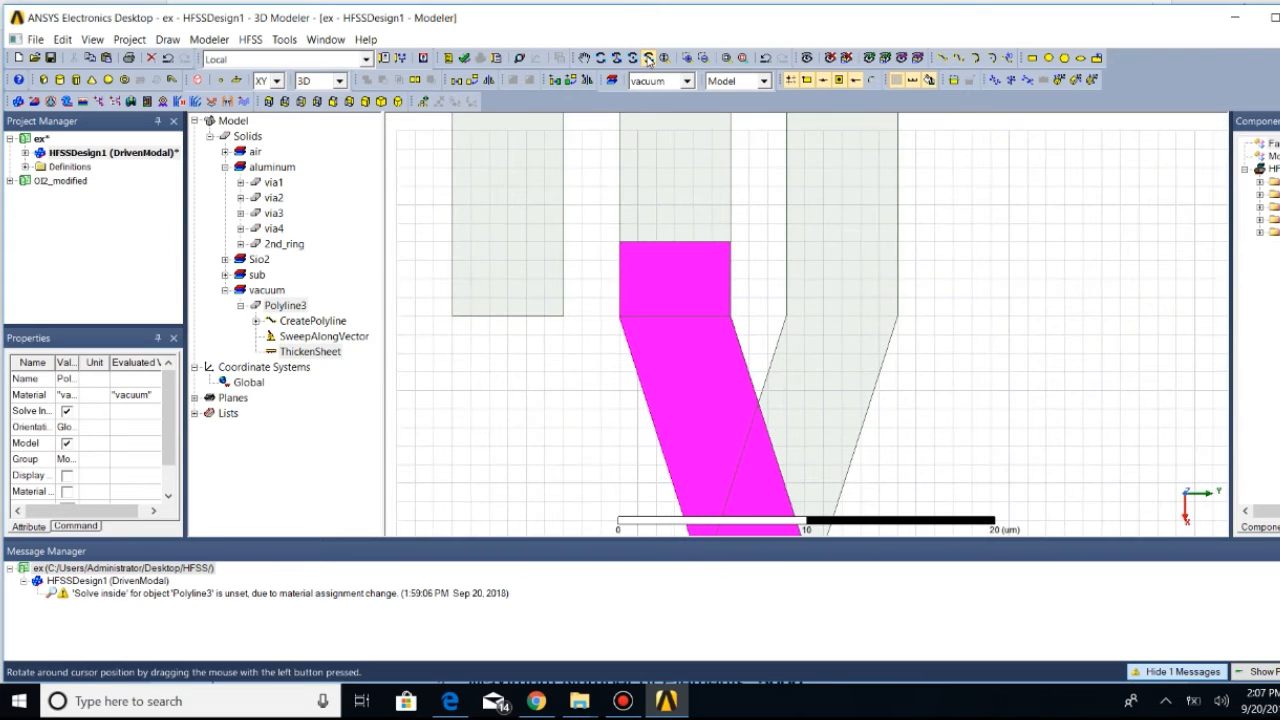
{"action": "left_click_drag", "start_coordinate": [608, 256], "coordinate": [679, 219]}
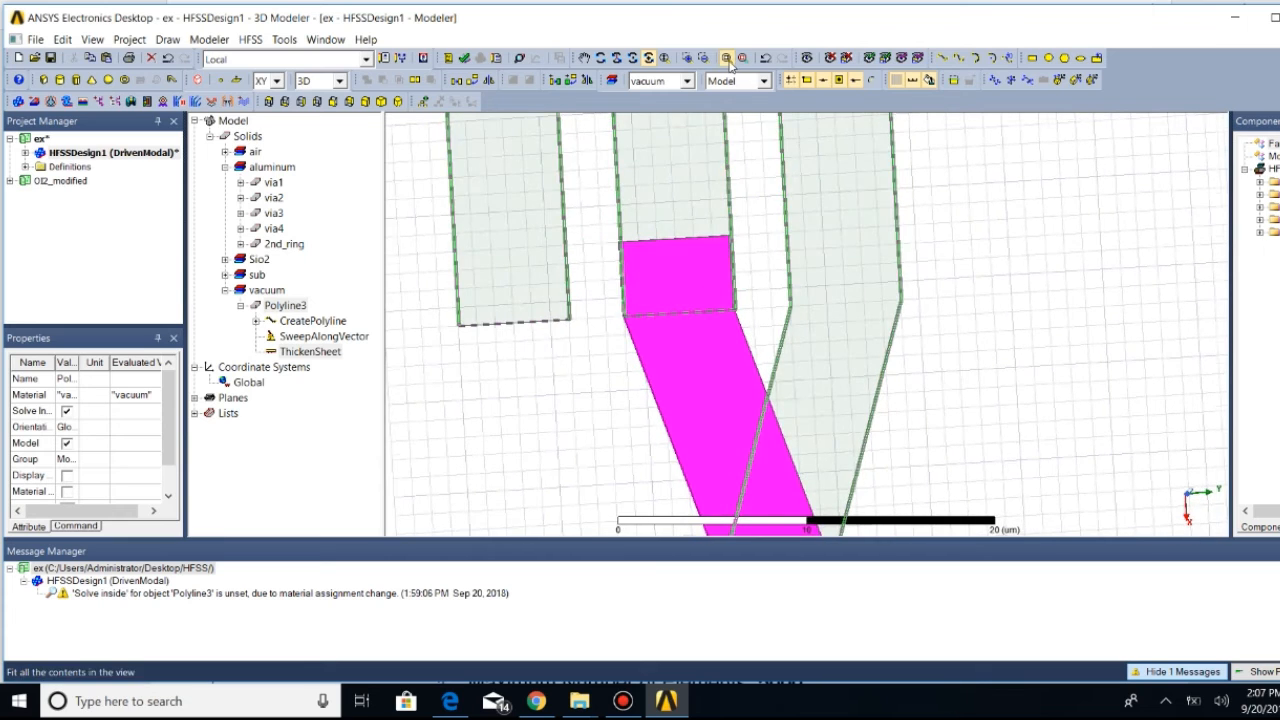
{"action": "left_click", "coordinate": [728, 59]}
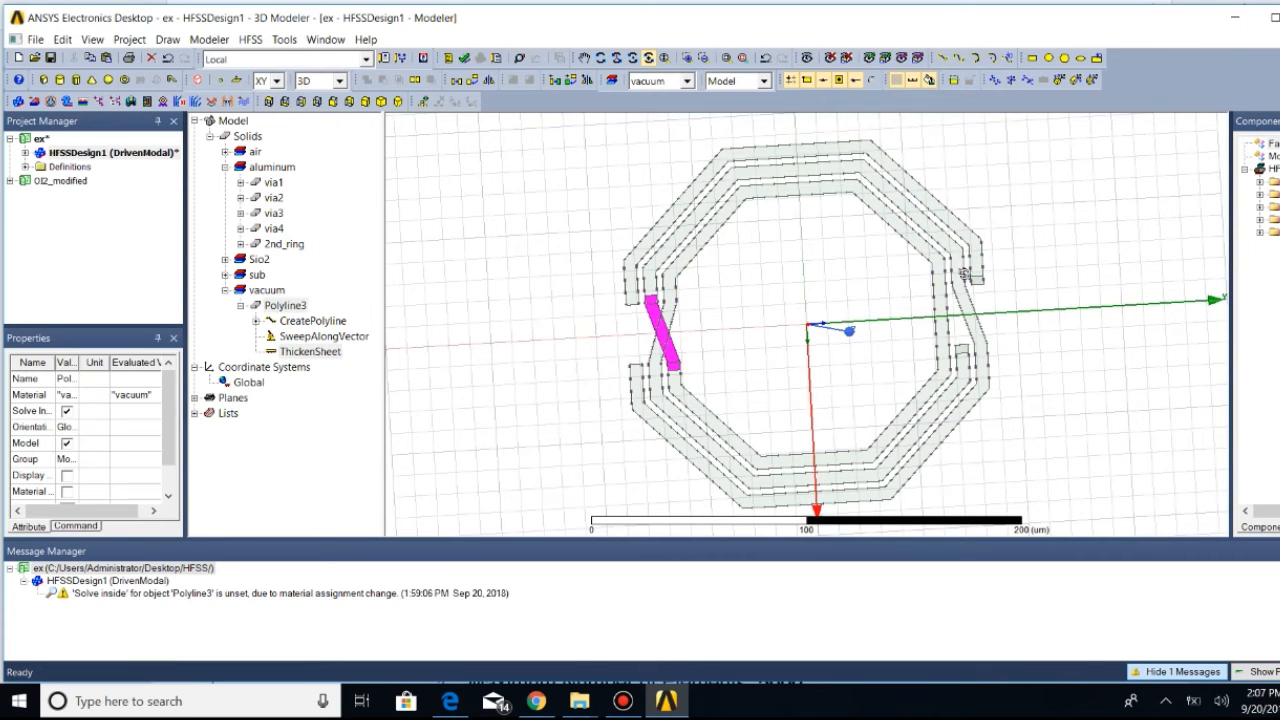
{"action": "scroll", "coordinate": [991, 288], "scroll_direction": "up", "scroll_amount": 3}
{"action": "scroll", "coordinate": [991, 288], "scroll_direction": "up", "scroll_amount": 3}
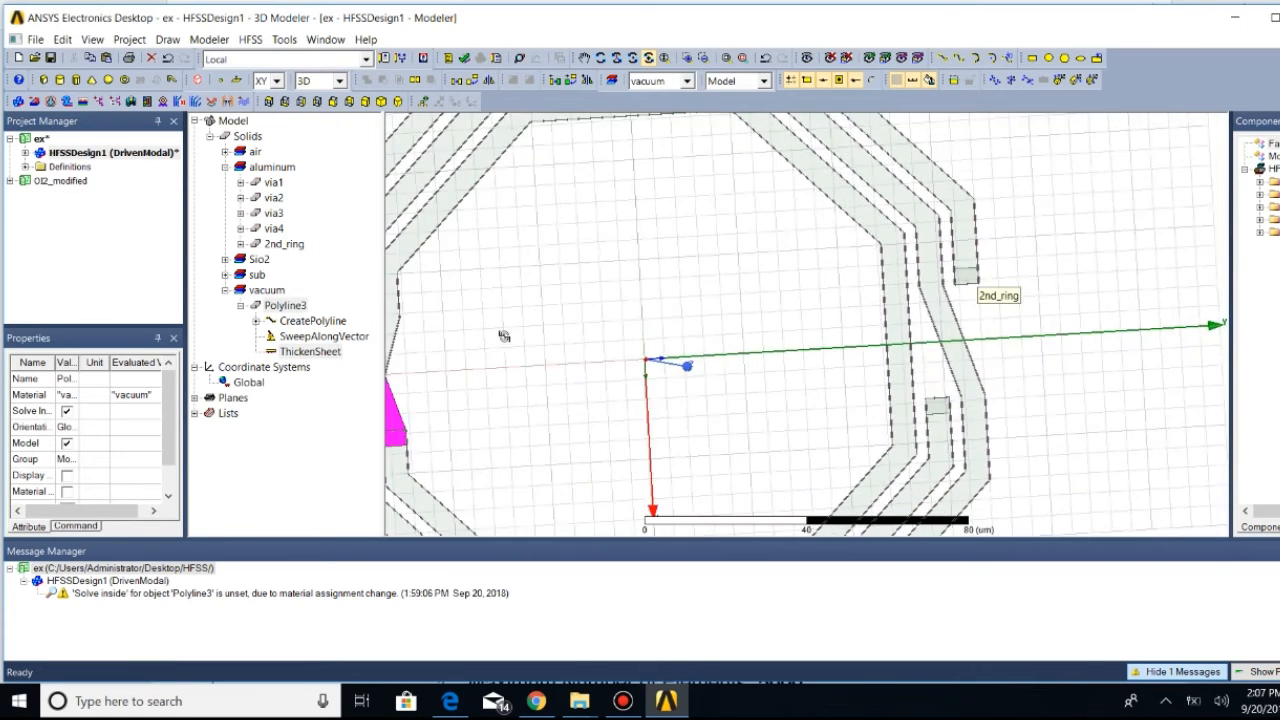
{"action": "right_click", "coordinate": [279, 292]}
{"action": "left_click", "coordinate": [337, 375]}
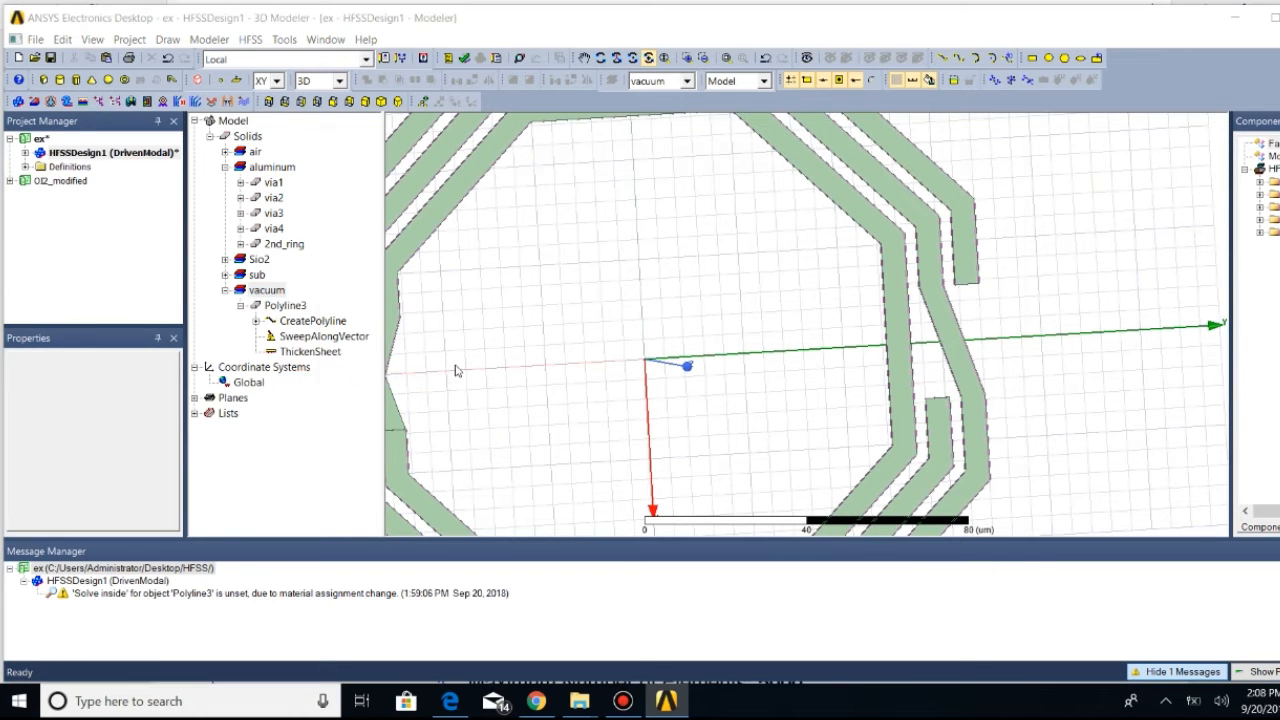
{"action": "left_click", "coordinate": [895, 560]}
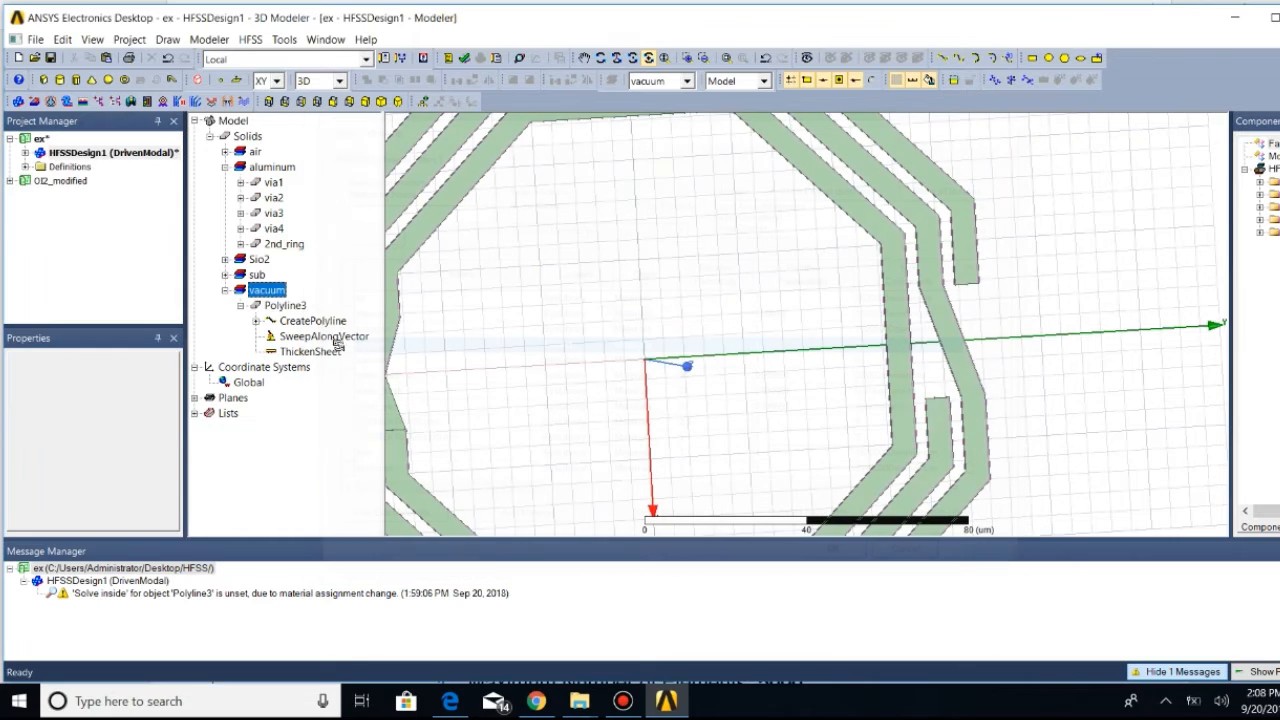
Assign aluminum to the Polyline3 solid and rename it upass1
{"action": "left_click", "coordinate": [285, 305]}
{"action": "right_click", "coordinate": [284, 306]}
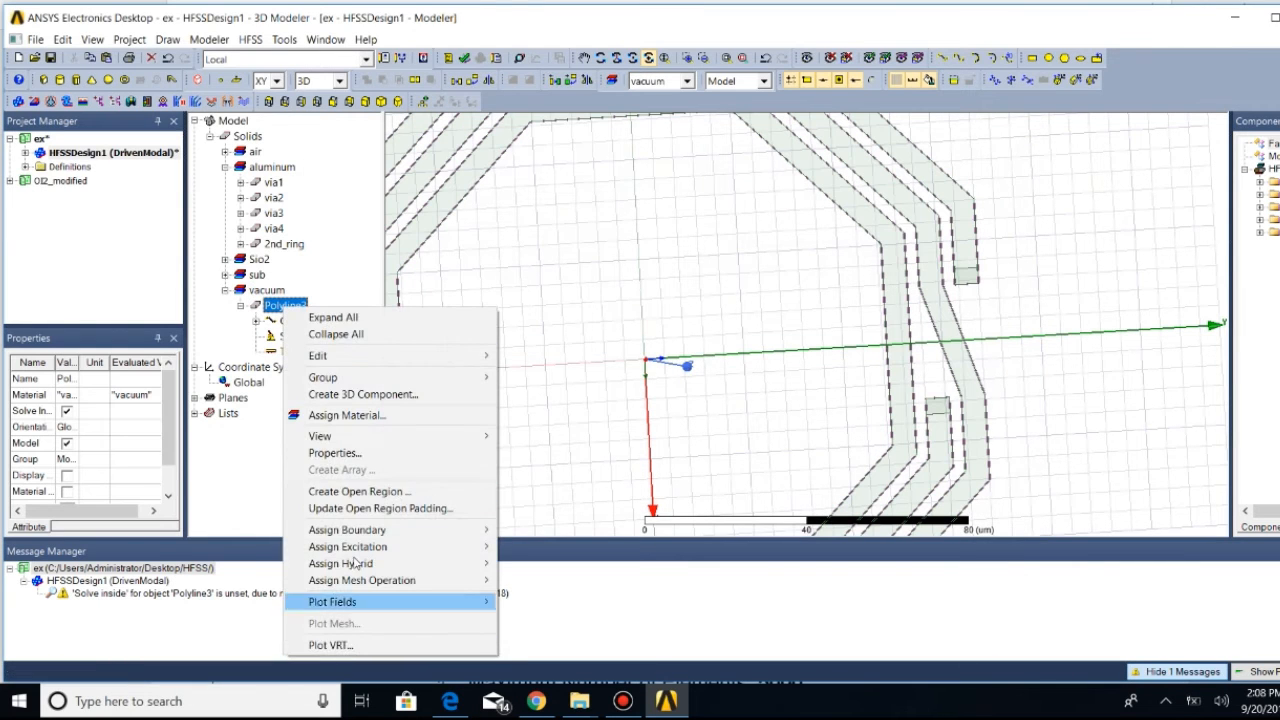
{"action": "left_click", "coordinate": [335, 453]}
{"action": "left_click", "coordinate": [672, 228]}
{"action": "left_click", "coordinate": [680, 232]}
{"action": "left_click", "coordinate": [689, 287]}
{"action": "left_click", "coordinate": [767, 220]}
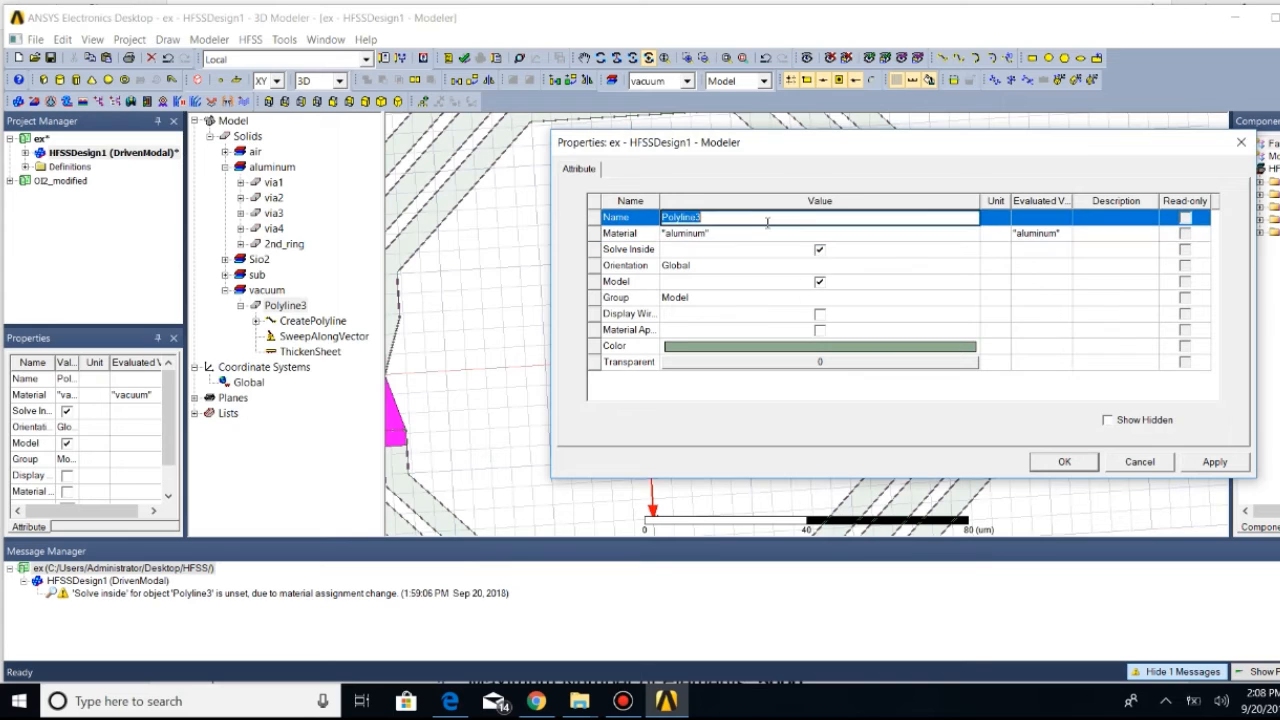
{"action": "key", "text": "BackSpace"}
{"action": "type", "text": "upass1"}
{"action": "left_click", "coordinate": [1037, 467]}
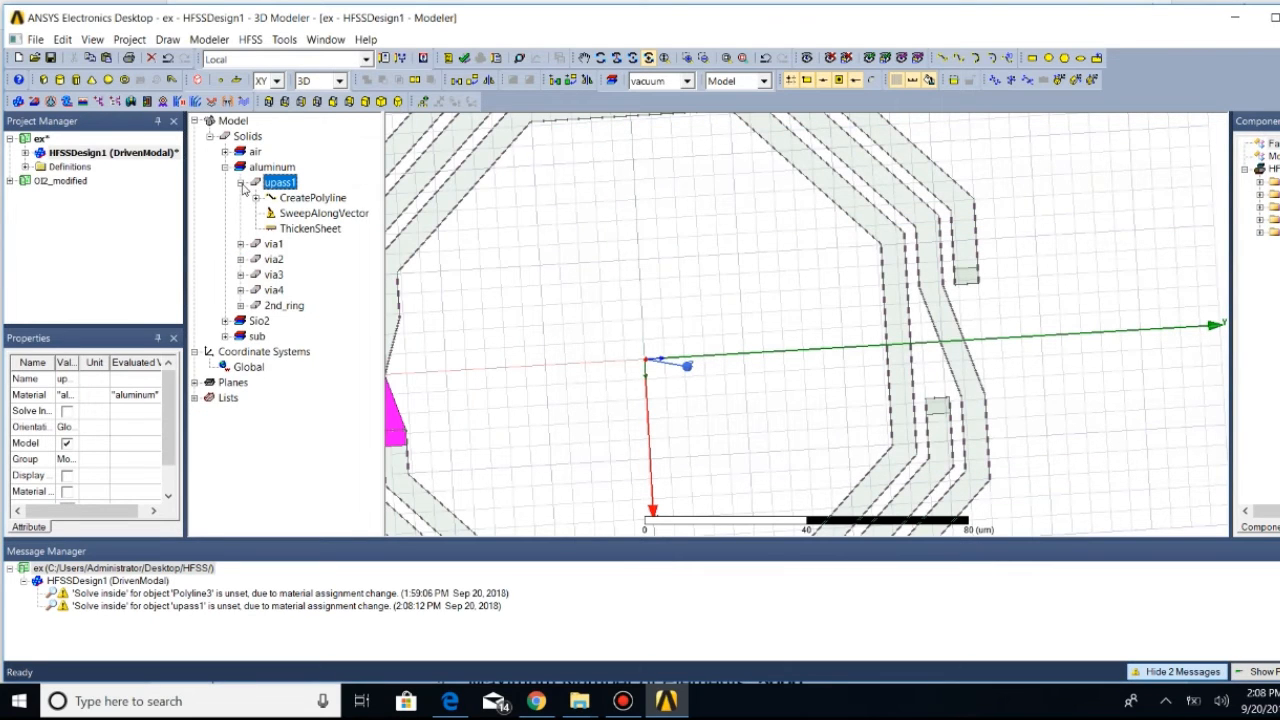
Set the default material to aluminum and draw a three-segment polyline joining the open ring ends at the opposite via pair
{"action": "left_click", "coordinate": [687, 81]}
{"action": "left_click", "coordinate": [650, 152]}
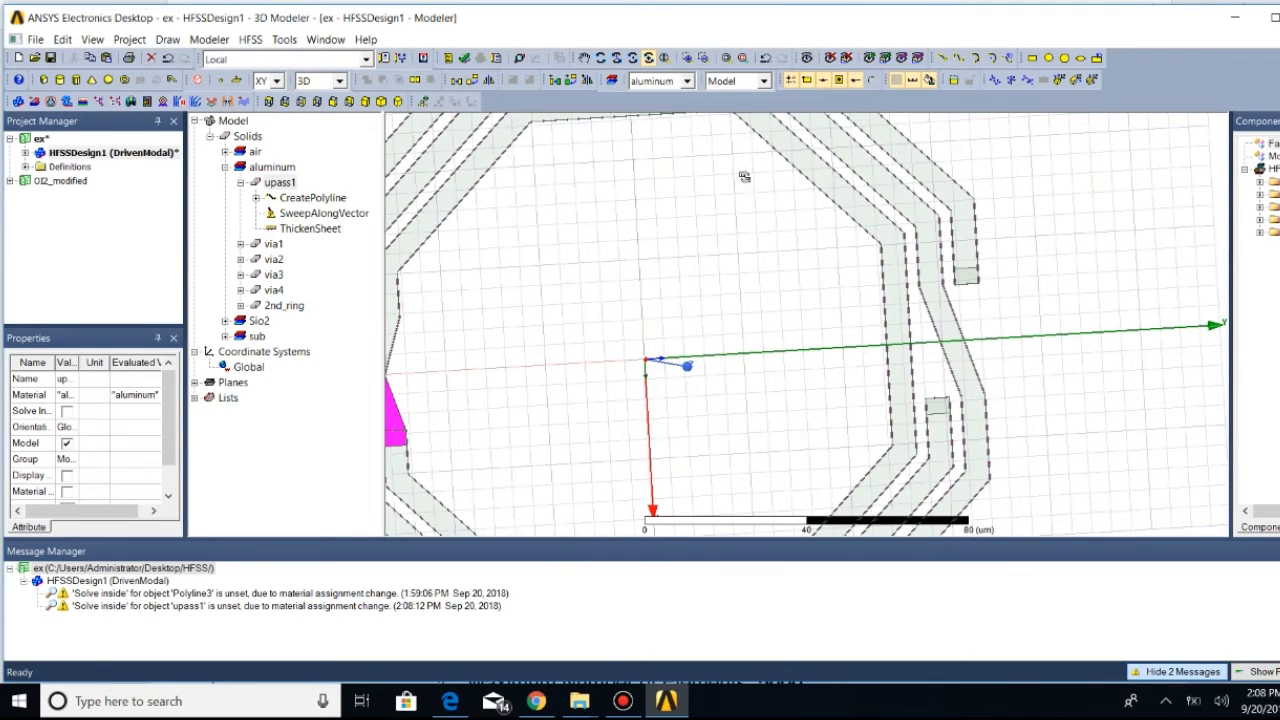
{"action": "left_click", "coordinate": [167, 42]}
{"action": "left_click", "coordinate": [185, 57]}
{"action": "left_click", "coordinate": [980, 282]}
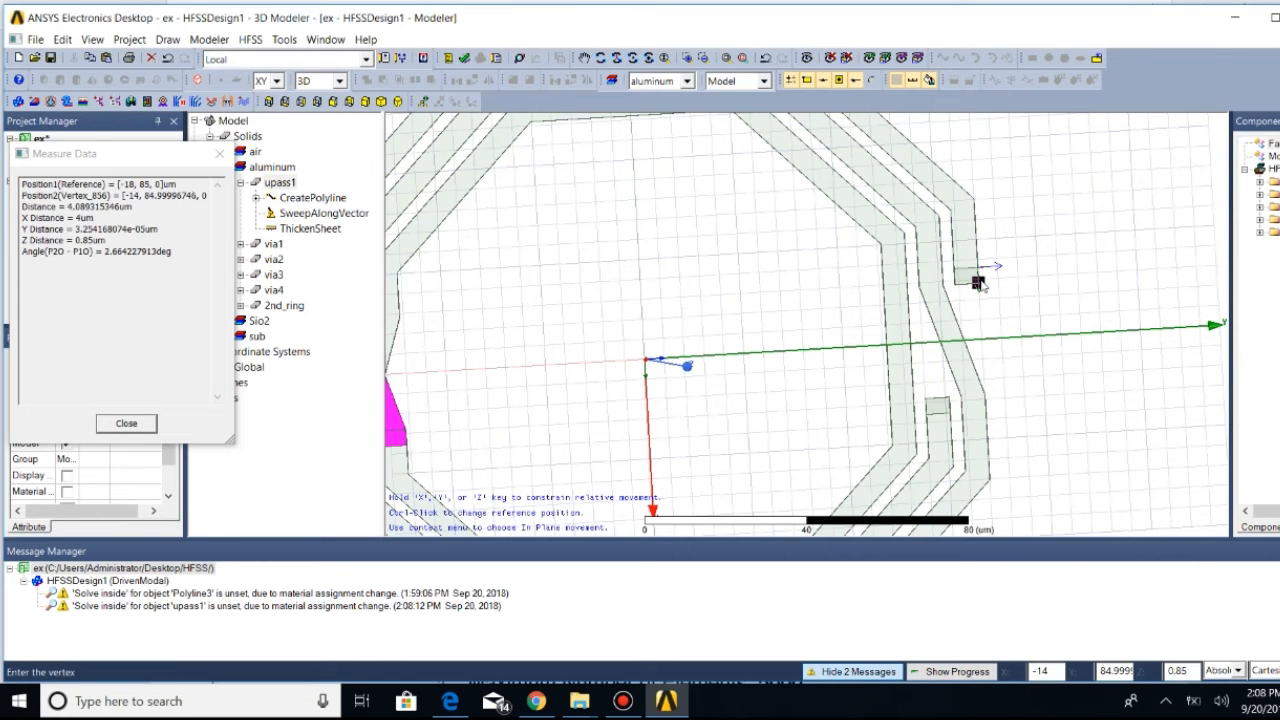
{"action": "double_click", "coordinate": [950, 406]}
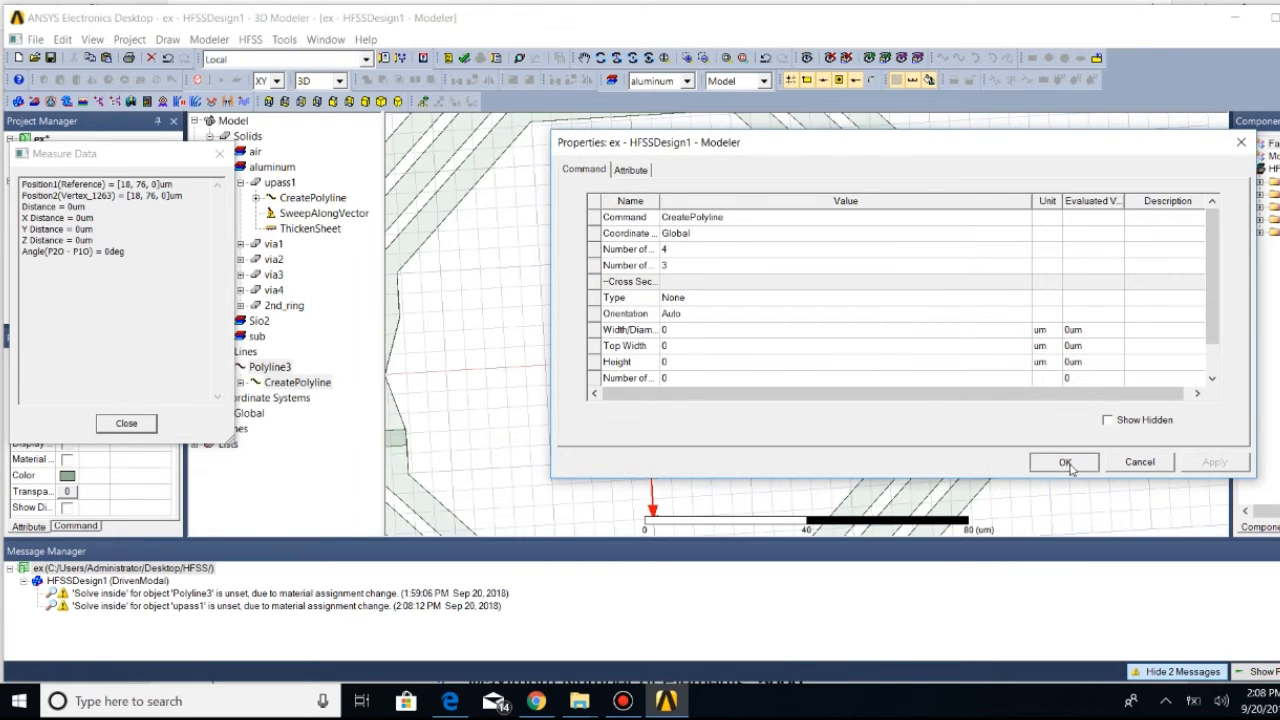
{"action": "left_click", "coordinate": [1064, 463]}
Set the first segment of Polyline3 to run from -18, 85, -0.1 to -14, 85, -0.1 um
{"action": "left_click", "coordinate": [241, 382]}
{"action": "left_click", "coordinate": [300, 398]}
{"action": "right_click", "coordinate": [298, 398]}
{"action": "left_click", "coordinate": [350, 517]}
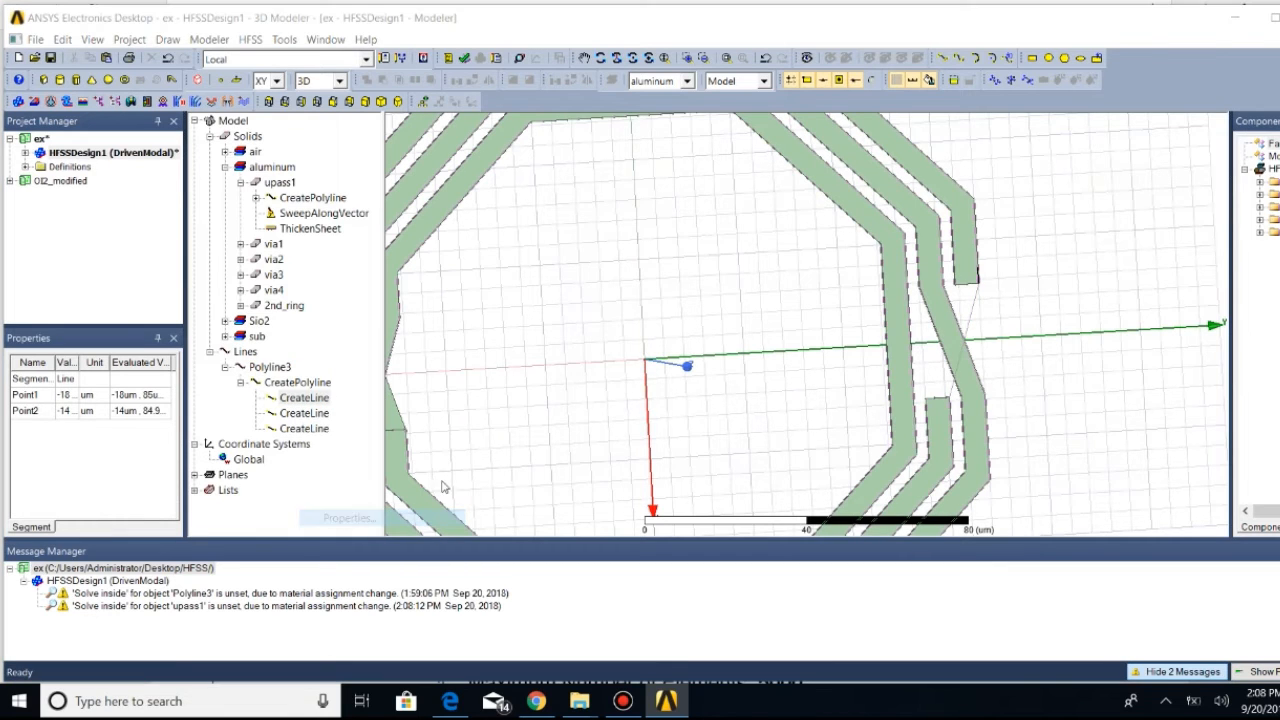
{"action": "double_click", "coordinate": [714, 233]}
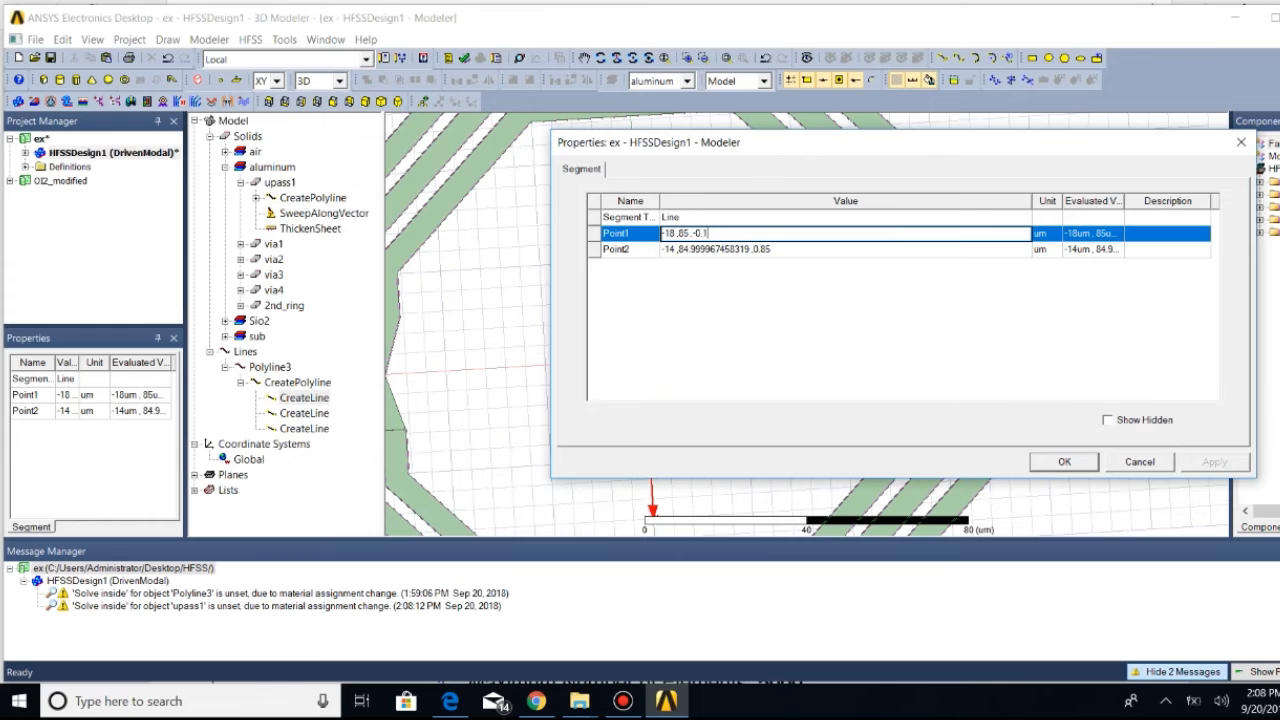
{"action": "double_click", "coordinate": [811, 249]}
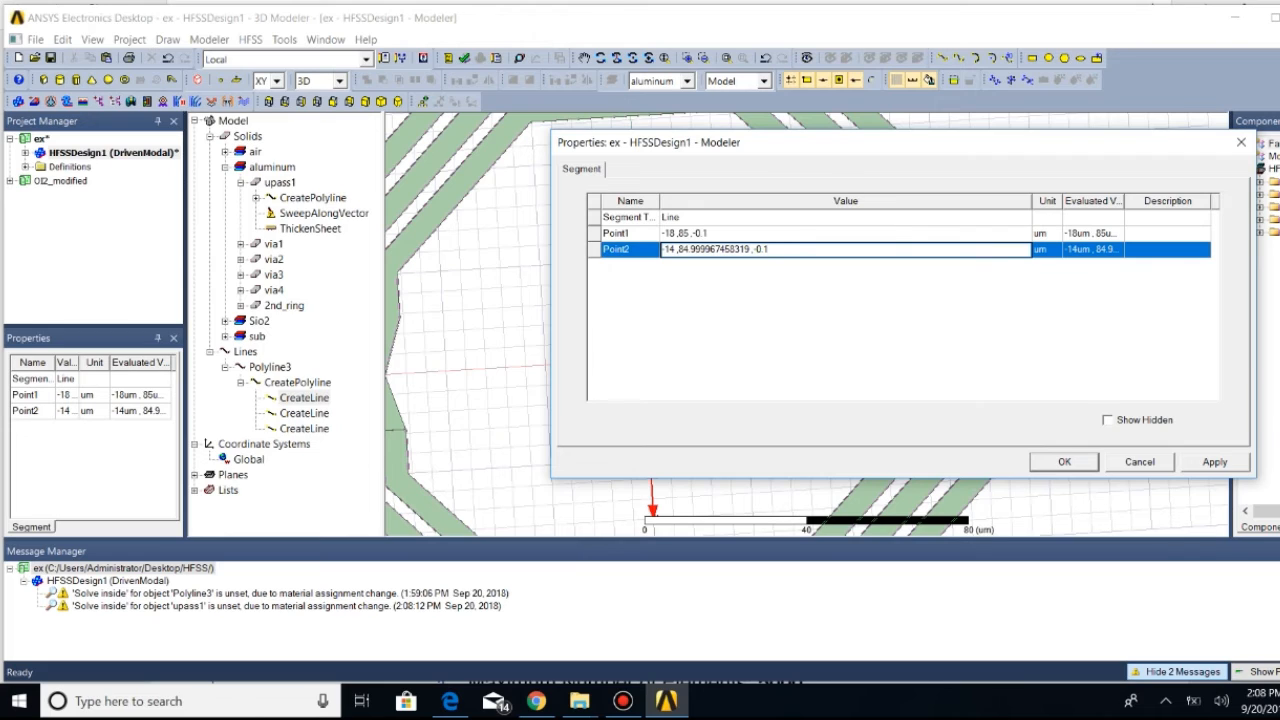
{"action": "key", "text": "BackSpace"}
{"action": "key", "text": "BackSpace"}
{"action": "key", "text": "BackSpace"}
{"action": "key", "text": "BackSpace"}
{"action": "key", "text": "BackSpace"}
{"action": "key", "text": "BackSpace"}
{"action": "key", "text": "BackSpace"}
{"action": "key", "text": "BackSpace"}
{"action": "key", "text": "BackSpace"}
{"action": "key", "text": "BackSpace"}
{"action": "key", "text": "BackSpace"}
{"action": "key", "text": "BackSpace"}
{"action": "left_click", "coordinate": [1058, 461]}
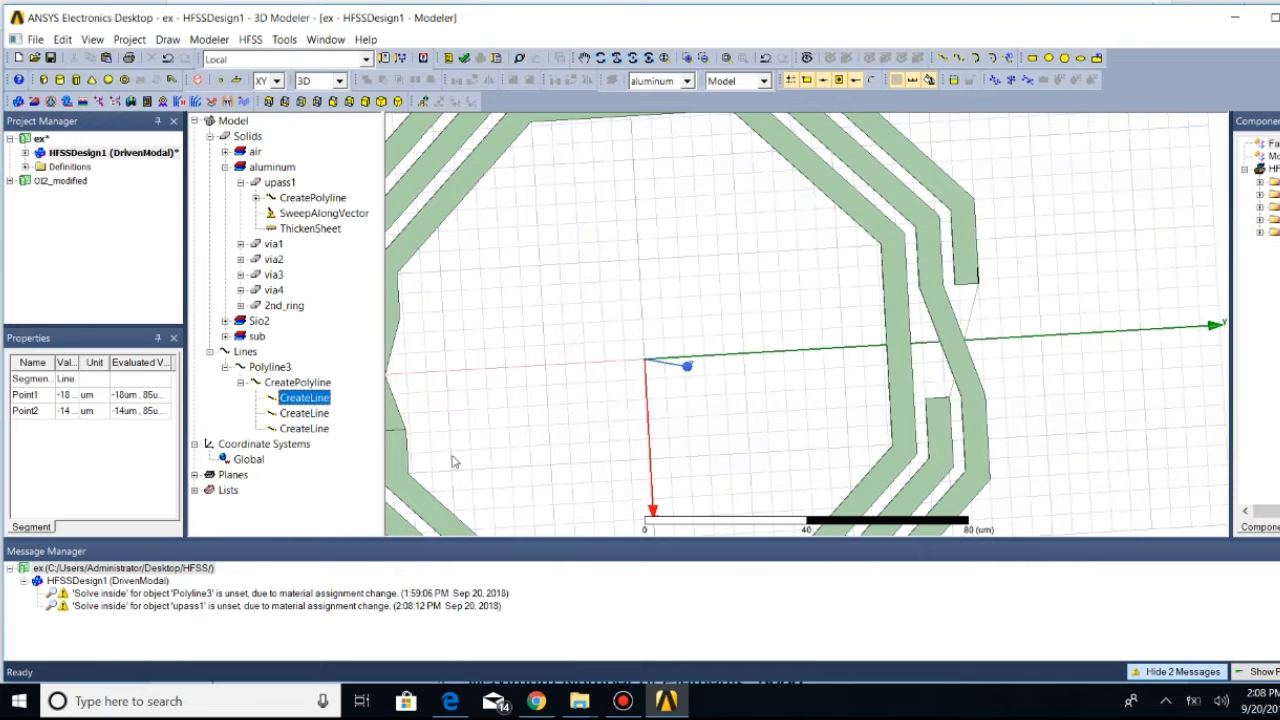
Set the end point of Polyline3's second segment to 14, 76, -0.1 um
{"action": "right_click", "coordinate": [316, 420]}
{"action": "left_click", "coordinate": [363, 537]}
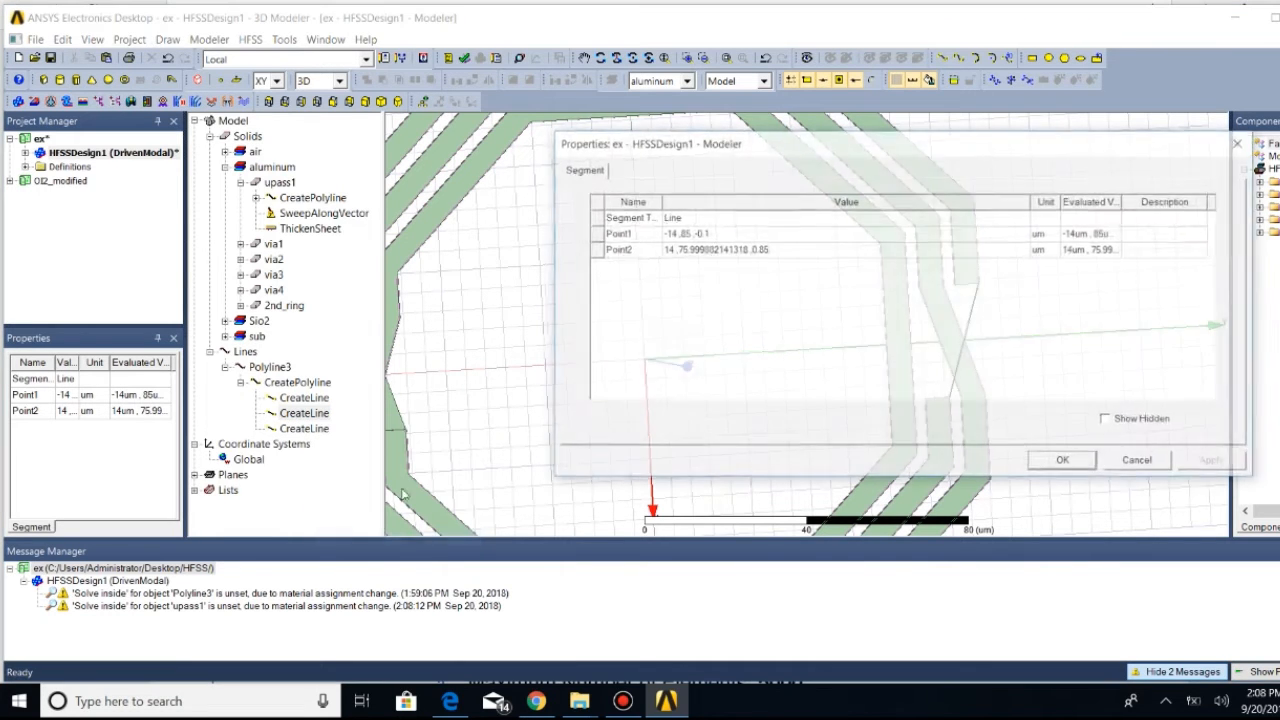
{"action": "left_click", "coordinate": [776, 250]}
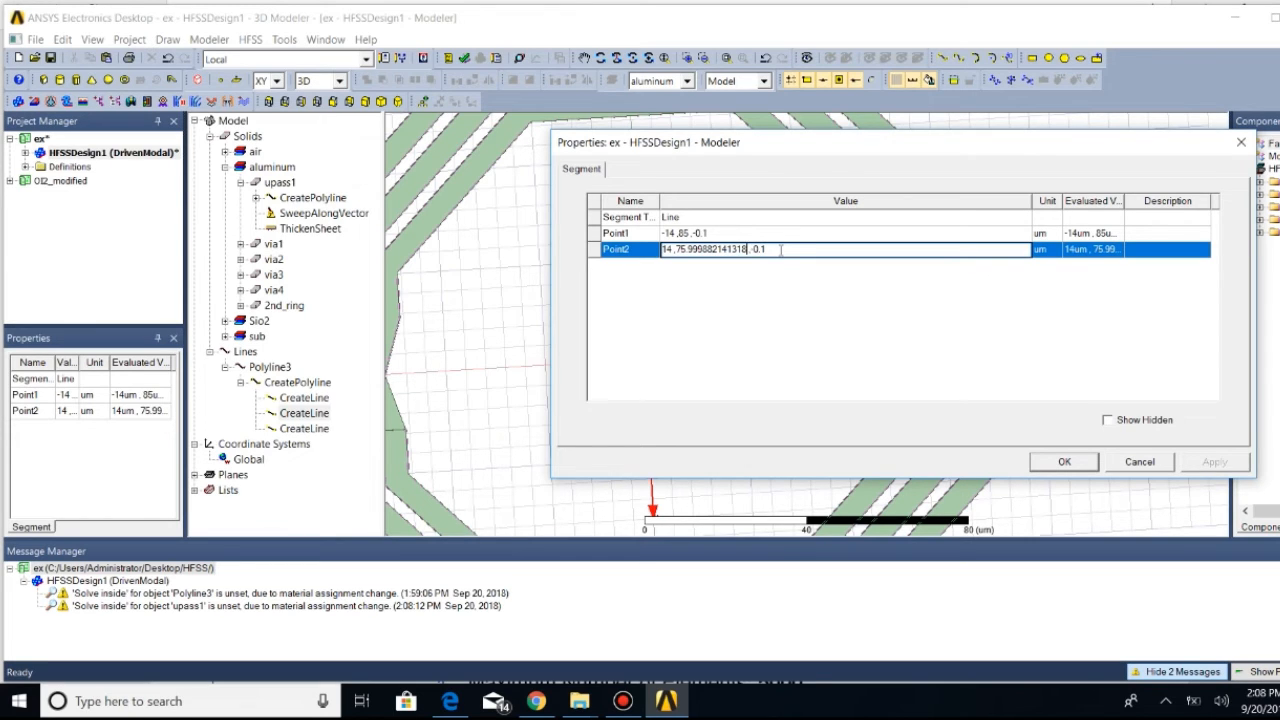
{"action": "key", "text": "BackSpace"}
{"action": "key", "text": "BackSpace"}
{"action": "key", "text": "BackSpace"}
{"action": "key", "text": "BackSpace"}
{"action": "key", "text": "BackSpace"}
{"action": "key", "text": "BackSpace"}
{"action": "key", "text": "BackSpace"}
{"action": "key", "text": "BackSpace"}
{"action": "key", "text": "BackSpace"}
{"action": "key", "text": "BackSpace"}
{"action": "key", "text": "BackSpace"}
{"action": "key", "text": "BackSpace"}
{"action": "left_click", "coordinate": [1050, 464]}
Set the end point of Polyline3's third segment to 18, 76, -0.1 um
{"action": "left_click", "coordinate": [295, 430]}
{"action": "right_click", "coordinate": [295, 430]}
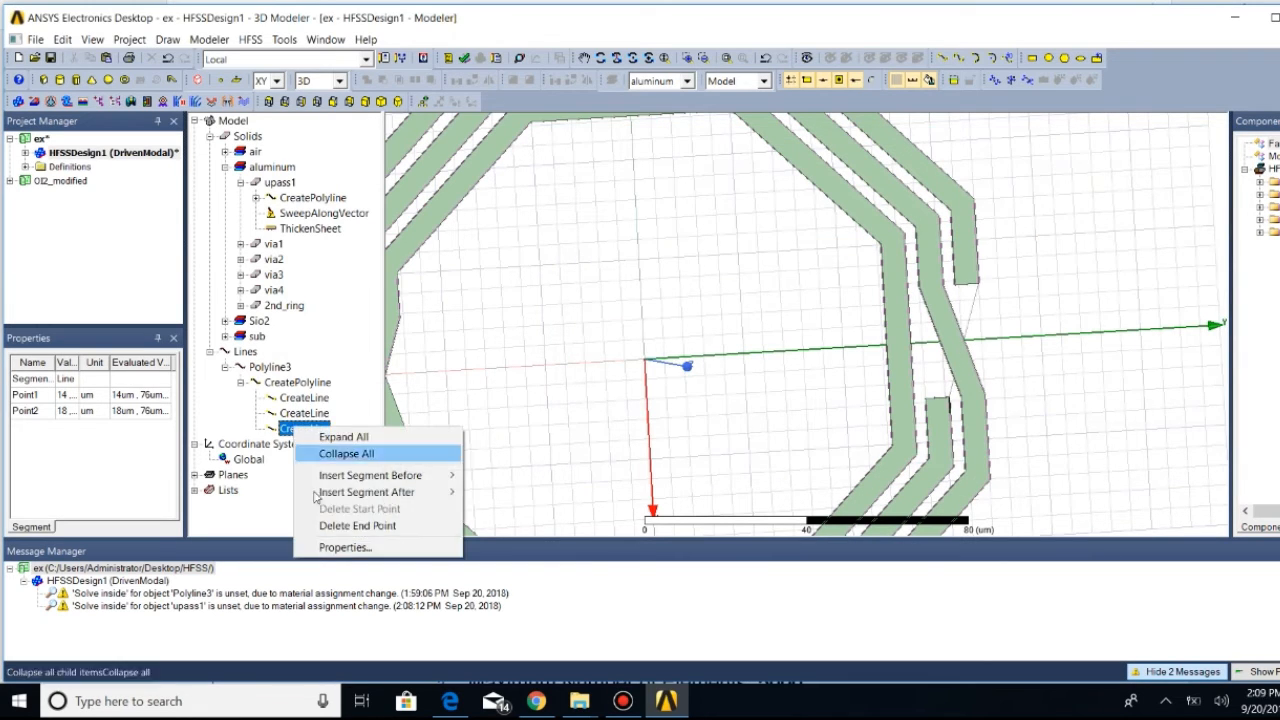
{"action": "left_click", "coordinate": [341, 547]}
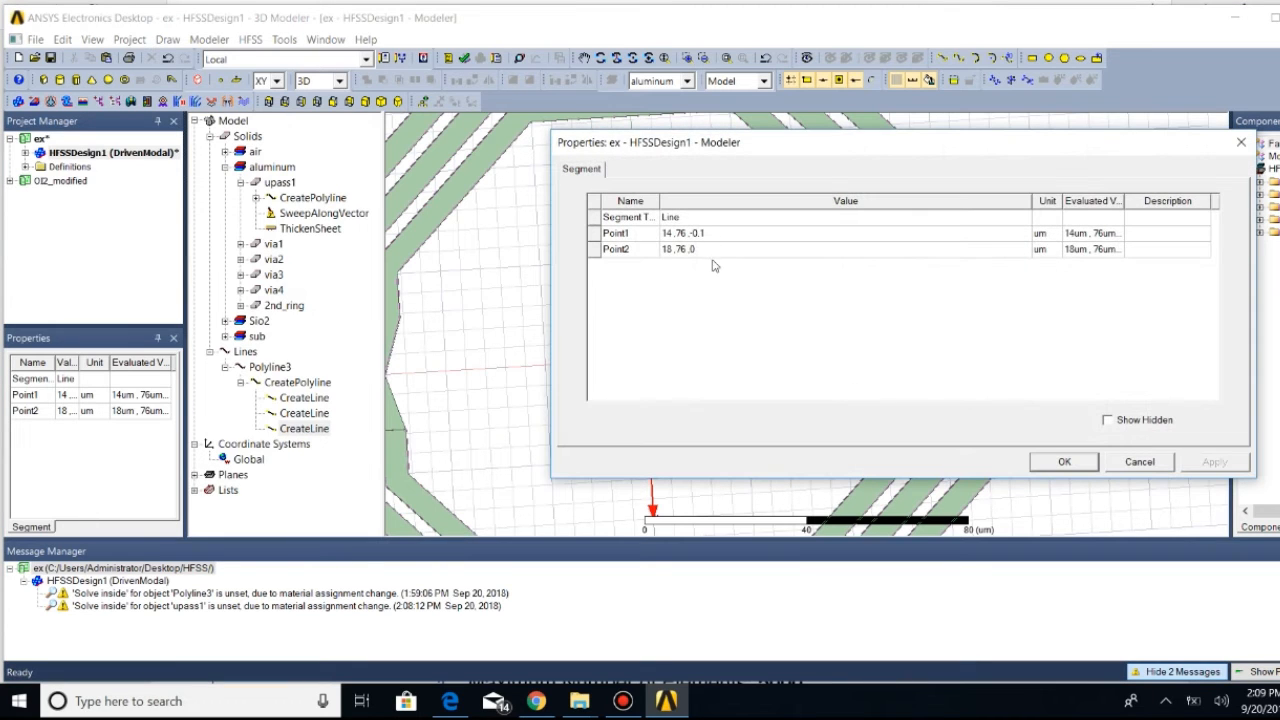
{"action": "left_click", "coordinate": [713, 250]}
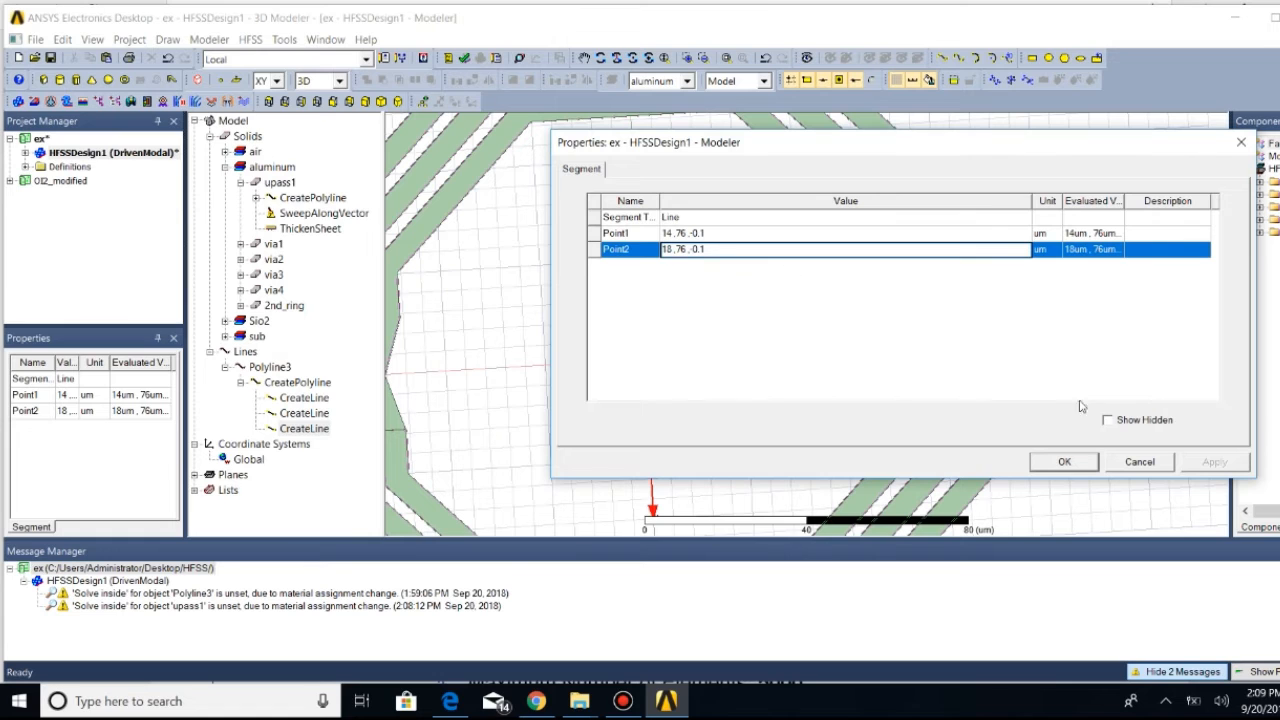
Accept the last segment's points and sweep the new underpass polyline along the vector 0,-6,0 um
{"action": "left_click", "coordinate": [1063, 464]}
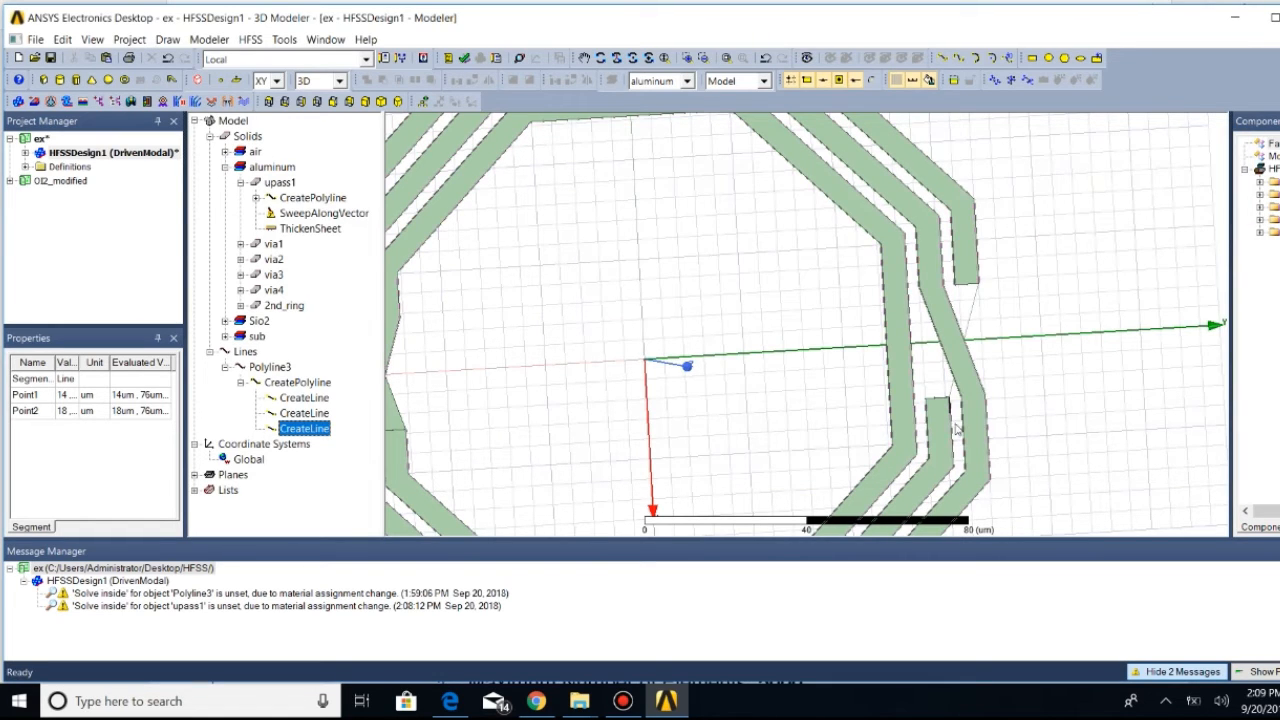
{"action": "left_click", "coordinate": [975, 322]}
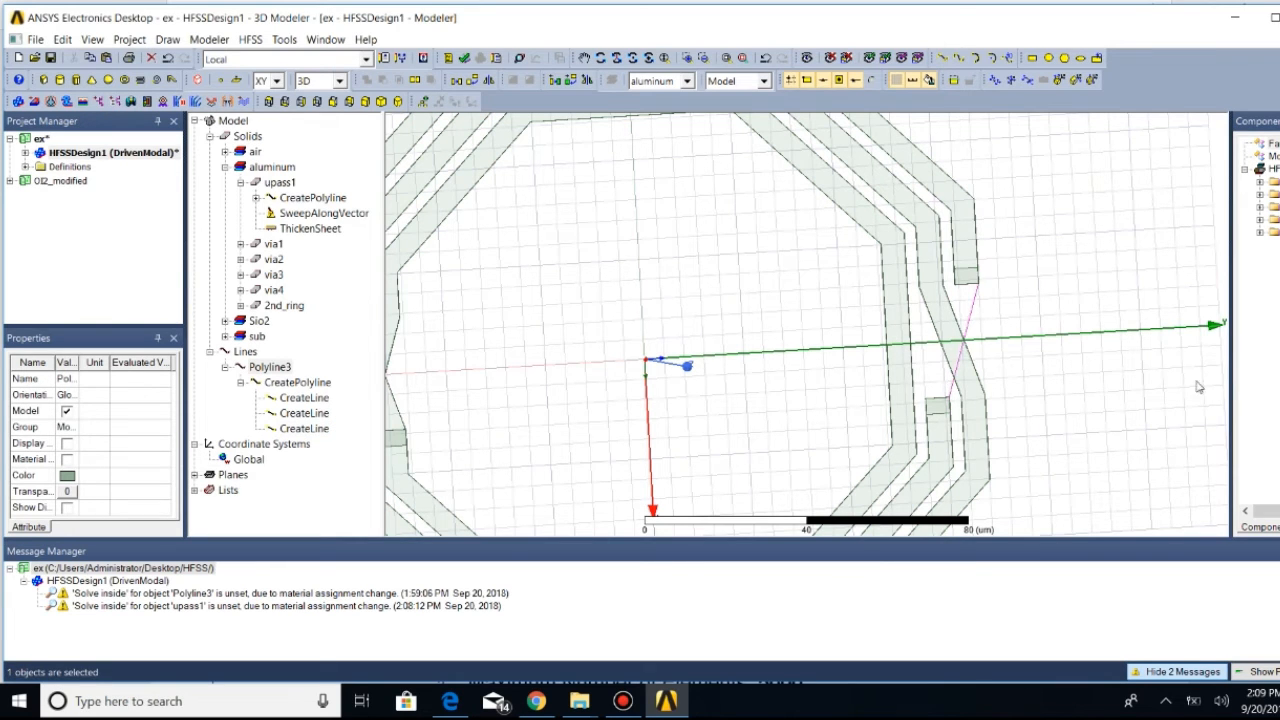
{"action": "left_click", "coordinate": [167, 39]}
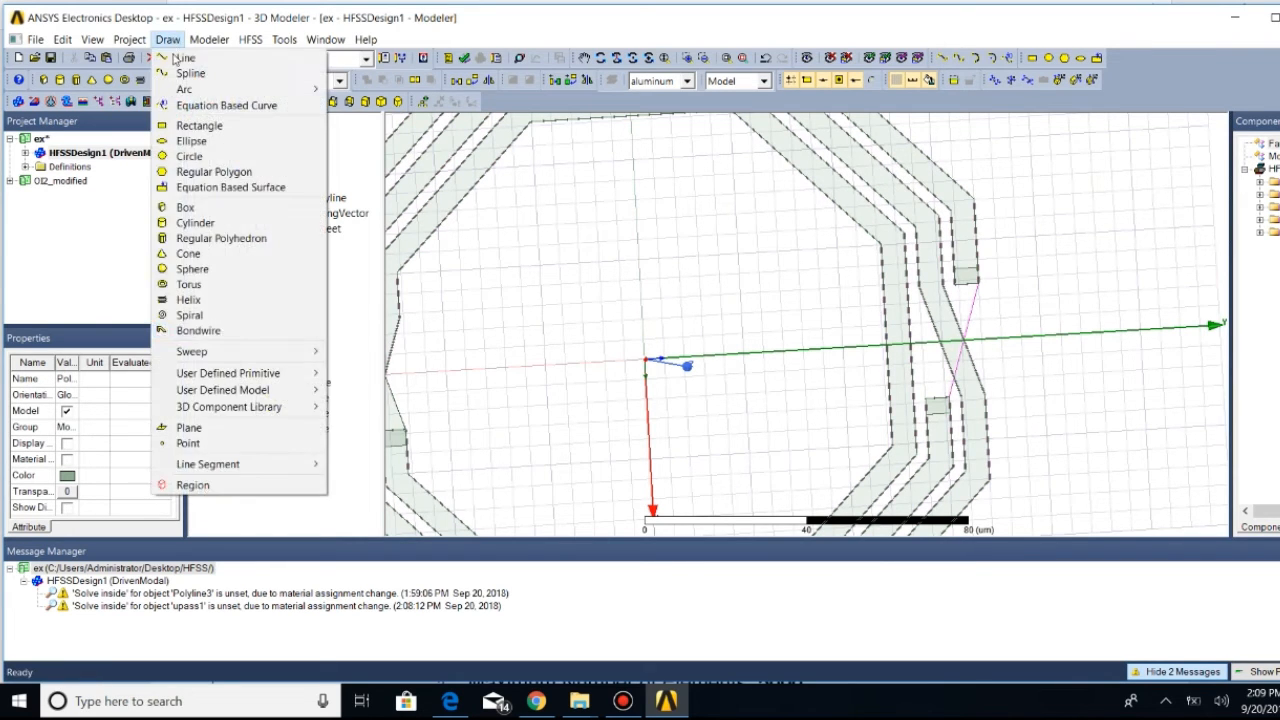
{"action": "mouse_move", "coordinate": [203, 352]}
{"action": "left_click", "coordinate": [365, 367]}
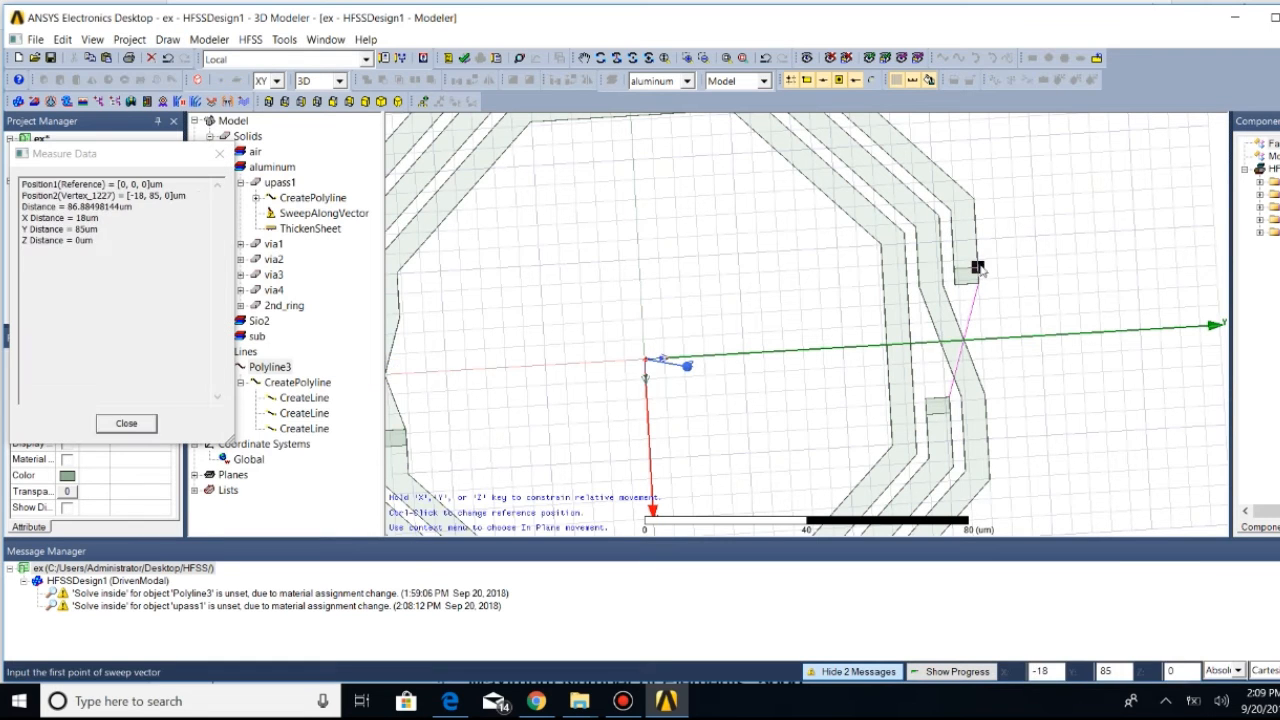
{"action": "left_click", "coordinate": [977, 268]}
{"action": "left_click", "coordinate": [955, 268]}
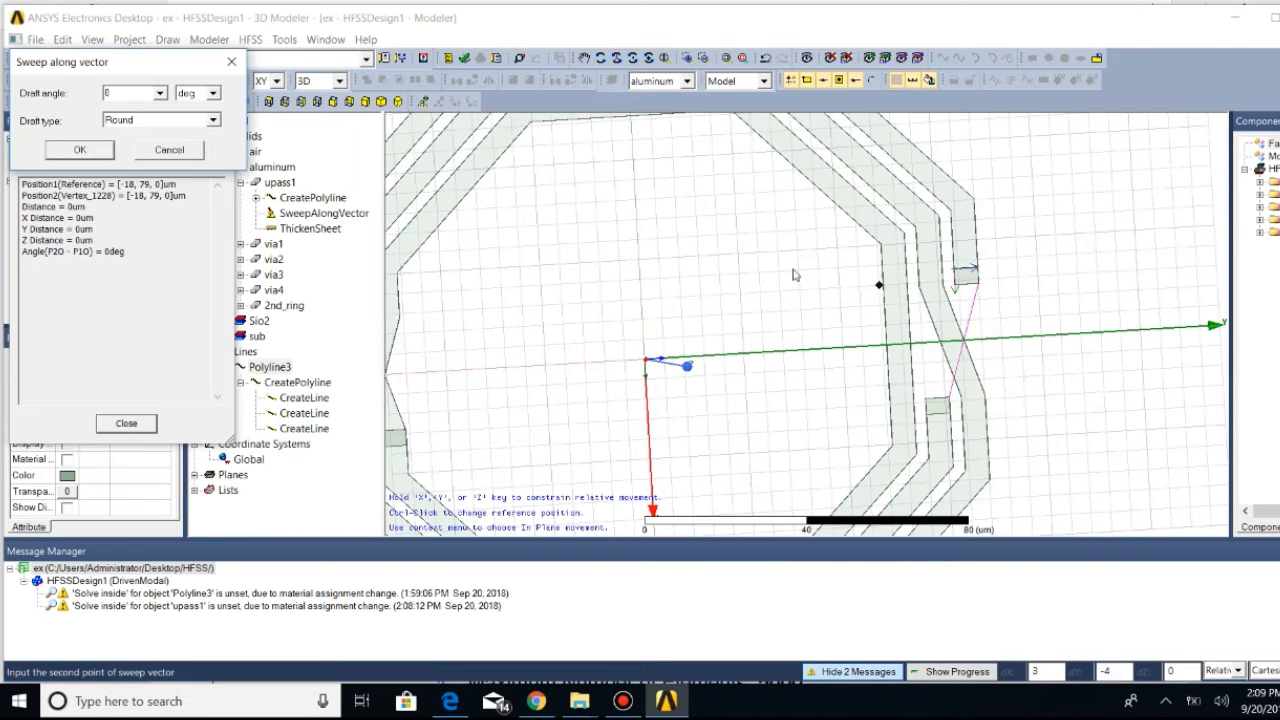
{"action": "left_click", "coordinate": [88, 150]}
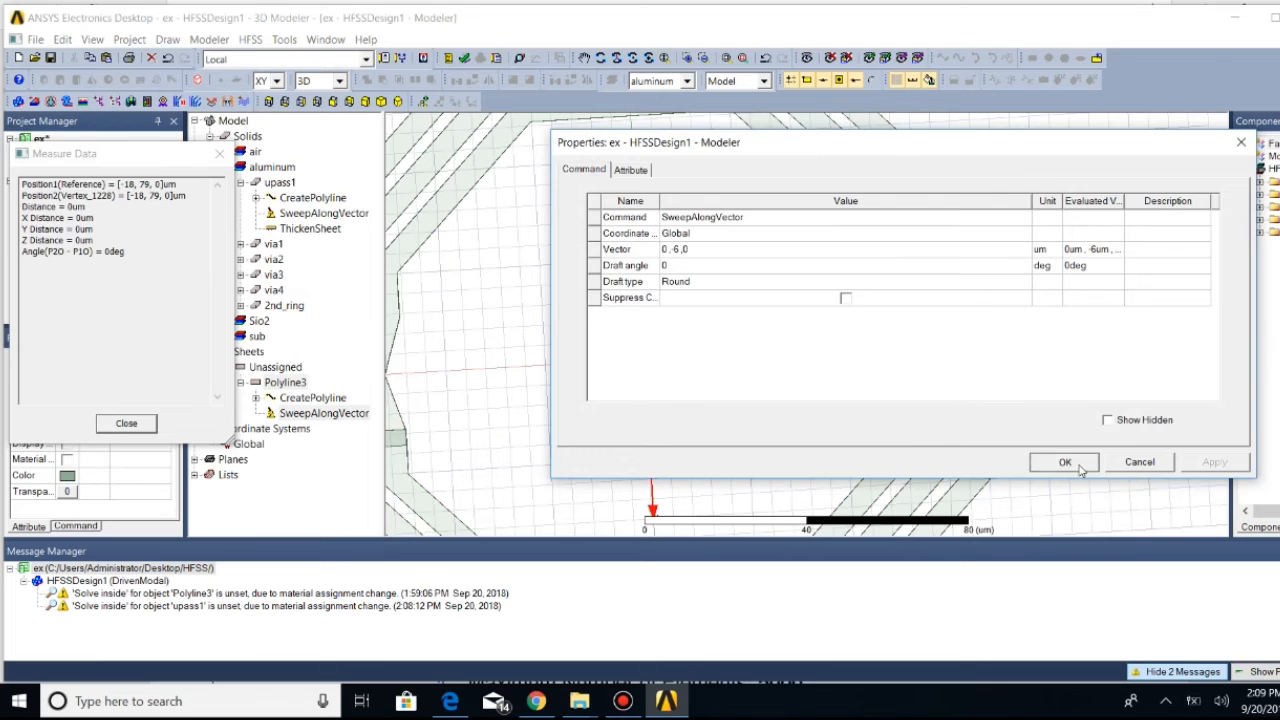
{"action": "left_click", "coordinate": [1064, 462]}
Thicken the swept underpass sheet by -0.56 um on one side
{"action": "left_click", "coordinate": [209, 39]}
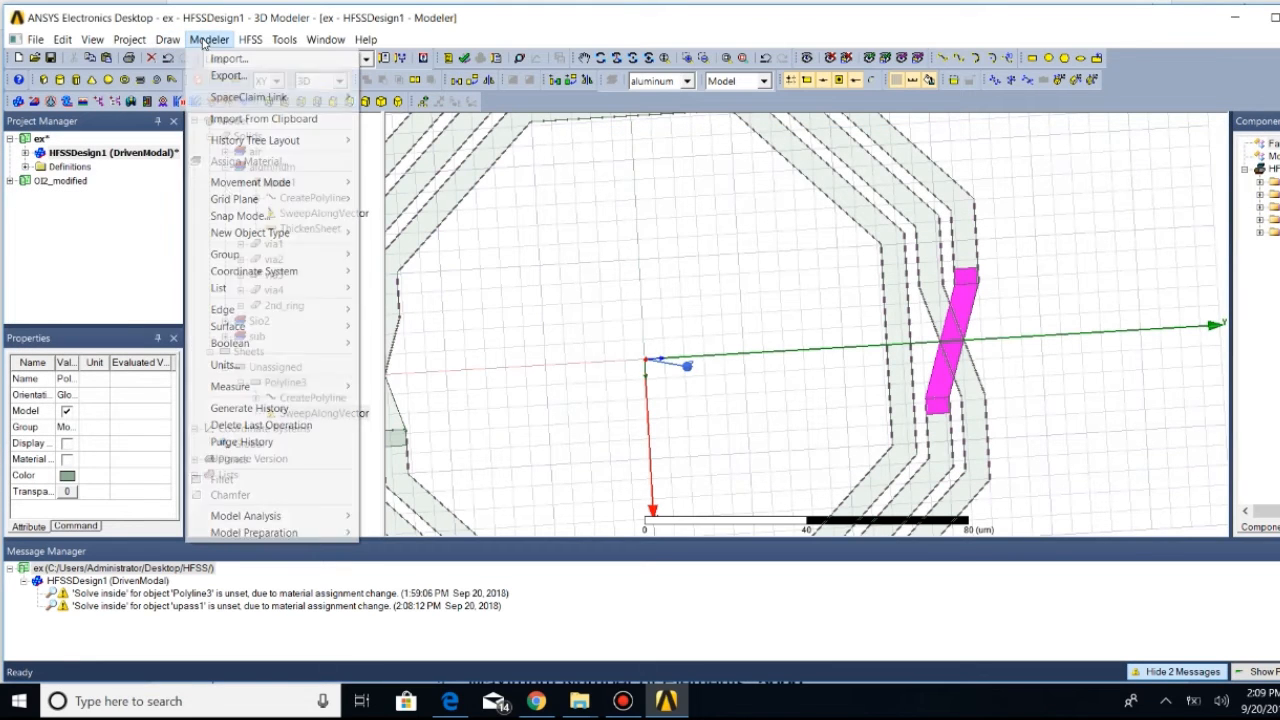
{"action": "mouse_move", "coordinate": [240, 327]}
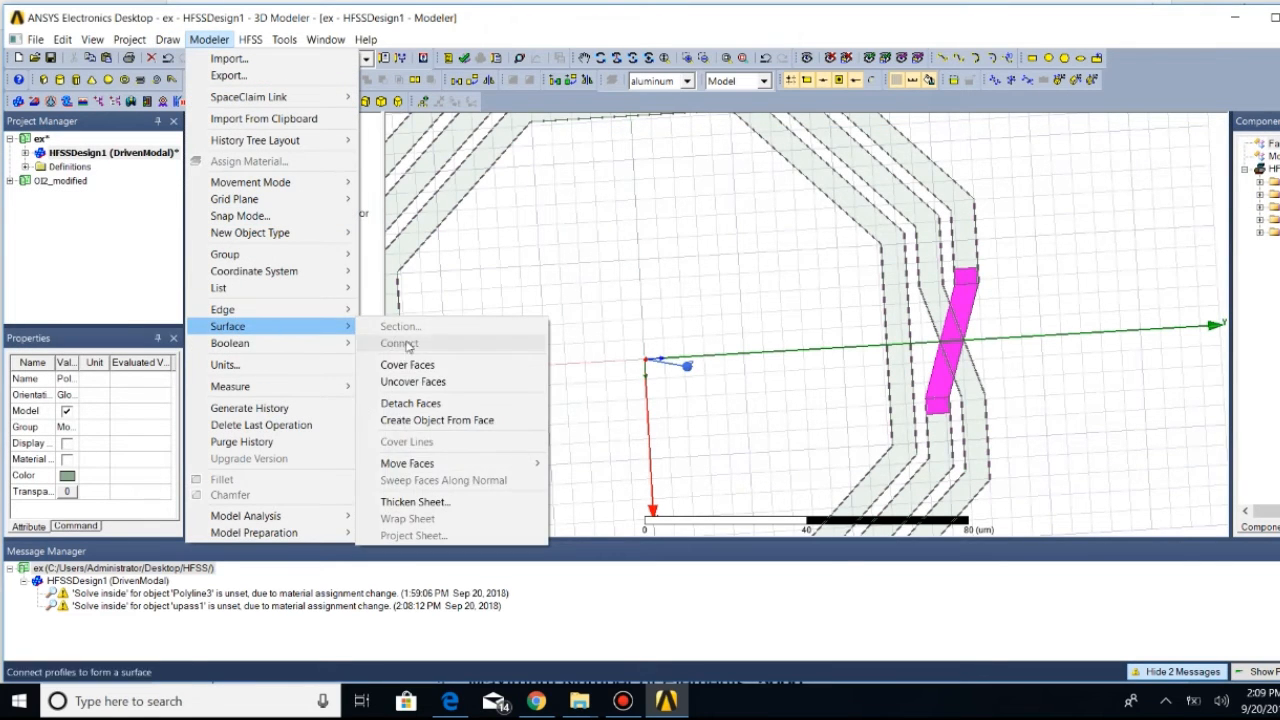
{"action": "left_click", "coordinate": [418, 502]}
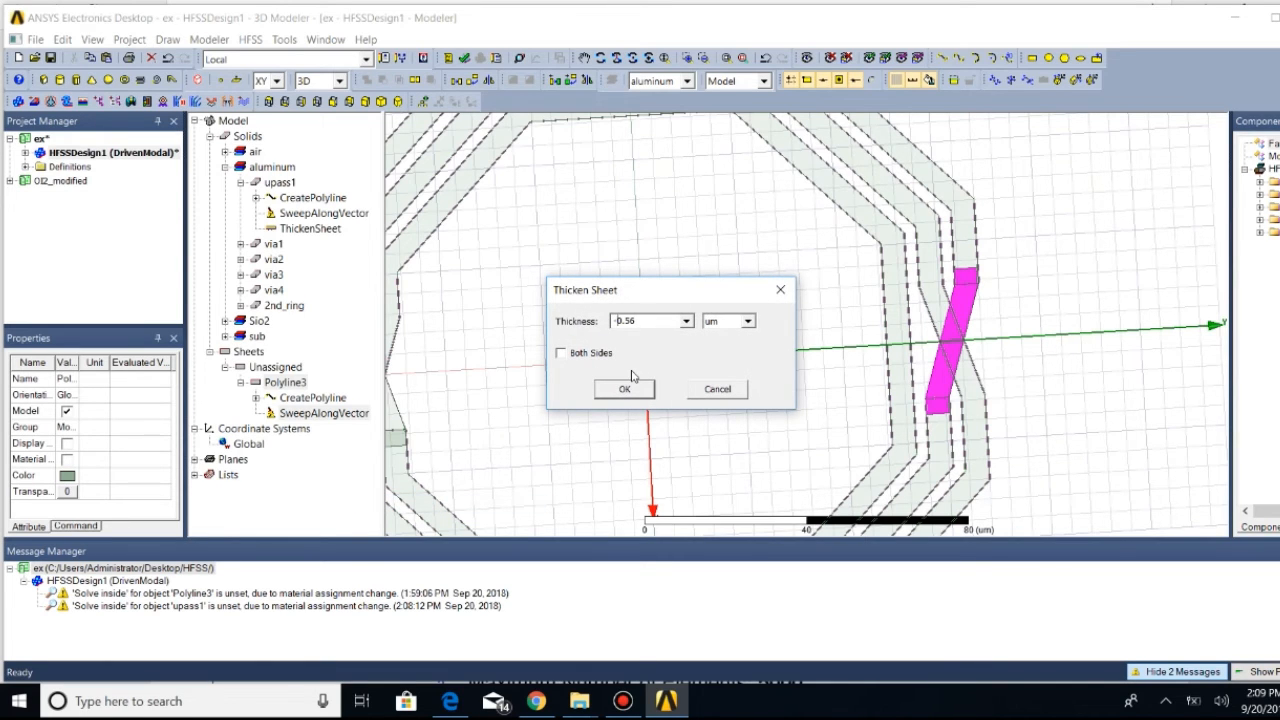
{"action": "left_click", "coordinate": [625, 390]}
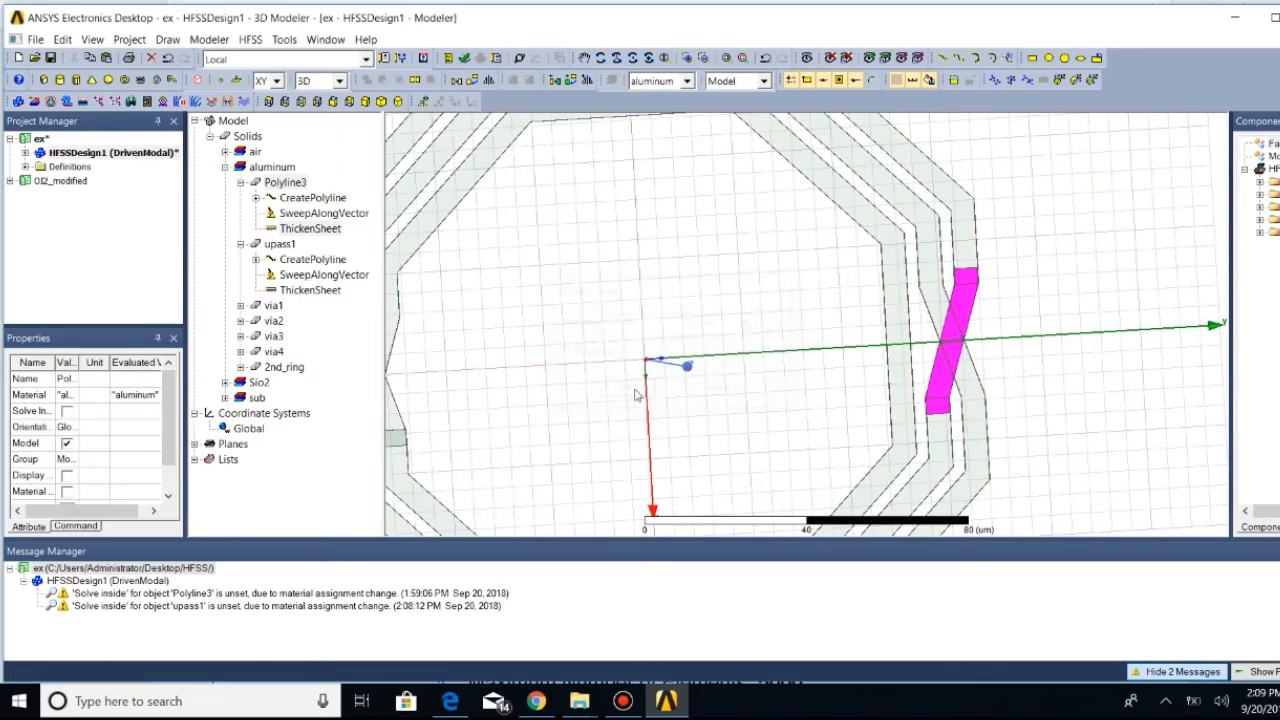
Examine how the thickened underpass meets via3 at the end of the crossing
{"action": "left_click", "coordinate": [648, 58]}
{"action": "left_click_drag", "start_coordinate": [1000, 290], "coordinate": [965, 287]}
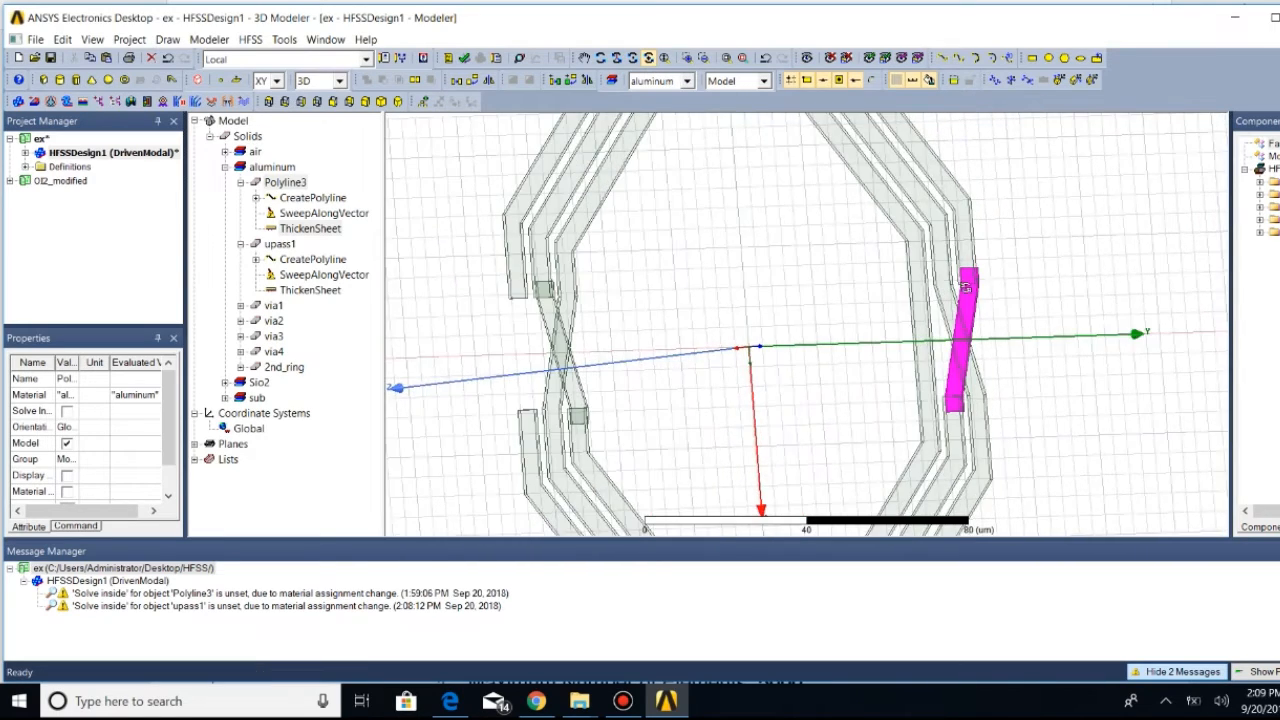
{"action": "scroll", "coordinate": [965, 287], "scroll_direction": "up", "scroll_amount": 6}
{"action": "scroll", "coordinate": [953, 271], "scroll_direction": "up", "scroll_amount": 5}
{"action": "left_click_drag", "start_coordinate": [1050, 265], "coordinate": [1020, 257]}
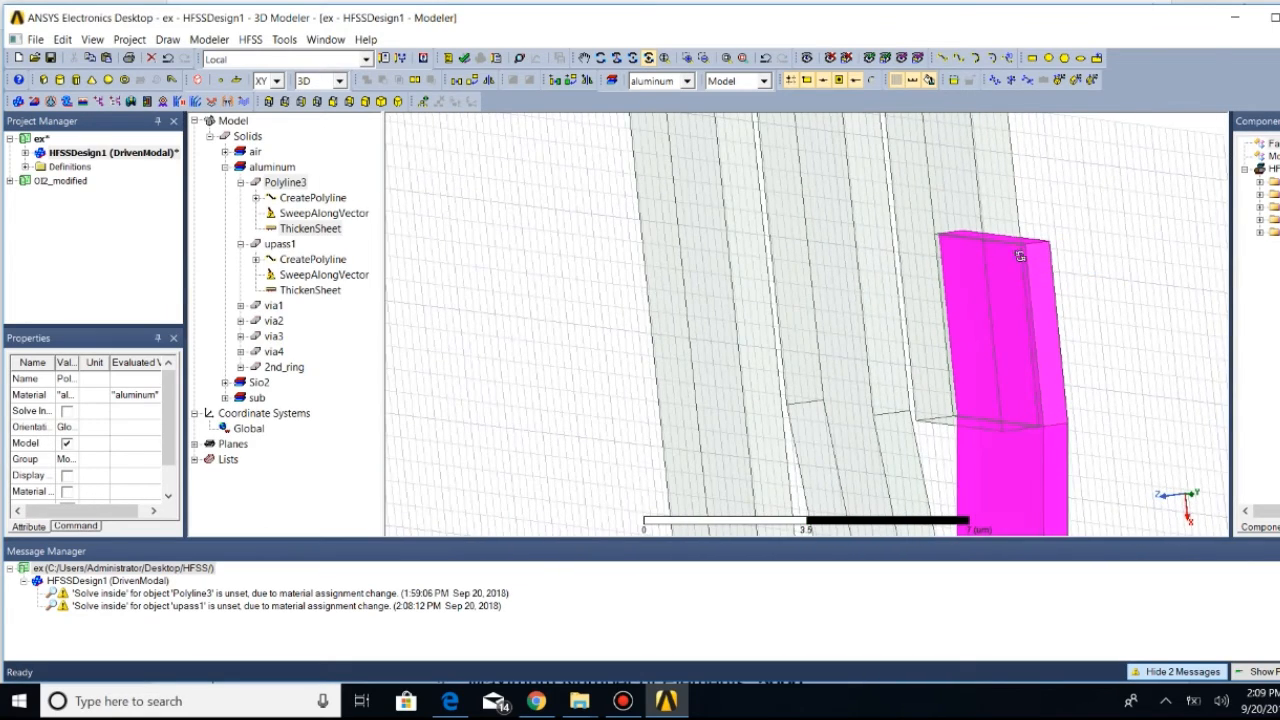
{"action": "left_click", "coordinate": [272, 337]}
{"action": "left_click_drag", "start_coordinate": [1086, 249], "coordinate": [1027, 306]}
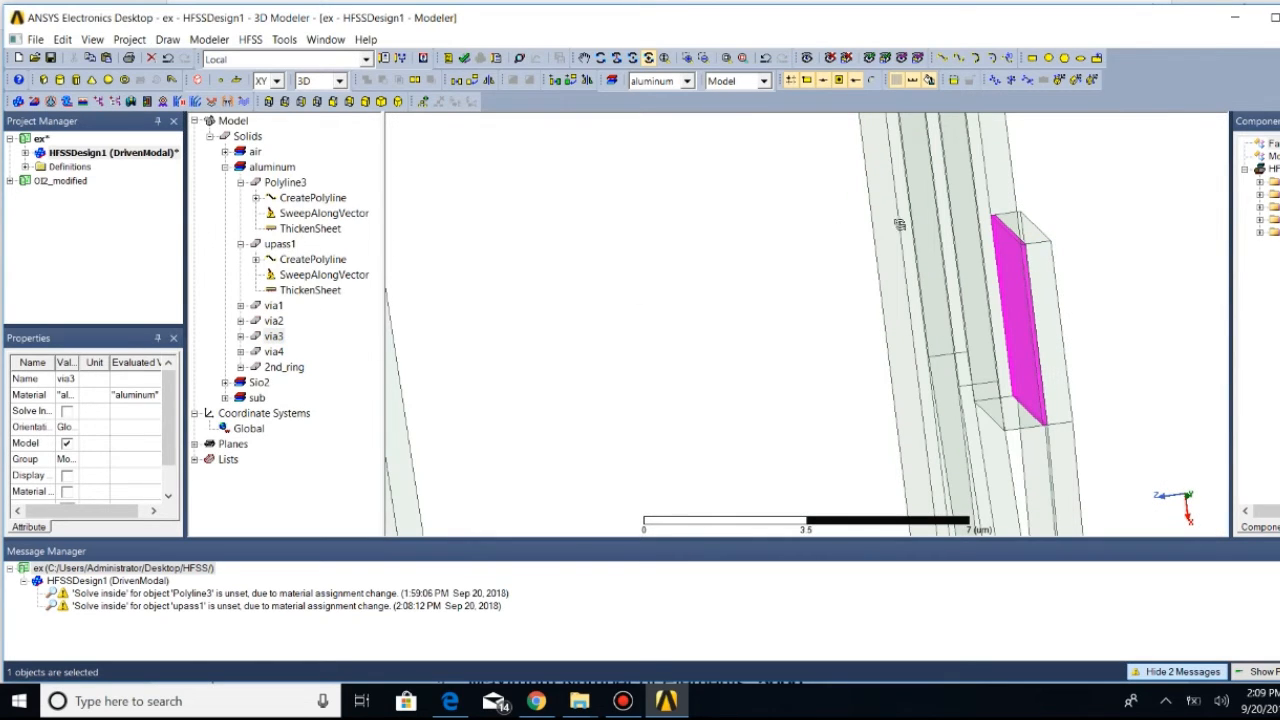
Rename the new aluminum solid Polyline3 as upass2 and collapse both underpasses' histories in the model tree
{"action": "right_click", "coordinate": [298, 183]}
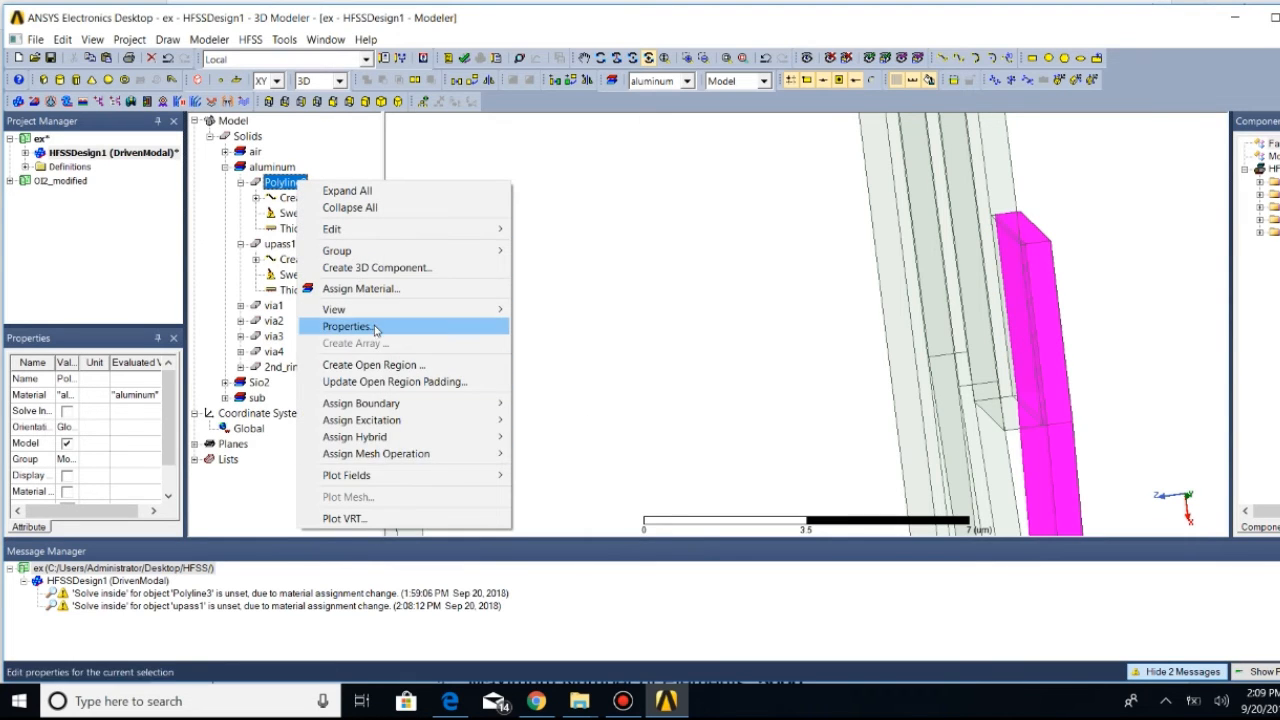
{"action": "left_click", "coordinate": [348, 326]}
{"action": "left_click", "coordinate": [692, 220]}
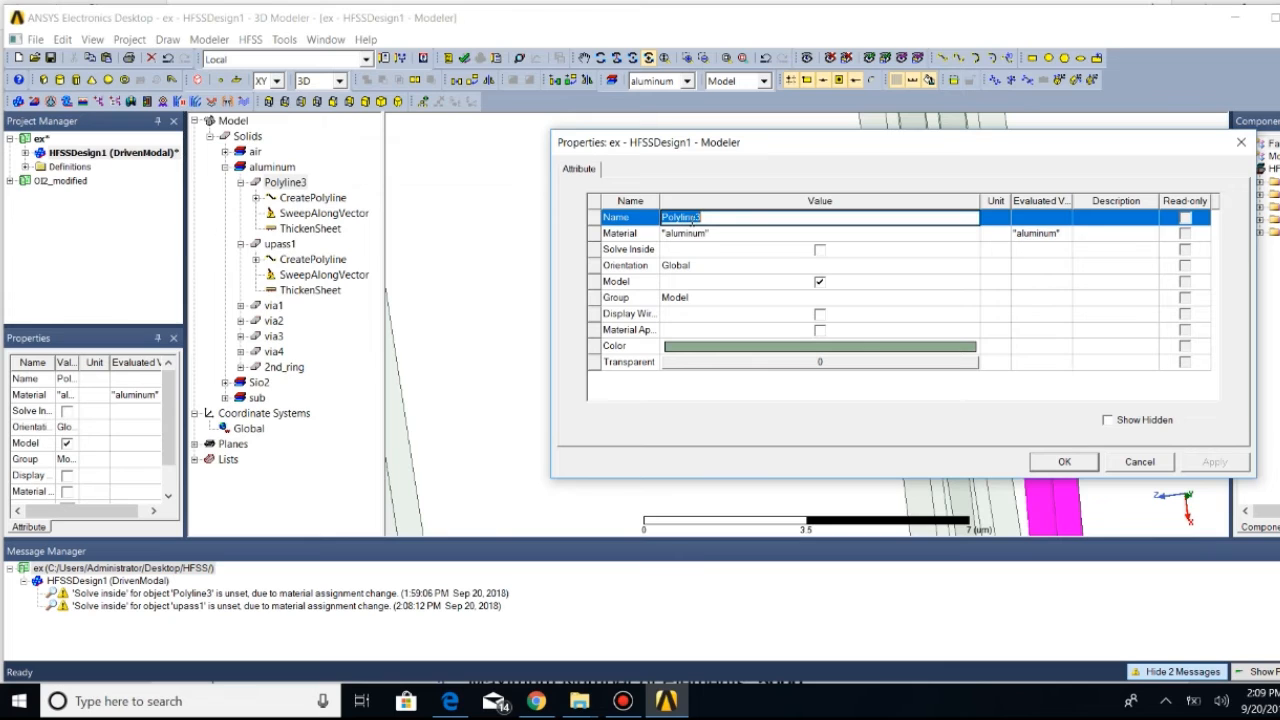
{"action": "type", "text": "u"}
{"action": "left_click", "coordinate": [1066, 461]}
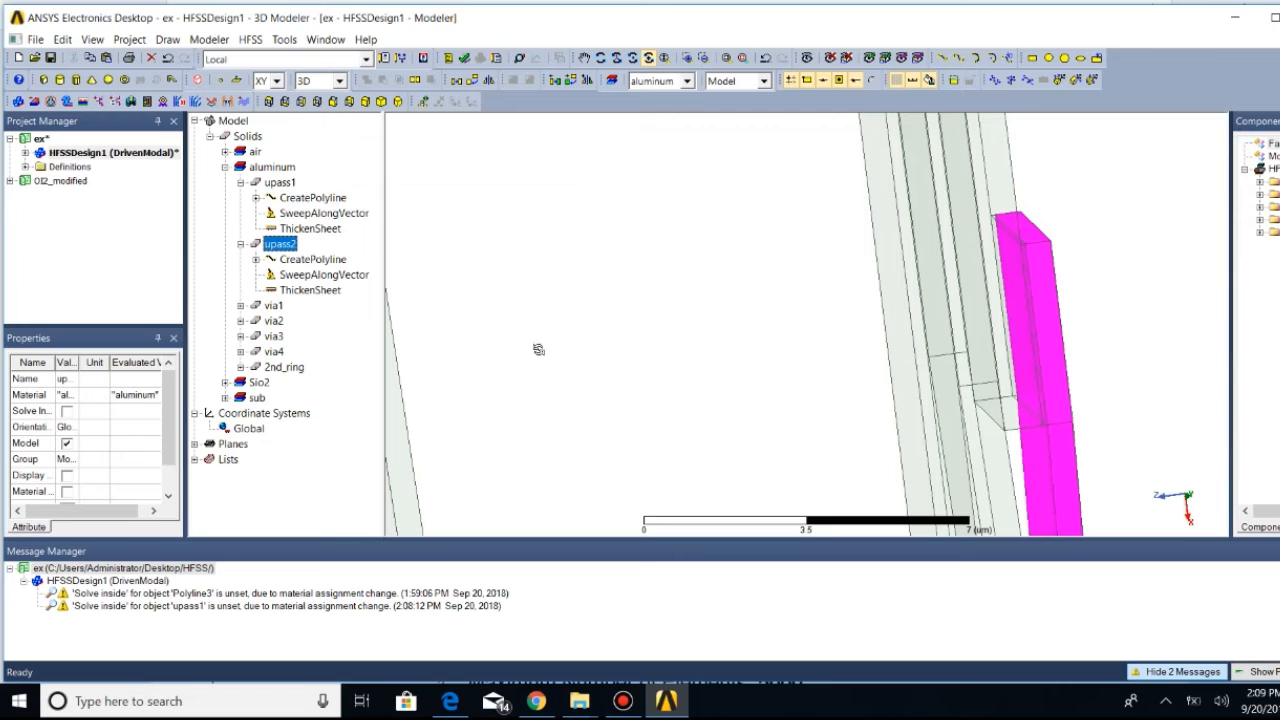
{"action": "left_click", "coordinate": [240, 244]}
{"action": "left_click", "coordinate": [240, 182]}
Set the default material for new objects to pec from the material library
{"action": "left_click", "coordinate": [735, 60]}
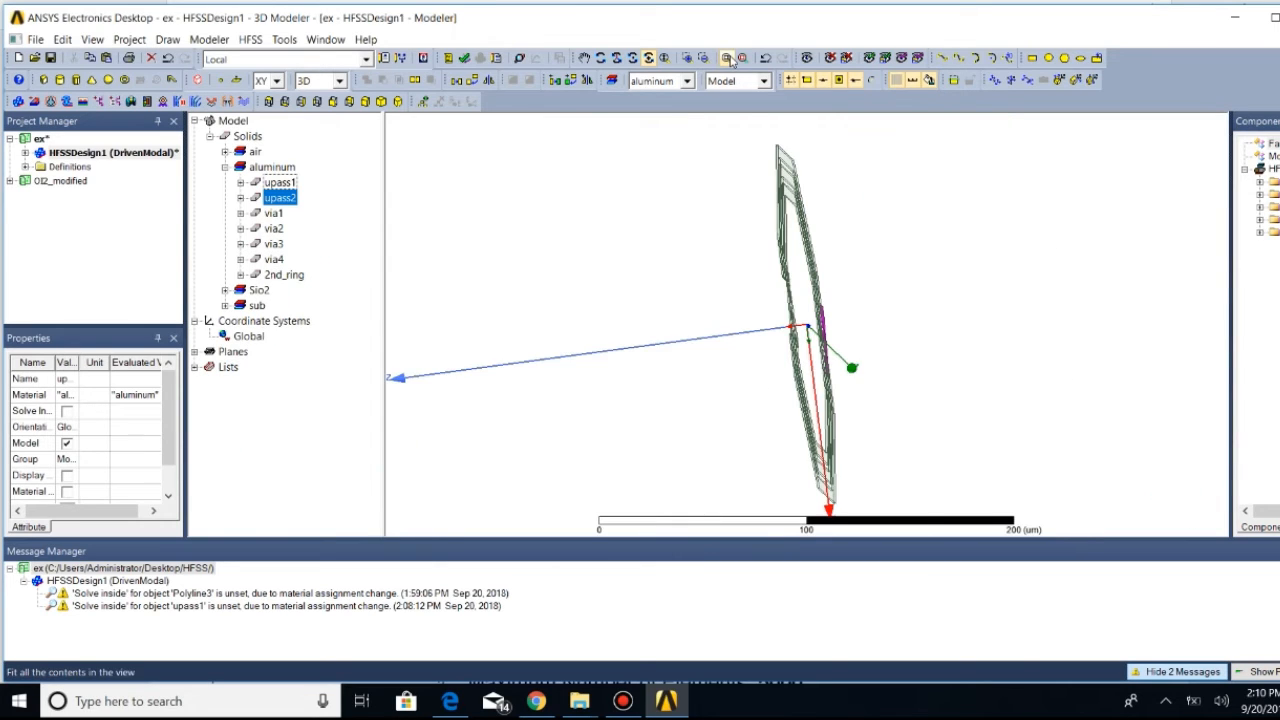
{"action": "left_click", "coordinate": [268, 102]}
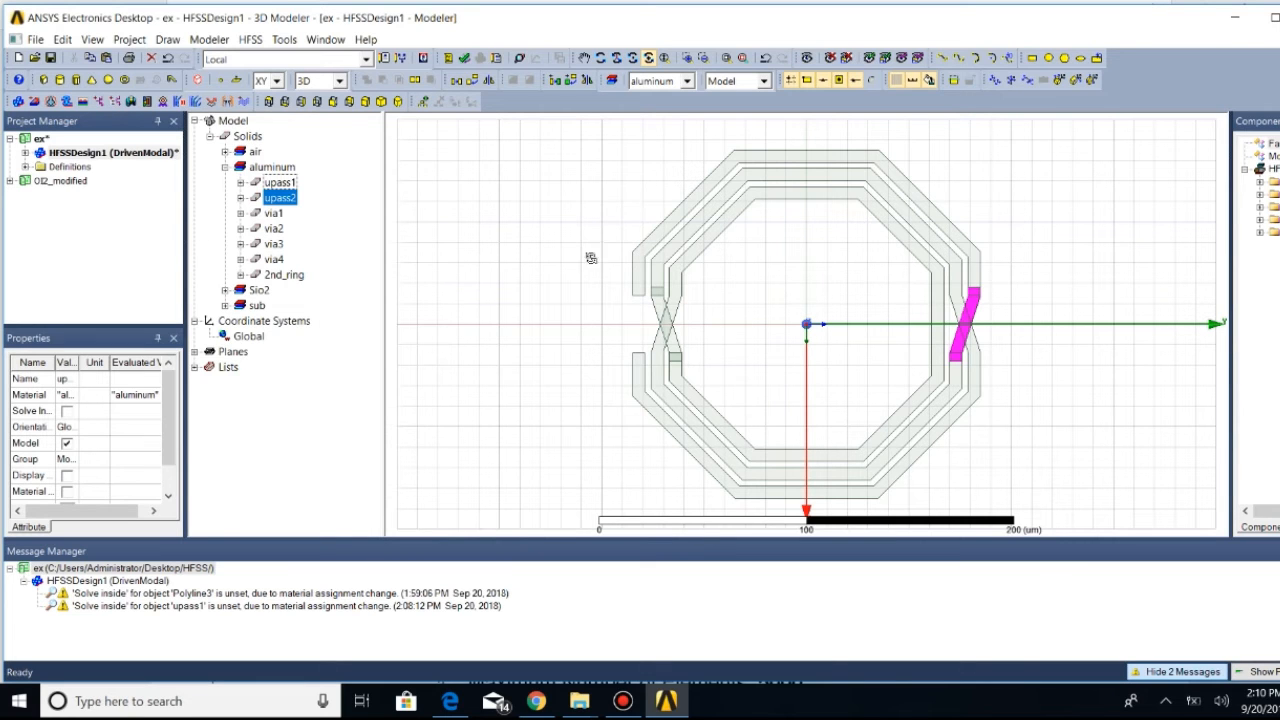
{"action": "left_click", "coordinate": [688, 81]}
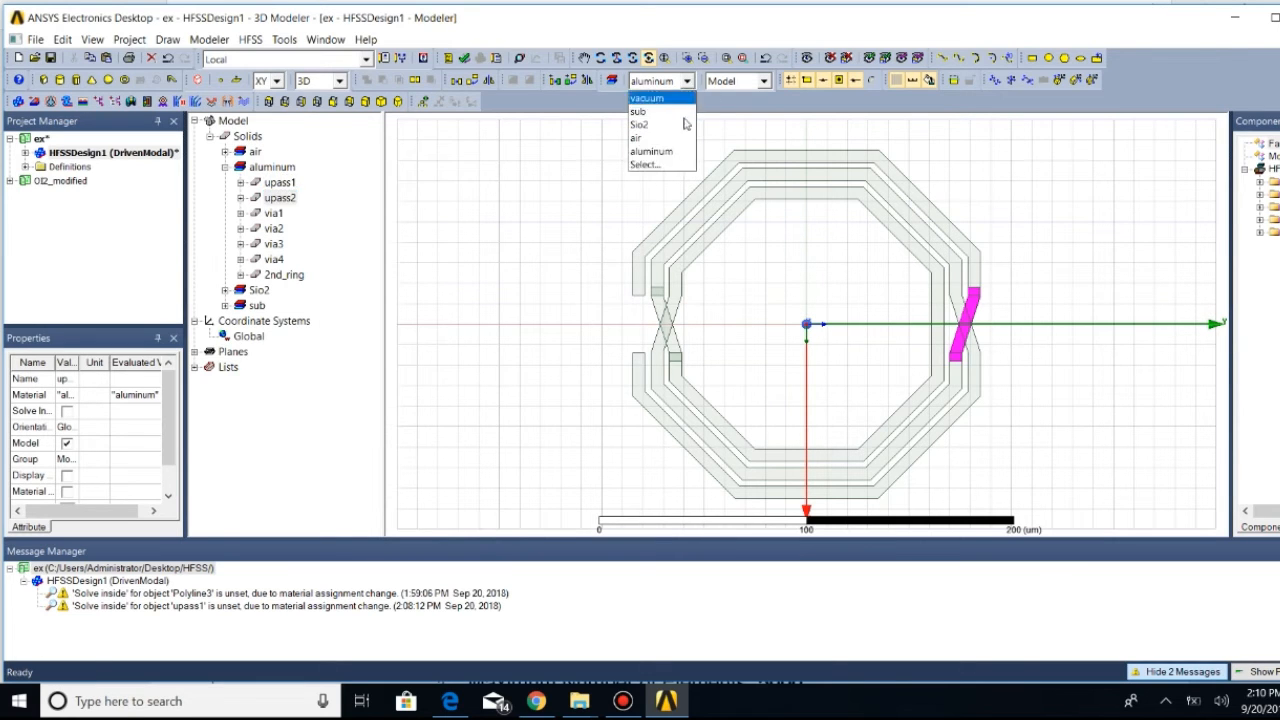
{"action": "left_click", "coordinate": [677, 165]}
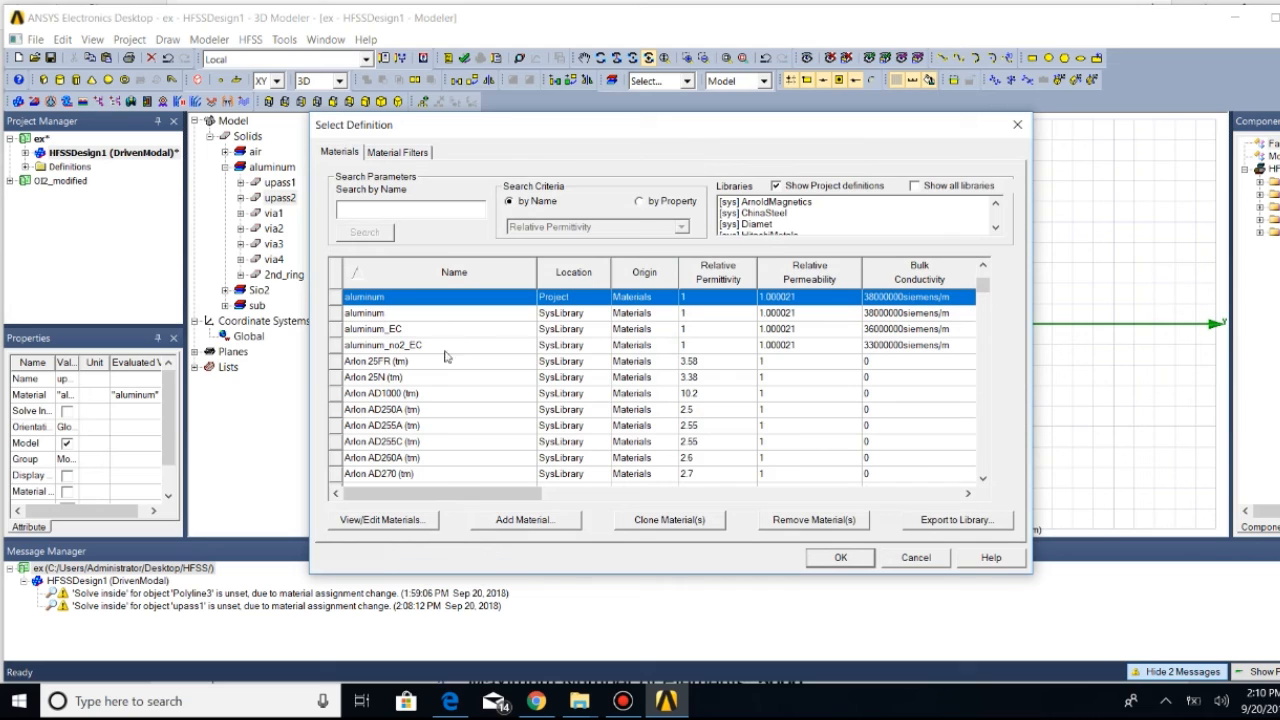
{"action": "type", "text": "pec"}
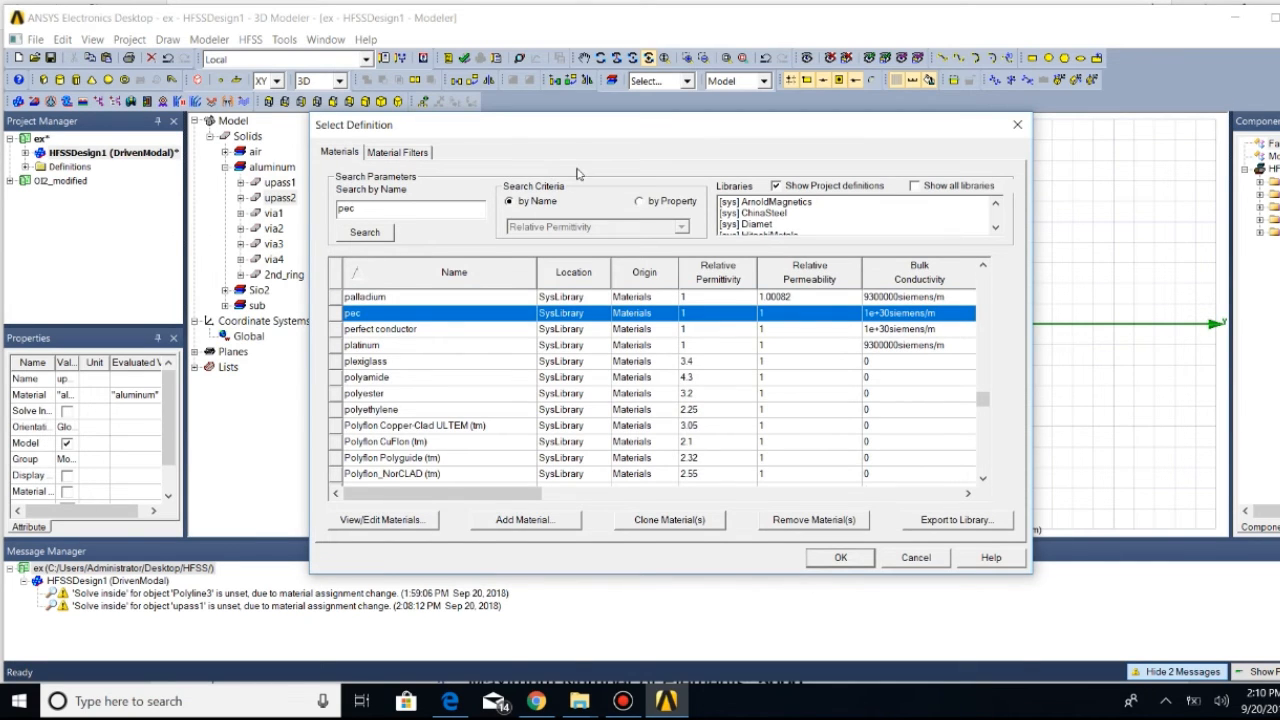
{"action": "left_click", "coordinate": [840, 559]}
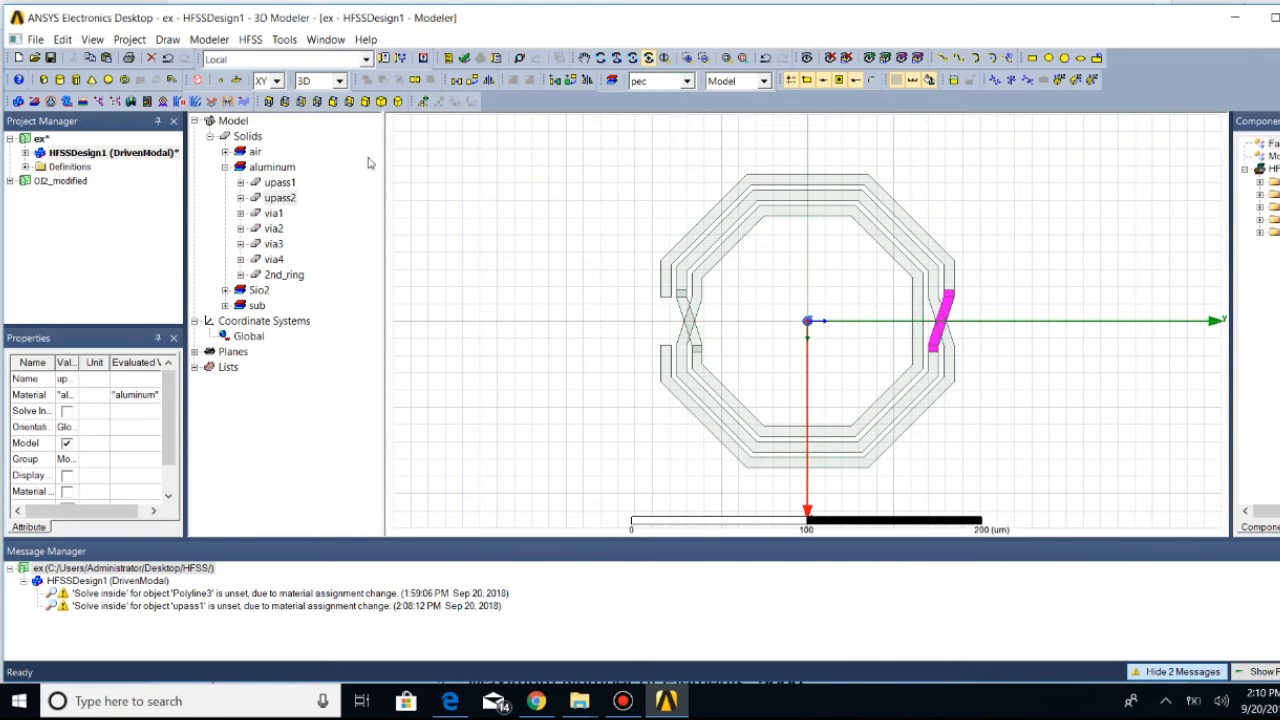
Draw a box about 50 by 40 um beside the coil and set its position to -150,-150,0 um
{"action": "left_click", "coordinate": [167, 39]}
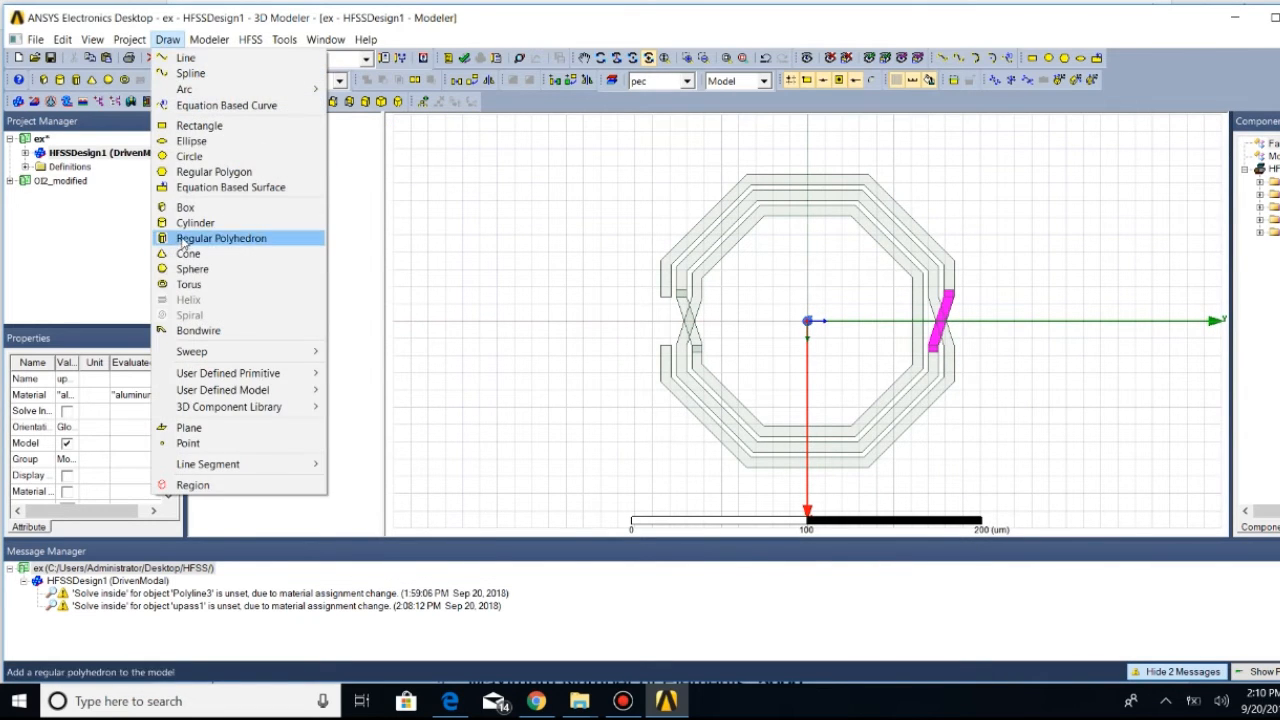
{"action": "left_click", "coordinate": [186, 207]}
{"action": "left_click", "coordinate": [495, 220]}
{"action": "left_click", "coordinate": [562, 303]}
{"action": "left_click", "coordinate": [569, 277]}
{"action": "left_click", "coordinate": [716, 256]}
{"action": "key", "text": "BackSpace"}
{"action": "type", "text": "-150,-150,0"}
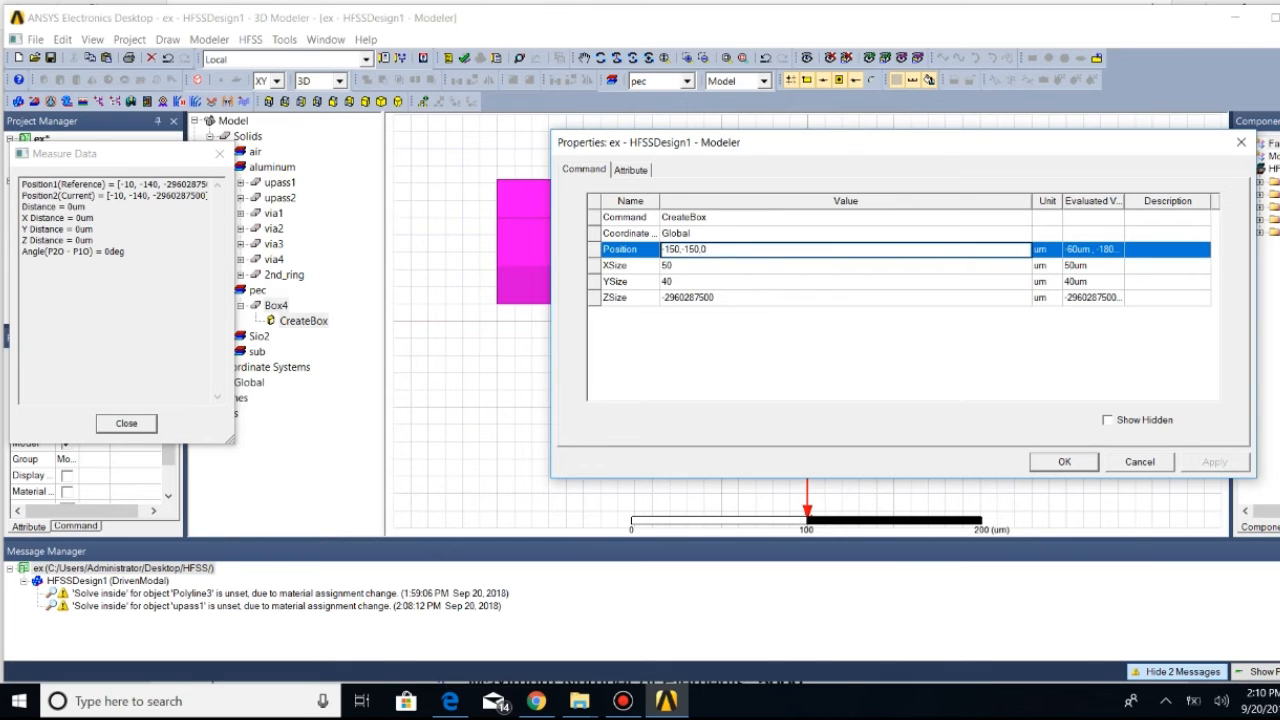
{"action": "key", "text": "Tab"}
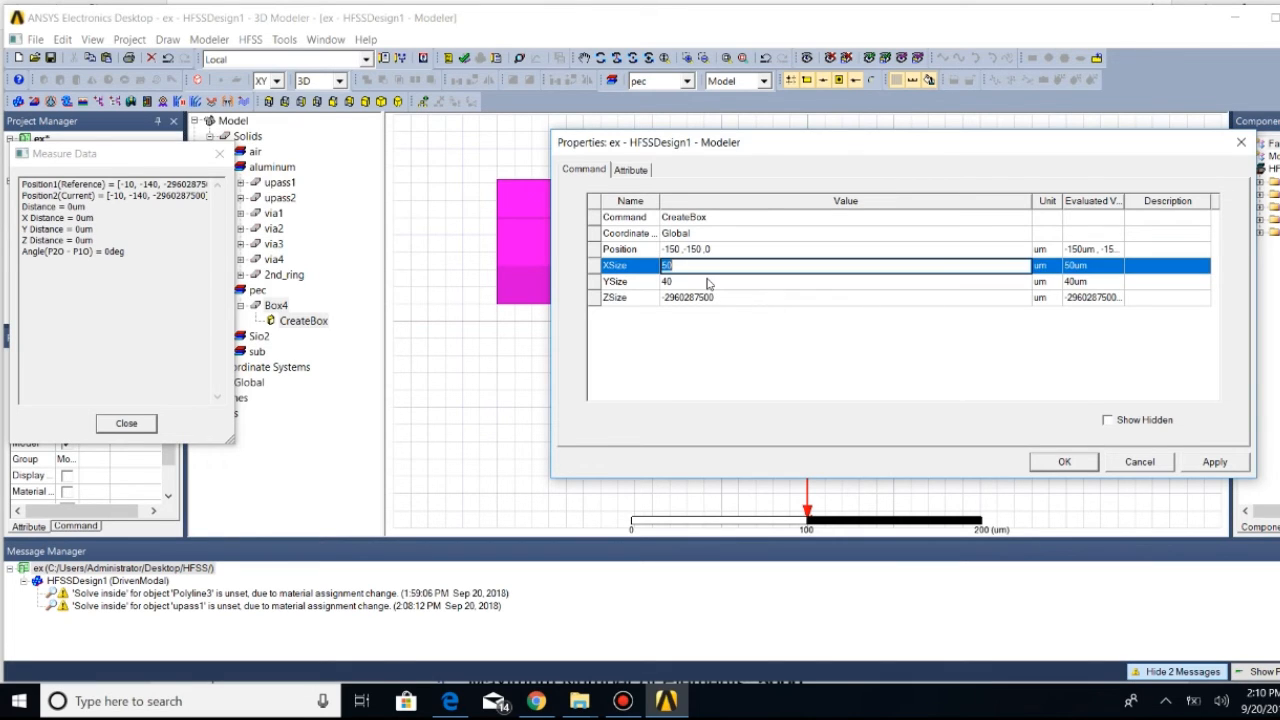
Set the box's X and Y sizes to 300 um and its Z size to 0.85 um
{"action": "key", "text": "BackSpace"}
{"action": "type", "text": "300"}
{"action": "key", "text": "Tab"}
{"action": "key", "text": "BackSpace"}
{"action": "type", "text": "300"}
{"action": "key", "text": "Tab"}
{"action": "key", "text": "BackSpace"}
{"action": "type", "text": "0.85"}
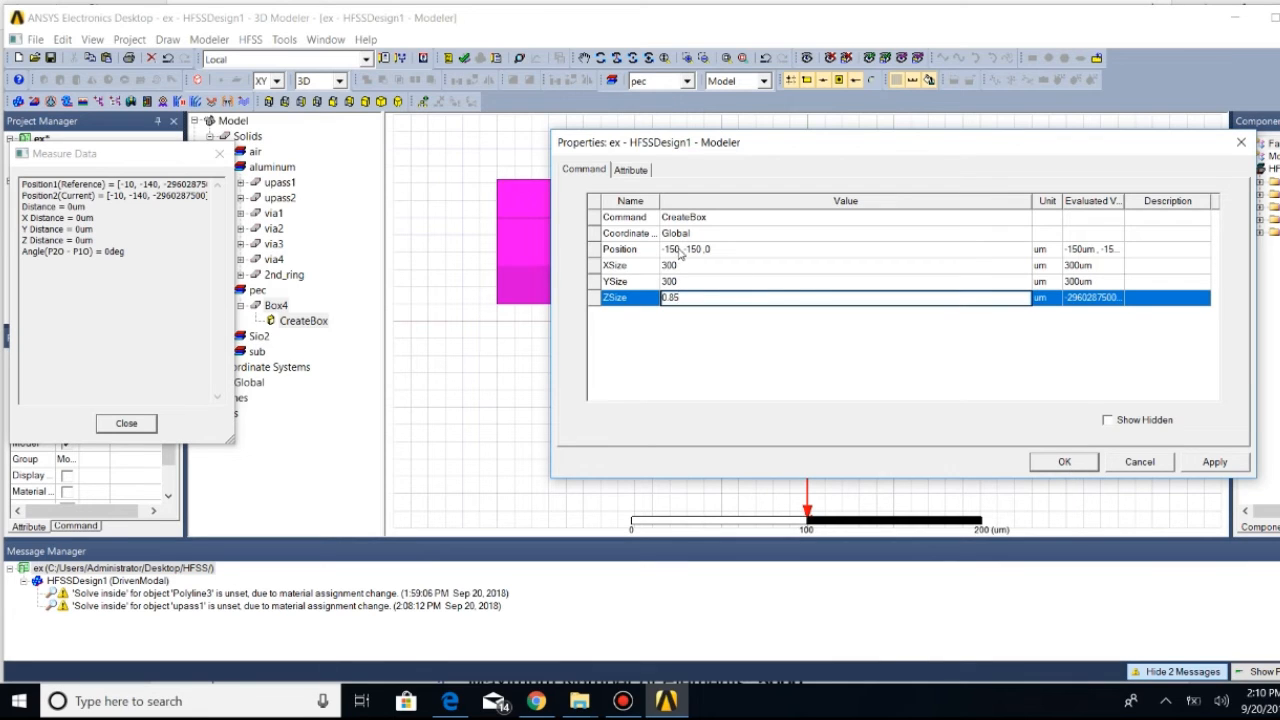
Change the box's position to -140,-140,0 um
{"action": "left_click", "coordinate": [680, 253]}
{"action": "left_click", "coordinate": [676, 250]}
{"action": "key", "text": "BackSpace"}
{"action": "type", "text": "4"}
{"action": "key", "text": "BackSpace"}
{"action": "type", "text": "4"}
{"action": "key", "text": "Return"}
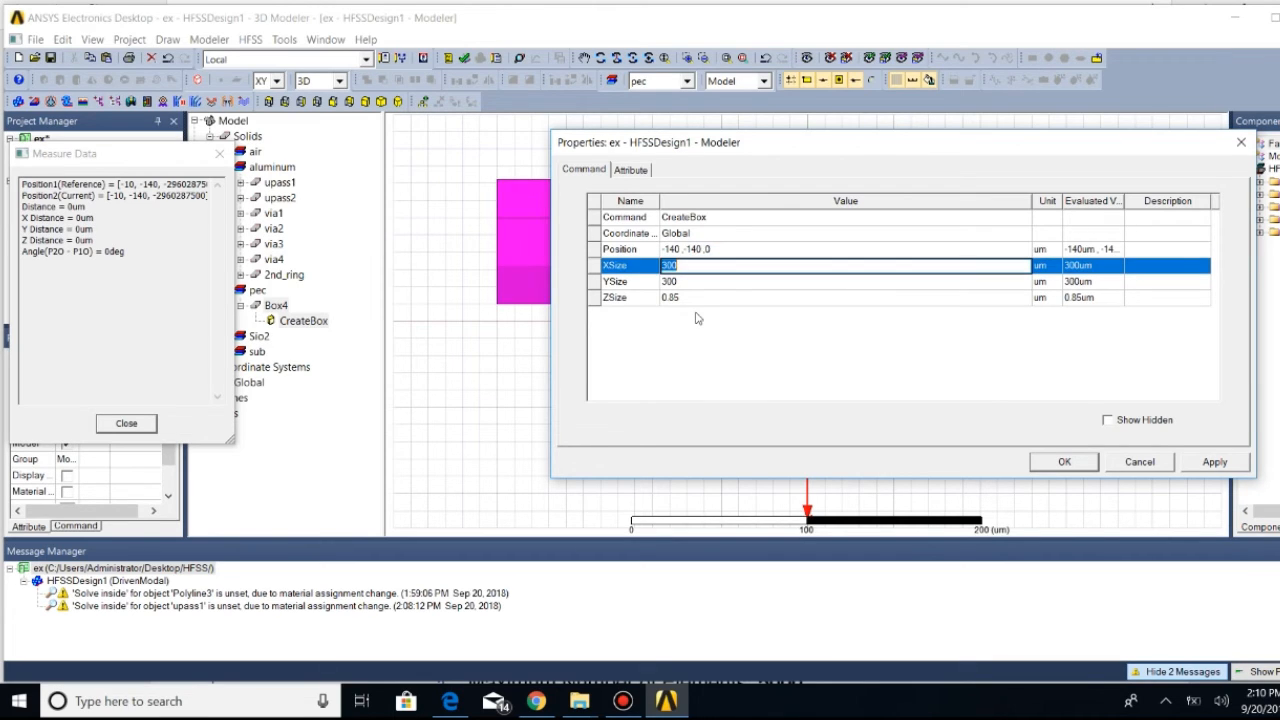
Change the box's X and Y sizes to 280 um and accept its properties
{"action": "type", "text": "280"}
{"action": "key", "text": "Return"}
{"action": "key", "text": "BackSpace"}
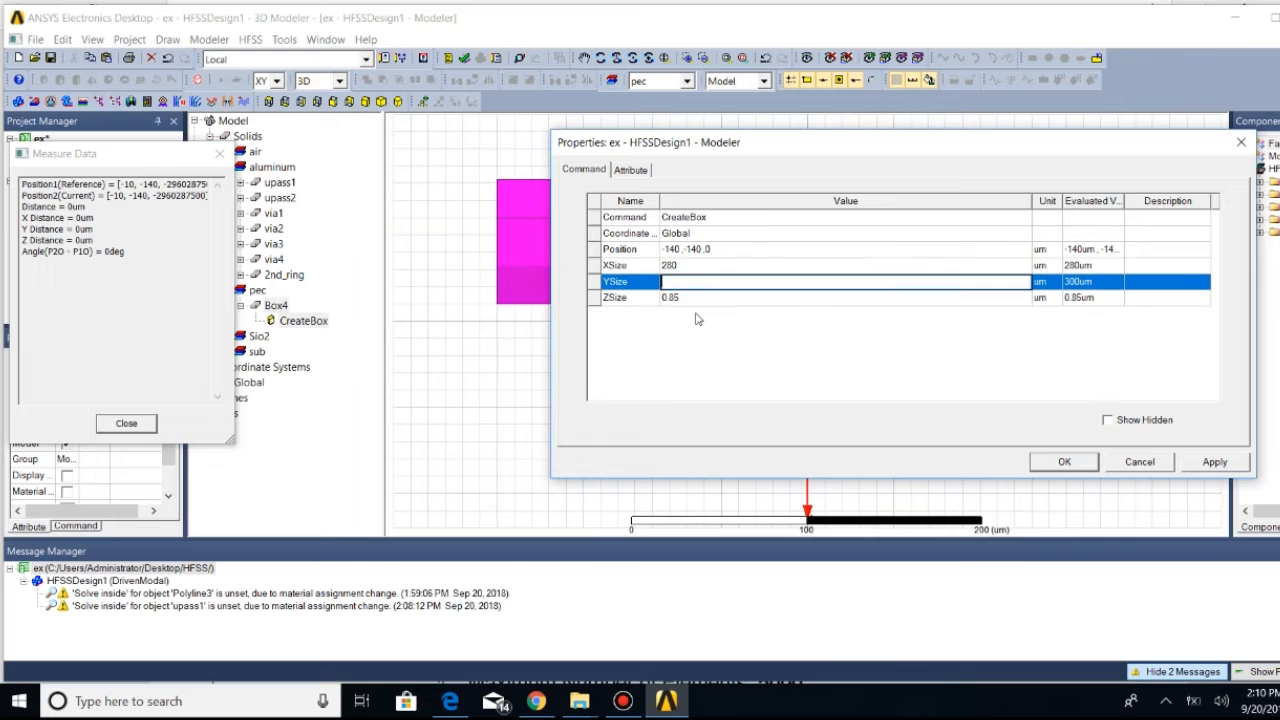
{"action": "type", "text": "280"}
{"action": "left_click", "coordinate": [1060, 465]}
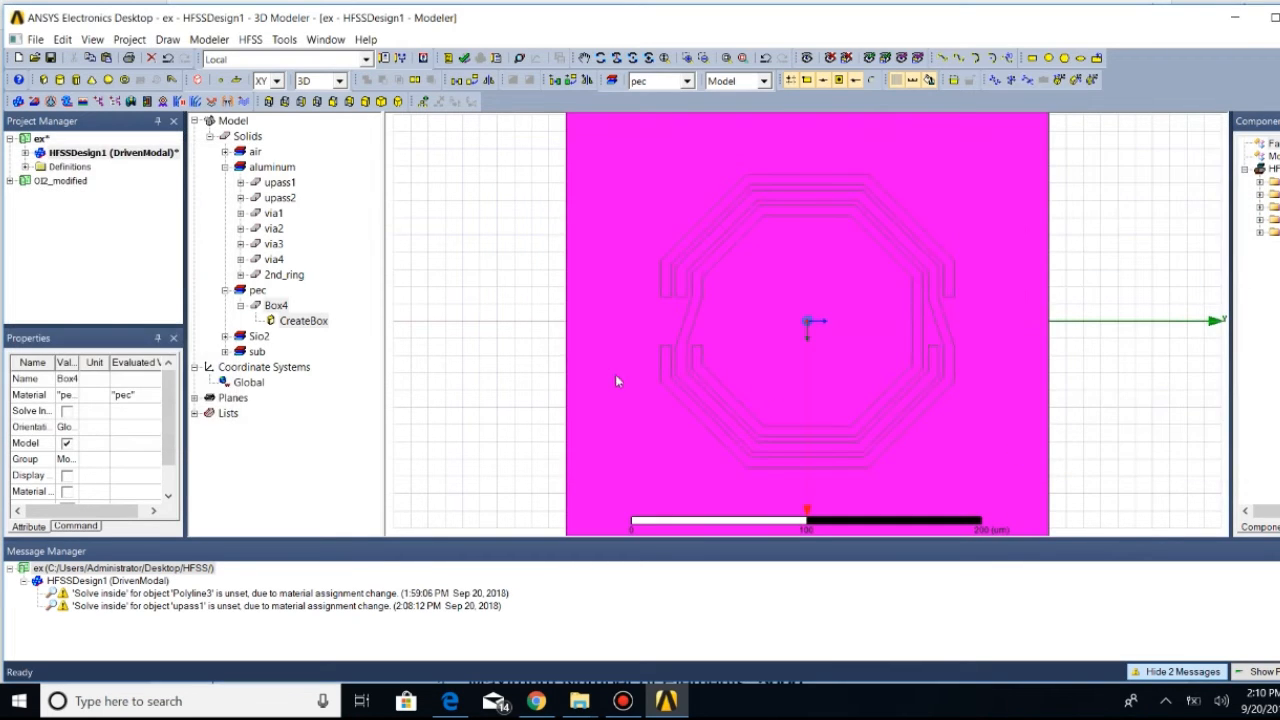
Draw a second pec box about 80 by 40 um beside the first and set its position to -134,-134,0 um
{"action": "scroll", "coordinate": [628, 382], "scroll_direction": "down", "scroll_amount": 2}
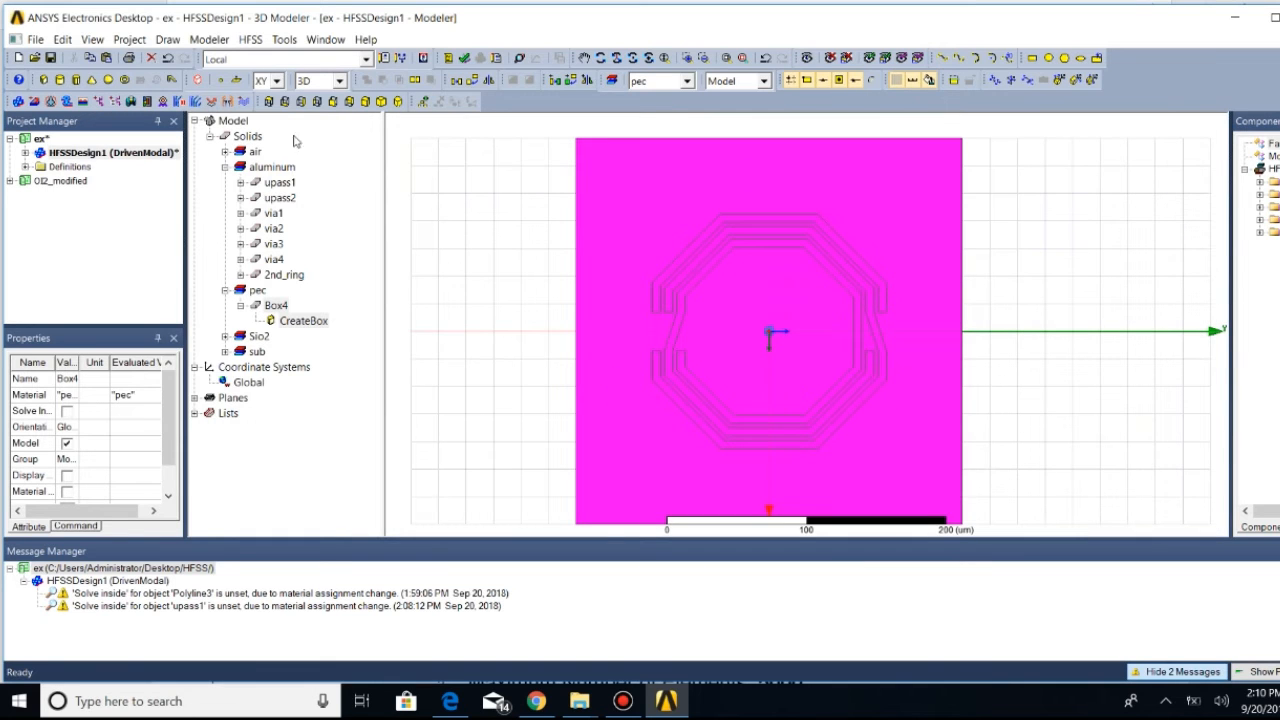
{"action": "left_click", "coordinate": [167, 39]}
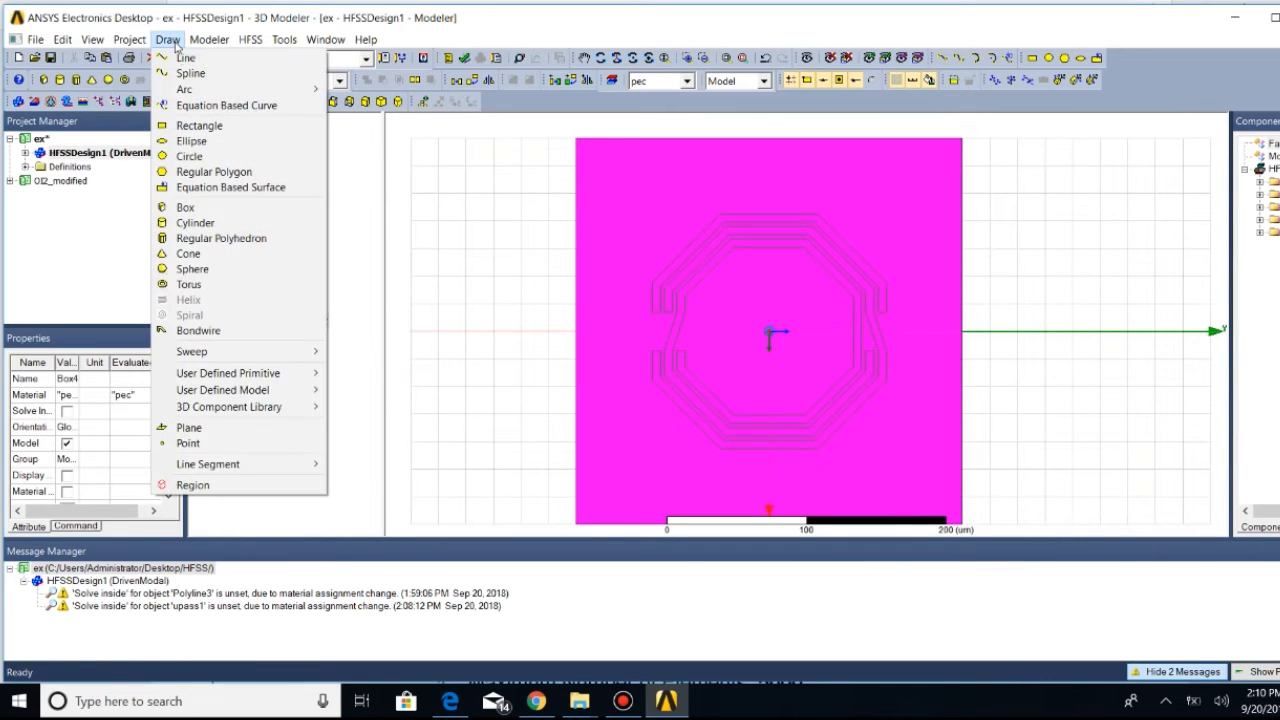
{"action": "left_click", "coordinate": [185, 207]}
{"action": "left_click", "coordinate": [438, 193]}
{"action": "left_click", "coordinate": [506, 300]}
{"action": "left_click", "coordinate": [506, 274]}
{"action": "left_click", "coordinate": [729, 251]}
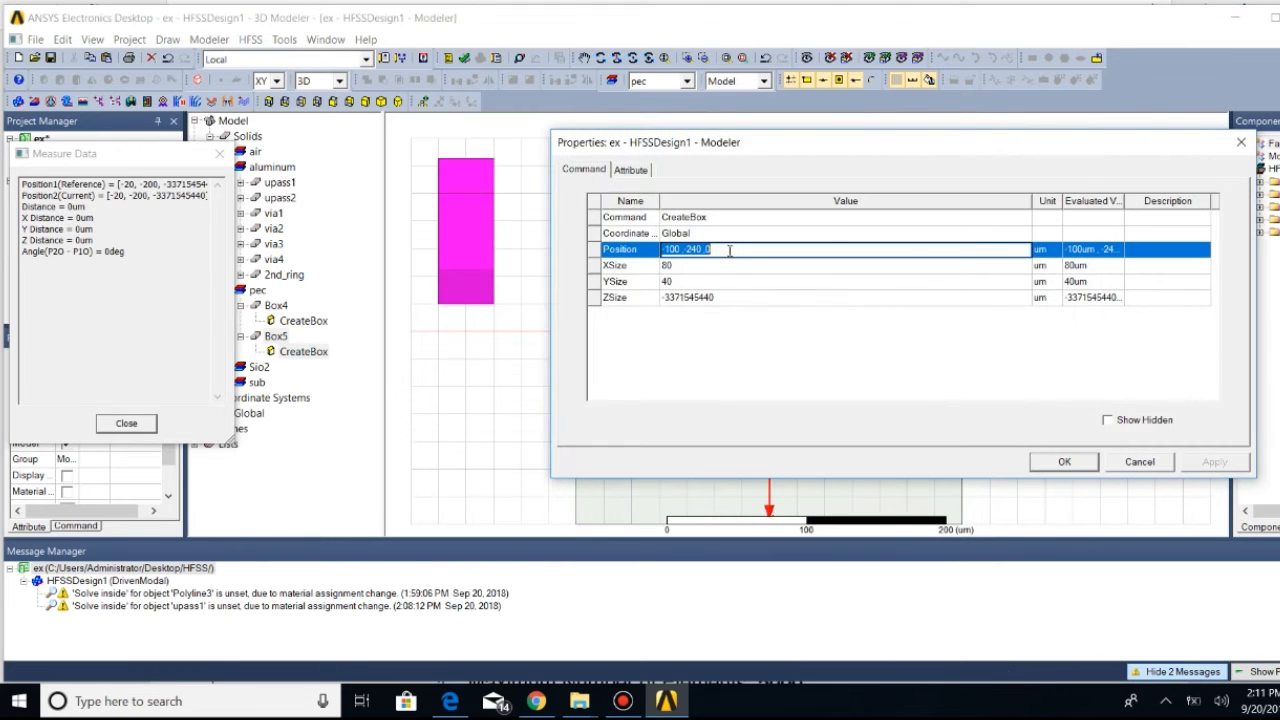
{"action": "key", "text": "BackSpace"}
{"action": "type", "text": "-135"}
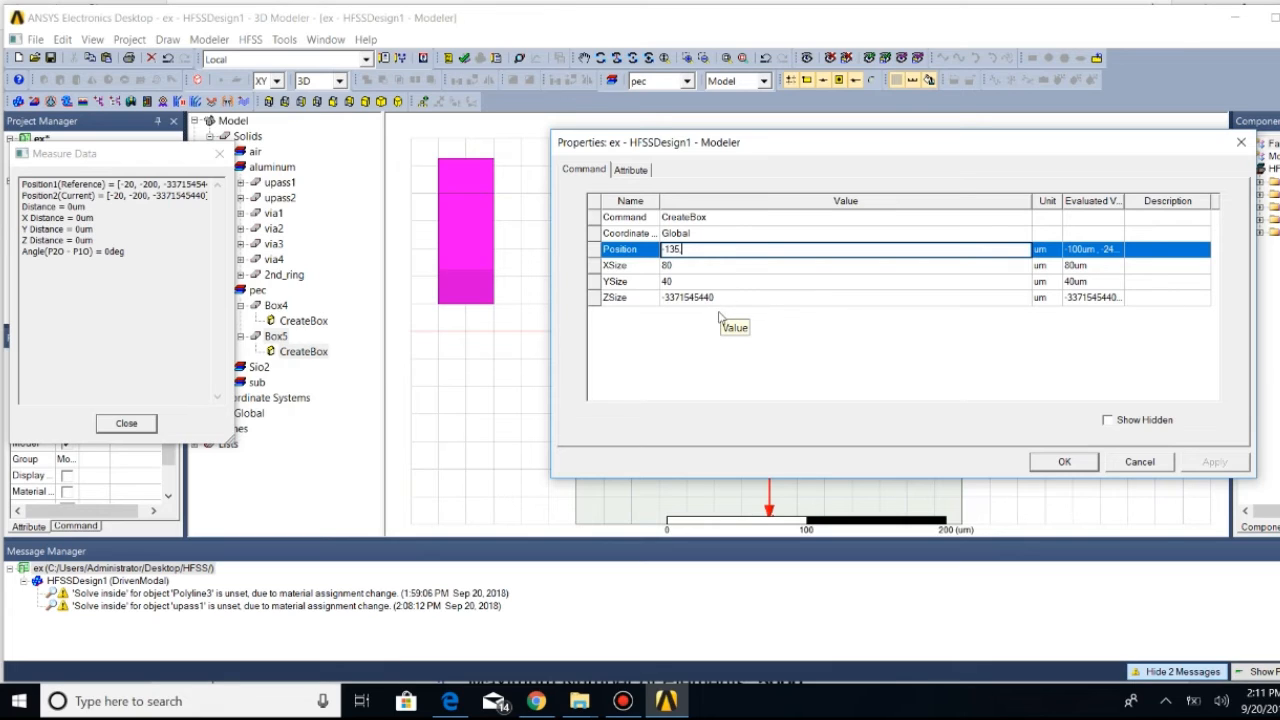
{"action": "key", "text": "BackSpace"}
{"action": "key", "text": "BackSpace"}
{"action": "type", "text": "4,-134,0"}
{"action": "key", "text": "Tab"}
Set the second box's position to -134,-134,0 um, its X and Y sizes to 268 um and its Z size to 0.85 um
{"action": "key", "text": "BackSpace"}
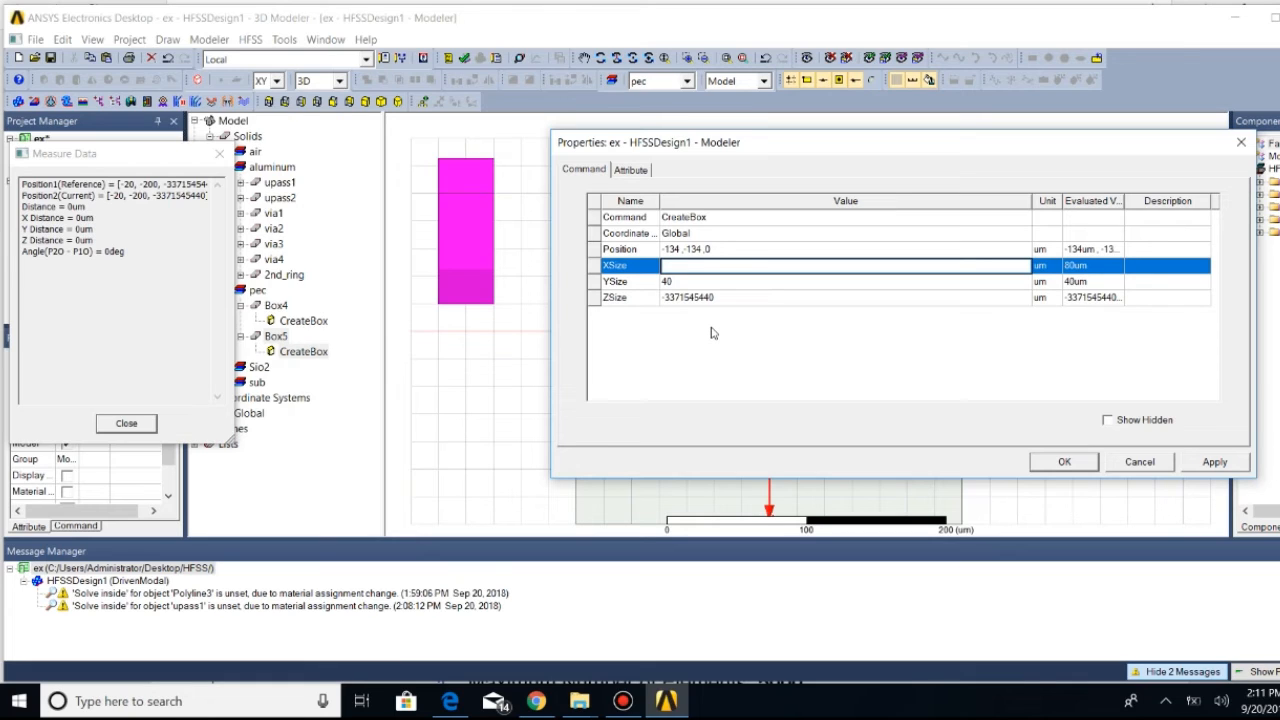
{"action": "type", "text": "8"}
{"action": "key", "text": "Tab"}
{"action": "type", "text": "268"}
{"action": "key", "text": "Tab"}
{"action": "key", "text": "BackSpace"}
{"action": "type", "text": "0.8"}
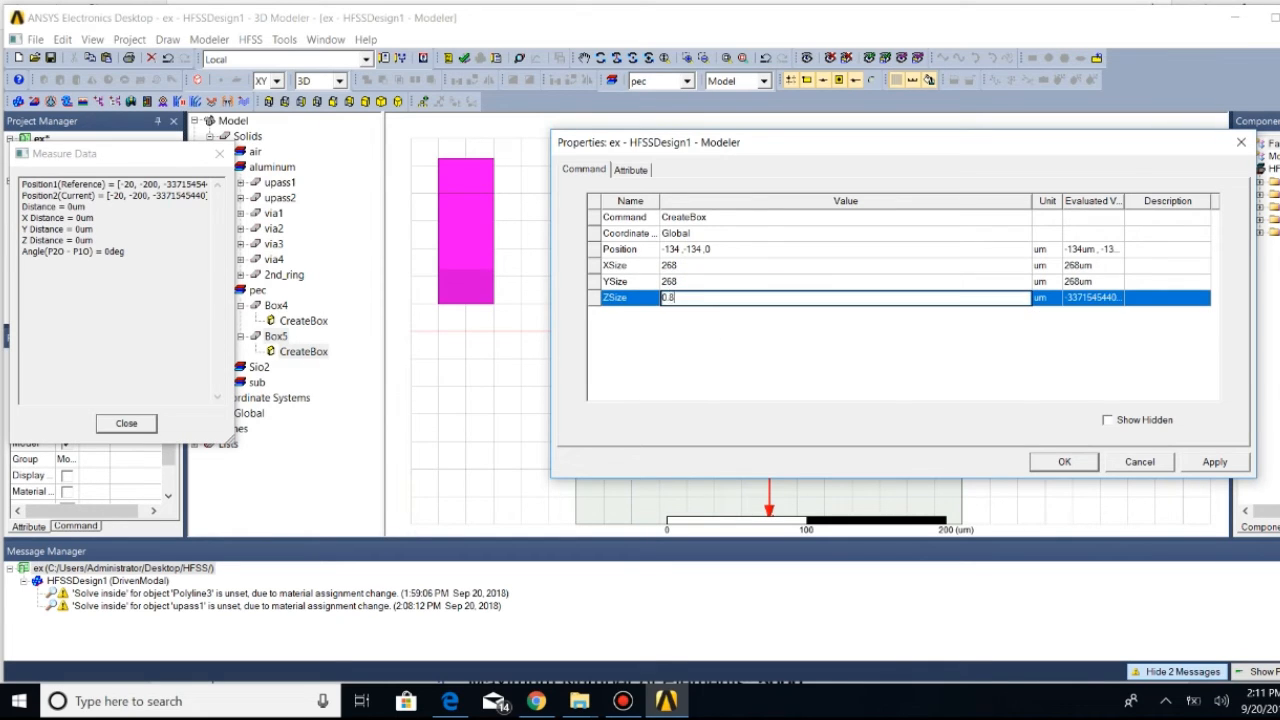
{"action": "type", "text": "5"}
{"action": "left_click", "coordinate": [1066, 463]}
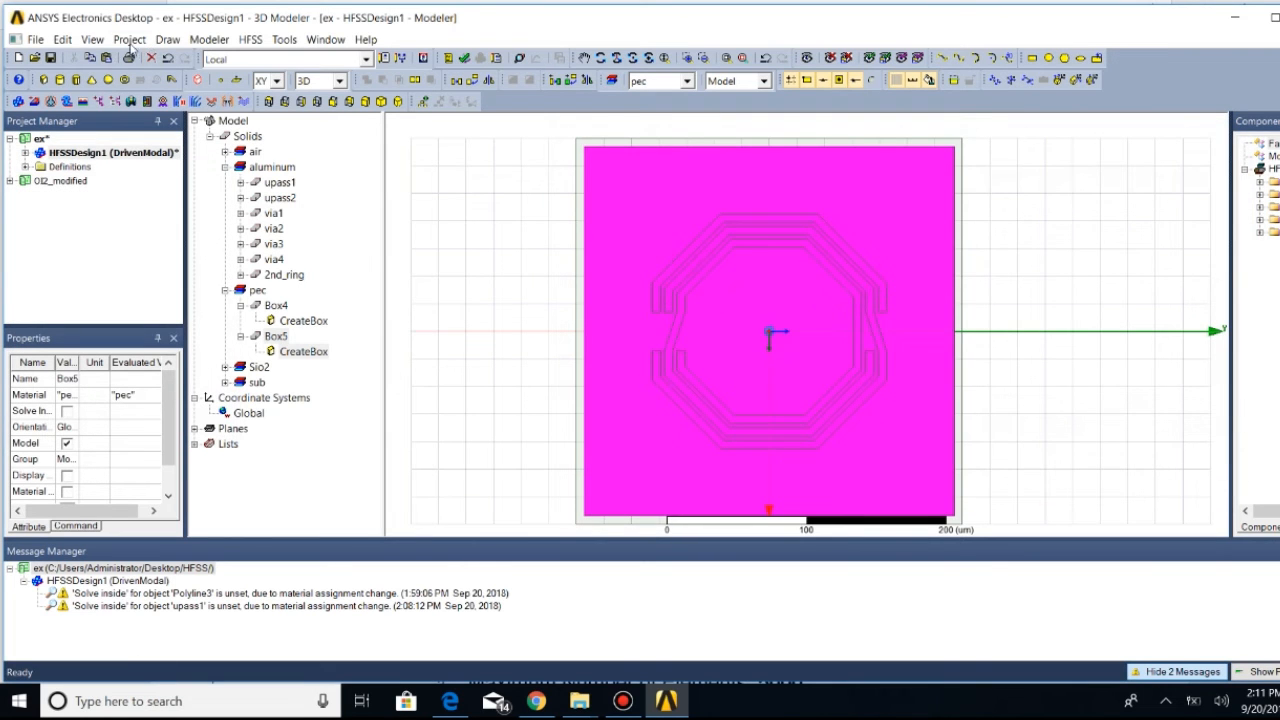
Subtract Box5 from Box4 without cloning the tool object, to form a square pec ring around the coil
{"action": "left_click", "coordinate": [65, 40]}
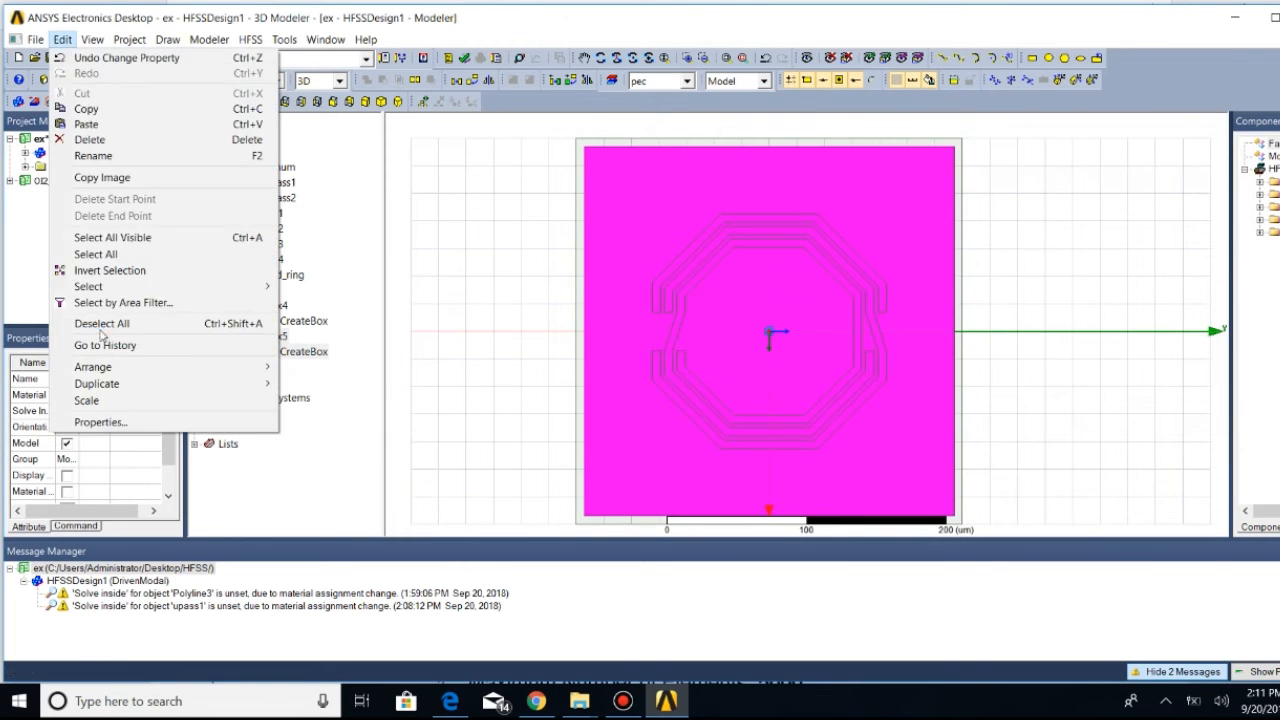
{"action": "mouse_move", "coordinate": [150, 286]}
{"action": "left_click", "coordinate": [318, 519]}
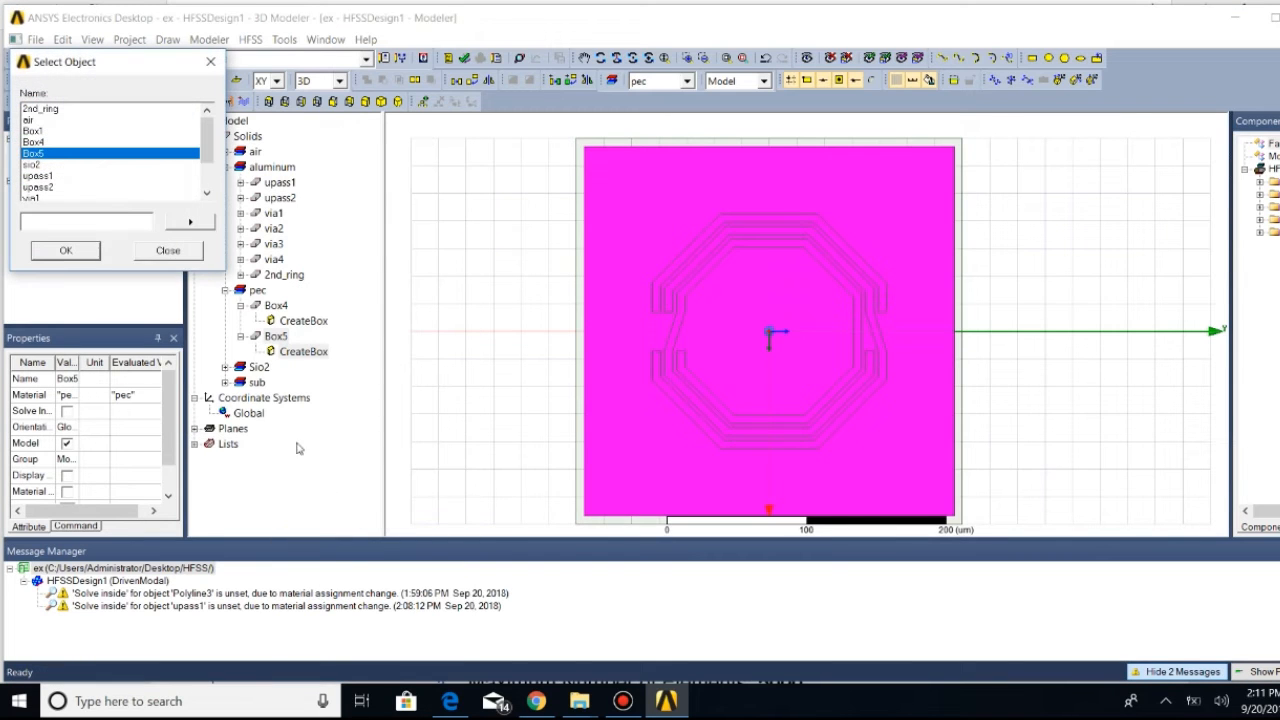
{"action": "left_click", "coordinate": [40, 142]}
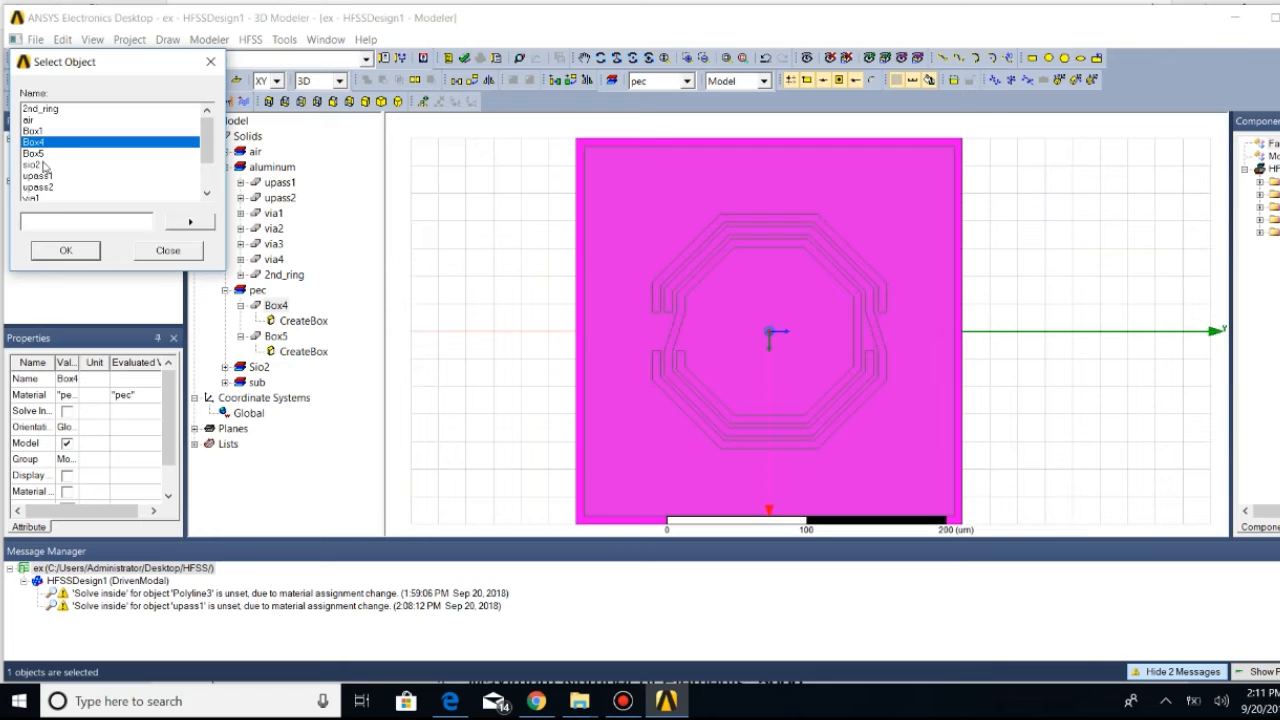
{"action": "left_click", "coordinate": [34, 153], "text": "ctrl"}
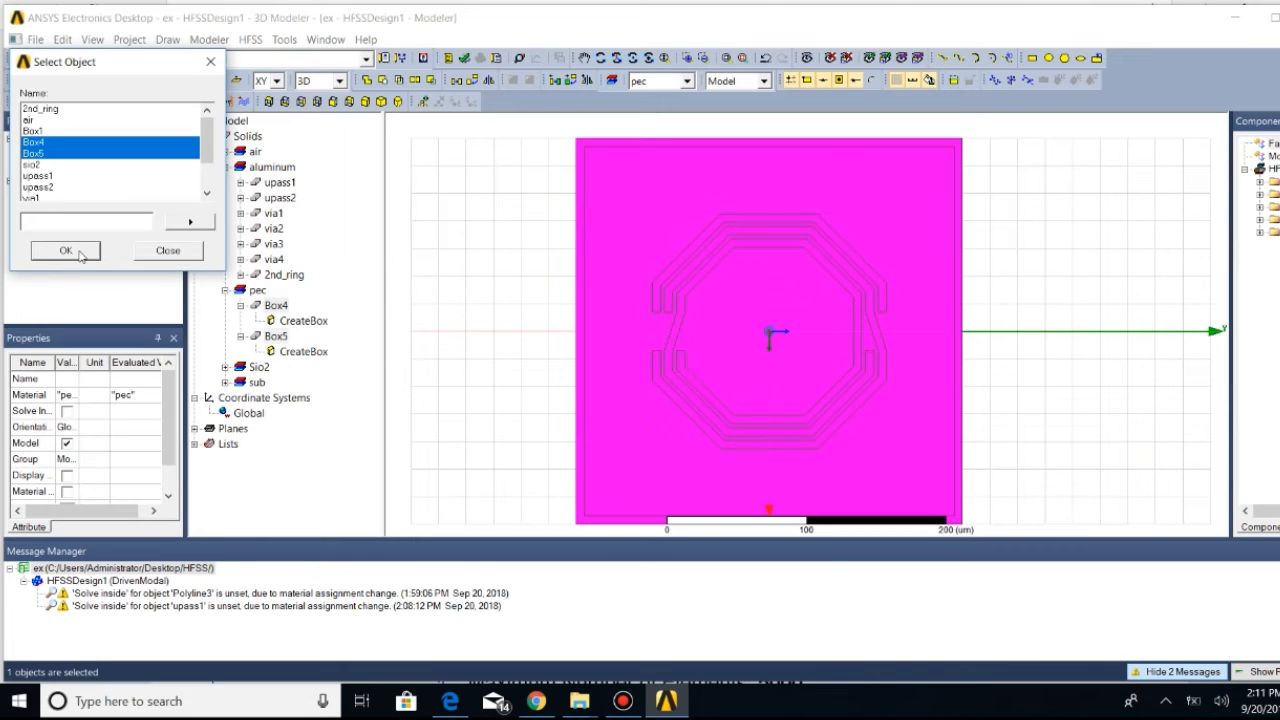
{"action": "left_click", "coordinate": [66, 251]}
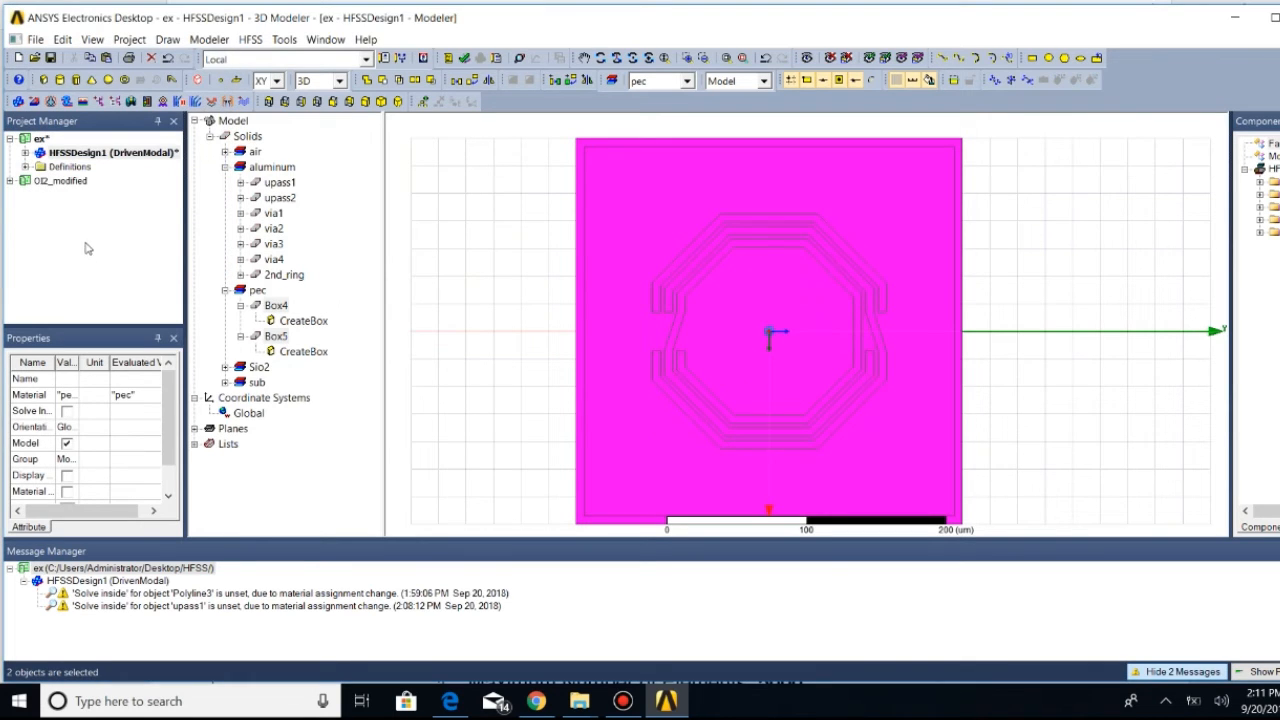
{"action": "left_click", "coordinate": [209, 39]}
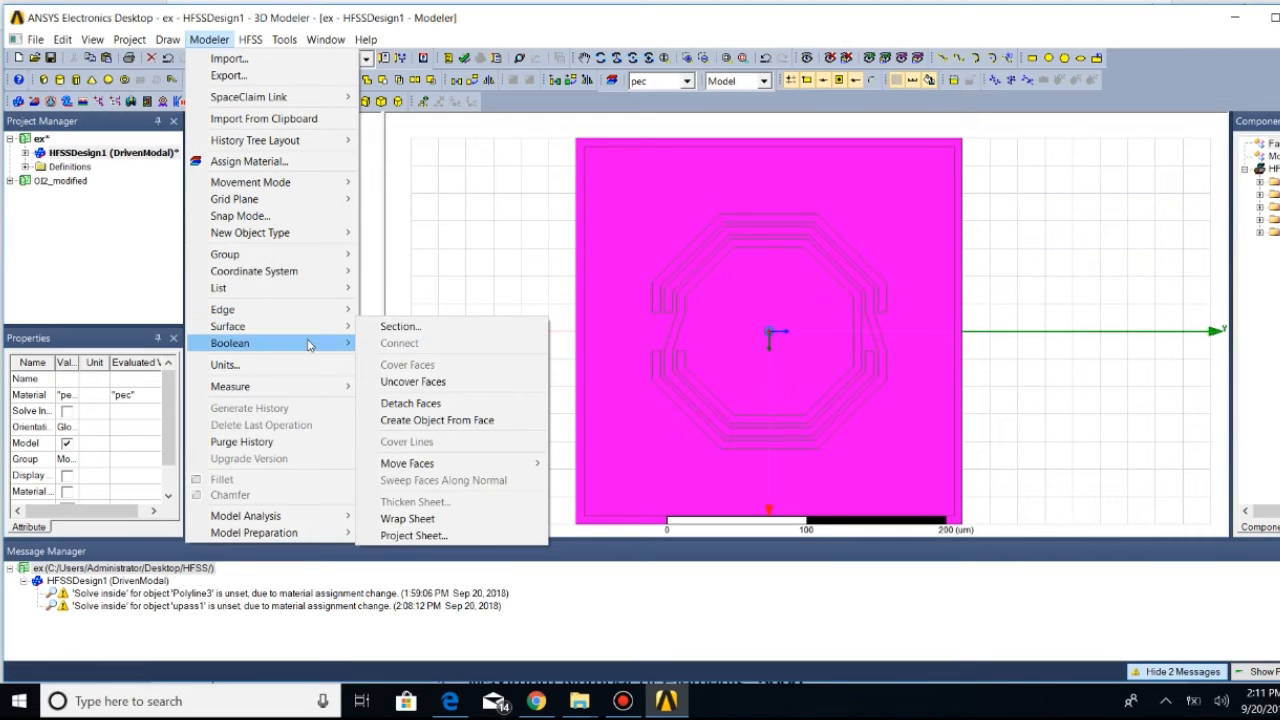
{"action": "mouse_move", "coordinate": [310, 345]}
{"action": "left_click", "coordinate": [395, 360]}
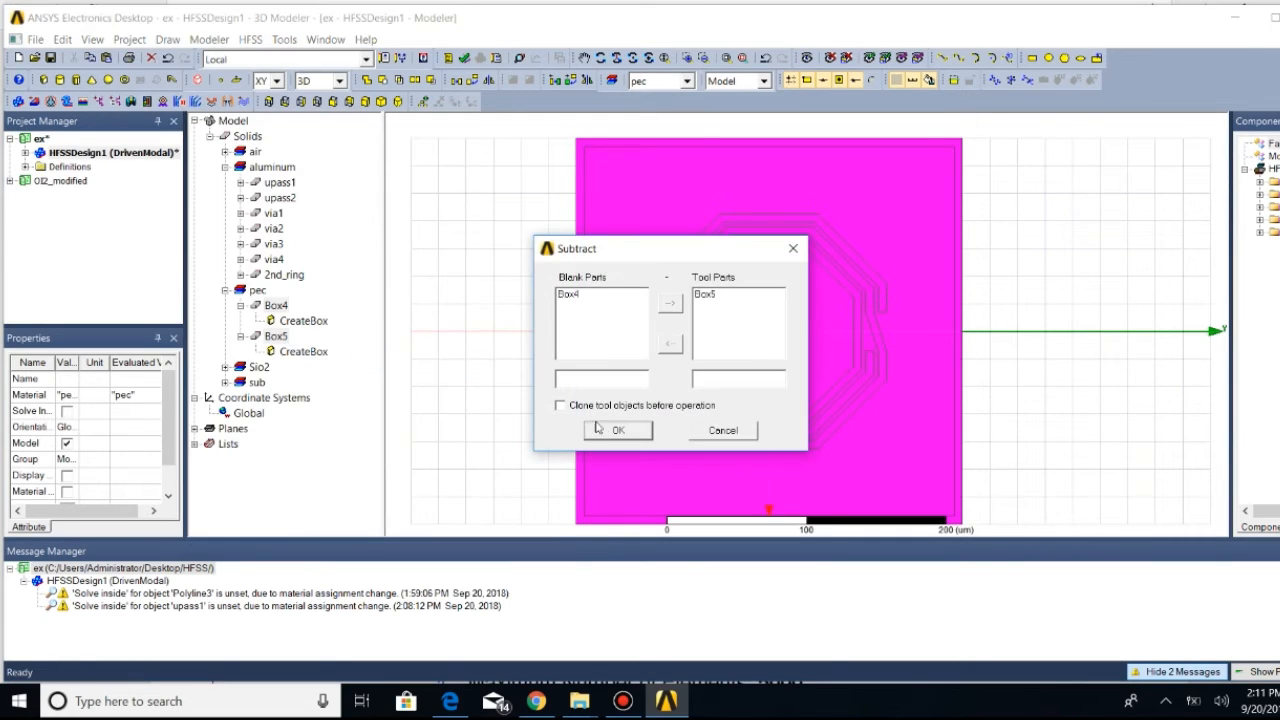
{"action": "left_click", "coordinate": [607, 434]}
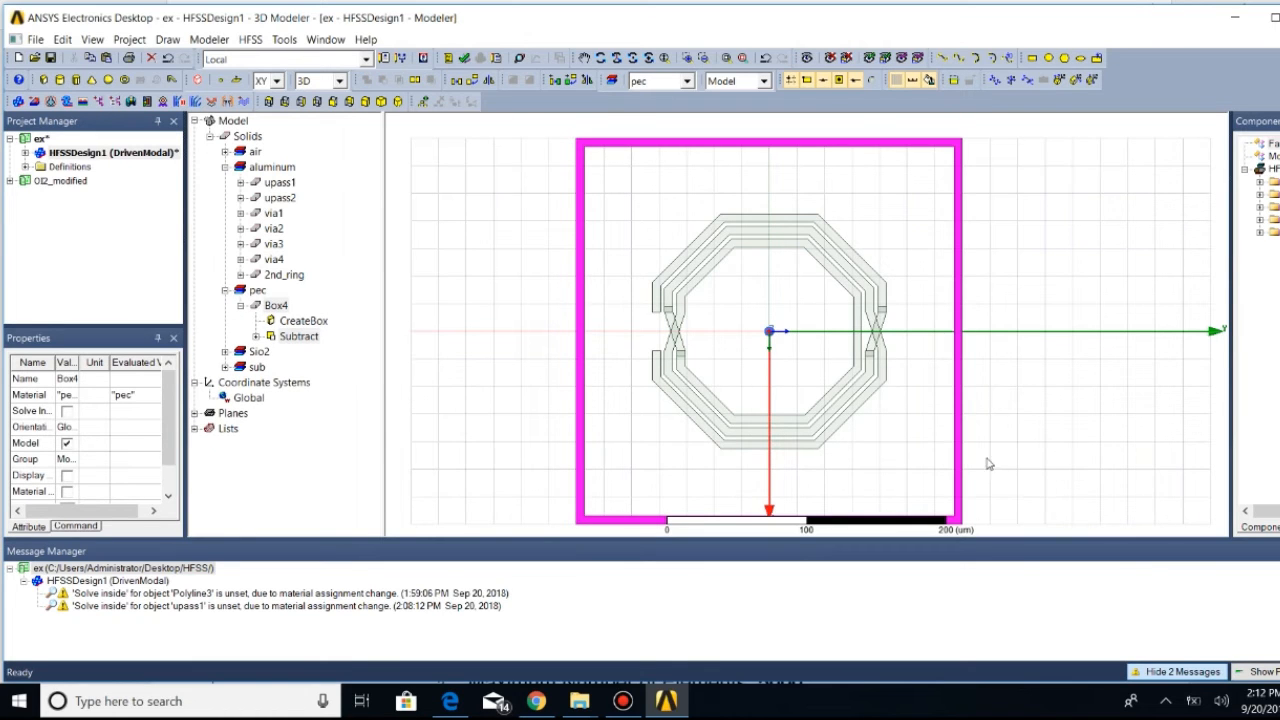
Draw a pec box about 4 by 8 um extending outward from the upper open end of the coil's outer turn
{"action": "scroll", "coordinate": [614, 318], "scroll_direction": "down", "scroll_amount": 1}
{"action": "scroll", "coordinate": [605, 315], "scroll_direction": "up", "scroll_amount": 1}
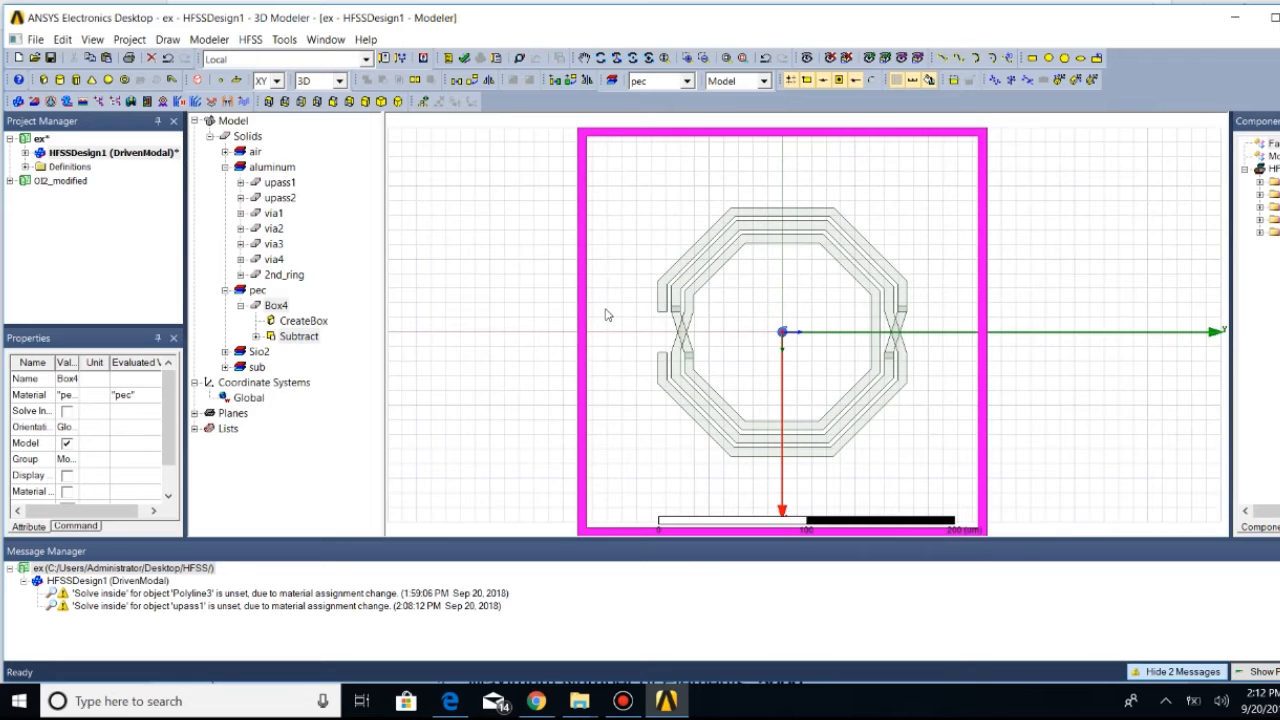
{"action": "scroll", "coordinate": [648, 325], "scroll_direction": "up", "scroll_amount": 3}
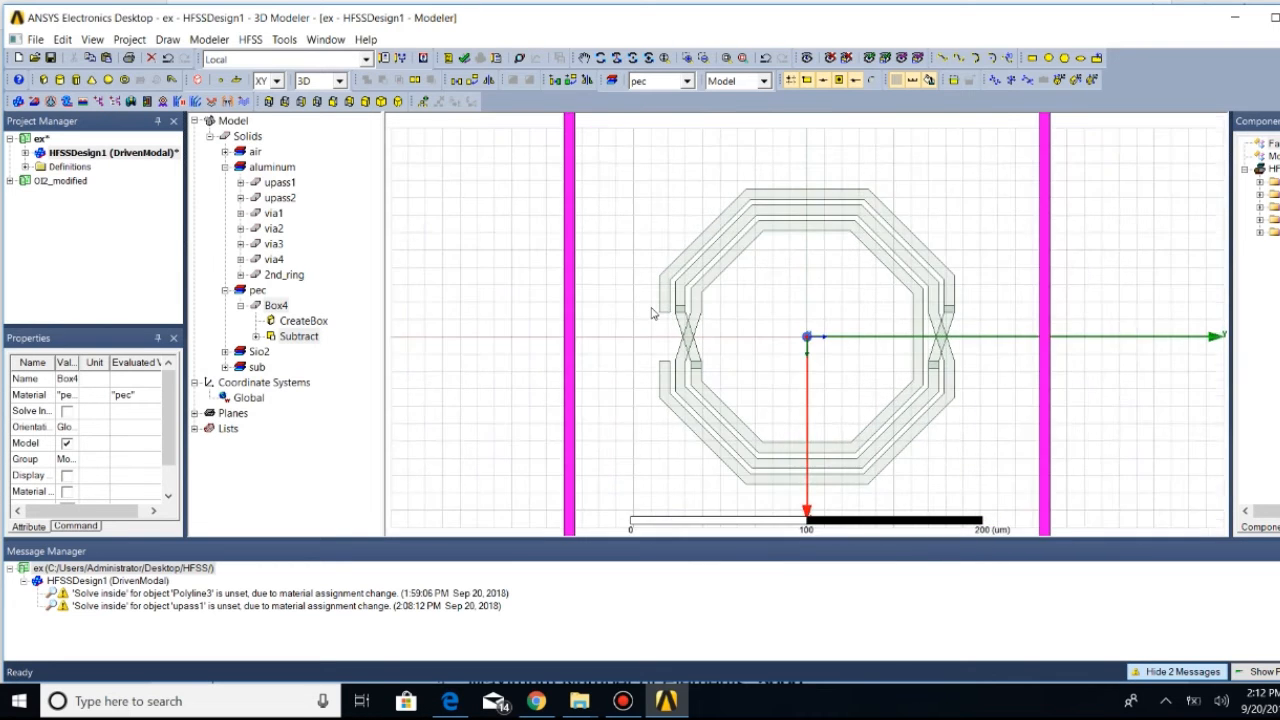
{"action": "scroll", "coordinate": [657, 311], "scroll_direction": "up", "scroll_amount": 1}
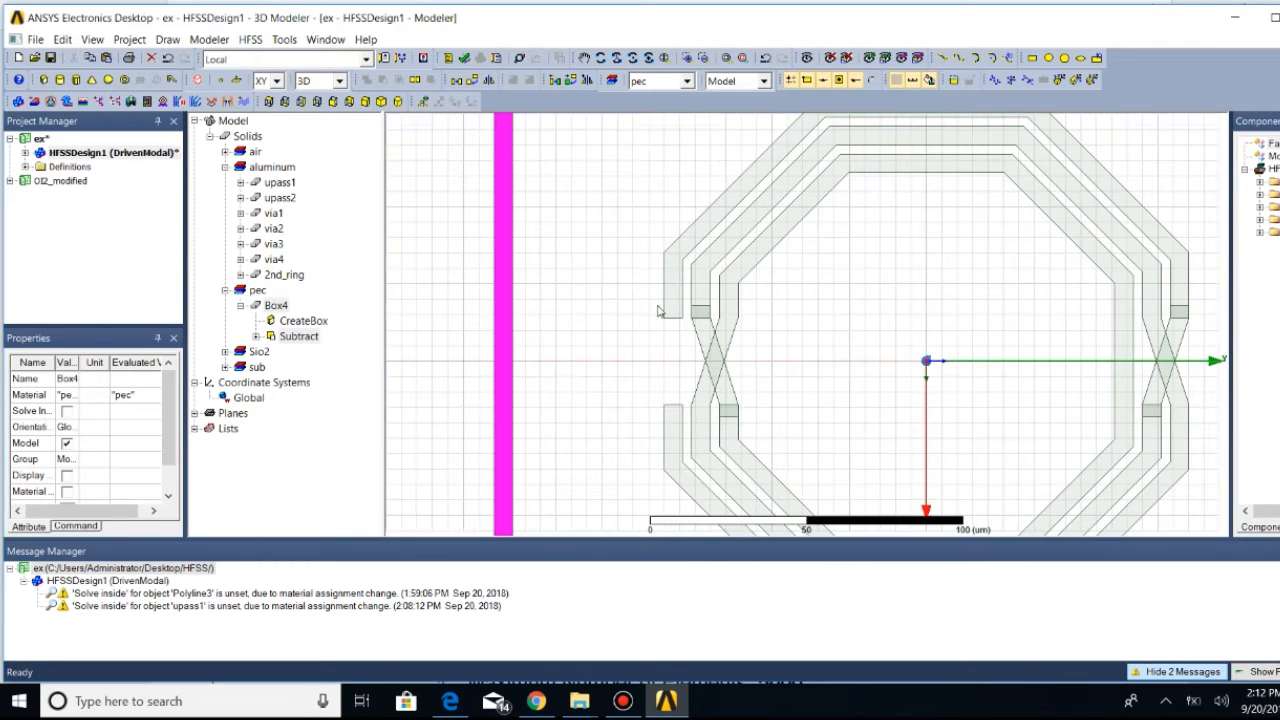
{"action": "scroll", "coordinate": [630, 315], "scroll_direction": "up", "scroll_amount": 2}
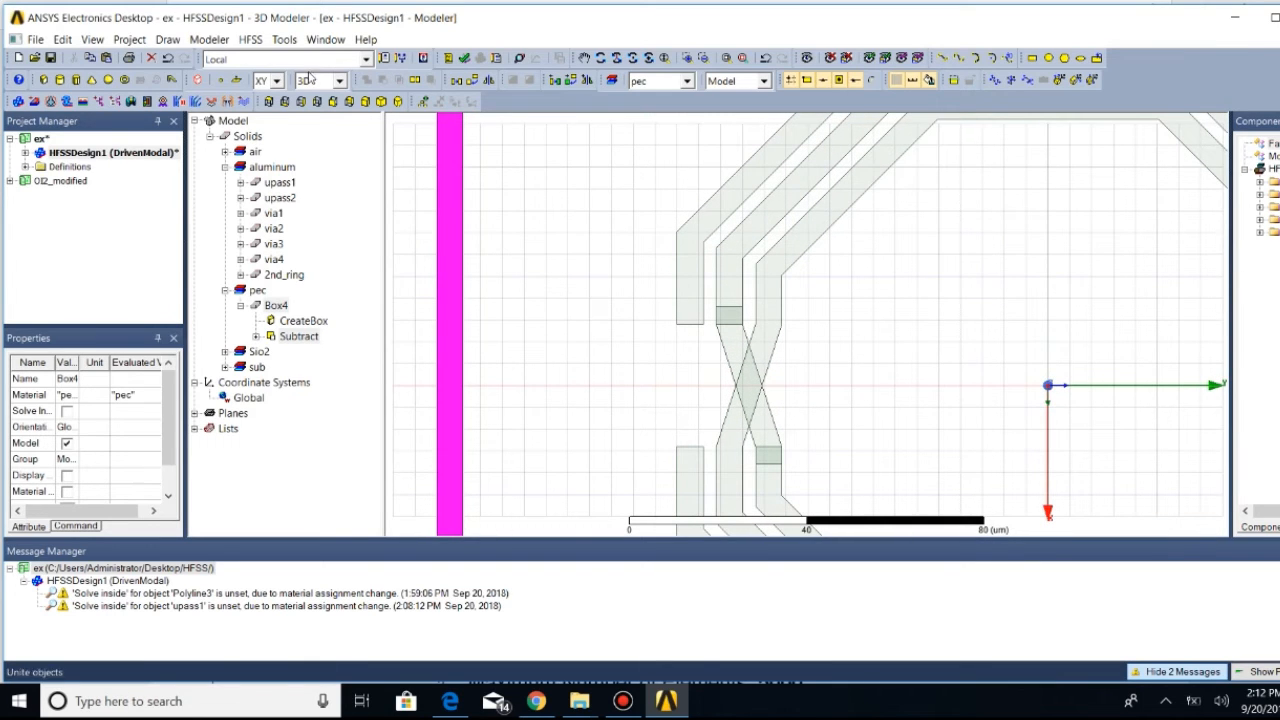
{"action": "left_click", "coordinate": [168, 40]}
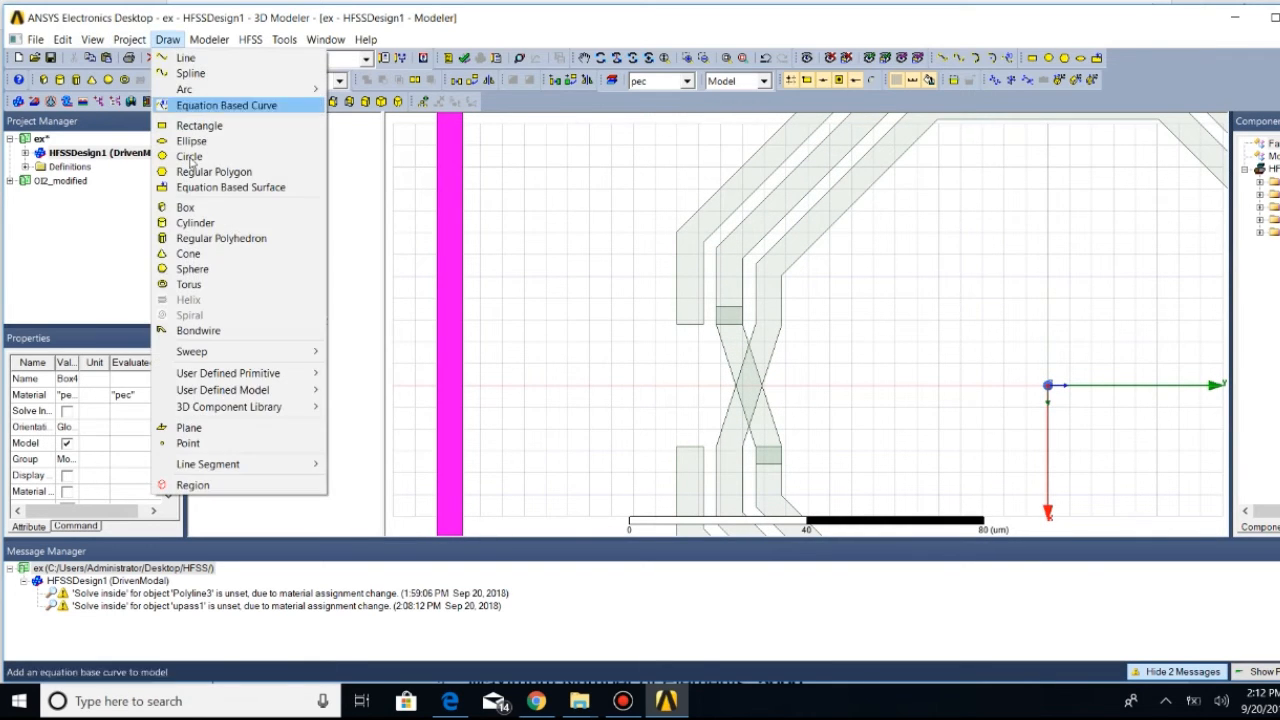
{"action": "left_click", "coordinate": [180, 207]}
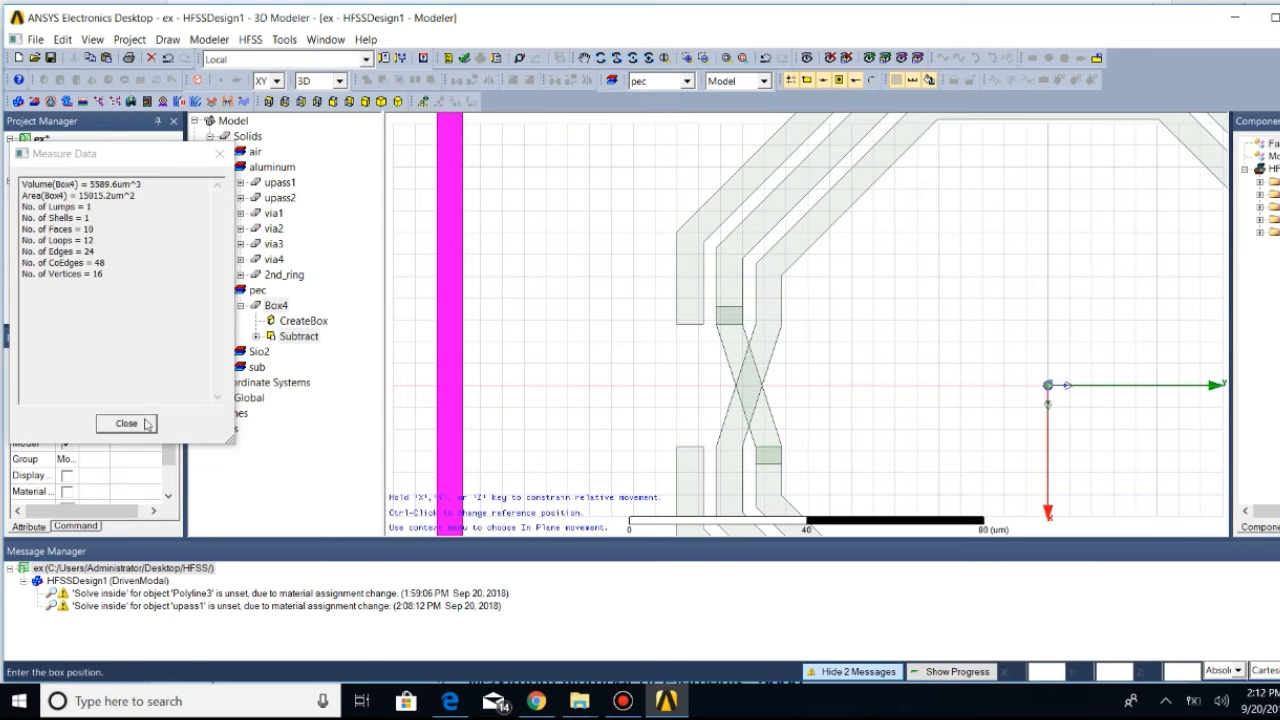
{"action": "scroll", "coordinate": [664, 318], "scroll_direction": "up", "scroll_amount": 3}
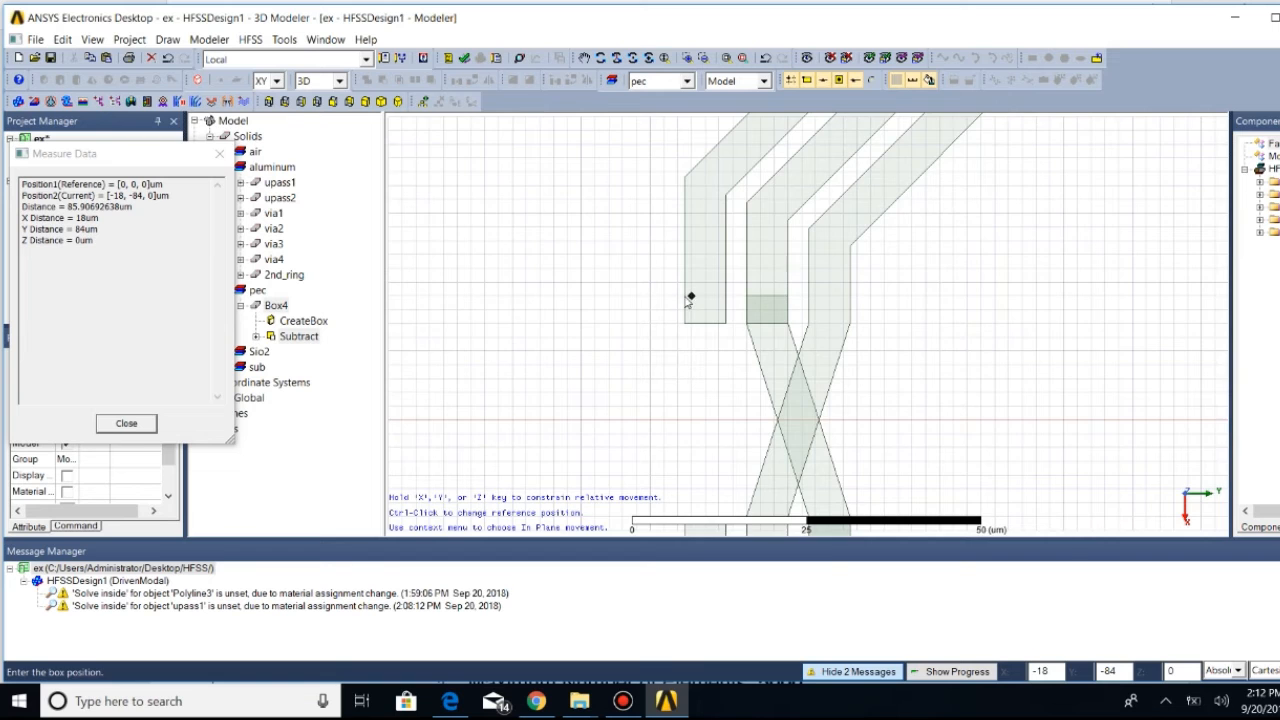
{"action": "scroll", "coordinate": [690, 299], "scroll_direction": "up", "scroll_amount": 2}
{"action": "scroll", "coordinate": [688, 299], "scroll_direction": "up", "scroll_amount": 2}
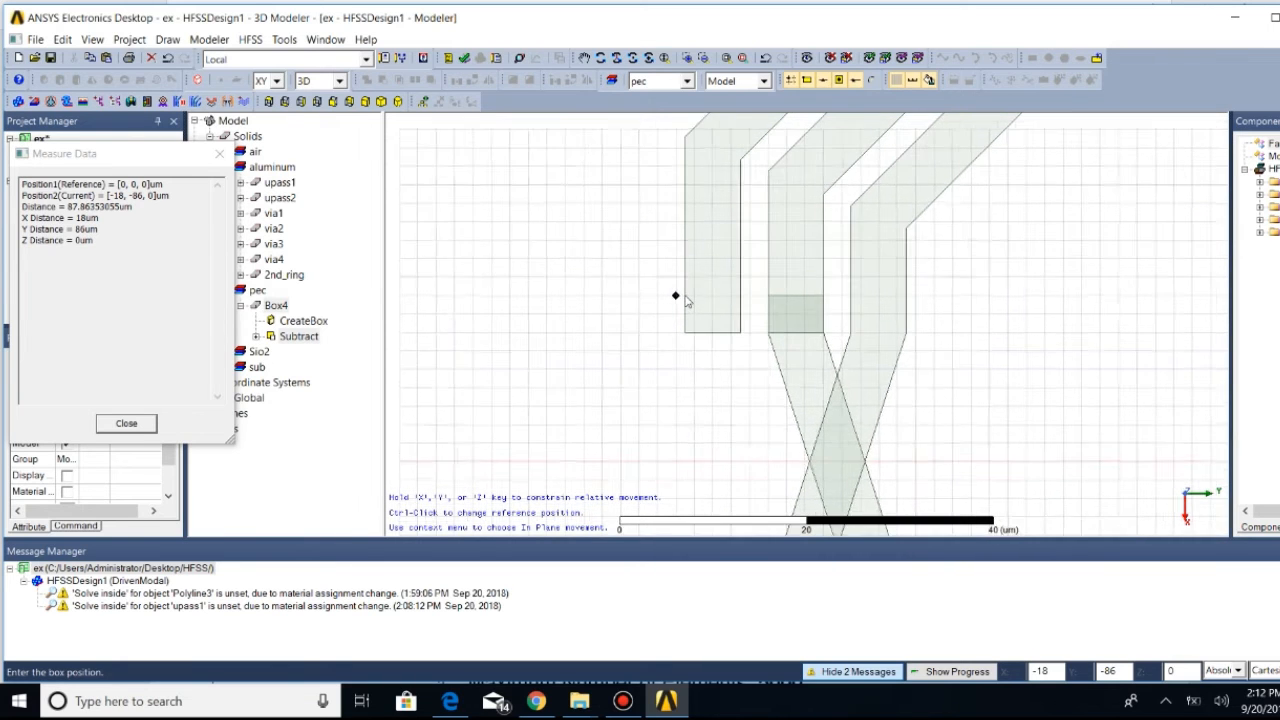
{"action": "scroll", "coordinate": [688, 299], "scroll_direction": "up", "scroll_amount": 2}
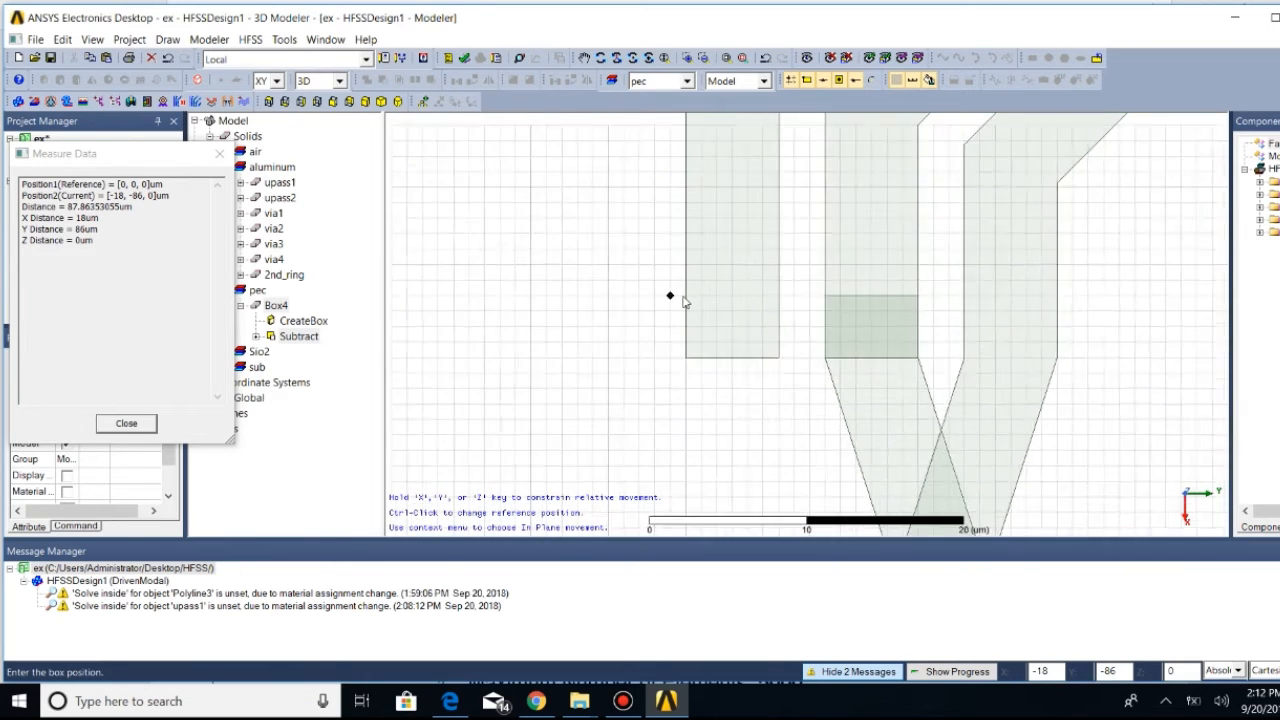
{"action": "left_click", "coordinate": [686, 297]}
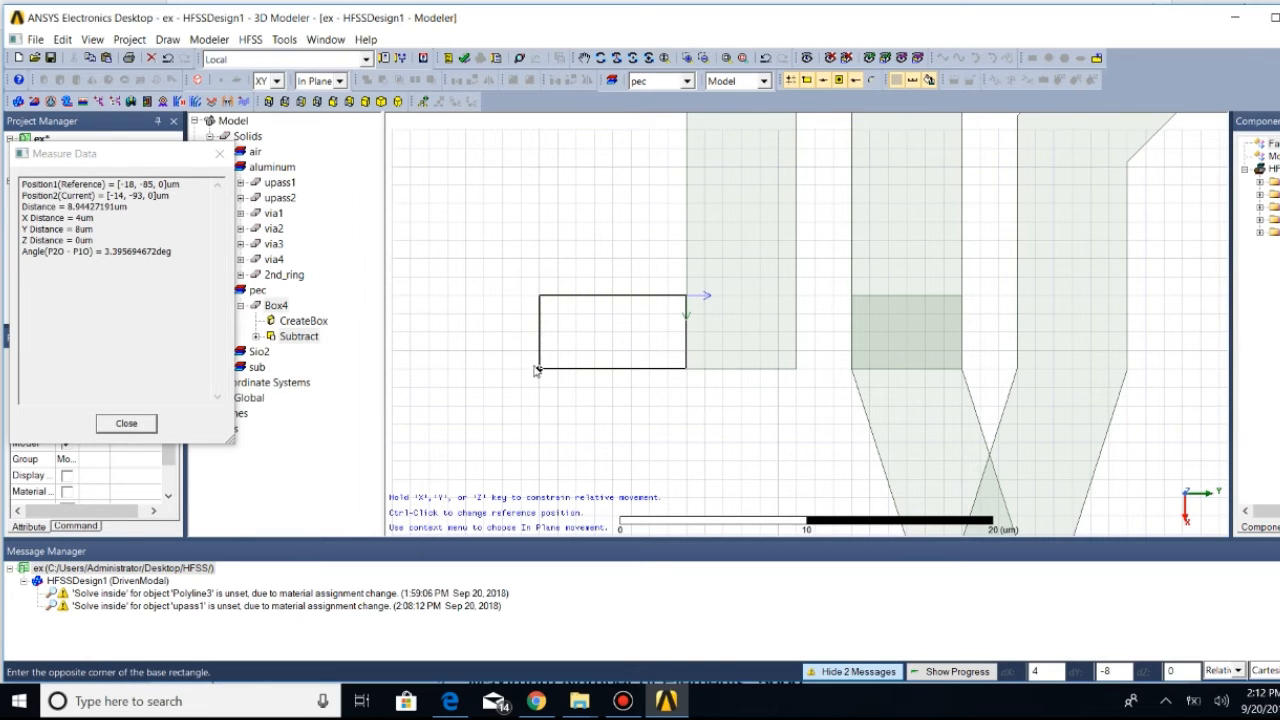
{"action": "left_click", "coordinate": [538, 370]}
{"action": "left_click", "coordinate": [548, 358]}
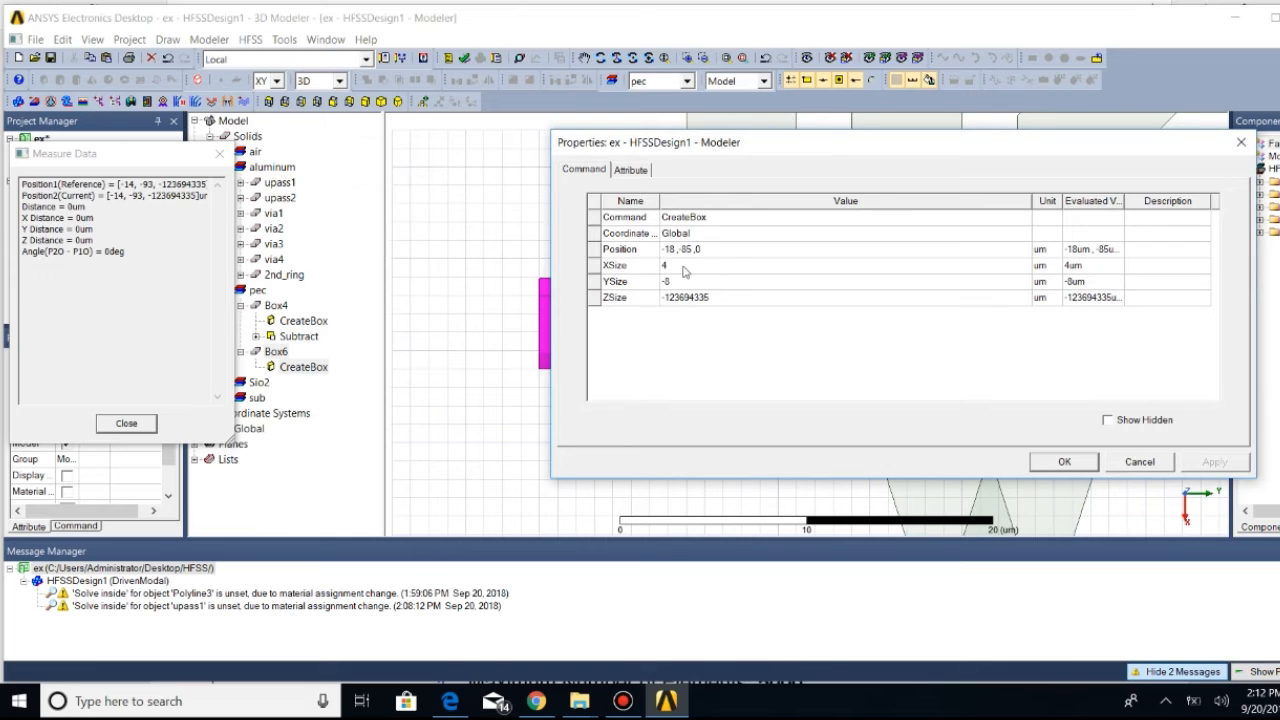
Set the new box's Z size to 0.85 um
{"action": "left_click", "coordinate": [740, 298]}
{"action": "key", "text": "BackSpace"}
{"action": "key", "text": "BackSpace"}
{"action": "key", "text": "BackSpace"}
{"action": "key", "text": "BackSpace"}
{"action": "key", "text": "BackSpace"}
{"action": "key", "text": "BackSpace"}
{"action": "key", "text": "BackSpace"}
{"action": "key", "text": "BackSpace"}
{"action": "type", "text": "0.8"}
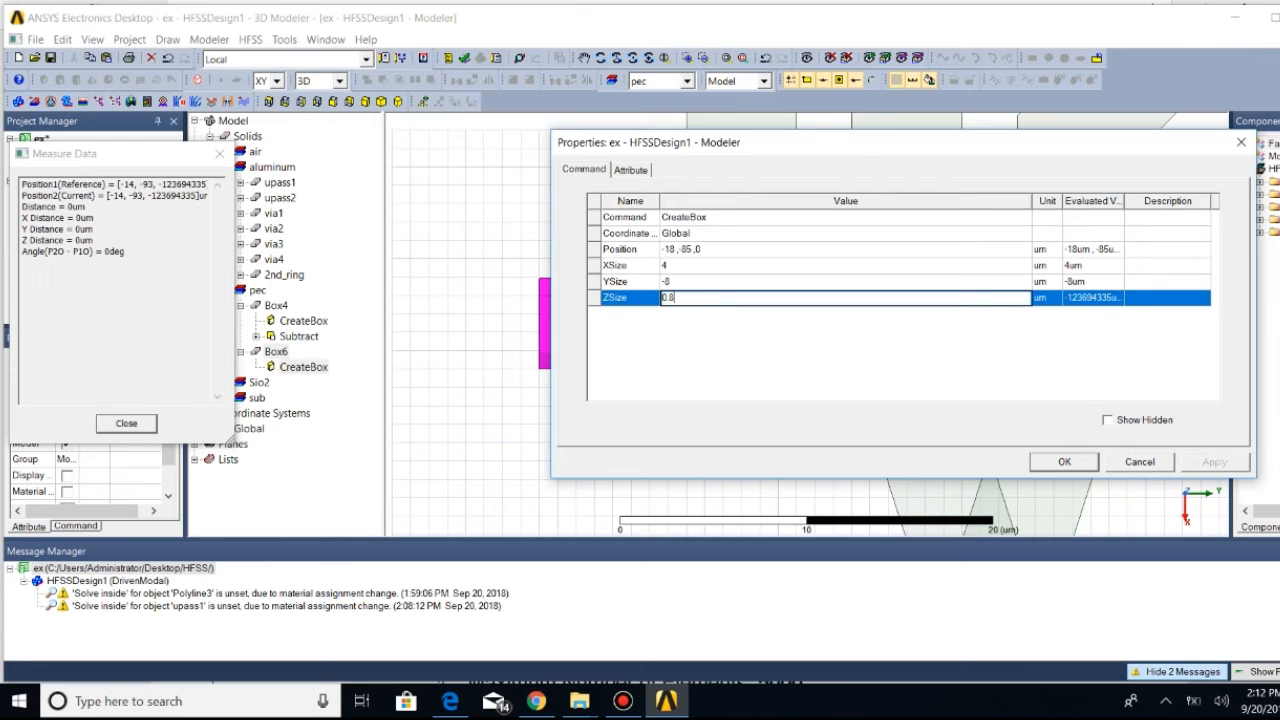
{"action": "type", "text": "5"}
Change the box's position to -18,-84,0 um so it overlaps the coil end, and accept its properties
{"action": "left_click", "coordinate": [690, 255]}
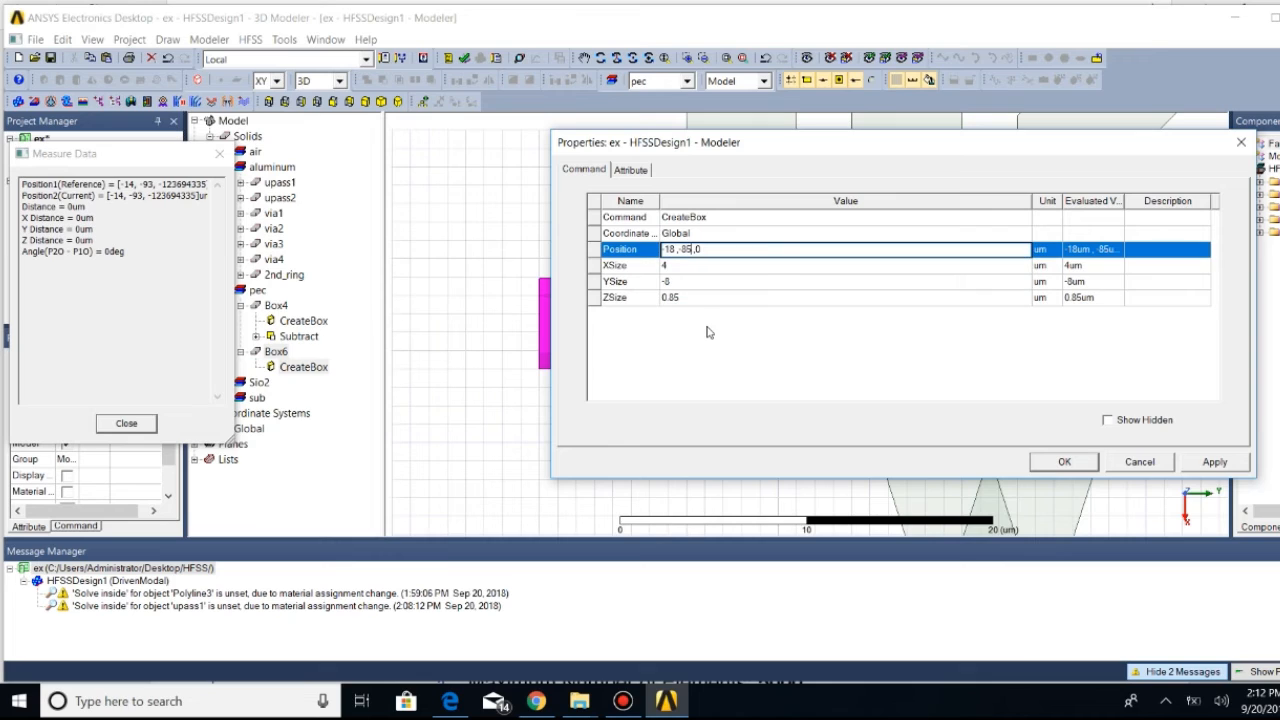
{"action": "key", "text": "BackSpace"}
{"action": "type", "text": "4"}
{"action": "left_click", "coordinate": [1063, 461]}
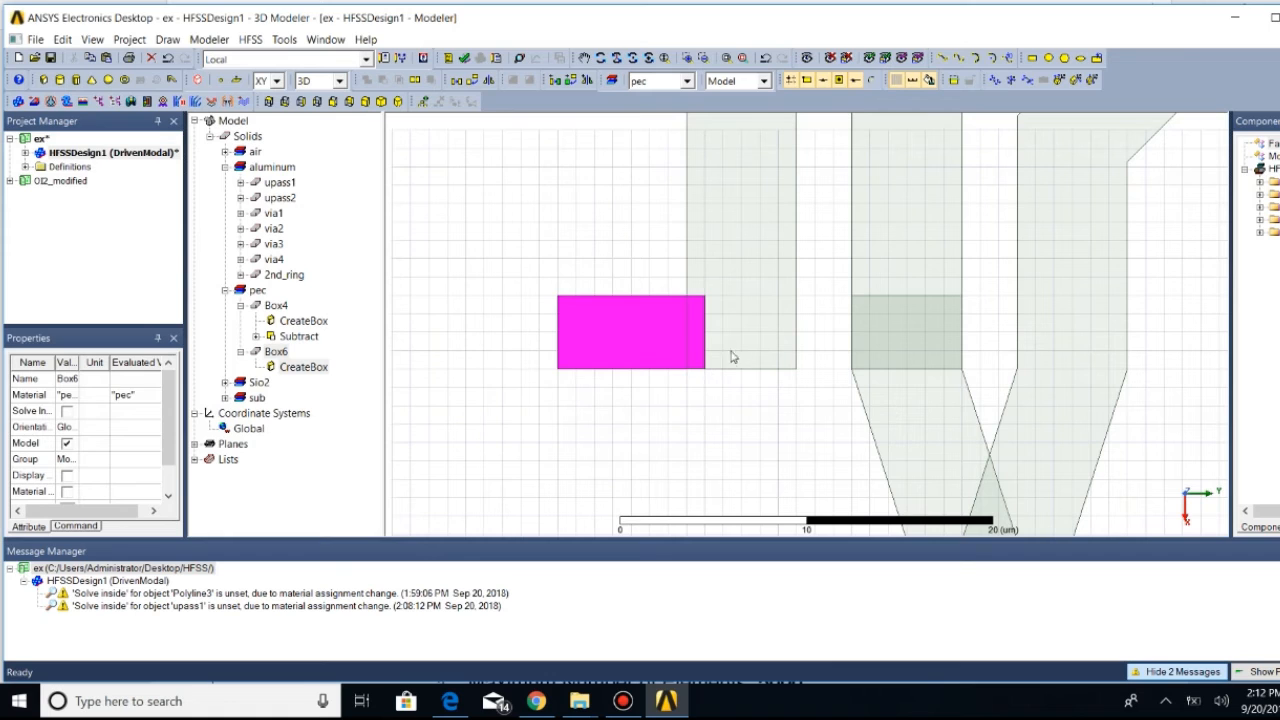
Draw a pec box about 5 by 10 um extending outward from the lower open end of the coil's outer turn
{"action": "scroll", "coordinate": [757, 463], "scroll_direction": "down", "scroll_amount": 1}
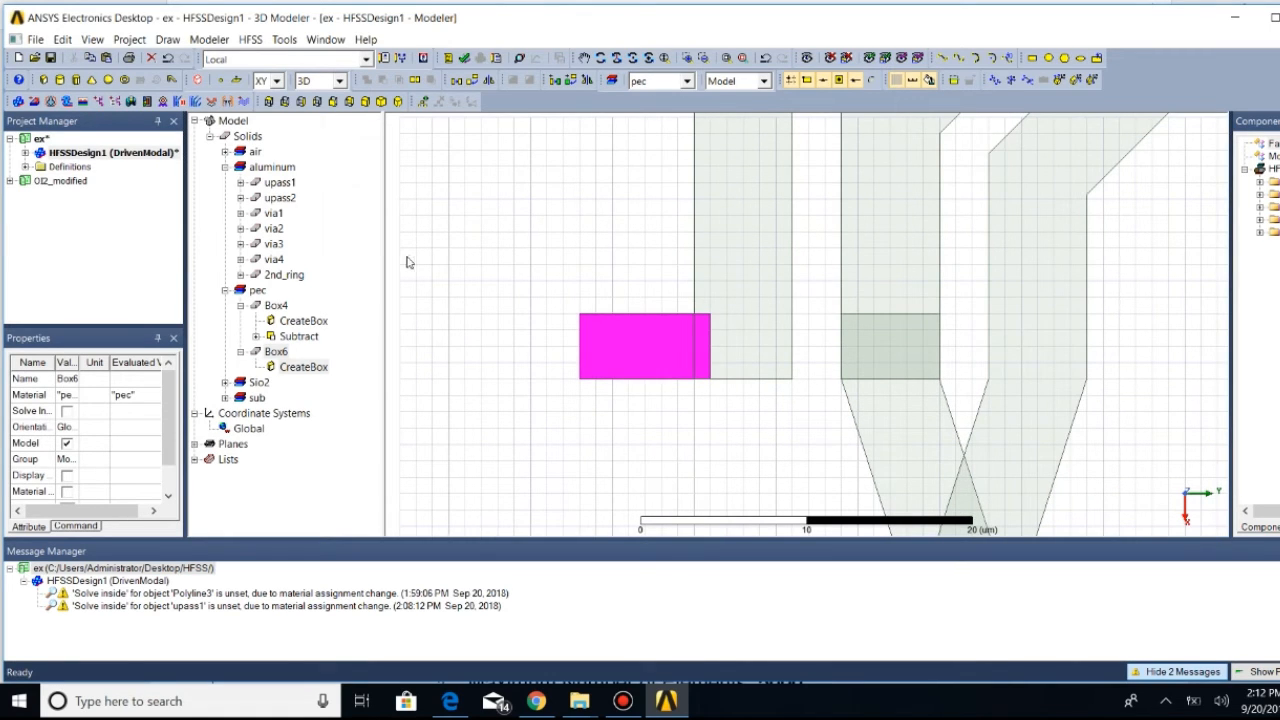
{"action": "left_click", "coordinate": [727, 57]}
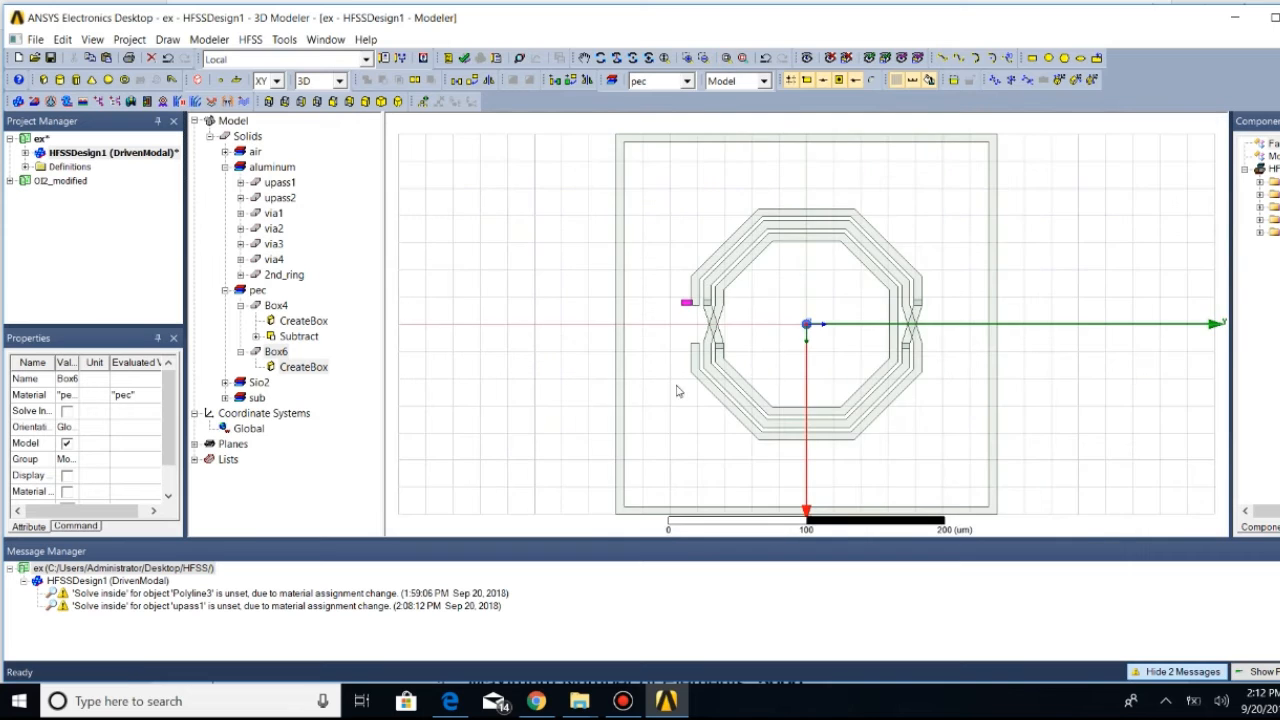
{"action": "scroll", "coordinate": [685, 342], "scroll_direction": "up", "scroll_amount": 3}
{"action": "scroll", "coordinate": [685, 342], "scroll_direction": "up", "scroll_amount": 5}
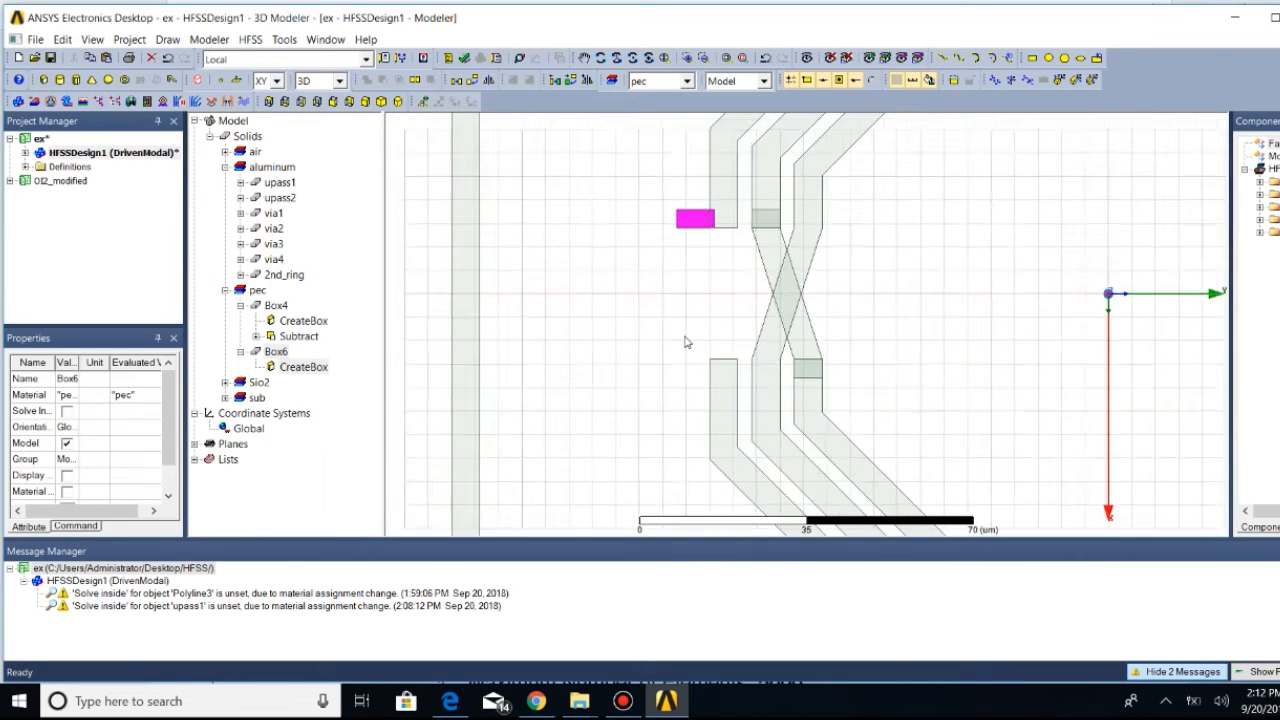
{"action": "left_click", "coordinate": [167, 39]}
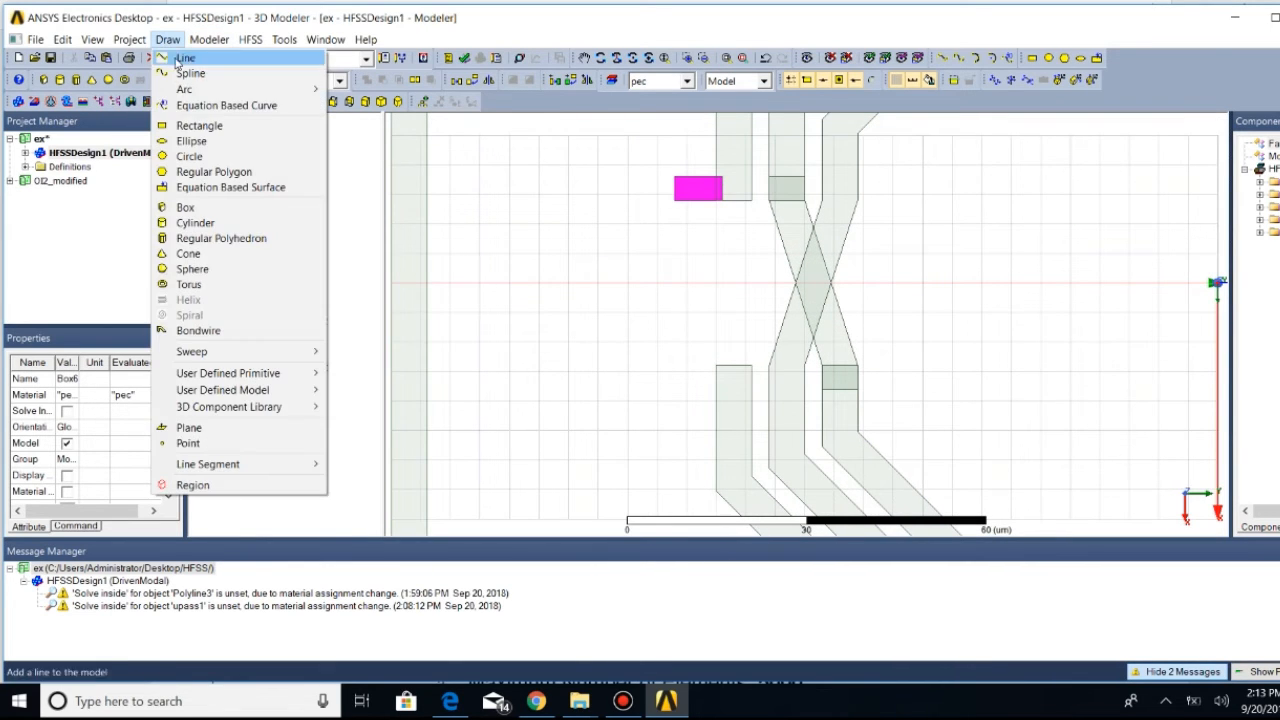
{"action": "left_click", "coordinate": [186, 208]}
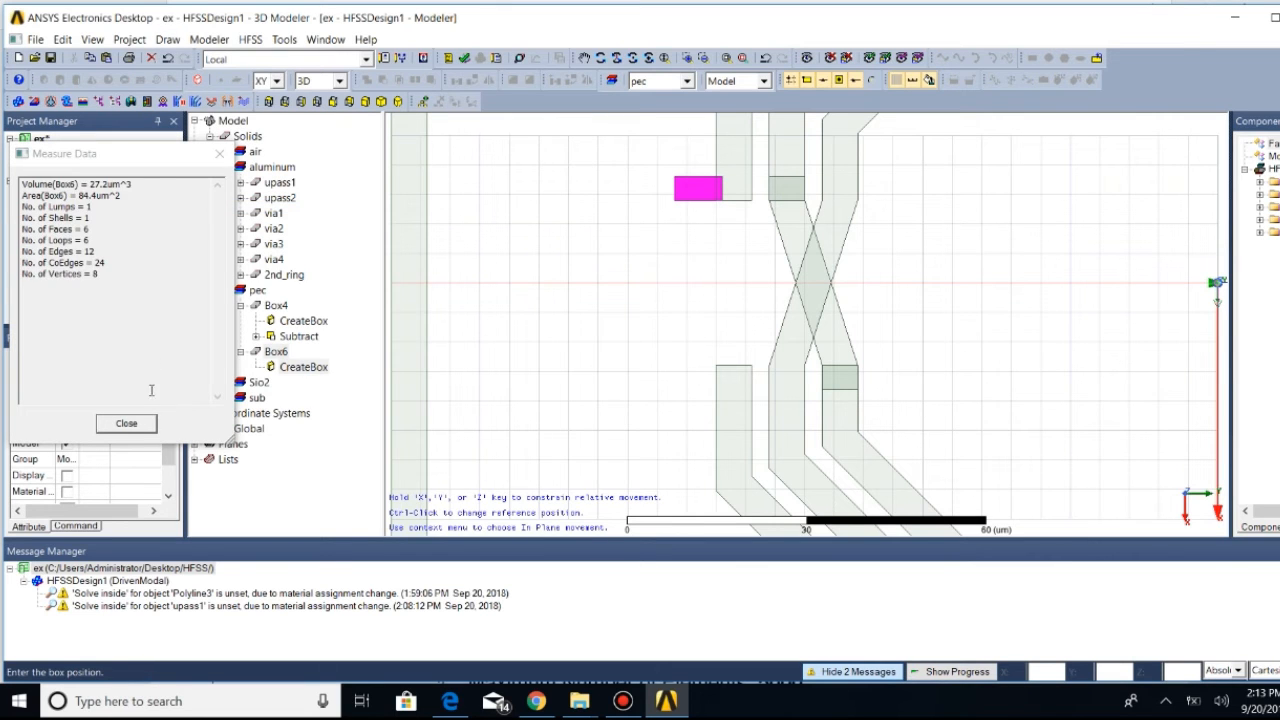
{"action": "scroll", "coordinate": [715, 370], "scroll_direction": "up", "scroll_amount": 3}
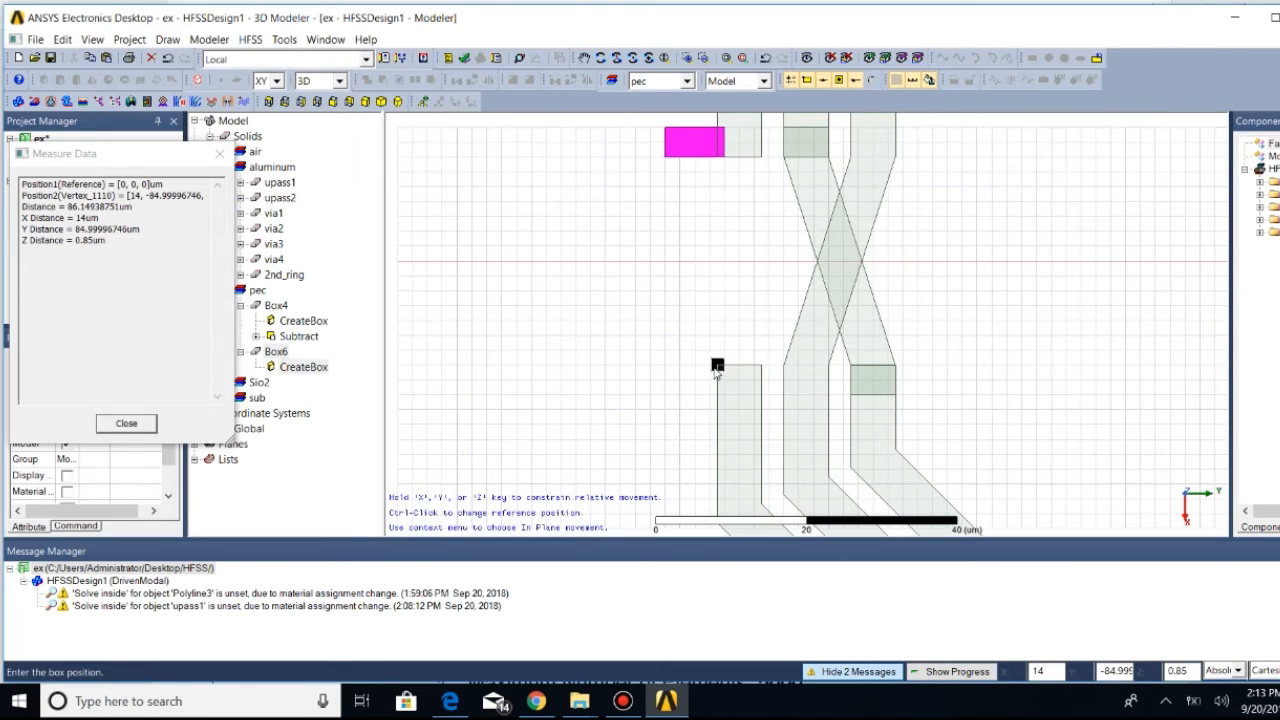
{"action": "scroll", "coordinate": [722, 380], "scroll_direction": "up", "scroll_amount": 1}
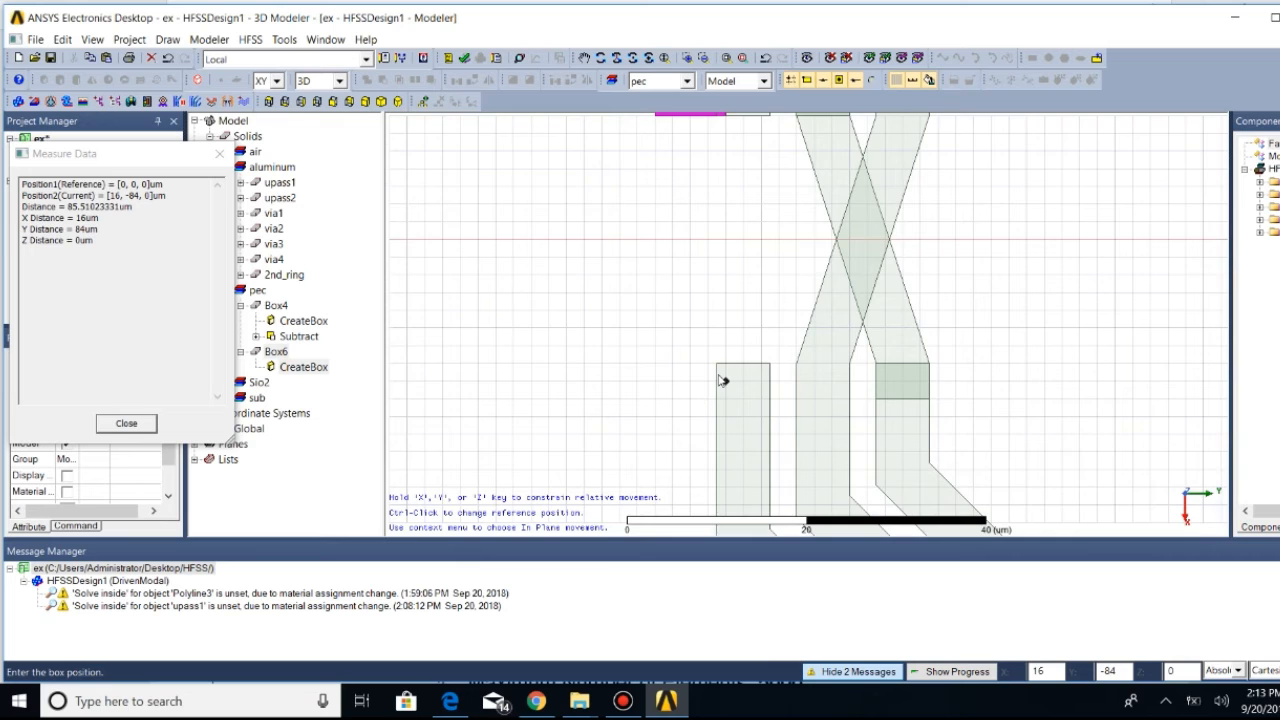
{"action": "scroll", "coordinate": [722, 380], "scroll_direction": "up", "scroll_amount": 3}
{"action": "left_click", "coordinate": [716, 356]}
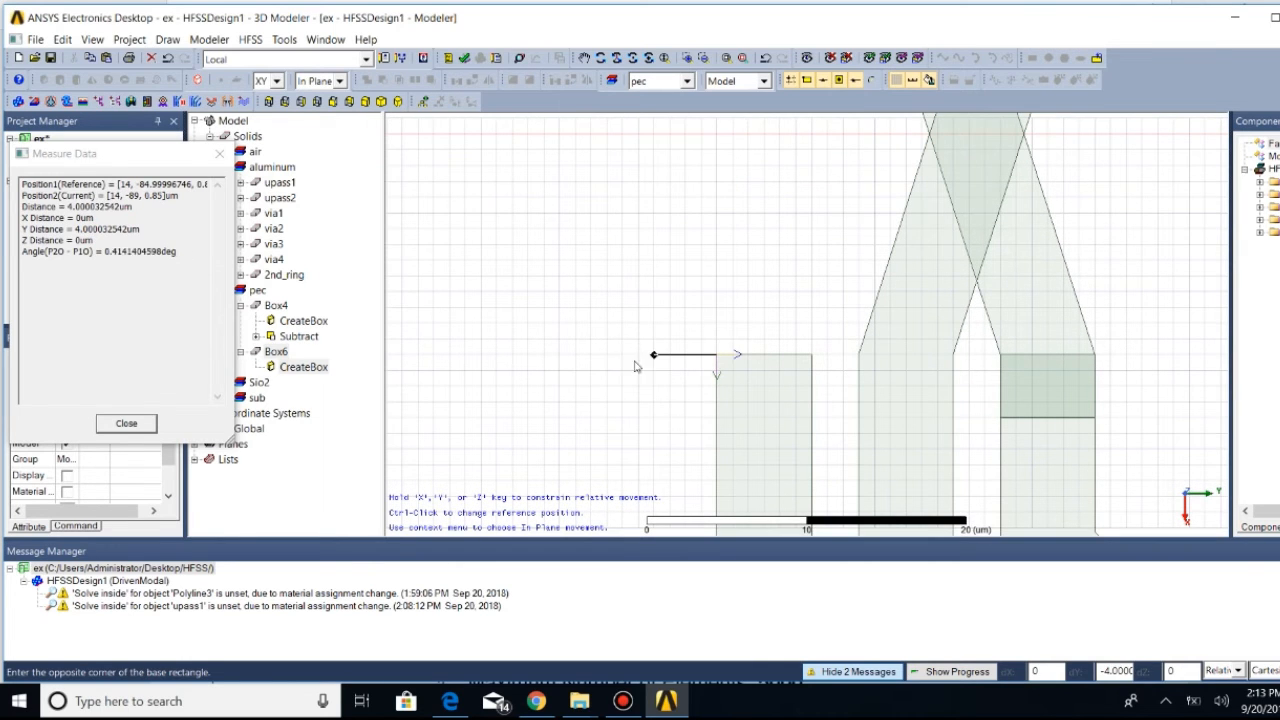
{"action": "left_click", "coordinate": [561, 435]}
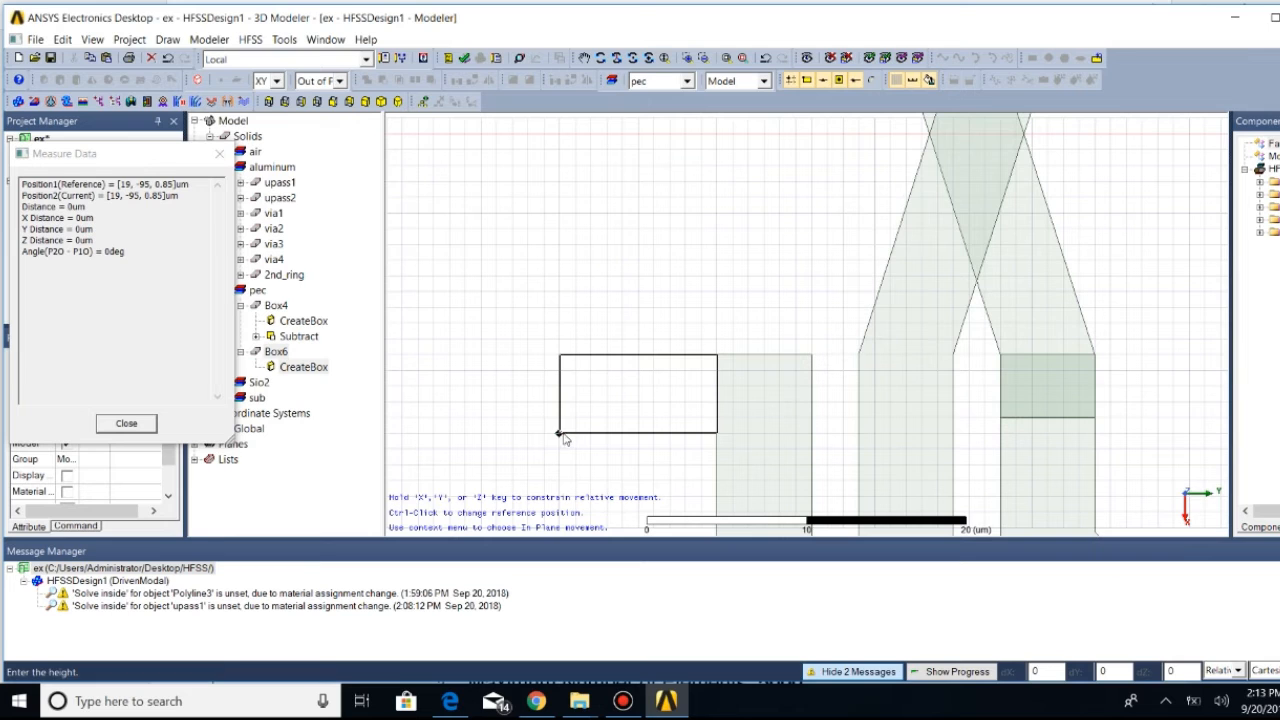
{"action": "left_click", "coordinate": [589, 418]}
Set the new box's Z size to 0.85 um, Y size to -8 um and X size to 6 um
{"action": "left_click", "coordinate": [735, 297]}
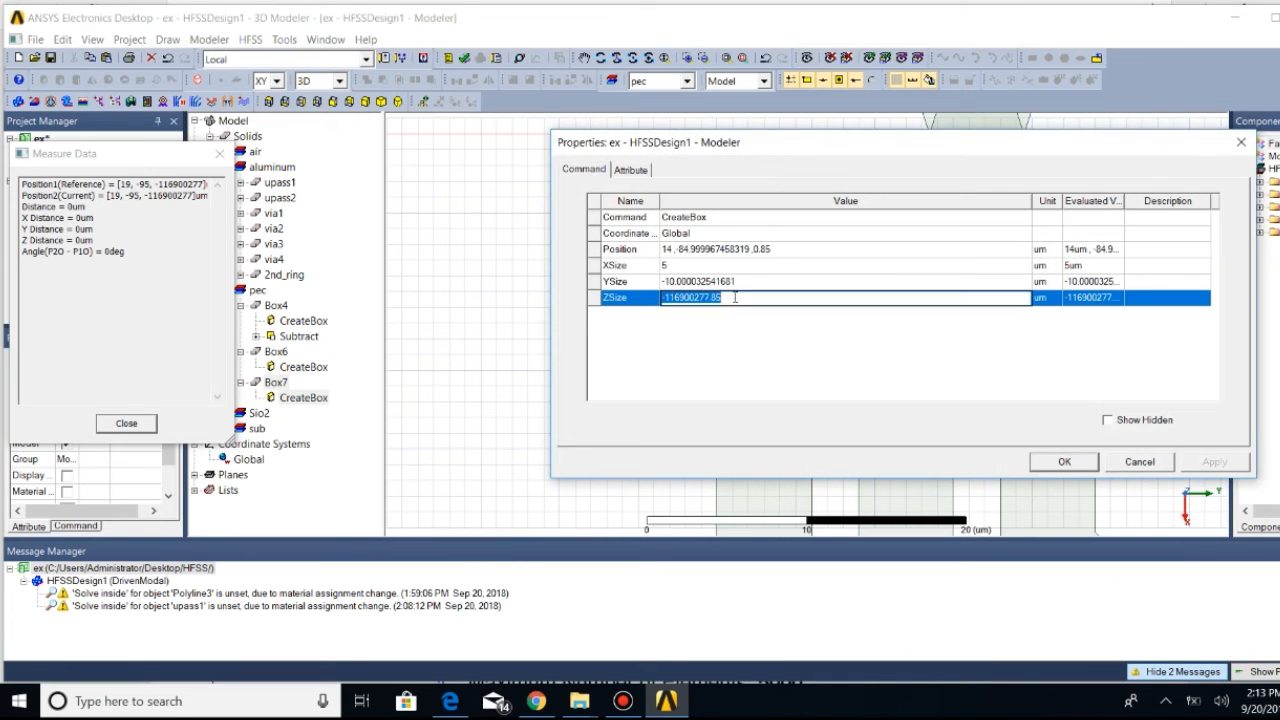
{"action": "key", "text": "BackSpace"}
{"action": "left_click", "coordinate": [757, 285]}
{"action": "left_click", "coordinate": [757, 285]}
{"action": "key", "text": "BackSpace"}
{"action": "key", "text": "BackSpace"}
{"action": "key", "text": "BackSpace"}
{"action": "key", "text": "BackSpace"}
{"action": "key", "text": "BackSpace"}
{"action": "key", "text": "BackSpace"}
{"action": "key", "text": "BackSpace"}
{"action": "key", "text": "BackSpace"}
{"action": "key", "text": "BackSpace"}
{"action": "key", "text": "BackSpace"}
{"action": "key", "text": "BackSpace"}
{"action": "key", "text": "BackSpace"}
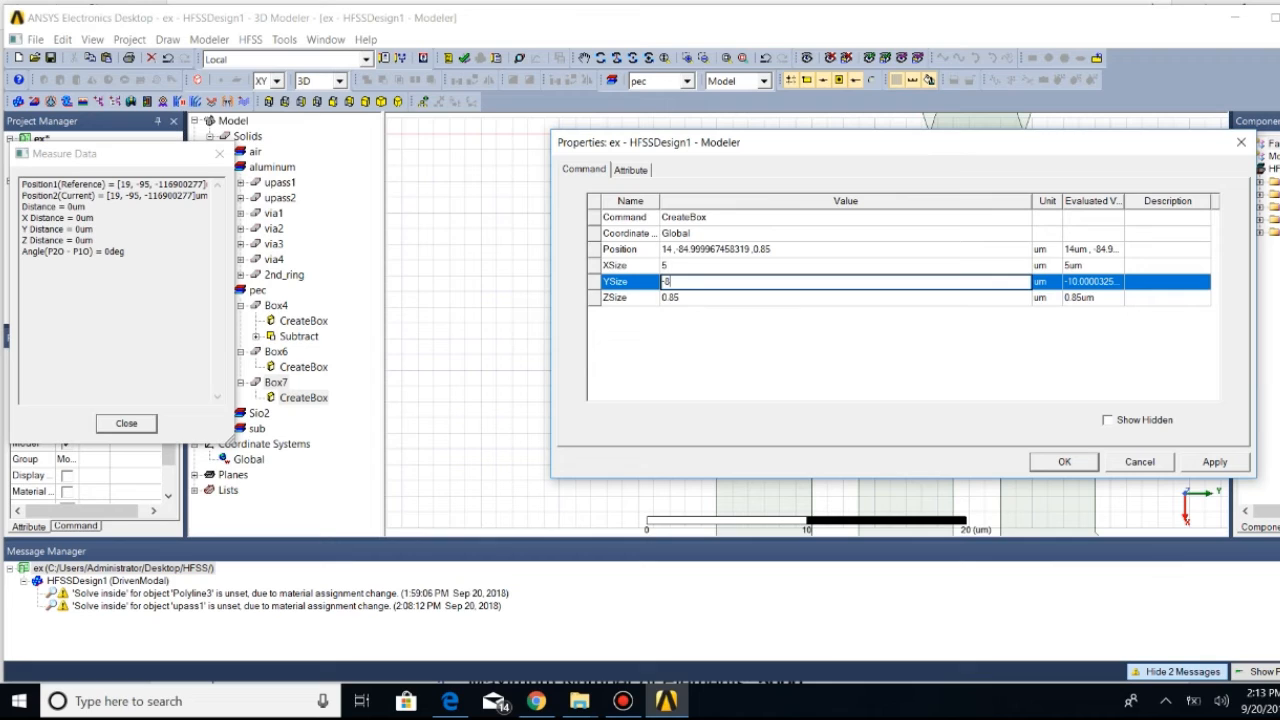
{"action": "key", "text": "Up"}
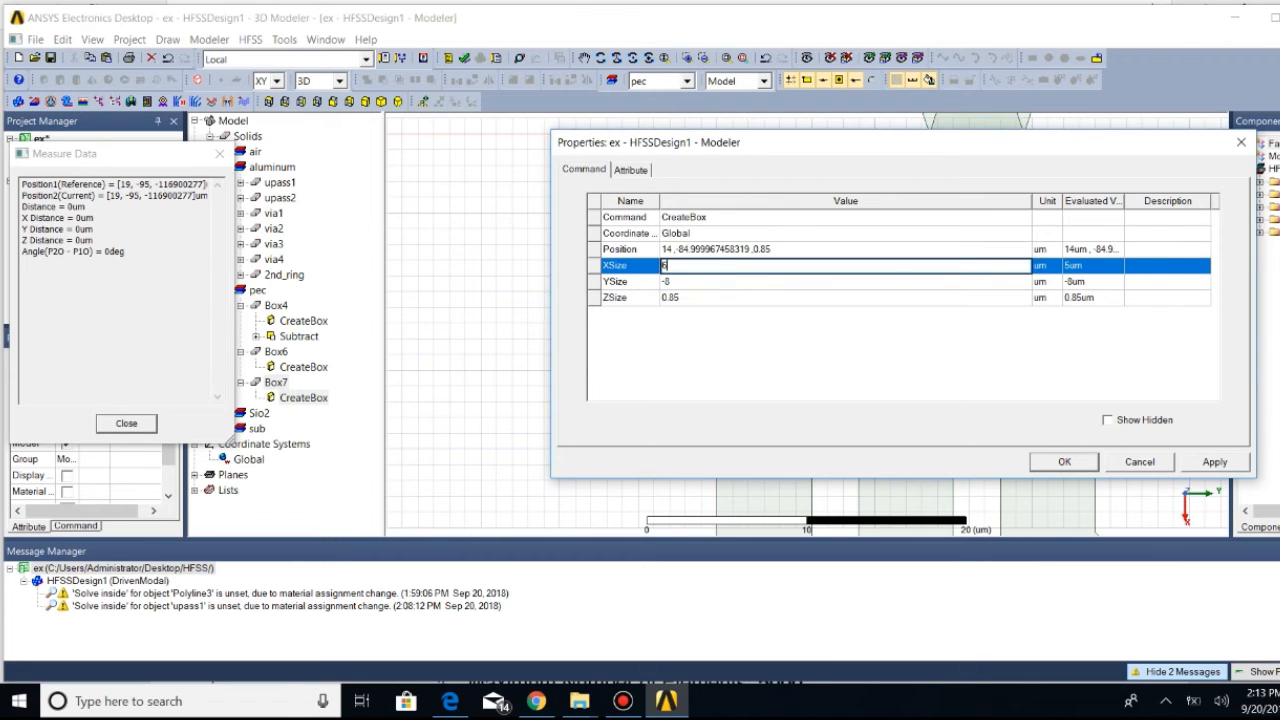
Change the new box's position to 14,-84,0 um so it overlaps the lower coil end, and accept its properties
{"action": "left_click", "coordinate": [747, 249]}
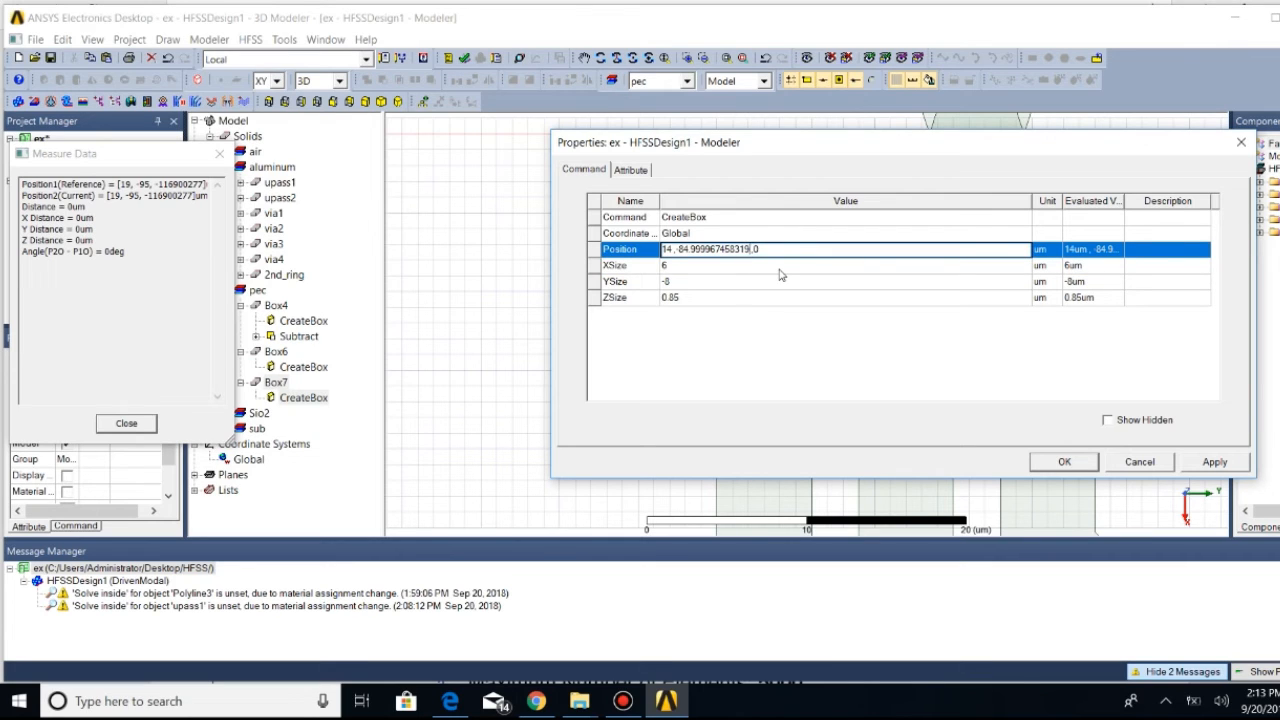
{"action": "key", "text": "BackSpace"}
{"action": "key", "text": "BackSpace"}
{"action": "key", "text": "BackSpace"}
{"action": "key", "text": "BackSpace"}
{"action": "key", "text": "BackSpace"}
{"action": "key", "text": "BackSpace"}
{"action": "key", "text": "BackSpace"}
{"action": "key", "text": "BackSpace"}
{"action": "key", "text": "BackSpace"}
{"action": "key", "text": "BackSpace"}
{"action": "key", "text": "BackSpace"}
{"action": "key", "text": "BackSpace"}
{"action": "key", "text": "BackSpace"}
{"action": "type", "text": "4"}
{"action": "left_click", "coordinate": [1065, 462]}
{"action": "scroll", "coordinate": [694, 337], "scroll_direction": "up", "scroll_amount": 1}
{"action": "scroll", "coordinate": [700, 337], "scroll_direction": "down", "scroll_amount": 2}
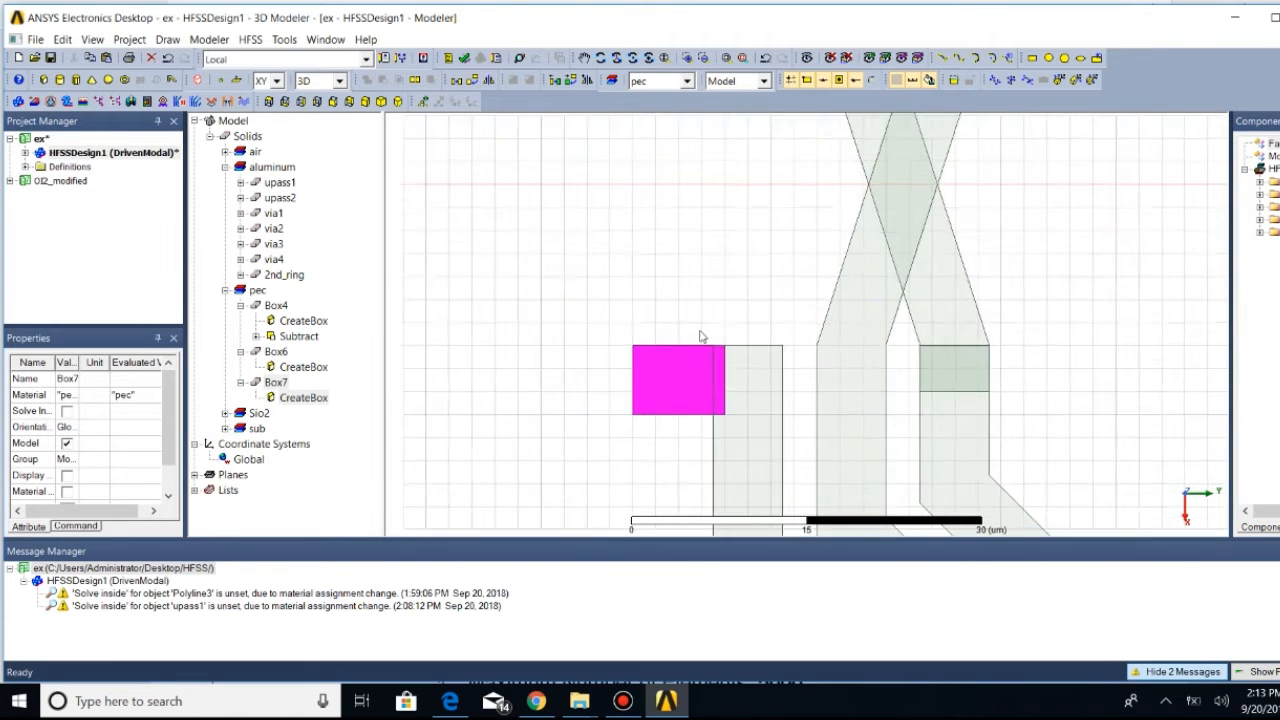
Set the X size of Box6, the upper terminal box, to 6 um and accept the change
{"action": "left_click", "coordinate": [727, 58]}
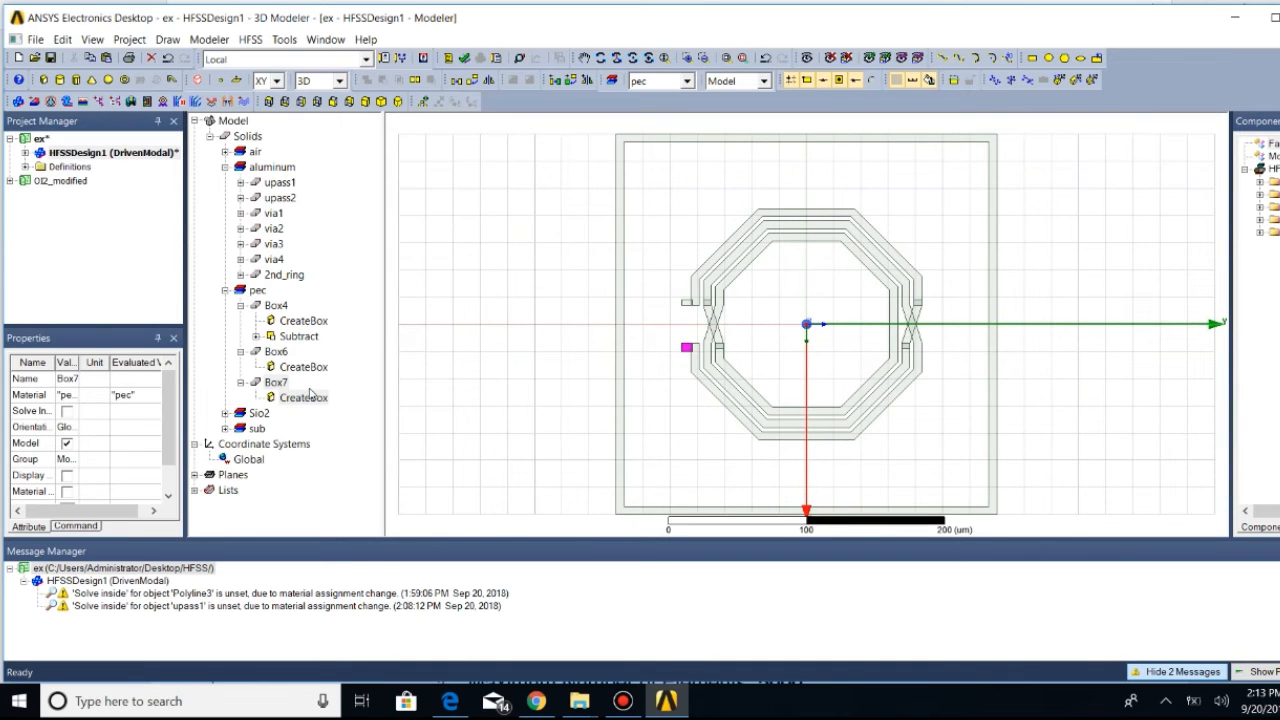
{"action": "left_click", "coordinate": [276, 352]}
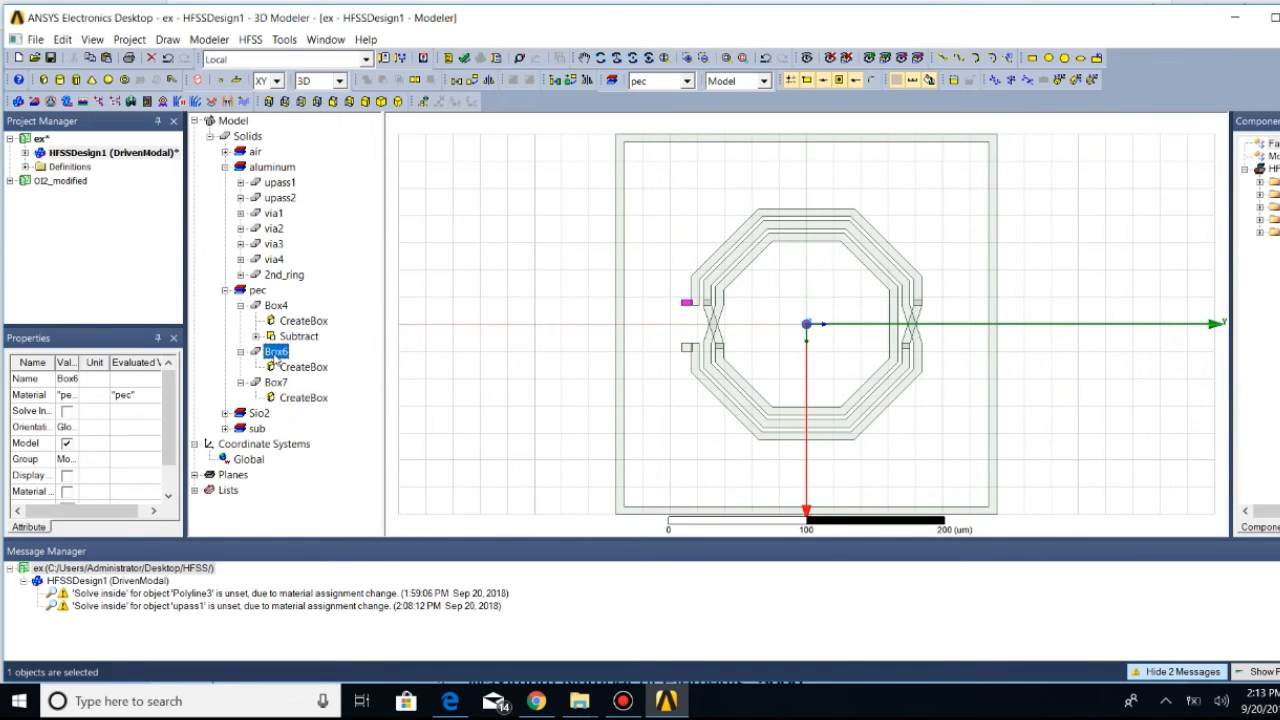
{"action": "left_click", "coordinate": [302, 367]}
{"action": "right_click", "coordinate": [302, 367]}
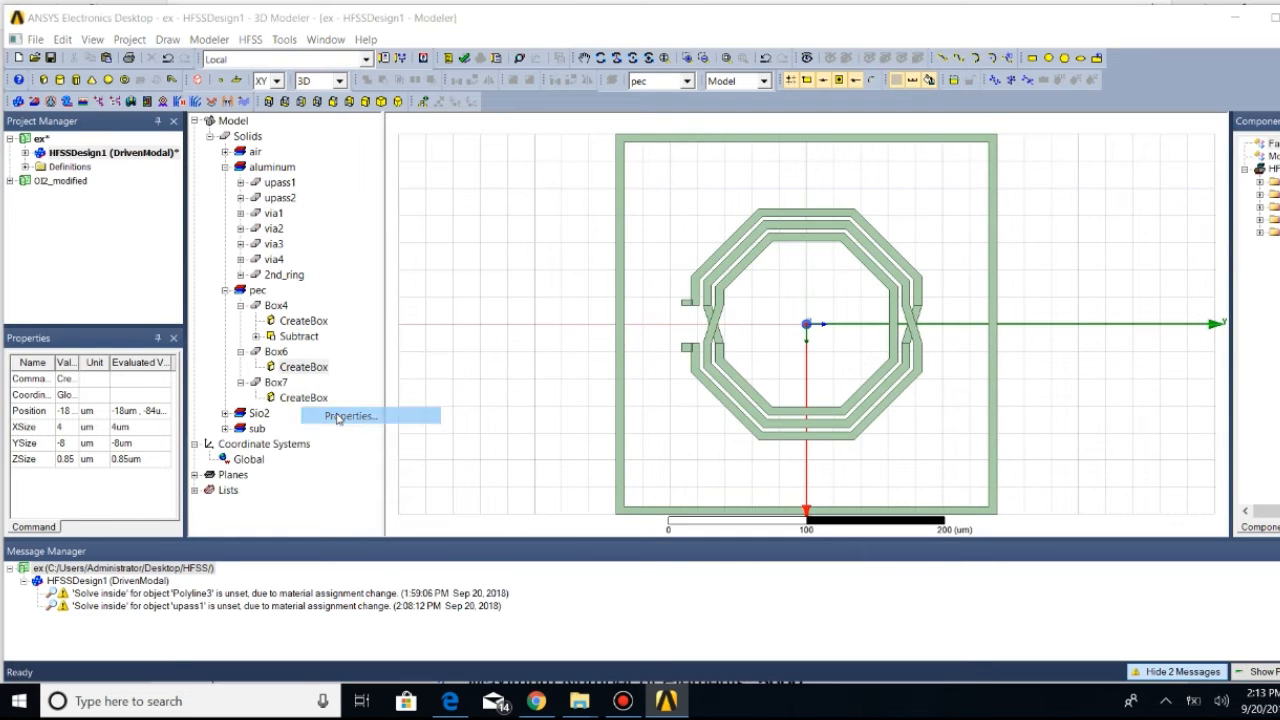
{"action": "left_click", "coordinate": [360, 414]}
{"action": "left_click", "coordinate": [680, 266]}
{"action": "key", "text": "BackSpace"}
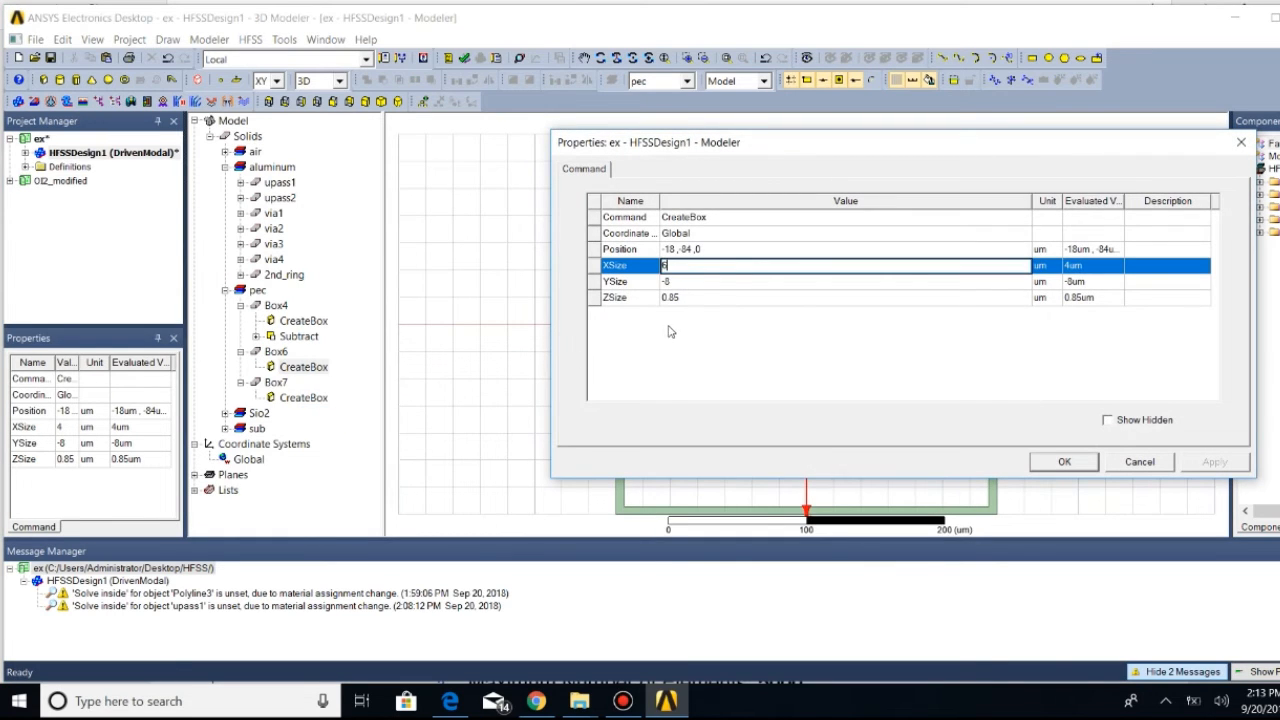
{"action": "left_click", "coordinate": [1062, 462]}
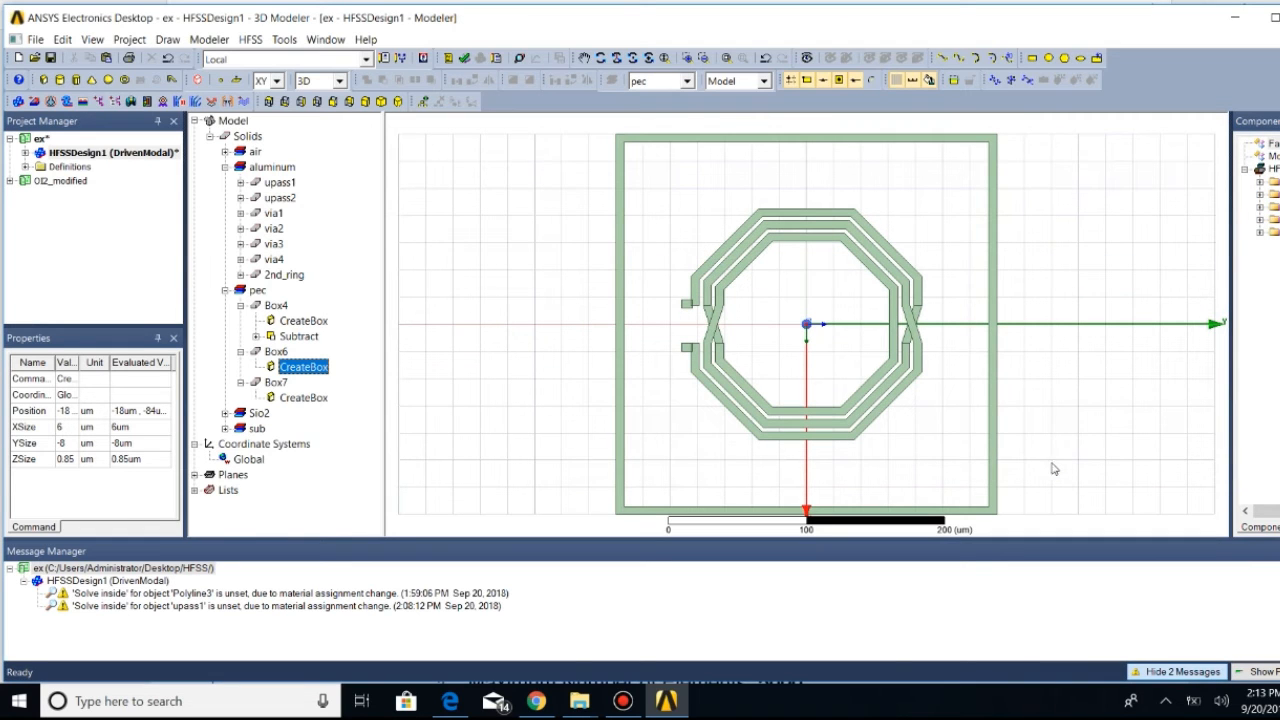
Try to align the upper terminal box with the coil end by changing Box6's position to -14,-84,0 um
{"action": "scroll", "coordinate": [693, 325], "scroll_direction": "up", "scroll_amount": 2}
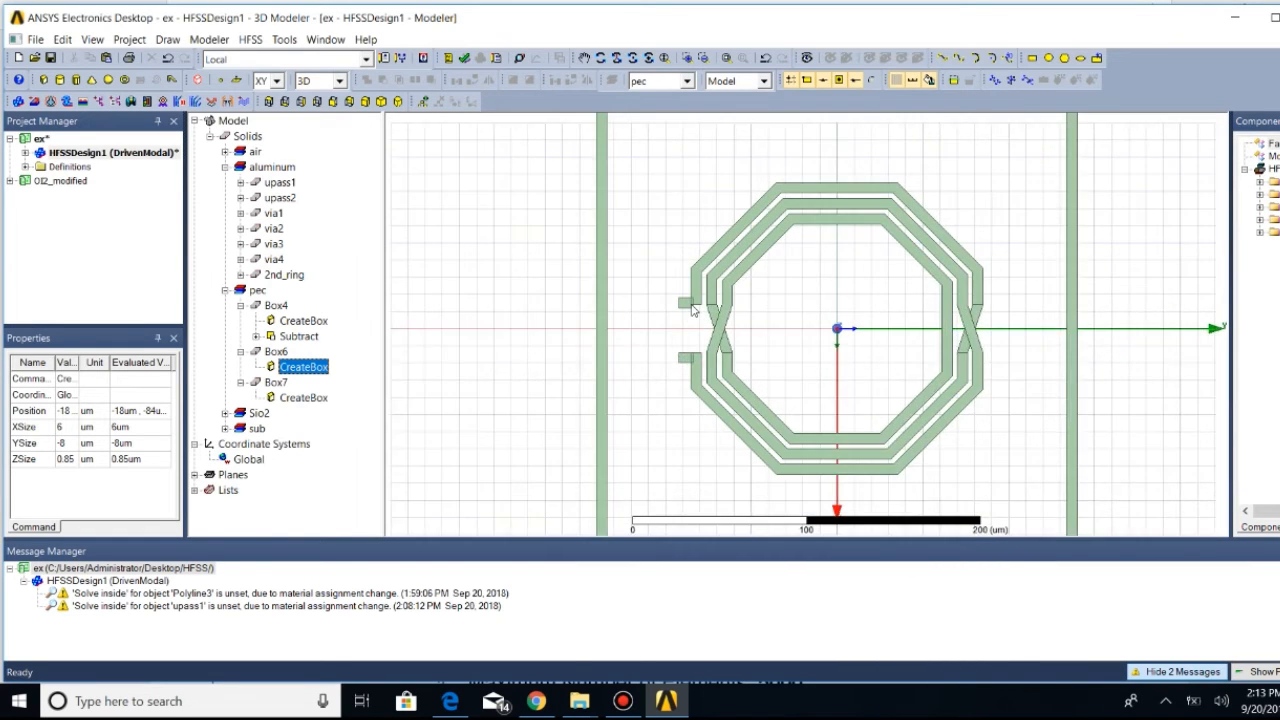
{"action": "scroll", "coordinate": [693, 310], "scroll_direction": "up", "scroll_amount": 4}
{"action": "scroll", "coordinate": [693, 310], "scroll_direction": "up", "scroll_amount": 1}
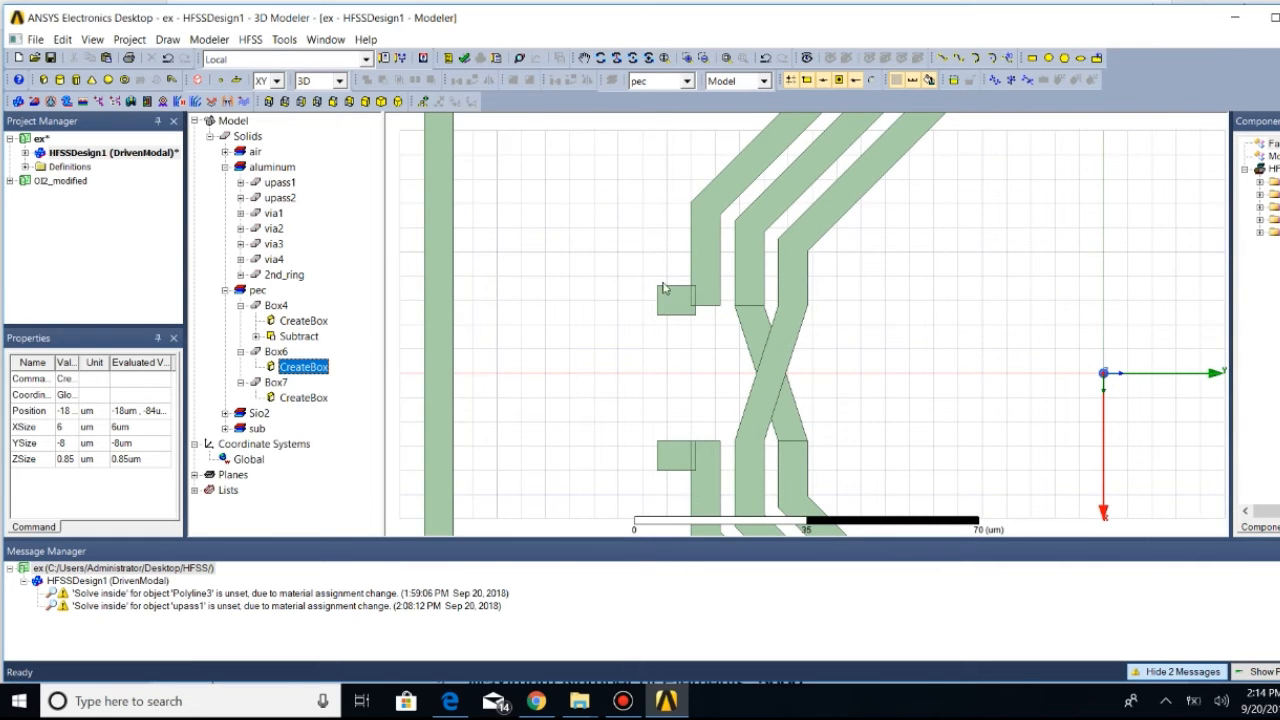
{"action": "right_click", "coordinate": [297, 376]}
{"action": "left_click", "coordinate": [330, 417]}
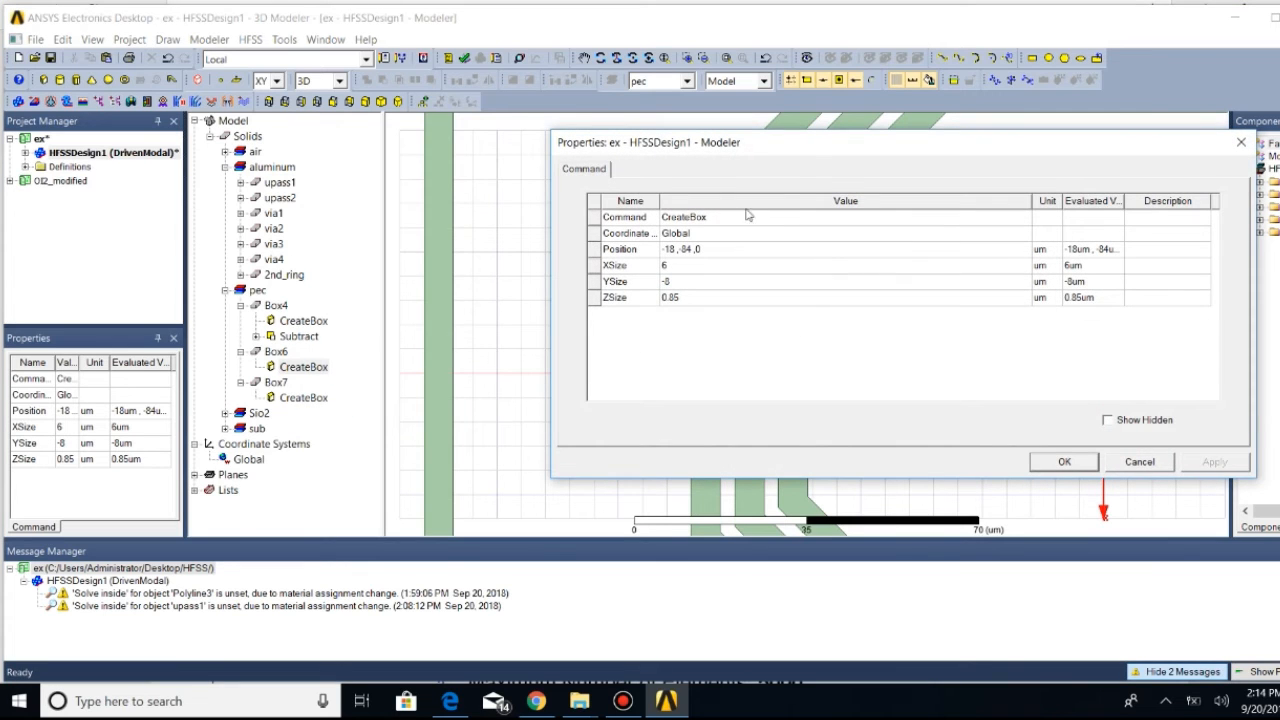
{"action": "left_click_drag", "start_coordinate": [806, 145], "coordinate": [1066, 158]}
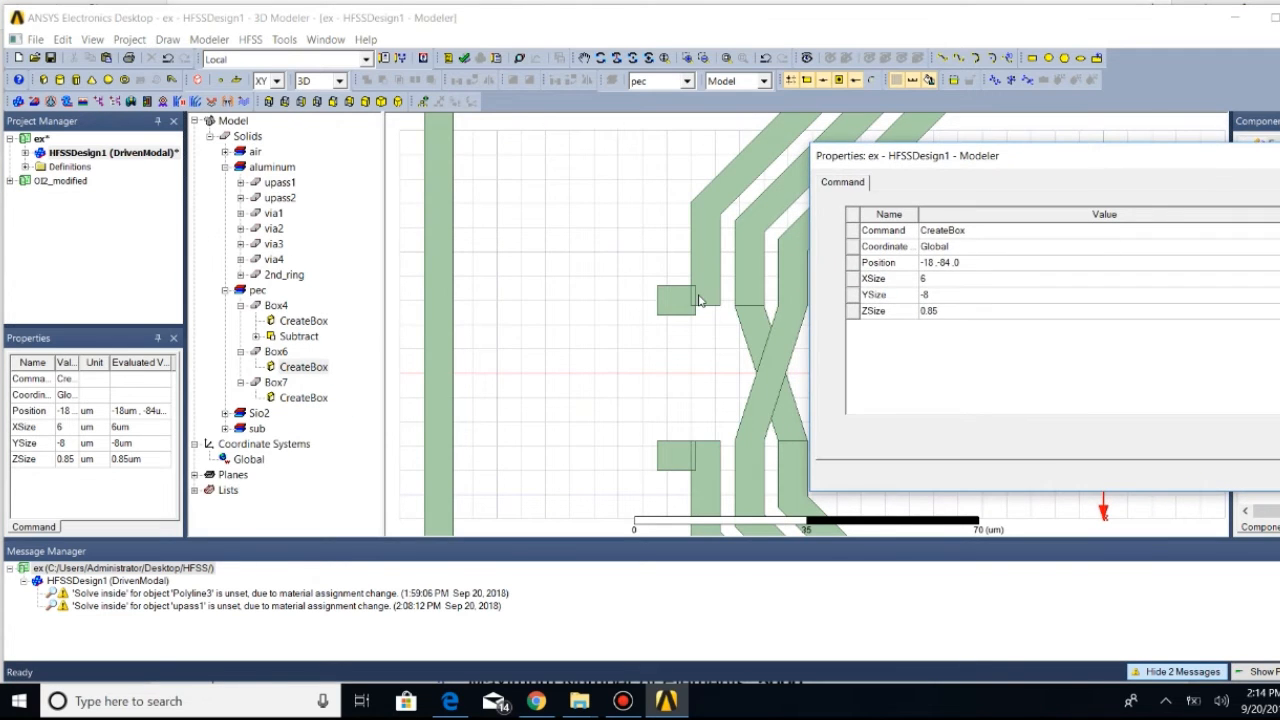
{"action": "left_click", "coordinate": [930, 262]}
{"action": "left_click", "coordinate": [929, 262]}
{"action": "key", "text": "BackSpace"}
{"action": "type", "text": "4"}
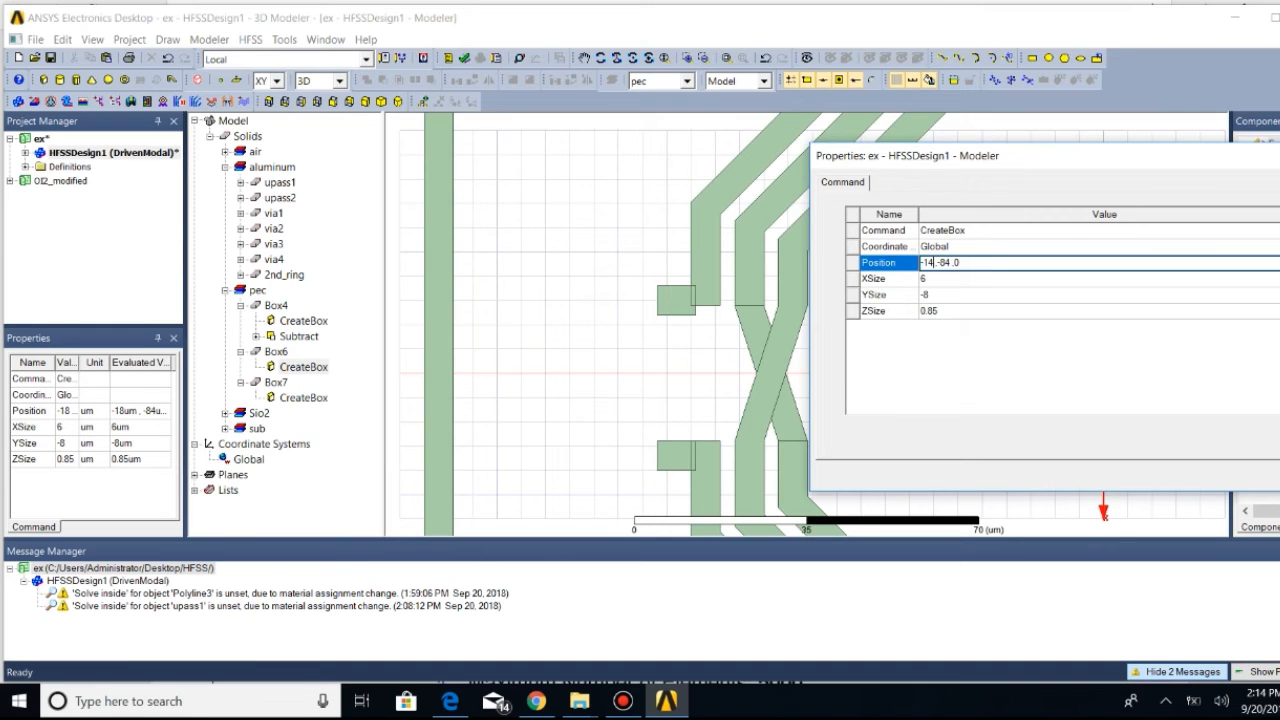
{"action": "key", "text": "Return"}
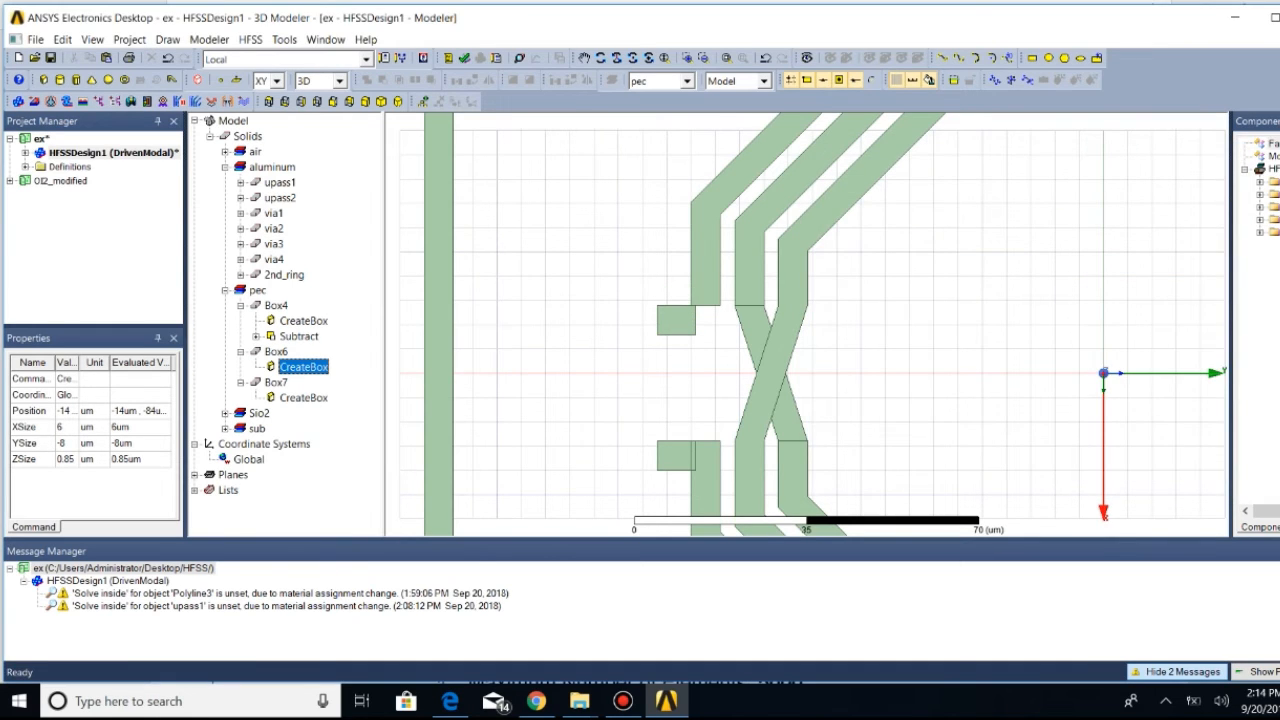
Review the position and size of Box7, the lower terminal box, in its creation properties
{"action": "left_click", "coordinate": [688, 461]}
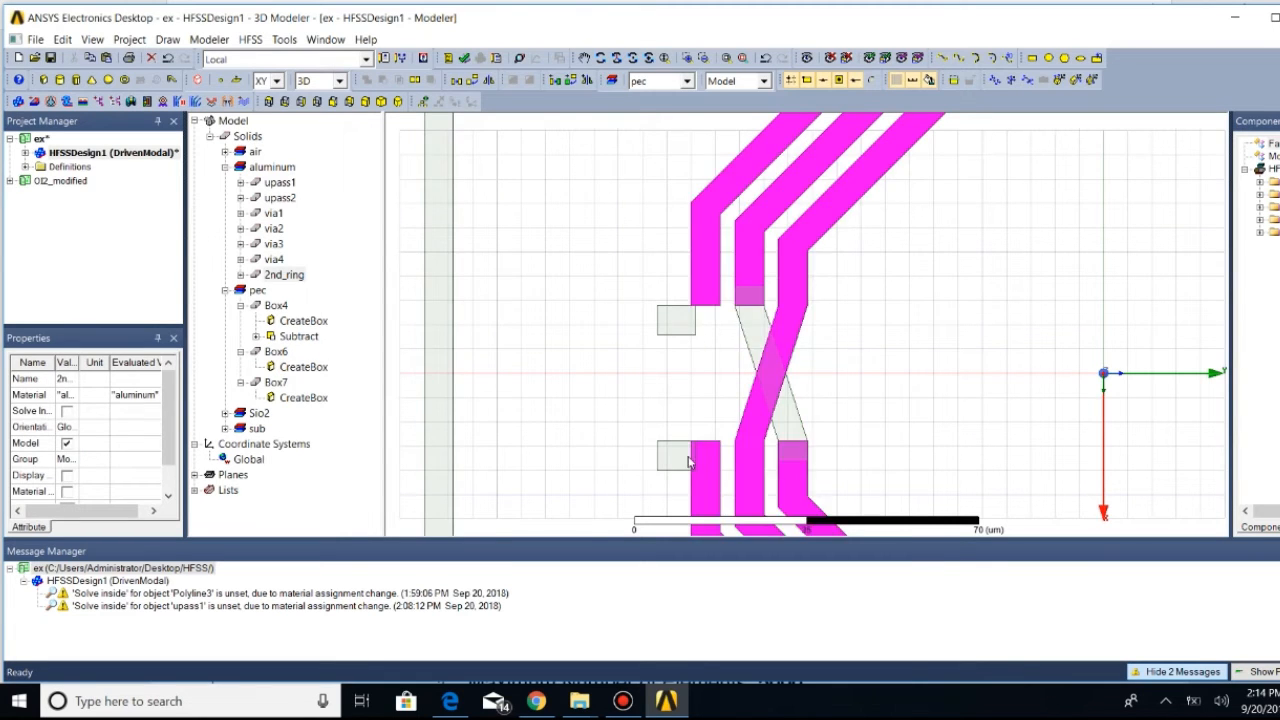
{"action": "right_click", "coordinate": [688, 461]}
{"action": "left_click", "coordinate": [301, 398]}
{"action": "right_click", "coordinate": [301, 398]}
{"action": "left_click", "coordinate": [345, 445]}
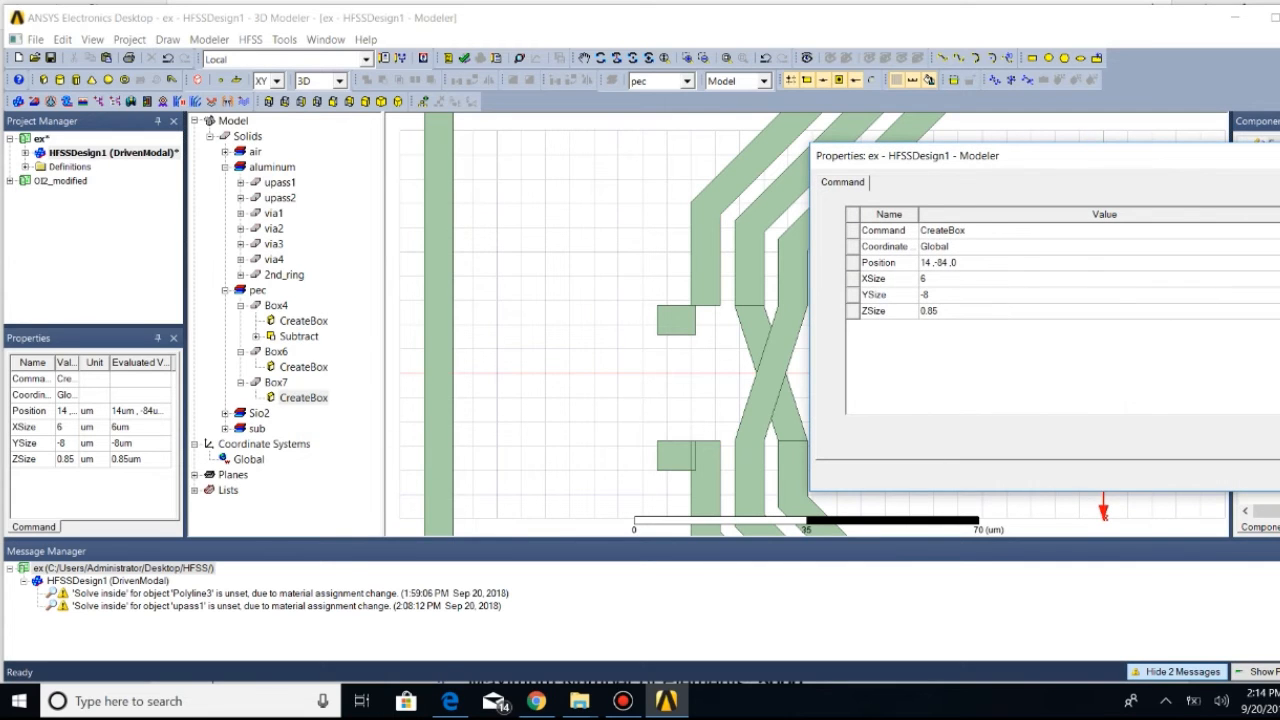
{"action": "left_click", "coordinate": [1279, 475]}
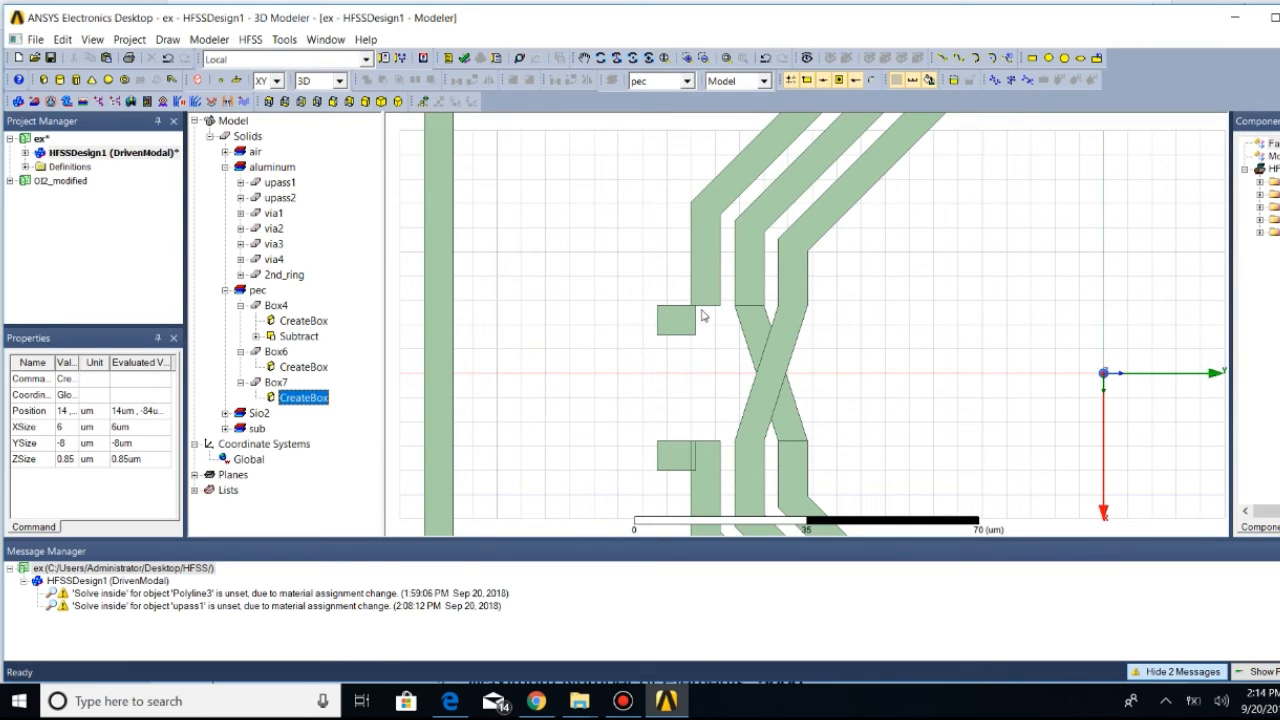
Try shifting the upper terminal box Box6 along X by changing its position to -12,-84,0 um
{"action": "right_click", "coordinate": [318, 368]}
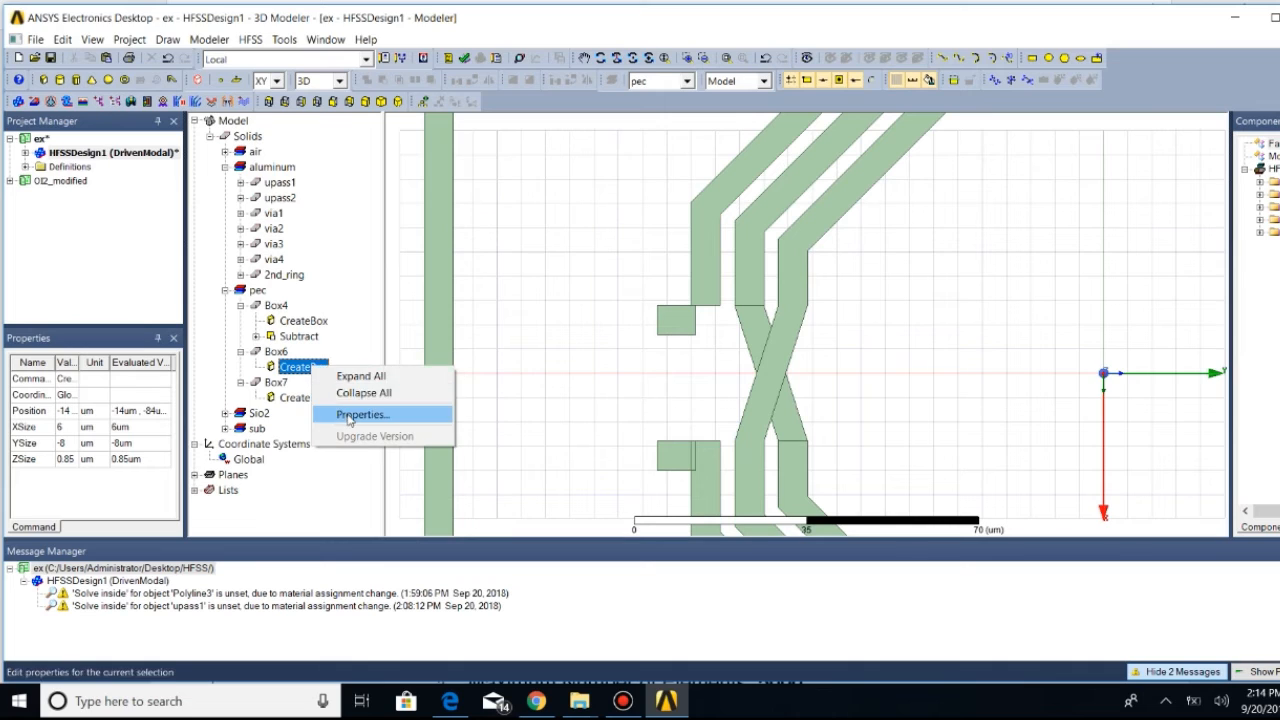
{"action": "left_click", "coordinate": [360, 414]}
{"action": "left_click", "coordinate": [941, 279]}
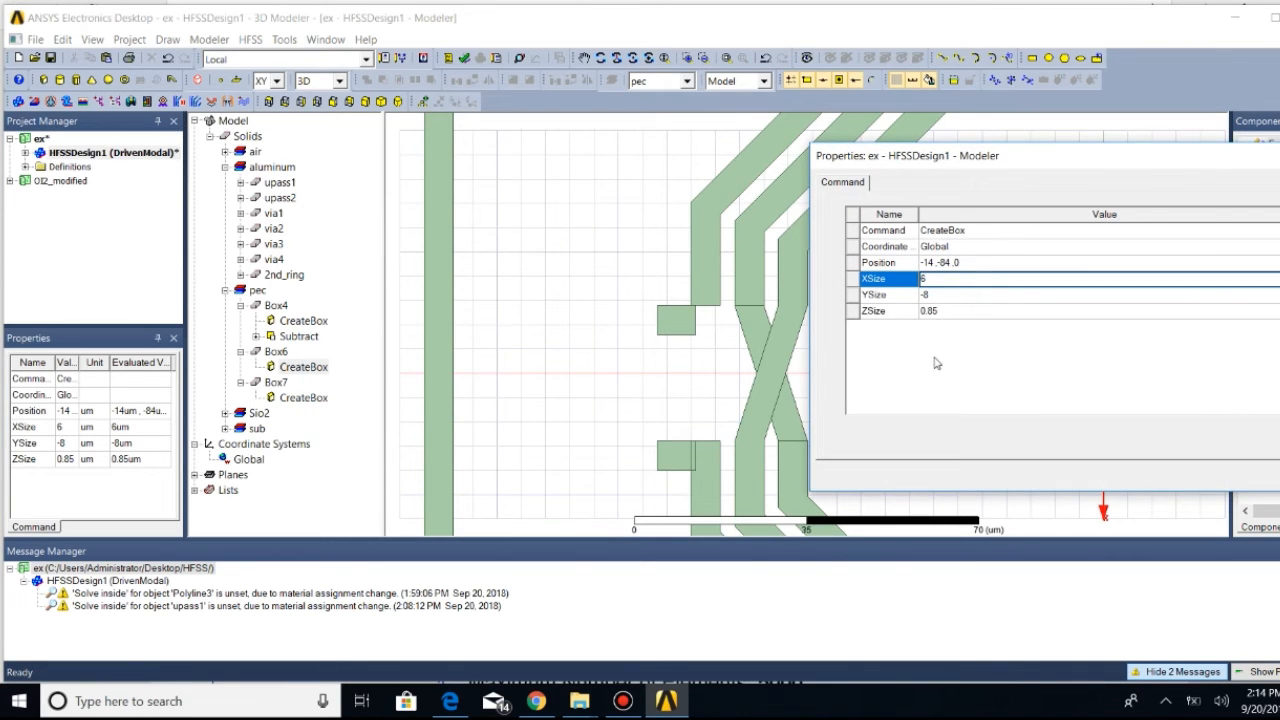
{"action": "left_click", "coordinate": [930, 262]}
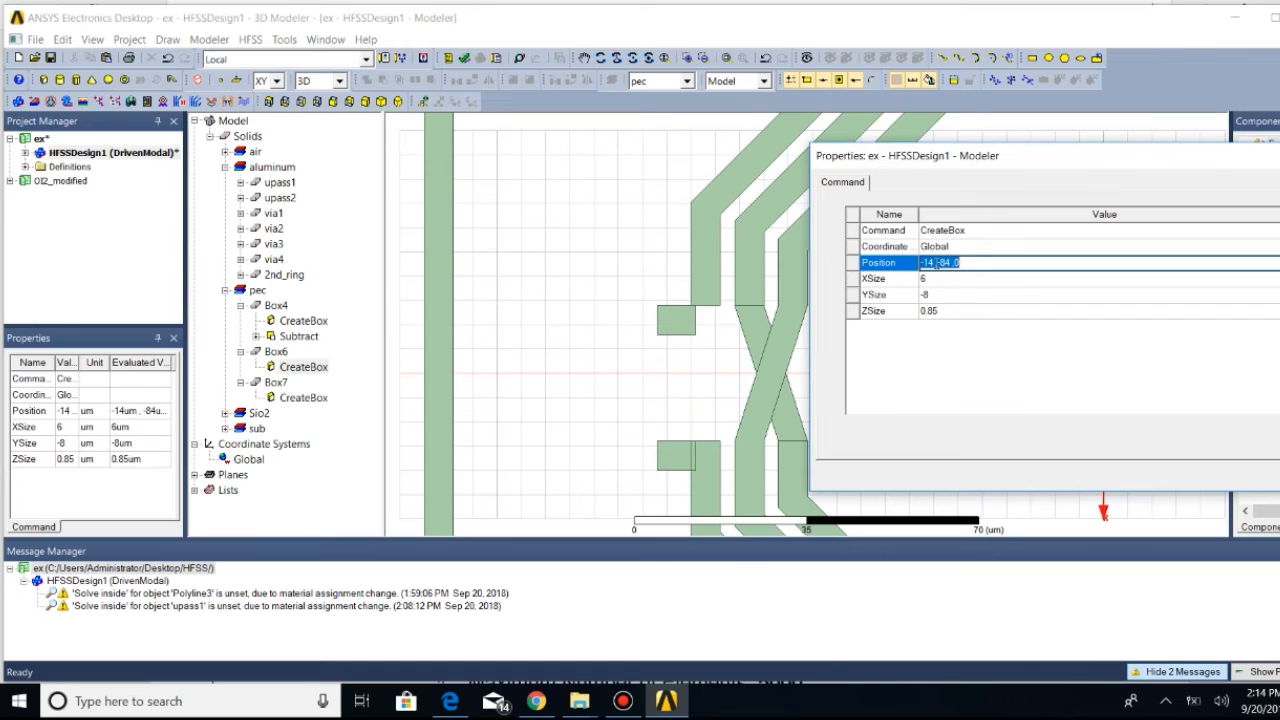
{"action": "type", "text": "2"}
{"action": "key", "text": "Return"}
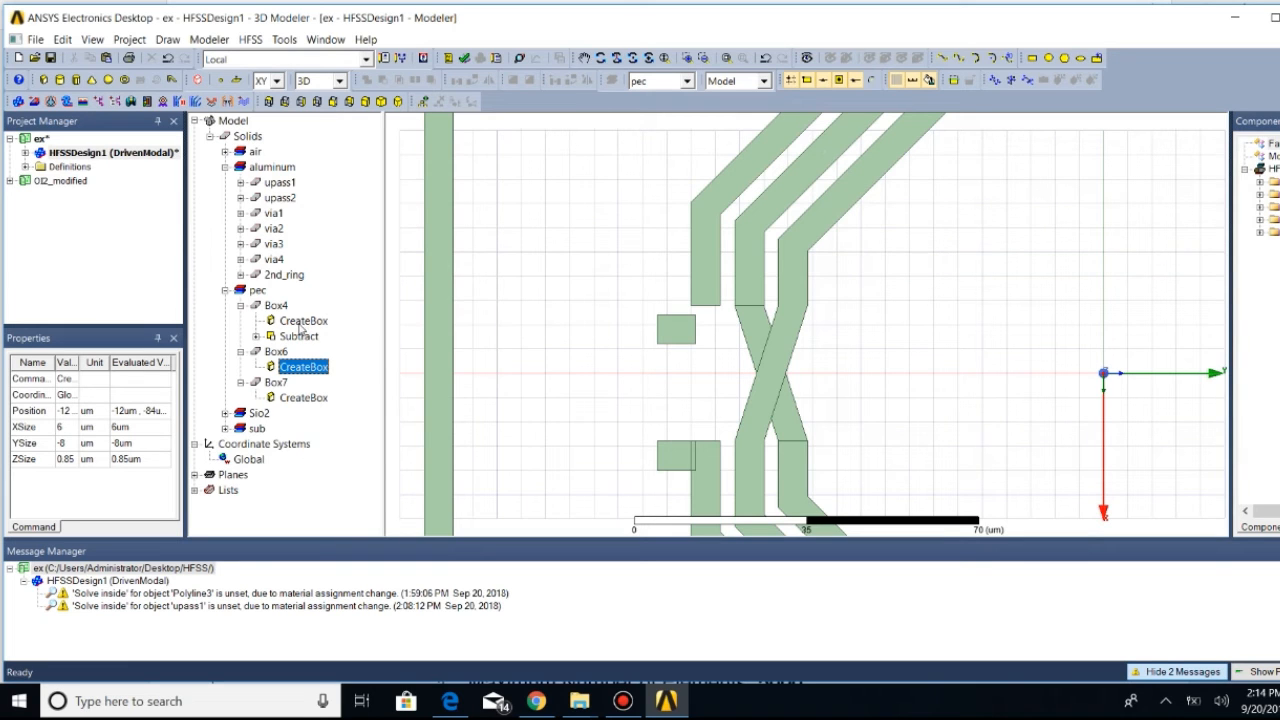
Restore the position of the upper terminal box Box6 to -18,-84,0 um and accept it
{"action": "right_click", "coordinate": [305, 367]}
{"action": "left_click", "coordinate": [340, 418]}
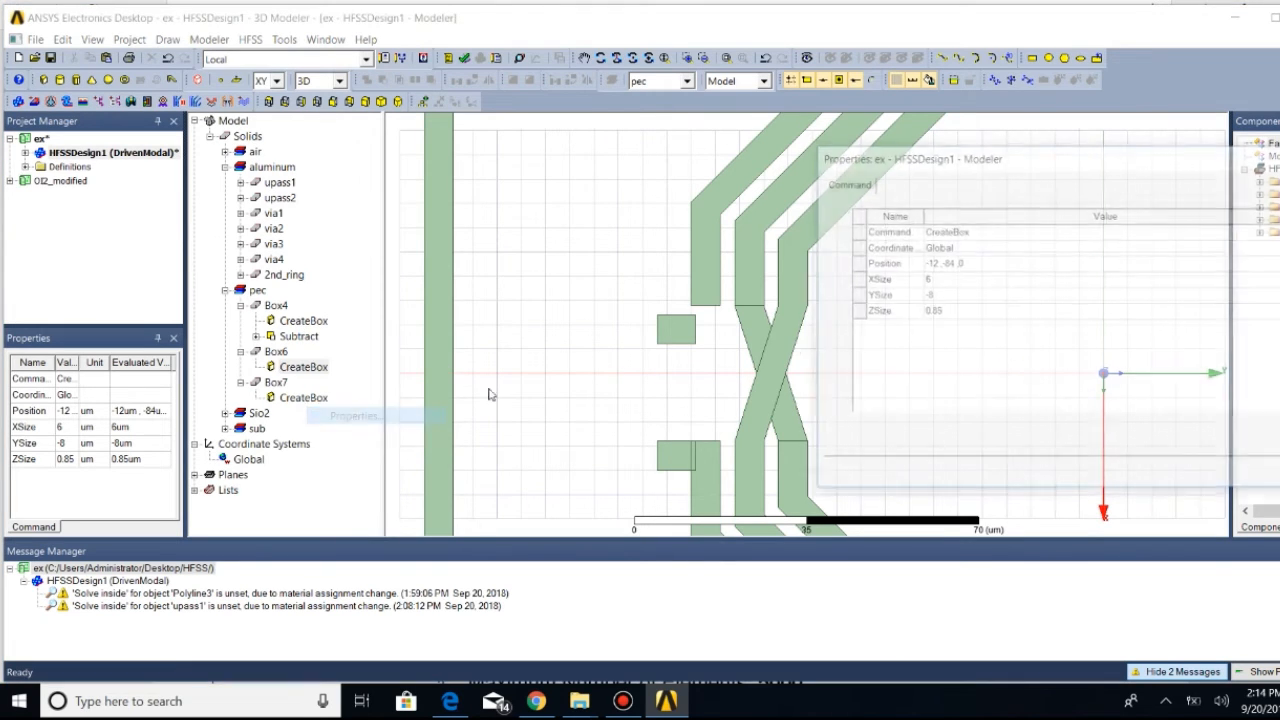
{"action": "left_click", "coordinate": [933, 263]}
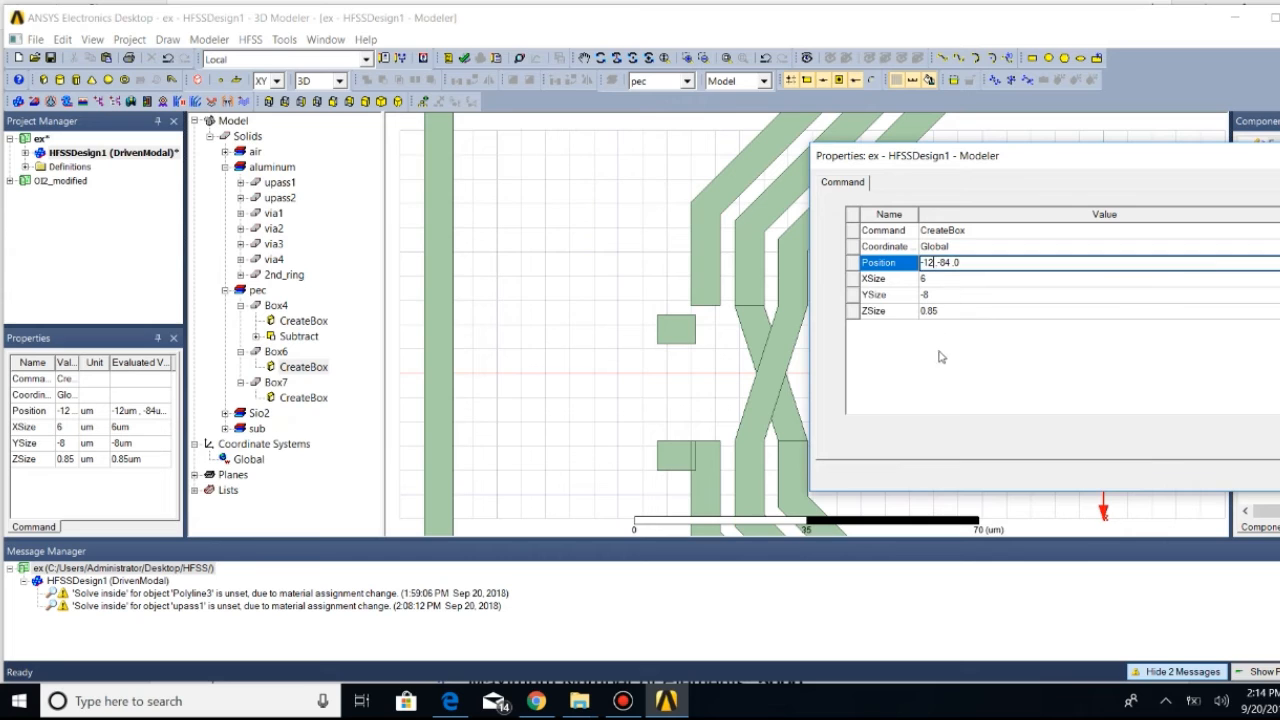
{"action": "key", "text": "BackSpace"}
{"action": "type", "text": "8"}
{"action": "left_click", "coordinate": [1279, 476]}
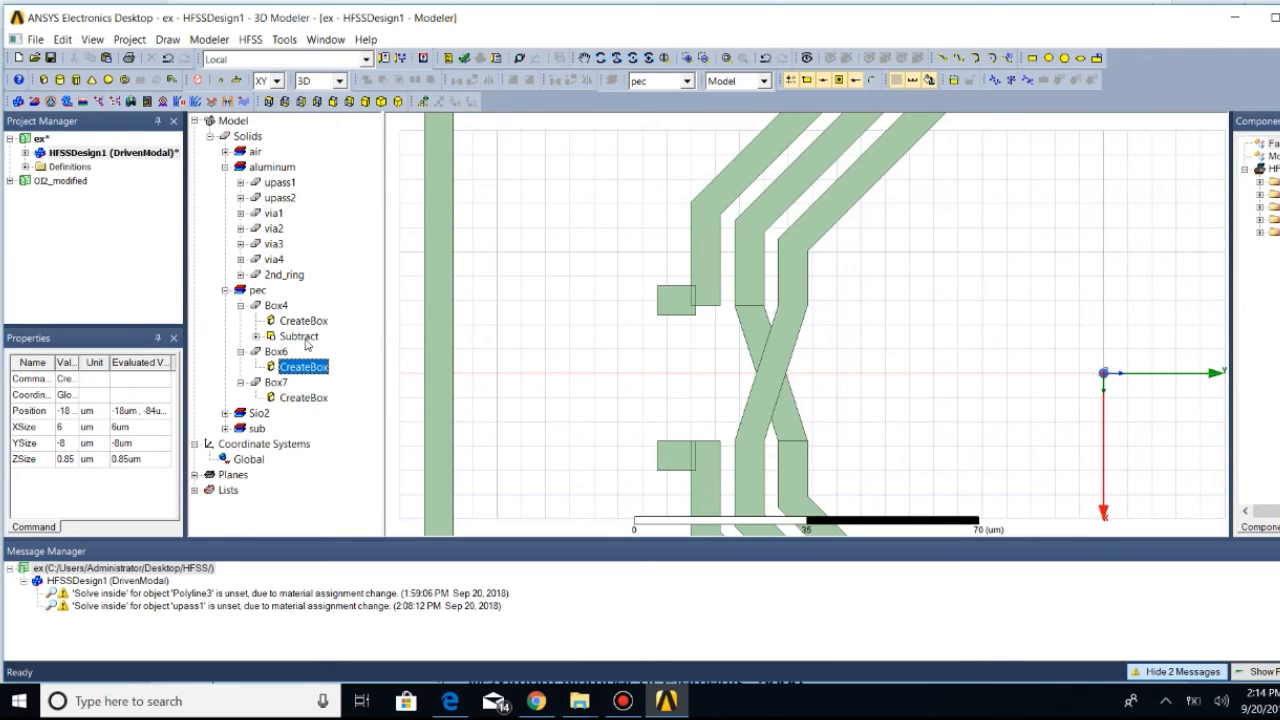
Set the position of the upper terminal box Box6 to -20,-84,0 um to align it with the coil end
{"action": "right_click", "coordinate": [317, 369]}
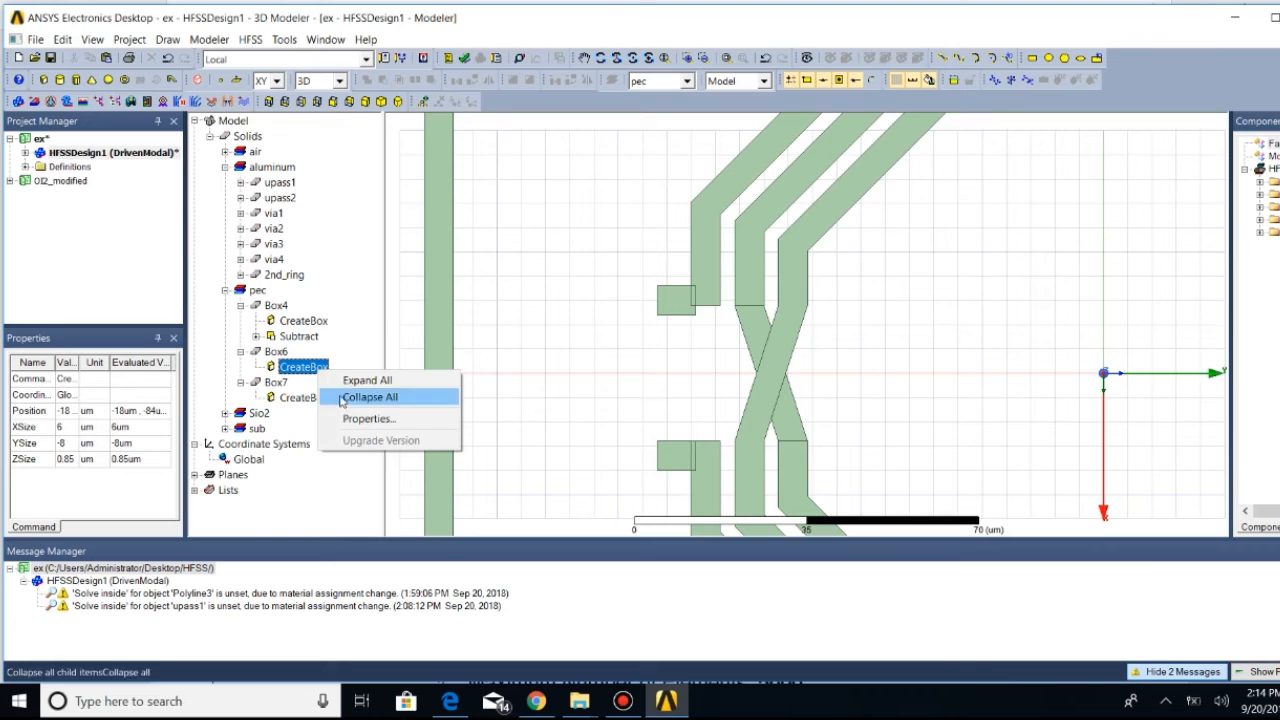
{"action": "left_click", "coordinate": [369, 419]}
{"action": "left_click", "coordinate": [928, 263]}
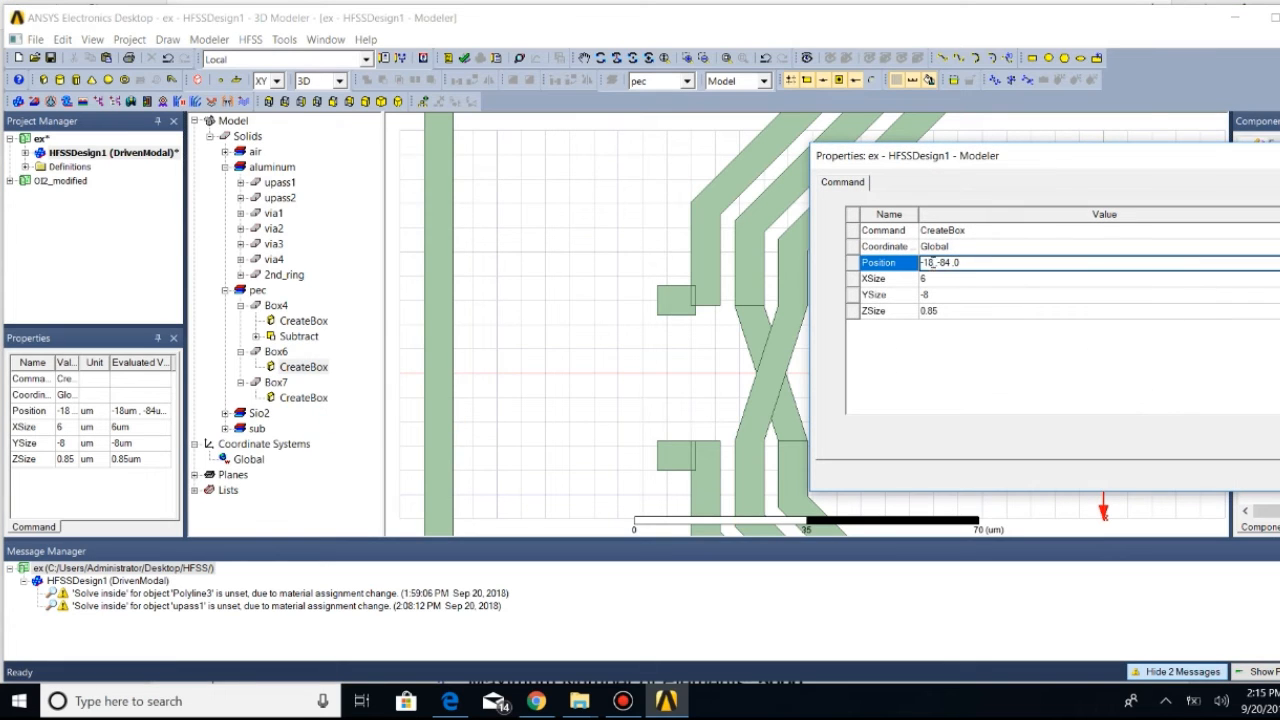
{"action": "key", "text": "BackSpace"}
{"action": "key", "text": "BackSpace"}
{"action": "type", "text": "20"}
{"action": "key", "text": "Return"}
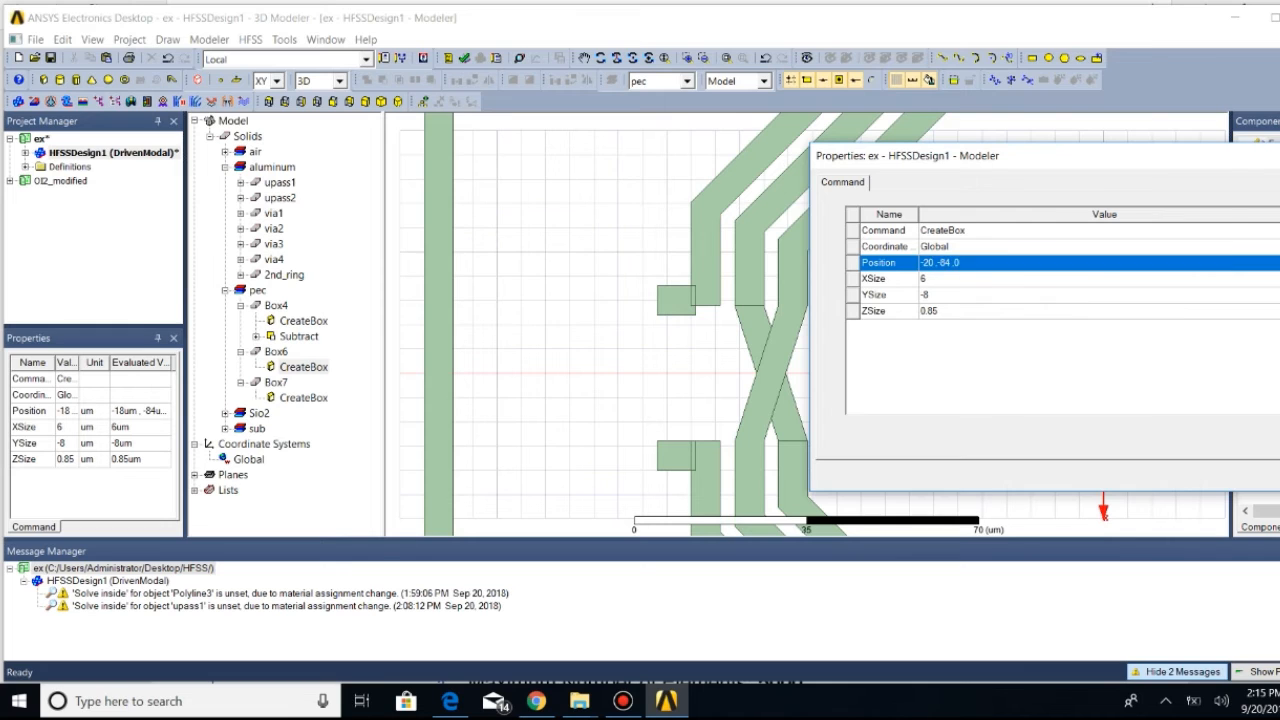
{"action": "key", "text": "Return"}
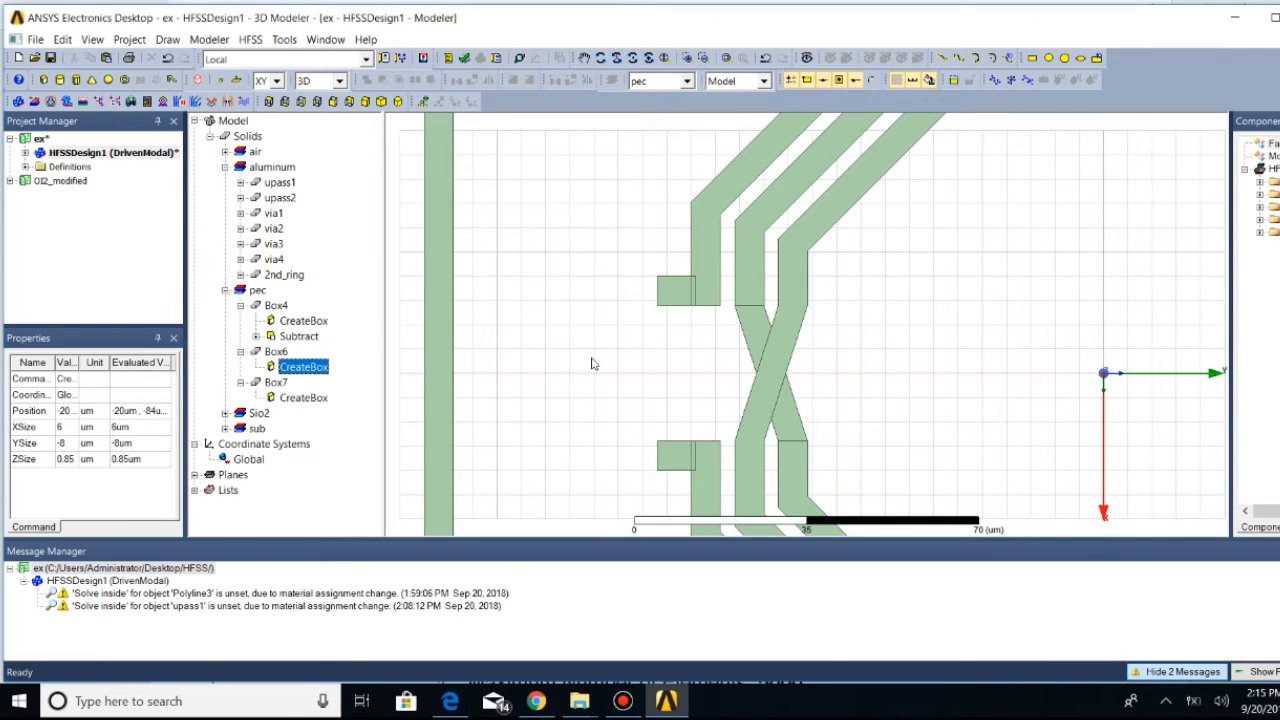
Change the material of the upper terminal box Box6 to aluminum
{"action": "left_click", "coordinate": [276, 353]}
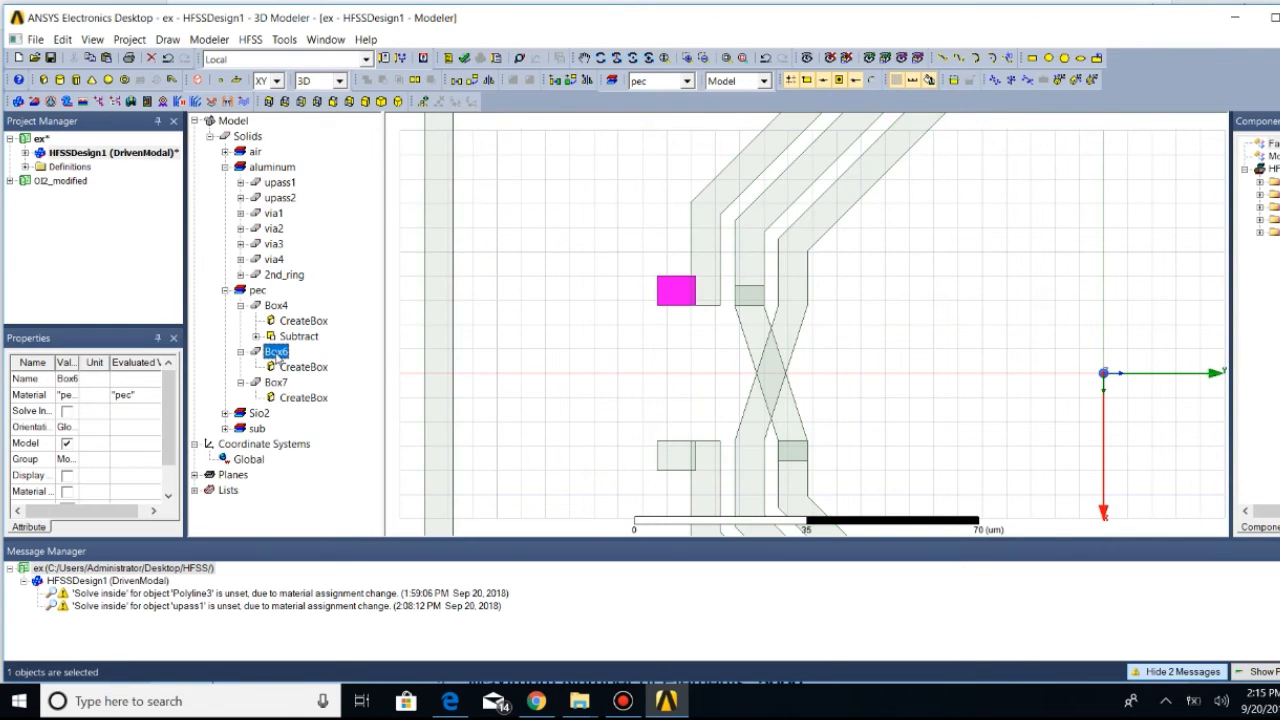
{"action": "right_click", "coordinate": [276, 353]}
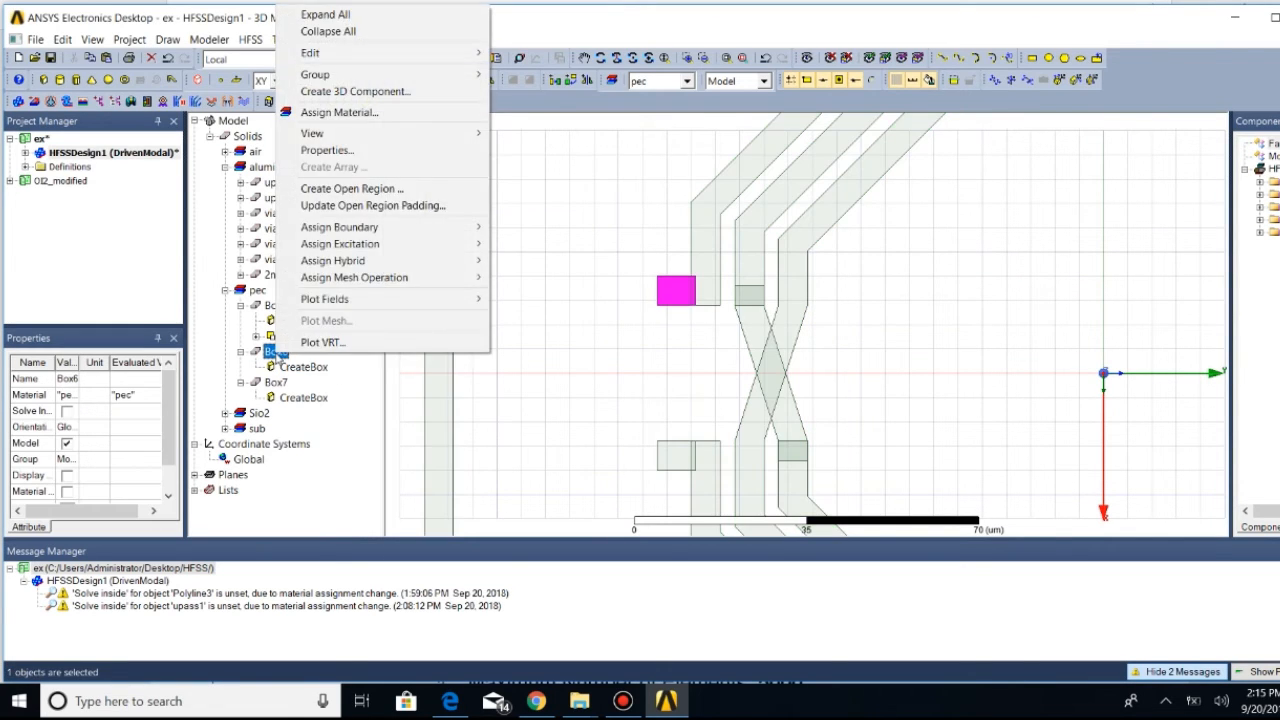
{"action": "left_click", "coordinate": [340, 150]}
{"action": "left_click", "coordinate": [932, 247]}
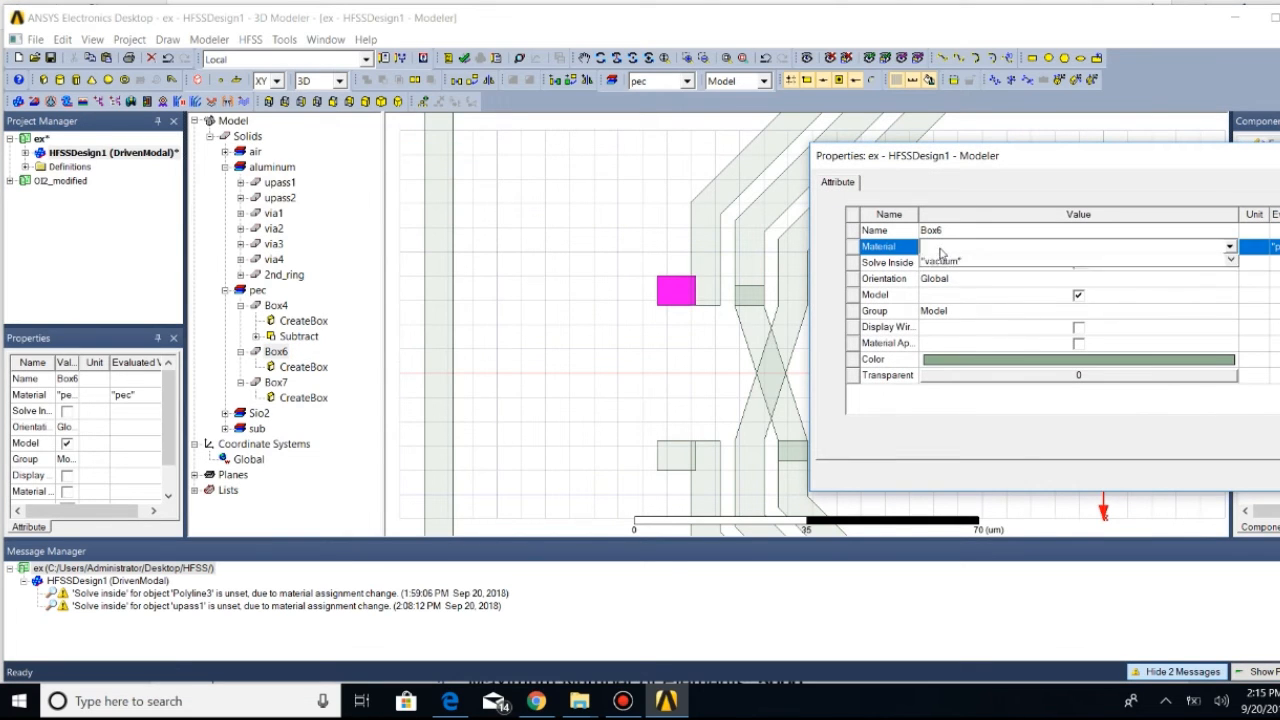
{"action": "left_click", "coordinate": [950, 284]}
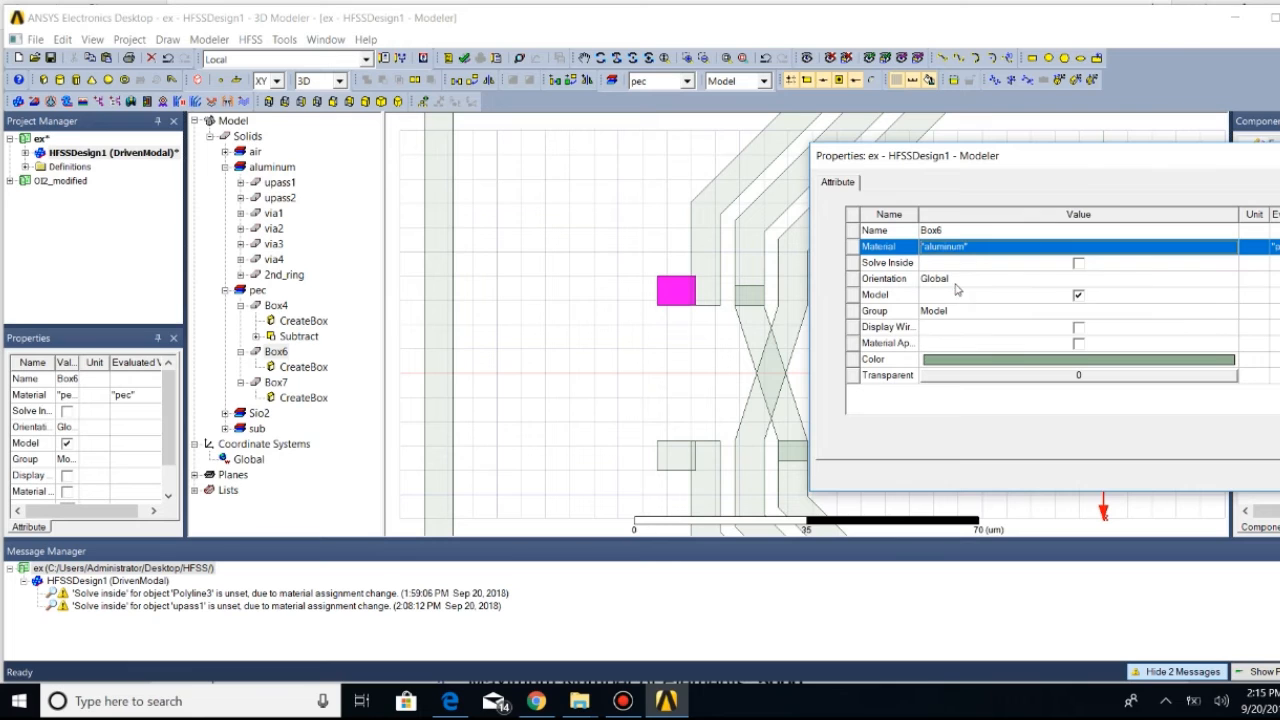
{"action": "left_click", "coordinate": [1279, 475]}
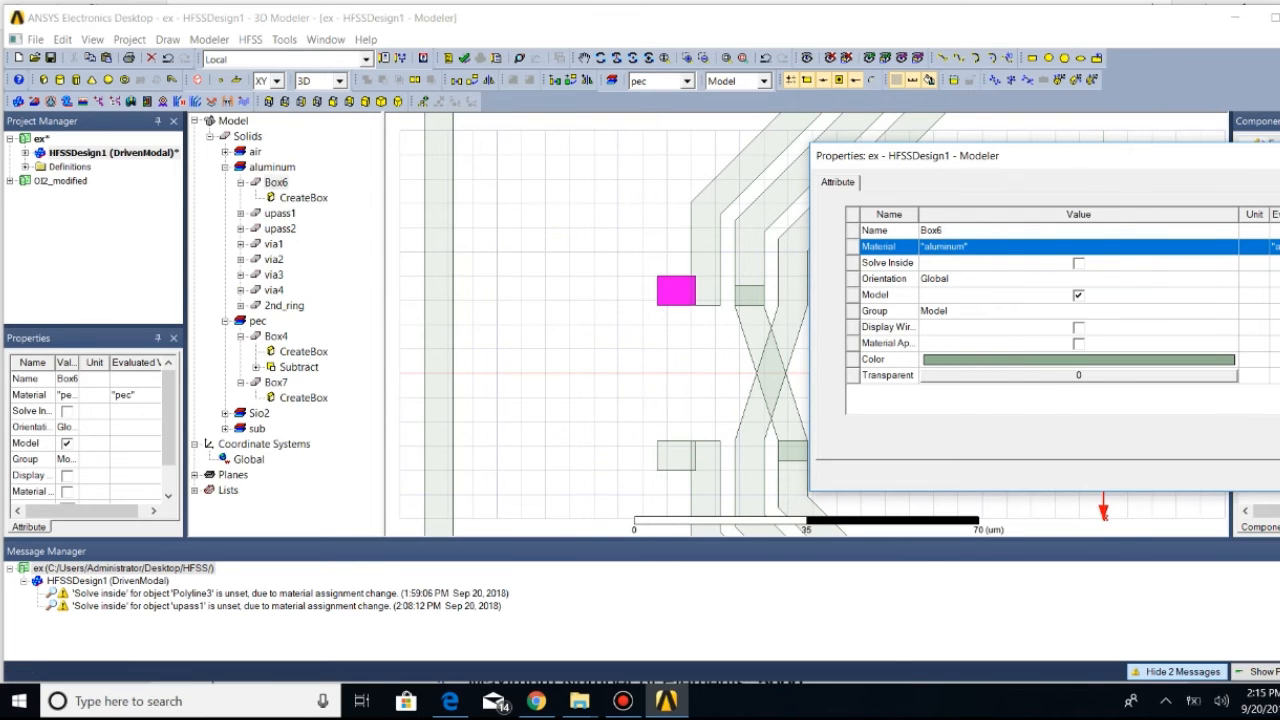
Change the material of the lower terminal box Box7 to aluminum and collapse both boxes in the model tree
{"action": "left_click", "coordinate": [278, 383]}
{"action": "right_click", "coordinate": [280, 385]}
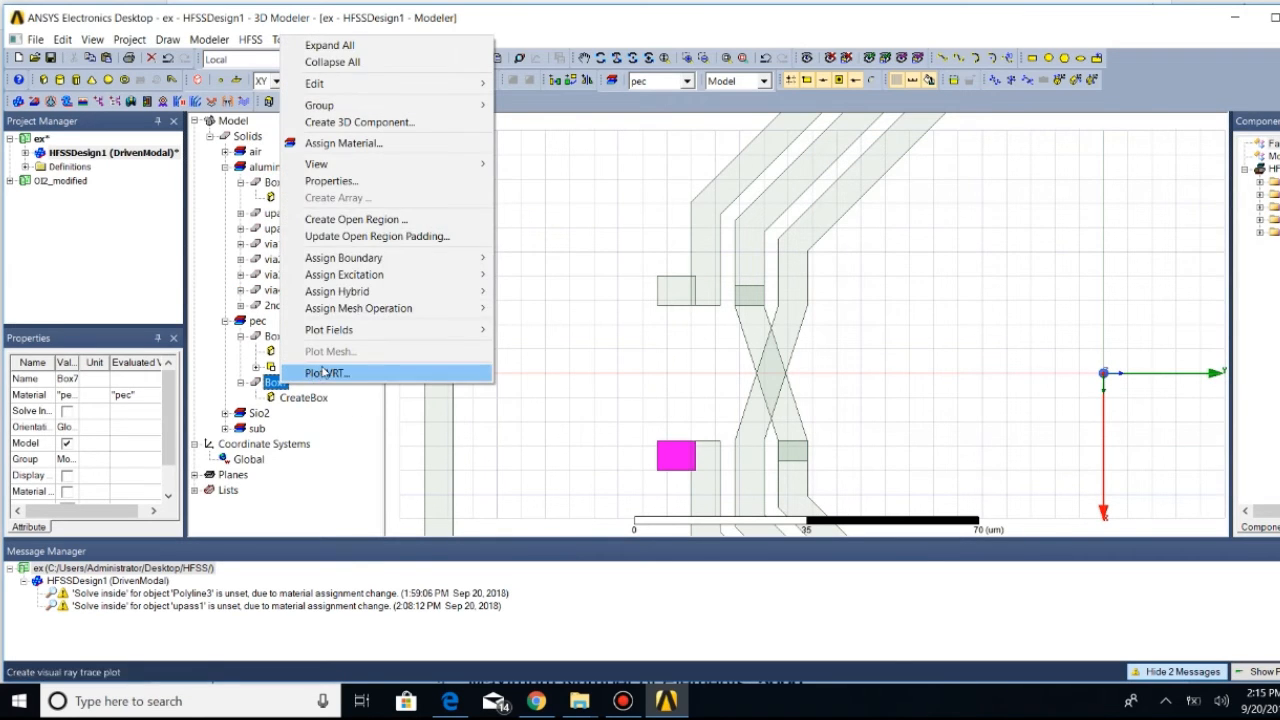
{"action": "left_click", "coordinate": [335, 182]}
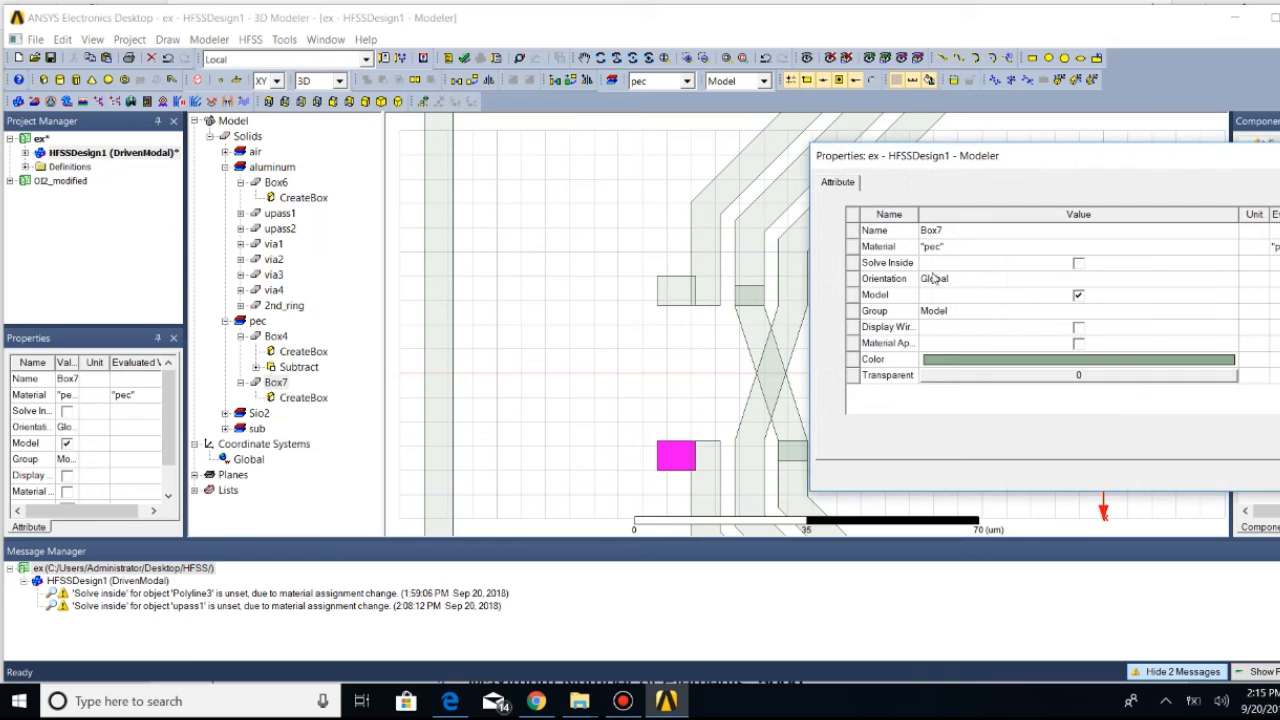
{"action": "left_click", "coordinate": [944, 250]}
{"action": "left_click", "coordinate": [948, 284]}
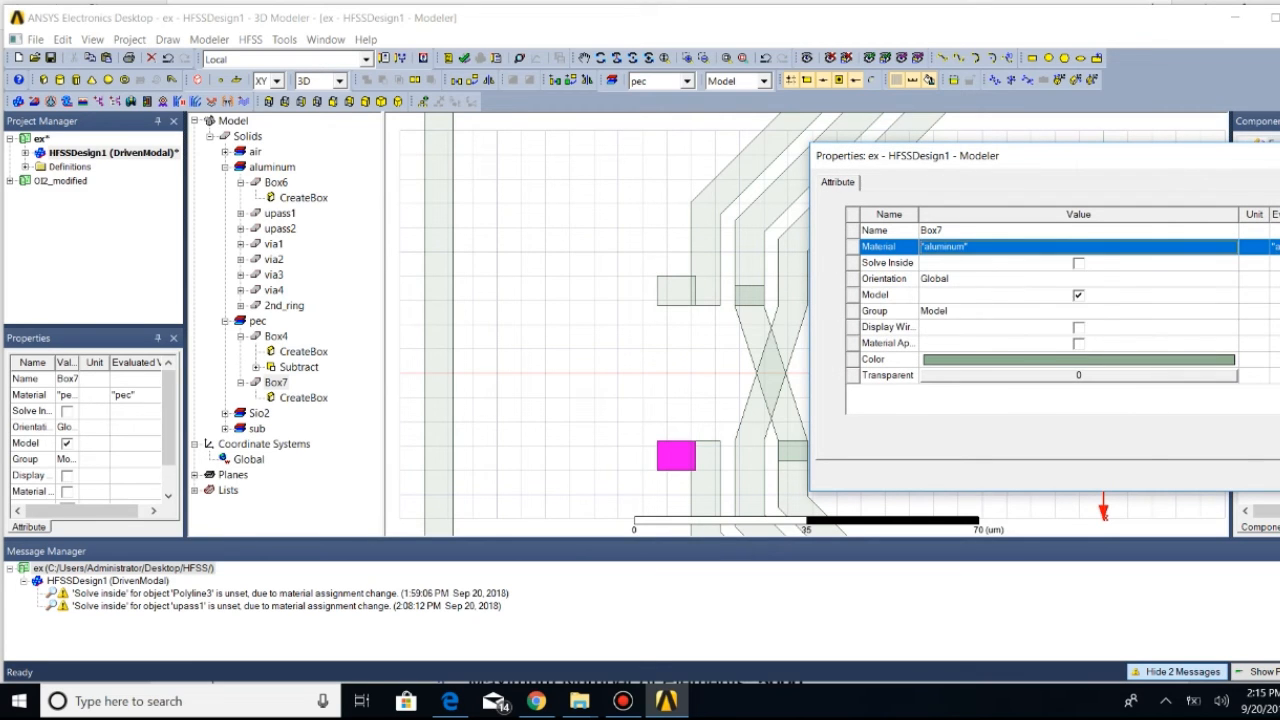
{"action": "left_click", "coordinate": [1279, 476]}
{"action": "left_click", "coordinate": [240, 183]}
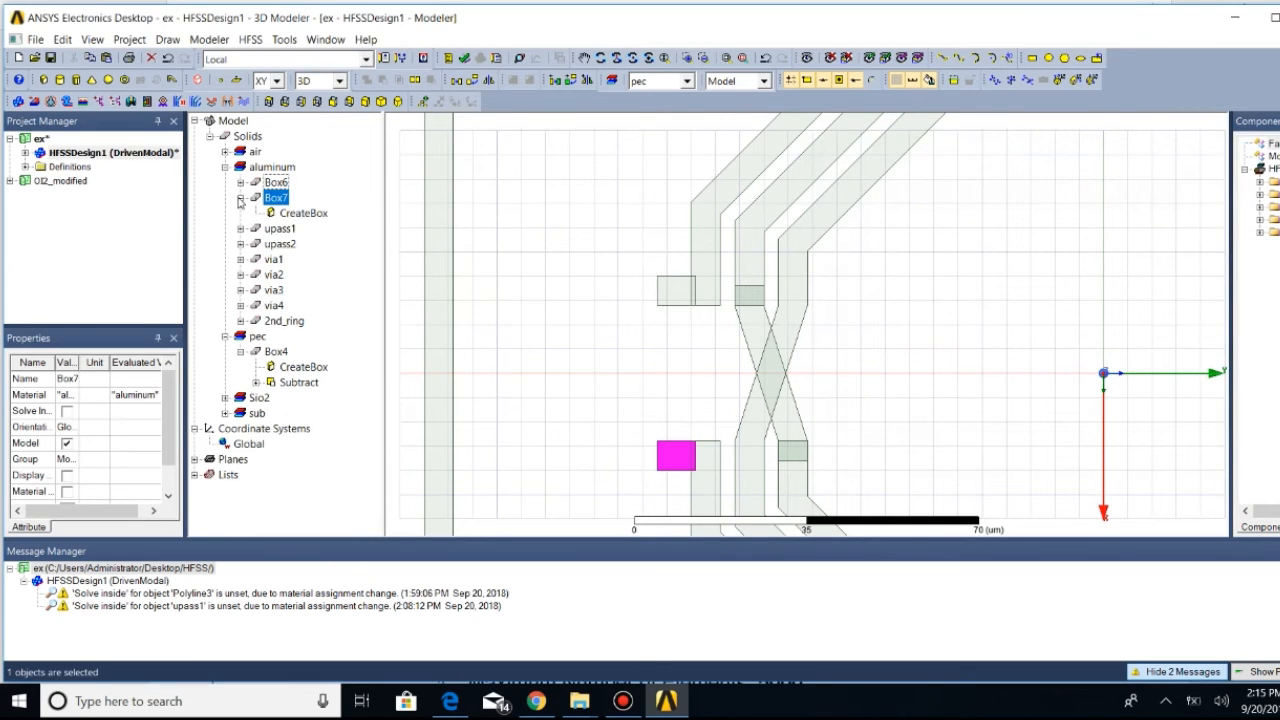
{"action": "left_click", "coordinate": [240, 198]}
Unite the terminal boxes Box7 and Box6 with the coil 2nd_ring into one solid
{"action": "left_click", "coordinate": [712, 243]}
{"action": "left_click", "coordinate": [678, 297]}
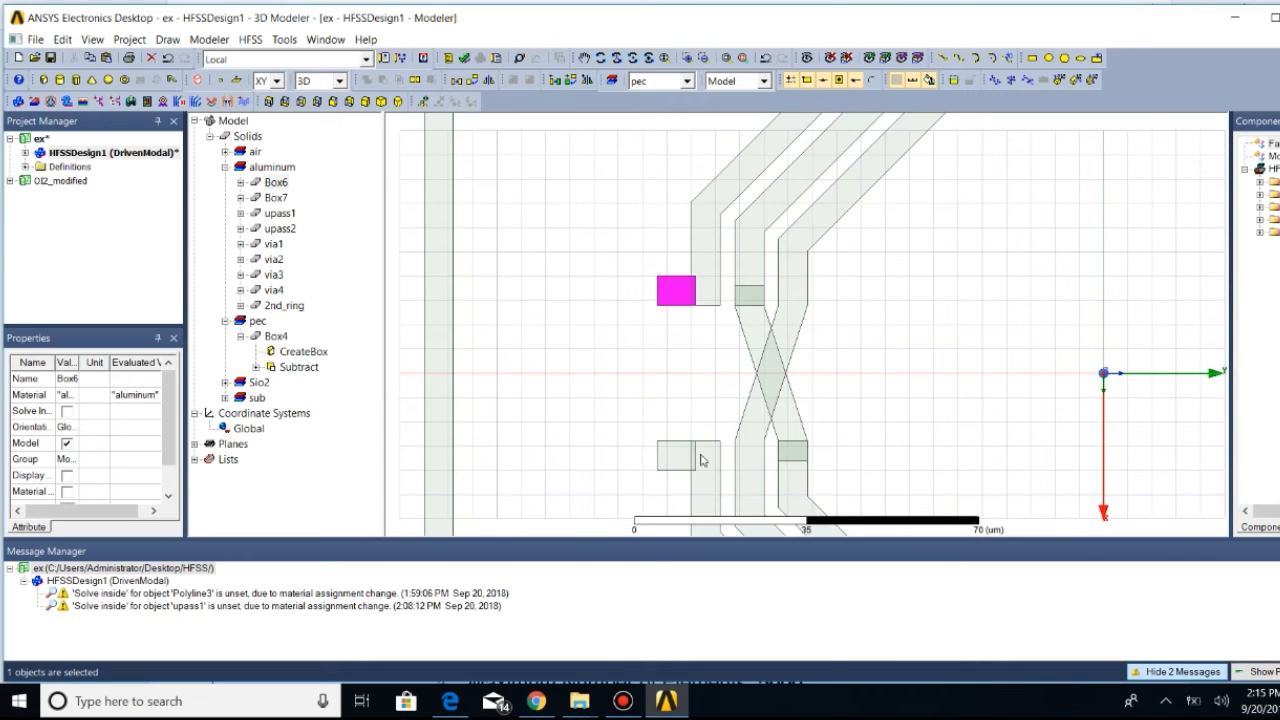
{"action": "left_click", "coordinate": [678, 456]}
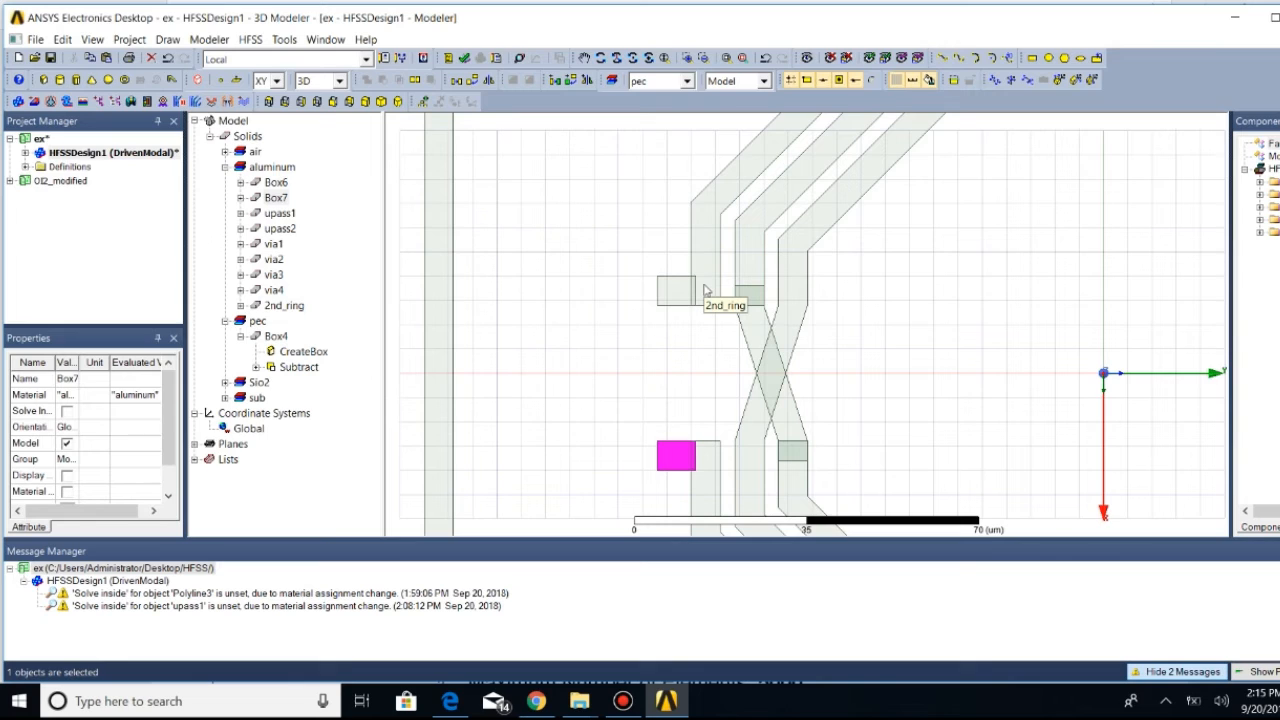
{"action": "left_click", "coordinate": [674, 290], "text": "ctrl"}
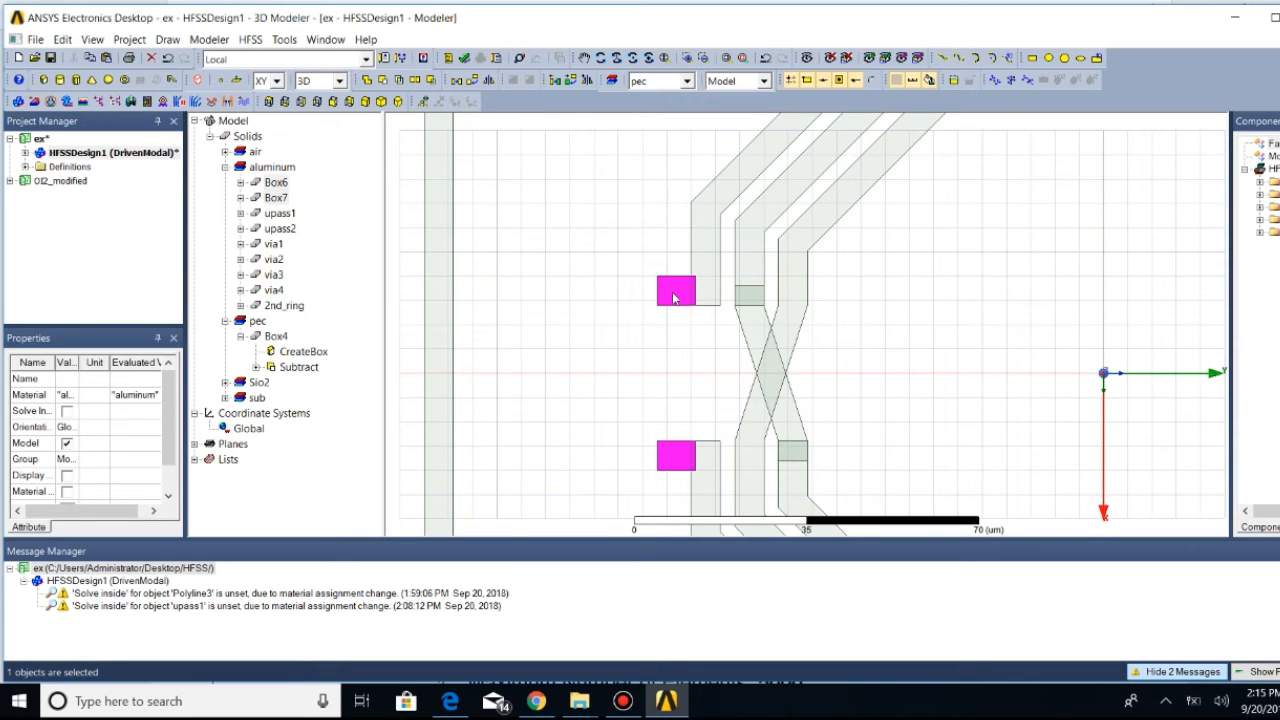
{"action": "left_click", "coordinate": [711, 258], "text": "ctrl"}
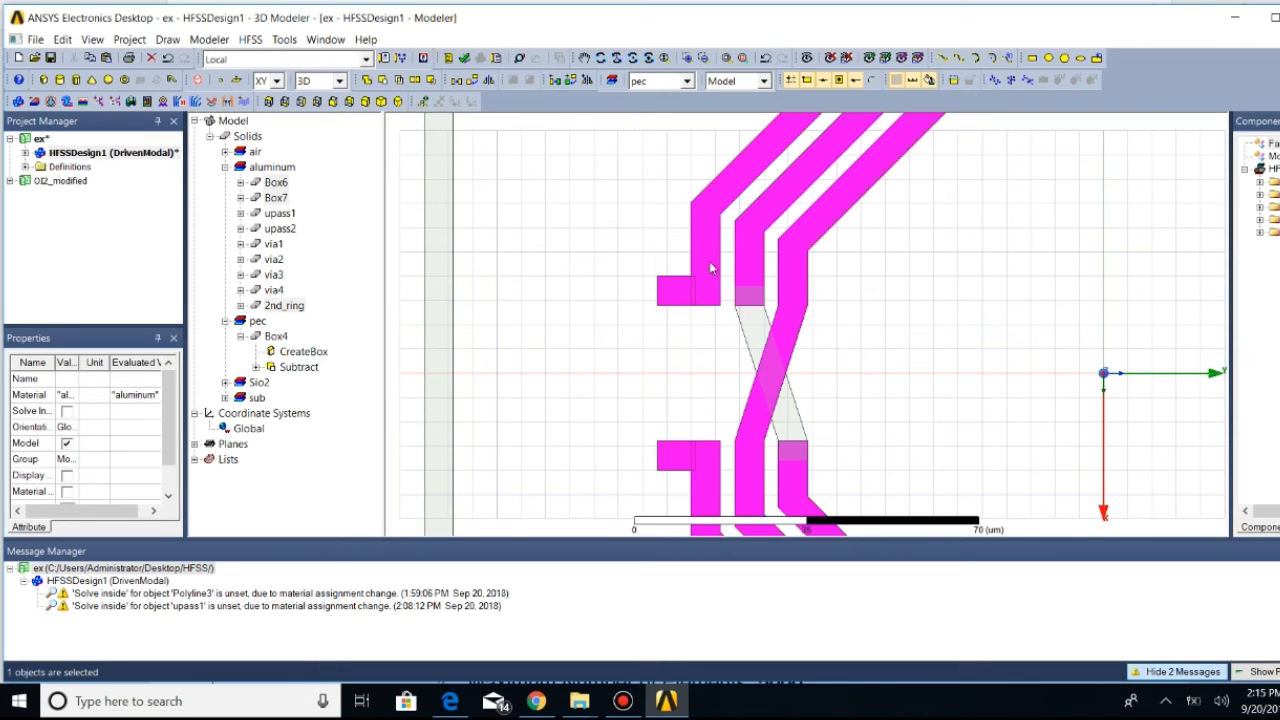
{"action": "left_click", "coordinate": [207, 40]}
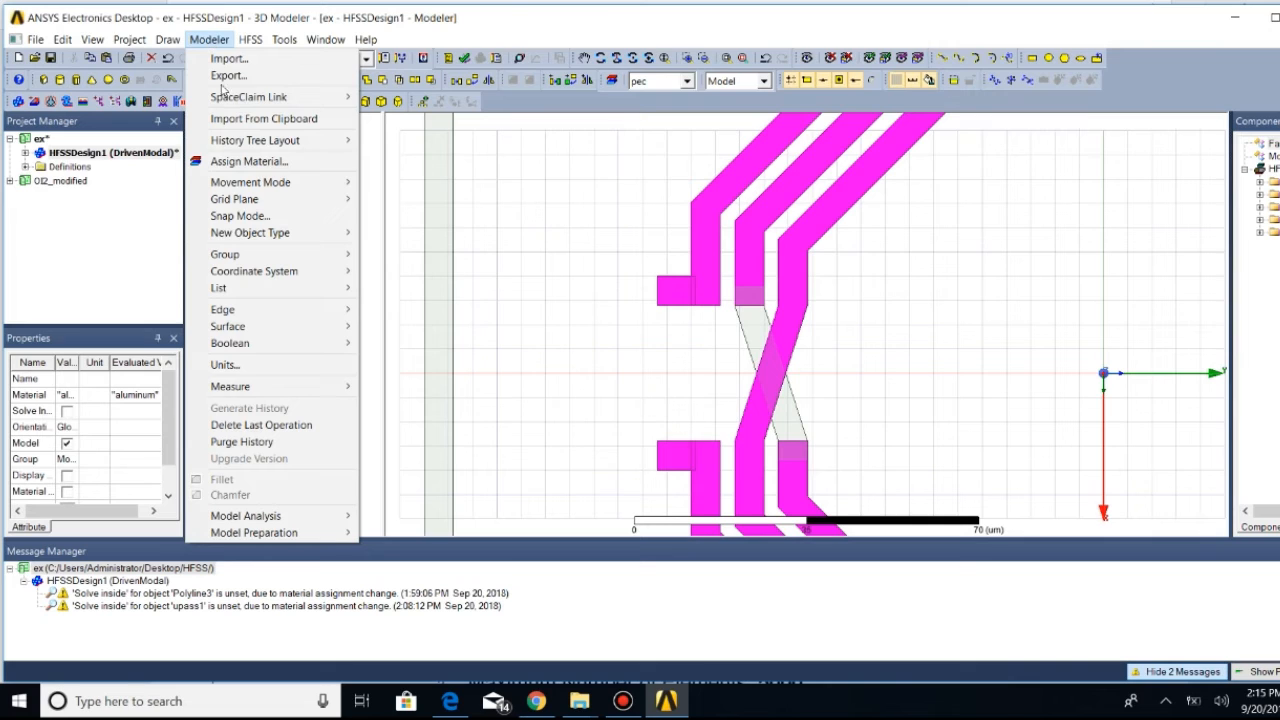
{"action": "mouse_move", "coordinate": [320, 343]}
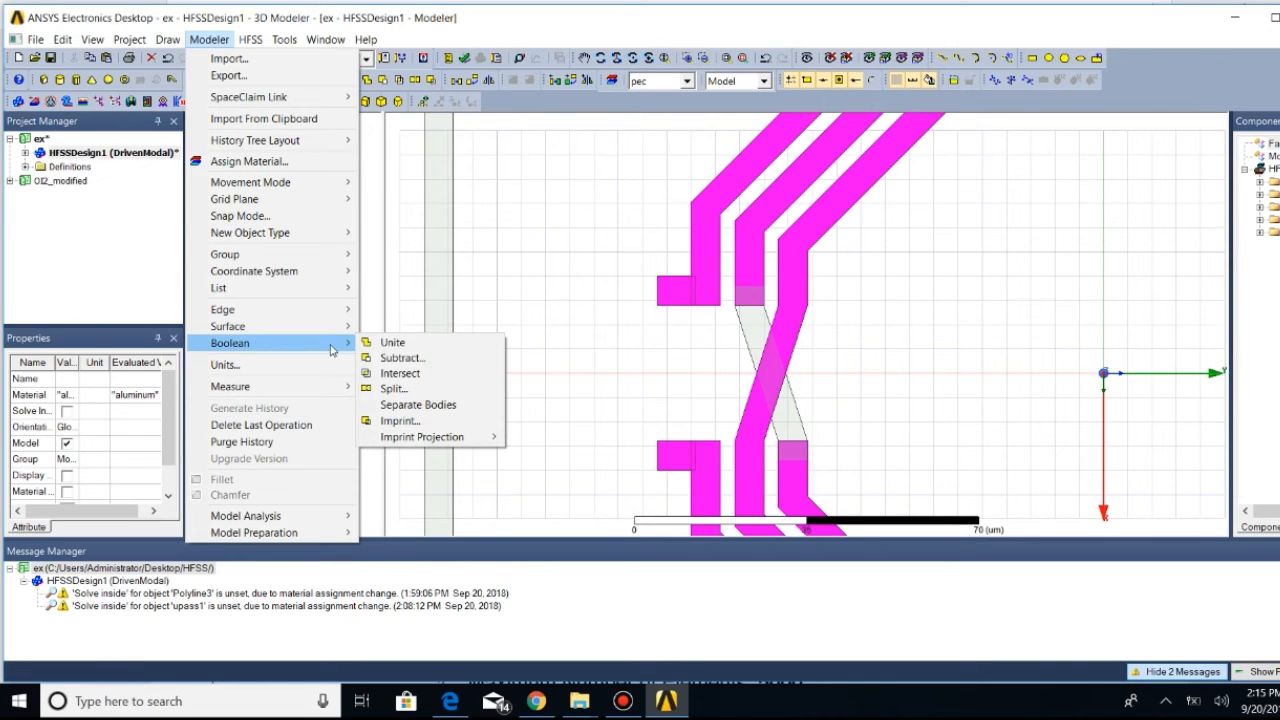
{"action": "left_click", "coordinate": [421, 349]}
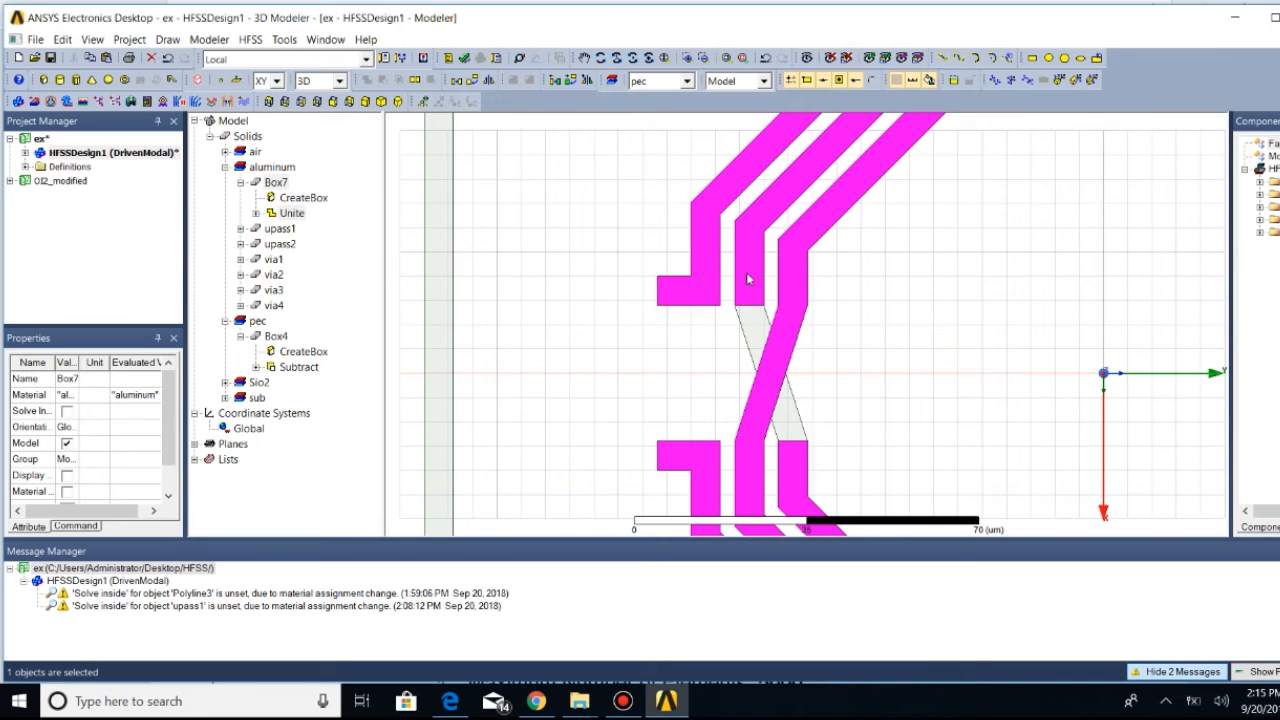
Rename the united coil solid Box7 as spiral and collapse its history
{"action": "left_click", "coordinate": [240, 184]}
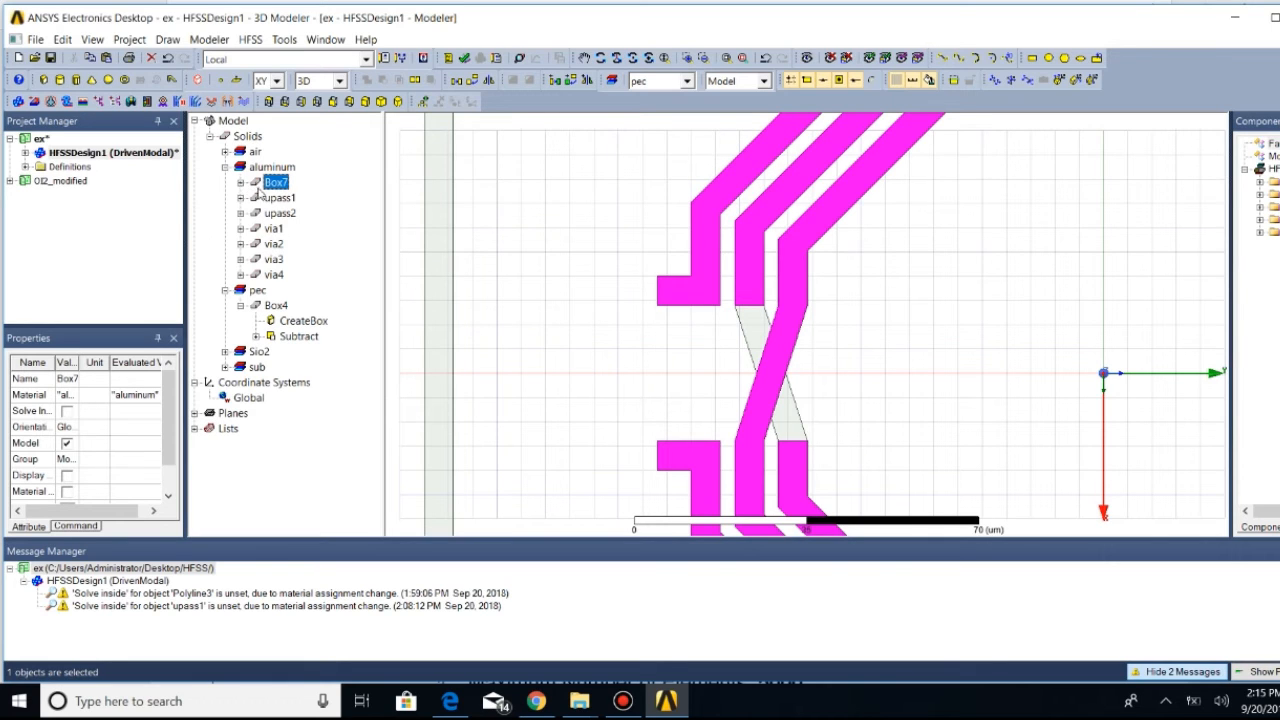
{"action": "left_click", "coordinate": [240, 184]}
{"action": "right_click", "coordinate": [277, 184]}
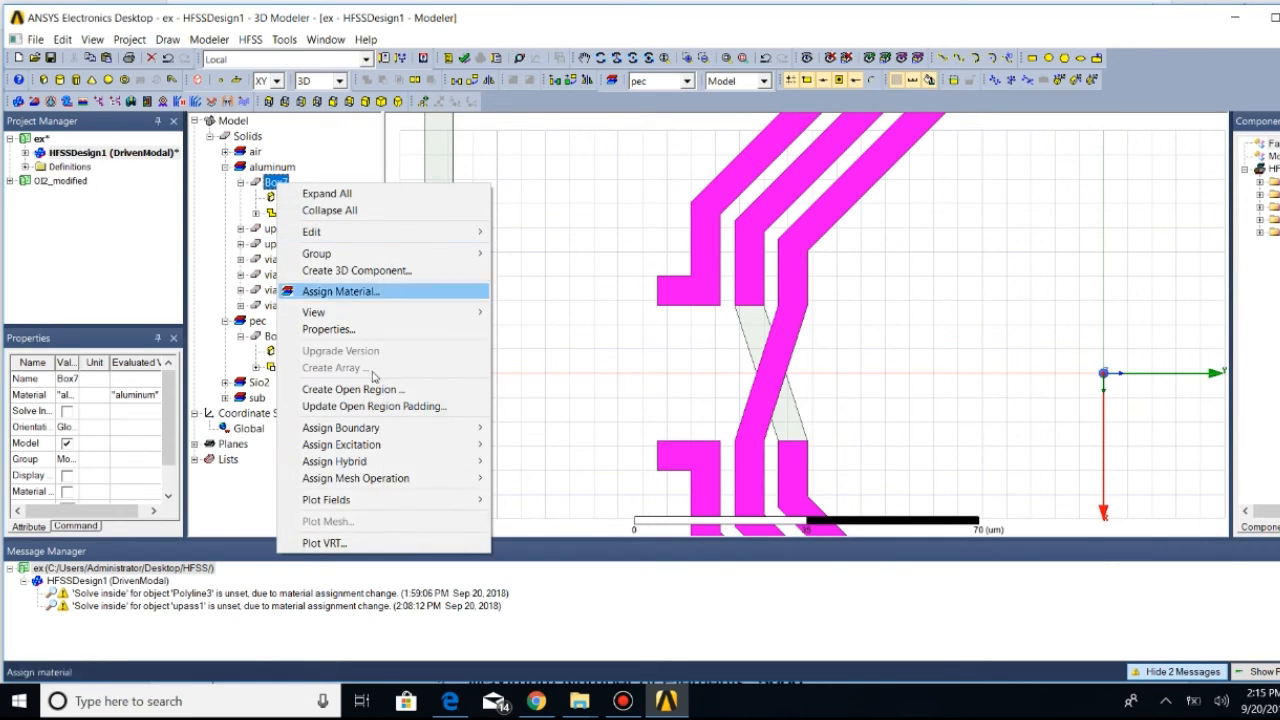
{"action": "left_click", "coordinate": [330, 329]}
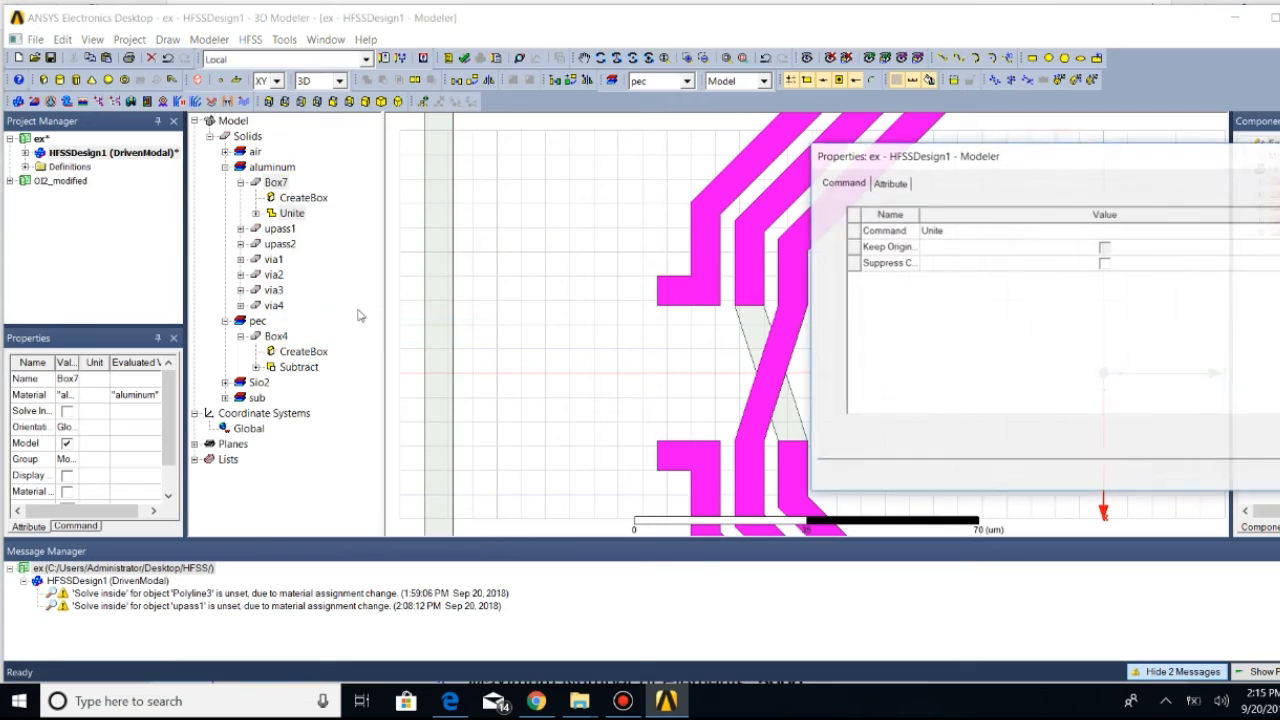
{"action": "left_click", "coordinate": [890, 183]}
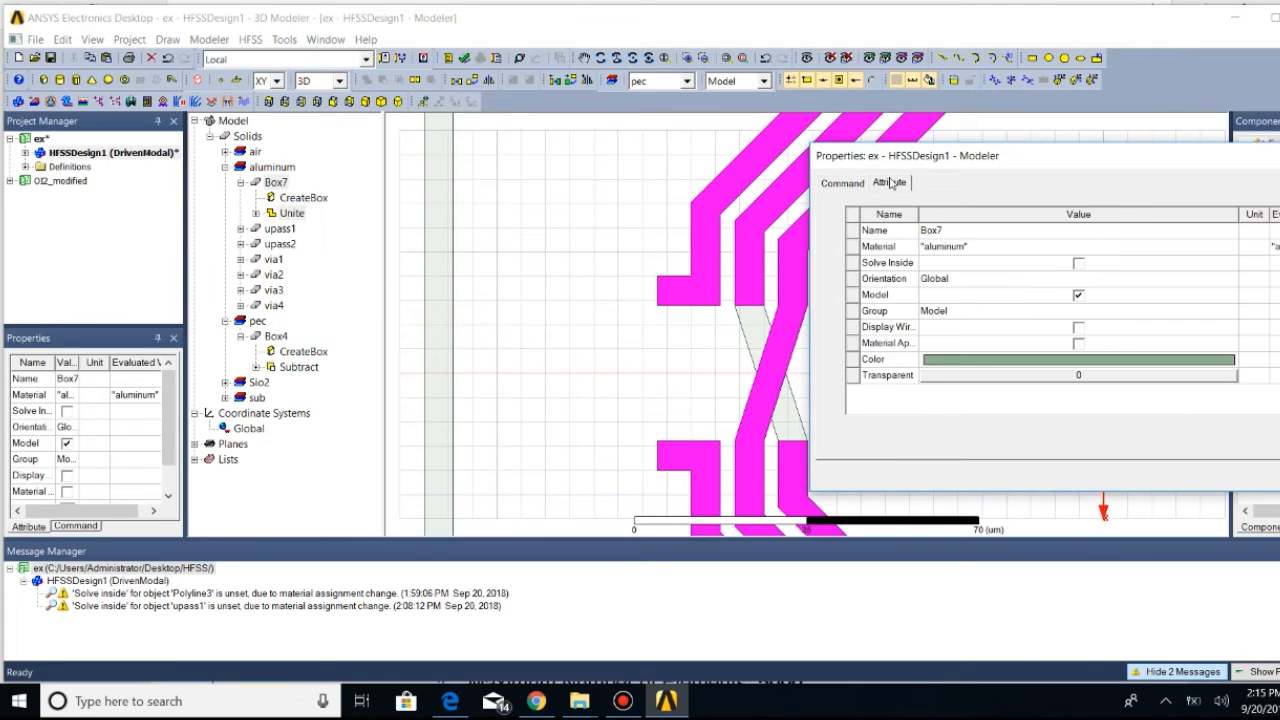
{"action": "left_click", "coordinate": [940, 232]}
{"action": "key", "text": "BackSpace"}
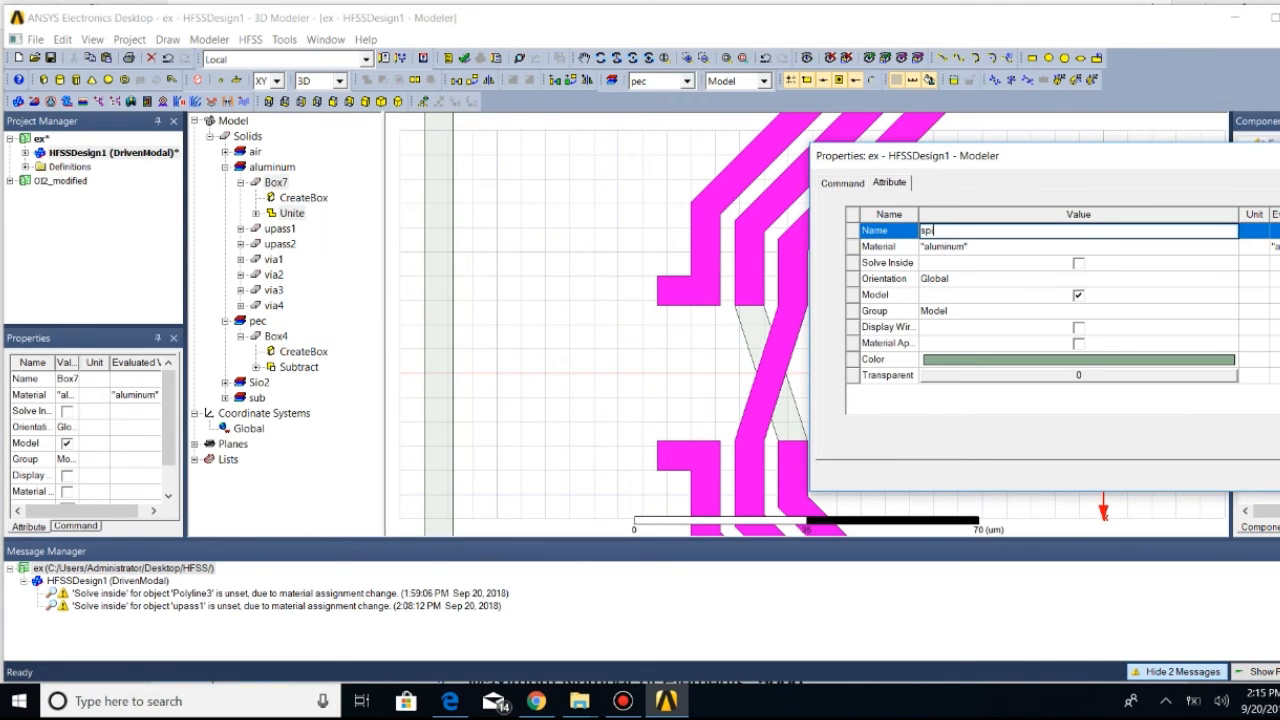
{"action": "key", "text": "Return"}
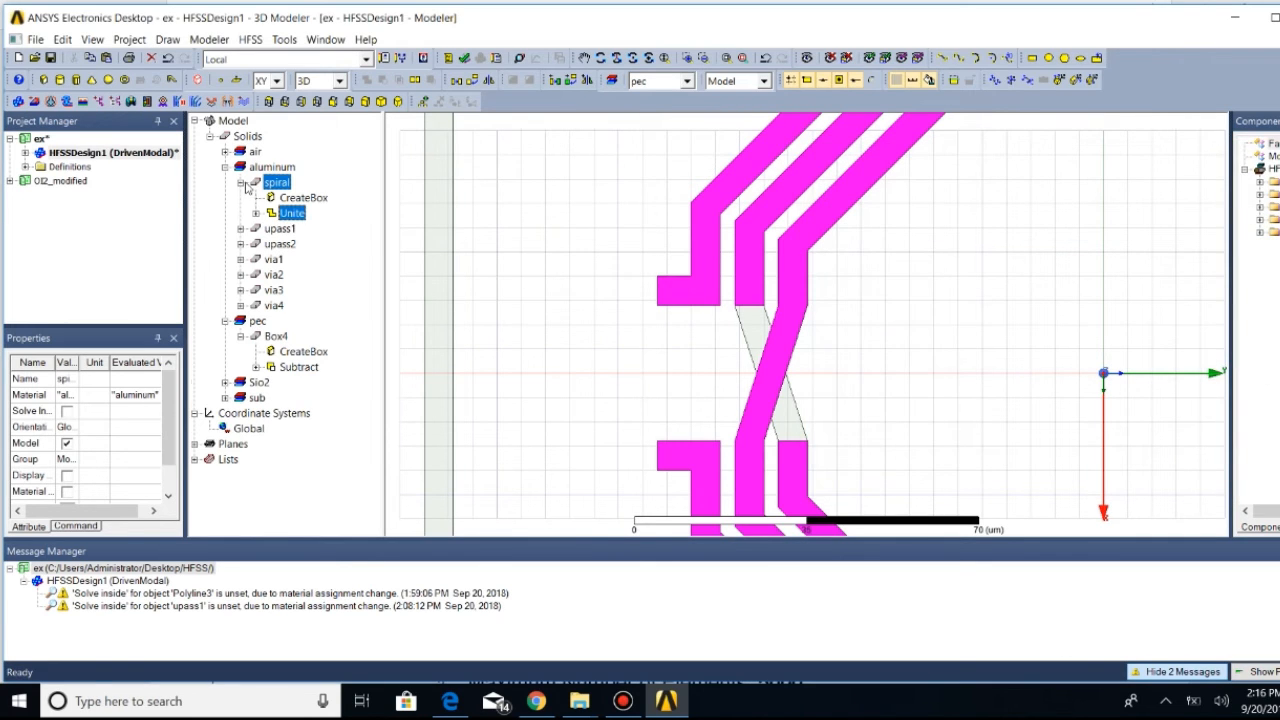
{"action": "left_click", "coordinate": [241, 183]}
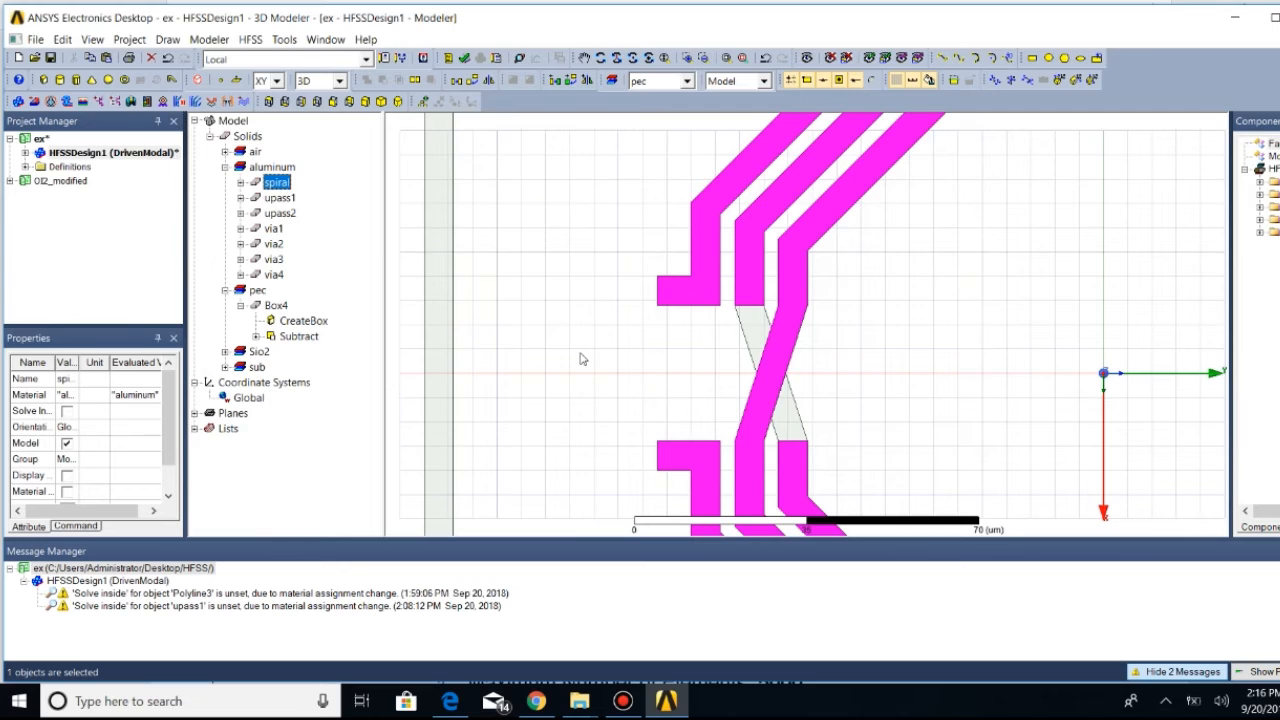
Draw a 6 by 14 um rectangle extending outward from the upper terminal's outer edge, starting at -20,-92,0.85 um
{"action": "scroll", "coordinate": [606, 331], "scroll_direction": "up", "scroll_amount": 1}
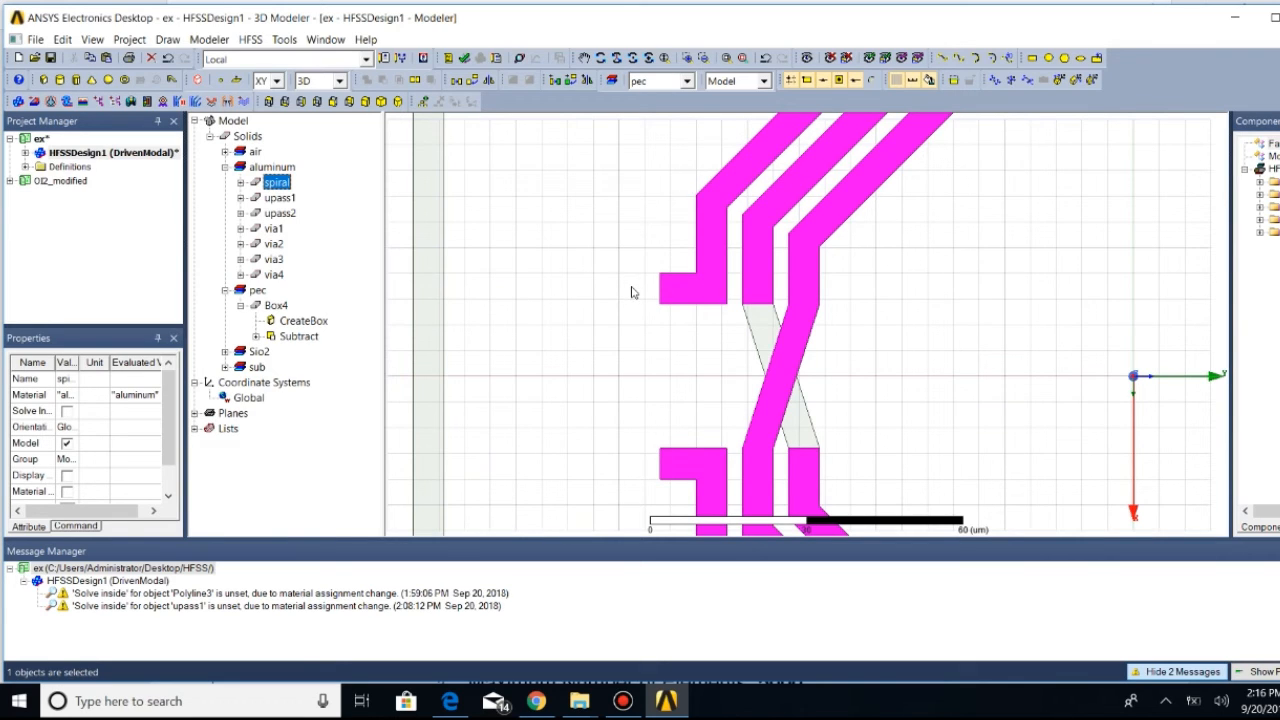
{"action": "left_click", "coordinate": [166, 42]}
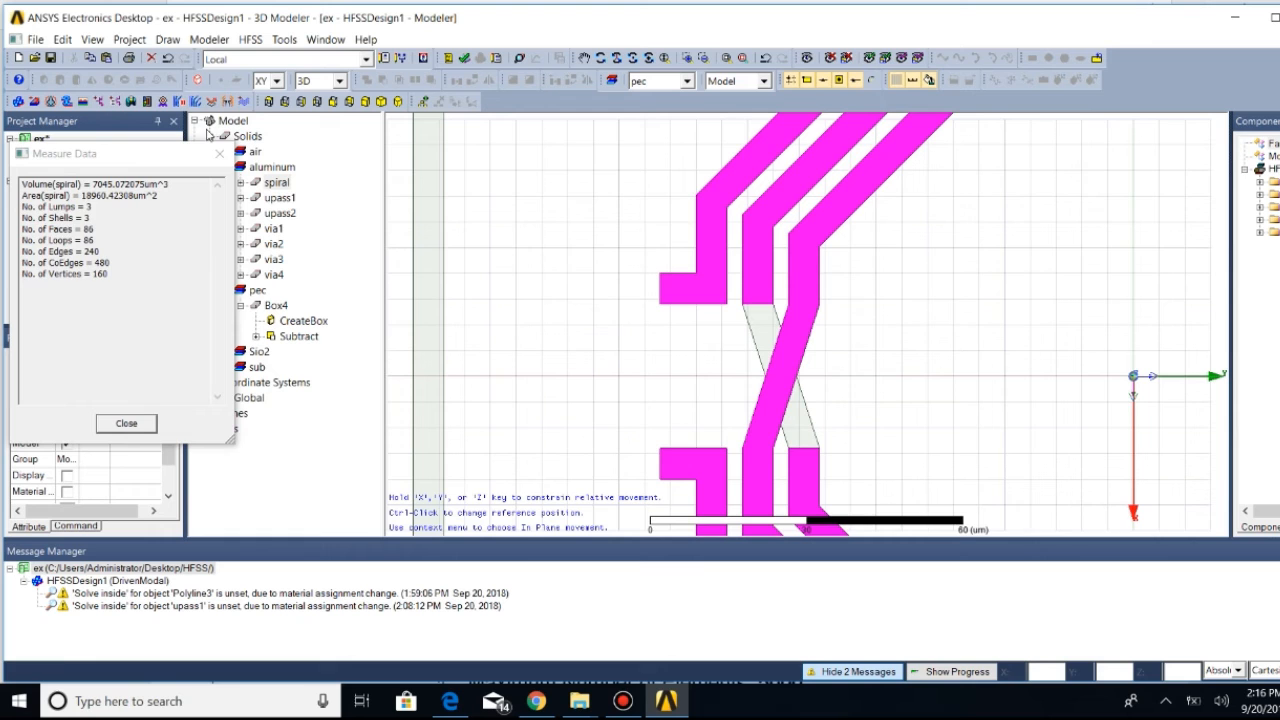
{"action": "scroll", "coordinate": [660, 283], "scroll_direction": "up", "scroll_amount": 3}
{"action": "left_click", "coordinate": [661, 282]}
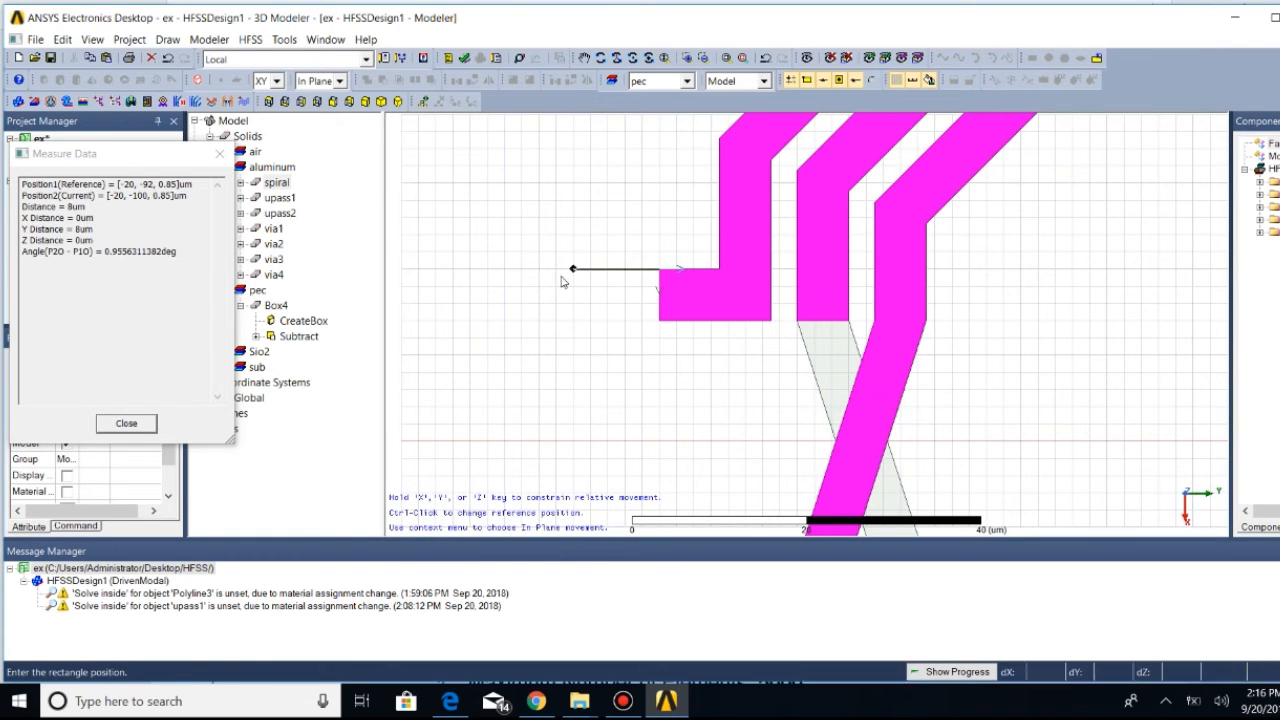
{"action": "left_click", "coordinate": [548, 330]}
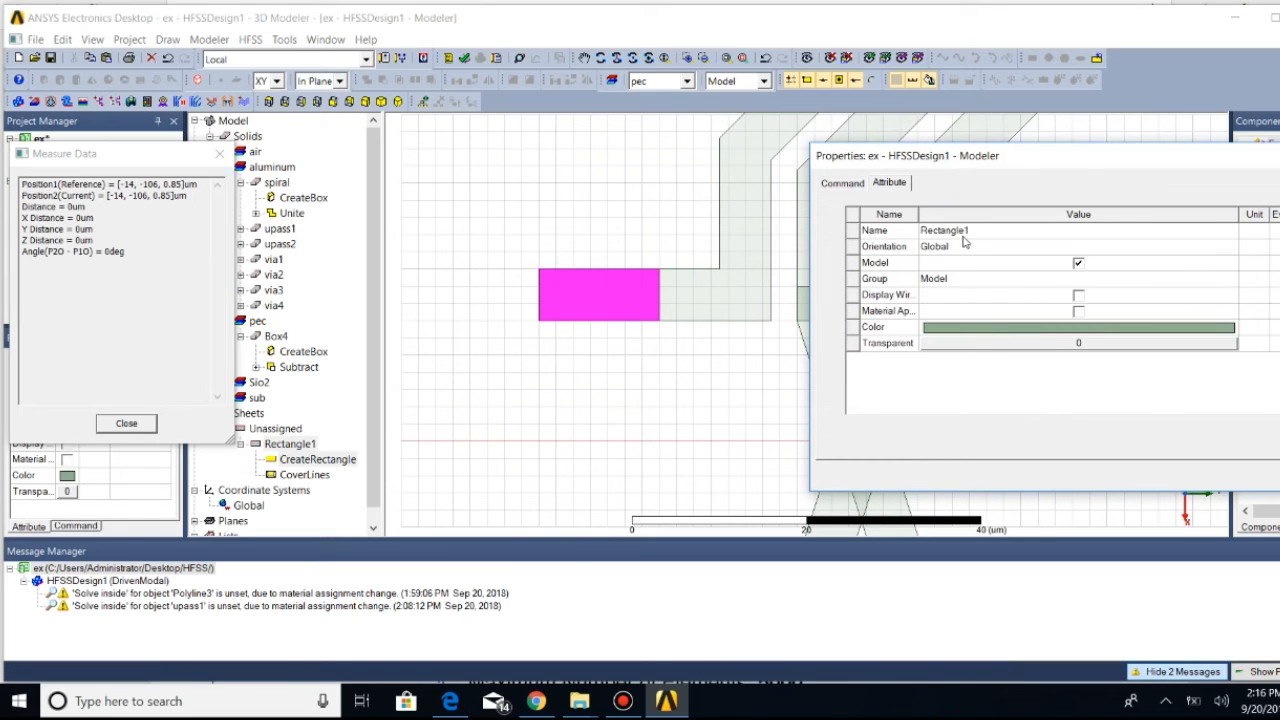
Set the new rectangle's position to -20,-92,0.5 um and accept its properties
{"action": "left_click", "coordinate": [846, 183]}
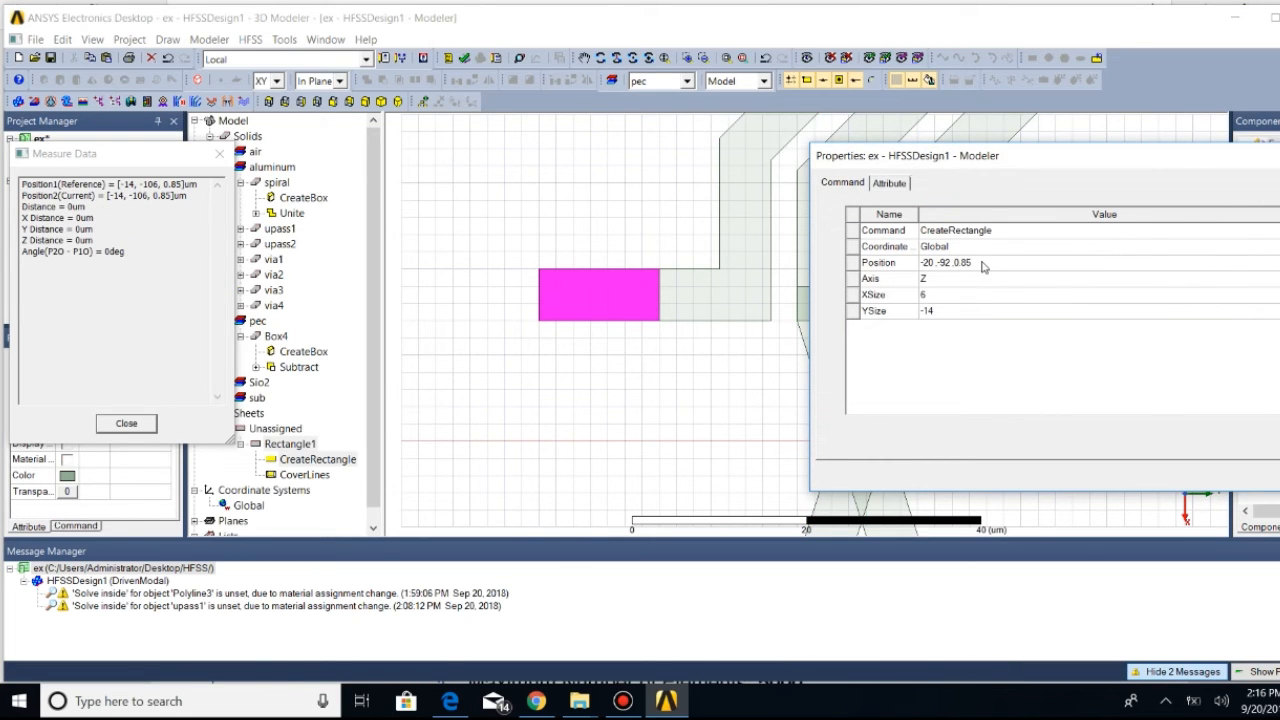
{"action": "left_click", "coordinate": [983, 263]}
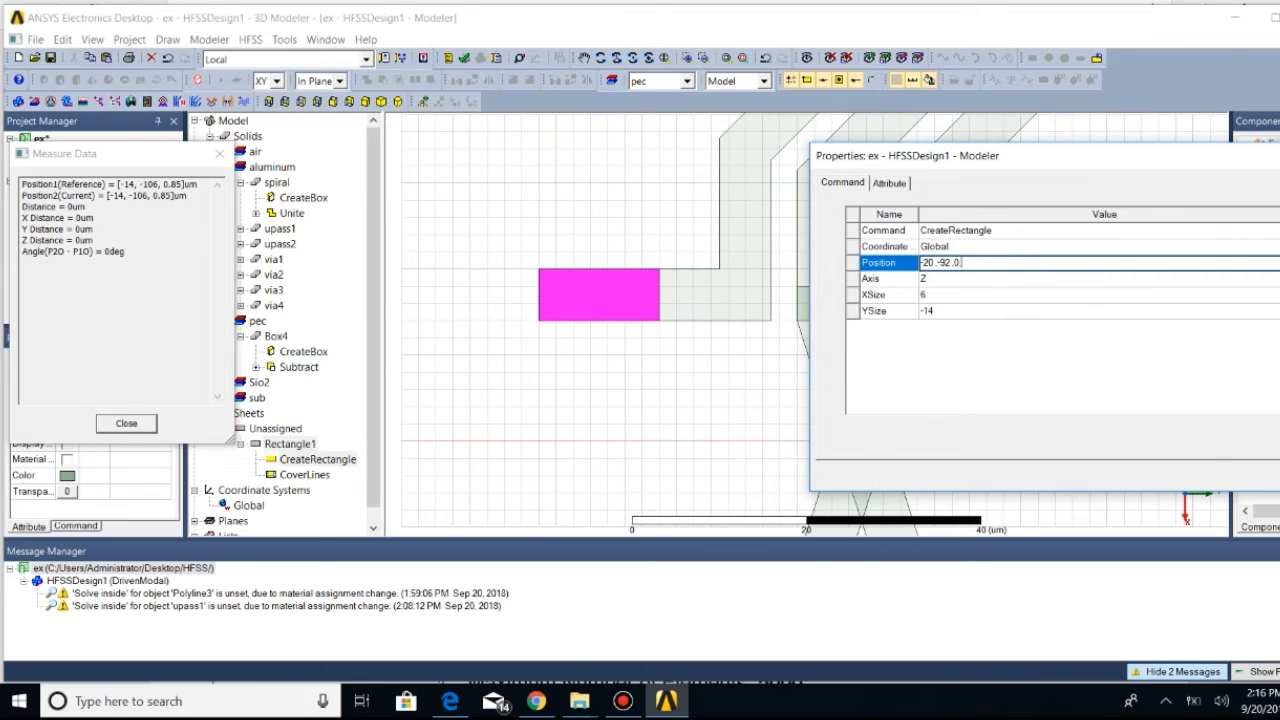
{"action": "key", "text": "Return"}
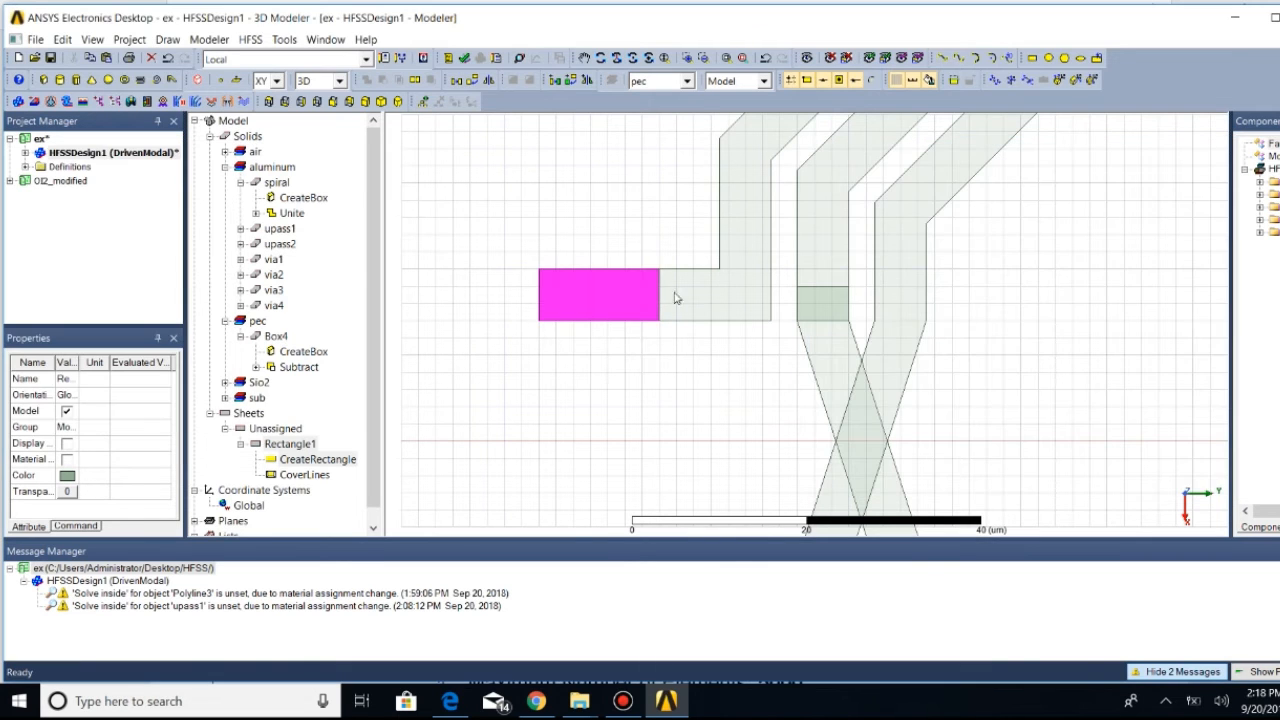
Check the creation properties of the rectangle at the upper terminal
{"action": "left_click", "coordinate": [303, 450]}
{"action": "right_click", "coordinate": [308, 450]}
{"action": "left_click", "coordinate": [325, 459]}
{"action": "right_click", "coordinate": [327, 459]}
{"action": "left_click", "coordinate": [366, 505]}
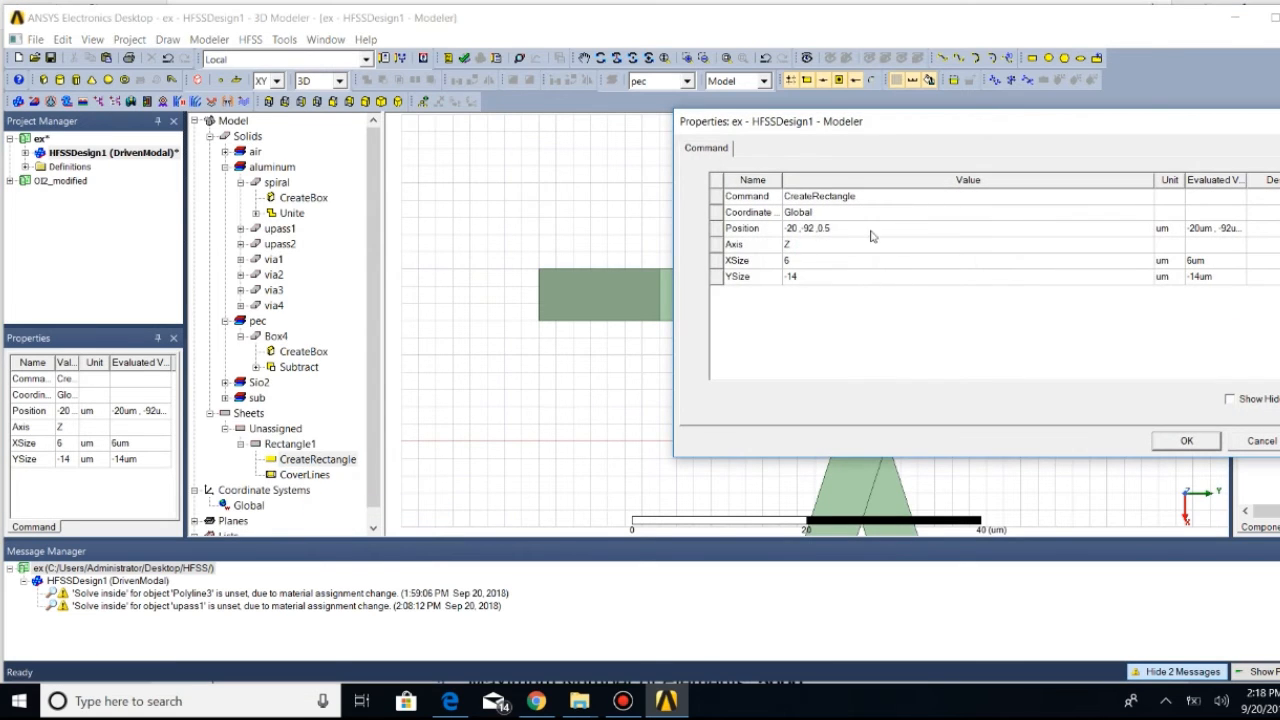
{"action": "left_click", "coordinate": [1196, 447]}
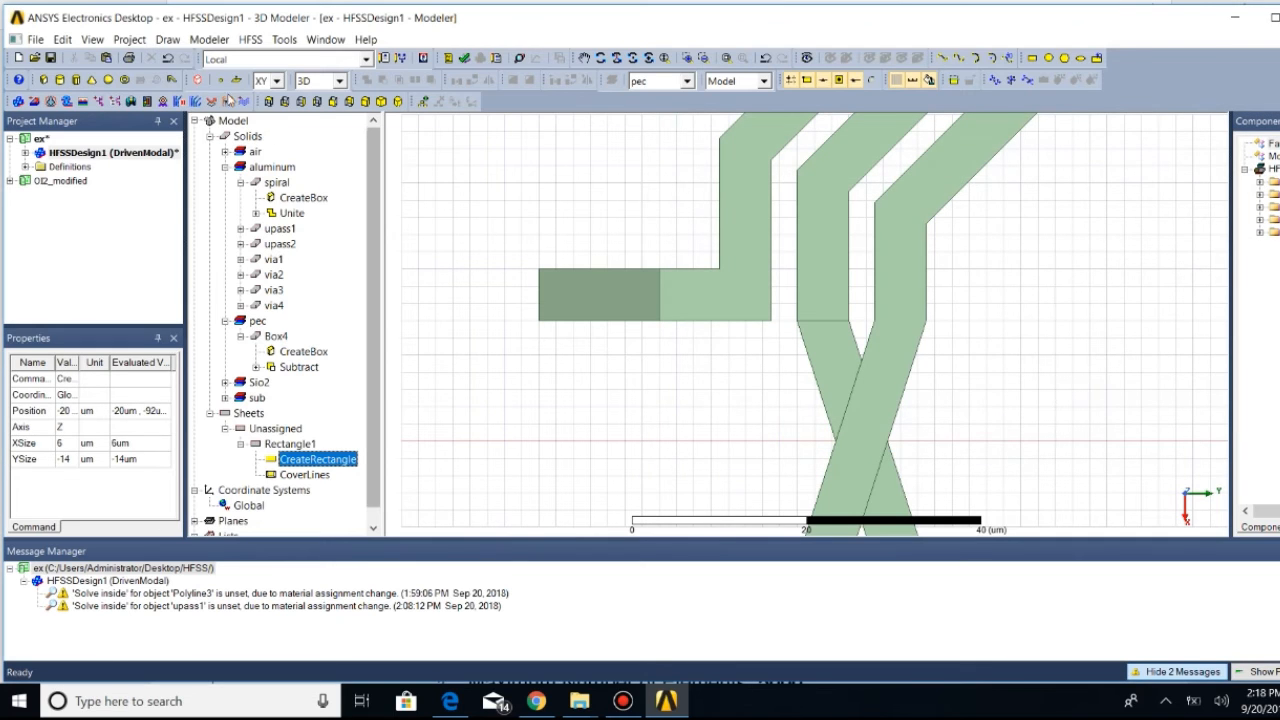
Draw a rectangle about 6 by 13 um extending outward from the lower terminal's outer edge, starting at 14,-92,0.85 um
{"action": "left_click", "coordinate": [168, 40]}
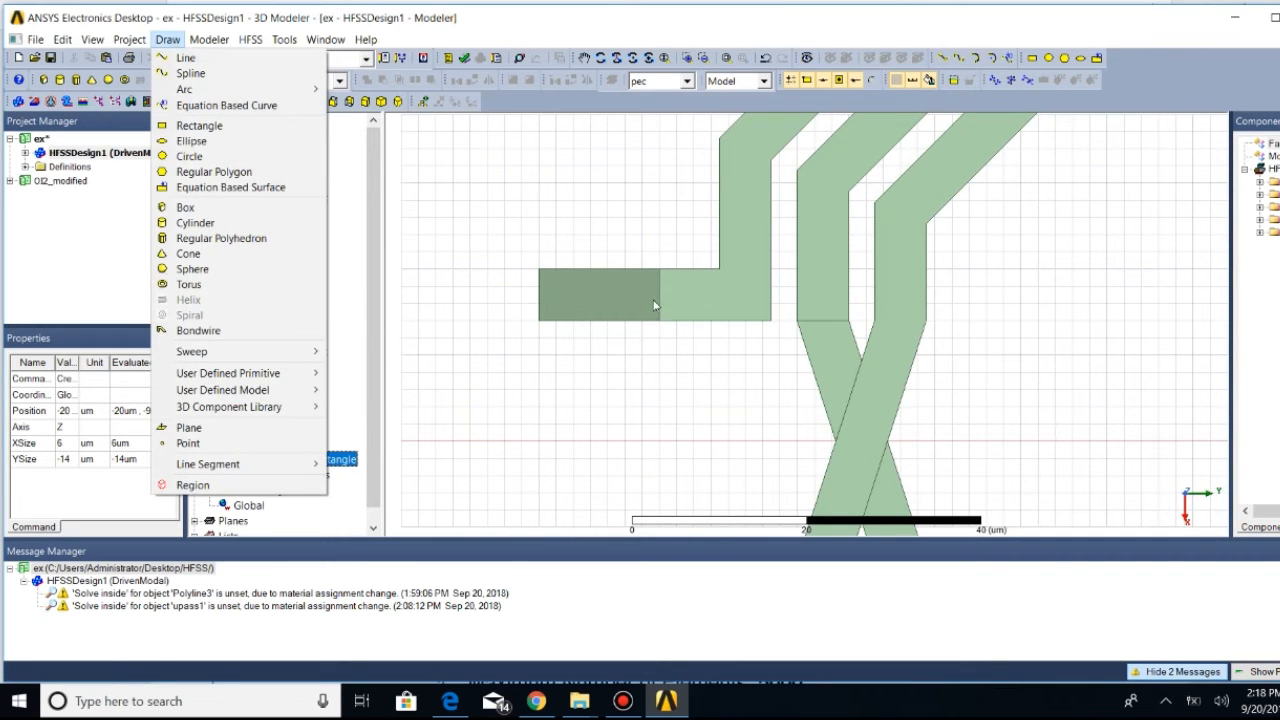
{"action": "left_click", "coordinate": [727, 58]}
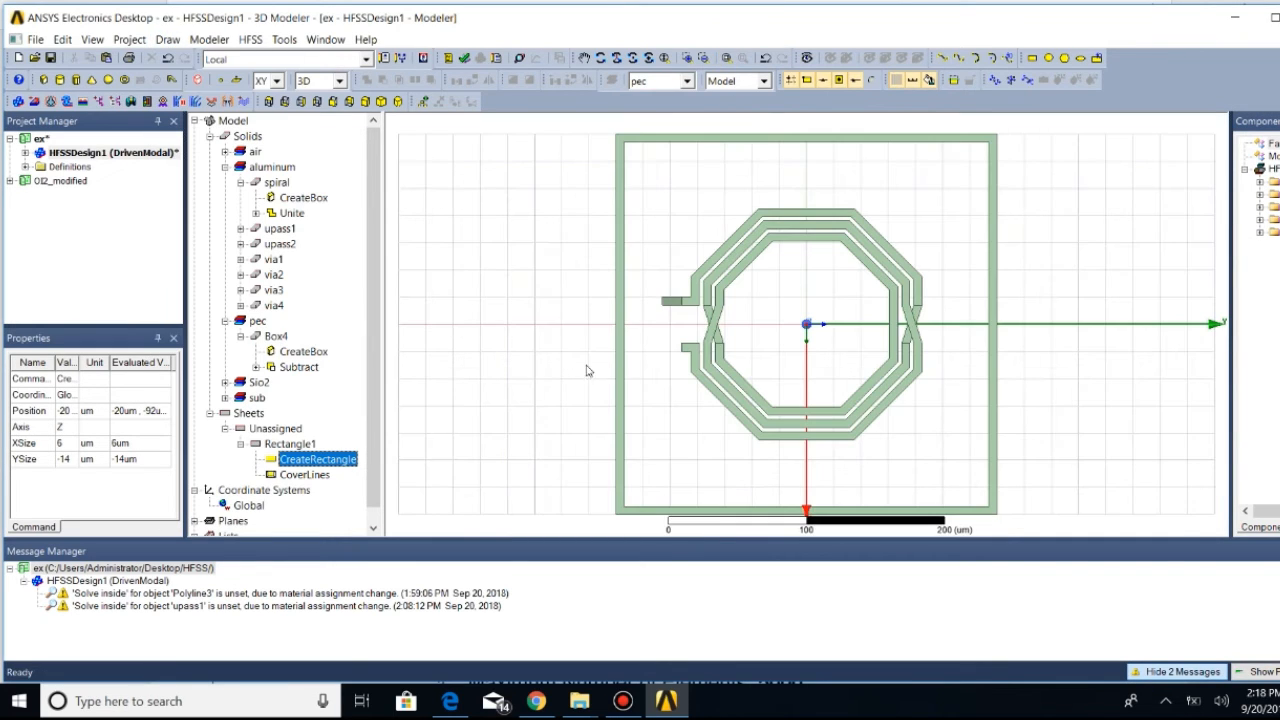
{"action": "scroll", "coordinate": [680, 360], "scroll_direction": "up", "scroll_amount": 5}
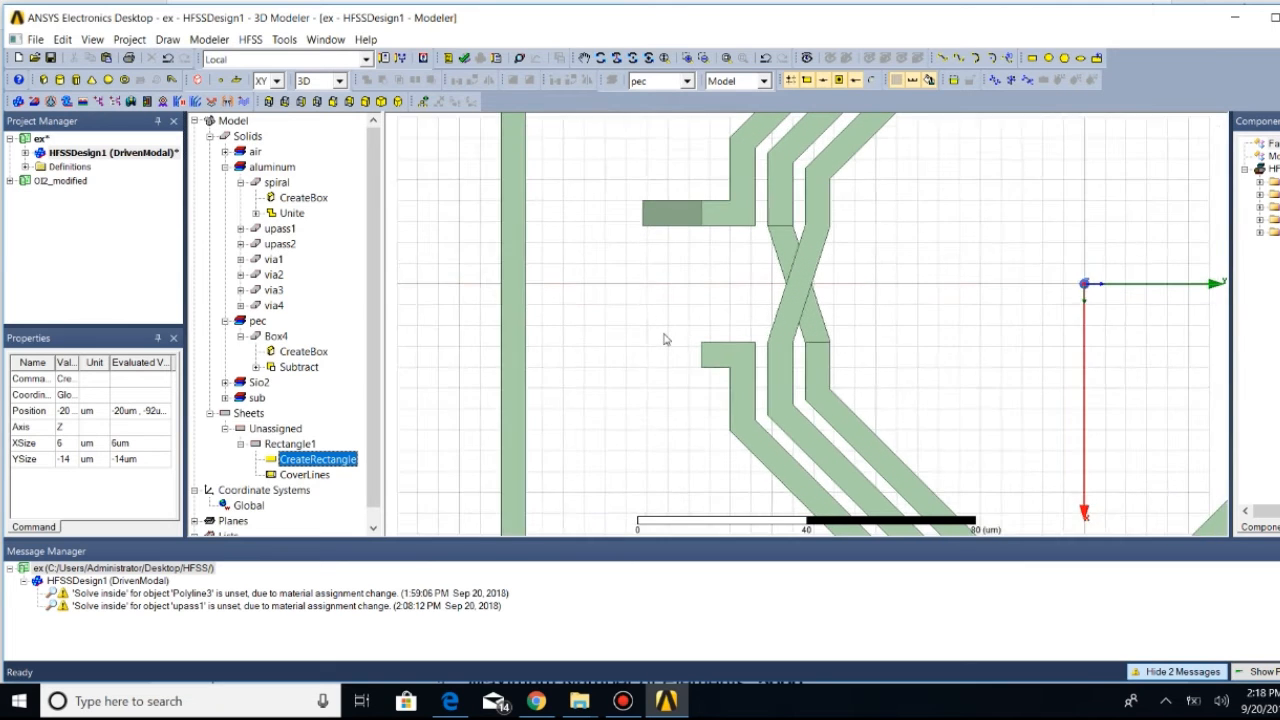
{"action": "left_click", "coordinate": [168, 40]}
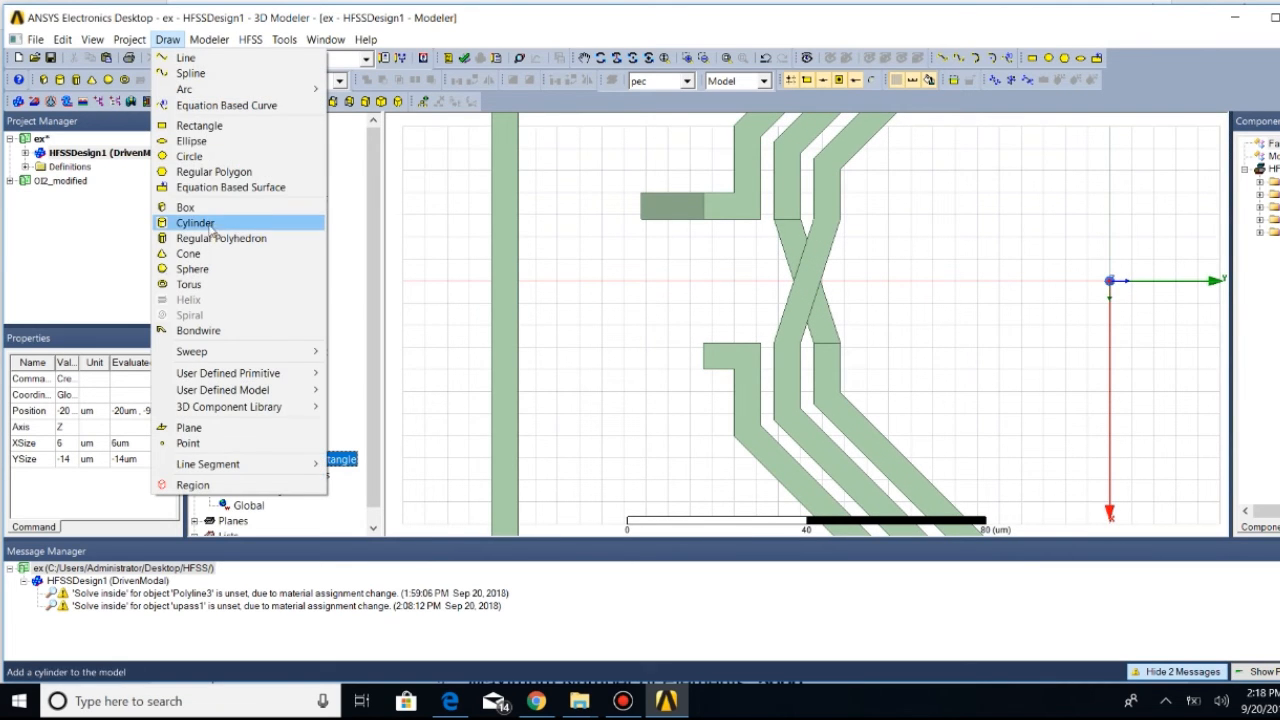
{"action": "left_click", "coordinate": [200, 125]}
{"action": "scroll", "coordinate": [704, 340], "scroll_direction": "up", "scroll_amount": 2}
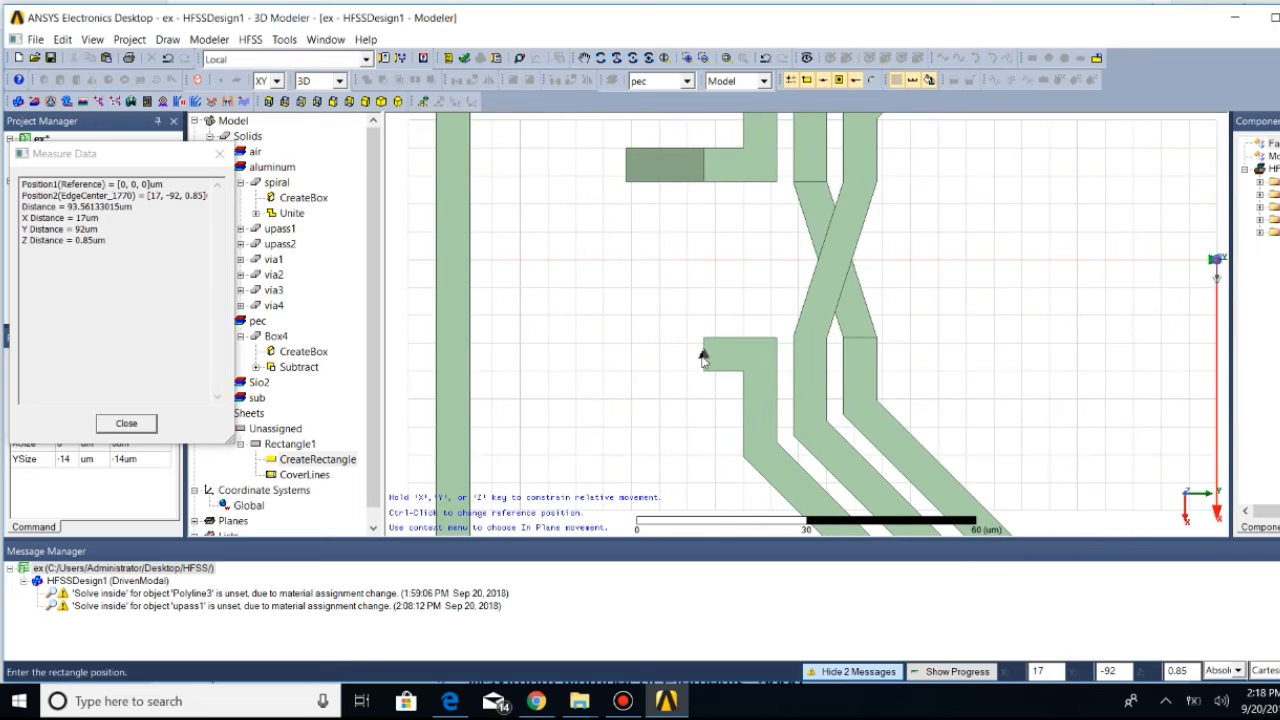
{"action": "left_click", "coordinate": [704, 340]}
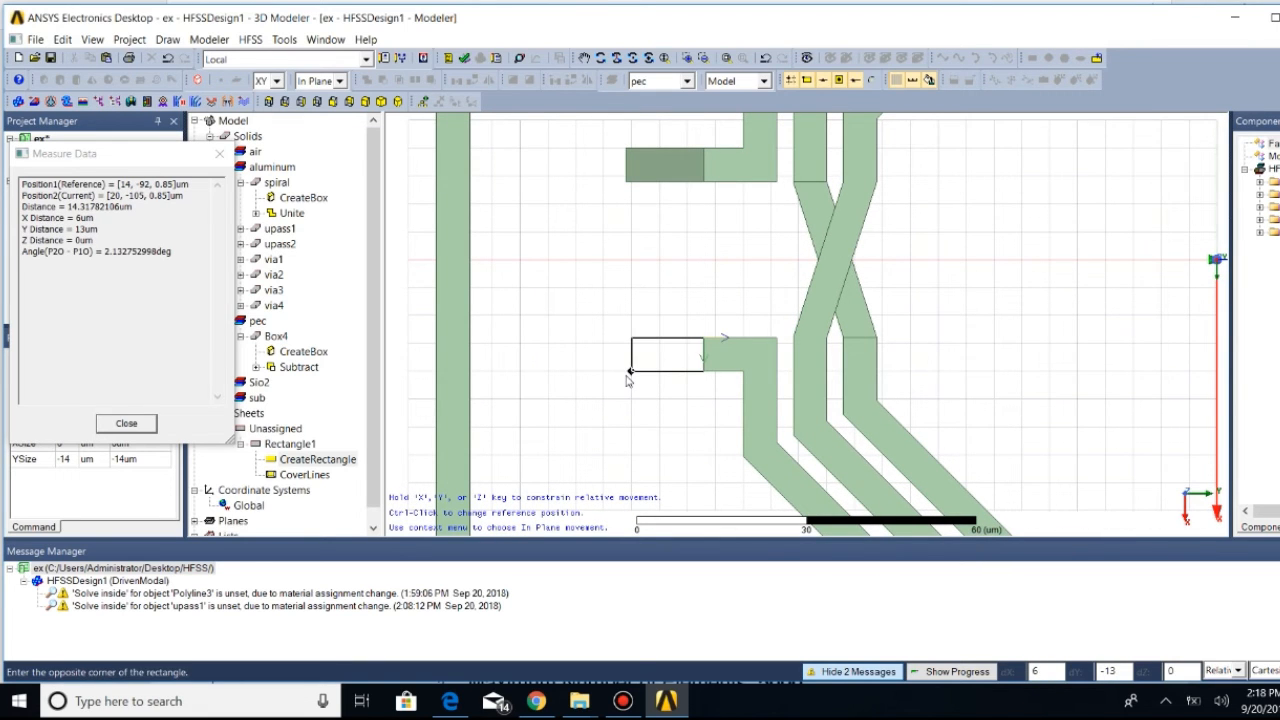
{"action": "left_click", "coordinate": [629, 372]}
Set the lower rectangle's YSize to -12 um and its position to 14,-92,0.5 um, and accept its properties
{"action": "left_click", "coordinate": [805, 279]}
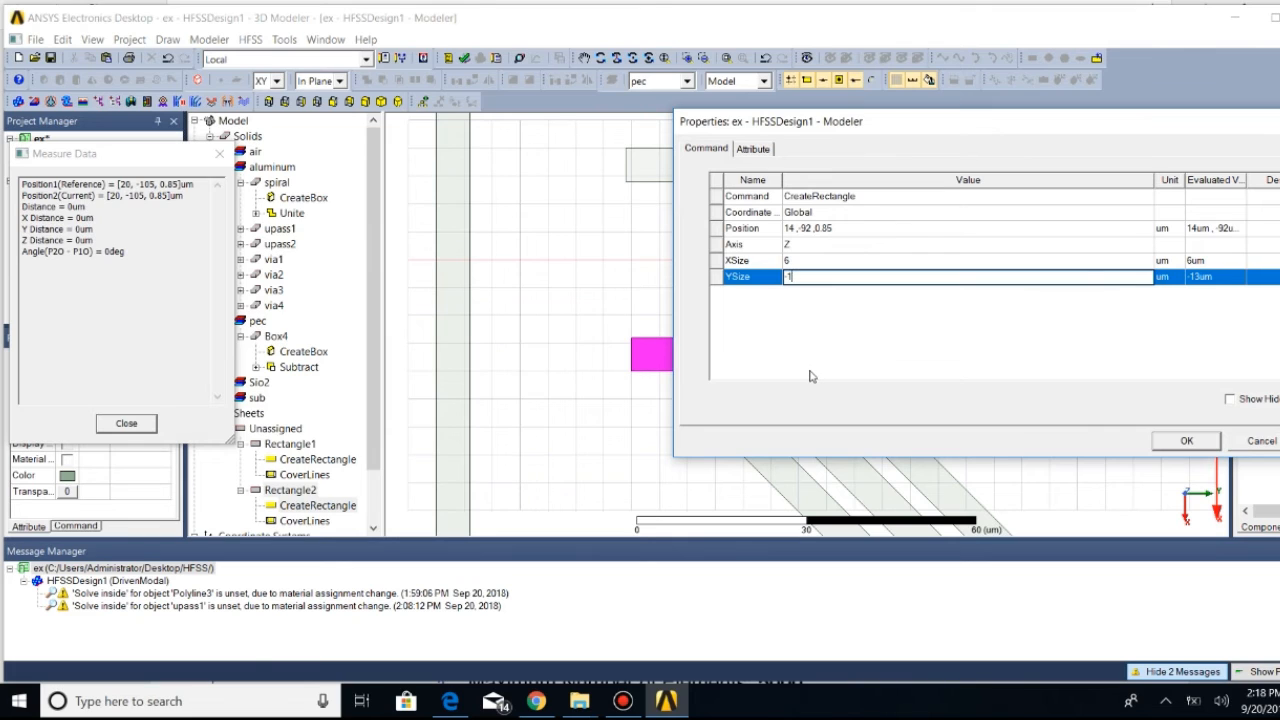
{"action": "left_click", "coordinate": [847, 228]}
{"action": "type", "text": ".5"}
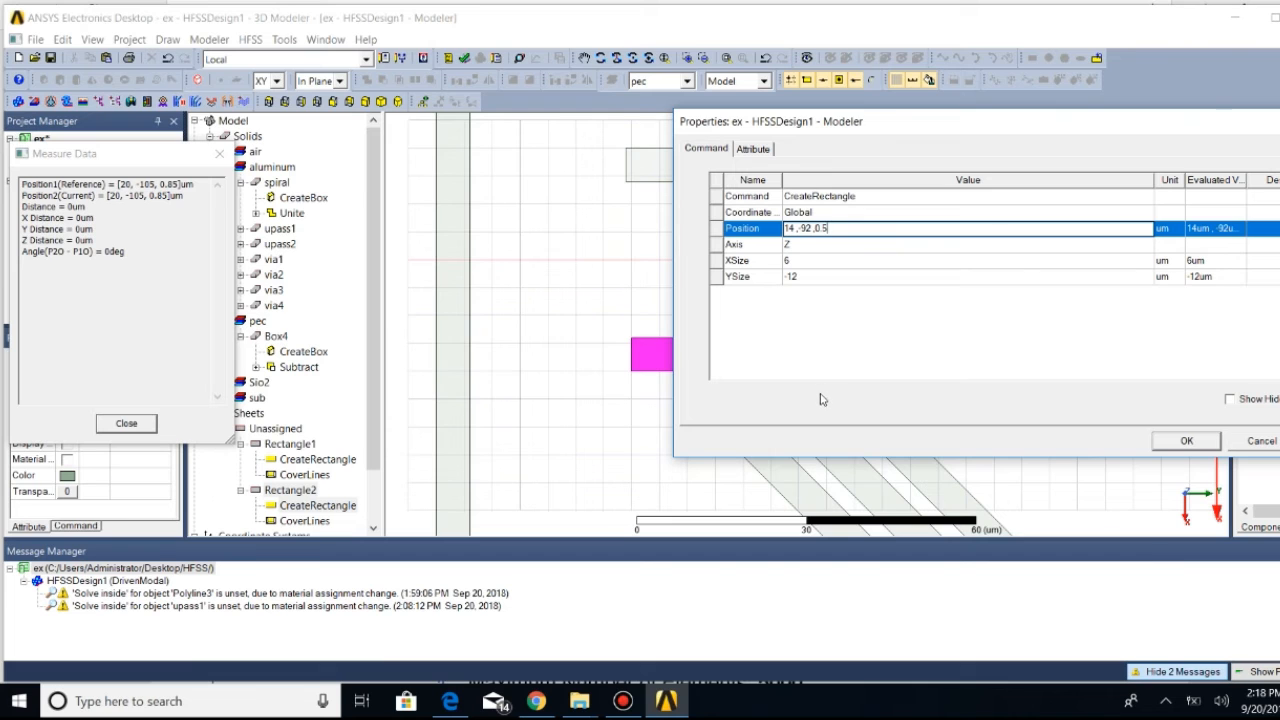
{"action": "left_click", "coordinate": [1203, 446]}
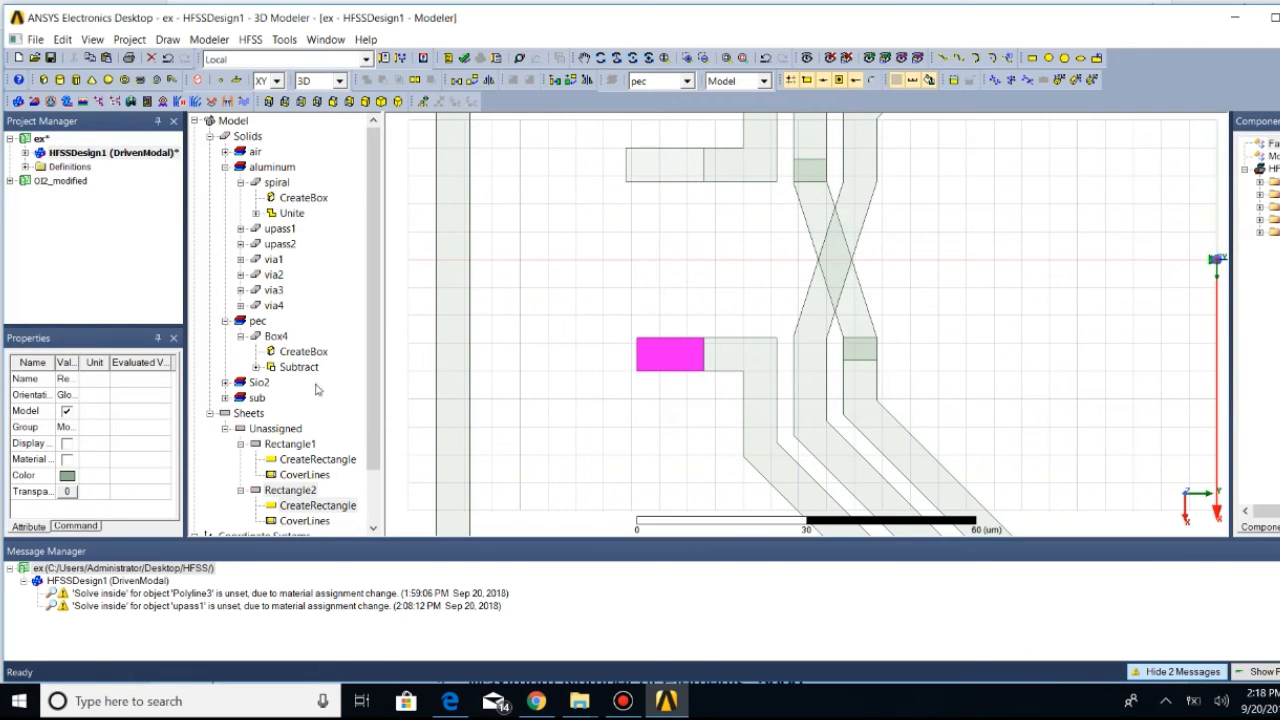
Check the upper rectangle's dimensions and set the lower rectangle's YSize to -14 um to match
{"action": "right_click", "coordinate": [322, 462]}
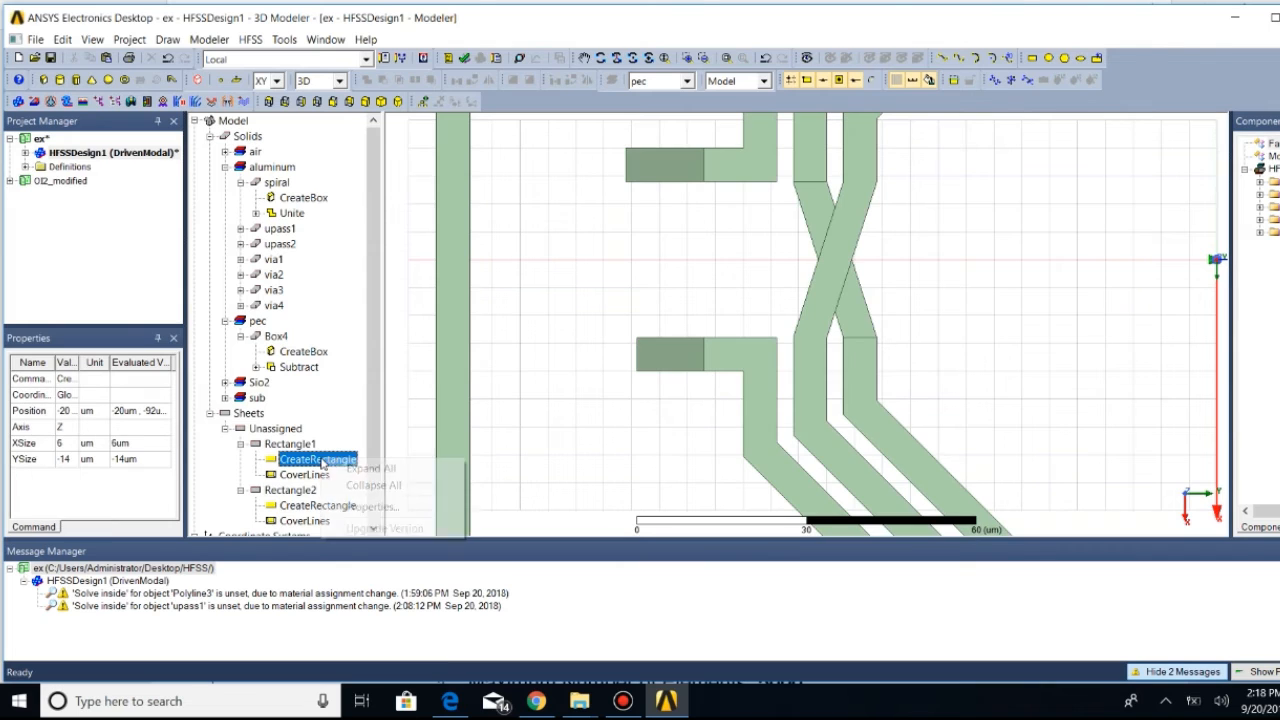
{"action": "left_click", "coordinate": [352, 504]}
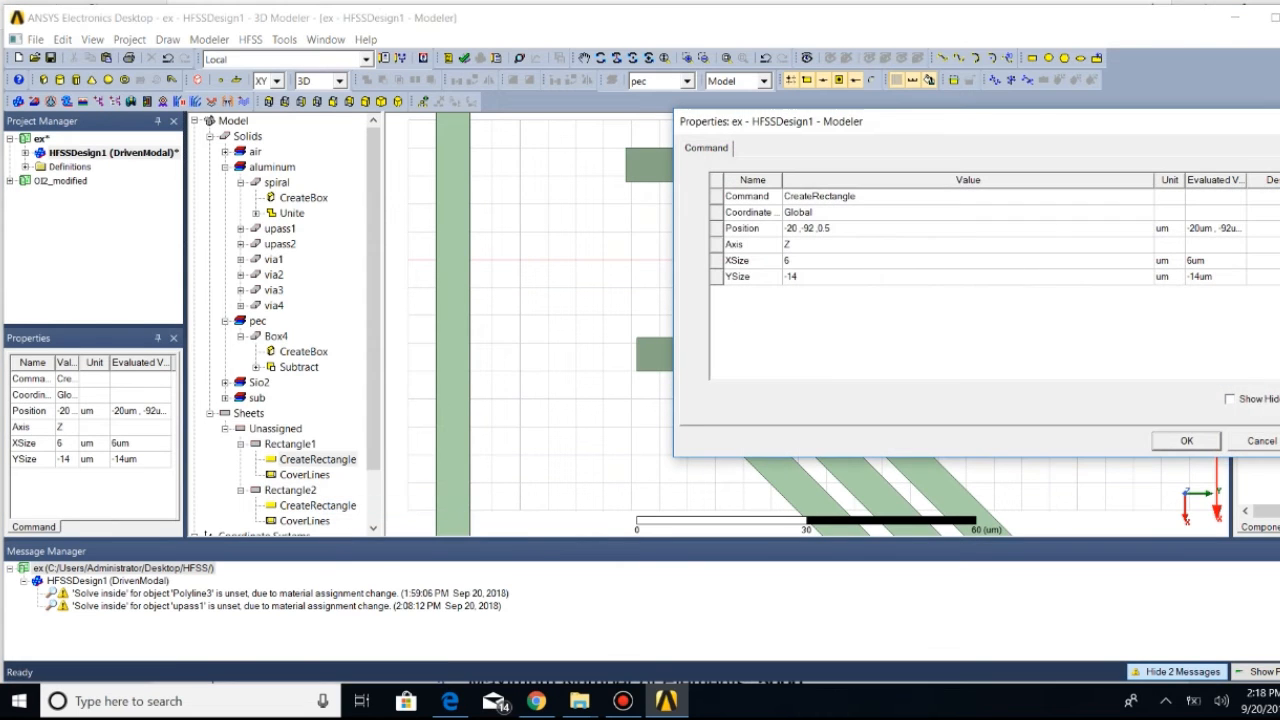
{"action": "left_click", "coordinate": [1188, 443]}
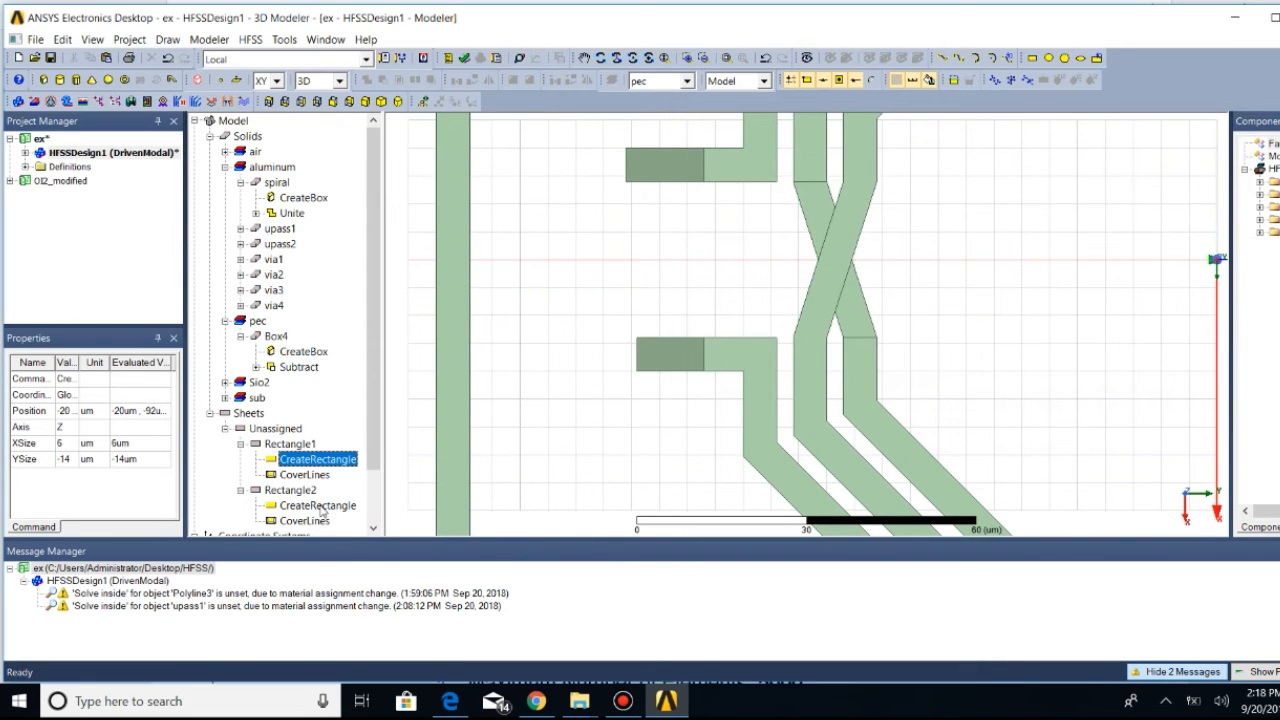
{"action": "left_click", "coordinate": [324, 507]}
{"action": "right_click", "coordinate": [329, 508]}
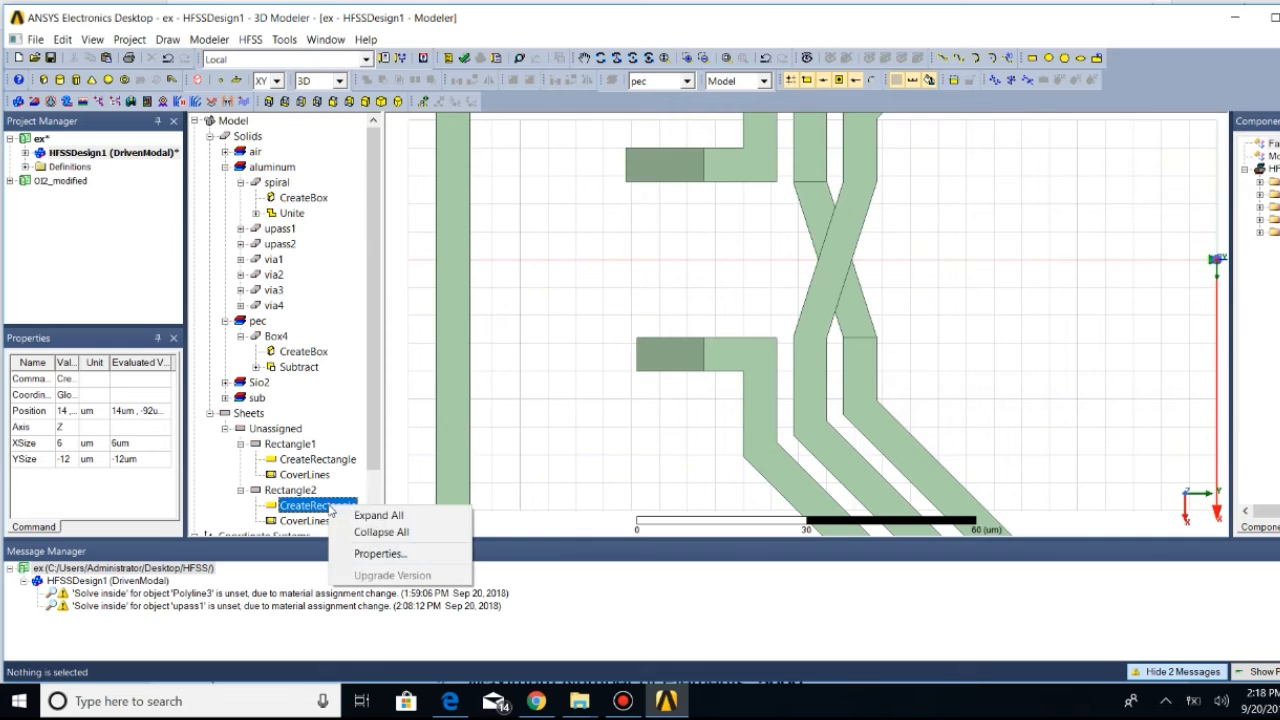
{"action": "left_click", "coordinate": [380, 553]}
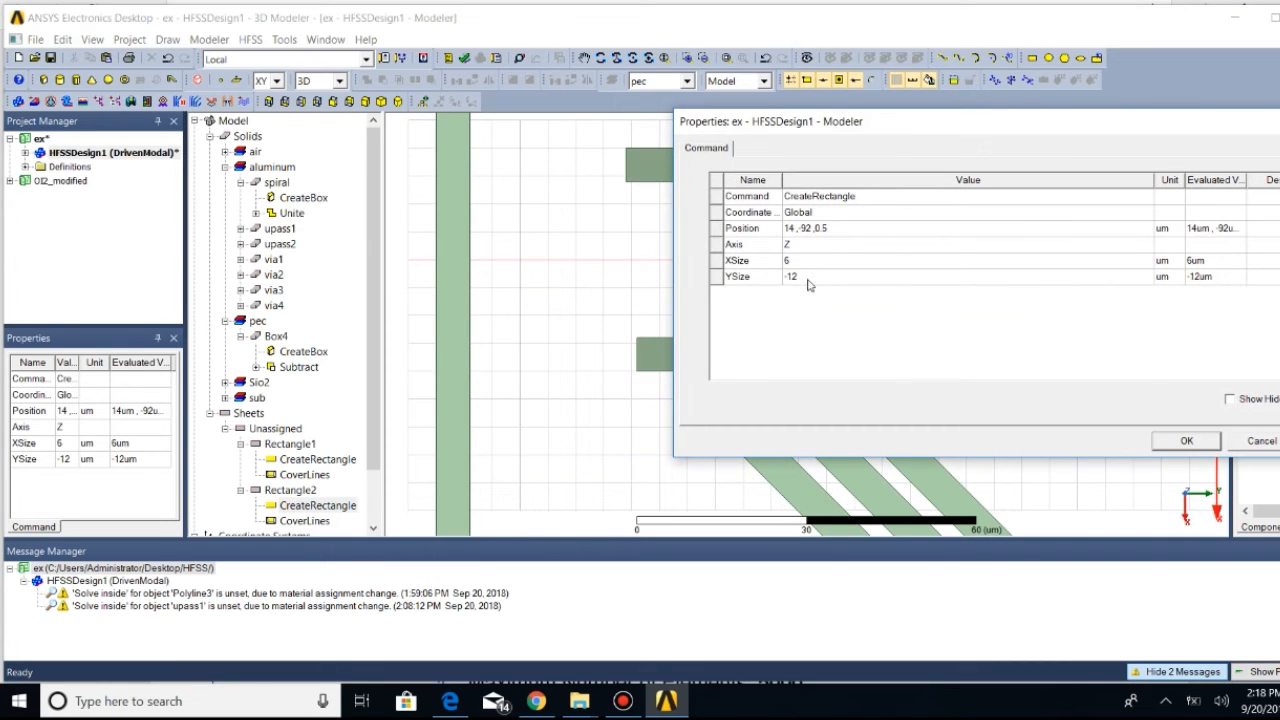
{"action": "left_click", "coordinate": [808, 279]}
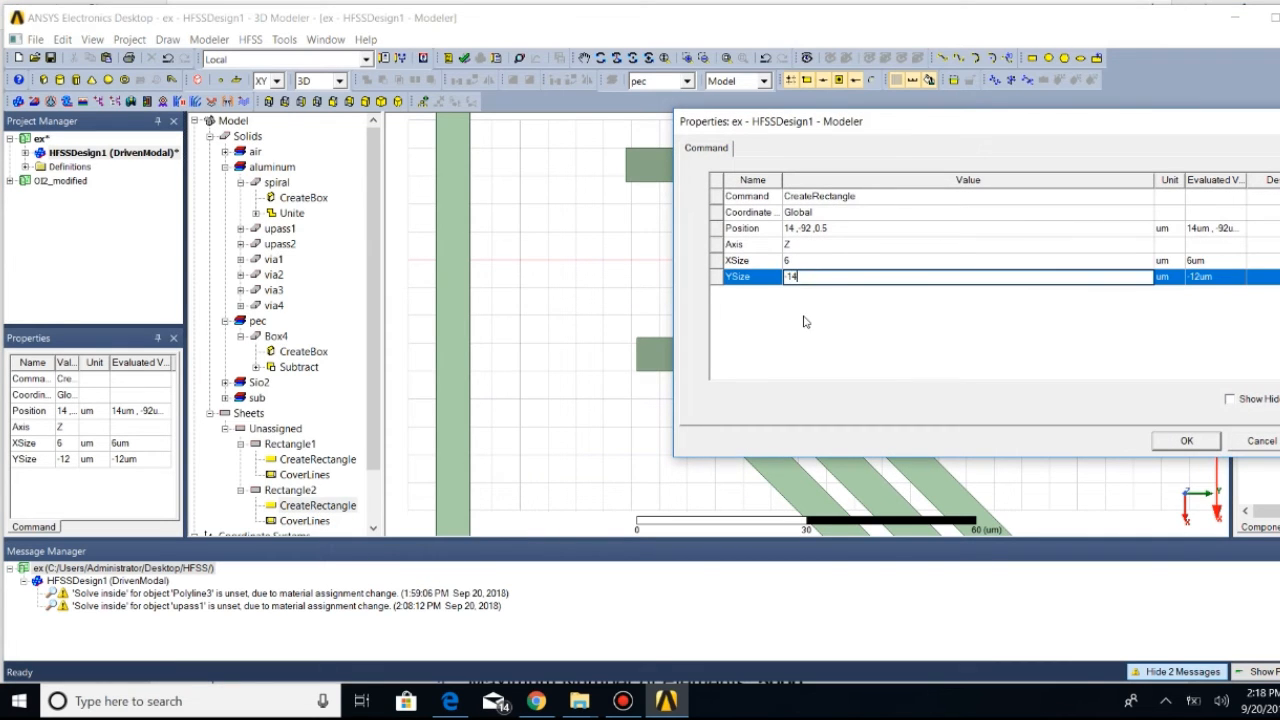
{"action": "type", "text": "4"}
{"action": "left_click", "coordinate": [1187, 442]}
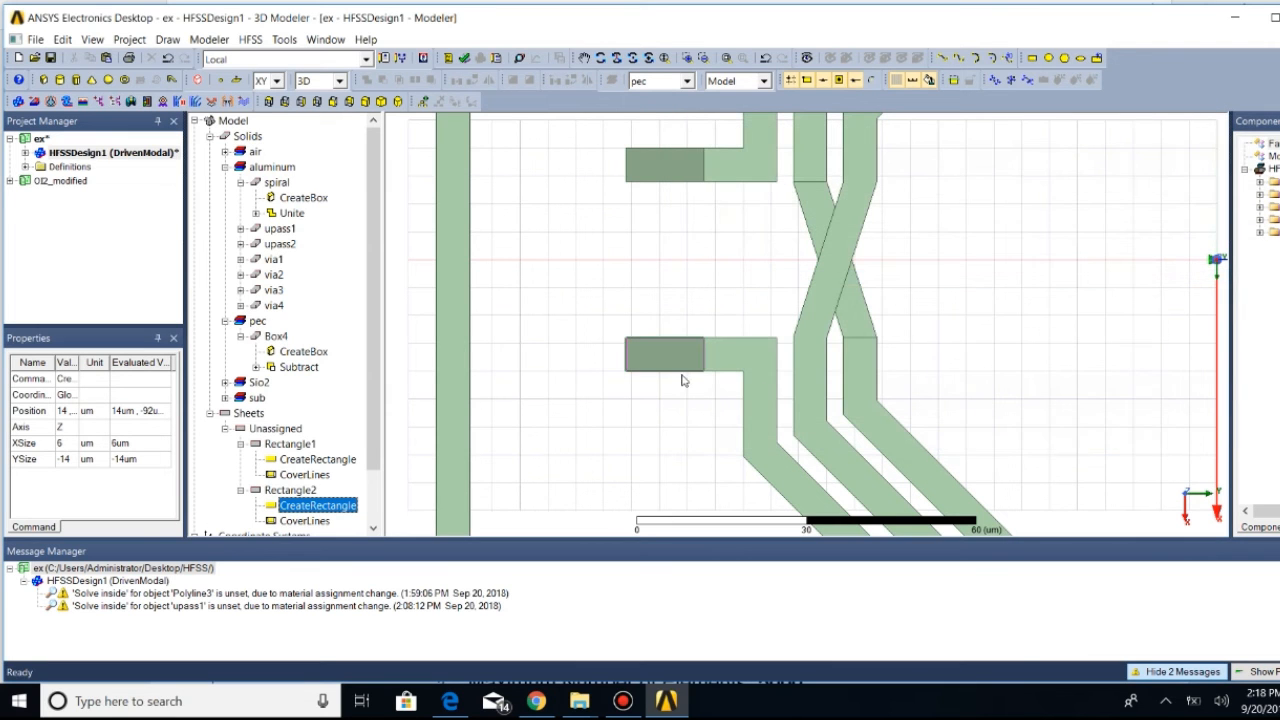
Draw a pec box with a 6 by 28 um base from the upper rectangle's outer corner at -20,-106,0.5 um to the ring's inner edge
{"action": "scroll", "coordinate": [617, 157], "scroll_direction": "up", "scroll_amount": 2}
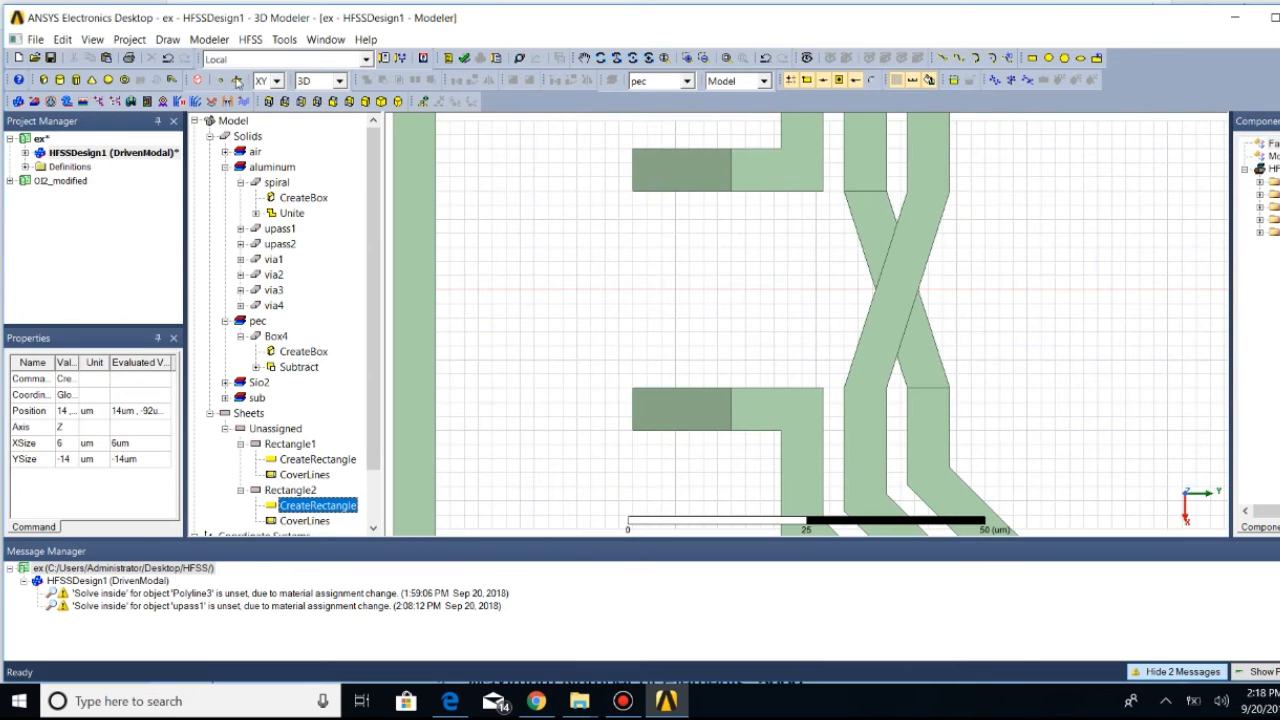
{"action": "left_click", "coordinate": [167, 40]}
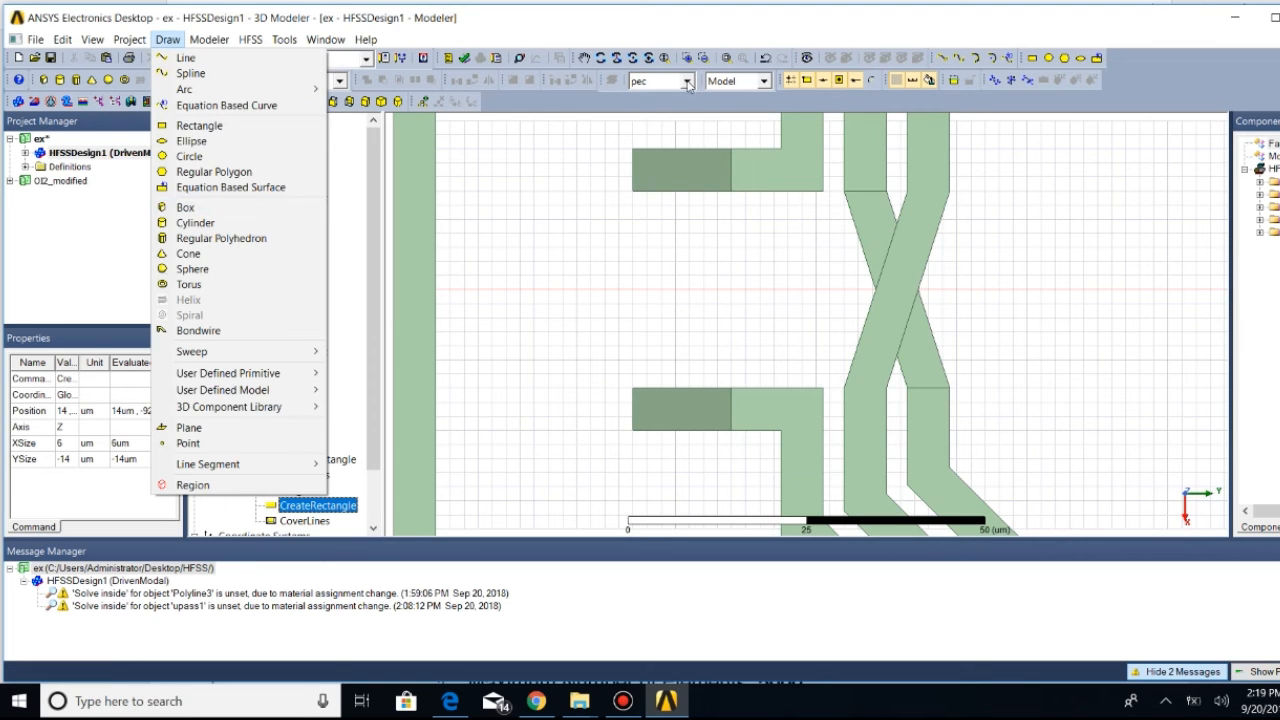
{"action": "left_click", "coordinate": [545, 244]}
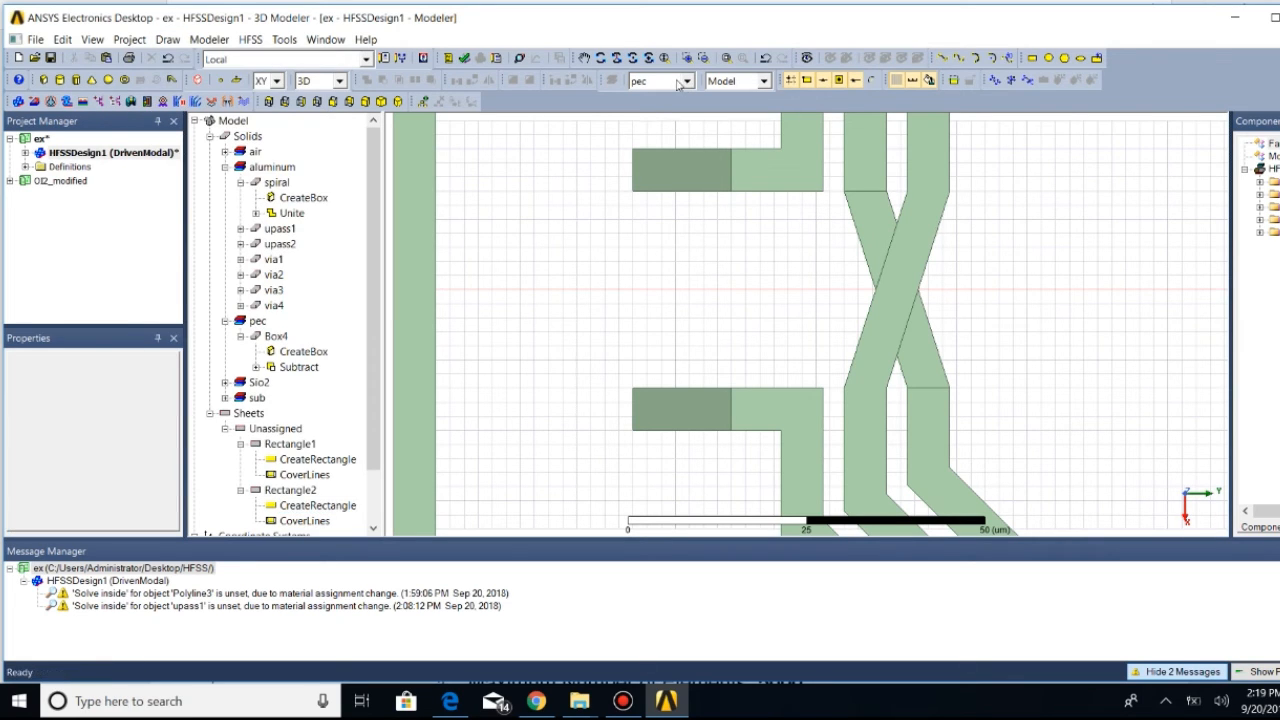
{"action": "left_click", "coordinate": [167, 39]}
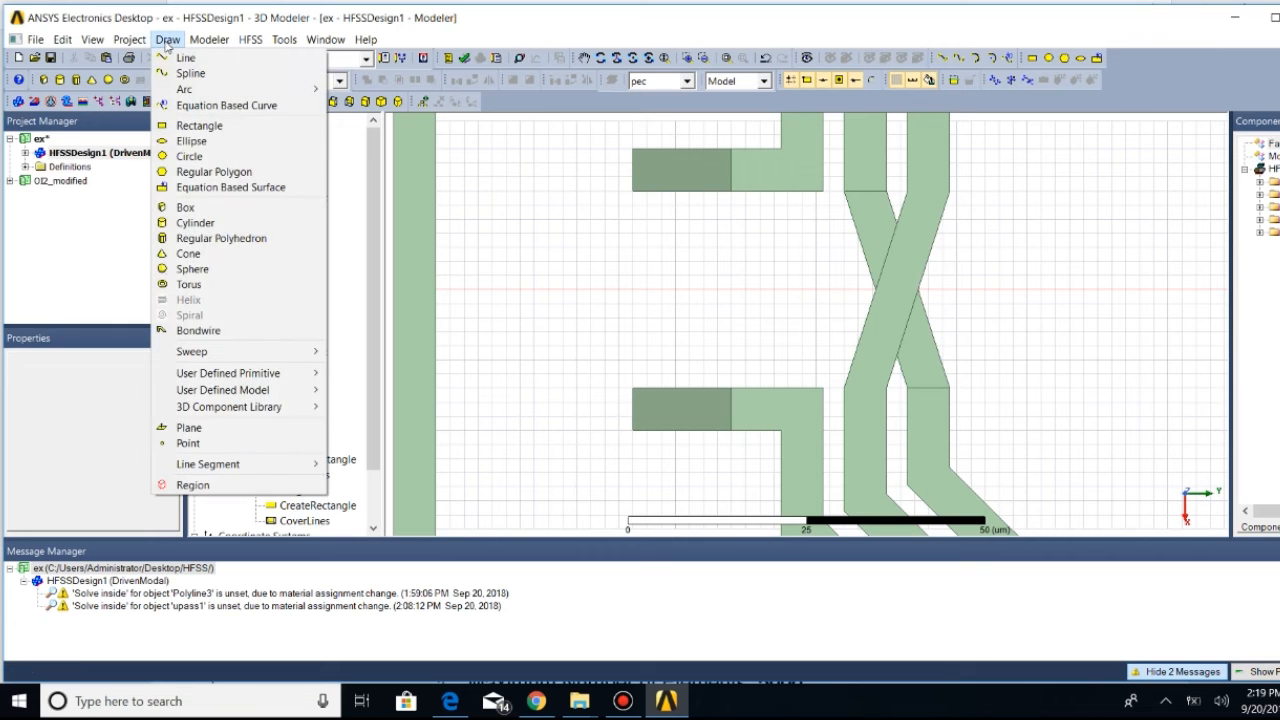
{"action": "left_click", "coordinate": [184, 208]}
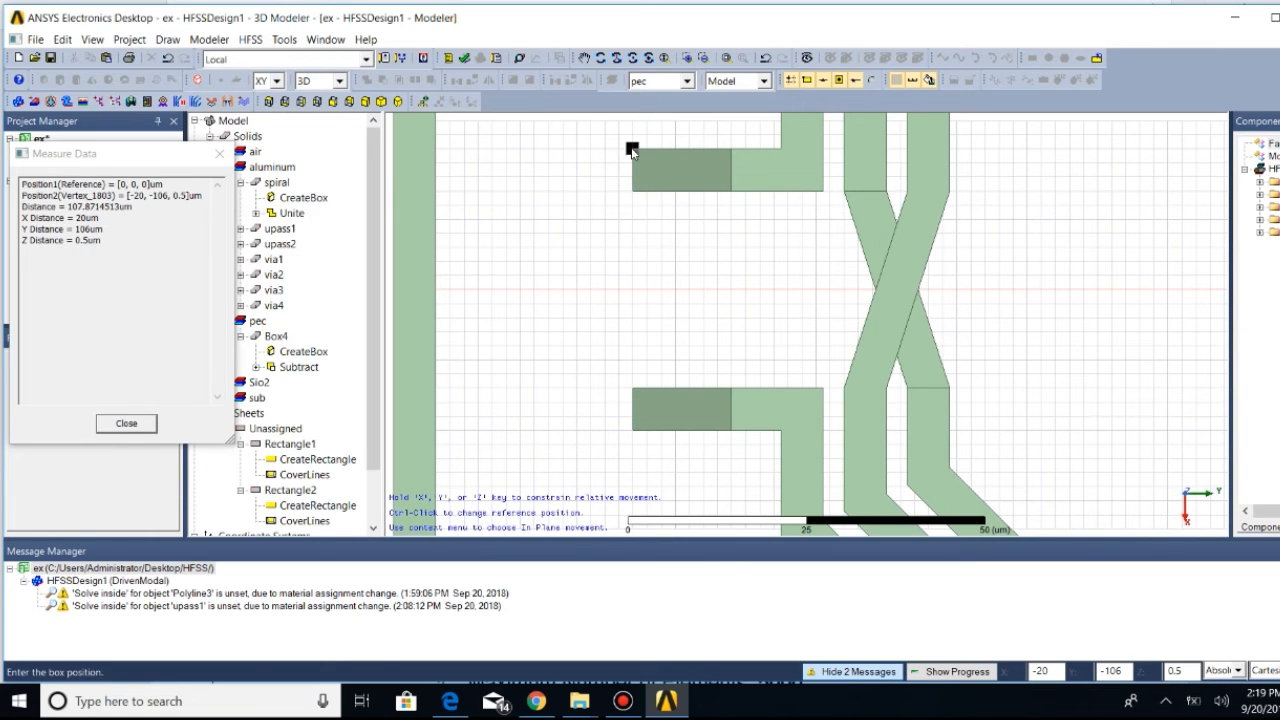
{"action": "left_click", "coordinate": [631, 150]}
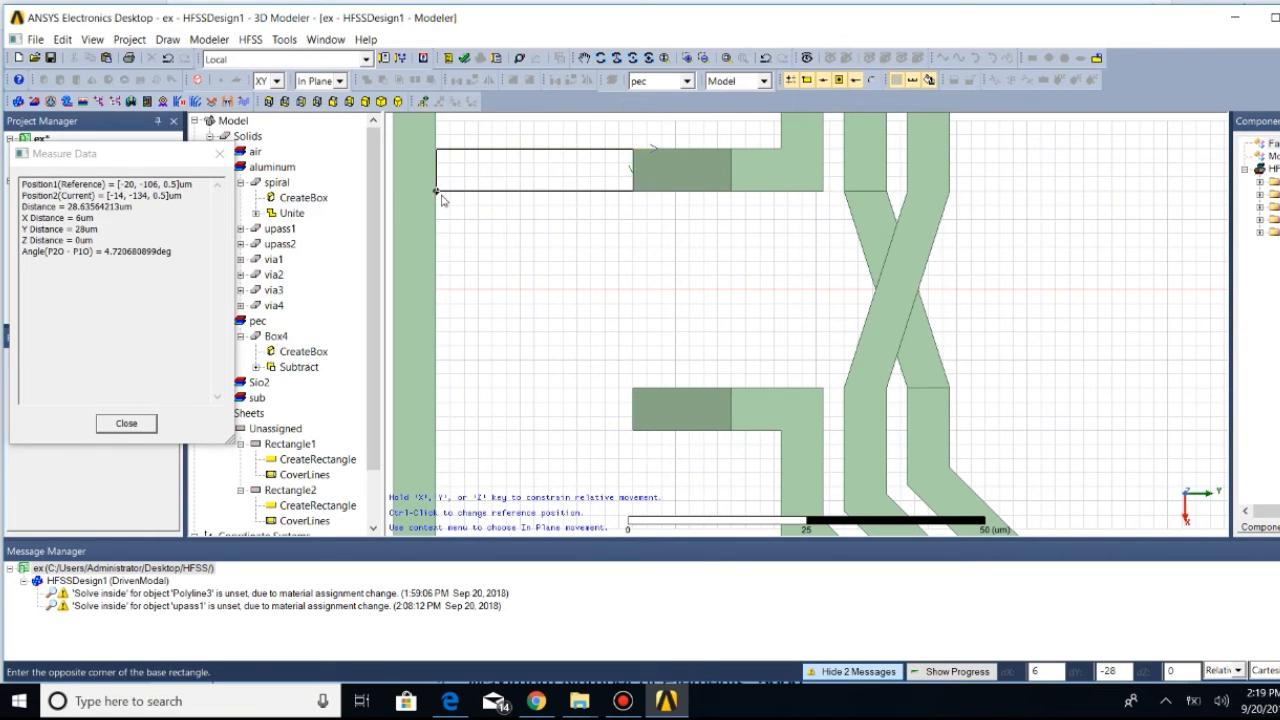
{"action": "left_click", "coordinate": [437, 191]}
{"action": "left_click", "coordinate": [437, 191]}
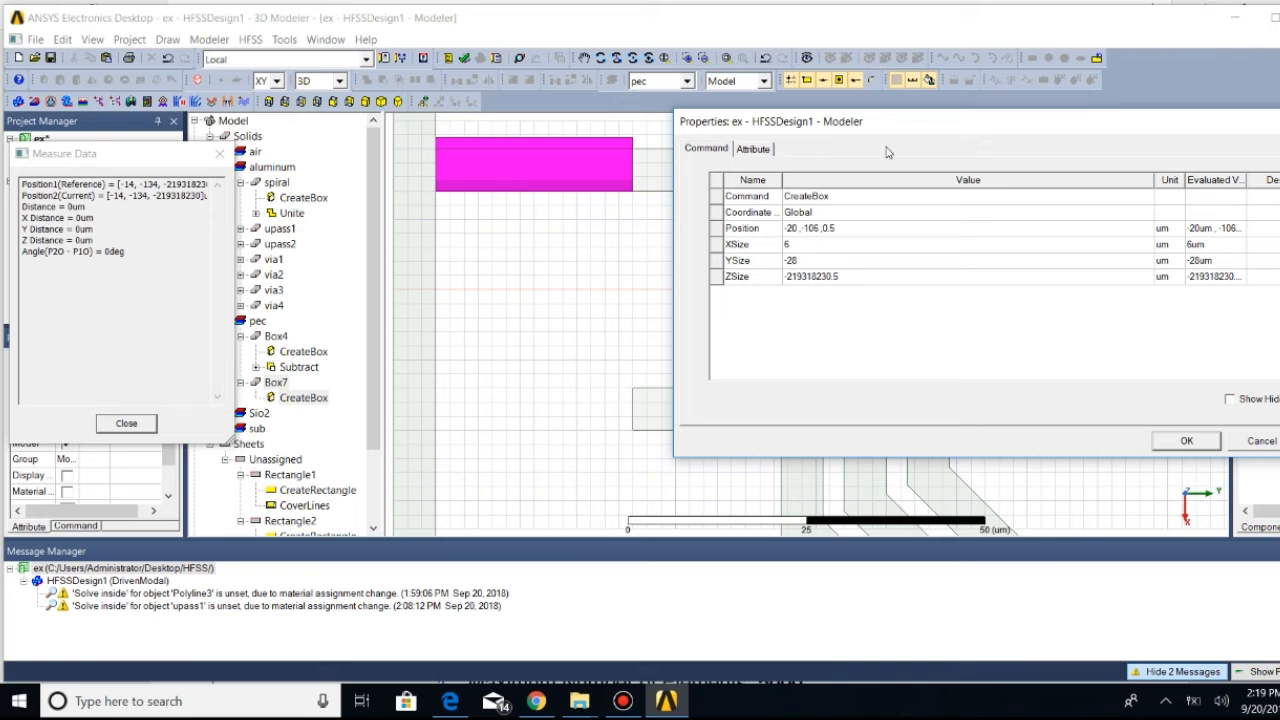
Set the upper connecting box's ZSize to 0.85 um, edit the Z coordinate of its position, and accept its properties
{"action": "left_click_drag", "start_coordinate": [1027, 128], "coordinate": [1093, 81]}
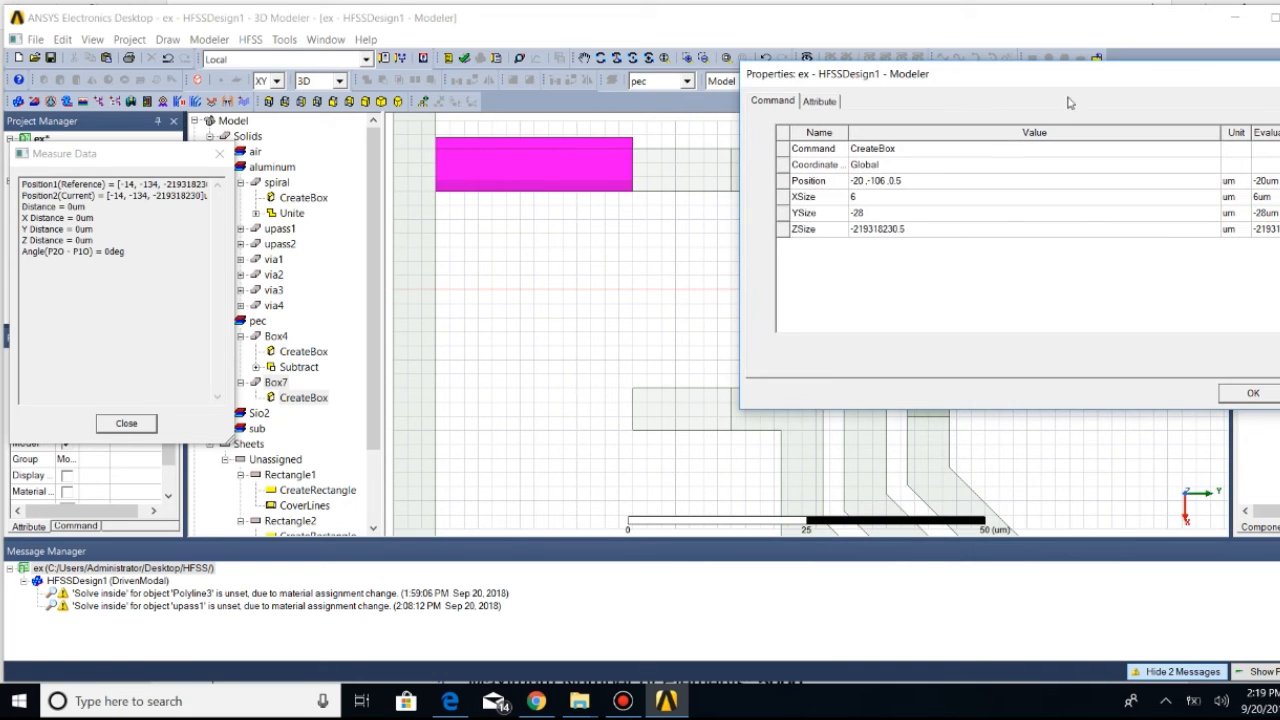
{"action": "left_click", "coordinate": [868, 196]}
{"action": "left_click", "coordinate": [877, 213]}
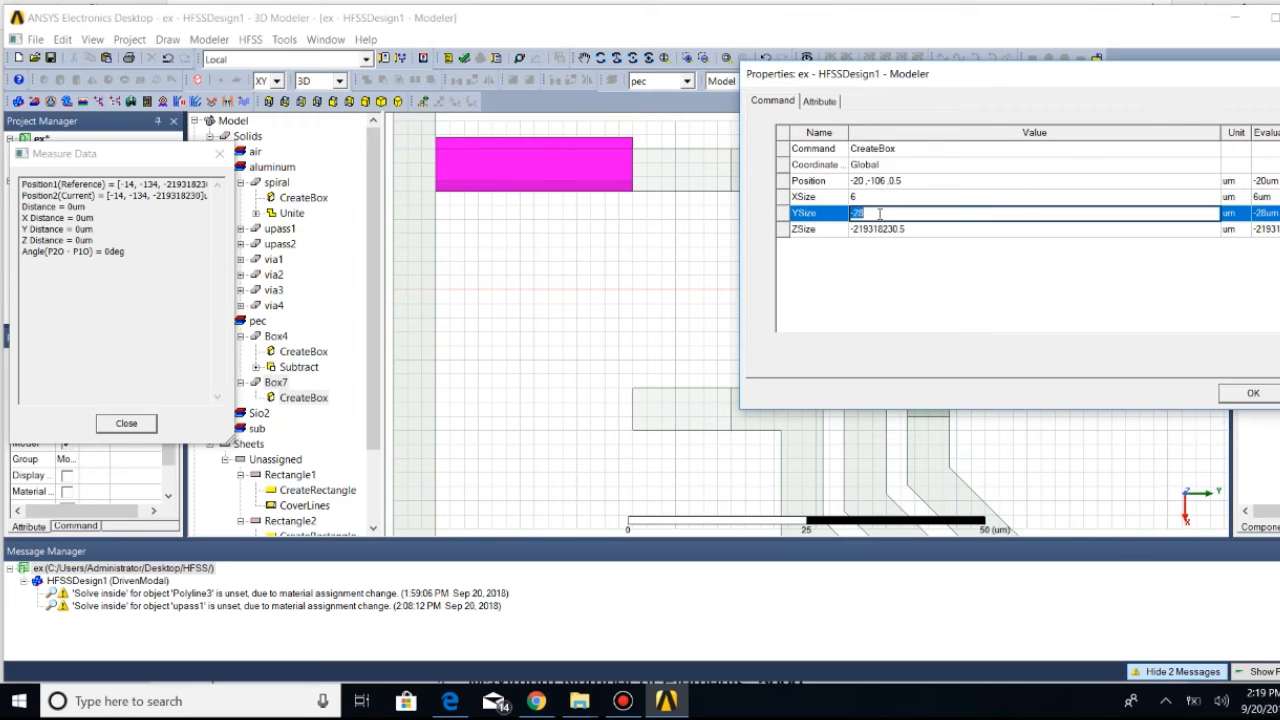
{"action": "left_click", "coordinate": [912, 229]}
{"action": "key", "text": "BackSpace"}
{"action": "key", "text": "BackSpace"}
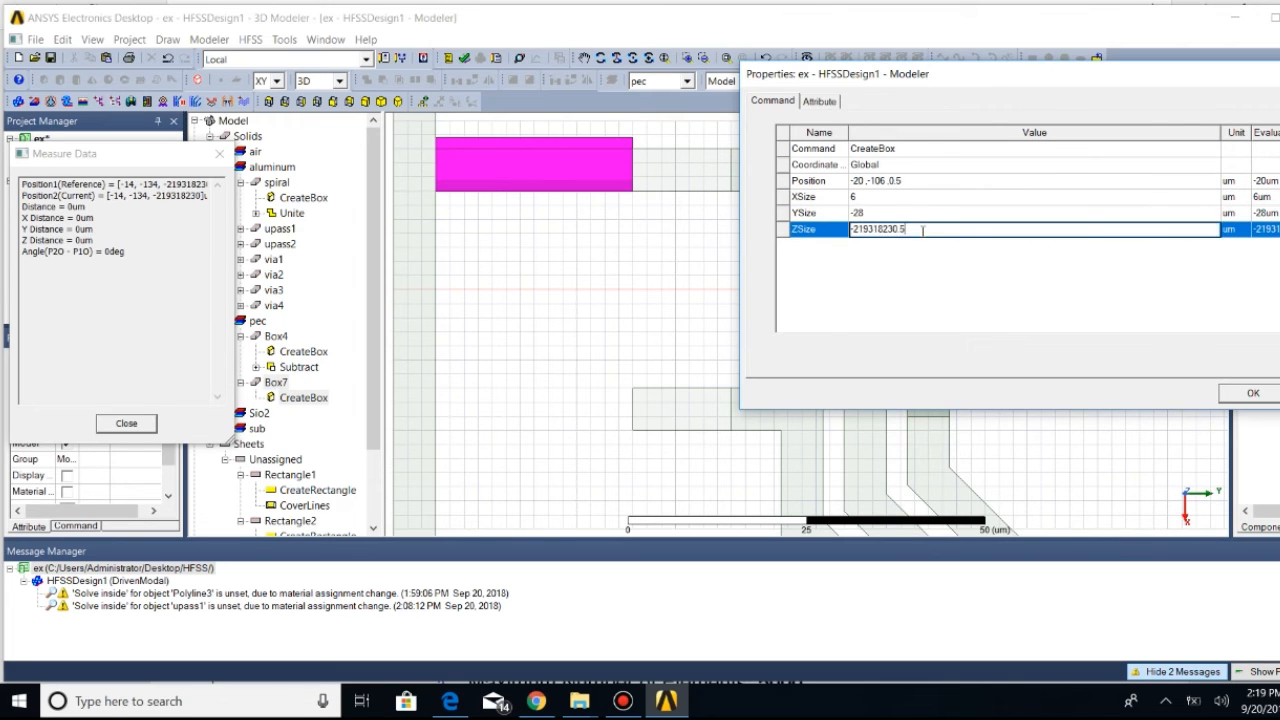
{"action": "key", "text": "BackSpace"}
{"action": "key", "text": "BackSpace"}
{"action": "key", "text": "BackSpace"}
{"action": "key", "text": "BackSpace"}
{"action": "key", "text": "BackSpace"}
{"action": "key", "text": "BackSpace"}
{"action": "key", "text": "BackSpace"}
{"action": "key", "text": "BackSpace"}
{"action": "key", "text": "BackSpace"}
{"action": "key", "text": "BackSpace"}
{"action": "left_click", "coordinate": [919, 181]}
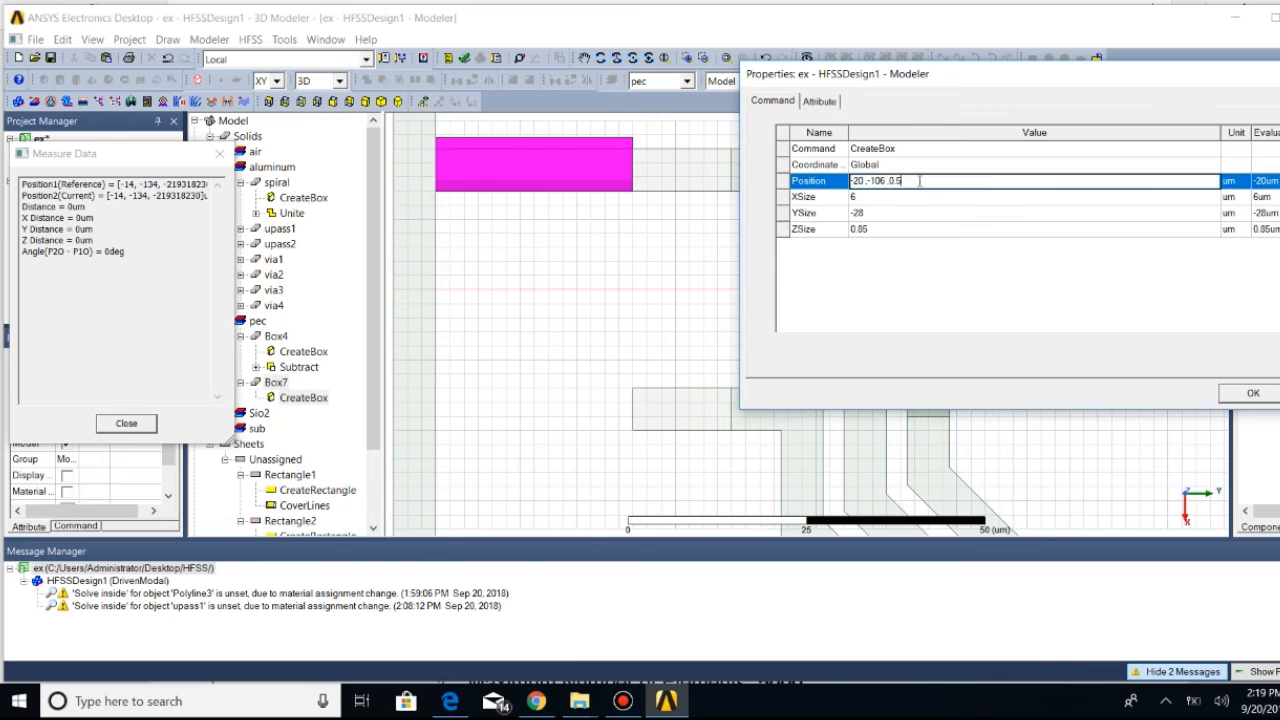
{"action": "key", "text": "BackSpace"}
{"action": "left_click", "coordinate": [1236, 397]}
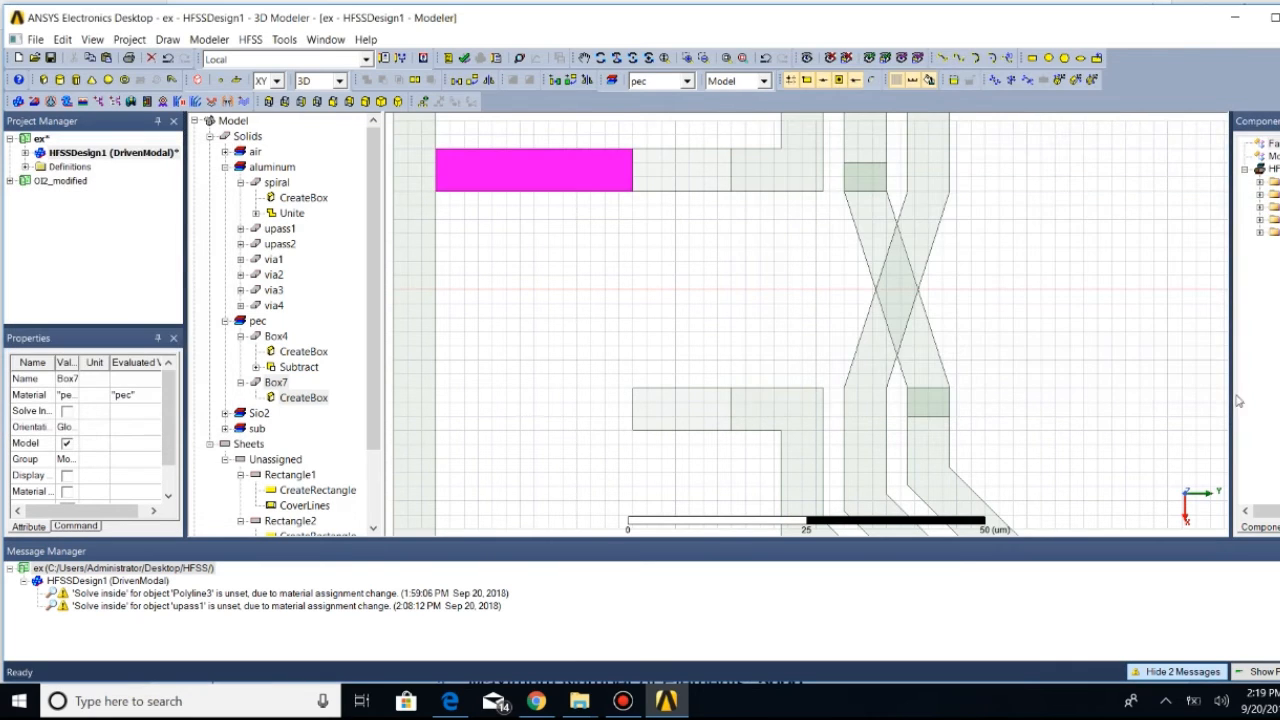
Draw a second pec box with a 6 by 28 um base from the lower rectangle's outer corner at 14,-106,0.5 um to the ring
{"action": "left_click", "coordinate": [165, 40]}
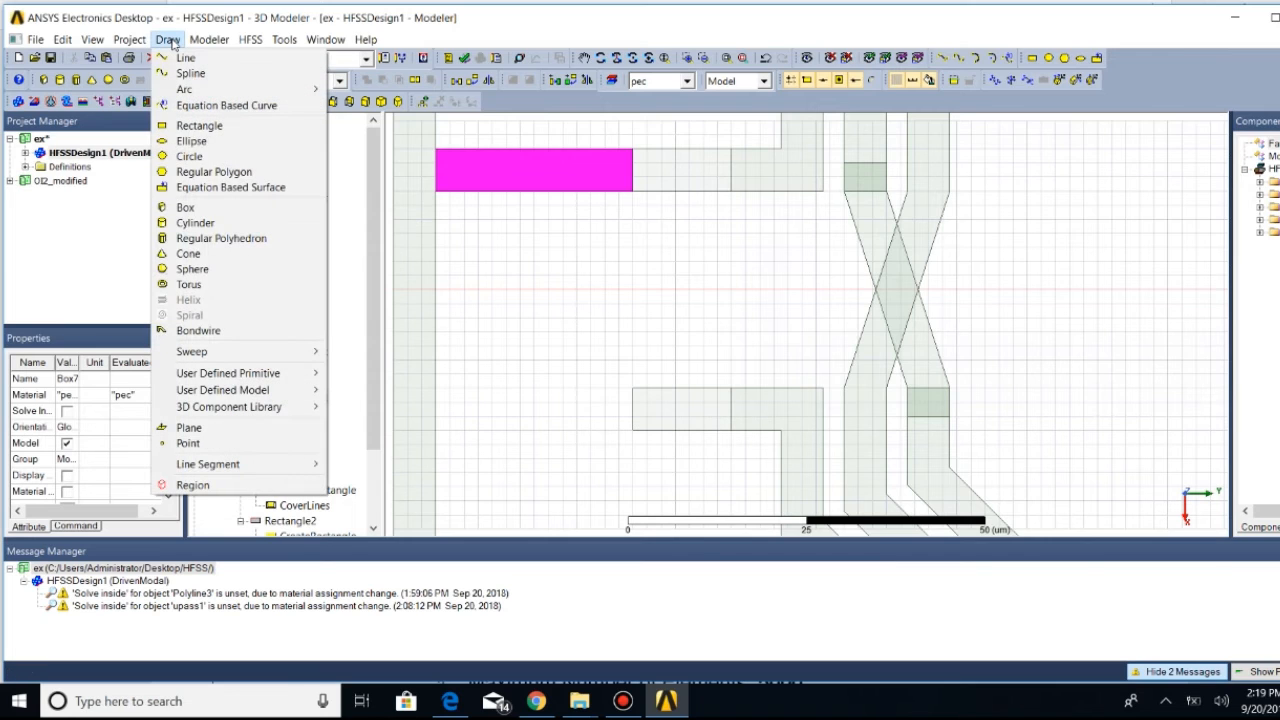
{"action": "left_click", "coordinate": [190, 207]}
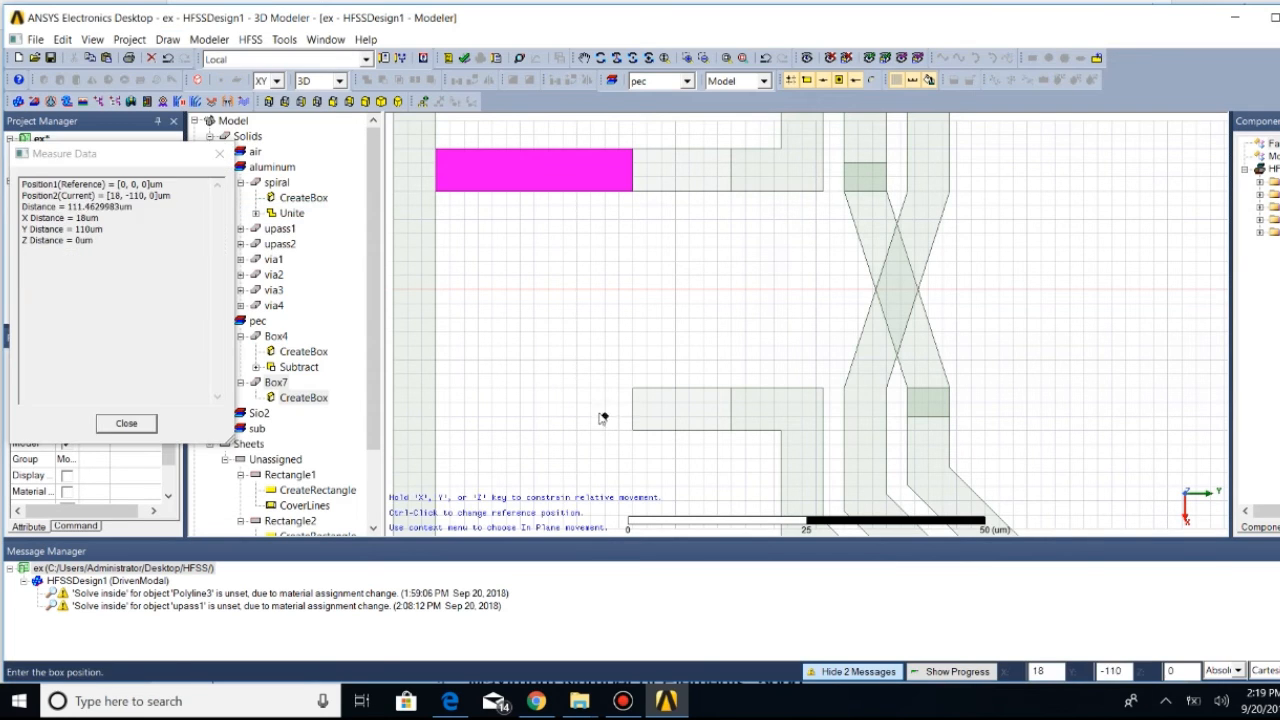
{"action": "left_click", "coordinate": [614, 399]}
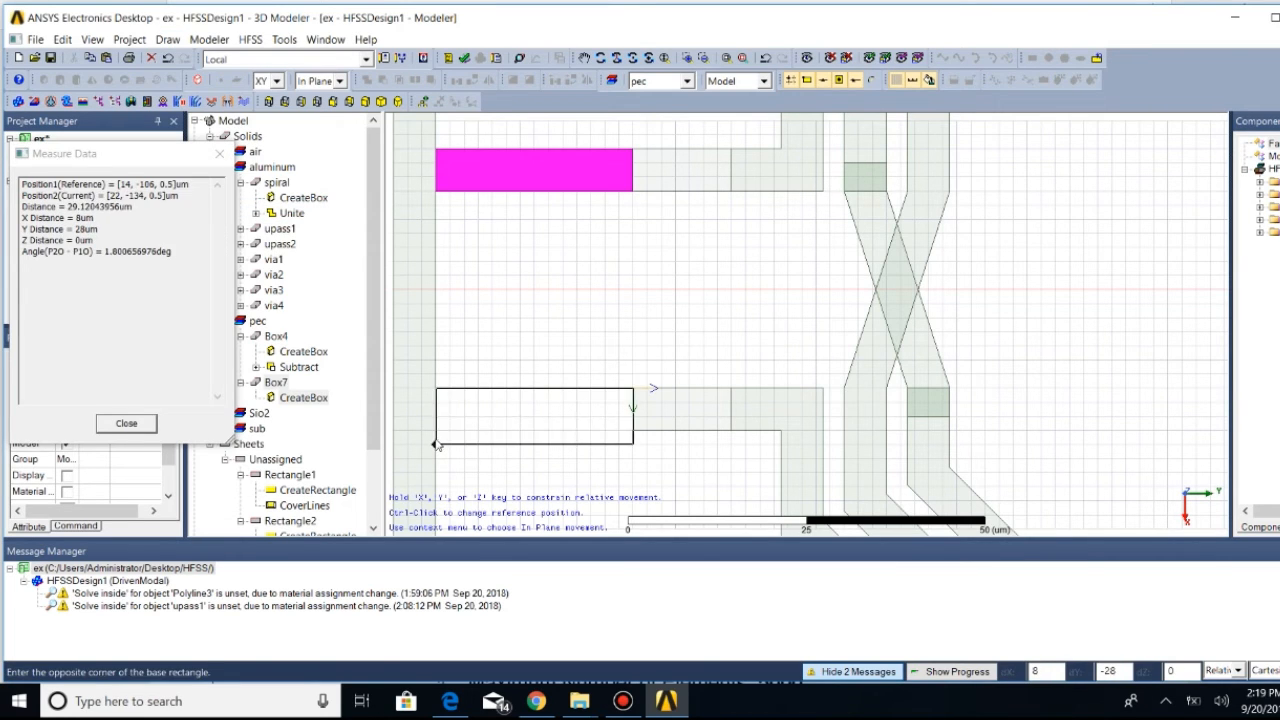
{"action": "left_click", "coordinate": [436, 432]}
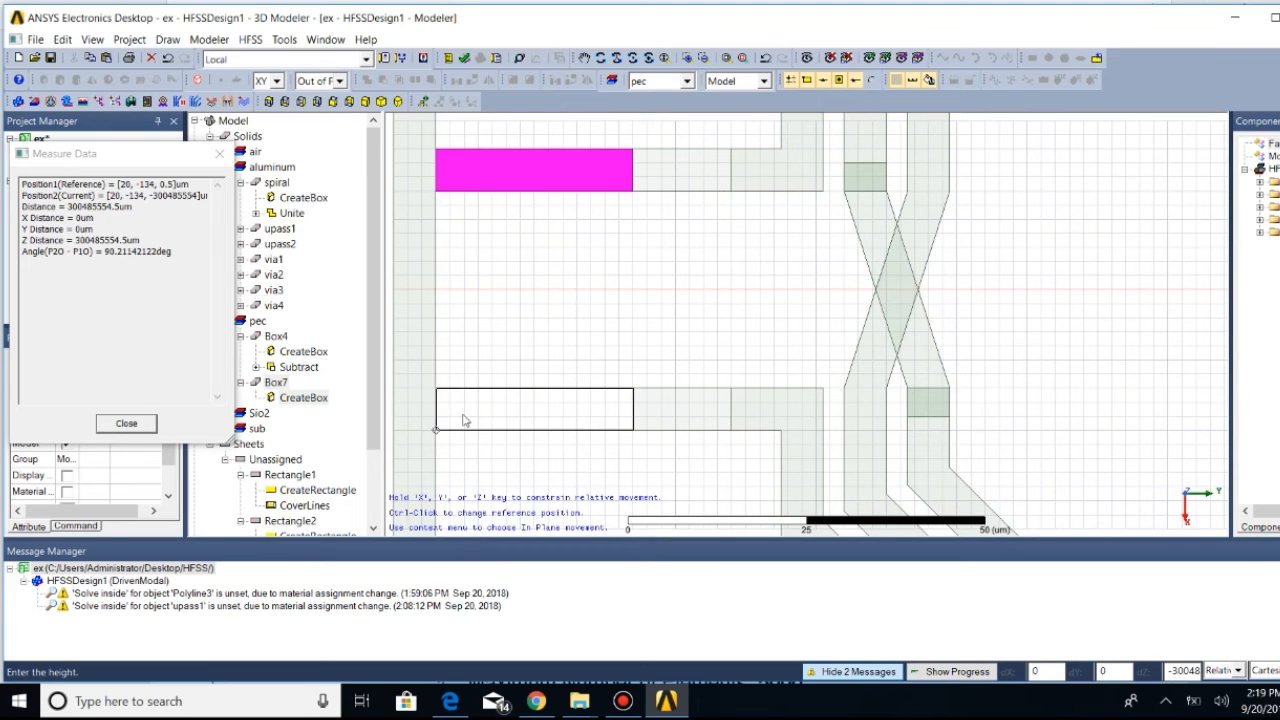
{"action": "left_click", "coordinate": [440, 430]}
Set the lower connecting box's ZSize to 0.85 um, edit the Z coordinate of its position, and accept its properties
{"action": "left_click", "coordinate": [921, 233]}
{"action": "left_click", "coordinate": [921, 233]}
{"action": "key", "text": "BackSpace"}
{"action": "type", "text": "0.85"}
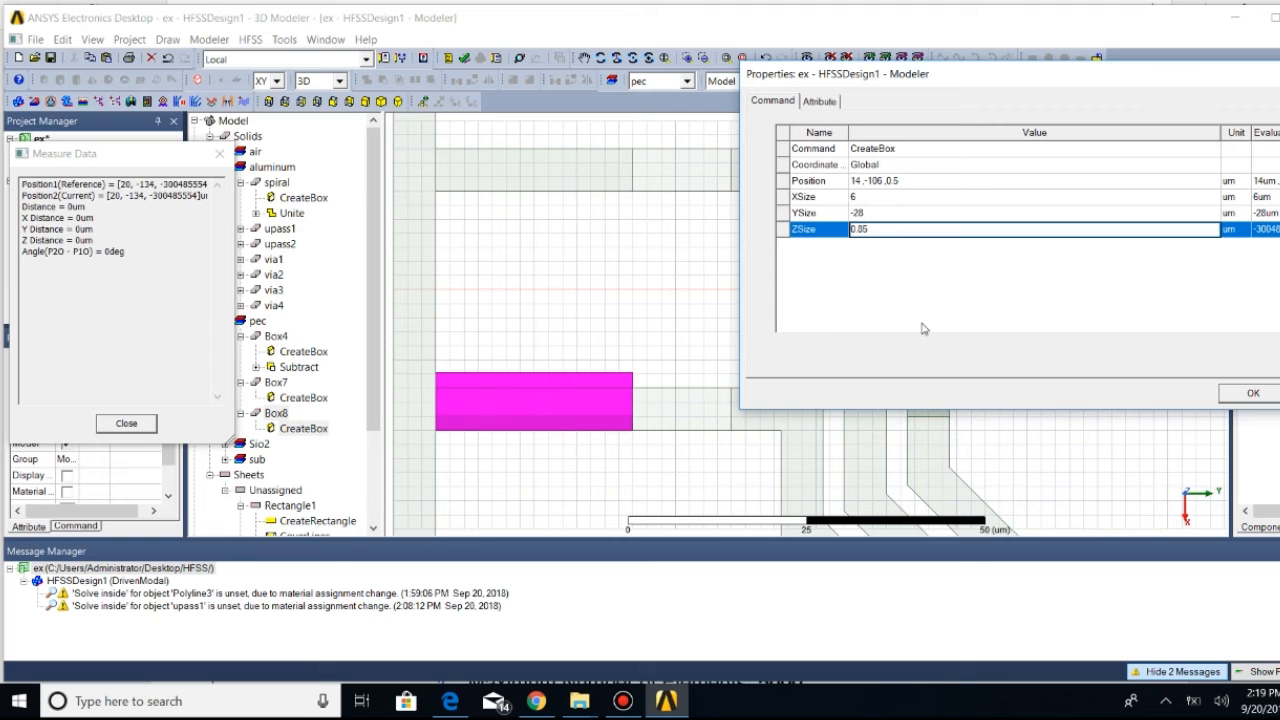
{"action": "key", "text": "Up"}
{"action": "key", "text": "Up"}
{"action": "key", "text": "Up"}
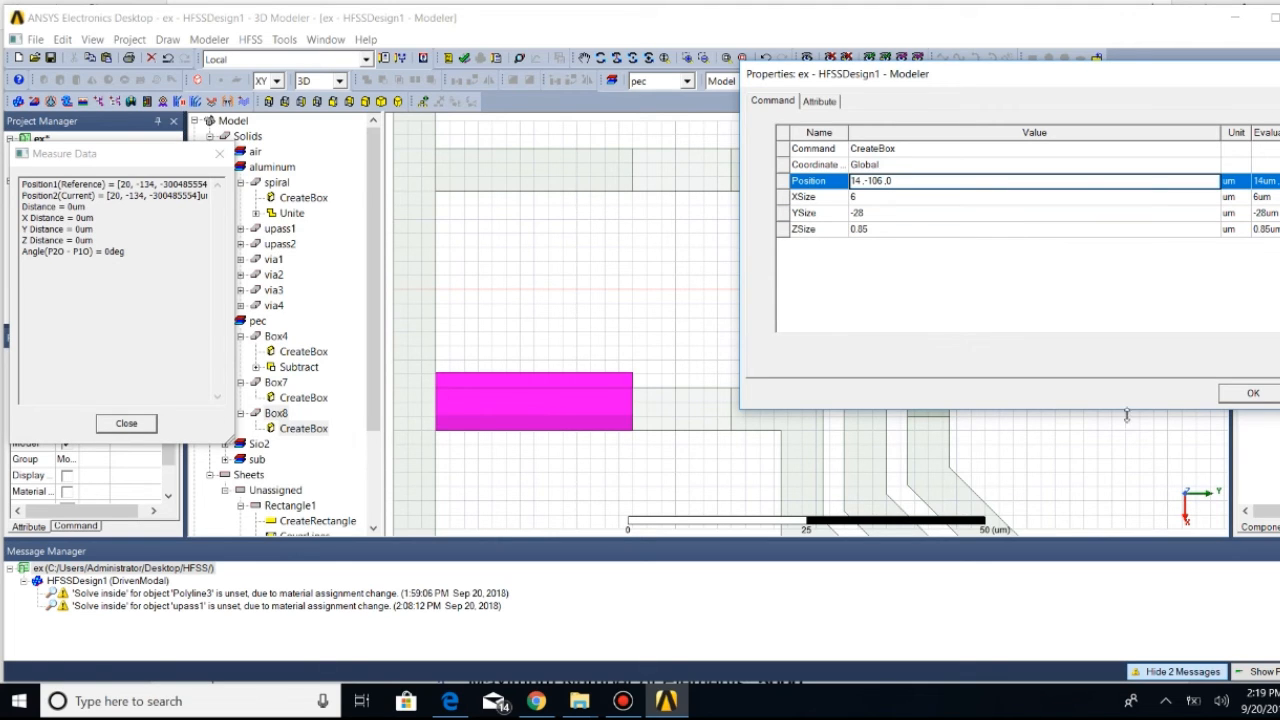
{"action": "left_click", "coordinate": [1253, 394]}
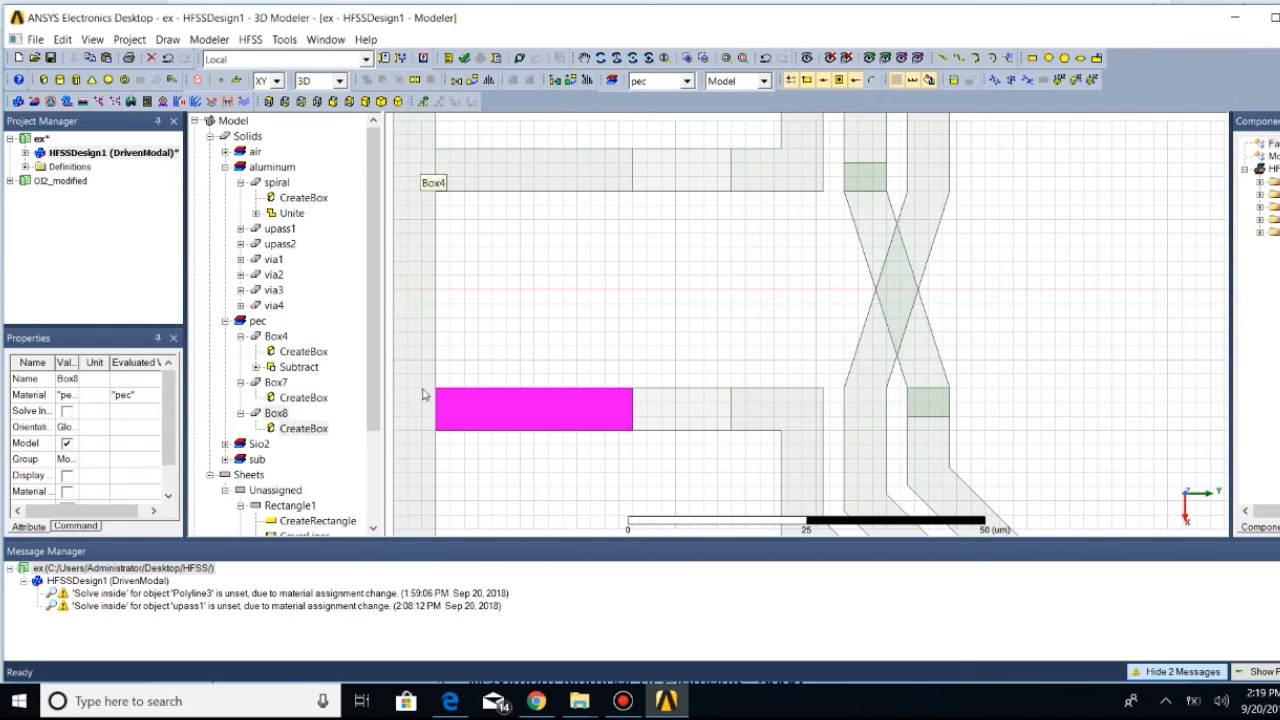
Unite the upper and lower pec connecting boxes with the surrounding pec ring into one solid
{"action": "left_click", "coordinate": [63, 41]}
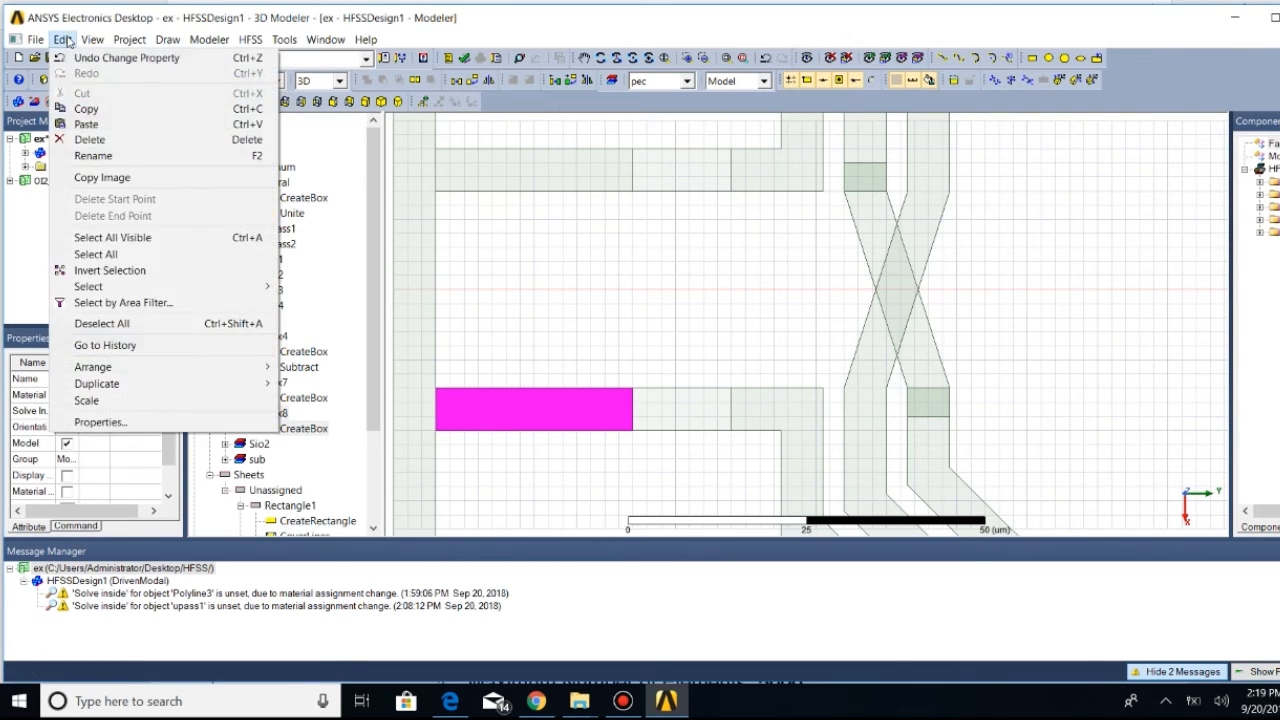
{"action": "left_click", "coordinate": [586, 316]}
{"action": "left_click", "coordinate": [507, 185]}
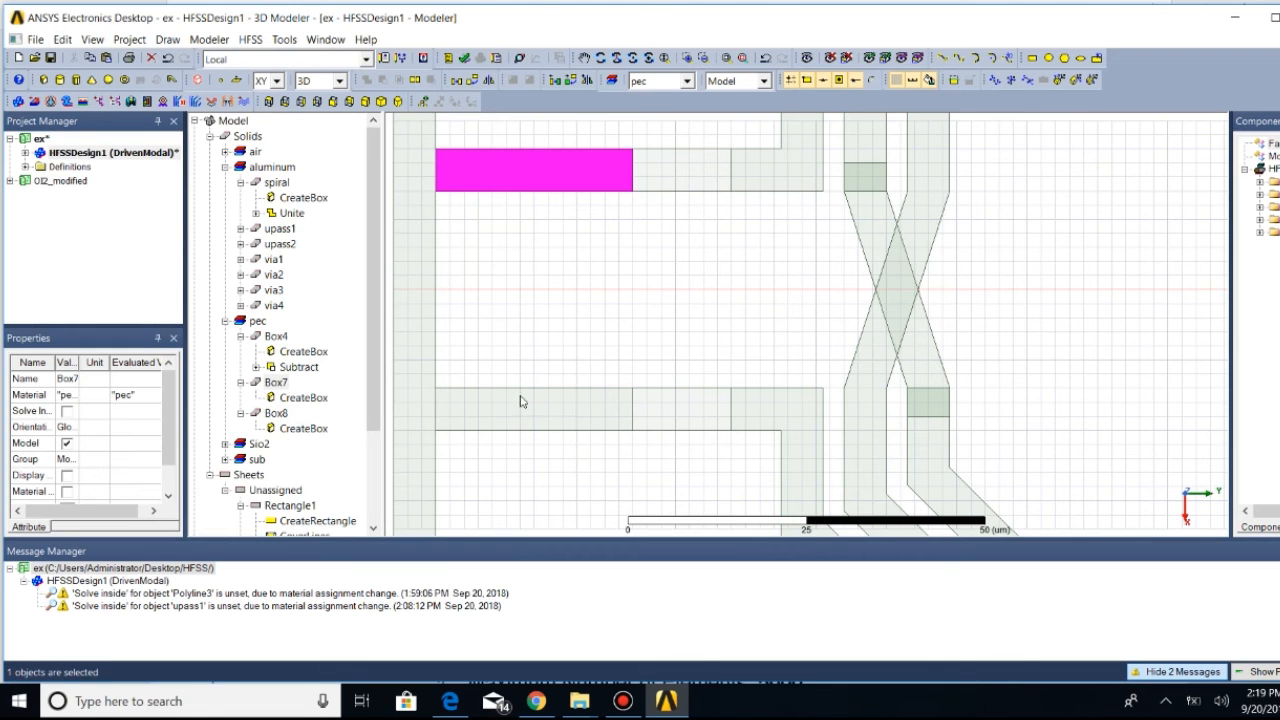
{"action": "left_click", "coordinate": [460, 405], "text": "ctrl"}
{"action": "left_click", "coordinate": [415, 395], "text": "ctrl"}
{"action": "left_click", "coordinate": [219, 39]}
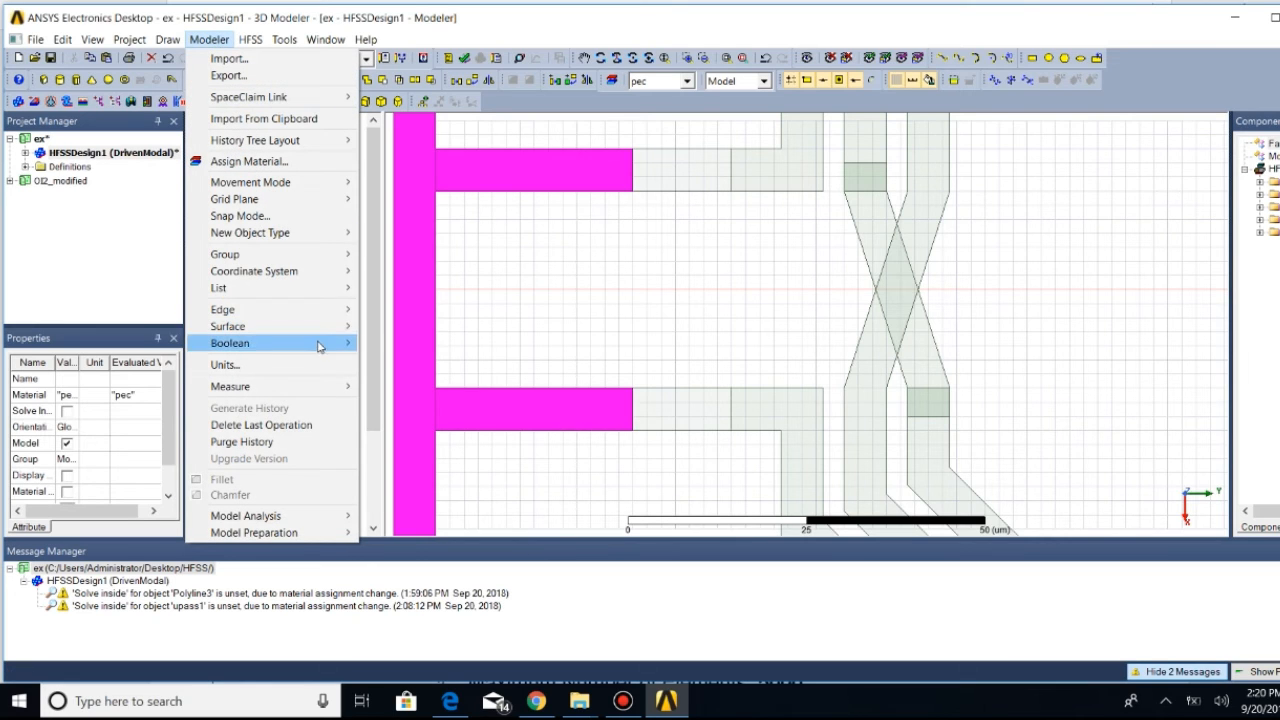
{"action": "mouse_move", "coordinate": [322, 343]}
{"action": "left_click", "coordinate": [398, 343]}
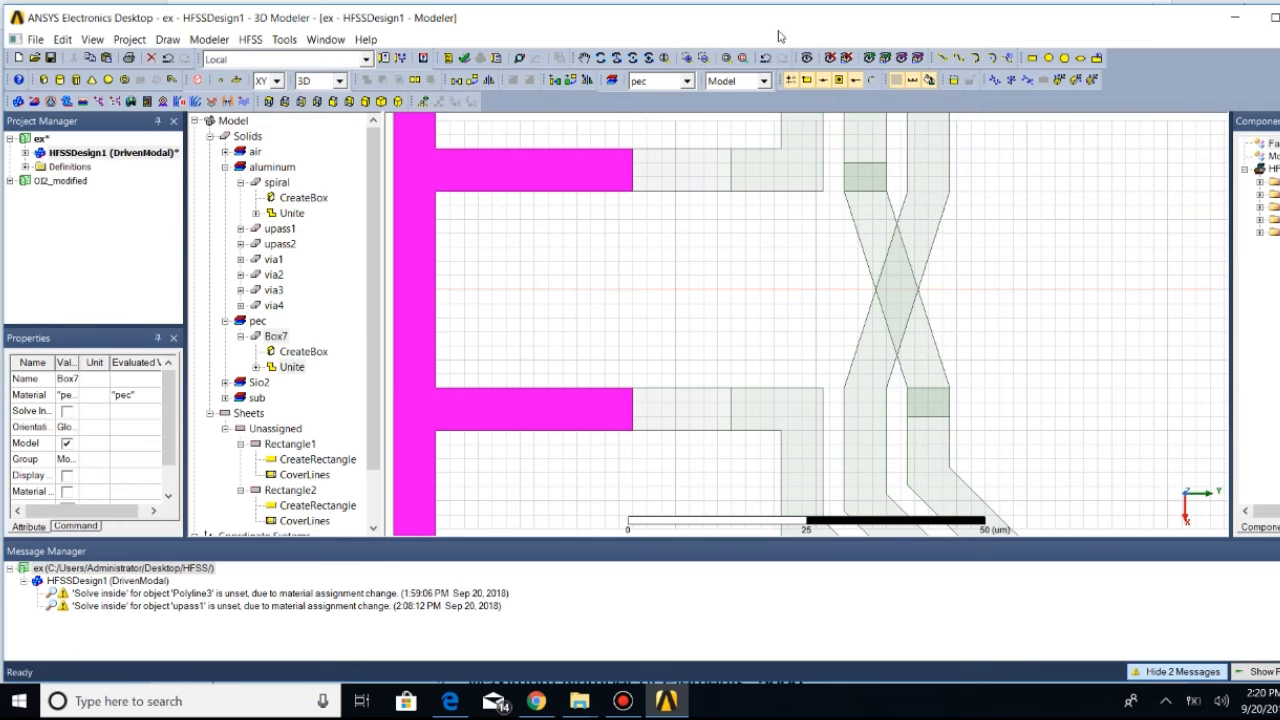
Fit the whole model in view and clear the messages for HFSSDesign1
{"action": "left_click", "coordinate": [727, 58]}
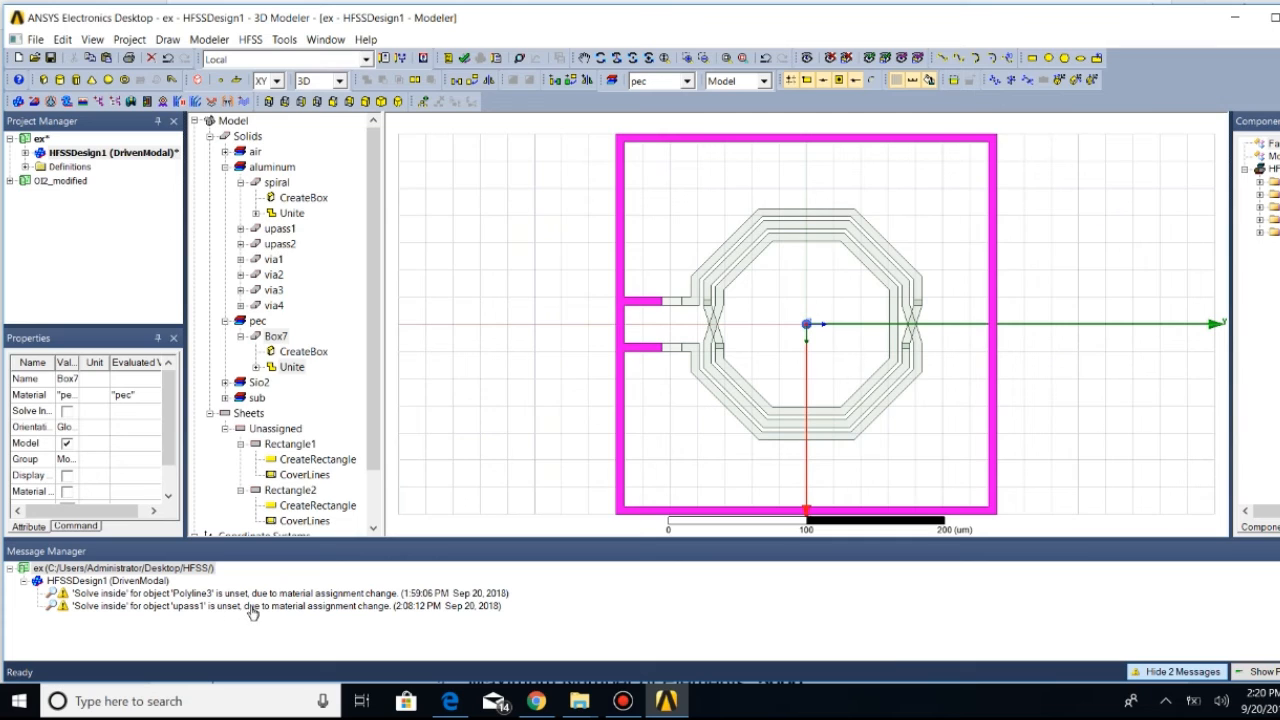
{"action": "left_click", "coordinate": [252, 607]}
{"action": "right_click", "coordinate": [256, 607]}
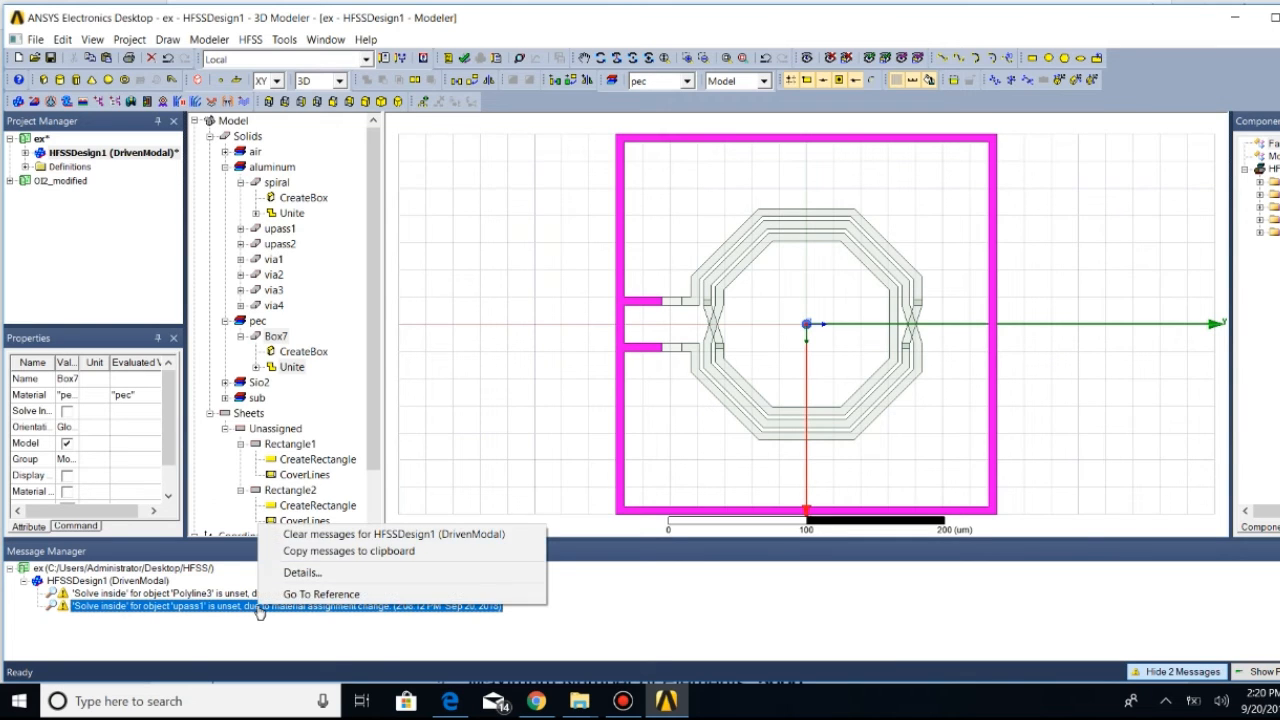
{"action": "left_click", "coordinate": [300, 535]}
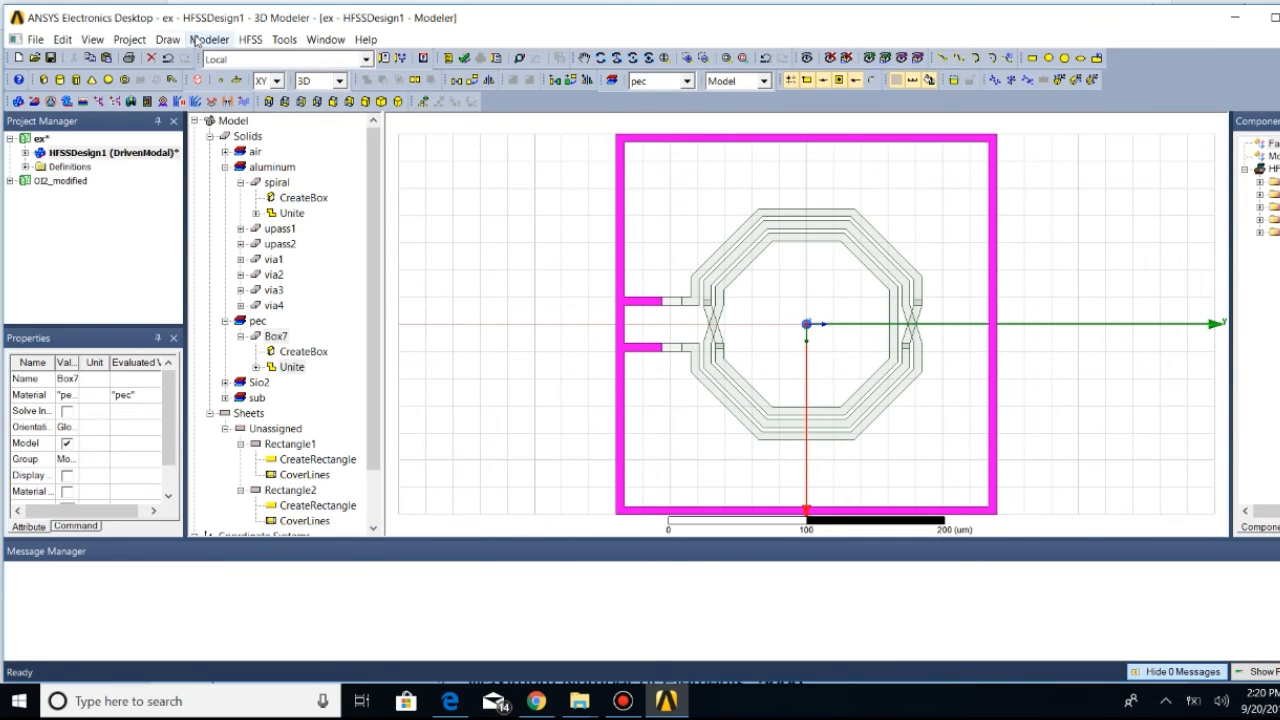
{"action": "left_click", "coordinate": [197, 39]}
{"action": "mouse_move", "coordinate": [167, 45]}
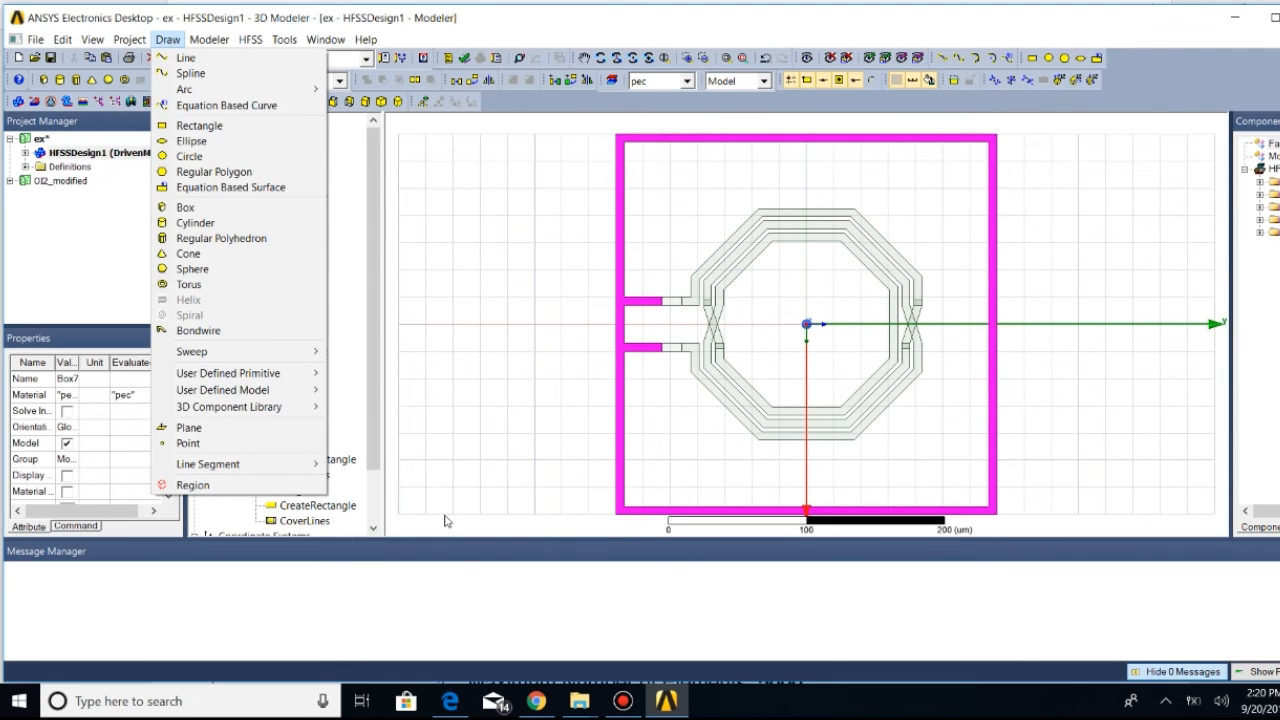
{"action": "left_click", "coordinate": [484, 380]}
{"action": "left_click", "coordinate": [454, 360]}
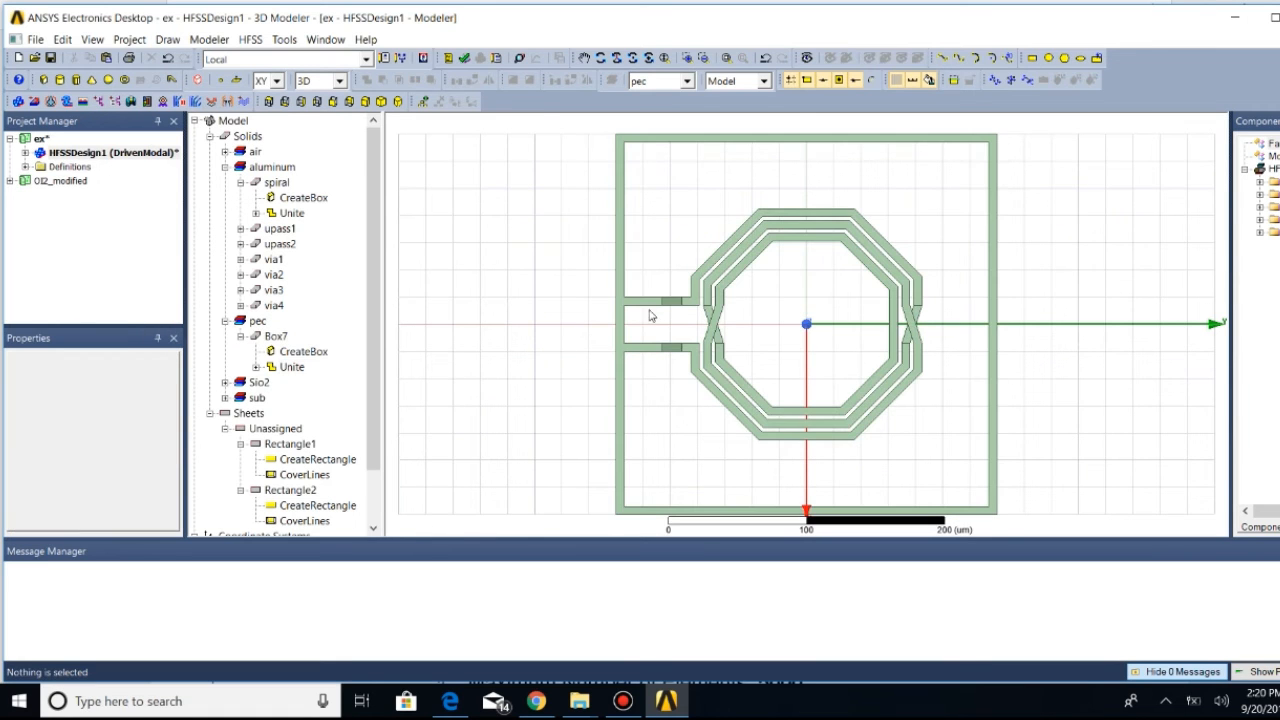
{"action": "scroll", "coordinate": [687, 312], "scroll_direction": "up", "scroll_amount": 1}
{"action": "scroll", "coordinate": [687, 312], "scroll_direction": "down", "scroll_amount": 2}
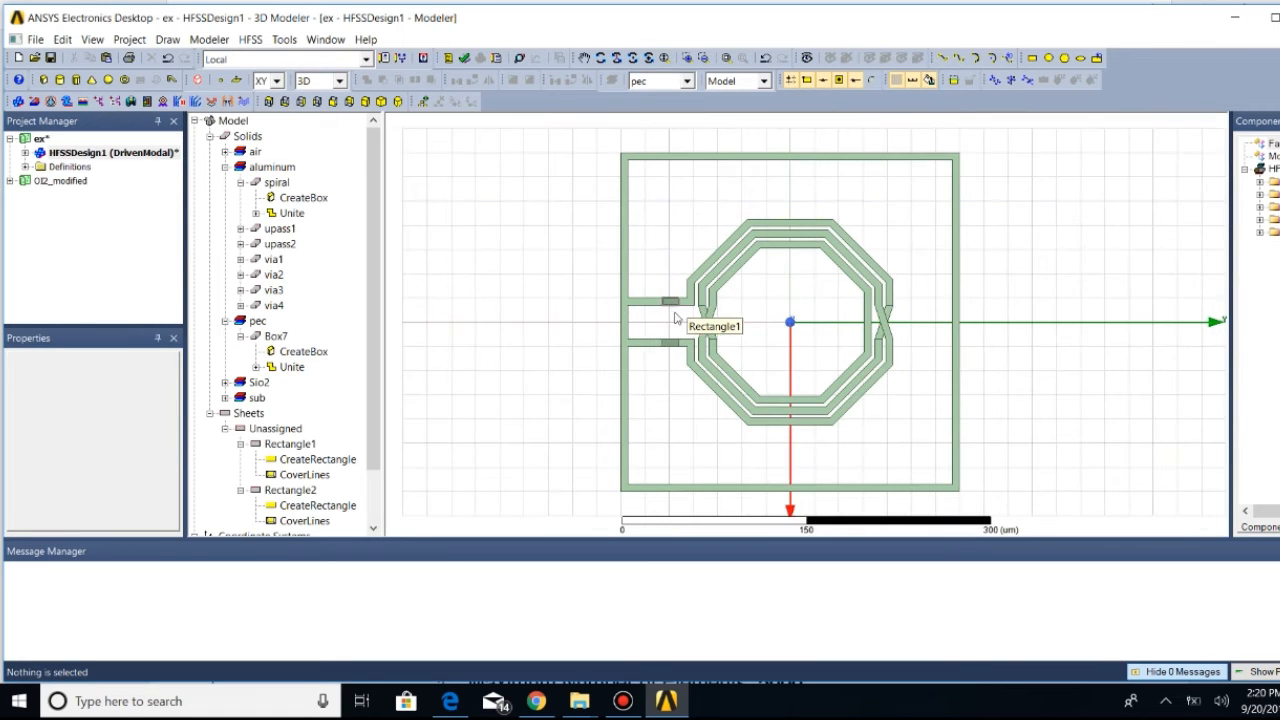
Select the air box by name and assign a radiation boundary to it with the default name
{"action": "left_click", "coordinate": [62, 39]}
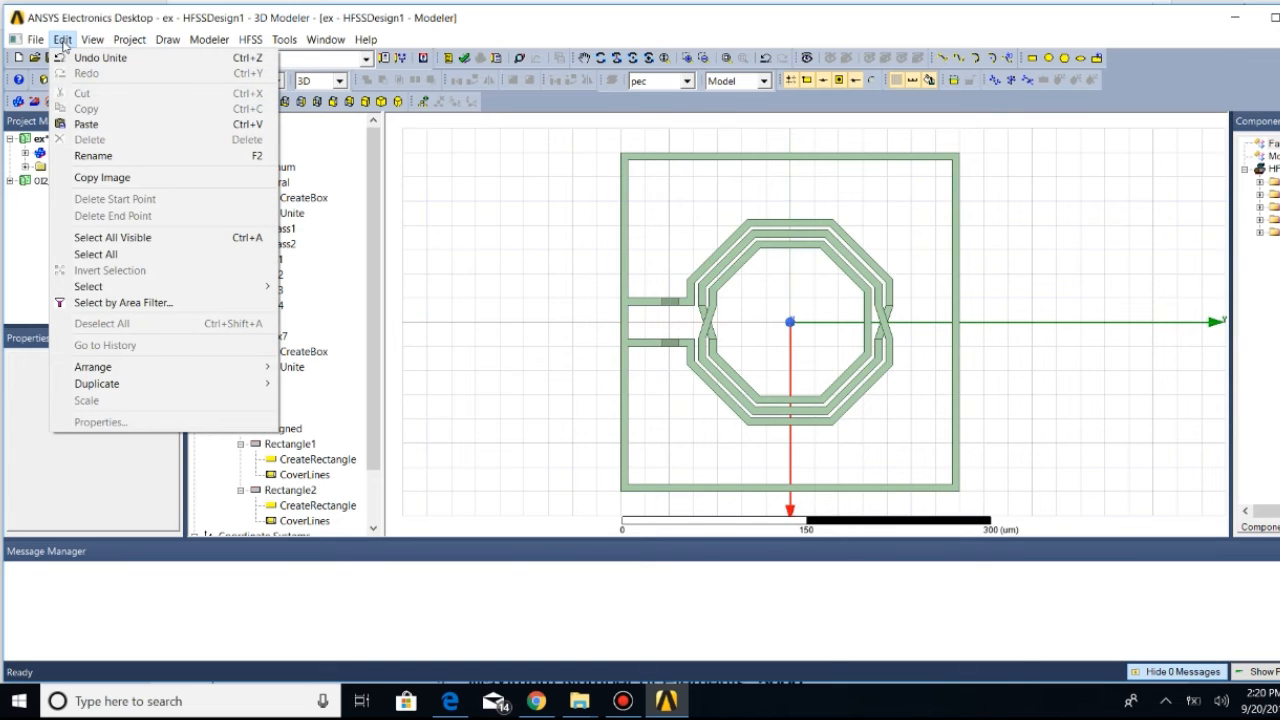
{"action": "mouse_move", "coordinate": [115, 290]}
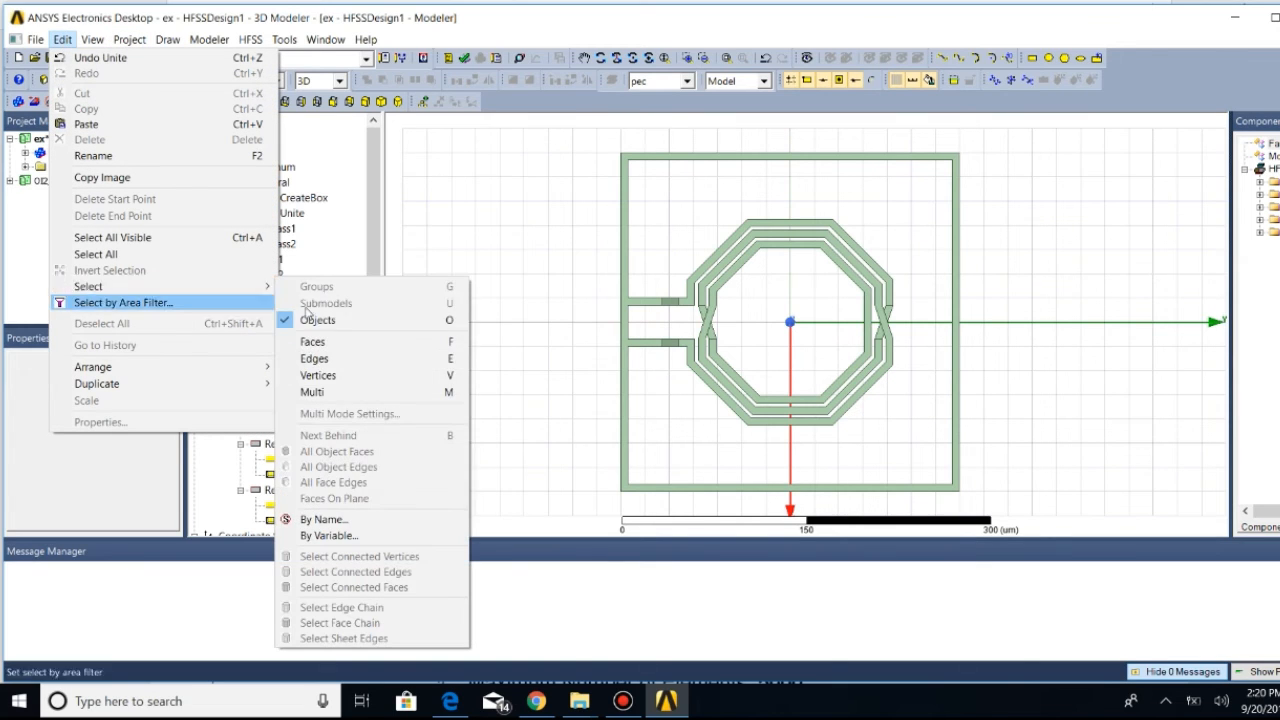
{"action": "left_click", "coordinate": [325, 520]}
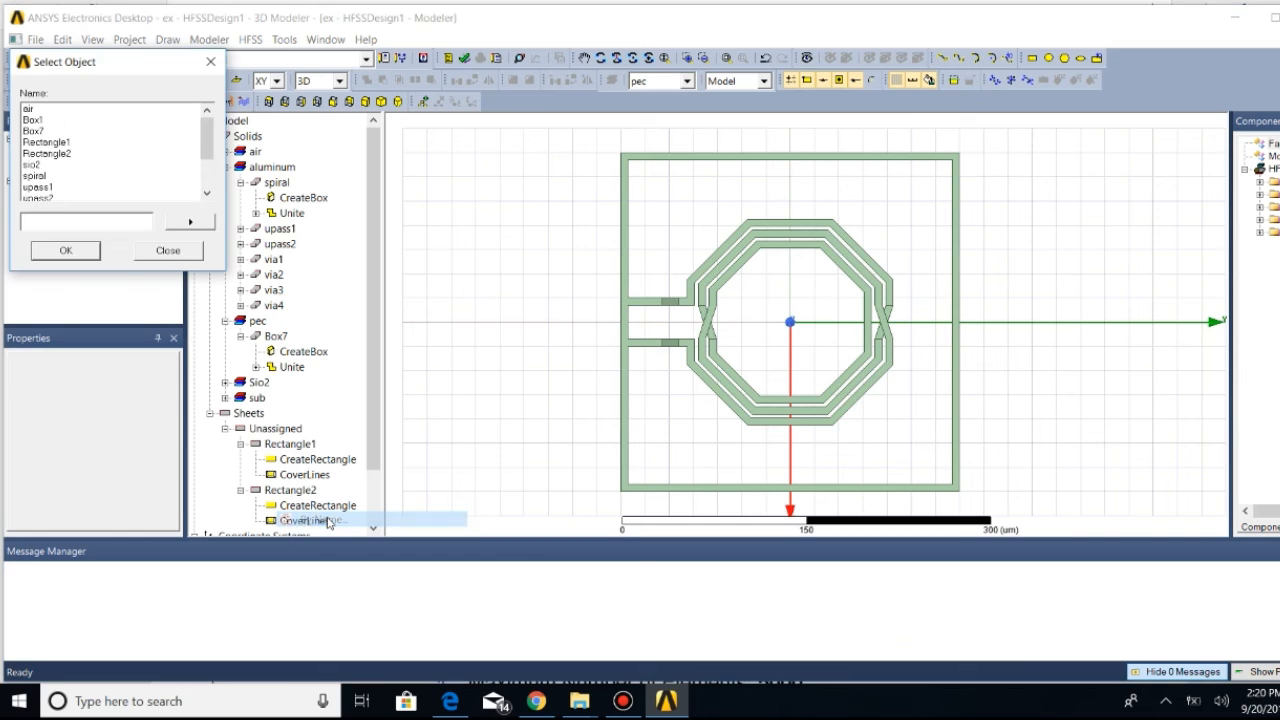
{"action": "left_click", "coordinate": [31, 109]}
{"action": "left_click", "coordinate": [65, 251]}
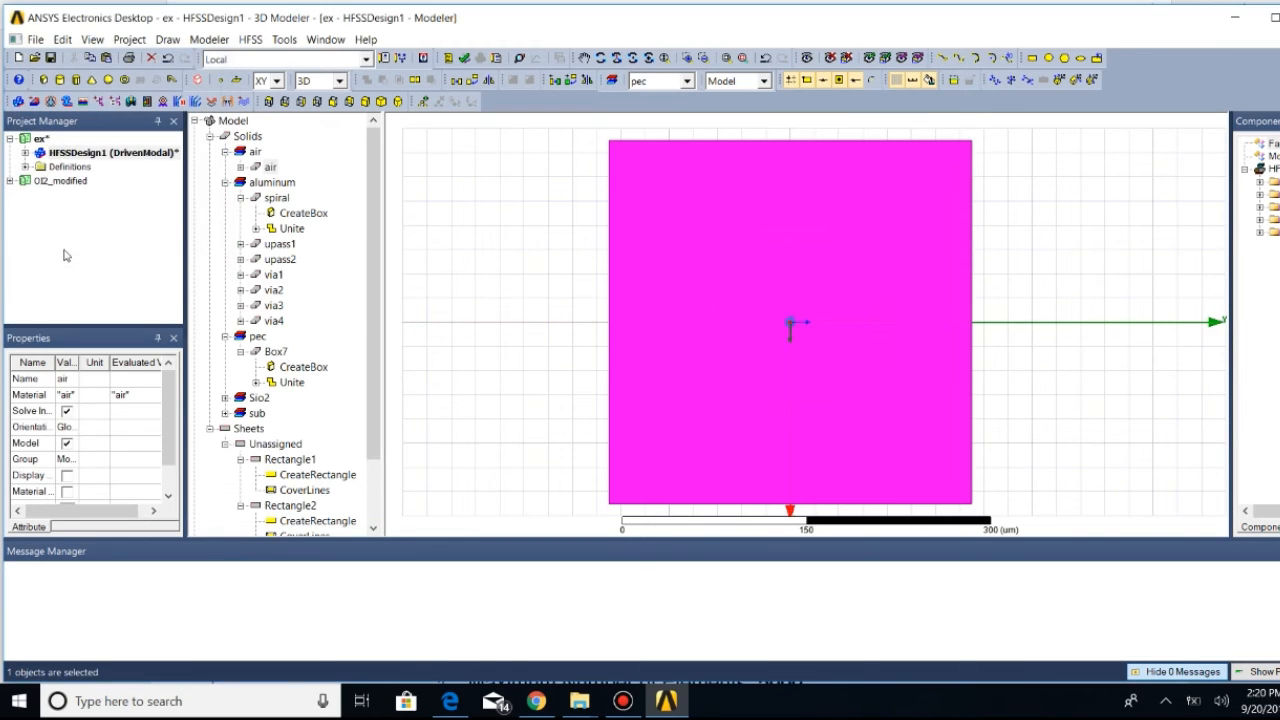
{"action": "left_click", "coordinate": [264, 45]}
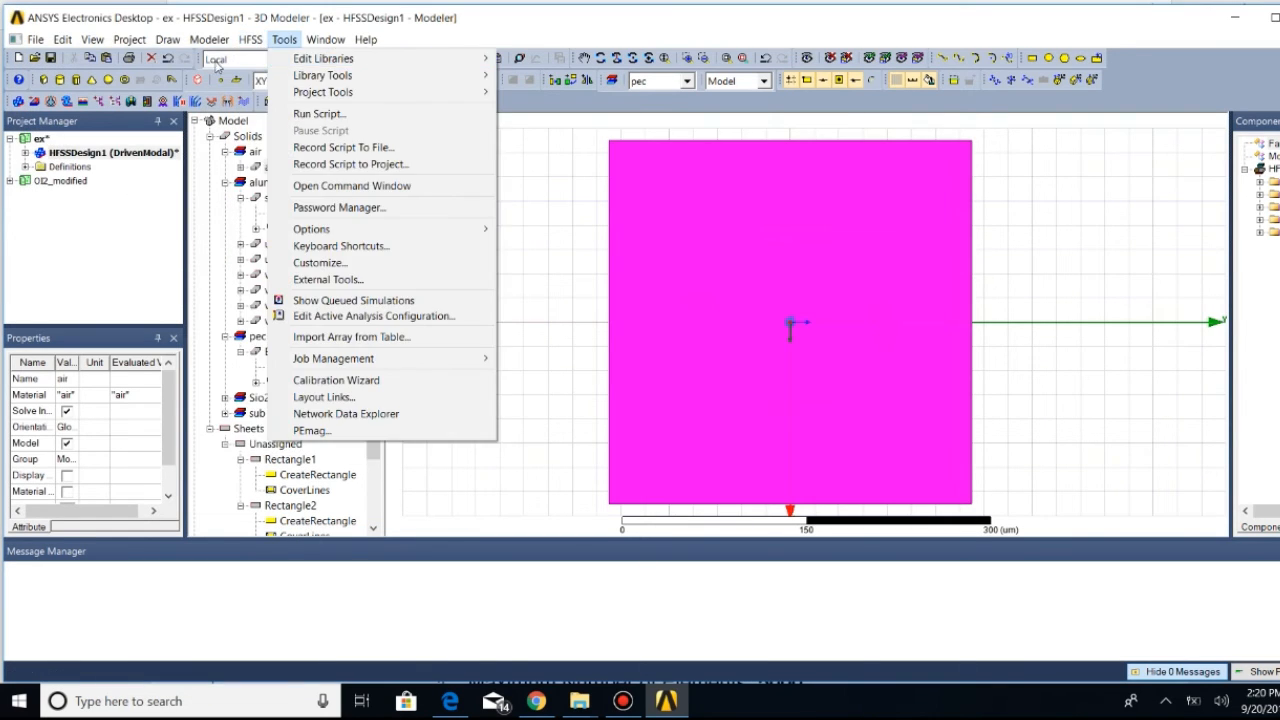
{"action": "mouse_move", "coordinate": [300, 254]}
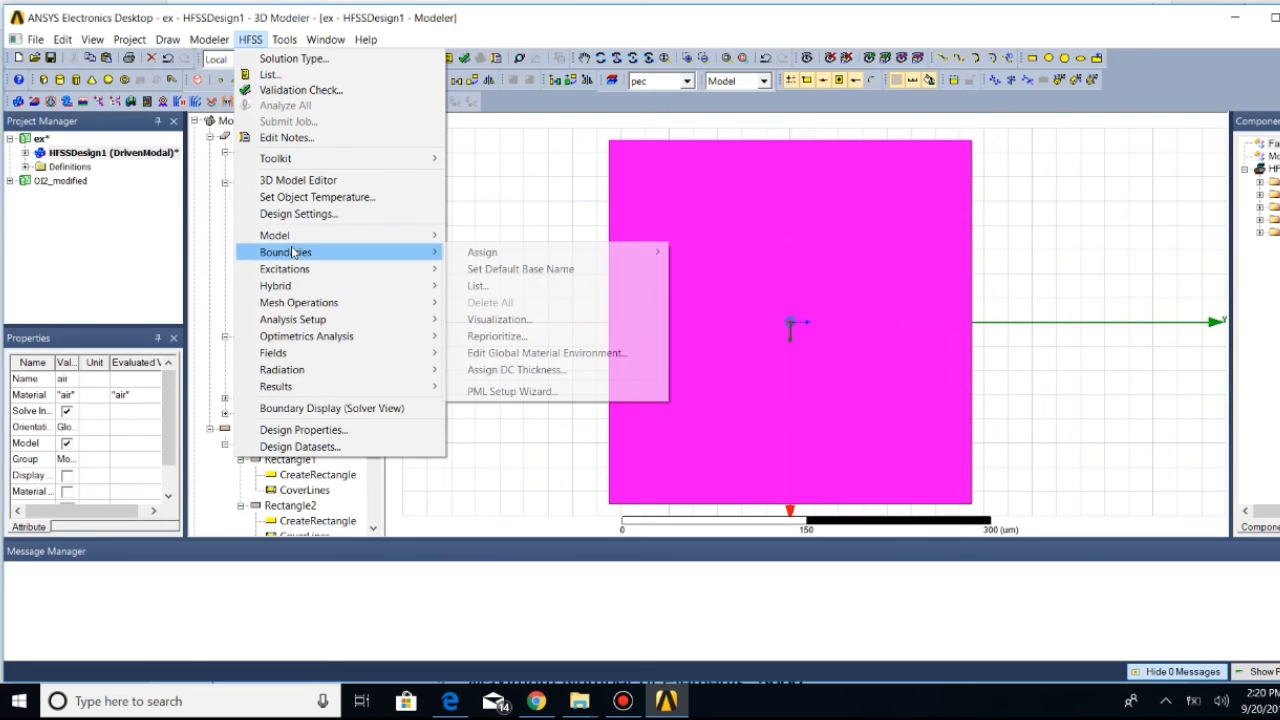
{"action": "mouse_move", "coordinate": [498, 258]}
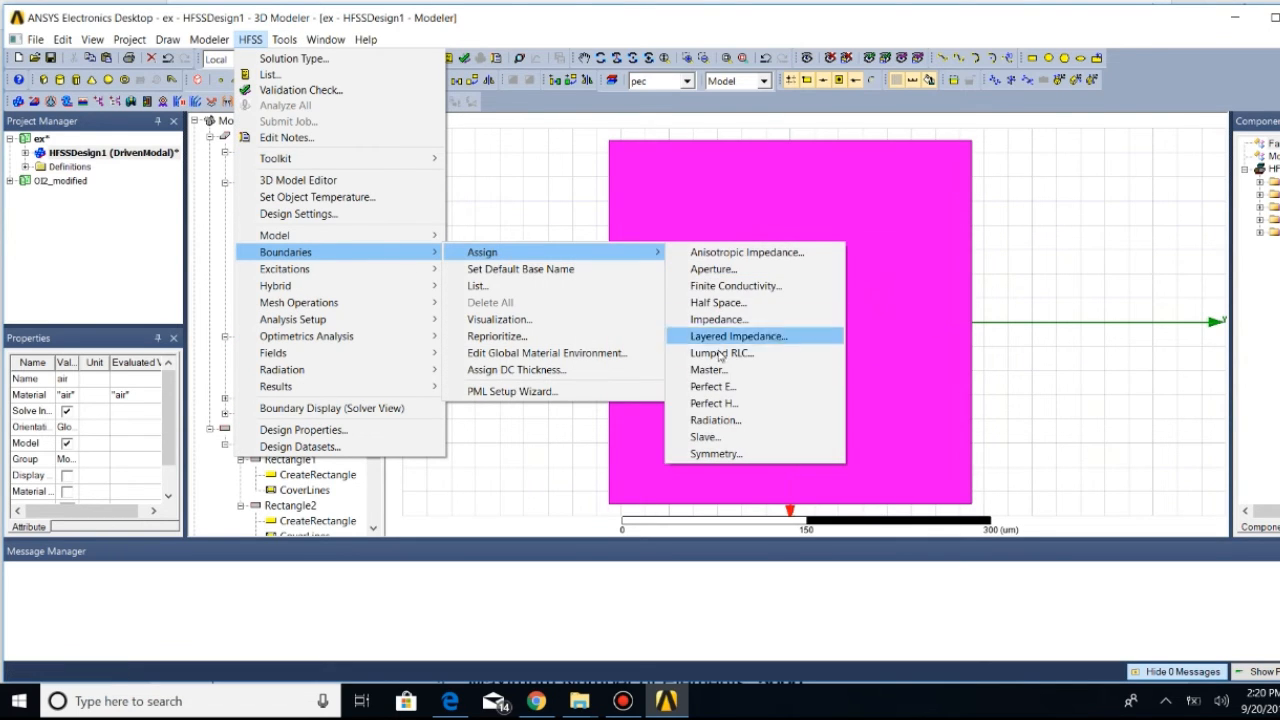
{"action": "left_click", "coordinate": [725, 420]}
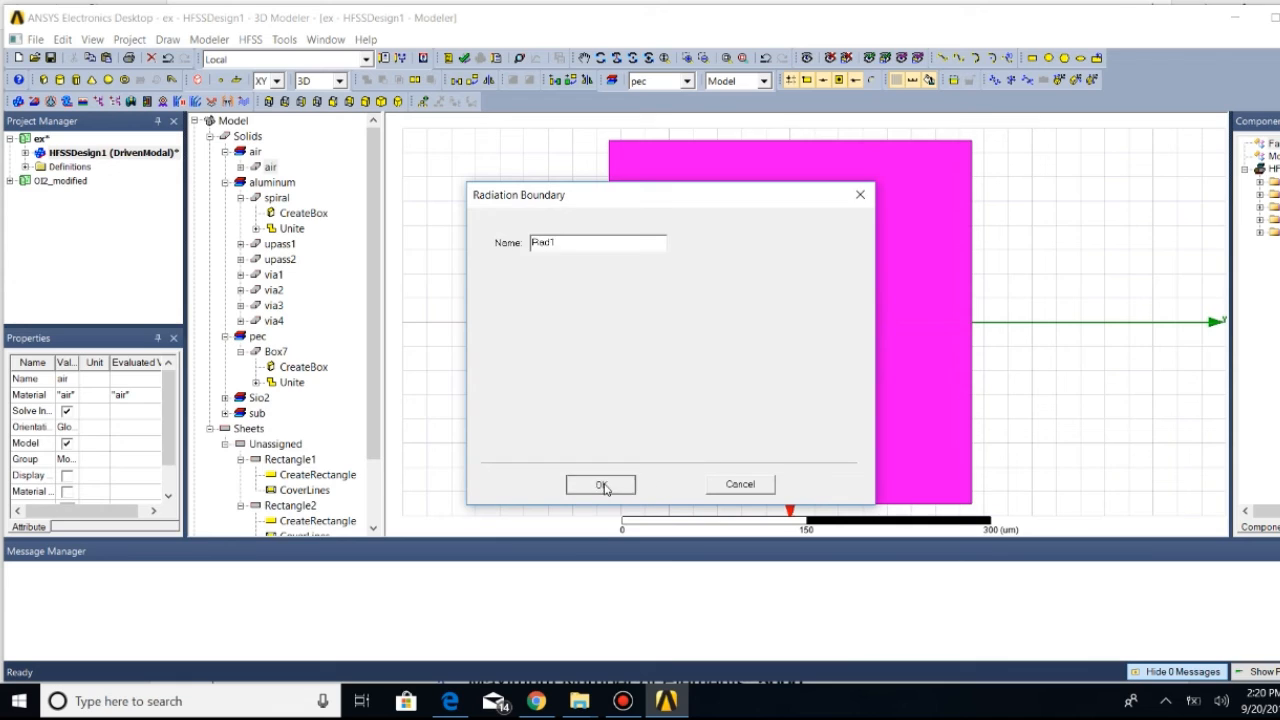
{"action": "left_click", "coordinate": [606, 485]}
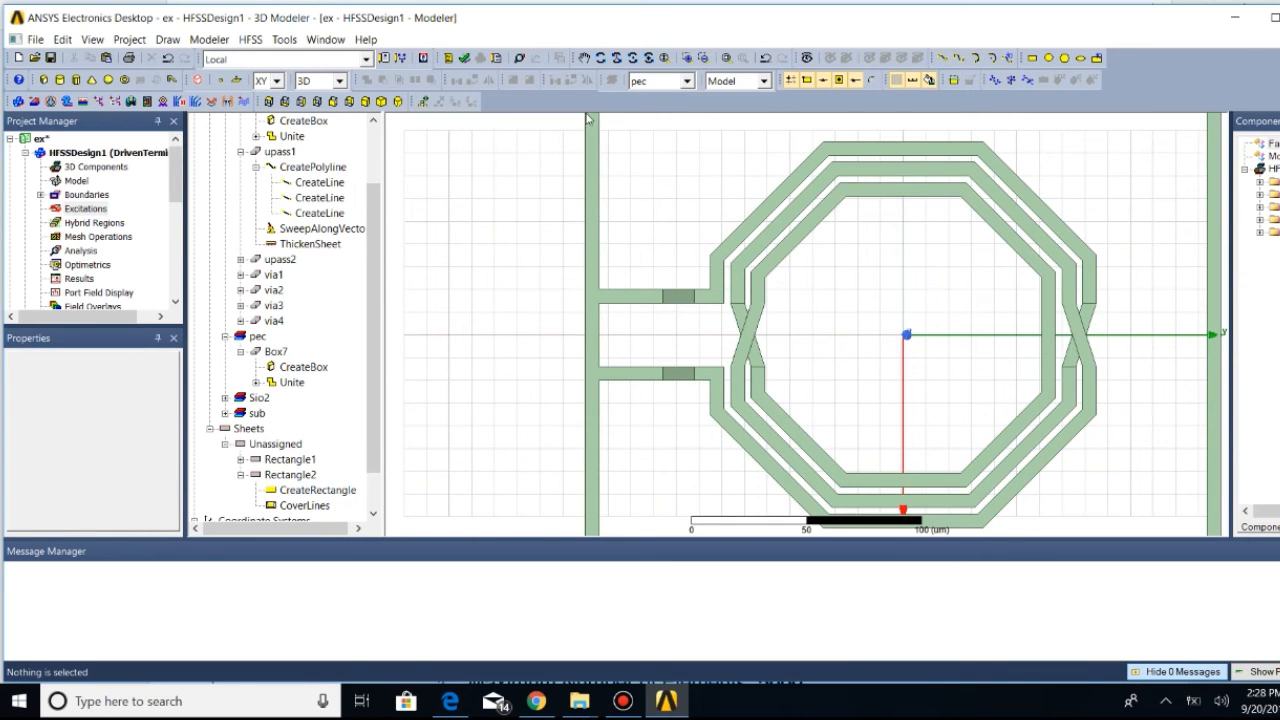
Review the design's solution type and accept Terminal with the Network Analysis driven option
{"action": "left_click", "coordinate": [285, 39]}
{"action": "mouse_move", "coordinate": [320, 42]}
{"action": "mouse_move", "coordinate": [250, 39]}
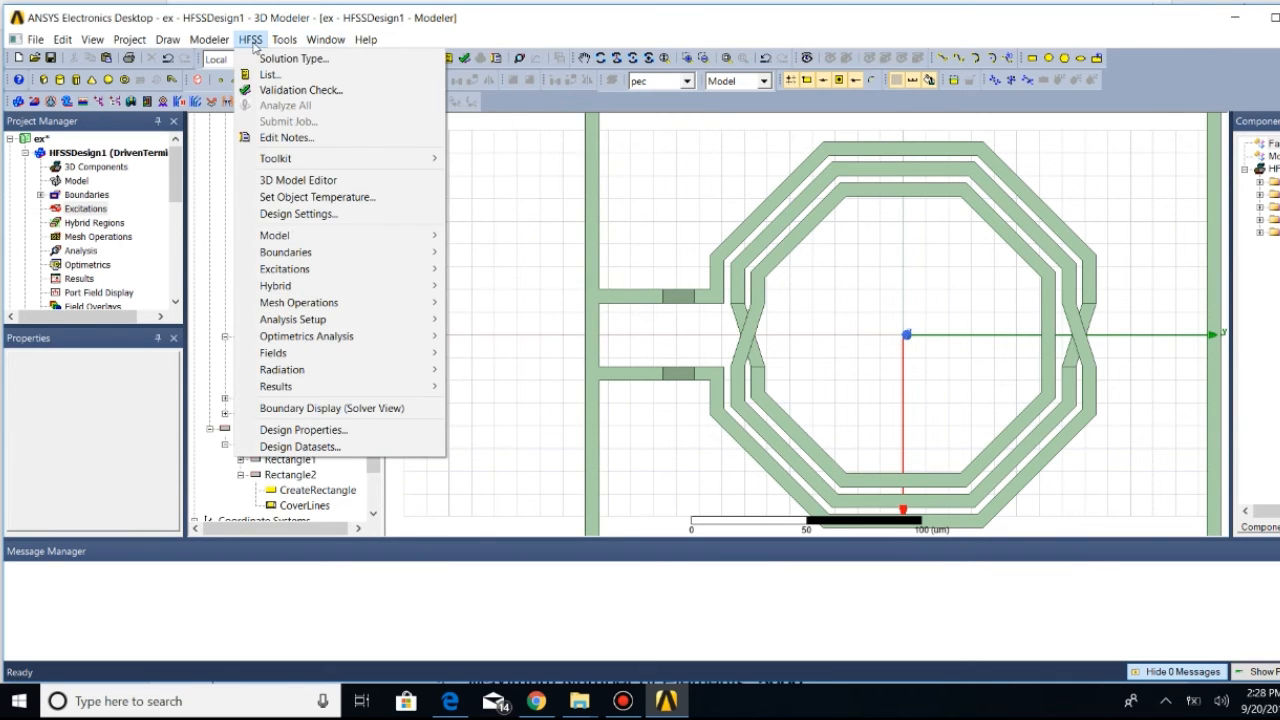
{"action": "left_click", "coordinate": [275, 57]}
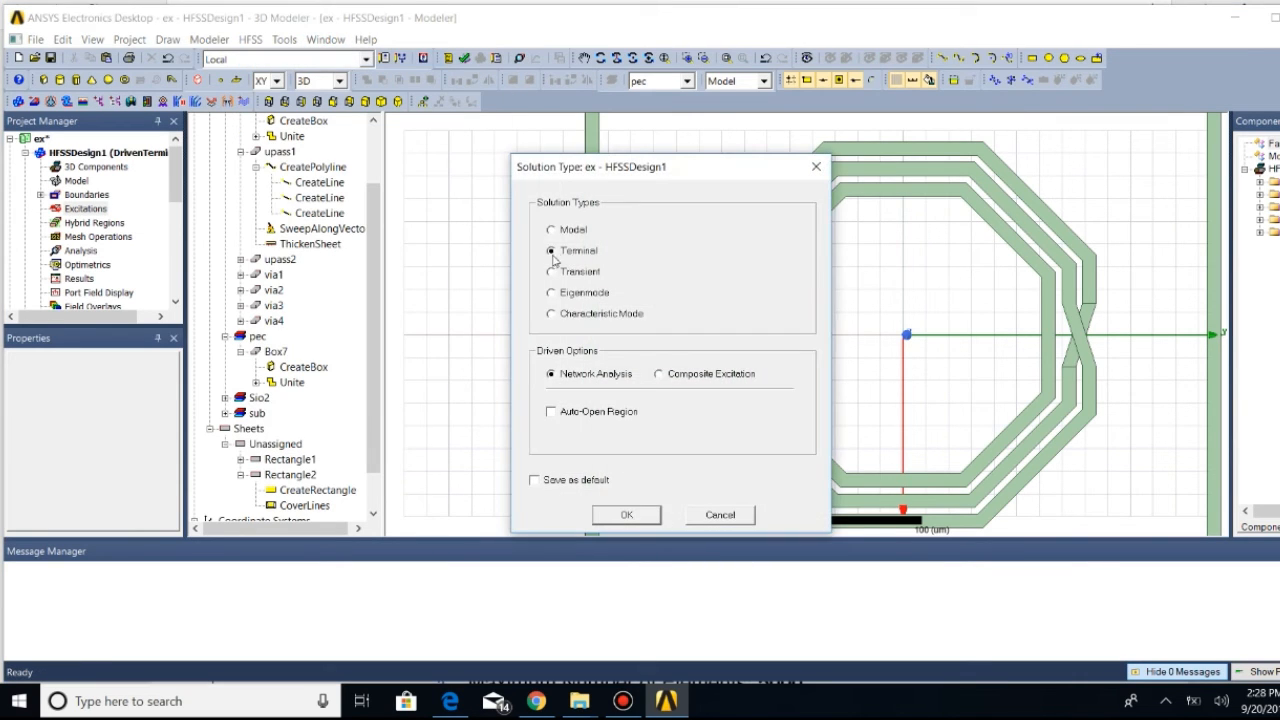
{"action": "left_click", "coordinate": [627, 515]}
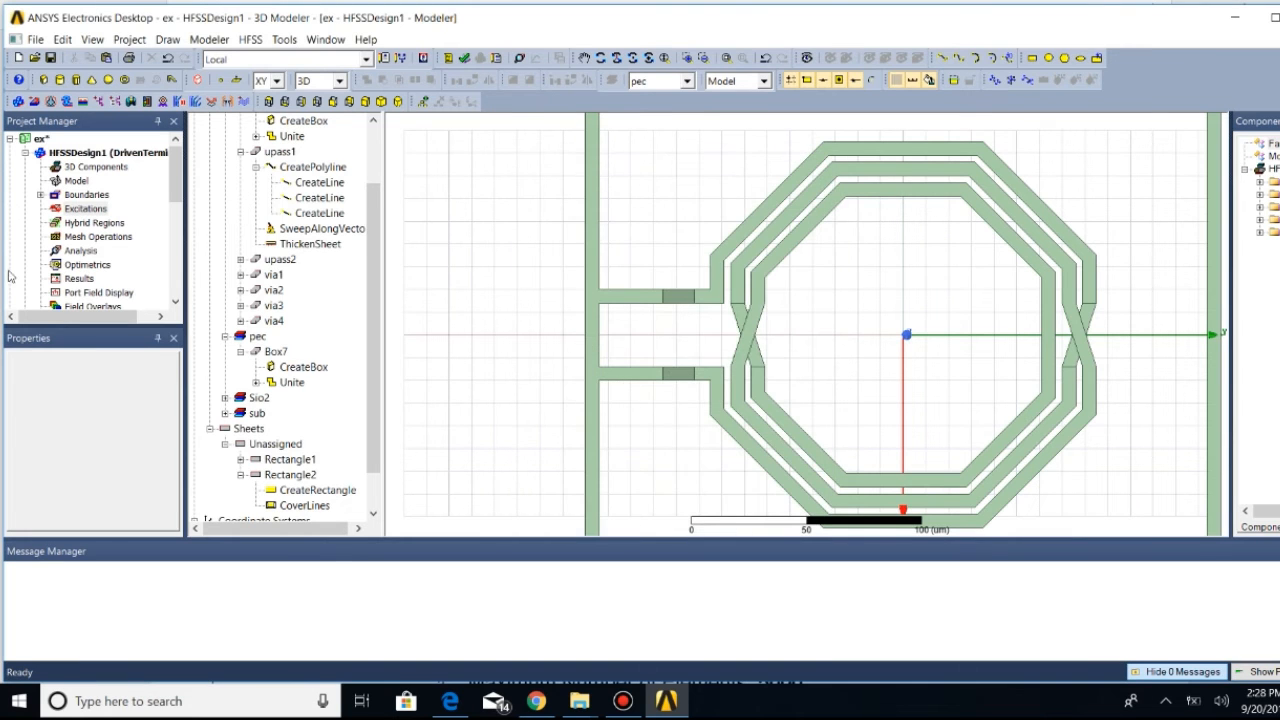
Assign a lumped port to the upper port rectangle, using the united pec solid Box7 as the reference conductor
{"action": "left_click", "coordinate": [686, 298]}
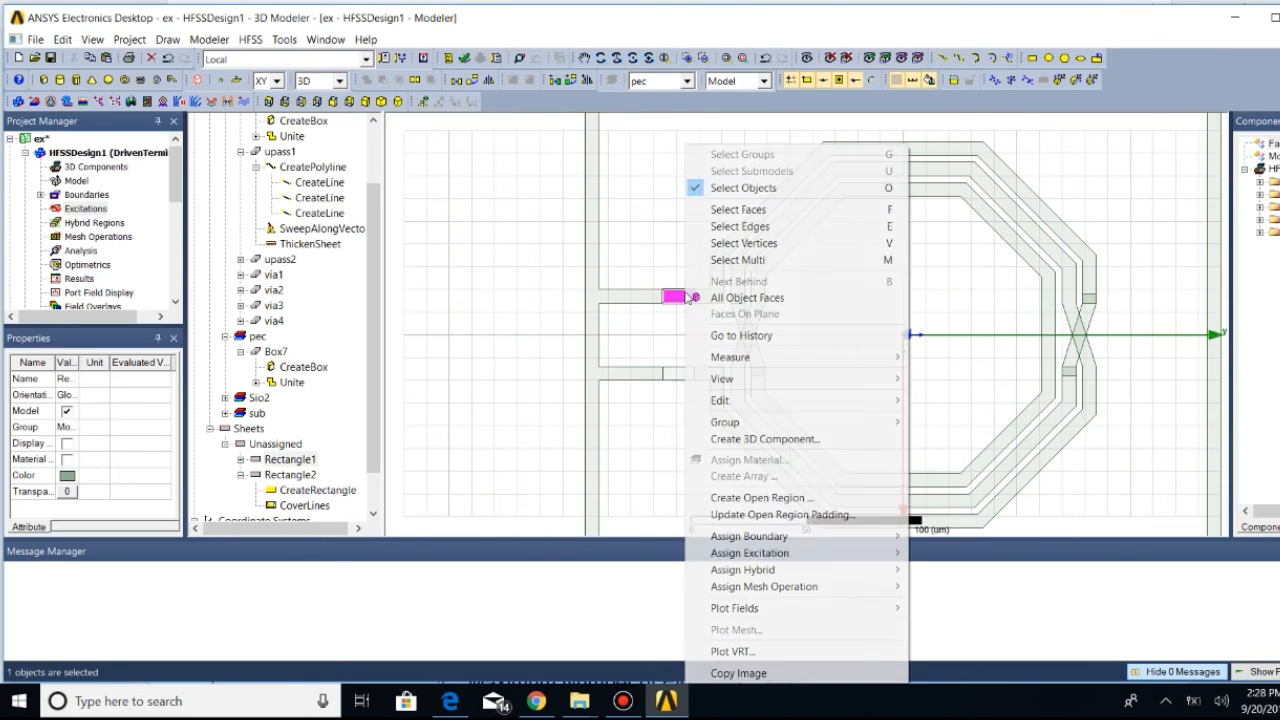
{"action": "right_click", "coordinate": [685, 298]}
{"action": "mouse_move", "coordinate": [790, 556]}
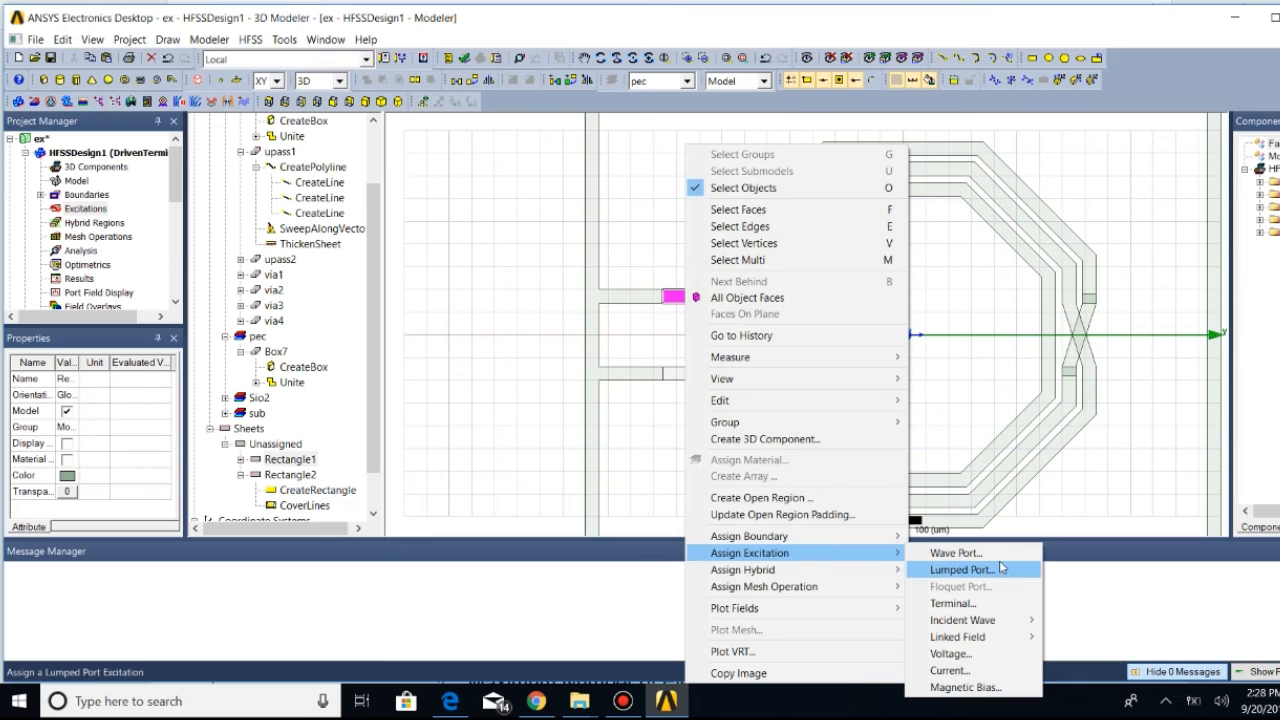
{"action": "left_click", "coordinate": [995, 572]}
{"action": "left_click", "coordinate": [631, 295]}
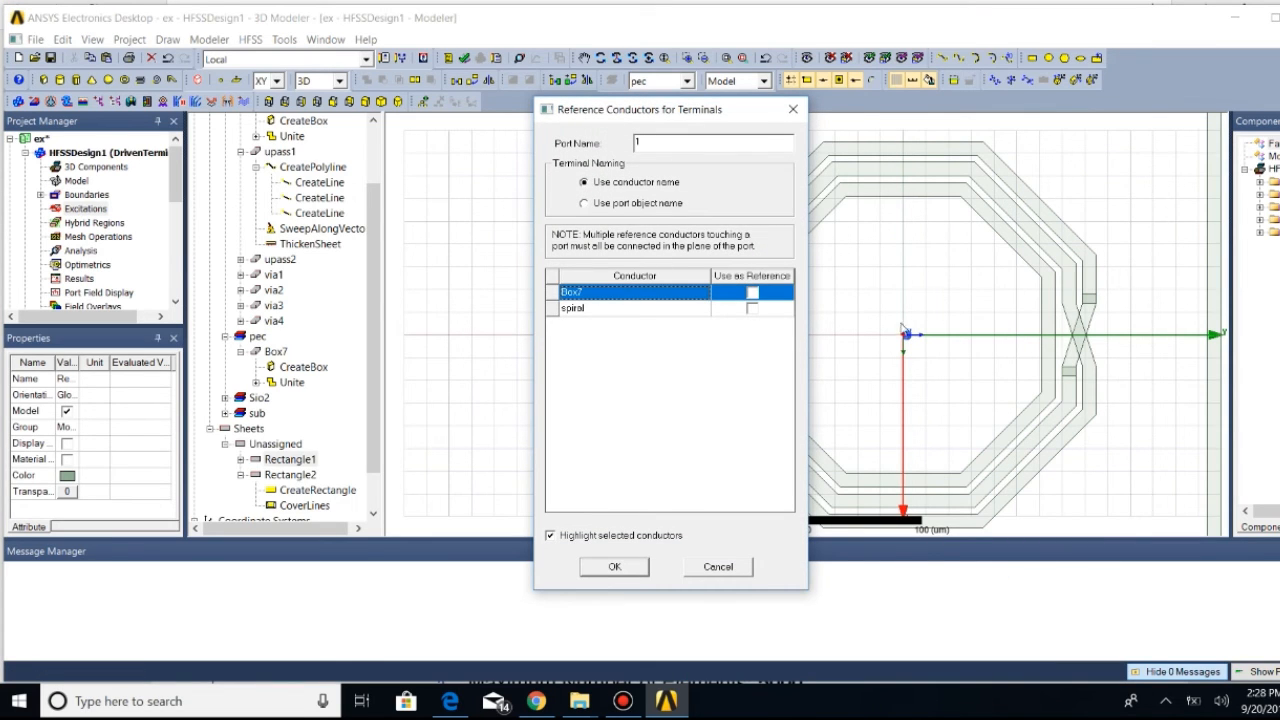
{"action": "left_click", "coordinate": [753, 292]}
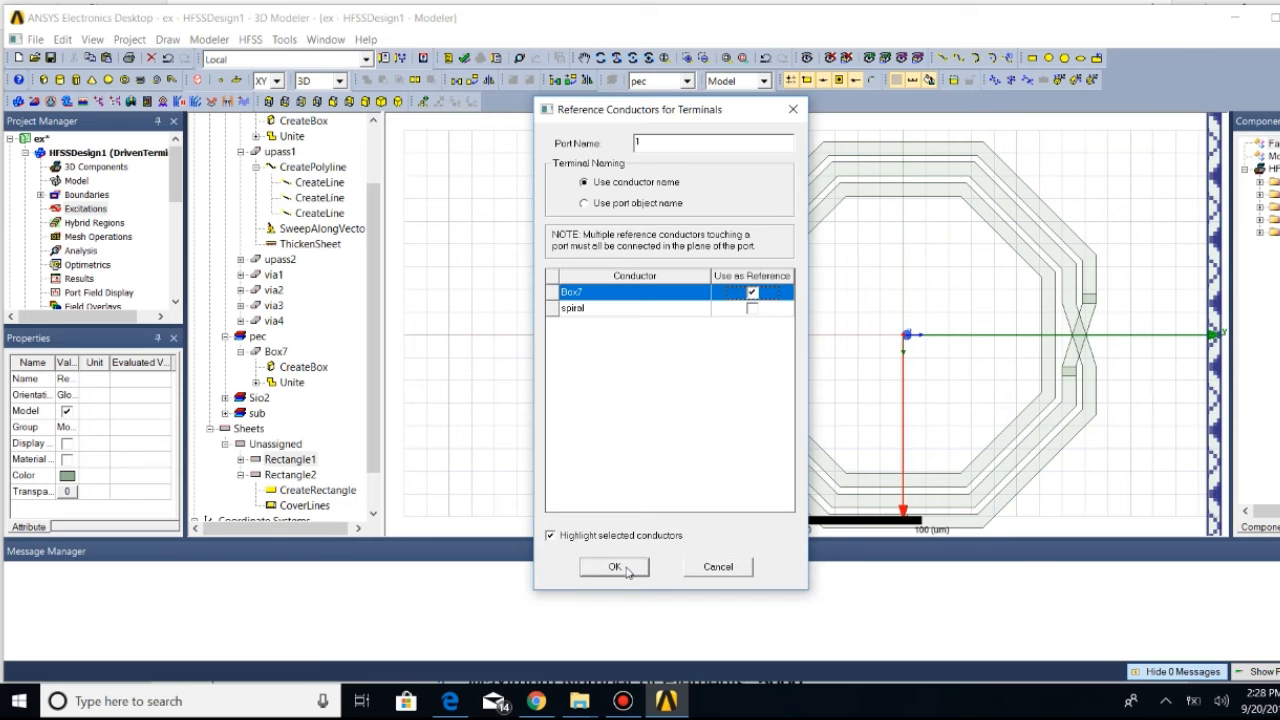
{"action": "left_click_drag", "start_coordinate": [708, 110], "coordinate": [513, 98]}
{"action": "left_click", "coordinate": [441, 557]}
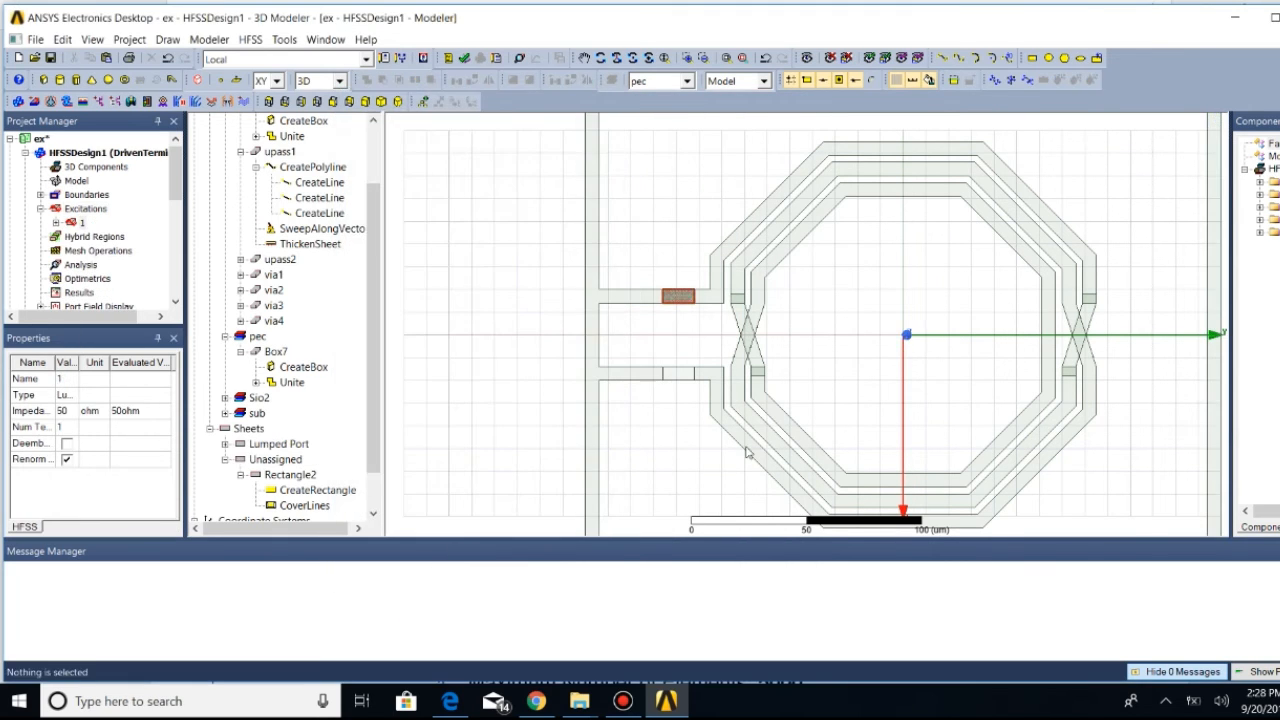
Assign a second lumped port to the lower port rectangle, with Box7 as the reference conductor
{"action": "left_click", "coordinate": [680, 375]}
{"action": "right_click", "coordinate": [680, 375]}
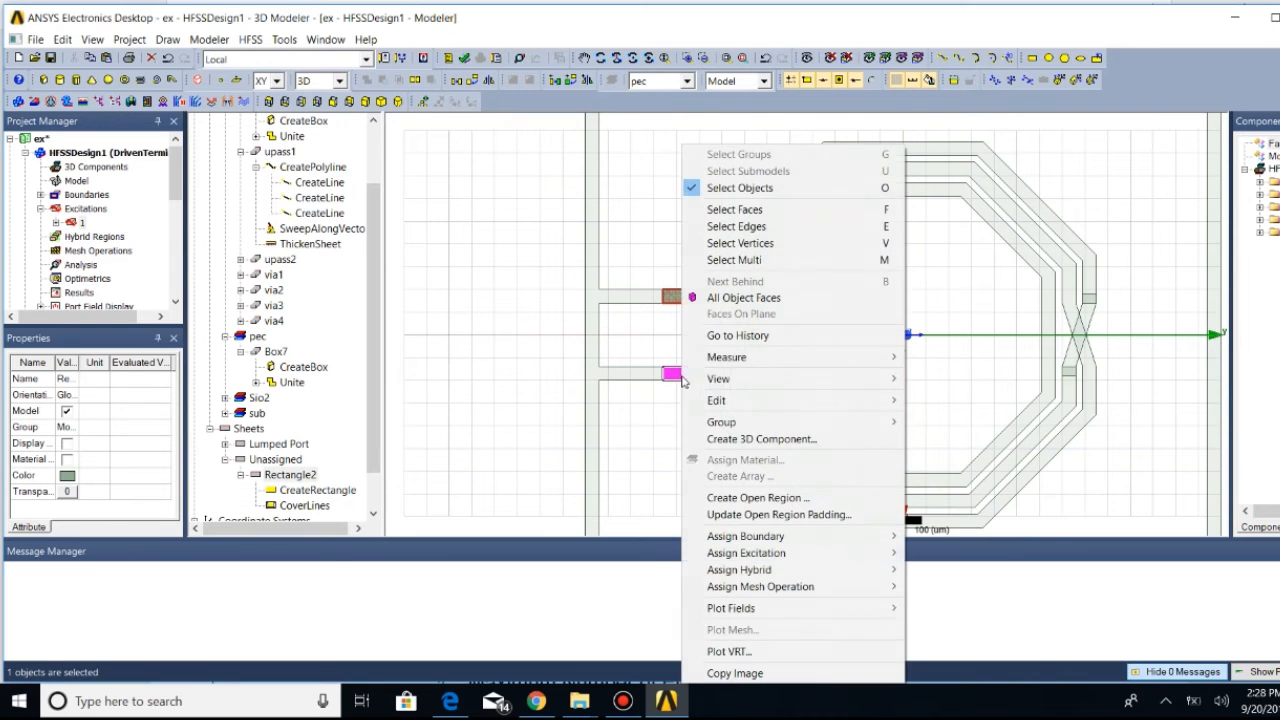
{"action": "mouse_move", "coordinate": [758, 541]}
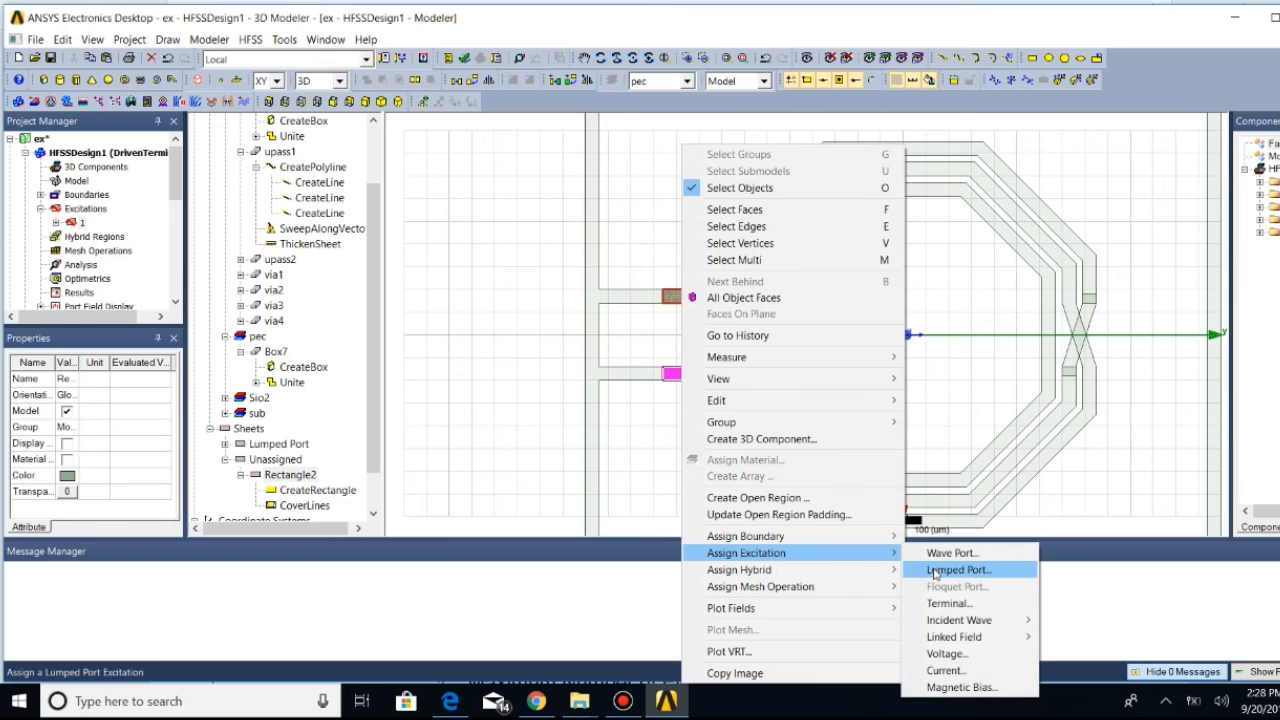
{"action": "left_click", "coordinate": [945, 572]}
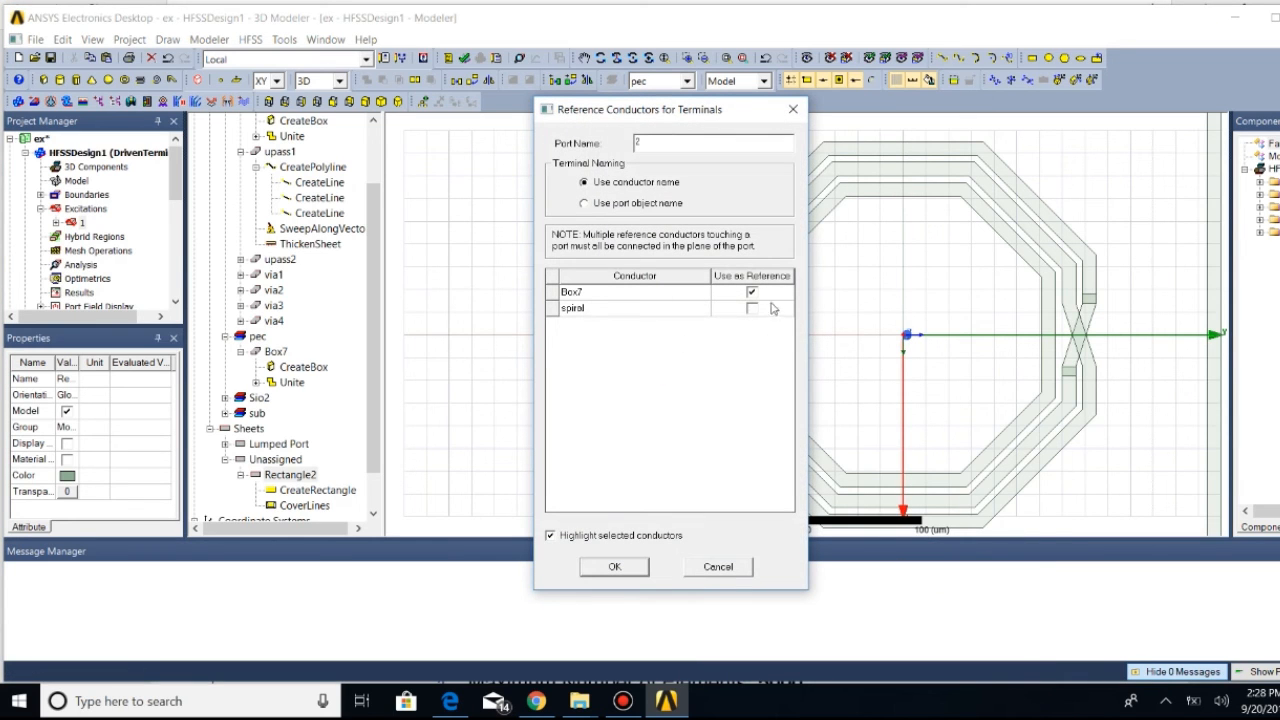
{"action": "left_click", "coordinate": [615, 567]}
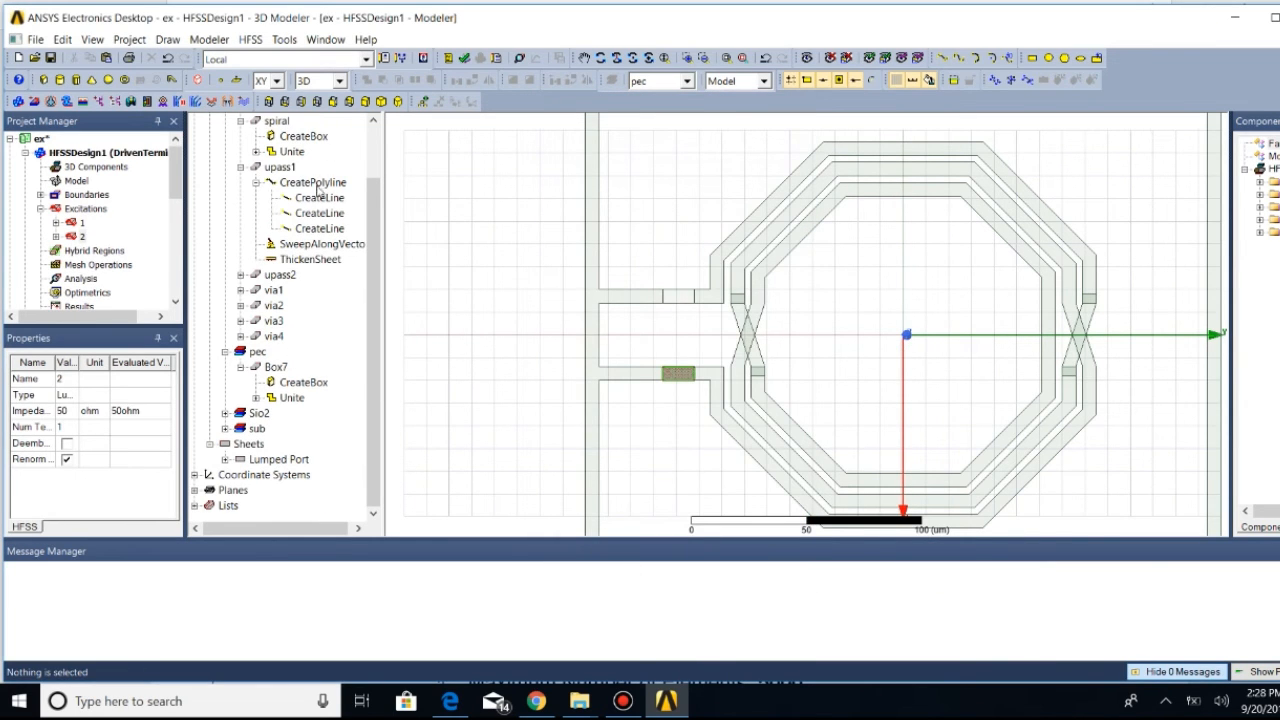
{"action": "mouse_move", "coordinate": [373, 186]}
{"action": "left_mouse_down"}
{"action": "mouse_move", "coordinate": [373, 138]}
{"action": "mouse_move", "coordinate": [372, 210]}
{"action": "left_mouse_up"}
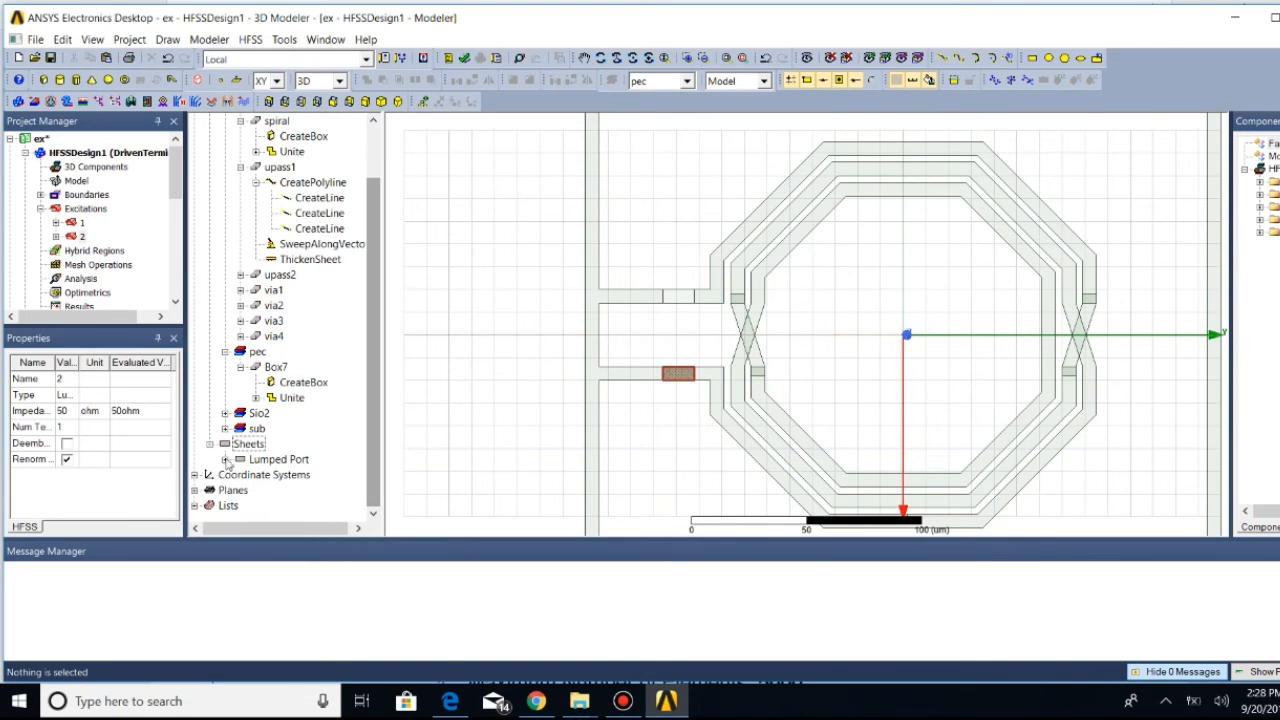
Review the attribute properties of Rectangle1, the upper lumped port sheet
{"action": "left_click", "coordinate": [225, 459]}
{"action": "left_click", "coordinate": [290, 460]}
{"action": "right_click", "coordinate": [291, 464]}
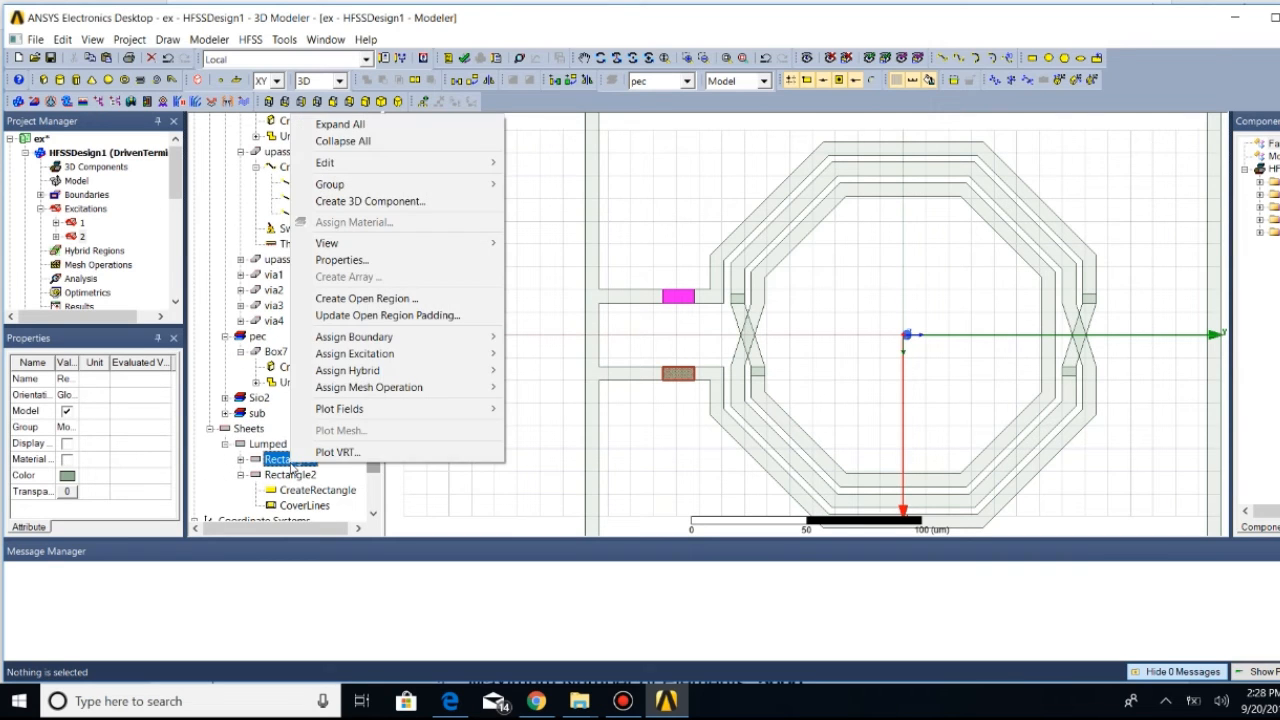
{"action": "left_click", "coordinate": [345, 260]}
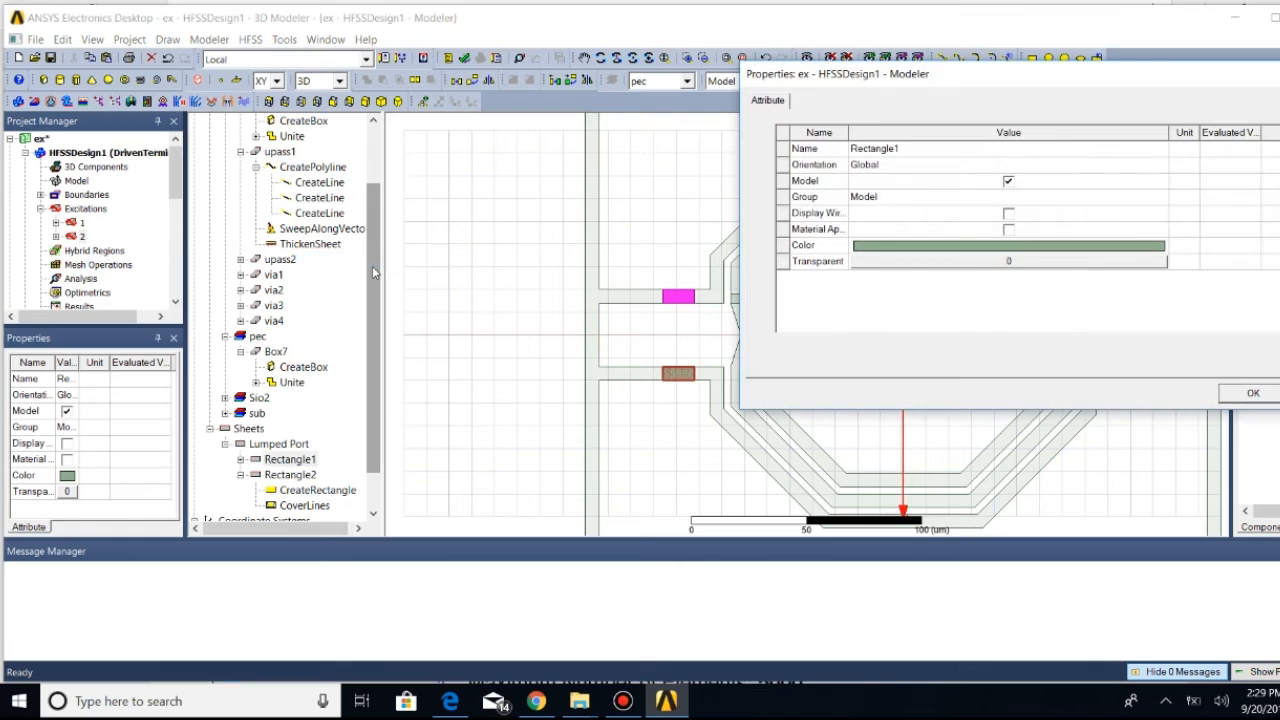
{"action": "left_click", "coordinate": [1250, 394]}
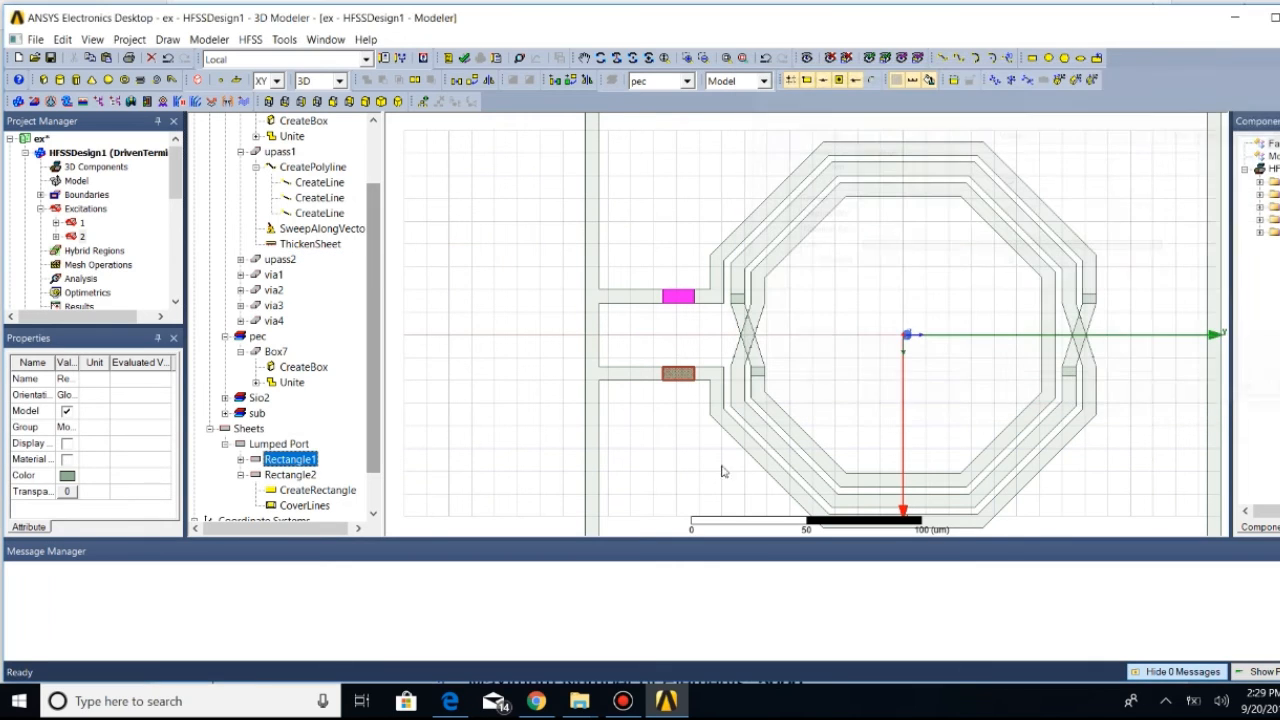
Change the Z coordinate in the position of Rectangle1, keeping its X and Y at -20 and -92 um
{"action": "left_click", "coordinate": [241, 460]}
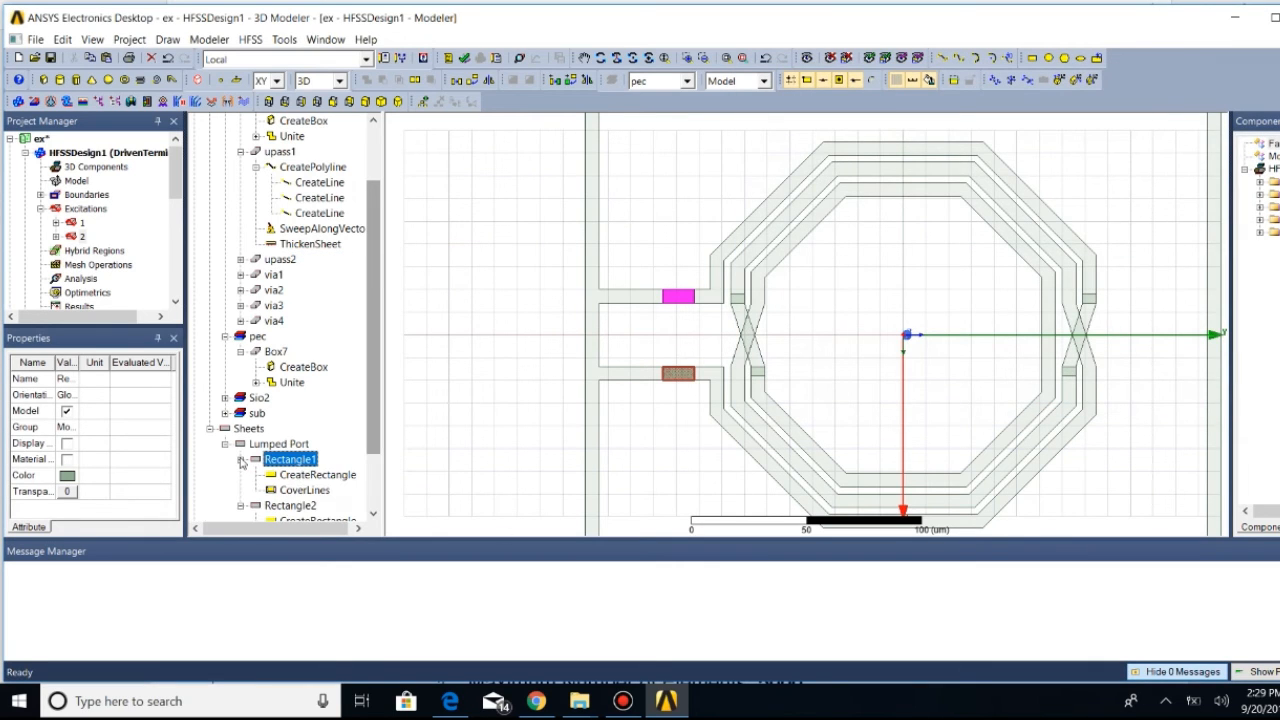
{"action": "left_click", "coordinate": [300, 477]}
{"action": "right_click", "coordinate": [300, 477]}
{"action": "left_click", "coordinate": [348, 526]}
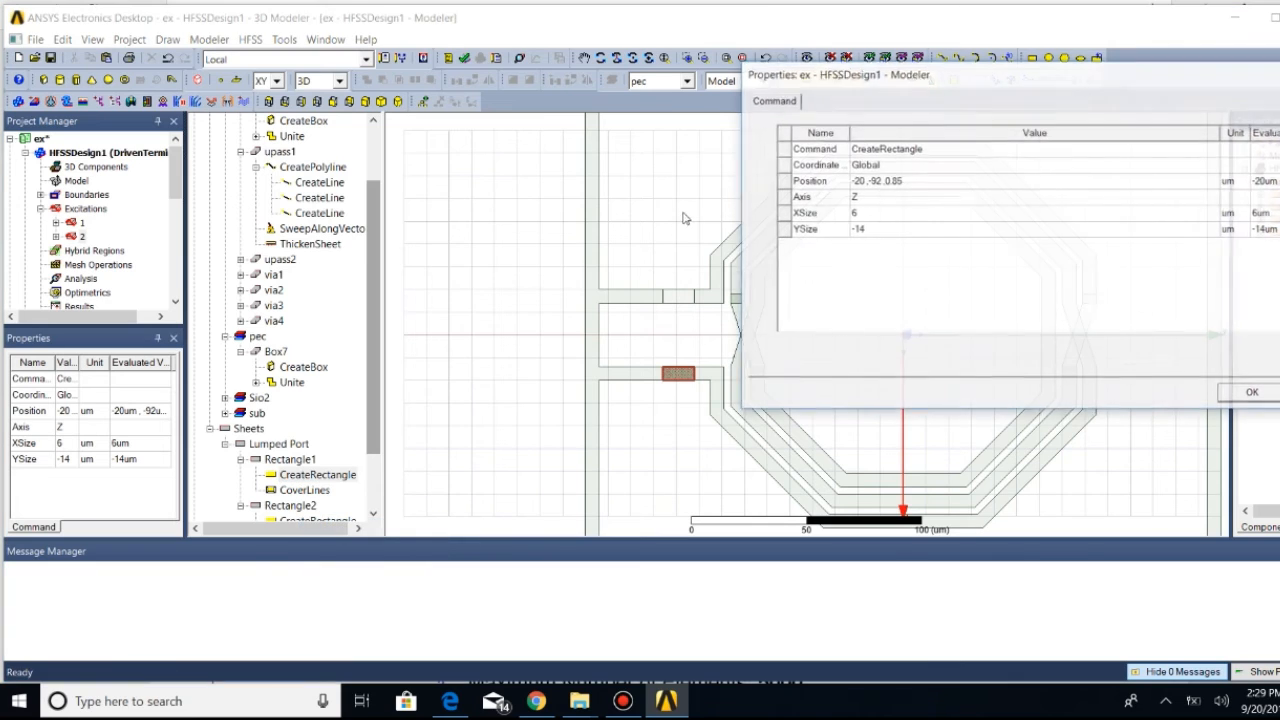
{"action": "left_click", "coordinate": [924, 184]}
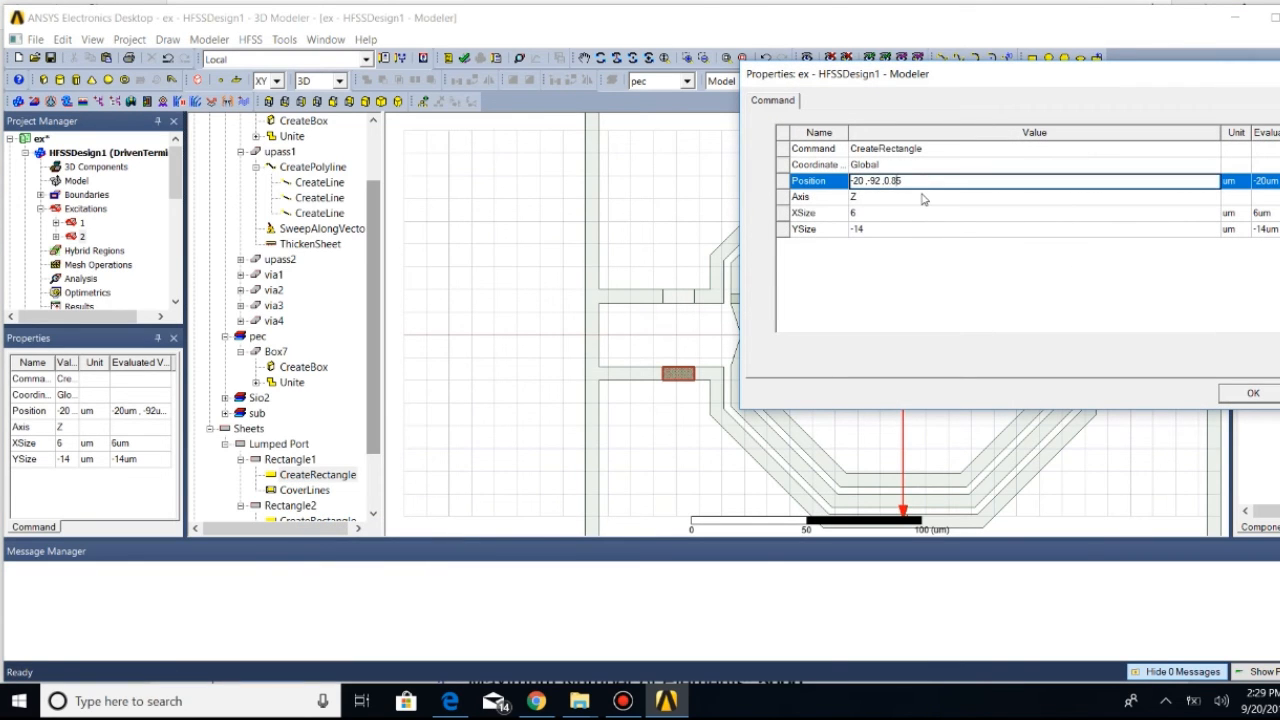
{"action": "key", "text": "BackSpace"}
{"action": "type", "text": "5"}
{"action": "left_click", "coordinate": [1258, 394]}
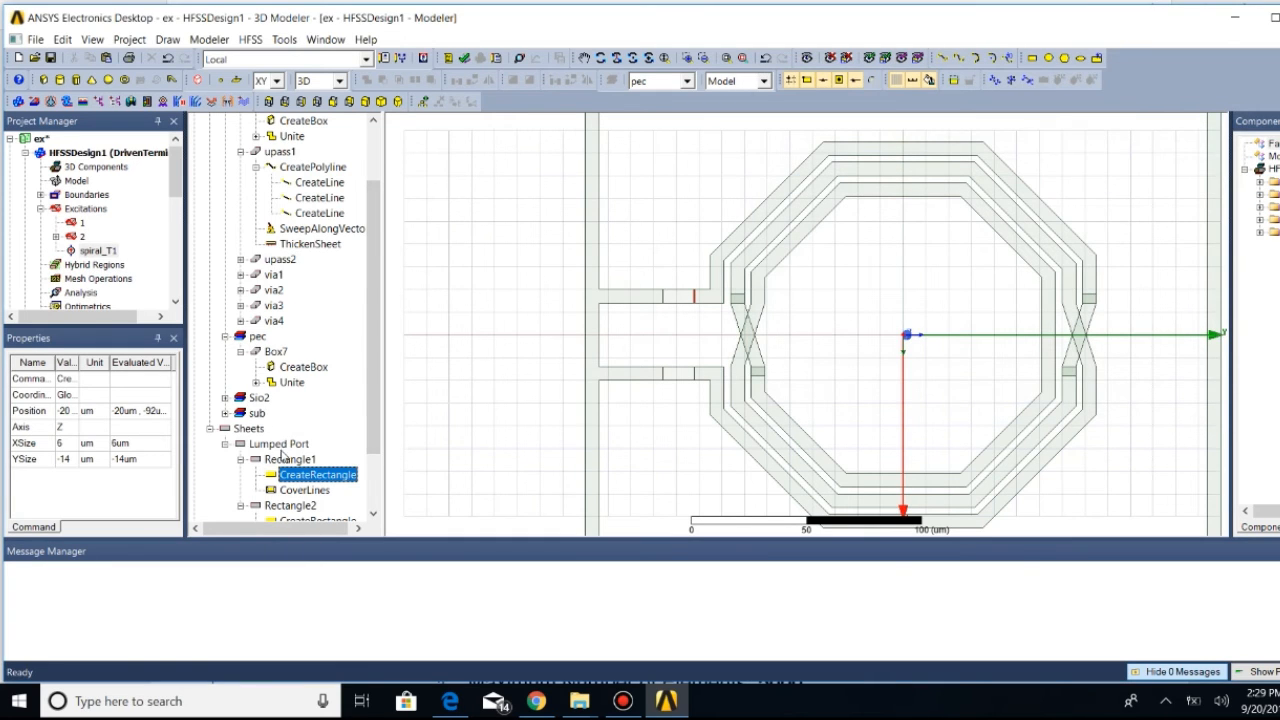
Set the position of Rectangle2, the lower port sheet, to 14, -92, 0.55 um
{"action": "scroll", "coordinate": [294, 445], "scroll_direction": "down", "scroll_amount": 2}
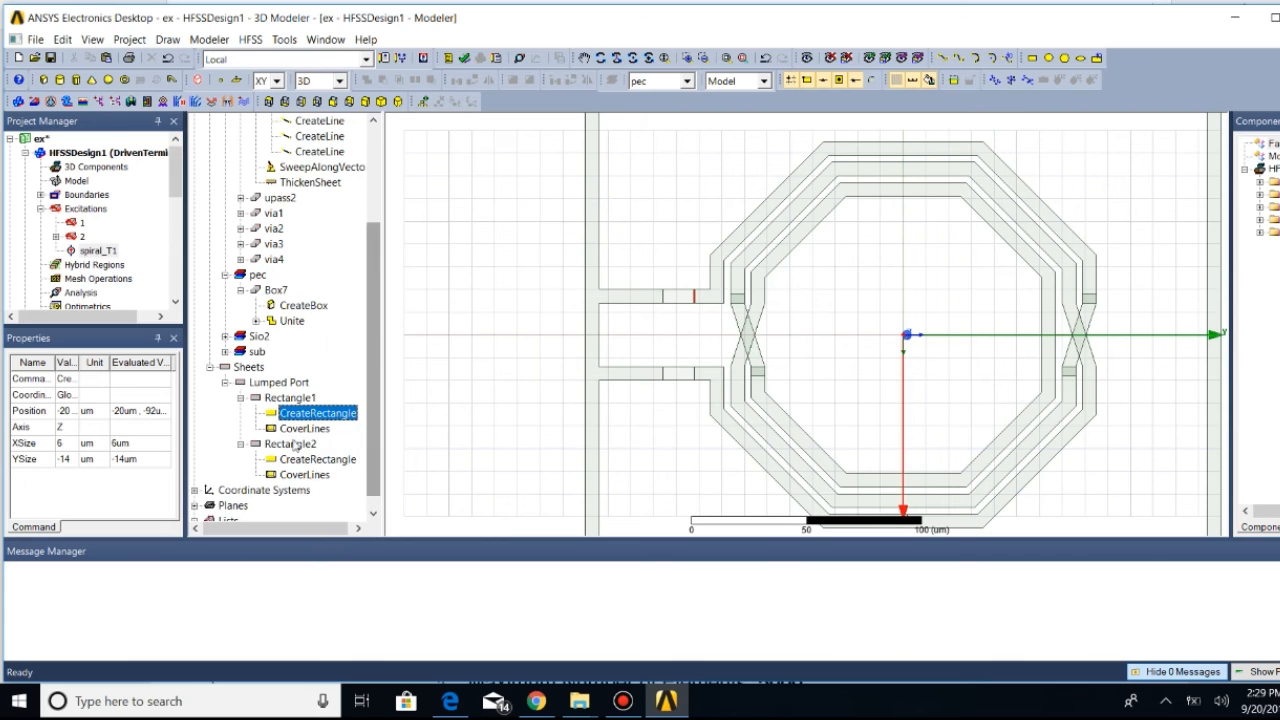
{"action": "left_click", "coordinate": [310, 462]}
{"action": "right_click", "coordinate": [310, 462]}
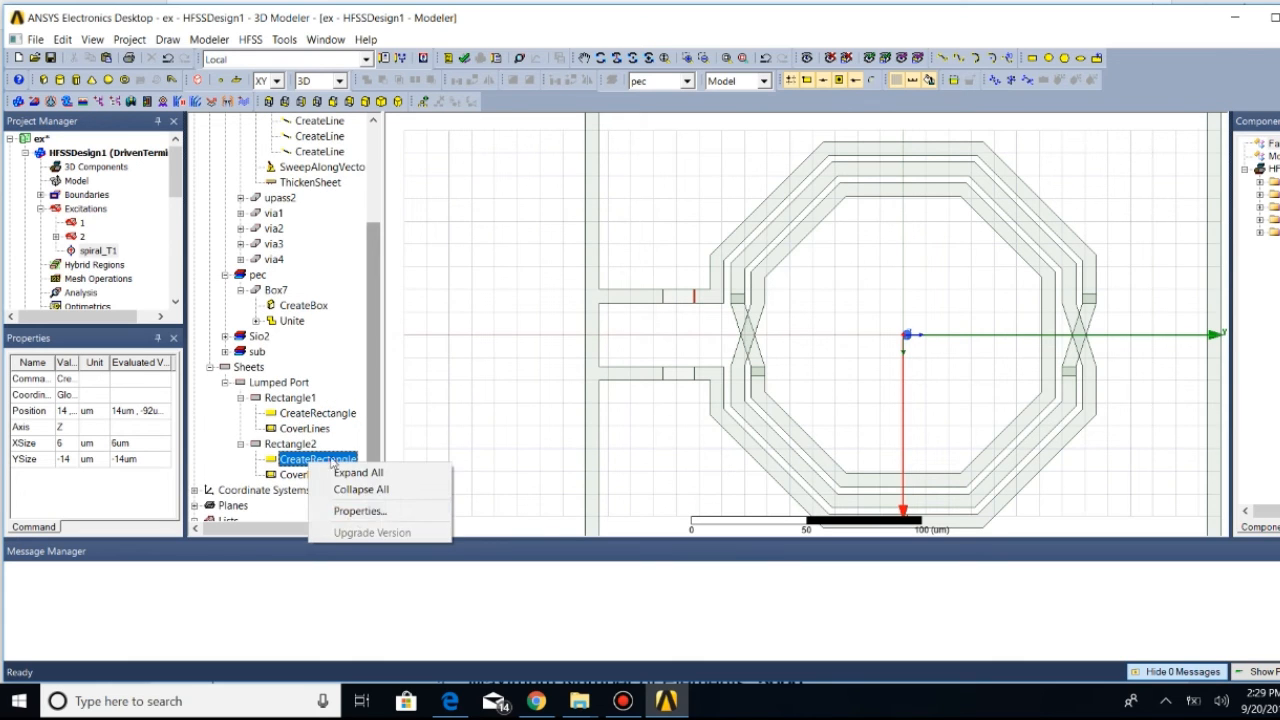
{"action": "left_click", "coordinate": [358, 510]}
{"action": "left_click", "coordinate": [893, 181]}
{"action": "left_click", "coordinate": [893, 181]}
{"action": "key", "text": "BackSpace"}
{"action": "type", "text": "55"}
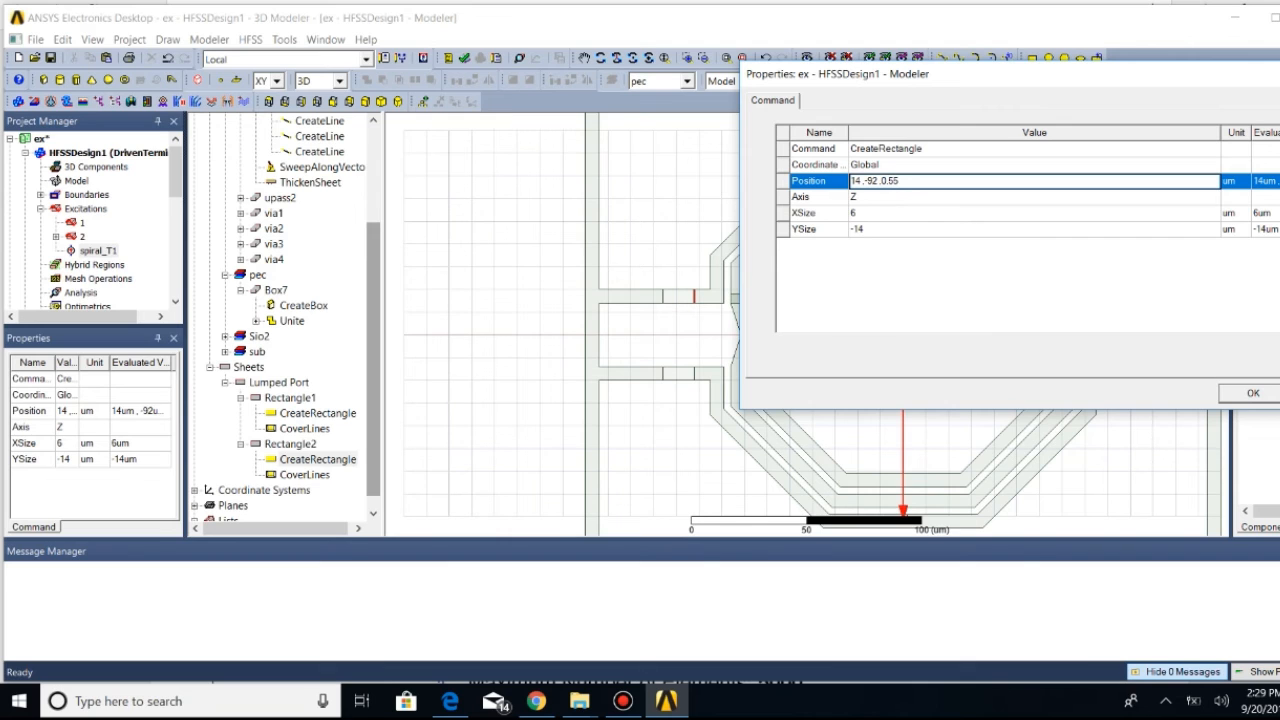
{"action": "left_click", "coordinate": [1266, 392]}
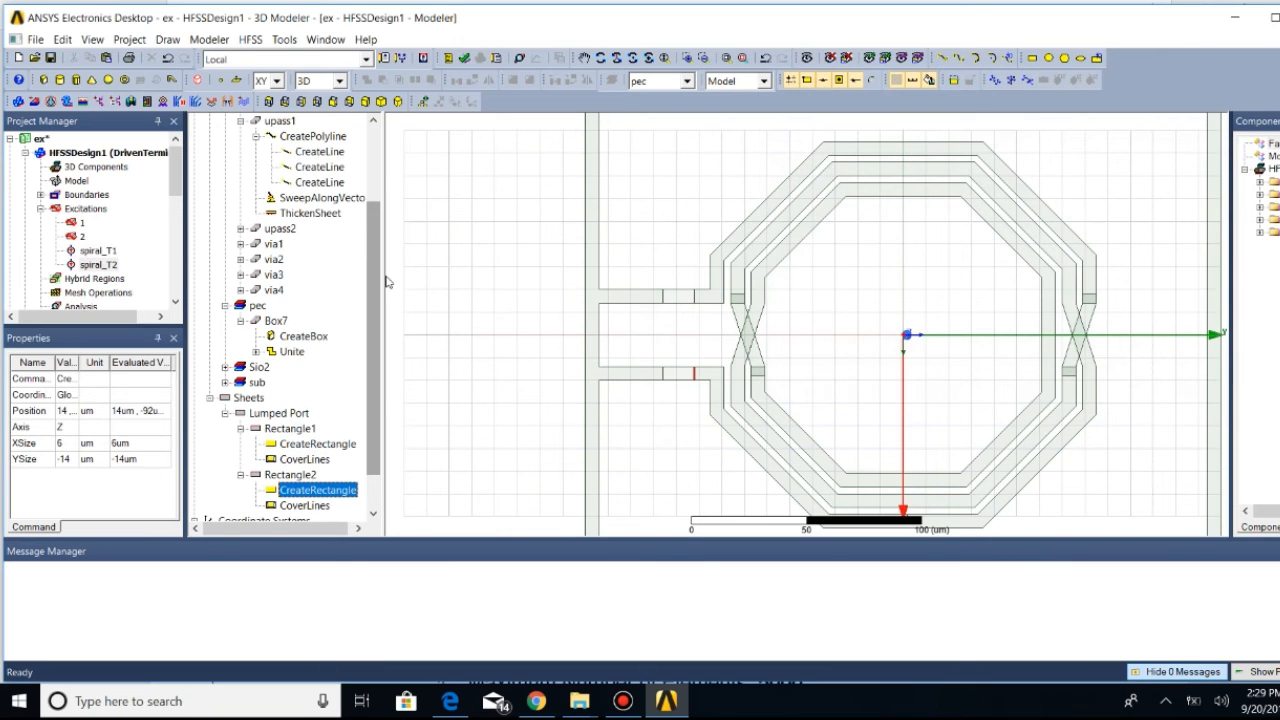
Delete lumped ports 1 and 2 and the leftover terminals spiral_T1 and spiral_T2 from the excitations
{"action": "left_click", "coordinate": [82, 222]}
{"action": "left_click", "coordinate": [83, 236]}
{"action": "left_click", "coordinate": [98, 251]}
{"action": "left_click", "coordinate": [100, 265]}
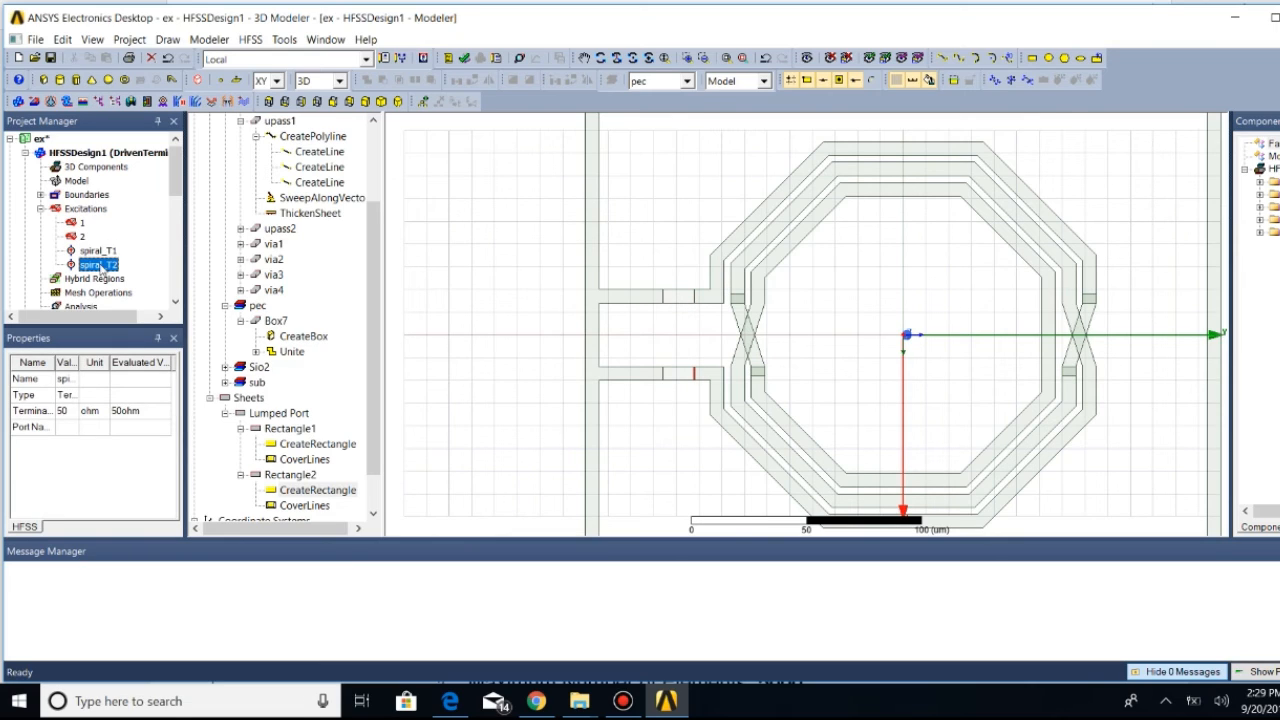
{"action": "left_click", "coordinate": [100, 251]}
{"action": "left_click", "coordinate": [82, 236]}
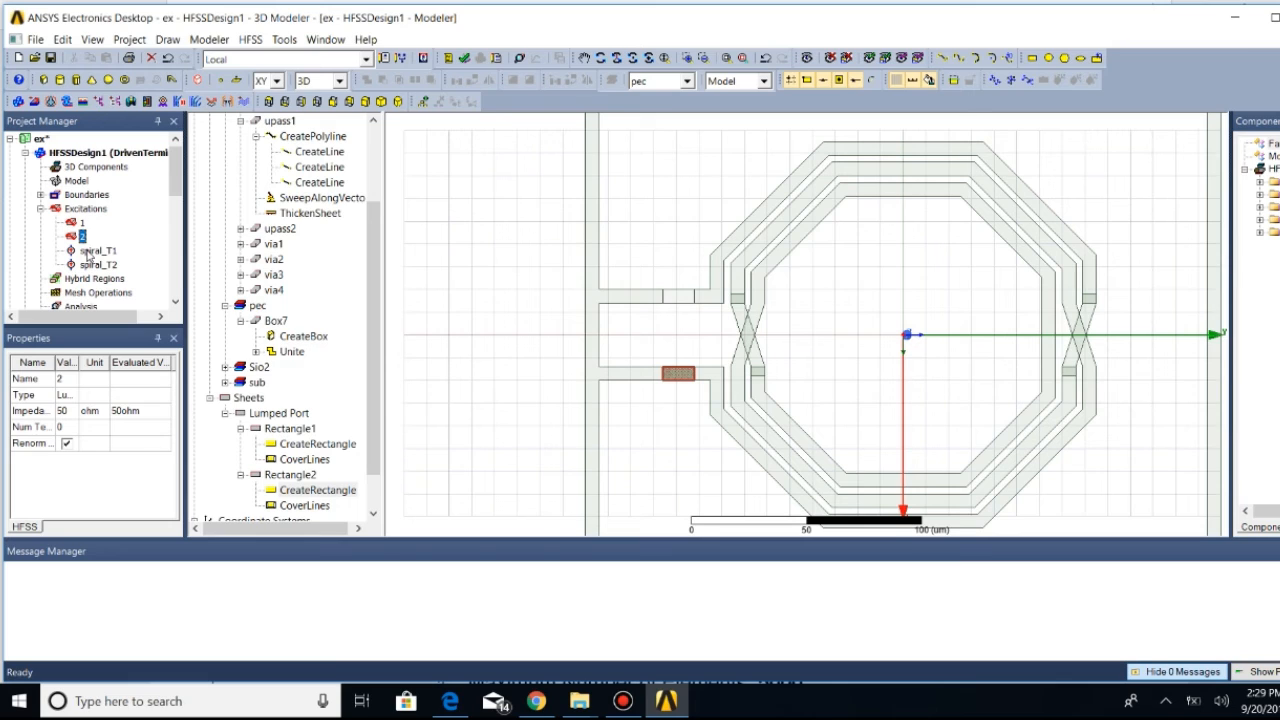
{"action": "key", "text": "Delete"}
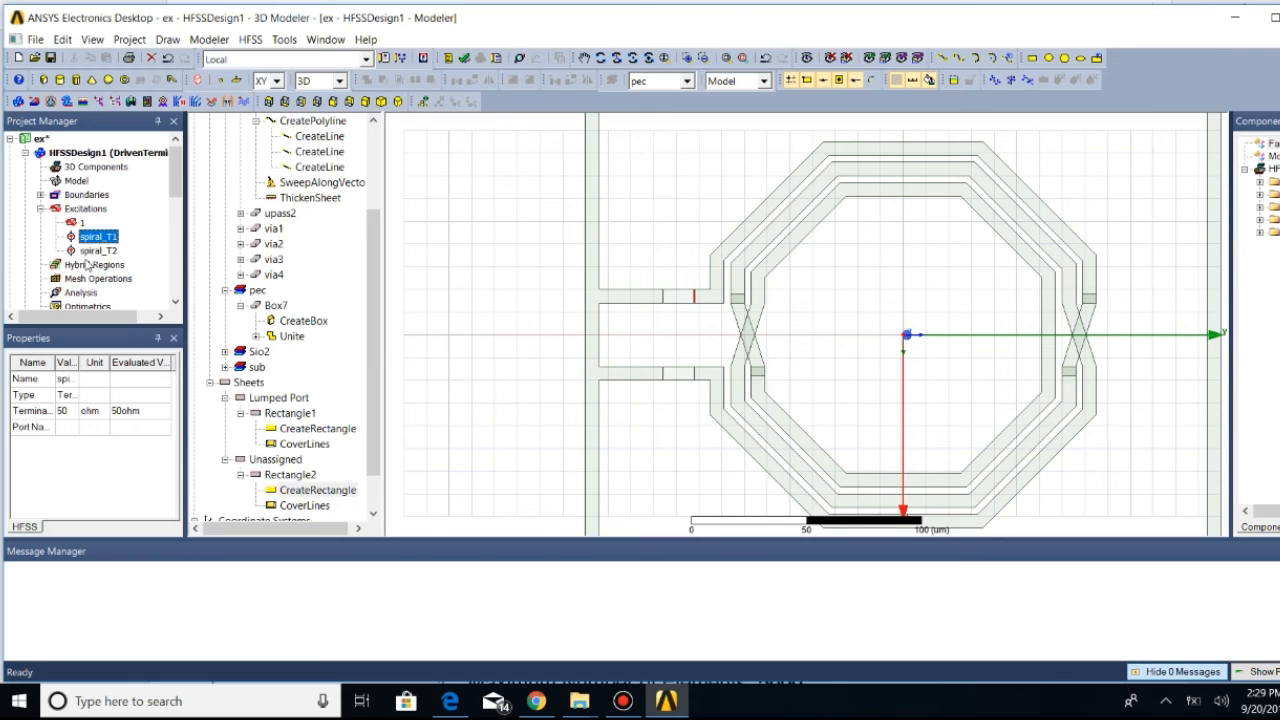
{"action": "left_click", "coordinate": [74, 224]}
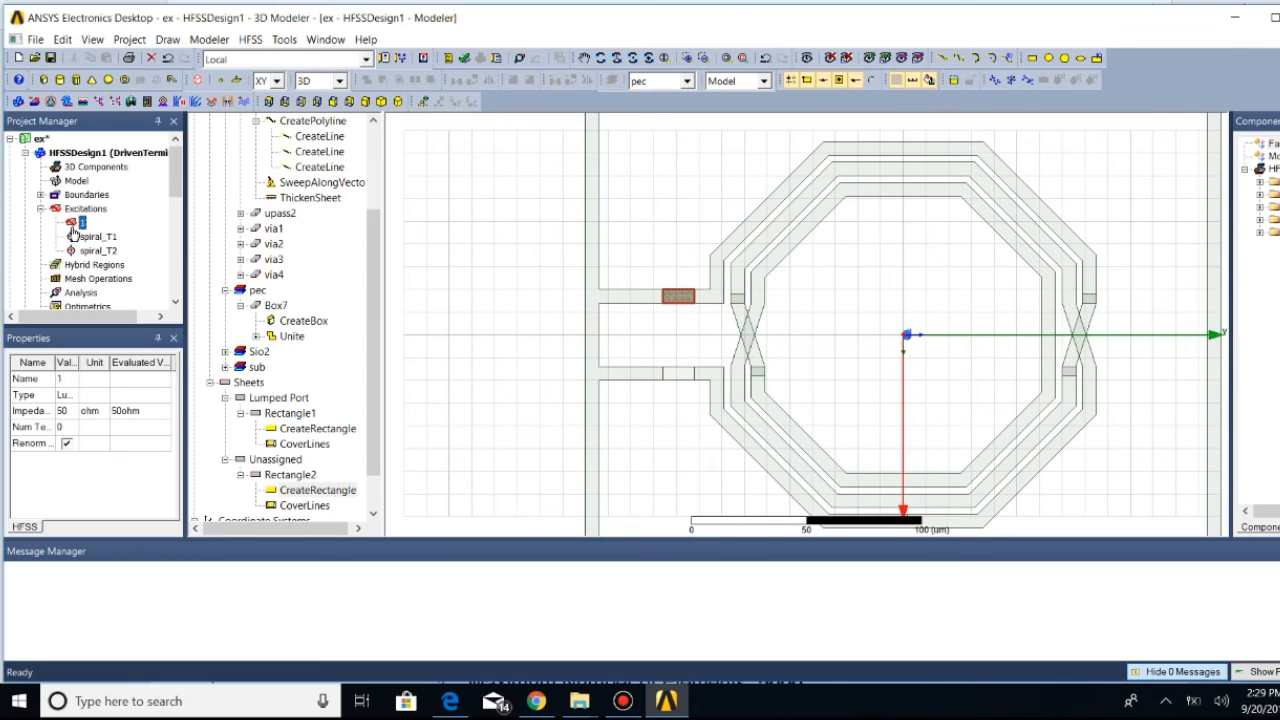
{"action": "key", "text": "Delete"}
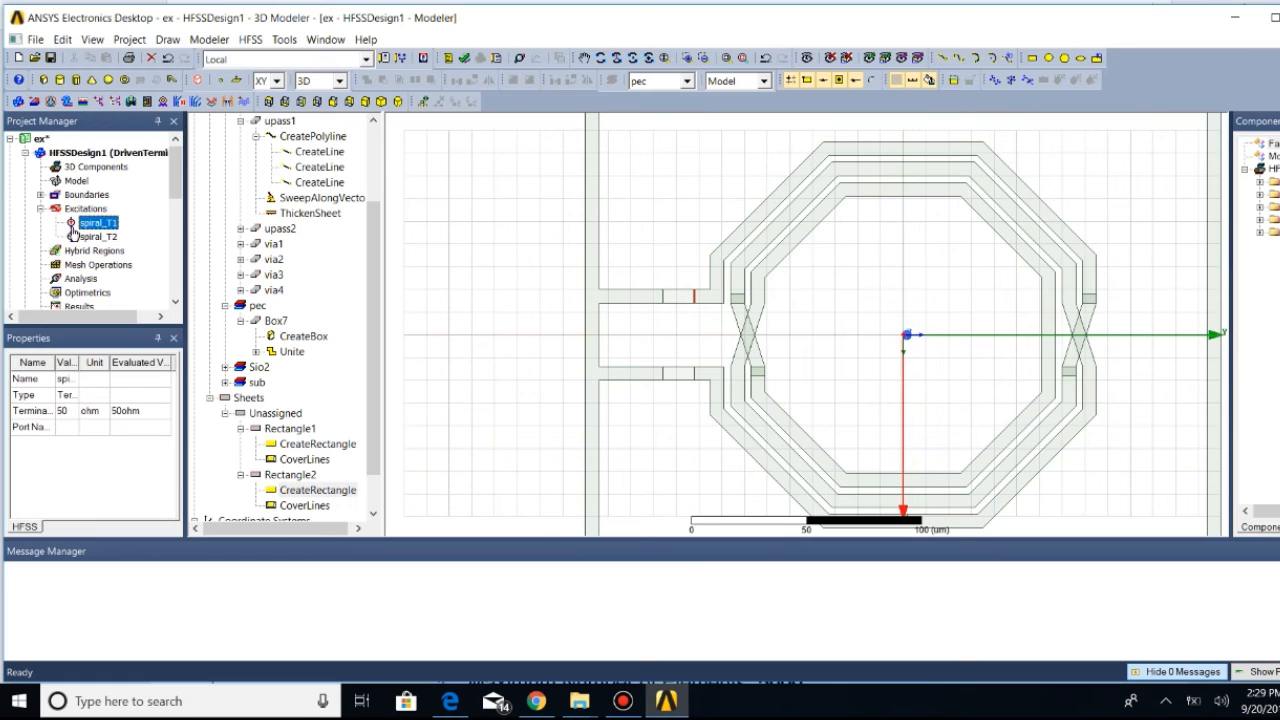
{"action": "key", "text": "Delete"}
{"action": "key", "text": "Delete"}
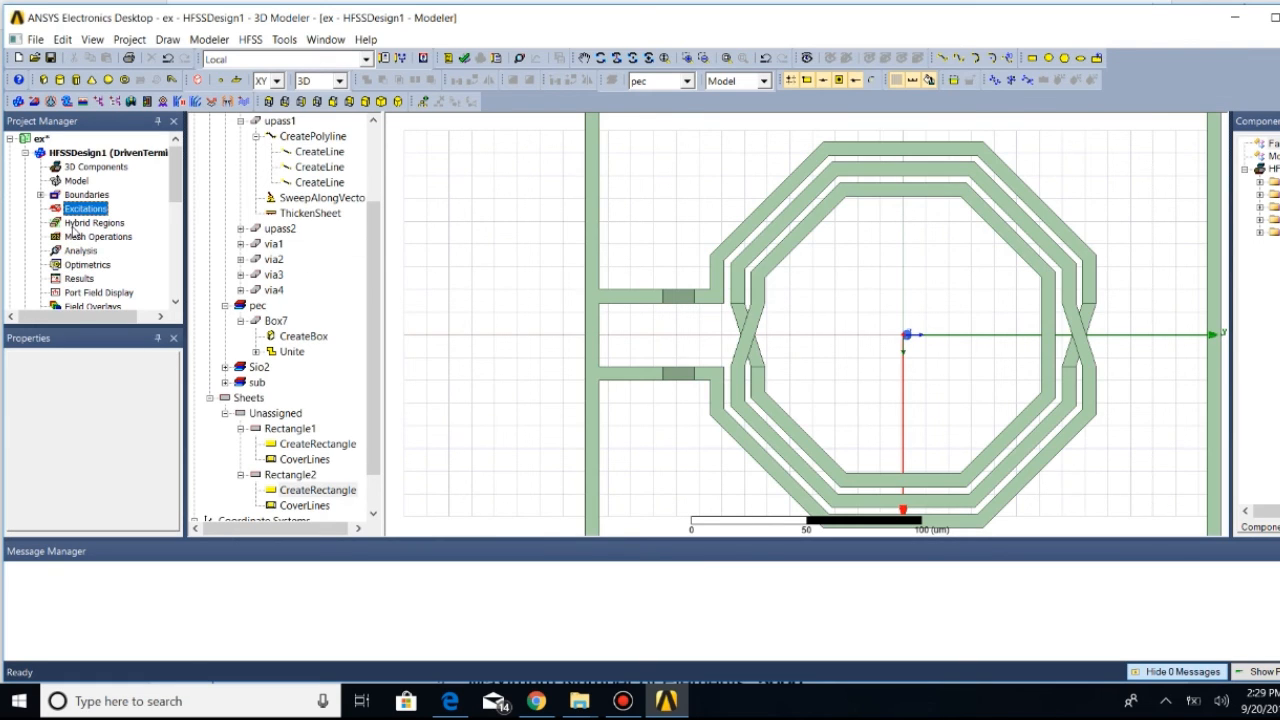
Assign lumped port 1 to the upper port rectangle, using Box7 as the reference conductor and conductor-based terminal naming
{"action": "left_click", "coordinate": [678, 297]}
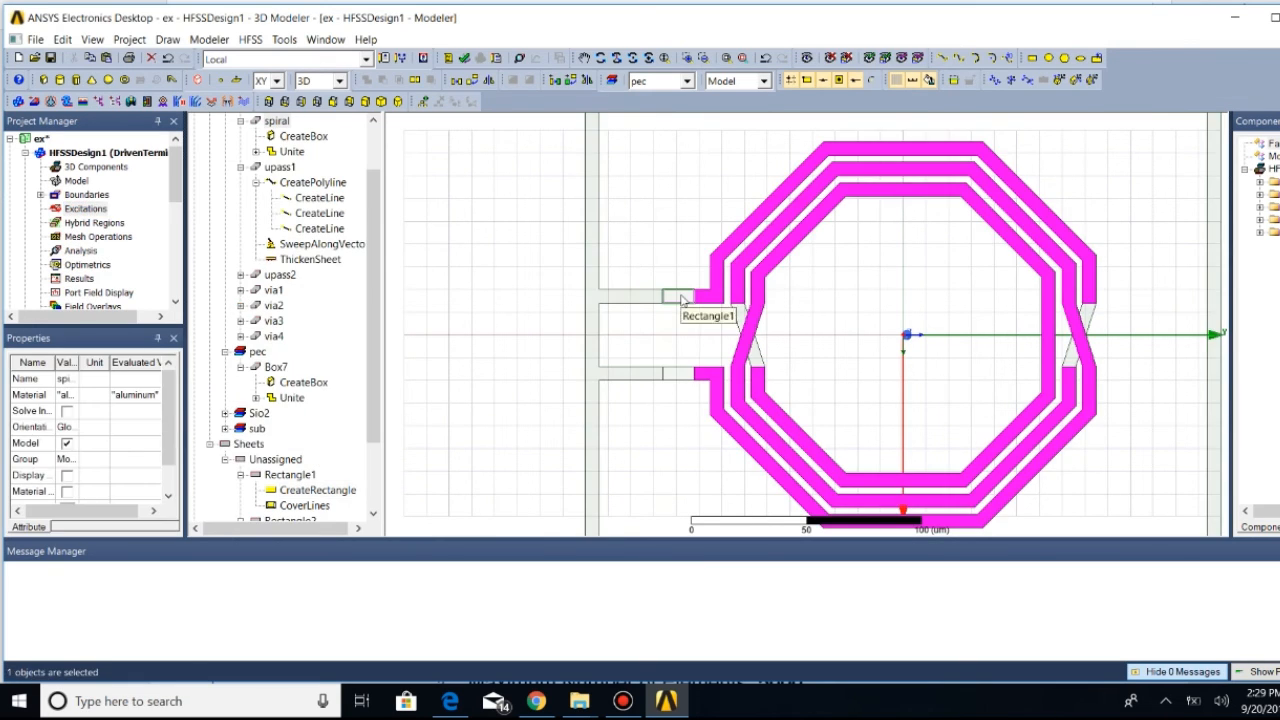
{"action": "right_click", "coordinate": [682, 299]}
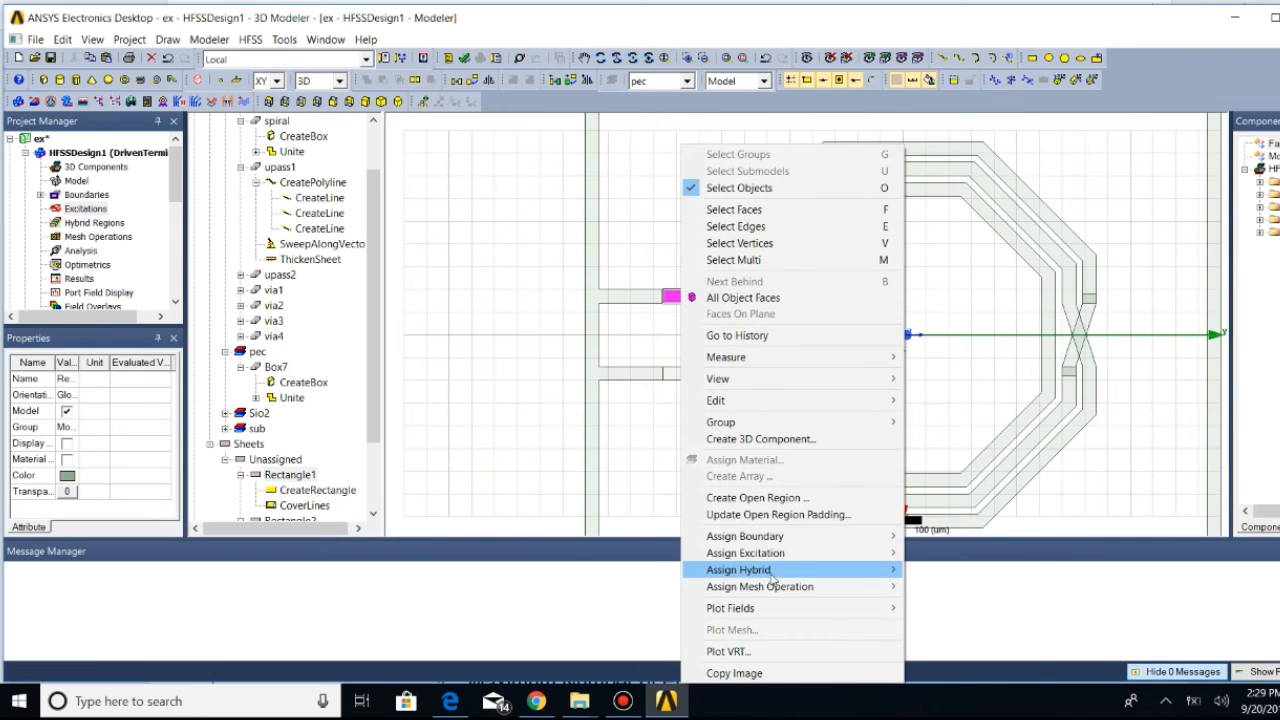
{"action": "mouse_move", "coordinate": [830, 553]}
{"action": "left_click", "coordinate": [953, 571]}
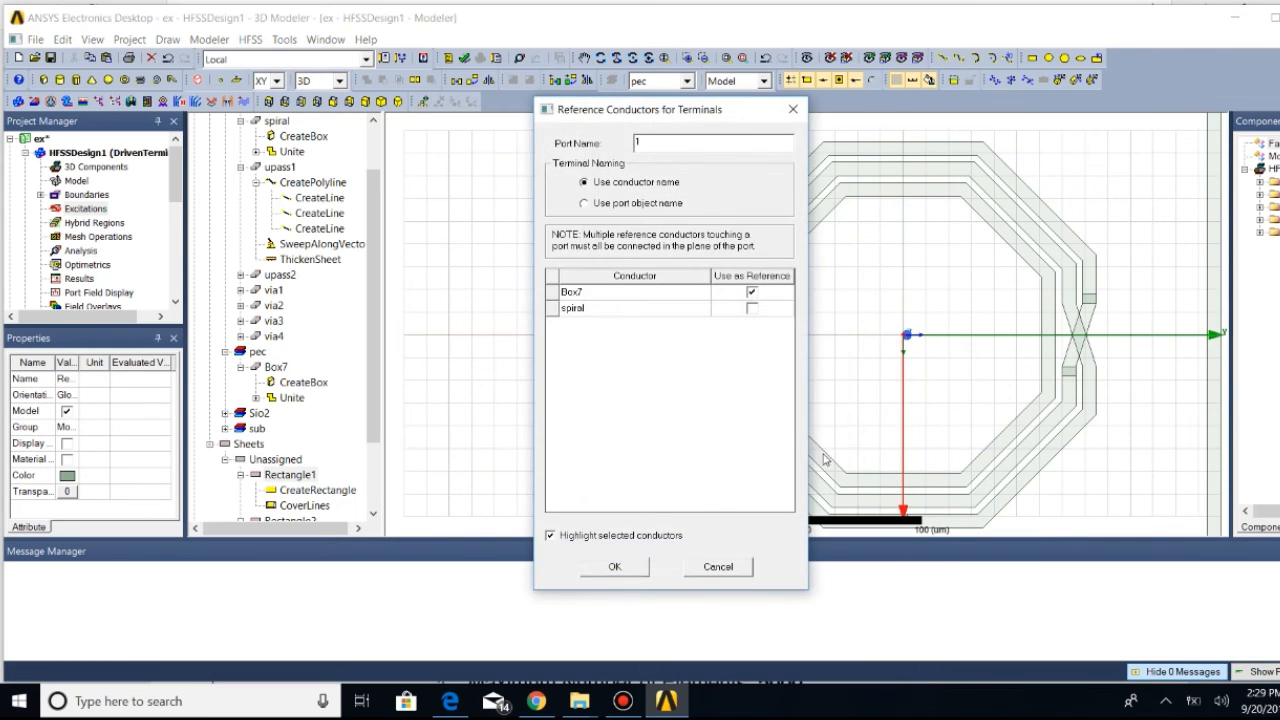
{"action": "left_click", "coordinate": [615, 567]}
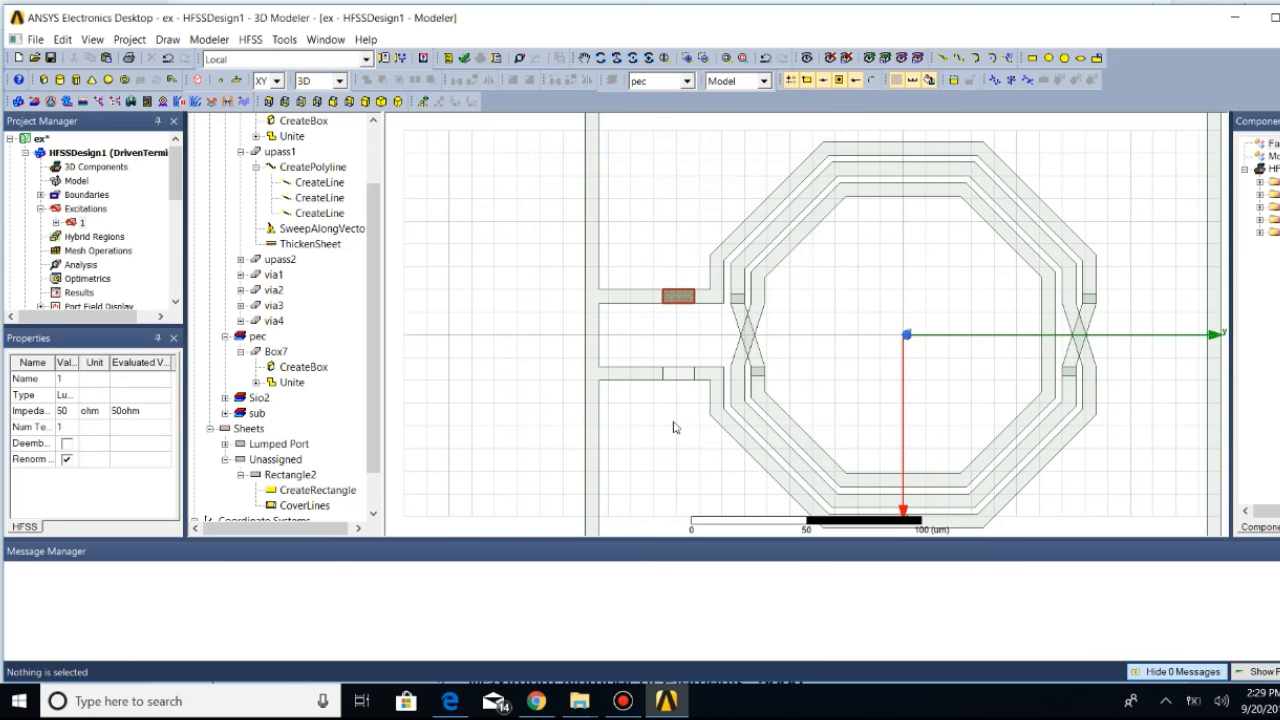
{"action": "left_click", "coordinate": [82, 222]}
{"action": "left_click", "coordinate": [706, 440]}
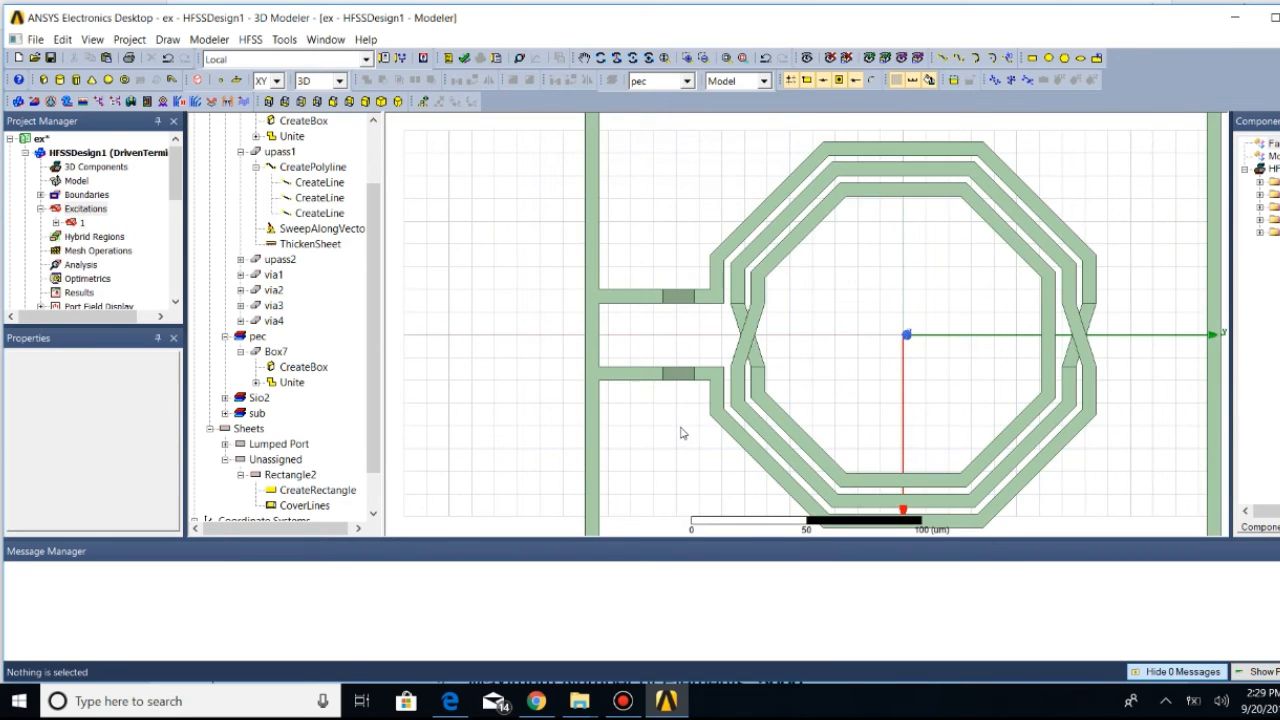
Assign lumped port 2 to the lower port rectangle with Box7 as the reference conductor, and check the terminals under the excitations
{"action": "left_click", "coordinate": [676, 376]}
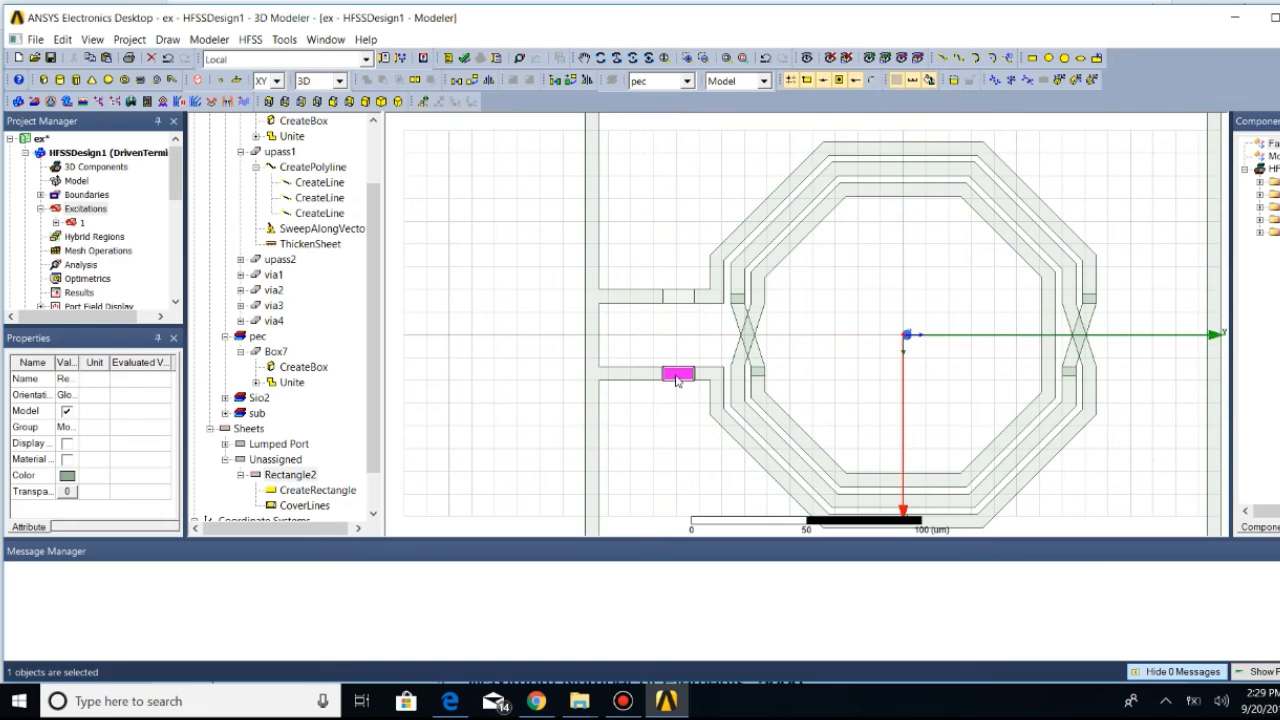
{"action": "right_click", "coordinate": [676, 378]}
{"action": "mouse_move", "coordinate": [780, 553]}
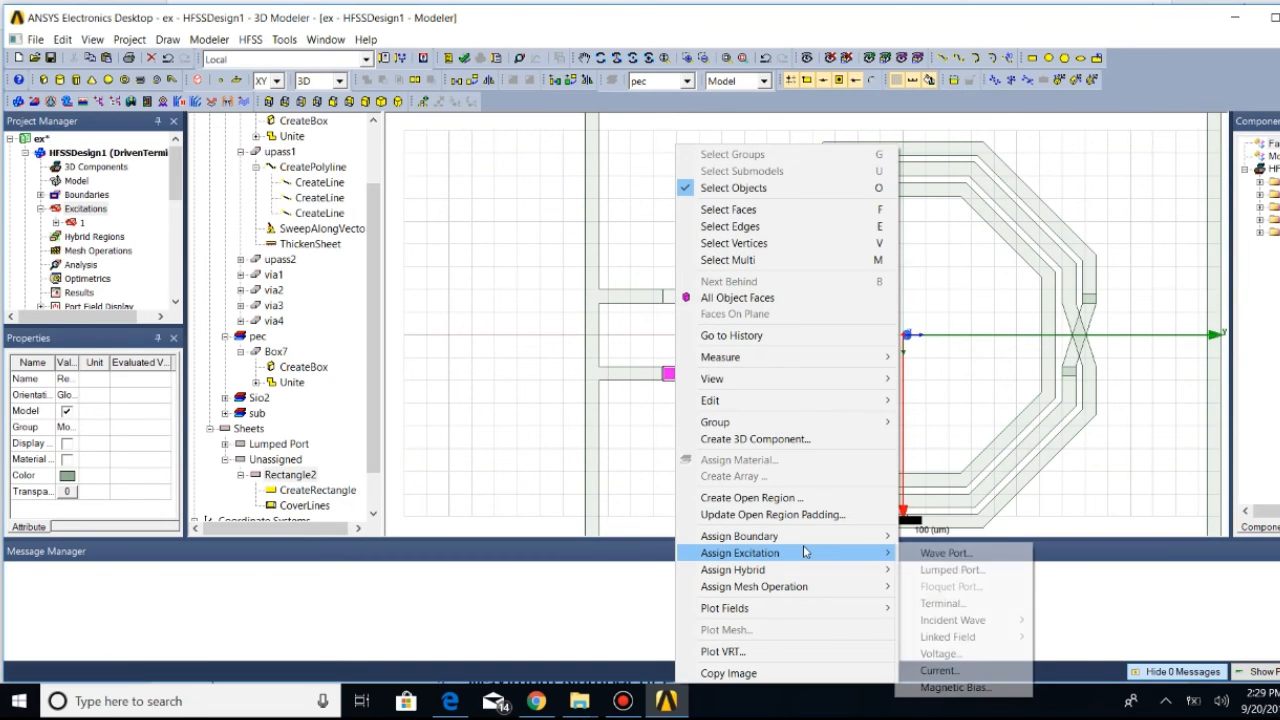
{"action": "left_click", "coordinate": [945, 569]}
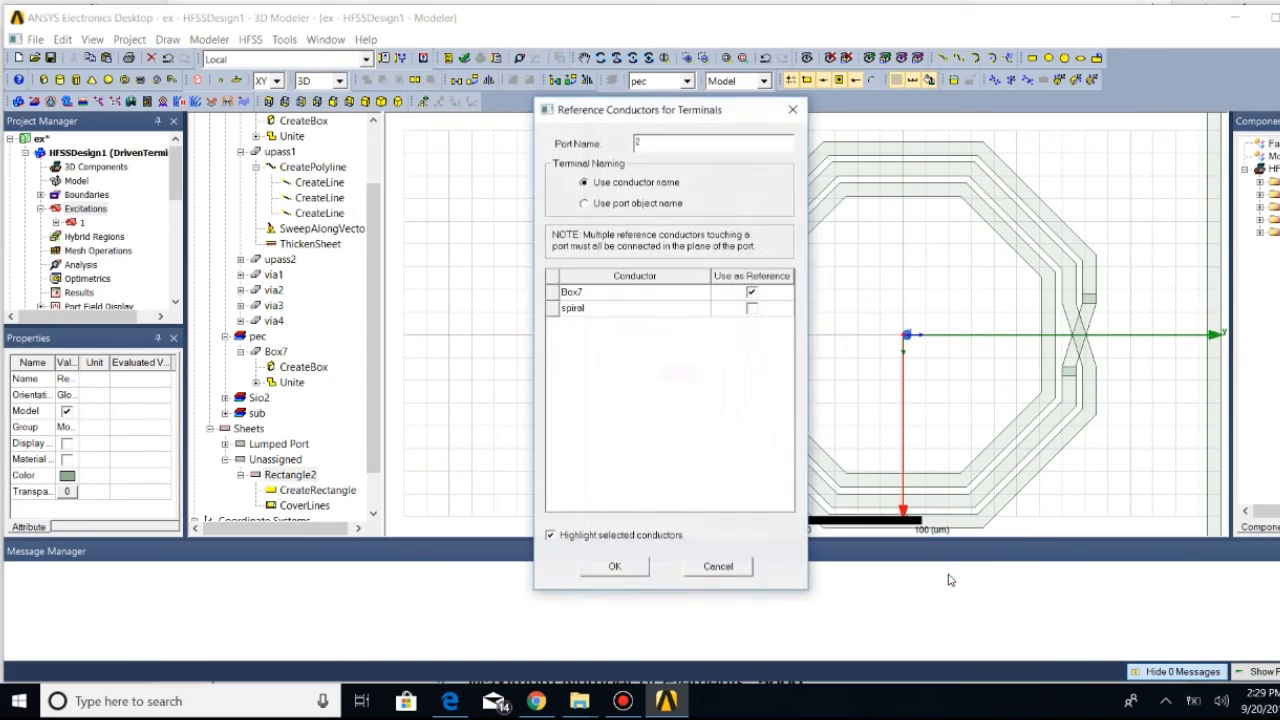
{"action": "left_click", "coordinate": [618, 568]}
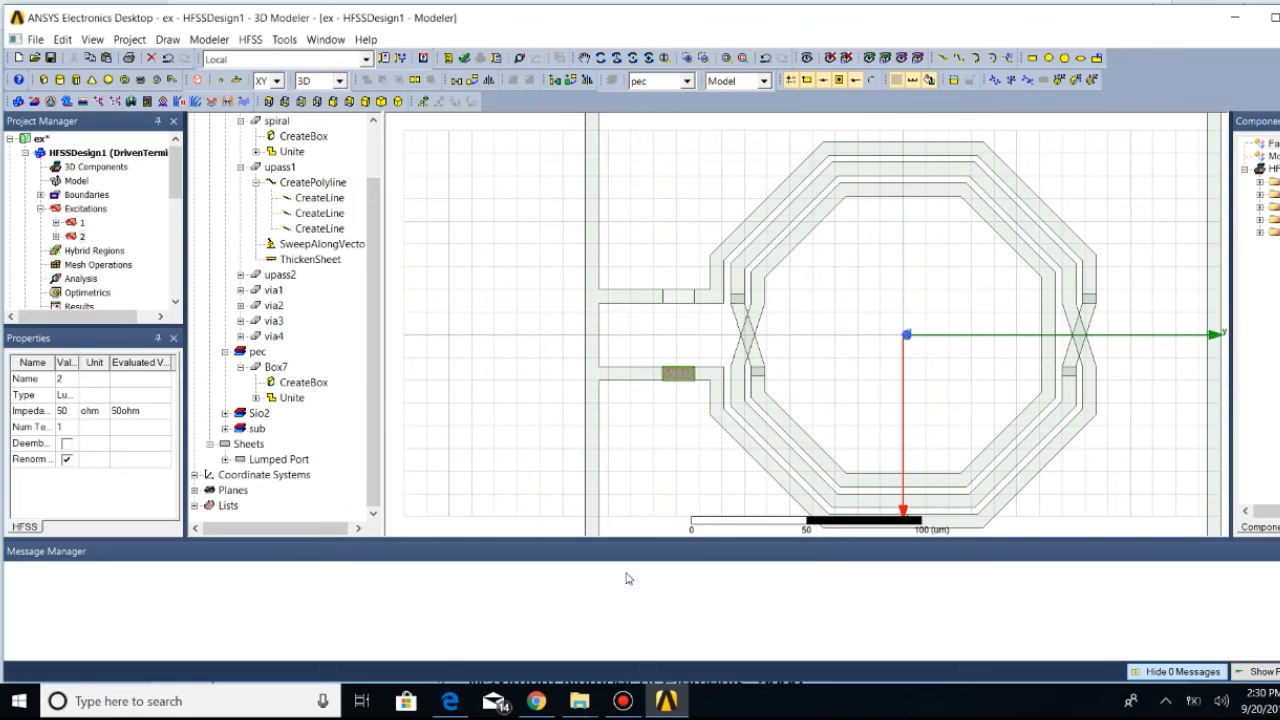
{"action": "left_click", "coordinate": [57, 223]}
{"action": "left_click", "coordinate": [57, 223]}
{"action": "left_click", "coordinate": [57, 223]}
{"action": "left_click", "coordinate": [57, 223]}
{"action": "left_click", "coordinate": [519, 300]}
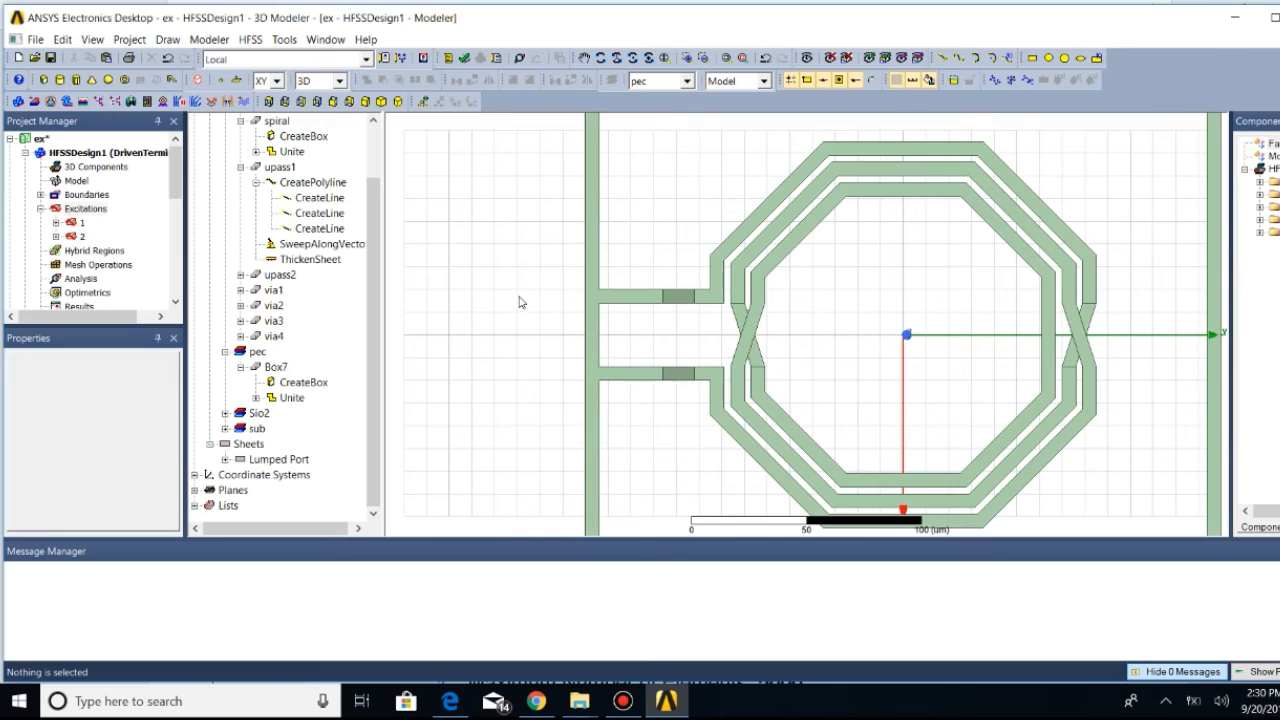
Add a driven solution setup named Setup1 with a single 2.4 GHz solution frequency, and run the design's validation check
{"action": "scroll", "coordinate": [708, 395], "scroll_direction": "down", "scroll_amount": 1}
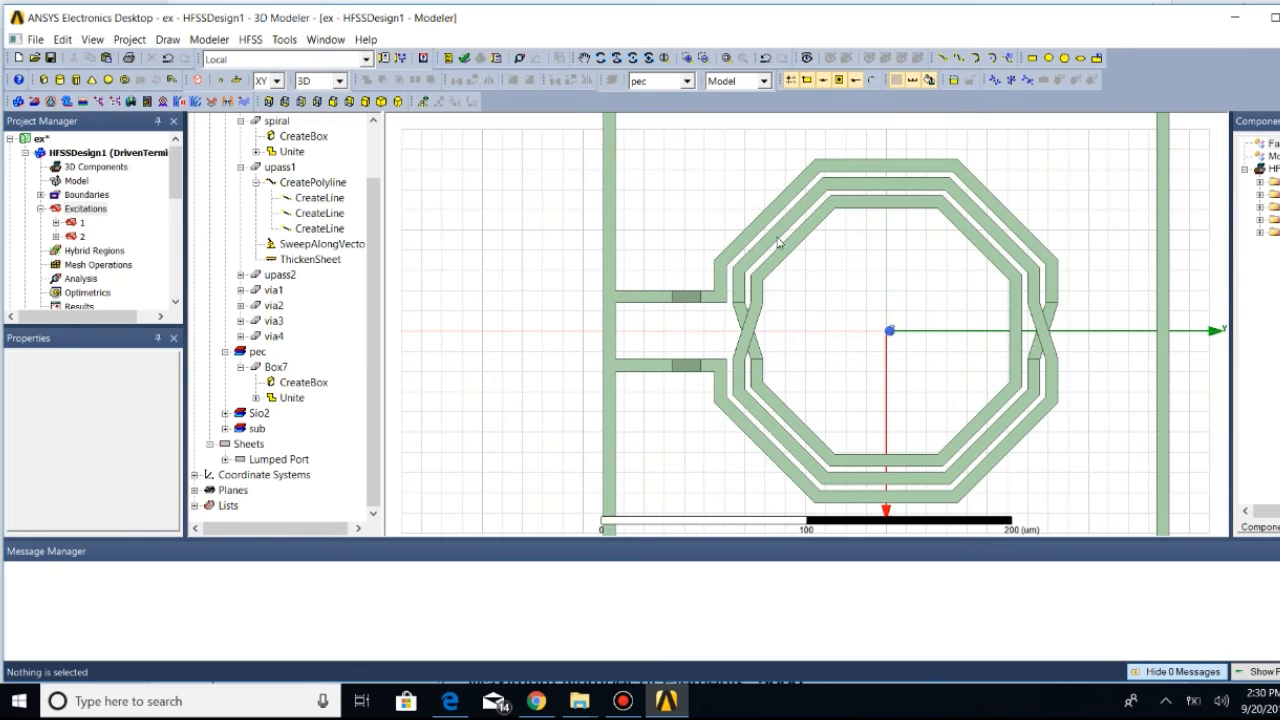
{"action": "left_click", "coordinate": [726, 58]}
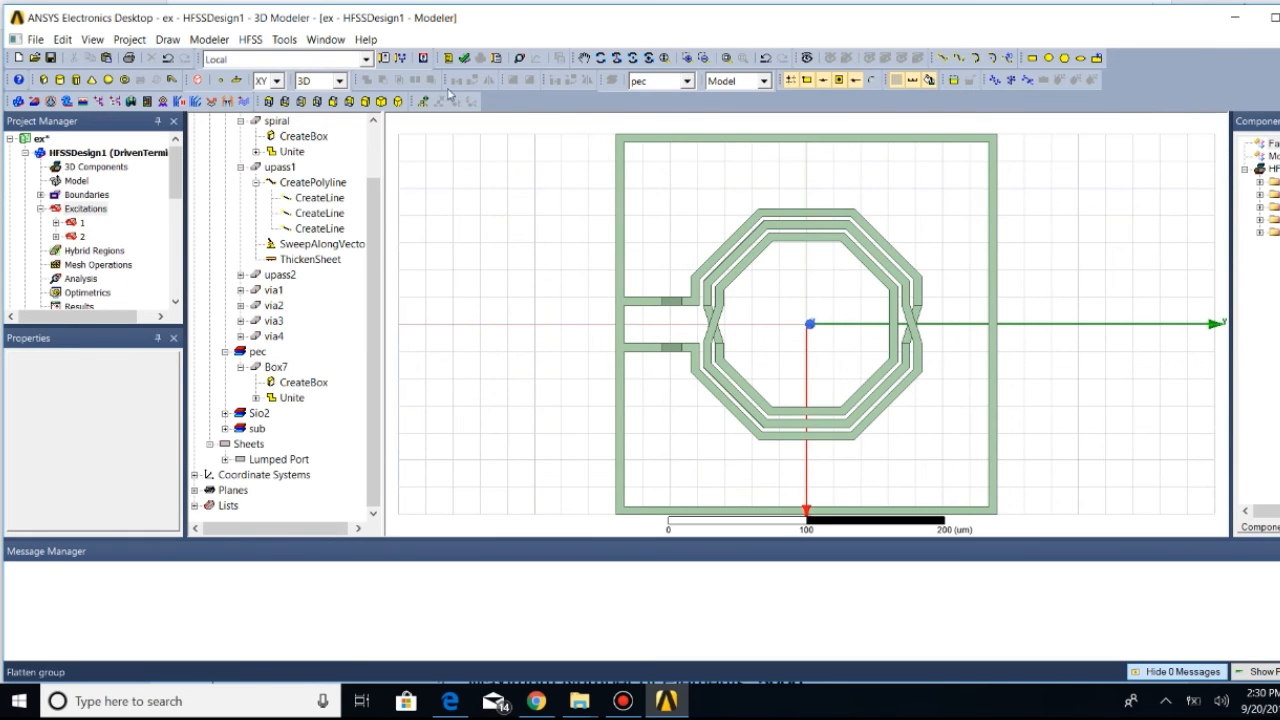
{"action": "left_click", "coordinate": [262, 42]}
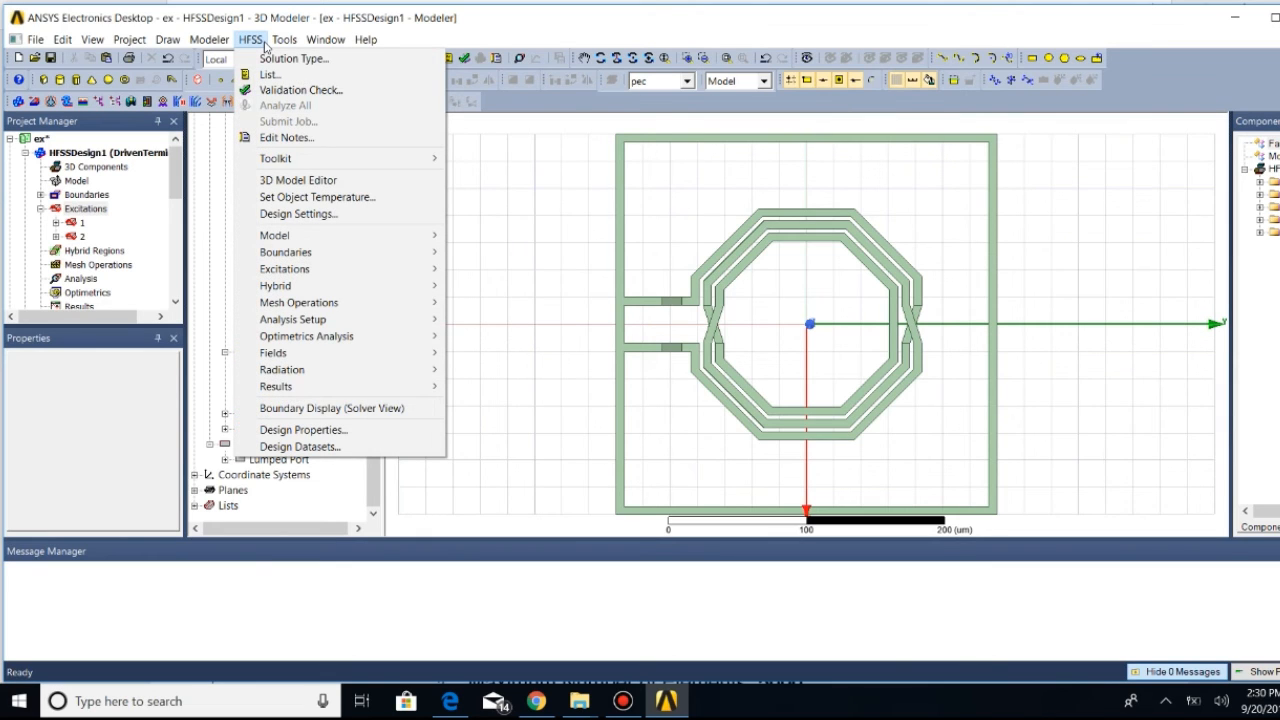
{"action": "mouse_move", "coordinate": [300, 319]}
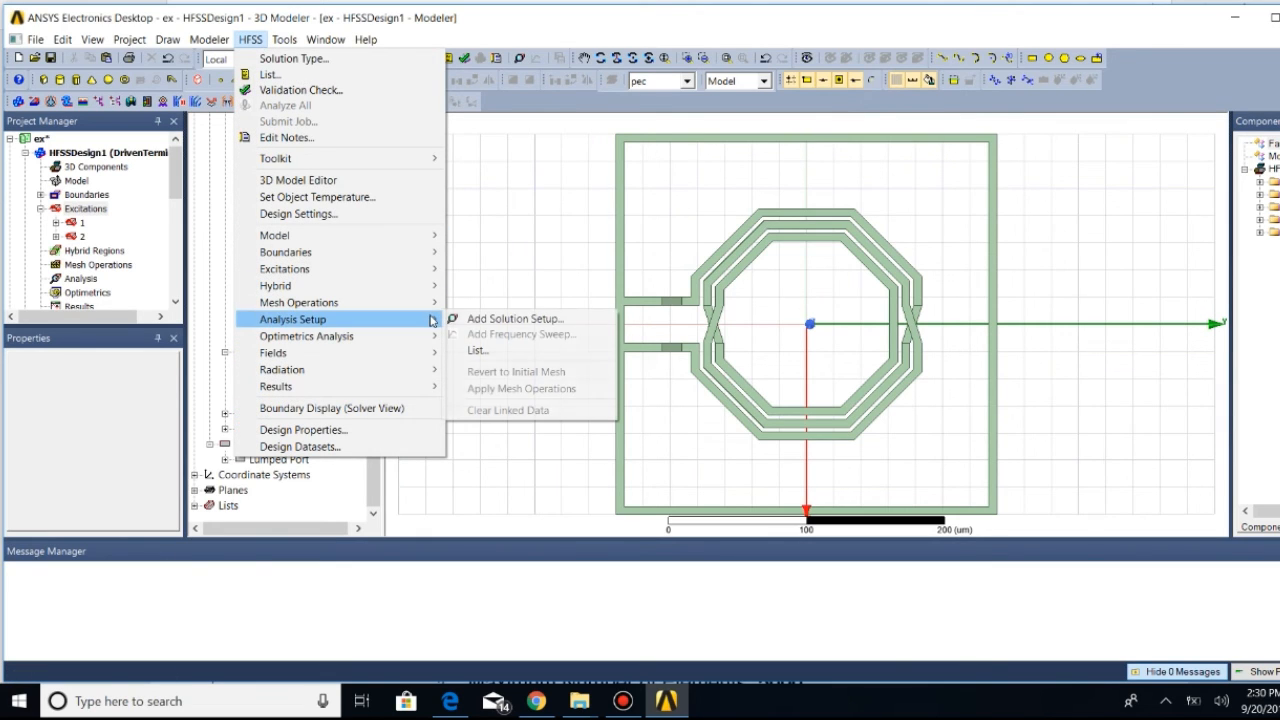
{"action": "left_click", "coordinate": [492, 319]}
{"action": "left_click", "coordinate": [660, 222]}
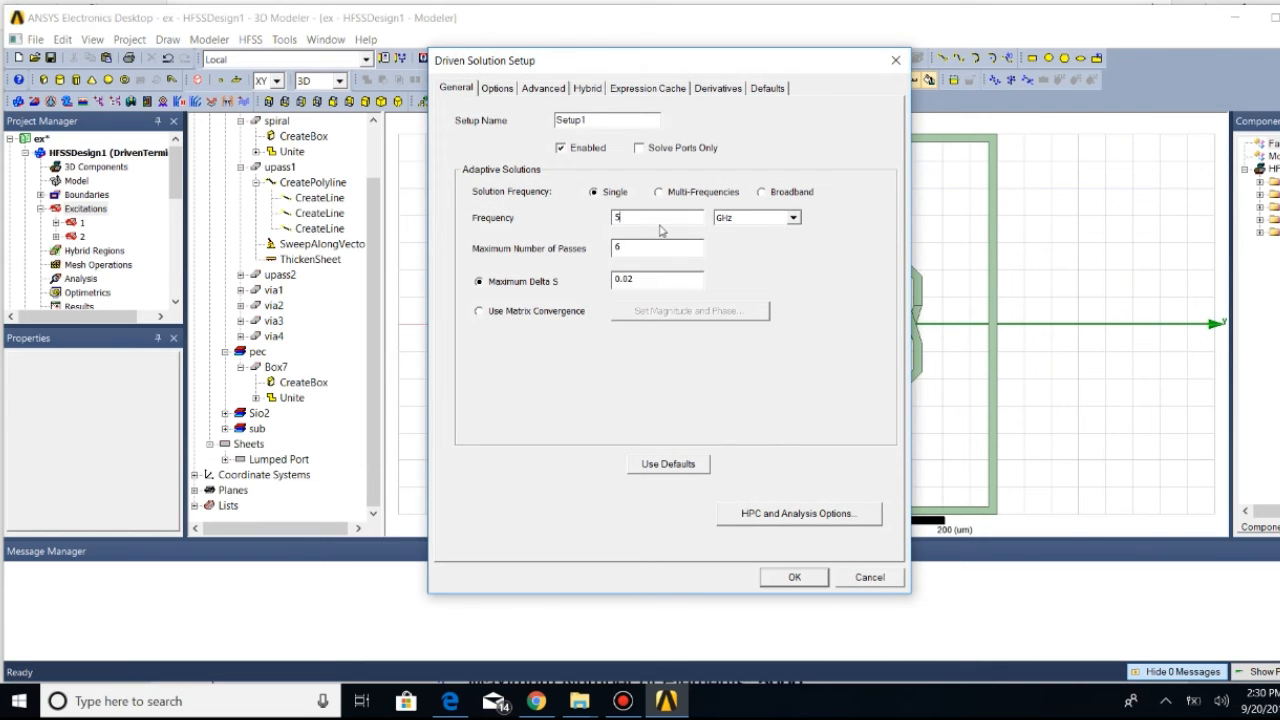
{"action": "type", "text": "2.4"}
{"action": "left_click", "coordinate": [794, 578]}
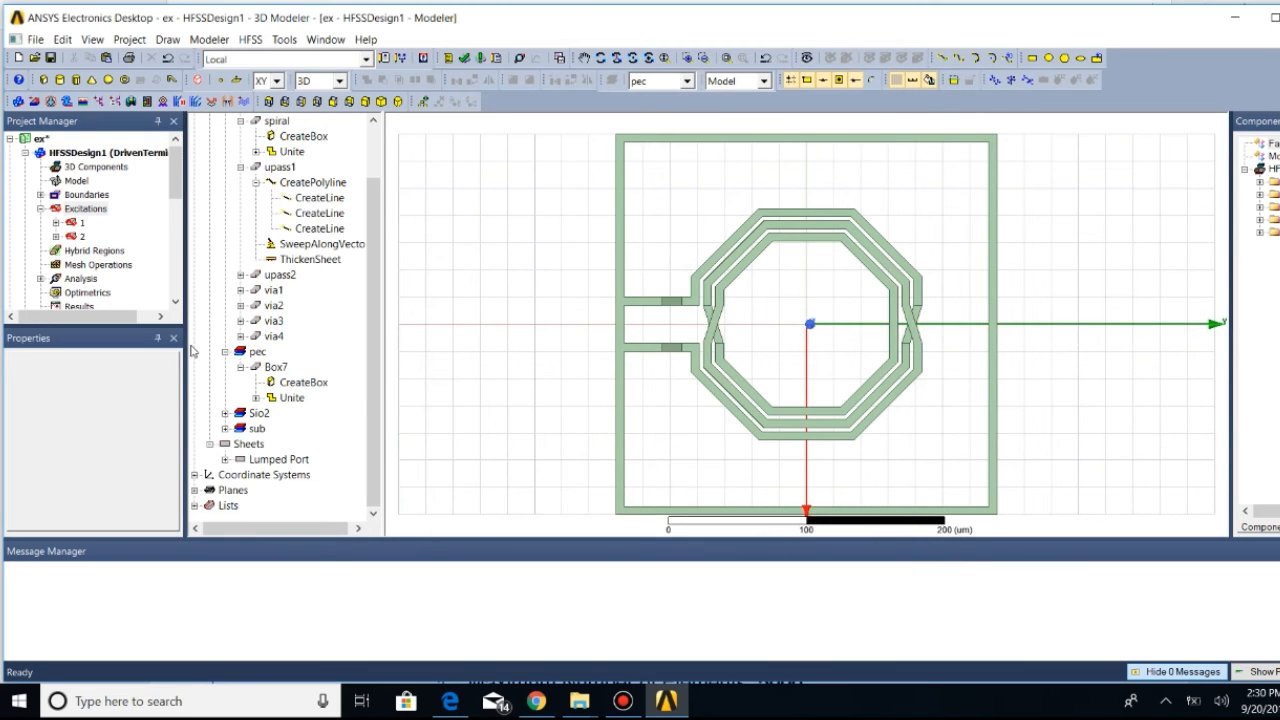
{"action": "left_click", "coordinate": [464, 58]}
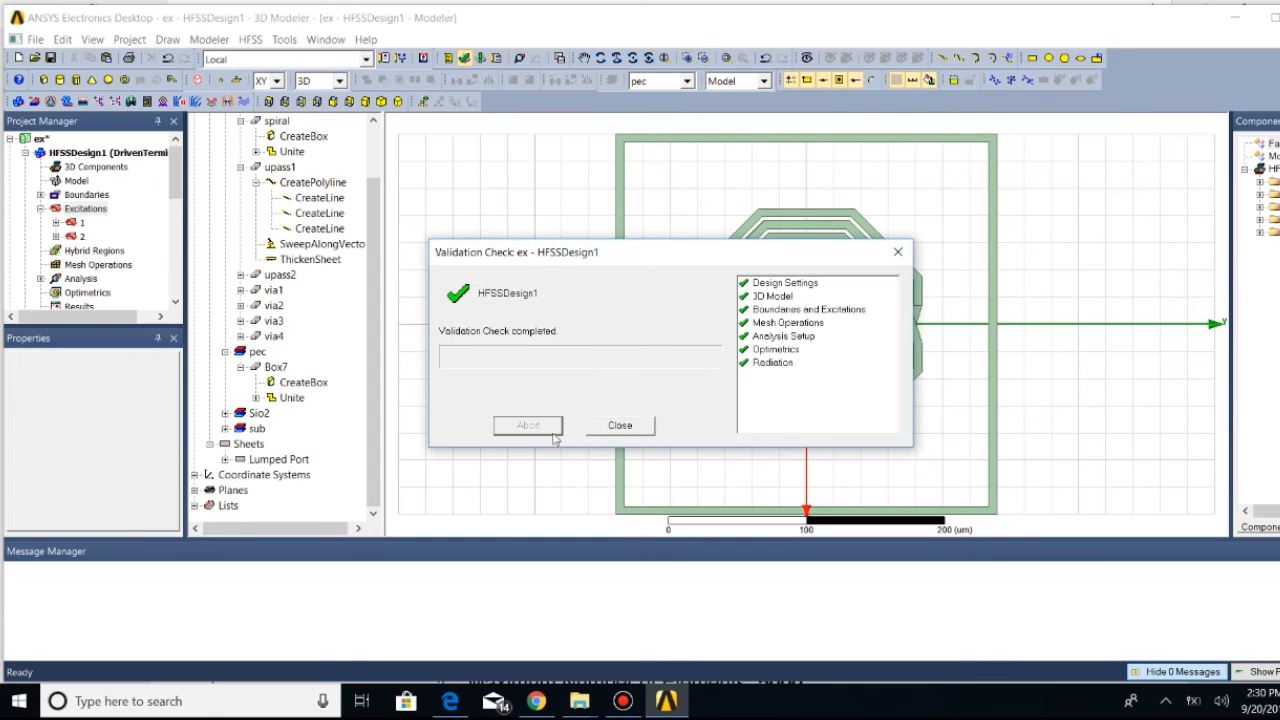
{"action": "left_click", "coordinate": [619, 427]}
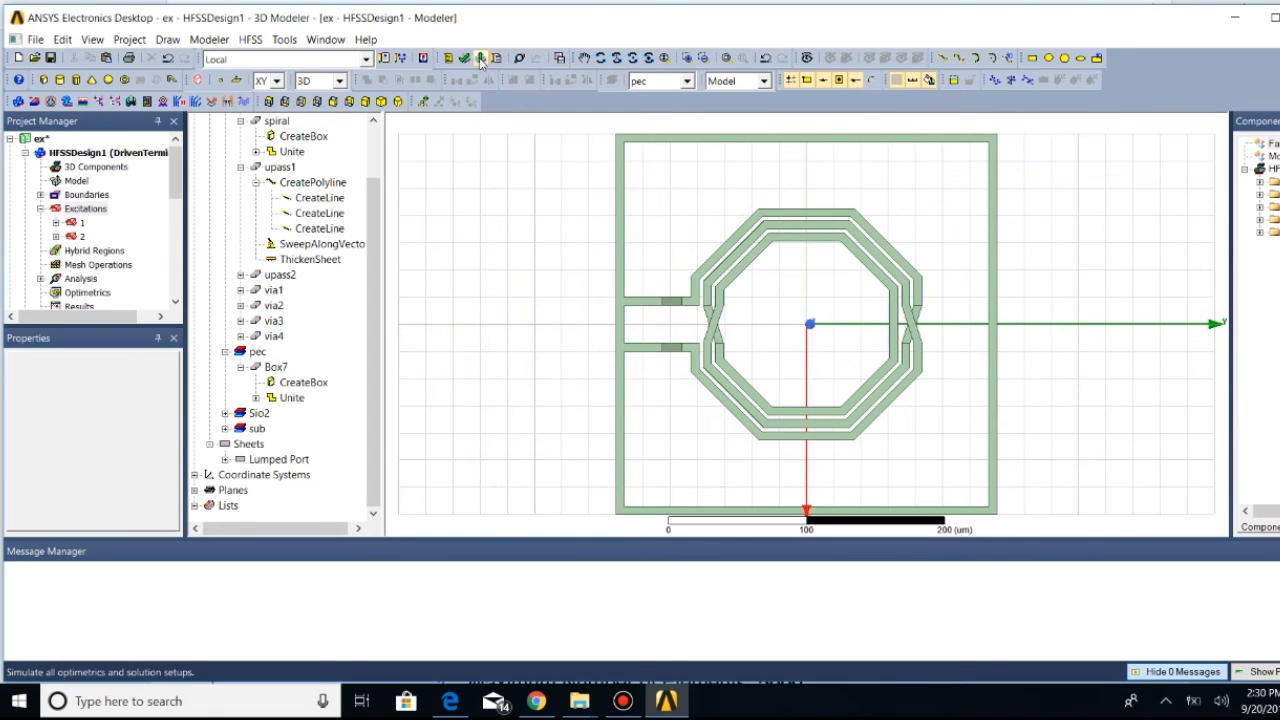
Start a new frequency sweep under Setup1, keeping the Interpolating sweep type
{"action": "left_click", "coordinate": [40, 278]}
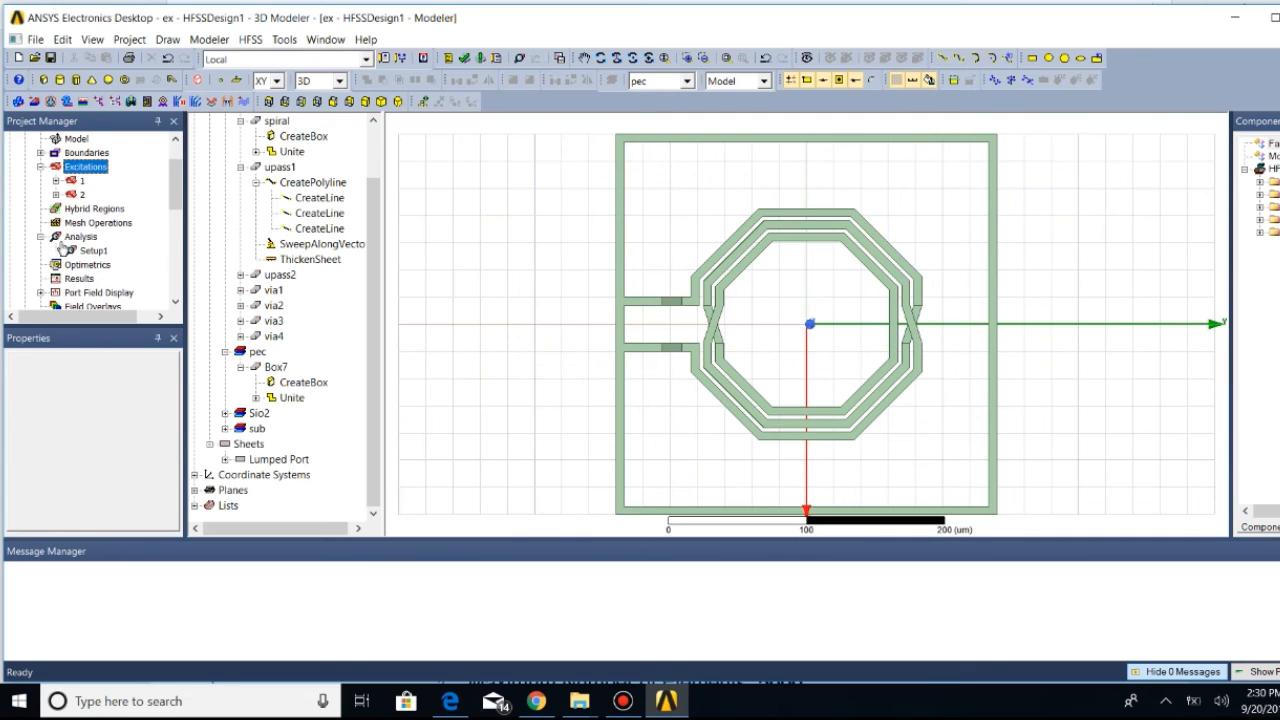
{"action": "left_click", "coordinate": [92, 251]}
{"action": "right_click", "coordinate": [95, 251]}
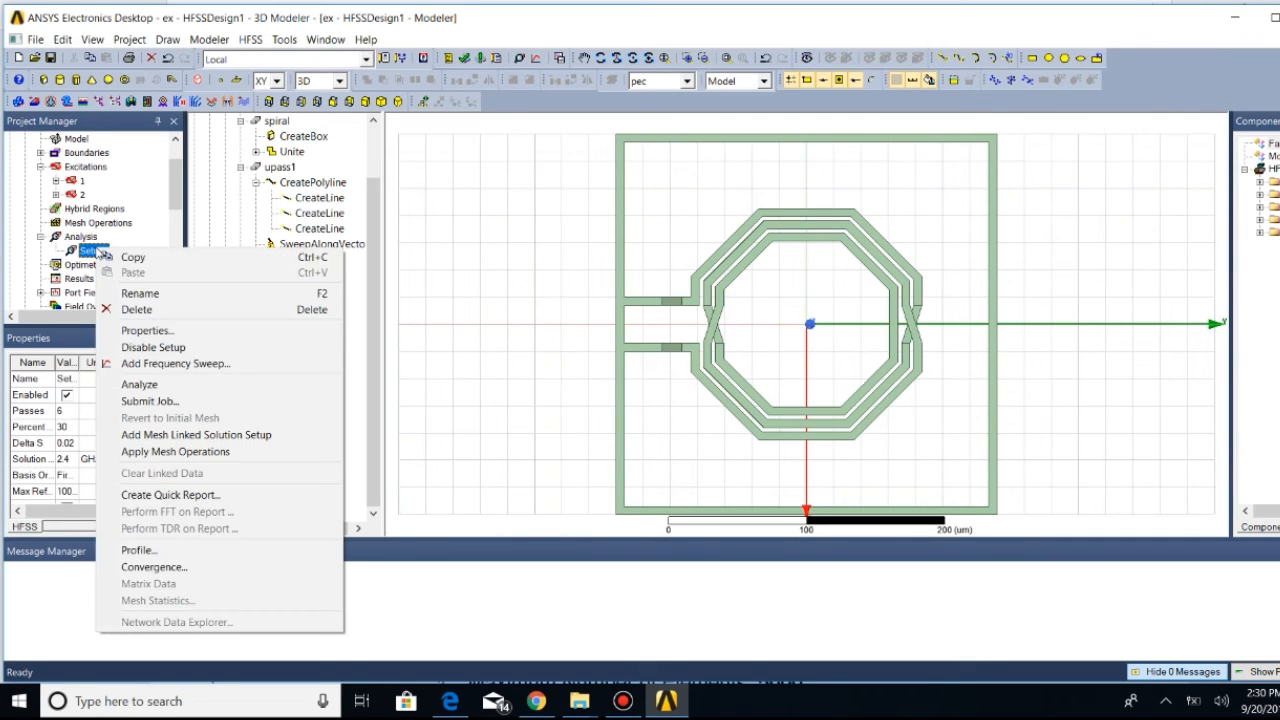
{"action": "left_click", "coordinate": [180, 364]}
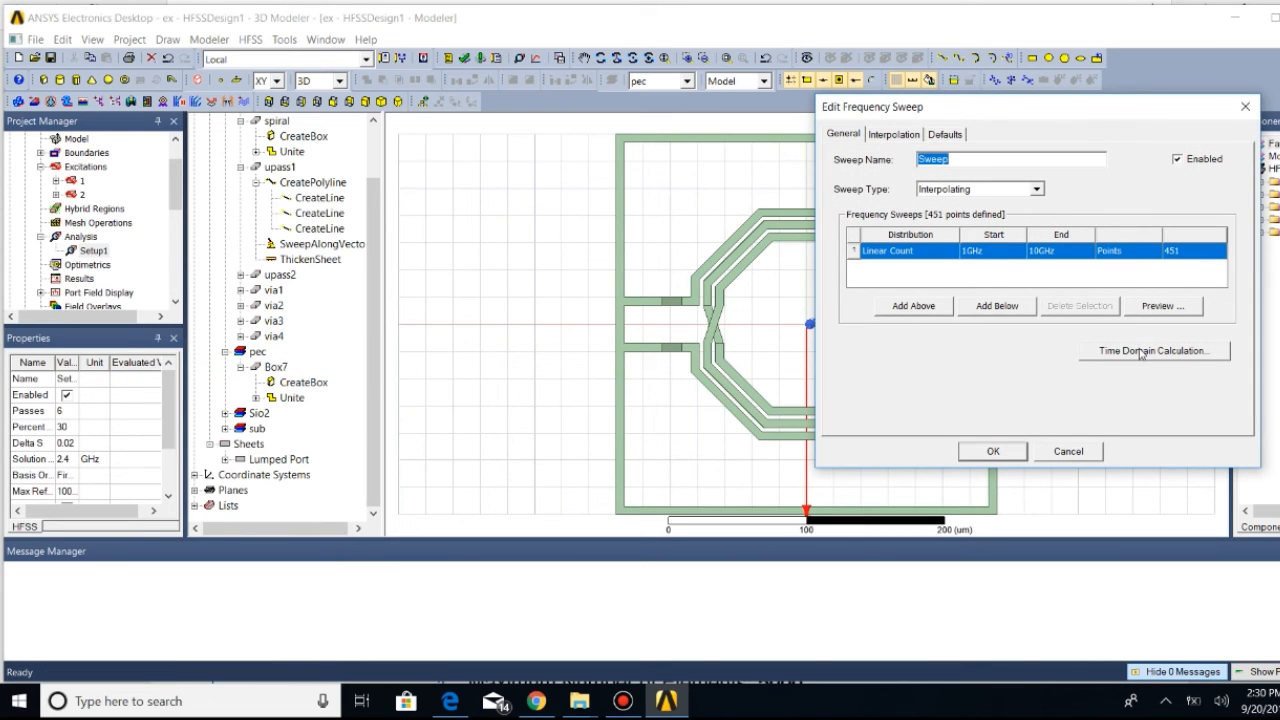
{"action": "left_click", "coordinate": [1140, 256]}
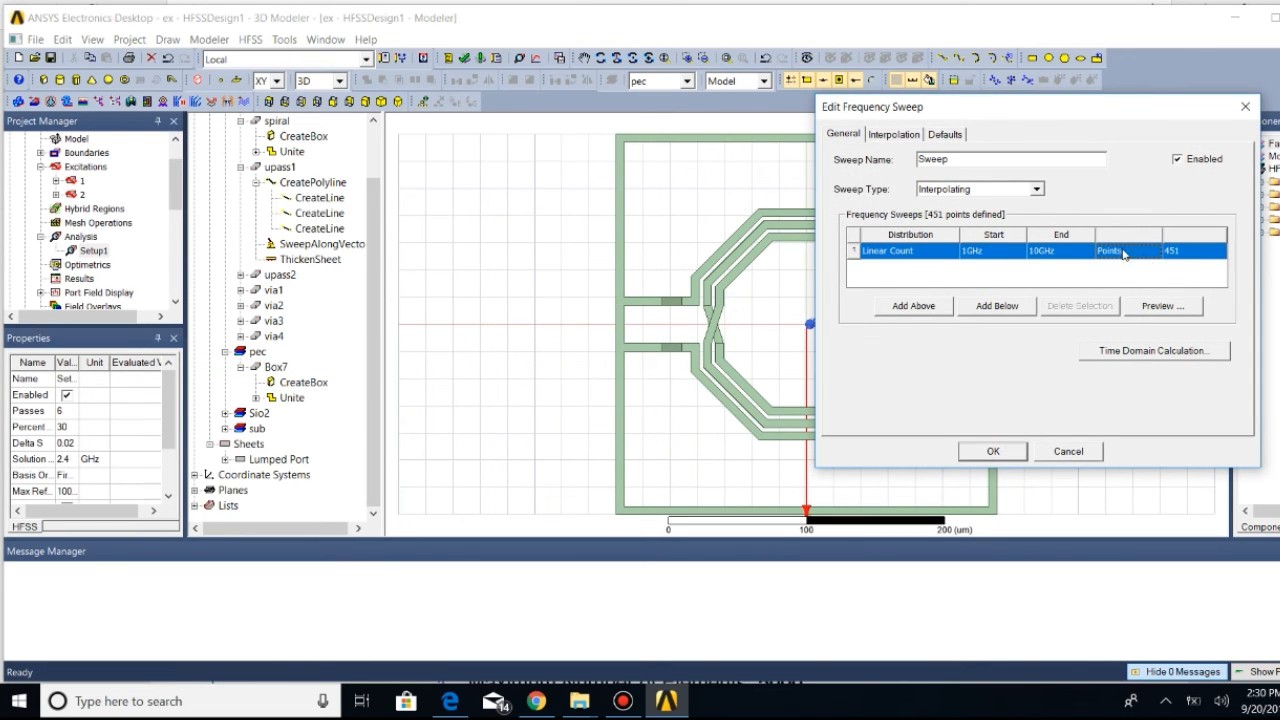
{"action": "left_click", "coordinate": [1037, 190]}
{"action": "left_click", "coordinate": [1039, 191]}
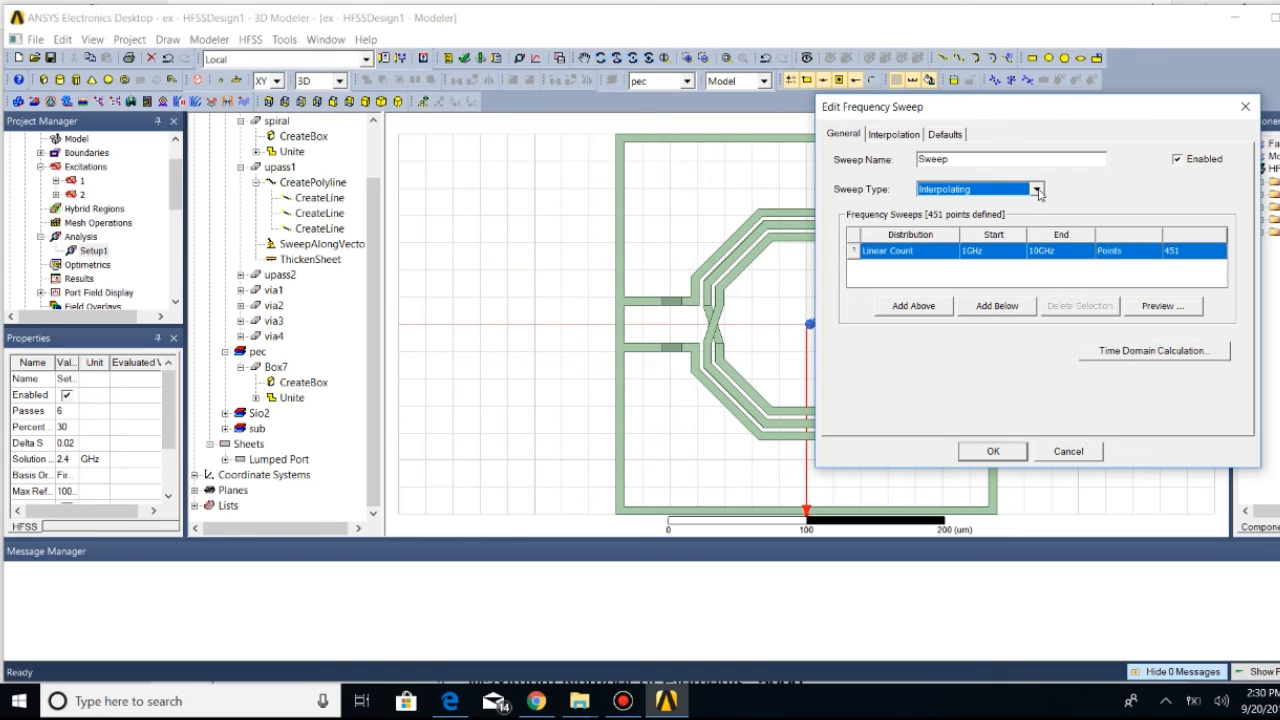
Set the sweep's start frequency to 0.1 GHz and its end frequency to 20 GHz
{"action": "left_click", "coordinate": [980, 164]}
{"action": "left_click", "coordinate": [965, 252]}
{"action": "left_click", "coordinate": [965, 252]}
{"action": "type", "text": "0."}
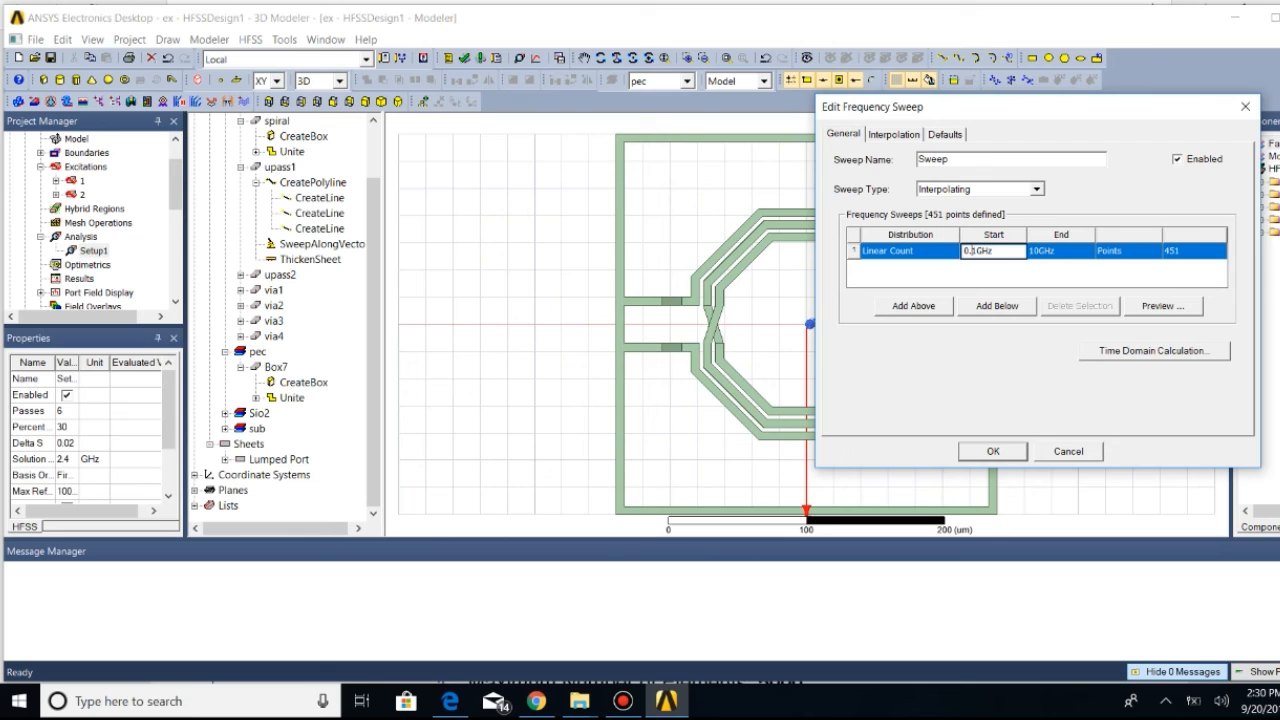
{"action": "left_click", "coordinate": [1036, 251]}
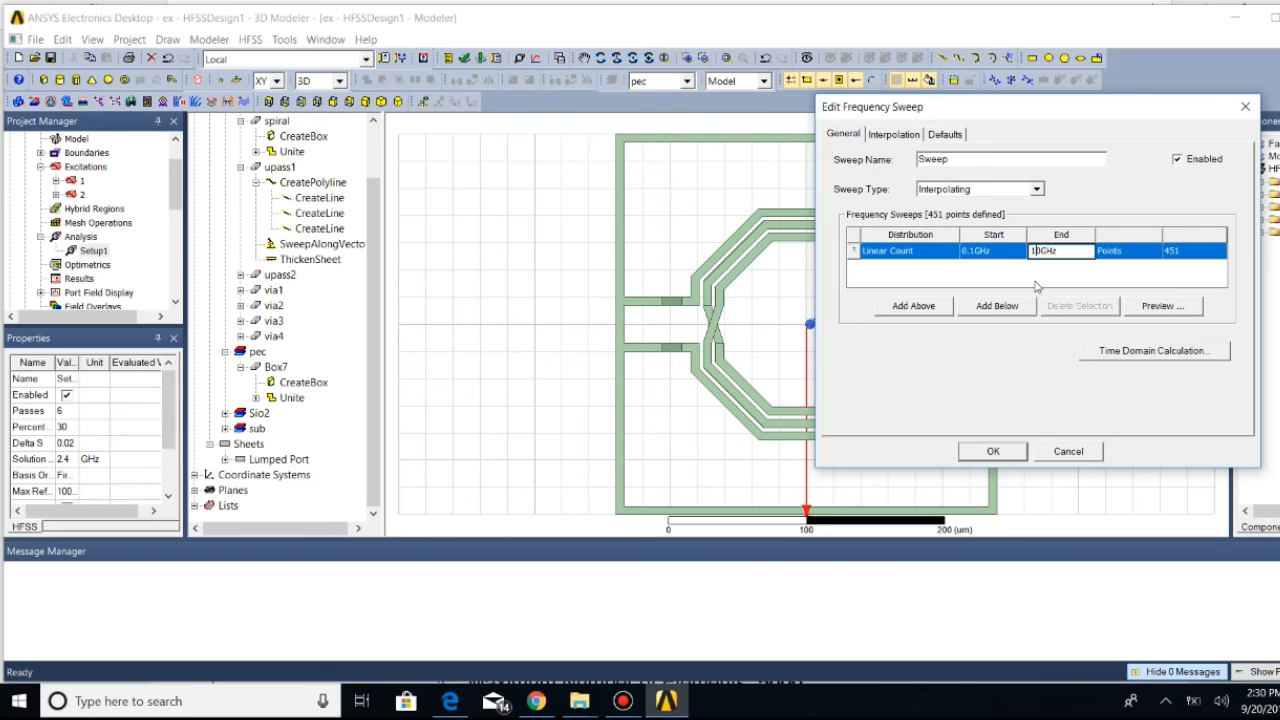
{"action": "key", "text": "BackSpace"}
{"action": "type", "text": "2"}
{"action": "left_click", "coordinate": [1181, 252]}
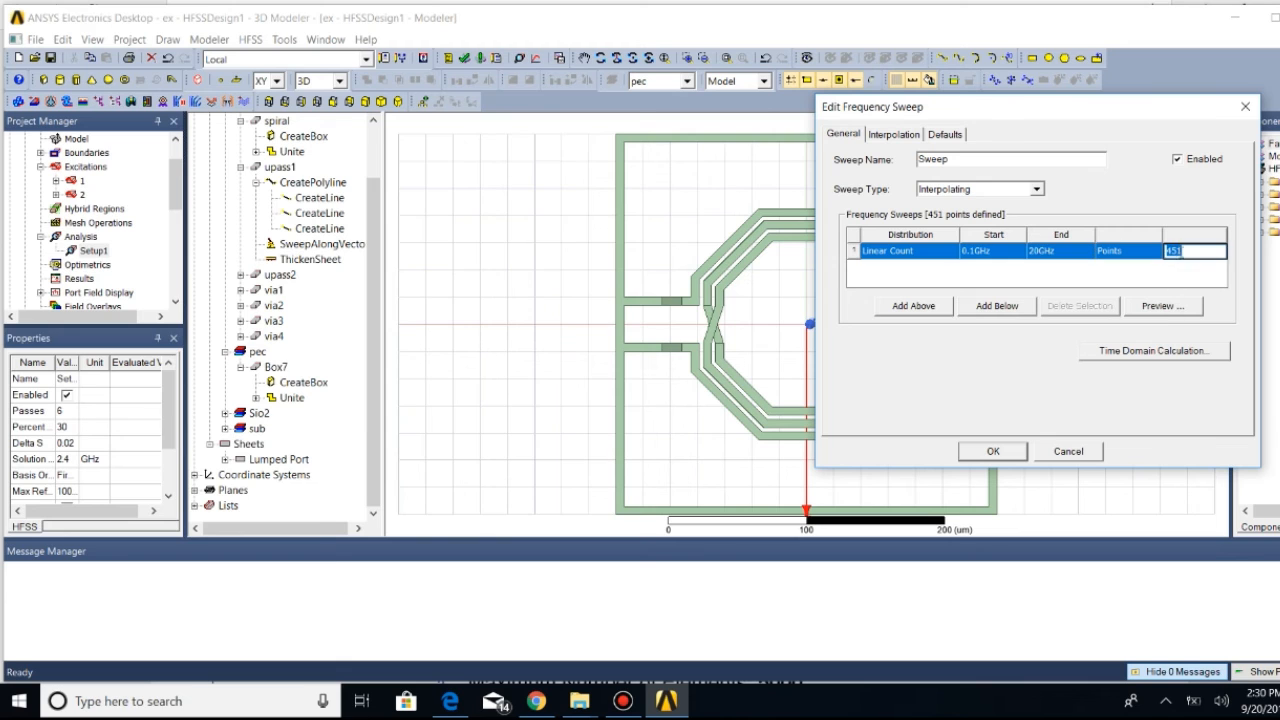
{"action": "left_click", "coordinate": [1133, 351]}
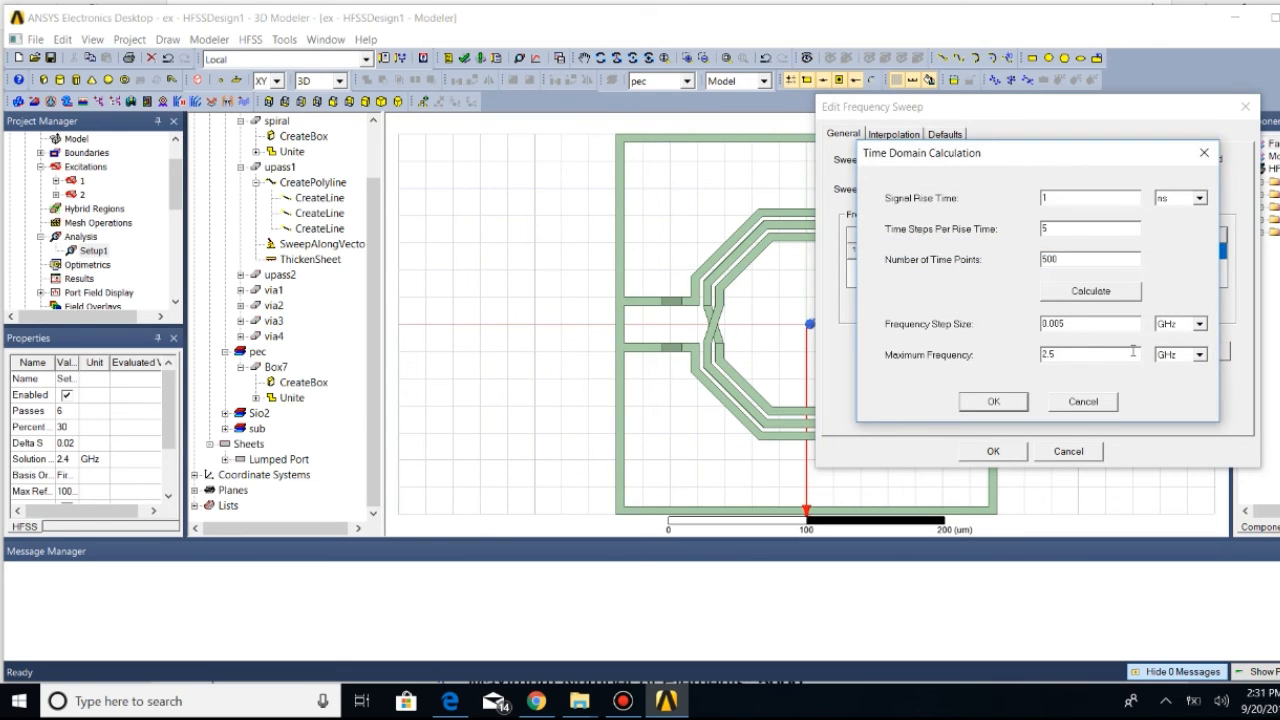
{"action": "left_click_drag", "start_coordinate": [1089, 151], "coordinate": [695, 145]}
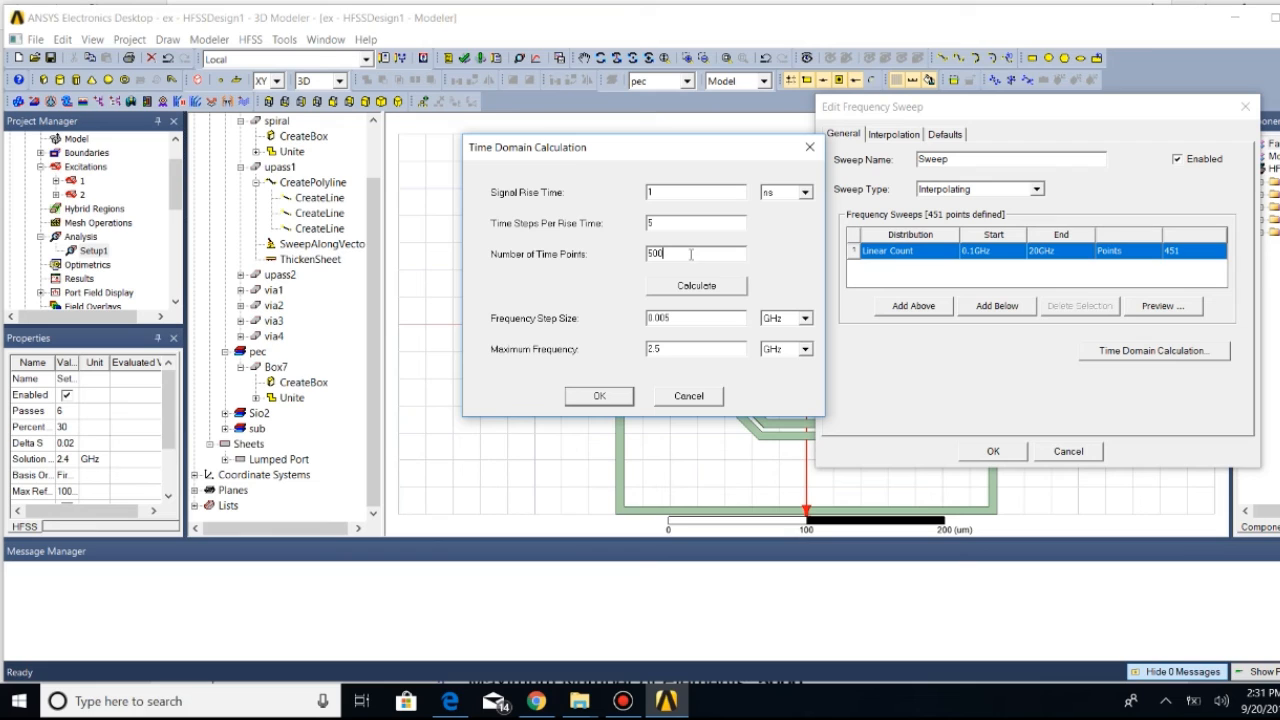
{"action": "left_click", "coordinate": [810, 147]}
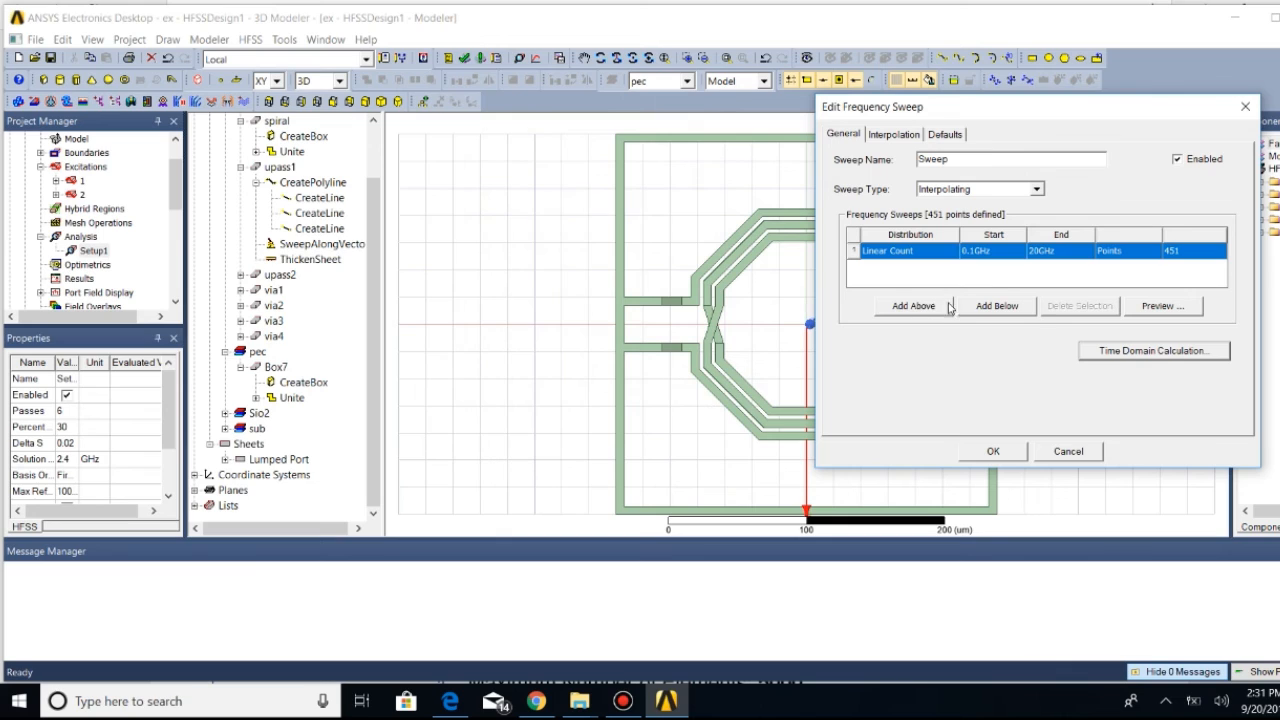
Insert an additional frequency range above the 0.1 to 20 GHz range and look at its distribution options
{"action": "left_click", "coordinate": [914, 308]}
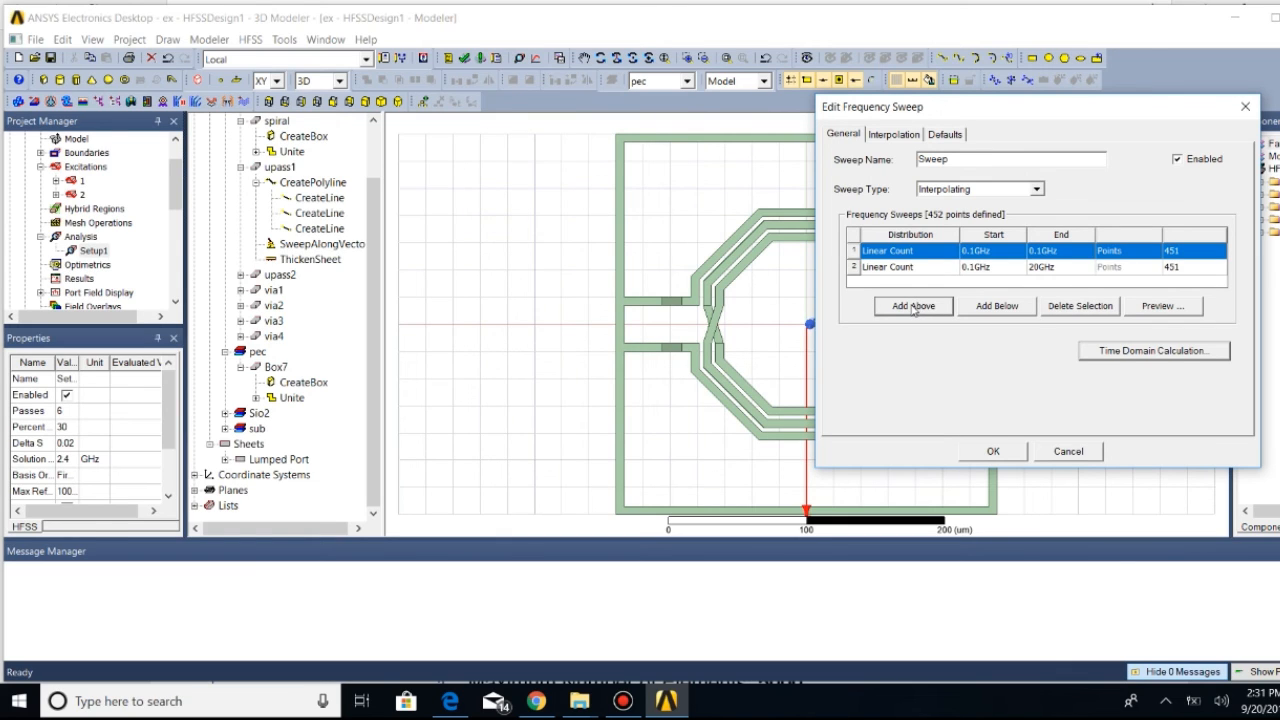
{"action": "left_click", "coordinate": [937, 254]}
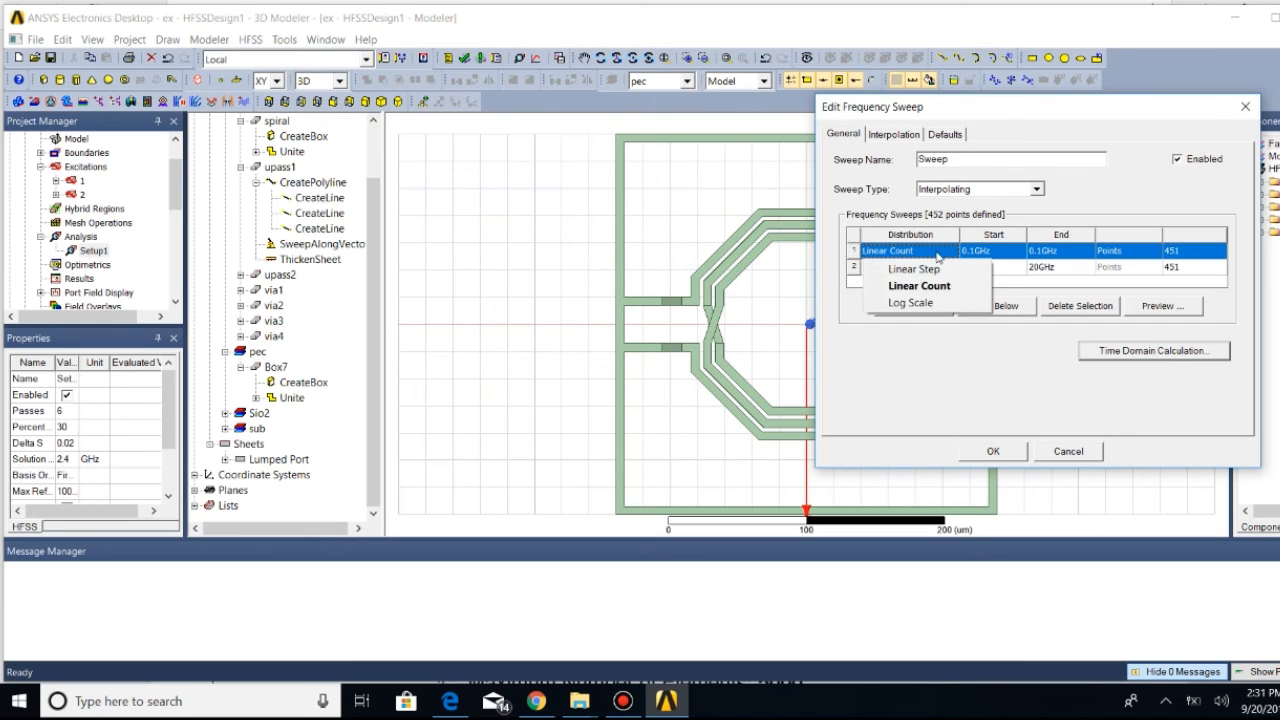
{"action": "left_click", "coordinate": [935, 354]}
Change the 0.1 to 20 GHz range to a Linear Step distribution with a step size of 0.1 GHz
{"action": "left_click", "coordinate": [937, 268]}
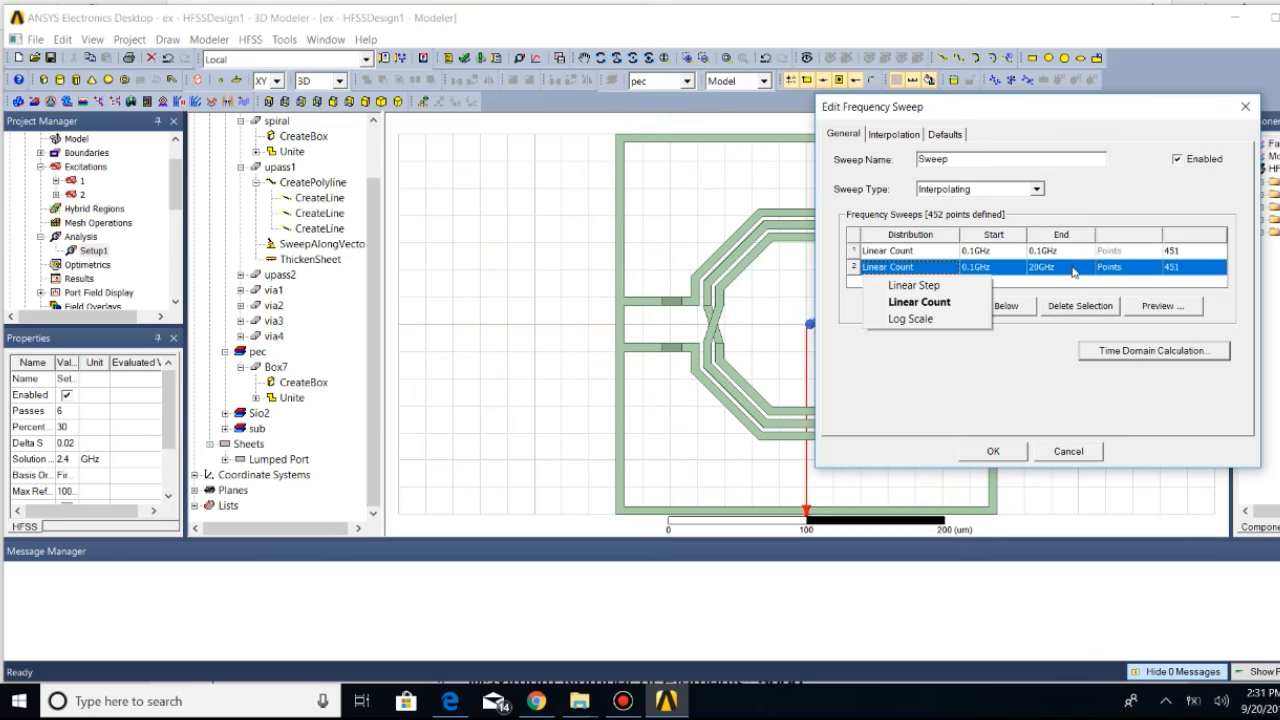
{"action": "left_click", "coordinate": [935, 286]}
{"action": "left_click", "coordinate": [1183, 268]}
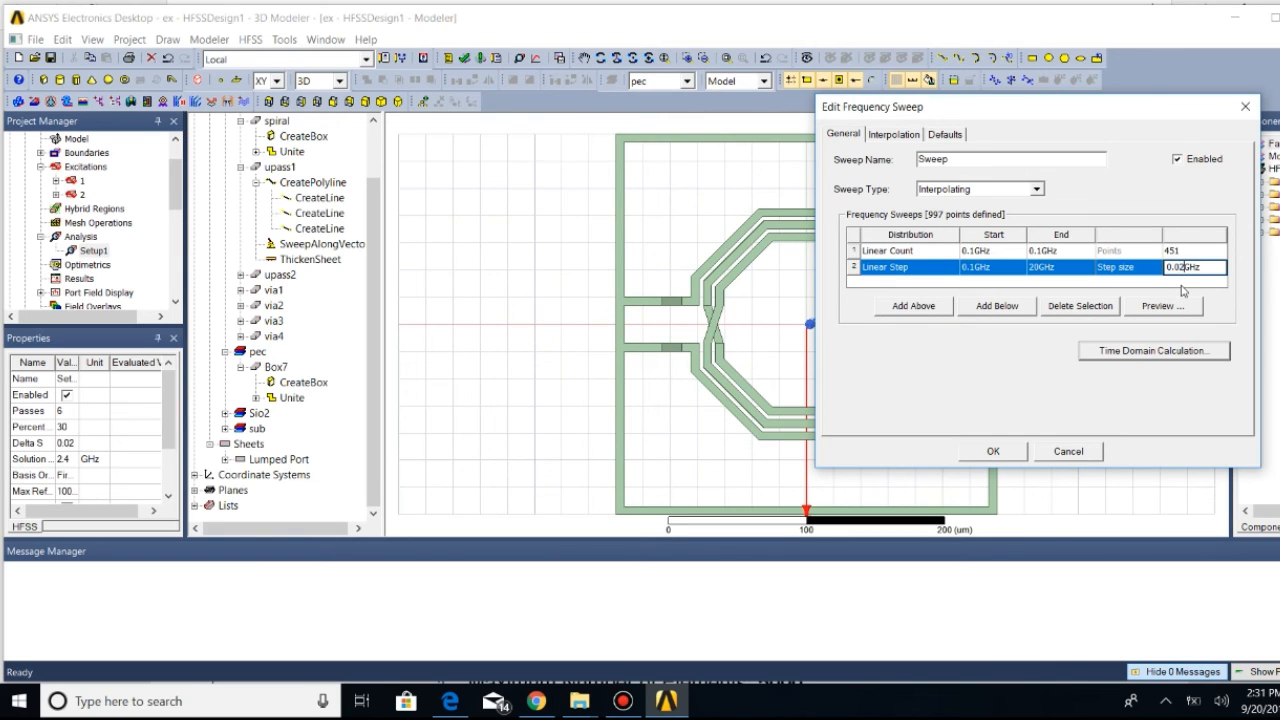
{"action": "key", "text": "BackSpace"}
{"action": "type", "text": "1"}
Delete the extra Linear Count range from the sweep and accept the frequency sweep
{"action": "left_click", "coordinate": [1062, 251]}
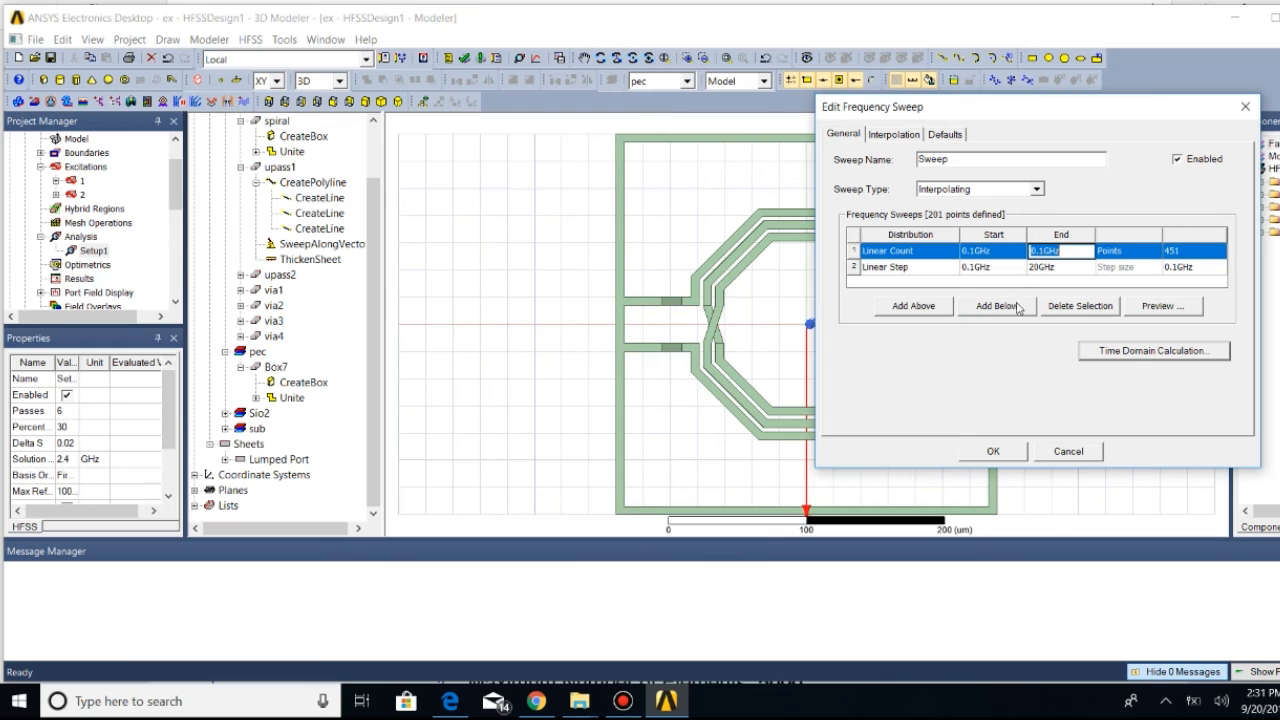
{"action": "left_click", "coordinate": [1066, 311]}
{"action": "left_click", "coordinate": [1050, 274]}
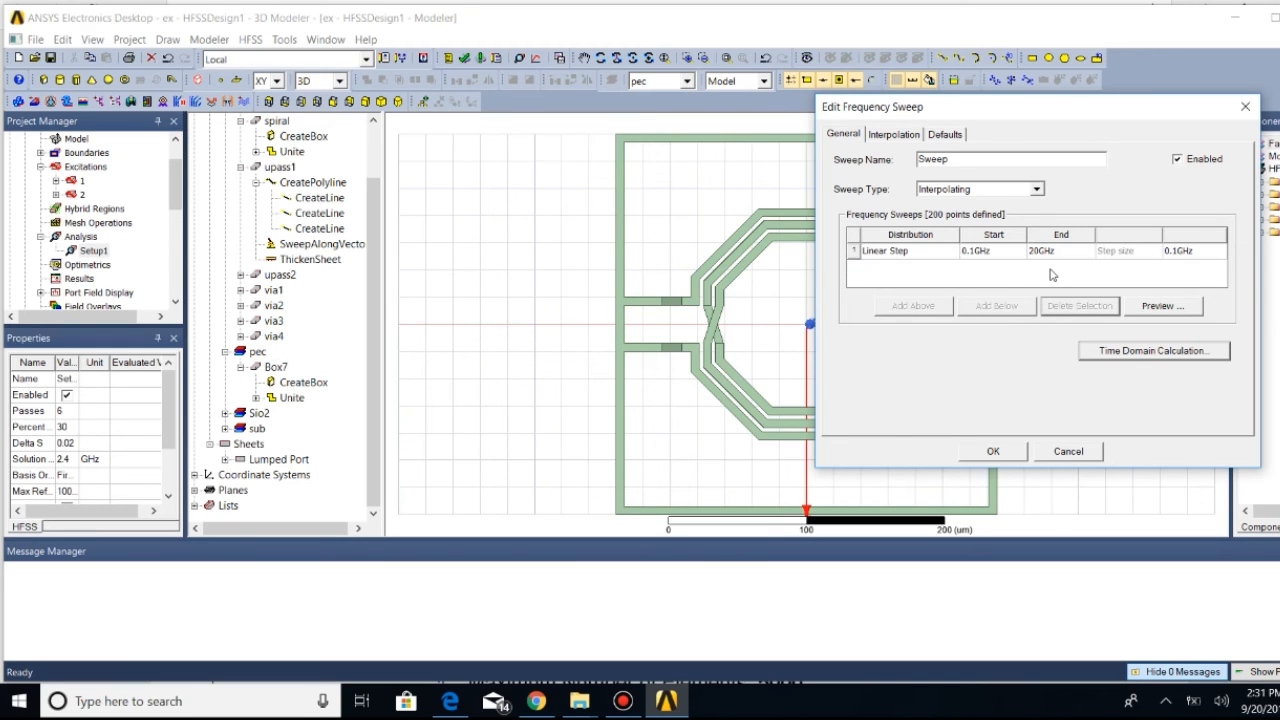
{"action": "left_click", "coordinate": [1003, 452]}
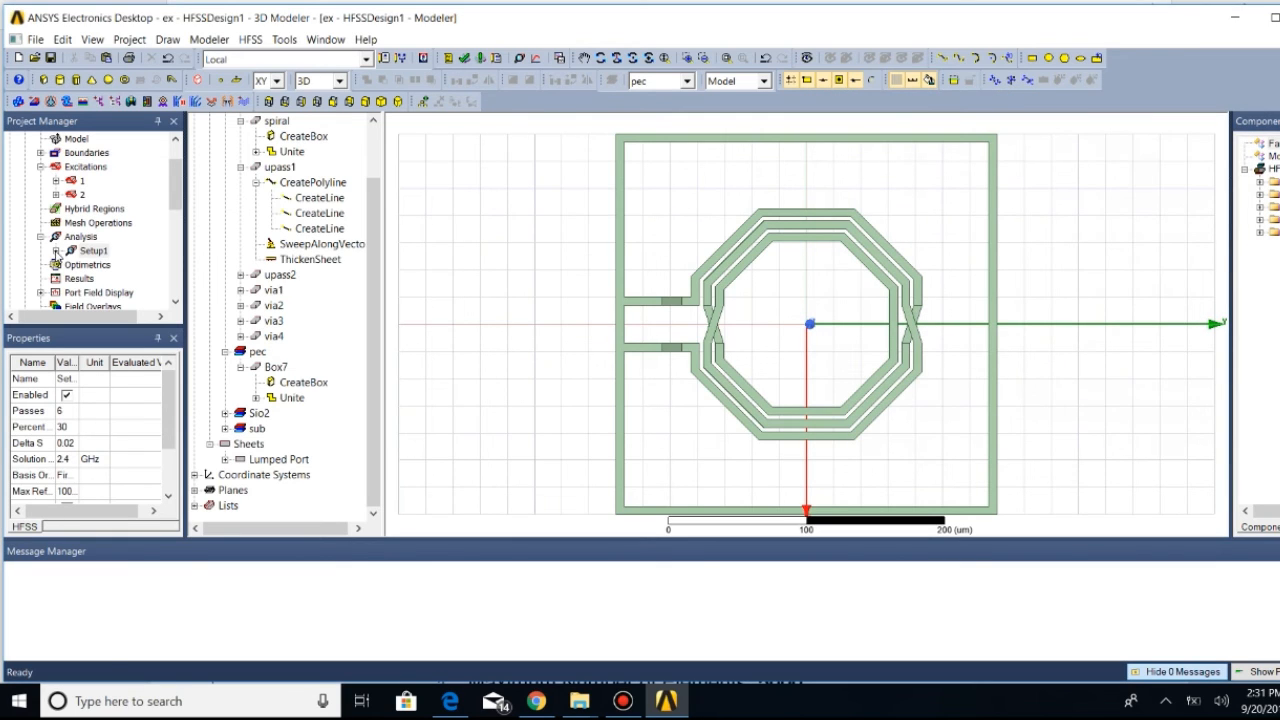
Run the simulation of all solution setups, including the frequency sweep under Setup1
{"action": "left_click", "coordinate": [57, 251]}
{"action": "left_click", "coordinate": [57, 251]}
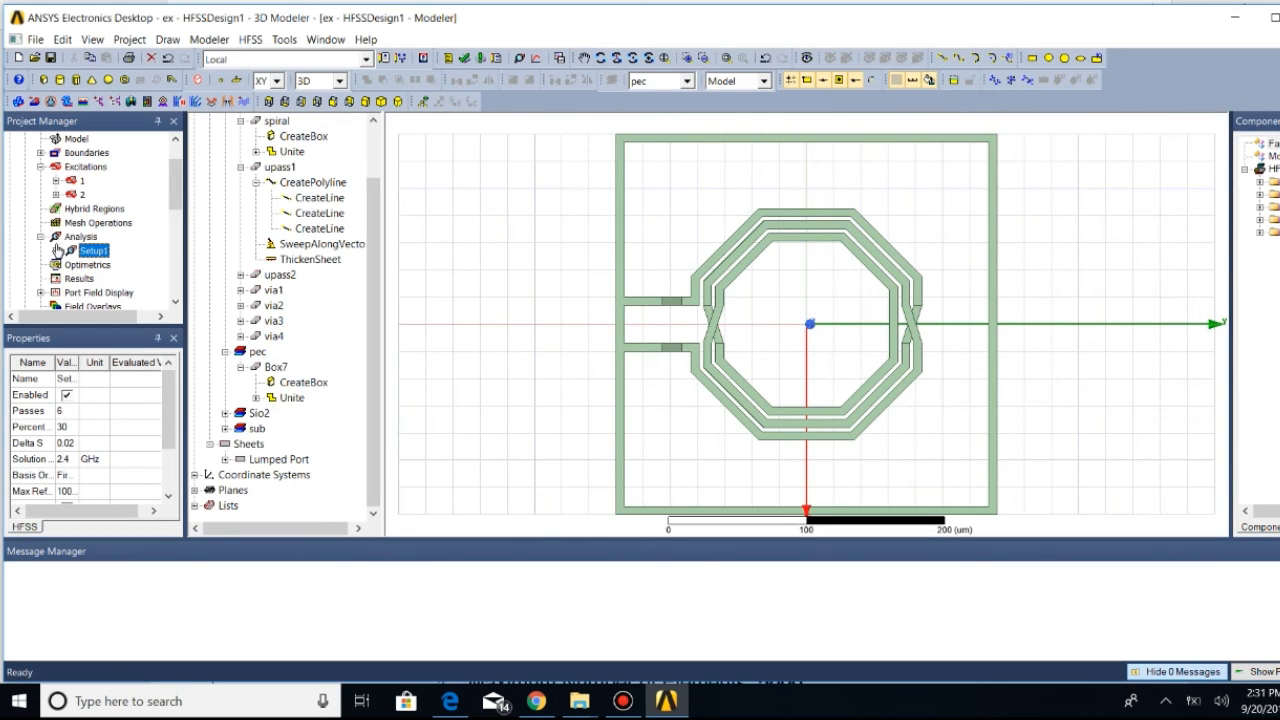
{"action": "left_click", "coordinate": [480, 57]}
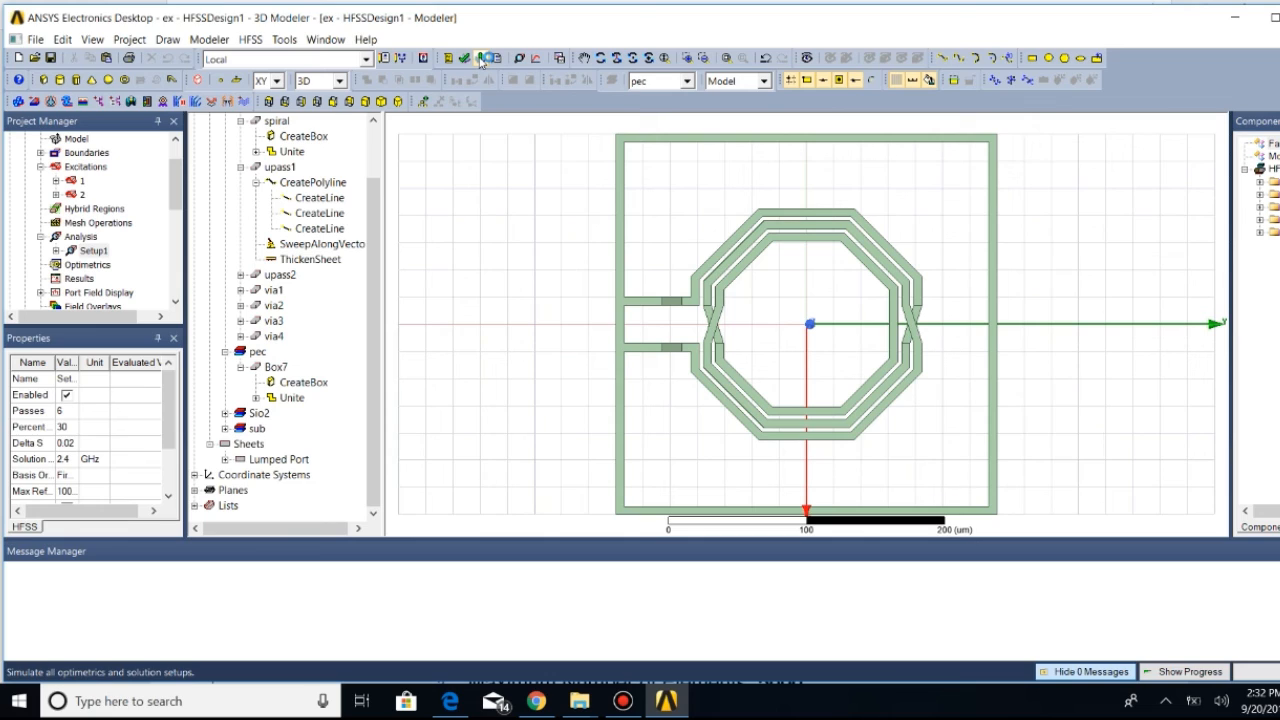
{"action": "left_click", "coordinate": [481, 60]}
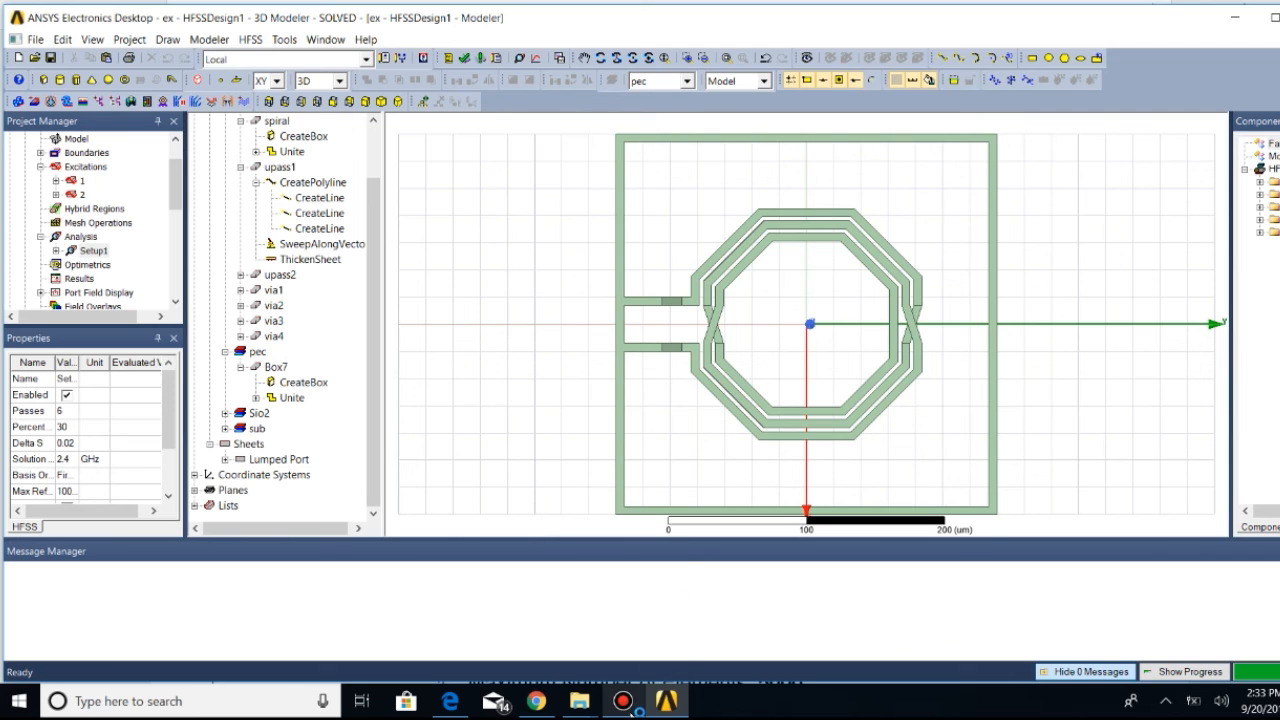
{"action": "left_click", "coordinate": [623, 701]}
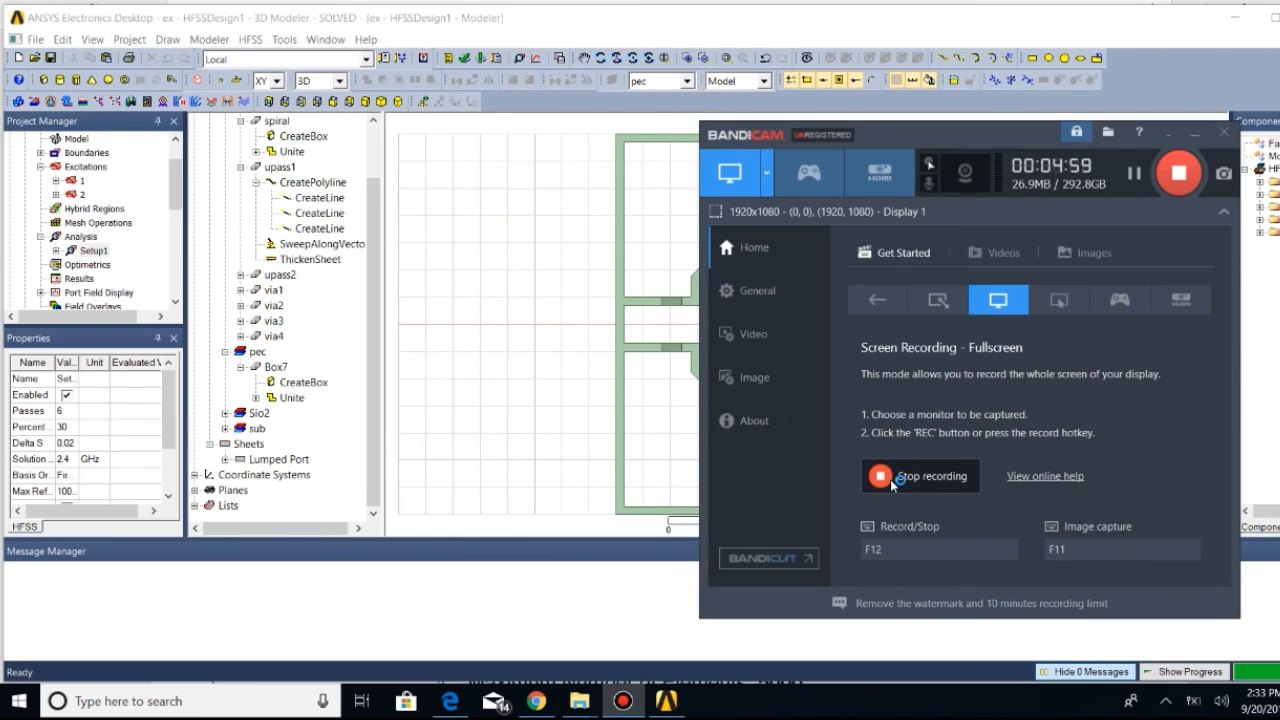
{"action": "left_click", "coordinate": [875, 391]}
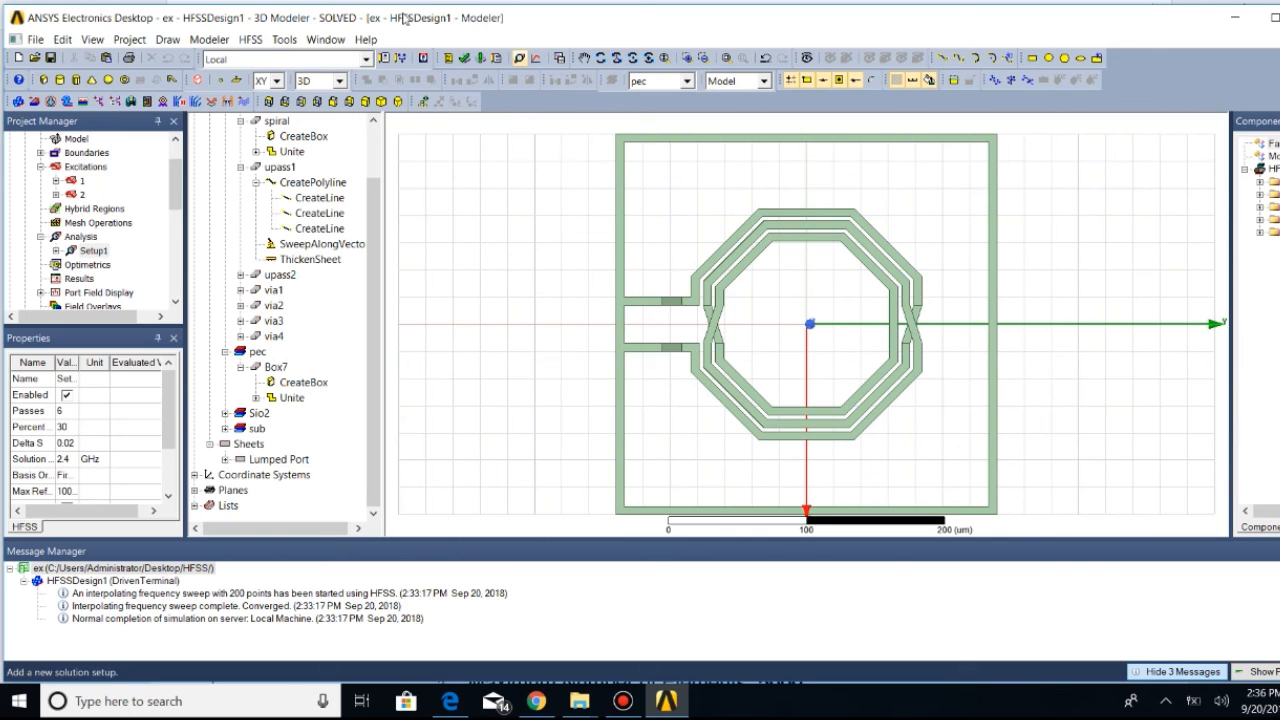
Open the output variables of the results and name a new output variable L
{"action": "left_click", "coordinate": [252, 40]}
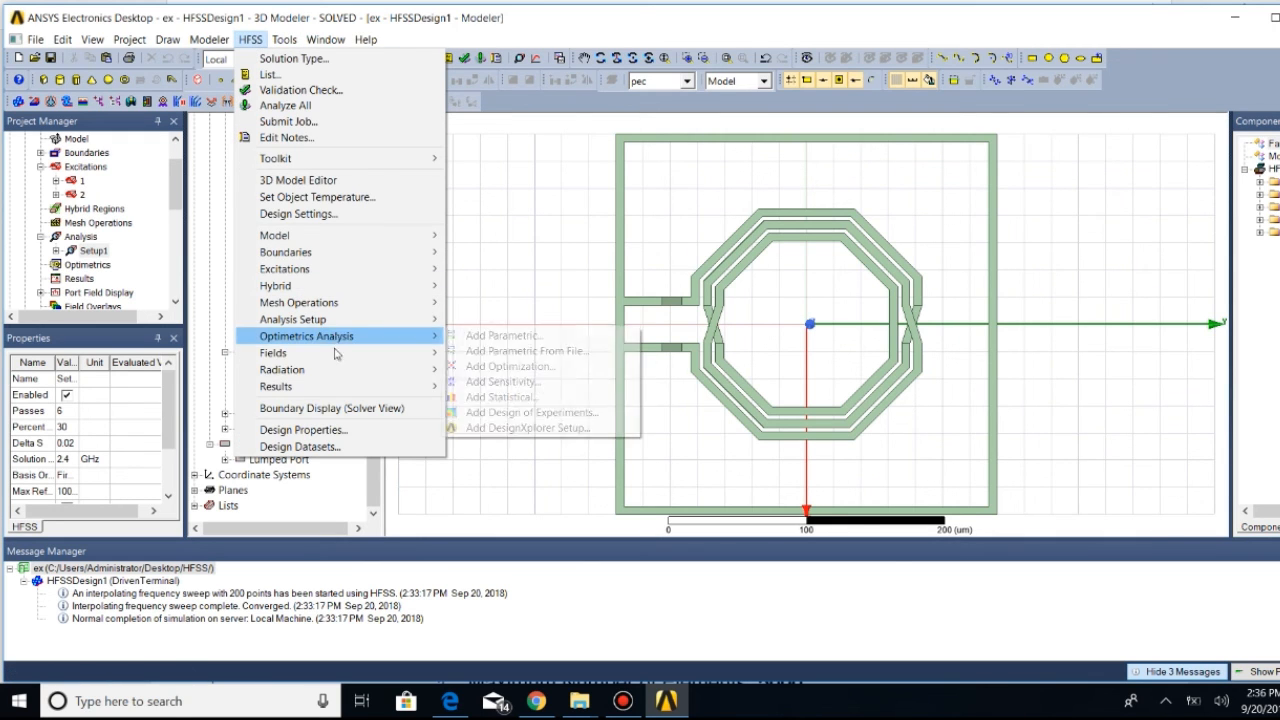
{"action": "mouse_move", "coordinate": [340, 386]}
{"action": "mouse_move", "coordinate": [456, 395]}
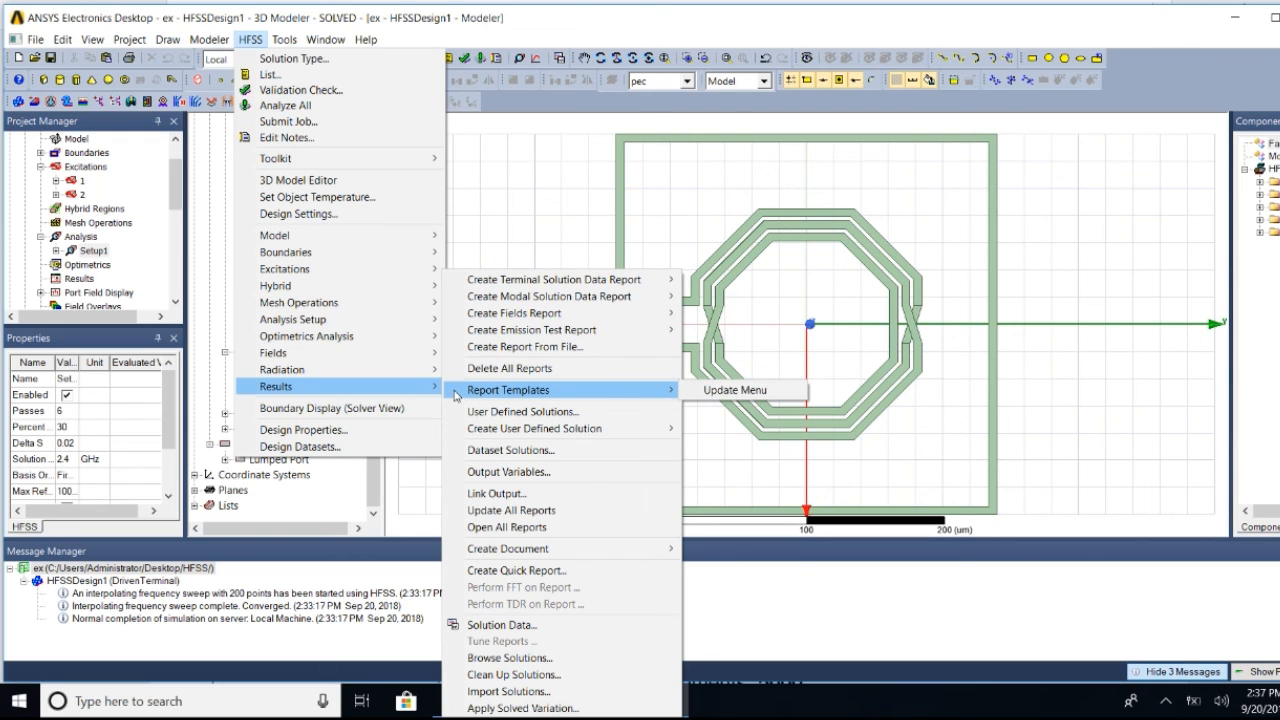
{"action": "left_click", "coordinate": [500, 471]}
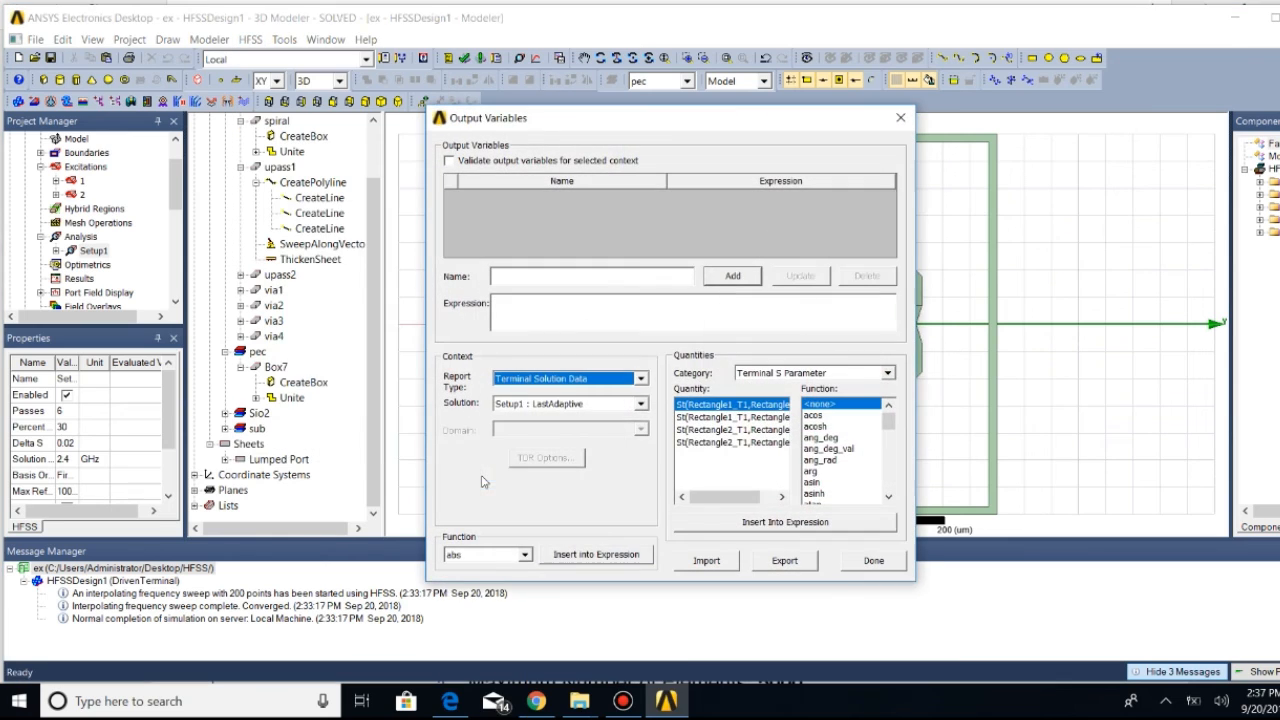
{"action": "left_click", "coordinate": [593, 279]}
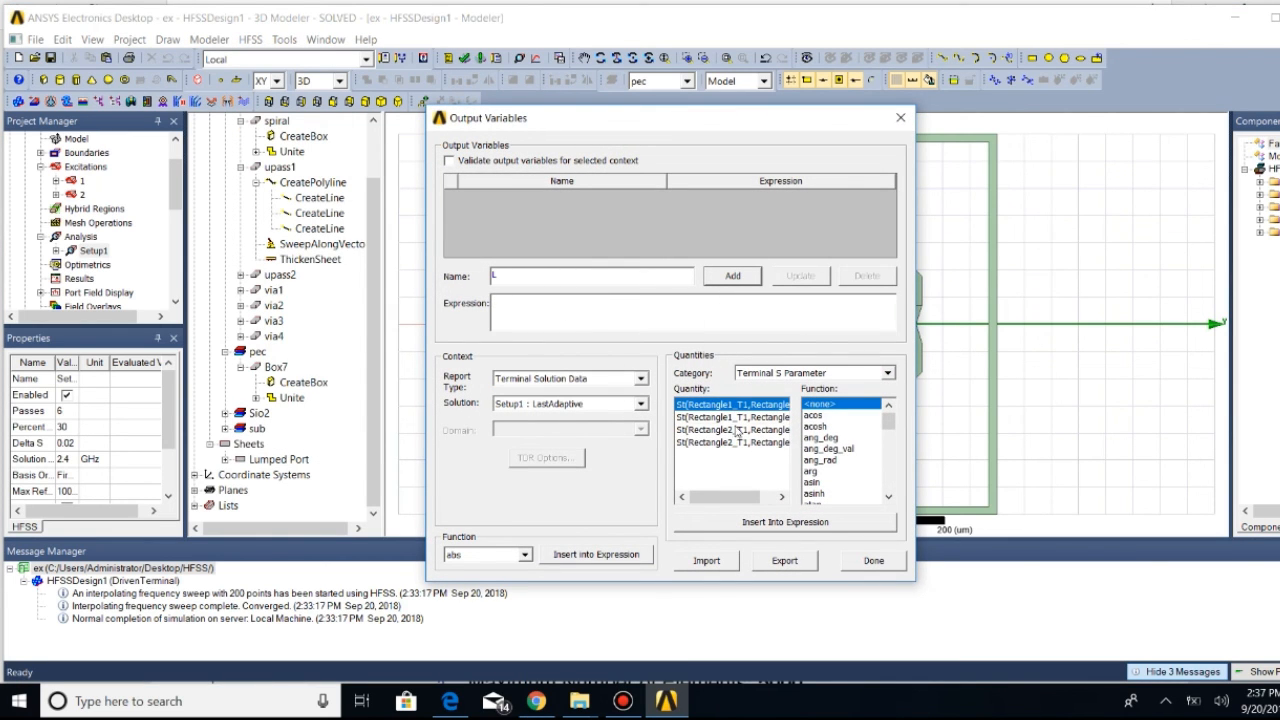
Insert the imaginary part of the Terminal Y Parameter, im(Yt(Rectangle1_T1,Rectangle1_T1)), into the expression of L
{"action": "left_click", "coordinate": [887, 373]}
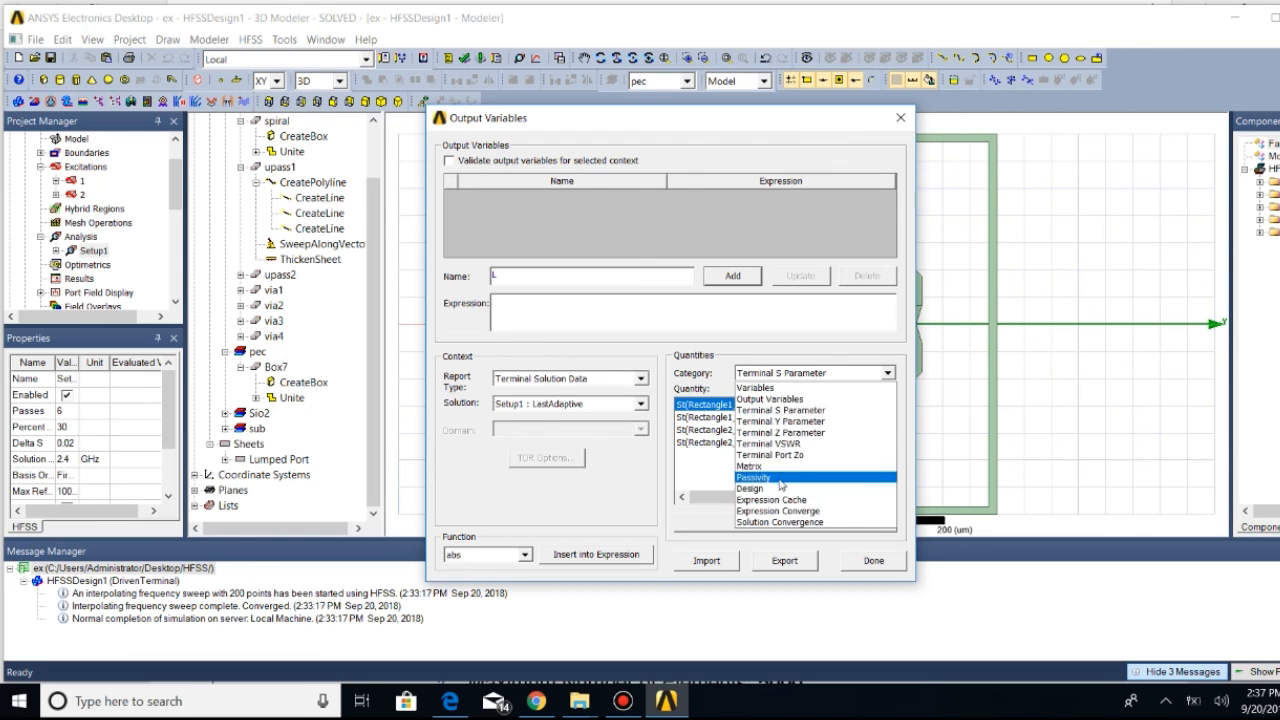
{"action": "left_click", "coordinate": [794, 432]}
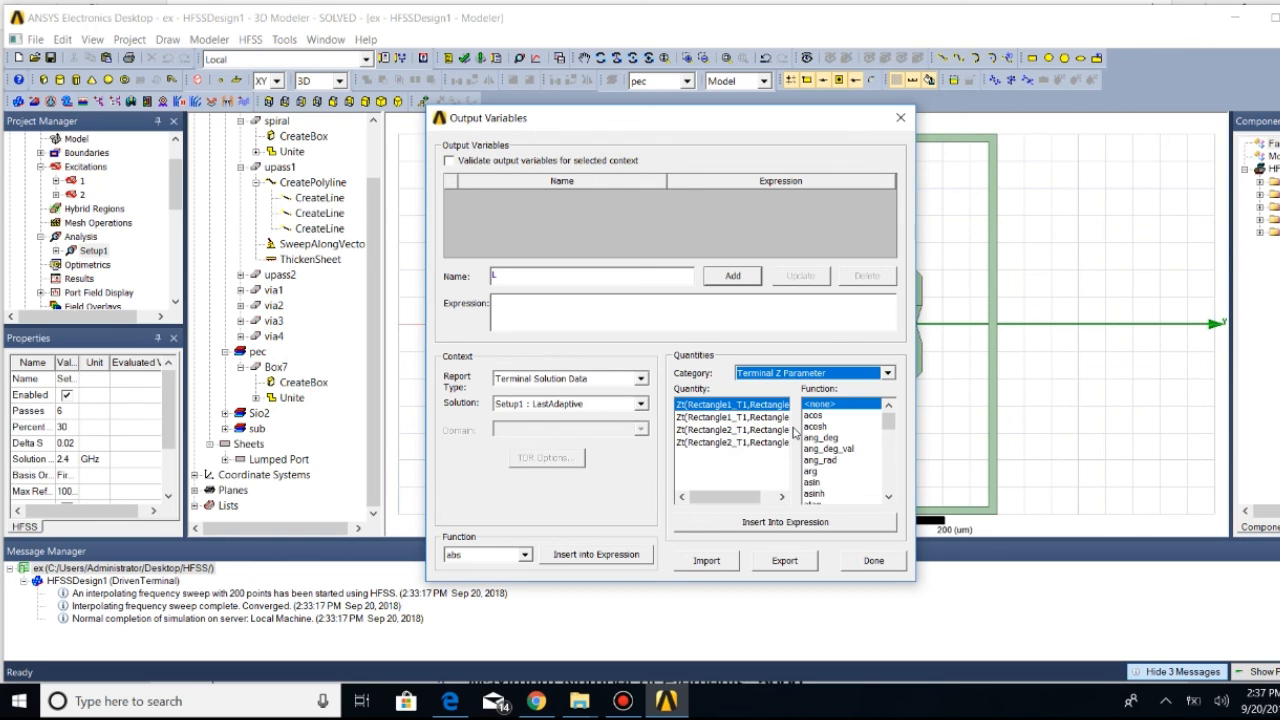
{"action": "left_click", "coordinate": [887, 373]}
{"action": "left_click", "coordinate": [789, 426]}
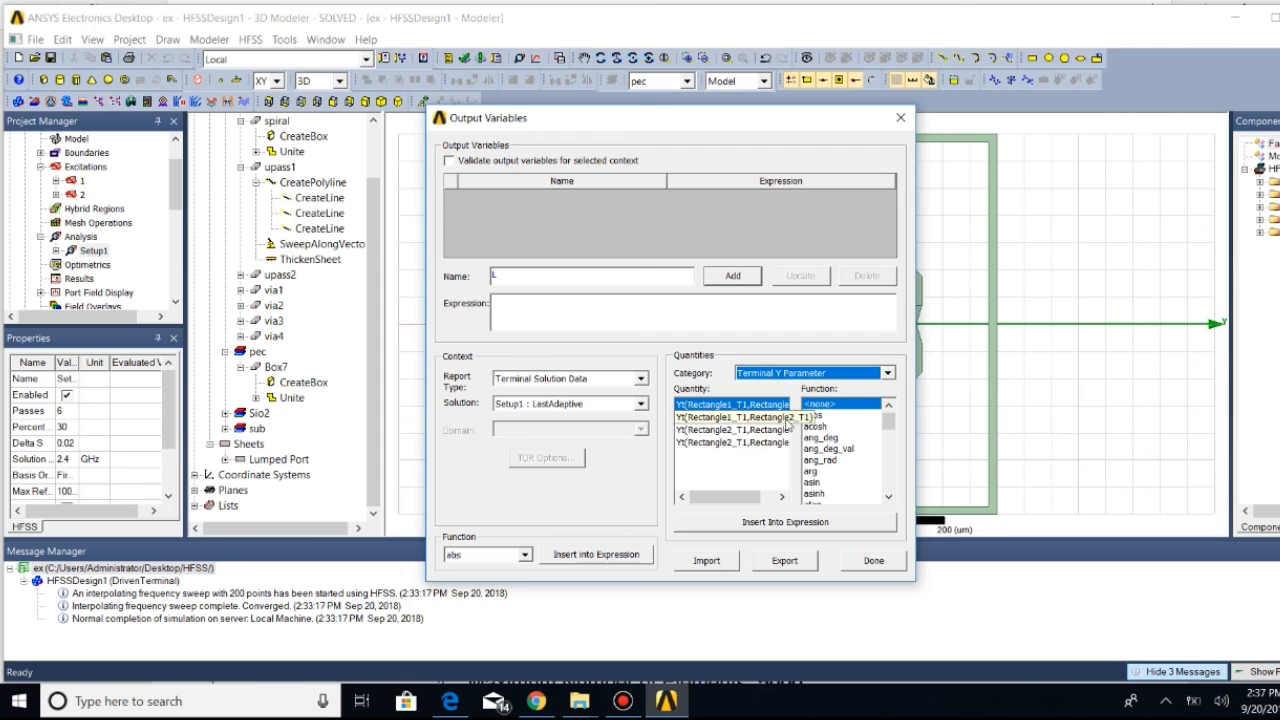
{"action": "scroll", "coordinate": [845, 465], "scroll_direction": "down", "scroll_amount": 3}
{"action": "scroll", "coordinate": [845, 465], "scroll_direction": "down", "scroll_amount": 6}
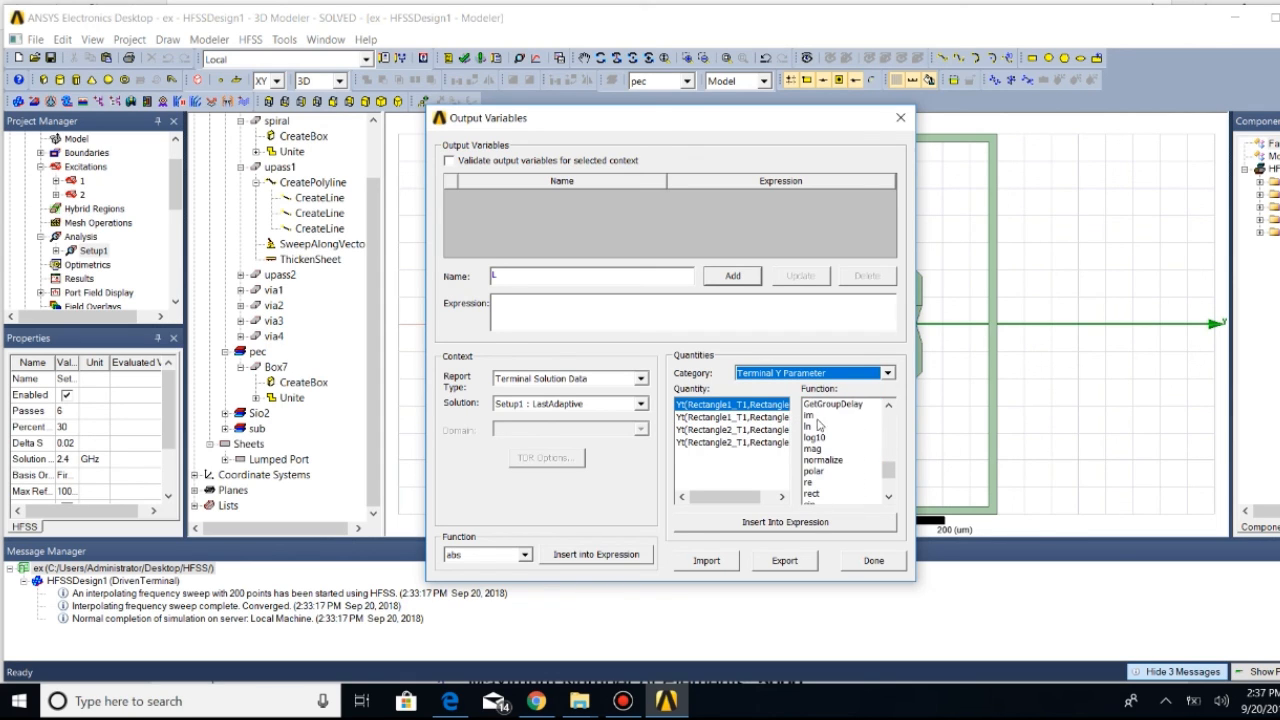
{"action": "left_click", "coordinate": [817, 418]}
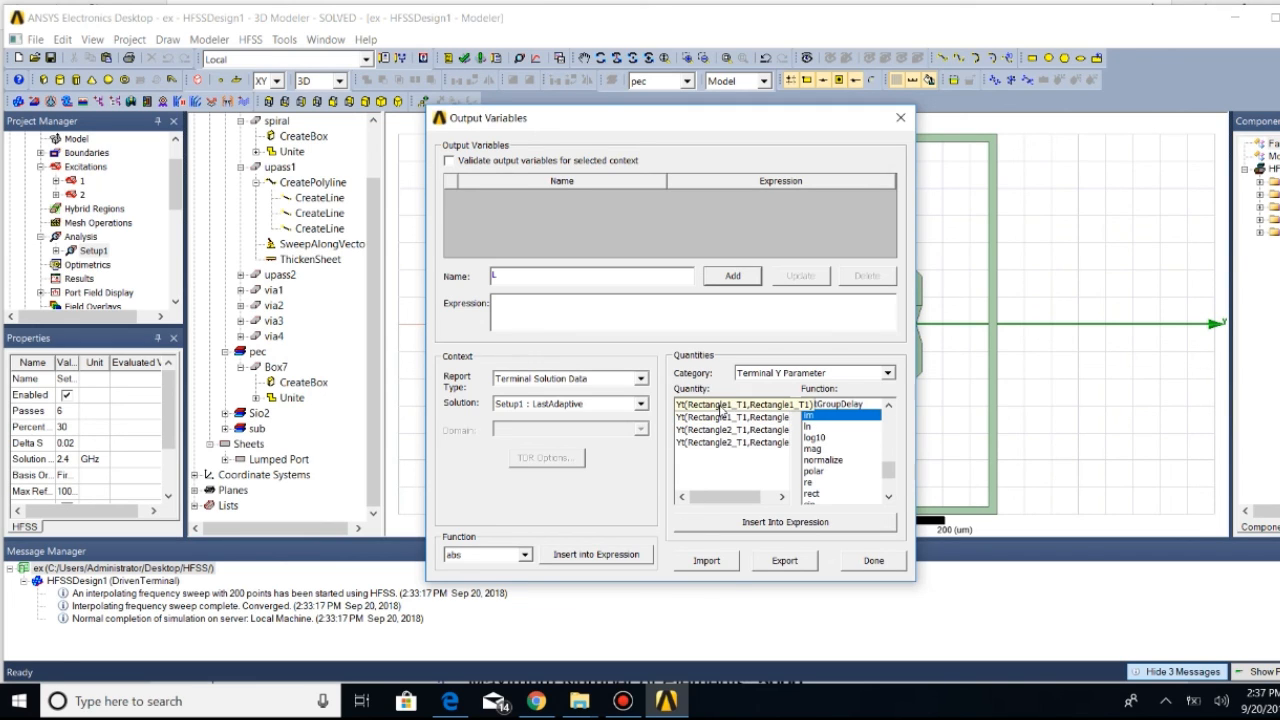
{"action": "left_click", "coordinate": [718, 411]}
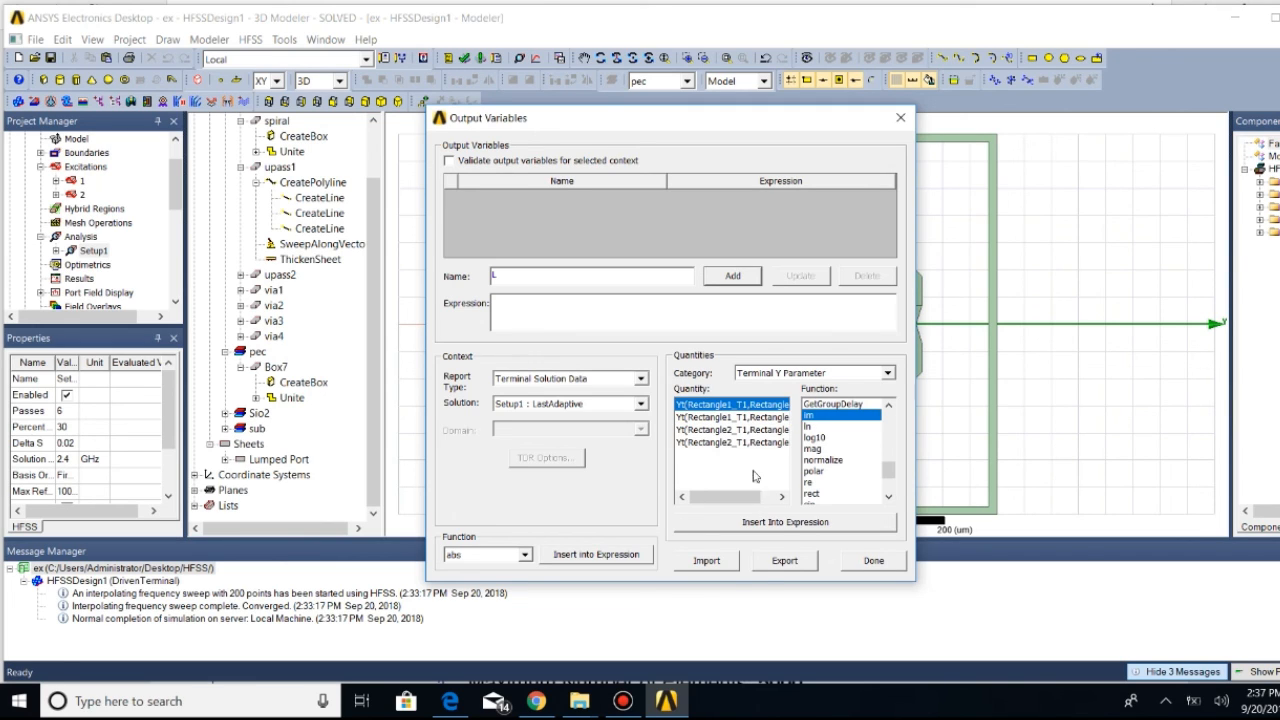
{"action": "left_click_drag", "start_coordinate": [745, 500], "coordinate": [762, 498]}
{"action": "left_click", "coordinate": [773, 525]}
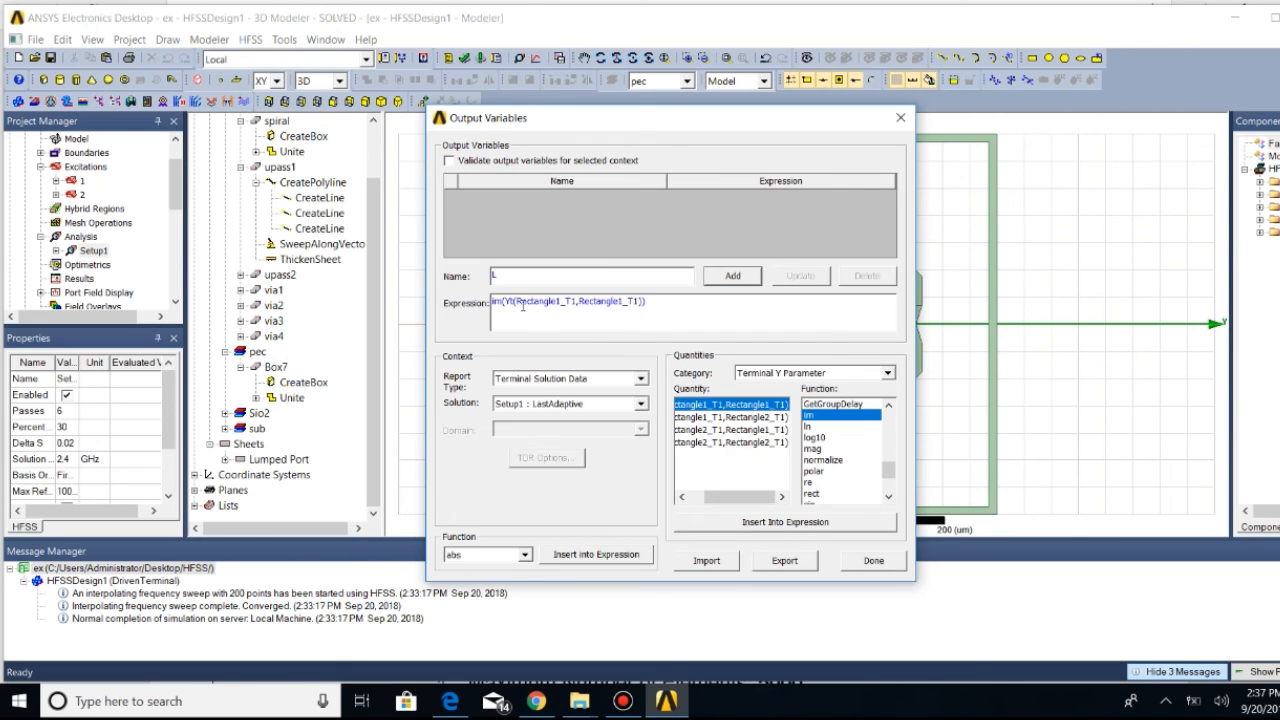
Multiply the im(Yt) term in the expression of L by 2*3.14*f, placing the factors in front of it
{"action": "type", "text": "*"}
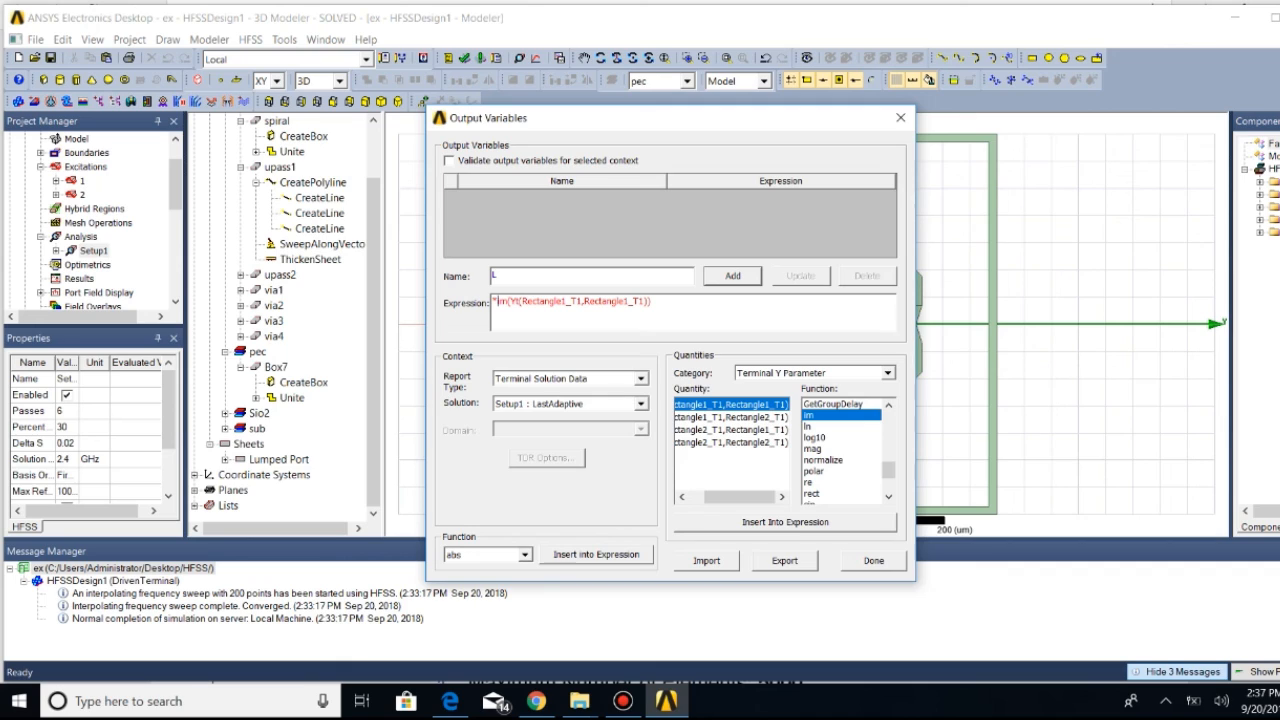
{"action": "type", "text": "3.14*"}
{"action": "key", "text": "BackSpace"}
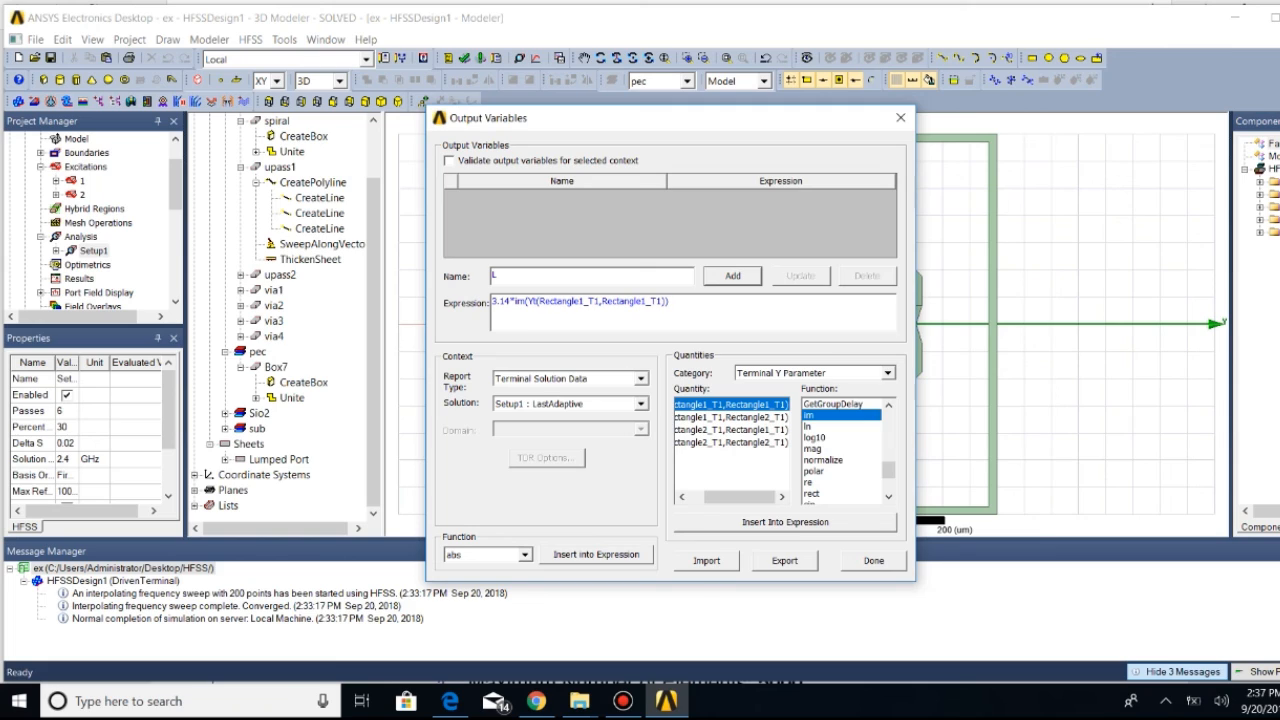
{"action": "type", "text": "*2"}
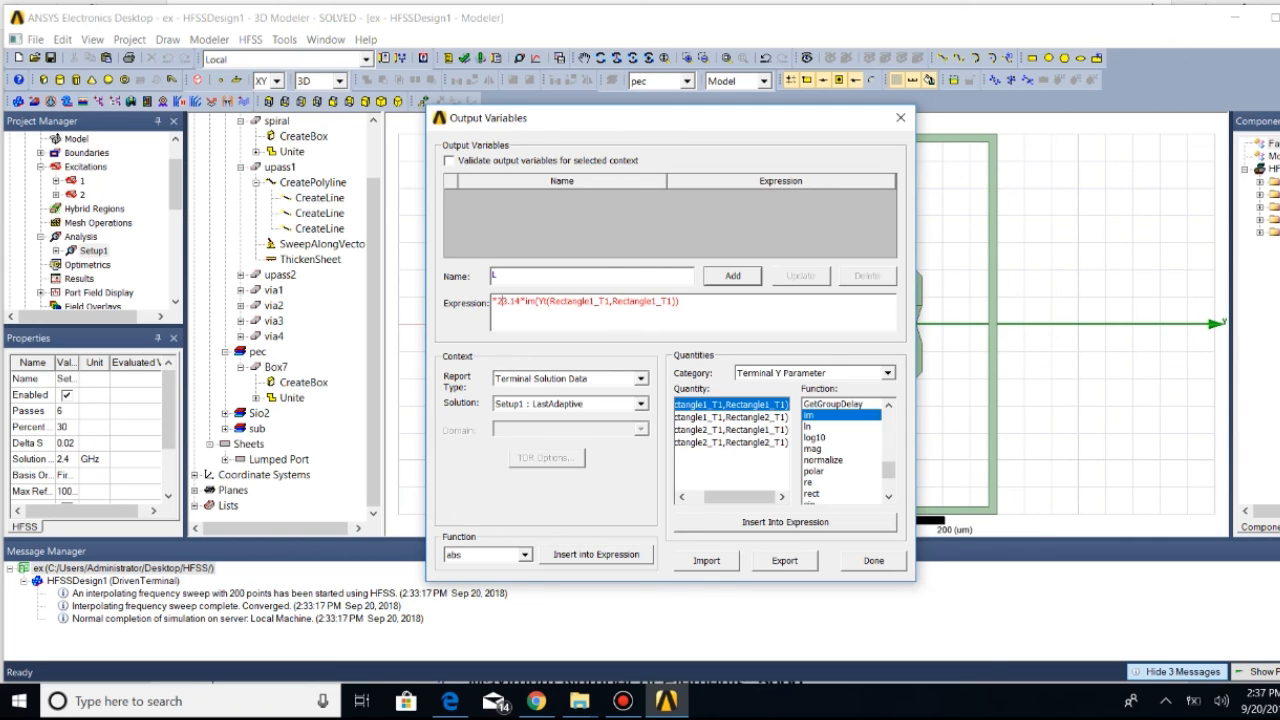
{"action": "key", "text": "BackSpace"}
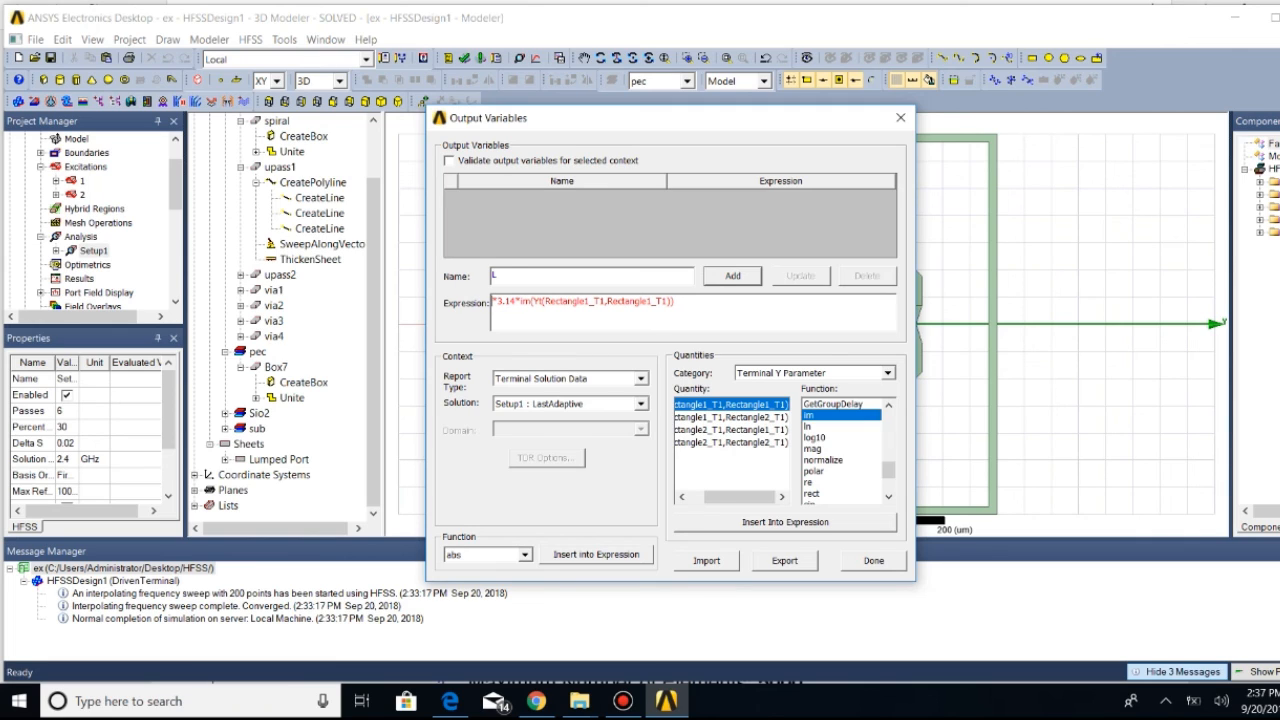
{"action": "type", "text": "2"}
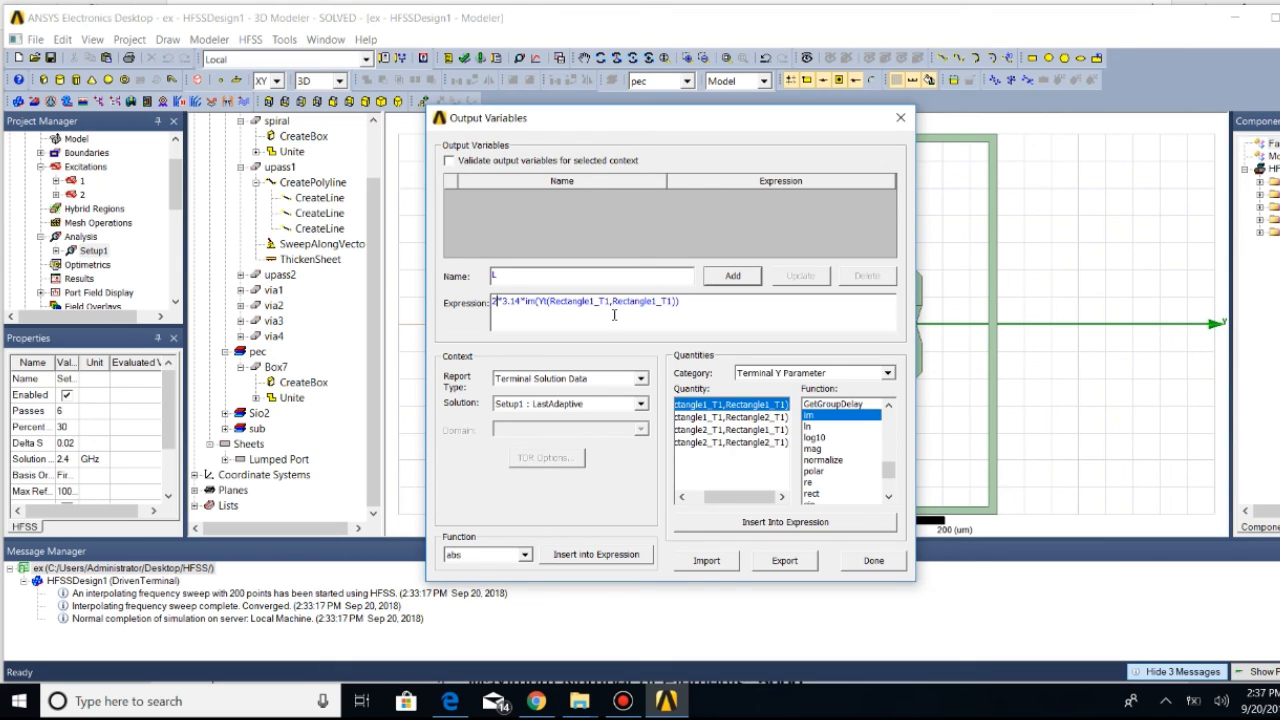
{"action": "key", "text": "Right"}
{"action": "key", "text": "Right"}
{"action": "key", "text": "Right"}
{"action": "key", "text": "Right"}
{"action": "key", "text": "Right"}
{"action": "key", "text": "Right"}
{"action": "type", "text": "f*"}
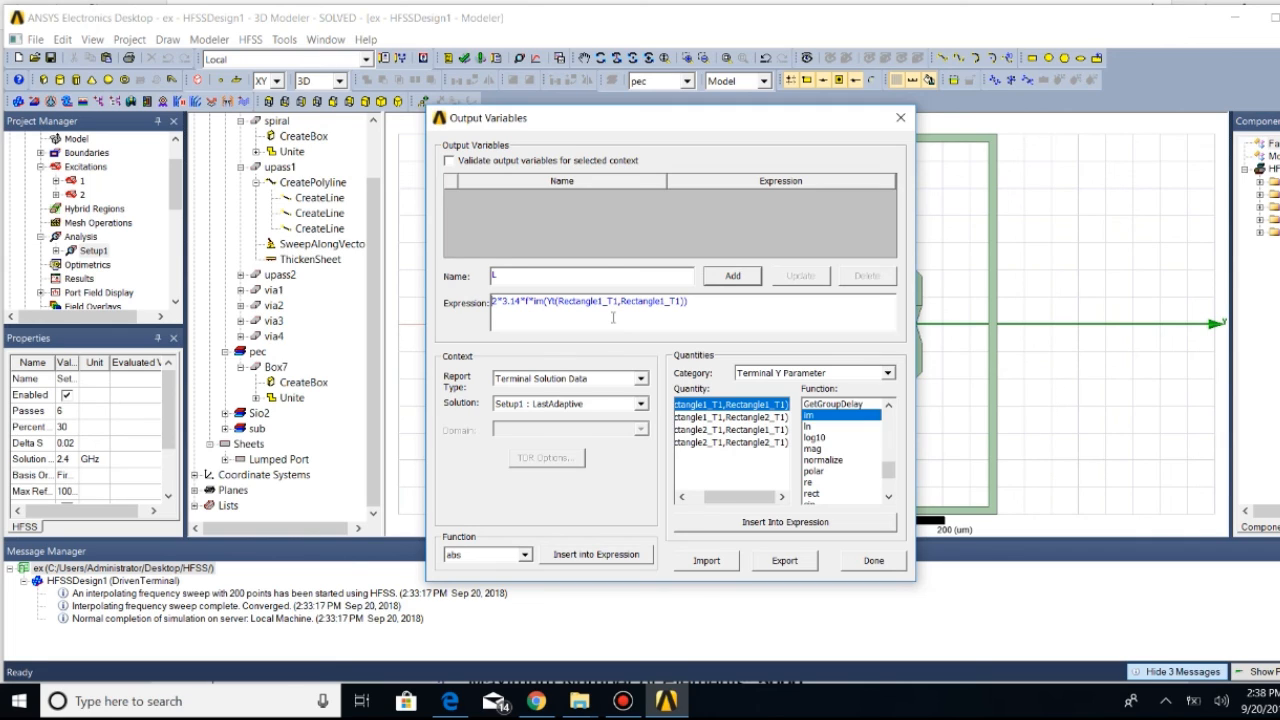
Enclose the whole product in parentheses and put -1/ in front of it to form the negative reciprocal
{"action": "key", "text": "Home"}
{"action": "type", "text": "("}
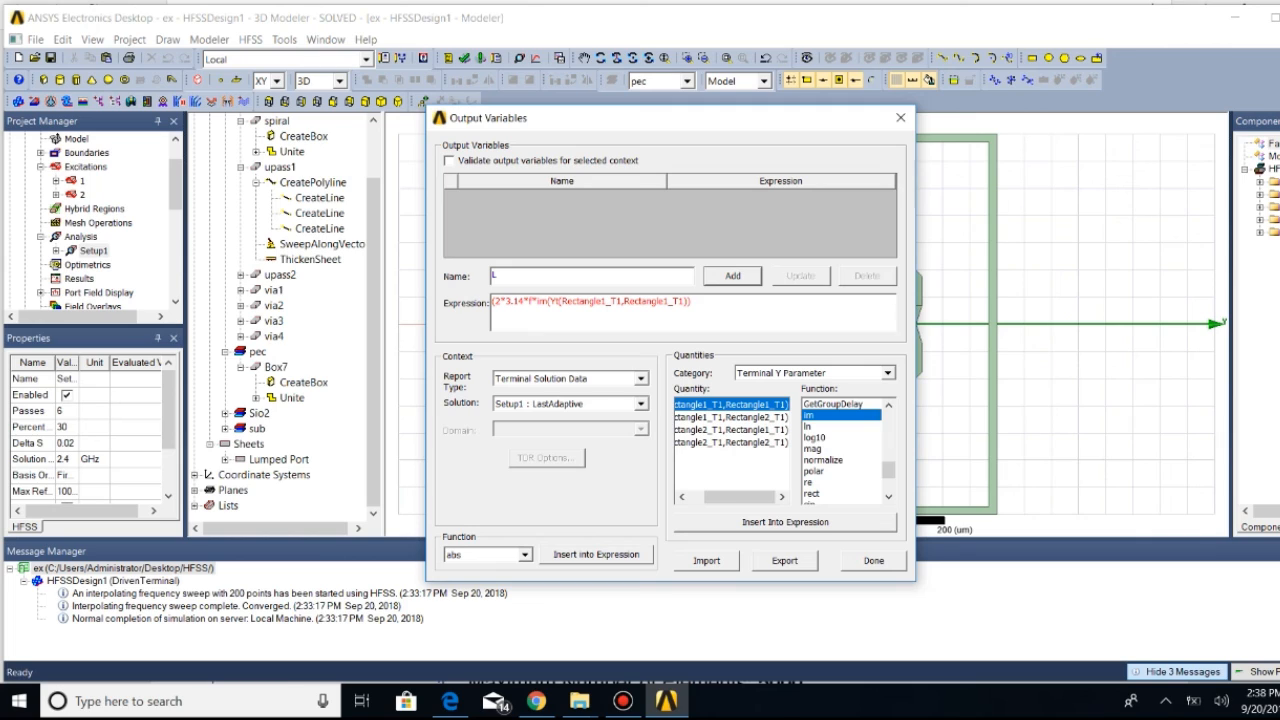
{"action": "key", "text": "End"}
{"action": "type", "text": ")"}
{"action": "key", "text": "Left"}
{"action": "key", "text": "Left"}
{"action": "key", "text": "Left"}
{"action": "key", "text": "Left"}
{"action": "key", "text": "Left"}
{"action": "key", "text": "Left"}
{"action": "key", "text": "Left"}
{"action": "key", "text": "Left"}
{"action": "key", "text": "Left"}
{"action": "key", "text": "Left"}
{"action": "key", "text": "Left"}
{"action": "key", "text": "Left"}
{"action": "key", "text": "Left"}
{"action": "key", "text": "Left"}
{"action": "key", "text": "Left"}
{"action": "key", "text": "Left"}
{"action": "key", "text": "Left"}
{"action": "key", "text": "Left"}
{"action": "key", "text": "Left"}
{"action": "key", "text": "Left"}
{"action": "key", "text": "Left"}
{"action": "key", "text": "Left"}
{"action": "key", "text": "Left"}
{"action": "key", "text": "Left"}
{"action": "key", "text": "Left"}
{"action": "type", "text": "-1/"}
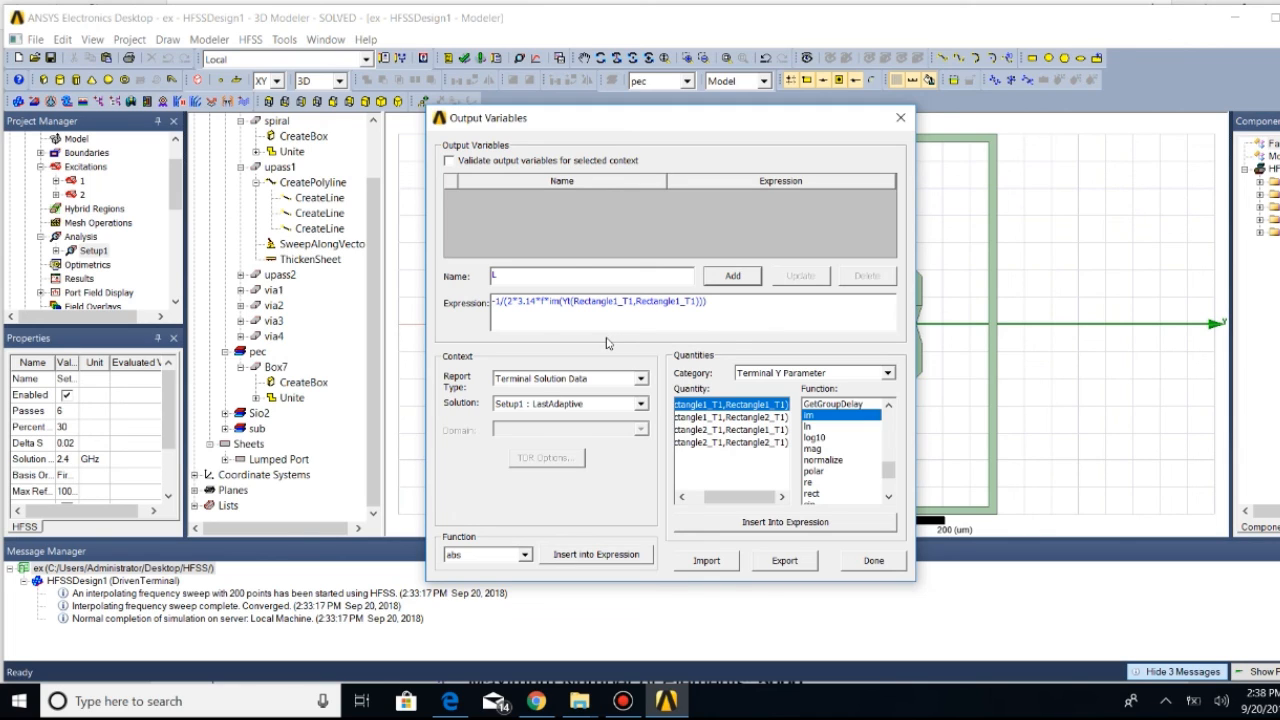
Scale the numerator of the expression by 10^9, add L to the output variables and finish the dialog
{"action": "type", "text": "*10"}
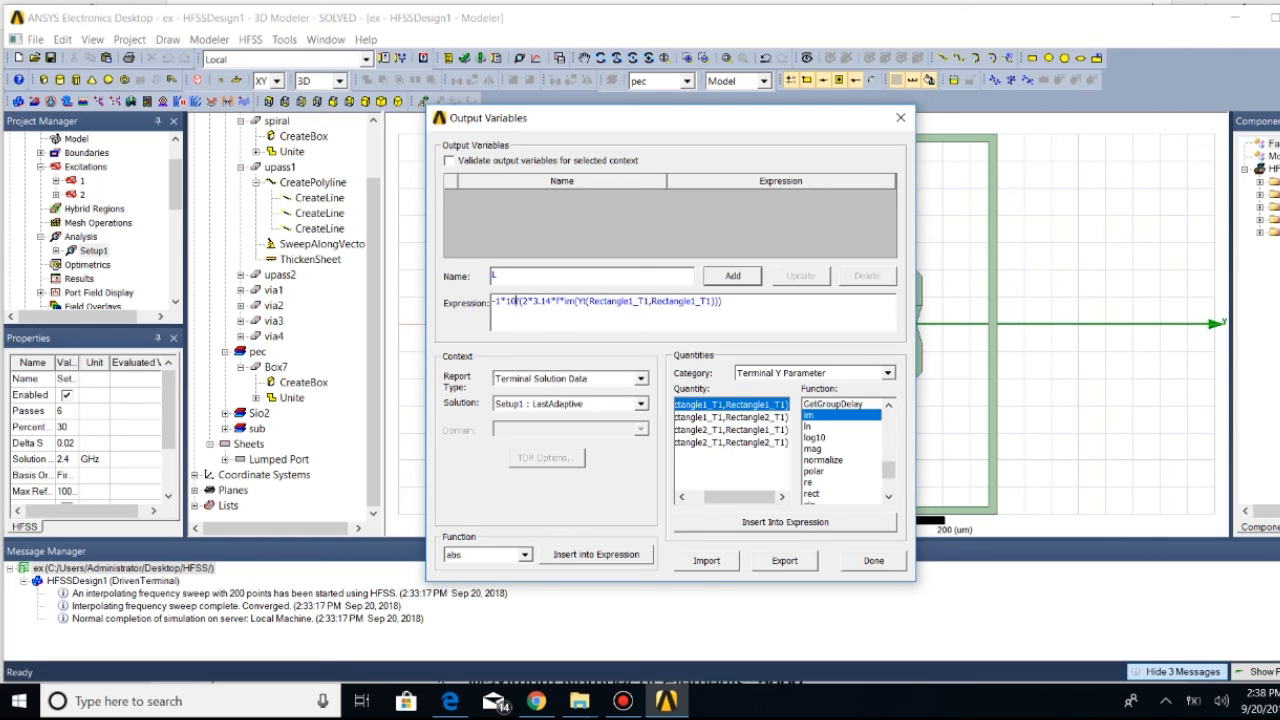
{"action": "type", "text": "^9"}
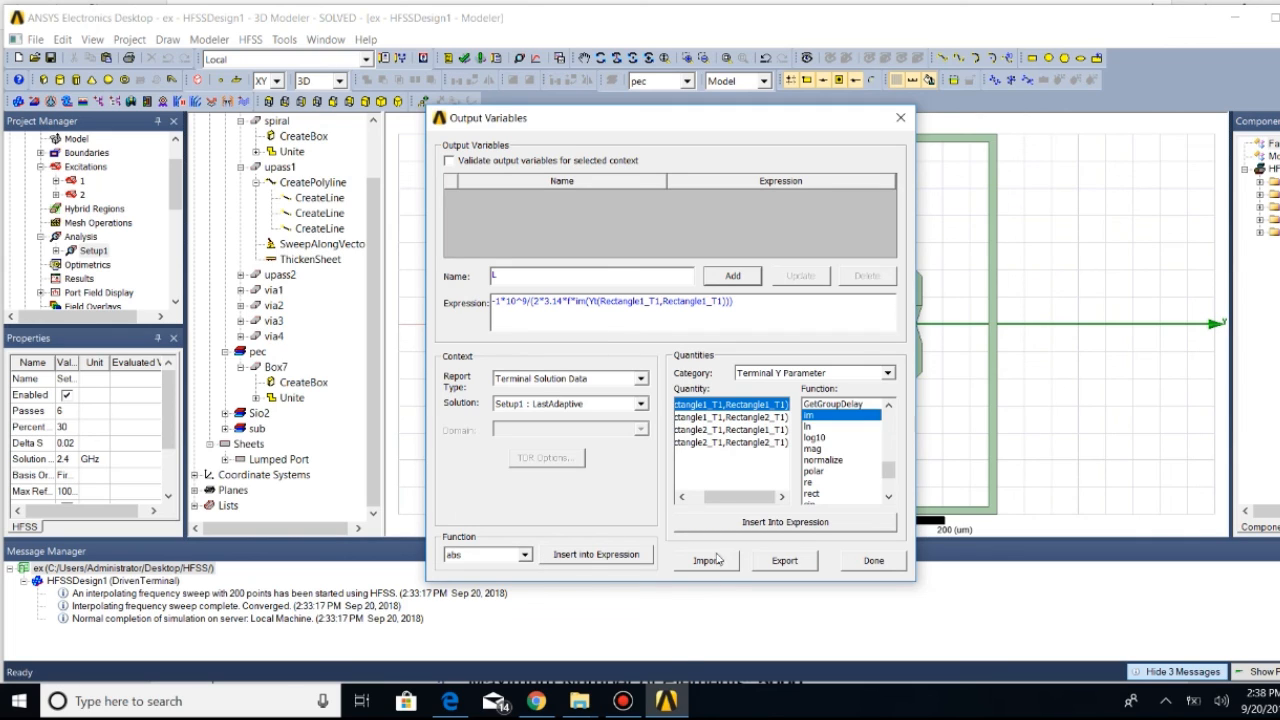
{"action": "left_click", "coordinate": [745, 280]}
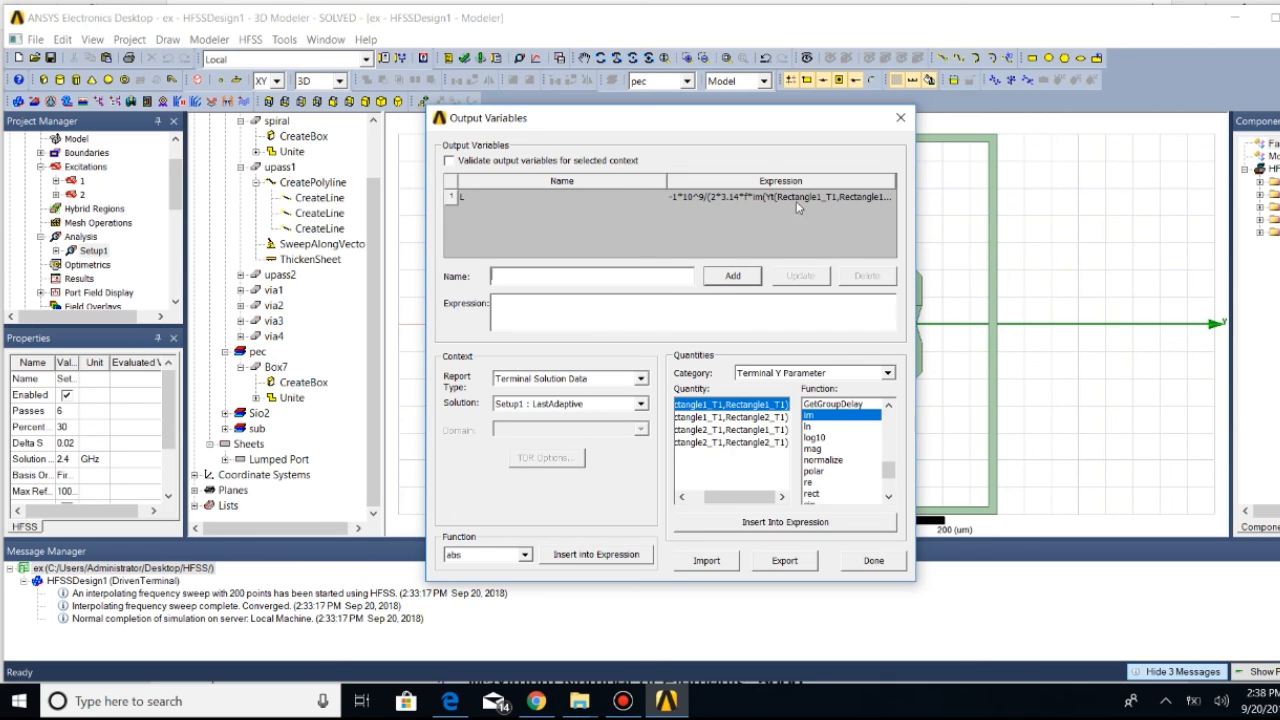
{"action": "left_click", "coordinate": [874, 561]}
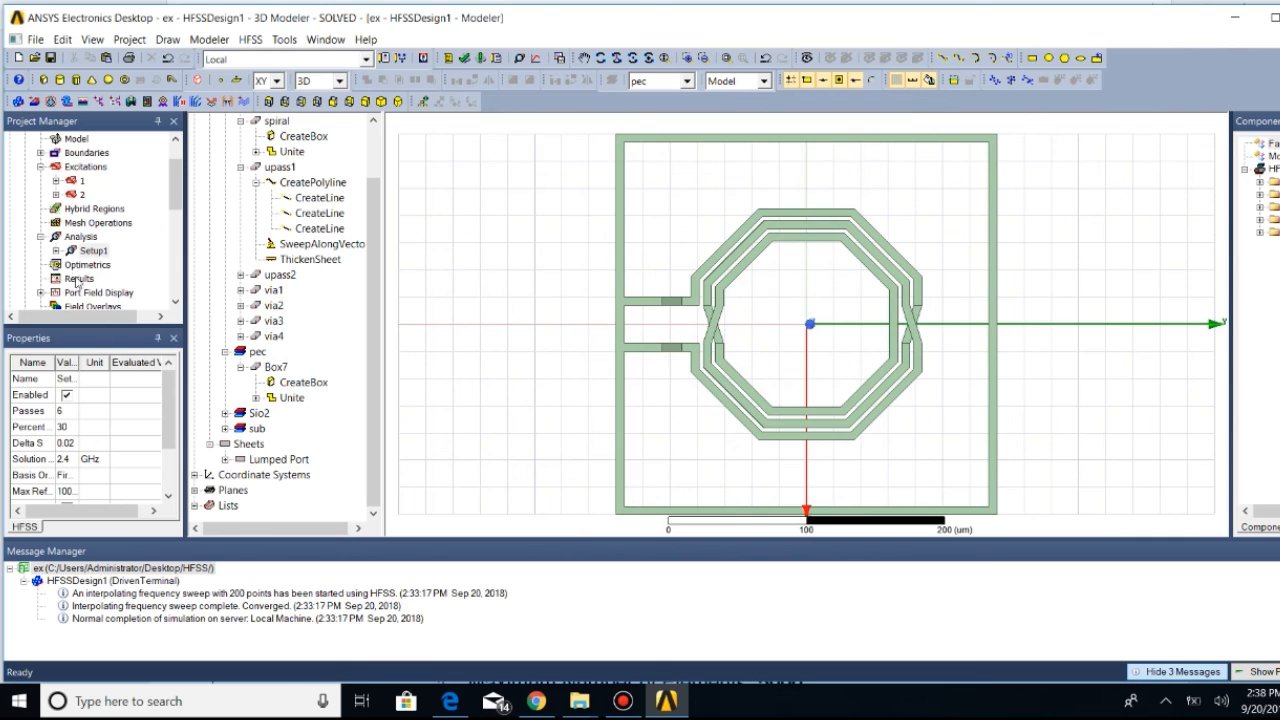
Review the settings of the frequency sweep under Setup1 and close them without changes
{"action": "left_click", "coordinate": [56, 253]}
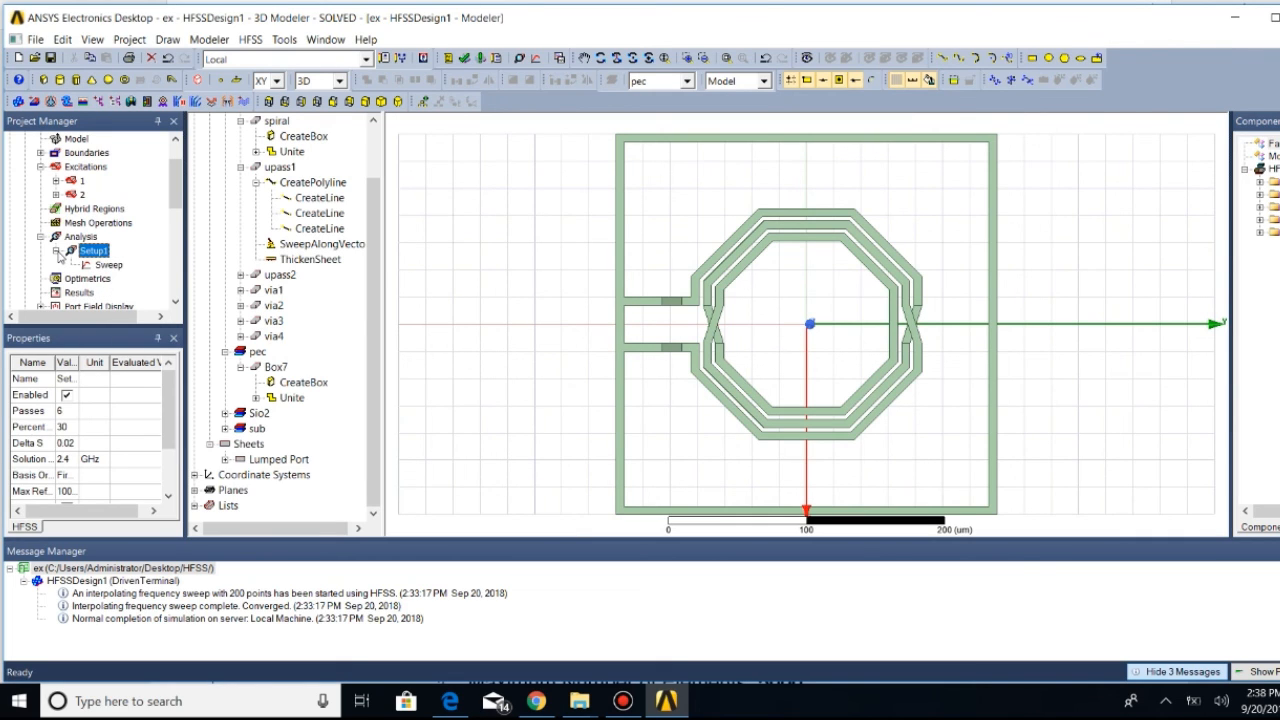
{"action": "left_click", "coordinate": [56, 251]}
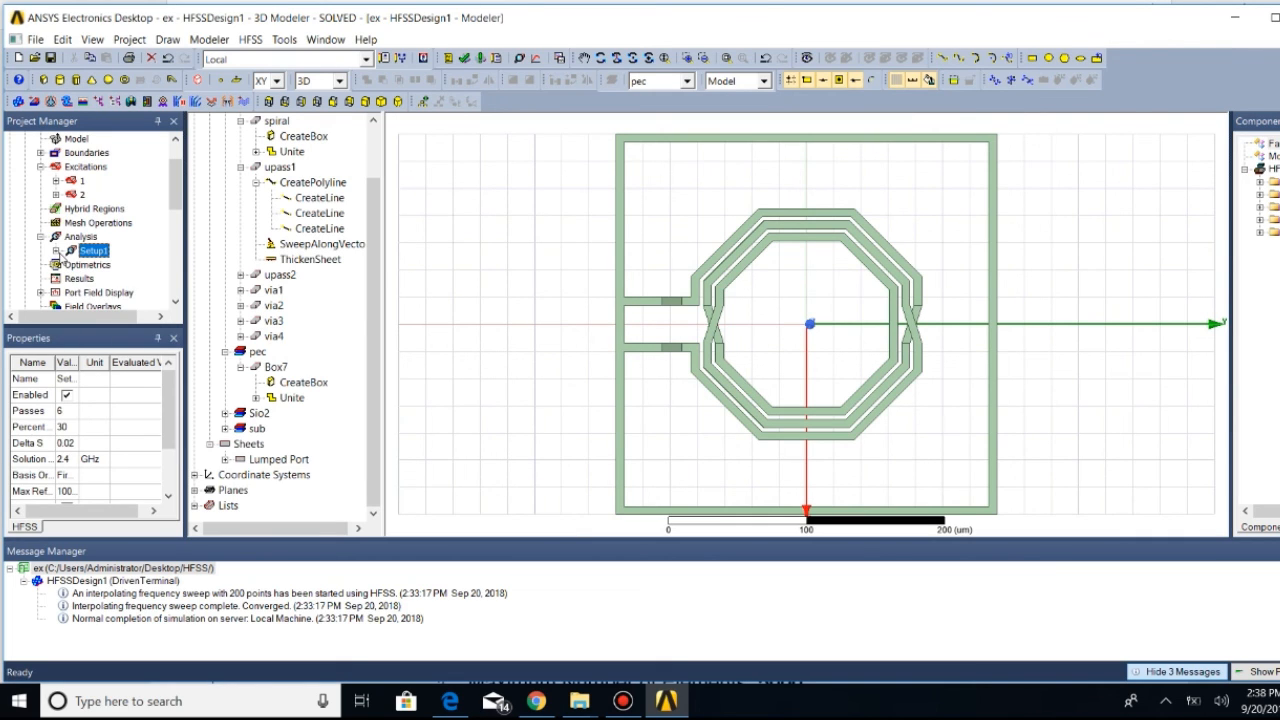
{"action": "left_click", "coordinate": [56, 251]}
{"action": "left_click", "coordinate": [79, 292]}
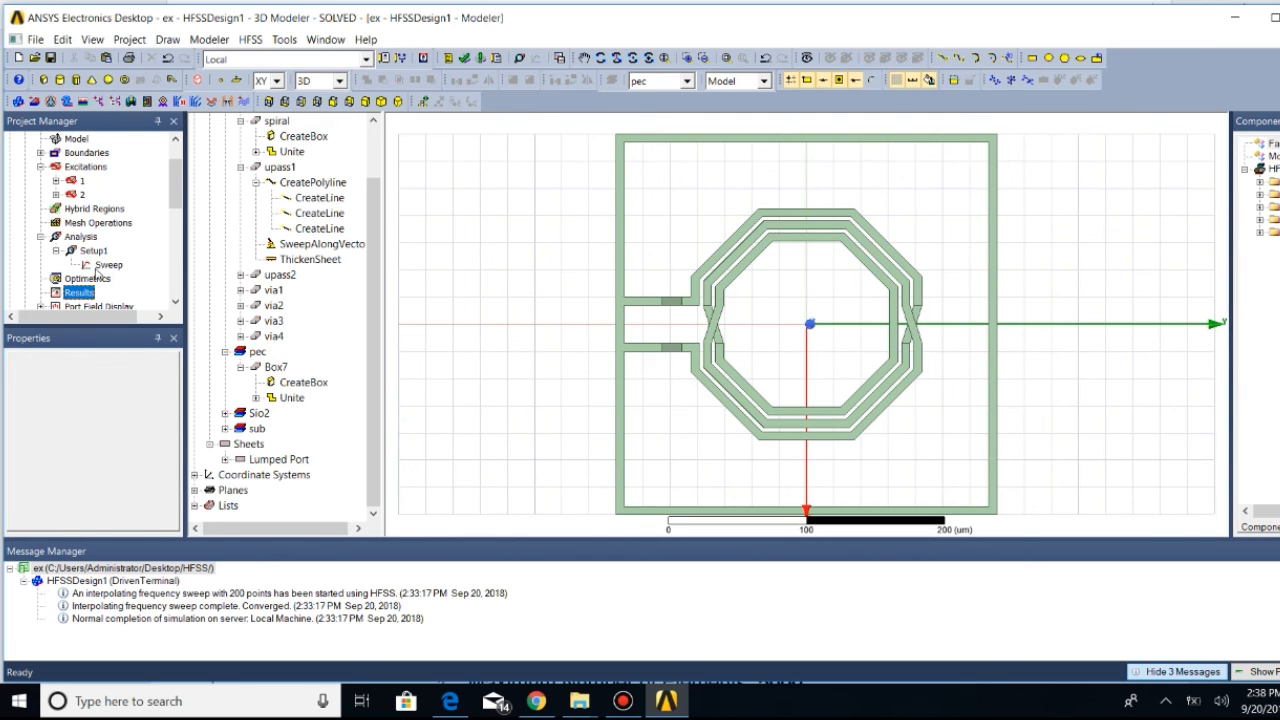
{"action": "double_click", "coordinate": [101, 266]}
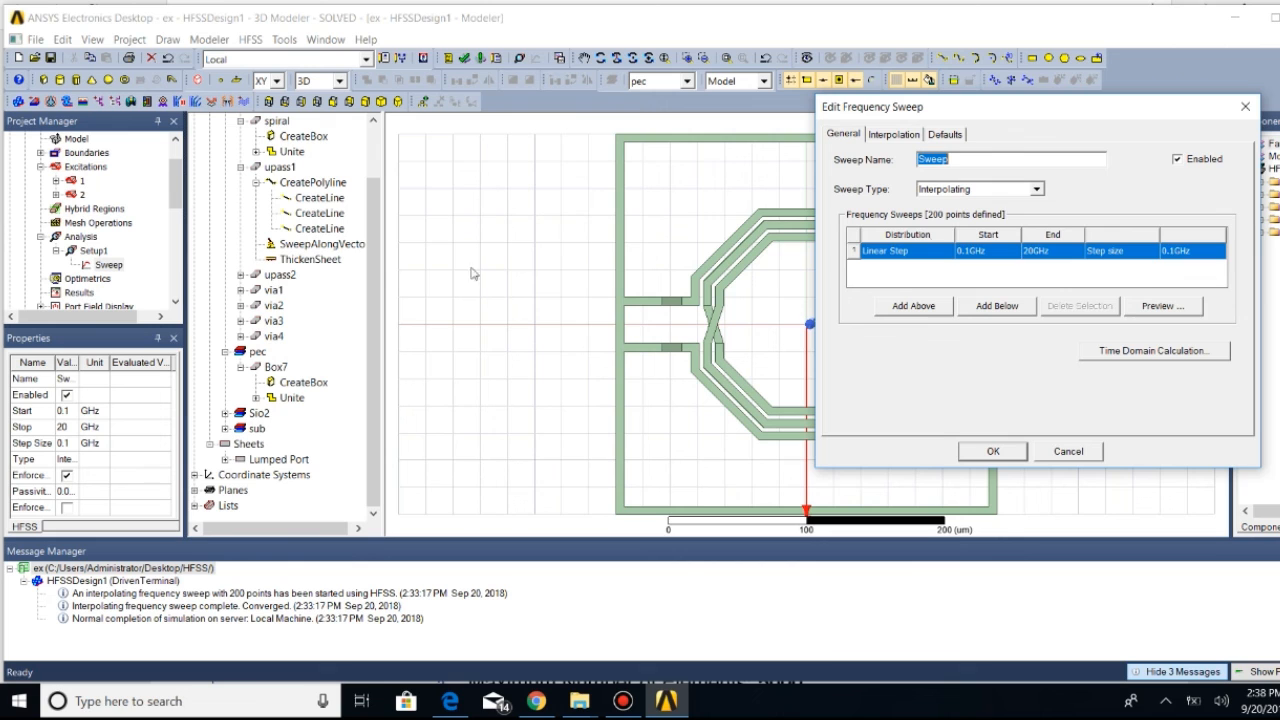
{"action": "left_click", "coordinate": [1245, 106]}
Create a quick report of the Terminal Y Parameter from the design's results
{"action": "mouse_move", "coordinate": [180, 177]}
{"action": "left_mouse_down"}
{"action": "mouse_move", "coordinate": [182, 279]}
{"action": "mouse_move", "coordinate": [182, 199]}
{"action": "left_mouse_up"}
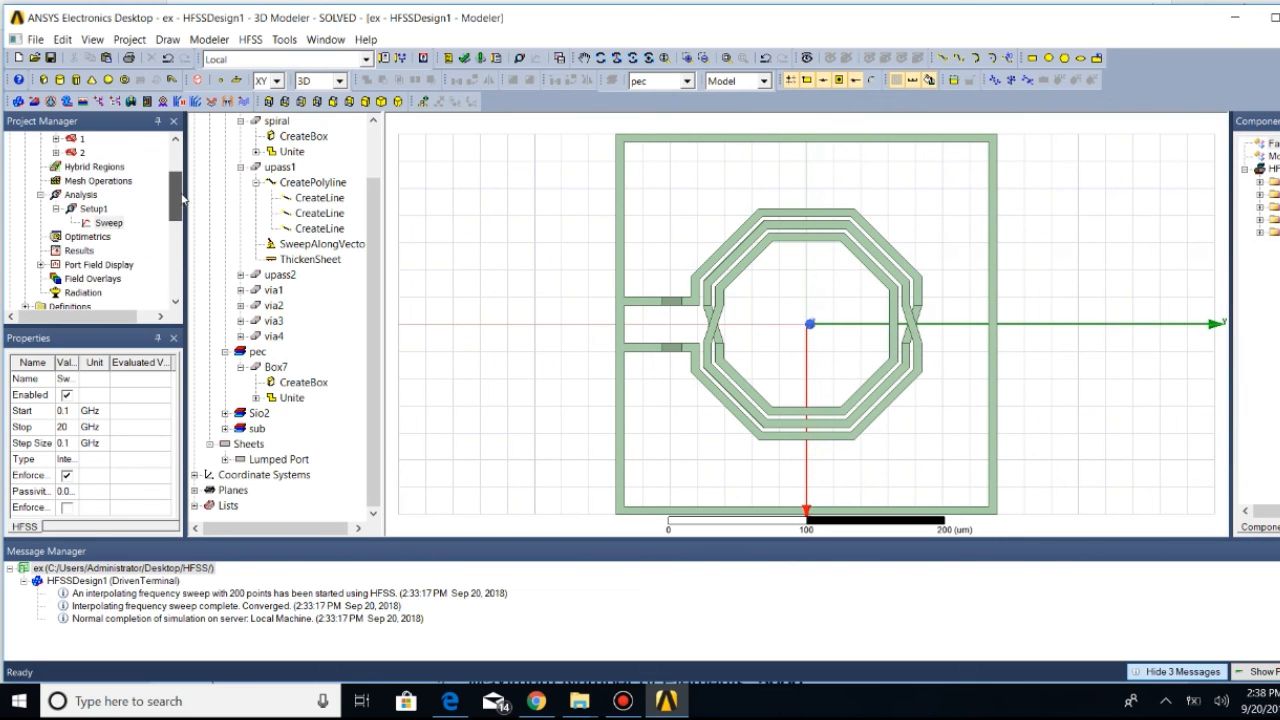
{"action": "left_click", "coordinate": [250, 40]}
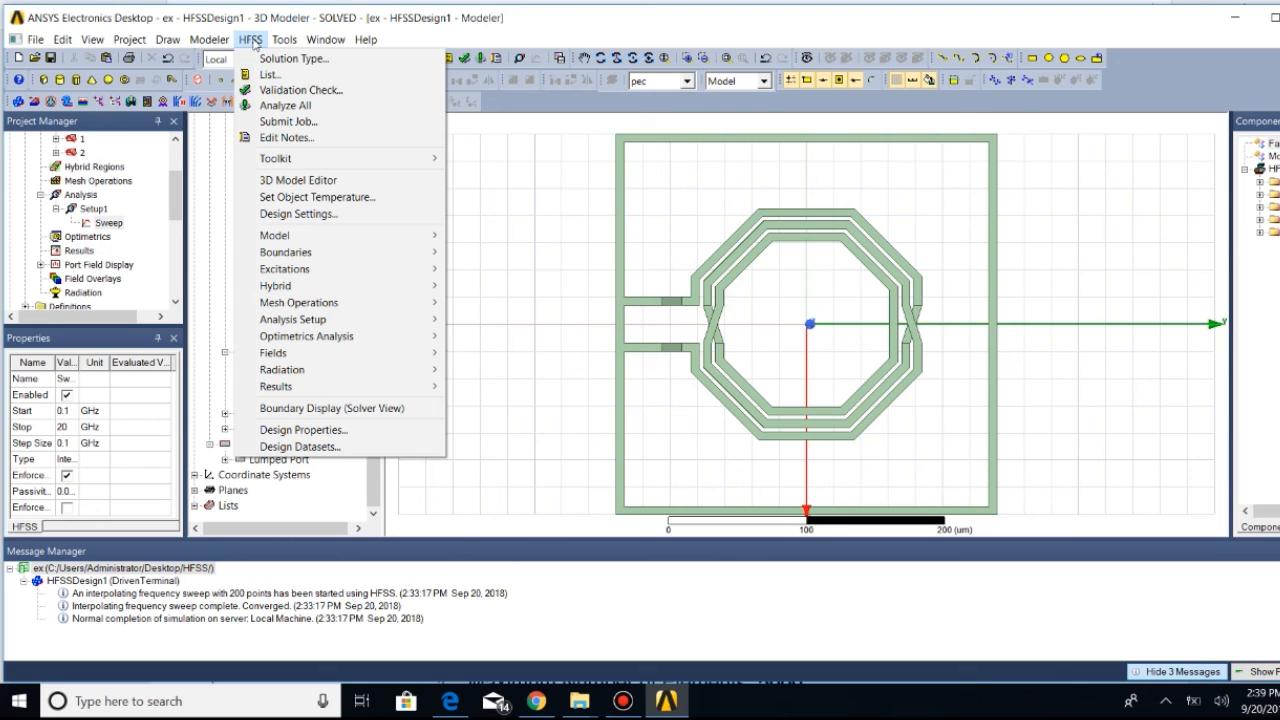
{"action": "mouse_move", "coordinate": [372, 386]}
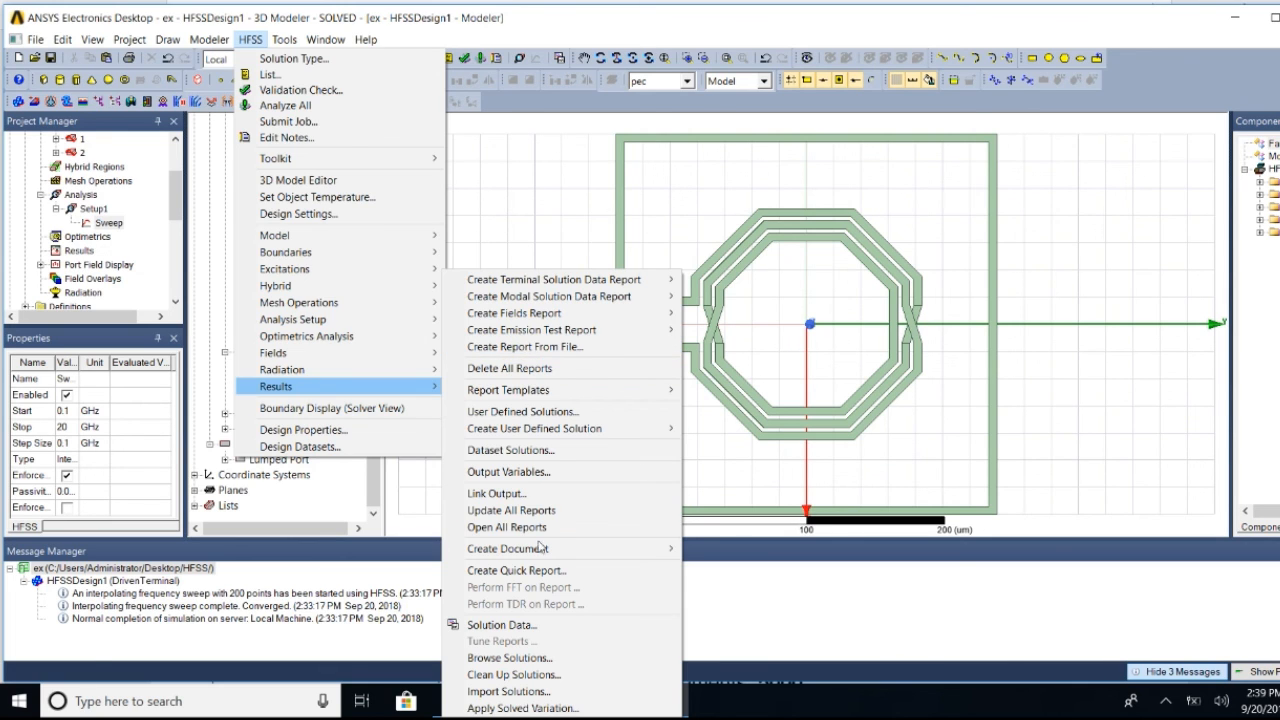
{"action": "left_click", "coordinate": [516, 570]}
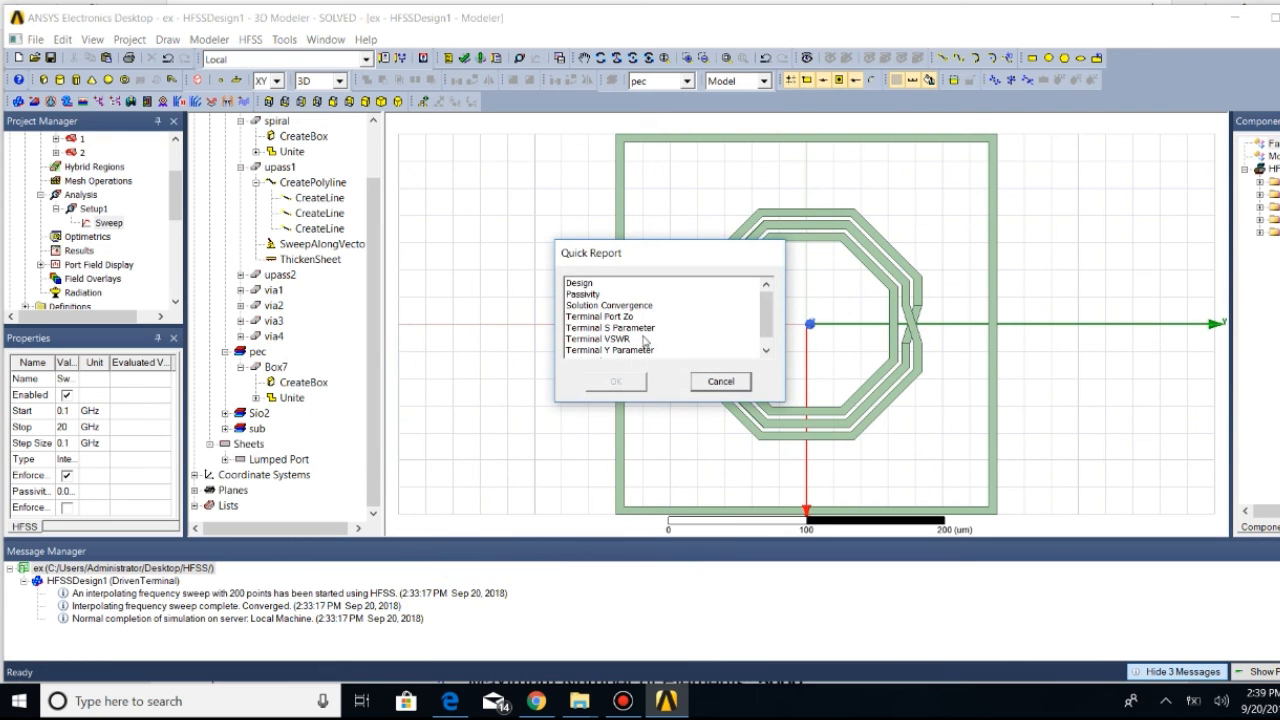
{"action": "scroll", "coordinate": [643, 335], "scroll_direction": "down", "scroll_amount": 1}
{"action": "scroll", "coordinate": [643, 335], "scroll_direction": "up", "scroll_amount": 1}
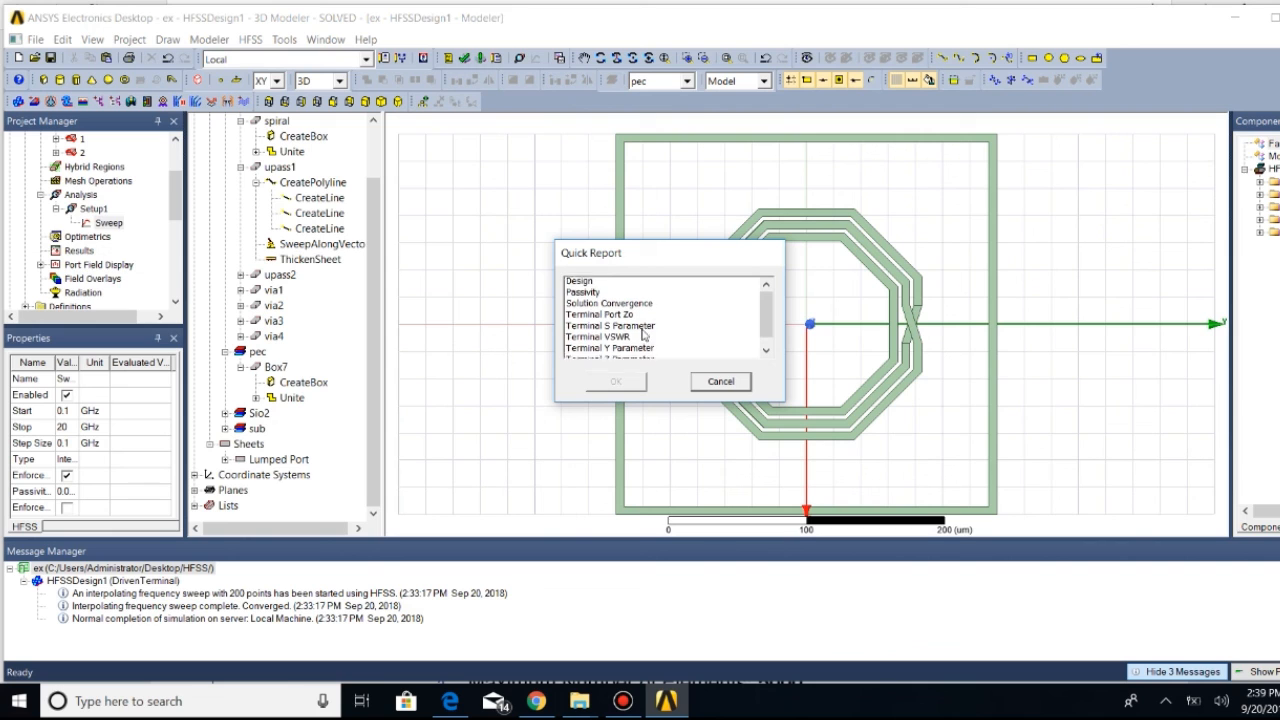
{"action": "left_click", "coordinate": [620, 350]}
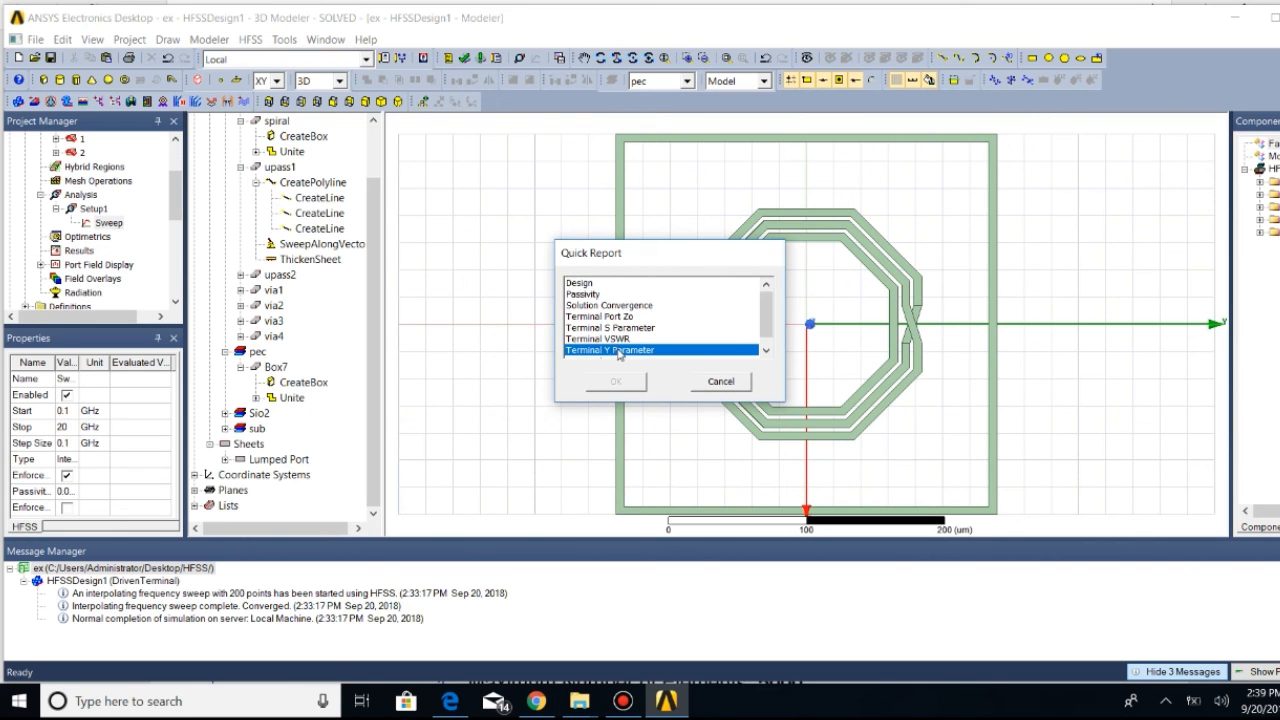
{"action": "left_click", "coordinate": [617, 384]}
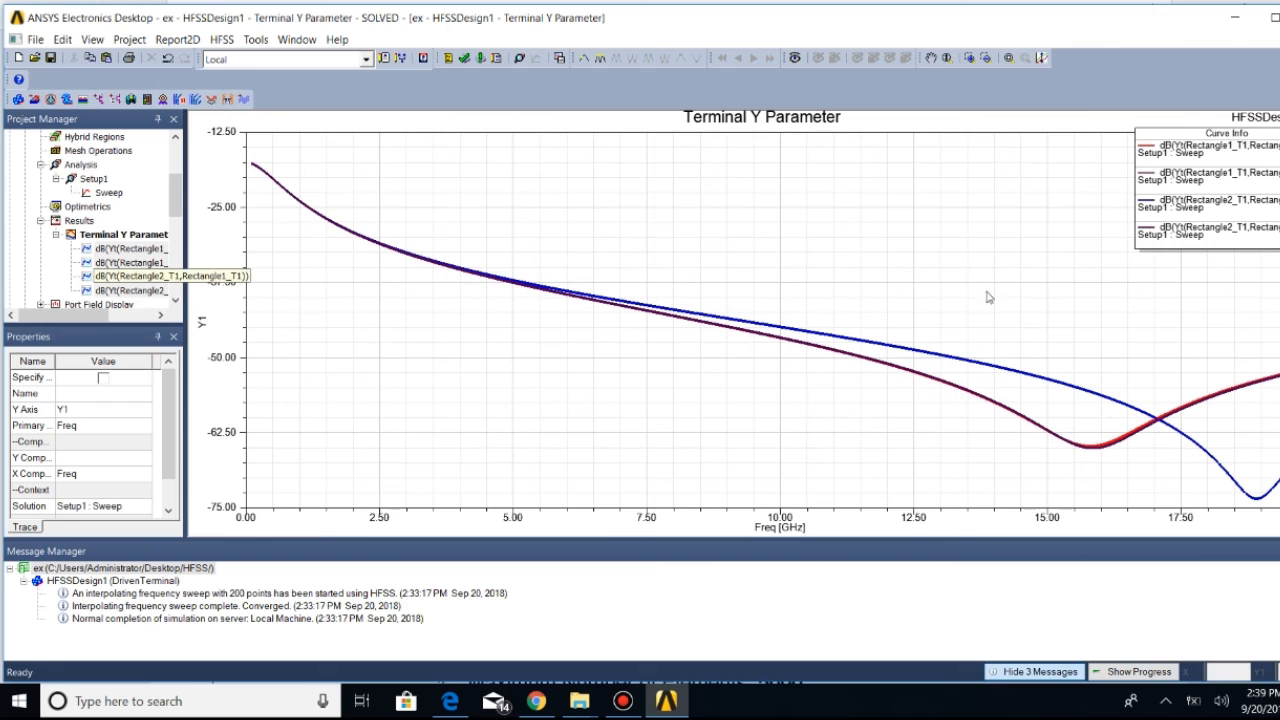
Open the report settings of the dB(Yt(Rectangle1_T1,Rectangle1_T1)) trace in the Terminal Y Parameter report
{"action": "scroll", "coordinate": [48, 247], "scroll_direction": "down", "scroll_amount": 2}
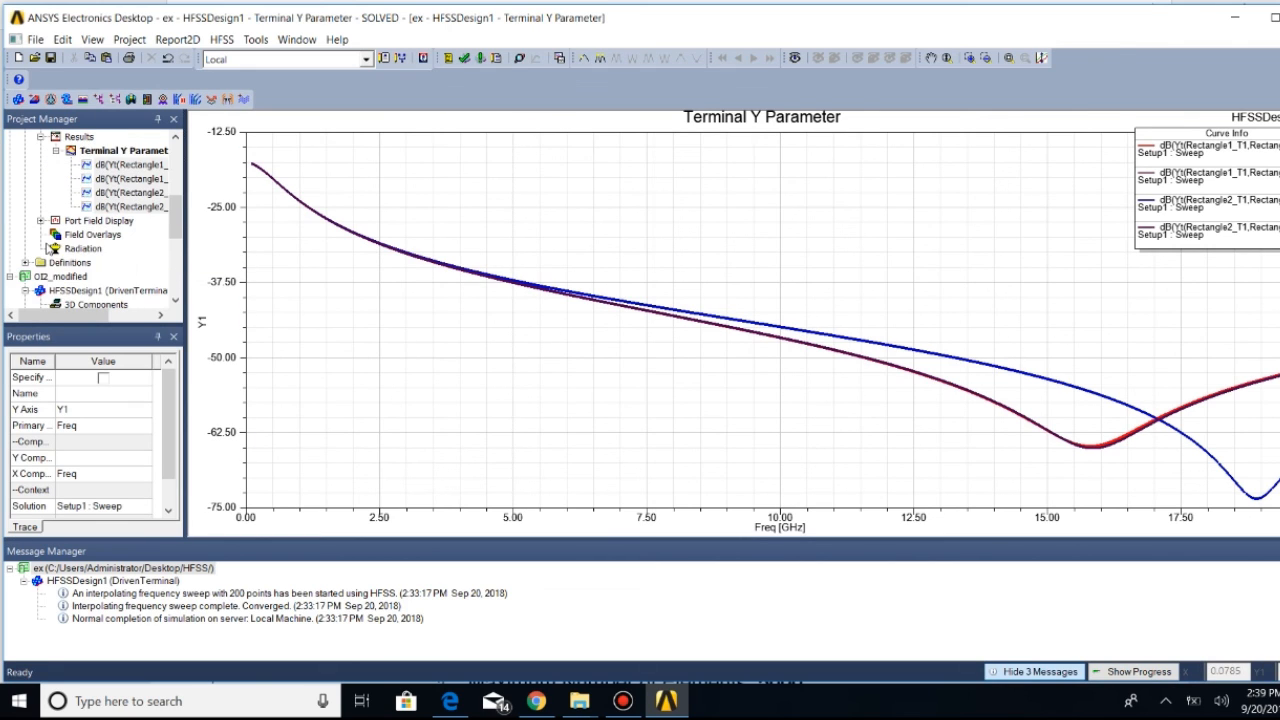
{"action": "scroll", "coordinate": [48, 247], "scroll_direction": "up", "scroll_amount": 2}
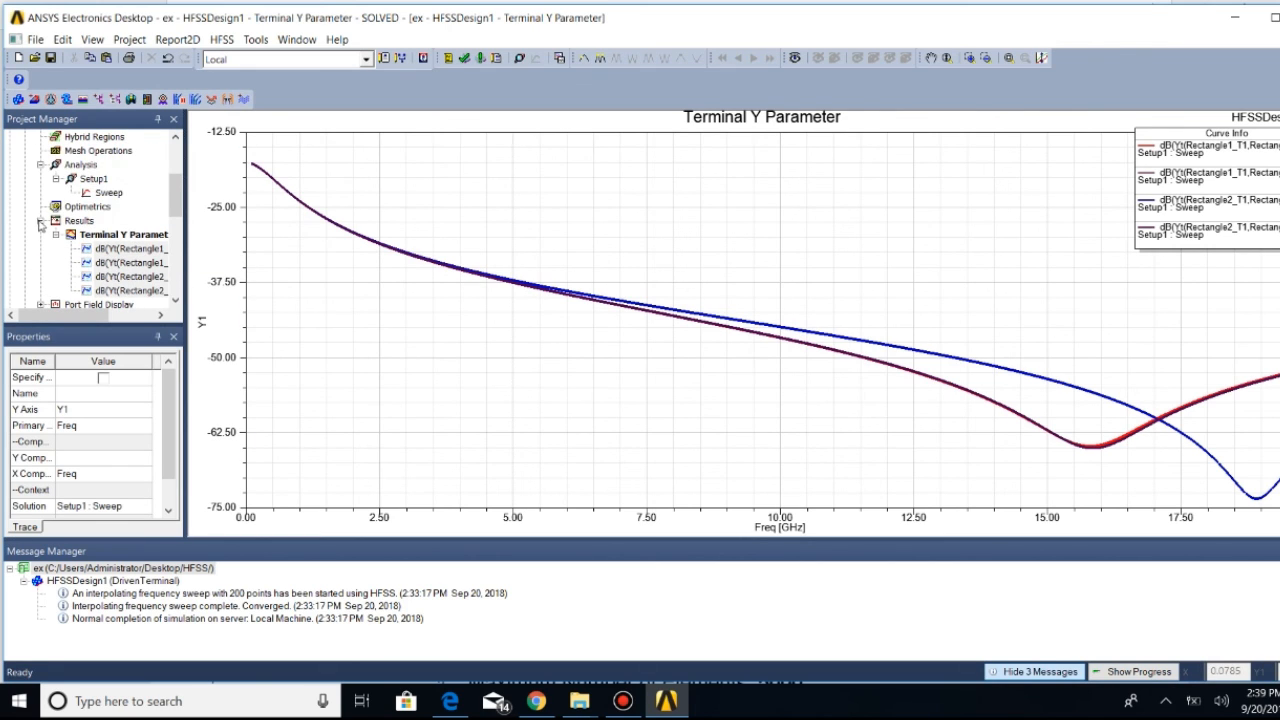
{"action": "left_click", "coordinate": [41, 221]}
{"action": "left_click", "coordinate": [41, 221]}
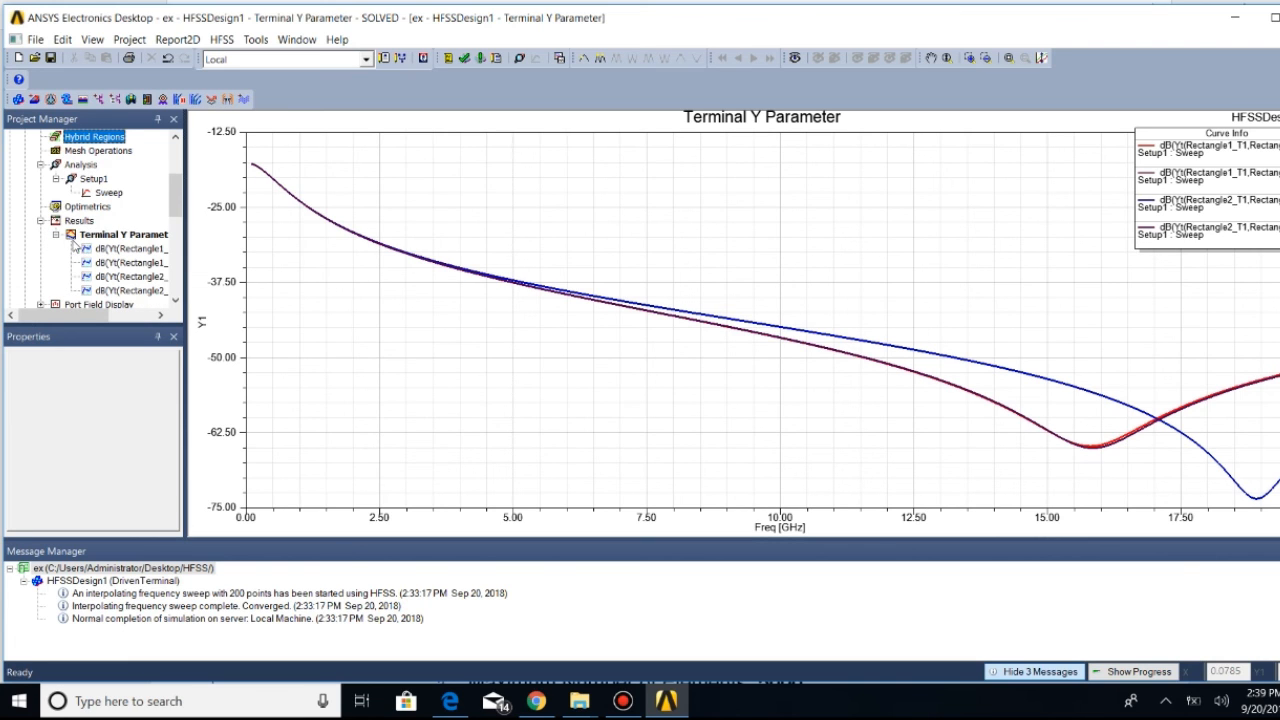
{"action": "left_click", "coordinate": [104, 238]}
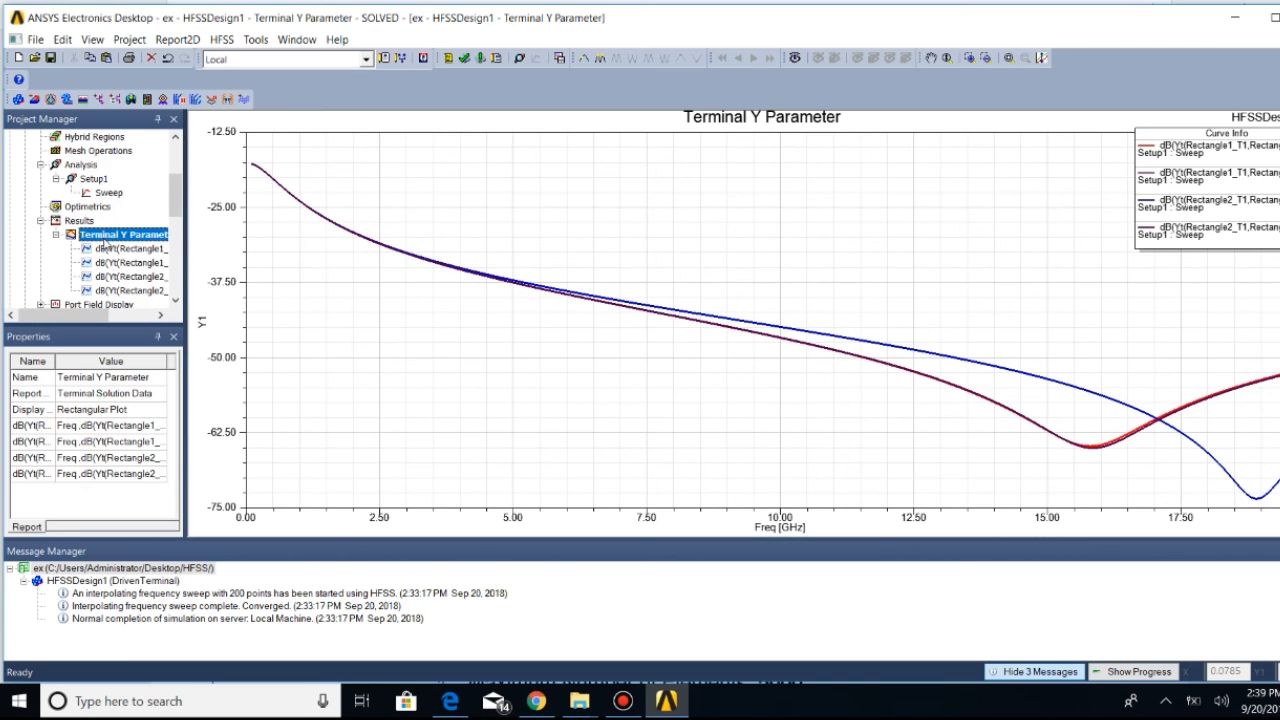
{"action": "double_click", "coordinate": [125, 248]}
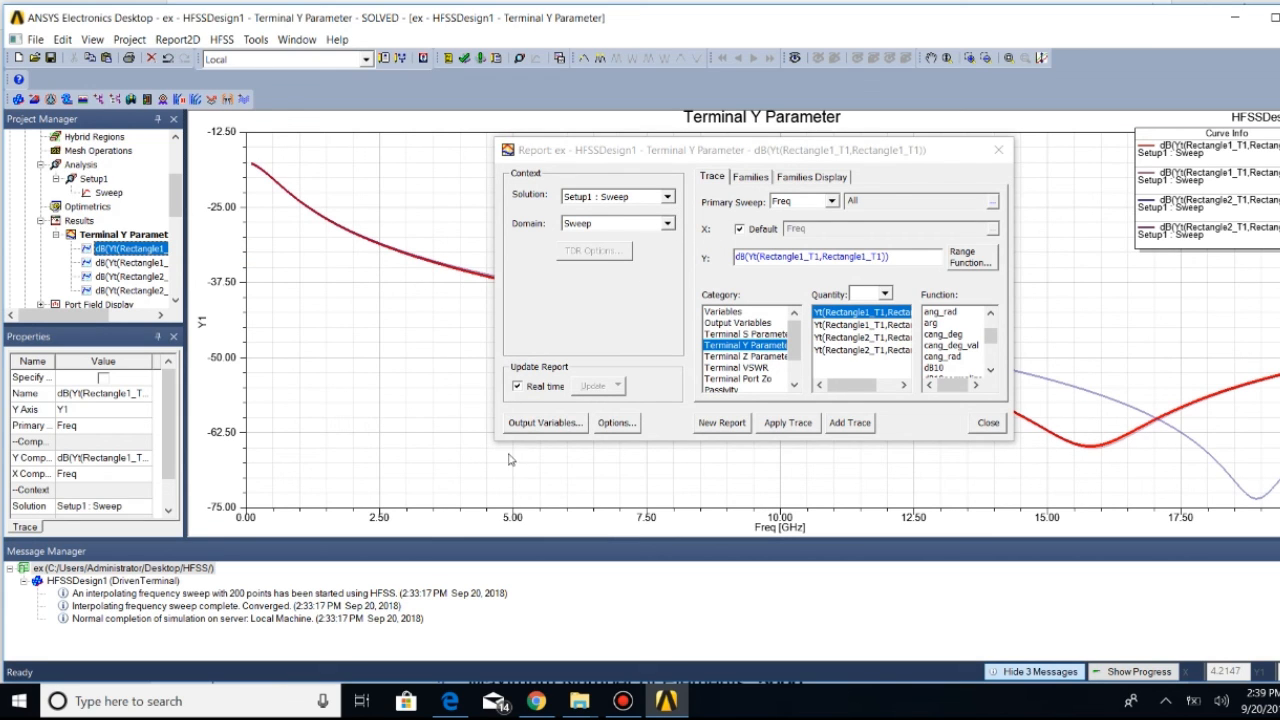
Check the defined output variables, then create a new report plotting L against Freq for the Setup1 : Sweep solution
{"action": "left_click", "coordinate": [546, 424]}
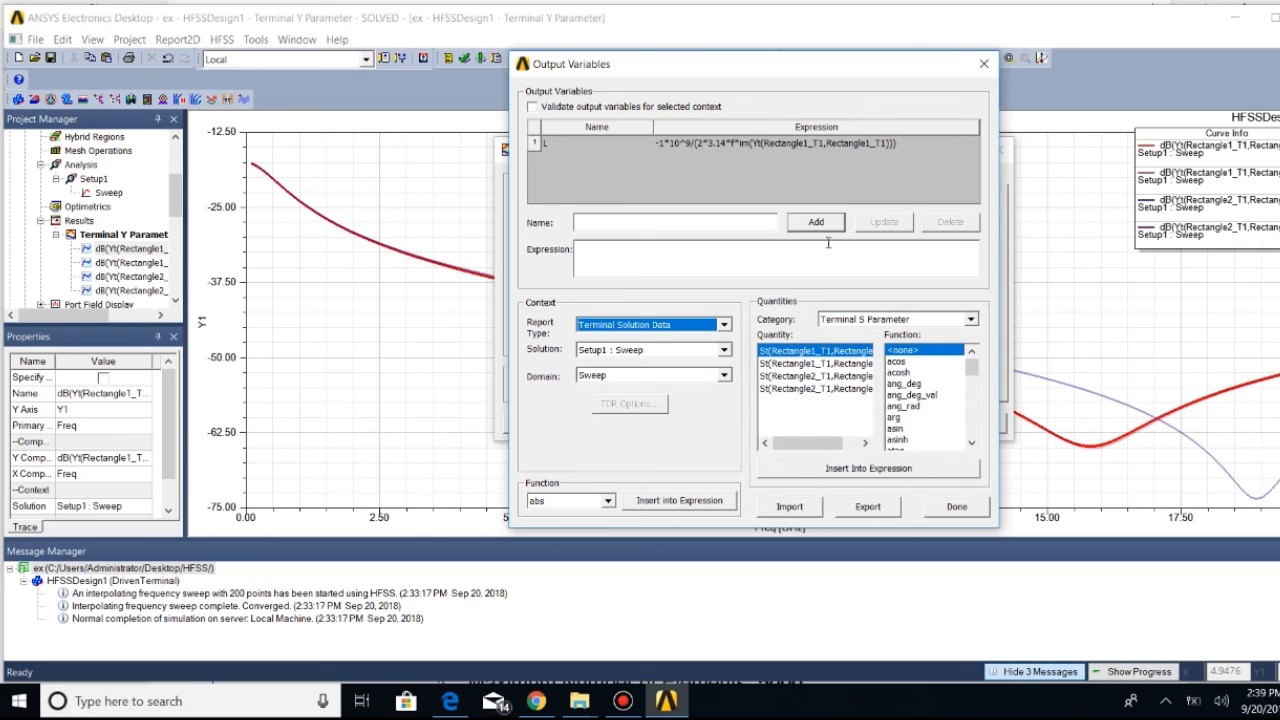
{"action": "left_click", "coordinate": [984, 64]}
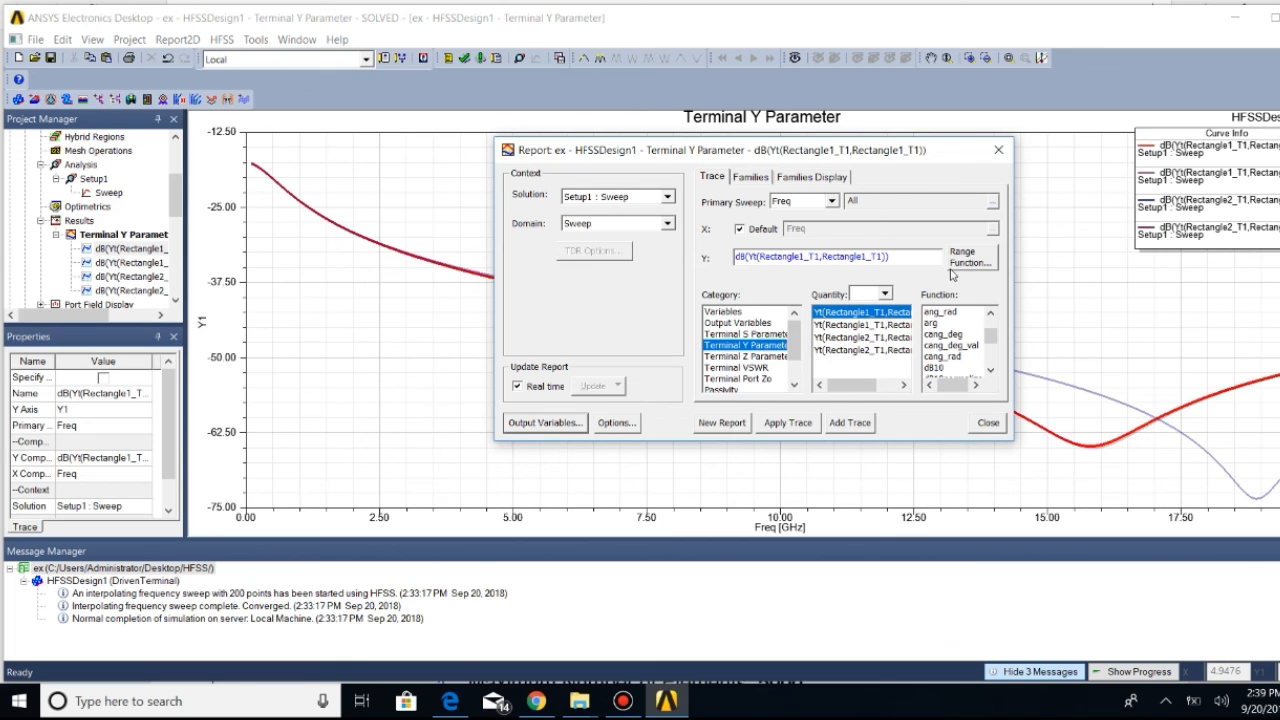
{"action": "left_click", "coordinate": [748, 324]}
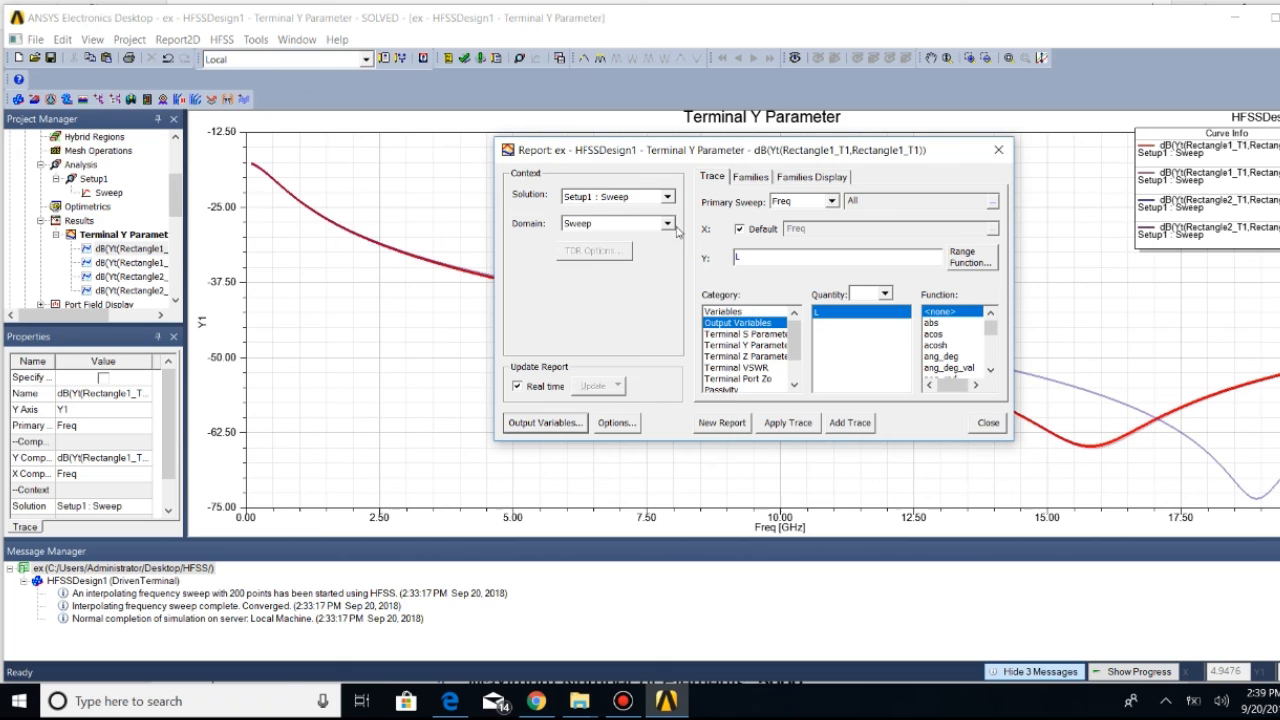
{"action": "left_click", "coordinate": [667, 197]}
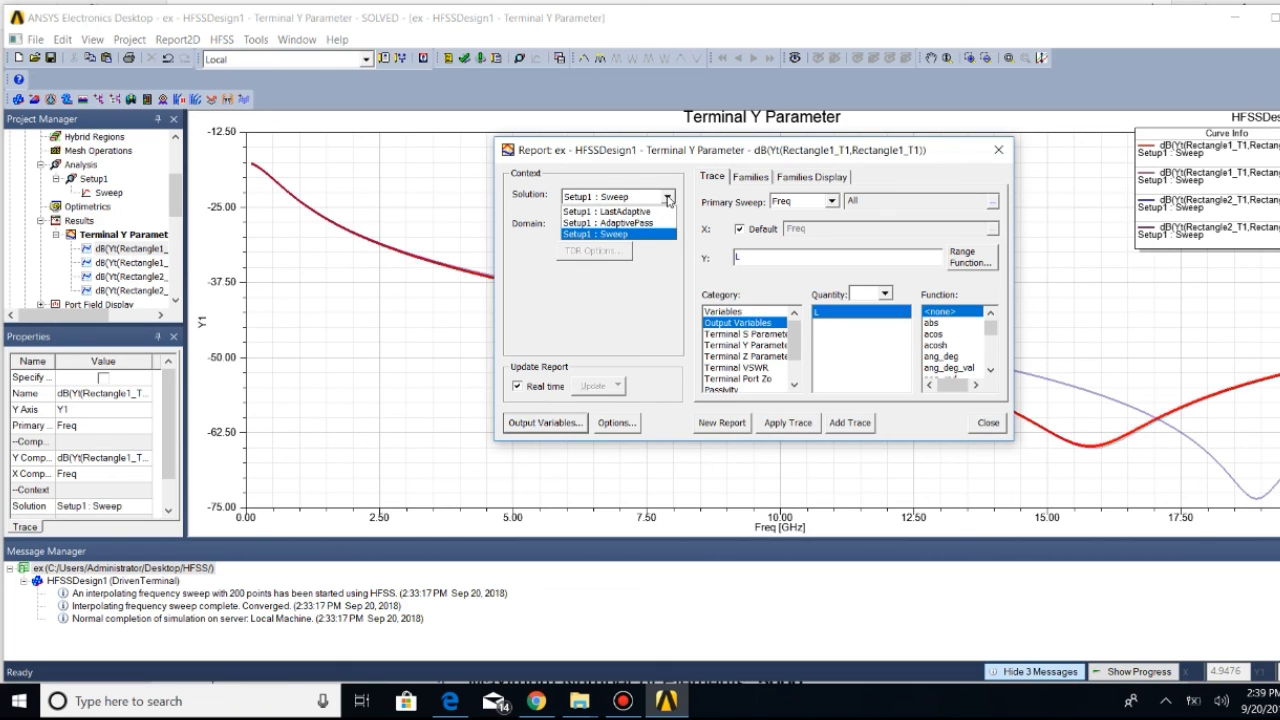
{"action": "left_click", "coordinate": [667, 197]}
{"action": "left_click", "coordinate": [667, 224]}
{"action": "left_click", "coordinate": [668, 224]}
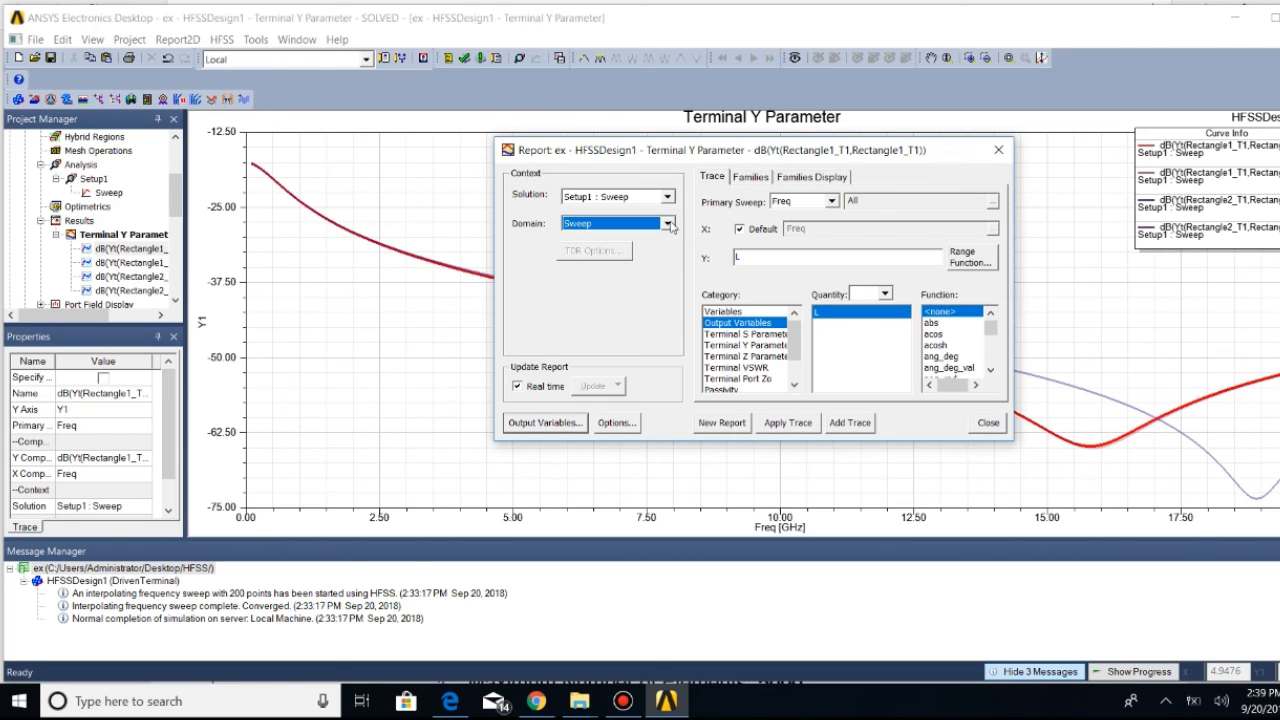
{"action": "left_click", "coordinate": [718, 423]}
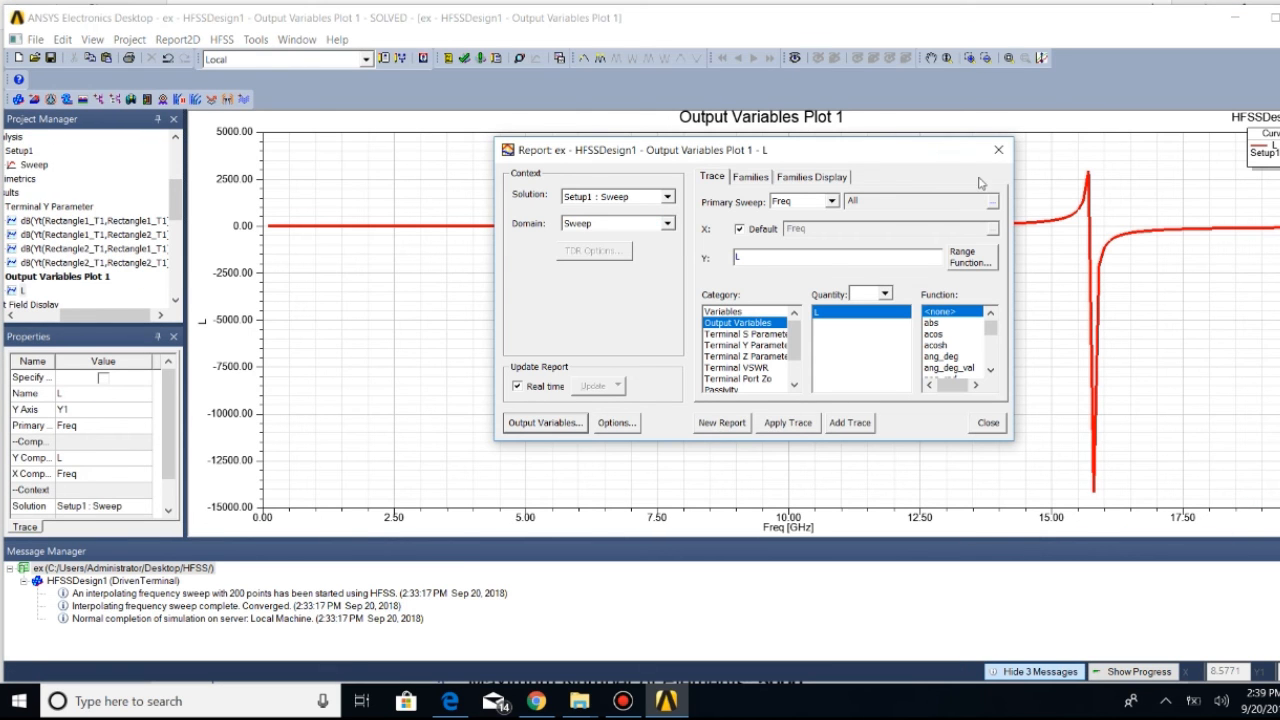
Uncover Output Variables Plot 1 from the report settings and examine the L curve closely around 2.4 GHz
{"action": "left_click_drag", "start_coordinate": [943, 160], "coordinate": [816, 533]}
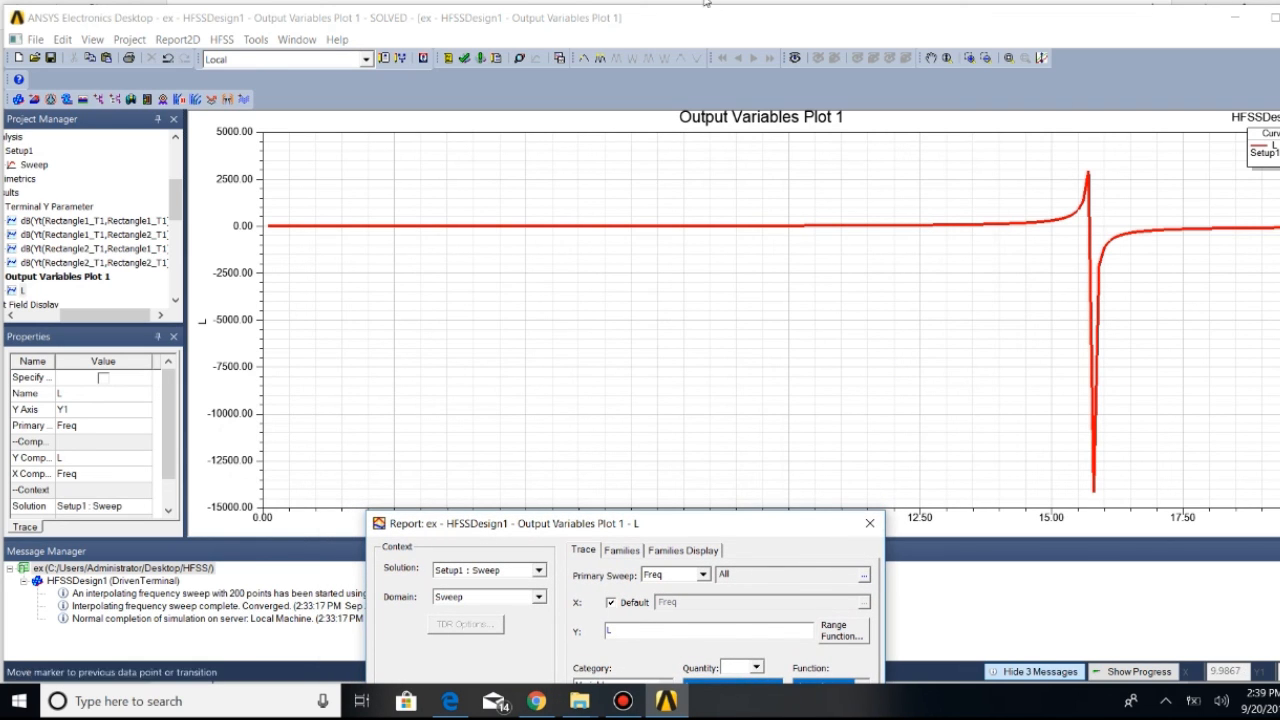
{"action": "left_click", "coordinate": [969, 57]}
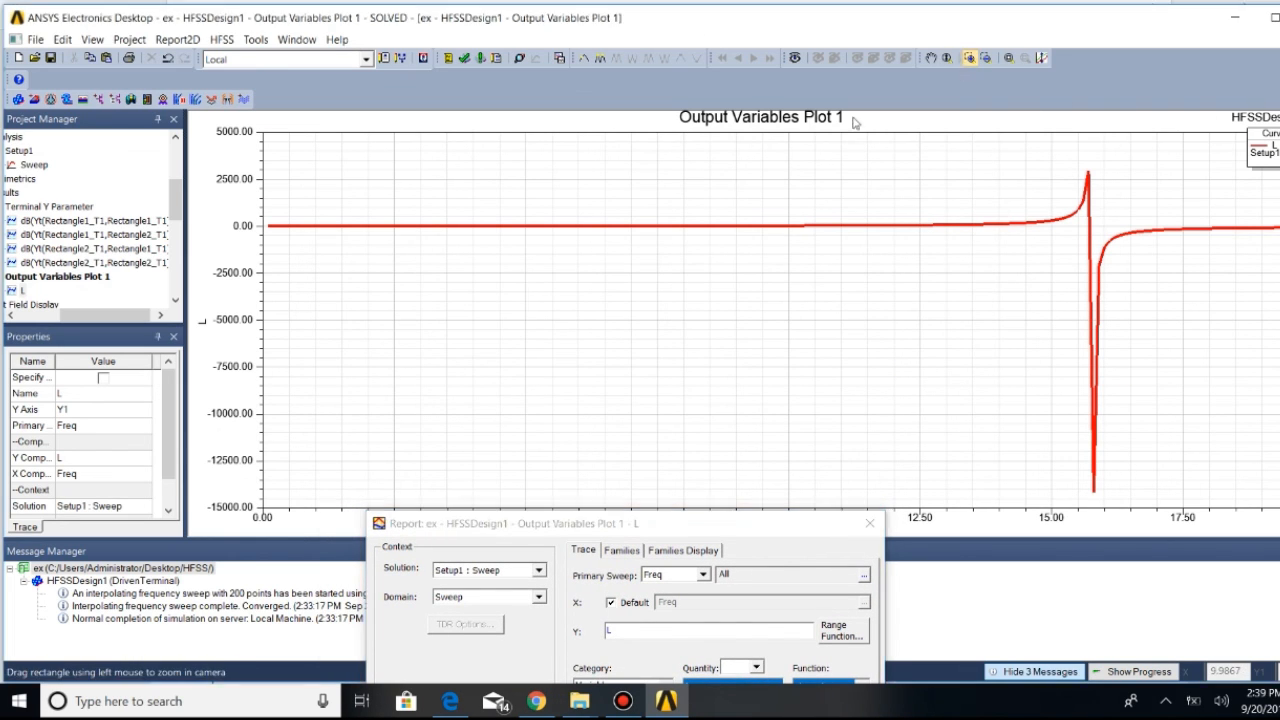
{"action": "left_click_drag", "start_coordinate": [663, 532], "coordinate": [667, 587]}
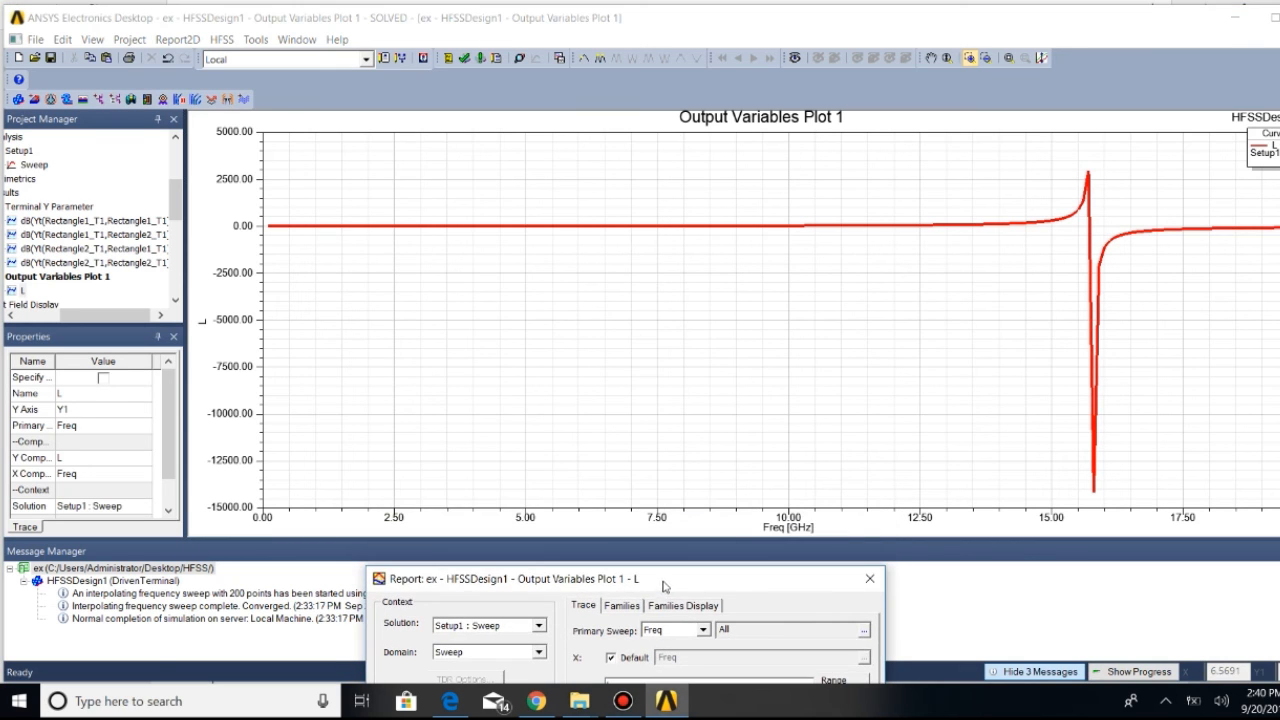
{"action": "left_click", "coordinate": [970, 58]}
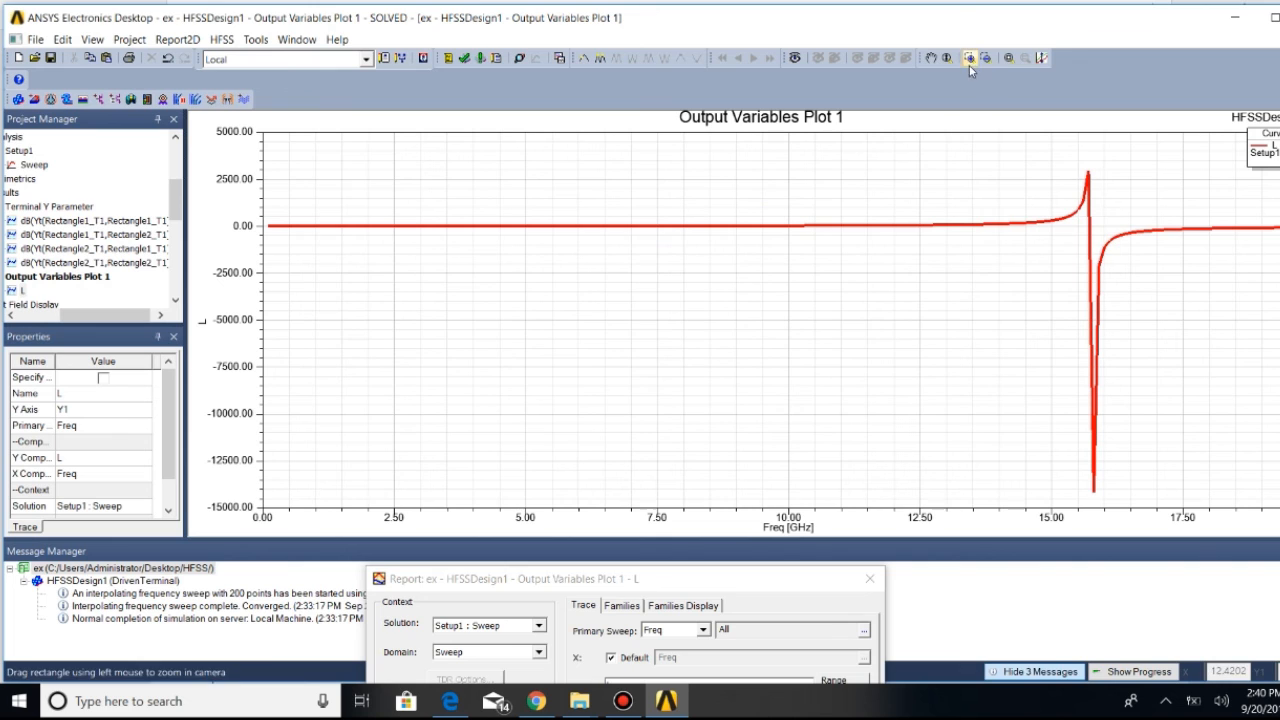
{"action": "left_click_drag", "start_coordinate": [308, 185], "coordinate": [515, 311]}
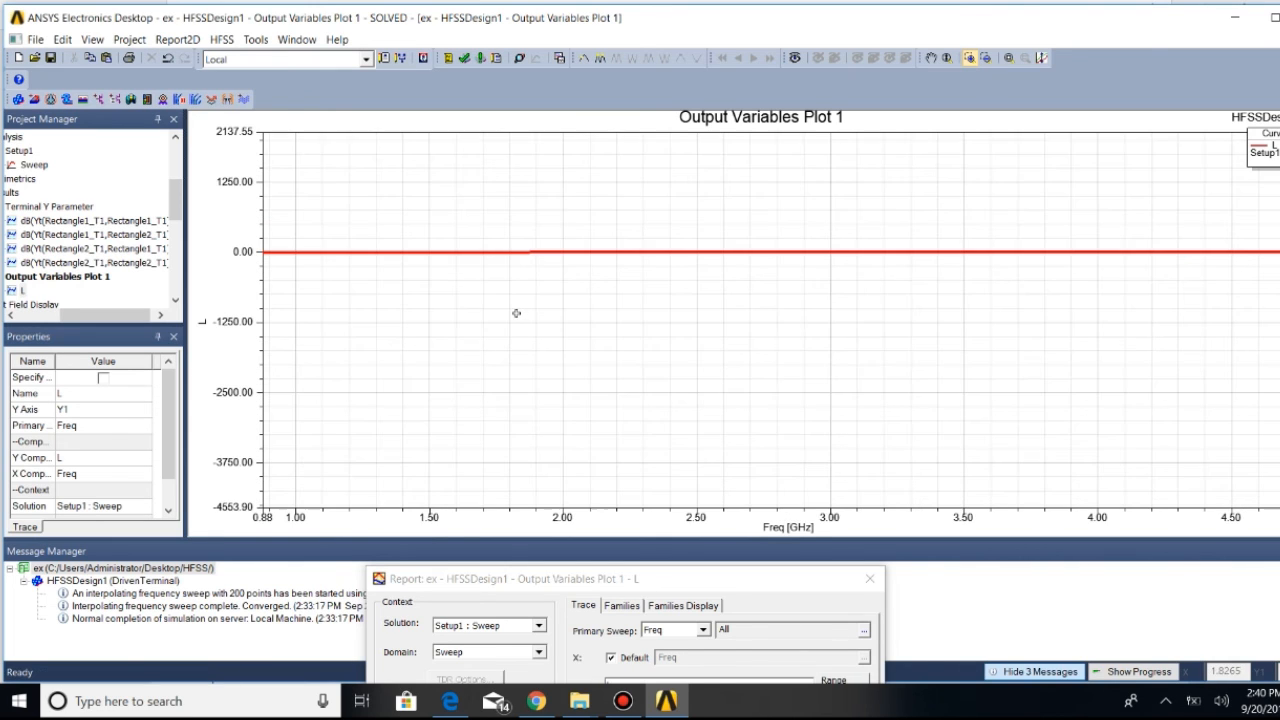
{"action": "left_click_drag", "start_coordinate": [507, 193], "coordinate": [745, 338]}
{"action": "left_click_drag", "start_coordinate": [878, 227], "coordinate": [1133, 377]}
{"action": "left_click_drag", "start_coordinate": [526, 216], "coordinate": [732, 376]}
{"action": "left_click_drag", "start_coordinate": [797, 180], "coordinate": [931, 364]}
{"action": "left_click_drag", "start_coordinate": [634, 176], "coordinate": [826, 392]}
{"action": "left_click_drag", "start_coordinate": [720, 201], "coordinate": [829, 345]}
{"action": "left_click_drag", "start_coordinate": [722, 200], "coordinate": [856, 393]}
{"action": "left_click_drag", "start_coordinate": [736, 213], "coordinate": [837, 349]}
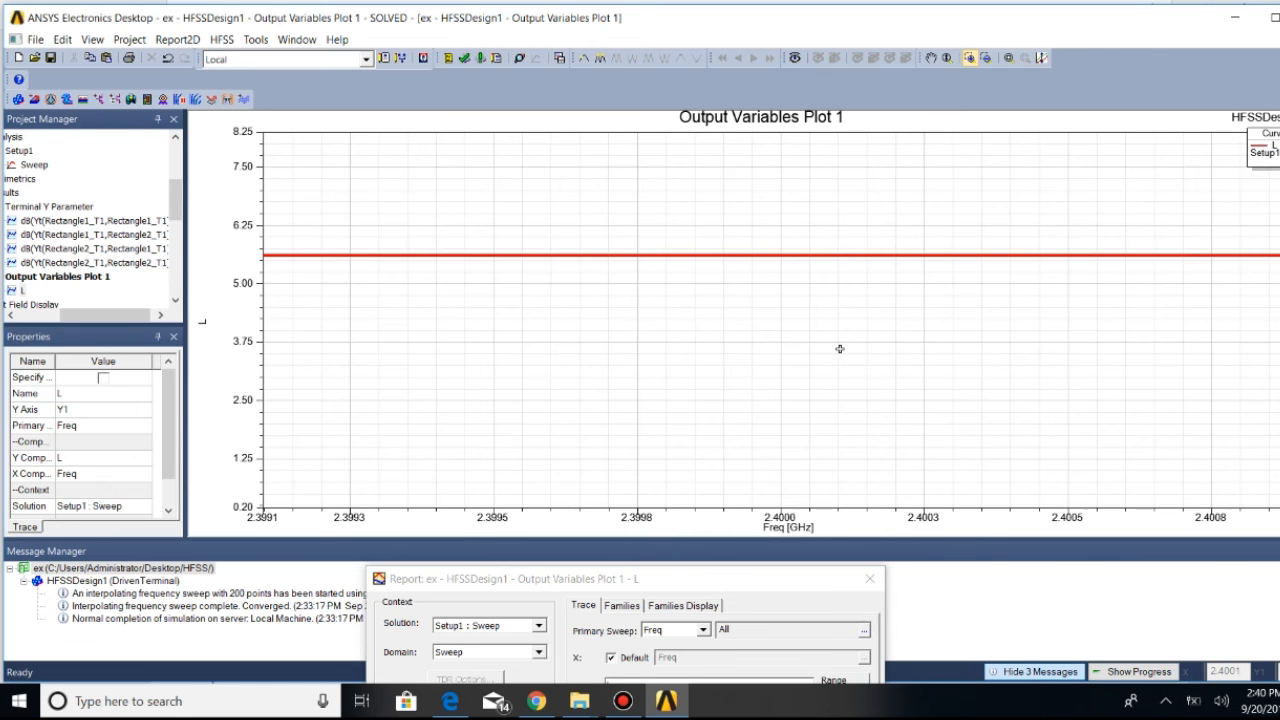
{"action": "left_click_drag", "start_coordinate": [751, 211], "coordinate": [838, 413]}
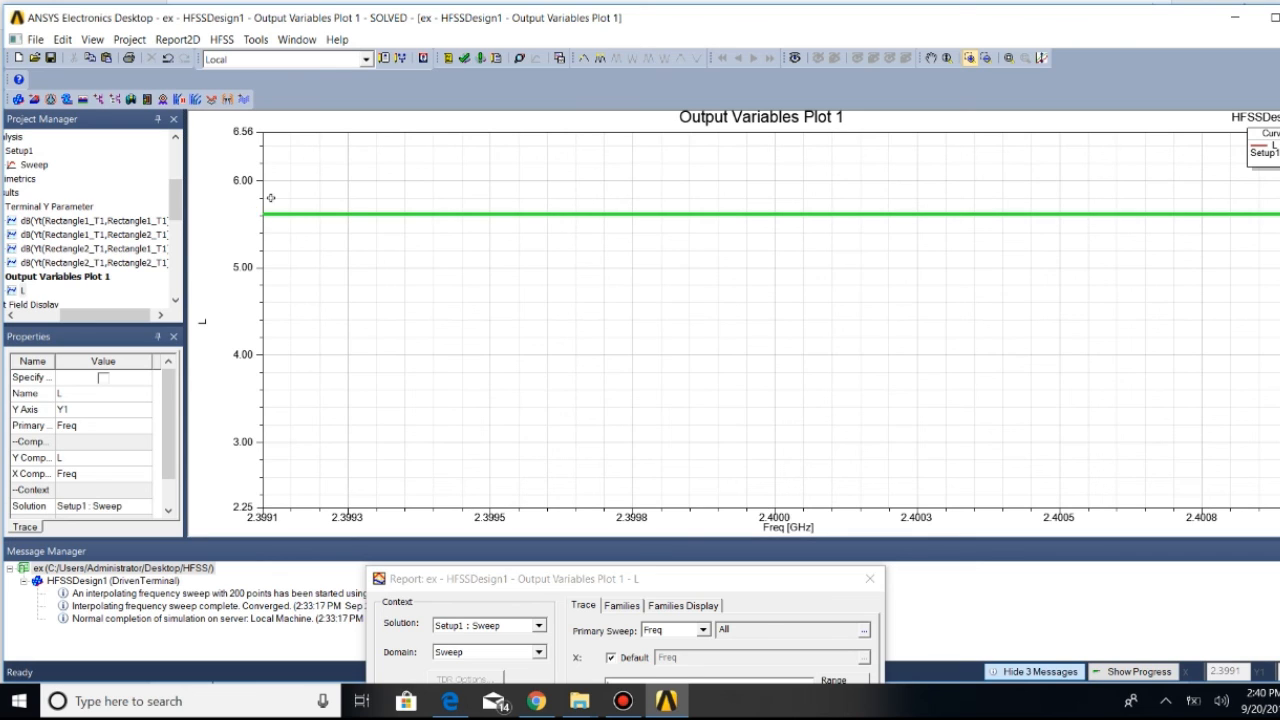
{"action": "left_click_drag", "start_coordinate": [741, 174], "coordinate": [881, 345]}
{"action": "left_click_drag", "start_coordinate": [688, 155], "coordinate": [847, 358]}
{"action": "left_click_drag", "start_coordinate": [724, 188], "coordinate": [845, 384]}
{"action": "left_click_drag", "start_coordinate": [729, 239], "coordinate": [830, 400]}
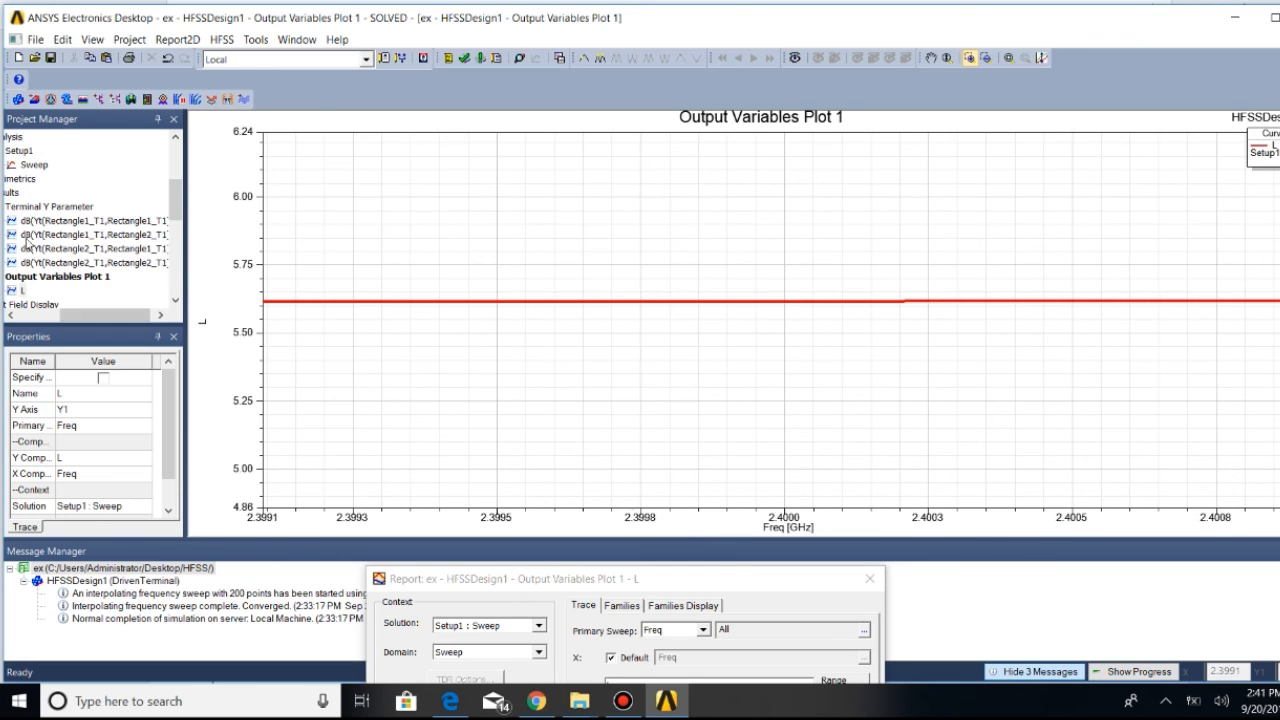
{"action": "scroll", "coordinate": [52, 244], "scroll_direction": "down", "scroll_amount": 2}
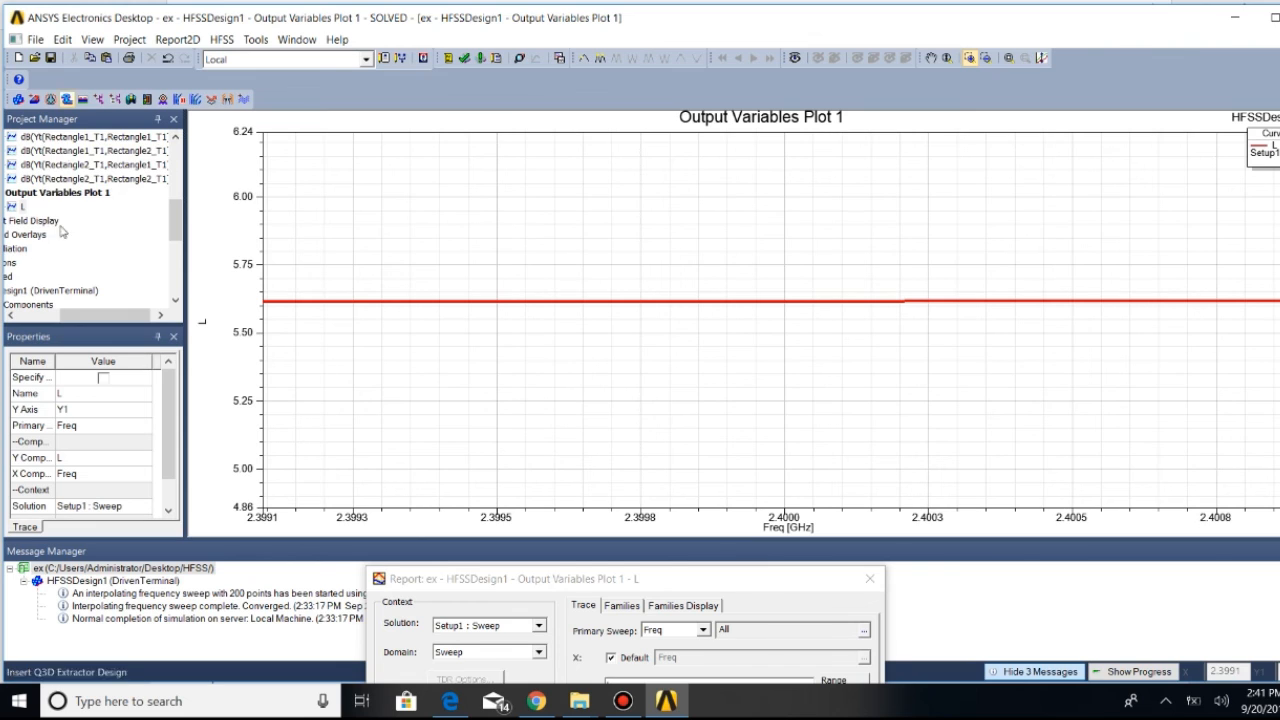
{"action": "scroll", "coordinate": [57, 170], "scroll_direction": "up", "scroll_amount": 2}
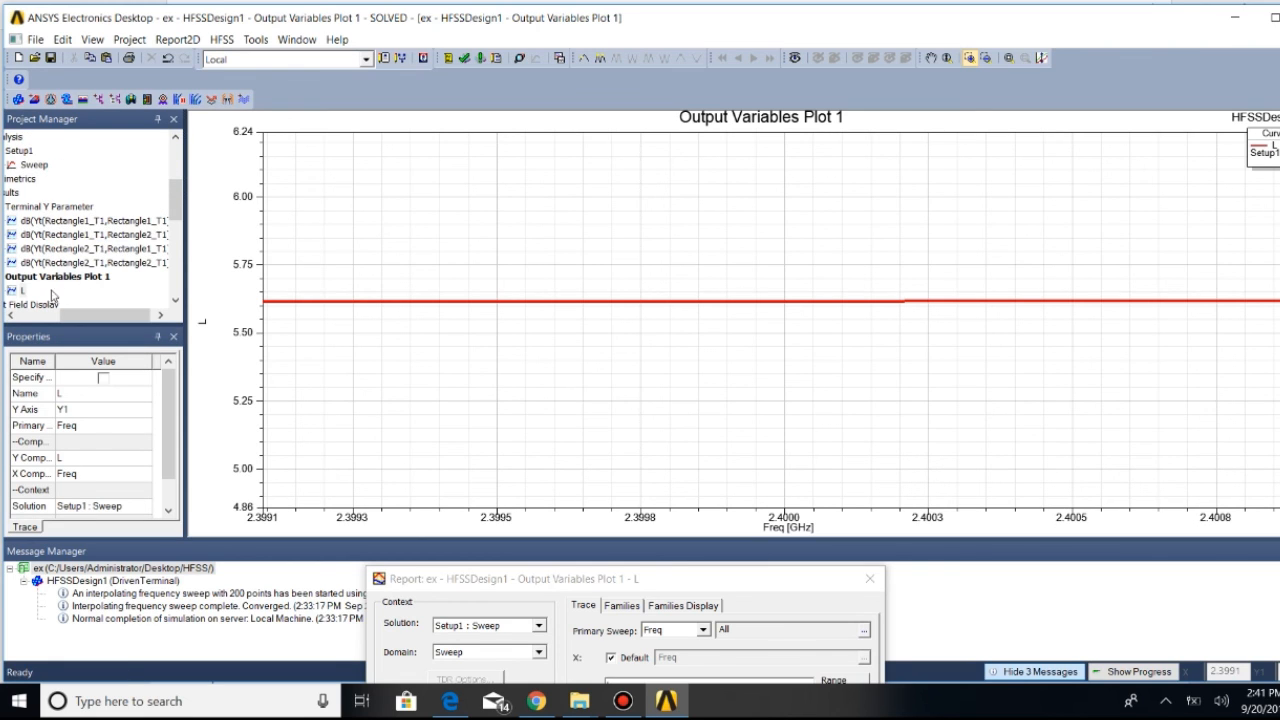